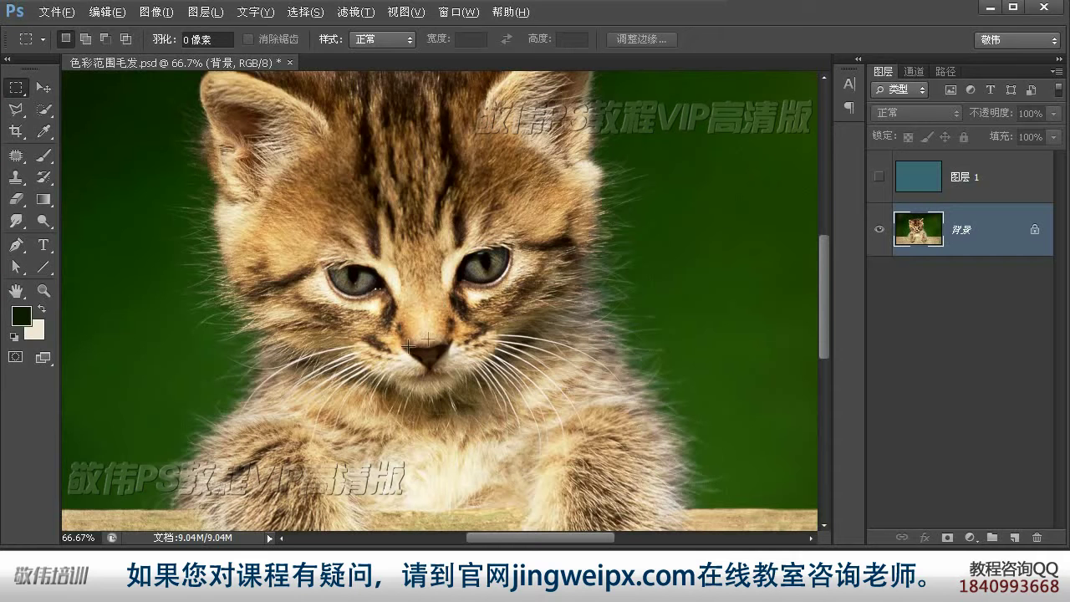
# - Examine the fine fur along the kitten's head and cheeks against the green background up close, finishing with the whole image
pyautogui.doubleClick(16, 290)
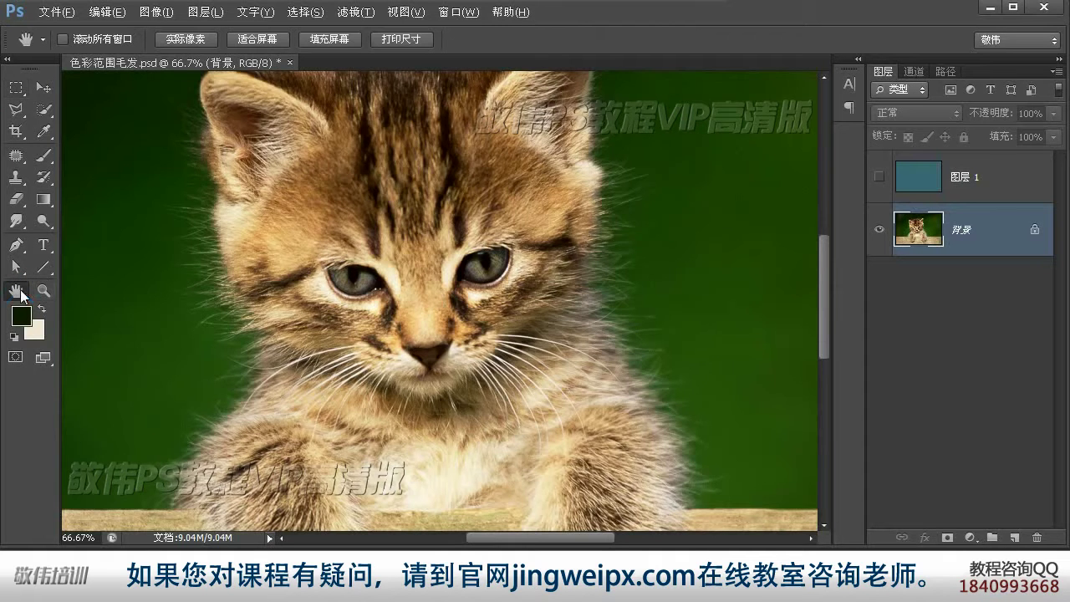
pyautogui.click(46, 88)
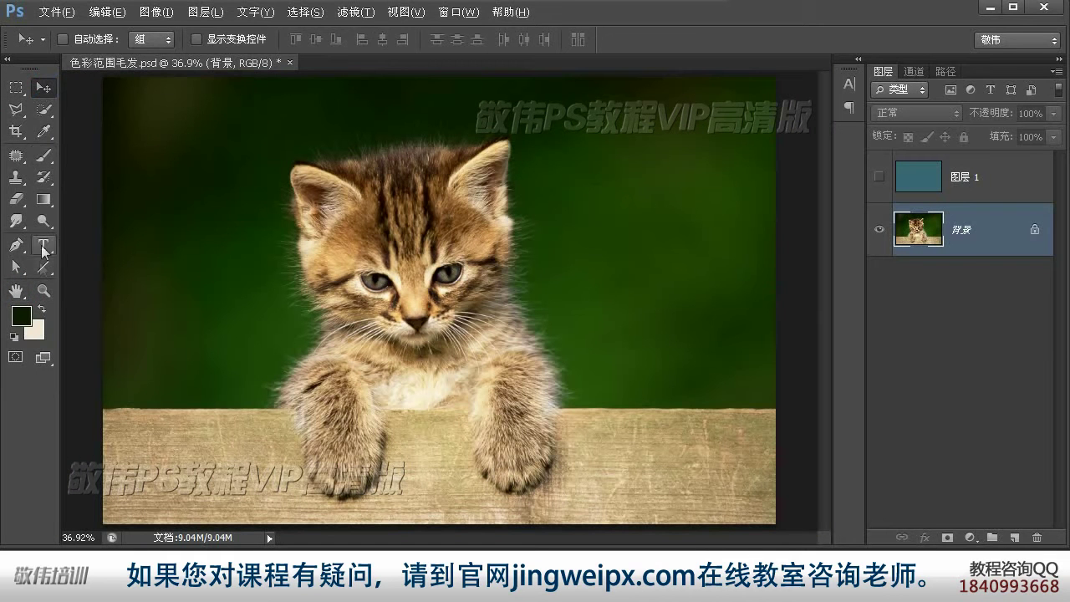
pyautogui.click(44, 291)
pyautogui.click(999, 231)
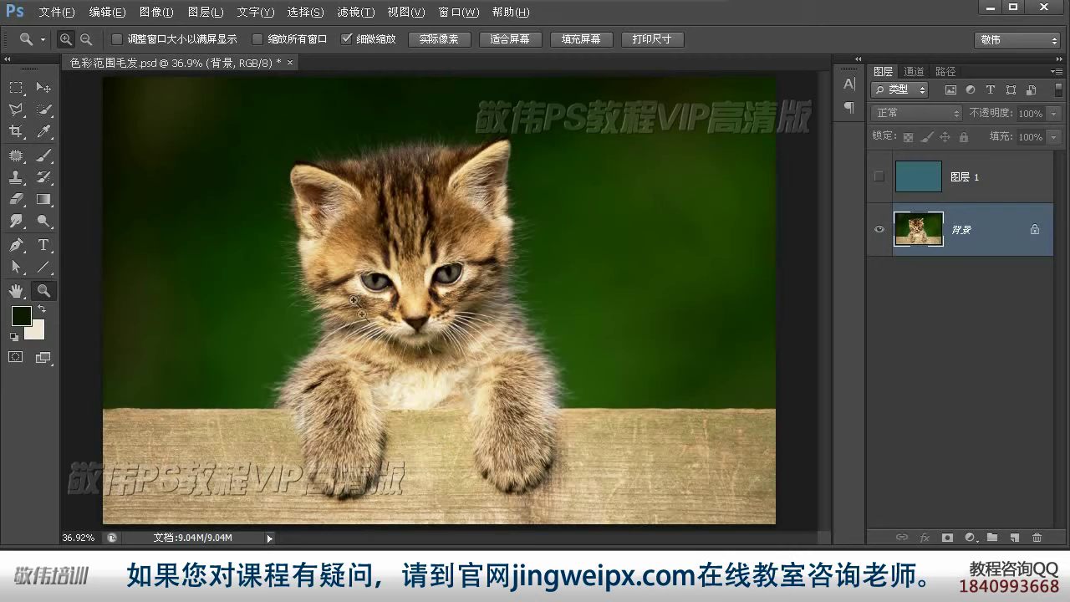
pyautogui.click(279, 236)
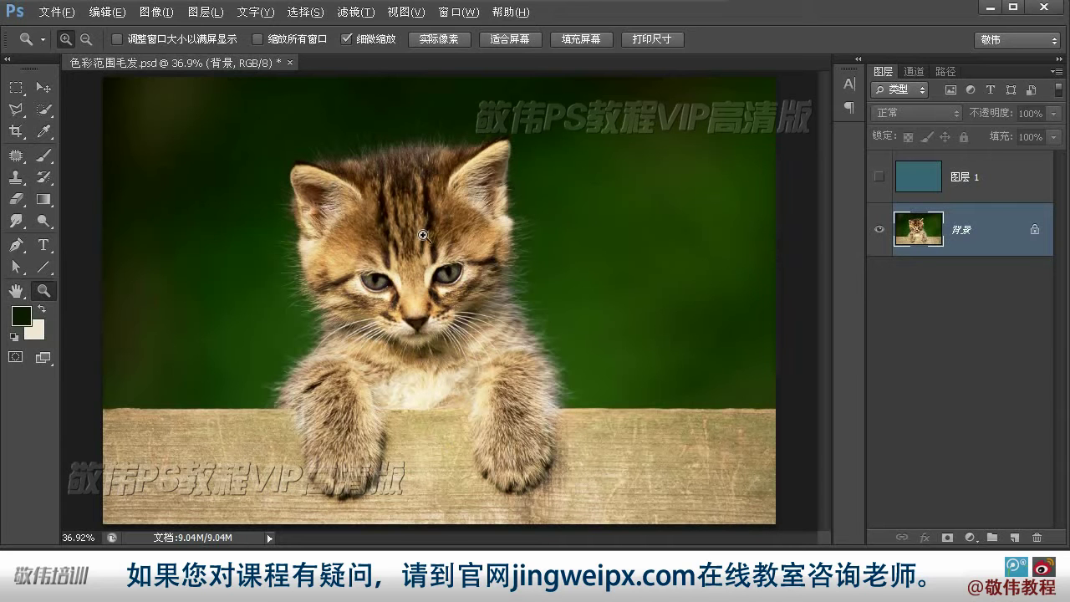
pyautogui.click(316, 269)
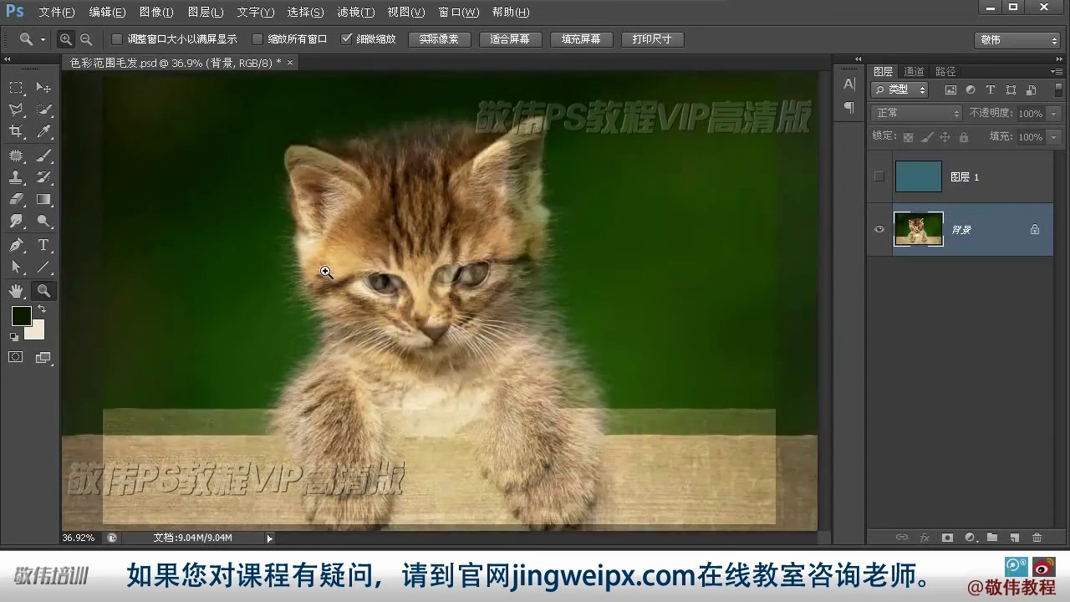
pyautogui.click(293, 249)
pyautogui.click(333, 327)
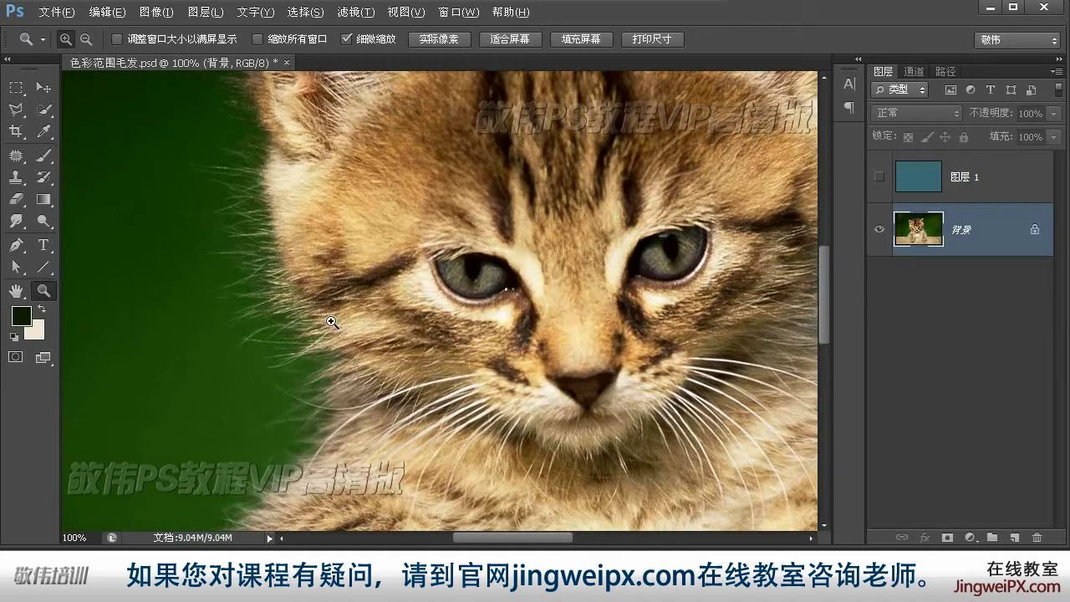
pyautogui.scroll(4, 366, 256)
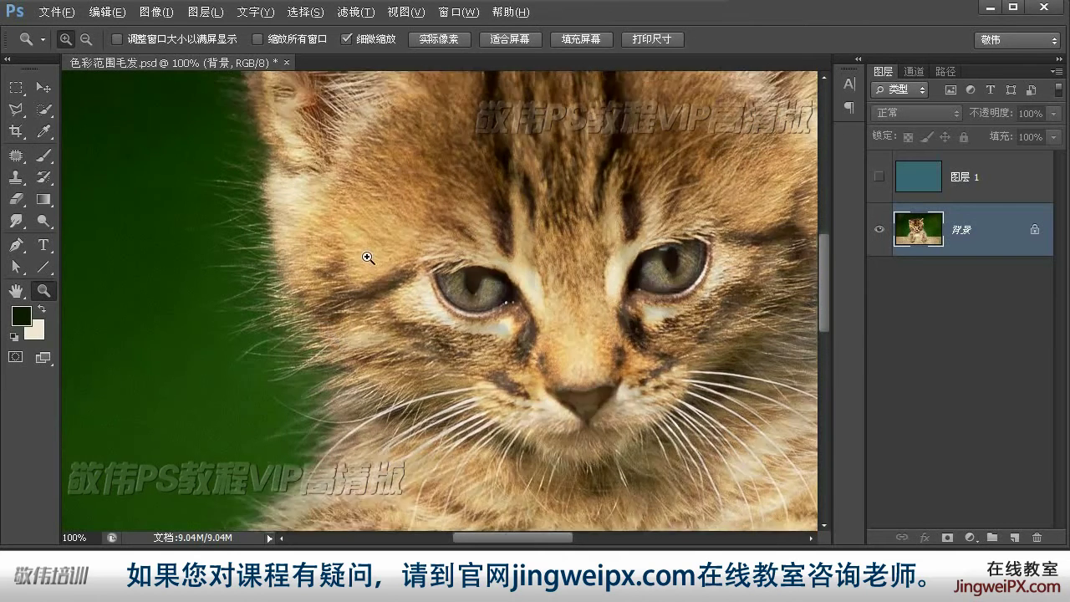
pyautogui.scroll(3, 367, 256)
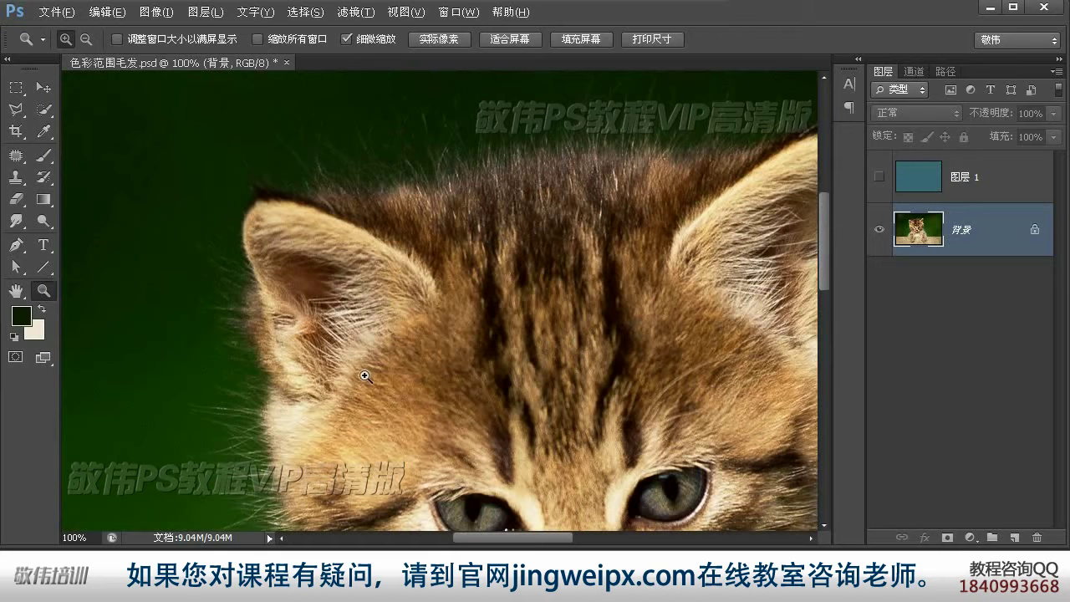
pyautogui.press('h')
pyautogui.hotkey('ctrl', '0')
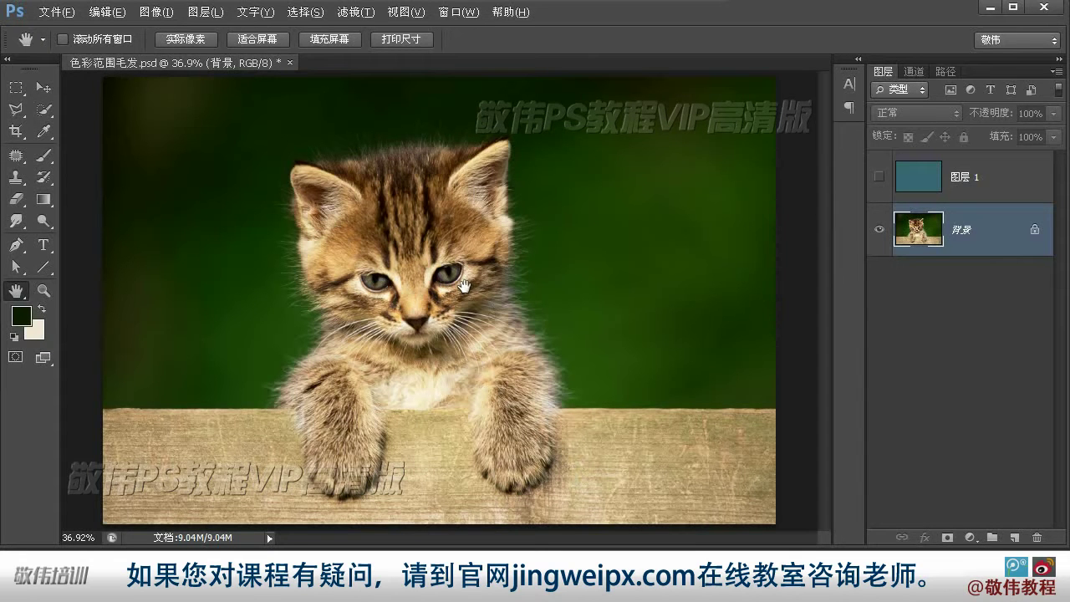
pyautogui.click(295, 13)
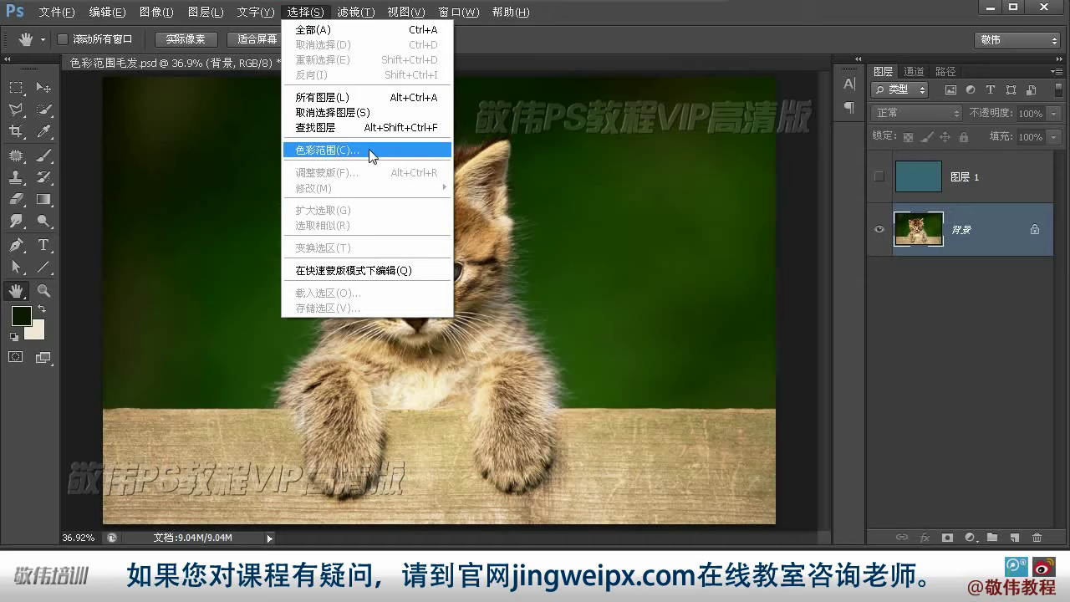
pyautogui.click(378, 395)
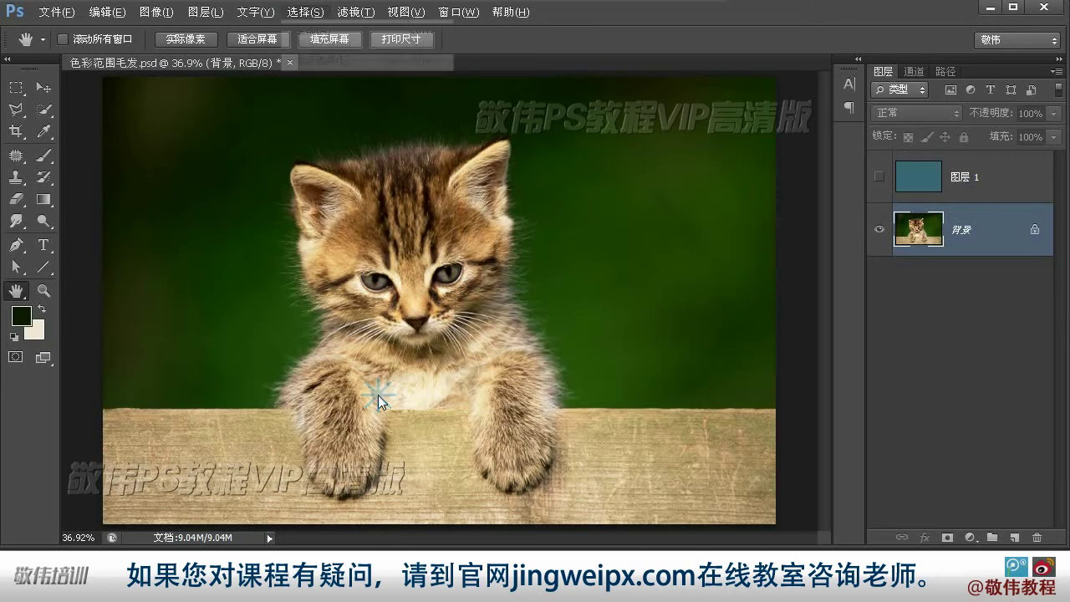
# - Choose the Rectangular Marquee tool and open the Color Range (色彩范围) dialog for the background layer
pyautogui.click(16, 90)
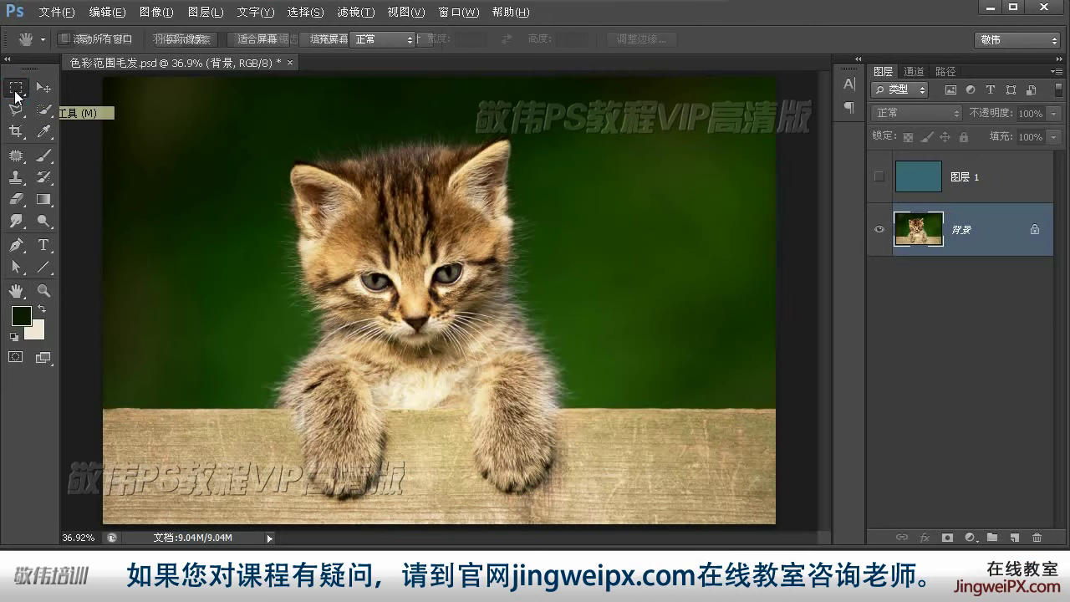
pyautogui.click(16, 109)
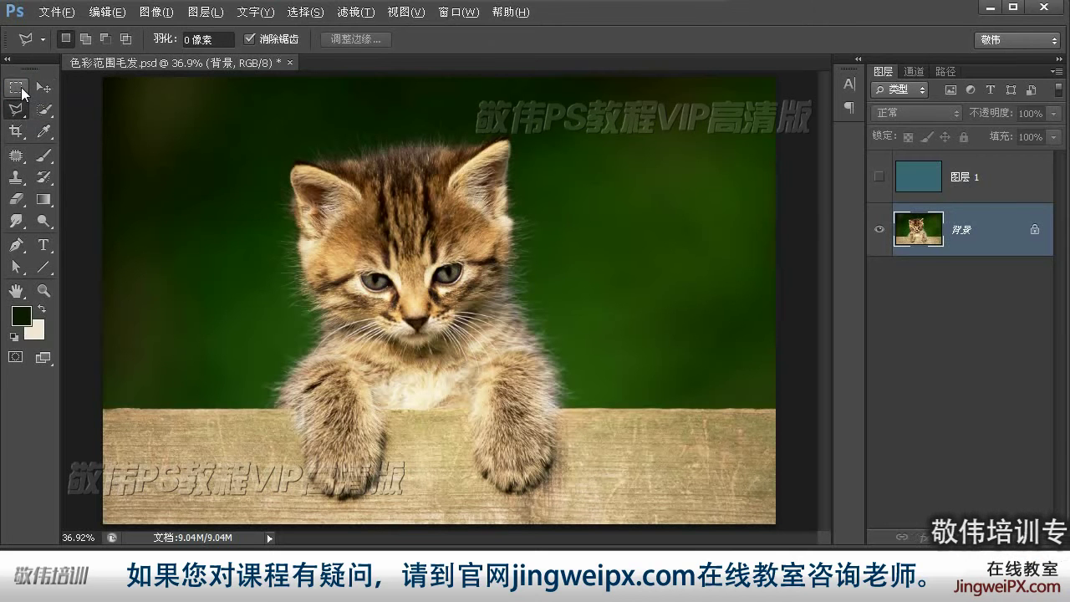
pyautogui.click(16, 87)
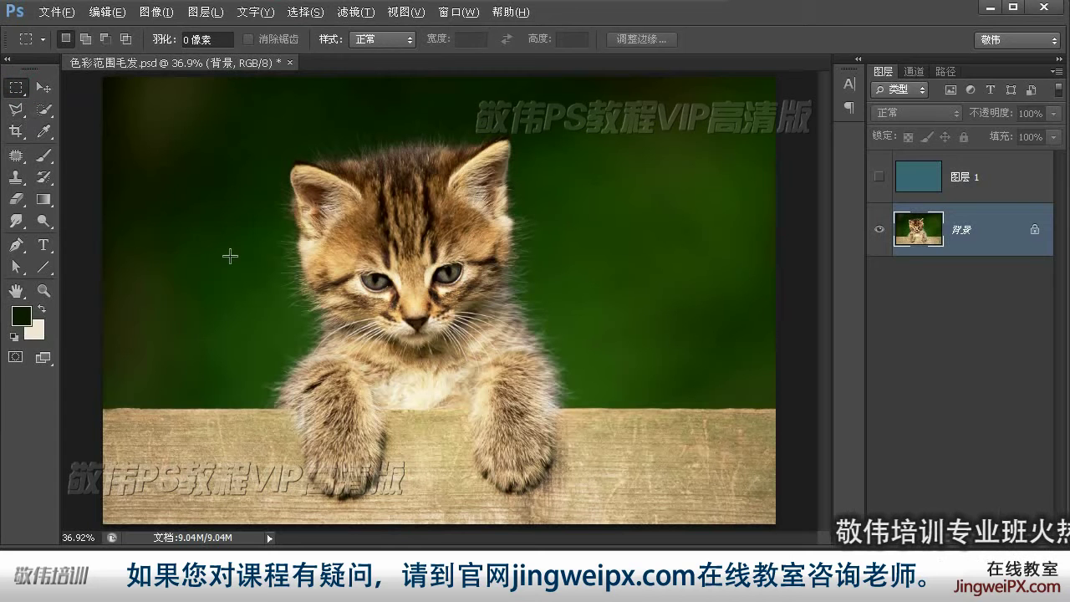
pyautogui.rightClick(404, 233)
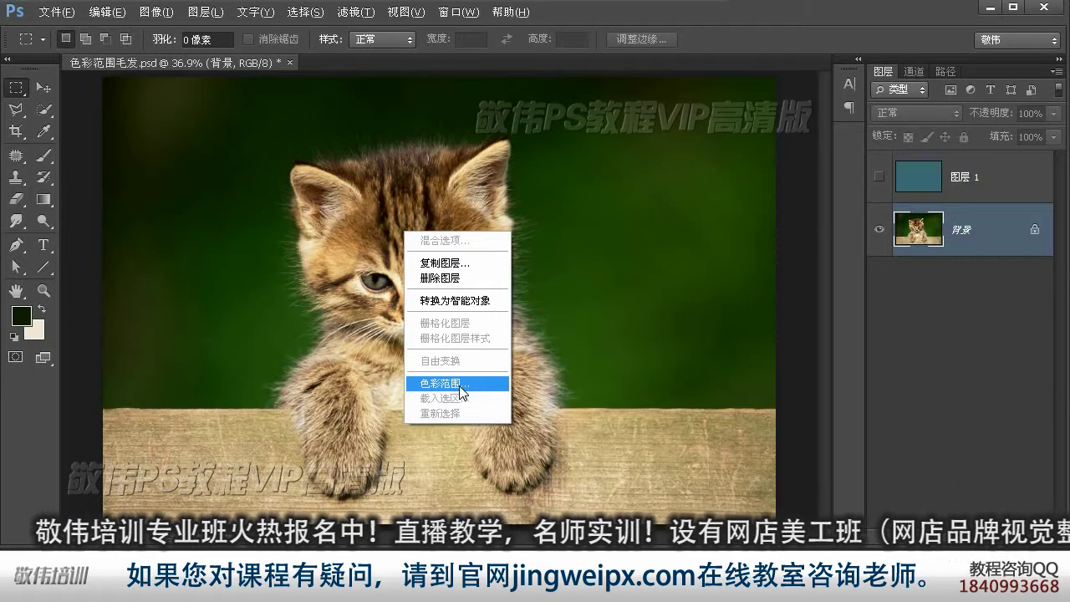
pyautogui.click(616, 361)
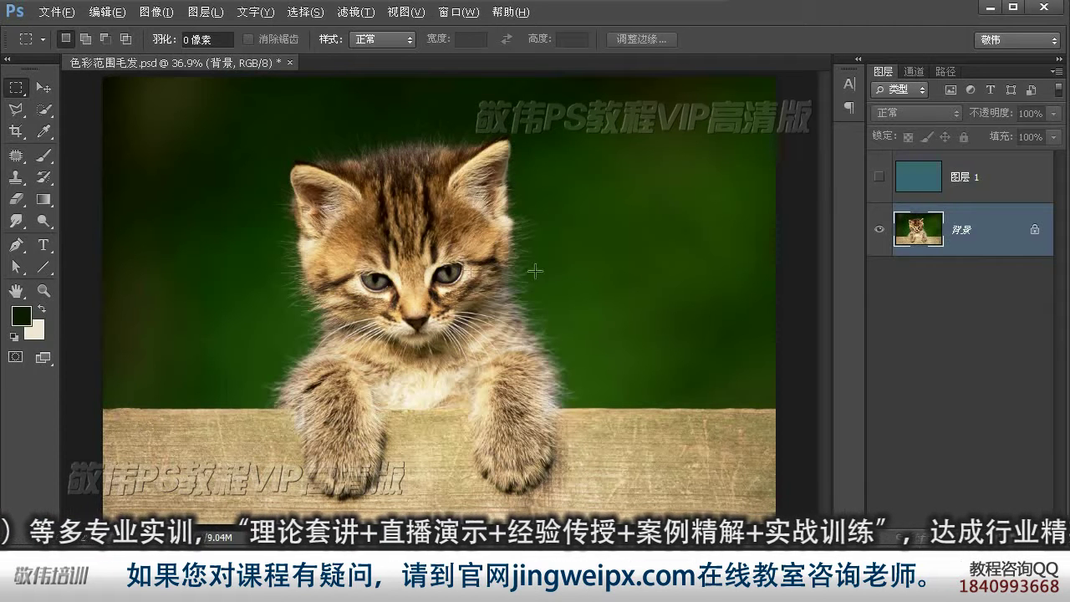
pyautogui.rightClick(205, 203)
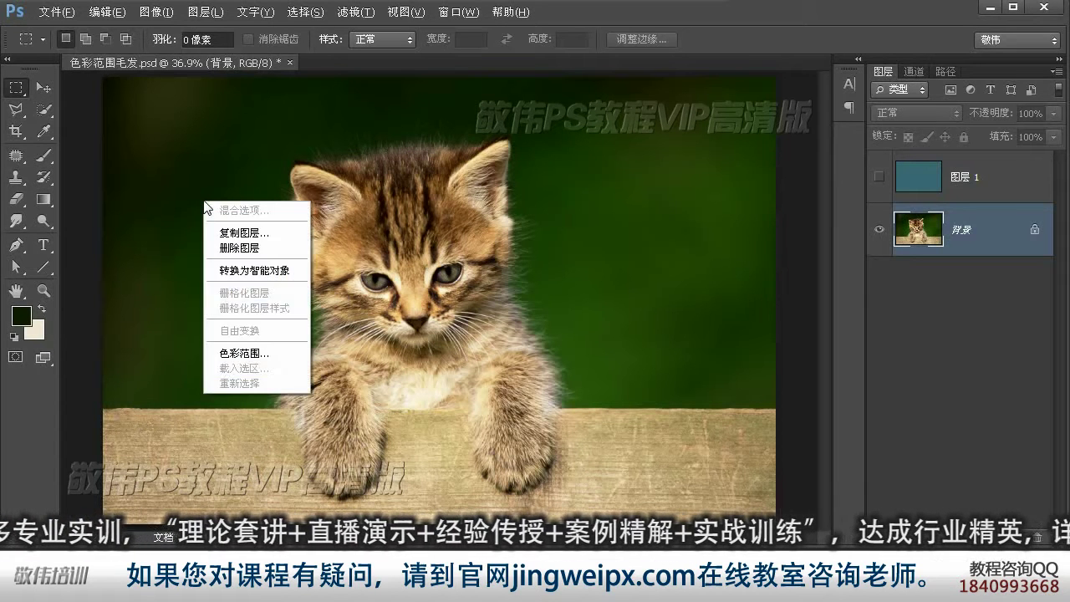
pyautogui.click(255, 358)
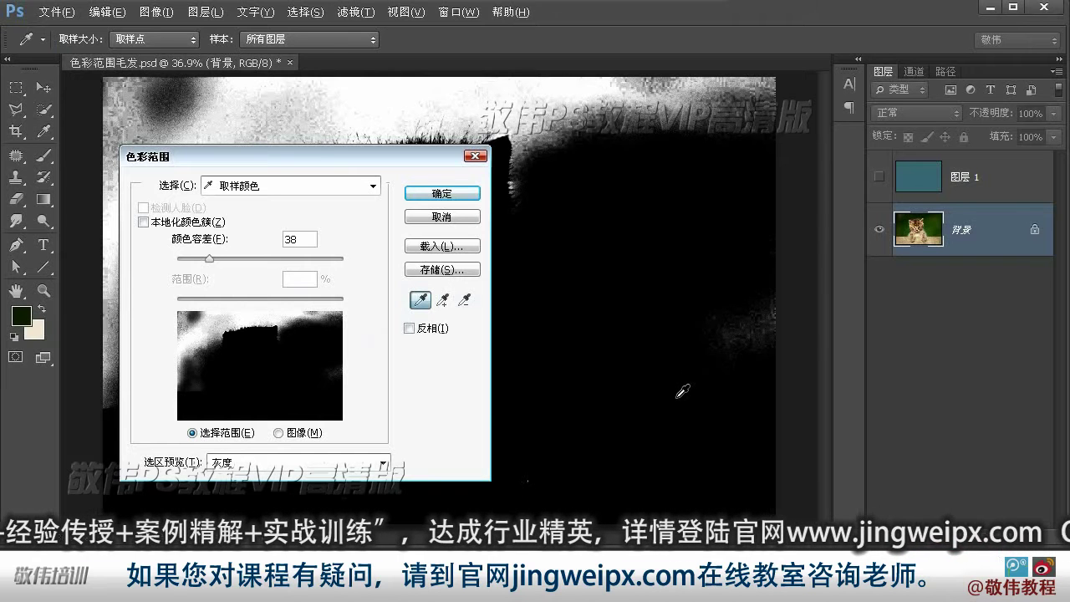
# - Set the Color Range selection preview to None (无) and move the dialog away from the kitten
pyautogui.click(230, 465)
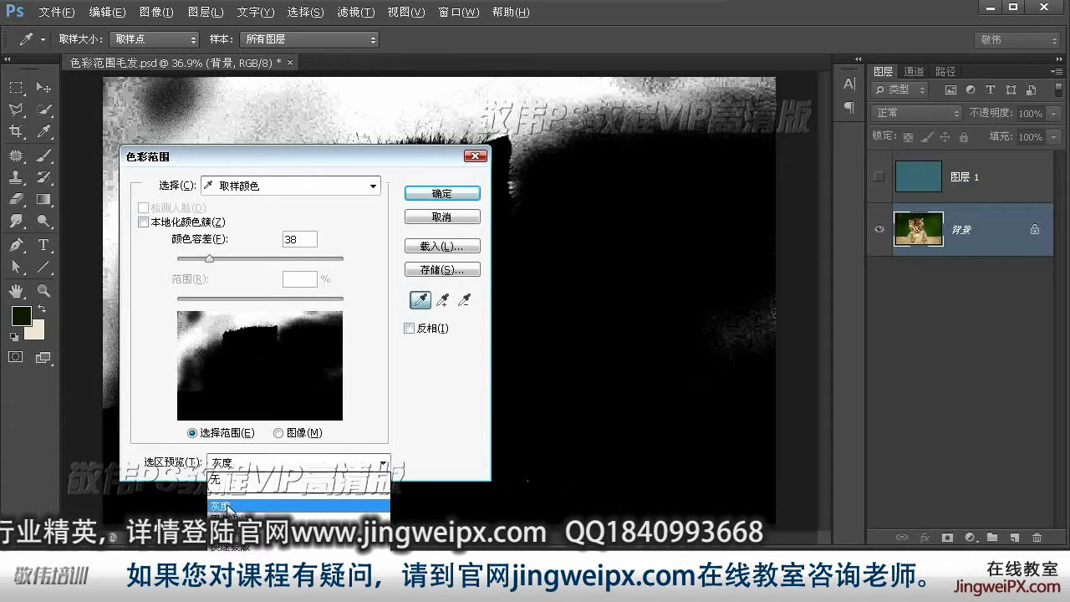
pyautogui.click(238, 506)
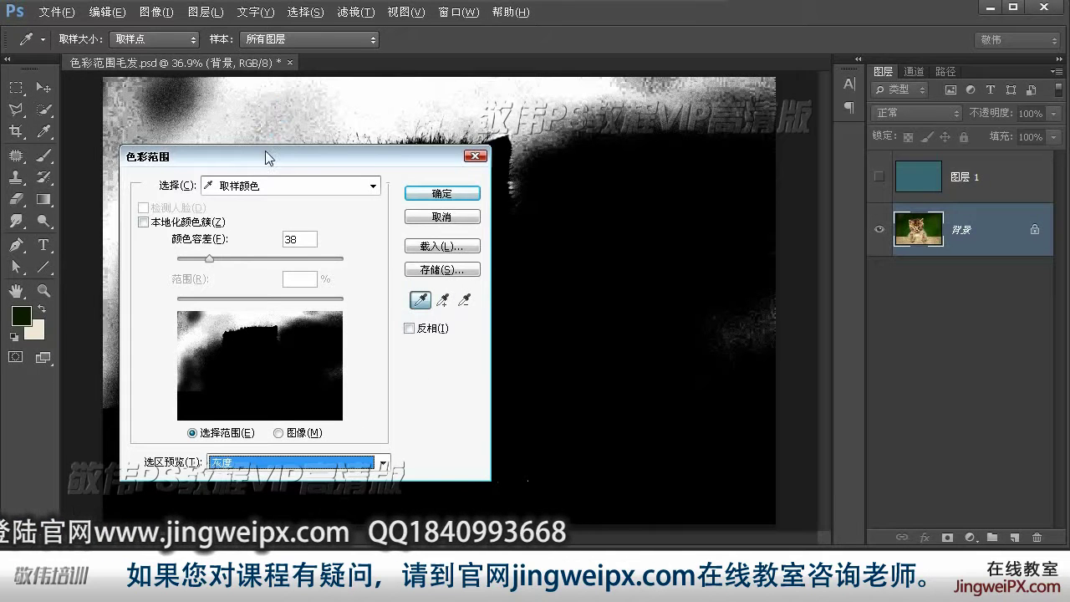
pyautogui.moveTo(326, 157); pyautogui.dragTo(326, 120)
pyautogui.click(279, 427)
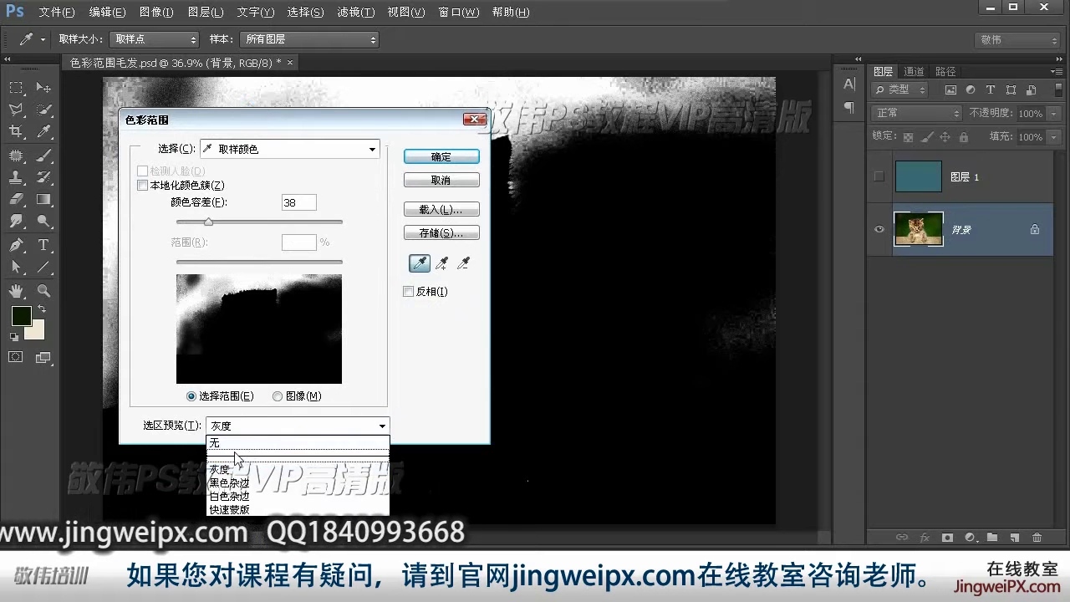
pyautogui.click(255, 444)
pyautogui.moveTo(368, 118); pyautogui.dragTo(779, 88)
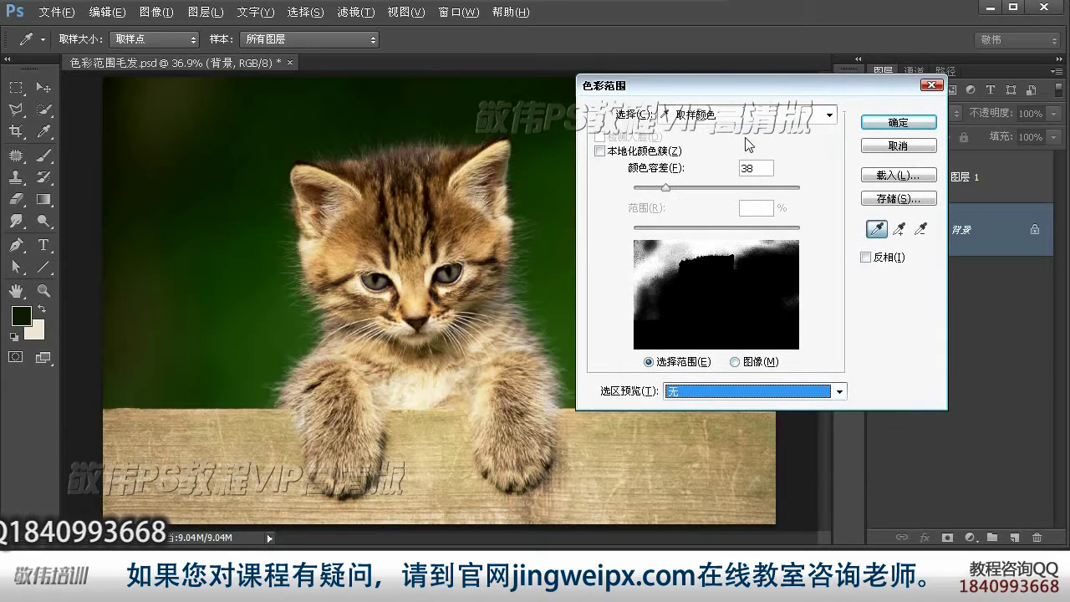
# - Set the Color Range selection preview to Grayscale (灰度) and move the dialog further off the image
pyautogui.click(713, 393)
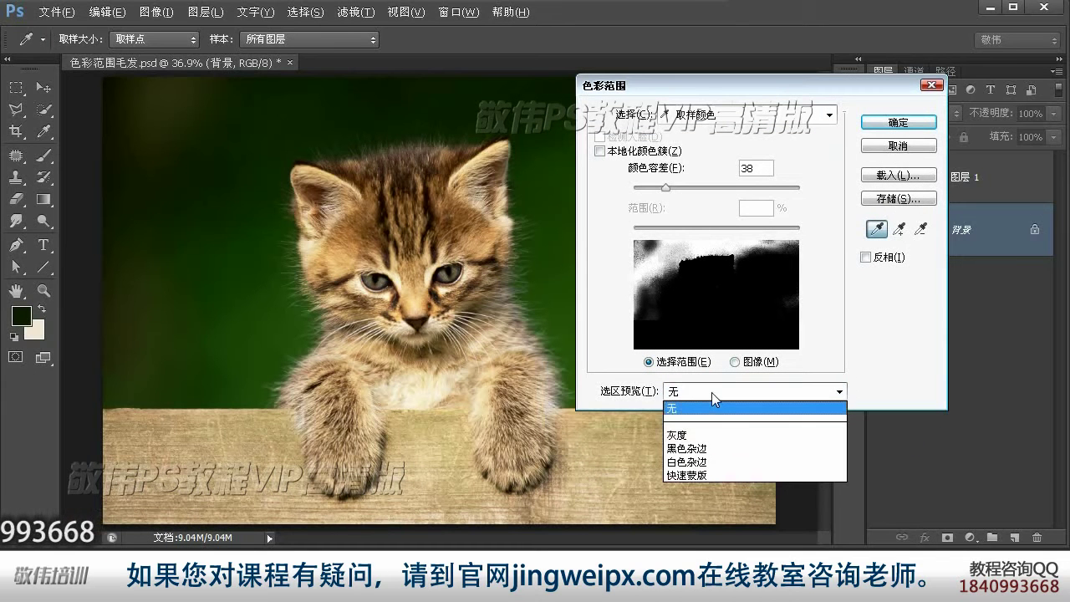
pyautogui.click(686, 436)
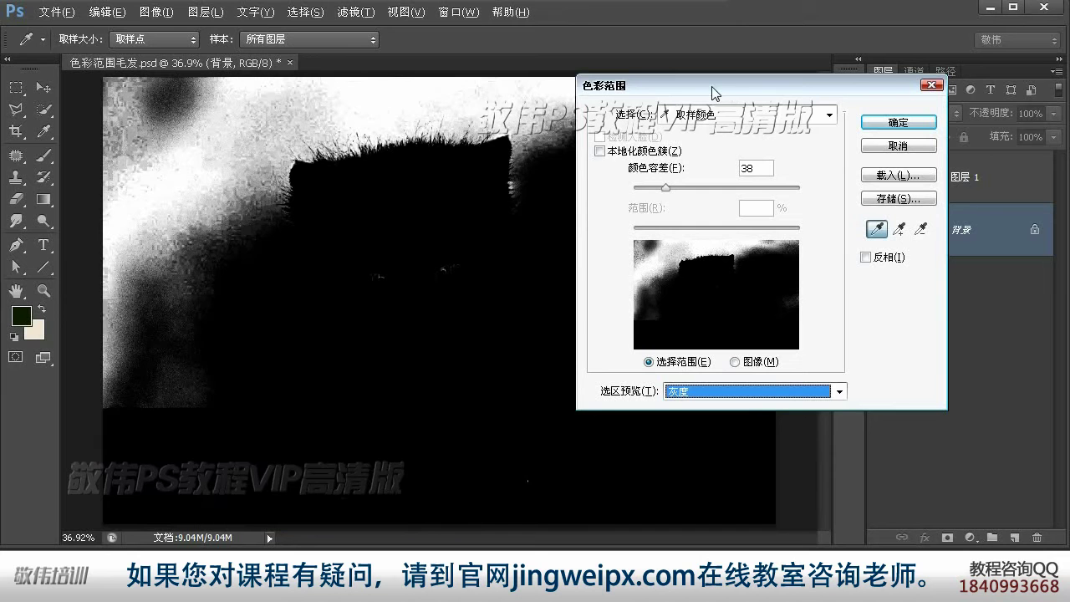
pyautogui.moveTo(713, 92); pyautogui.dragTo(784, 164)
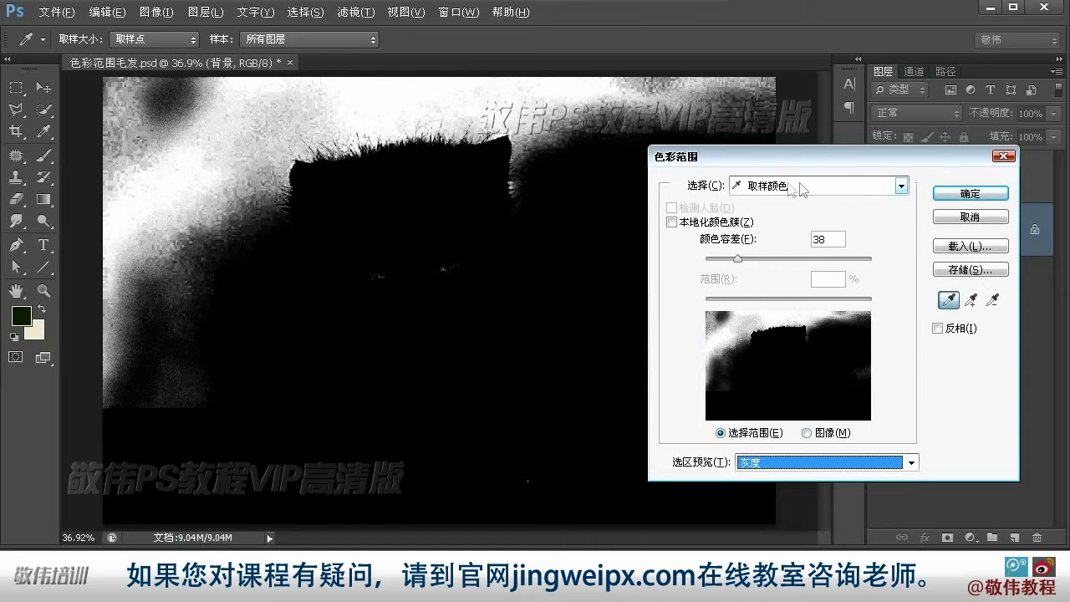
pyautogui.click(839, 192)
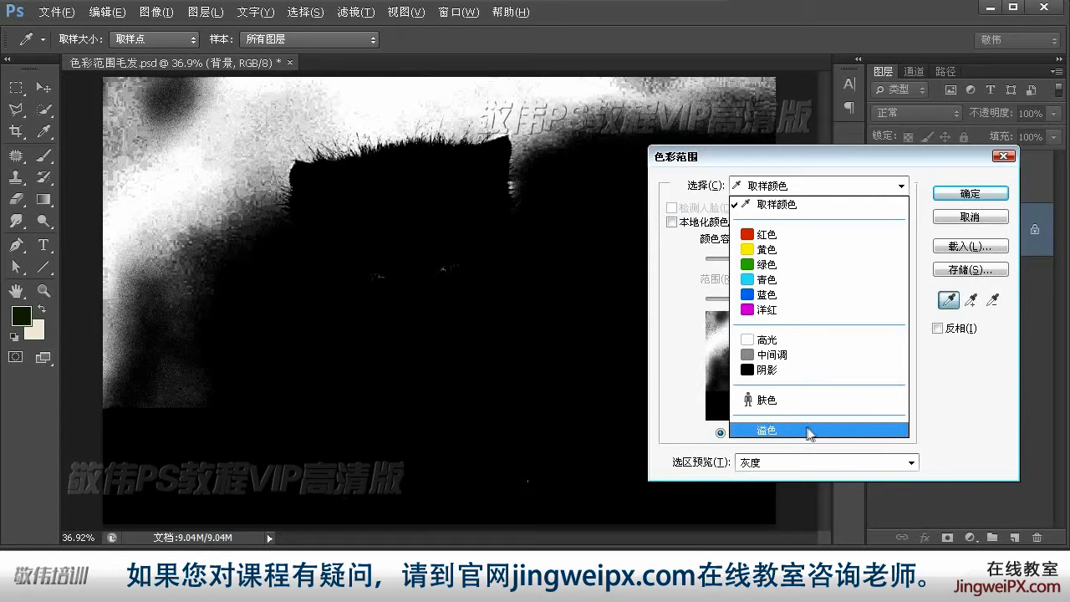
pyautogui.click(791, 429)
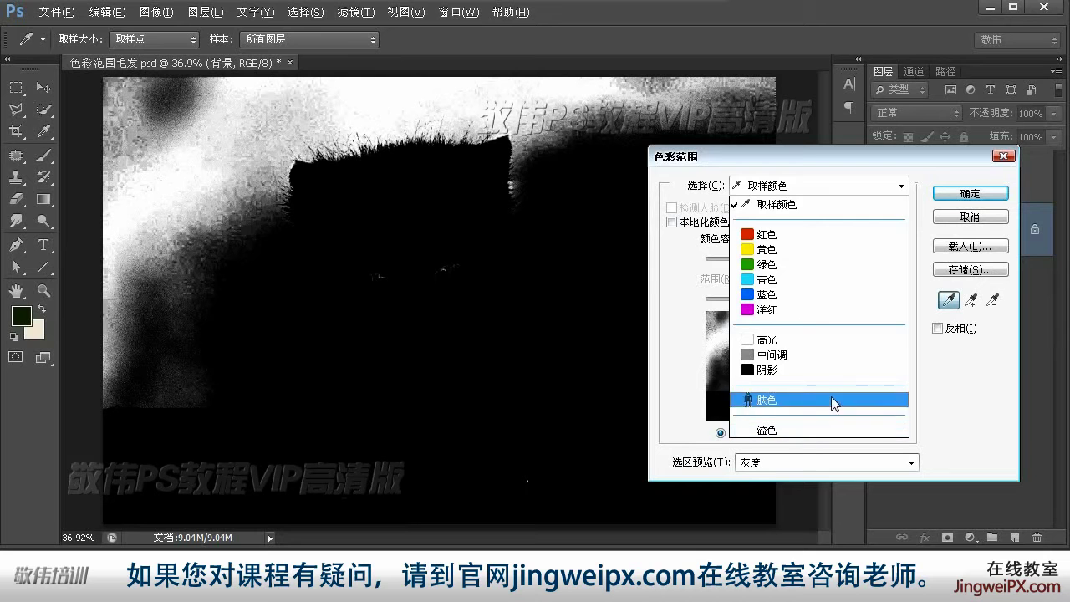
pyautogui.click(832, 167)
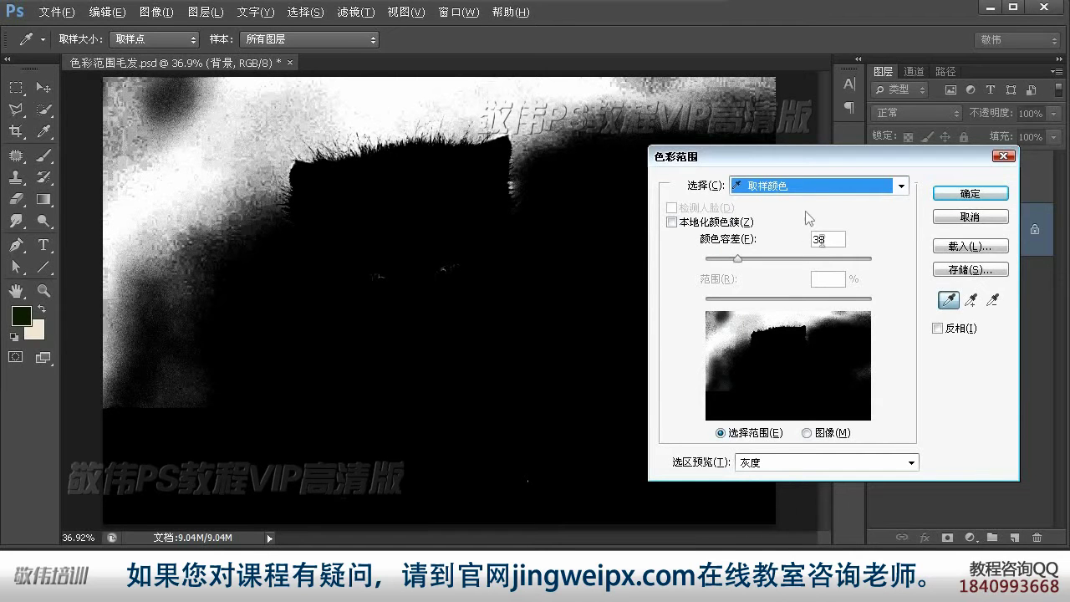
# - Set the Color Range selection to Greens (绿色) and shift the dialog aside to uncover the background preview
pyautogui.click(790, 185)
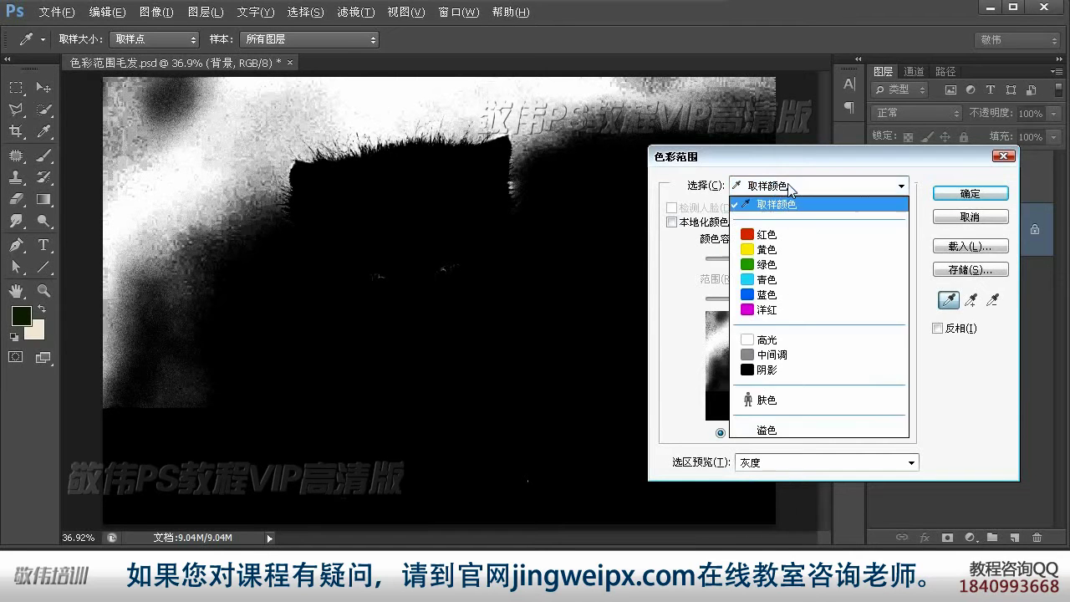
pyautogui.click(771, 265)
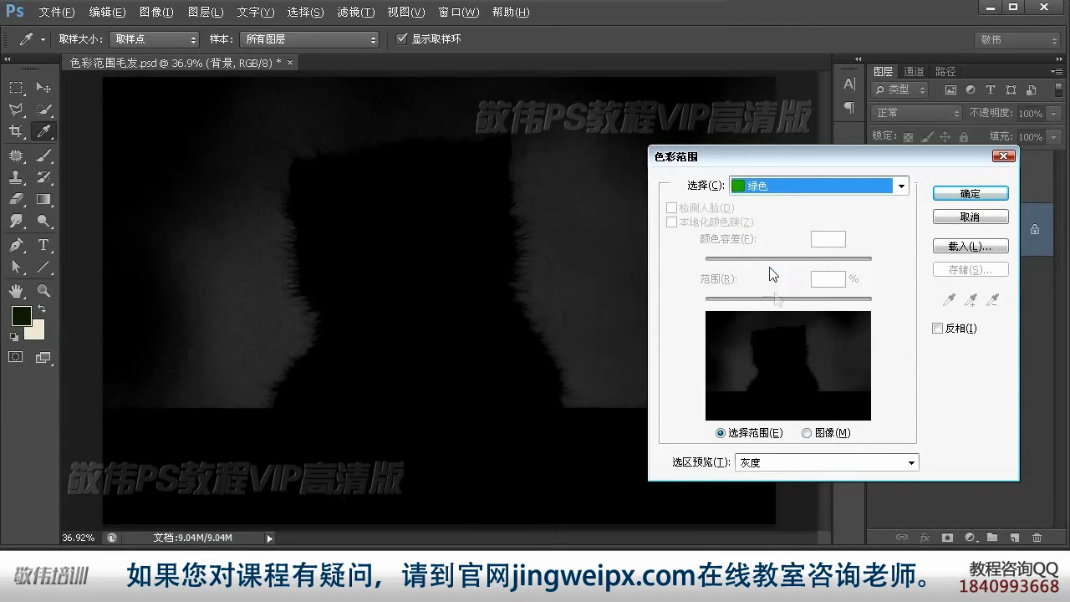
pyautogui.moveTo(766, 156); pyautogui.dragTo(862, 169)
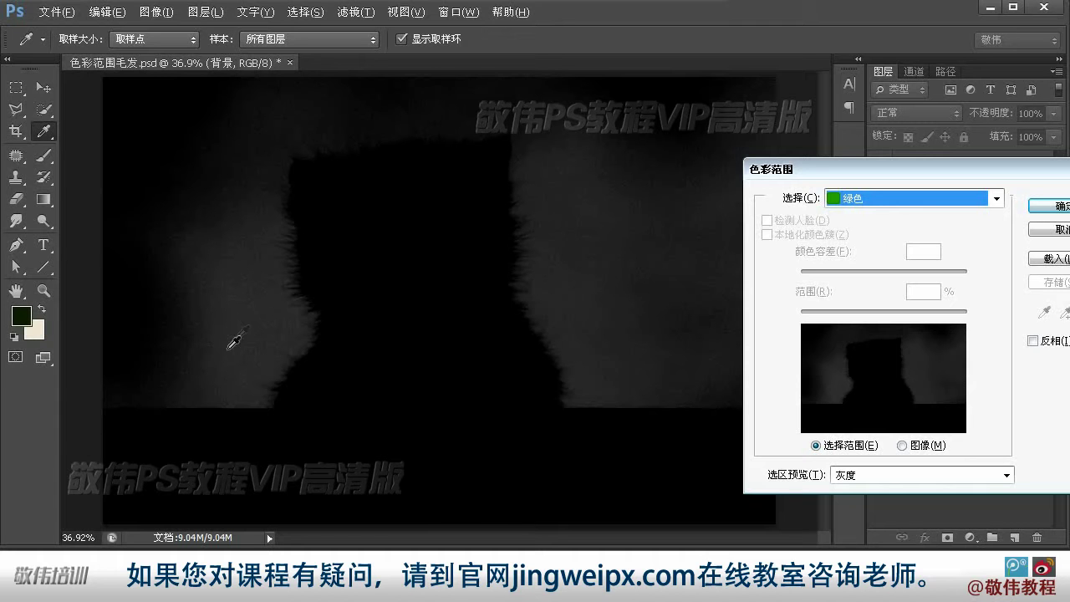
pyautogui.click(243, 334)
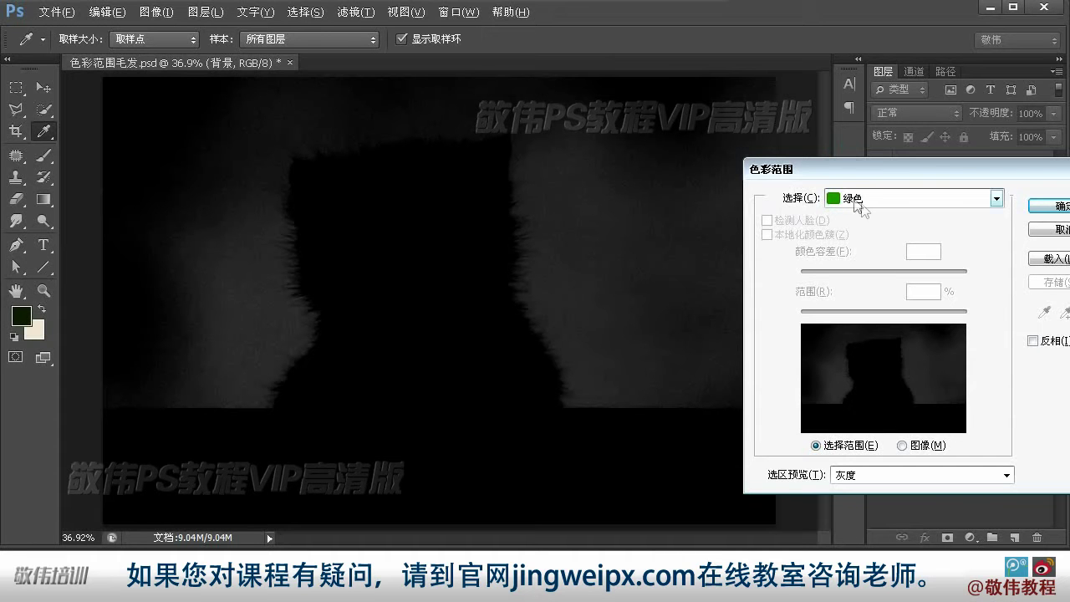
# - Set the Color Range selection to Reds (红色)
pyautogui.click(869, 202)
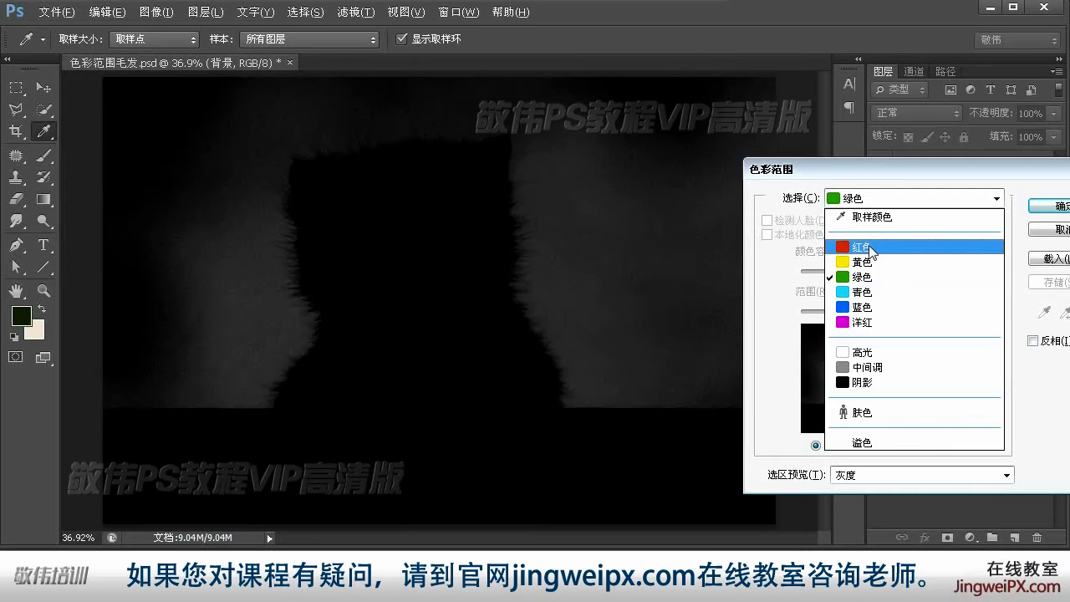
pyautogui.click(862, 247)
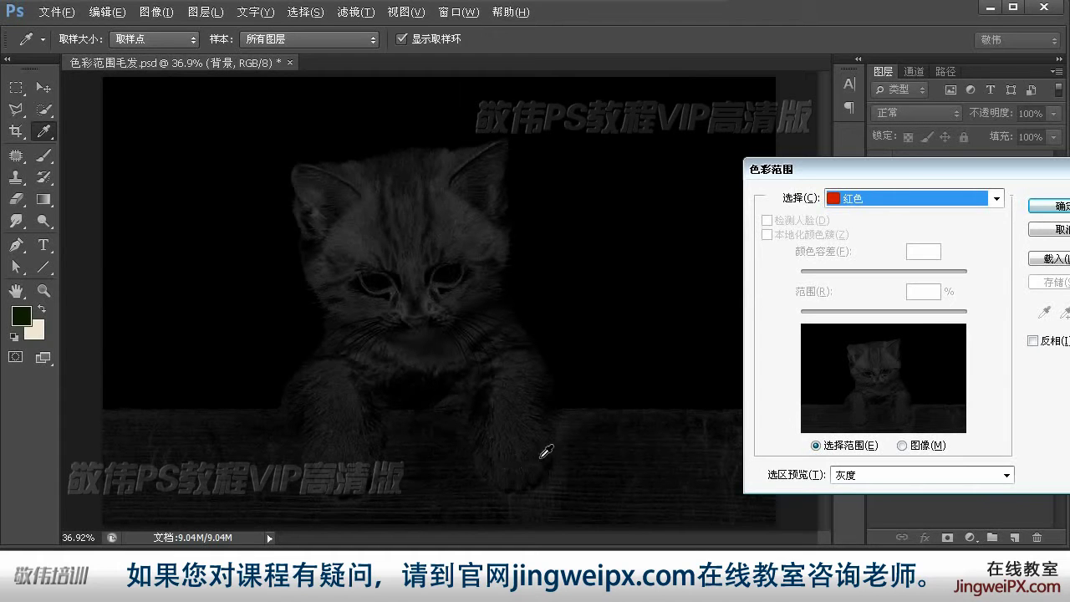
pyautogui.click(903, 206)
pyautogui.click(903, 209)
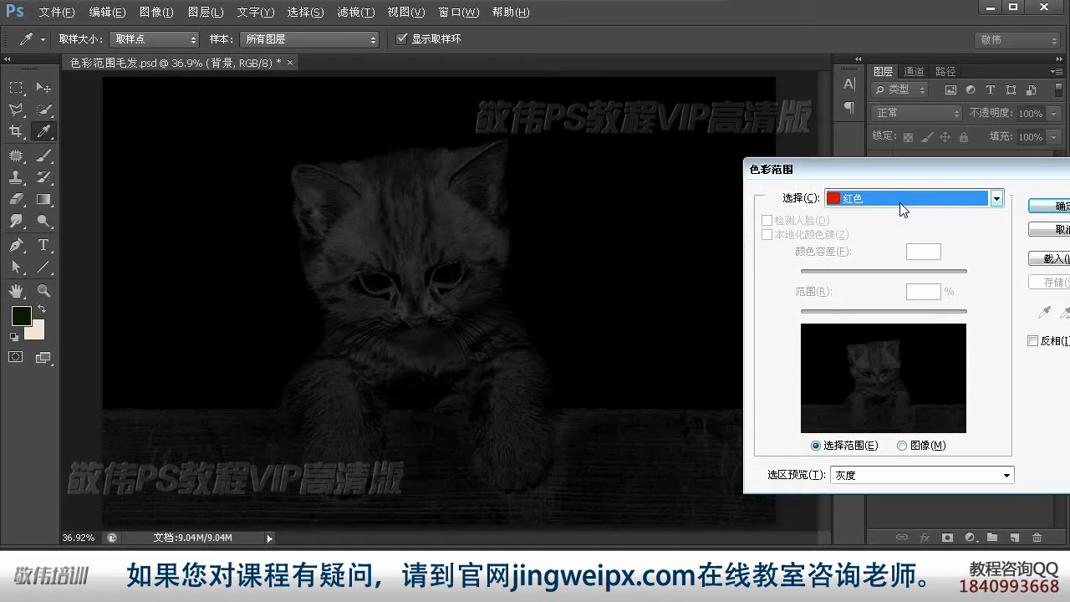
# - Set the Color Range selection to Sampled Colors (取样颜色) and reposition the dialog beside the kitten
pyautogui.moveTo(910, 182); pyautogui.dragTo(802, 180)
pyautogui.click(758, 197)
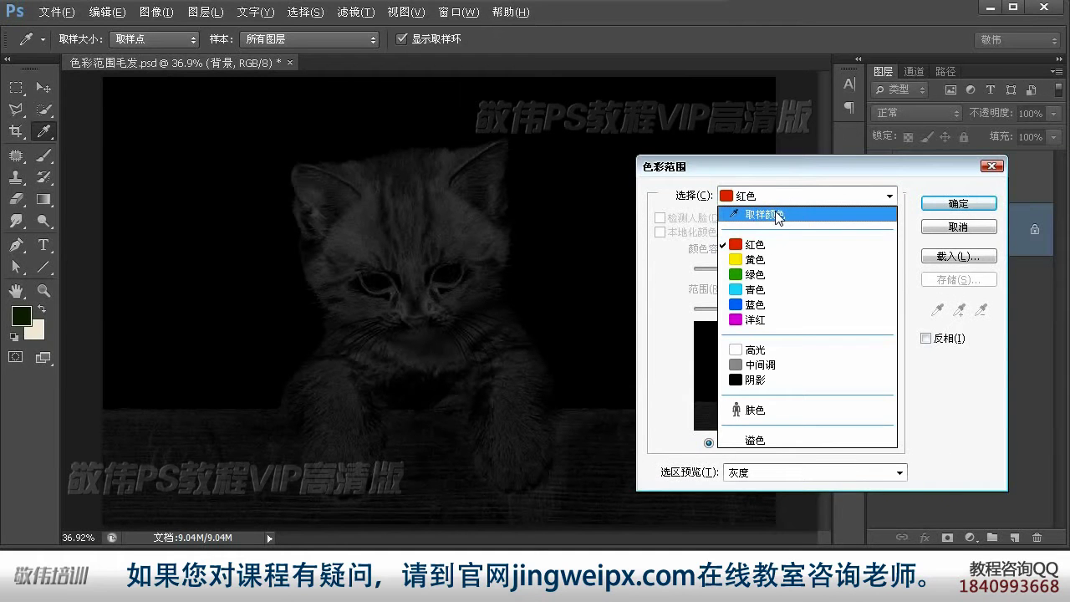
pyautogui.click(773, 215)
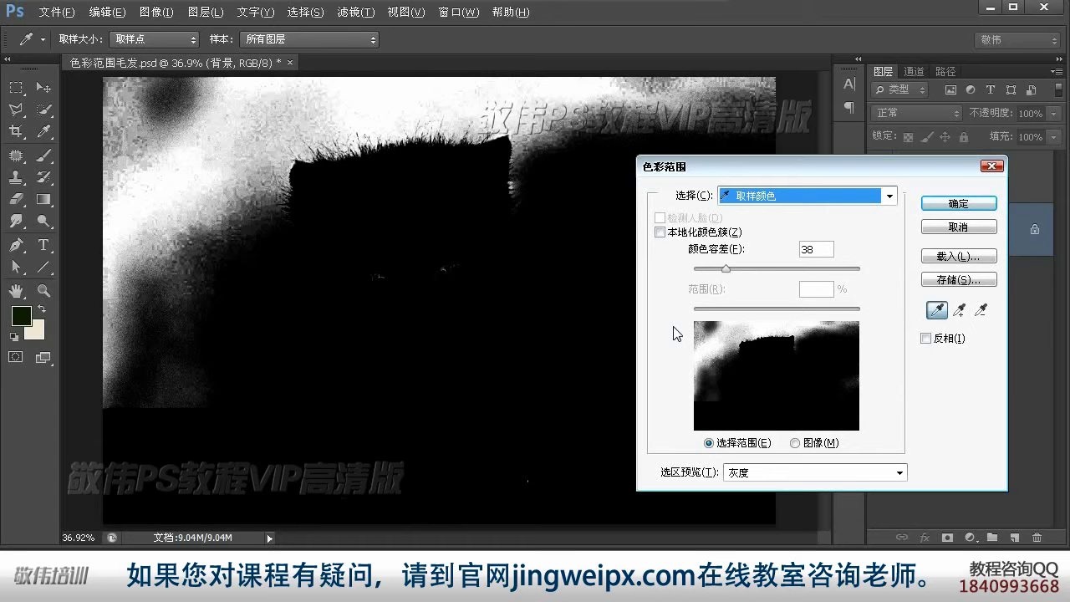
pyautogui.moveTo(791, 174); pyautogui.dragTo(811, 172)
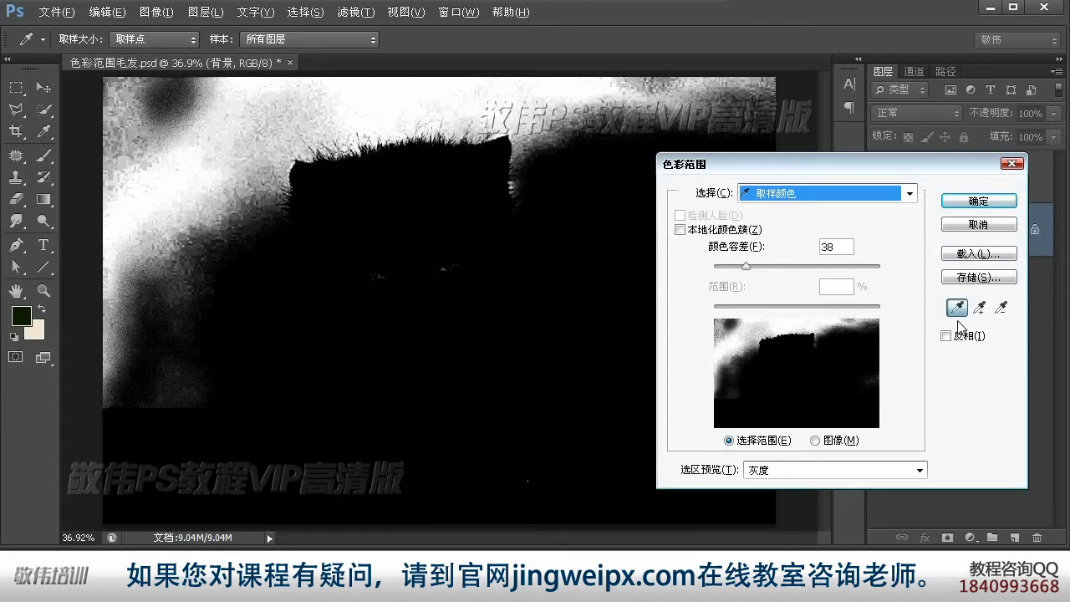
# - Compare the original image with its mask by setting the selection preview to None (无) and back to Grayscale (灰度)
pyautogui.click(754, 473)
pyautogui.click(778, 490)
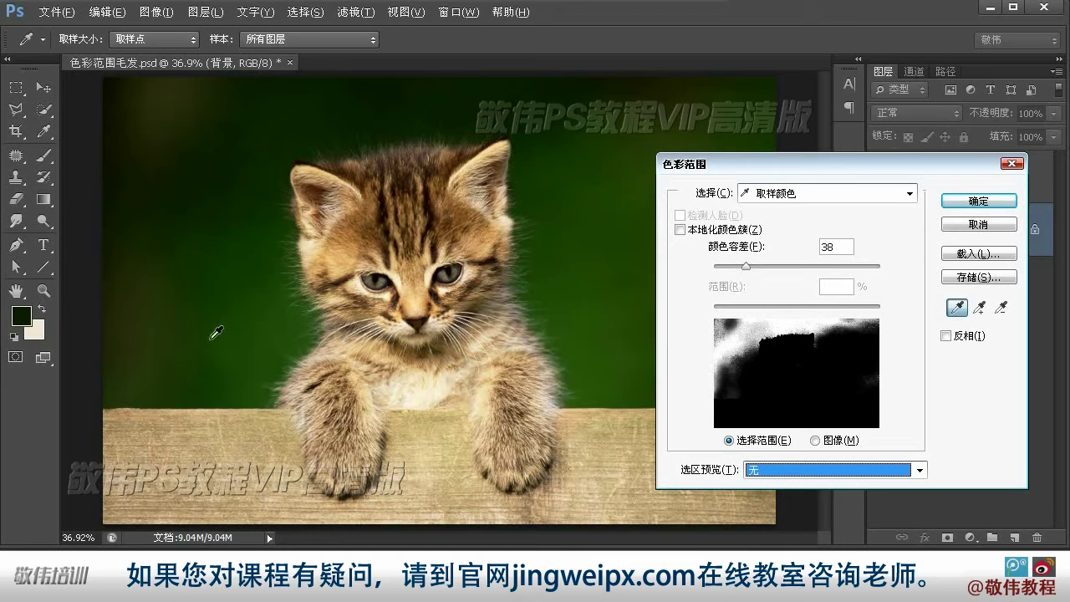
pyautogui.click(753, 473)
pyautogui.click(766, 516)
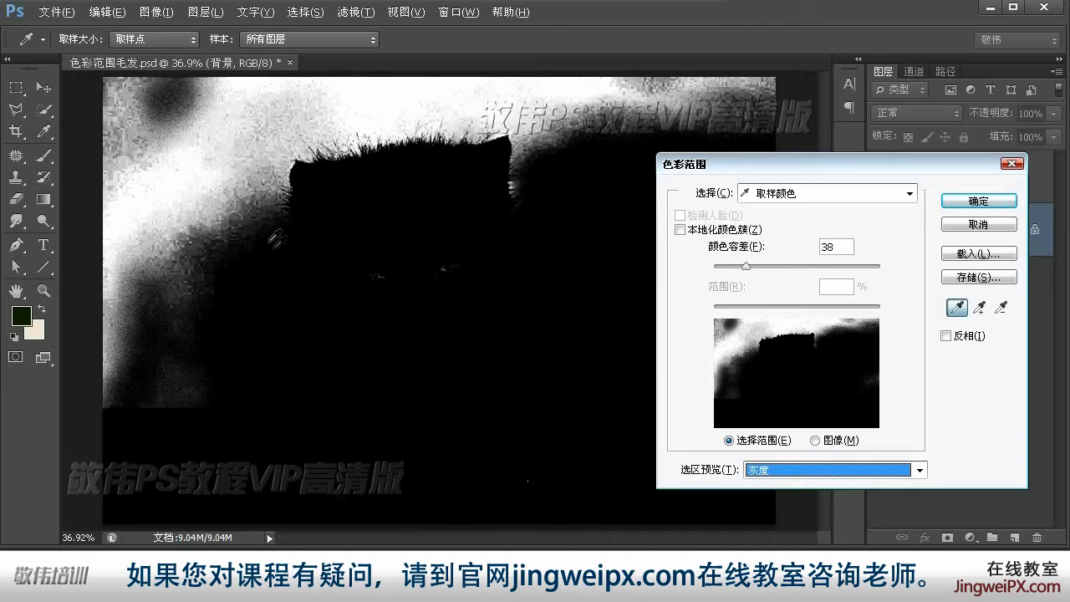
# - Sample the green background just left of the kitten and set the color fuzziness (颜色容差) to 87
pyautogui.click(248, 294)
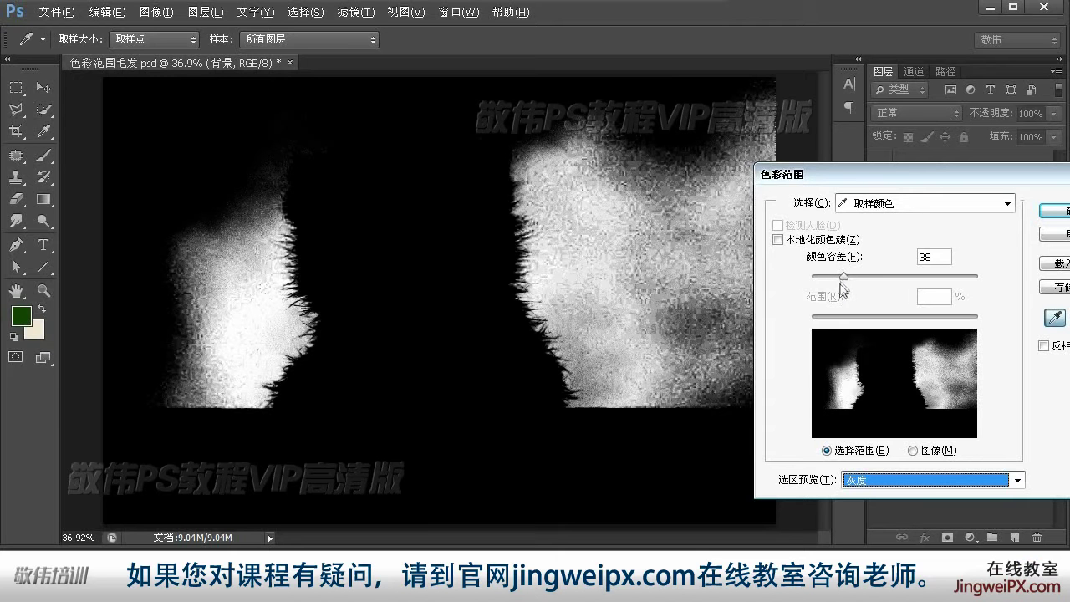
pyautogui.moveTo(845, 279); pyautogui.dragTo(880, 285)
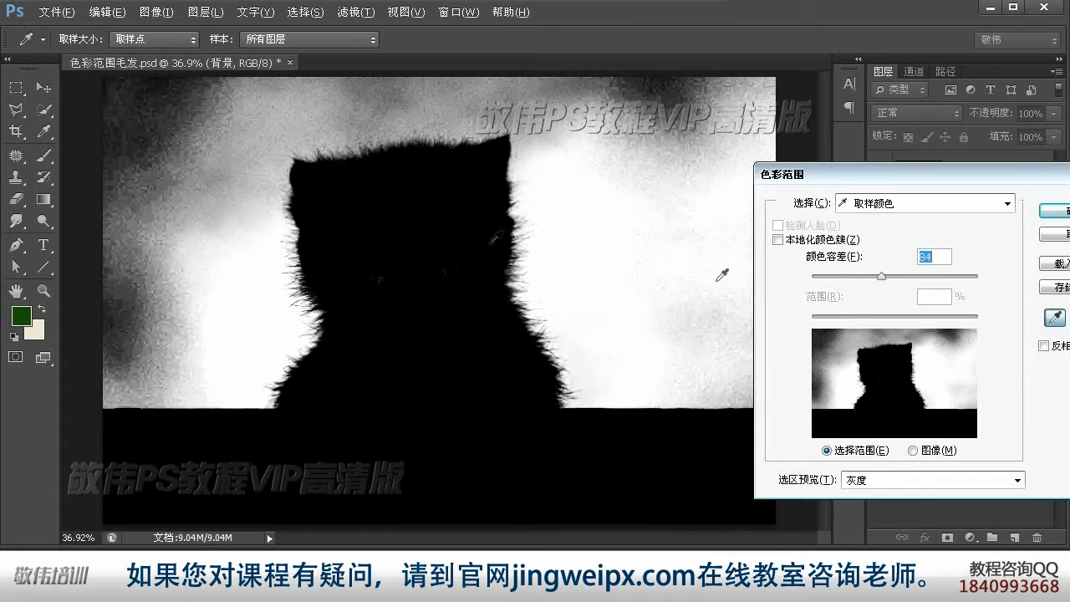
pyautogui.write('87')
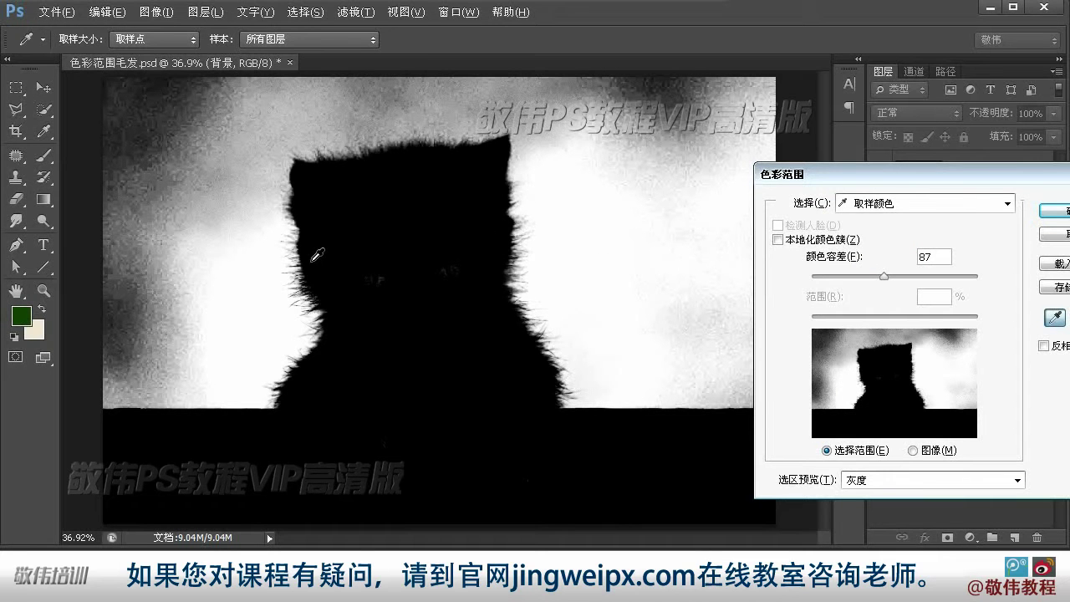
# - Examine the mask's fur edges along both sides and the top of the kitten's head at 66.7% magnification
pyautogui.hotkey('ctrl', '+')
pyautogui.hotkey('ctrl', '+')
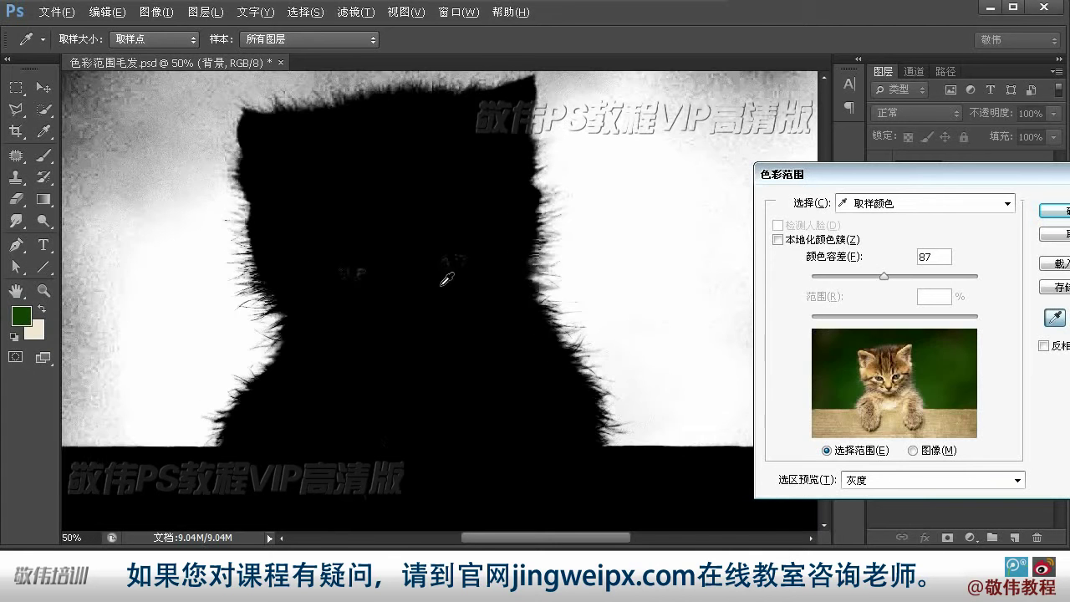
pyautogui.moveTo(439, 206); pyautogui.dragTo(530, 275)
pyautogui.moveTo(381, 370); pyautogui.dragTo(430, 330)
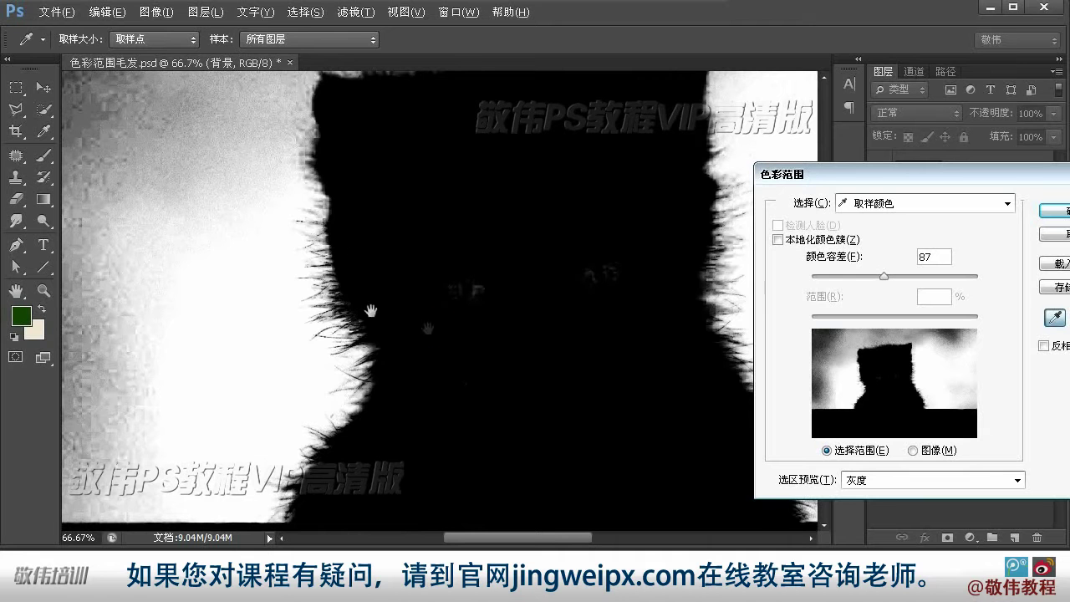
pyautogui.moveTo(602, 328); pyautogui.dragTo(406, 351)
pyautogui.moveTo(357, 221); pyautogui.dragTo(437, 397)
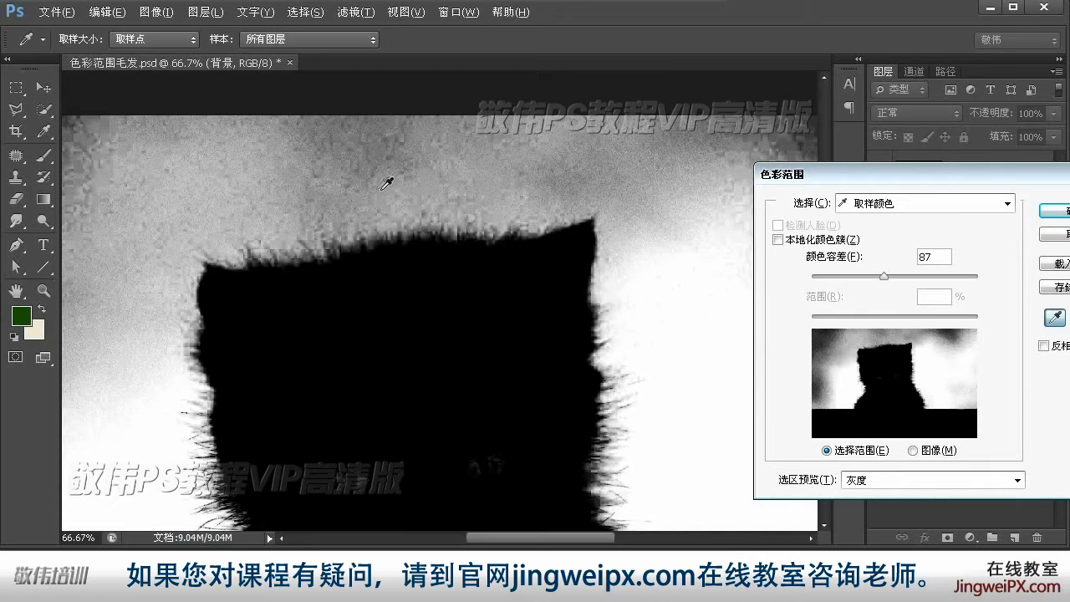
pyautogui.moveTo(363, 331); pyautogui.dragTo(396, 242)
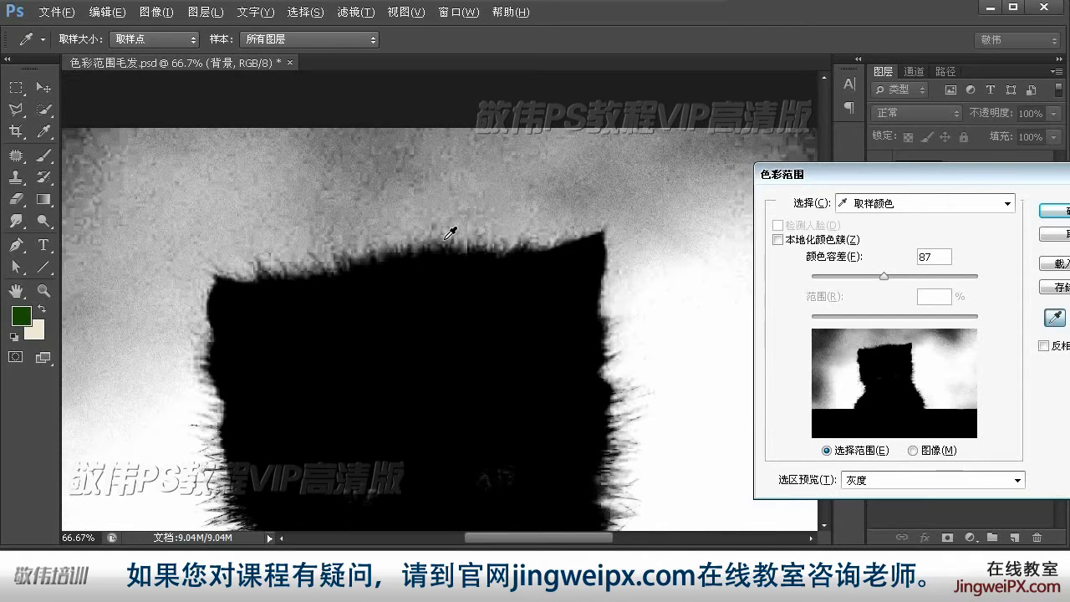
pyautogui.scroll(-1, 422, 398)
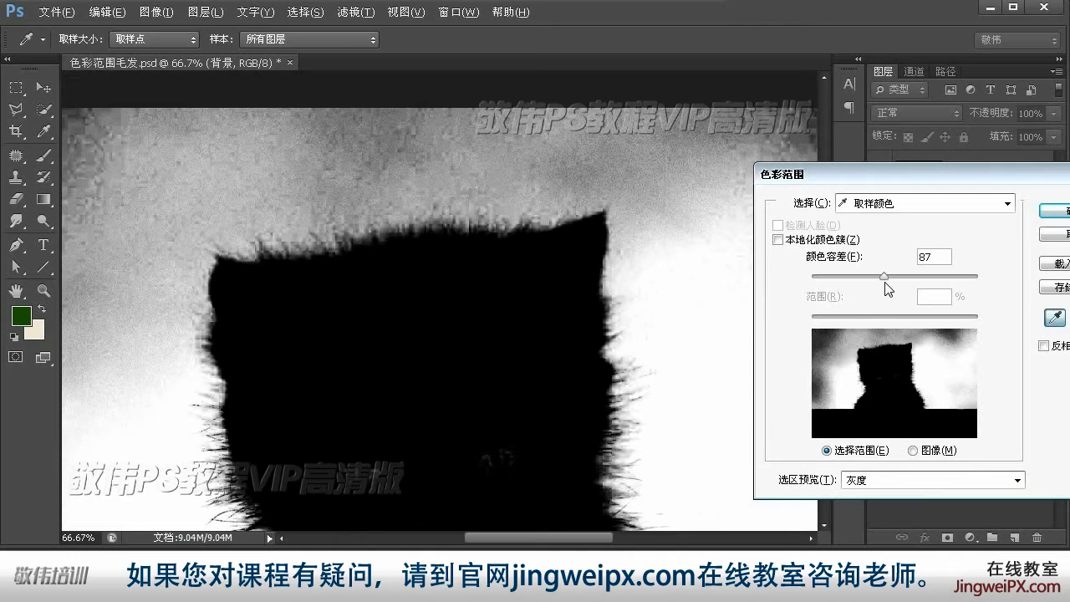
# - Raise the color fuzziness to 134 and examine how the mask treats the kitten's face and fur
pyautogui.moveTo(885, 277); pyautogui.dragTo(923, 276)
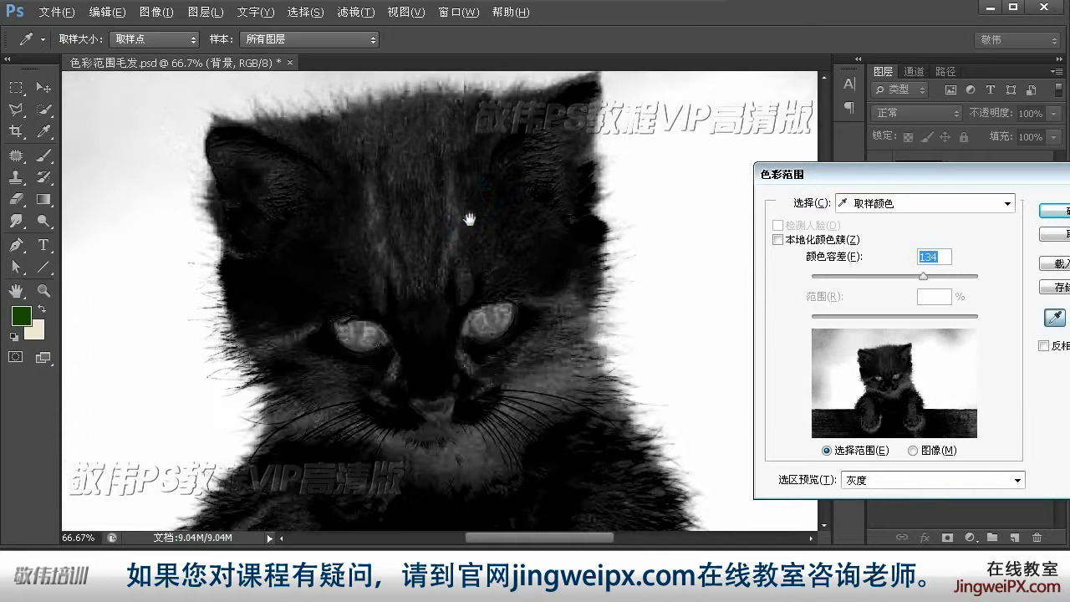
pyautogui.moveTo(469, 219); pyautogui.dragTo(459, 338)
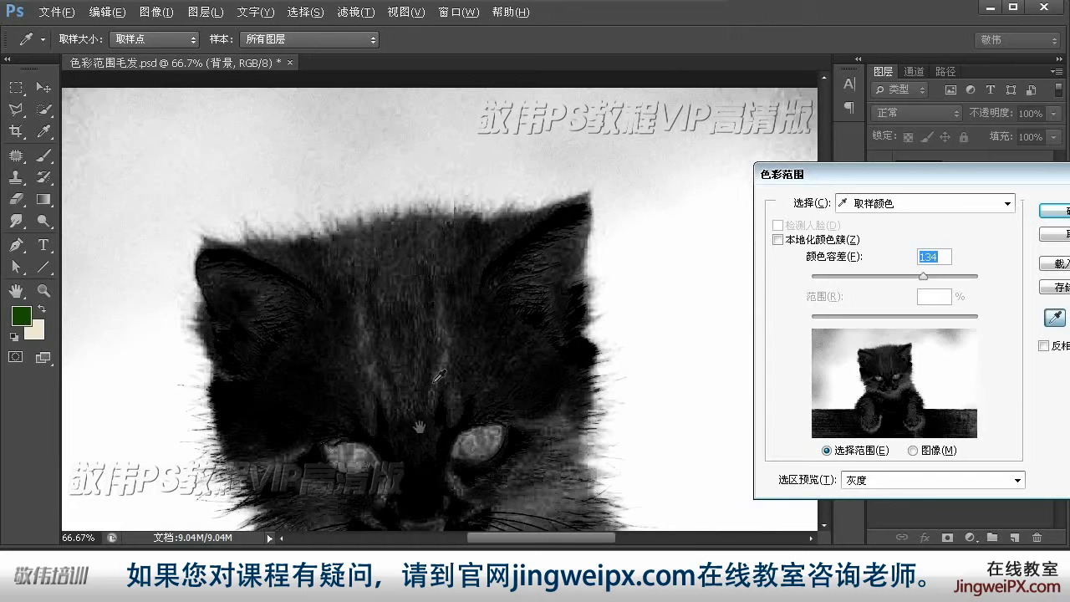
pyautogui.scroll(-5, 418, 423)
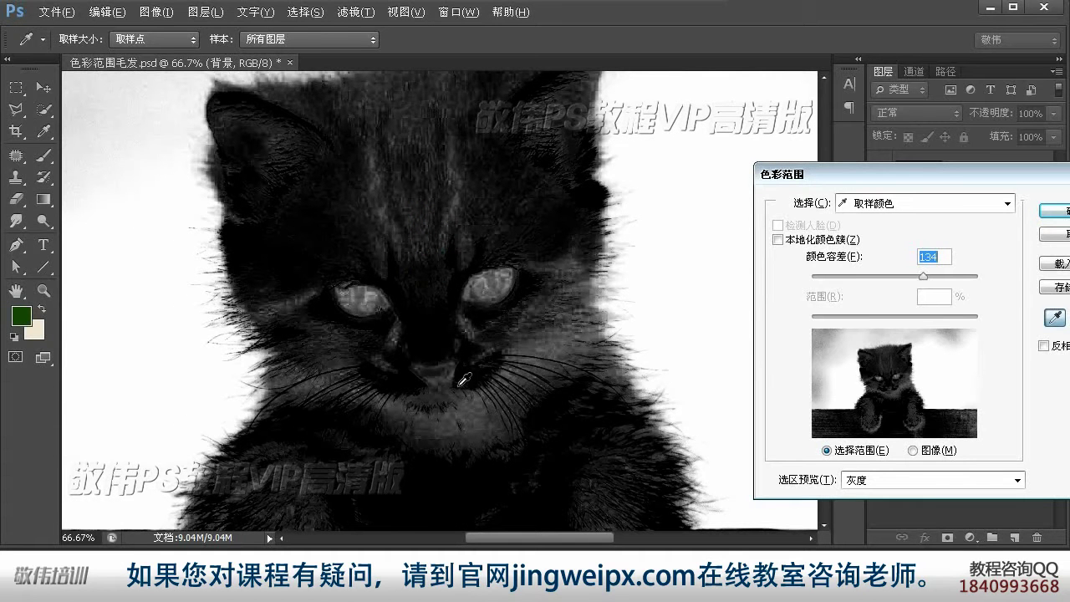
pyautogui.moveTo(462, 239); pyautogui.dragTo(435, 323)
# - Lower the color fuzziness to 65 and check the mask around the kitten's head
pyautogui.moveTo(923, 276); pyautogui.dragTo(865, 278)
pyautogui.hotkey('ctrl', '-')
pyautogui.moveTo(552, 158); pyautogui.dragTo(520, 259)
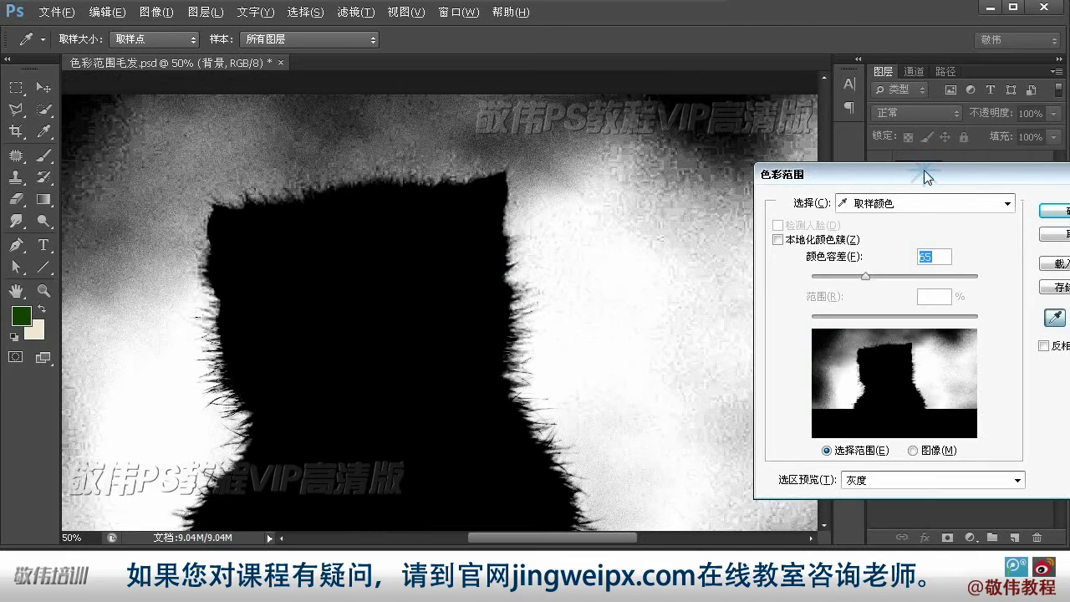
# - Add the background greens above and to the right of the kitten to the sampled colors with the Add to Sample eyedropper
pyautogui.moveTo(924, 170); pyautogui.dragTo(757, 159)
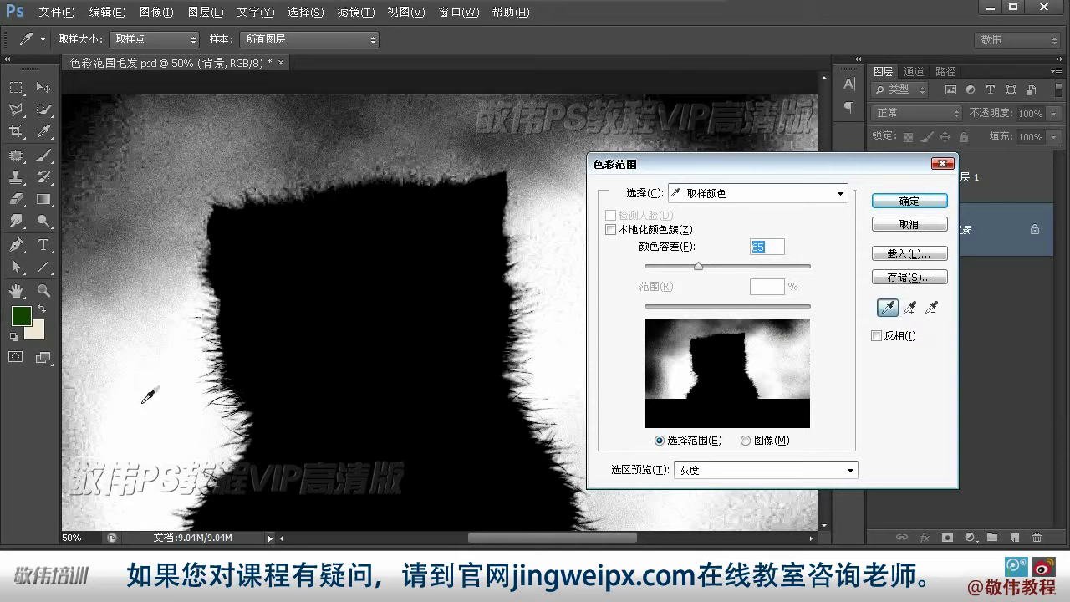
pyautogui.click(914, 311)
pyautogui.moveTo(425, 251); pyautogui.dragTo(398, 277)
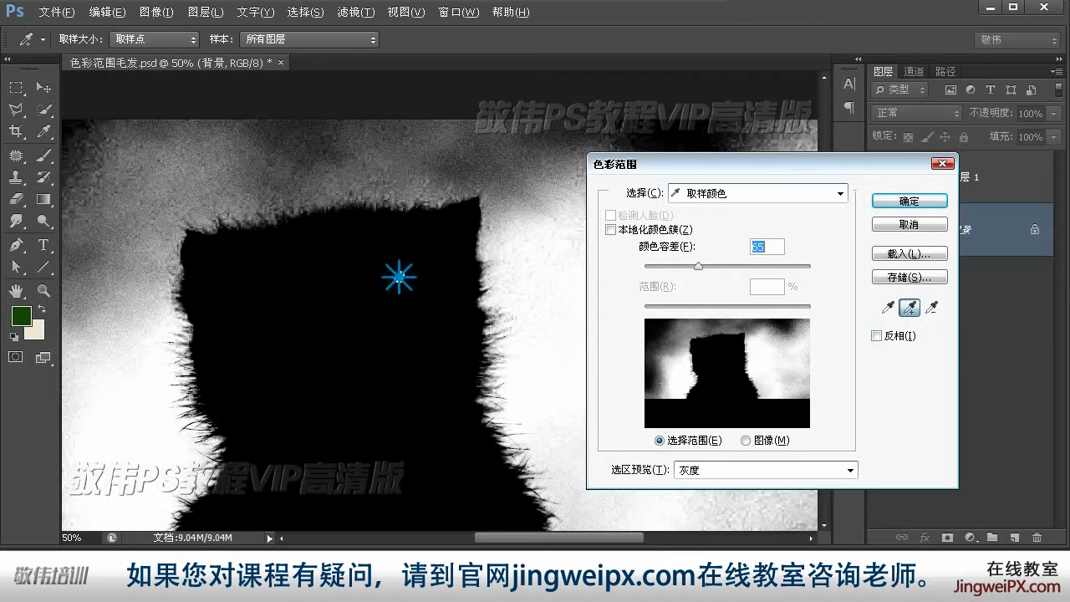
pyautogui.click(235, 187)
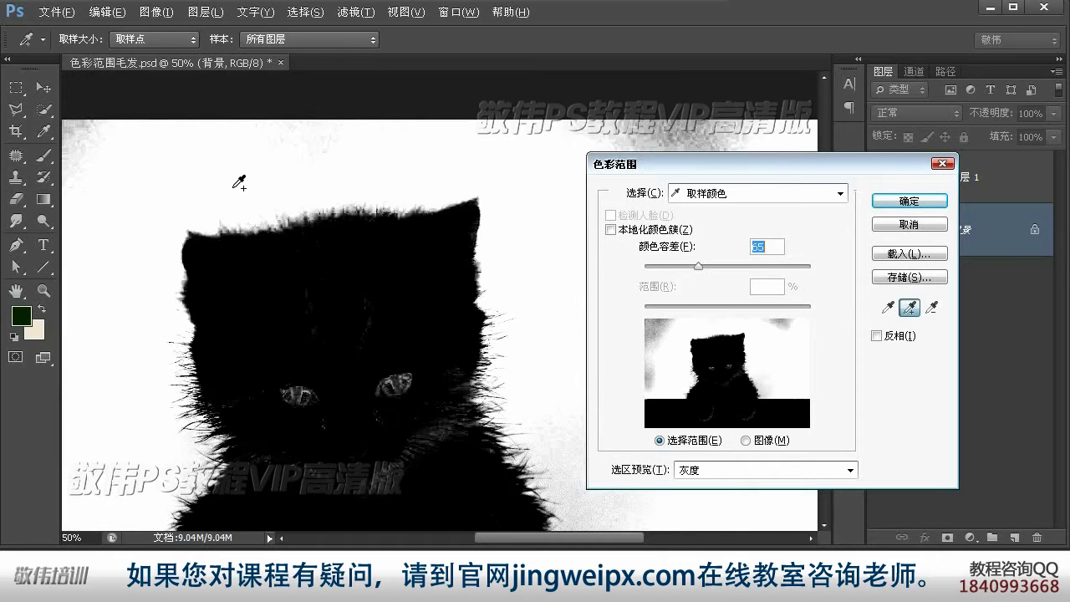
pyautogui.moveTo(466, 454); pyautogui.dragTo(418, 430)
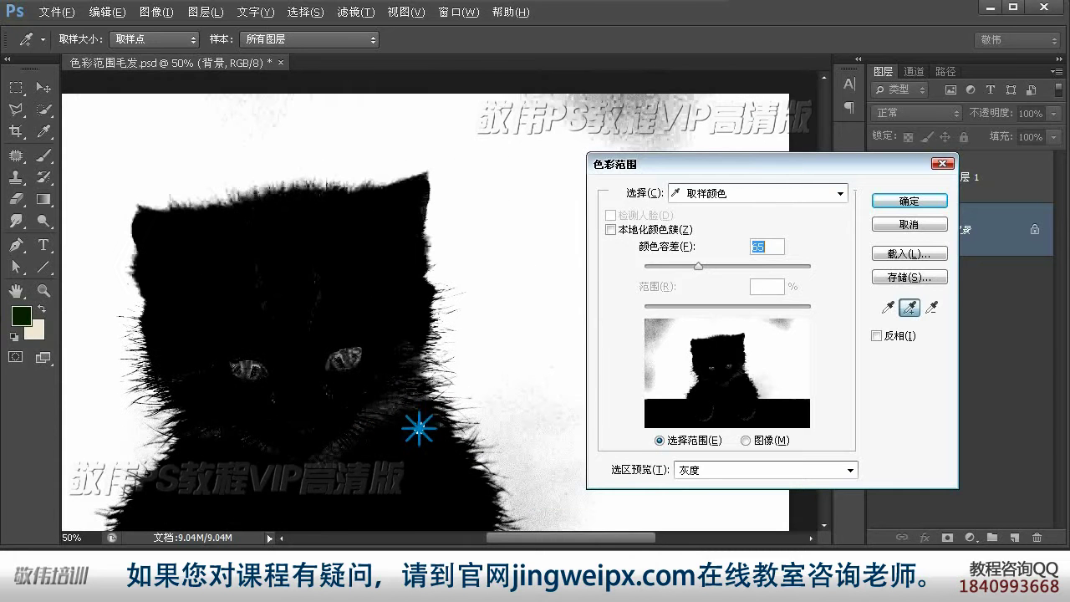
pyautogui.click(309, 134)
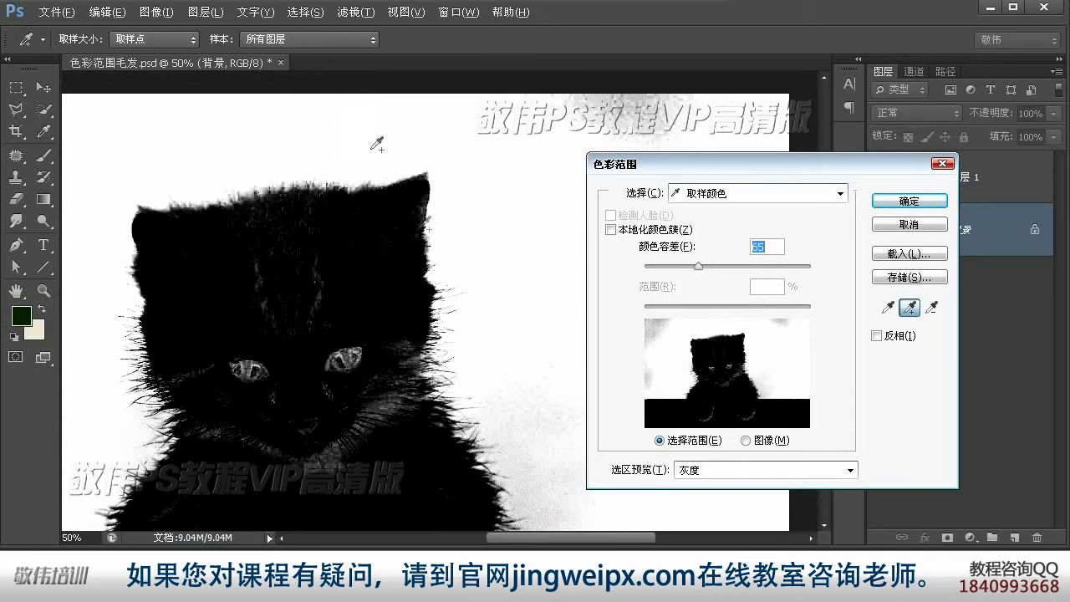
pyautogui.moveTo(514, 438); pyautogui.dragTo(478, 339)
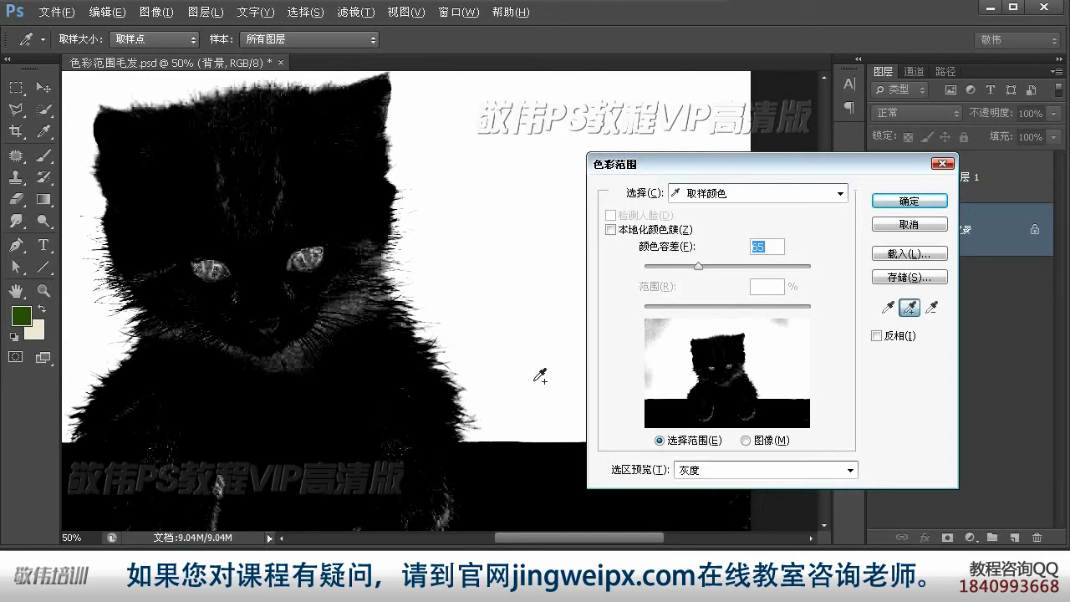
pyautogui.moveTo(238, 389); pyautogui.dragTo(306, 436)
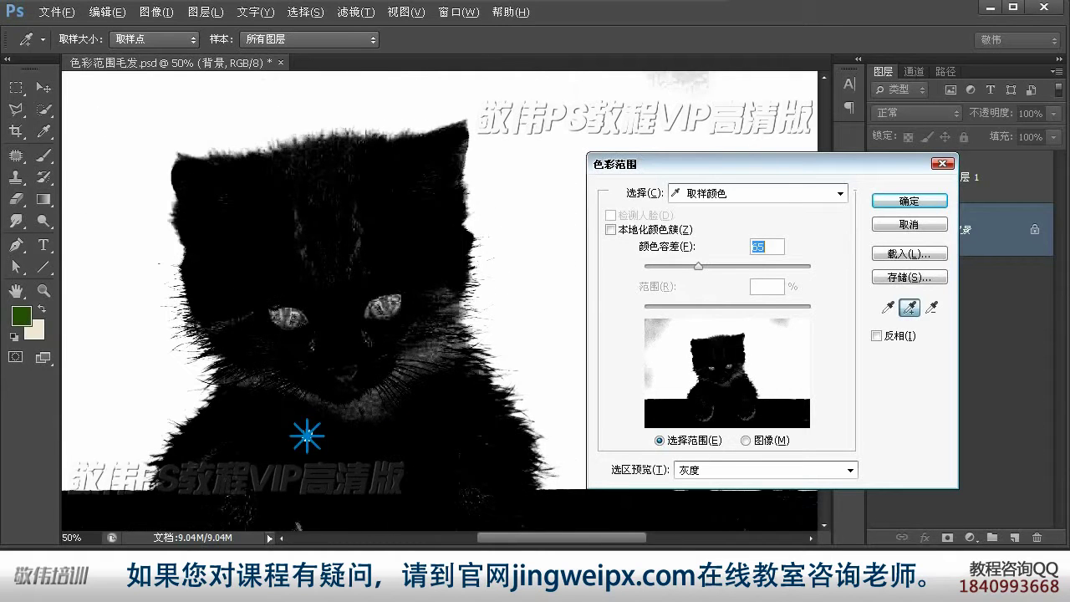
pyautogui.press('ctrl')
pyautogui.hotkey('ctrl', '-')
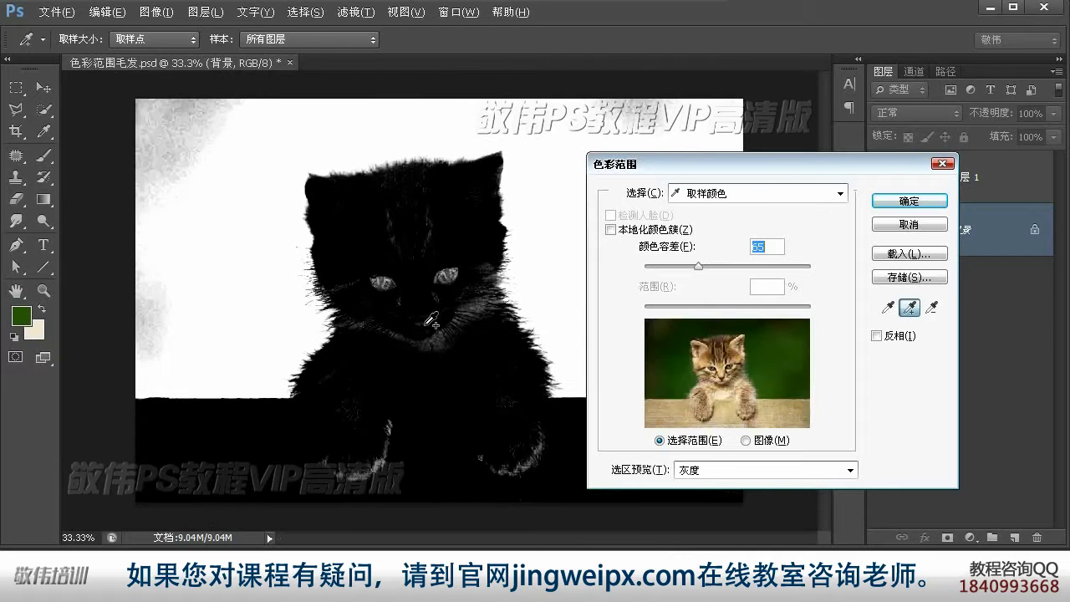
# - Set the color fuzziness to 31, check the fur edges in the mask, and apply the Color Range selection
pyautogui.moveTo(668, 170); pyautogui.dragTo(734, 161)
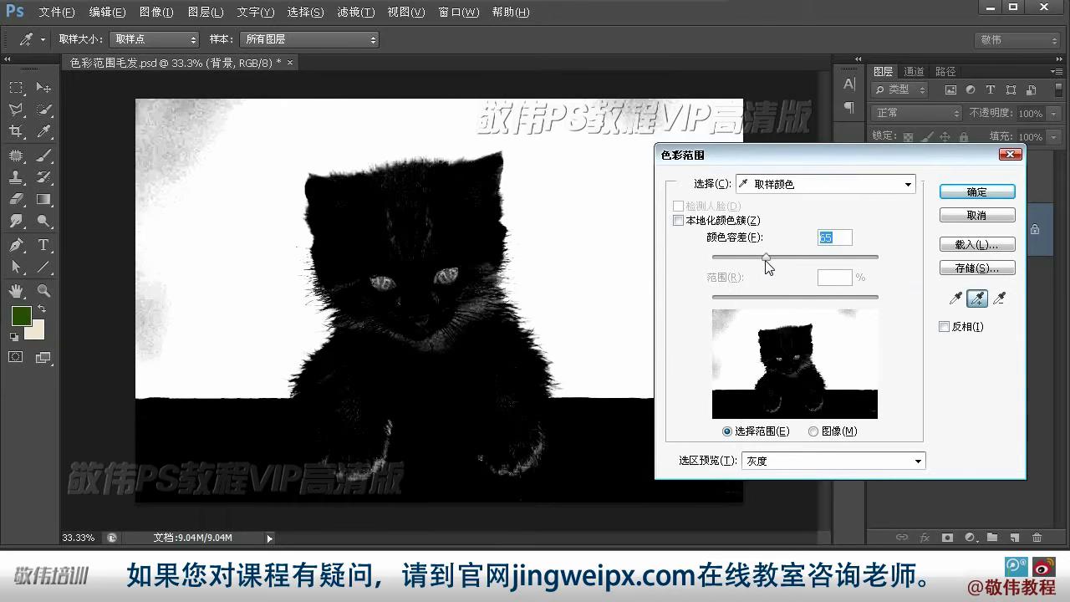
pyautogui.moveTo(767, 257); pyautogui.dragTo(739, 260)
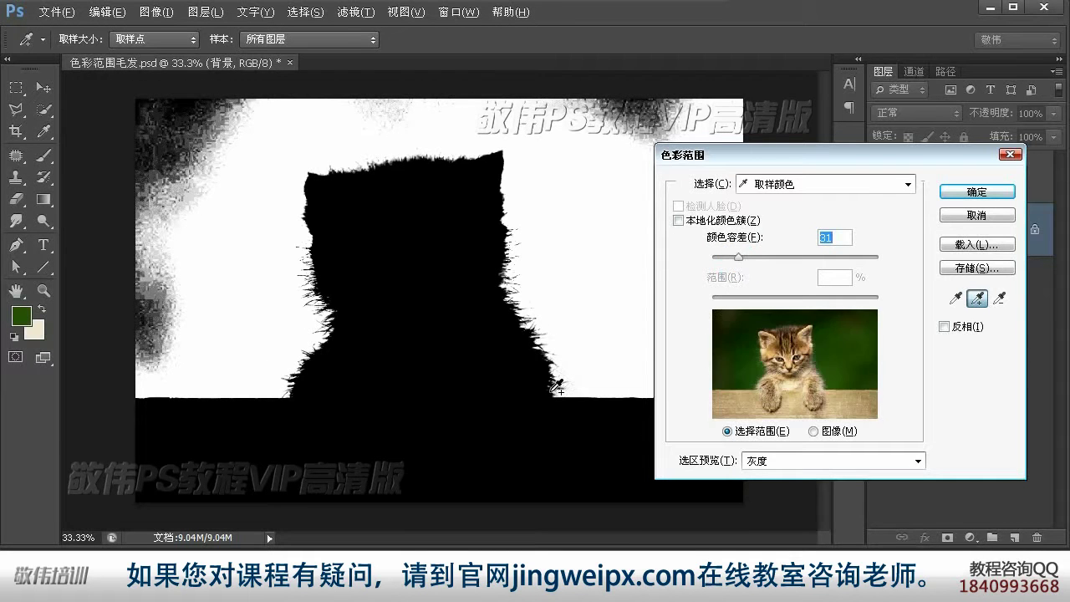
pyautogui.hotkey('ctrl', '+')
pyautogui.hotkey('ctrl', '+')
pyautogui.moveTo(483, 219); pyautogui.dragTo(459, 257)
pyautogui.click(439, 382)
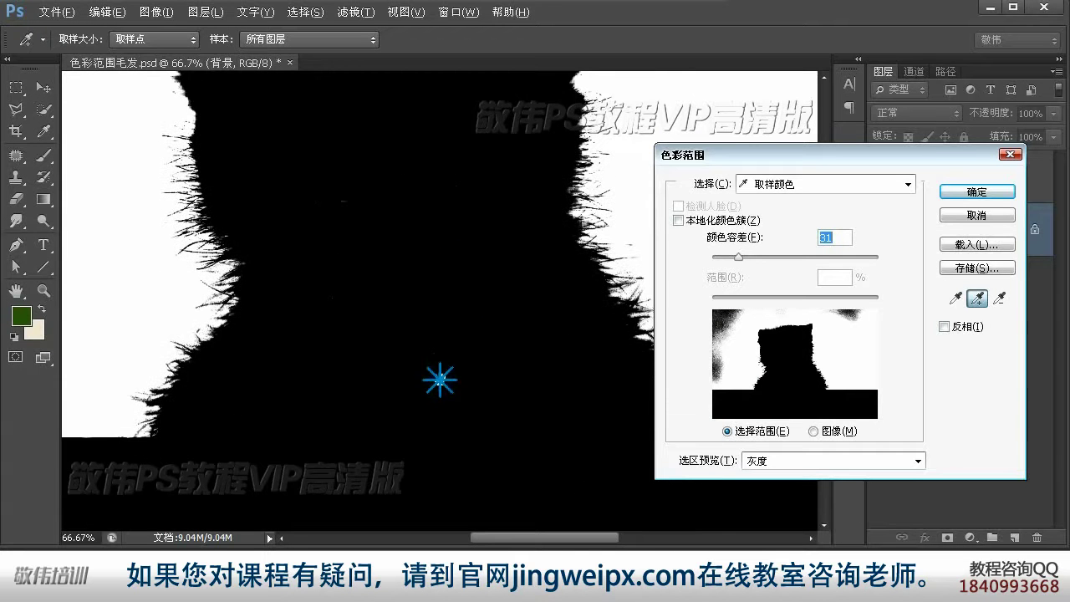
pyautogui.hotkey('ctrl', '-')
pyautogui.hotkey('ctrl', '-')
pyautogui.click(510, 264)
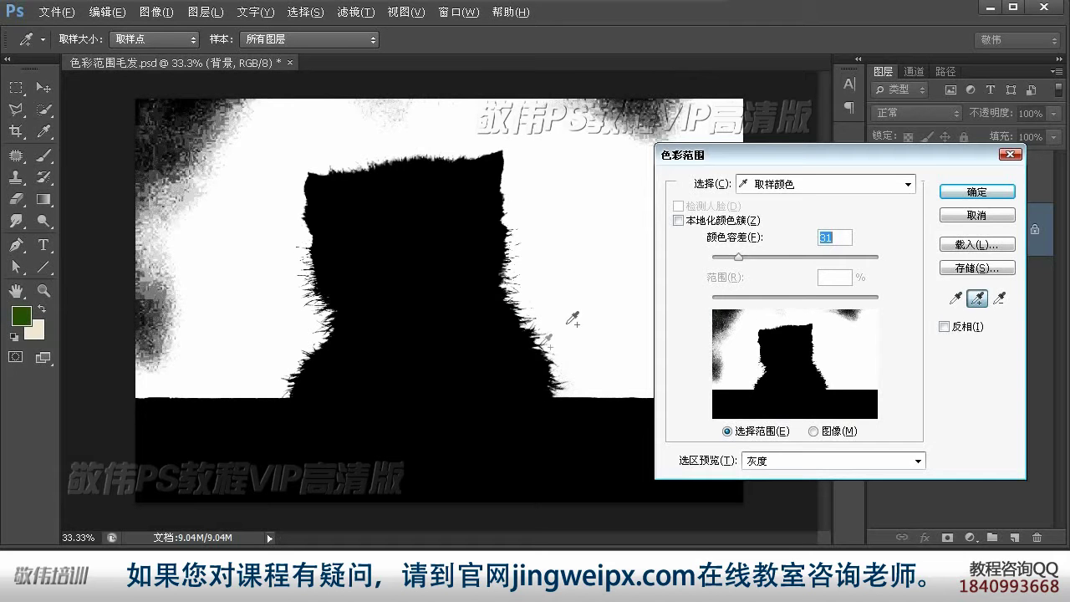
pyautogui.click(978, 193)
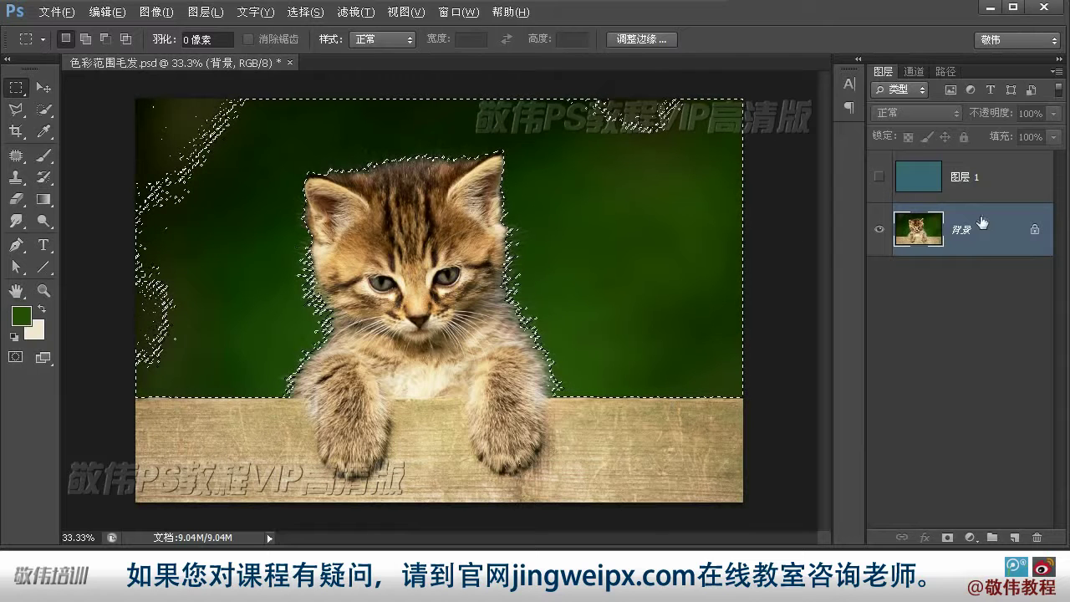
# - Duplicate the background layer, place the copy above 图层 1, and make 图层 1 visible
pyautogui.moveTo(979, 233); pyautogui.dragTo(1017, 540)
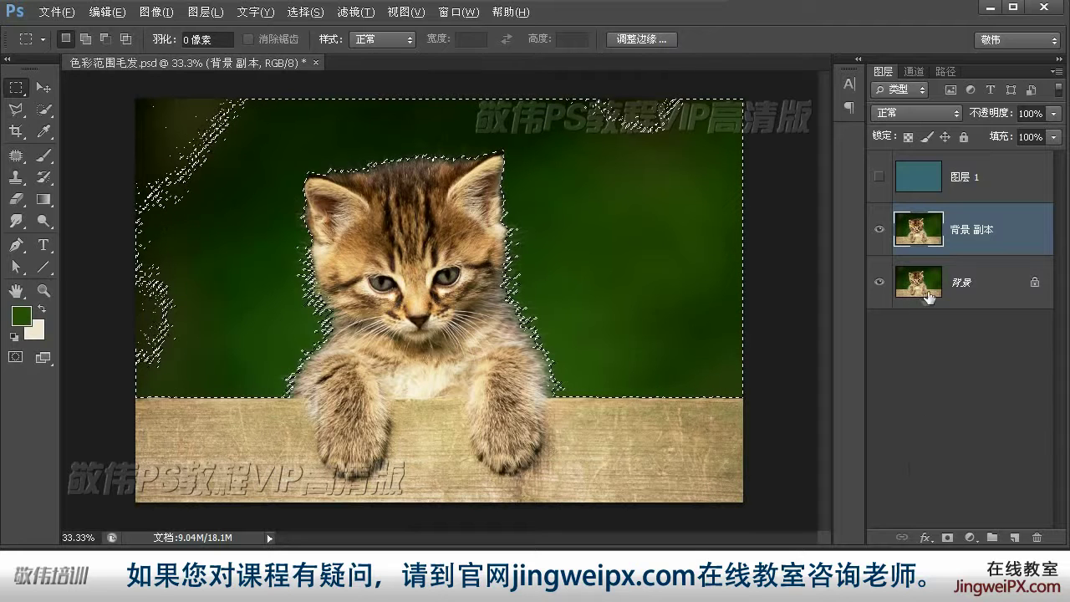
pyautogui.moveTo(973, 242); pyautogui.dragTo(999, 177)
pyautogui.click(979, 233)
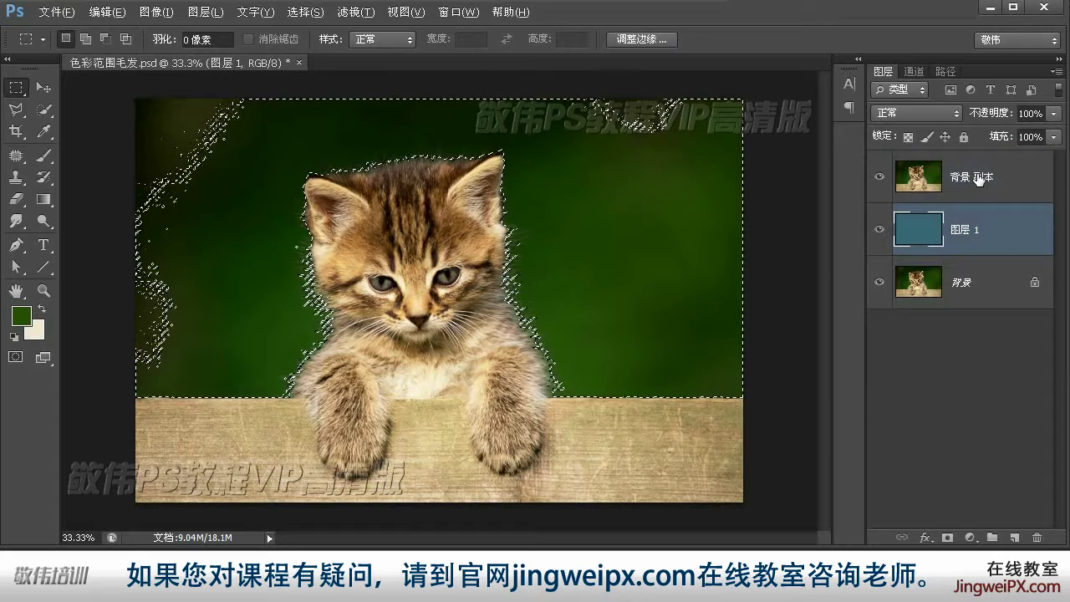
# - Add a layer mask to the 背景 副本 layer from the current selection
pyautogui.click(972, 180)
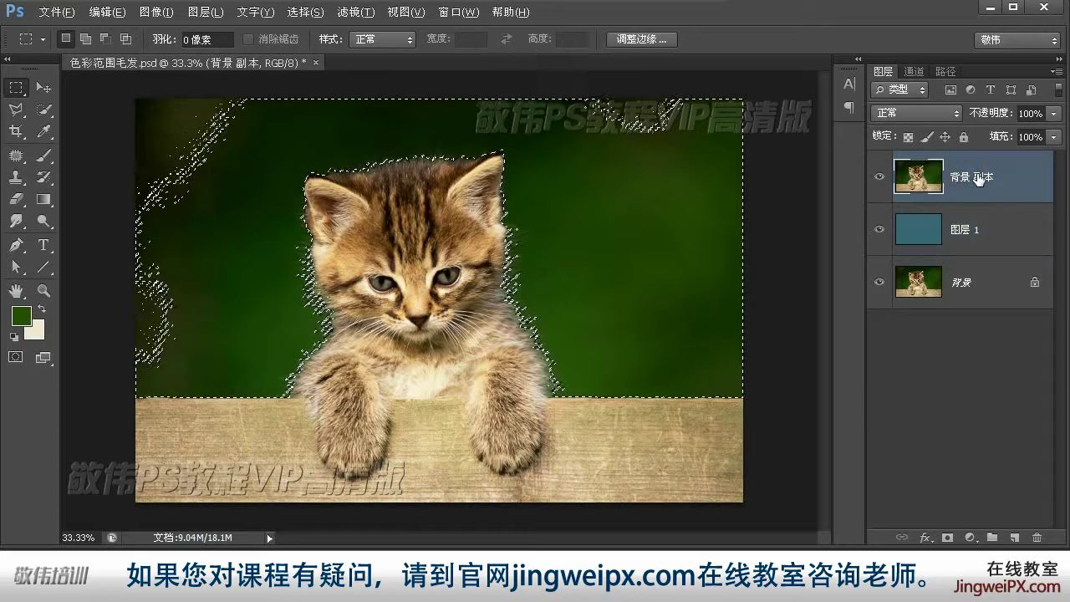
pyautogui.click(947, 537)
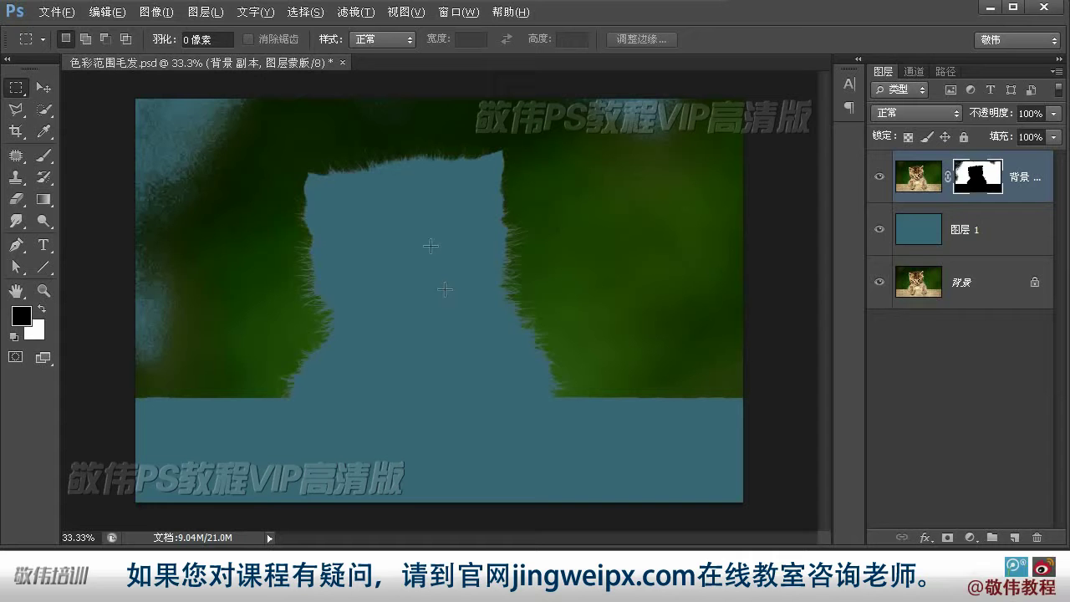
# - Invert the layer mask of the 背景 副本 layer and check the kitten's fur against the blue background
pyautogui.click(159, 13)
pyautogui.moveTo(187, 53)
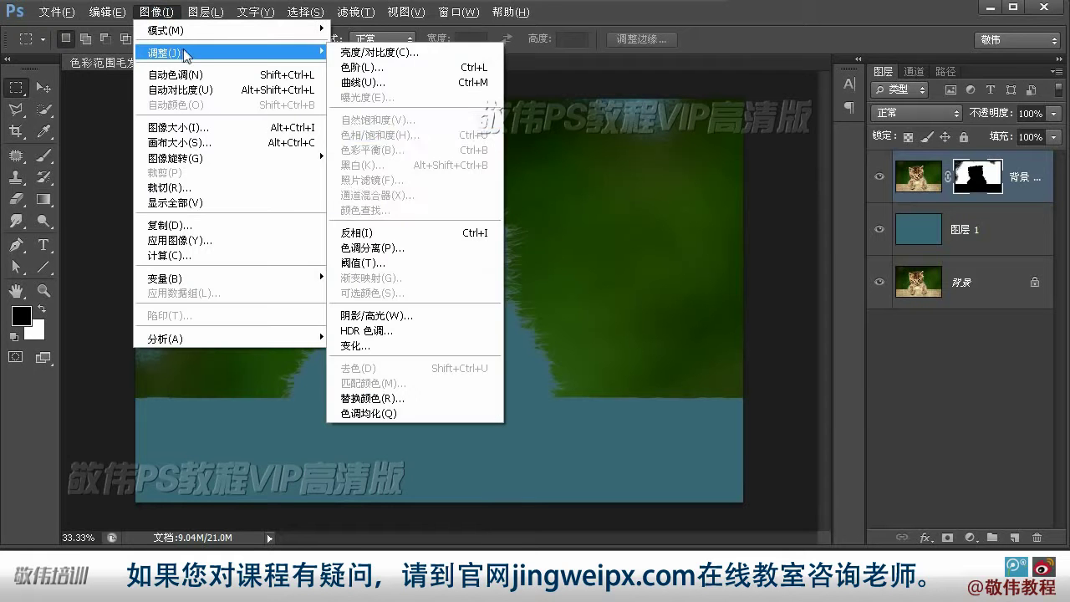
pyautogui.click(407, 238)
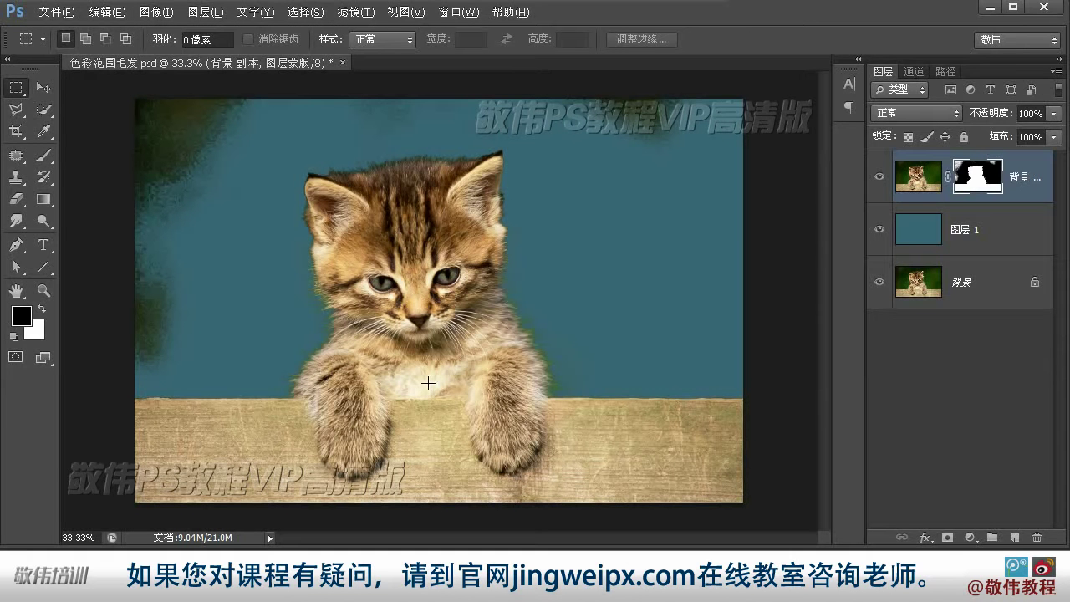
pyautogui.click(43, 291)
pyautogui.click(469, 361)
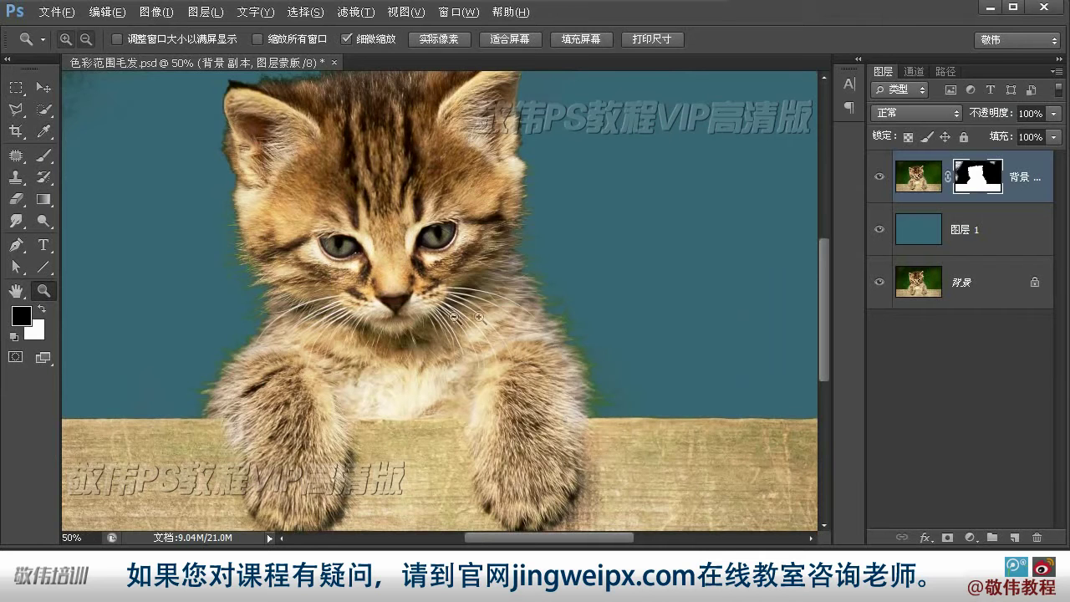
pyautogui.keyDown('alt'); pyautogui.click(554, 321); pyautogui.keyUp('alt')
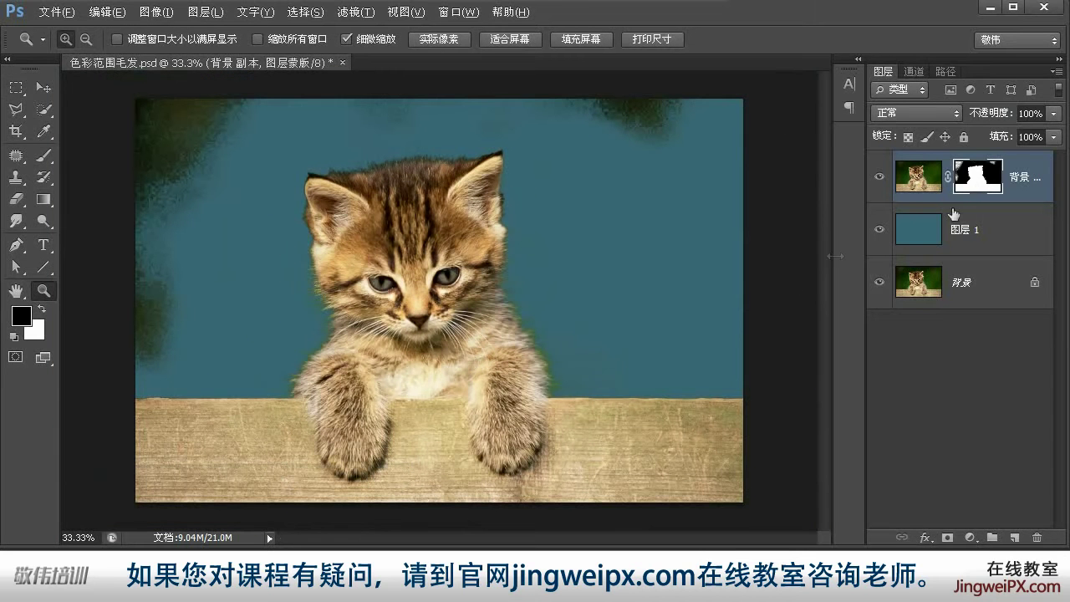
# - Paint black on the layer mask with the 300 px brush over the leftover green patches in both upper corners and along the left edge
pyautogui.click(44, 156)
pyautogui.moveTo(179, 241); pyautogui.dragTo(130, 346)
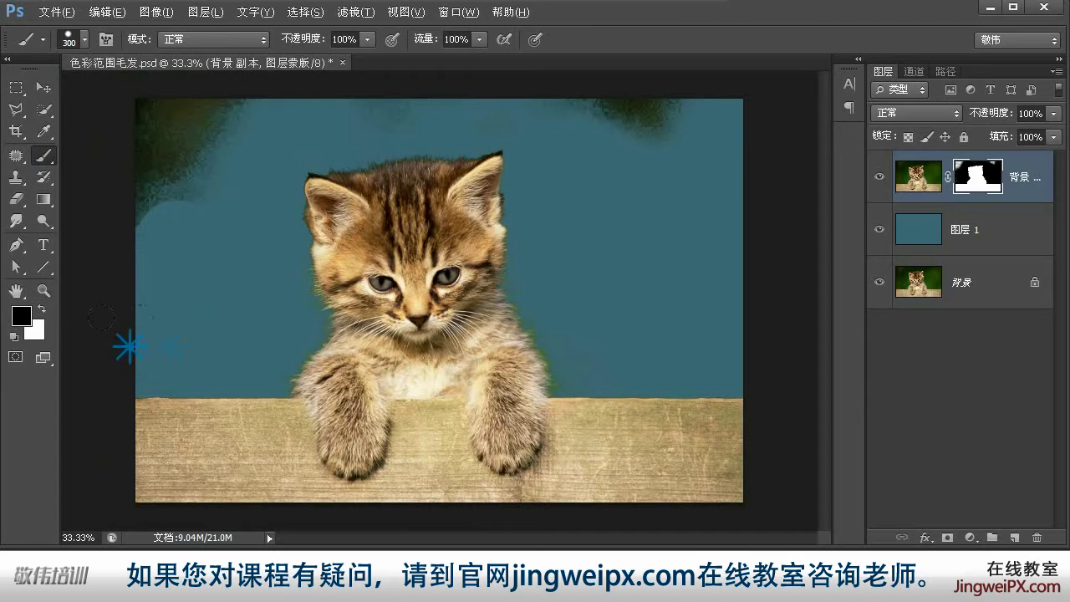
pyautogui.moveTo(163, 213)
pyautogui.mouseDown()
pyautogui.moveTo(155, 113)
pyautogui.moveTo(187, 84)
pyautogui.mouseUp()
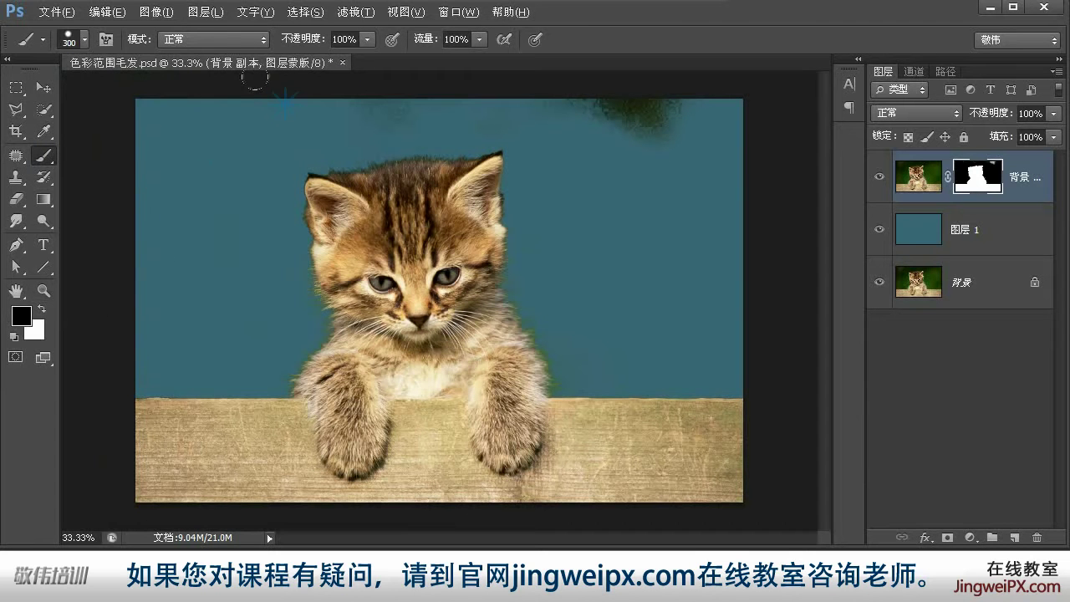
pyautogui.moveTo(552, 96)
pyautogui.mouseDown()
pyautogui.moveTo(700, 91)
pyautogui.moveTo(655, 191)
pyautogui.mouseUp()
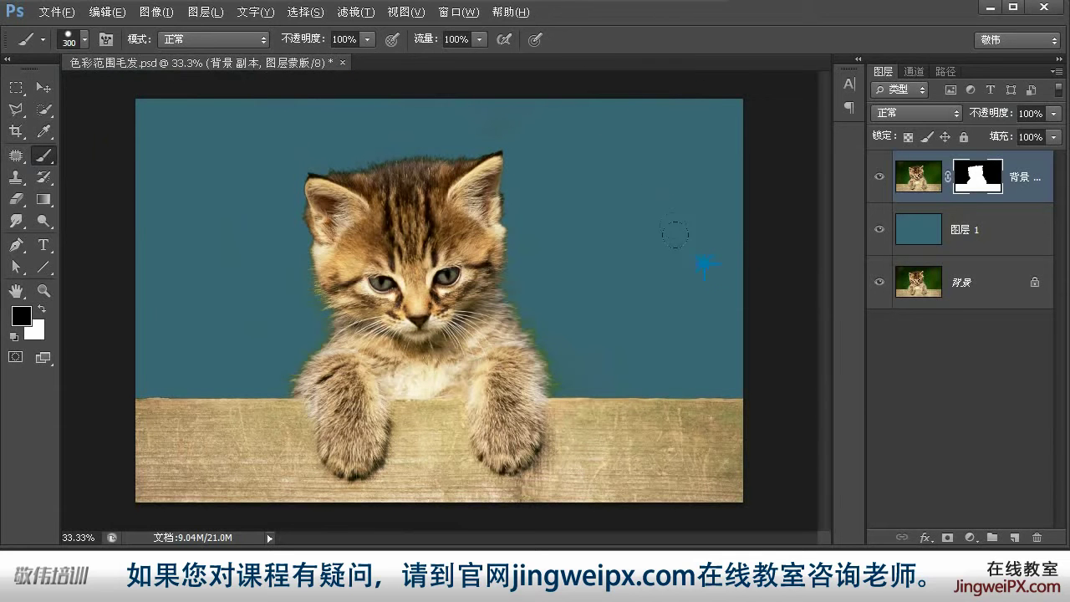
pyautogui.click(45, 88)
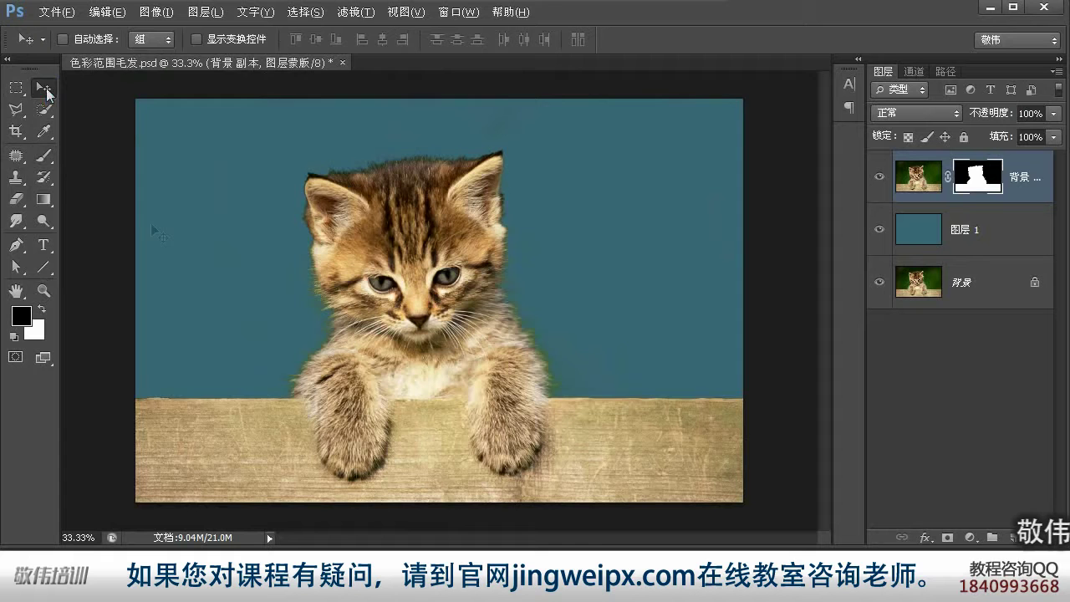
# - Open Refine Mask for the 背景 副本 layer mask, enable Smart Radius, and set the edge detection radius to 3.5 pixels
pyautogui.press('z')
pyautogui.click(428, 339)
pyautogui.moveTo(490, 281); pyautogui.dragTo(476, 318)
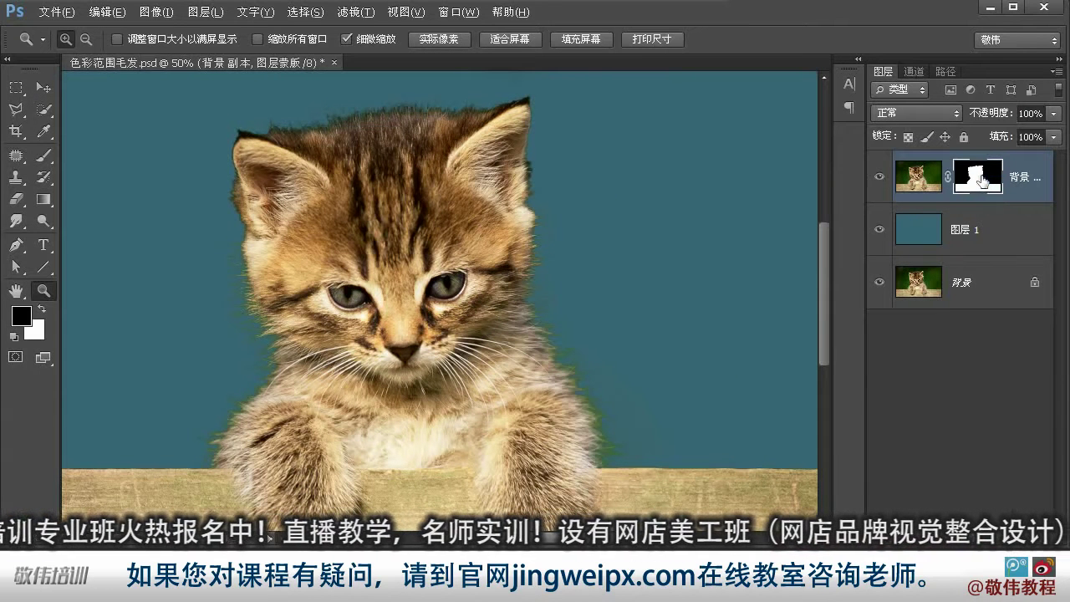
pyautogui.rightClick(978, 179)
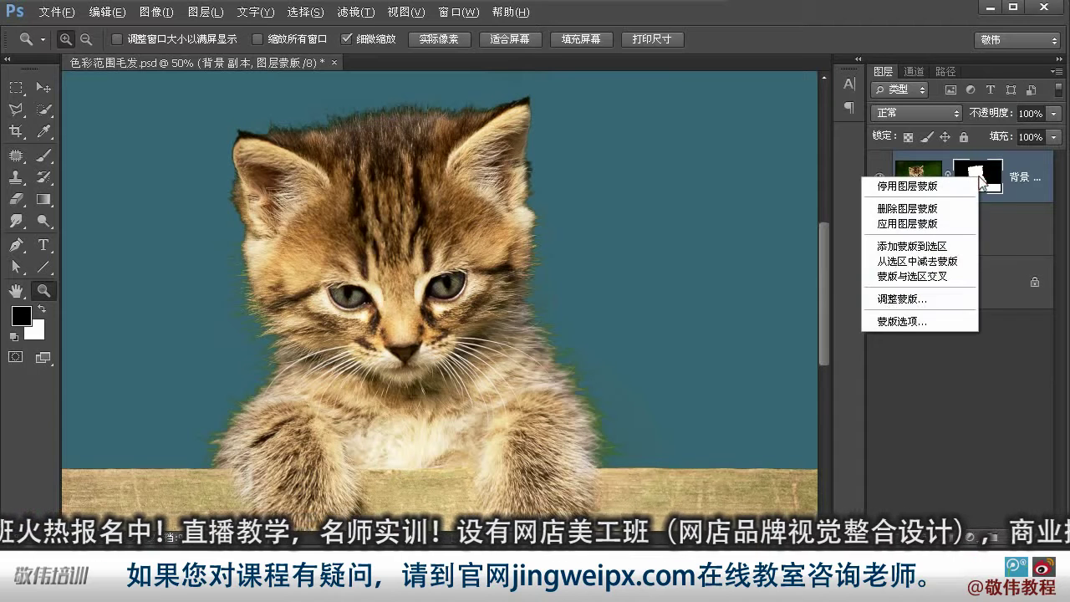
pyautogui.click(920, 299)
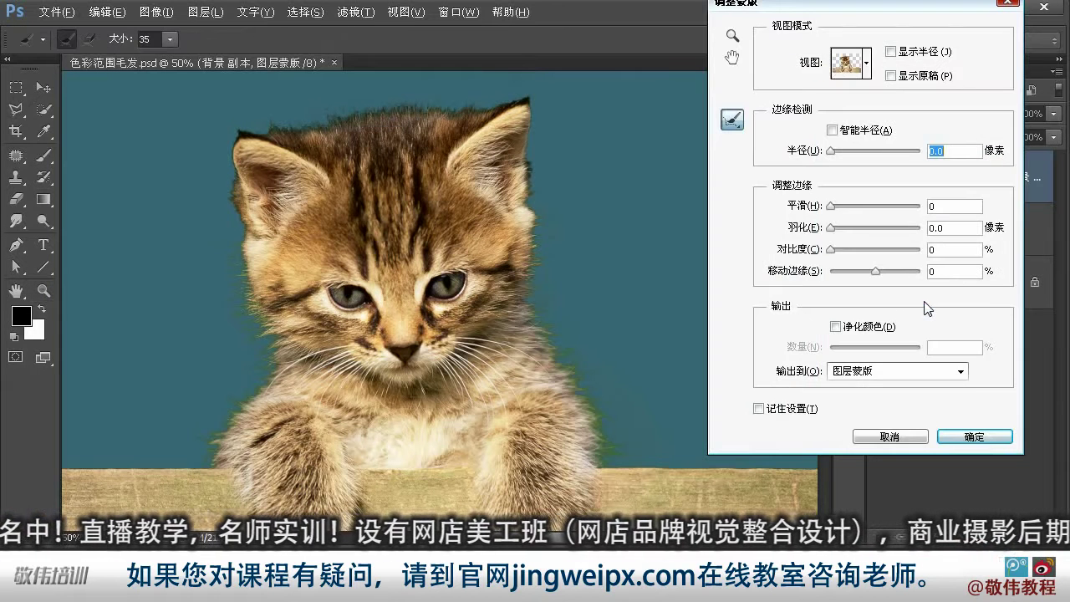
pyautogui.moveTo(835, 18); pyautogui.dragTo(763, 61)
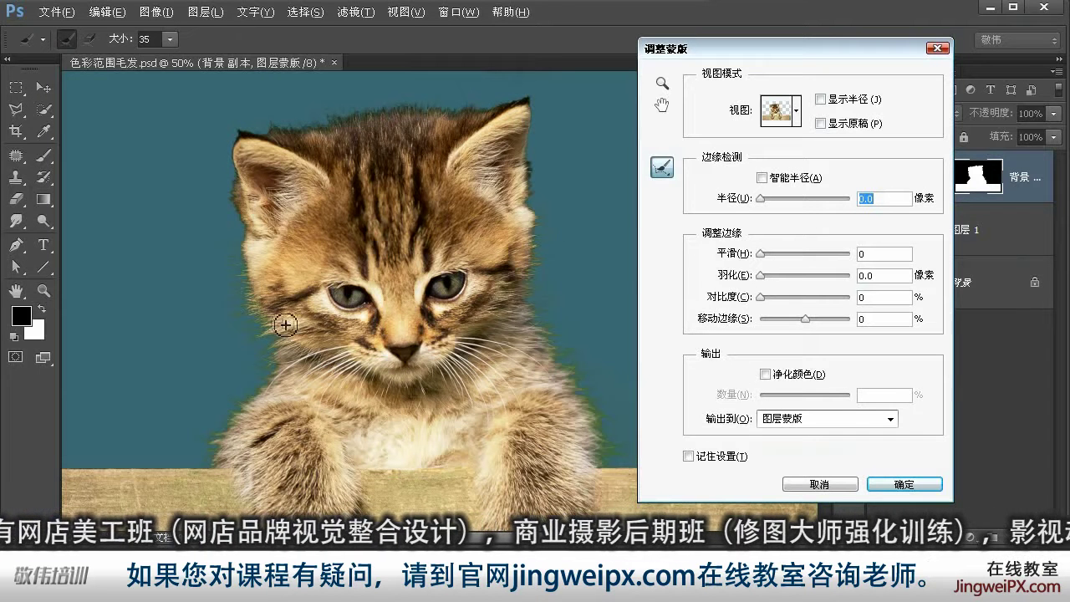
pyautogui.click(765, 179)
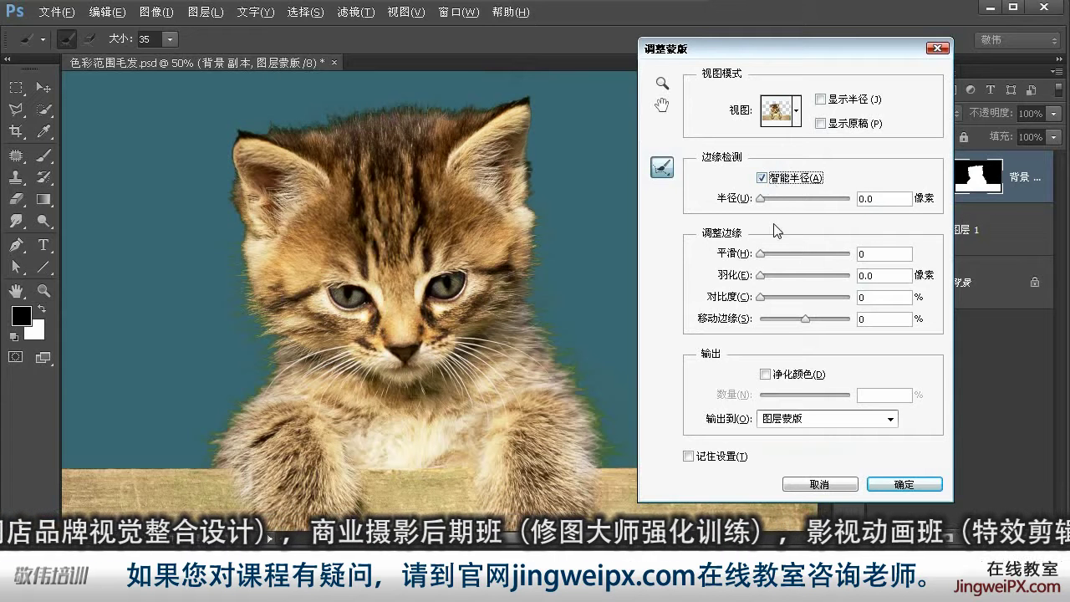
pyautogui.moveTo(763, 200); pyautogui.dragTo(778, 205)
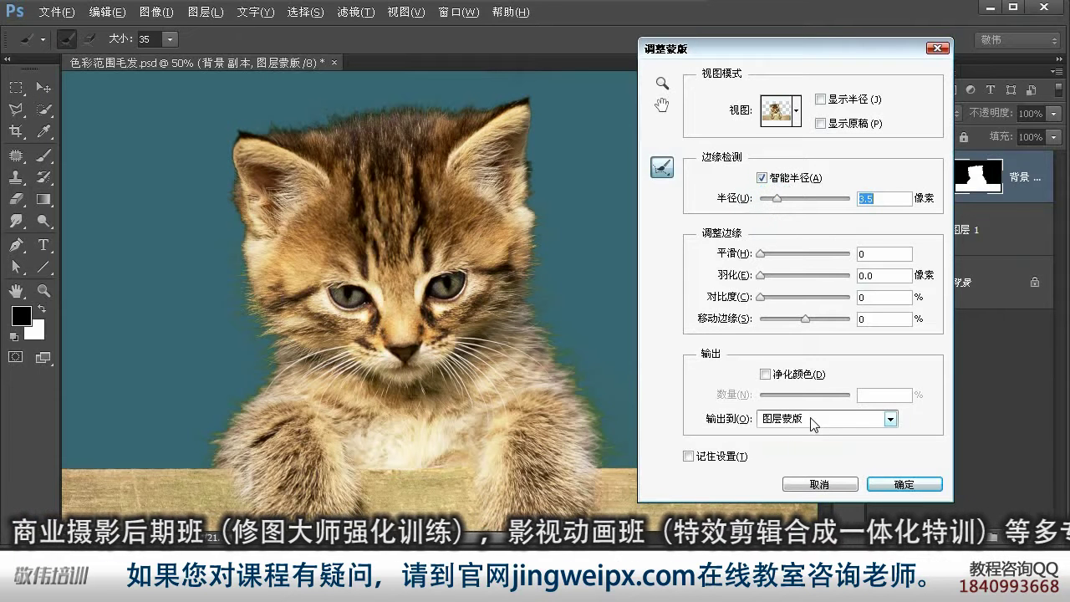
# - Enable Decontaminate Colors with an amount of 76% and set Shift Edge to -5%
pyautogui.click(776, 378)
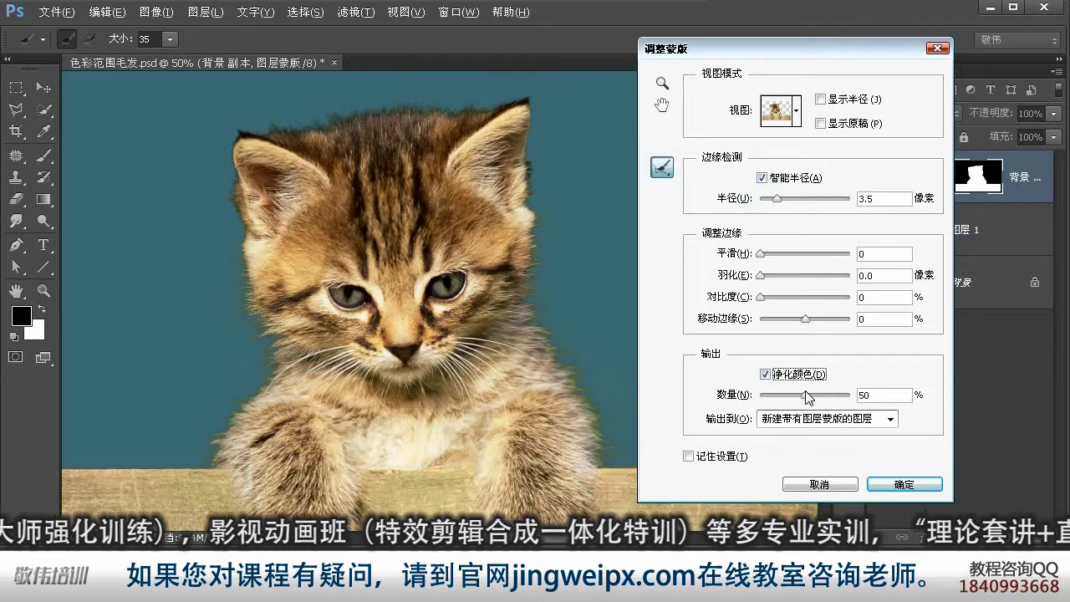
pyautogui.moveTo(807, 399); pyautogui.dragTo(828, 396)
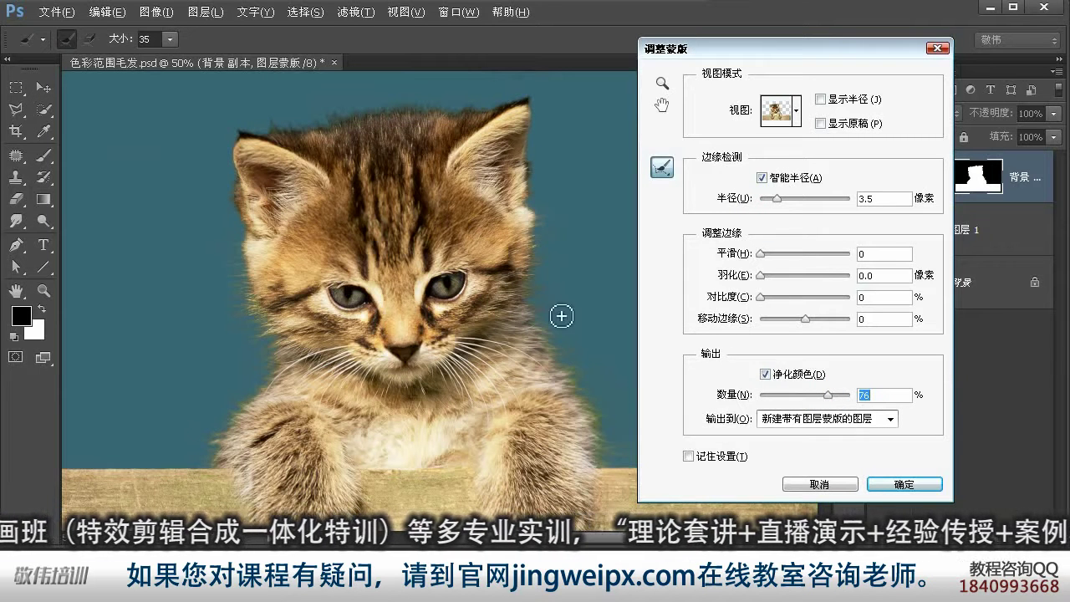
pyautogui.moveTo(806, 319)
pyautogui.mouseDown()
pyautogui.moveTo(819, 318)
pyautogui.moveTo(786, 318)
pyautogui.moveTo(808, 318)
pyautogui.mouseUp()
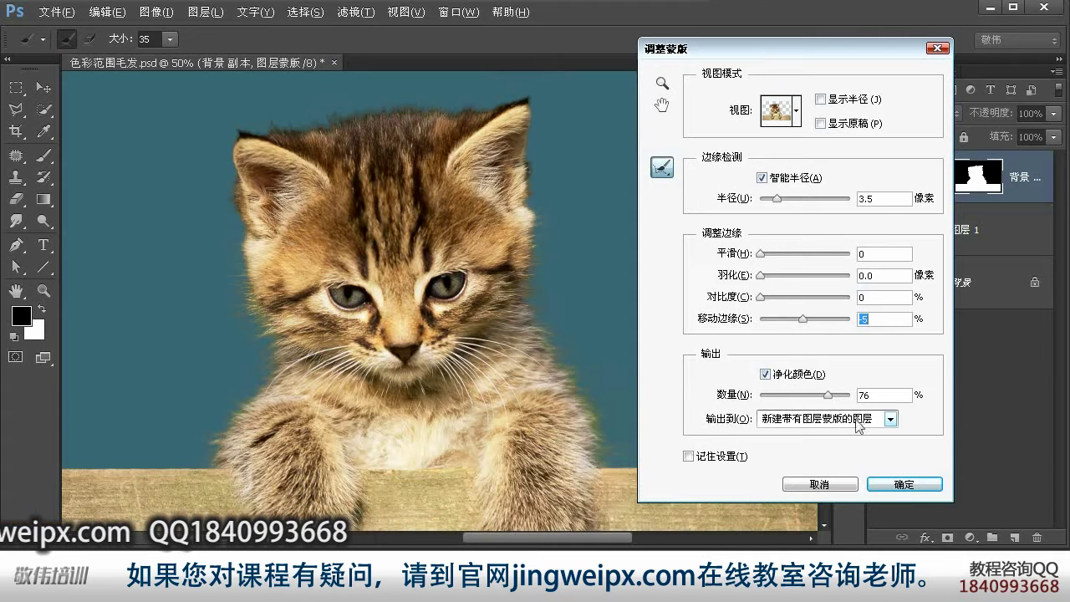
# - Output the refined mask to a new layer with a layer mask (新建带有图层蒙版的图层) and apply the refinement
pyautogui.click(807, 425)
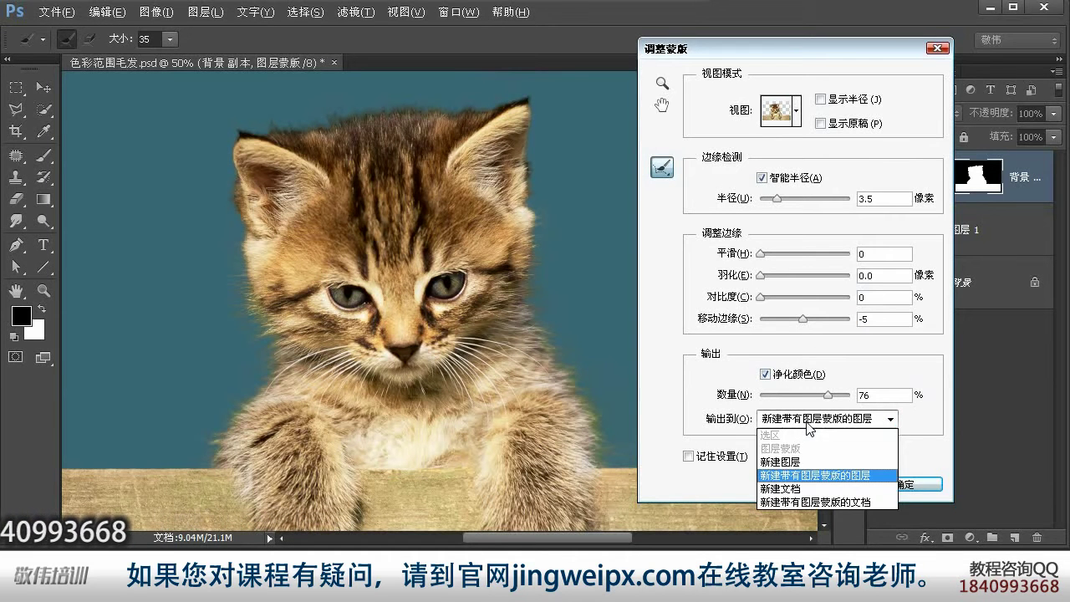
pyautogui.click(826, 482)
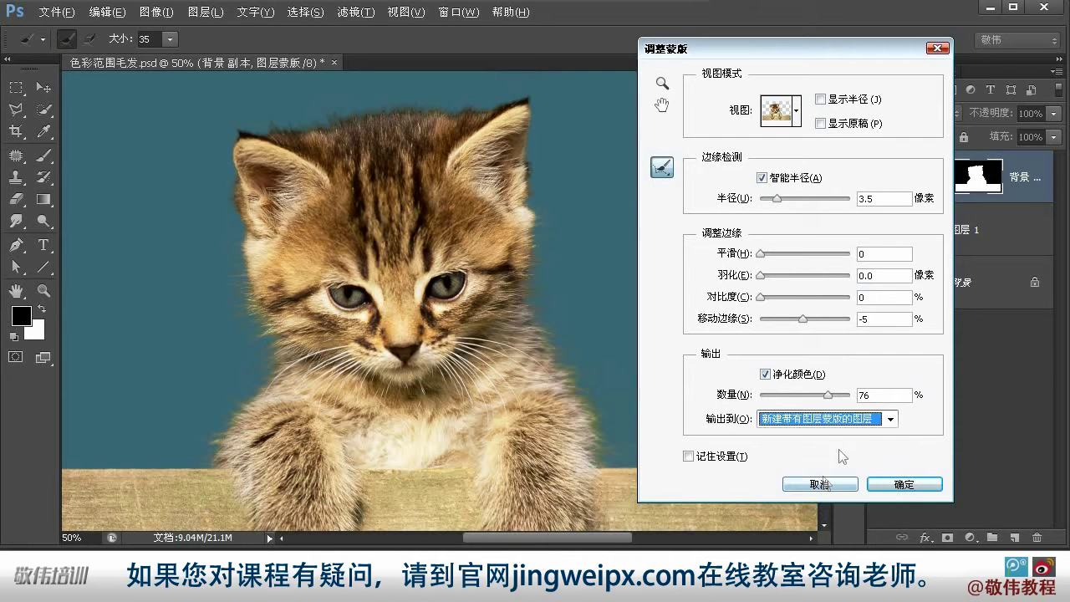
pyautogui.click(914, 486)
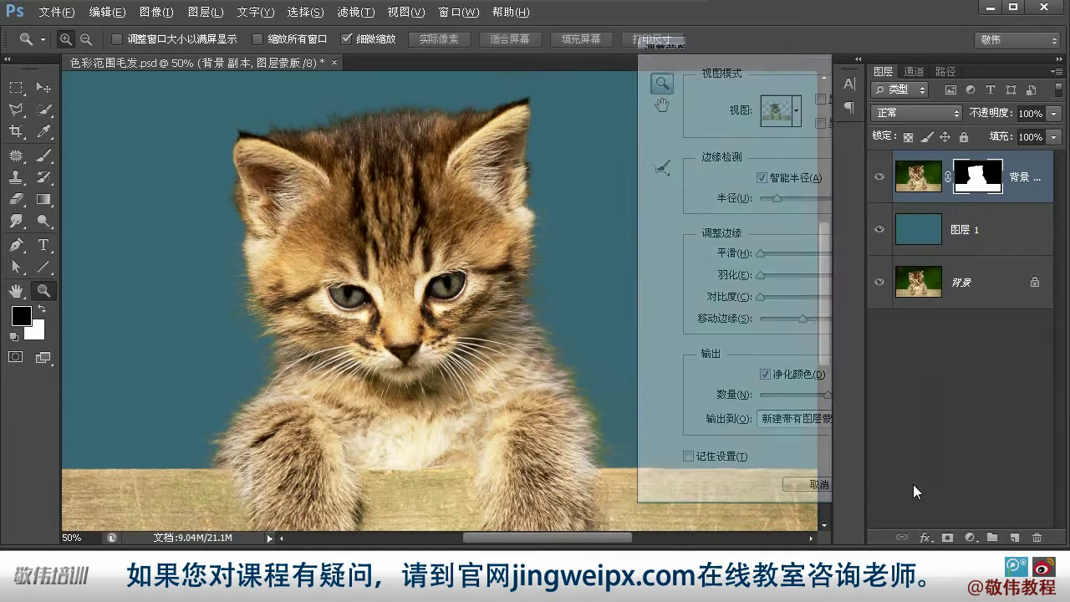
# - Select the mask of the 背景 副本 2 layer and inspect its fur edge at 100%, both on the image and as the mask alone
pyautogui.click(918, 179)
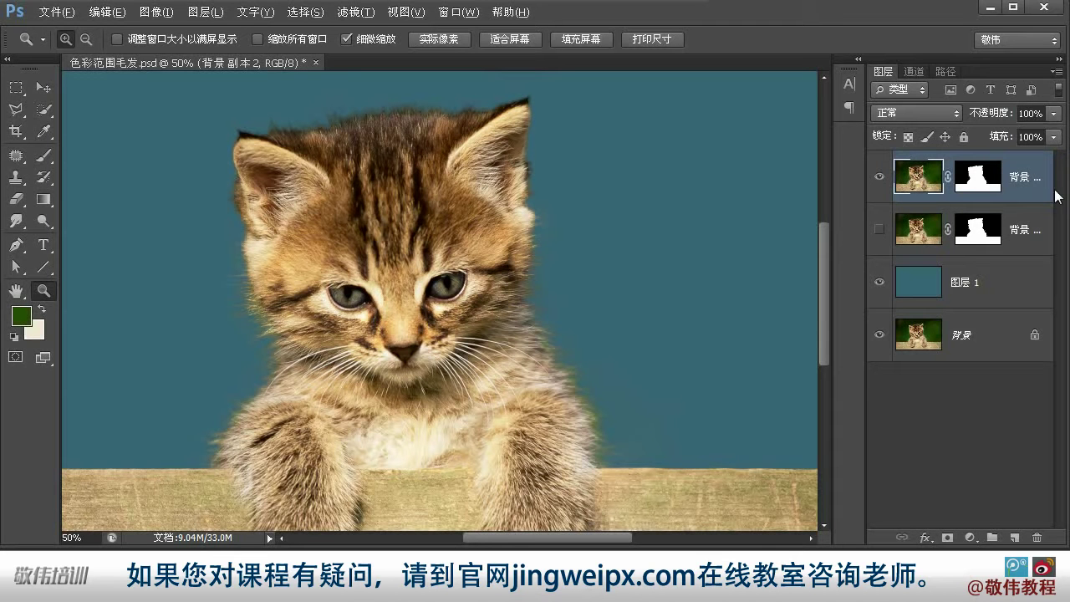
pyautogui.click(989, 184)
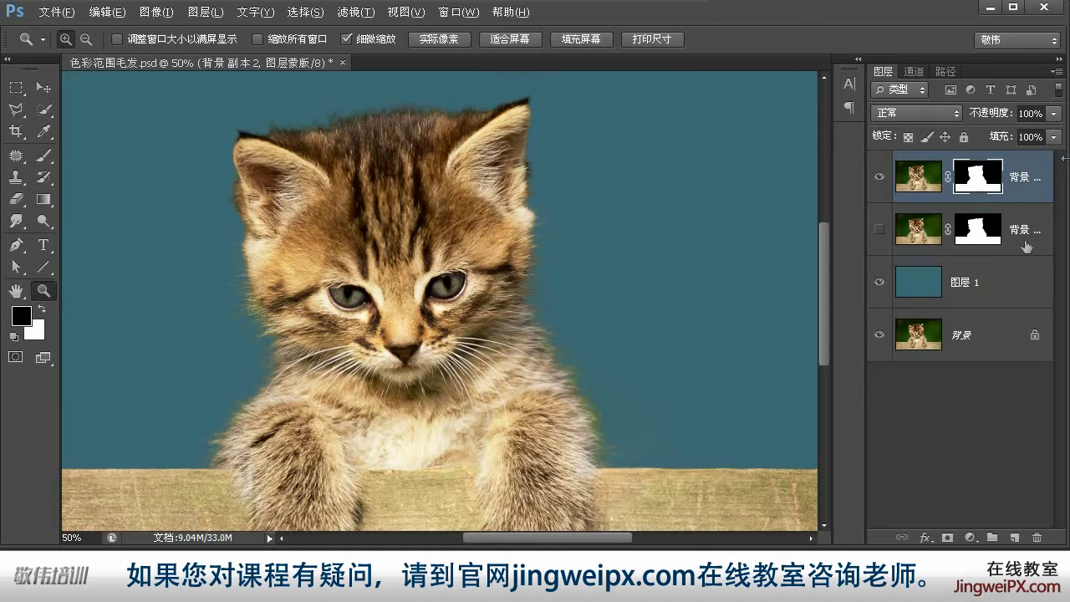
pyautogui.doubleClick(48, 291)
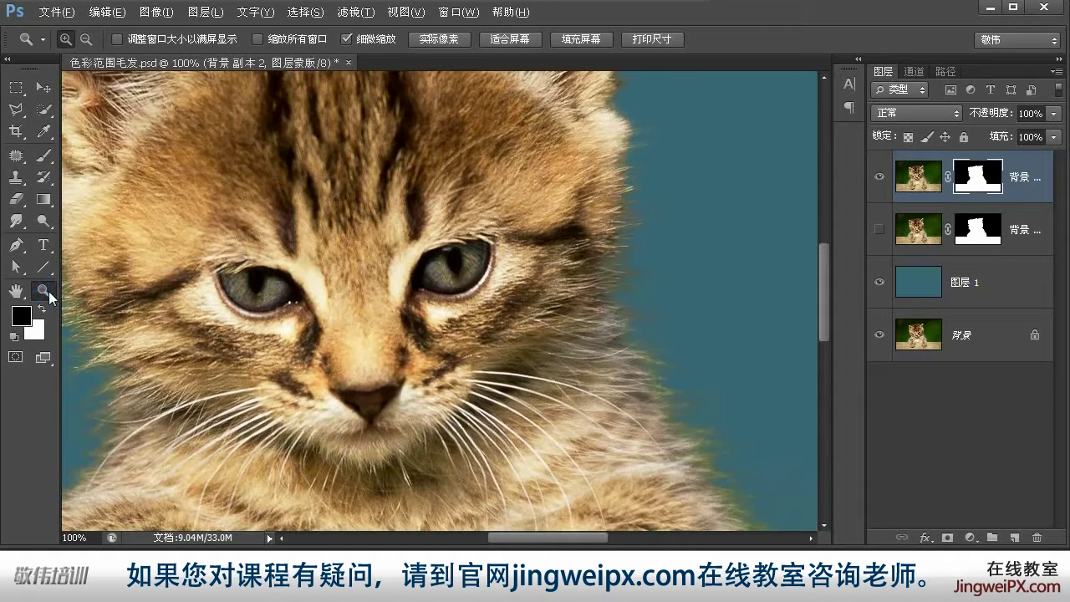
pyautogui.click(500, 264)
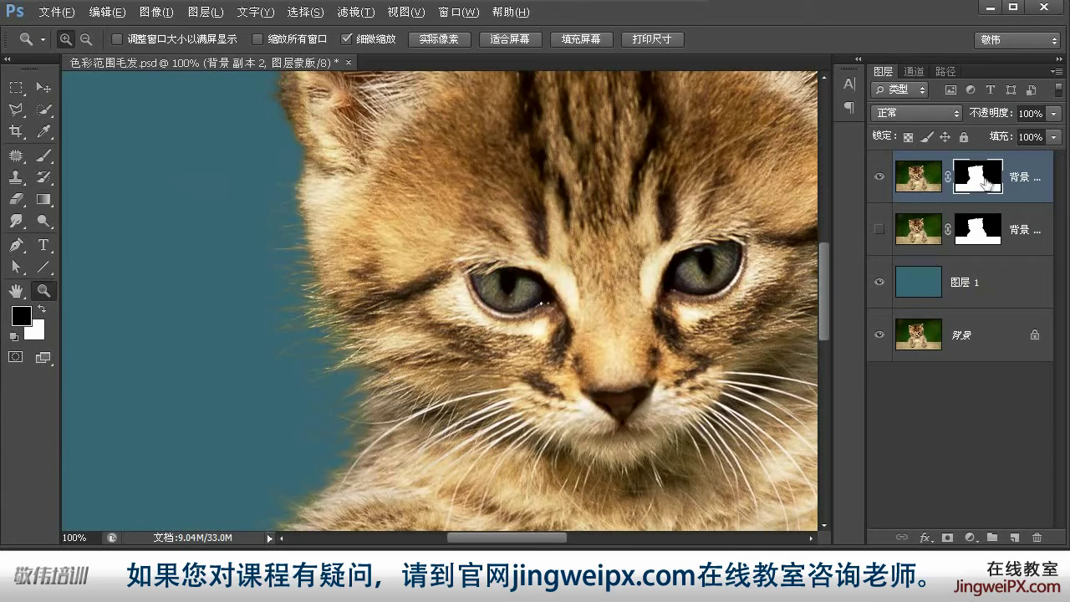
pyautogui.keyDown('alt'); pyautogui.click(977, 181); pyautogui.keyUp('alt')
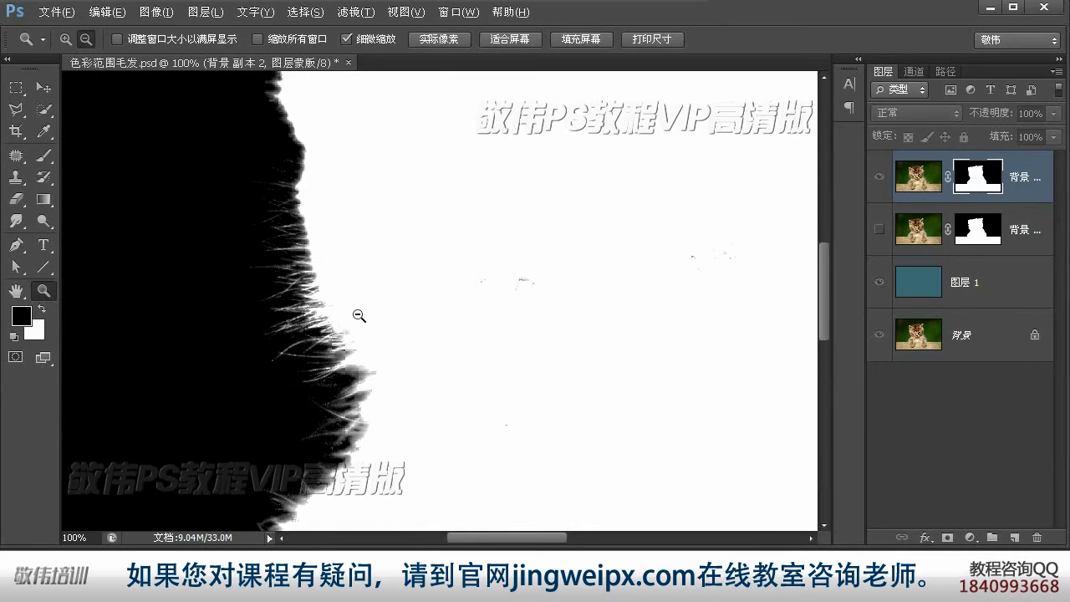
pyautogui.keyDown('alt'); pyautogui.click(977, 191); pyautogui.keyUp('alt')
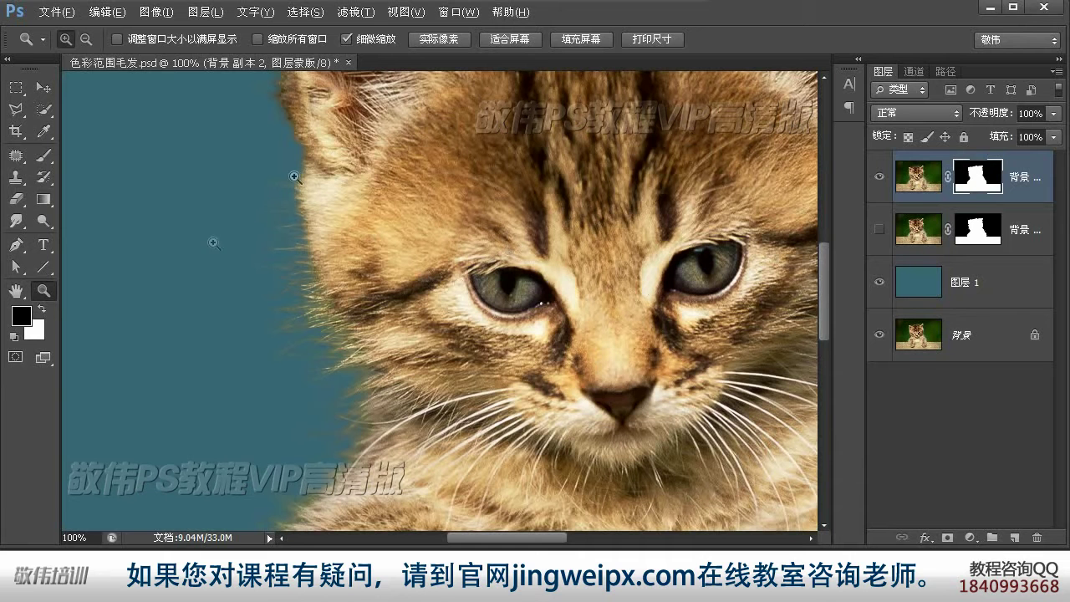
# - Paint white on the 背景 副本 2 mask at the fur edge left of the kitten's face with a soft 6 px round brush
pyautogui.click(43, 156)
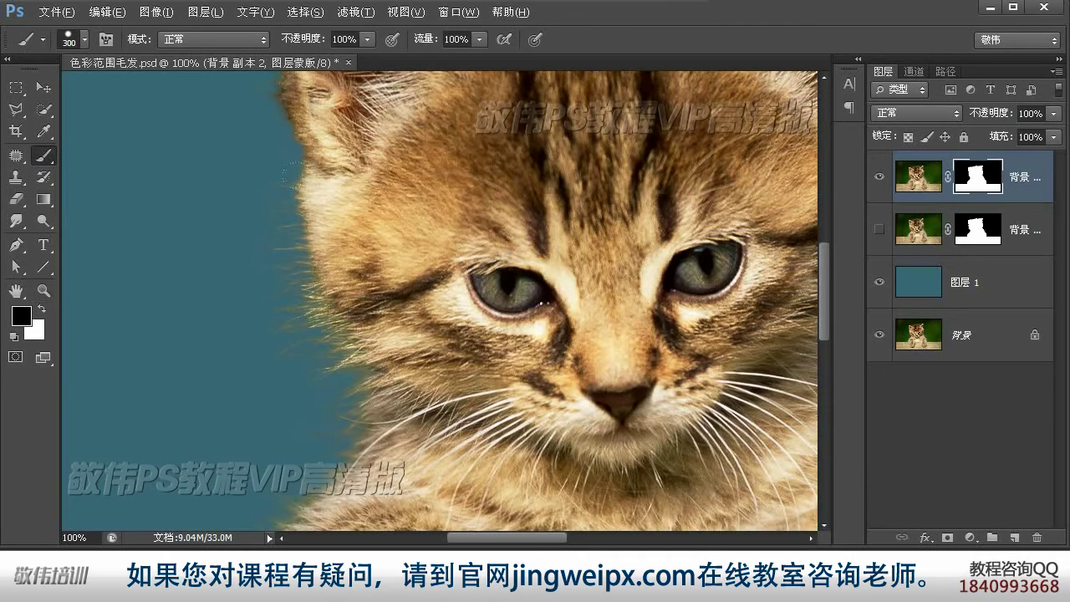
pyautogui.rightClick(461, 319)
pyautogui.click(436, 404)
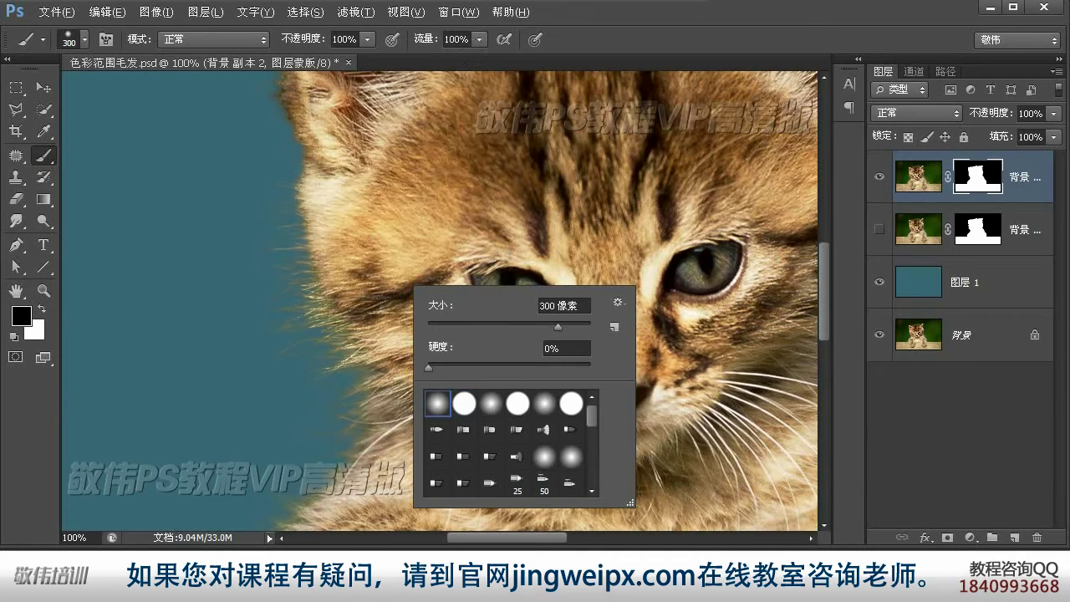
pyautogui.click(655, 49)
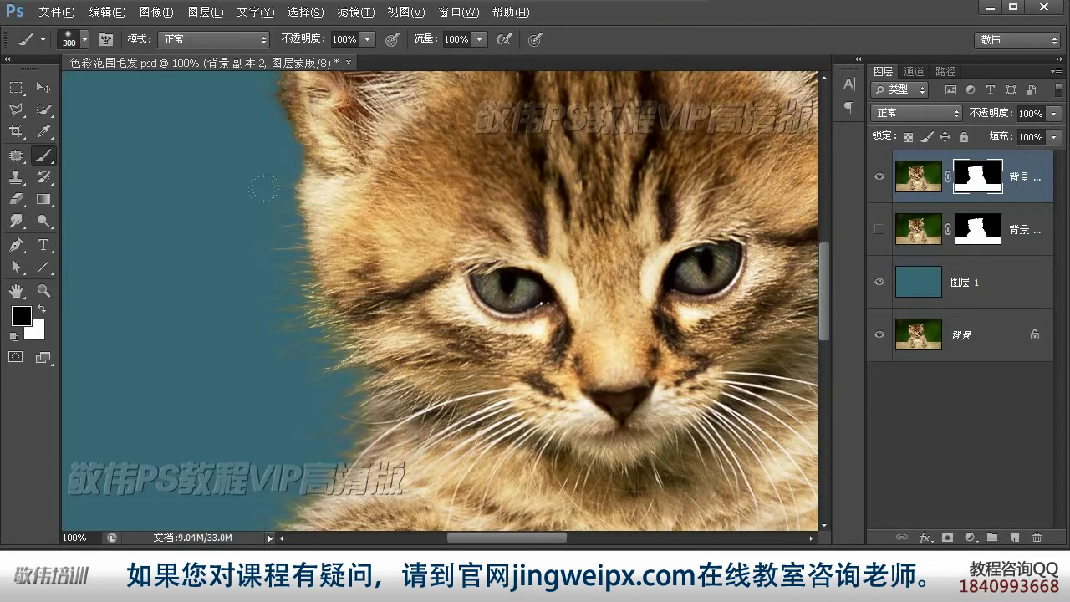
pyautogui.press('[')
pyautogui.press('[')
pyautogui.press('[')
pyautogui.press('[')
pyautogui.press('[')
pyautogui.press('[')
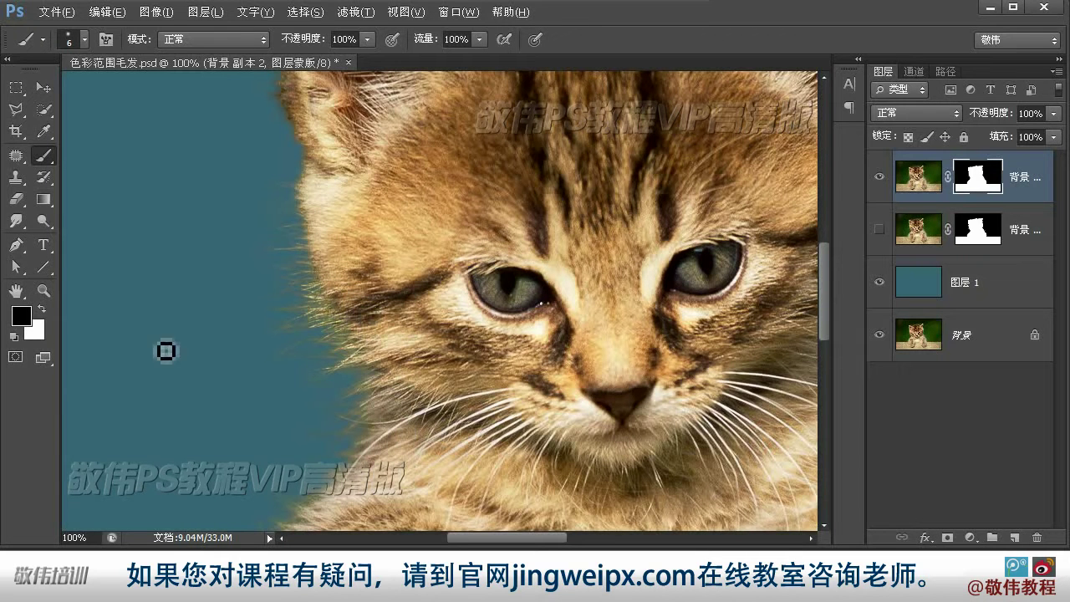
pyautogui.click(42, 311)
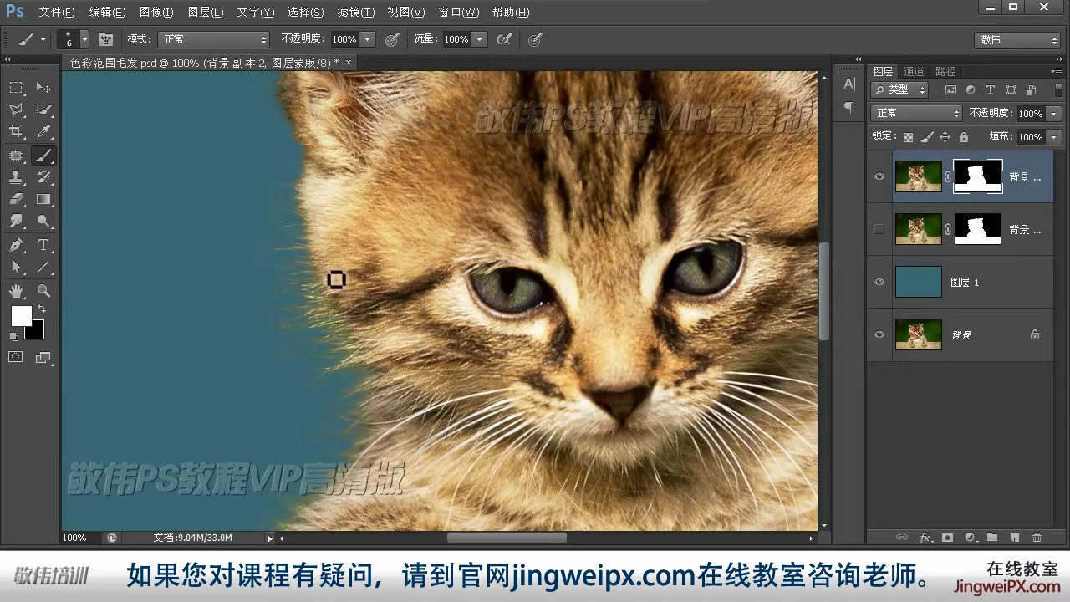
pyautogui.moveTo(300, 276); pyautogui.dragTo(310, 280)
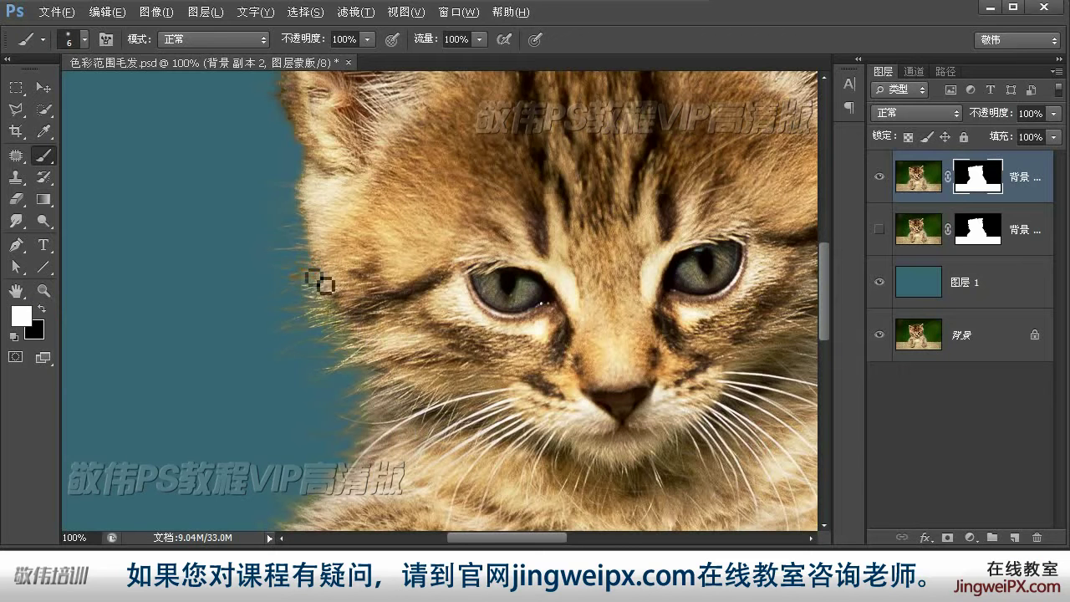
# - Lower the brush opacity to 17% and flow to 32%, and paint up the fur edge left of the kitten's face on the mask
pyautogui.click(366, 39)
pyautogui.moveTo(368, 58); pyautogui.dragTo(310, 61)
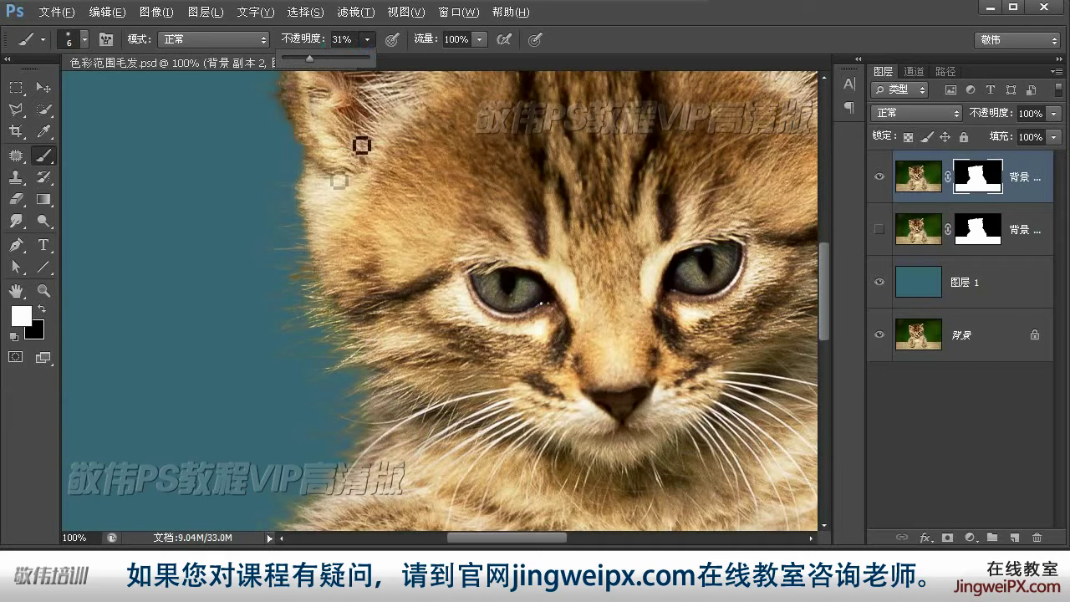
pyautogui.click(480, 39)
pyautogui.click(422, 60)
pyautogui.click(608, 25)
pyautogui.moveTo(365, 310)
pyautogui.mouseDown()
pyautogui.moveTo(301, 298)
pyautogui.moveTo(332, 273)
pyautogui.moveTo(310, 243)
pyautogui.mouseUp()
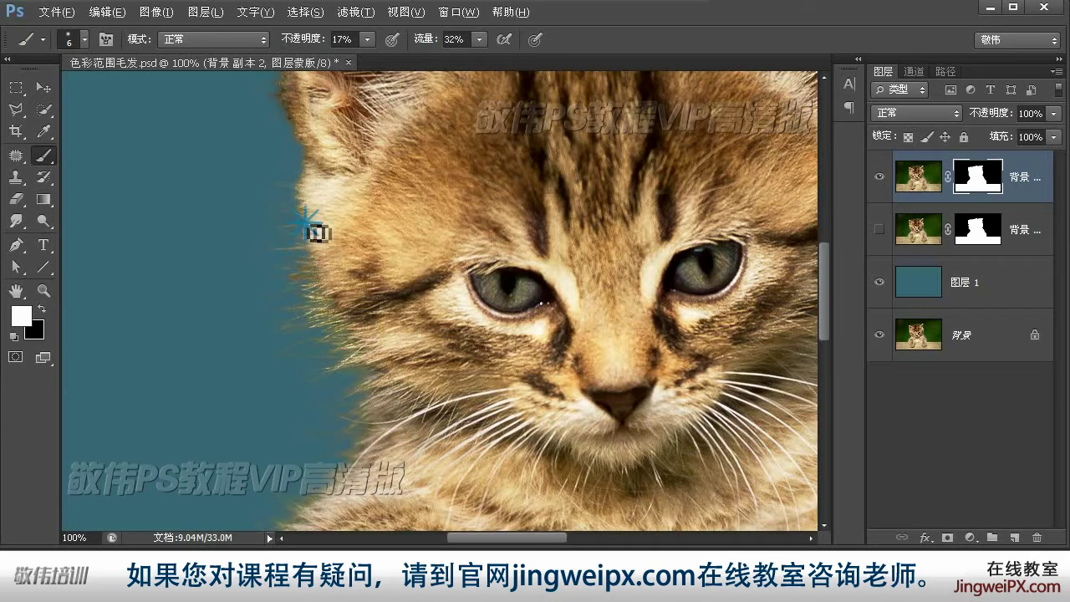
# - Raise the brush opacity to 44% and size to 9 px, and paint white along the fur edge left of the kitten's face on the mask
pyautogui.click(365, 40)
pyautogui.moveTo(367, 64); pyautogui.dragTo(392, 64)
pyautogui.moveTo(320, 308); pyautogui.dragTo(321, 289)
pyautogui.press(']')
pyautogui.press(']')
pyautogui.press(']')
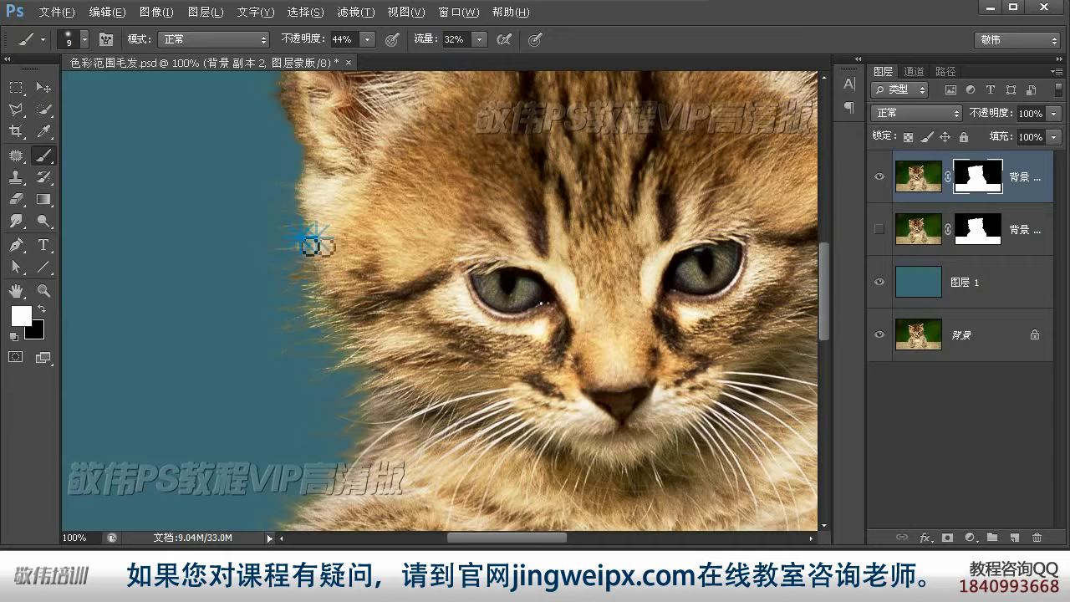
pyautogui.moveTo(286, 225)
pyautogui.mouseDown()
pyautogui.moveTo(328, 240)
pyautogui.moveTo(307, 228)
pyautogui.moveTo(328, 245)
pyautogui.moveTo(308, 245)
pyautogui.moveTo(293, 274)
pyautogui.moveTo(316, 286)
pyautogui.moveTo(307, 309)
pyautogui.moveTo(348, 306)
pyautogui.moveTo(333, 304)
pyautogui.moveTo(341, 294)
pyautogui.moveTo(313, 272)
pyautogui.moveTo(318, 262)
pyautogui.moveTo(303, 253)
pyautogui.moveTo(301, 263)
pyautogui.moveTo(318, 261)
pyautogui.moveTo(321, 237)
pyautogui.moveTo(300, 219)
pyautogui.moveTo(310, 213)
pyautogui.moveTo(300, 201)
pyautogui.moveTo(318, 176)
pyautogui.mouseUp()
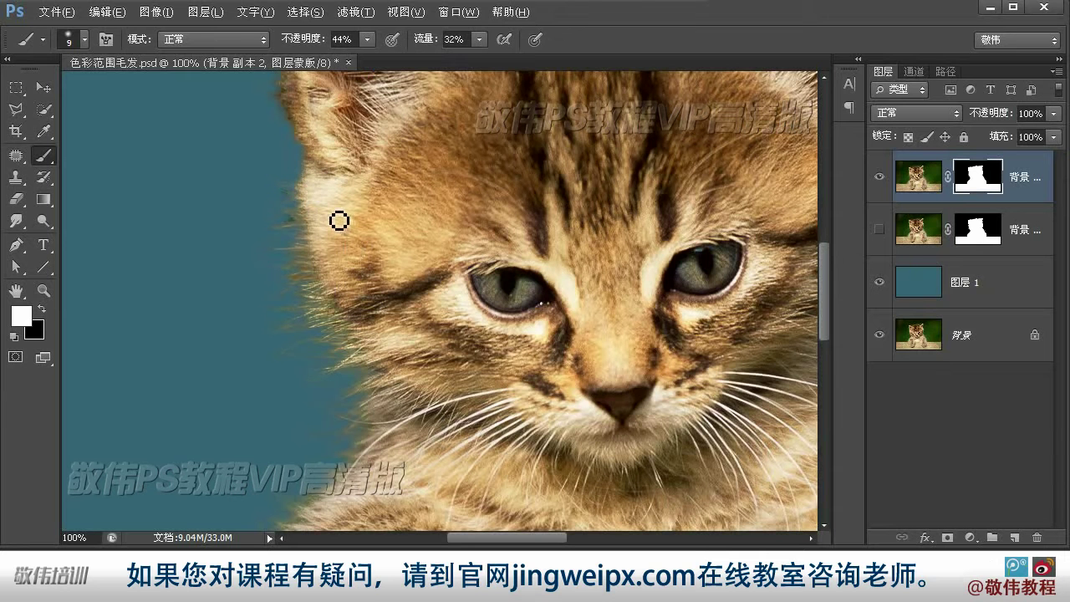
# - Switch to black and paint the mask over the fur edge left of the face and on top of the head between the ears
pyautogui.click(43, 312)
pyautogui.moveTo(278, 244)
pyautogui.mouseDown()
pyautogui.moveTo(293, 227)
pyautogui.moveTo(275, 230)
pyautogui.moveTo(304, 229)
pyautogui.moveTo(293, 231)
pyautogui.moveTo(286, 195)
pyautogui.moveTo(282, 234)
pyautogui.moveTo(307, 276)
pyautogui.moveTo(301, 289)
pyautogui.moveTo(303, 281)
pyautogui.mouseUp()
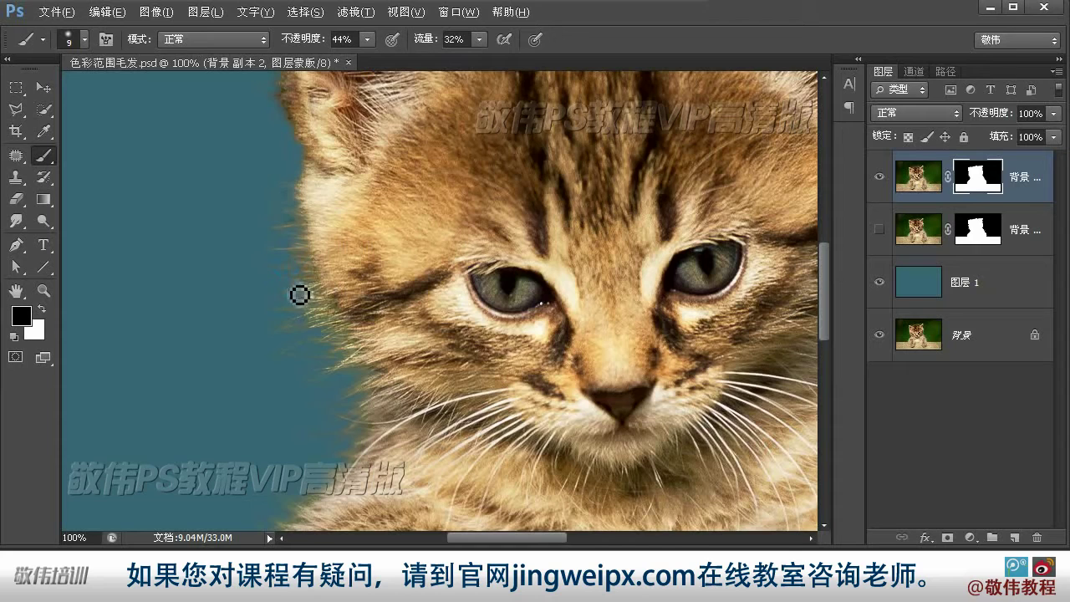
pyautogui.moveTo(589, 425); pyautogui.dragTo(394, 382)
pyautogui.moveTo(708, 437); pyautogui.dragTo(476, 373)
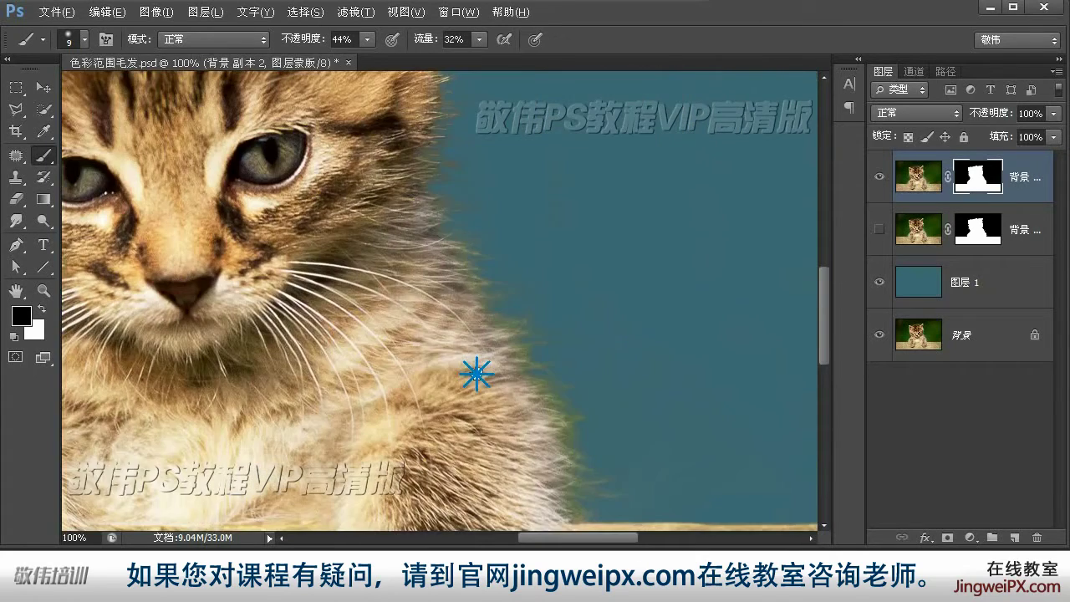
pyautogui.moveTo(287, 370); pyautogui.dragTo(512, 422)
pyautogui.moveTo(493, 198); pyautogui.dragTo(555, 339)
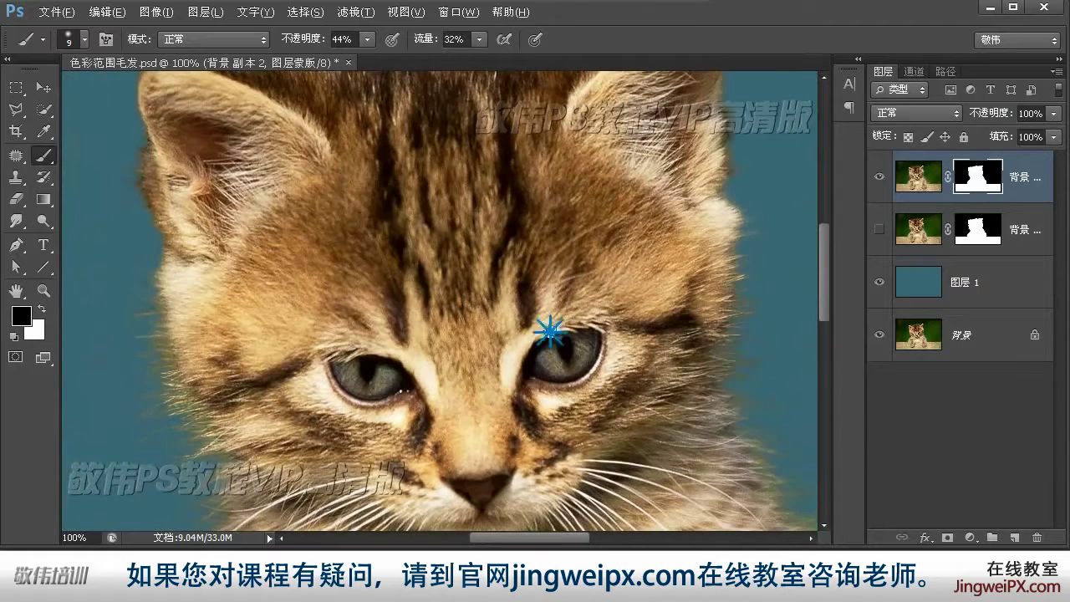
pyautogui.moveTo(397, 212); pyautogui.dragTo(425, 280)
pyautogui.moveTo(459, 234); pyautogui.dragTo(465, 291)
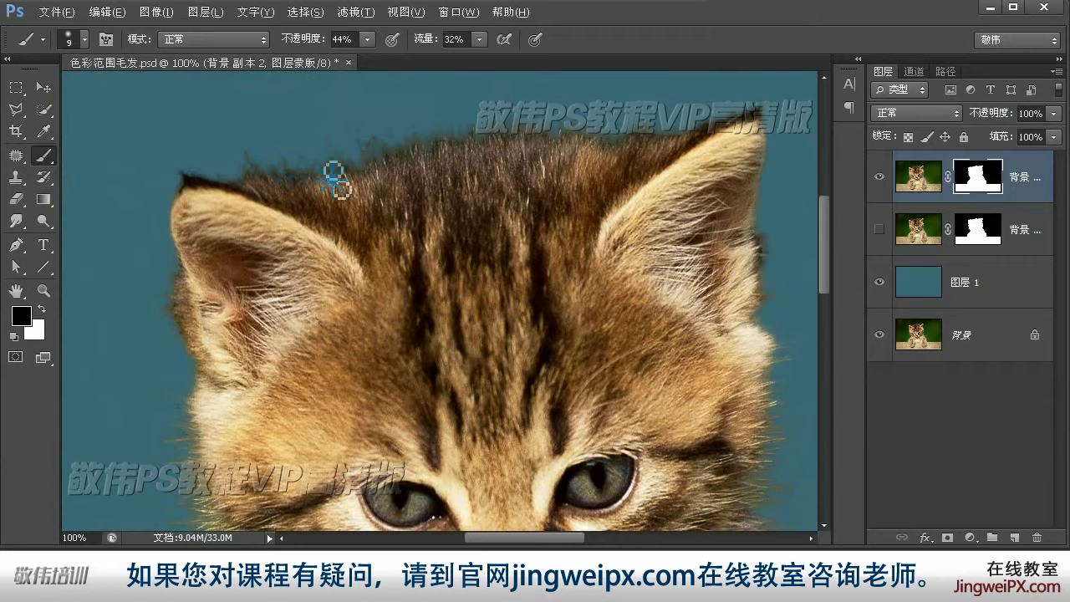
pyautogui.click(376, 156)
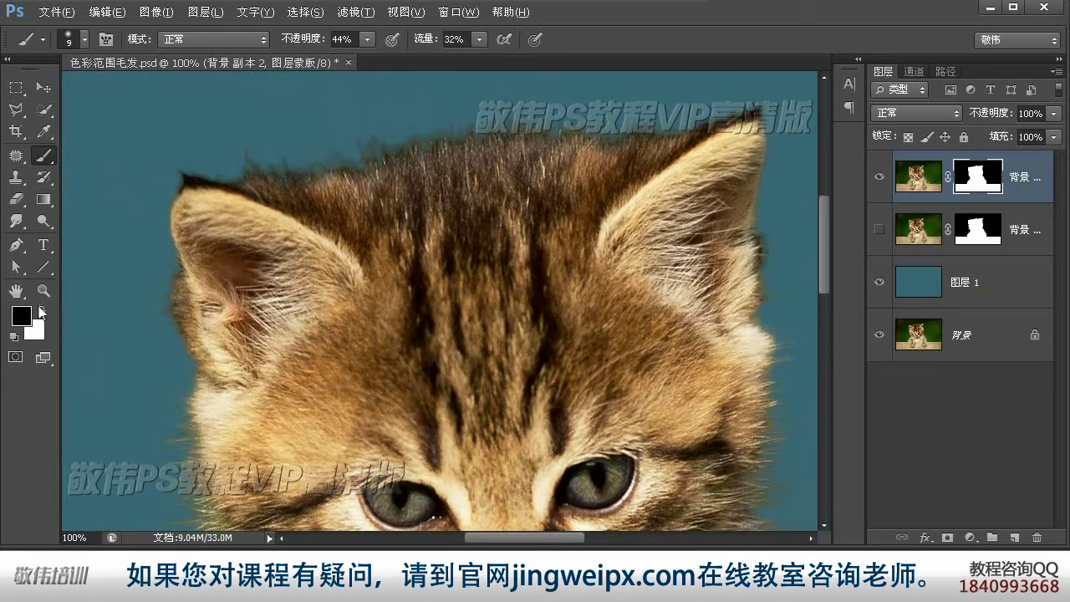
# - Switch back to white and restore the fur on the mask across the top of the kitten's head between the ears
pyautogui.click(42, 308)
pyautogui.moveTo(298, 179)
pyautogui.mouseDown()
pyautogui.moveTo(309, 189)
pyautogui.moveTo(321, 173)
pyautogui.moveTo(335, 183)
pyautogui.moveTo(323, 189)
pyautogui.moveTo(336, 188)
pyautogui.moveTo(376, 174)
pyautogui.moveTo(365, 172)
pyautogui.moveTo(391, 190)
pyautogui.moveTo(397, 172)
pyautogui.moveTo(392, 186)
pyautogui.mouseUp()
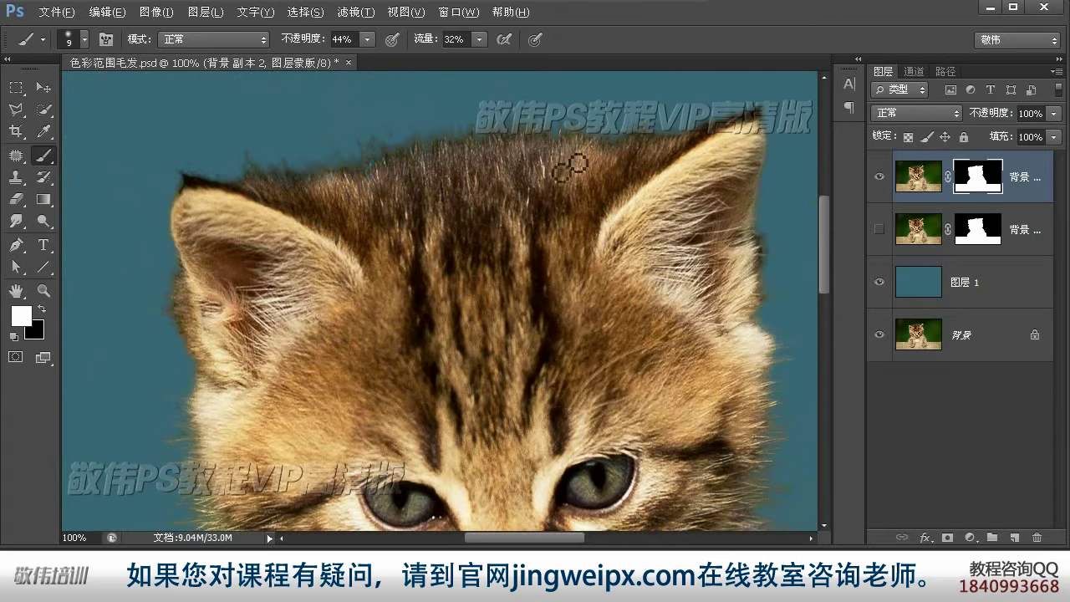
pyautogui.moveTo(618, 145); pyautogui.dragTo(623, 152)
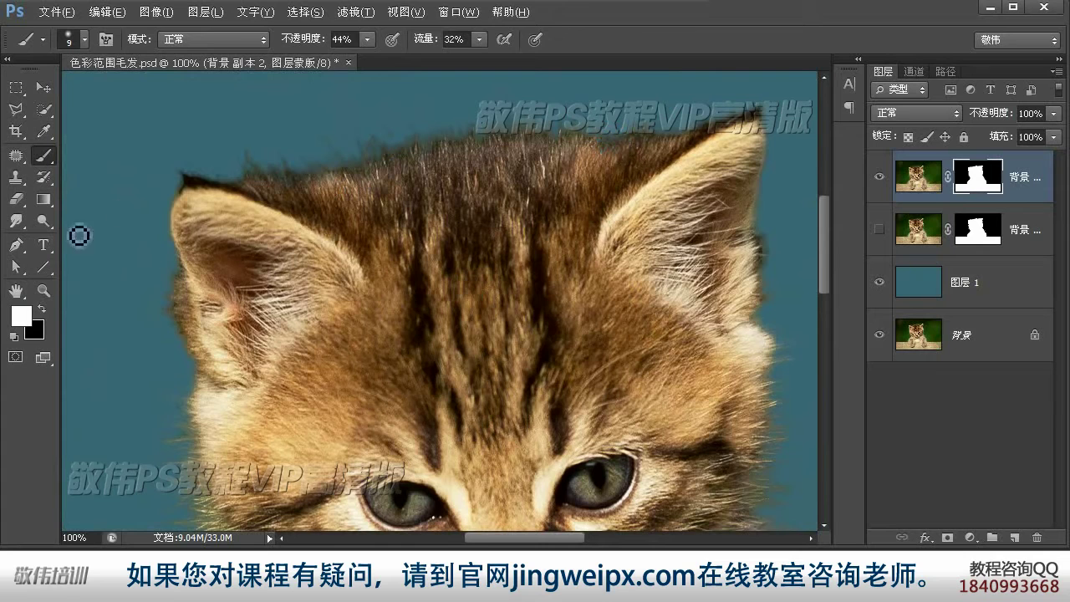
# - Refine the 背景 副本 2 mask with Smart Radius (智能半径) on, a radius of 3.3 px and the edge shifted by -18%
pyautogui.doubleClick(16, 291)
pyautogui.doubleClick(43, 293)
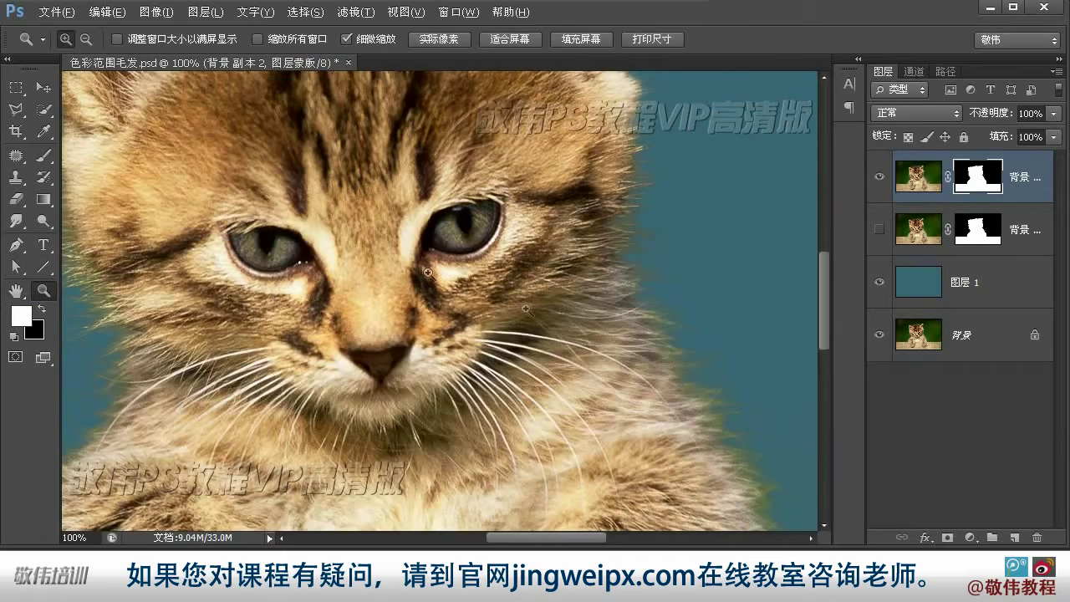
pyautogui.moveTo(516, 282); pyautogui.dragTo(541, 307)
pyautogui.keyDown('alt'); pyautogui.click(591, 296); pyautogui.keyUp('alt')
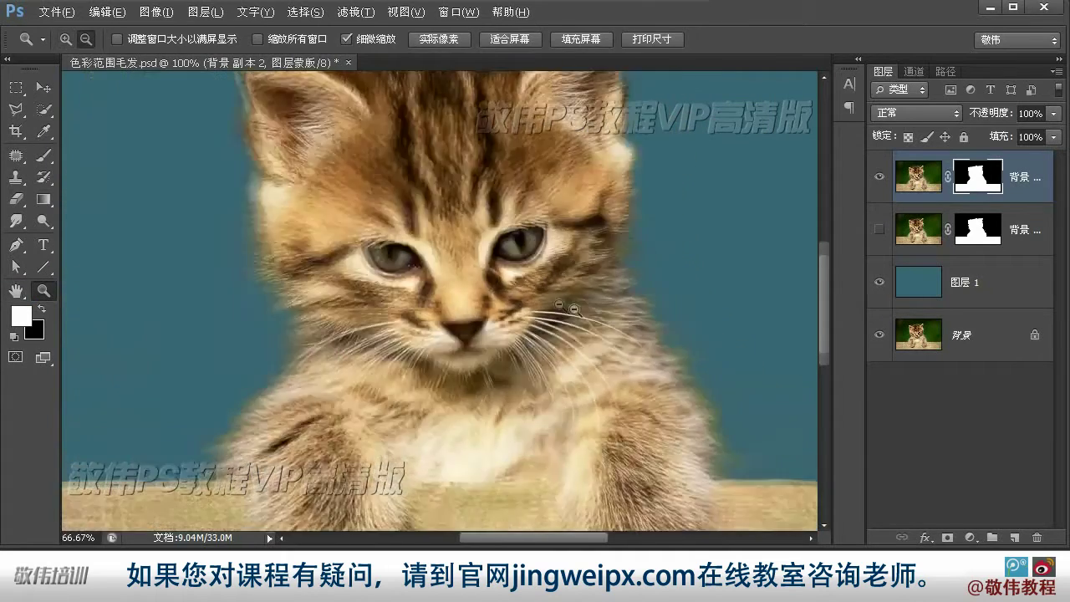
pyautogui.keyDown('alt'); pyautogui.click(591, 297); pyautogui.keyUp('alt')
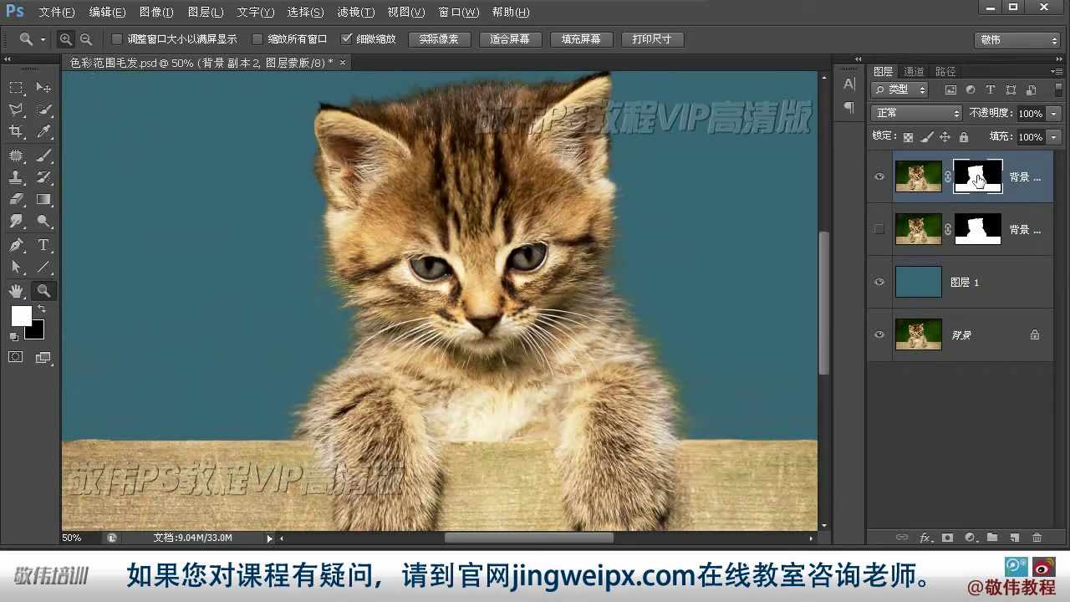
pyautogui.rightClick(979, 180)
pyautogui.click(933, 298)
pyautogui.moveTo(535, 326); pyautogui.dragTo(370, 316)
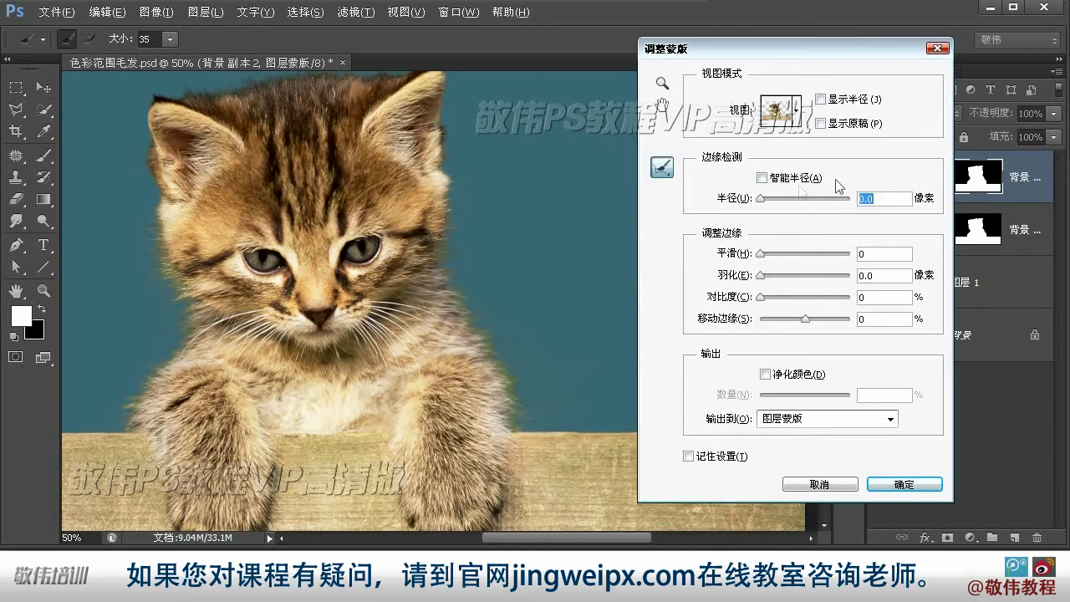
pyautogui.click(763, 178)
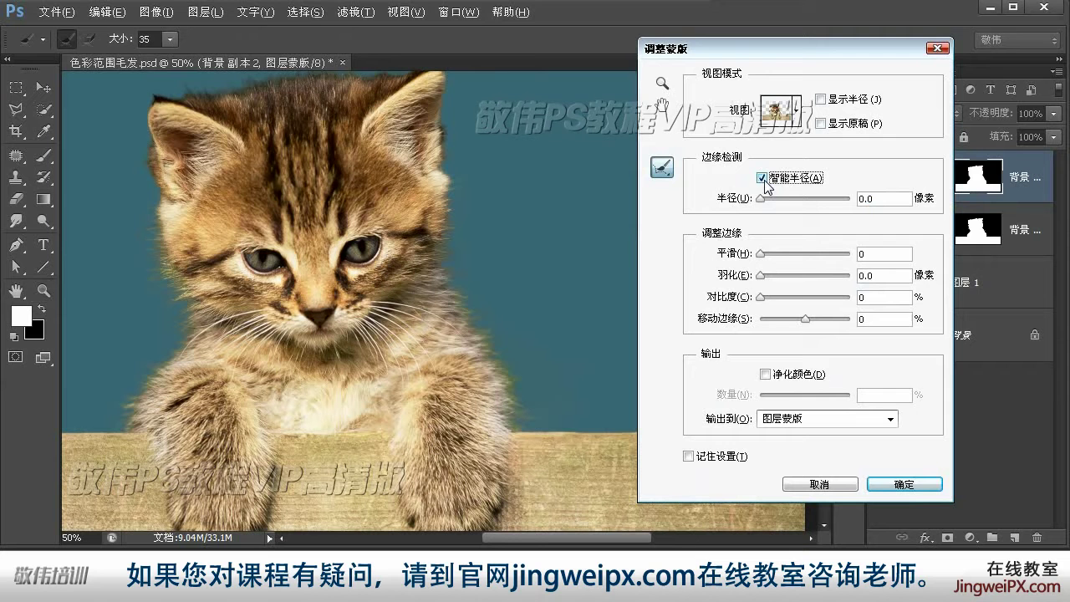
pyautogui.moveTo(762, 199); pyautogui.dragTo(786, 199)
pyautogui.moveTo(808, 320); pyautogui.dragTo(795, 319)
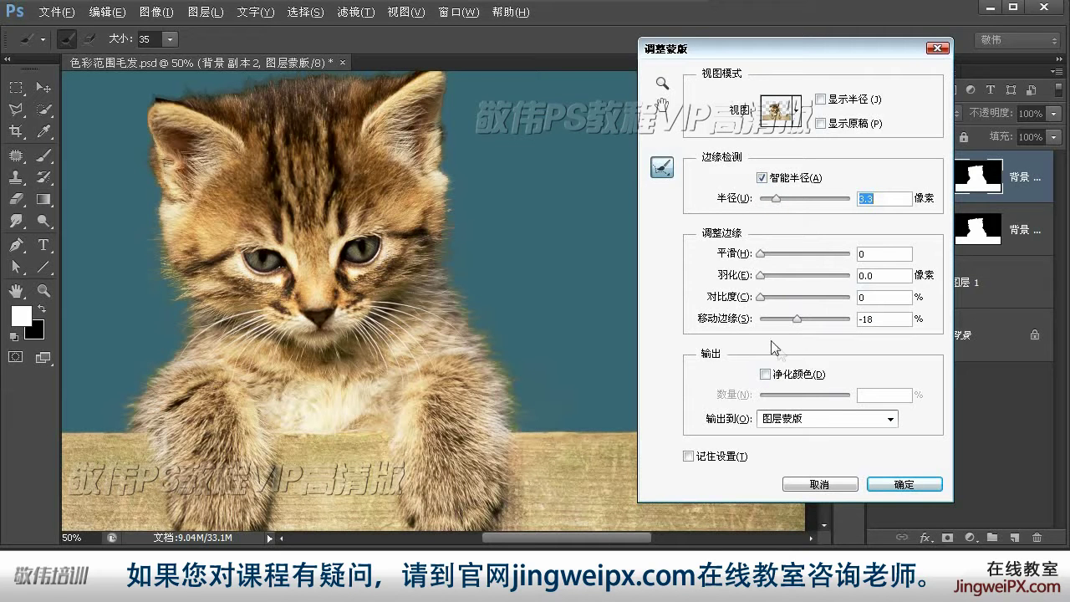
# - Output the refined mask to a new layer with a layer mask (新建带有图层蒙版的图层) and apply it
pyautogui.click(891, 418)
pyautogui.click(798, 470)
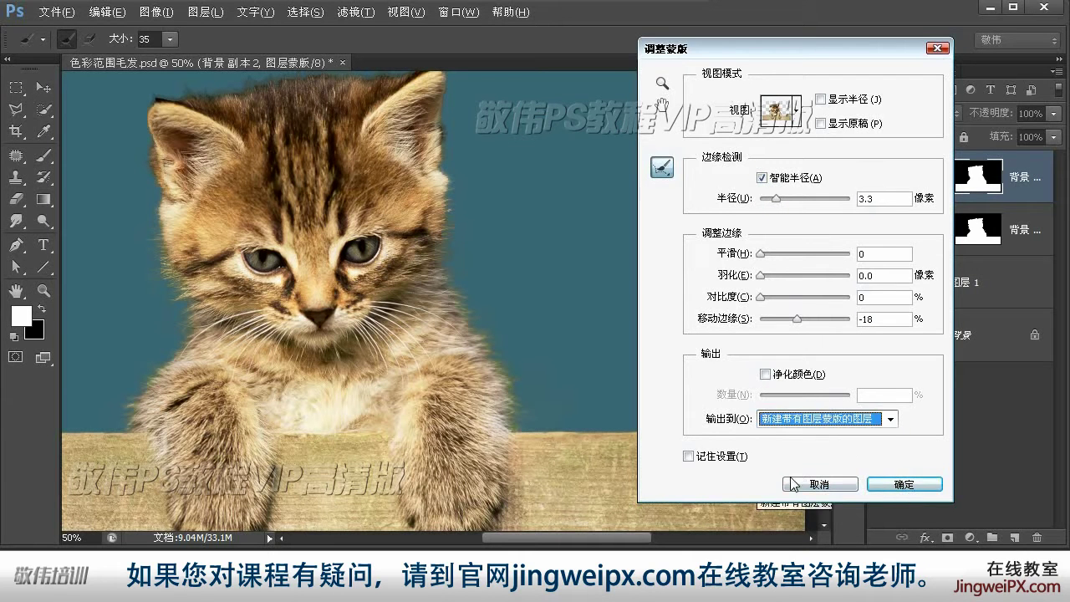
pyautogui.click(903, 484)
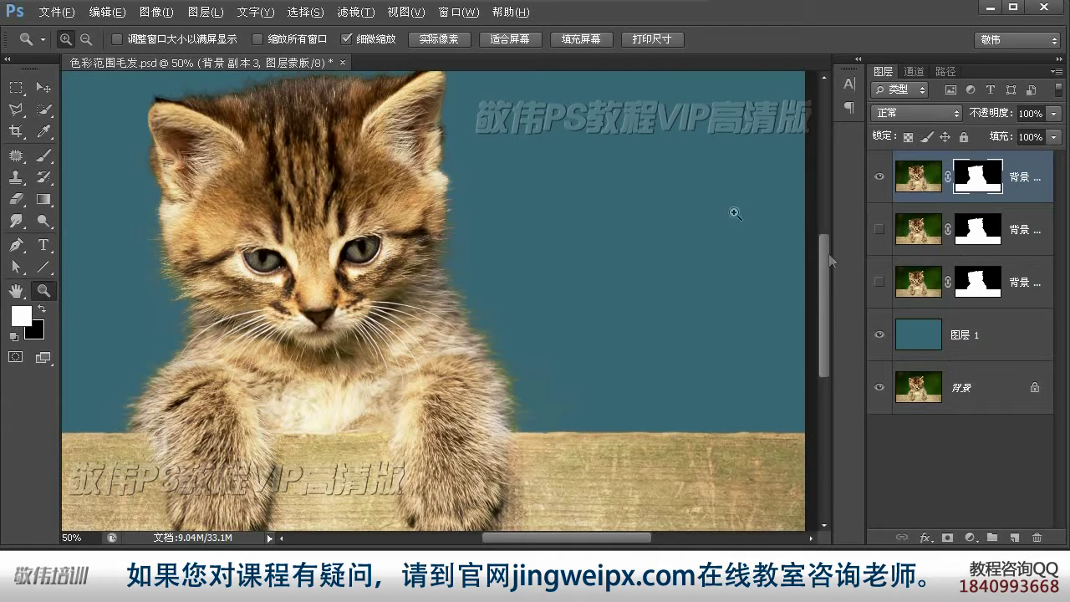
# - Fit the kitten image in view, target the 背景 副本 3 image instead of its mask, and look up the Color Range (色彩范围) command
pyautogui.doubleClick(15, 290)
pyautogui.click(16, 87)
pyautogui.hotkey('ctrl', '2')
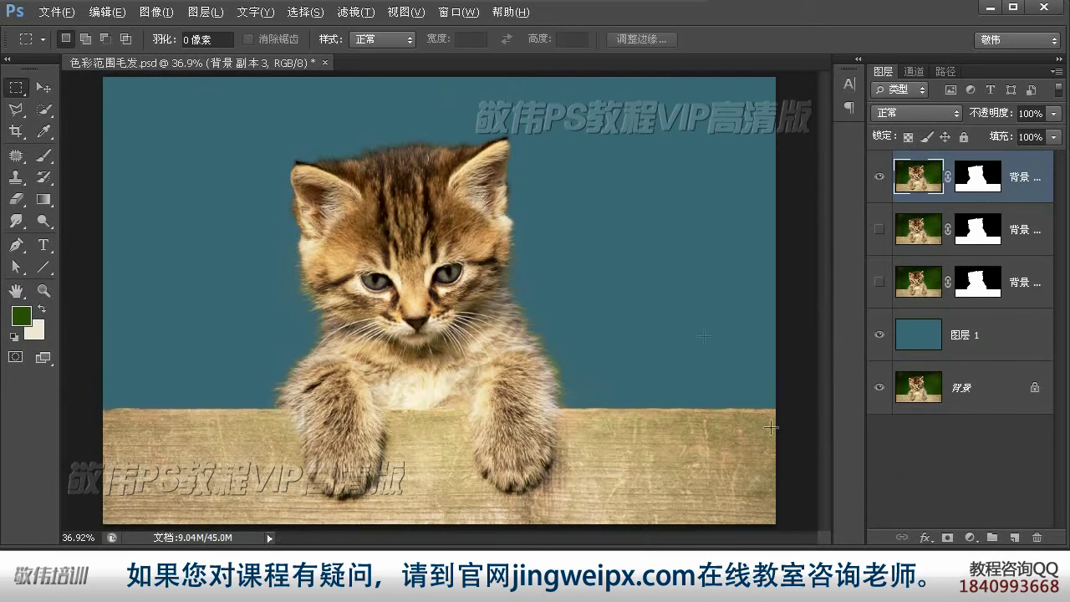
pyautogui.rightClick(640, 249)
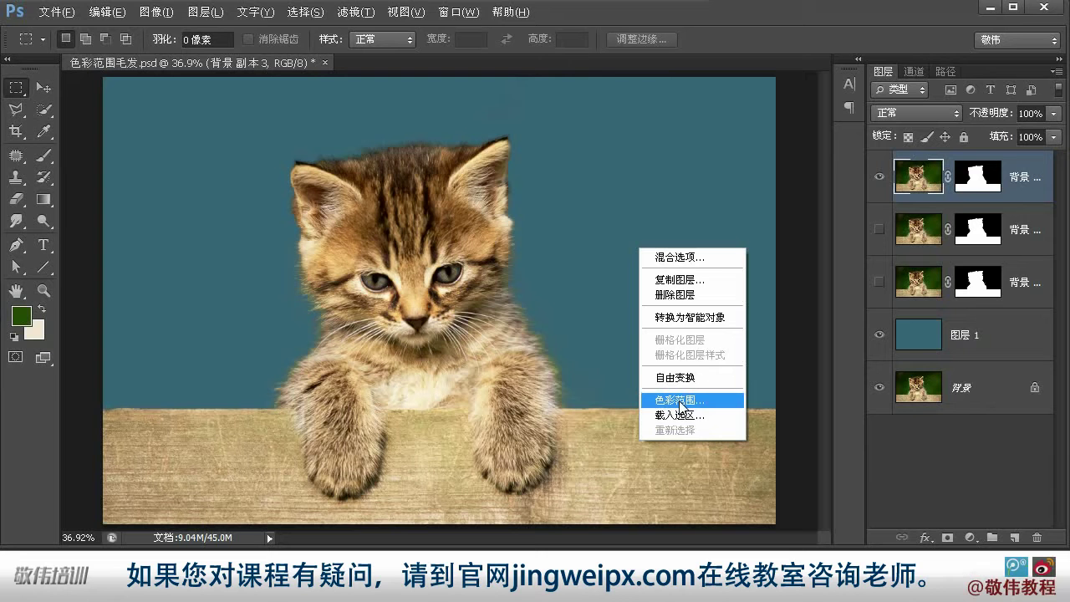
pyautogui.click(522, 157)
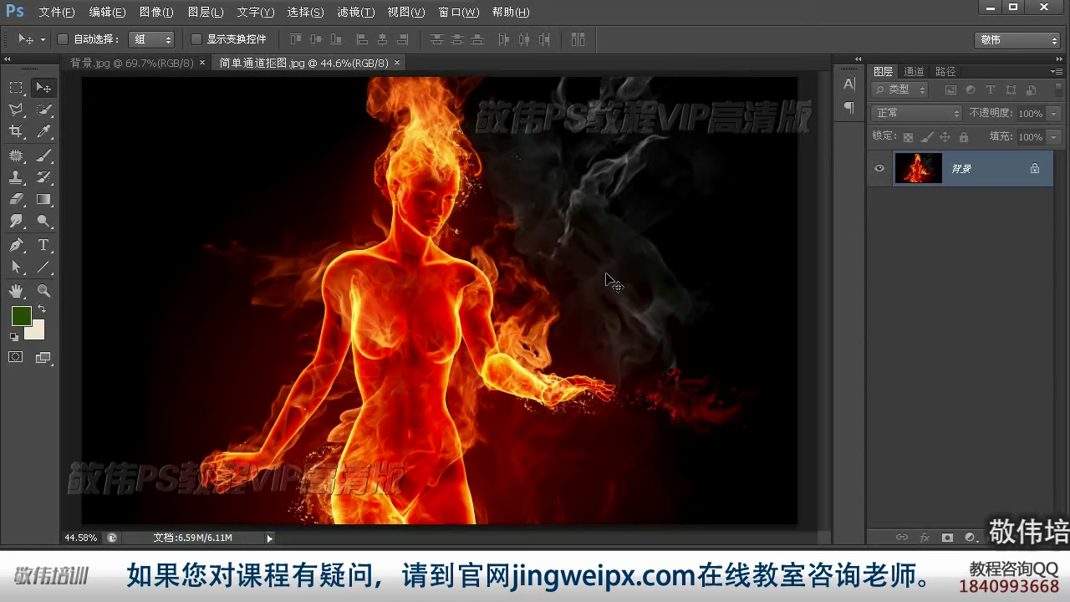
# - Display only the red (红) channel of 简单通道抠图.jpg
pyautogui.click(604, 284)
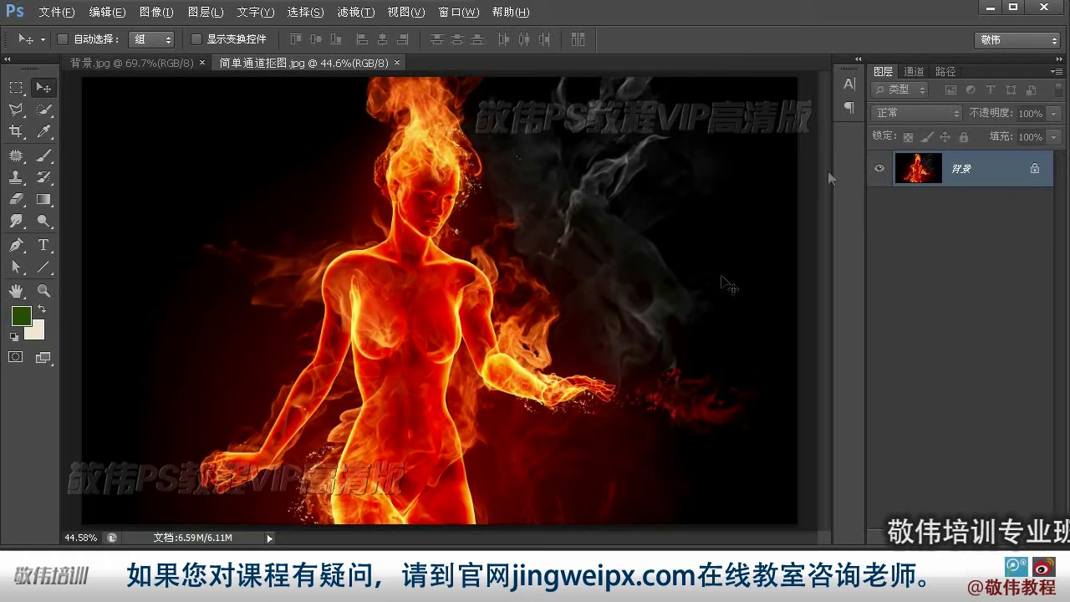
pyautogui.click(915, 71)
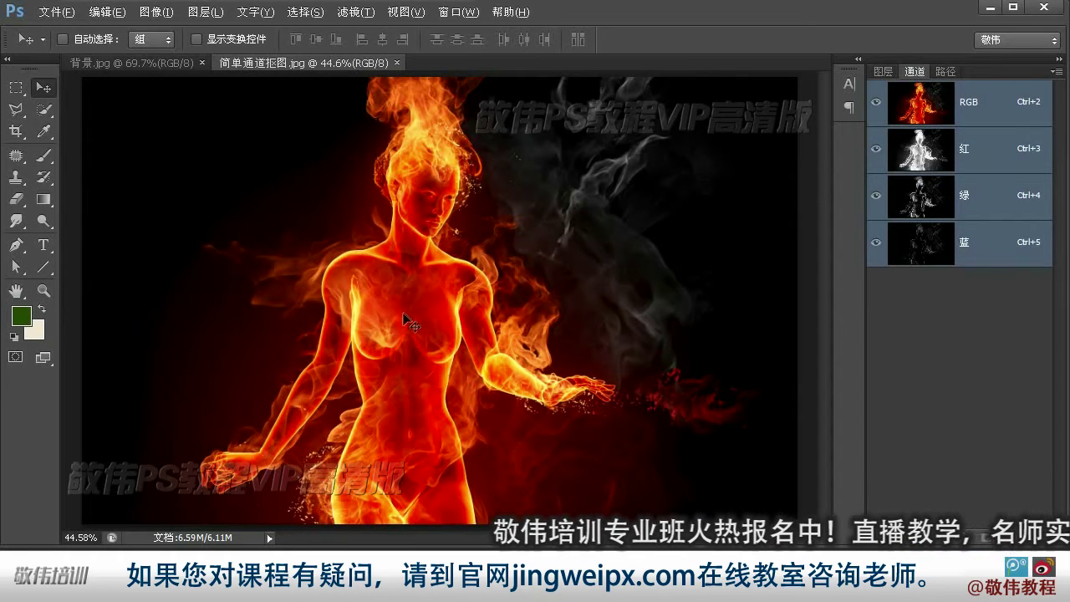
pyautogui.click(996, 161)
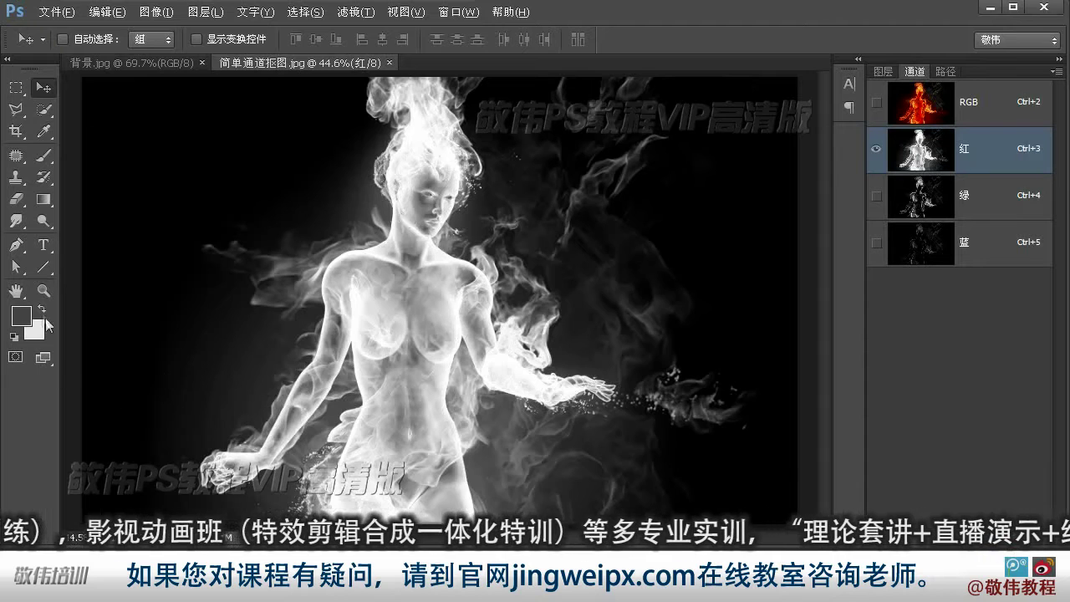
# - Examine the head, flames and smoke in the red channel at 100%, then return to the full RGB image and its layers
pyautogui.doubleClick(44, 290)
pyautogui.click(16, 291)
pyautogui.moveTo(417, 186); pyautogui.dragTo(477, 401)
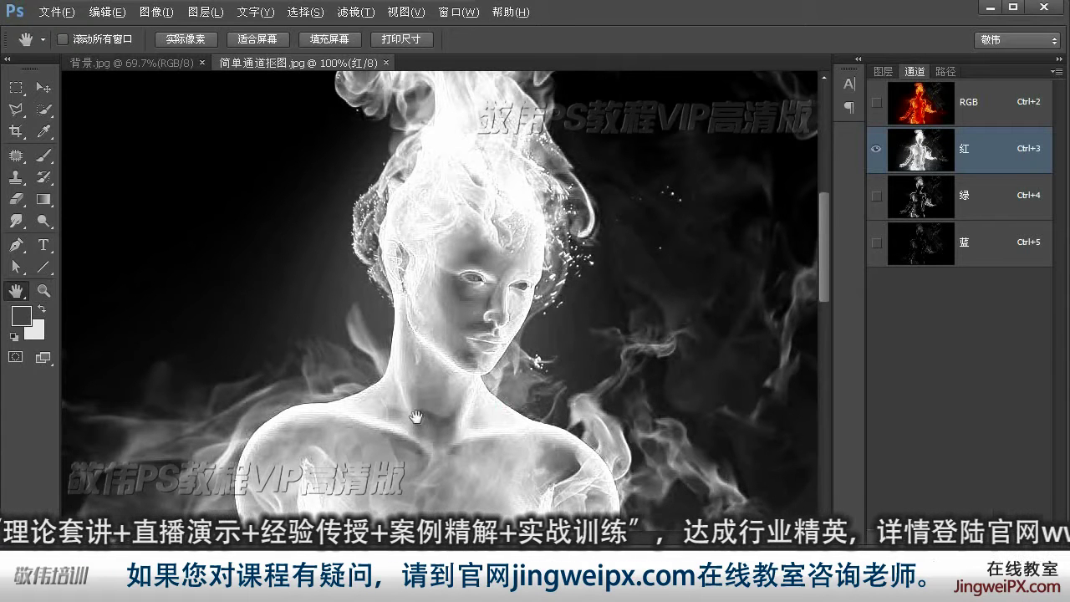
pyautogui.moveTo(486, 377); pyautogui.dragTo(430, 359)
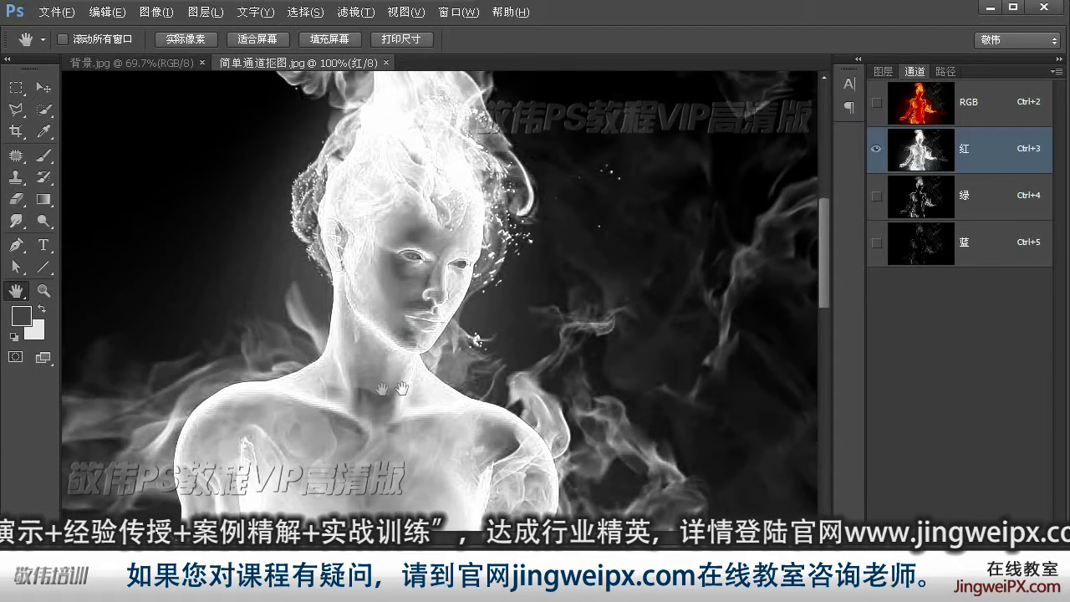
pyautogui.moveTo(347, 456)
pyautogui.mouseDown()
pyautogui.moveTo(317, 490)
pyautogui.moveTo(318, 382)
pyautogui.moveTo(511, 384)
pyautogui.mouseUp()
pyautogui.moveTo(455, 345)
pyautogui.mouseDown()
pyautogui.moveTo(452, 398)
pyautogui.moveTo(343, 413)
pyautogui.moveTo(640, 459)
pyautogui.moveTo(625, 438)
pyautogui.mouseUp()
pyautogui.moveTo(457, 230); pyautogui.dragTo(413, 360)
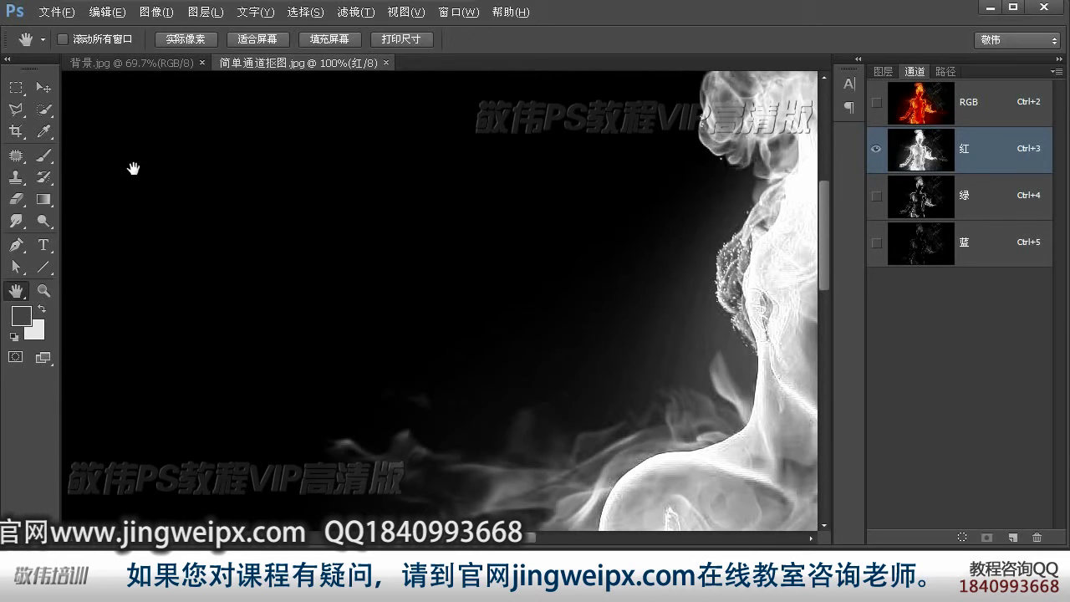
pyautogui.hotkey('ctrl', '0')
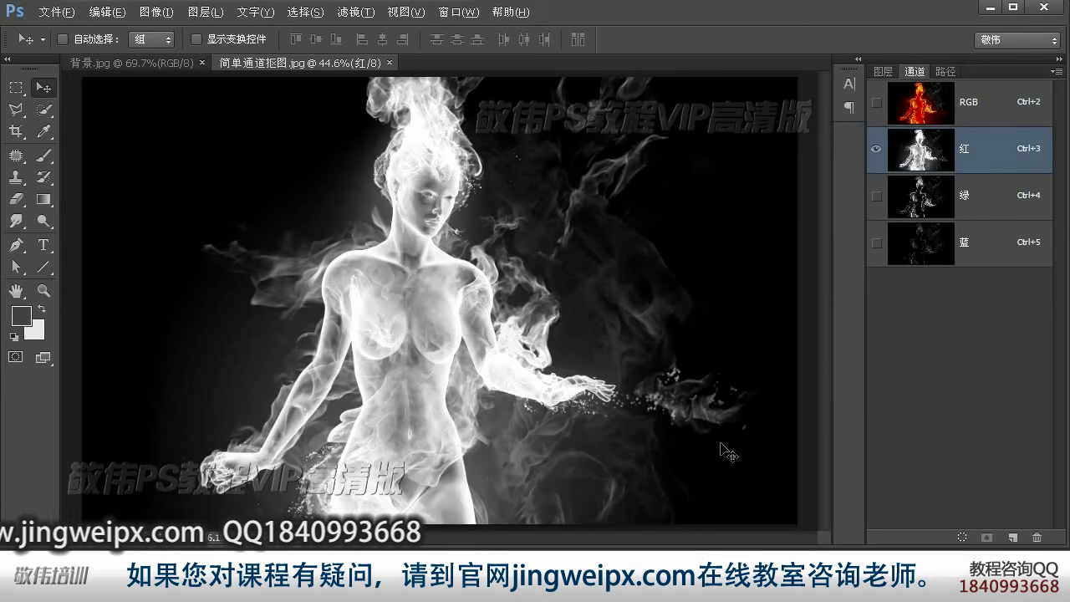
pyautogui.click(1001, 104)
pyautogui.click(884, 71)
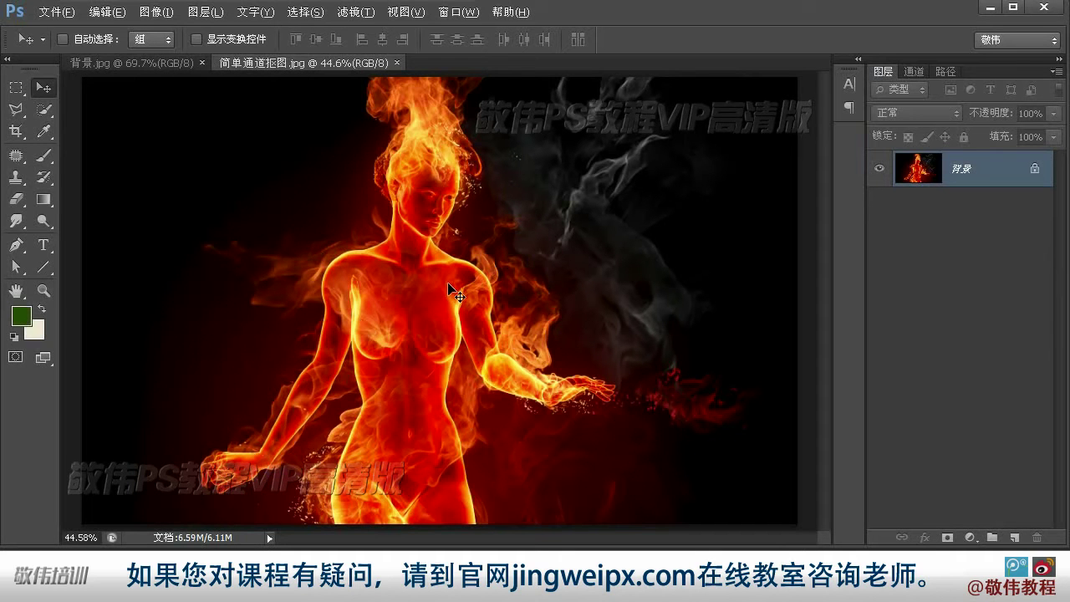
# - Copy the flaming figure from 简单通道抠图.jpg into 背景.jpg as a new layer and move it toward the canvas centre
pyautogui.click(136, 63)
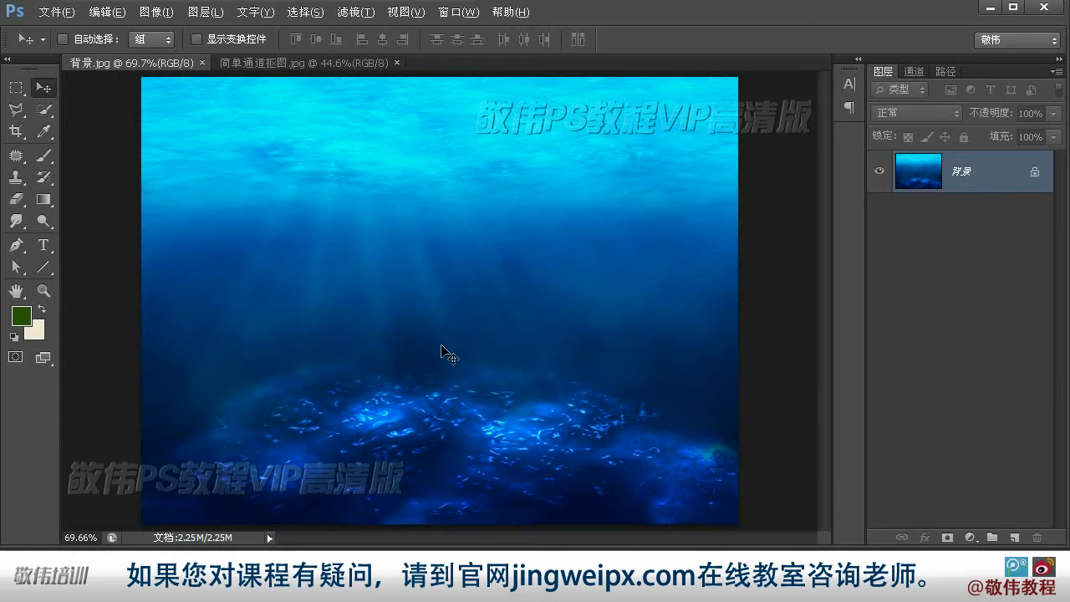
pyautogui.click(367, 64)
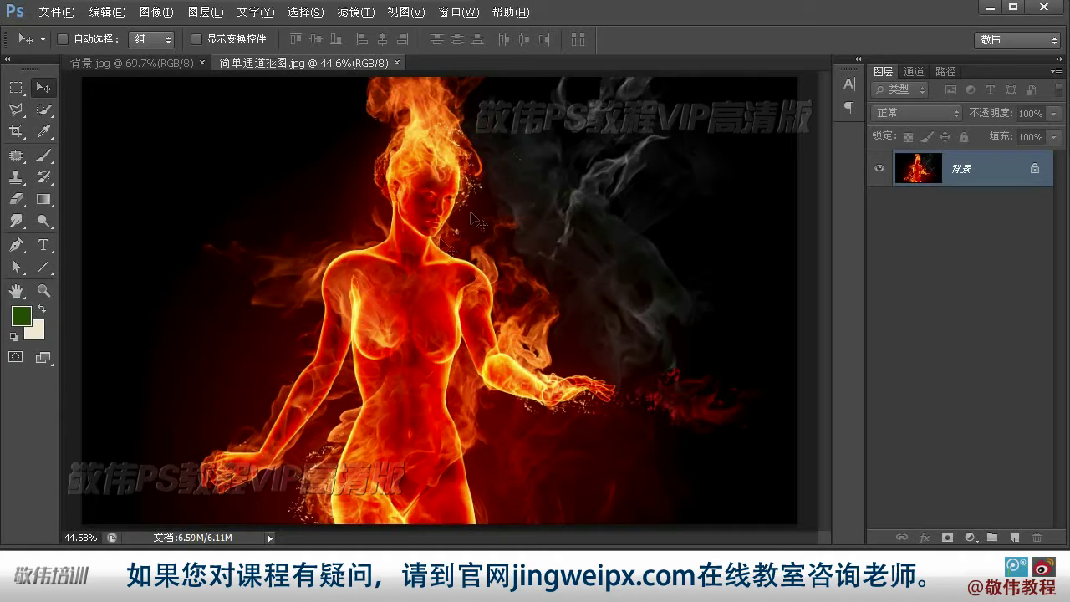
pyautogui.moveTo(439, 251)
pyautogui.mouseDown()
pyautogui.moveTo(138, 66)
pyautogui.moveTo(346, 232)
pyautogui.mouseUp()
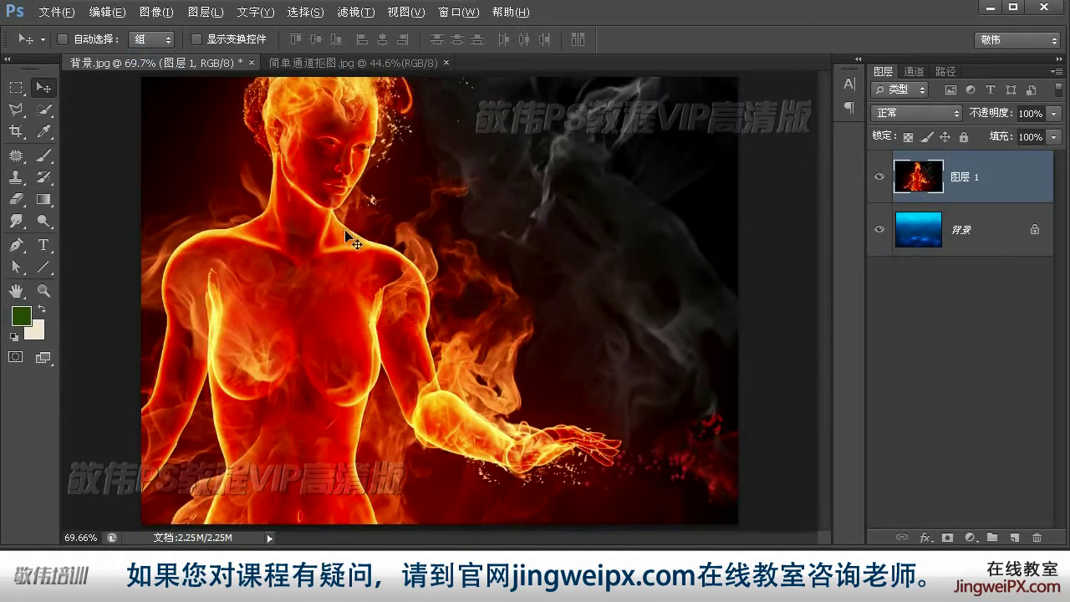
pyautogui.moveTo(410, 320); pyautogui.dragTo(495, 316)
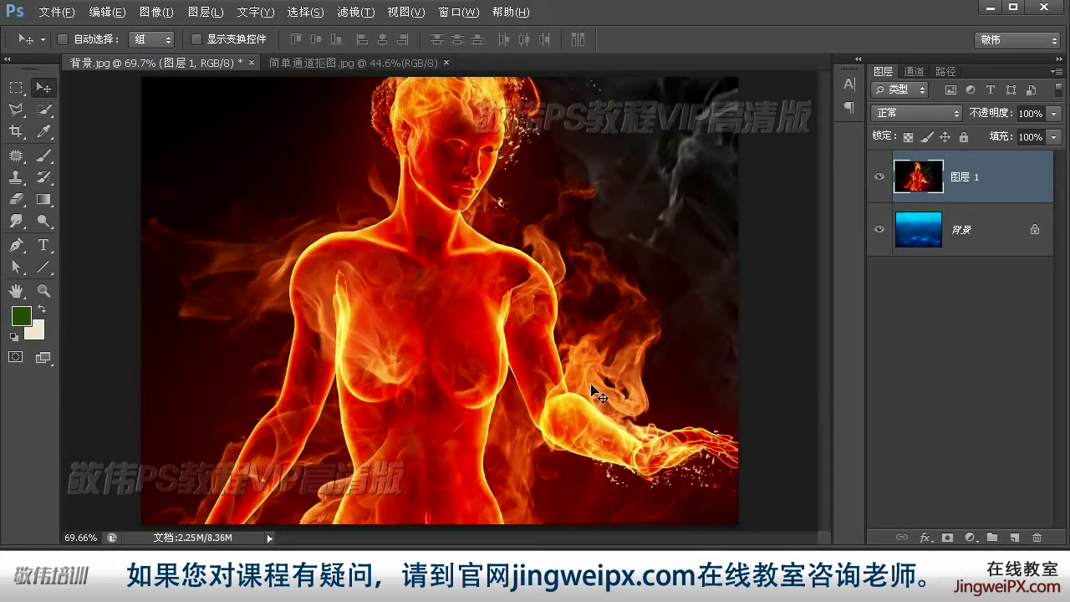
# - Scale the flaming figure layer down with Free Transform so both hands fit, and compare it with the underwater background by toggling its visibility
pyautogui.hotkey('ctrl', 't')
pyautogui.hotkey('ctrl', '-')
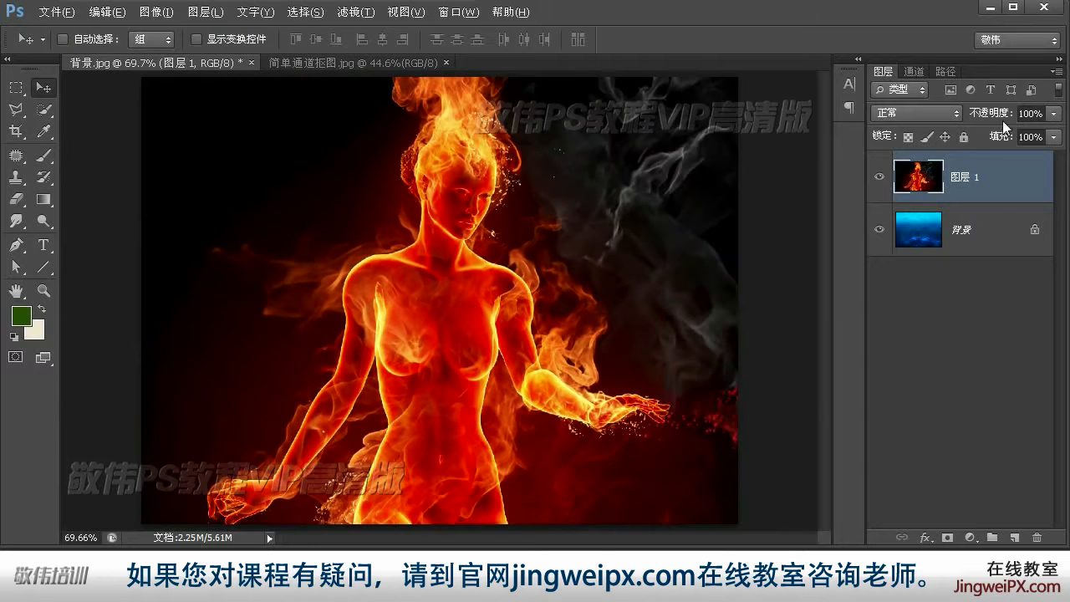
pyautogui.click(878, 179)
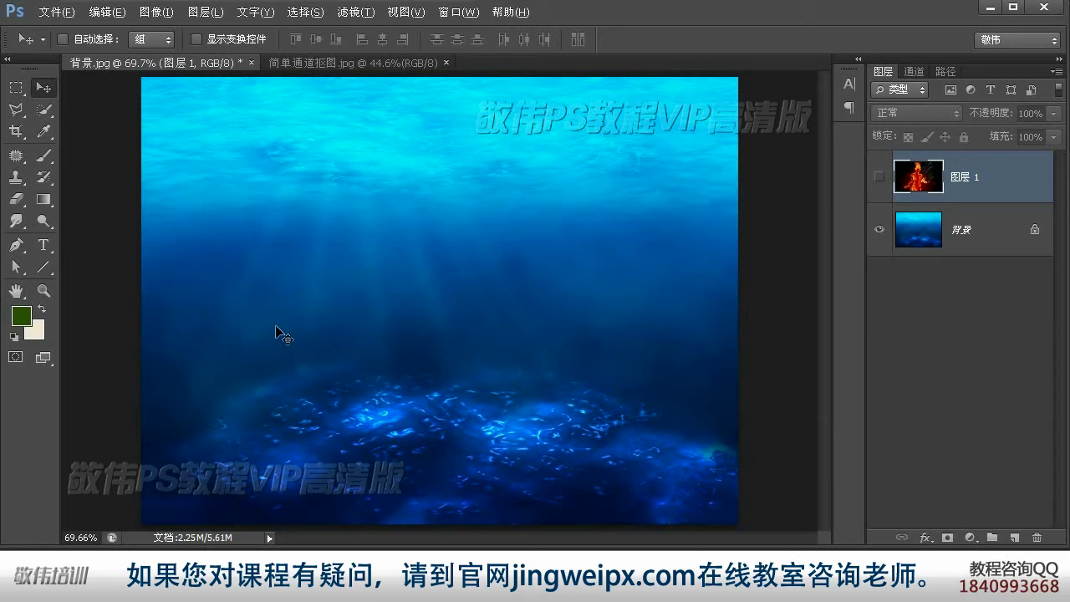
pyautogui.click(878, 177)
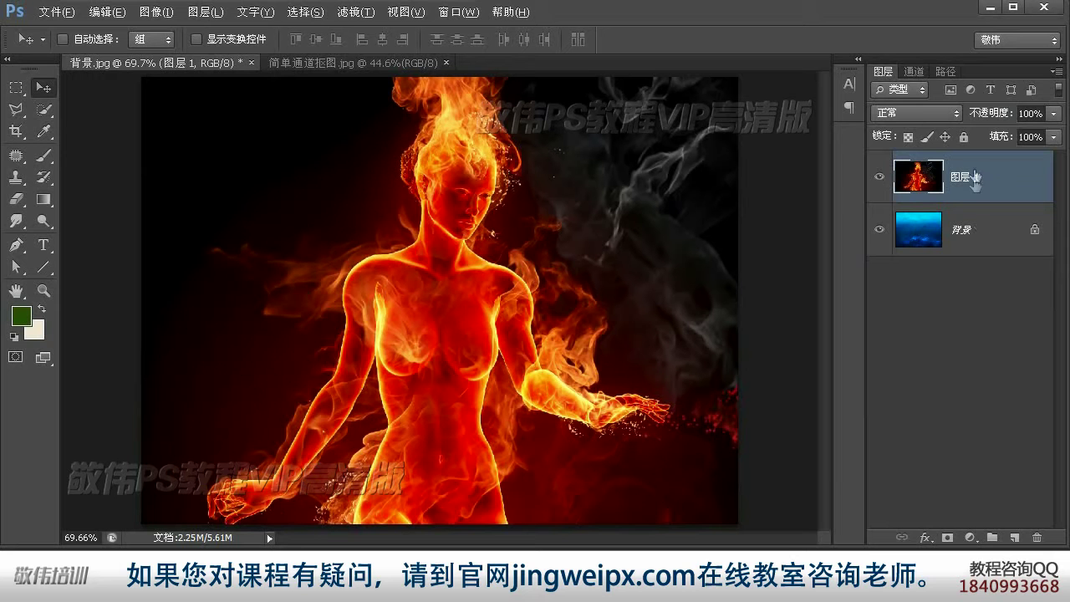
# - Set the flaming figure layer's blend mode to 滤色 (Screen) and reposition the figure over the underwater background
pyautogui.click(920, 113)
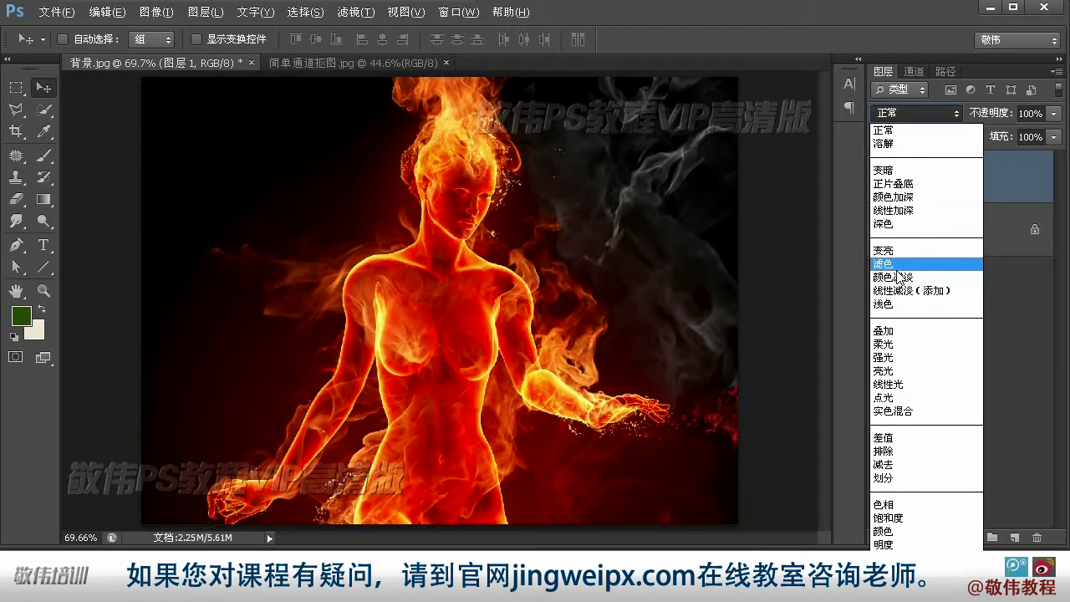
pyautogui.click(899, 264)
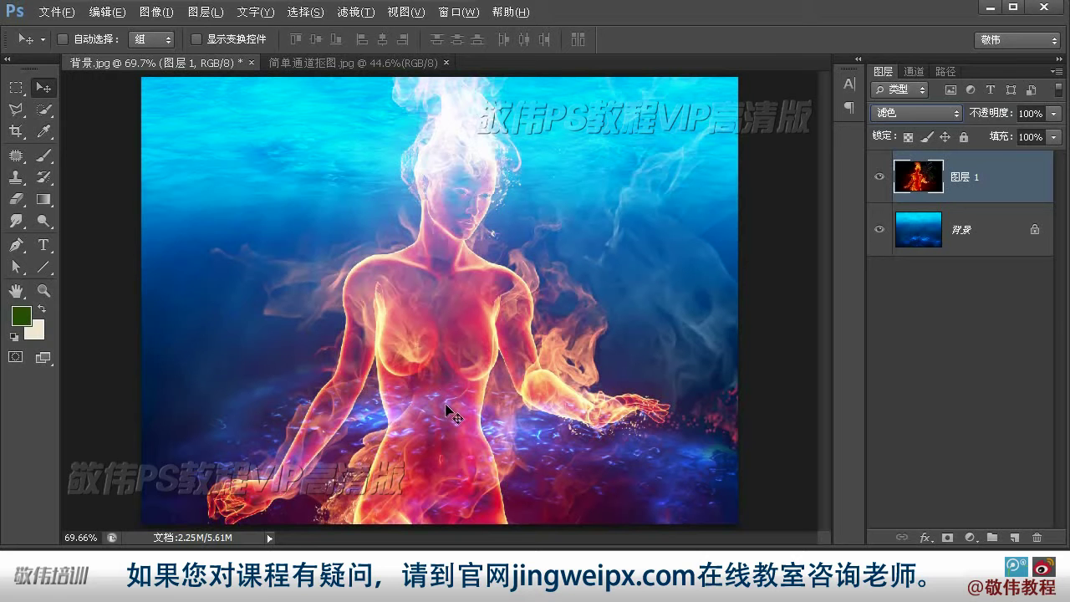
pyautogui.moveTo(544, 370); pyautogui.dragTo(545, 335)
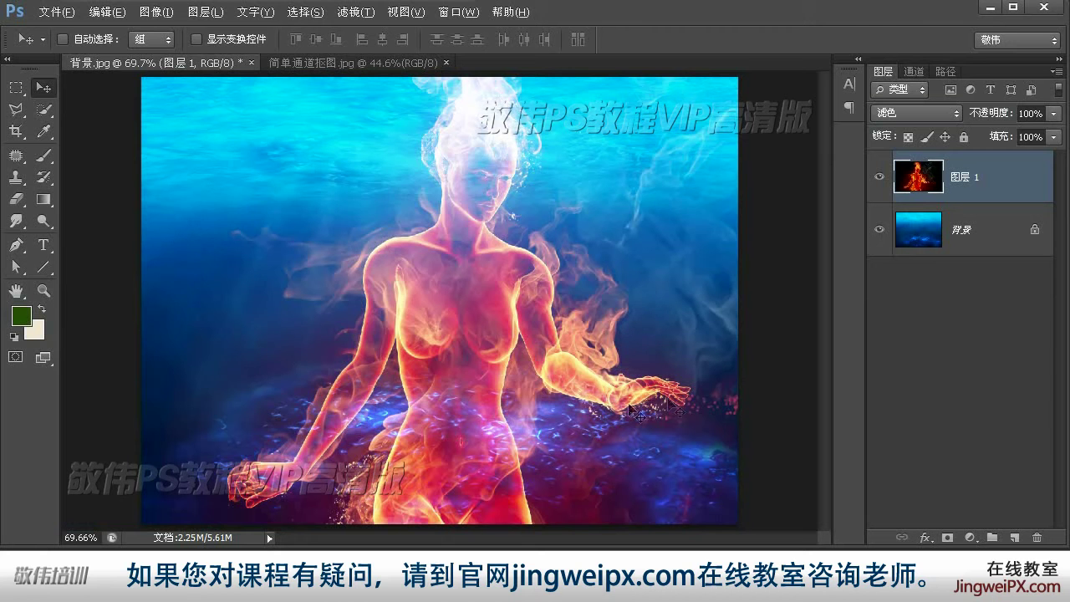
pyautogui.moveTo(568, 410); pyautogui.dragTo(499, 412)
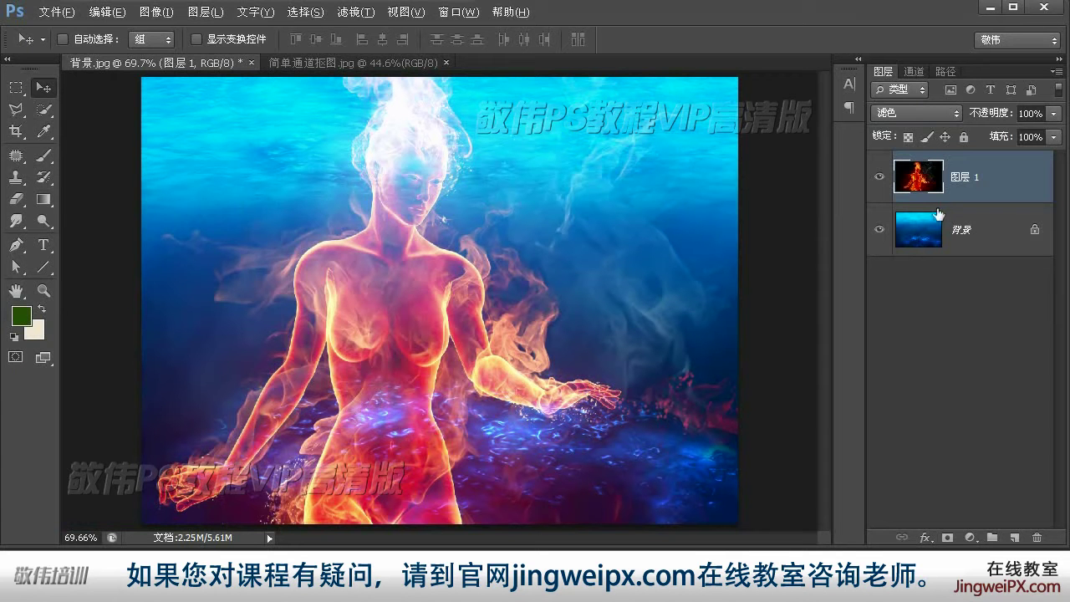
# - Add a new layer directly above the 背景 layer and fill it with white using the default colours
pyautogui.click(913, 244)
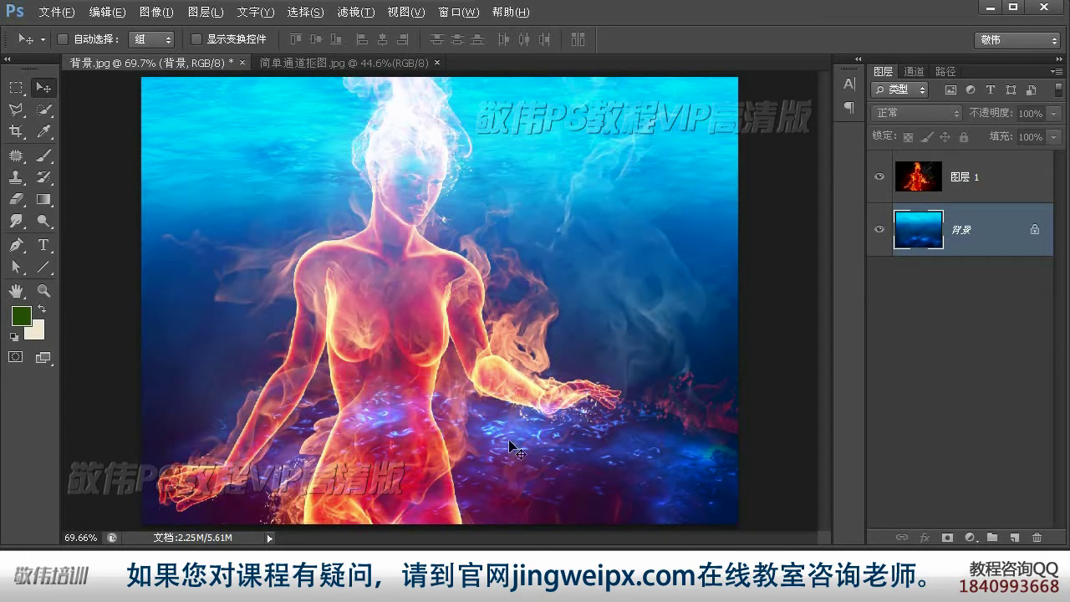
pyautogui.click(1017, 538)
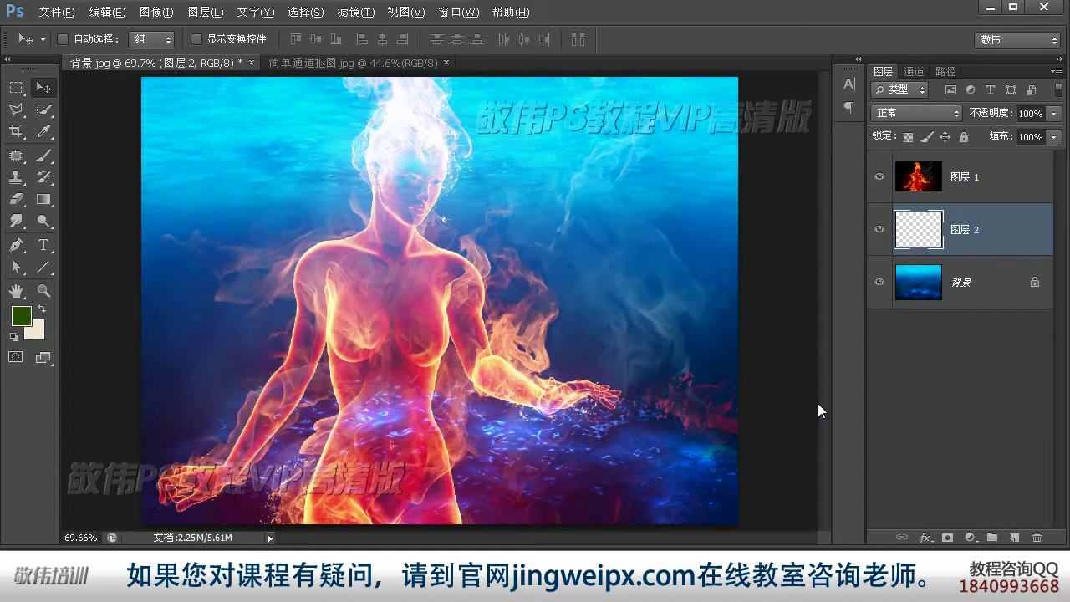
pyautogui.press('d')
pyautogui.hotkey('ctrl', 'BackSpace')
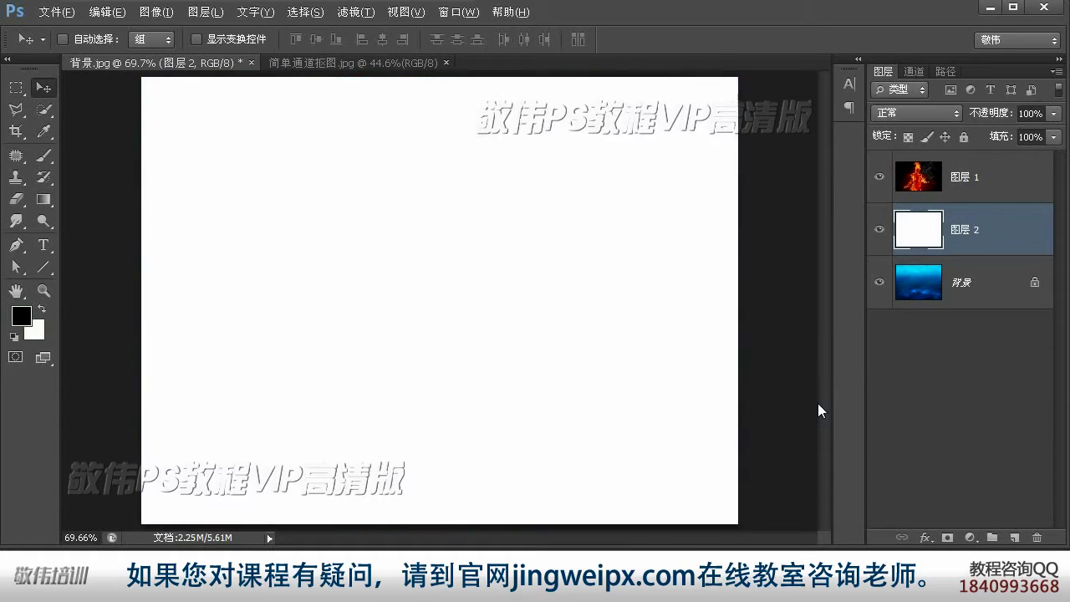
# - Select the flaming figure layer 图层 1 and set its blend mode back to 正常 (Normal)
pyautogui.hotkey('alt', ']')
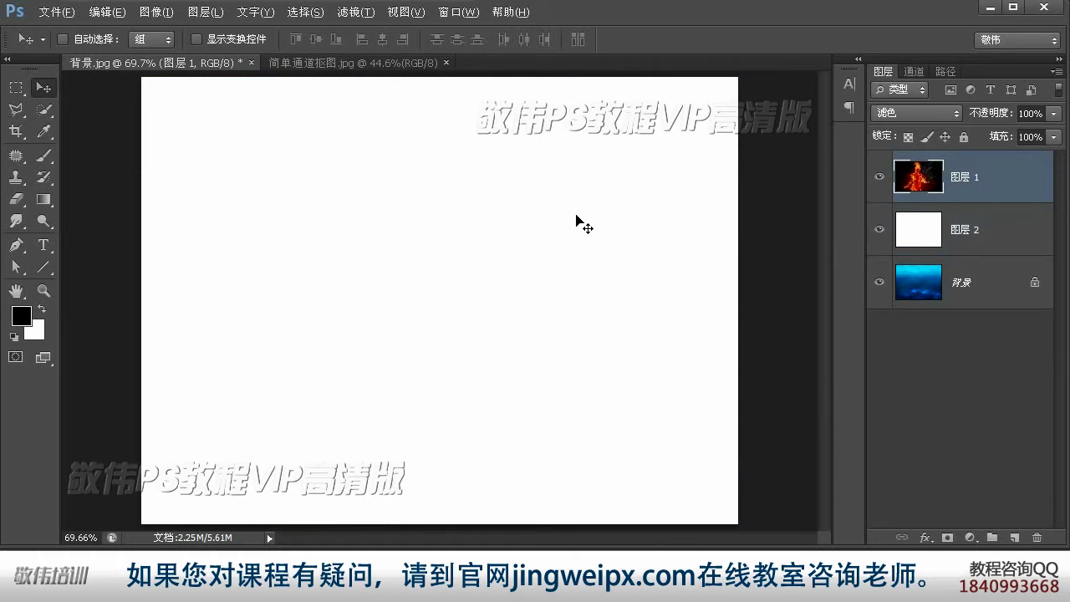
pyautogui.click(969, 219)
pyautogui.click(967, 185)
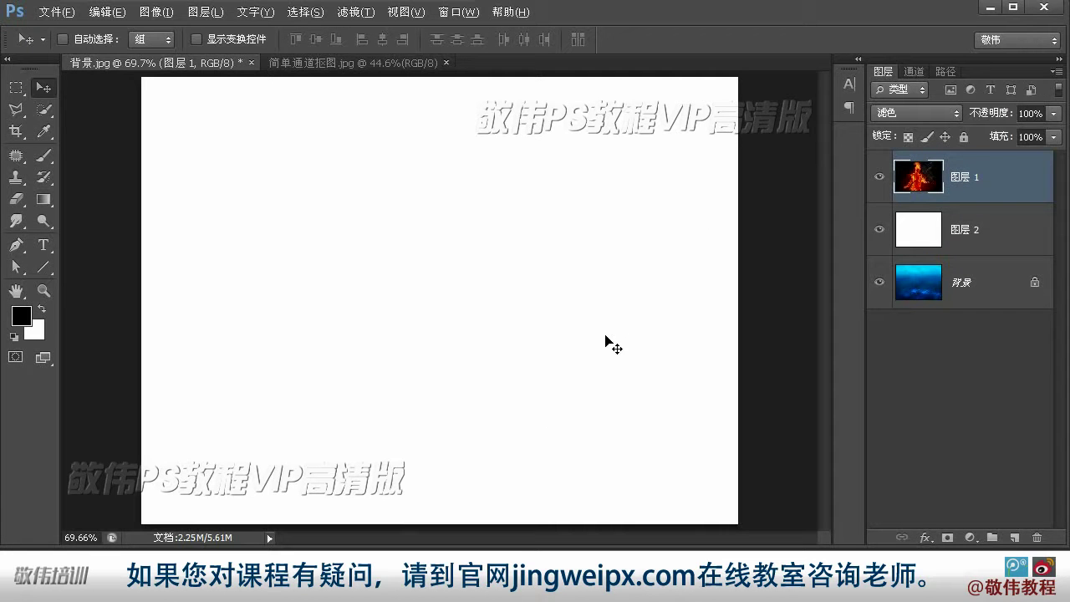
pyautogui.click(910, 117)
pyautogui.click(884, 130)
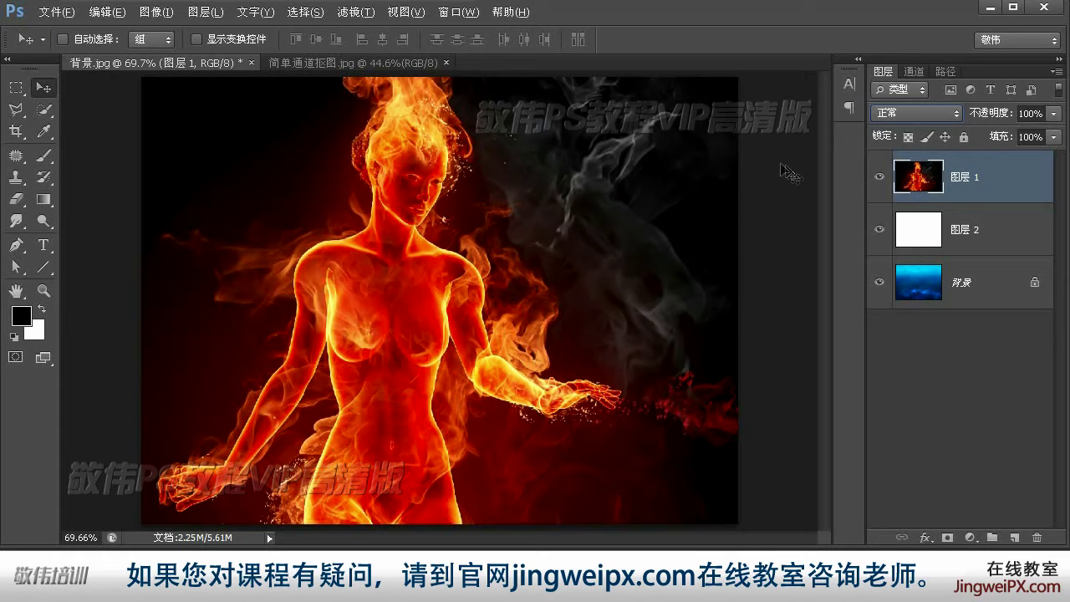
# - Compare the red, green and blue channels of the figure and duplicate the red (红) channel as 红 副本
pyautogui.click(917, 70)
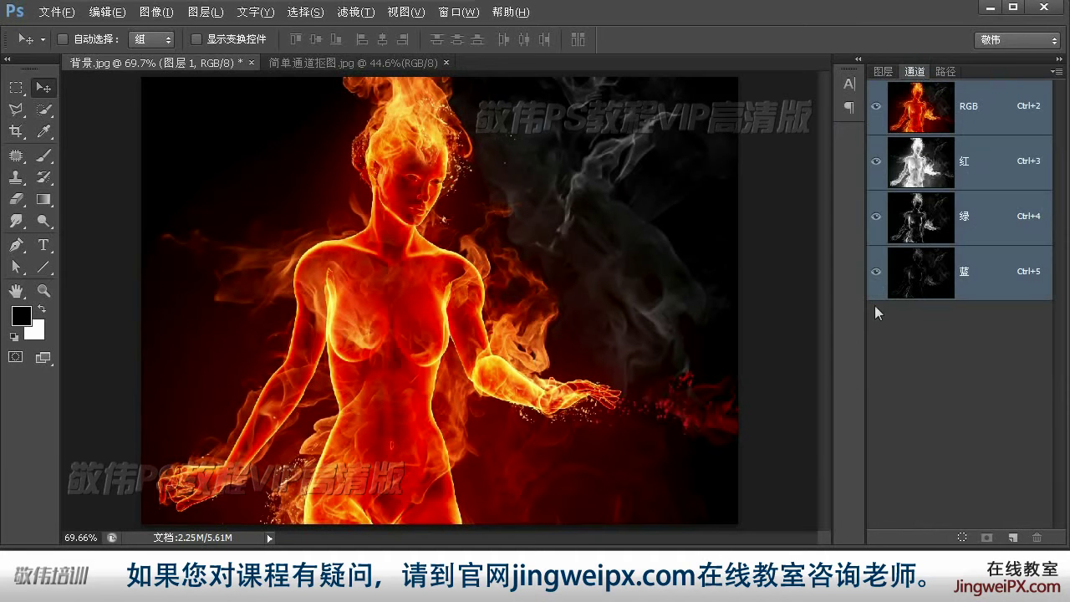
pyautogui.click(934, 161)
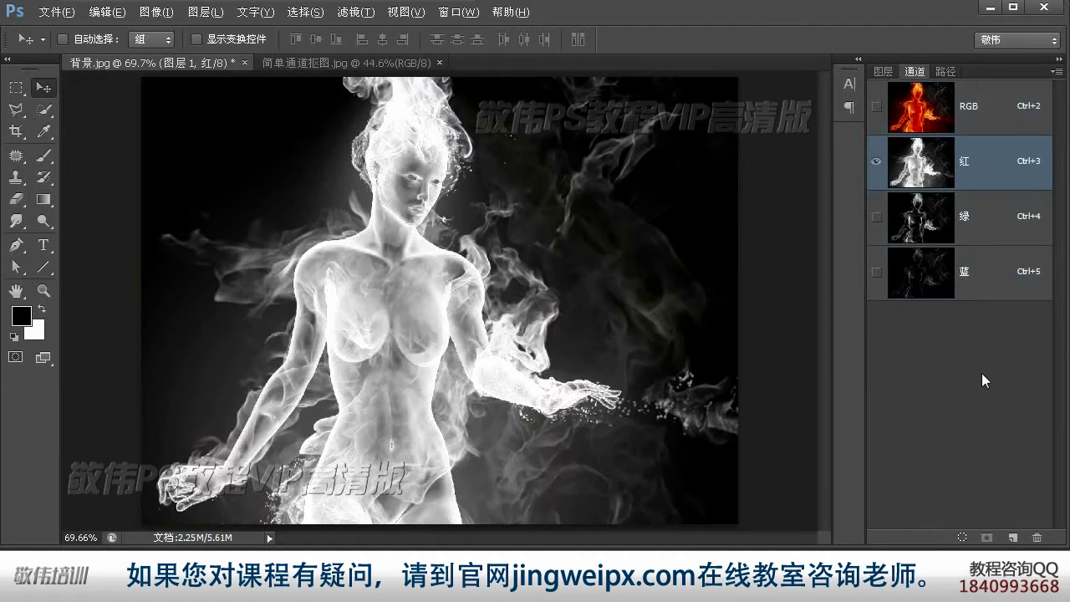
pyautogui.click(938, 241)
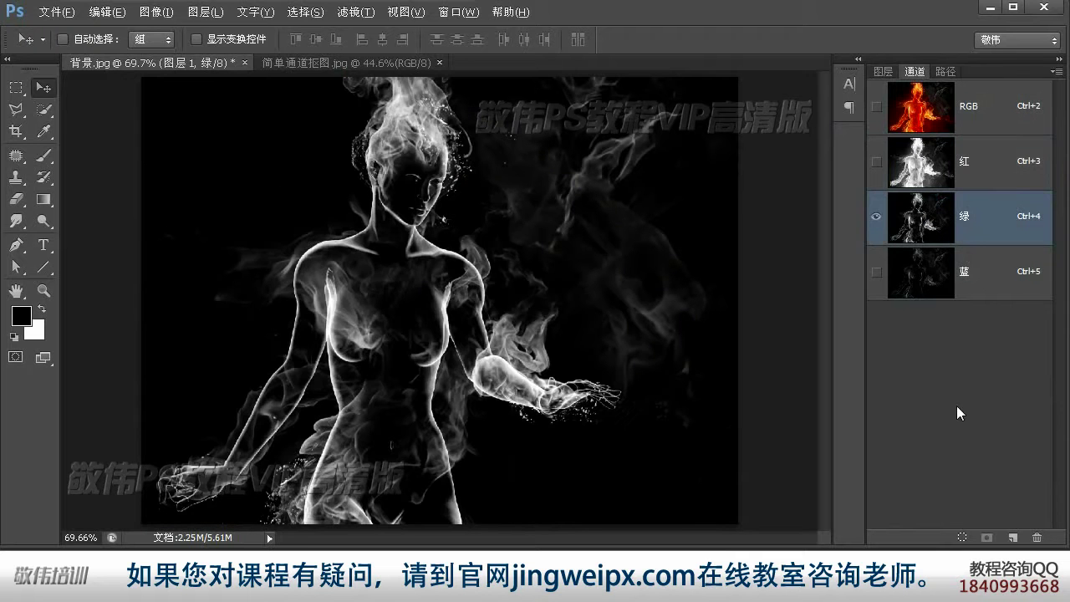
pyautogui.click(936, 283)
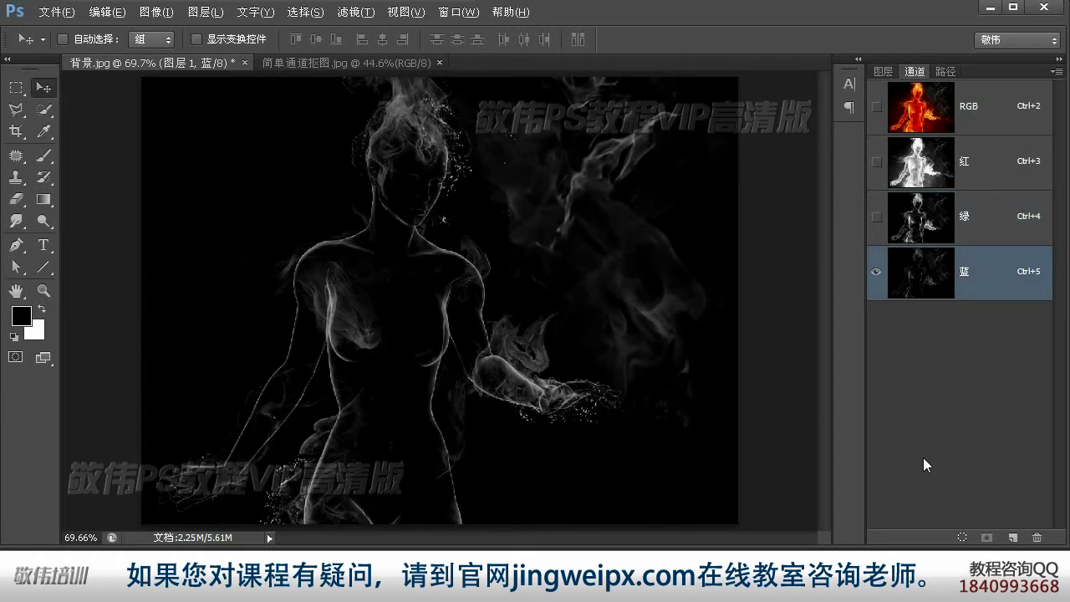
pyautogui.click(921, 222)
pyautogui.click(920, 150)
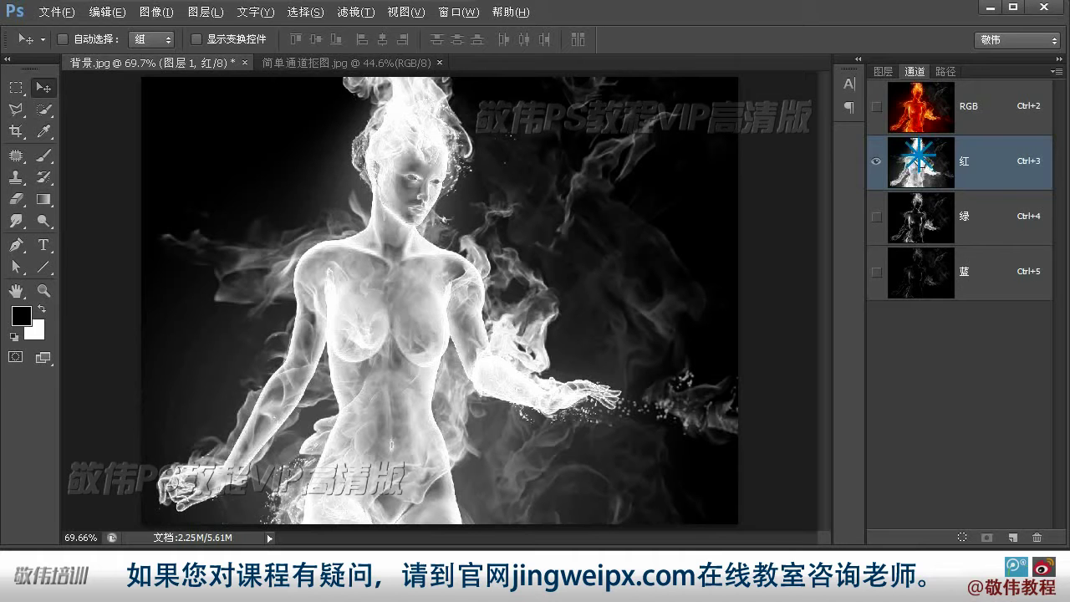
pyautogui.rightClick(923, 156)
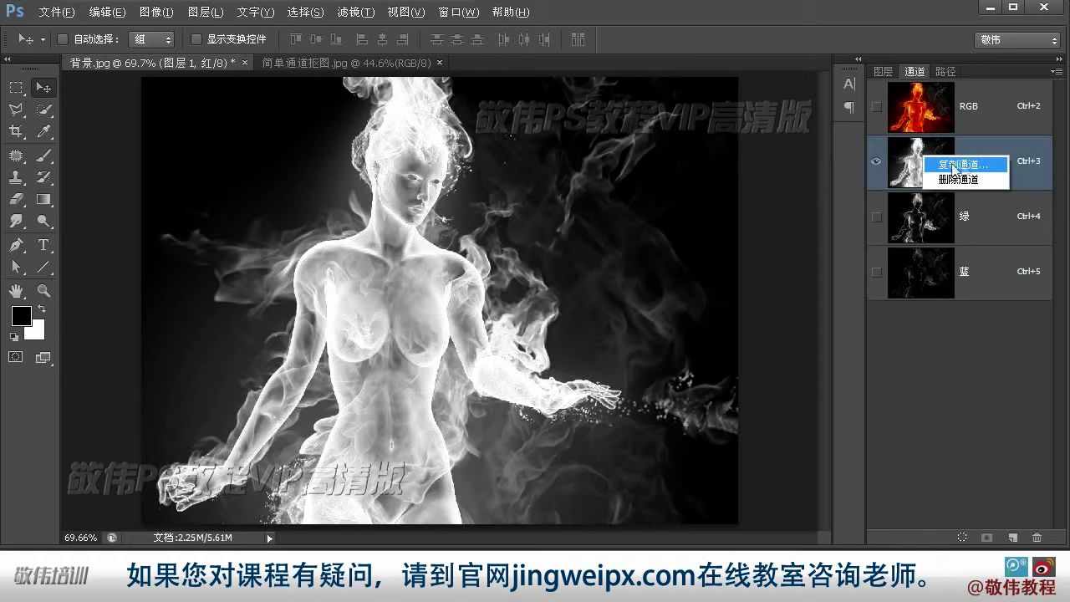
pyautogui.click(962, 165)
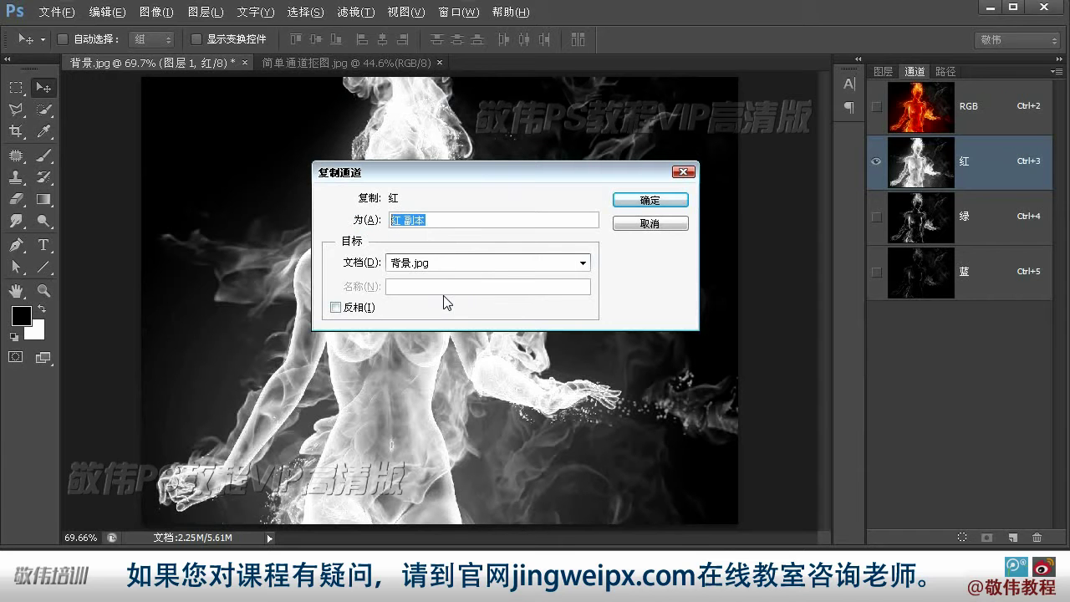
pyautogui.click(652, 201)
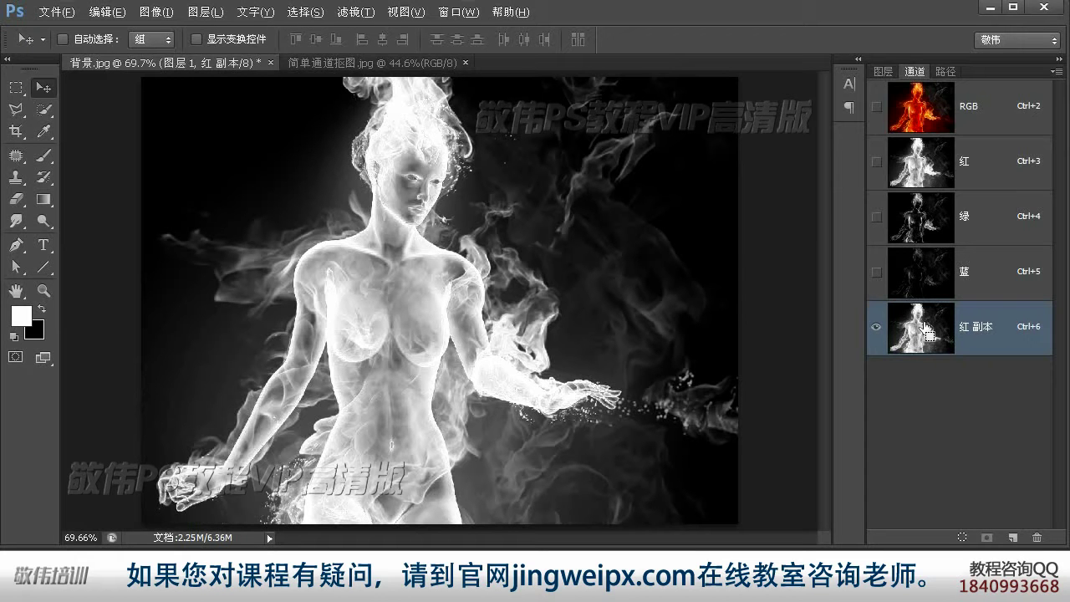
# - Load the 红 副本 channel as a selection, restore the RGB view and add a layer mask from it to 图层 1
pyautogui.moveTo(956, 338); pyautogui.dragTo(945, 347)
pyautogui.moveTo(961, 540); pyautogui.dragTo(961, 540)
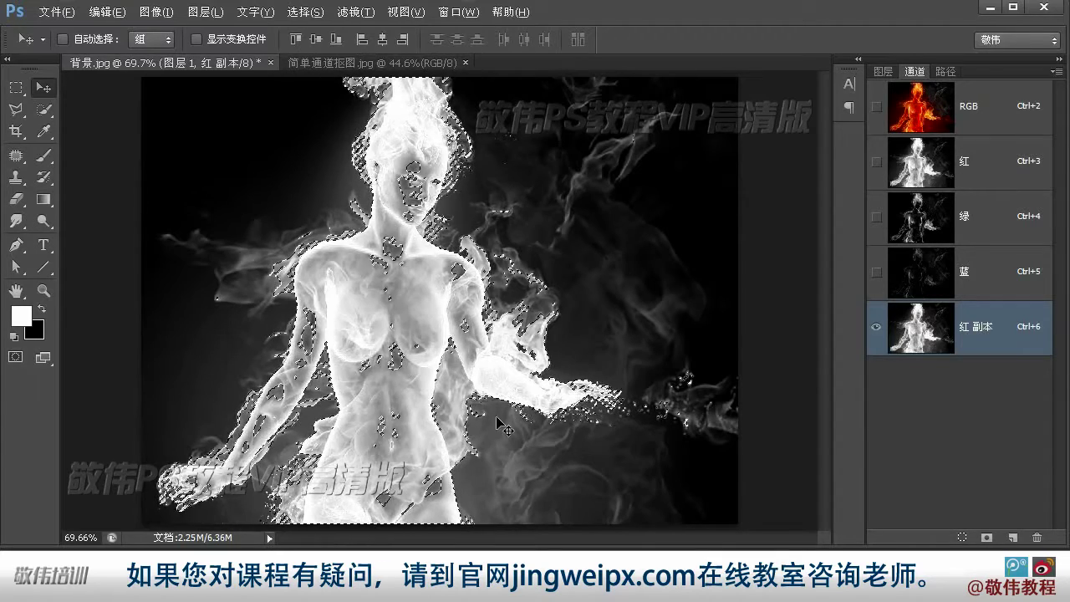
pyautogui.click(1006, 114)
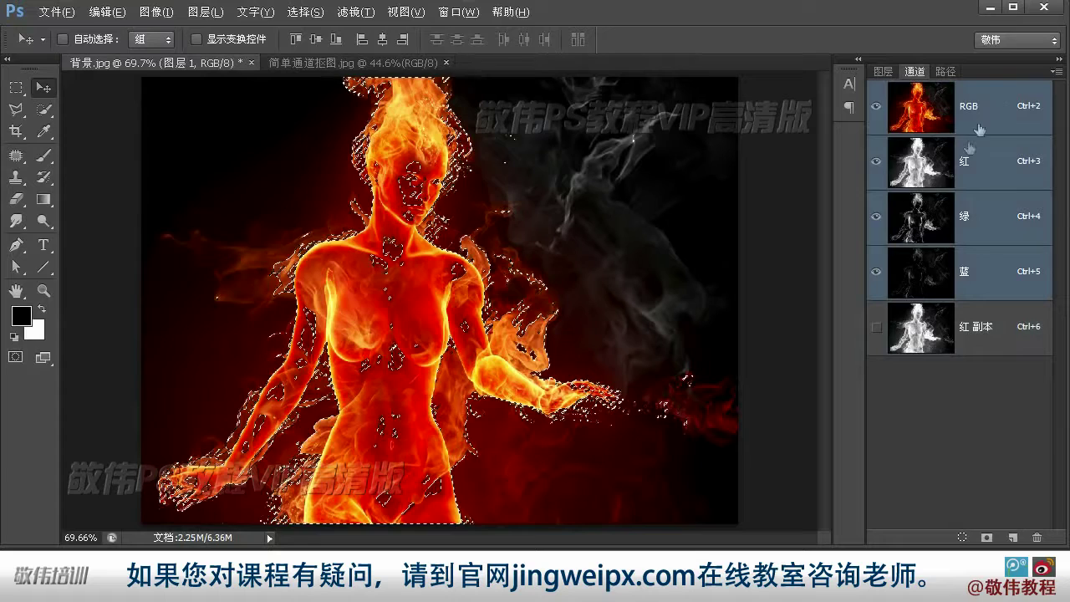
pyautogui.click(885, 73)
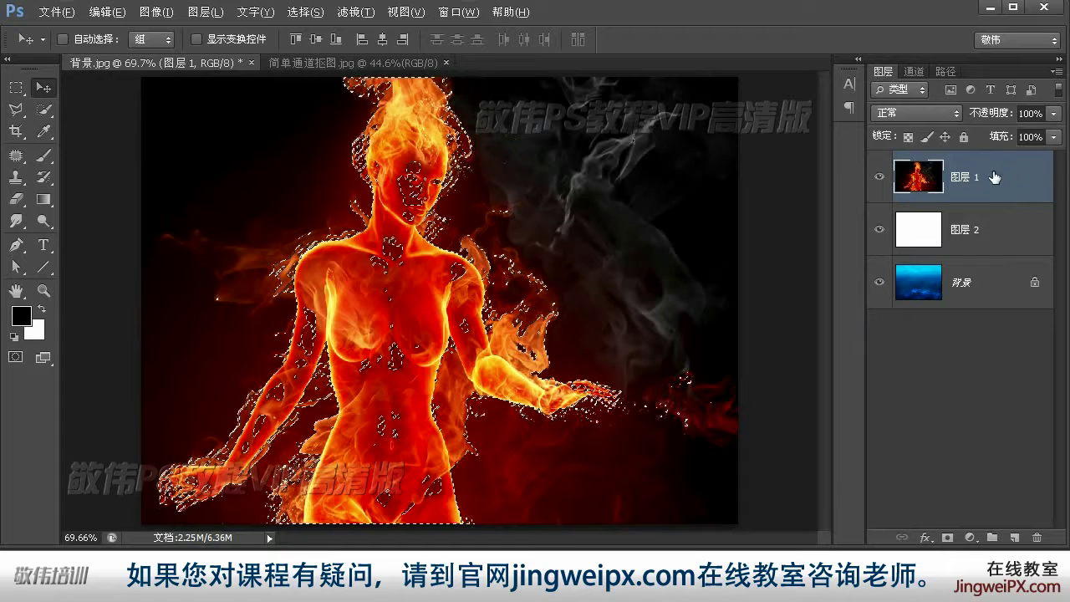
pyautogui.click(948, 537)
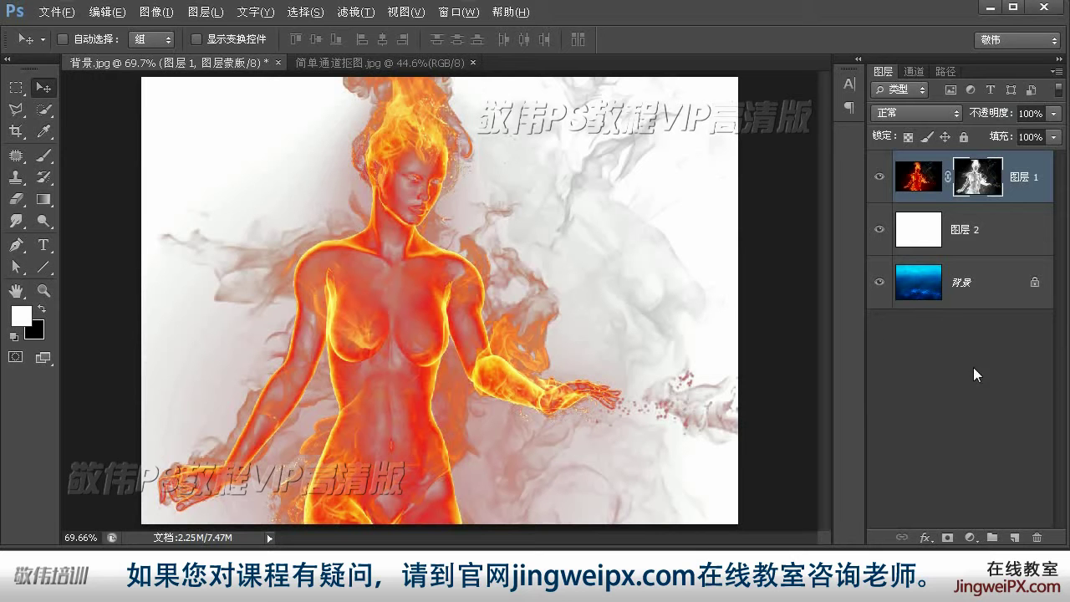
# - Check the masked figure against the underwater image, transparency and white by toggling 图层 2 and hiding 背景
pyautogui.click(879, 234)
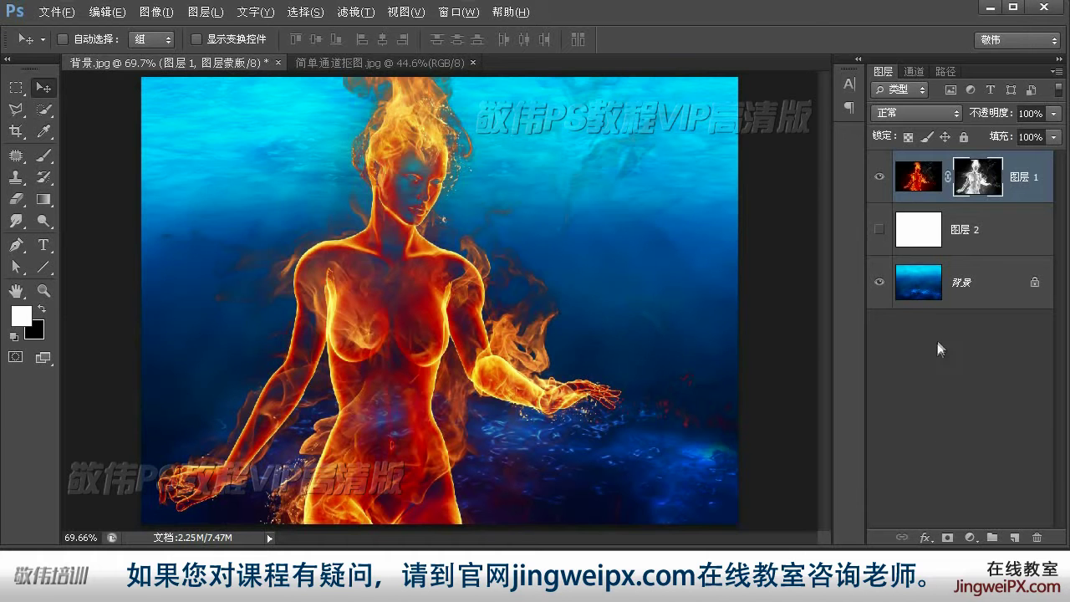
pyautogui.click(879, 282)
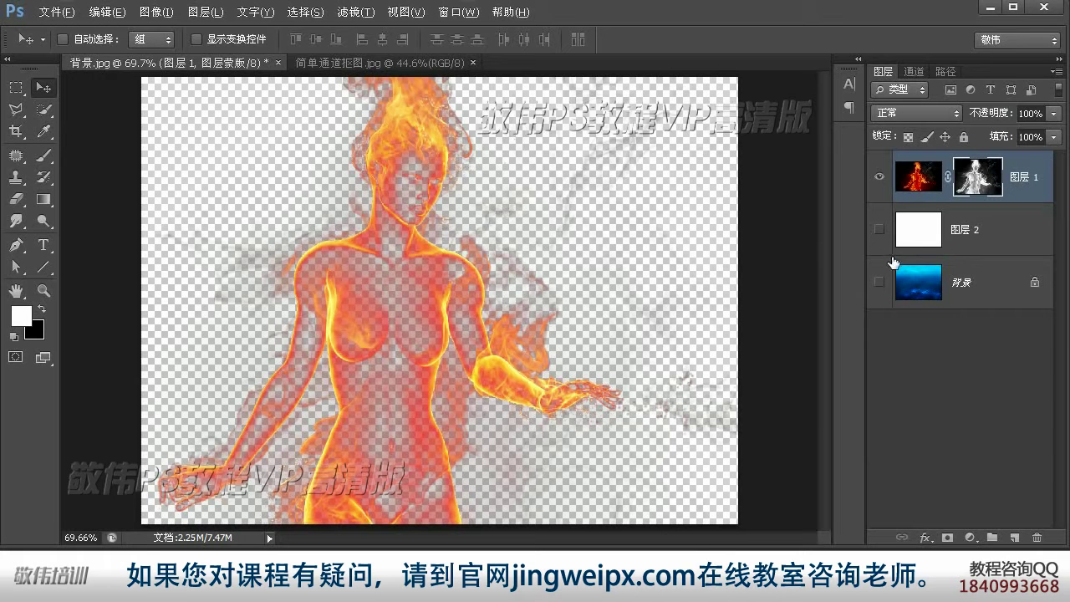
pyautogui.click(878, 229)
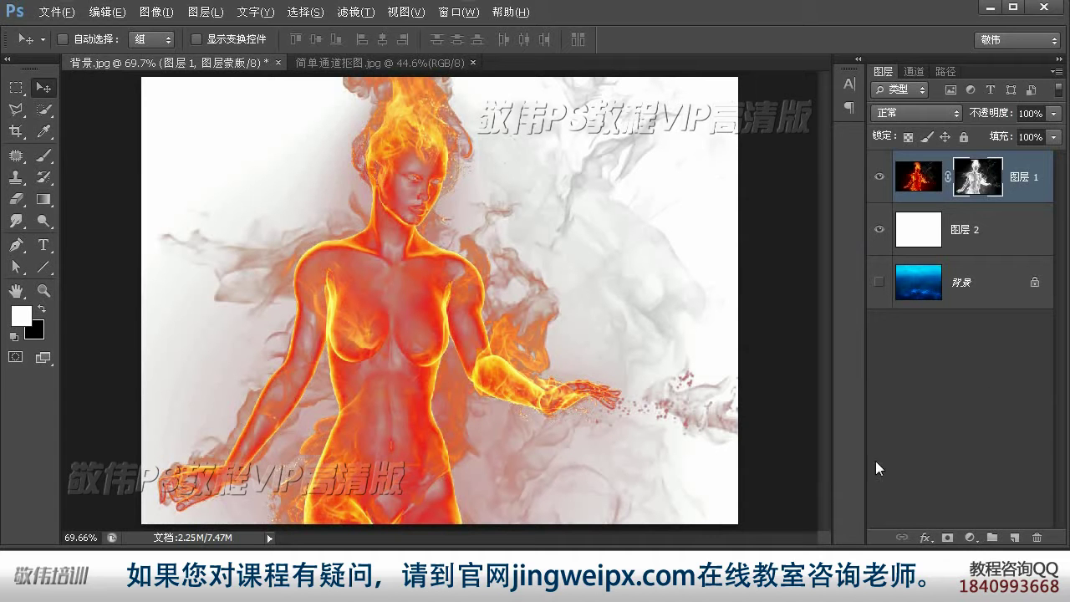
# - Examine the 图层 1 mask among the channels and compare the figure with its layer mask disabled and enabled
pyautogui.click(919, 176)
pyautogui.click(914, 72)
pyautogui.click(935, 335)
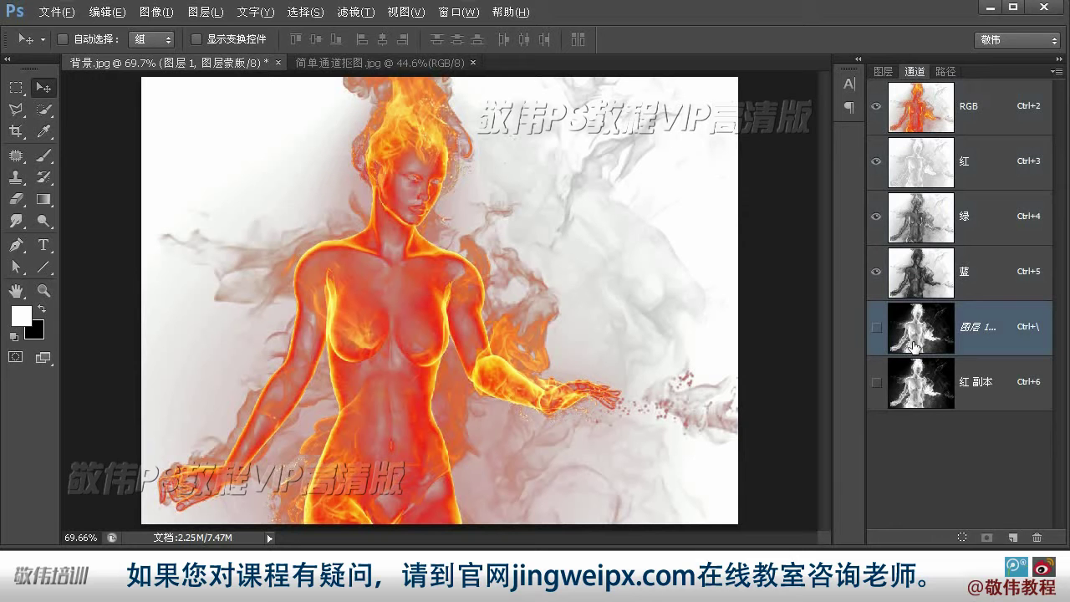
pyautogui.click(882, 72)
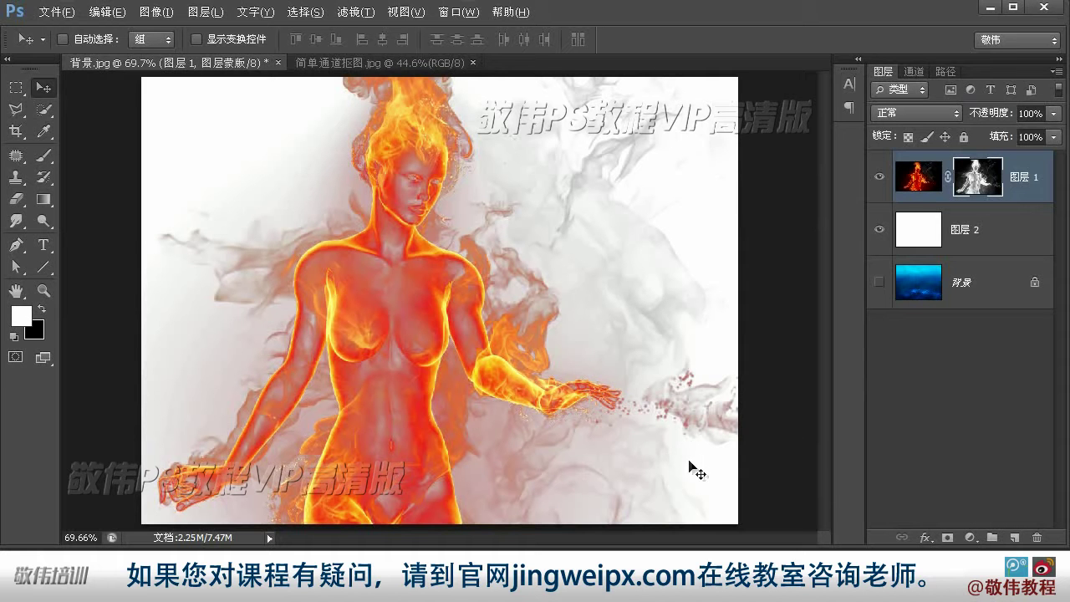
pyautogui.hotkey('ctrl', '2')
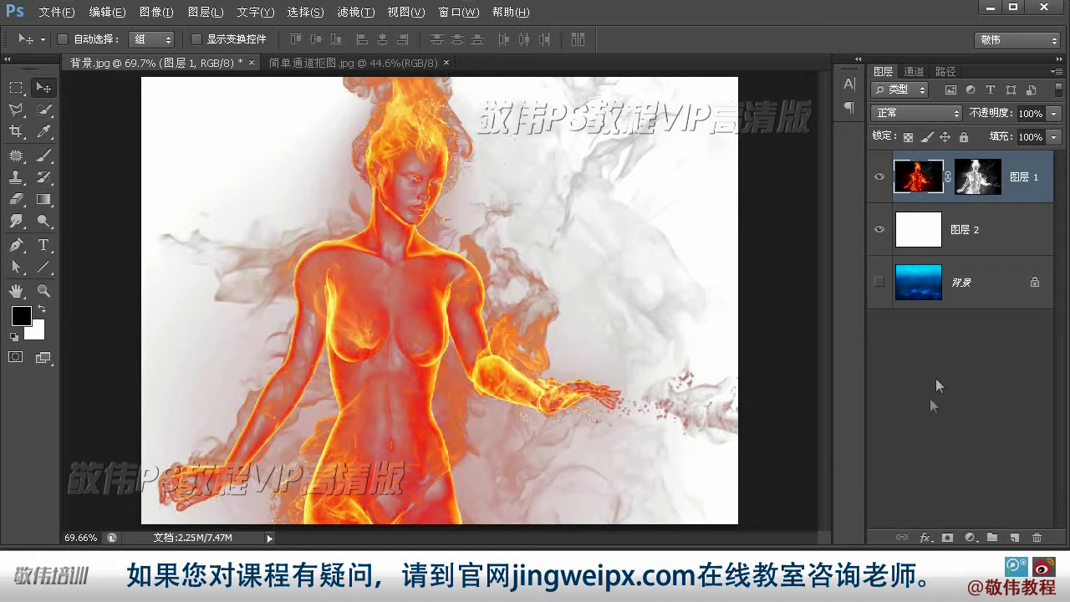
pyautogui.keyDown('shift'); pyautogui.click(977, 178); pyautogui.keyUp('shift')
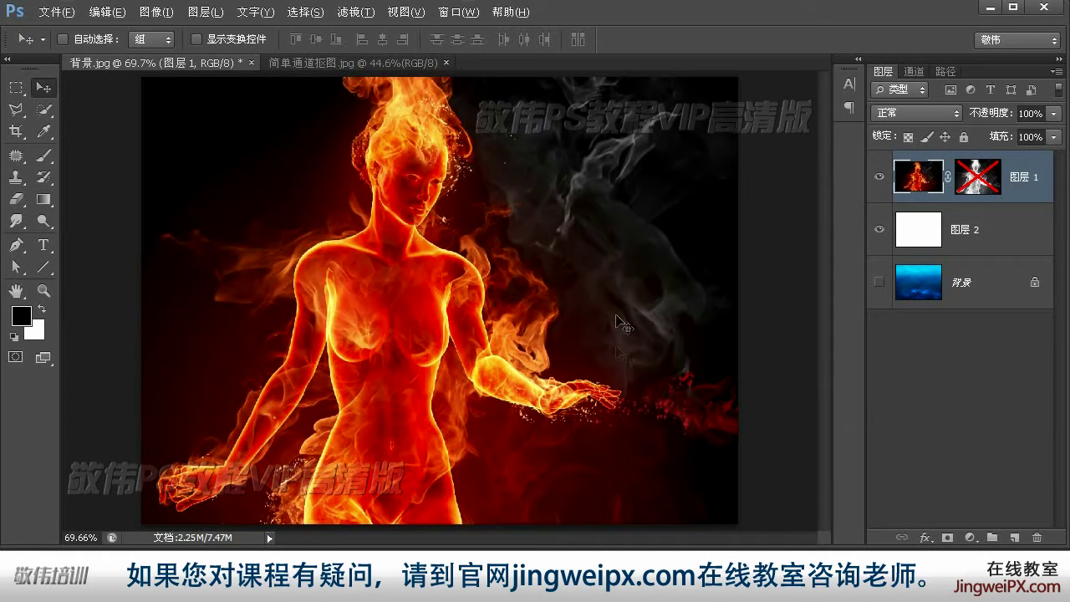
pyautogui.keyDown('shift'); pyautogui.click(989, 187); pyautogui.keyUp('shift')
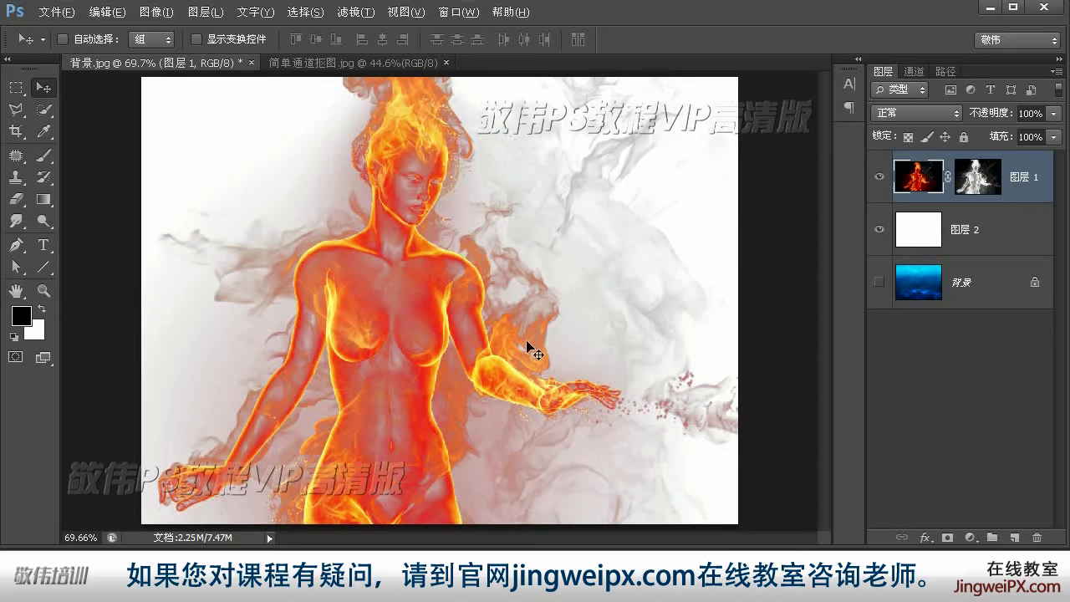
pyautogui.click(915, 71)
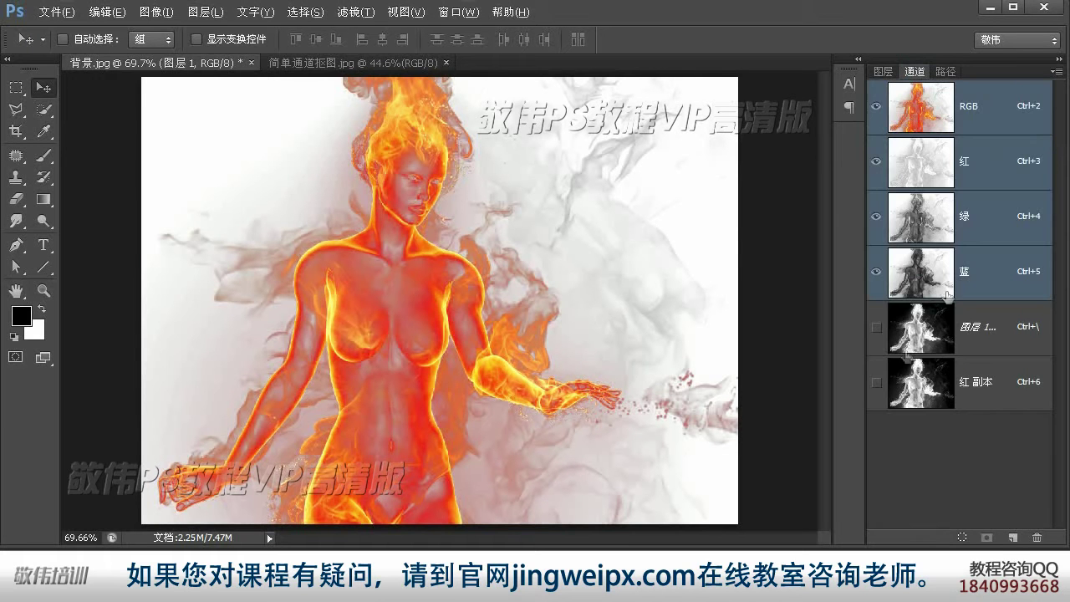
pyautogui.click(927, 333)
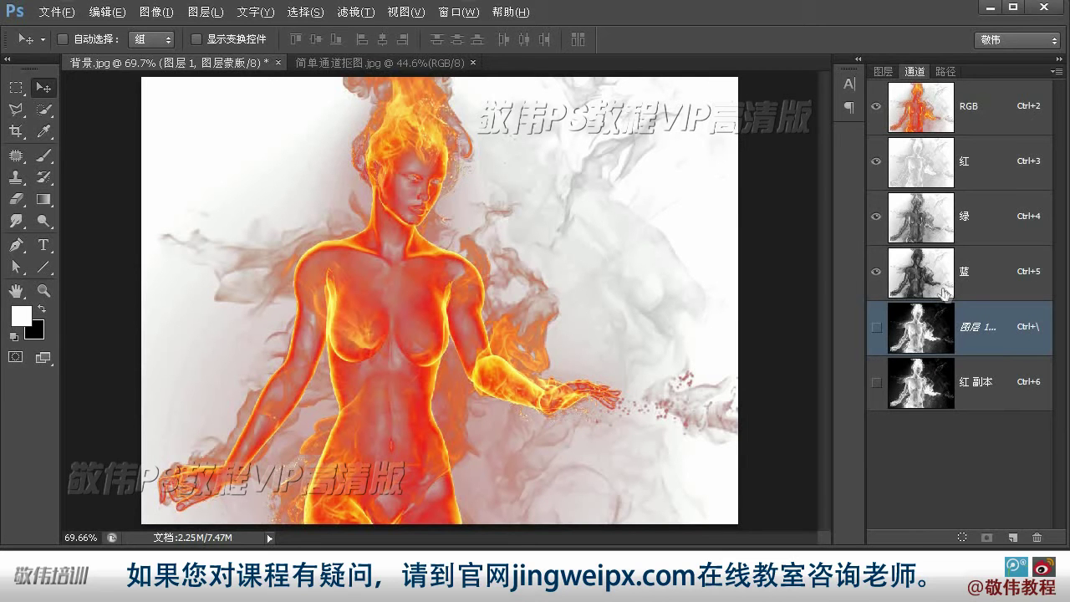
pyautogui.click(919, 106)
pyautogui.click(883, 71)
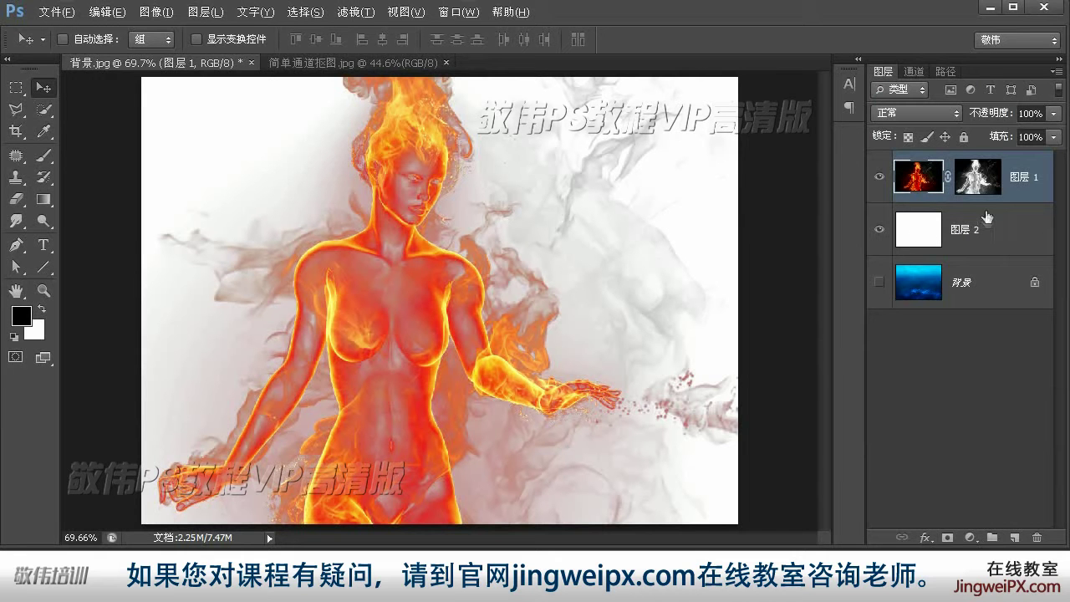
# - Target the layer mask of 图层 1 with default colours and display the mask alone on the canvas
pyautogui.click(978, 178)
pyautogui.press('d')
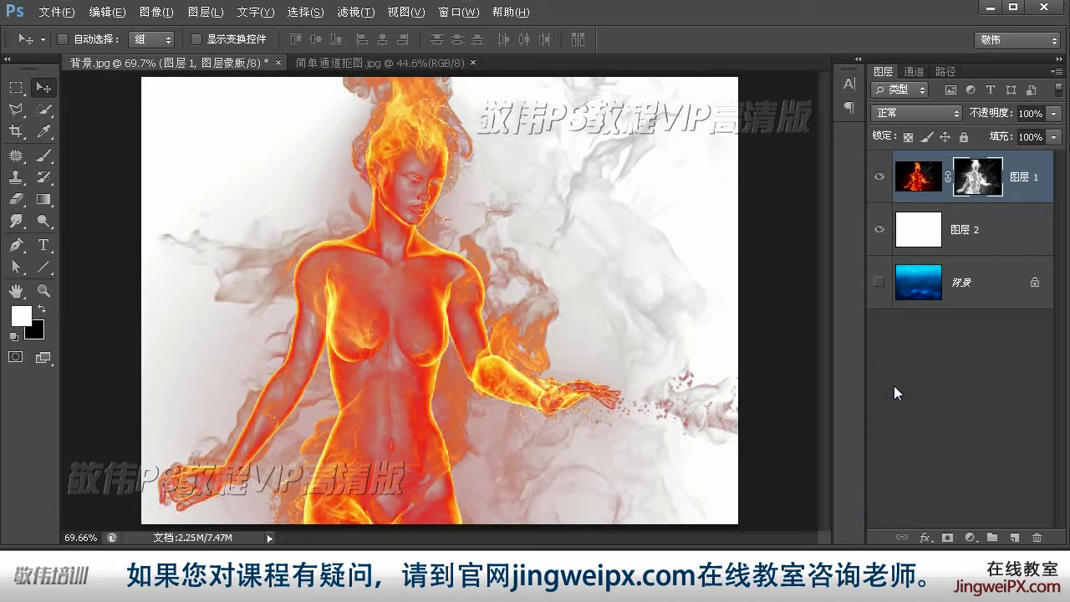
pyautogui.keyDown('alt'); pyautogui.click(983, 177); pyautogui.keyUp('alt')
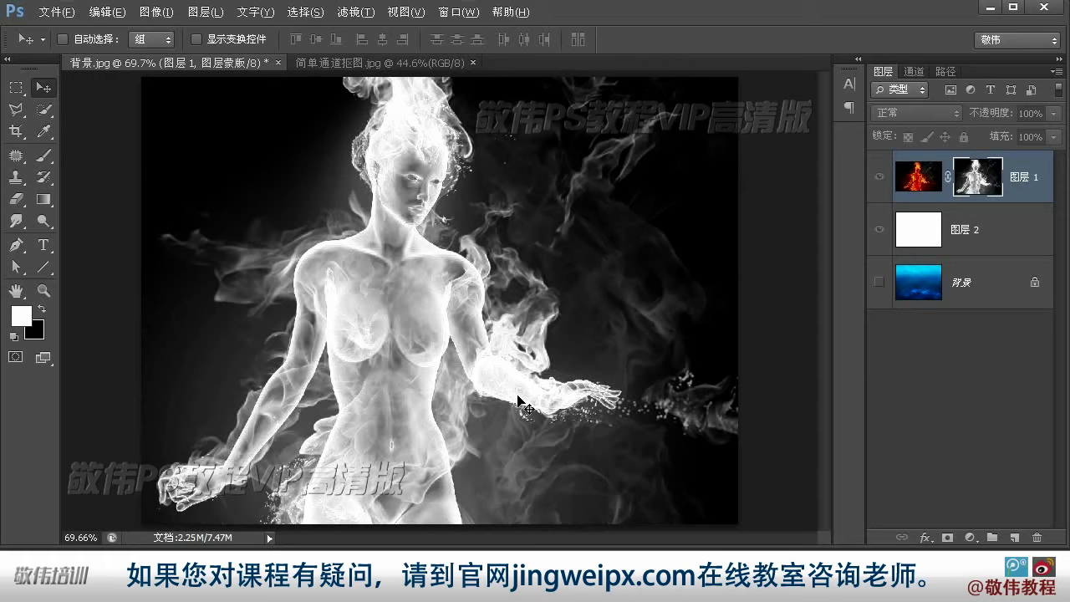
# - Increase the contrast of the 图层 1 mask with Levels, setting the input black point to 65 and white point to 231
pyautogui.hotkey('ctrl', 'l')
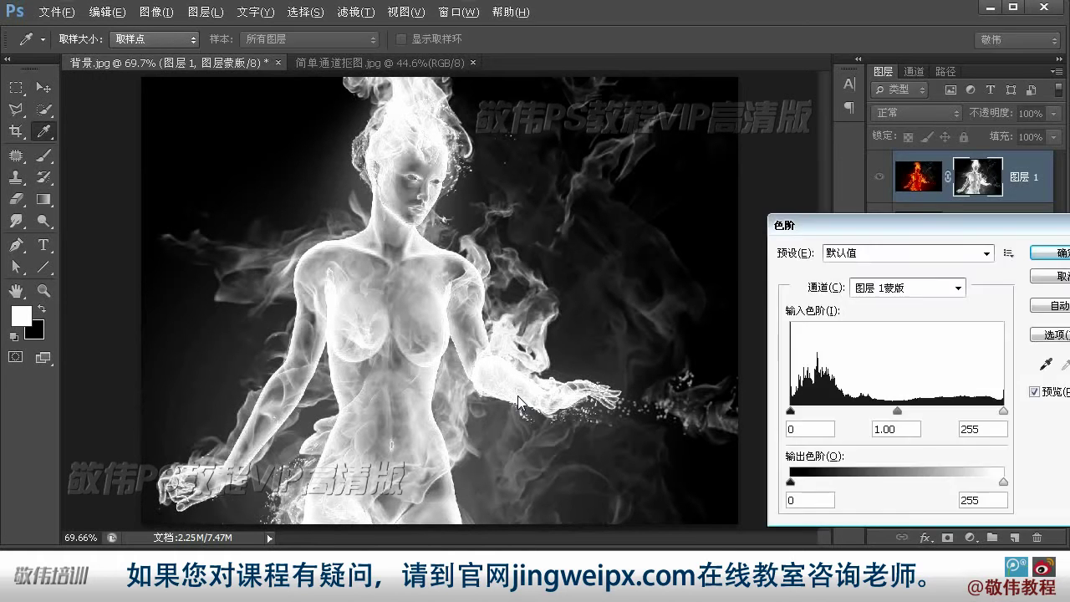
pyautogui.moveTo(930, 235); pyautogui.dragTo(816, 214)
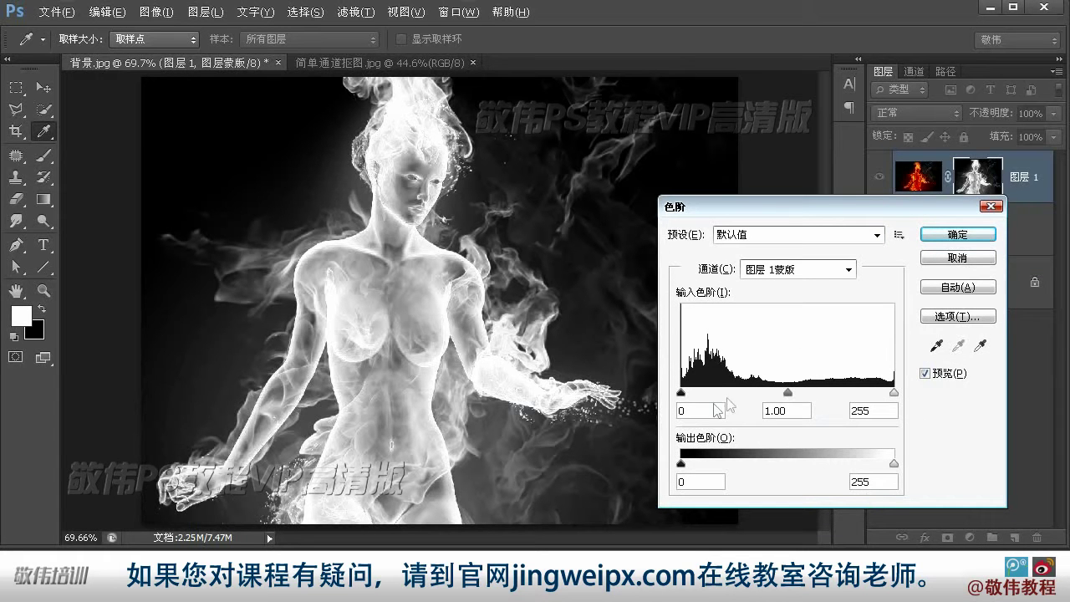
pyautogui.moveTo(682, 394); pyautogui.dragTo(735, 391)
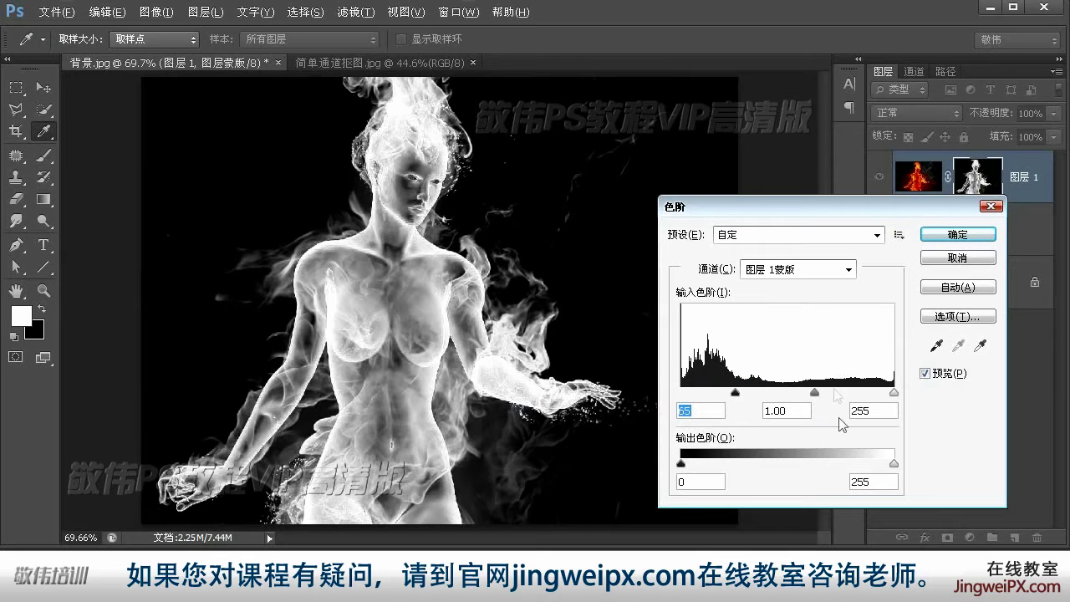
pyautogui.moveTo(895, 393); pyautogui.dragTo(874, 393)
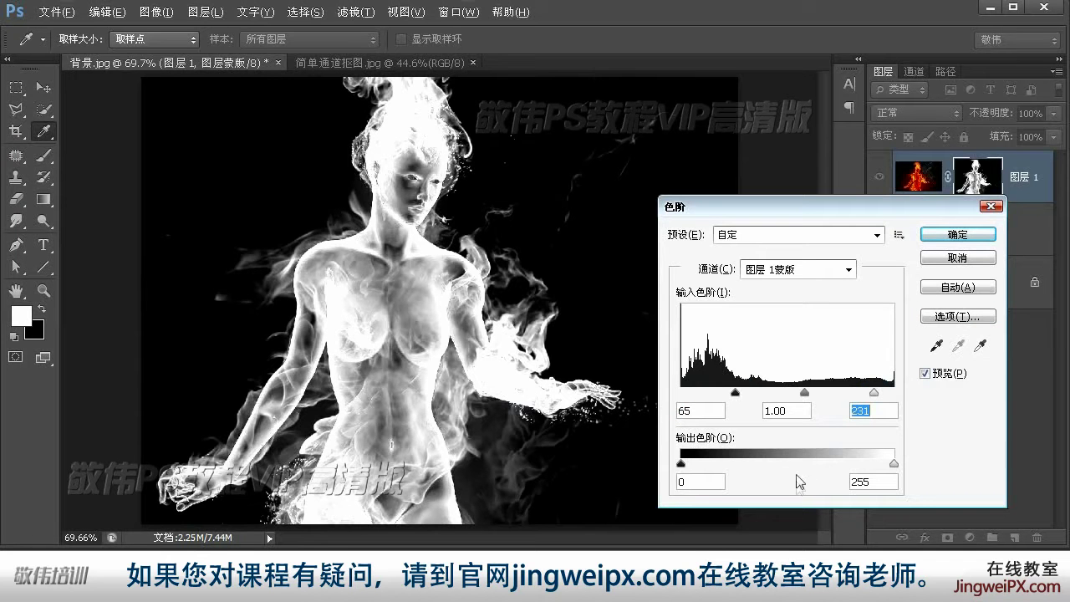
pyautogui.click(936, 235)
pyautogui.press('v')
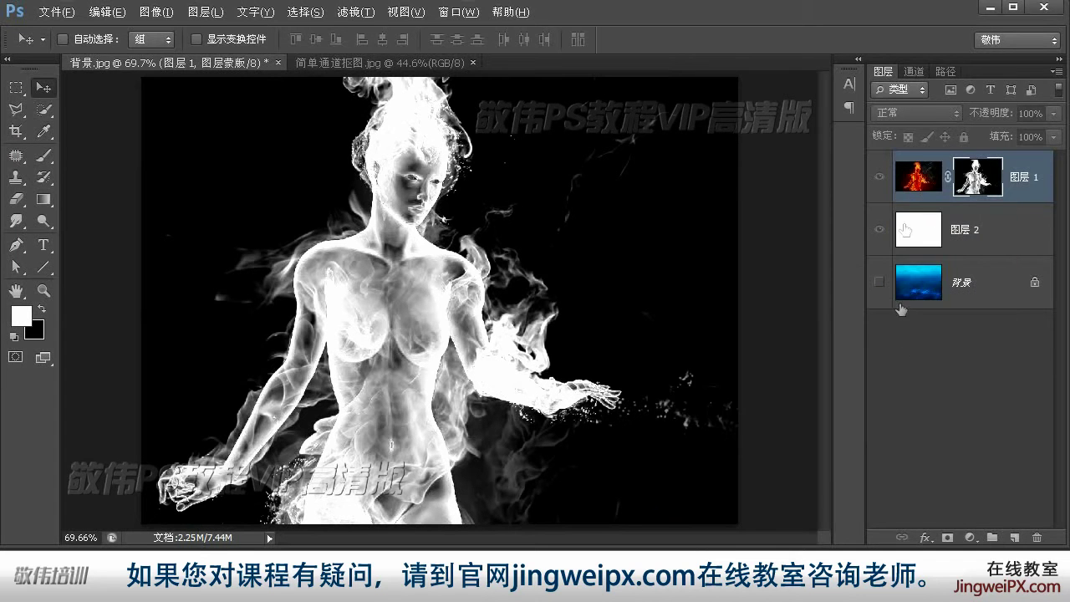
# - Return to the image view of 图层 1, show the 背景 layer and hide the white 图层 2
pyautogui.click(910, 177)
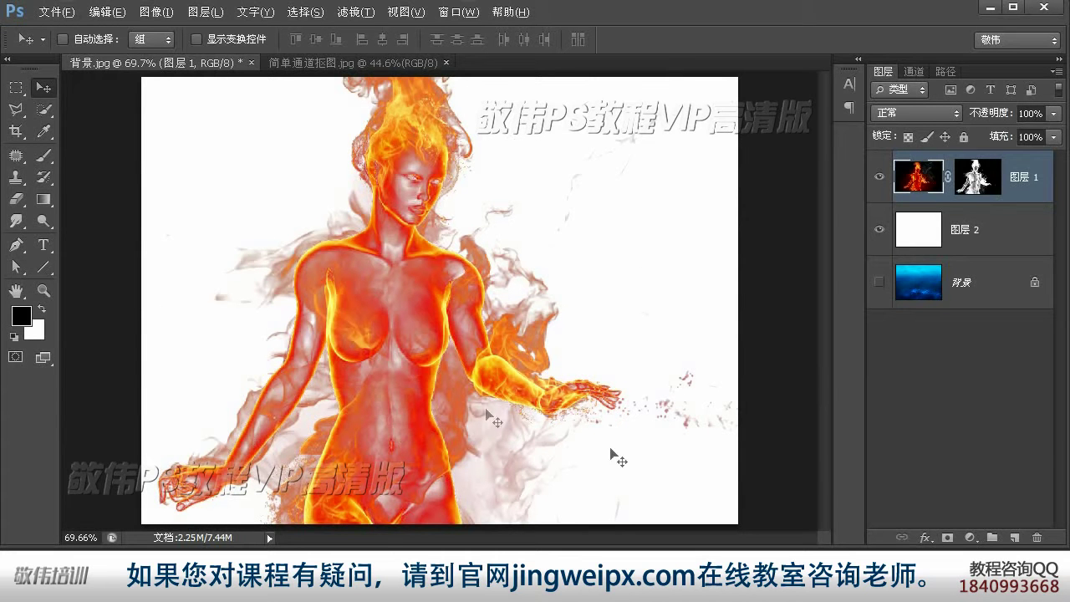
pyautogui.click(42, 291)
pyautogui.doubleClick(42, 291)
pyautogui.doubleClick(16, 291)
pyautogui.hotkey('ctrl', 'z')
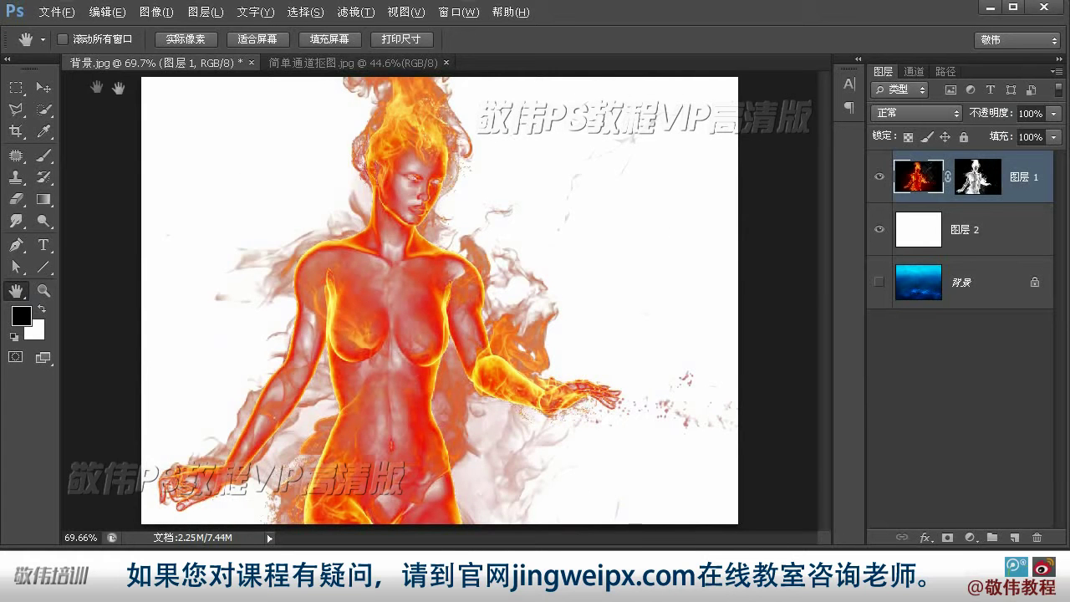
pyautogui.click(43, 87)
pyautogui.click(879, 282)
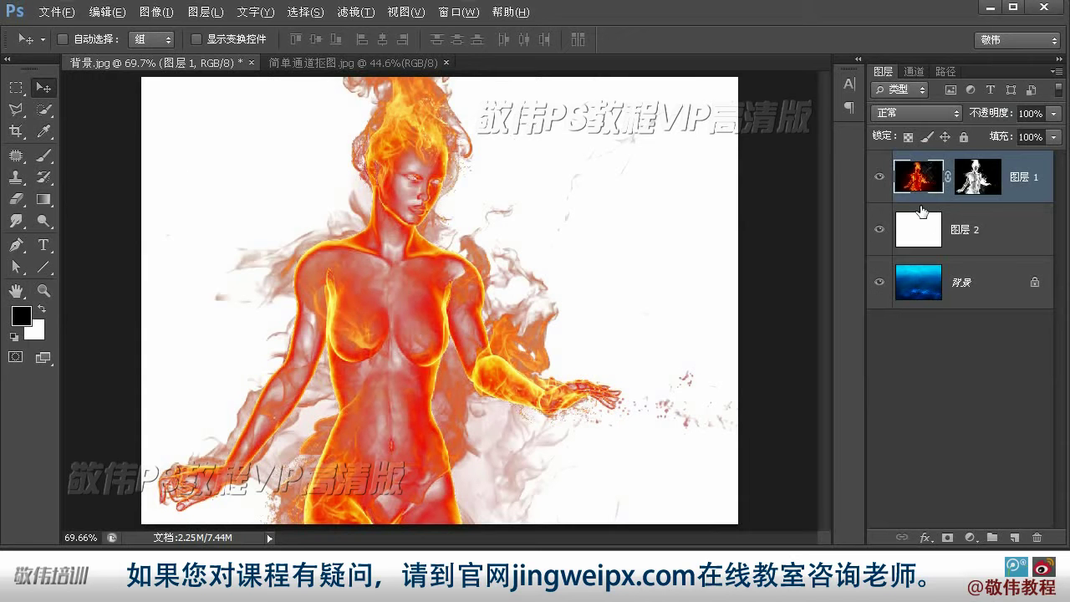
pyautogui.click(880, 229)
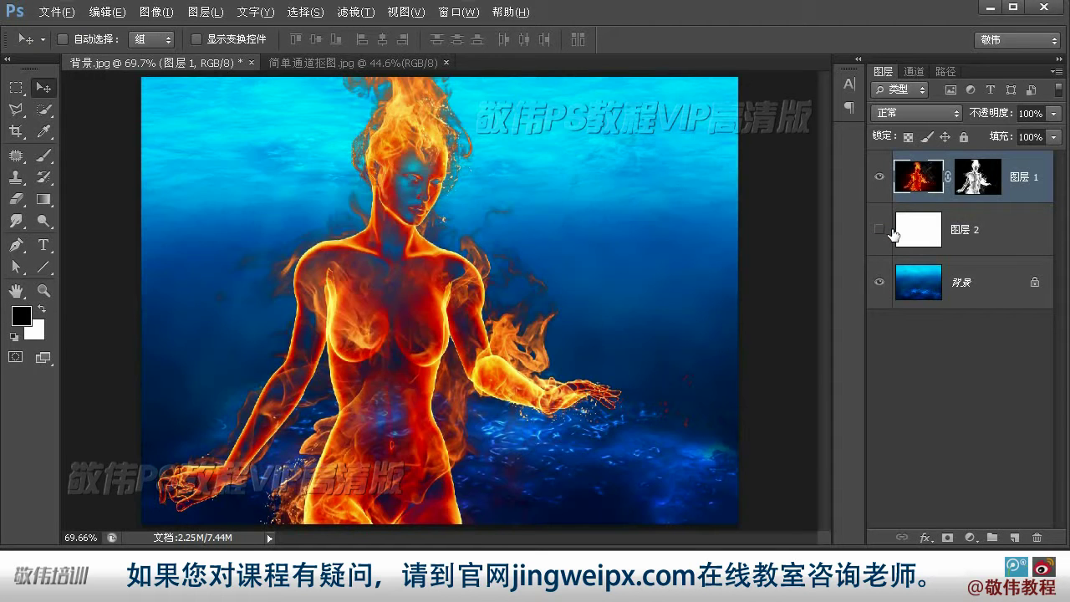
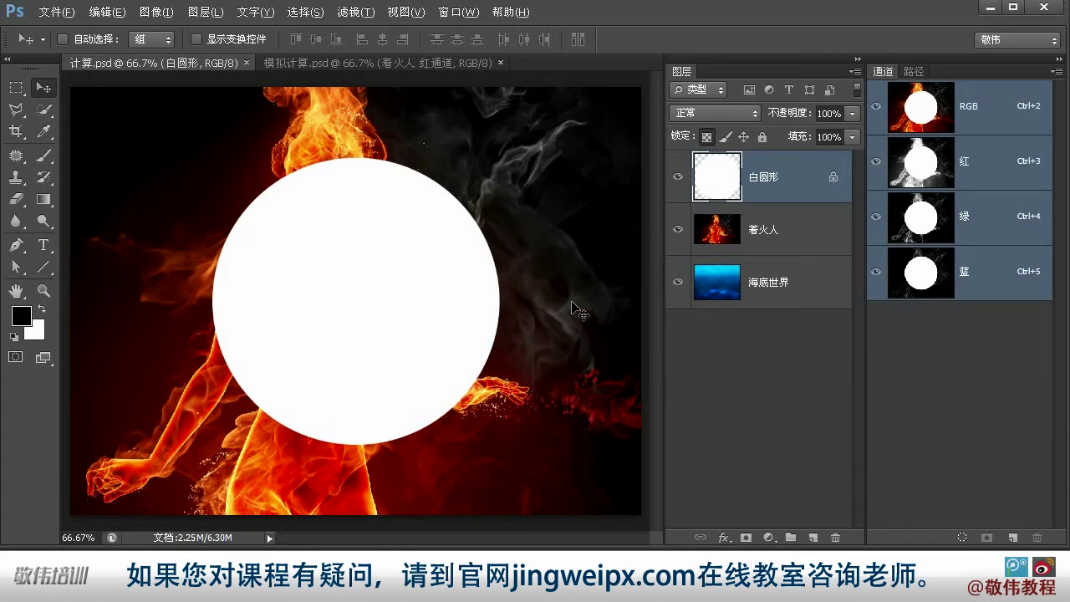
# - Examine the layers of 计算.psd and compare the image with the 白圆形 layer shown and hidden
pyautogui.click(716, 224)
pyautogui.click(723, 274)
pyautogui.click(722, 244)
pyautogui.click(708, 182)
pyautogui.click(679, 176)
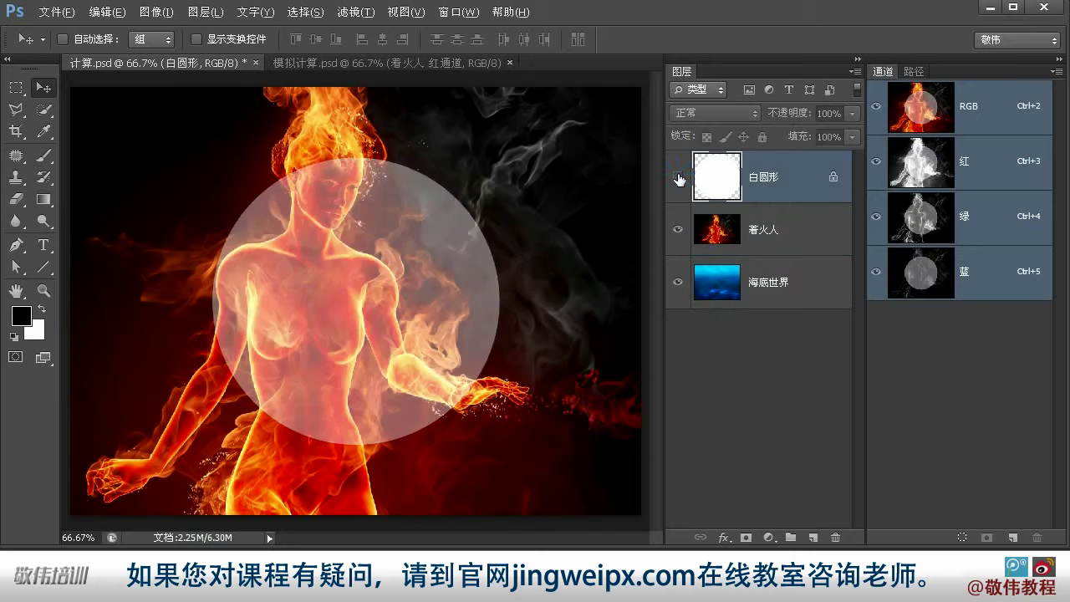
pyautogui.click(678, 177)
pyautogui.click(678, 177)
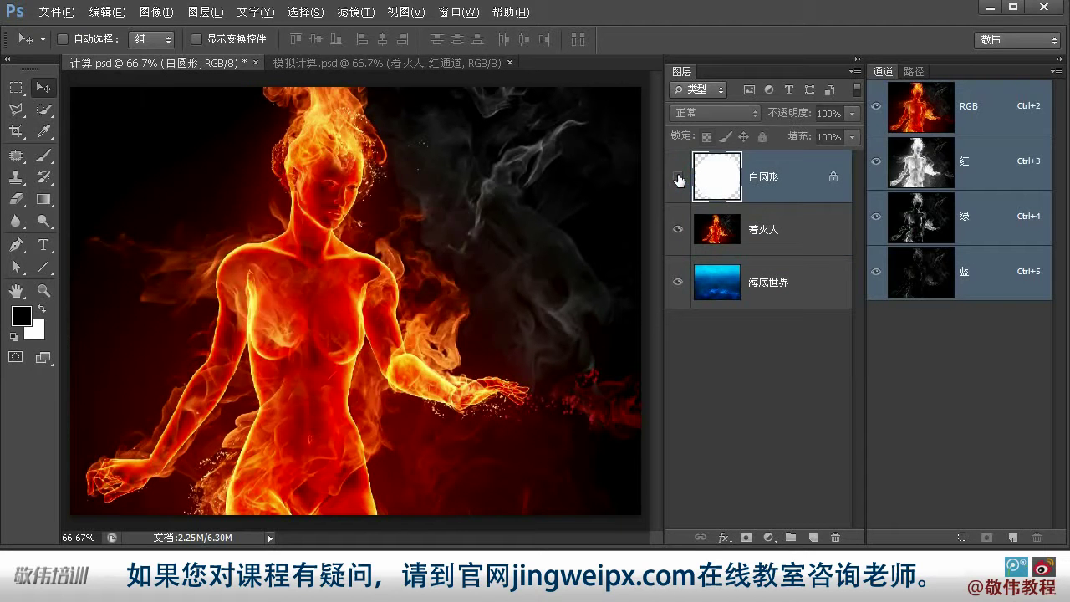
pyautogui.click(679, 177)
pyautogui.click(678, 177)
# - Hide 着火人 to inspect 海底世界 on its own, and make 着火人 and 白圆形 visible again
pyautogui.click(720, 231)
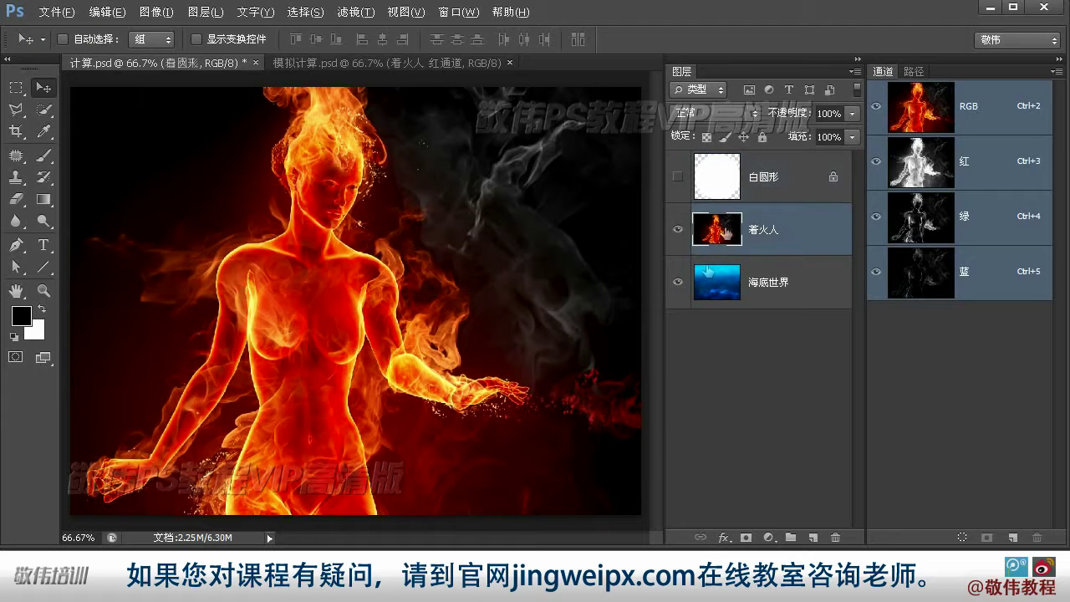
pyautogui.click(678, 229)
pyautogui.click(717, 282)
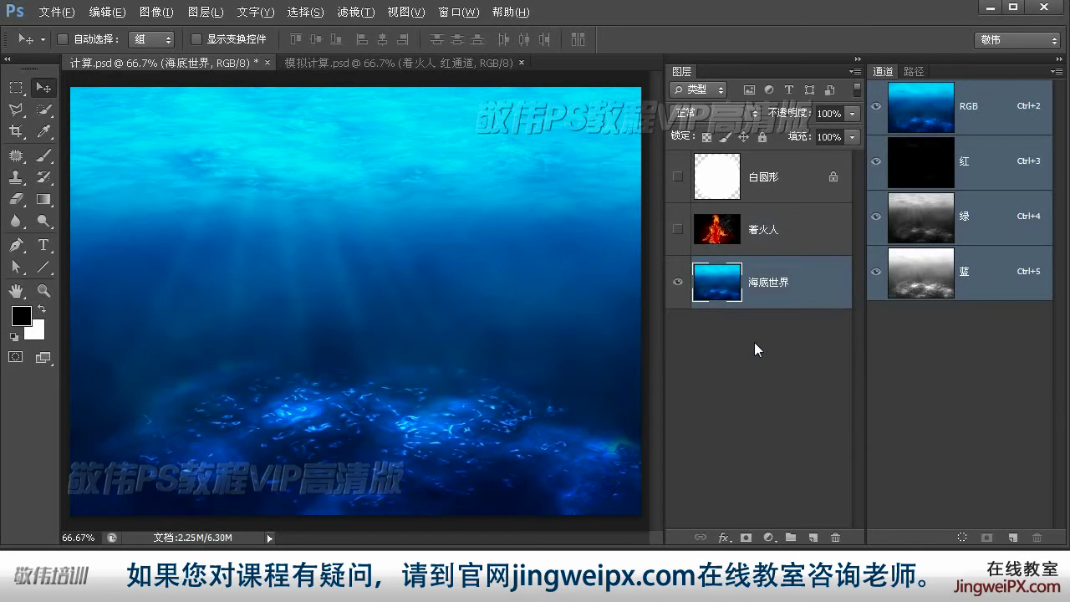
pyautogui.click(678, 229)
pyautogui.click(679, 177)
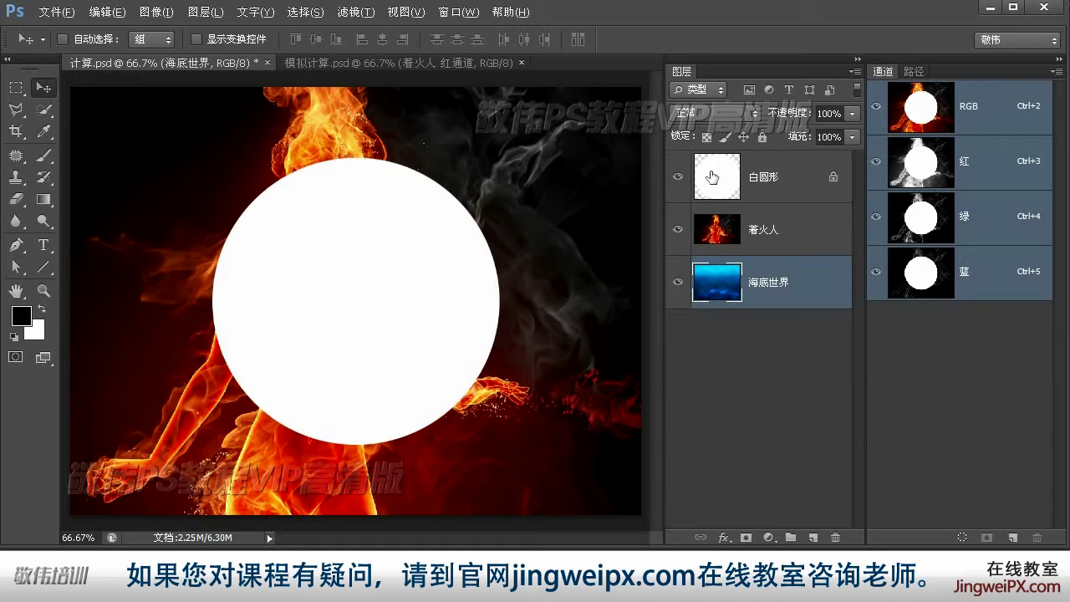
# - Hide the 白圆形 layer and select the 海底世界 layer
pyautogui.click(765, 177)
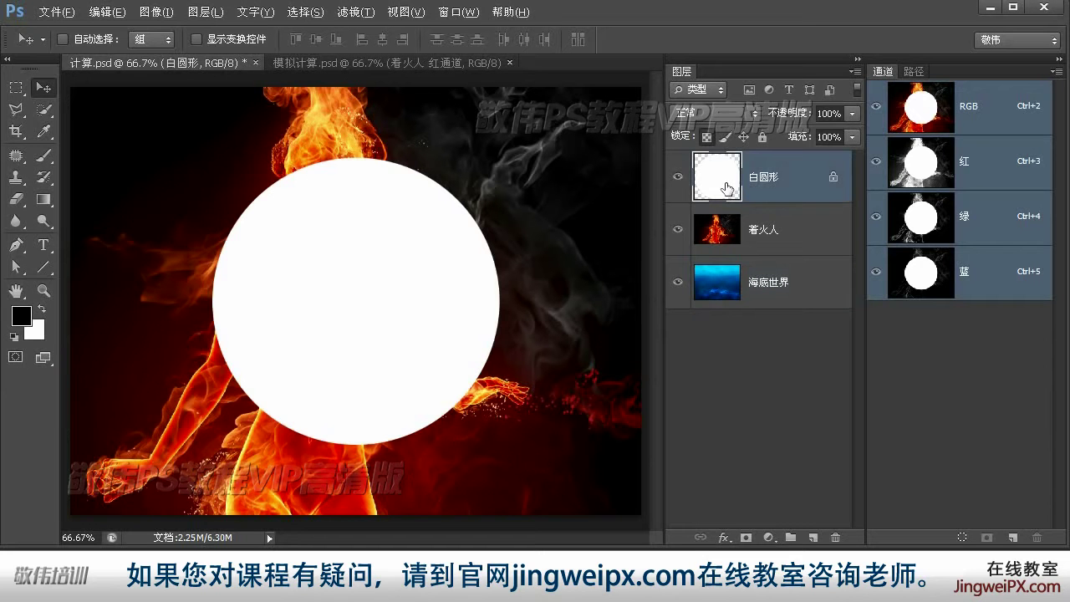
pyautogui.click(677, 179)
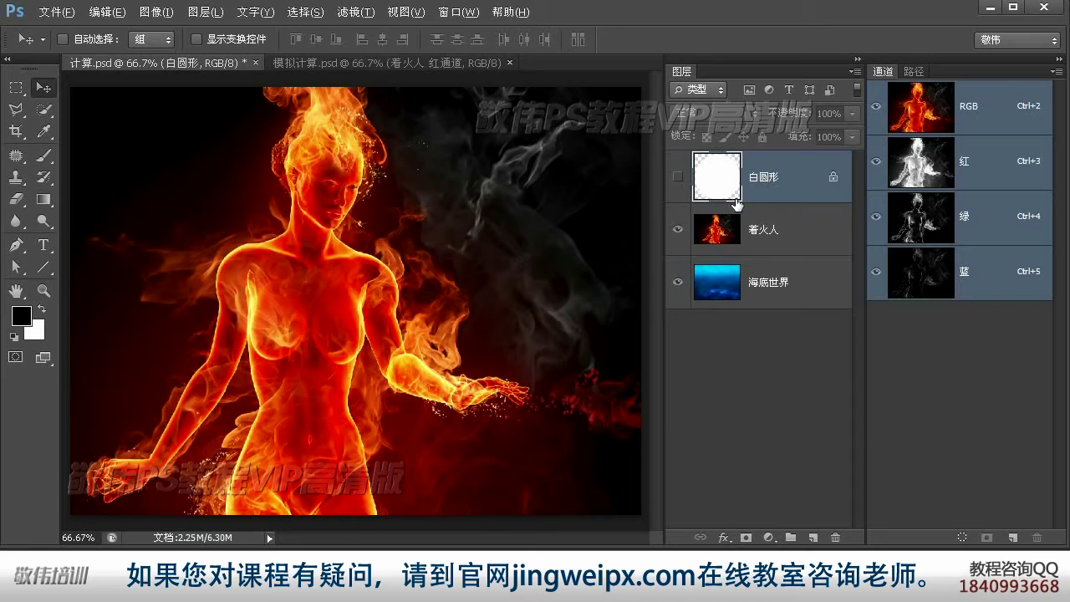
pyautogui.click(728, 293)
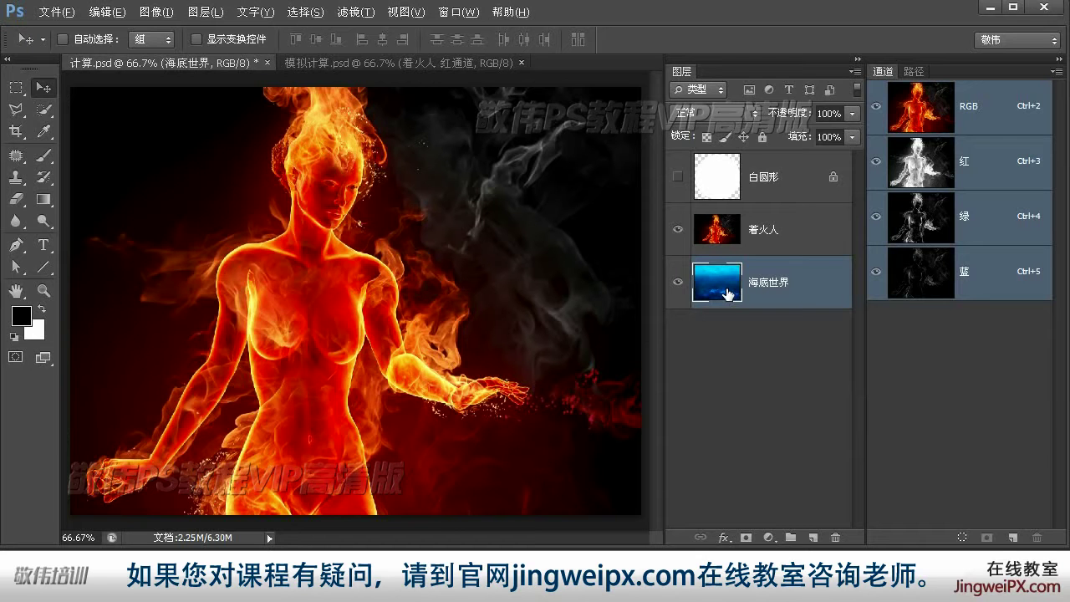
# - Start the Calculations command and set source 1 to 计算.psd, layer 着火人, channel 红
pyautogui.click(153, 13)
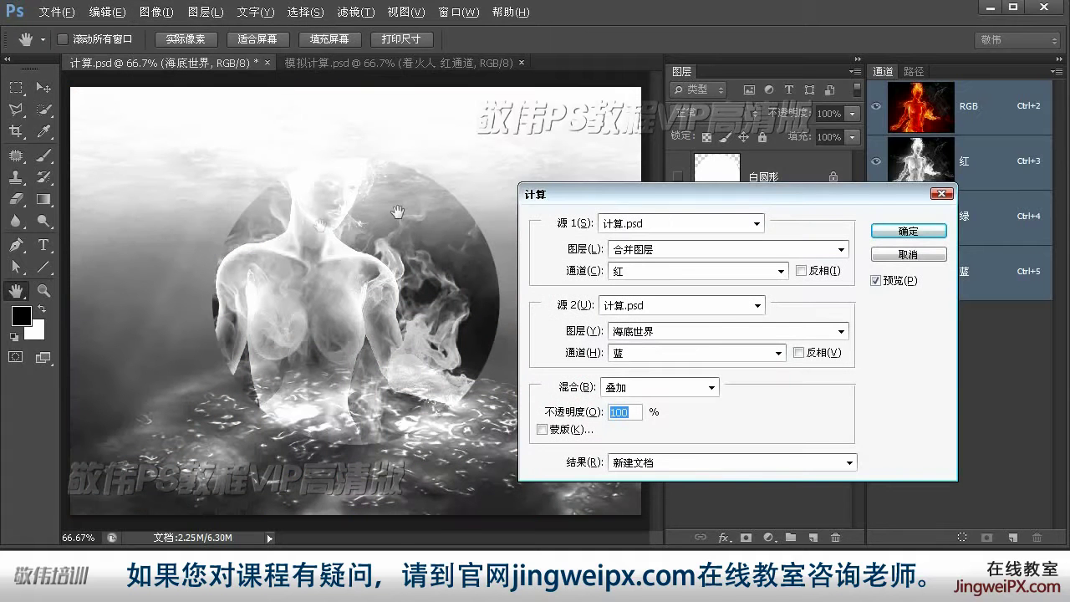
pyautogui.moveTo(775, 190); pyautogui.dragTo(766, 146)
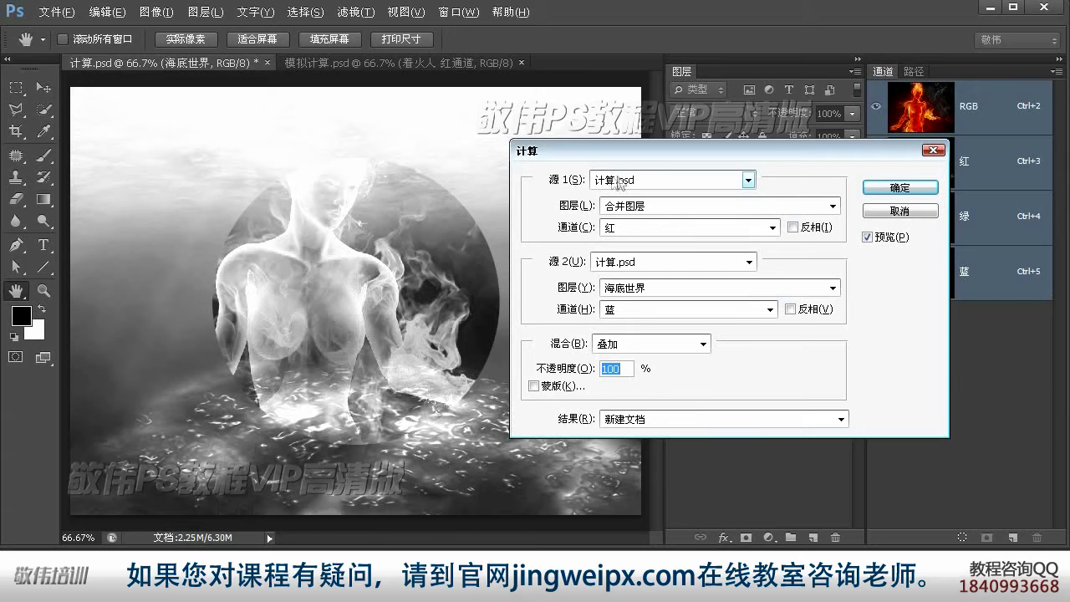
pyautogui.click(641, 180)
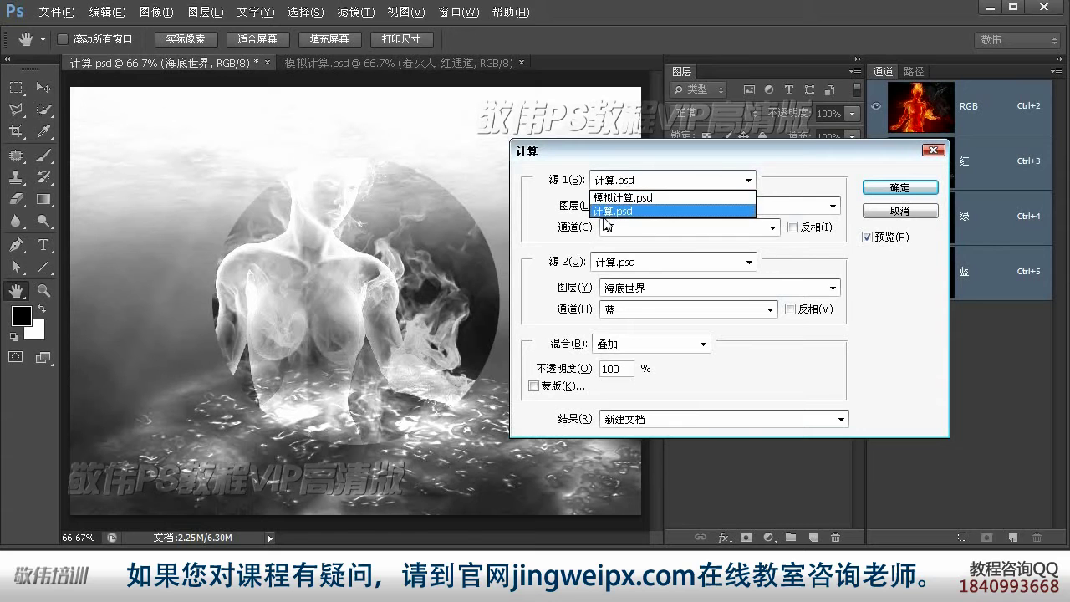
pyautogui.click(610, 212)
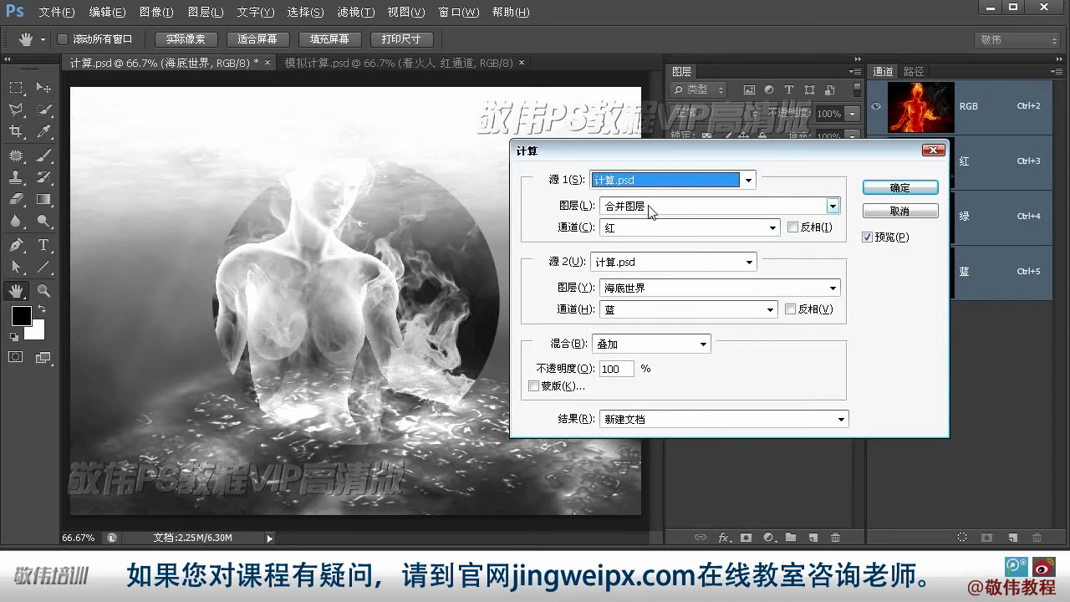
pyautogui.click(644, 206)
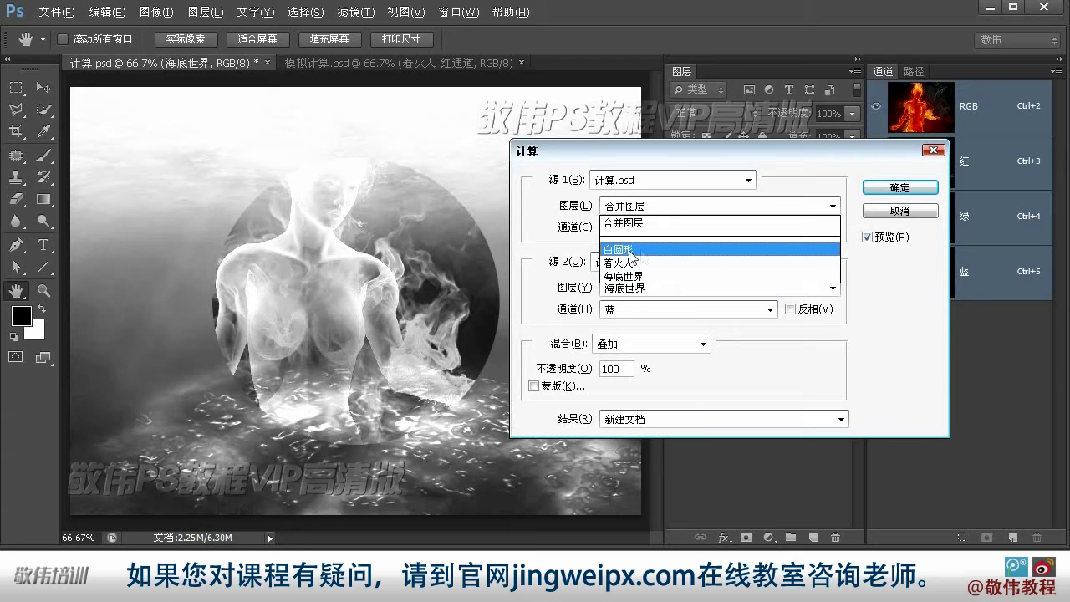
pyautogui.click(623, 264)
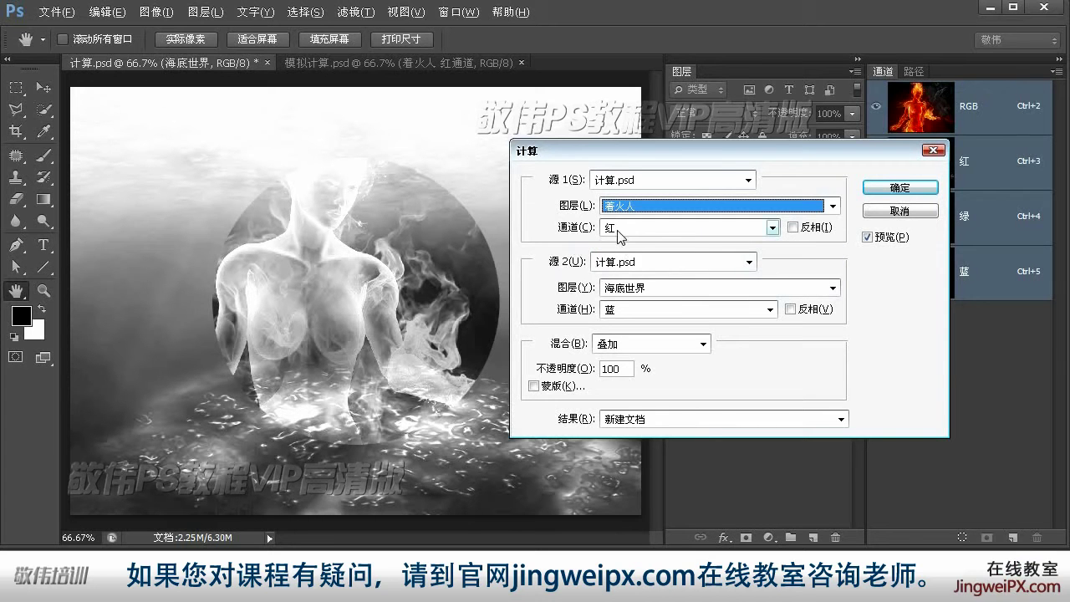
pyautogui.click(618, 233)
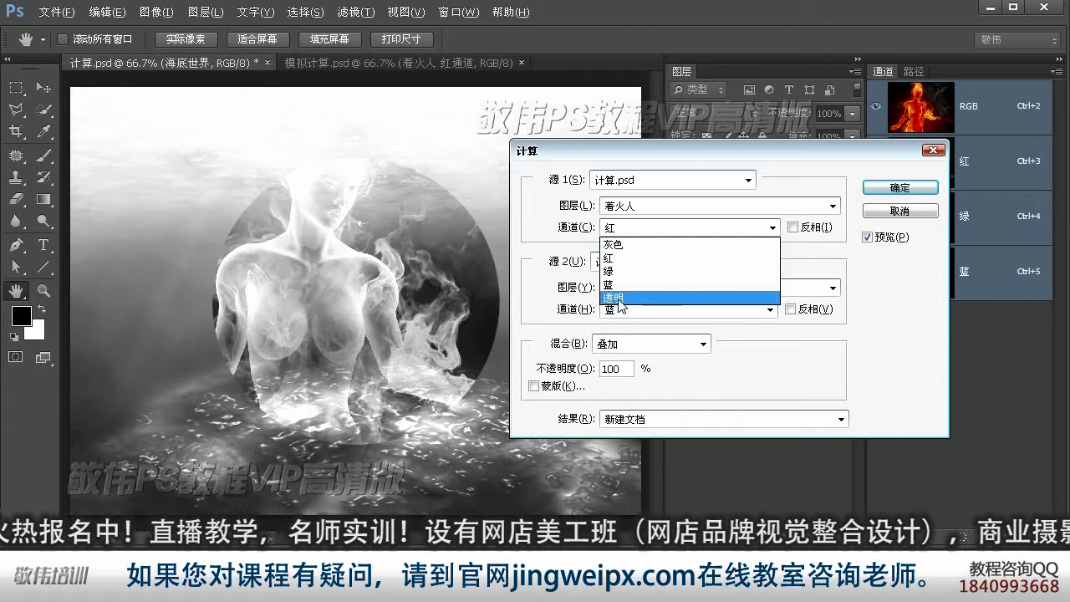
pyautogui.click(681, 151)
# - Set source 2 of the calculation to the 海底世界 layer of 计算.psd
pyautogui.click(637, 261)
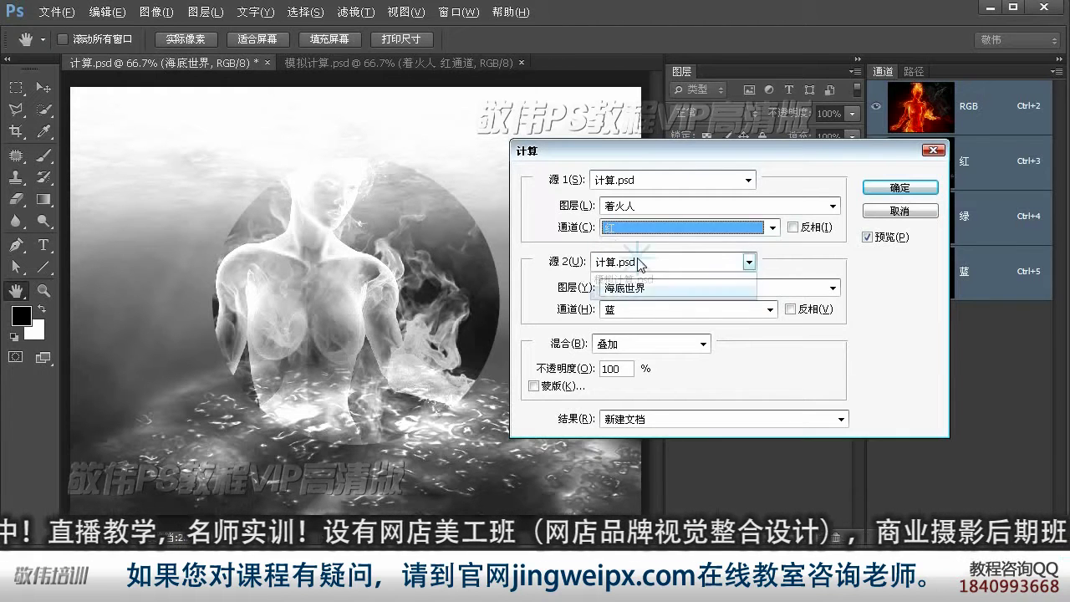
pyautogui.click(640, 264)
pyautogui.click(640, 287)
pyautogui.click(641, 293)
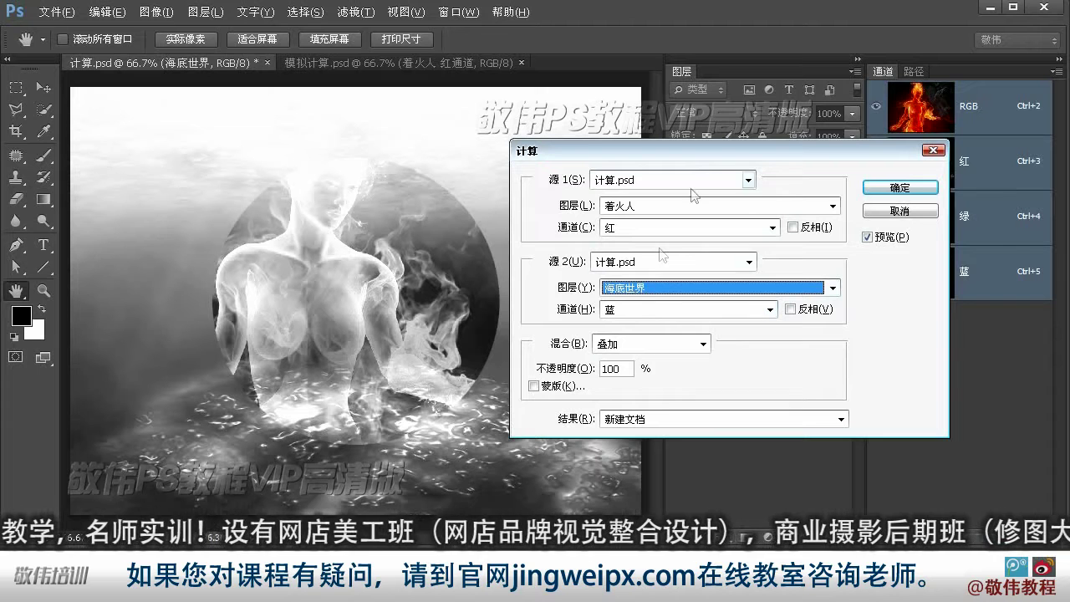
pyautogui.click(840, 356)
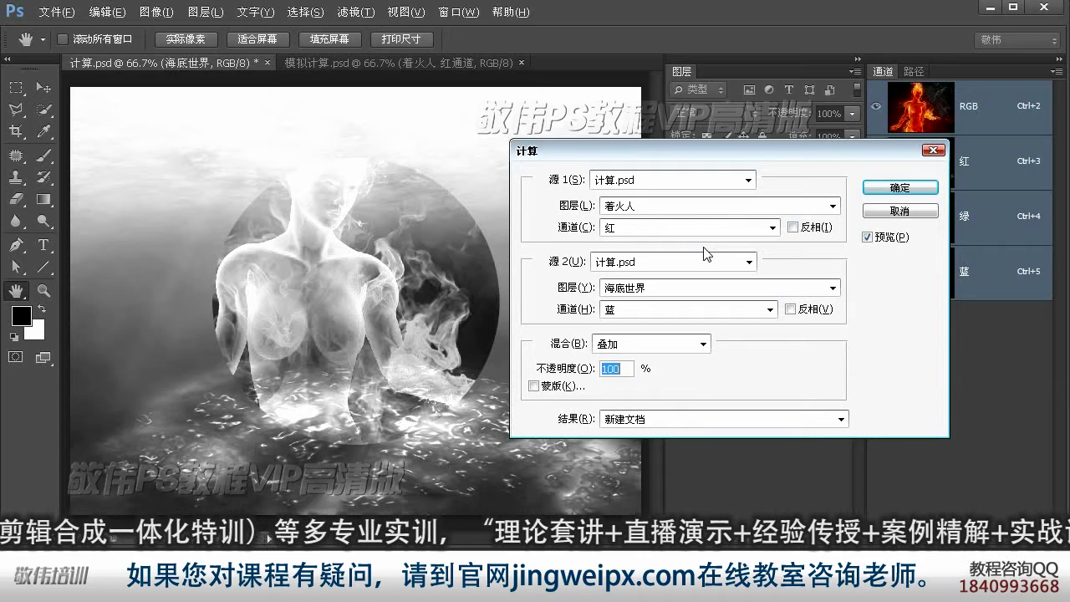
# - Review the blending modes offered for the calculation, keeping 叠加 at 100% opacity
pyautogui.click(704, 344)
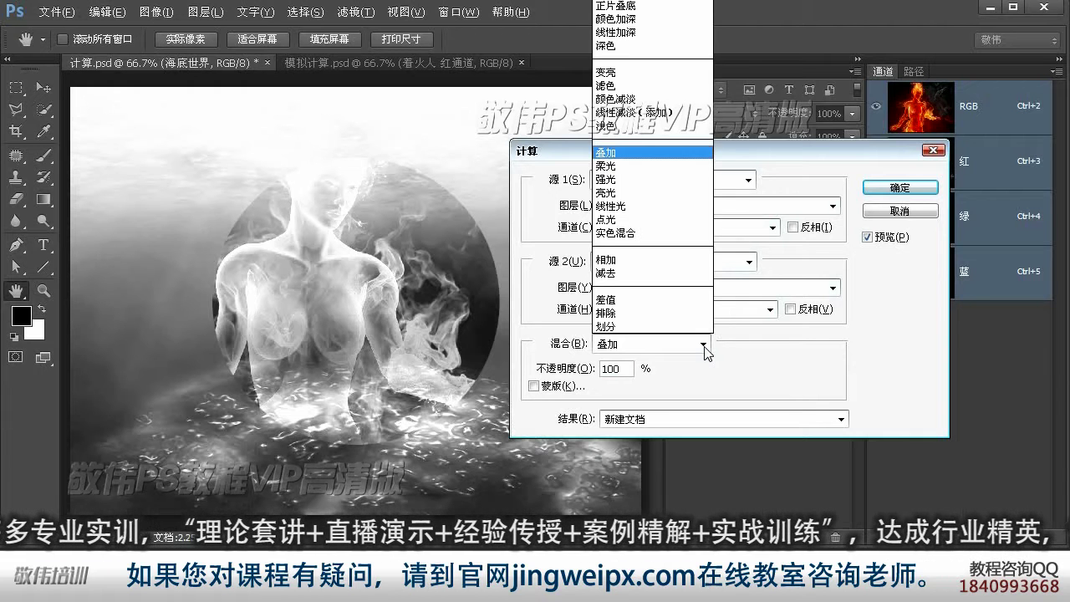
pyautogui.click(705, 346)
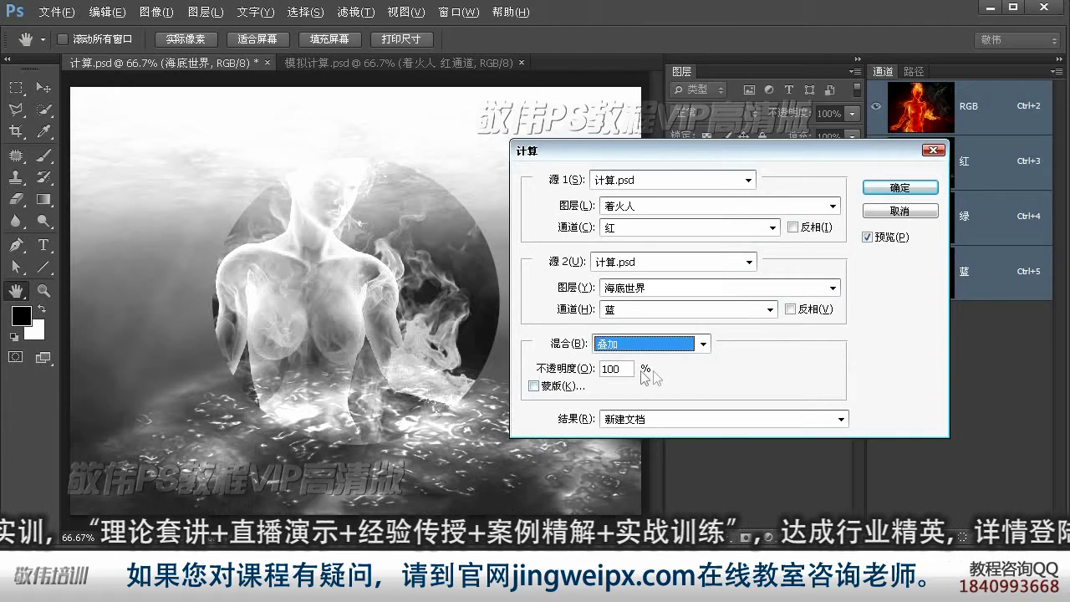
pyautogui.click(703, 344)
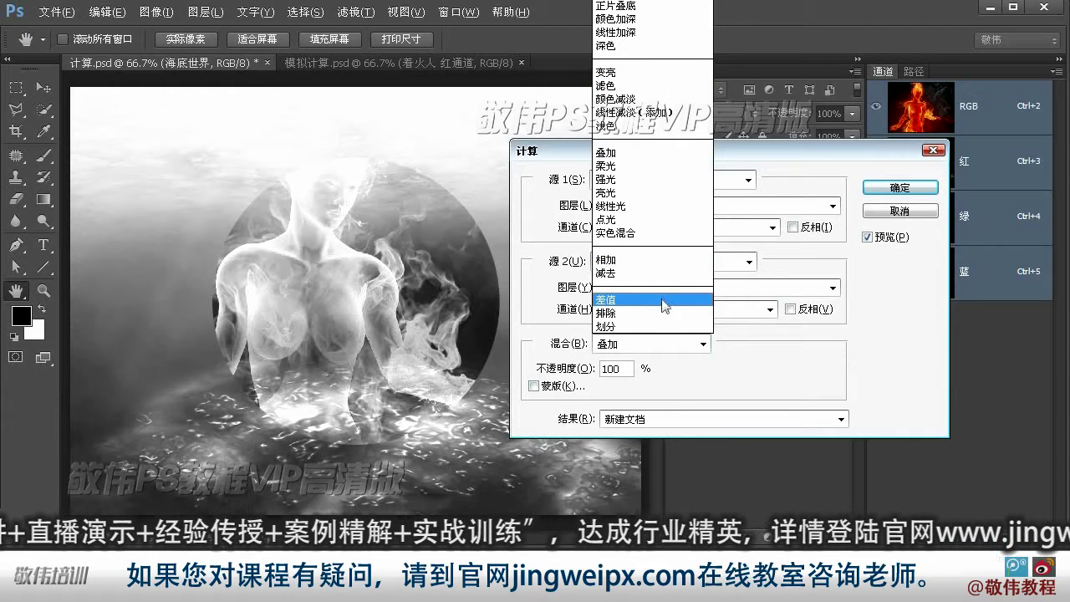
pyautogui.click(745, 153)
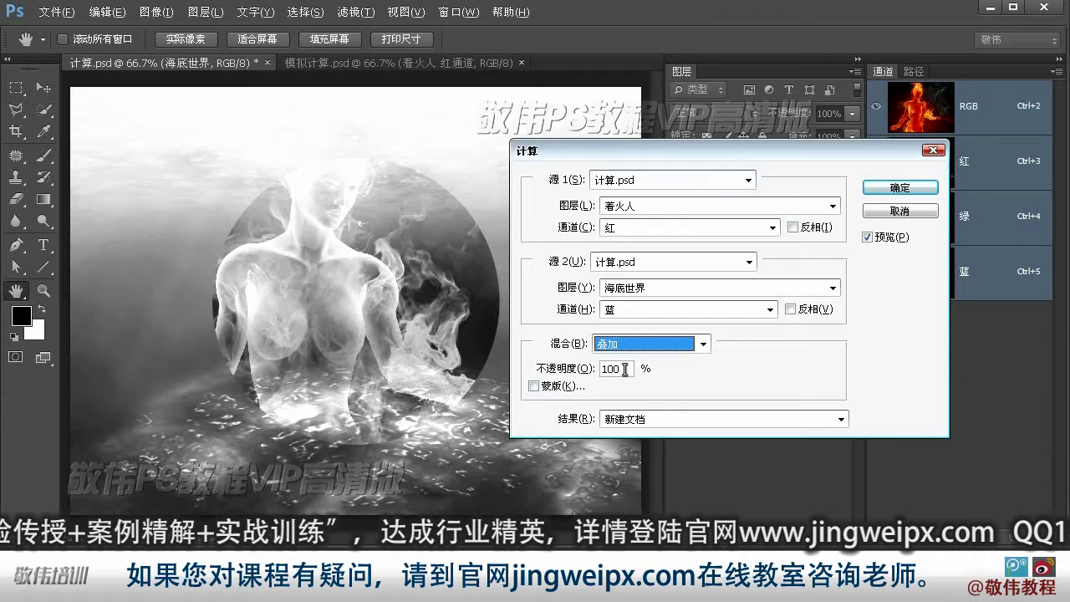
pyautogui.click(724, 365)
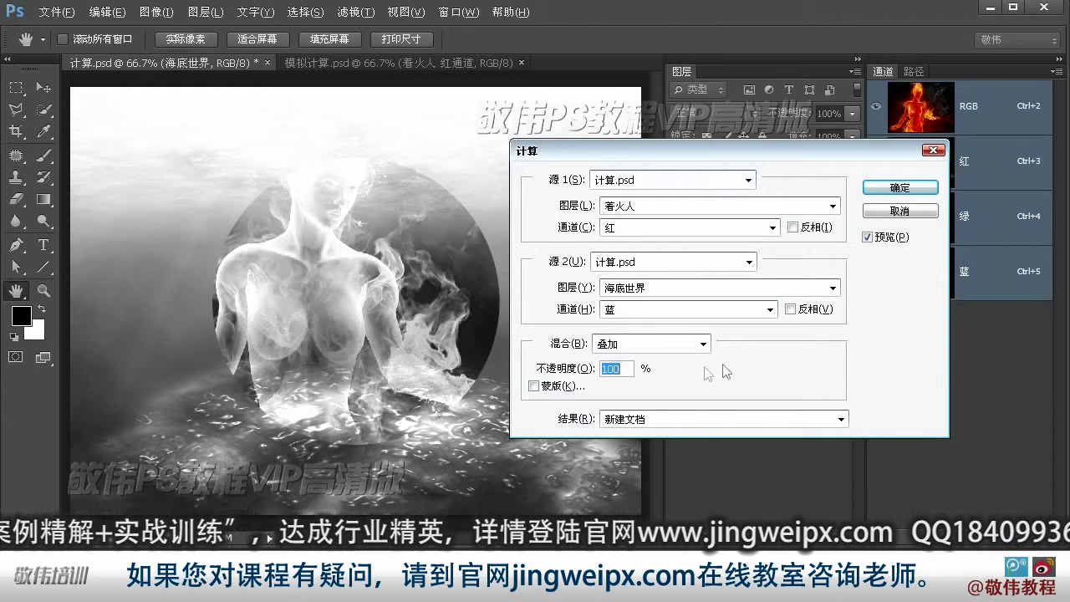
# - Enable the mask for the calculation and use the 白圆形 layer of 计算.psd as its source
pyautogui.click(533, 385)
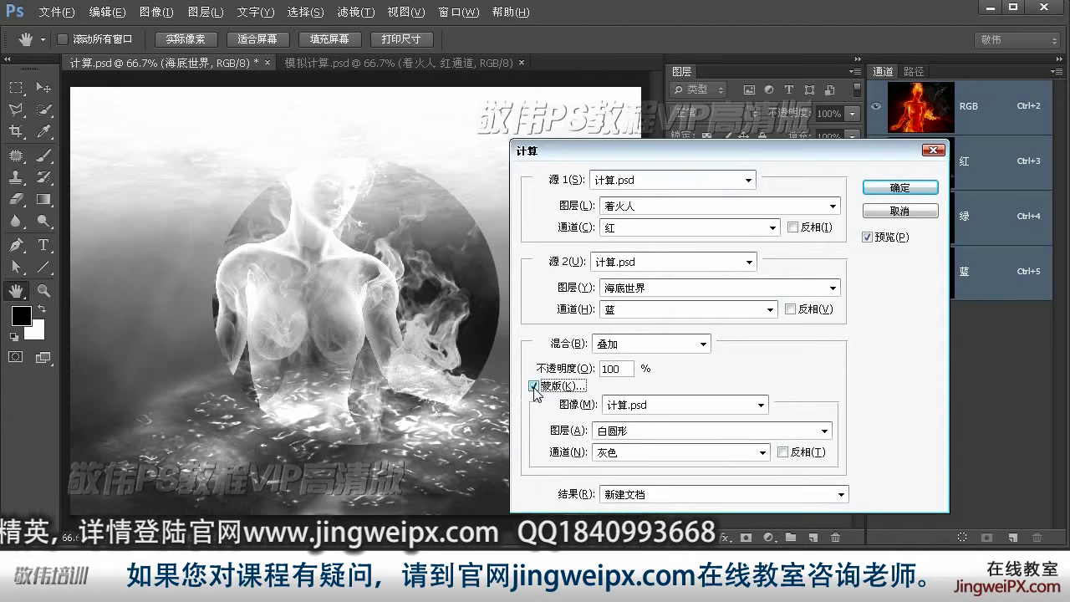
pyautogui.click(623, 433)
pyautogui.click(624, 435)
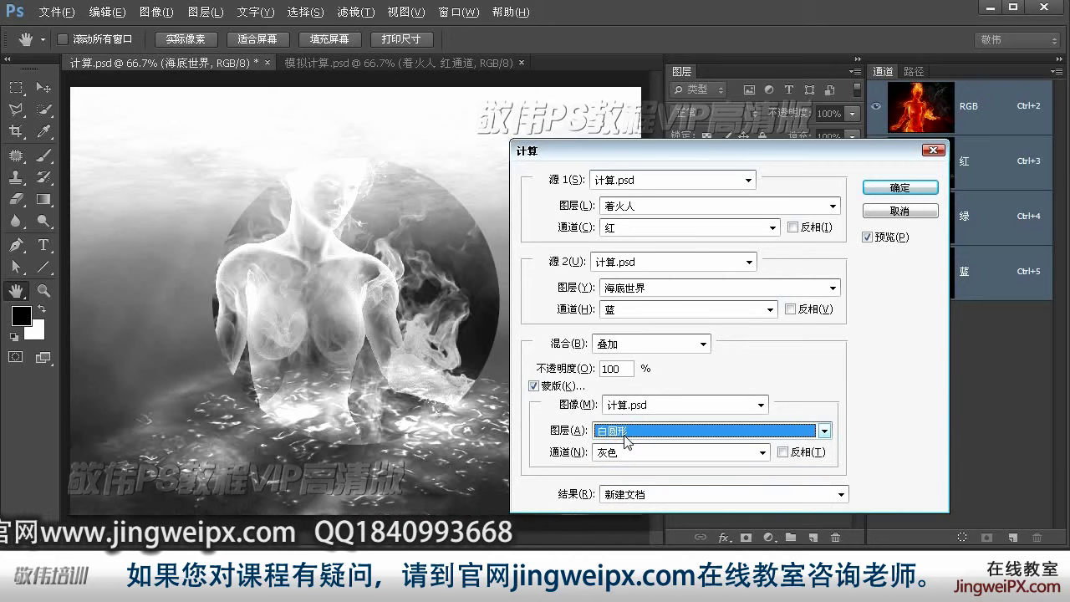
# - Keep the 白圆形 layer with its 灰色 channel as the calculation's mask and set the result to 新建通道
pyautogui.click(623, 434)
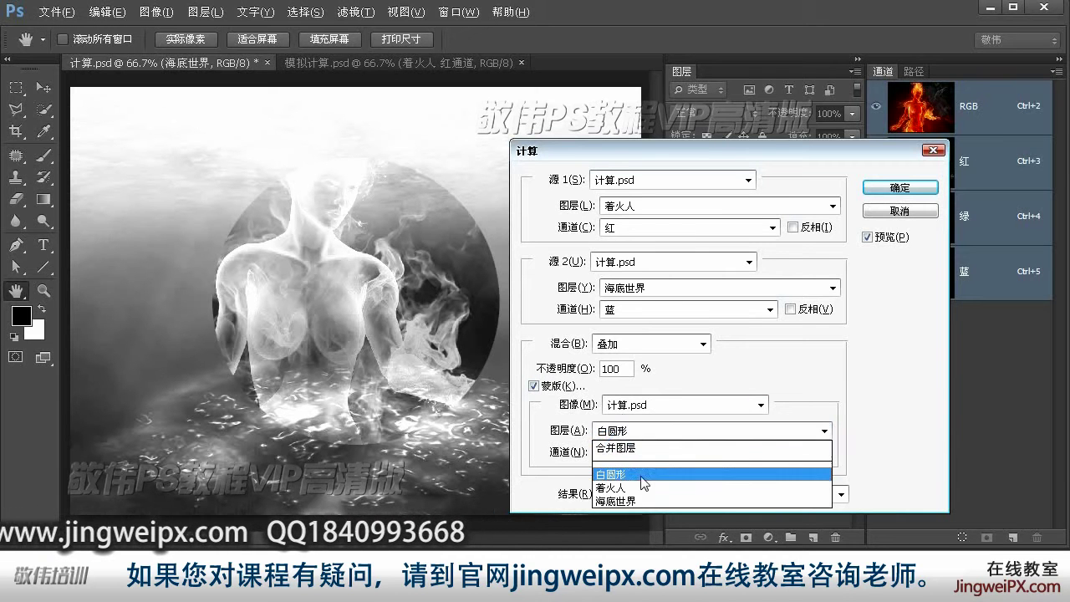
pyautogui.click(631, 435)
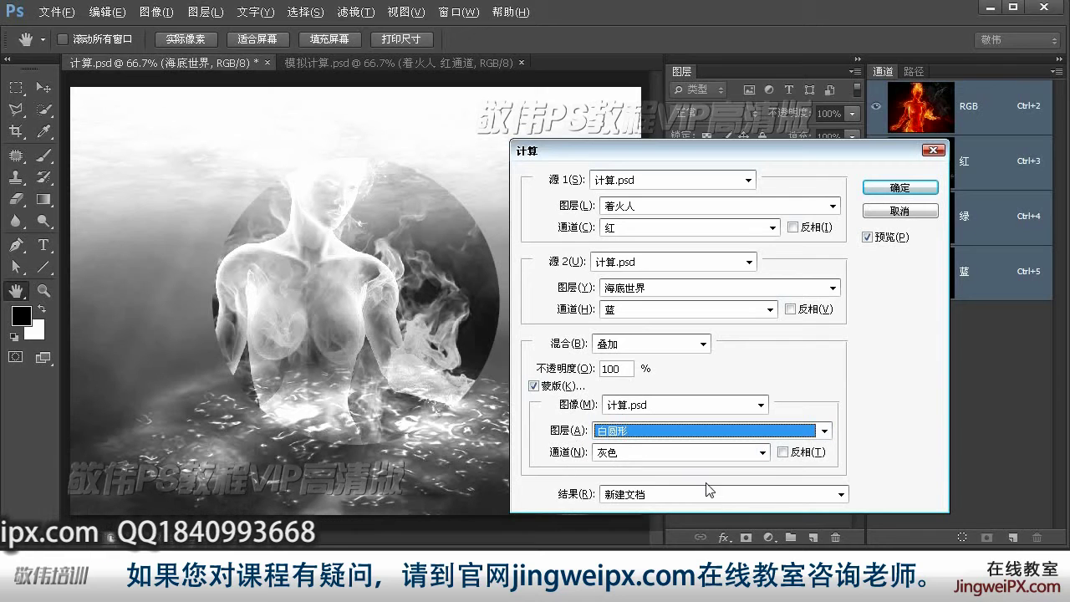
pyautogui.click(623, 452)
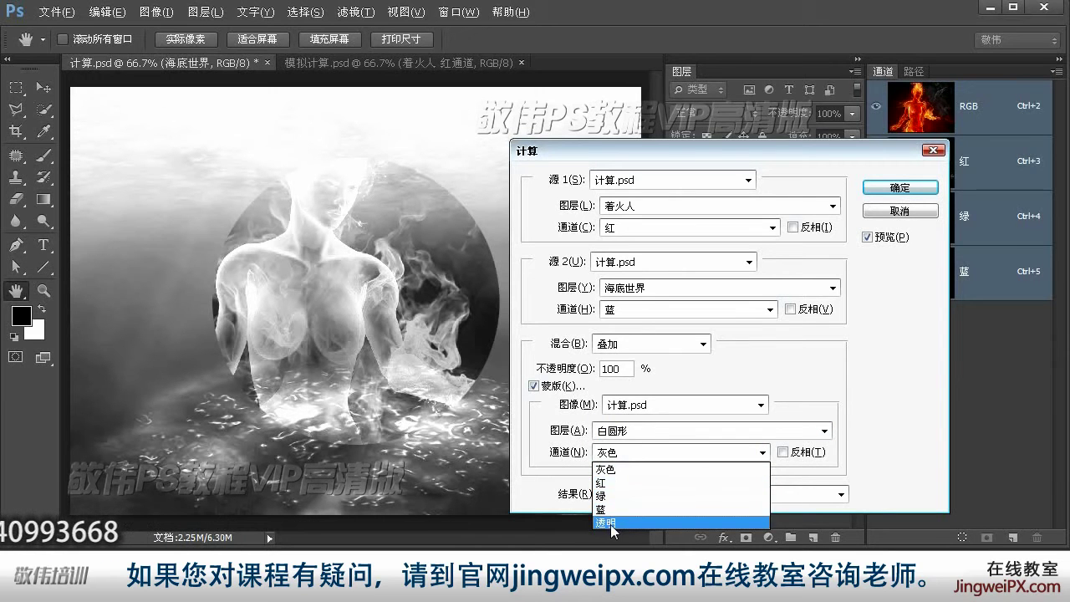
pyautogui.click(625, 470)
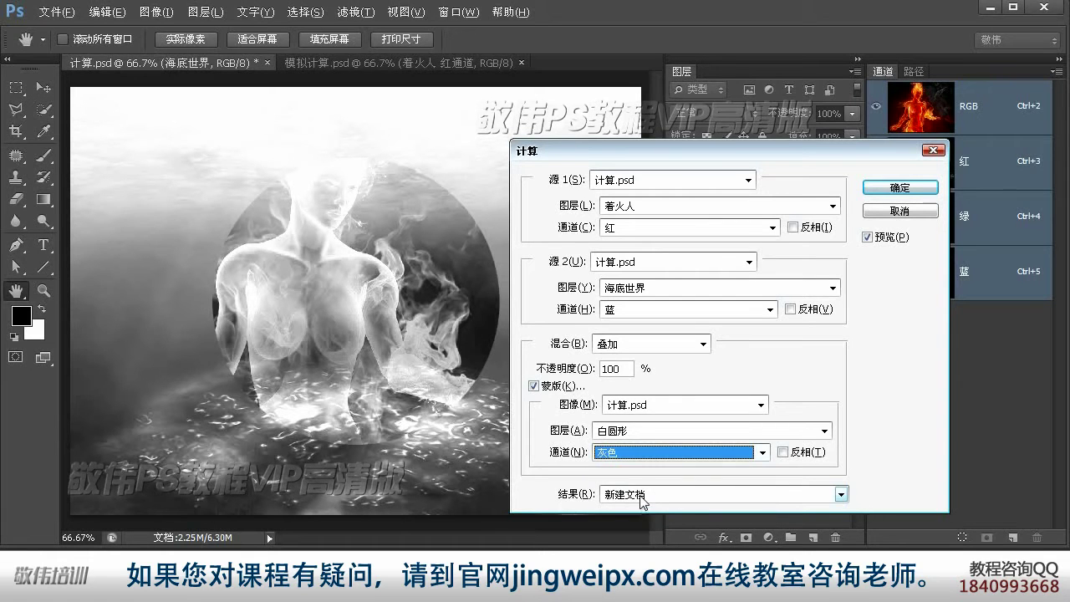
pyautogui.click(641, 495)
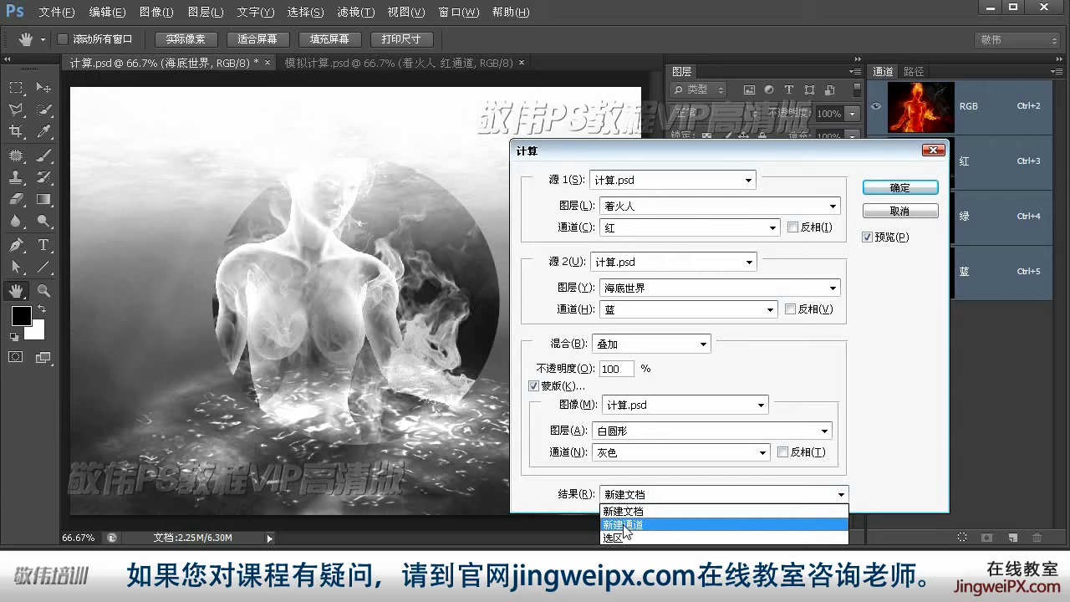
pyautogui.click(625, 525)
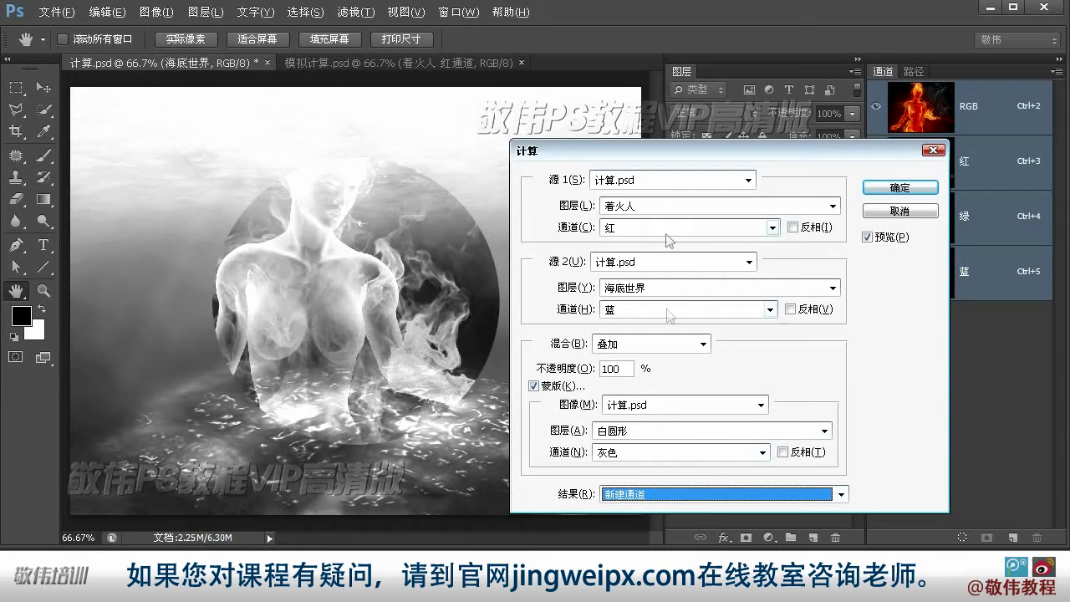
# - Preview source 1 with the 透明 channel of the 着火人 layer and return the channel to 红
pyautogui.moveTo(683, 146); pyautogui.dragTo(653, 118)
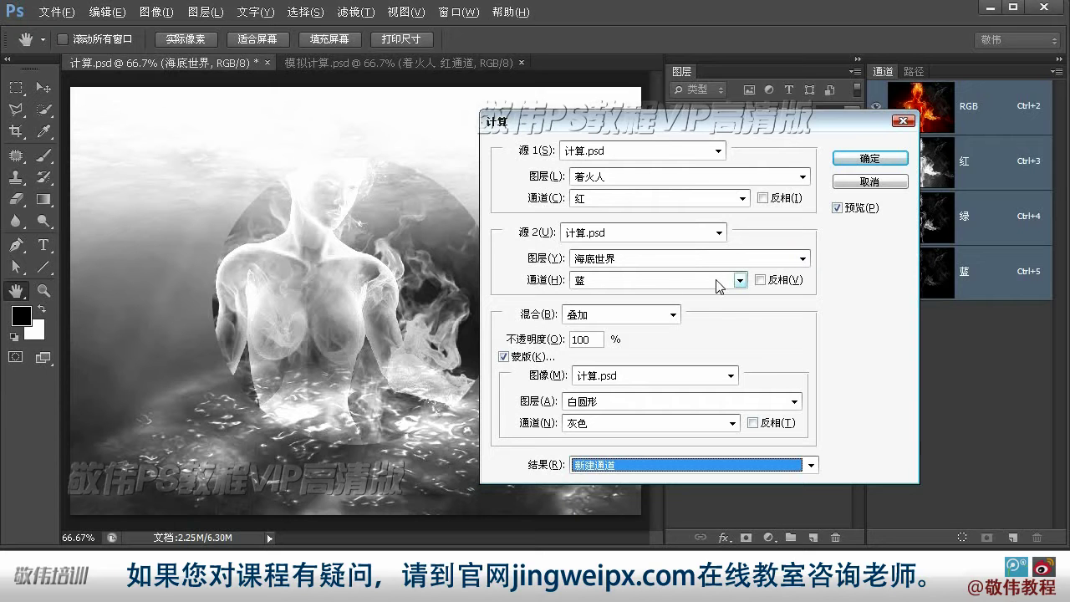
pyautogui.click(608, 178)
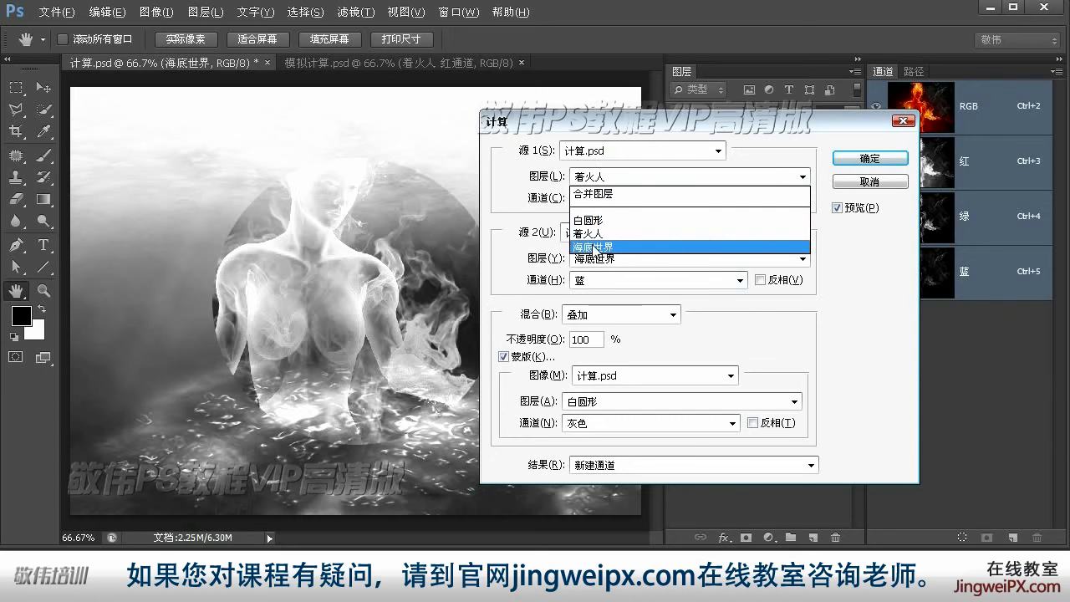
pyautogui.click(608, 122)
pyautogui.click(595, 201)
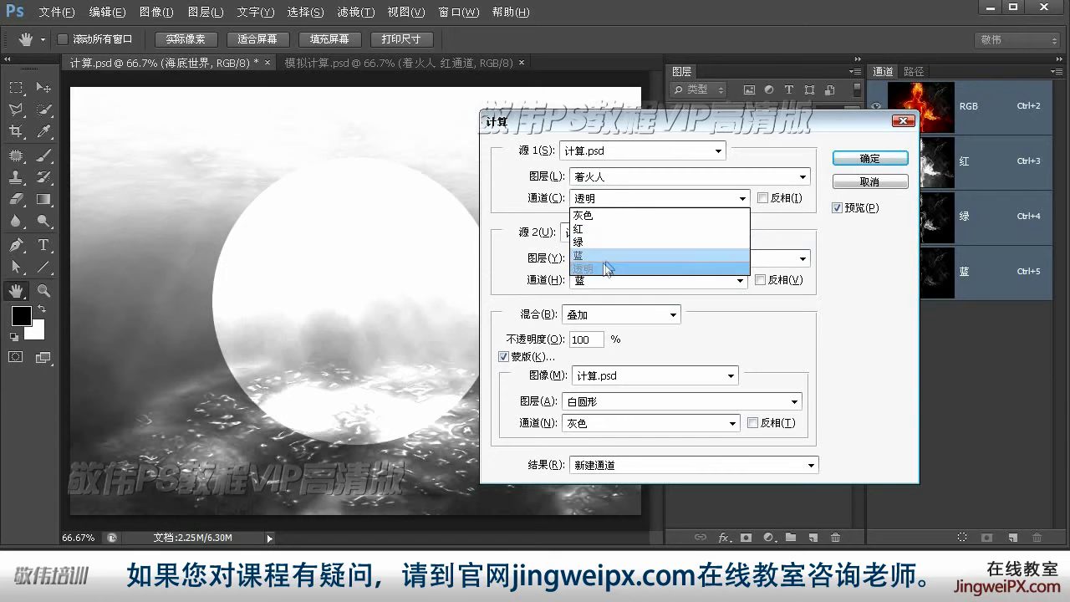
pyautogui.click(607, 230)
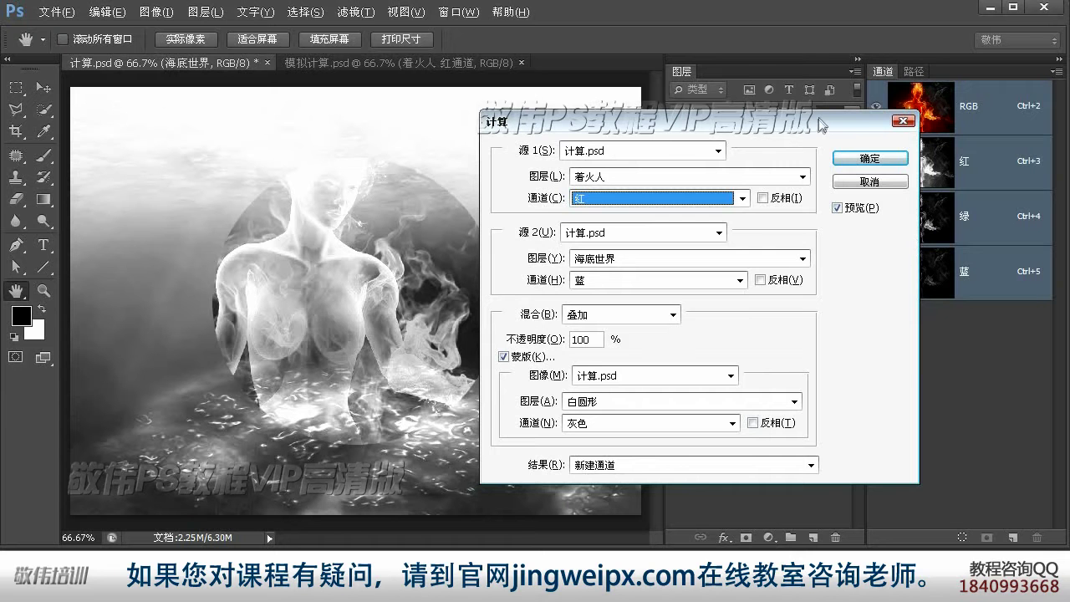
# - Turn off the calculation preview and reposition the dialog to examine the original image and its layers
pyautogui.moveTo(826, 126); pyautogui.dragTo(855, 134)
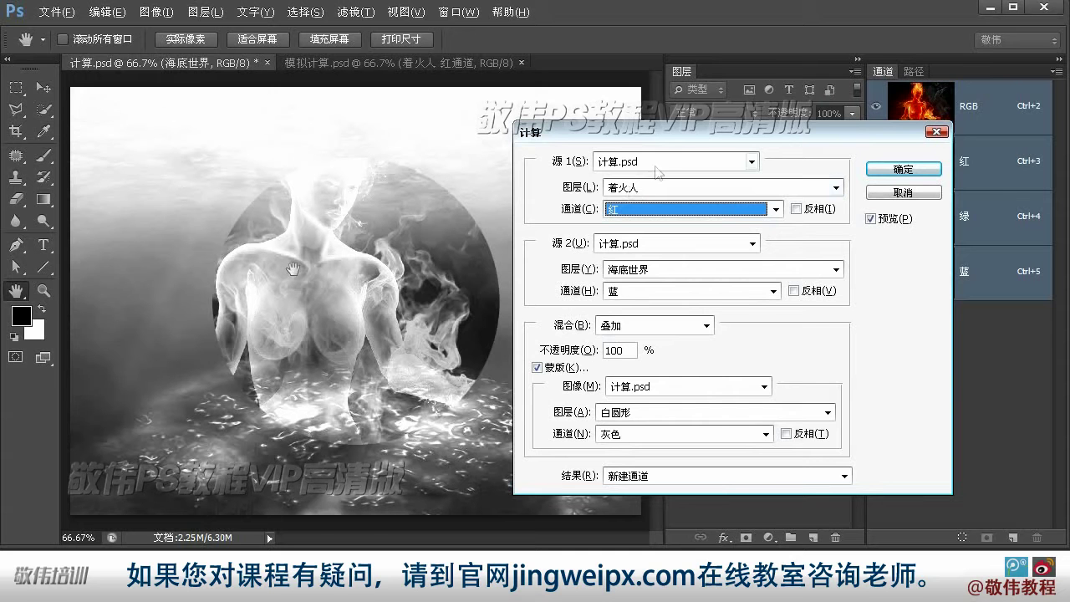
pyautogui.moveTo(682, 134); pyautogui.dragTo(221, 77)
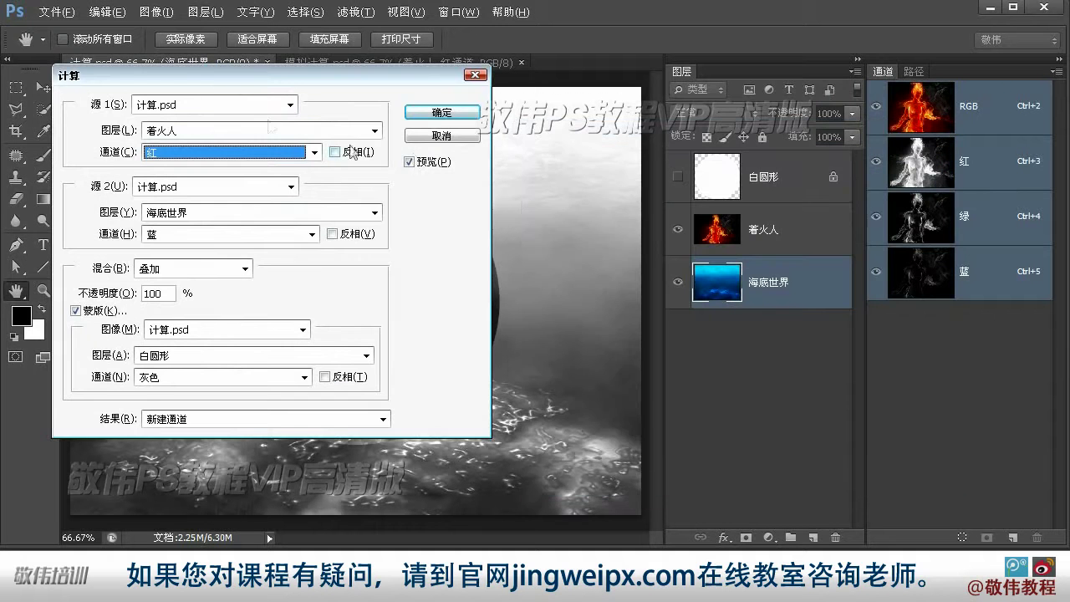
pyautogui.click(408, 162)
pyautogui.moveTo(359, 82); pyautogui.dragTo(901, 187)
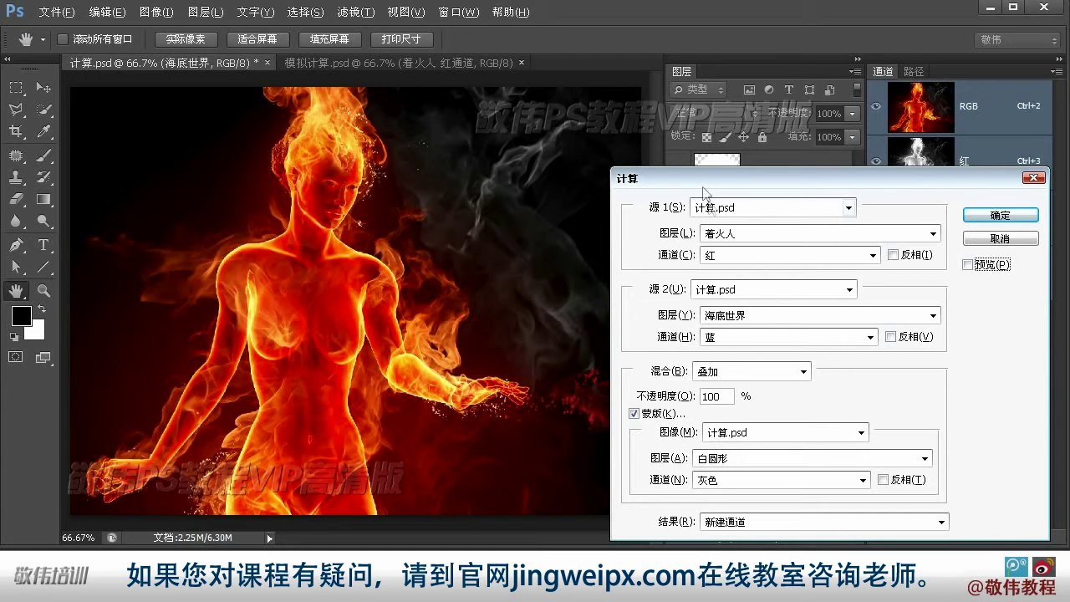
pyautogui.moveTo(703, 179); pyautogui.dragTo(588, 99)
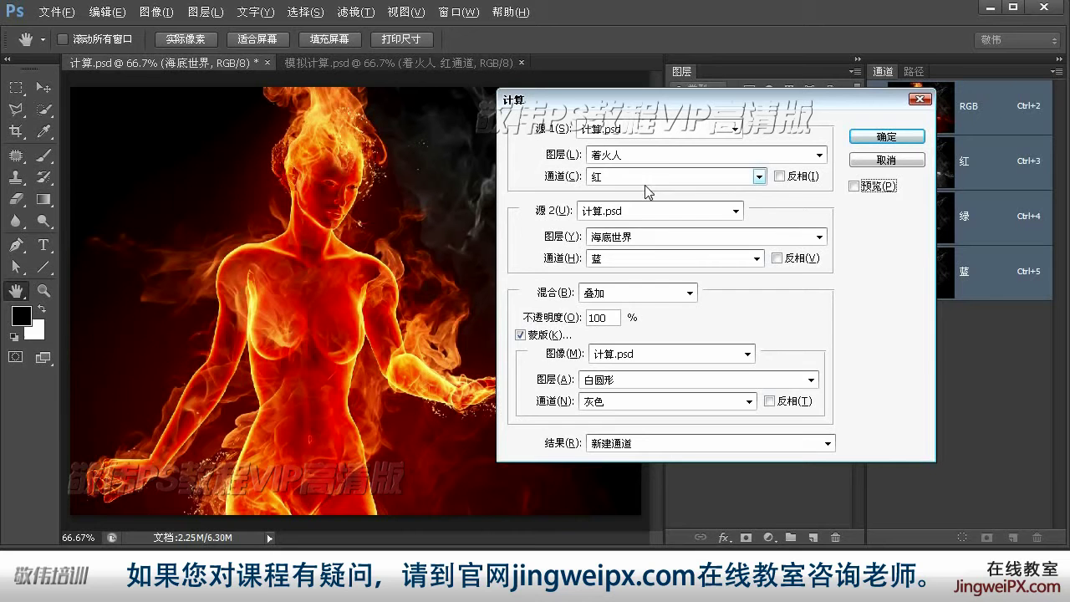
# - Compare source 1's 红 channel setting with the flaming figure's red channel in the document
pyautogui.click(615, 177)
pyautogui.click(614, 200)
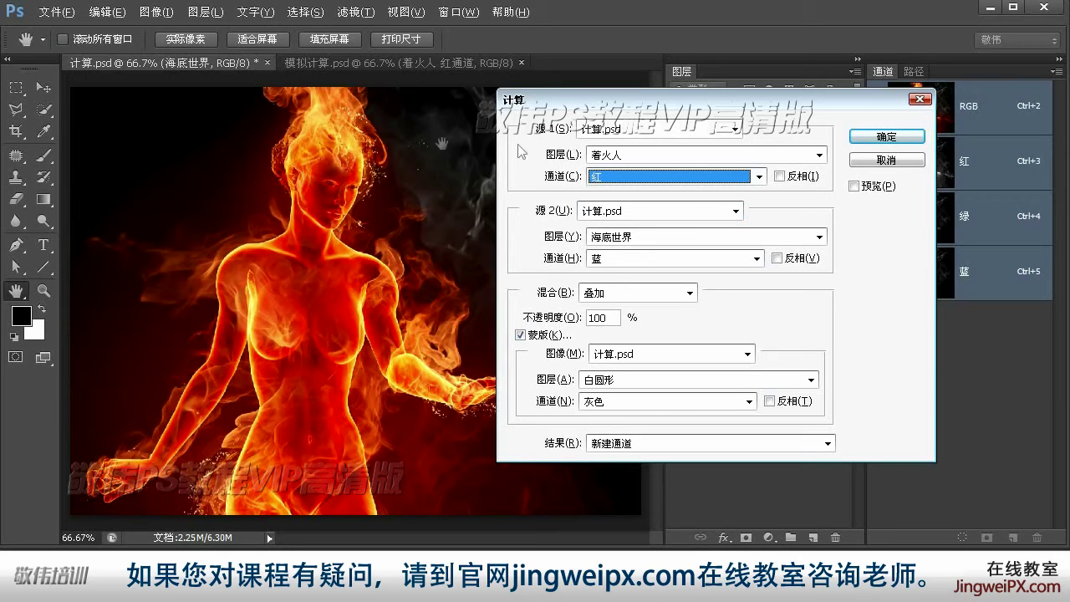
pyautogui.moveTo(676, 107); pyautogui.dragTo(575, 114)
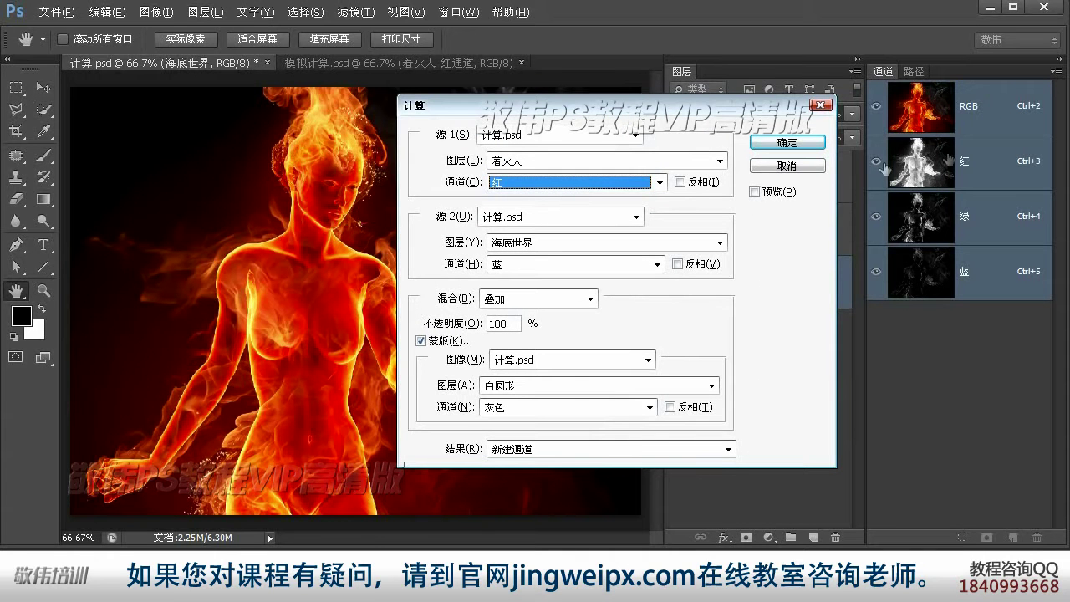
pyautogui.click(920, 171)
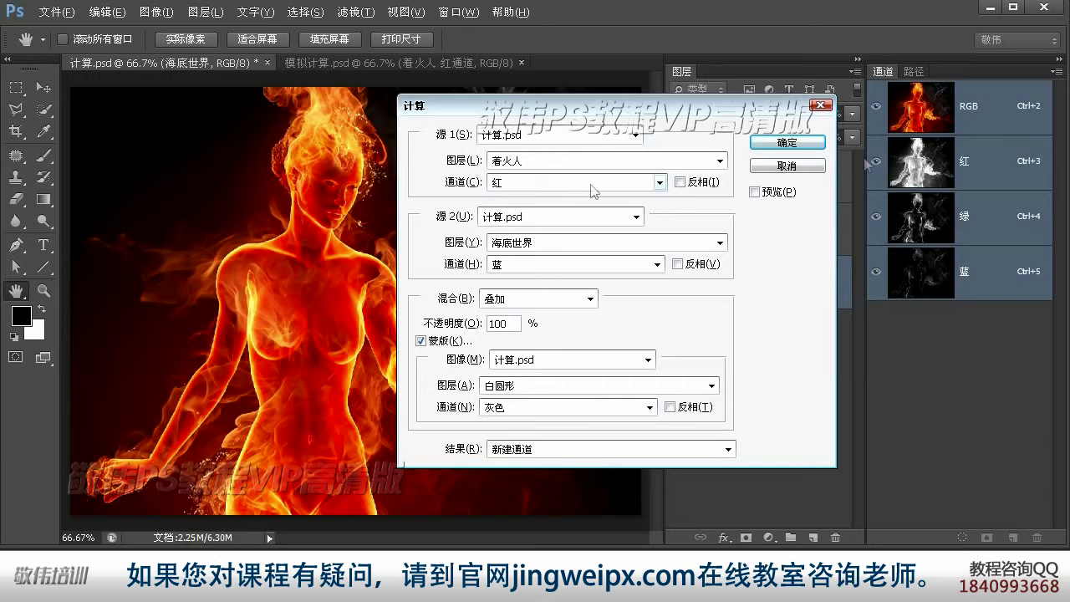
pyautogui.click(926, 161)
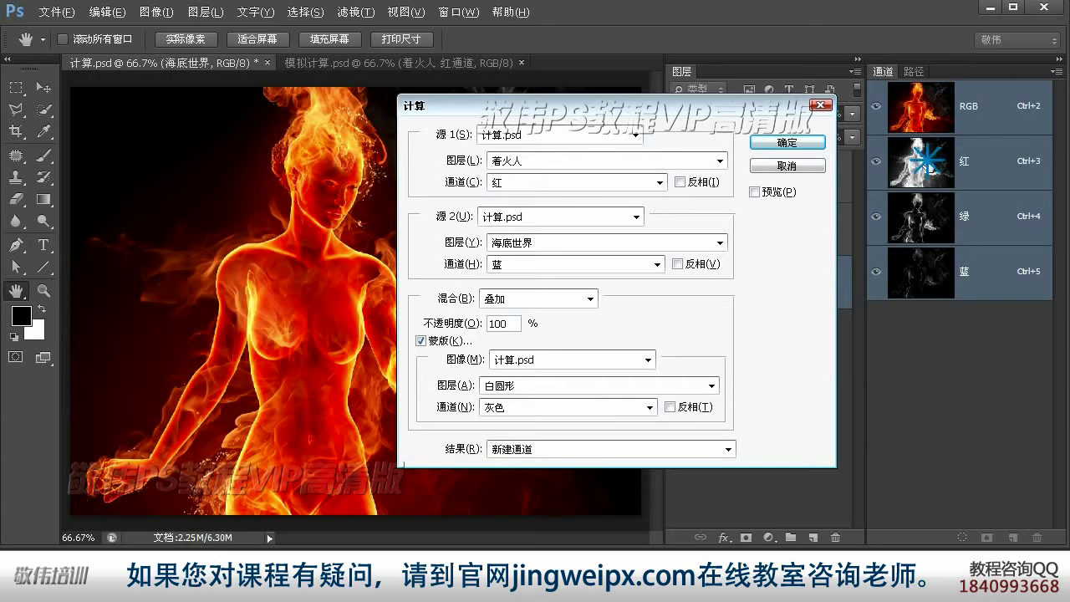
# - Recheck source 2's settings, the 海底世界 layer and its 蓝 channel, against the document's layers
pyautogui.click(519, 243)
pyautogui.click(502, 305)
pyautogui.moveTo(615, 107); pyautogui.dragTo(464, 104)
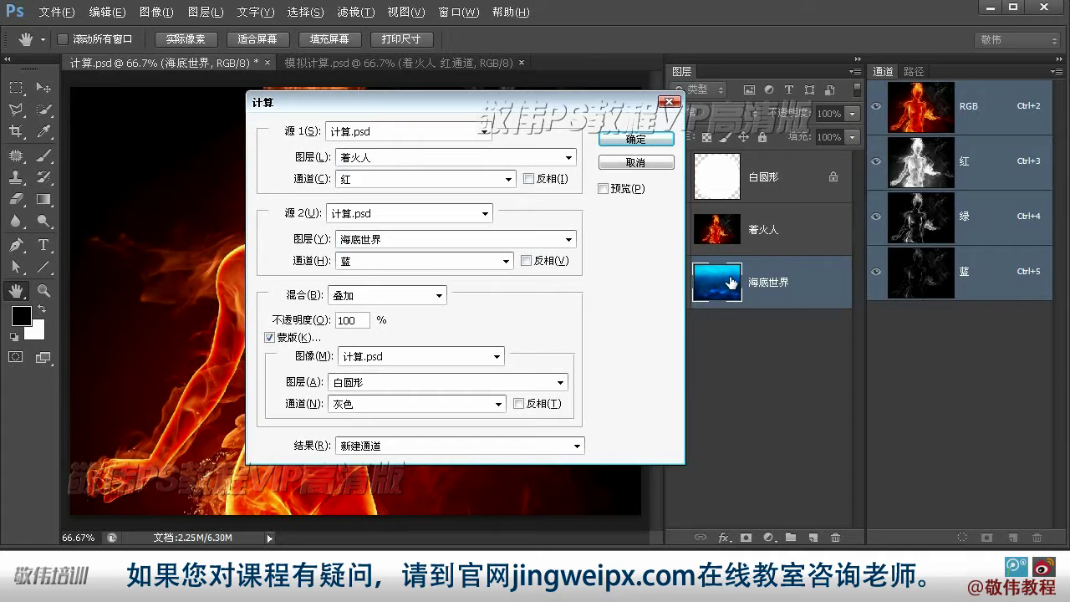
pyautogui.click(361, 267)
pyautogui.click(360, 321)
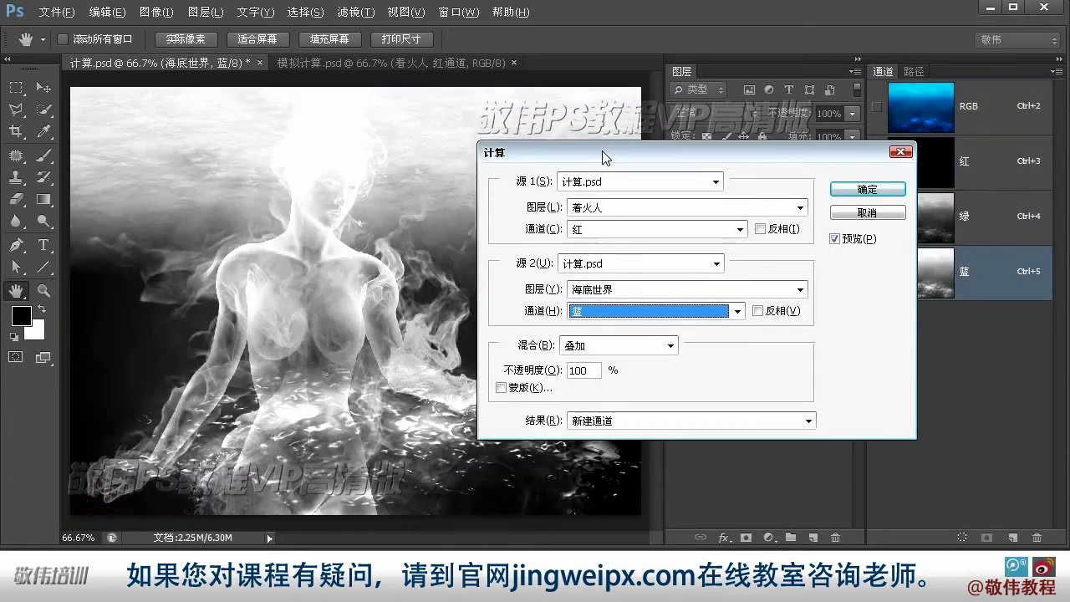
# - Keep the 叠加 blending mode and output the calculation of the two sources as 新建通道
pyautogui.moveTo(602, 151); pyautogui.dragTo(647, 154)
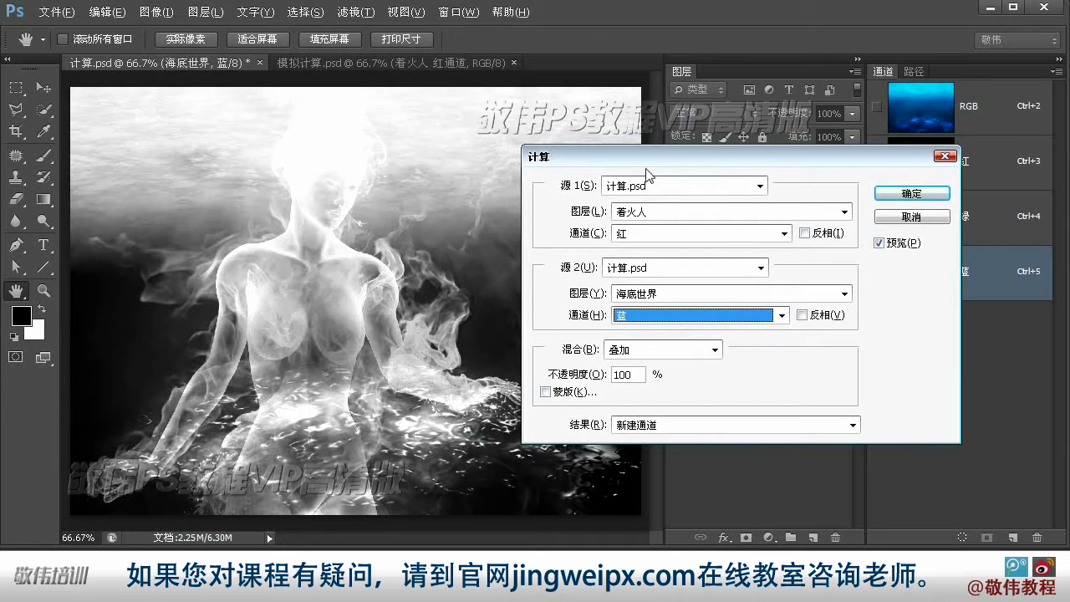
pyautogui.moveTo(644, 159); pyautogui.dragTo(685, 160)
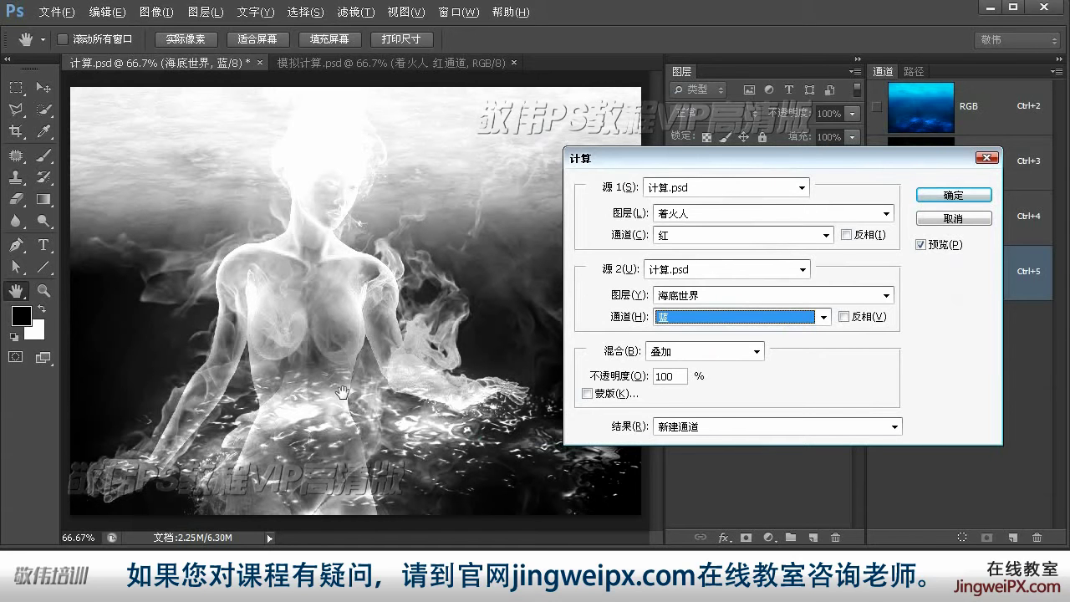
pyautogui.click(709, 359)
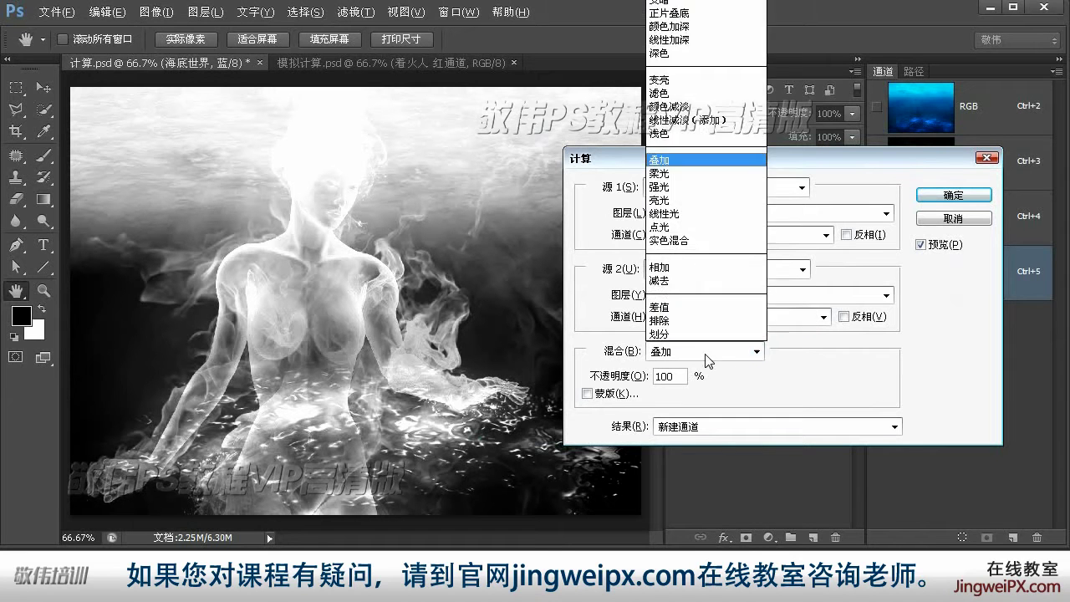
pyautogui.click(691, 162)
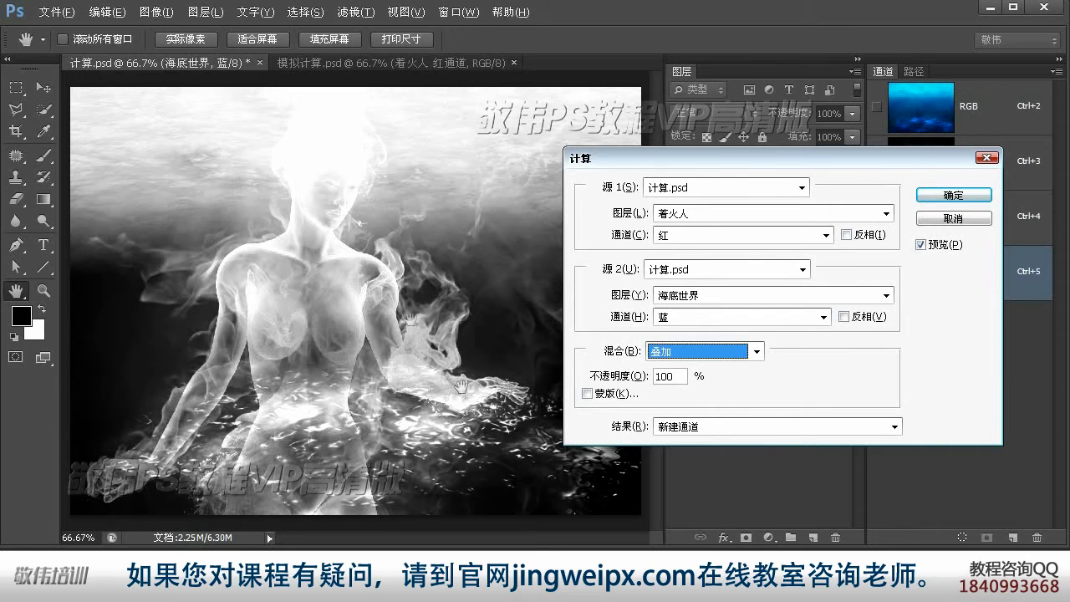
pyautogui.click(683, 428)
pyautogui.click(683, 433)
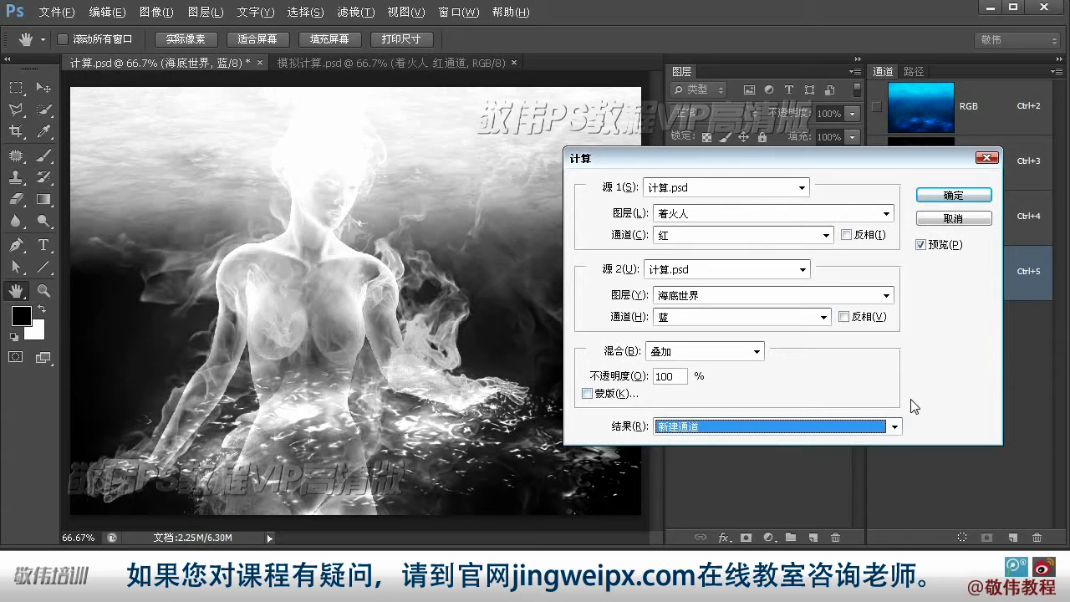
# - Enable the calculation's mask and set it to 计算.psd, layer 白圆形, channel 灰色
pyautogui.click(604, 398)
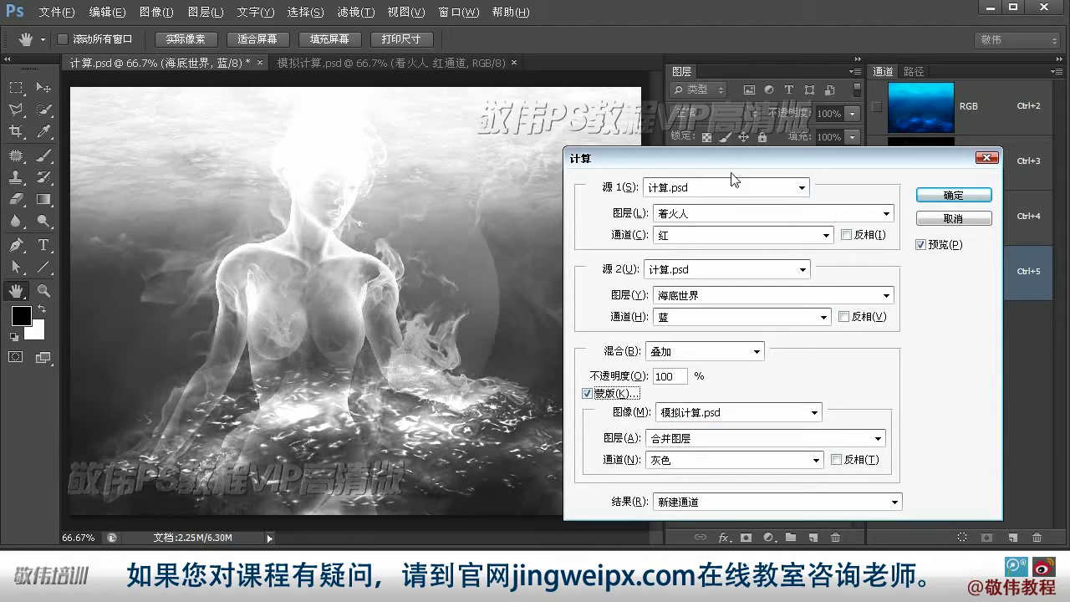
pyautogui.moveTo(733, 167); pyautogui.dragTo(734, 127)
pyautogui.click(691, 374)
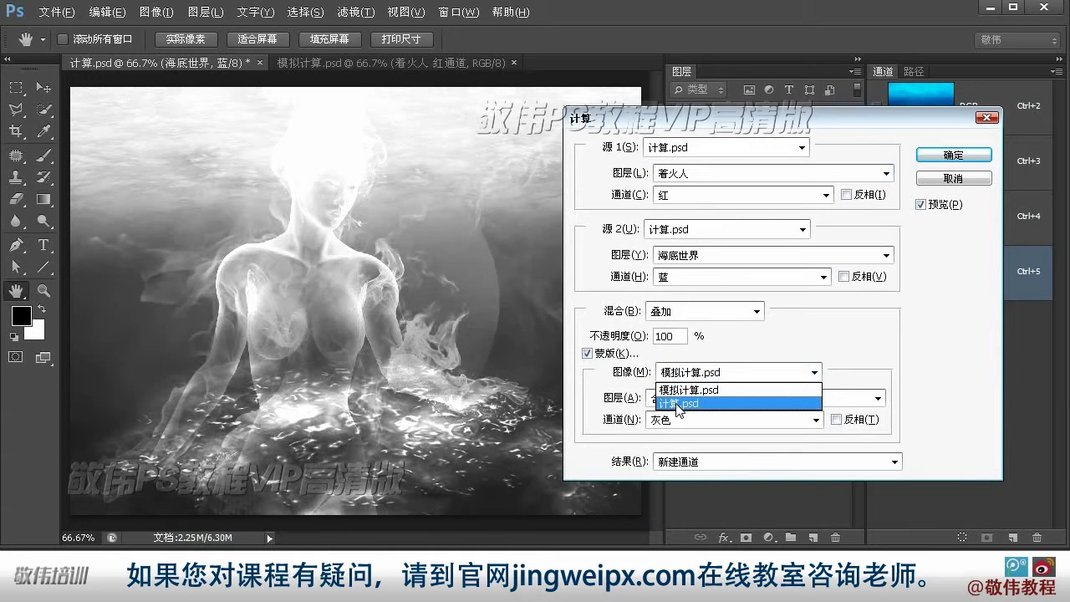
pyautogui.click(678, 405)
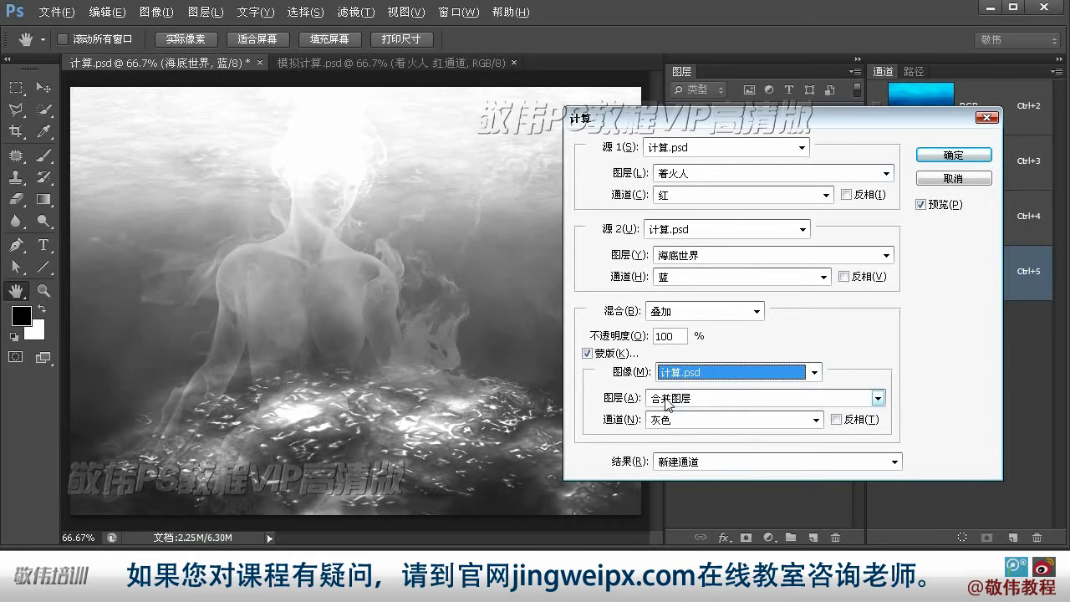
pyautogui.click(666, 405)
pyautogui.click(686, 444)
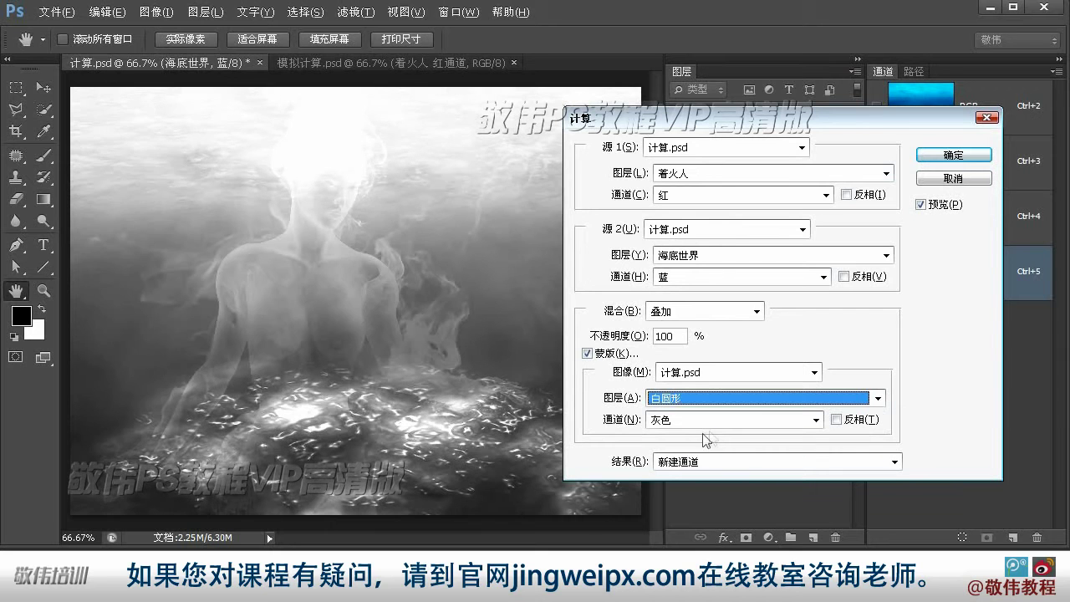
pyautogui.click(669, 420)
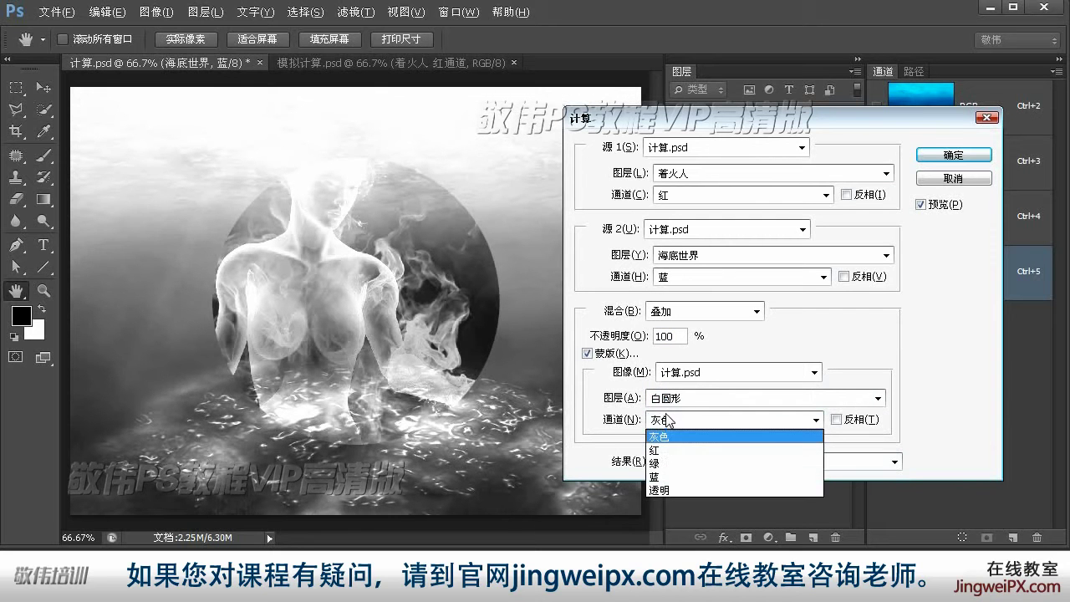
pyautogui.click(666, 437)
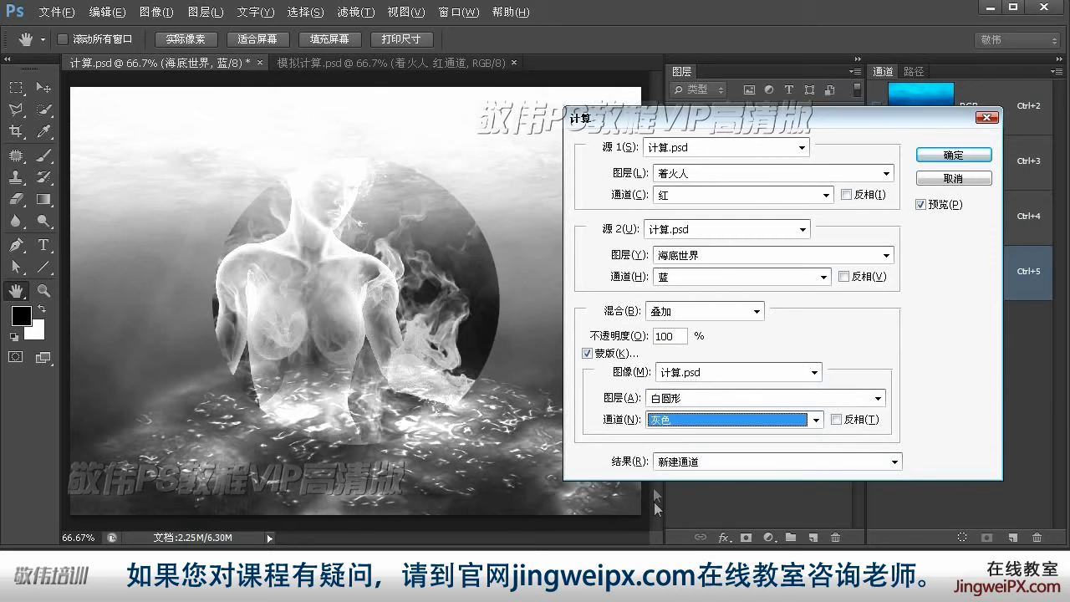
# - Try the 红, 绿 and 蓝 channels of the 白圆形 layer as the mask channel to compare their effect
pyautogui.click(673, 423)
pyautogui.click(667, 452)
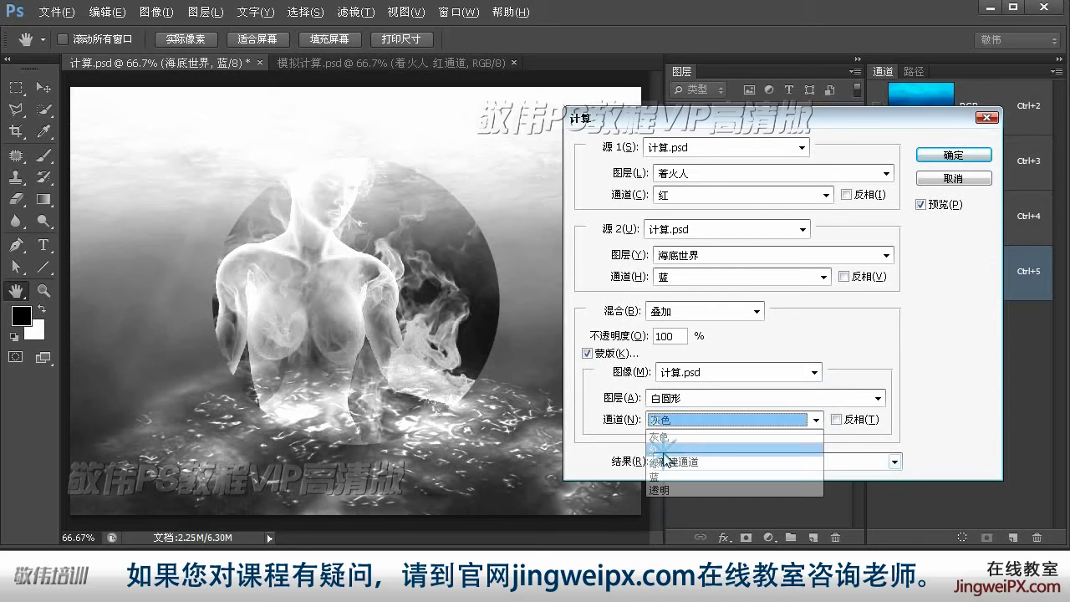
pyautogui.click(664, 421)
pyautogui.click(660, 462)
pyautogui.click(672, 420)
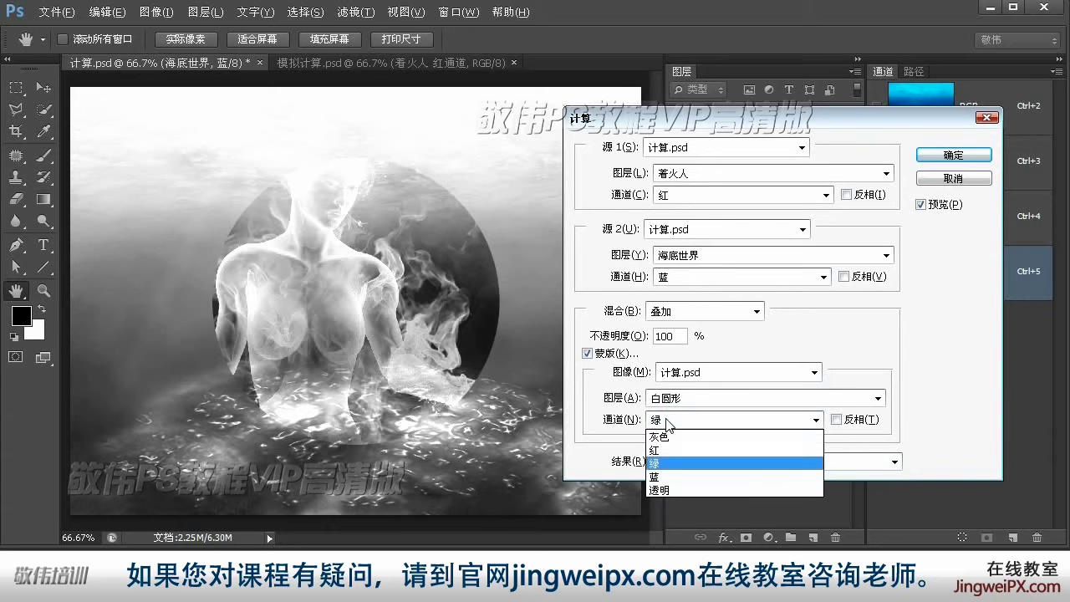
pyautogui.click(667, 438)
pyautogui.click(676, 422)
pyautogui.click(665, 476)
# - Set the mask channel back to 灰色 and apply the calculation
pyautogui.click(670, 424)
pyautogui.click(674, 437)
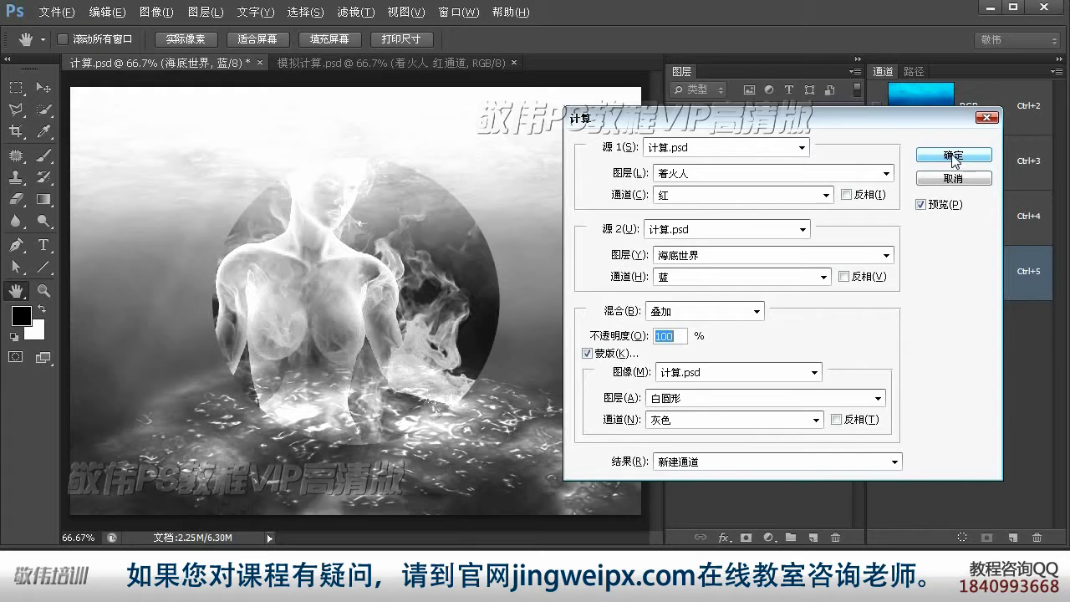
pyautogui.click(954, 156)
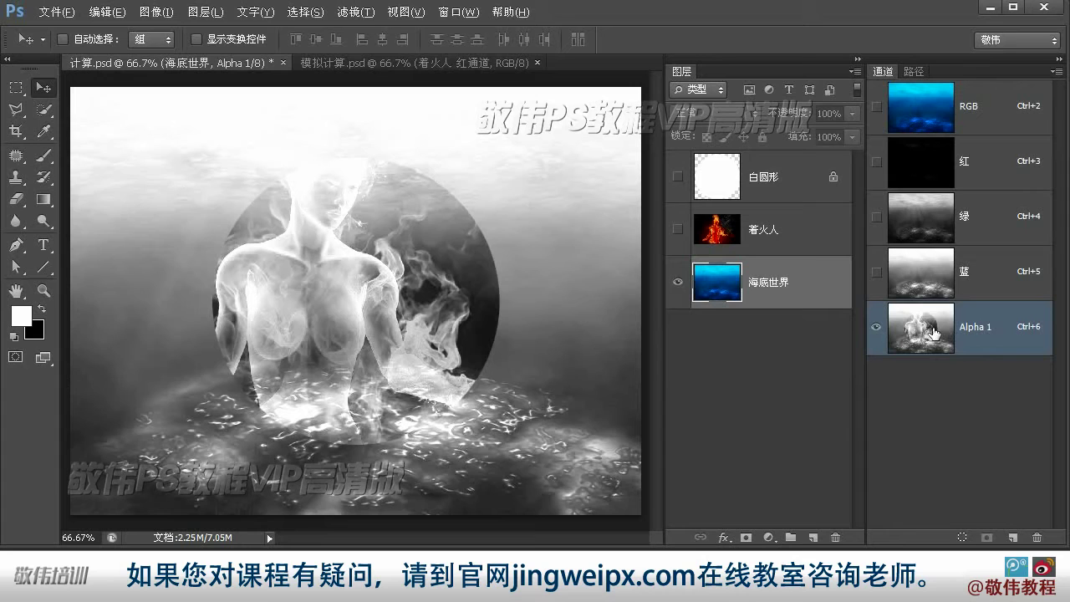
# - Load the Alpha 1 channel as a selection and deselect it again
pyautogui.keyDown('ctrl'); pyautogui.click(932, 328); pyautogui.keyUp('ctrl')
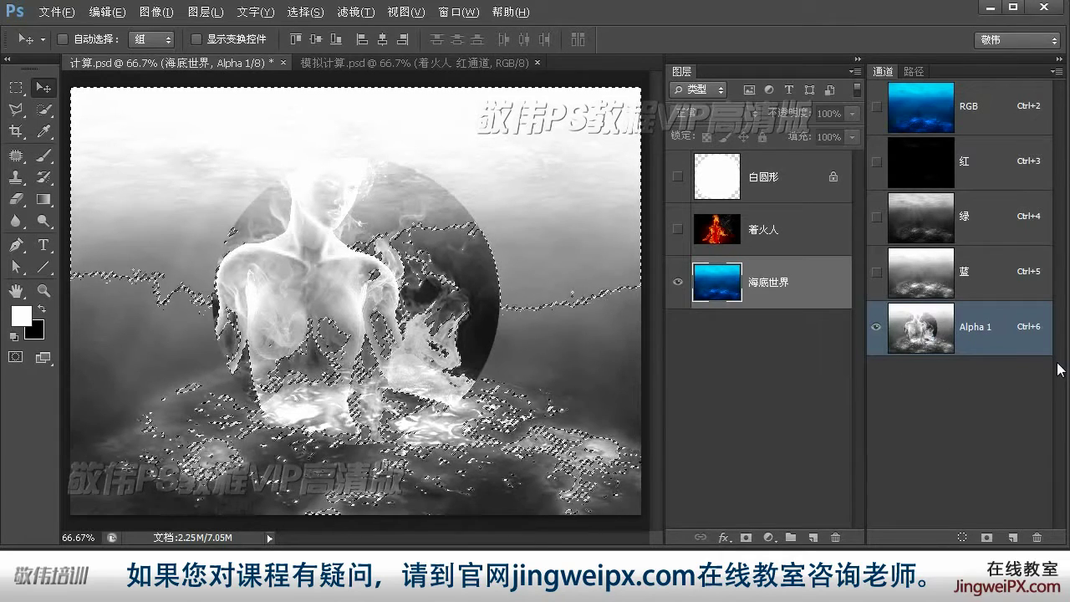
pyautogui.hotkey('ctrl', 'd')
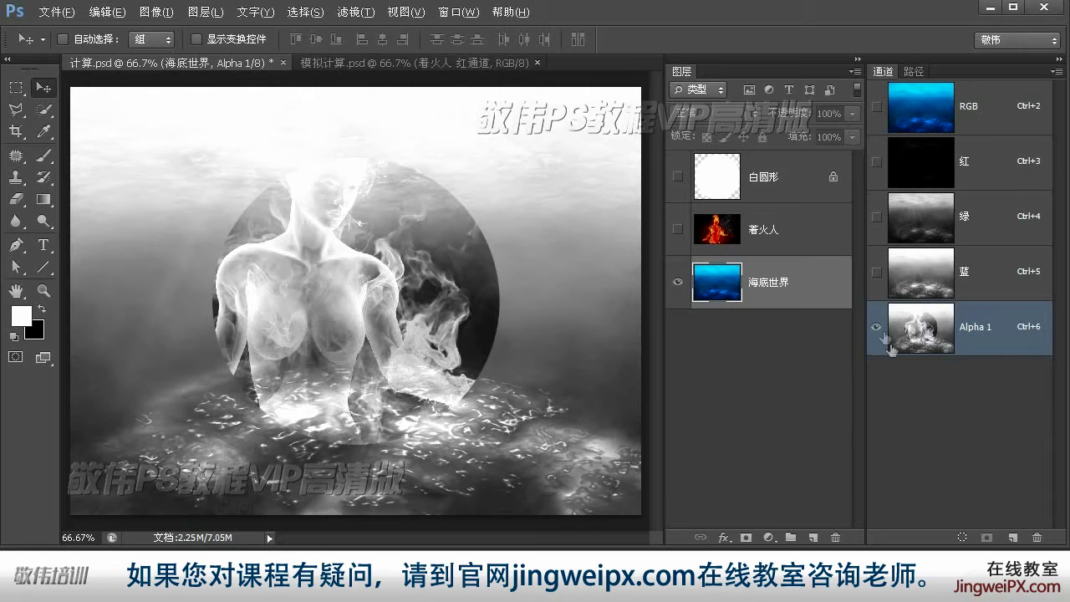
# - Select and show the 着火人 layer, and display the Alpha 1 channel
pyautogui.click(776, 234)
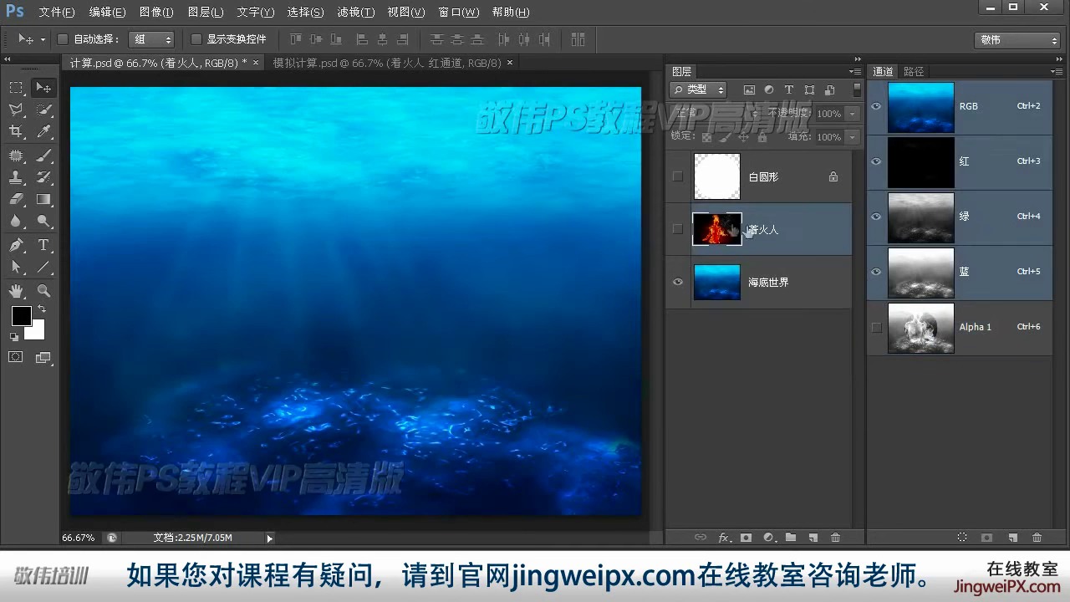
pyautogui.click(678, 231)
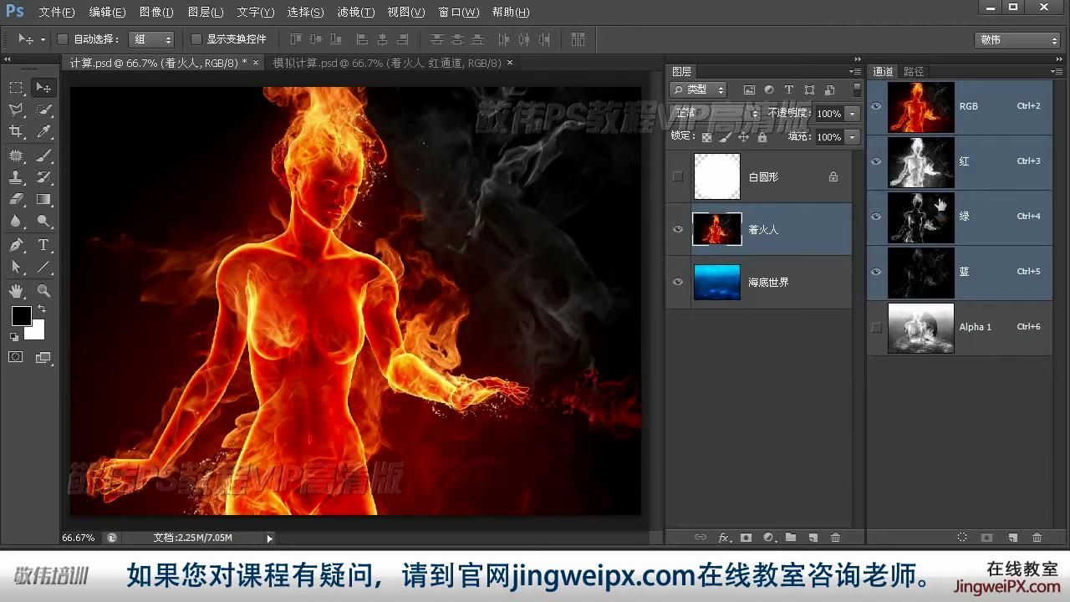
pyautogui.click(920, 266)
pyautogui.click(931, 316)
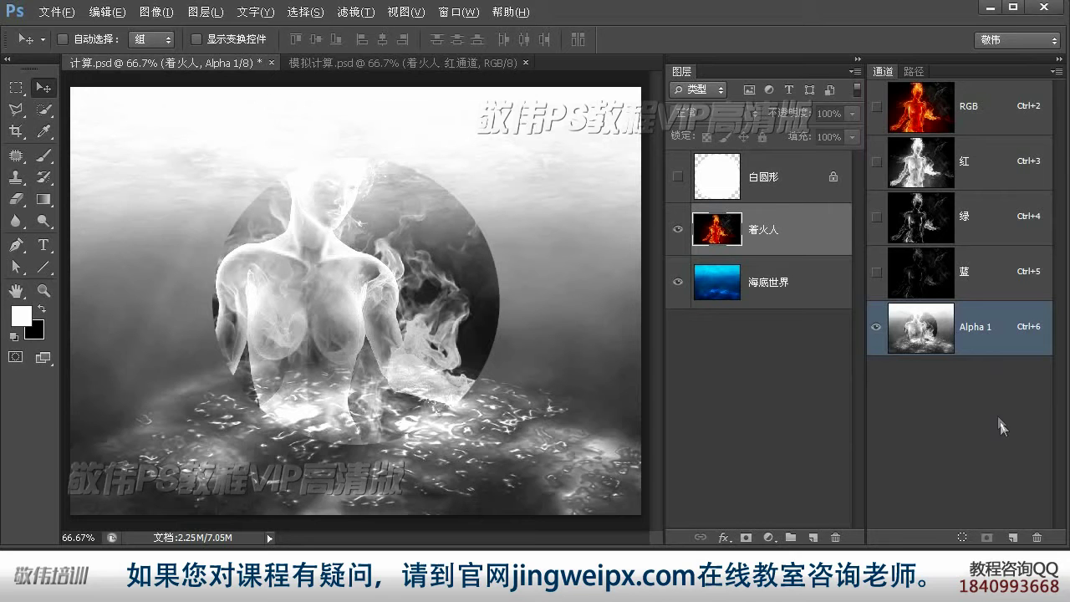
# - View the 蓝, 绿 and 红 channels of the 着火人 layer one by one, ending on 绿
pyautogui.click(938, 266)
pyautogui.click(942, 219)
pyautogui.click(925, 166)
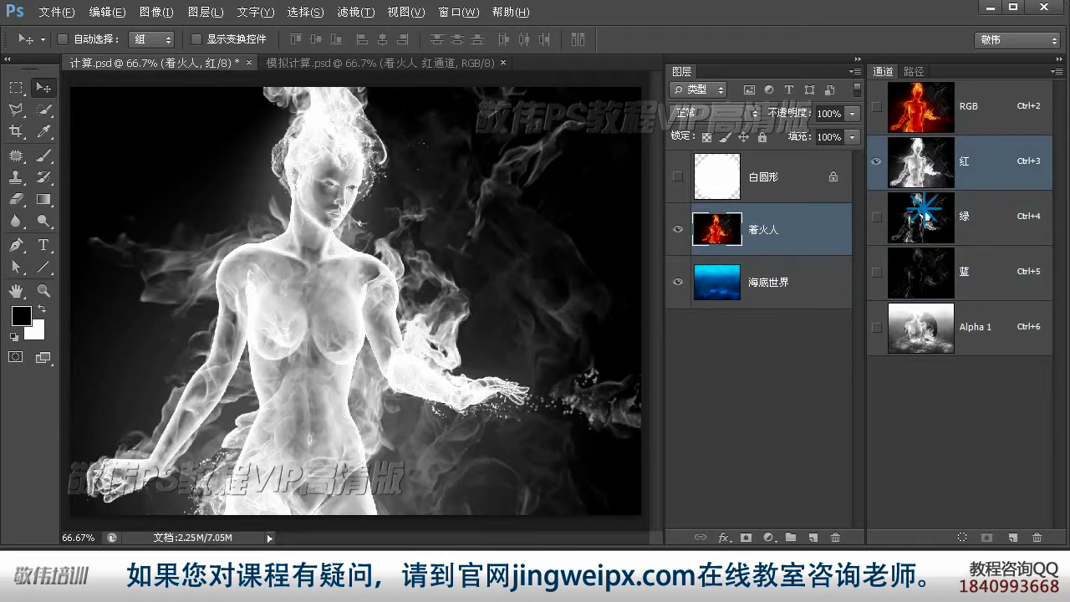
pyautogui.click(924, 209)
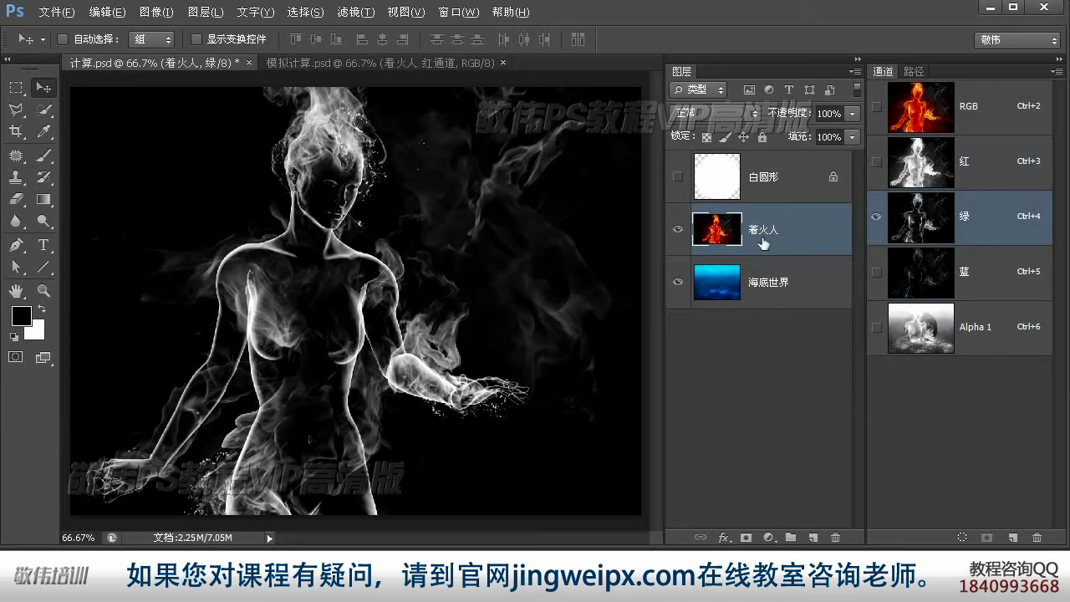
# - Look through the blending modes for the 着火人 layer without changing its mode, and return to the RGB composite
pyautogui.click(719, 114)
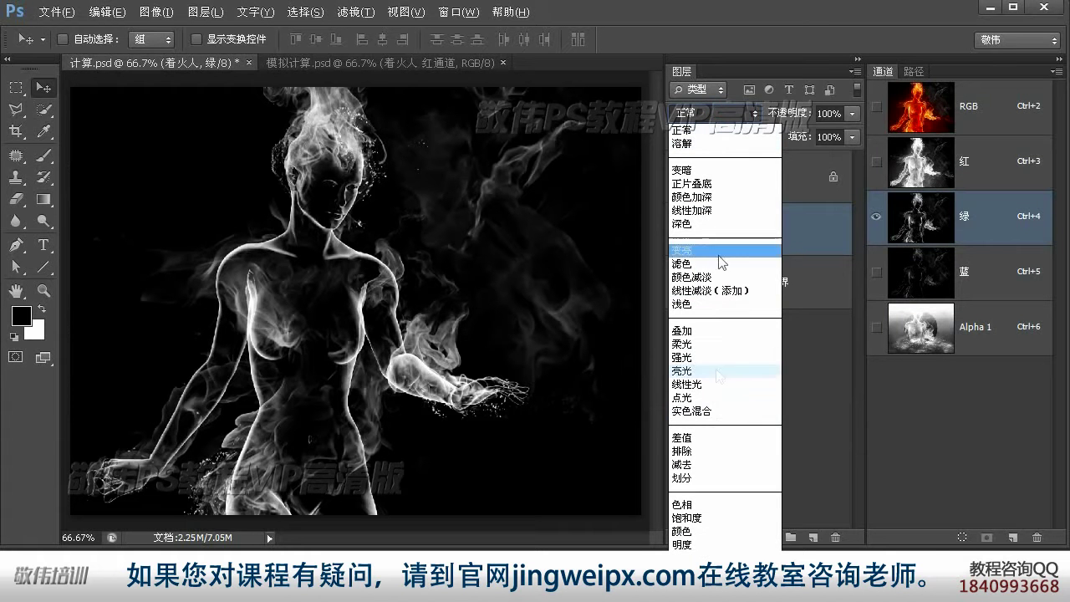
pyautogui.click(796, 283)
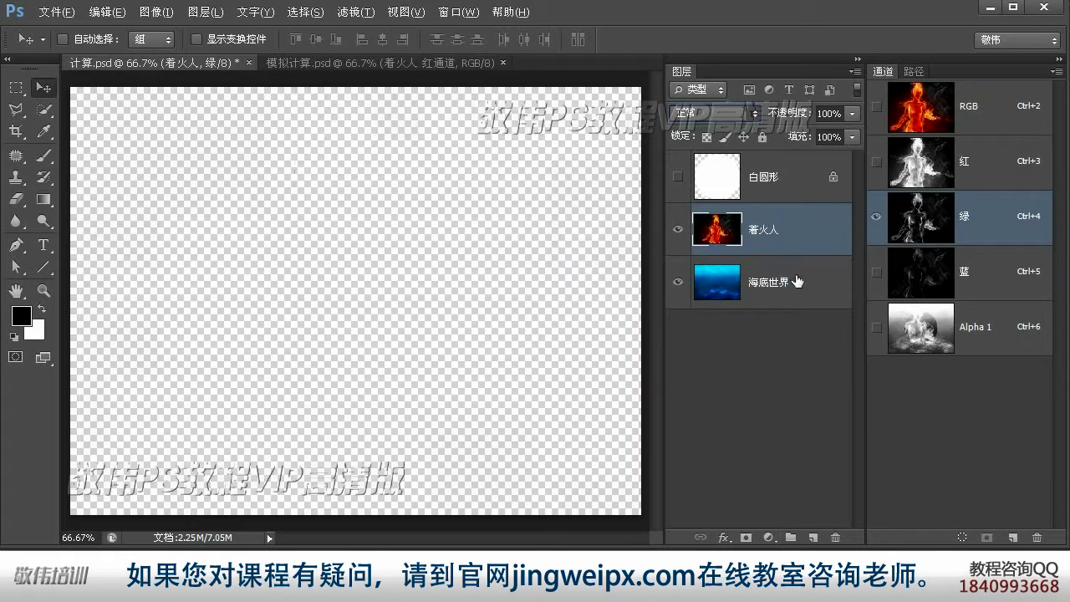
pyautogui.hotkey('ctrl', '2')
pyautogui.click(782, 240)
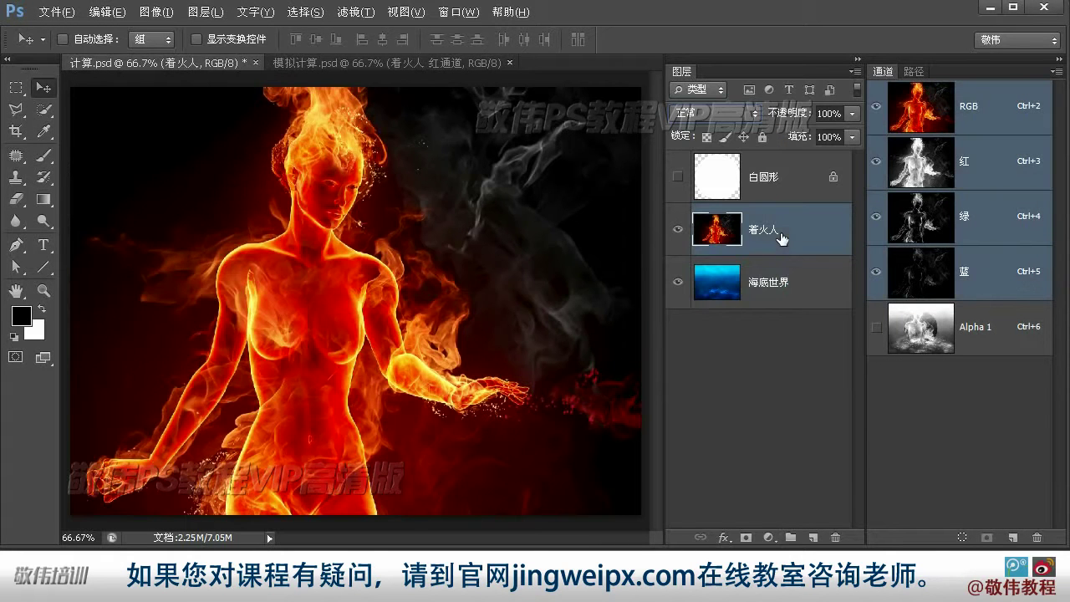
# - Compare the 红, 绿 and 蓝 channels of the 着火人 layer repeatedly, and display the Alpha 1 channel
pyautogui.click(966, 170)
pyautogui.click(943, 197)
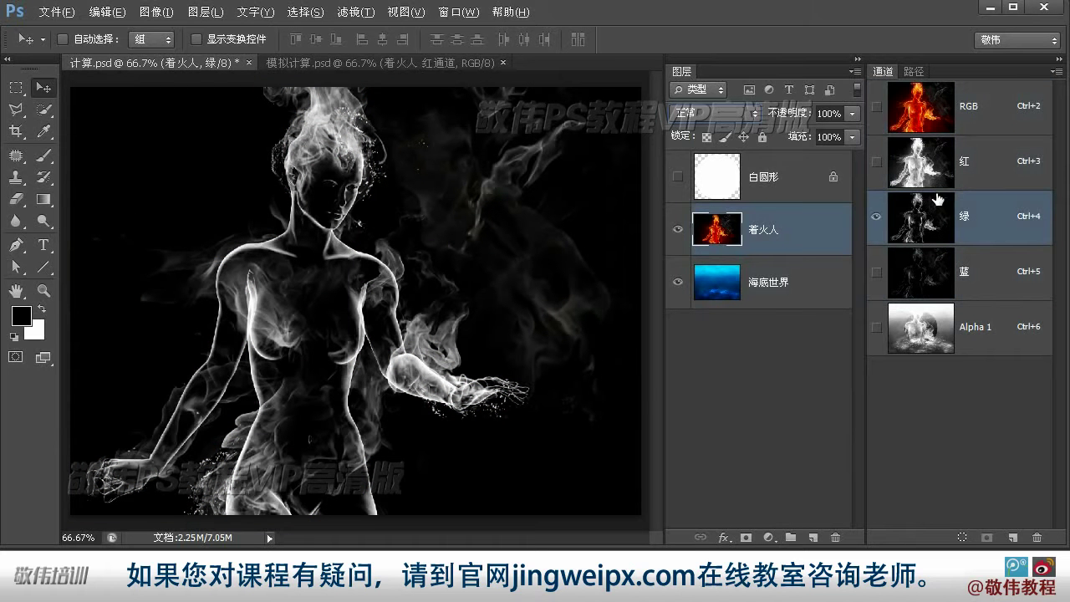
pyautogui.click(917, 165)
pyautogui.click(940, 225)
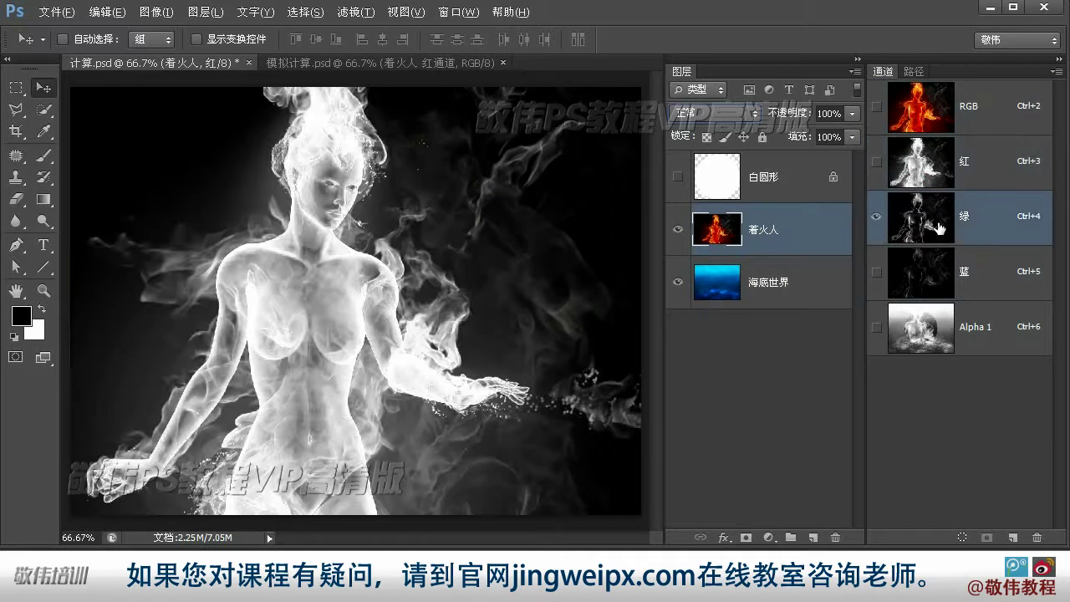
pyautogui.click(938, 257)
pyautogui.click(935, 171)
pyautogui.click(935, 211)
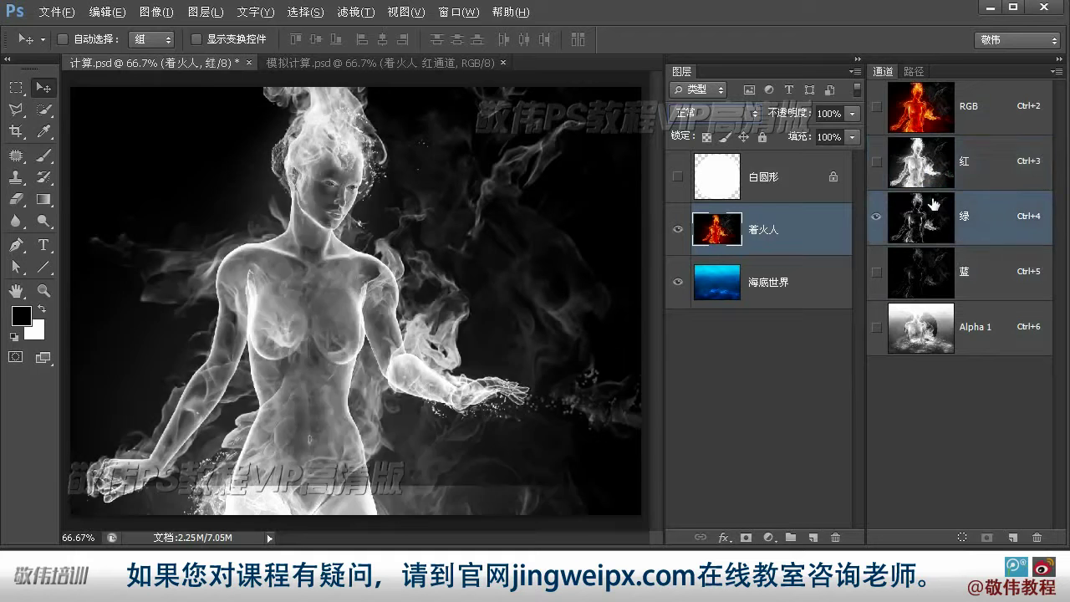
pyautogui.click(931, 170)
pyautogui.click(925, 219)
pyautogui.click(937, 251)
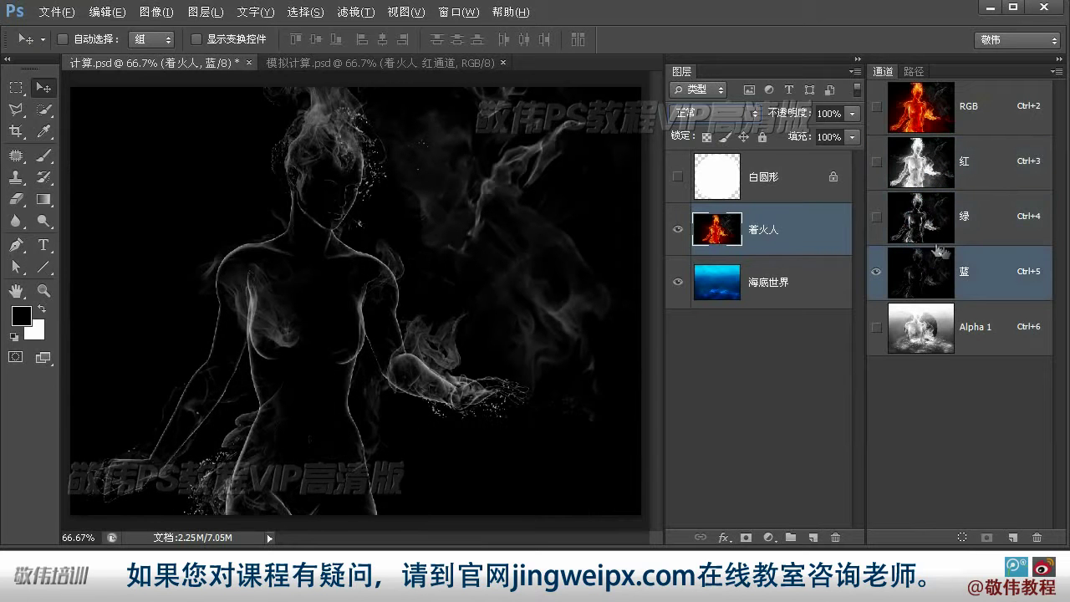
pyautogui.click(931, 330)
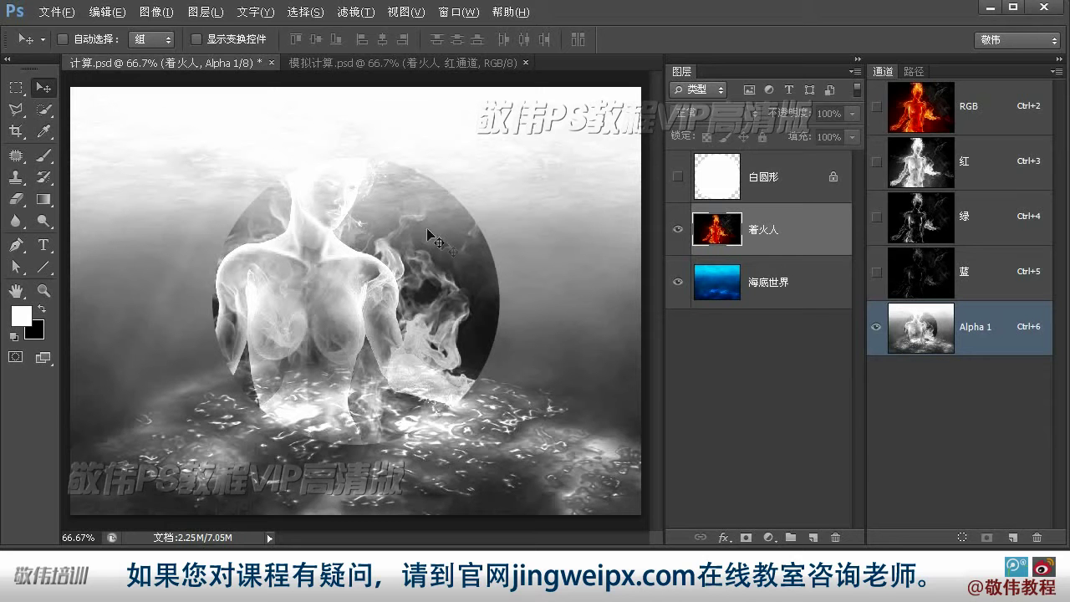
# - Switch to 模拟计算.psd, collapse the channel list, and inspect its 着火人 红通道 and 海底 蓝通道 layers in turn
pyautogui.click(319, 65)
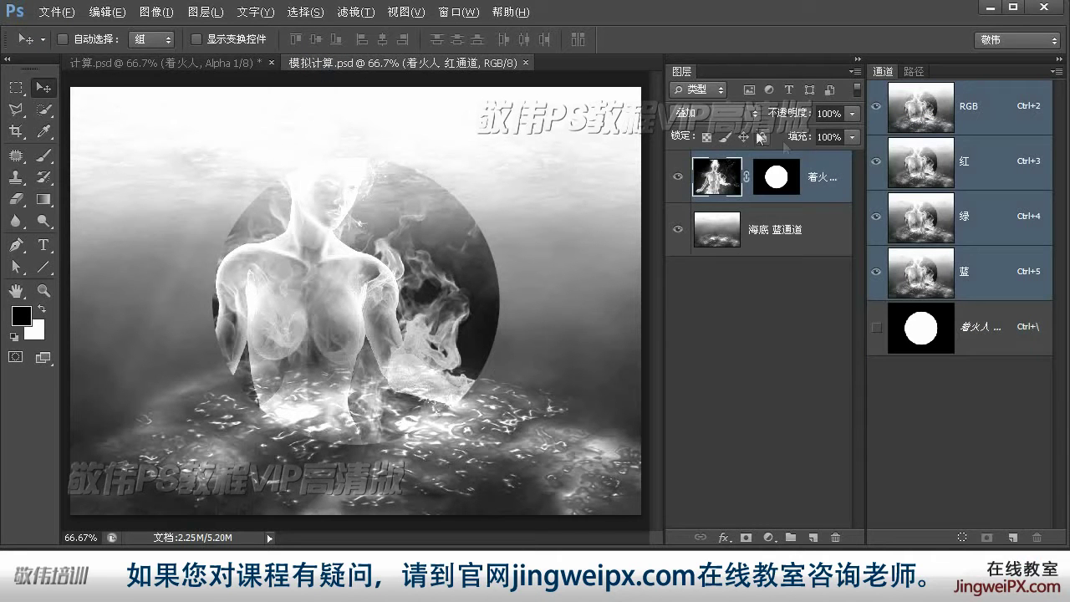
pyautogui.click(1062, 58)
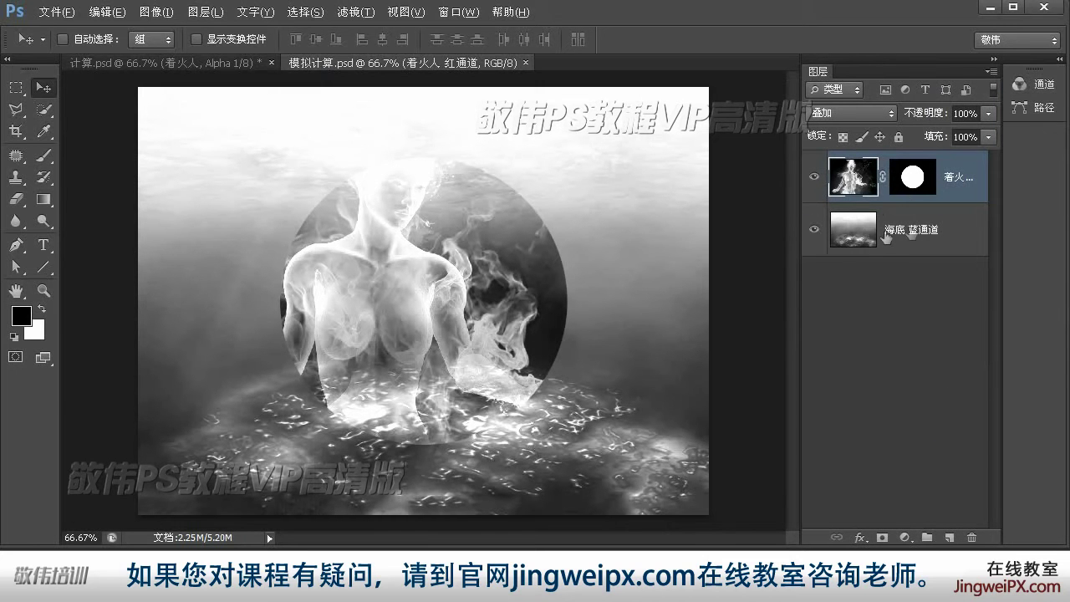
pyautogui.moveTo(868, 236); pyautogui.dragTo(857, 179)
pyautogui.click(855, 181)
pyautogui.click(864, 241)
pyautogui.click(854, 178)
pyautogui.click(856, 232)
pyautogui.click(857, 179)
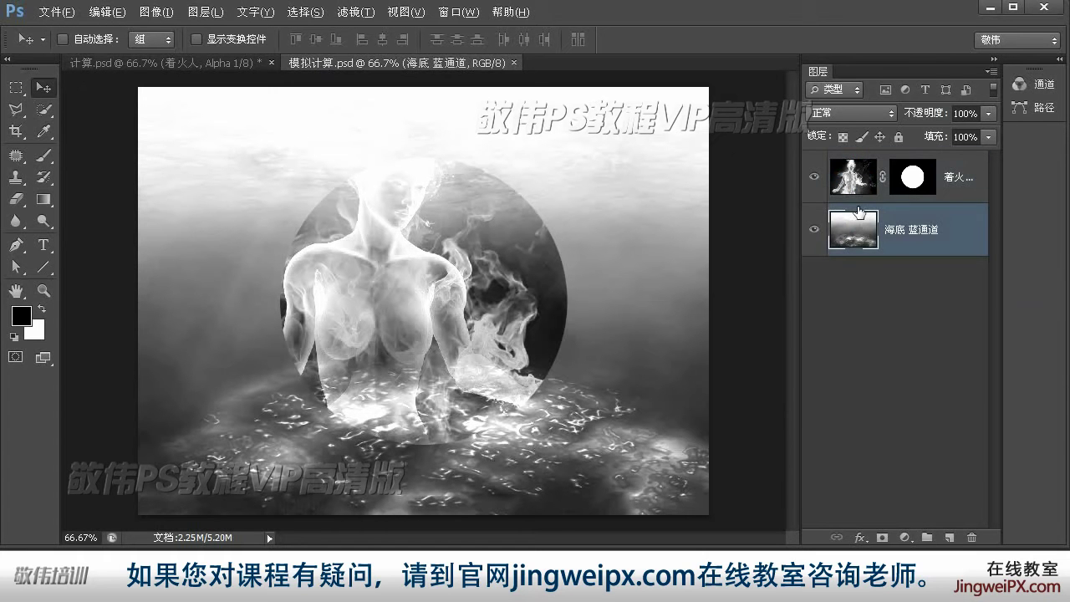
pyautogui.click(853, 227)
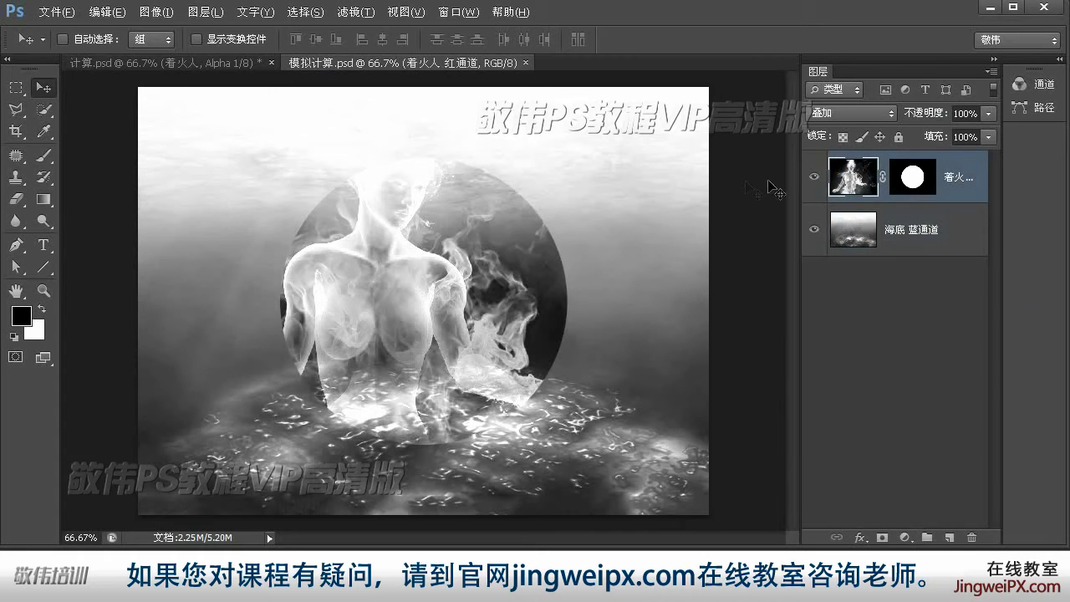
# - Compare the Alpha 1 result in 计算.psd with the layered image in 模拟计算.psd by alternating between the documents
pyautogui.click(107, 64)
pyautogui.click(371, 64)
pyautogui.click(153, 64)
pyautogui.click(346, 66)
pyautogui.click(237, 66)
pyautogui.click(335, 66)
pyautogui.click(201, 65)
pyautogui.click(337, 65)
pyautogui.click(220, 64)
pyautogui.click(321, 64)
pyautogui.click(249, 62)
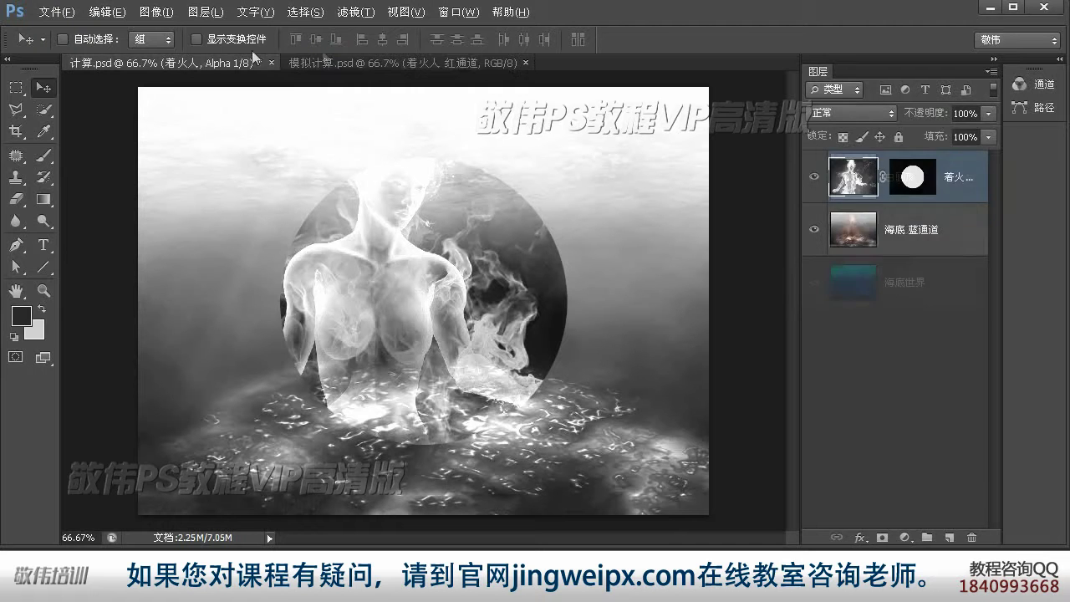
pyautogui.click(326, 62)
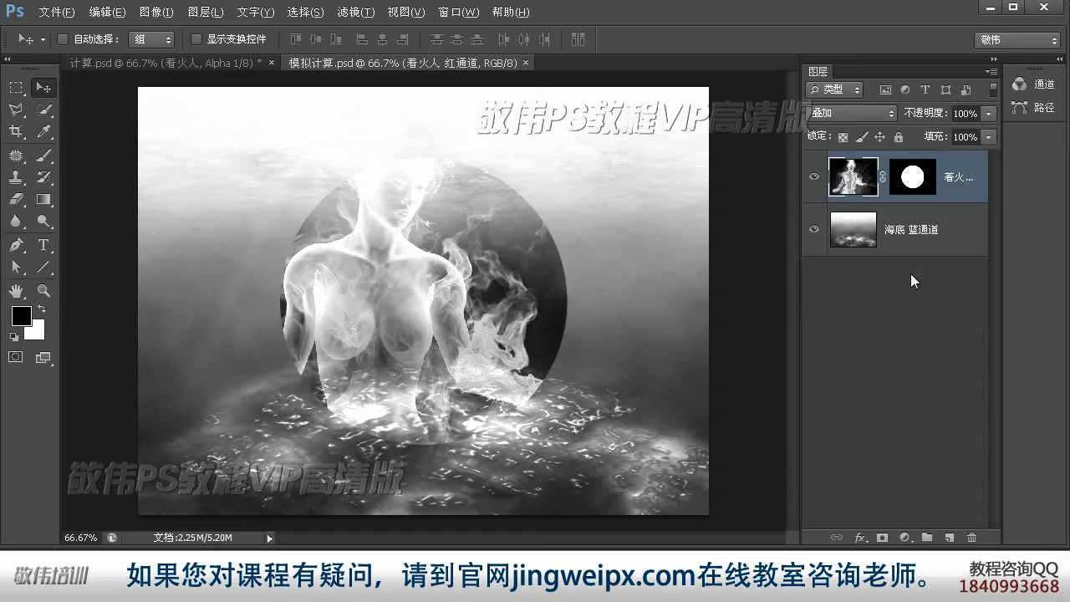
# - Disable the mask of the 着火人 红通道 layer and review its 叠加 blending over the 海底 蓝通道 layer
pyautogui.keyDown('shift'); pyautogui.click(918, 182); pyautogui.keyUp('shift')
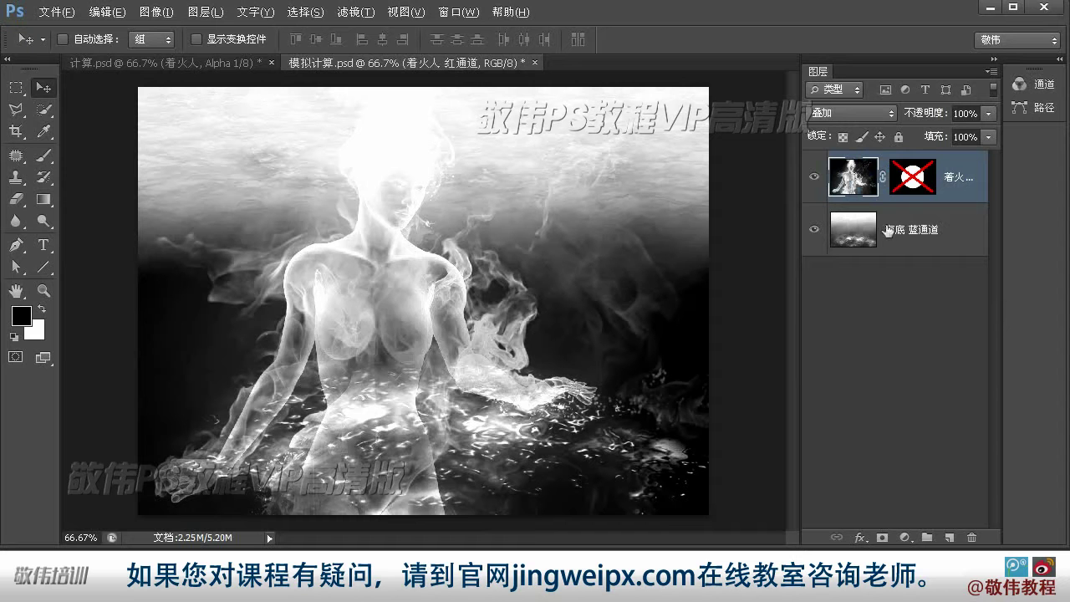
pyautogui.click(863, 239)
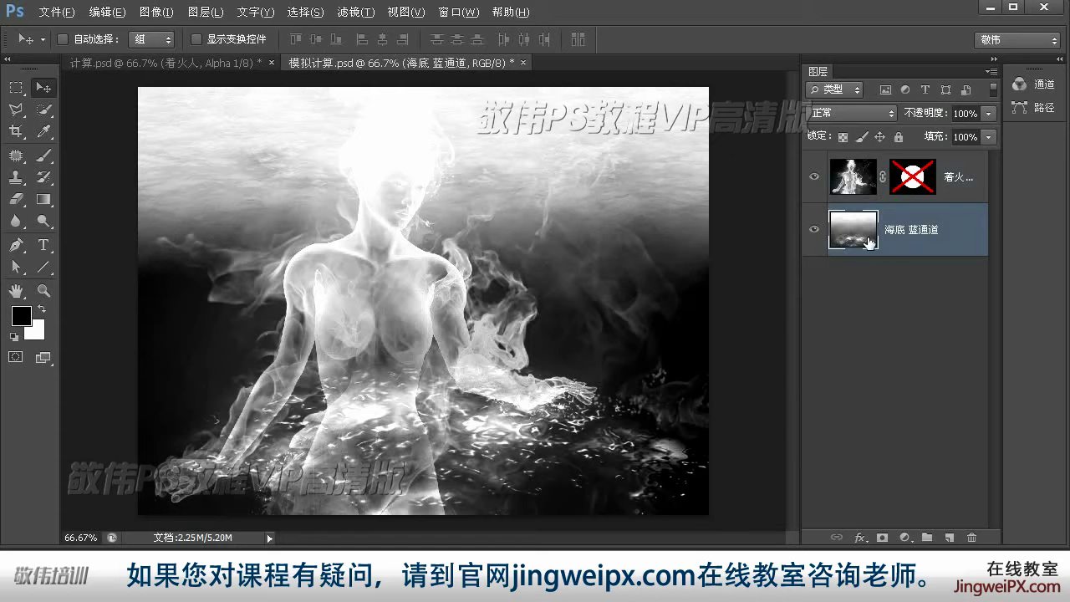
pyautogui.click(853, 178)
pyautogui.click(852, 112)
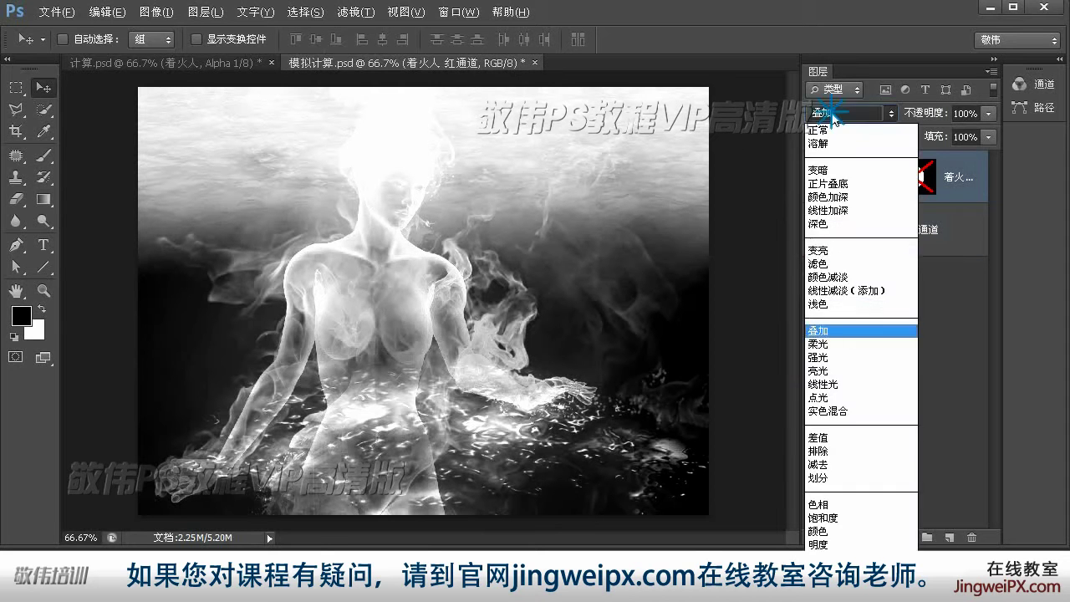
pyautogui.click(820, 334)
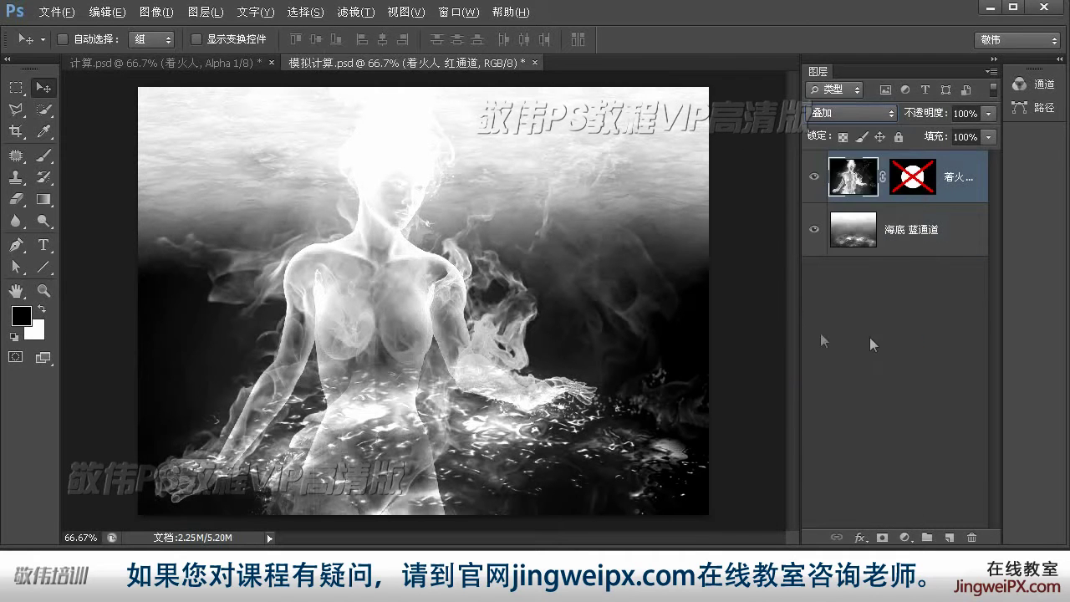
pyautogui.click(903, 393)
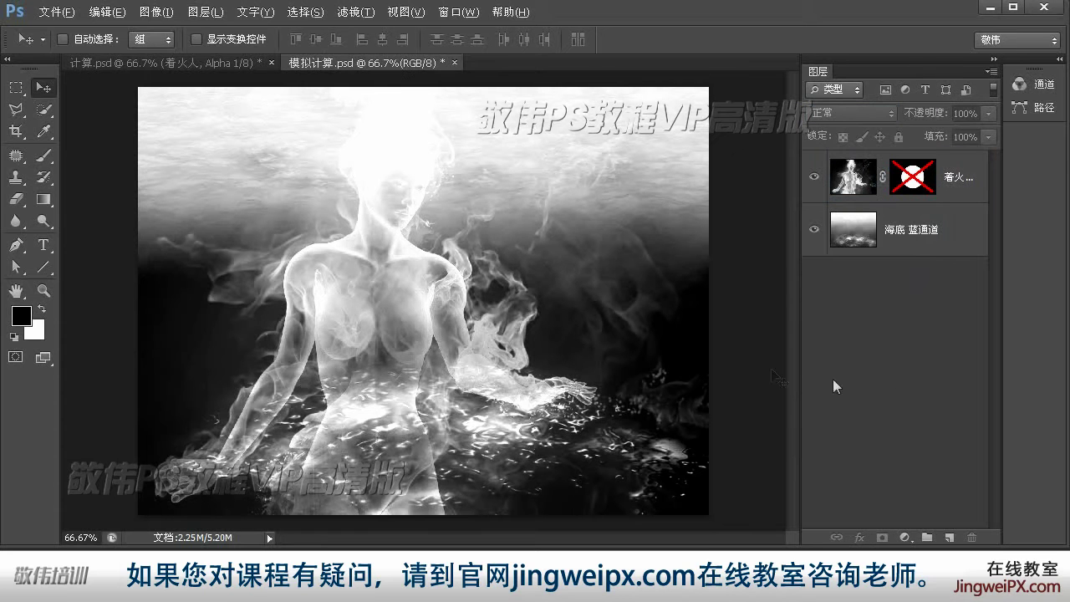
# - Re-enable the circular mask of the 着火人 红通道 layer and reselect the layer's image
pyautogui.click(853, 171)
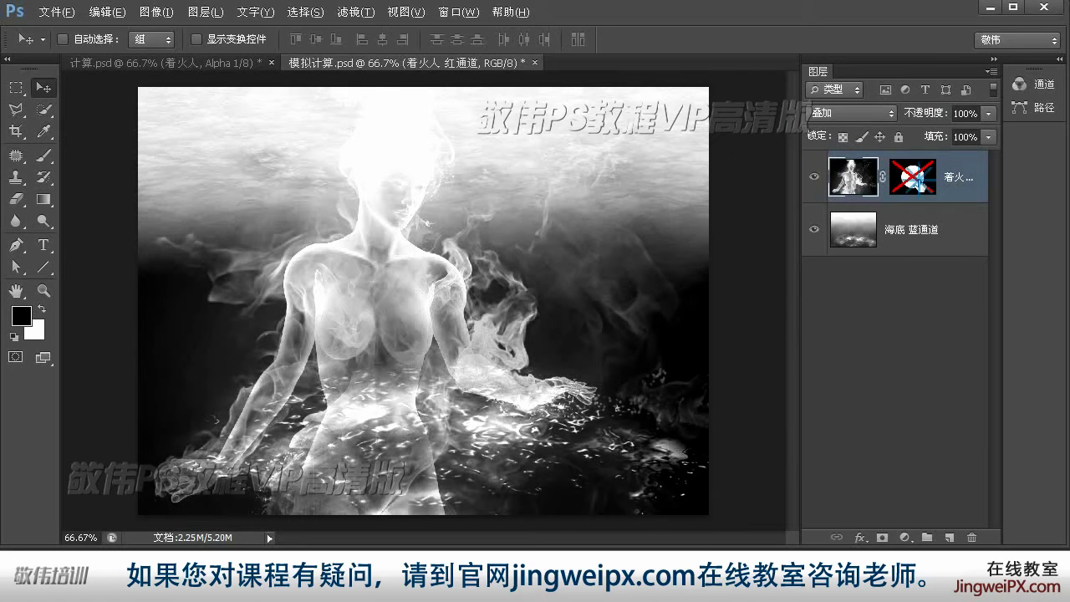
pyautogui.keyDown('shift'); pyautogui.click(918, 180); pyautogui.keyUp('shift')
pyautogui.click(916, 175)
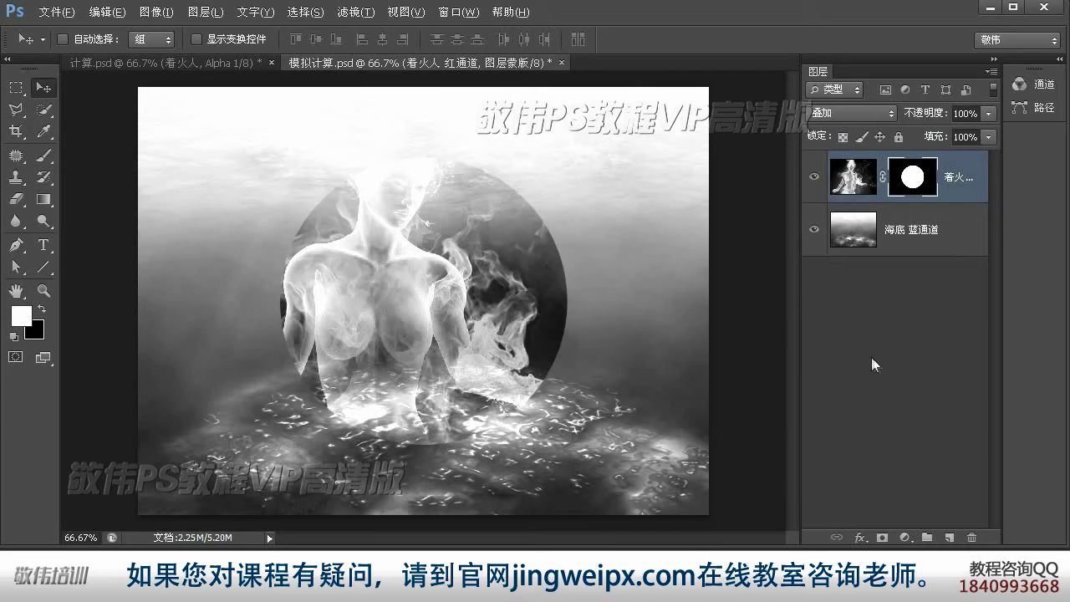
pyautogui.click(857, 177)
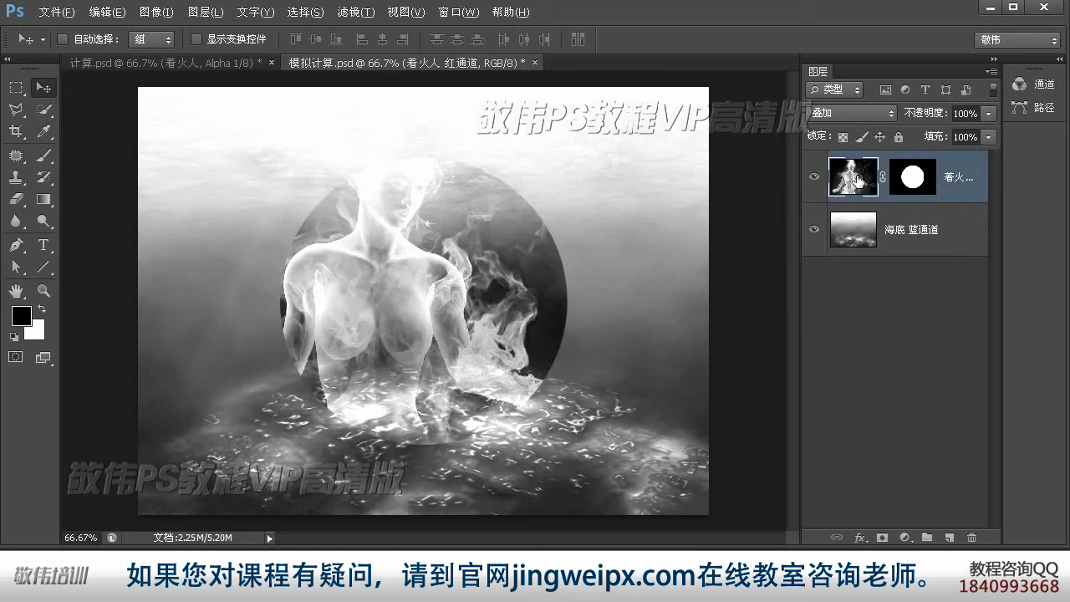
# - Alternate between 计算.psd and 模拟计算.psd to check that both images match, ending on 计算.psd
pyautogui.click(182, 65)
pyautogui.click(310, 64)
pyautogui.click(182, 62)
pyautogui.click(323, 66)
pyautogui.click(251, 63)
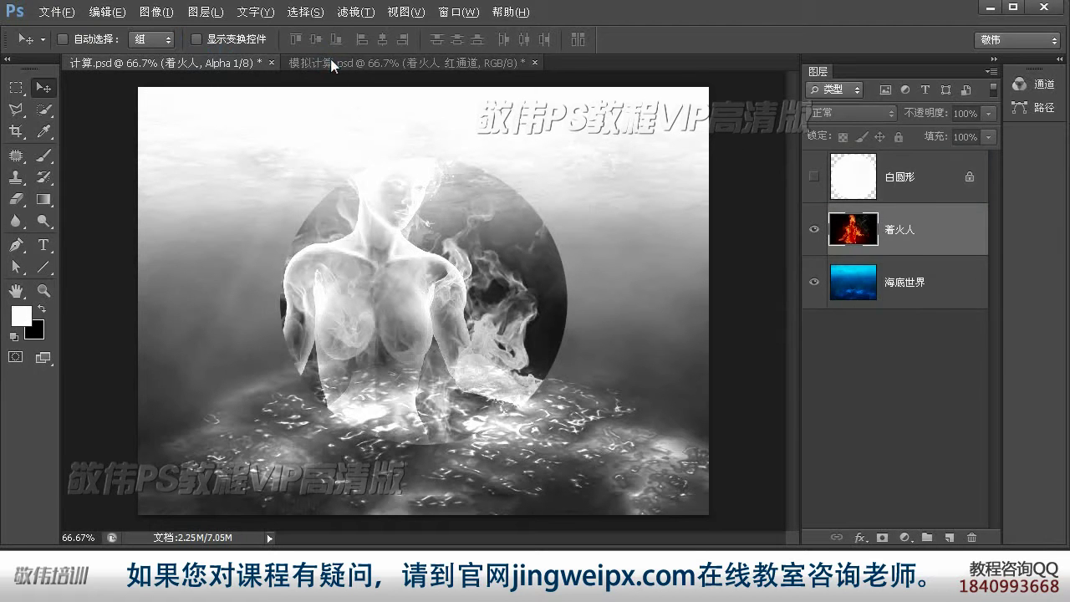
pyautogui.click(332, 64)
pyautogui.click(230, 61)
pyautogui.click(327, 64)
pyautogui.click(210, 60)
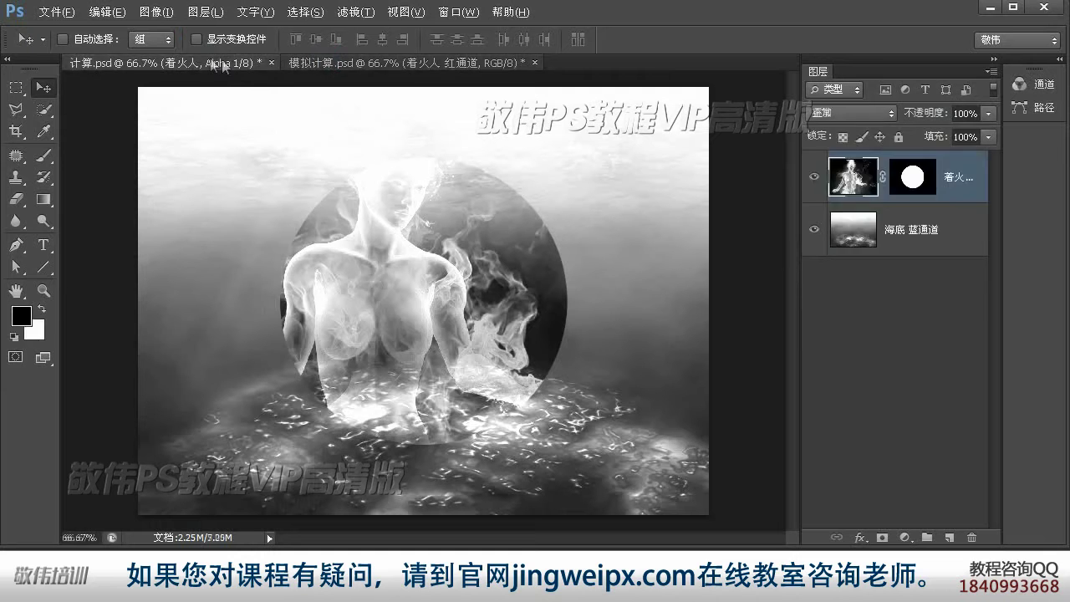
pyautogui.click(322, 65)
pyautogui.click(219, 63)
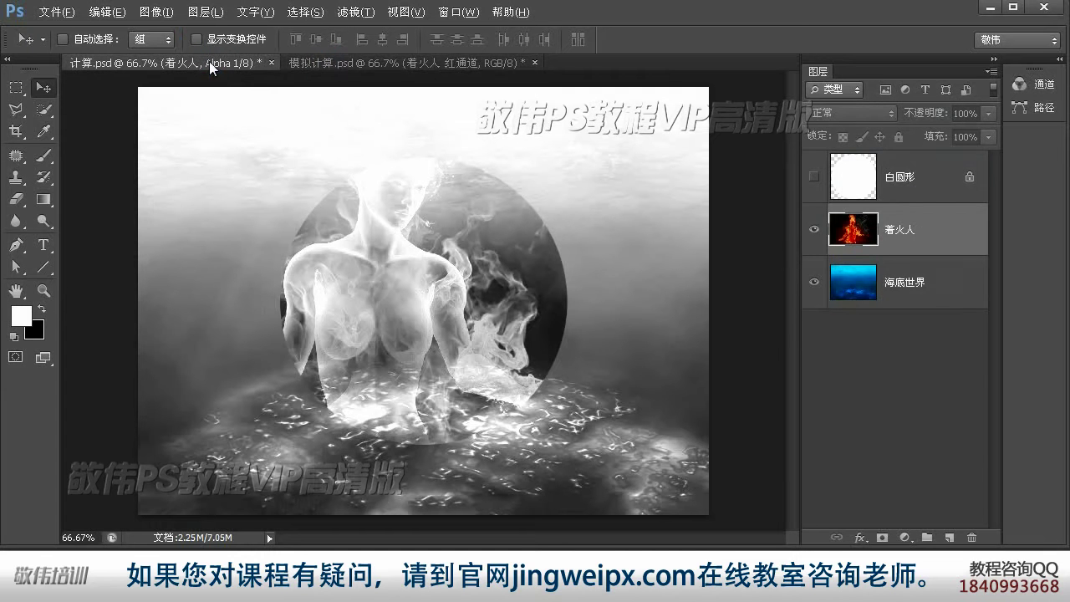
pyautogui.click(328, 63)
pyautogui.moveTo(328, 62); pyautogui.dragTo(219, 64)
pyautogui.click(336, 67)
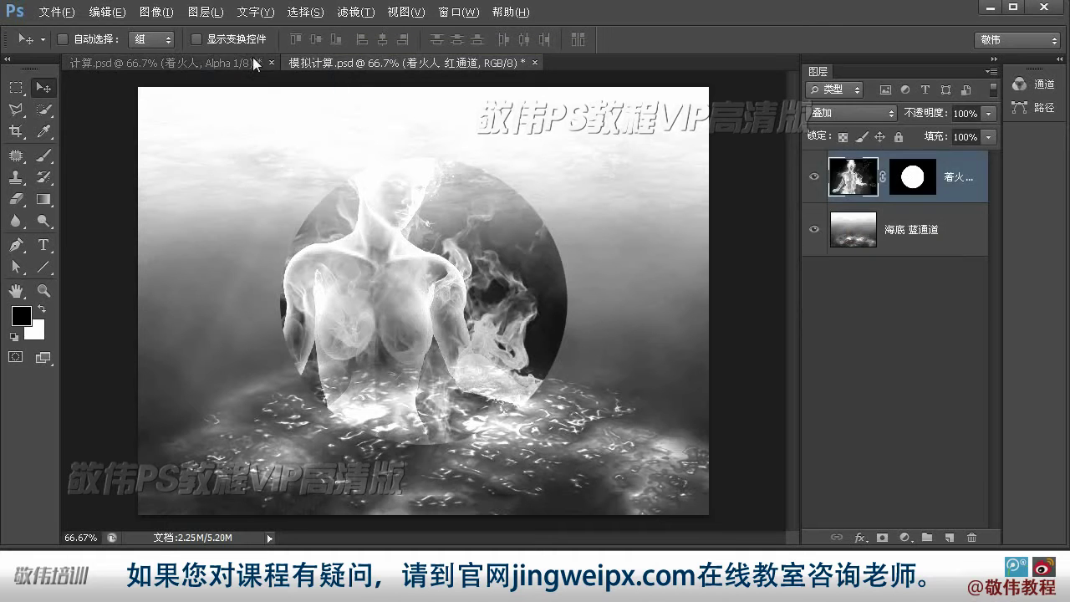
pyautogui.click(194, 64)
pyautogui.click(339, 66)
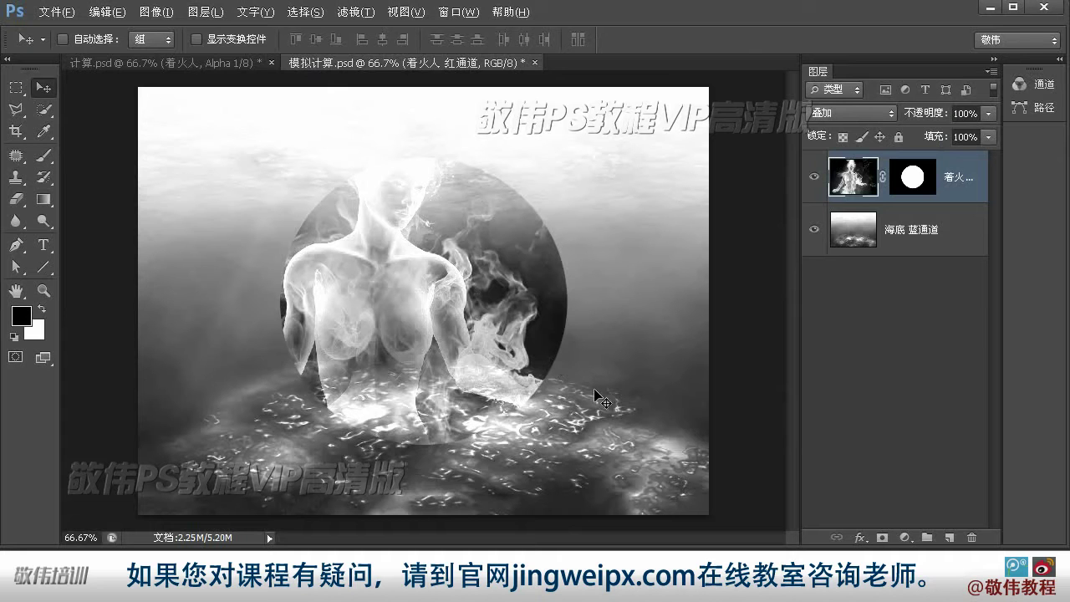
pyautogui.click(134, 64)
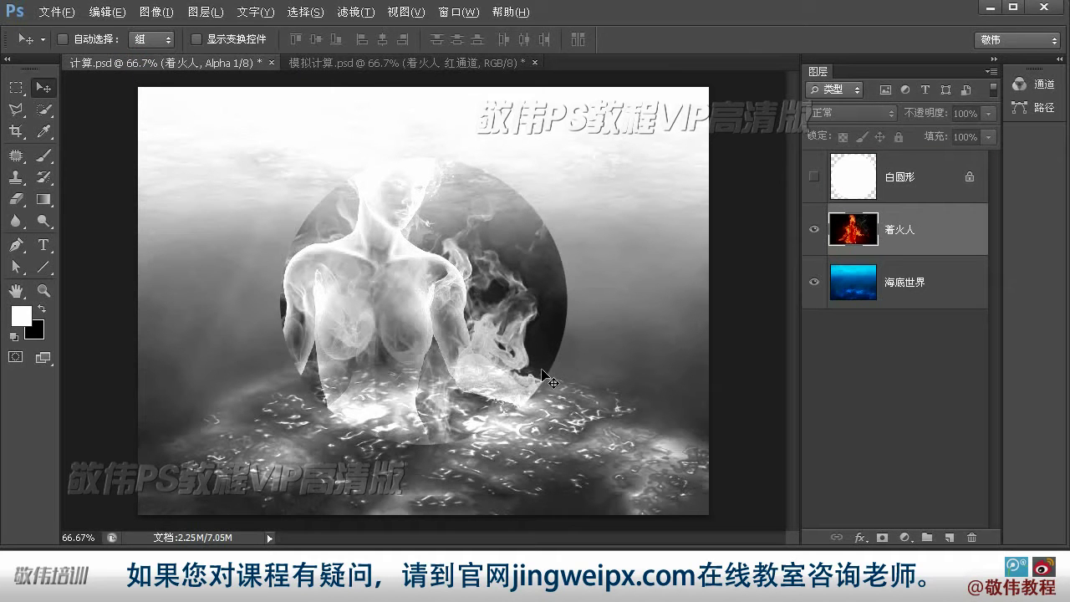
# - Switch between 模拟计算.psd and 计算.psd once more to compare the layered image with the Alpha 1 channel
pyautogui.hotkey('ctrl', 'Tab')
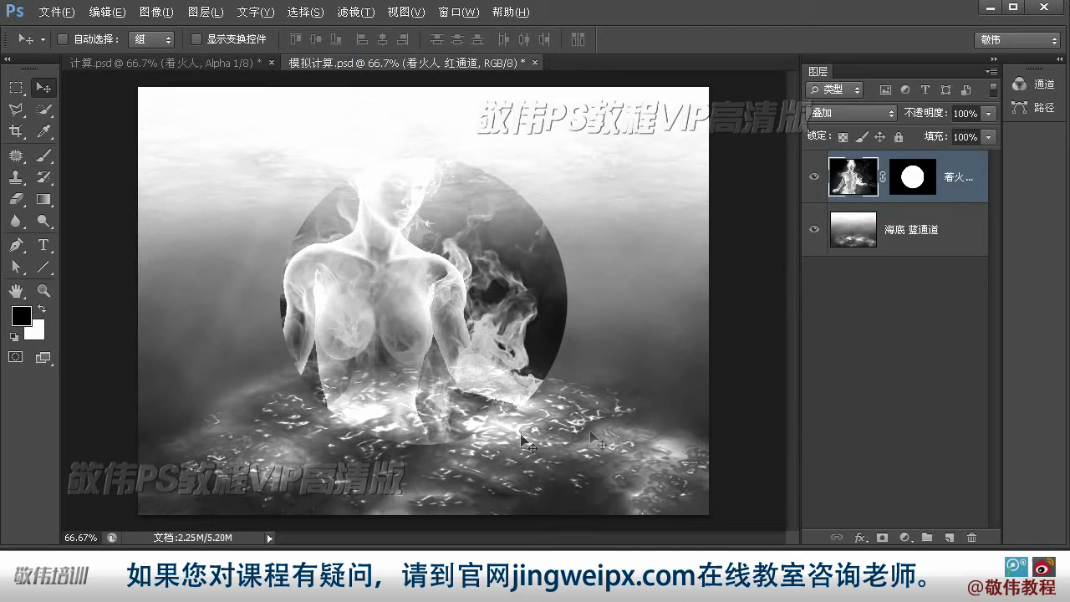
pyautogui.click(152, 66)
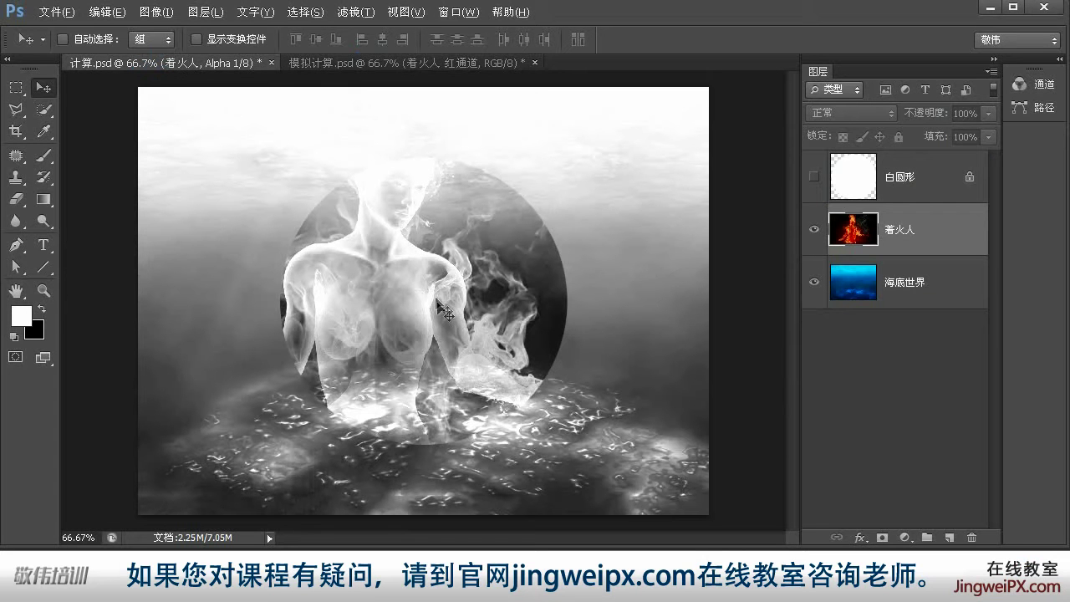
pyautogui.hotkey('ctrl', 'Tab')
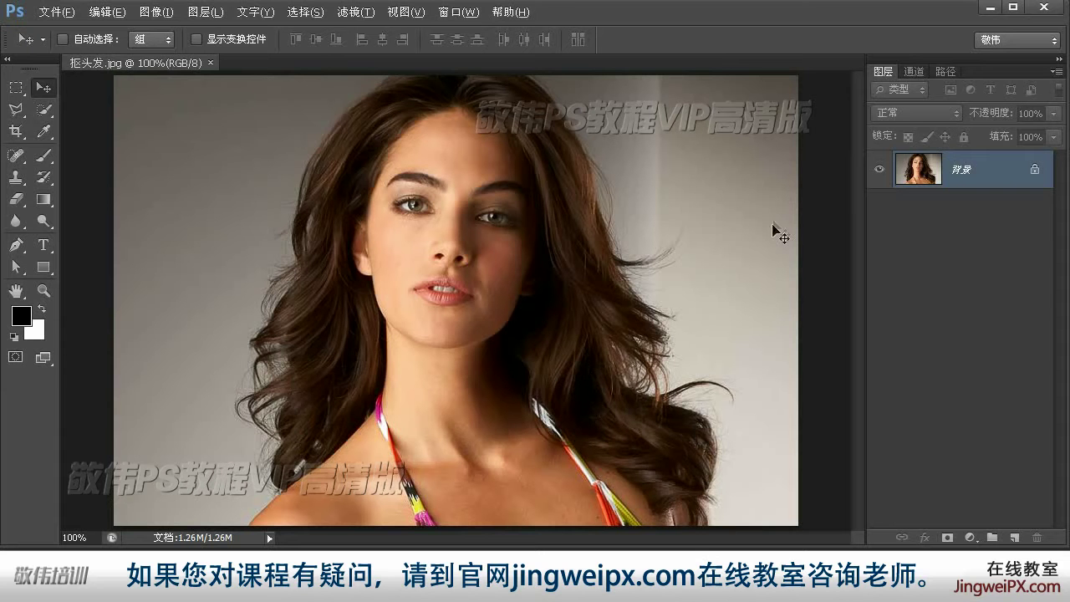
# - View the 红, 绿 and 蓝 channels of 抠头发.jpg individually to examine how the hair separates from the background
pyautogui.click(914, 70)
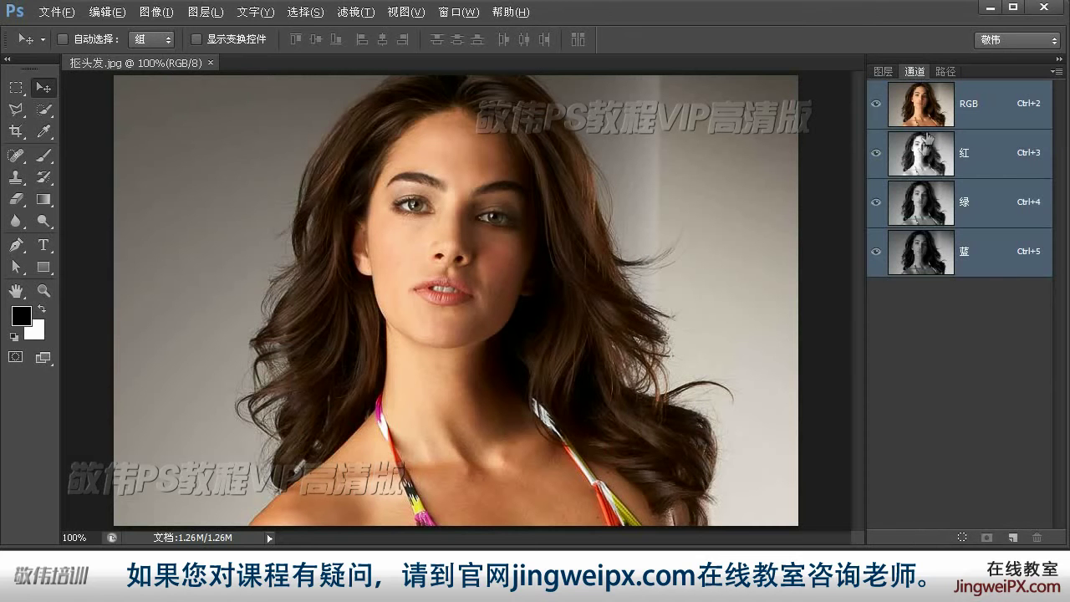
pyautogui.click(918, 161)
pyautogui.hotkey('ctrl', '4')
pyautogui.hotkey('ctrl', '5')
pyautogui.hotkey('ctrl', '4')
pyautogui.click(940, 166)
pyautogui.click(932, 106)
pyautogui.click(925, 161)
pyautogui.click(928, 202)
pyautogui.click(928, 248)
pyautogui.click(936, 216)
pyautogui.click(937, 165)
pyautogui.click(937, 164)
pyautogui.click(943, 217)
pyautogui.hotkey('ctrl', '5')
pyautogui.click(933, 211)
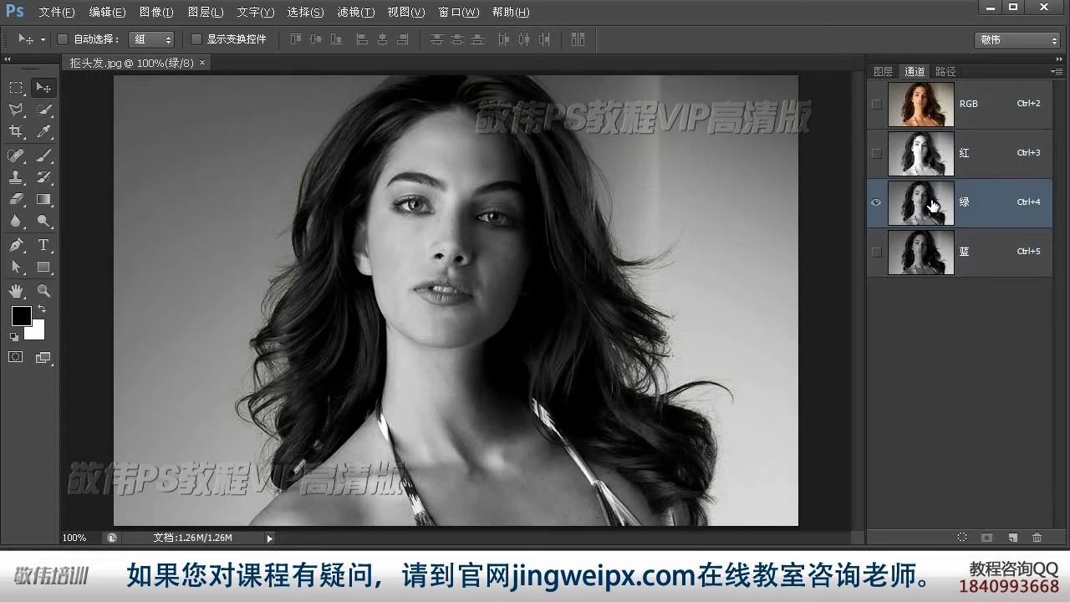
pyautogui.click(930, 164)
pyautogui.click(924, 209)
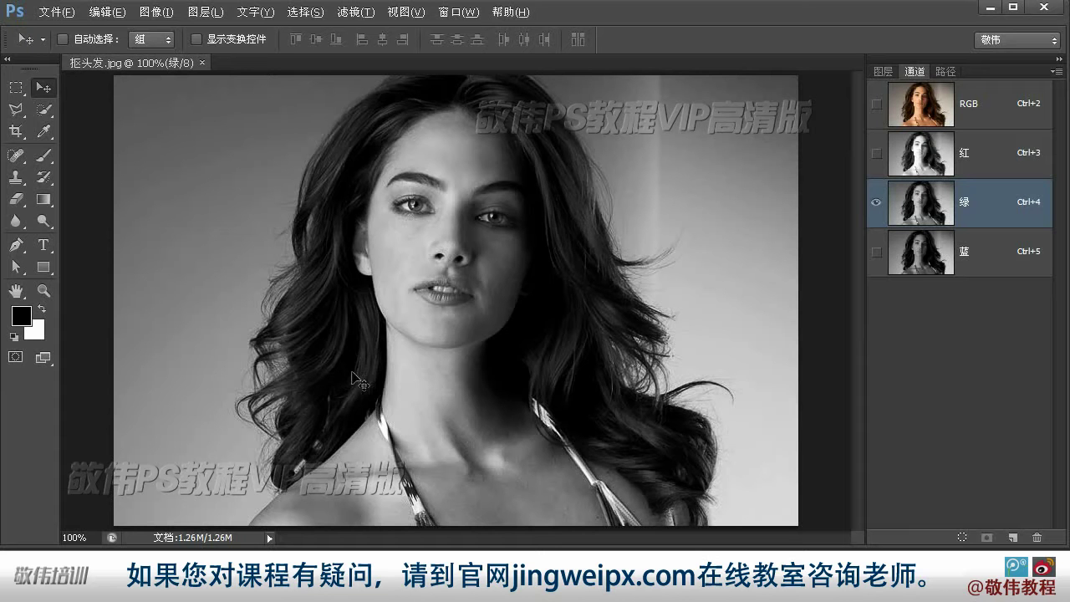
# - Compare the 红 channel with the 绿 and 蓝 channels for contrast between hair and background
pyautogui.click(934, 255)
pyautogui.click(937, 214)
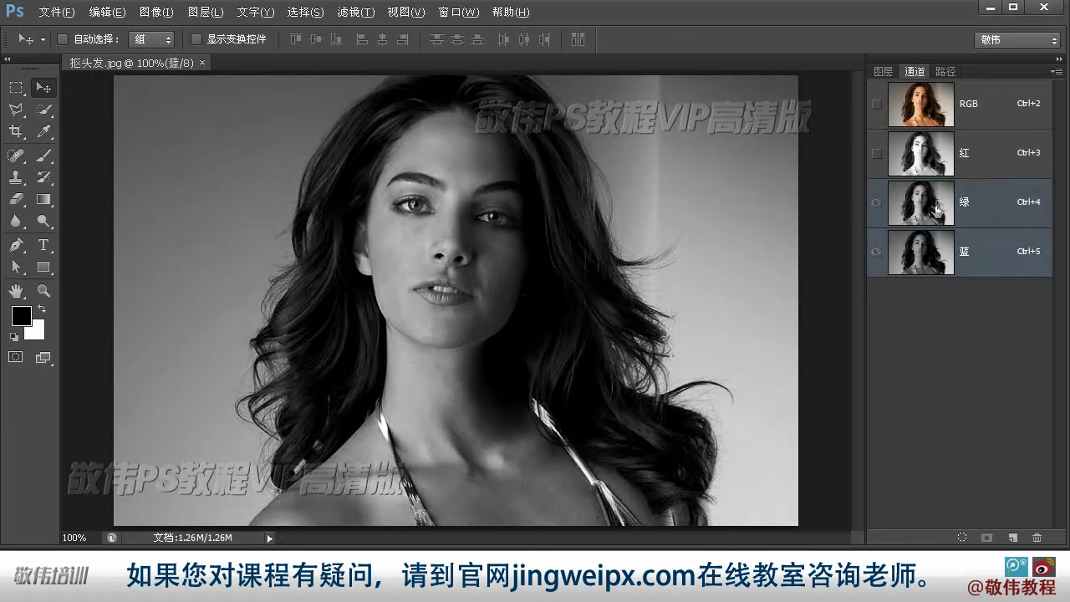
pyautogui.click(945, 153)
pyautogui.click(932, 219)
pyautogui.click(934, 266)
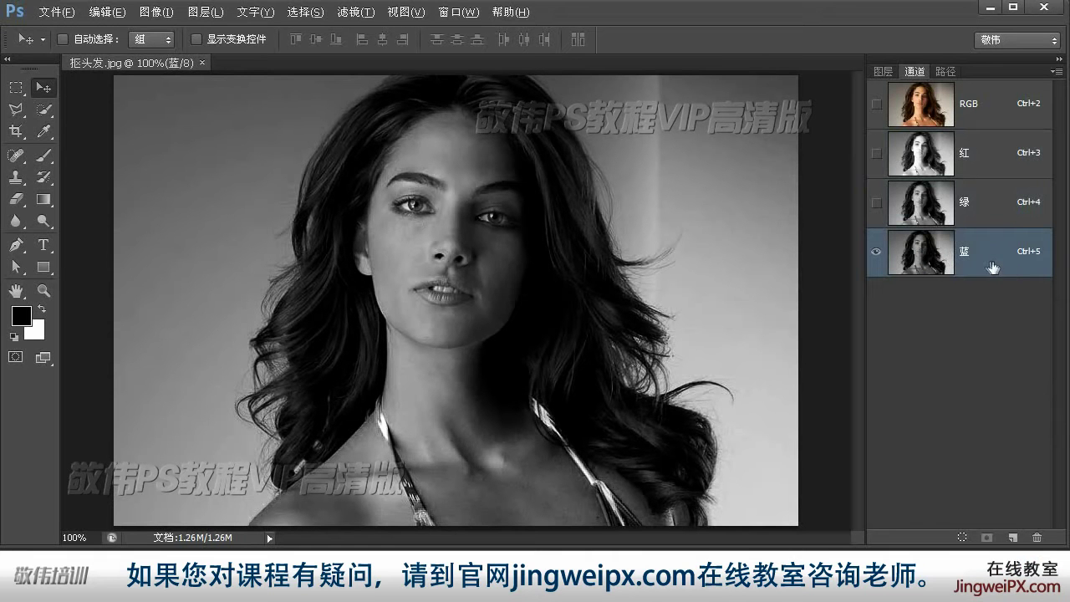
pyautogui.click(937, 155)
pyautogui.click(930, 203)
pyautogui.click(934, 241)
pyautogui.click(933, 208)
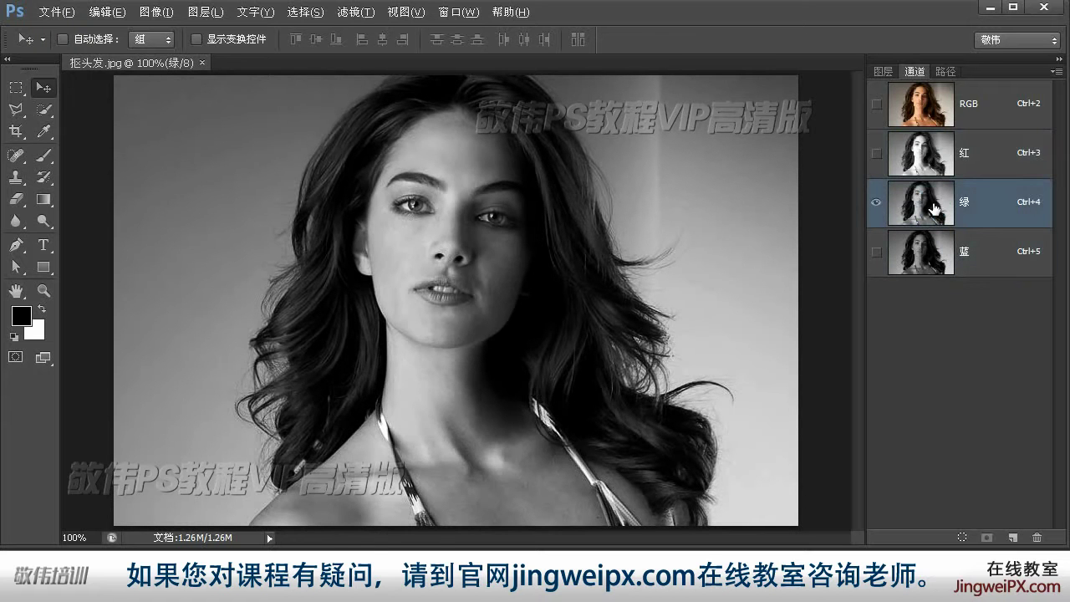
pyautogui.click(939, 165)
pyautogui.click(931, 200)
pyautogui.click(935, 160)
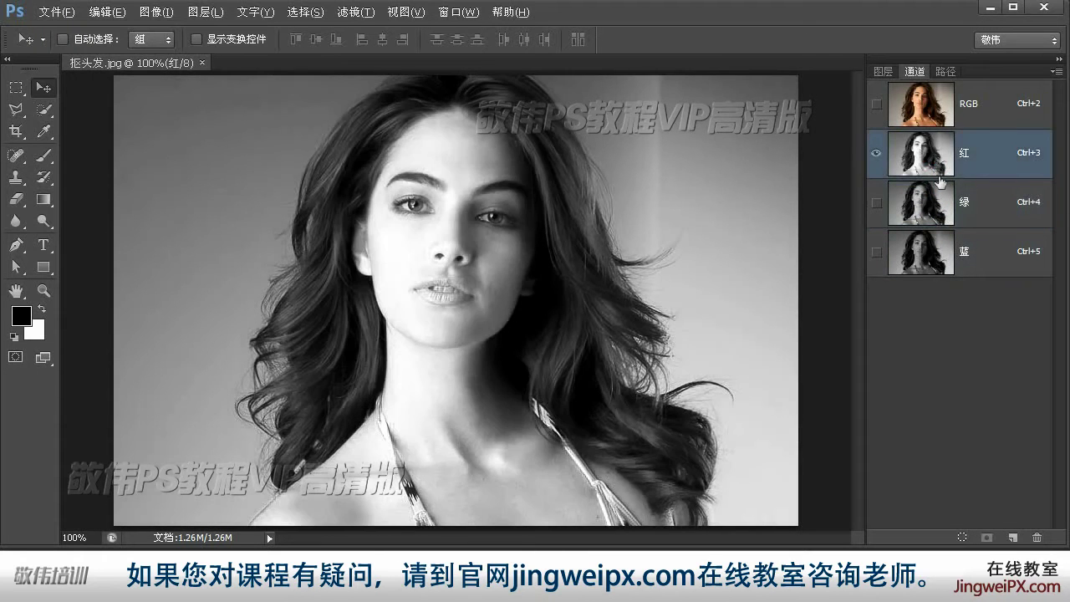
# - Alternate between the 绿 and 蓝 channels to judge which gives the better hair contrast
pyautogui.click(932, 202)
pyautogui.click(939, 258)
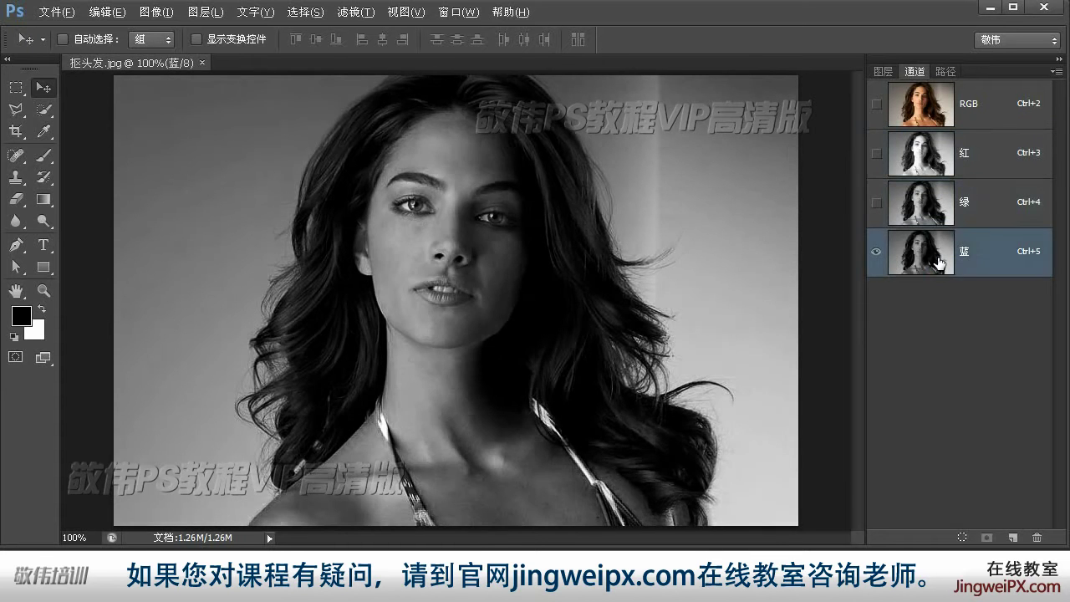
pyautogui.click(940, 216)
pyautogui.click(941, 261)
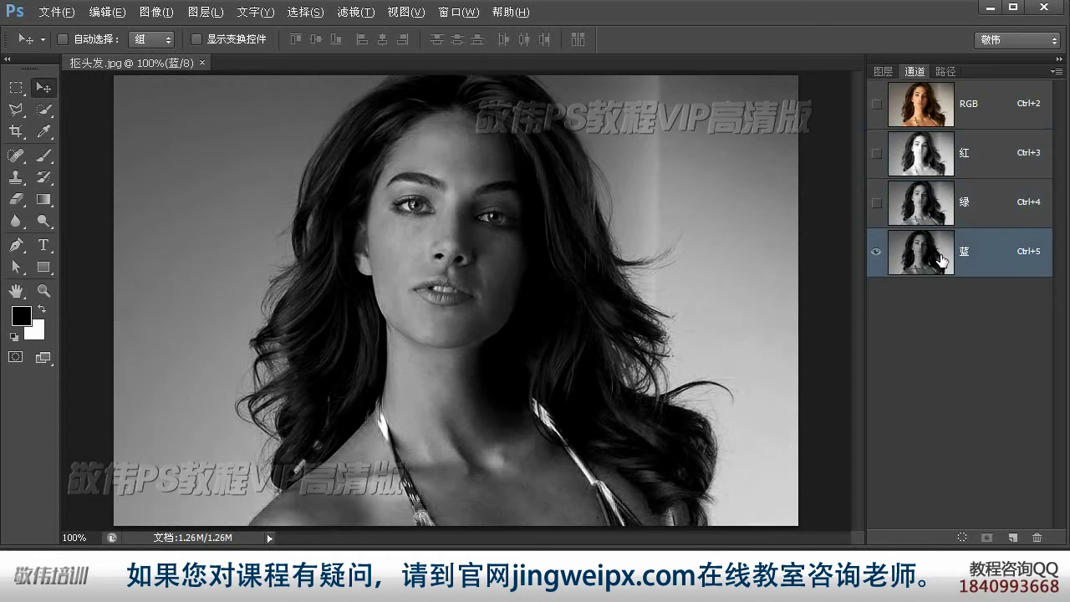
pyautogui.click(936, 216)
pyautogui.click(940, 259)
pyautogui.keyDown('shift'); pyautogui.click(940, 217); pyautogui.keyUp('shift')
pyautogui.click(938, 215)
pyautogui.click(940, 258)
# - Duplicate the 绿 channel and open the Levels adjustment for the copy
pyautogui.click(932, 211)
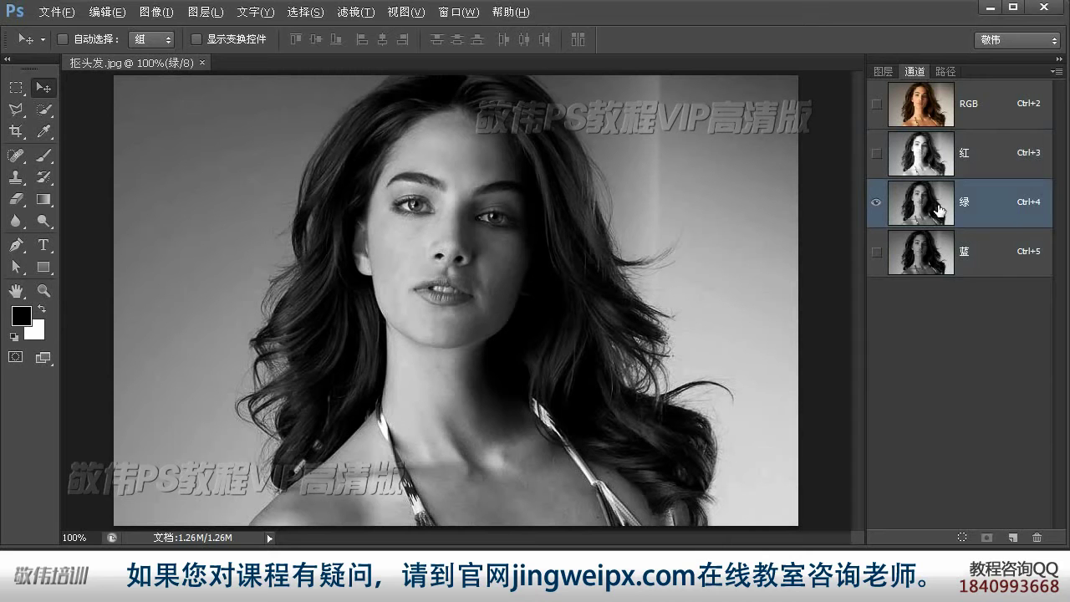
pyautogui.moveTo(938, 202); pyautogui.dragTo(1014, 540)
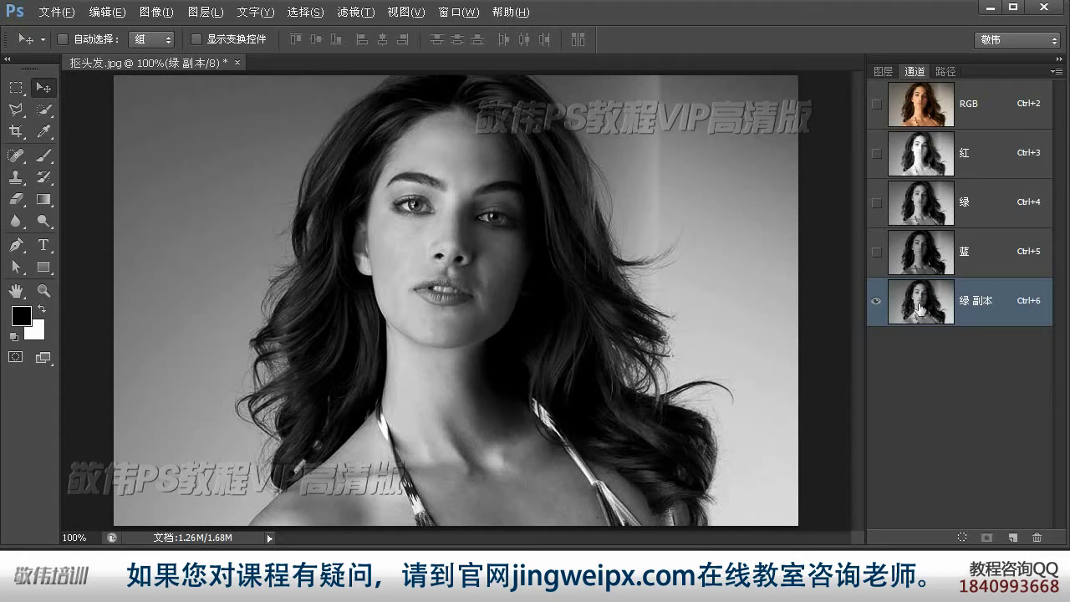
pyautogui.click(150, 17)
pyautogui.moveTo(288, 53)
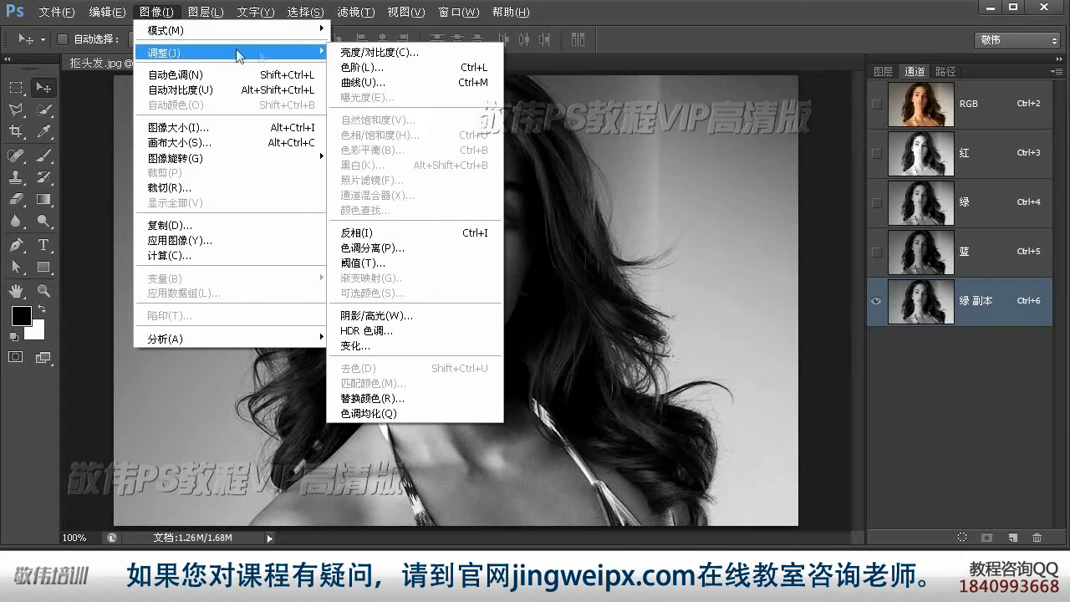
pyautogui.click(401, 70)
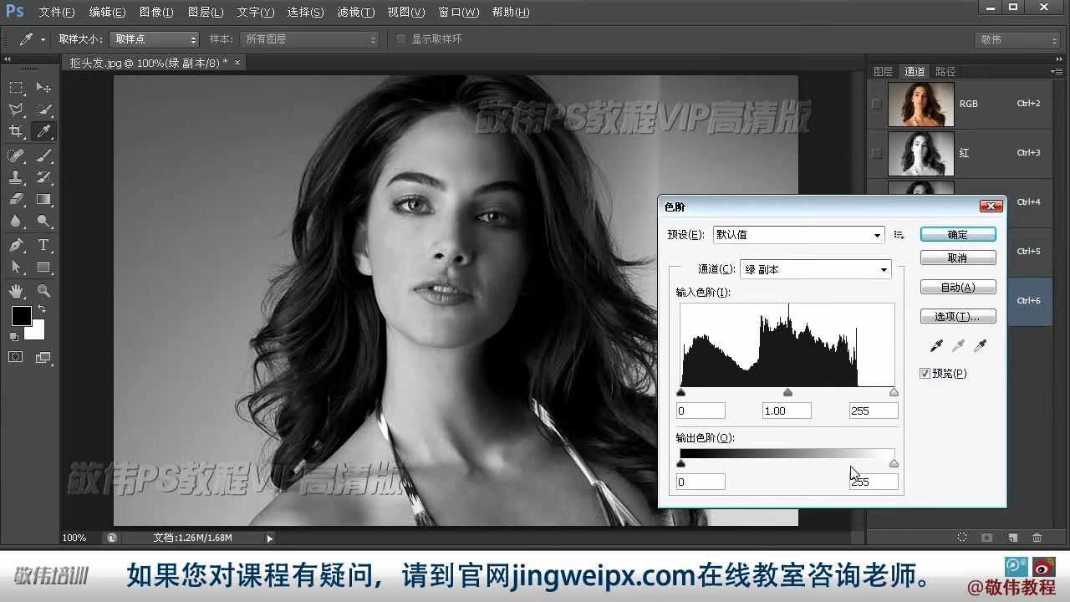
# - Try an extreme Levels contrast on the 绿 副本 channel with input black 109 and input white 117
pyautogui.moveTo(894, 394); pyautogui.dragTo(822, 399)
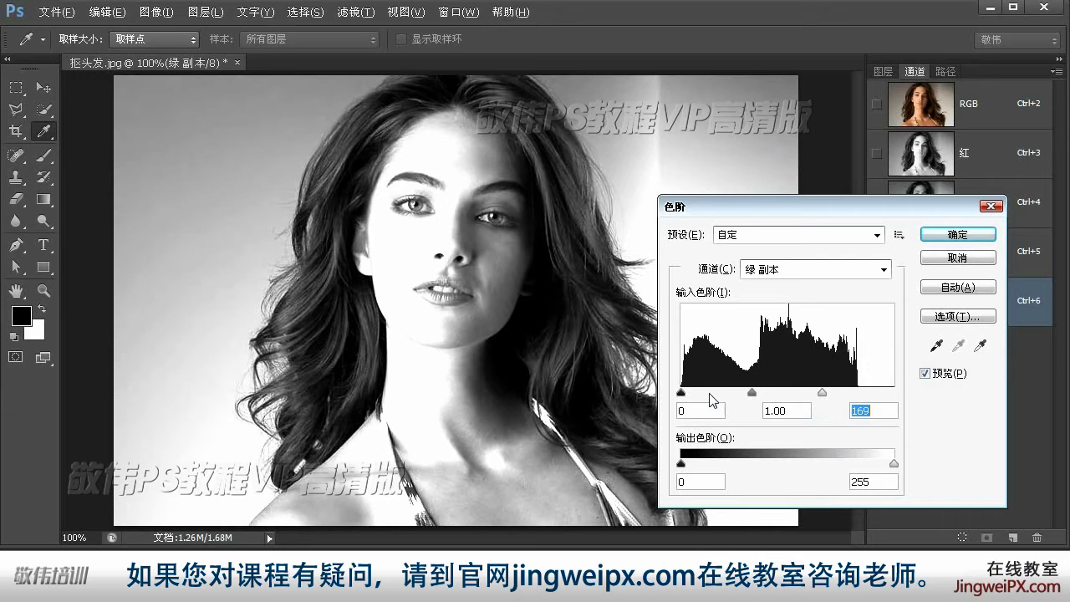
pyautogui.moveTo(682, 394); pyautogui.dragTo(715, 393)
pyautogui.moveTo(822, 393); pyautogui.dragTo(830, 394)
pyautogui.moveTo(715, 394); pyautogui.dragTo(777, 393)
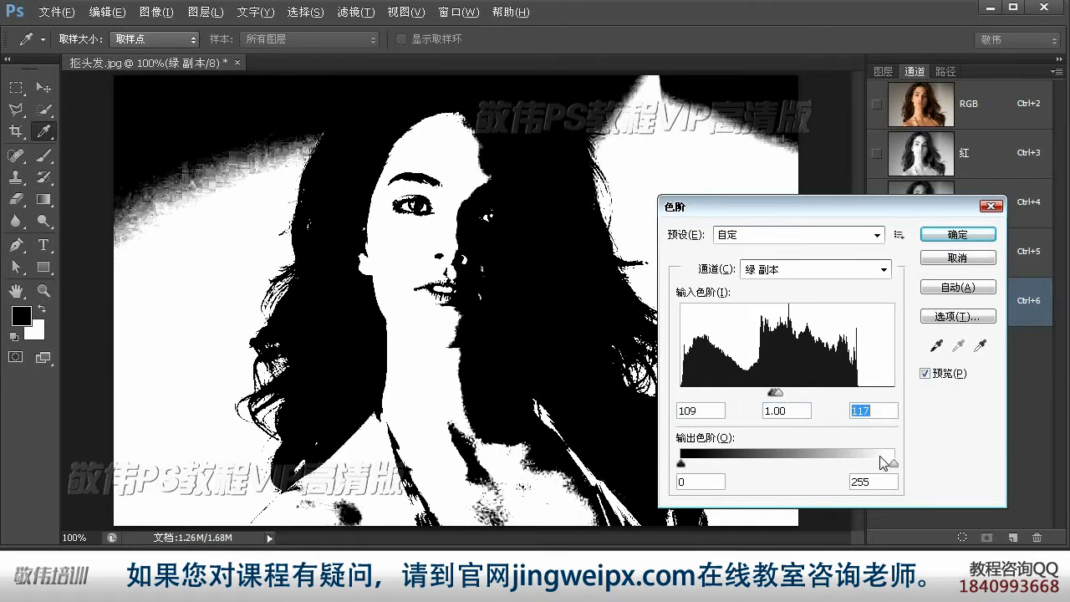
pyautogui.moveTo(744, 206); pyautogui.dragTo(873, 212)
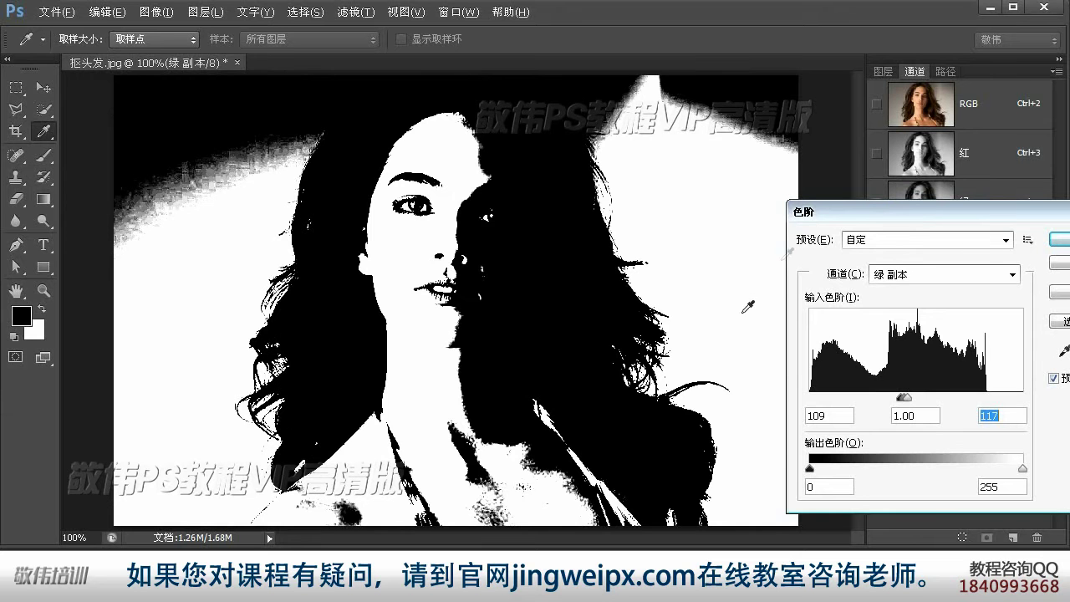
pyautogui.moveTo(902, 215); pyautogui.dragTo(777, 197)
# - Apply Levels to the 绿 副本 channel with input black 37, midtone 1.00 and input white 183
pyautogui.moveTo(779, 380); pyautogui.dragTo(717, 382)
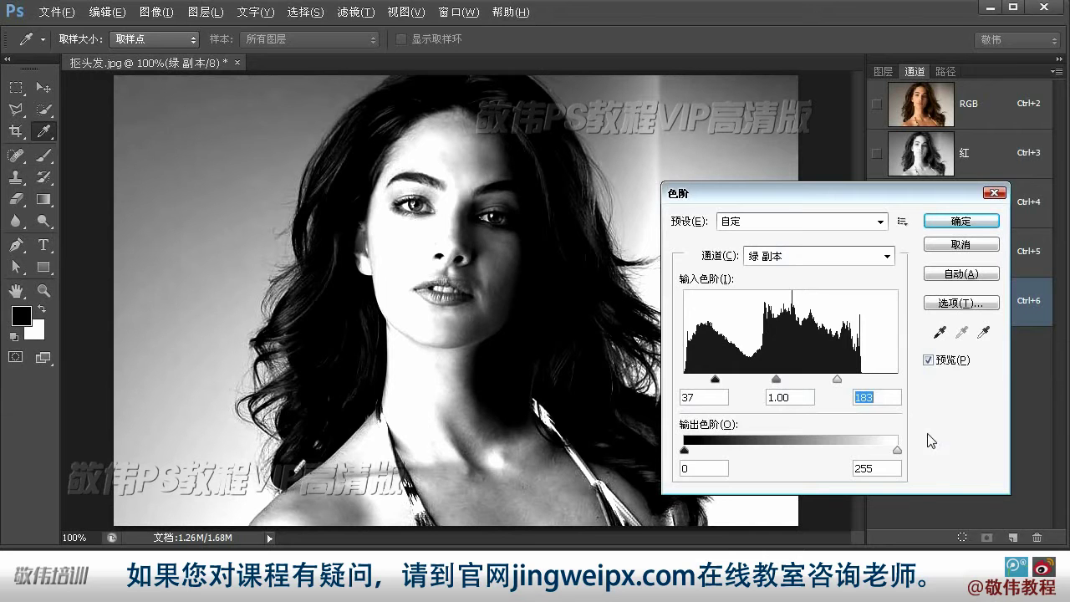
pyautogui.click(958, 220)
pyautogui.press('v')
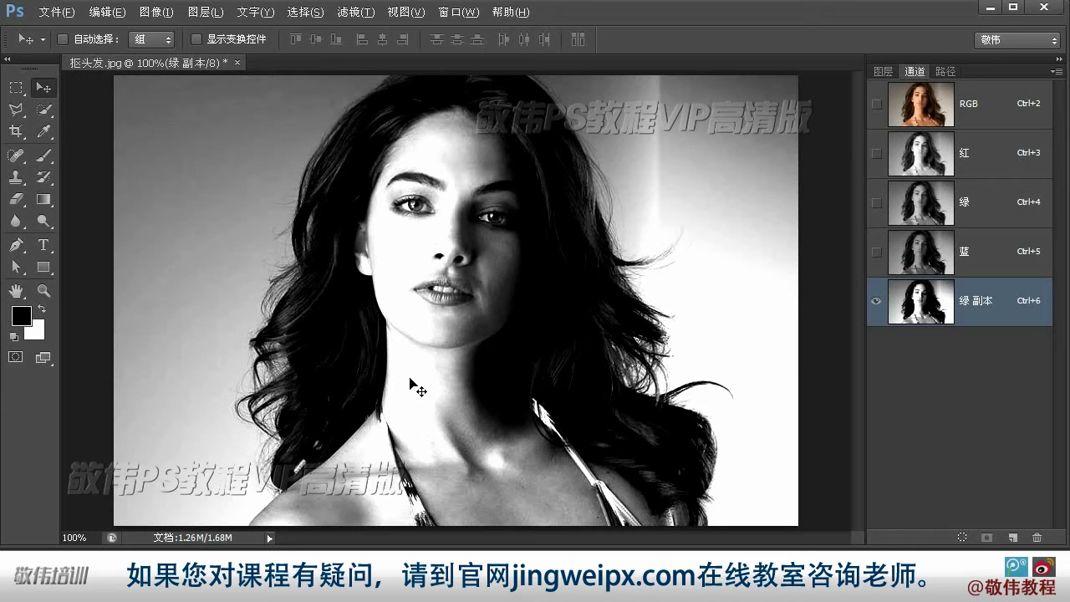
# - Invert the 绿 副本 channel
pyautogui.click(156, 11)
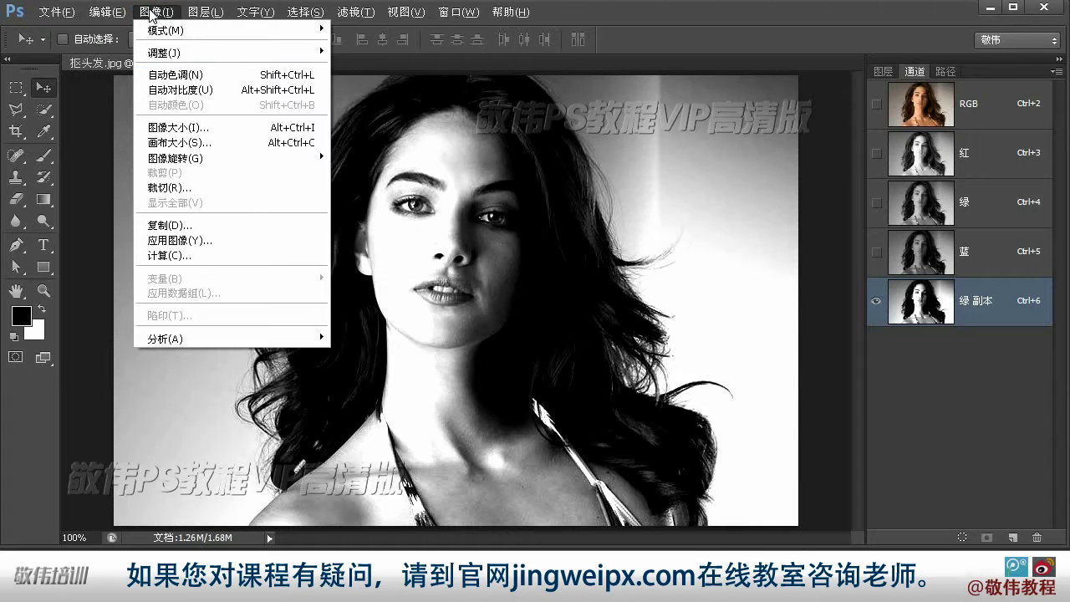
pyautogui.moveTo(205, 52)
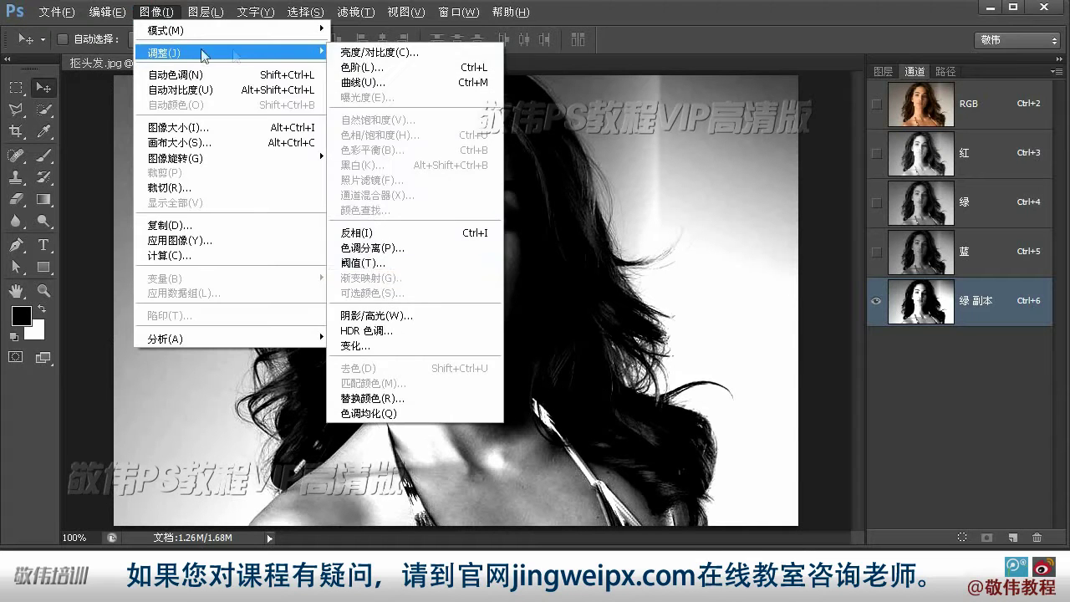
pyautogui.click(412, 238)
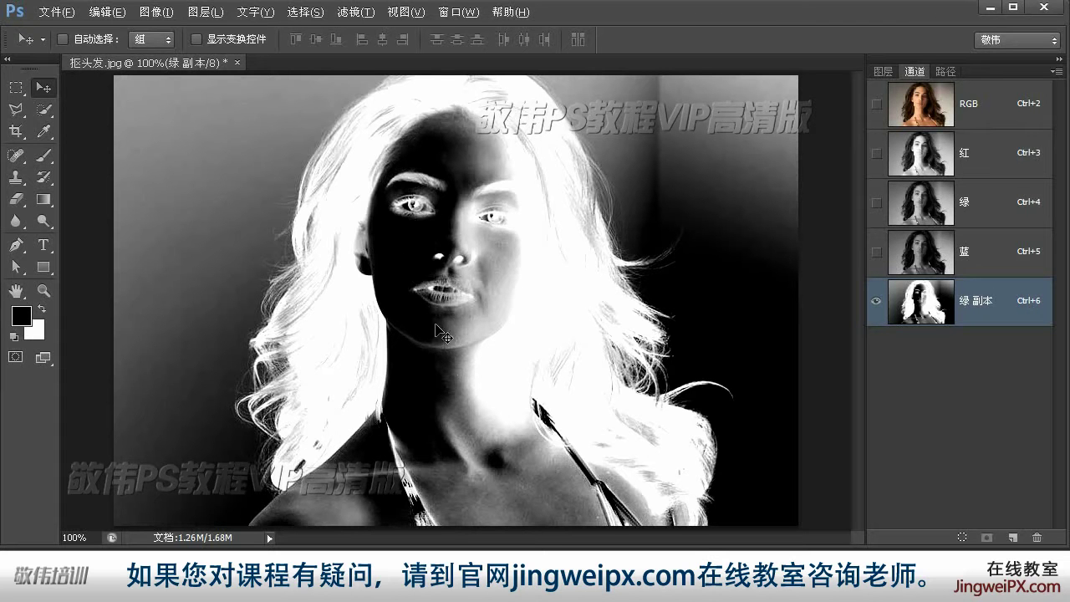
# - Paint the woman's face, neck, chest and shoulders solid white in the 绿 副本 channel with a size 50 brush
pyautogui.click(44, 156)
pyautogui.click(42, 309)
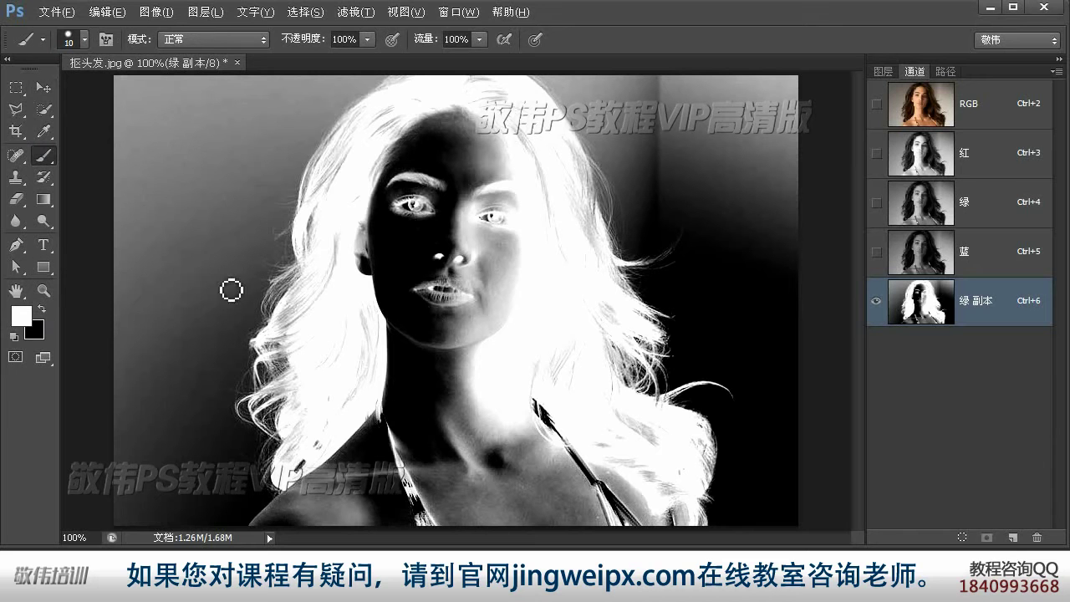
pyautogui.moveTo(435, 291)
pyautogui.mouseDown()
pyautogui.moveTo(453, 323)
pyautogui.moveTo(437, 293)
pyautogui.moveTo(445, 320)
pyautogui.moveTo(430, 297)
pyautogui.mouseUp()
pyautogui.press(']')
pyautogui.press(']')
pyautogui.press(']')
pyautogui.press(']')
pyautogui.moveTo(378, 199)
pyautogui.mouseDown()
pyautogui.moveTo(395, 343)
pyautogui.moveTo(370, 256)
pyautogui.moveTo(370, 378)
pyautogui.moveTo(357, 345)
pyautogui.moveTo(356, 358)
pyautogui.moveTo(371, 416)
pyautogui.moveTo(396, 427)
pyautogui.mouseUp()
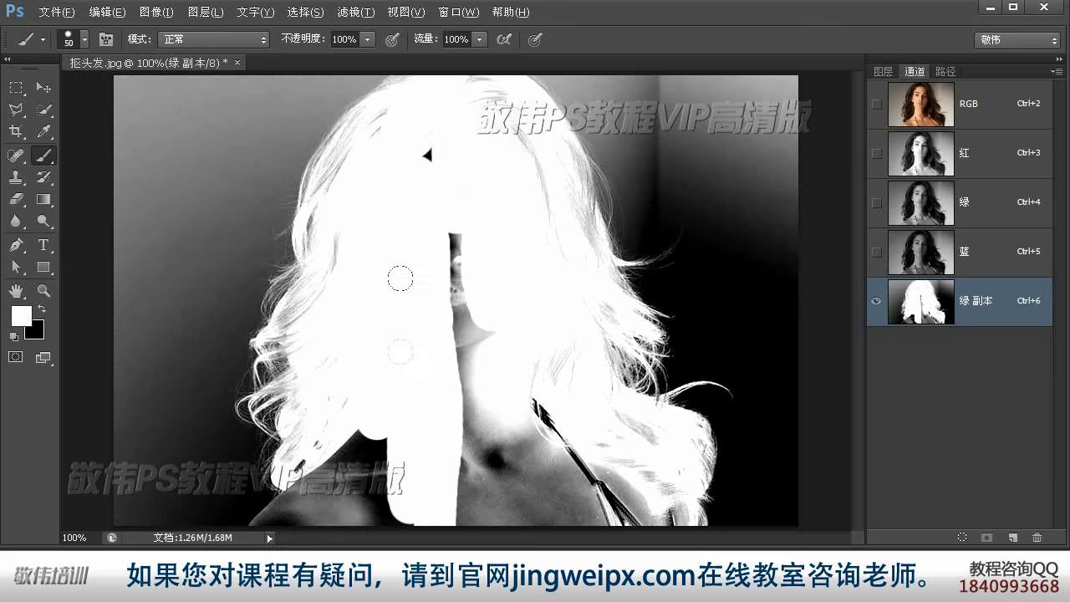
pyautogui.moveTo(410, 134)
pyautogui.mouseDown()
pyautogui.moveTo(434, 215)
pyautogui.moveTo(457, 515)
pyautogui.mouseUp()
pyautogui.moveTo(468, 335)
pyautogui.mouseDown()
pyautogui.moveTo(500, 520)
pyautogui.moveTo(484, 389)
pyautogui.moveTo(544, 491)
pyautogui.moveTo(514, 384)
pyautogui.moveTo(549, 458)
pyautogui.moveTo(553, 427)
pyautogui.moveTo(607, 512)
pyautogui.moveTo(596, 468)
pyautogui.moveTo(645, 536)
pyautogui.mouseUp()
pyautogui.moveTo(632, 484); pyautogui.dragTo(673, 521)
pyautogui.moveTo(554, 517); pyautogui.dragTo(515, 518)
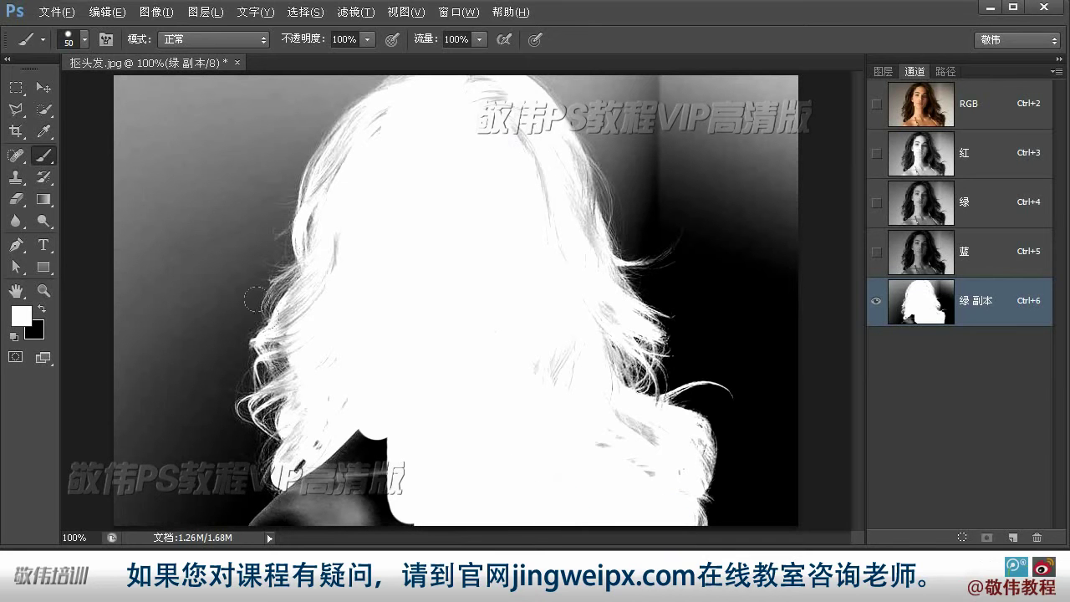
pyautogui.moveTo(373, 456)
pyautogui.mouseDown()
pyautogui.moveTo(394, 514)
pyautogui.moveTo(401, 510)
pyautogui.moveTo(371, 507)
pyautogui.moveTo(349, 418)
pyautogui.moveTo(326, 539)
pyautogui.moveTo(325, 451)
pyautogui.moveTo(293, 502)
pyautogui.mouseUp()
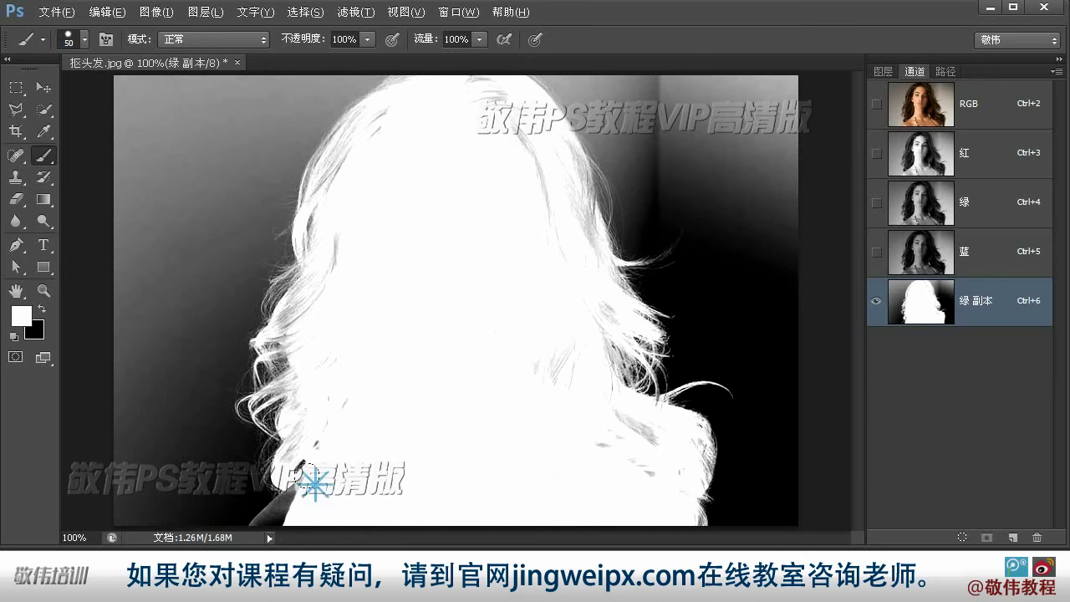
# - Outline the remaining grey sliver along the shoulder edge with a Pen path and convert the path to a selection
pyautogui.press('z')
pyautogui.moveTo(275, 513)
pyautogui.mouseDown()
pyautogui.moveTo(287, 502)
pyautogui.moveTo(309, 351)
pyautogui.mouseUp()
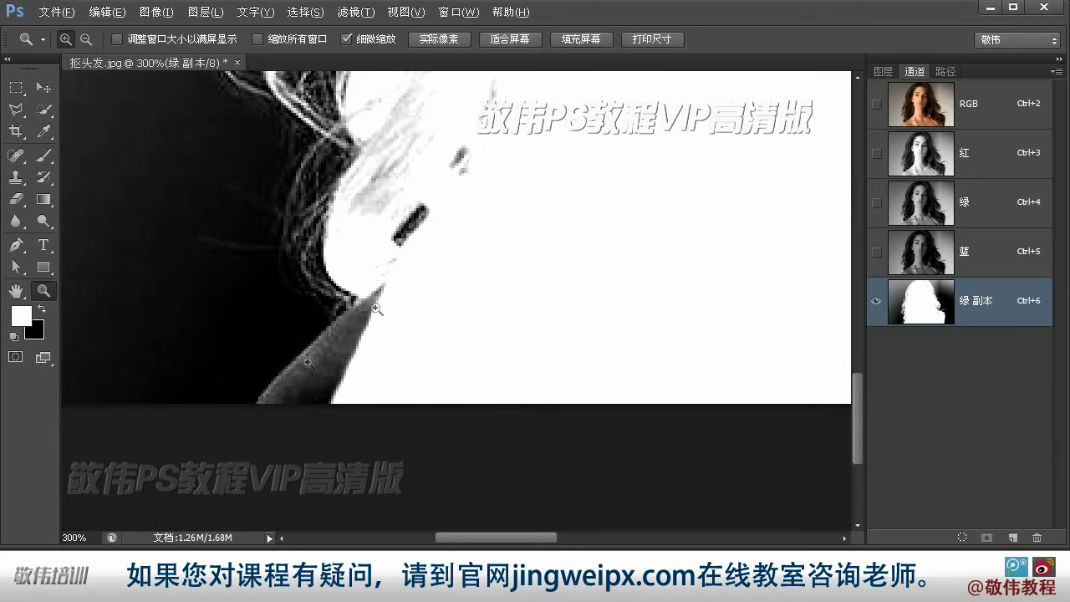
pyautogui.click(16, 246)
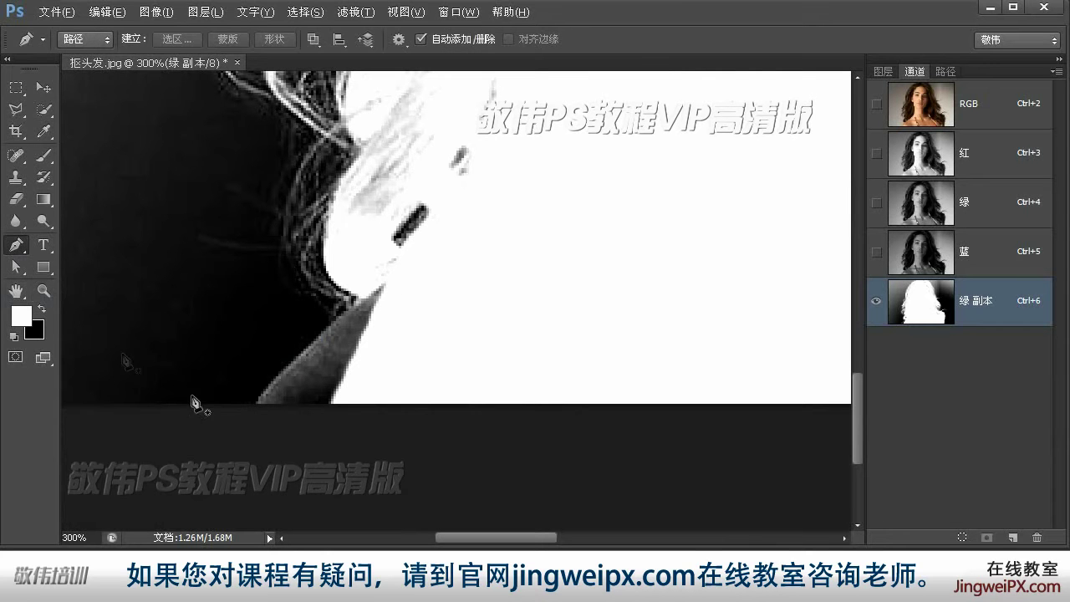
pyautogui.click(251, 409)
pyautogui.moveTo(303, 353); pyautogui.dragTo(329, 323)
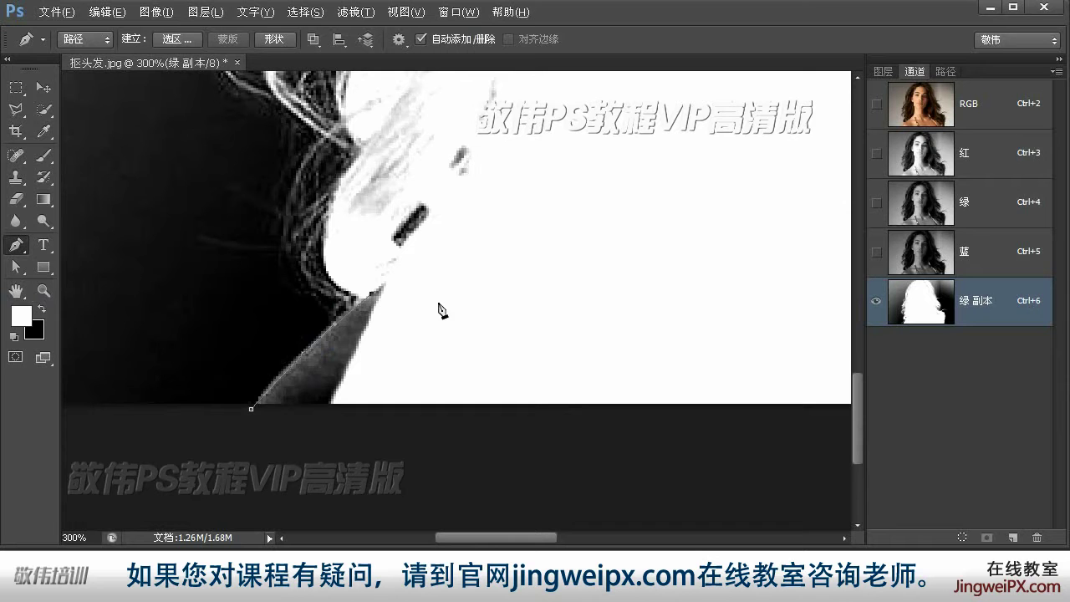
pyautogui.click(304, 437)
pyautogui.click(251, 409)
pyautogui.hotkey('ctrl', 'Return')
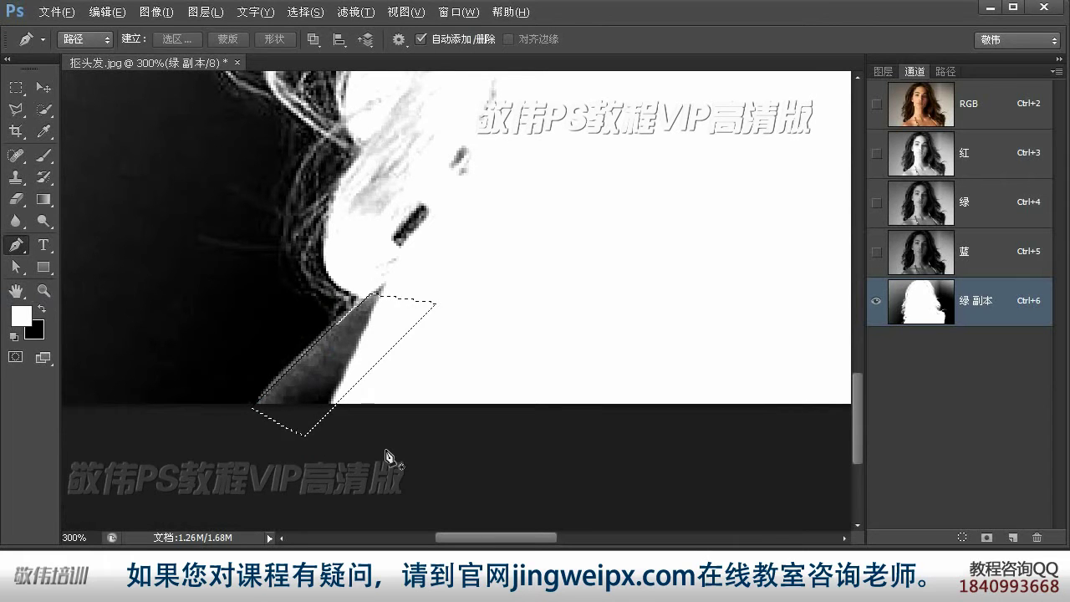
# - Fill the selected shoulder edge with white, deselect it and return to the Move tool at 100% view
pyautogui.hotkey('alt', 'Delete')
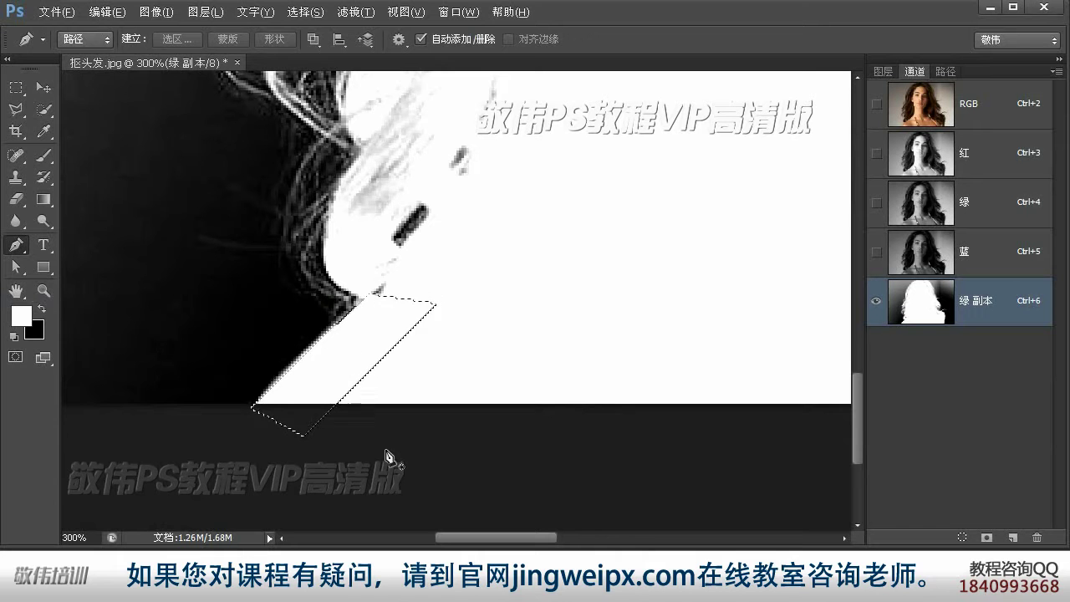
pyautogui.hotkey('ctrl', 'd')
pyautogui.doubleClick(39, 295)
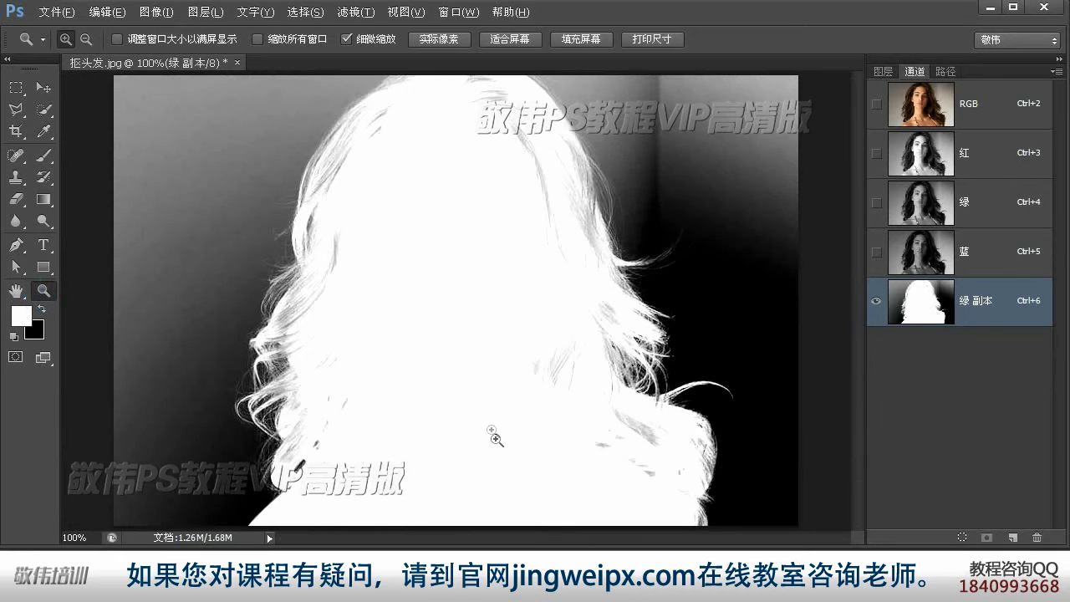
pyautogui.click(45, 89)
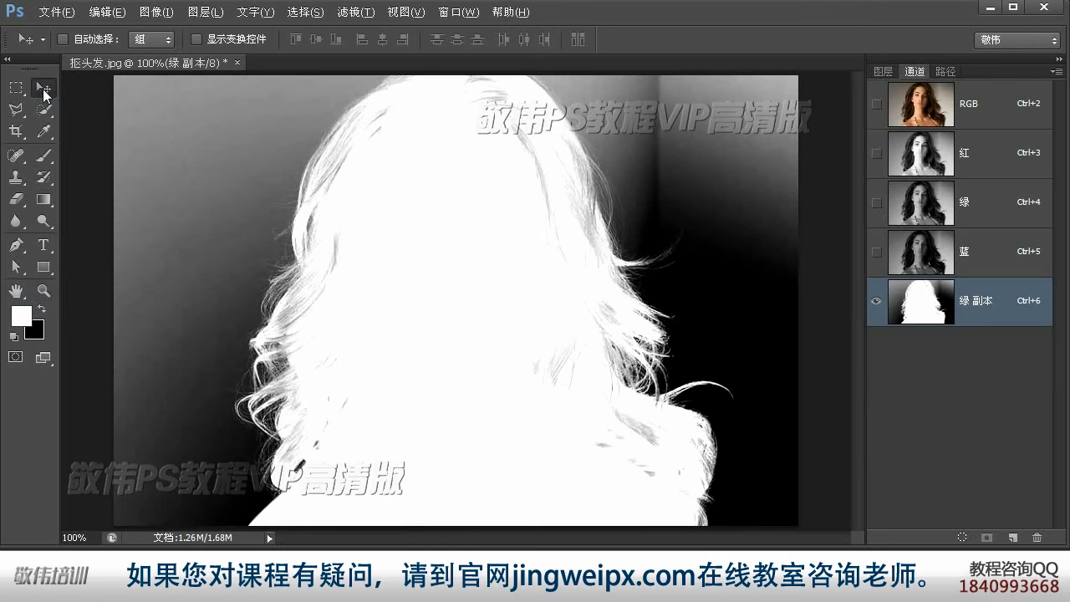
# - Paint the remaining grey patches in the inner hair, chest and crown areas white with a size 50 brush
pyautogui.press('z')
pyautogui.keyDown('alt'); pyautogui.click(485, 349); pyautogui.keyUp('alt')
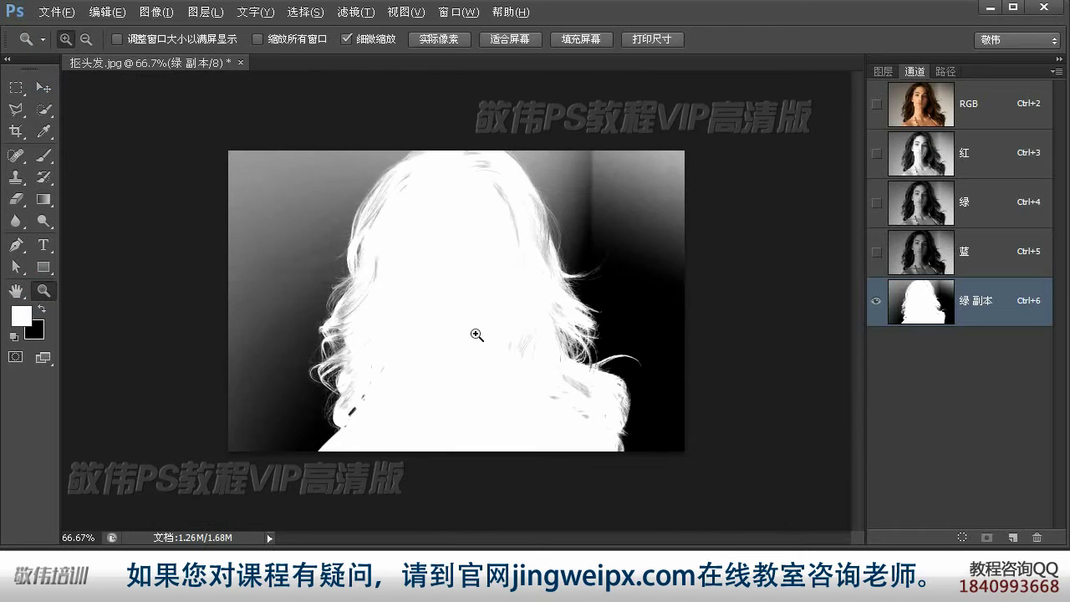
pyautogui.doubleClick(44, 293)
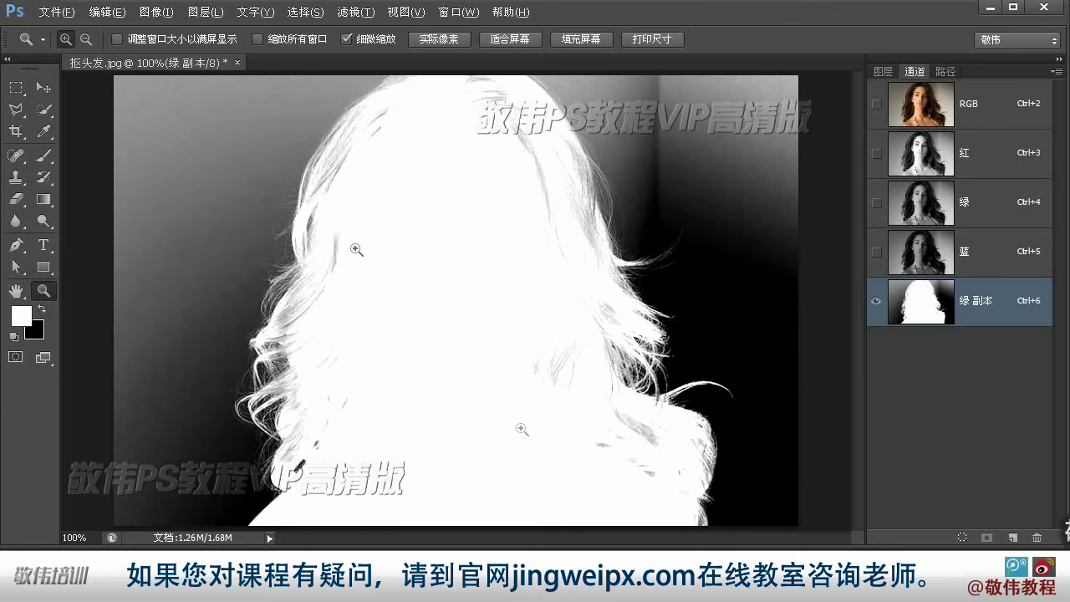
pyautogui.press('b')
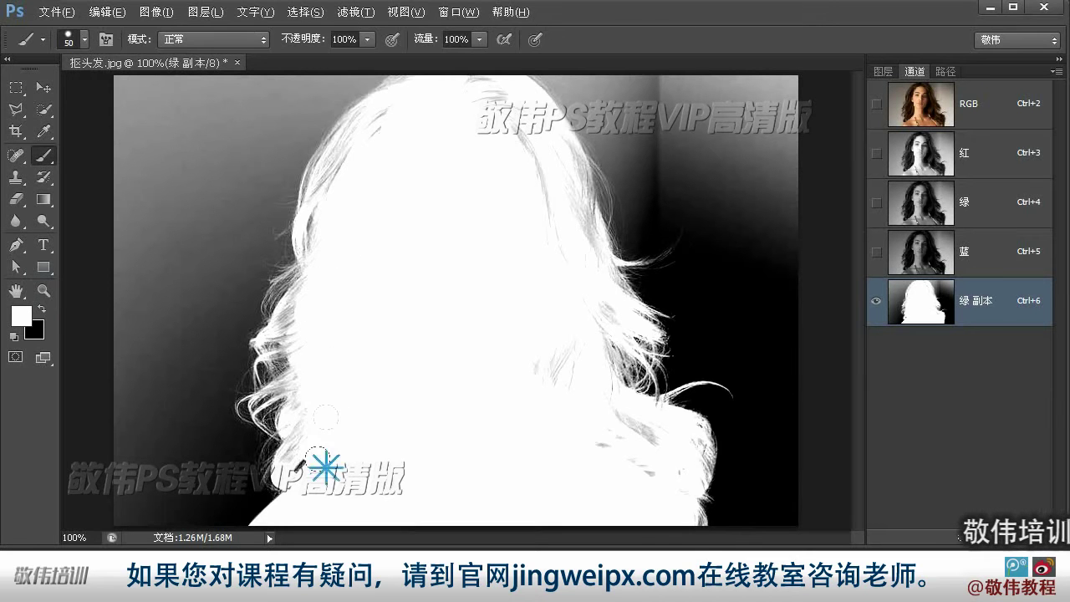
pyautogui.click(502, 481)
pyautogui.click(572, 474)
pyautogui.click(617, 460)
pyautogui.click(593, 407)
pyautogui.click(643, 440)
pyautogui.click(627, 433)
pyautogui.click(581, 400)
pyautogui.click(540, 346)
pyautogui.click(516, 366)
pyautogui.click(476, 305)
pyautogui.click(504, 369)
pyautogui.moveTo(555, 334)
pyautogui.mouseDown()
pyautogui.moveTo(577, 303)
pyautogui.moveTo(595, 310)
pyautogui.moveTo(518, 150)
pyautogui.moveTo(477, 108)
pyautogui.moveTo(466, 104)
pyautogui.moveTo(475, 128)
pyautogui.moveTo(453, 113)
pyautogui.moveTo(452, 88)
pyautogui.moveTo(482, 92)
pyautogui.moveTo(506, 106)
pyautogui.mouseUp()
pyautogui.click(482, 105)
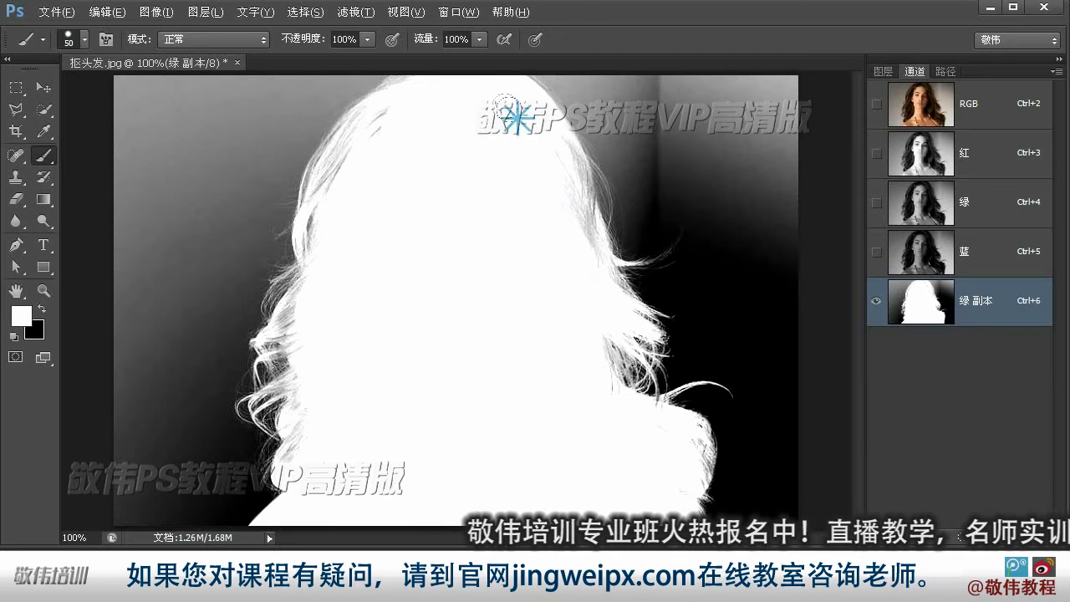
# - Paint the grey gaps along the inner edge of the lower-left curls white with a size 20 or smaller brush
pyautogui.press('z')
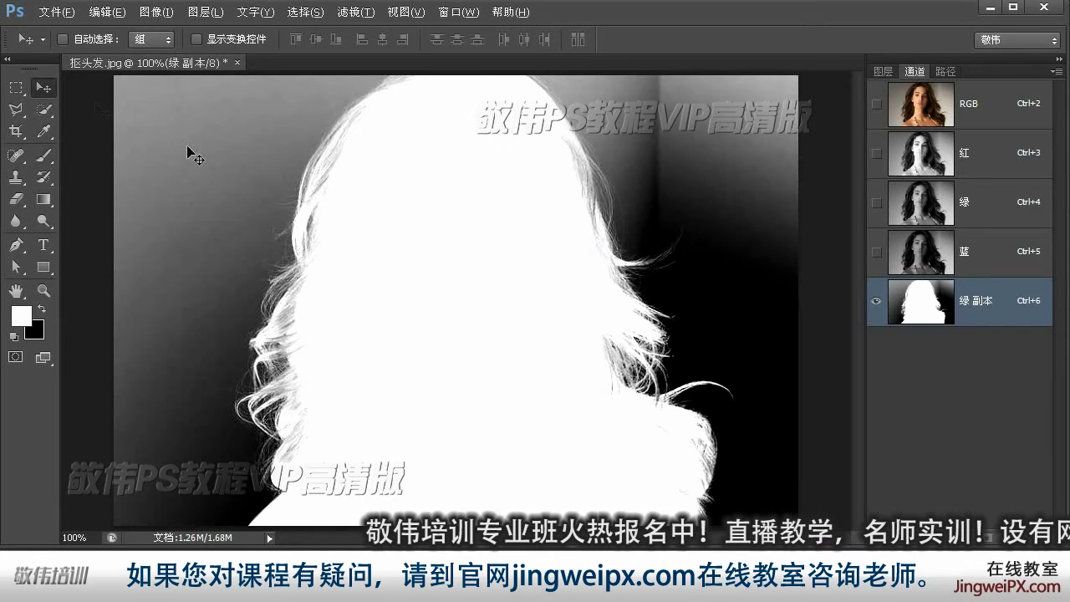
pyautogui.click(308, 413)
pyautogui.moveTo(308, 414); pyautogui.dragTo(326, 321)
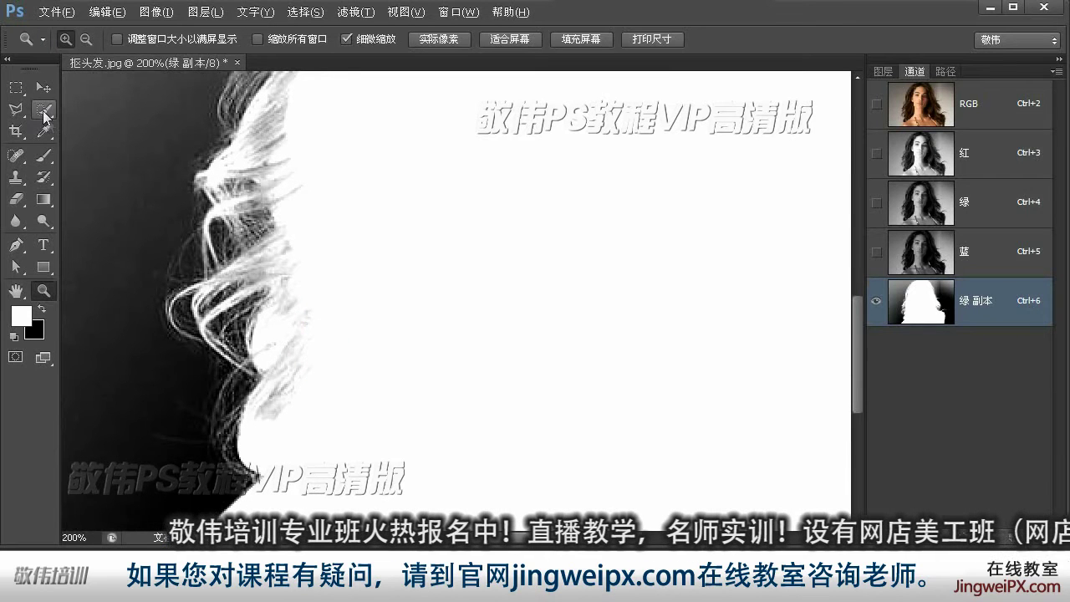
pyautogui.click(44, 154)
pyautogui.moveTo(311, 383)
pyautogui.mouseDown()
pyautogui.moveTo(298, 405)
pyautogui.moveTo(267, 413)
pyautogui.mouseUp()
pyautogui.moveTo(306, 344); pyautogui.dragTo(268, 413)
pyautogui.moveTo(330, 320)
pyautogui.mouseDown()
pyautogui.moveTo(310, 393)
pyautogui.moveTo(288, 365)
pyautogui.moveTo(310, 316)
pyautogui.moveTo(284, 329)
pyautogui.moveTo(310, 305)
pyautogui.moveTo(283, 321)
pyautogui.mouseUp()
pyautogui.moveTo(311, 277); pyautogui.dragTo(270, 319)
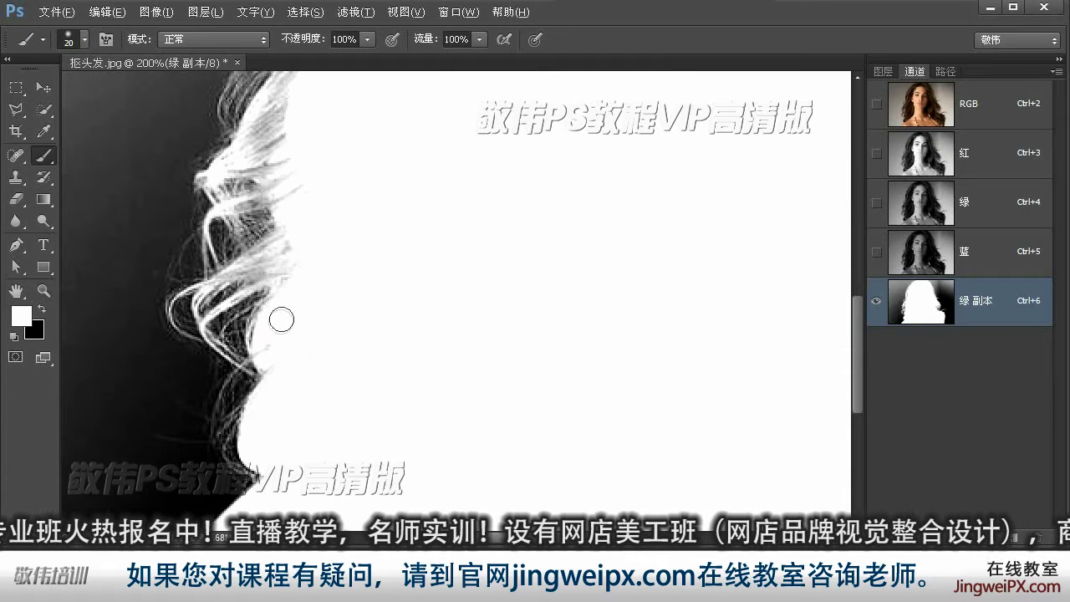
pyautogui.moveTo(334, 239)
pyautogui.mouseDown()
pyautogui.moveTo(330, 254)
pyautogui.moveTo(265, 265)
pyautogui.mouseUp()
pyautogui.click(287, 252)
pyautogui.press('[')
pyautogui.press('[')
pyautogui.click(251, 274)
pyautogui.moveTo(355, 238); pyautogui.dragTo(325, 330)
pyautogui.moveTo(242, 243); pyautogui.dragTo(268, 201)
pyautogui.click(249, 249)
# - Paint the inner grey strands along the upper-left hair edge white with an enlarged brush
pyautogui.press(']')
pyautogui.press(']')
pyautogui.press(']')
pyautogui.moveTo(332, 122); pyautogui.dragTo(311, 340)
pyautogui.moveTo(260, 250)
pyautogui.mouseDown()
pyautogui.moveTo(309, 167)
pyautogui.moveTo(236, 290)
pyautogui.mouseUp()
pyautogui.moveTo(227, 454); pyautogui.dragTo(213, 413)
pyautogui.moveTo(251, 346); pyautogui.dragTo(241, 401)
pyautogui.moveTo(204, 322); pyautogui.dragTo(287, 209)
pyautogui.moveTo(200, 342); pyautogui.dragTo(255, 252)
# - Paint the inner grey strands along the right-hand hair and shoulder edge white with a size 10 brush
pyautogui.moveTo(644, 281); pyautogui.dragTo(478, 210)
pyautogui.press('[')
pyautogui.press('[')
pyautogui.press('[')
pyautogui.moveTo(535, 270)
pyautogui.mouseDown()
pyautogui.moveTo(530, 191)
pyautogui.moveTo(573, 327)
pyautogui.mouseUp()
pyautogui.moveTo(545, 430); pyautogui.dragTo(456, 284)
pyautogui.moveTo(502, 283); pyautogui.dragTo(487, 156)
pyautogui.moveTo(482, 108); pyautogui.dragTo(407, 376)
pyautogui.moveTo(406, 290); pyautogui.dragTo(426, 359)
pyautogui.hotkey('ctrl', 'z')
pyautogui.moveTo(418, 301); pyautogui.dragTo(422, 352)
pyautogui.moveTo(452, 459)
pyautogui.mouseDown()
pyautogui.moveTo(425, 318)
pyautogui.moveTo(466, 407)
pyautogui.moveTo(669, 144)
pyautogui.moveTo(588, 180)
pyautogui.mouseUp()
pyautogui.press(']')
pyautogui.press(']')
pyautogui.press(']')
pyautogui.press(']')
pyautogui.press(']')
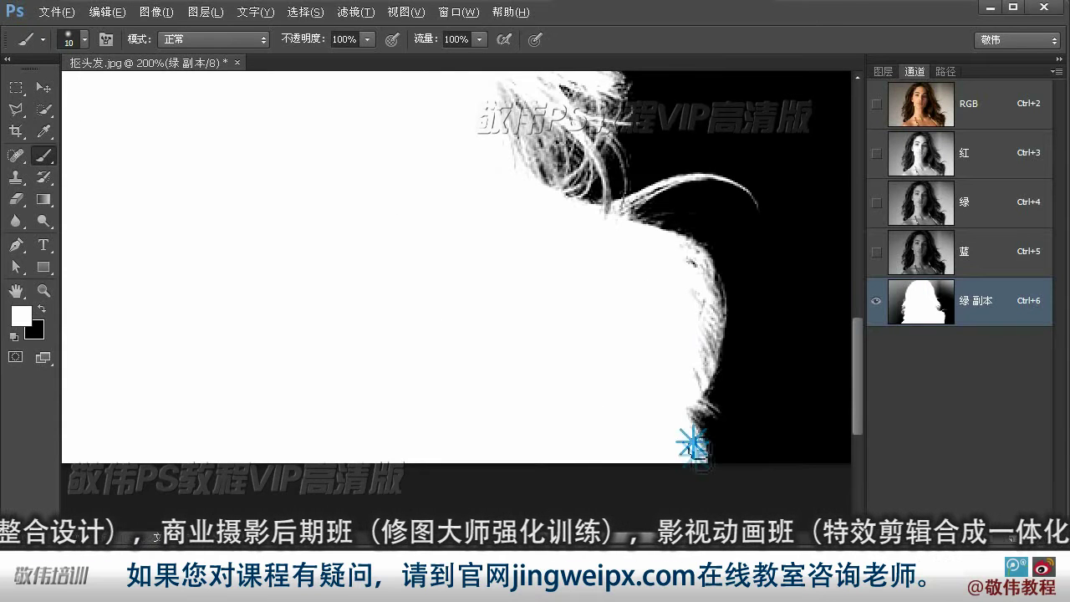
# - Whiten the fine grey strands in the left curls with a size 2 brush and return to the Move tool at 100% view
pyautogui.doubleClick(12, 292)
pyautogui.press('b')
pyautogui.keyDown('ctrl'); pyautogui.click(303, 387); pyautogui.keyUp('ctrl')
pyautogui.keyDown('ctrl'); pyautogui.click(290, 390); pyautogui.keyUp('ctrl')
pyautogui.keyDown('ctrl'); pyautogui.click(279, 392); pyautogui.keyUp('ctrl')
pyautogui.keyDown('ctrl'); pyautogui.click(280, 393); pyautogui.keyUp('ctrl')
pyautogui.press('[')
pyautogui.press('[')
pyautogui.press('[')
pyautogui.press('[')
pyautogui.press('[')
pyautogui.press('[')
pyautogui.press('[')
pyautogui.press('[')
pyautogui.moveTo(225, 382); pyautogui.dragTo(310, 363)
pyautogui.moveTo(236, 412)
pyautogui.mouseDown()
pyautogui.moveTo(335, 377)
pyautogui.moveTo(308, 380)
pyautogui.mouseUp()
pyautogui.moveTo(261, 355); pyautogui.dragTo(356, 307)
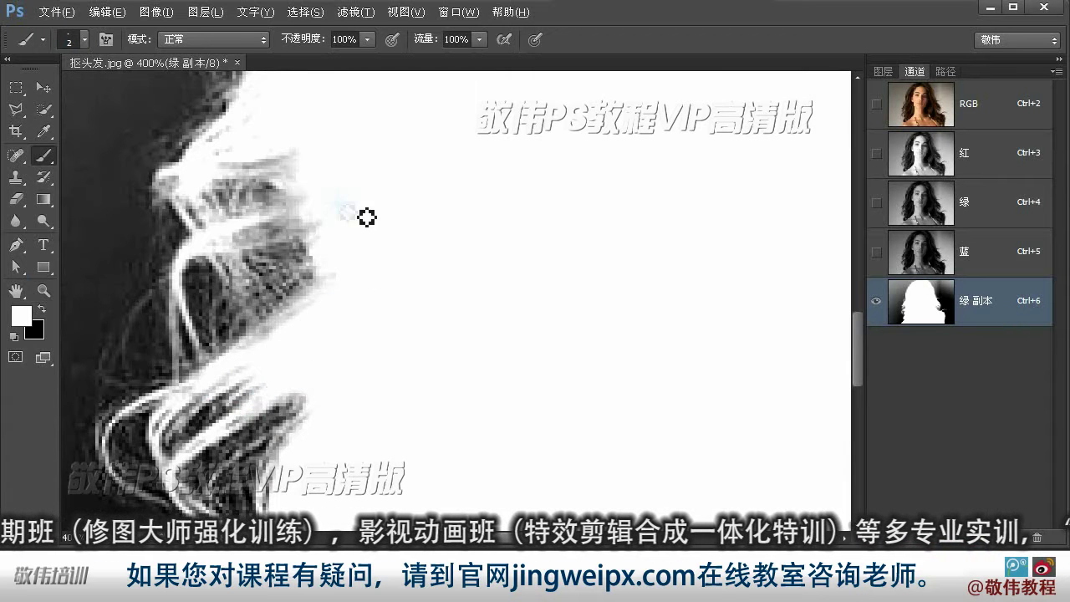
pyautogui.doubleClick(15, 291)
pyautogui.doubleClick(44, 290)
pyautogui.press('v')
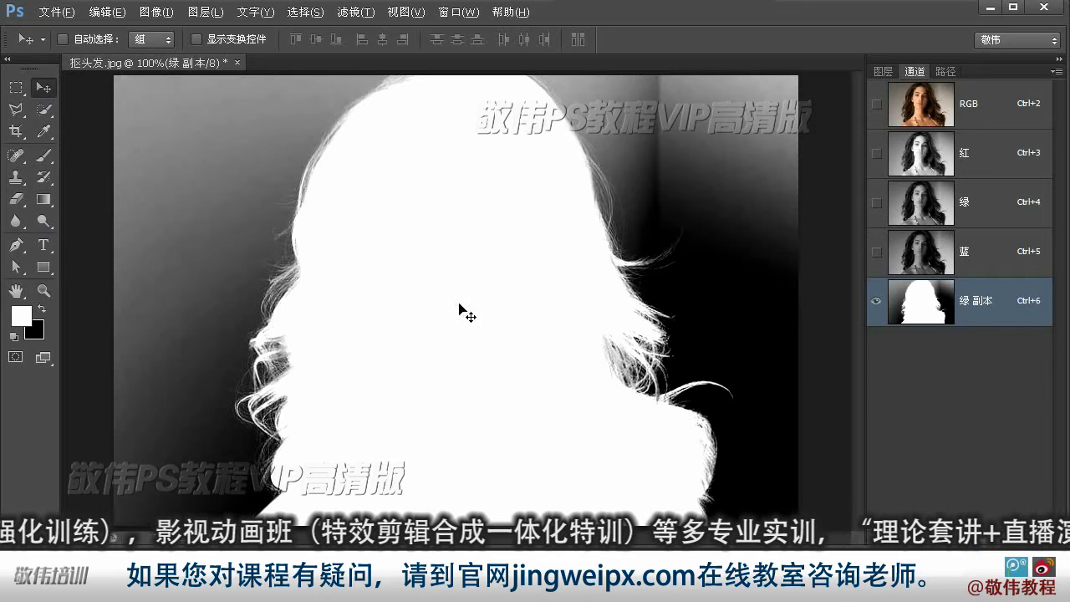
# - Darken the channel's background with Levels, setting the black input to 32 and the midtone to about 0.60
pyautogui.hotkey('ctrl', 'l')
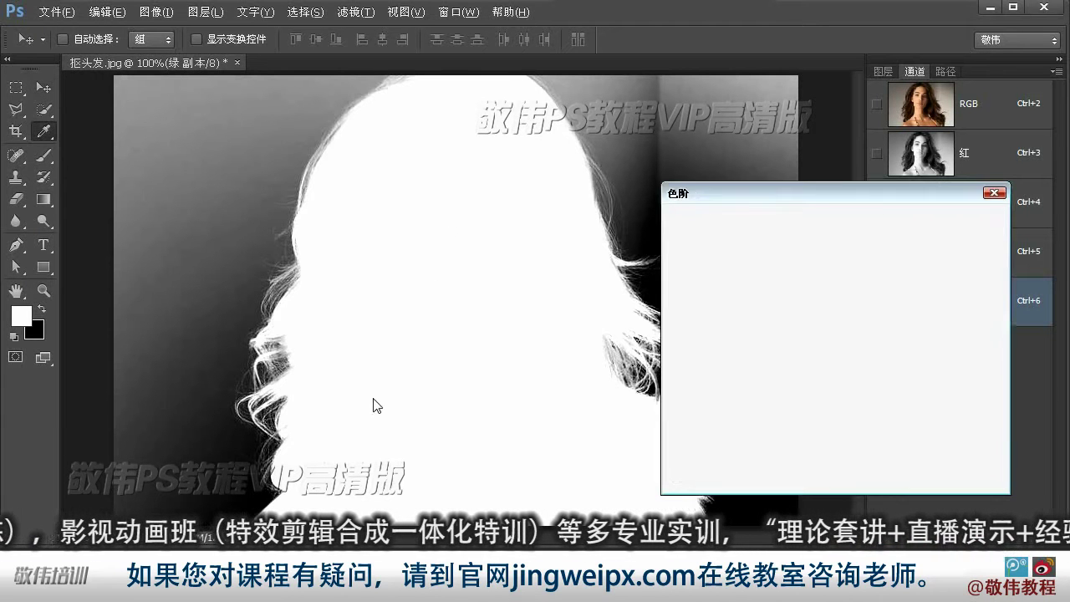
pyautogui.moveTo(685, 380); pyautogui.dragTo(726, 380)
pyautogui.moveTo(811, 380); pyautogui.dragTo(838, 380)
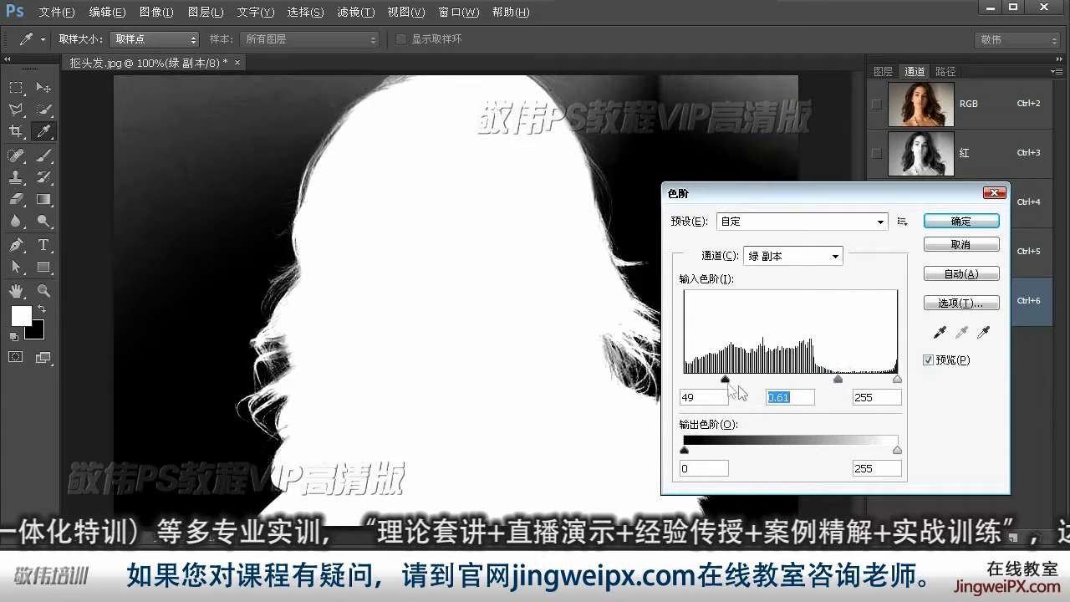
pyautogui.moveTo(724, 380)
pyautogui.mouseDown()
pyautogui.moveTo(694, 382)
pyautogui.moveTo(711, 380)
pyautogui.mouseUp()
pyautogui.moveTo(835, 383)
pyautogui.mouseDown()
pyautogui.moveTo(847, 382)
pyautogui.moveTo(834, 385)
pyautogui.mouseUp()
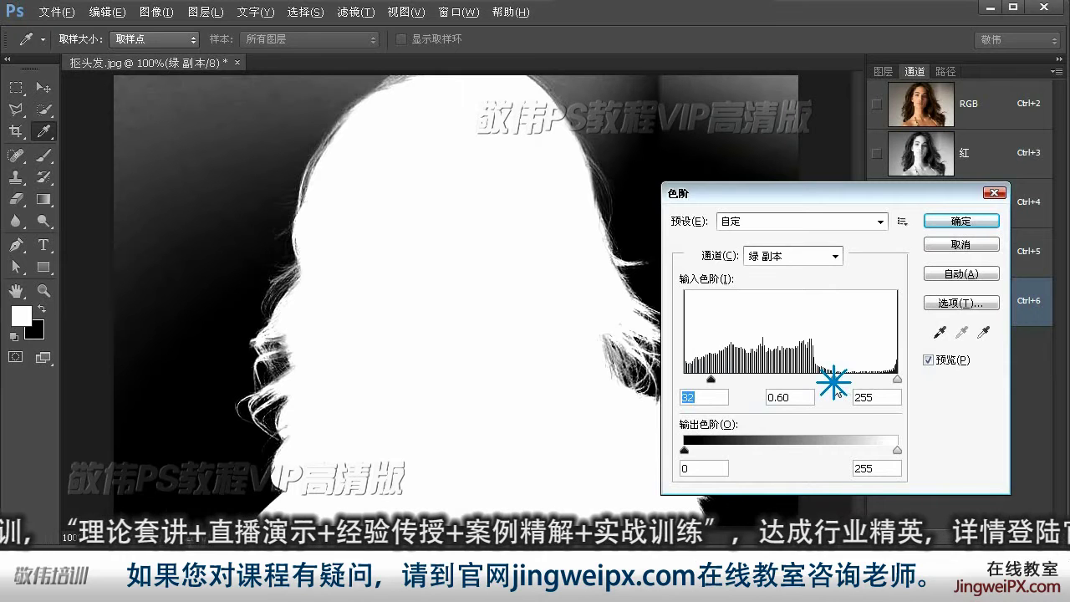
pyautogui.click(962, 220)
pyautogui.press('v')
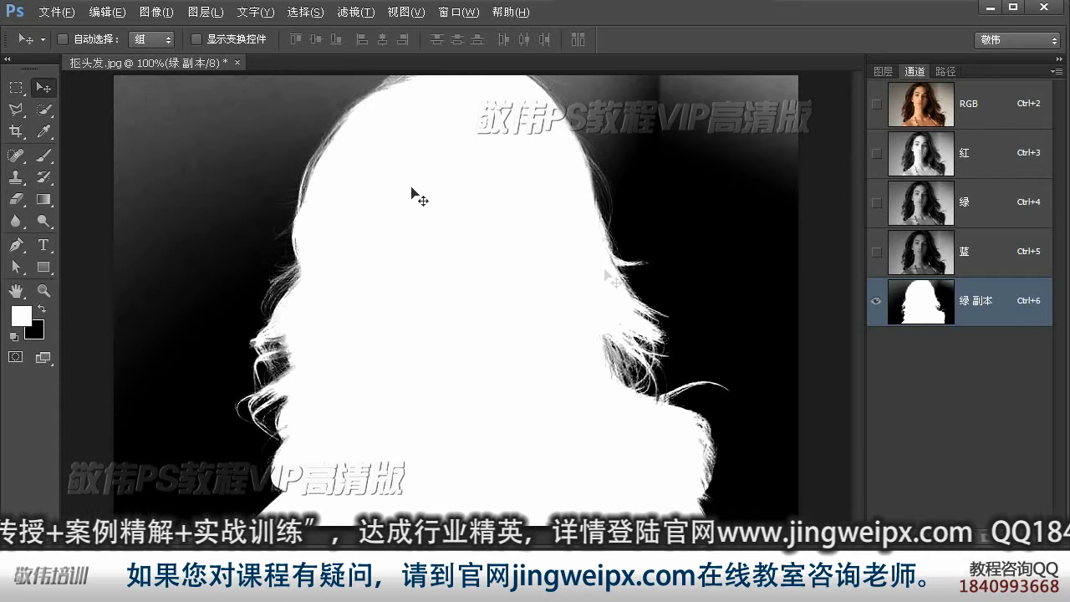
# - Select the upper part of the image down to the curls, apply Levels with black input 45 and midtone 0.68, and deselect
pyautogui.click(16, 87)
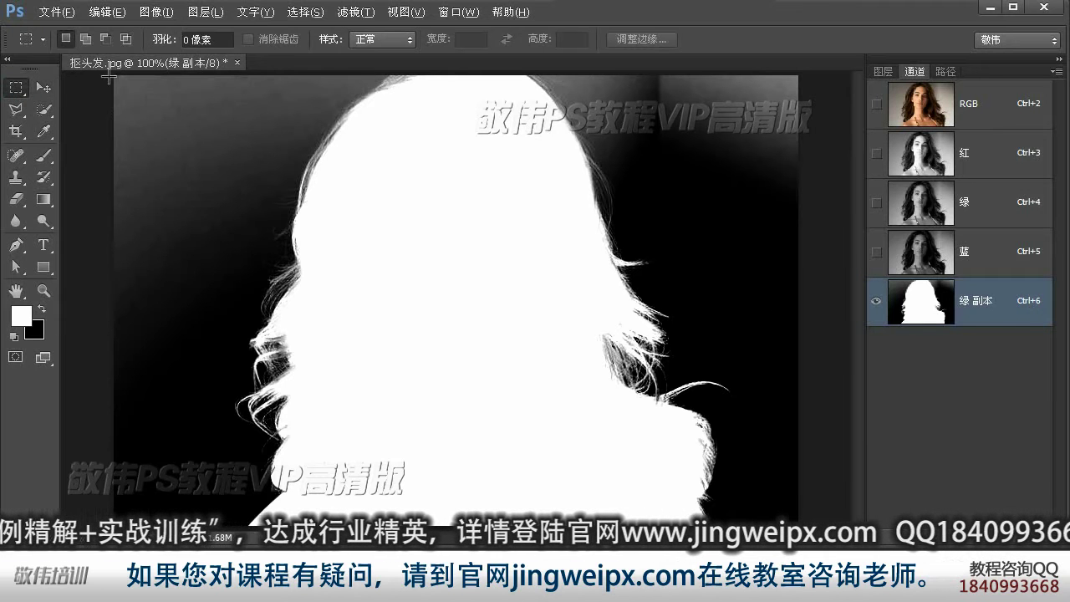
pyautogui.moveTo(103, 71); pyautogui.dragTo(986, 337)
pyautogui.hotkey('ctrl', 'l')
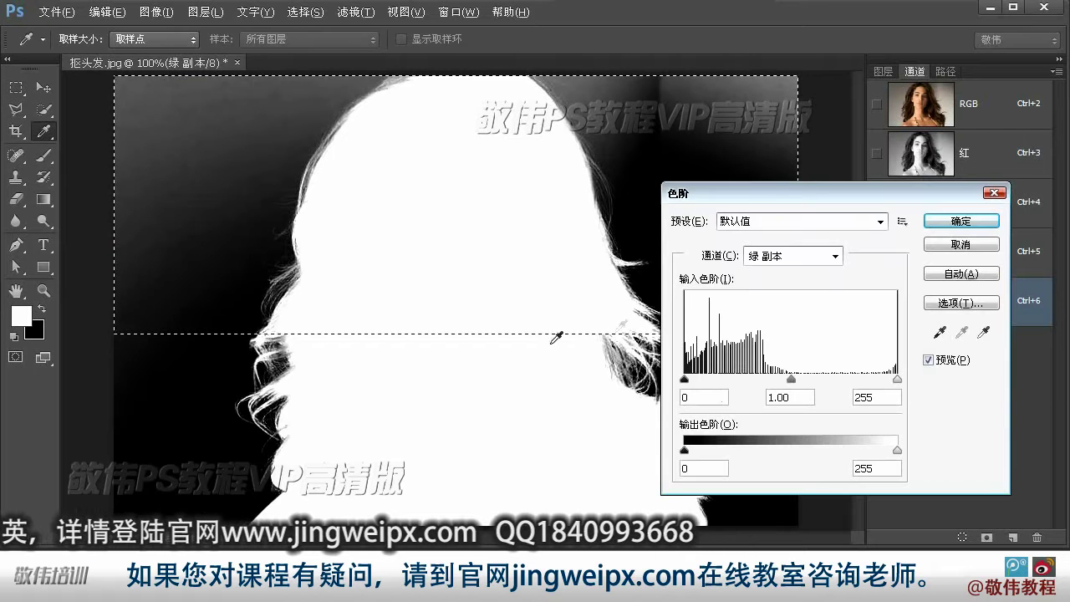
pyautogui.moveTo(691, 383); pyautogui.dragTo(722, 383)
pyautogui.moveTo(810, 380); pyautogui.dragTo(831, 381)
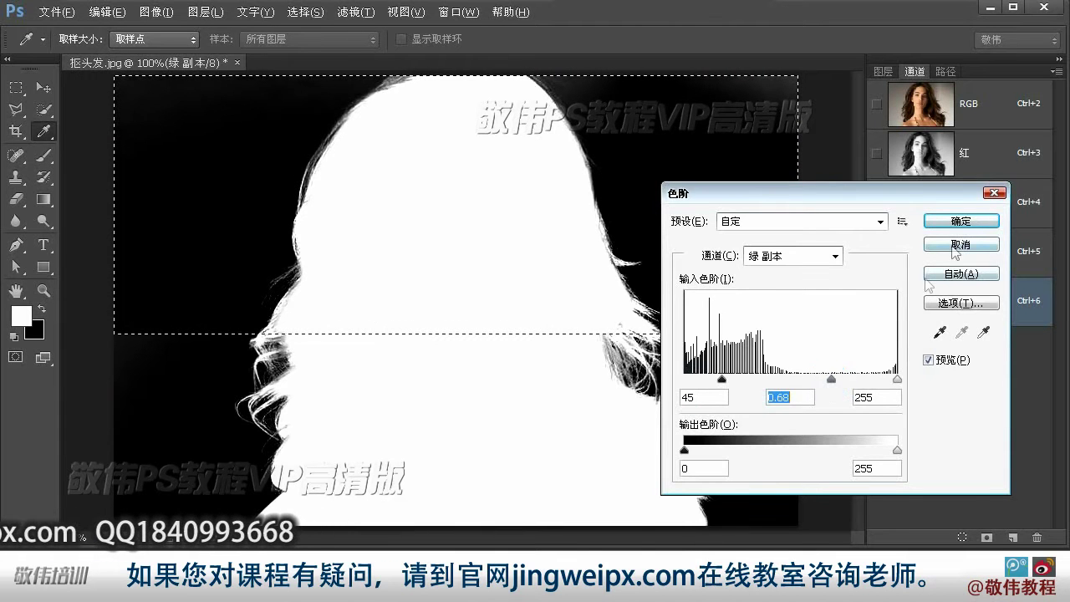
pyautogui.click(973, 222)
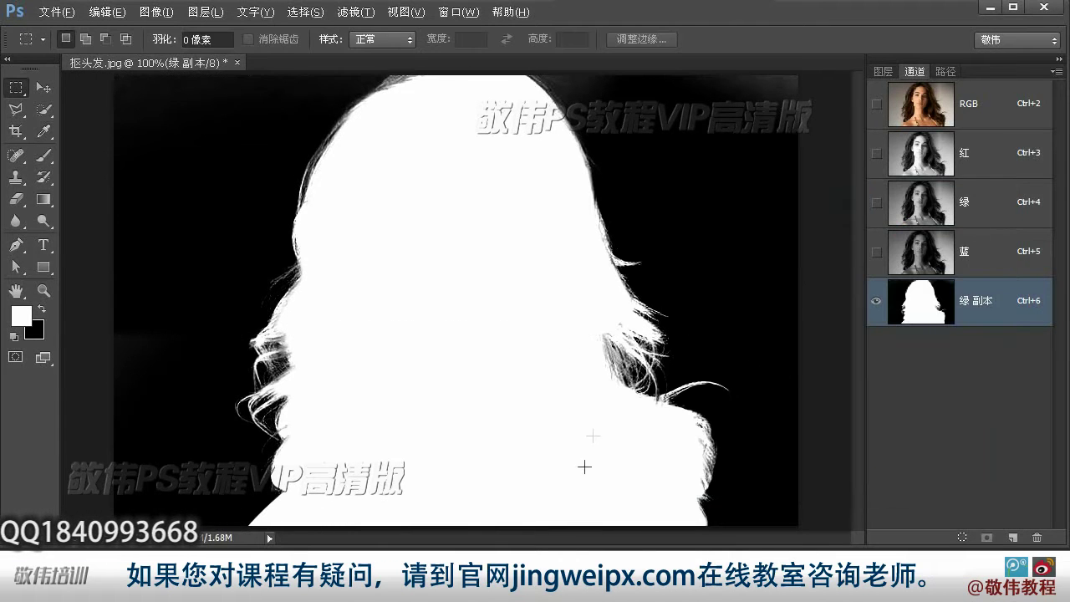
# - Paint the leftover grey in the background left of the hair solid black with a size 45 brush
pyautogui.press('x')
pyautogui.press('v')
pyautogui.click(46, 156)
pyautogui.press(']')
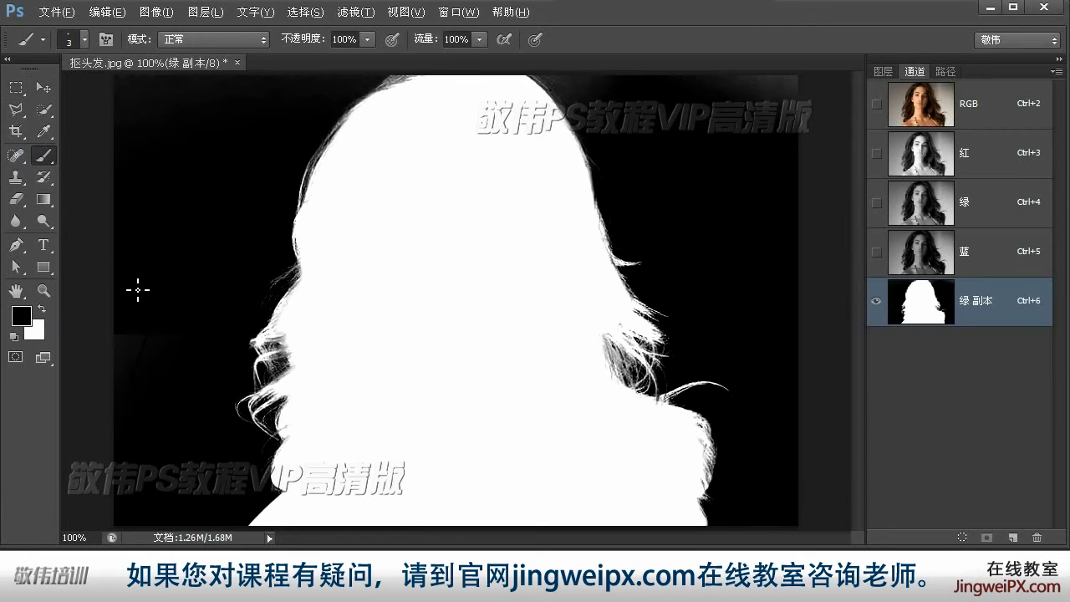
pyautogui.press(']')
pyautogui.press(']')
pyautogui.press(']')
pyautogui.press(']')
pyautogui.press(']')
pyautogui.press(']')
pyautogui.moveTo(193, 361)
pyautogui.mouseDown()
pyautogui.moveTo(120, 418)
pyautogui.moveTo(131, 382)
pyautogui.mouseUp()
pyautogui.press('[')
pyautogui.press('[')
pyautogui.press('[')
pyautogui.click(211, 321)
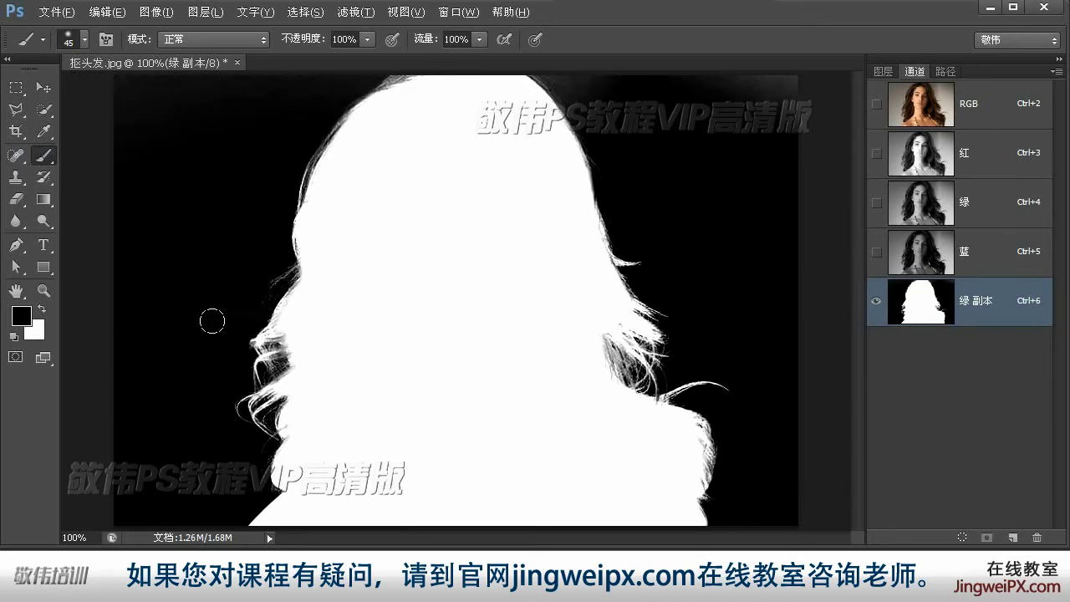
pyautogui.click(230, 339)
pyautogui.click(185, 364)
pyautogui.click(157, 407)
pyautogui.click(141, 378)
pyautogui.click(216, 84)
pyautogui.click(142, 82)
pyautogui.click(116, 83)
pyautogui.click(110, 138)
# - Paint the leftover grey in the background right of the hair and along the image's right edge solid black
pyautogui.moveTo(649, 111); pyautogui.dragTo(649, 78)
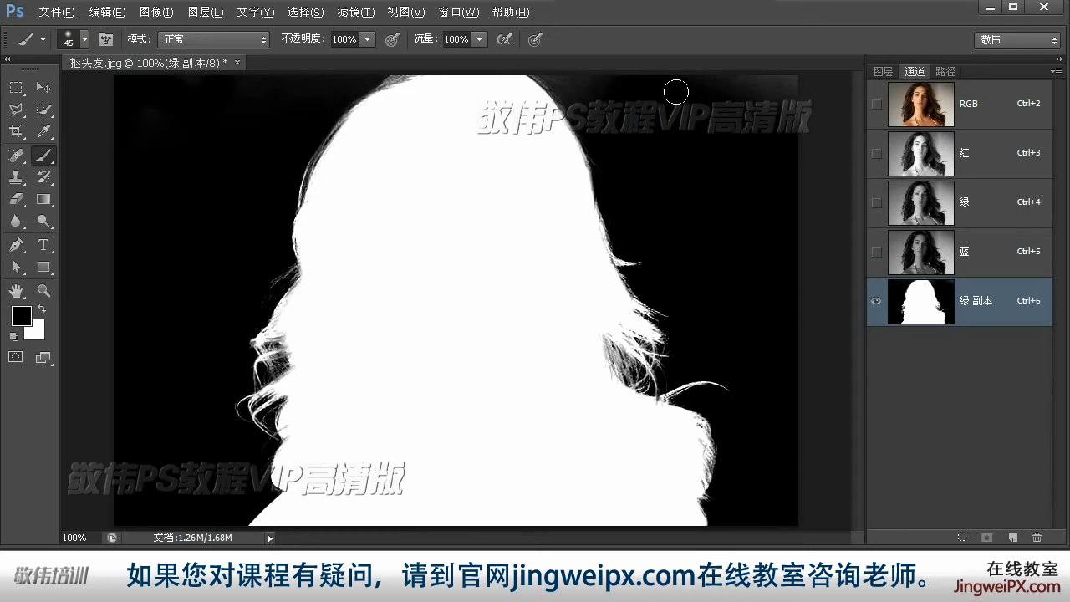
pyautogui.click(705, 82)
pyautogui.click(779, 92)
pyautogui.click(795, 77)
pyautogui.click(720, 133)
pyautogui.click(780, 127)
pyautogui.click(799, 126)
pyautogui.click(785, 192)
pyautogui.click(781, 310)
pyautogui.click(808, 364)
pyautogui.click(812, 71)
# - Select a rectangular area around the top of the head with the Rectangular Marquee tool
pyautogui.press('z')
pyautogui.click(528, 122)
pyautogui.moveTo(529, 122); pyautogui.dragTo(555, 282)
pyautogui.click(16, 88)
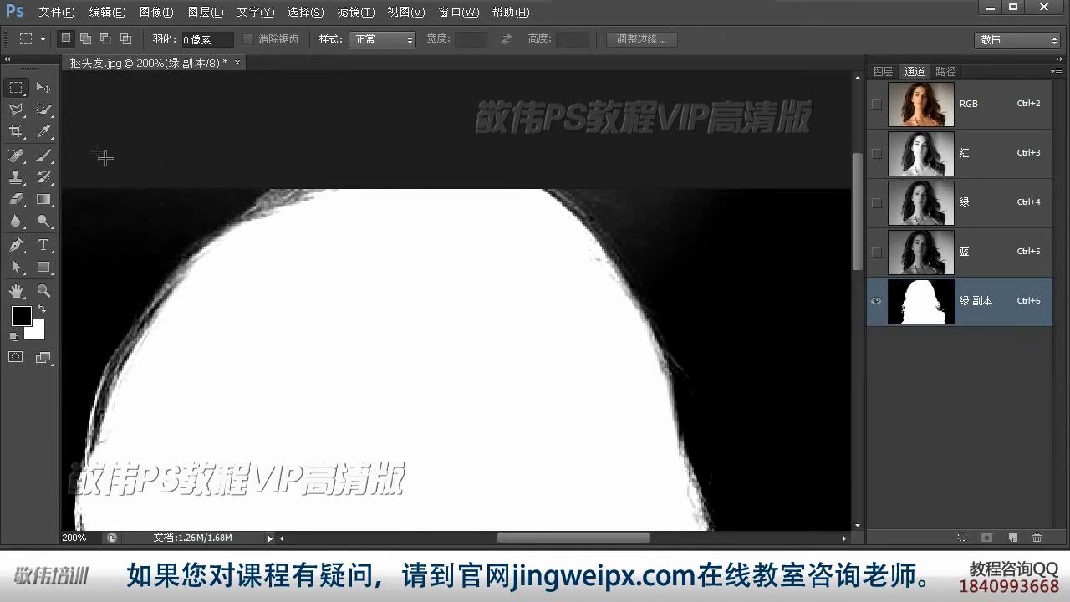
pyautogui.moveTo(146, 158); pyautogui.dragTo(212, 165)
pyautogui.moveTo(85, 178); pyautogui.dragTo(837, 408)
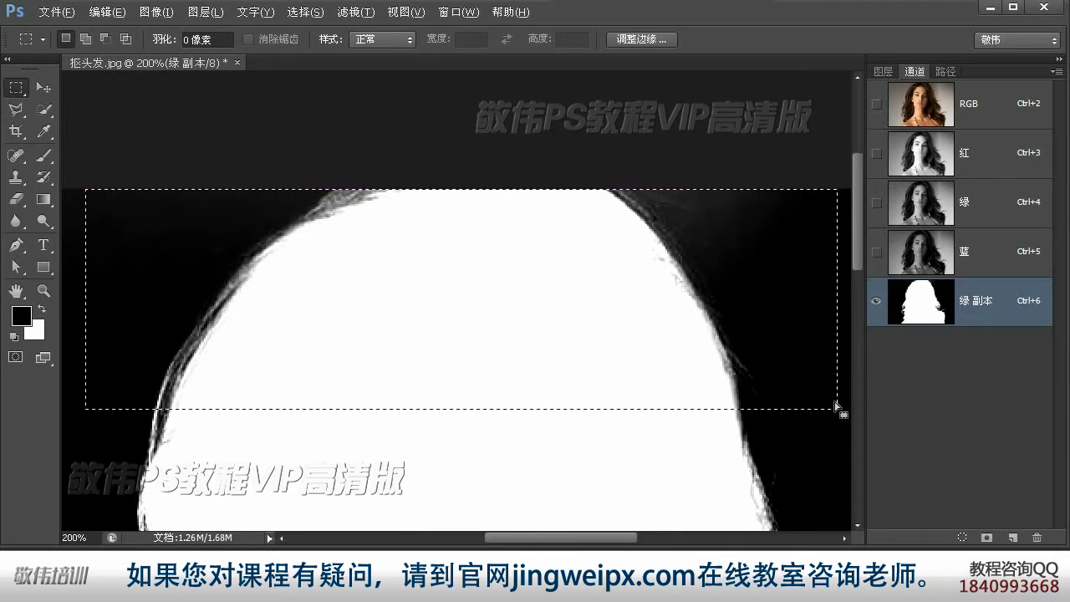
# - Apply Levels to the selected head area with input values 29, 0.86 and 240, deselect it and view the whole image
pyautogui.hotkey('ctrl', 'l')
pyautogui.moveTo(771, 197); pyautogui.dragTo(356, 259)
pyautogui.moveTo(270, 444); pyautogui.dragTo(292, 443)
pyautogui.moveTo(388, 441); pyautogui.dragTo(398, 441)
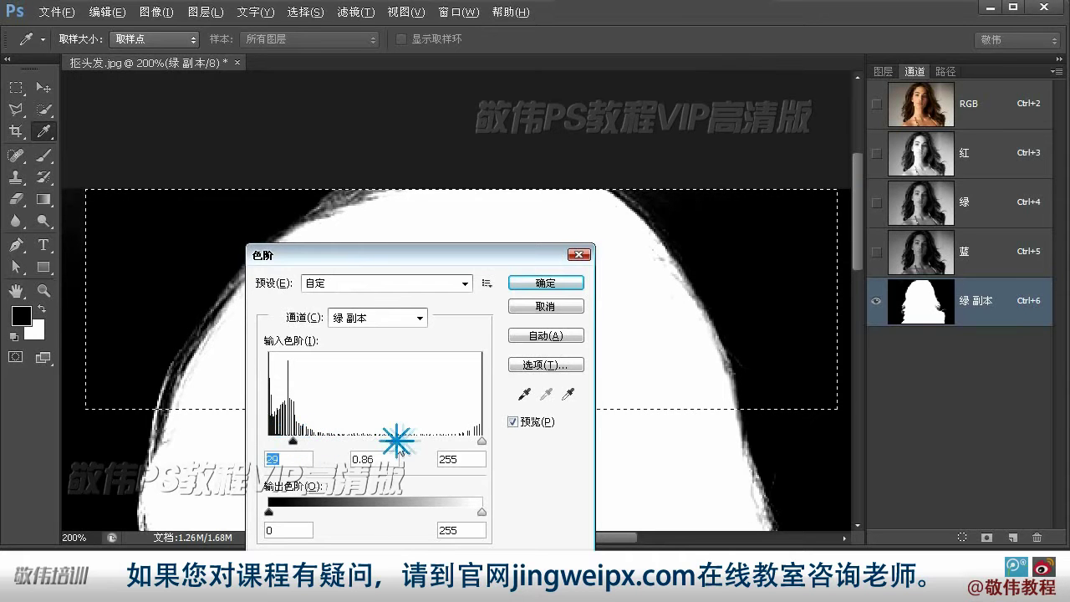
pyautogui.moveTo(482, 440); pyautogui.dragTo(470, 441)
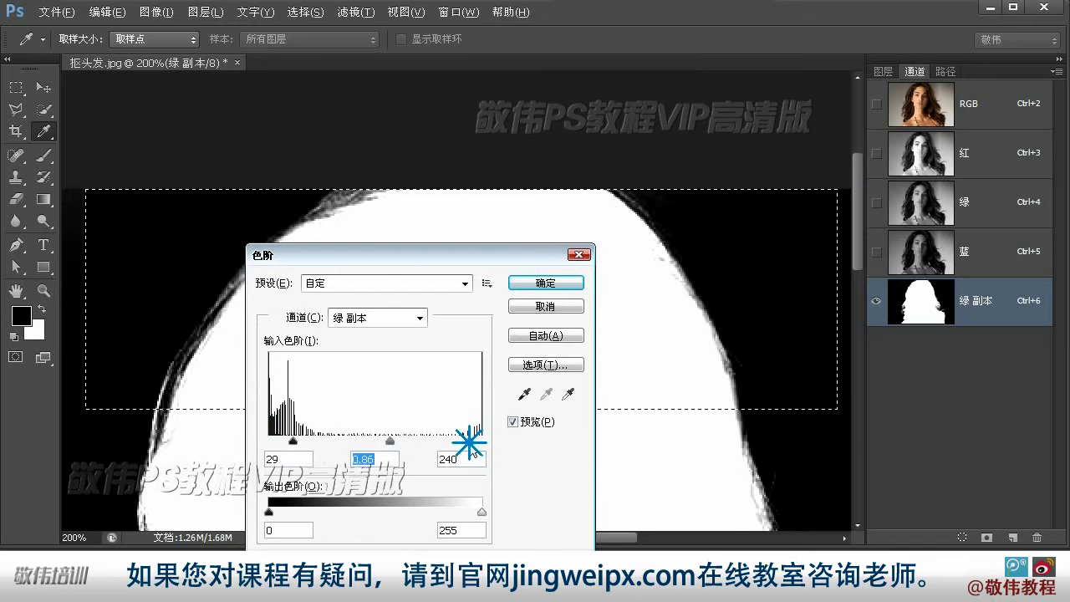
pyautogui.click(545, 282)
pyautogui.press('m')
pyautogui.click(175, 311)
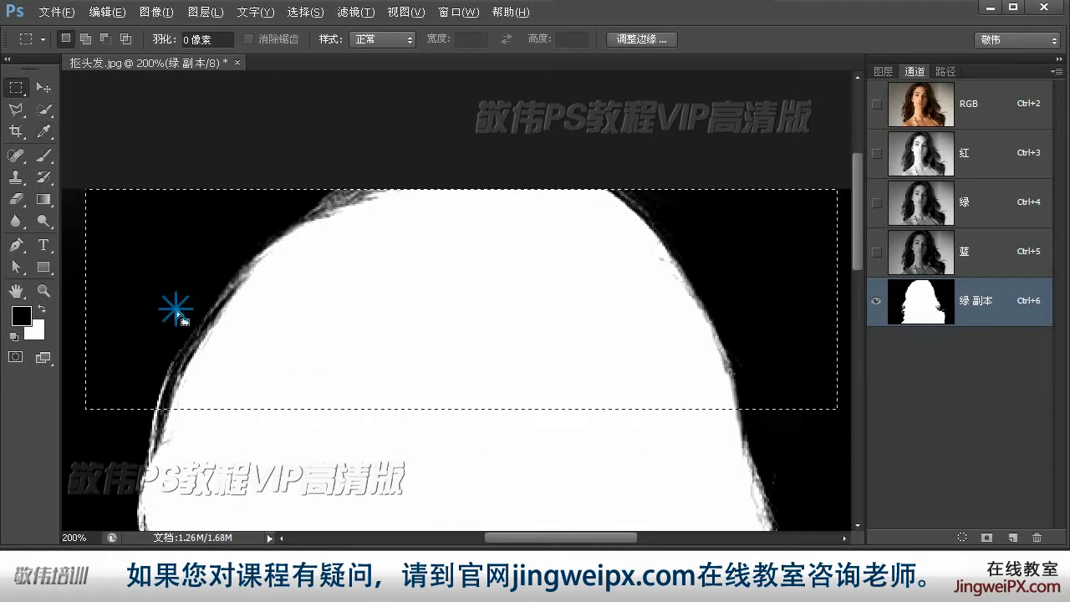
pyautogui.doubleClick(17, 291)
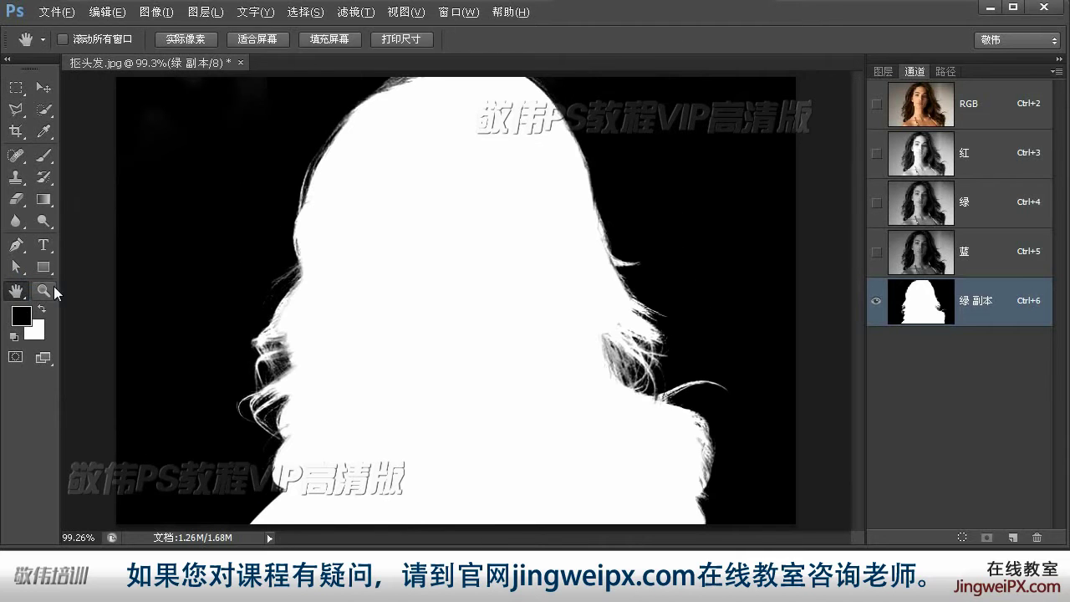
# - Load the 绿 副本 channel as a selection and apply it as a layer mask on 图层 0 in the RGB image
pyautogui.press('v')
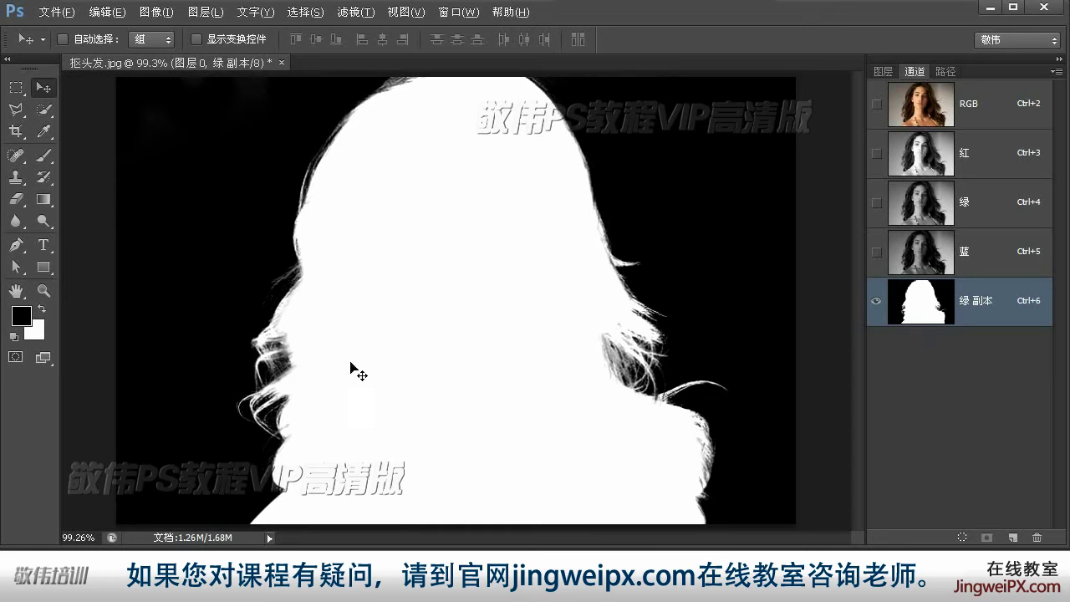
pyautogui.keyDown('ctrl'); pyautogui.click(926, 307); pyautogui.keyUp('ctrl')
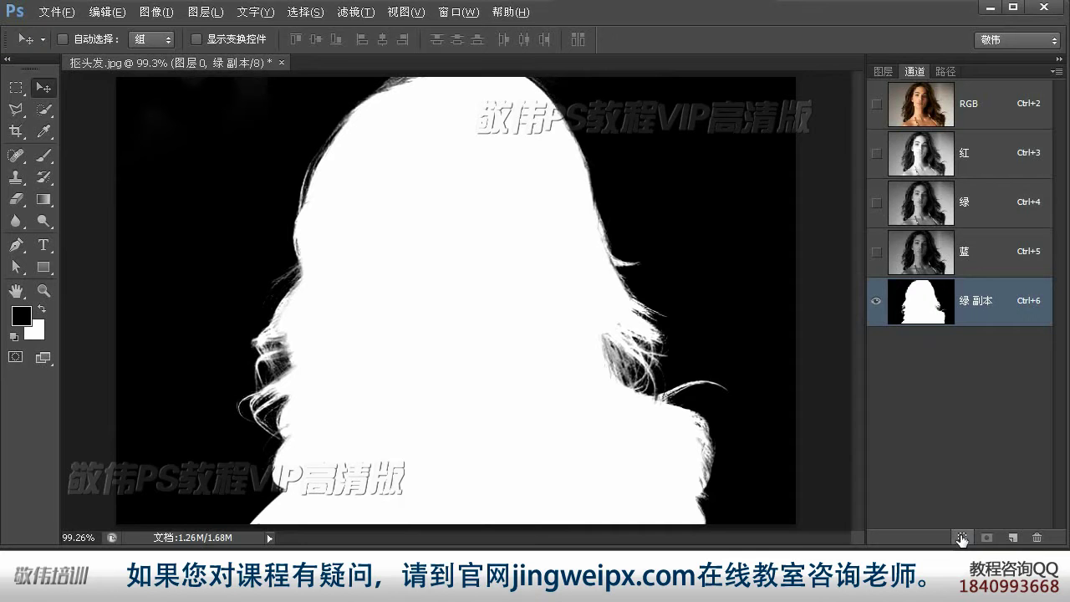
pyautogui.keyDown('ctrl'); pyautogui.click(920, 303); pyautogui.keyUp('ctrl')
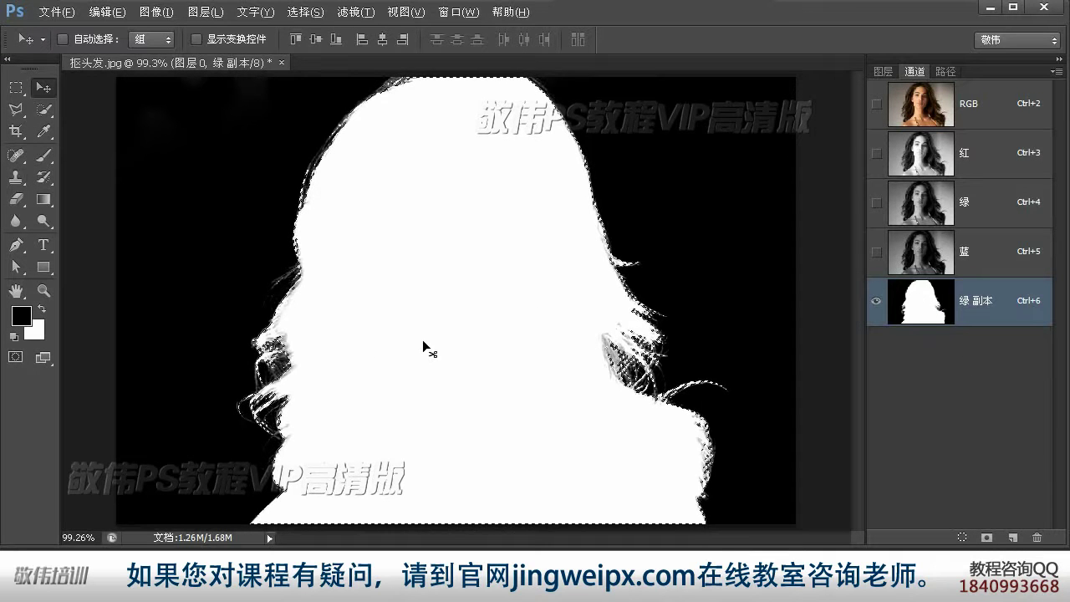
pyautogui.click(926, 109)
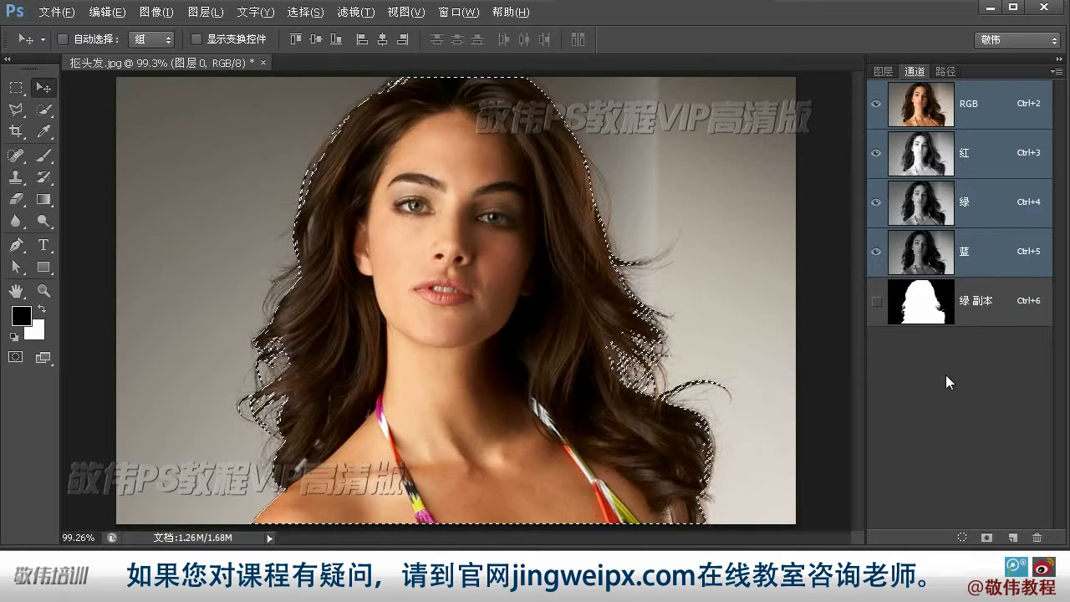
pyautogui.click(884, 71)
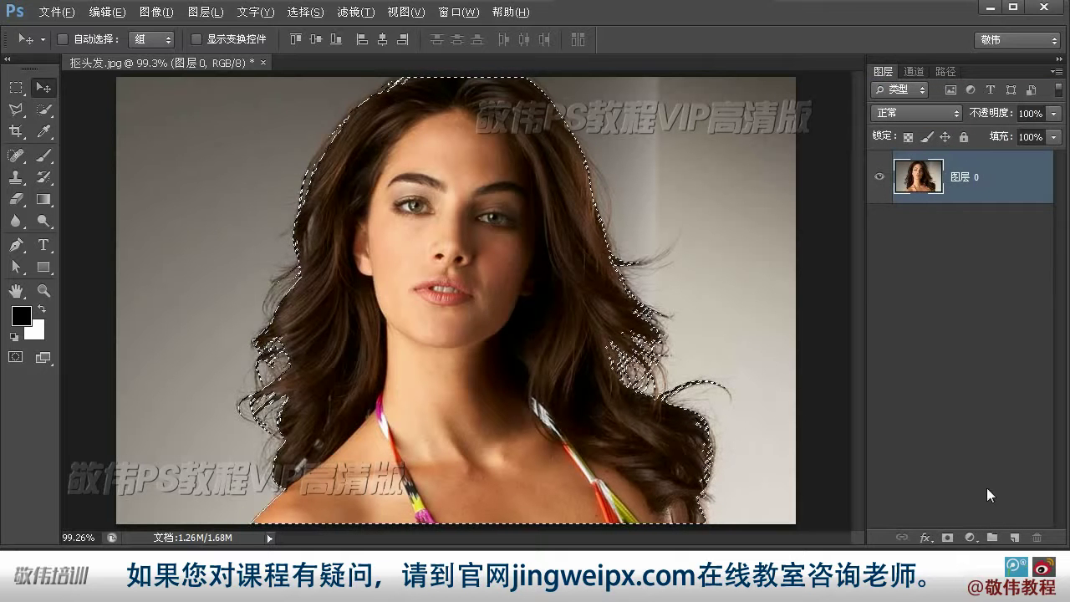
pyautogui.click(947, 539)
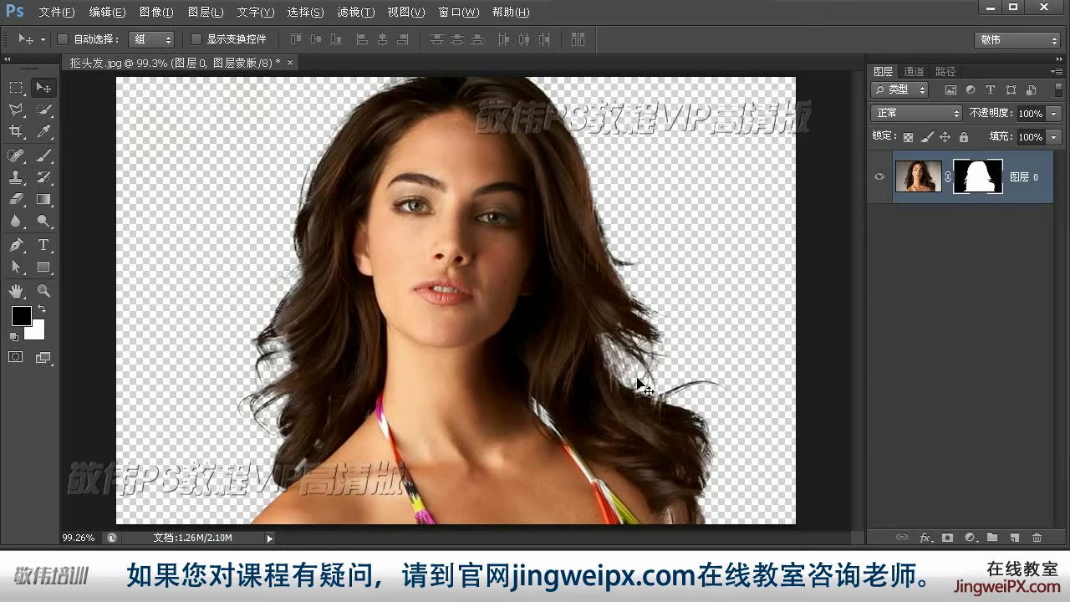
# - Add a new layer beneath 图层 0 and fill it with white
pyautogui.click(1014, 538)
pyautogui.moveTo(980, 186); pyautogui.dragTo(970, 251)
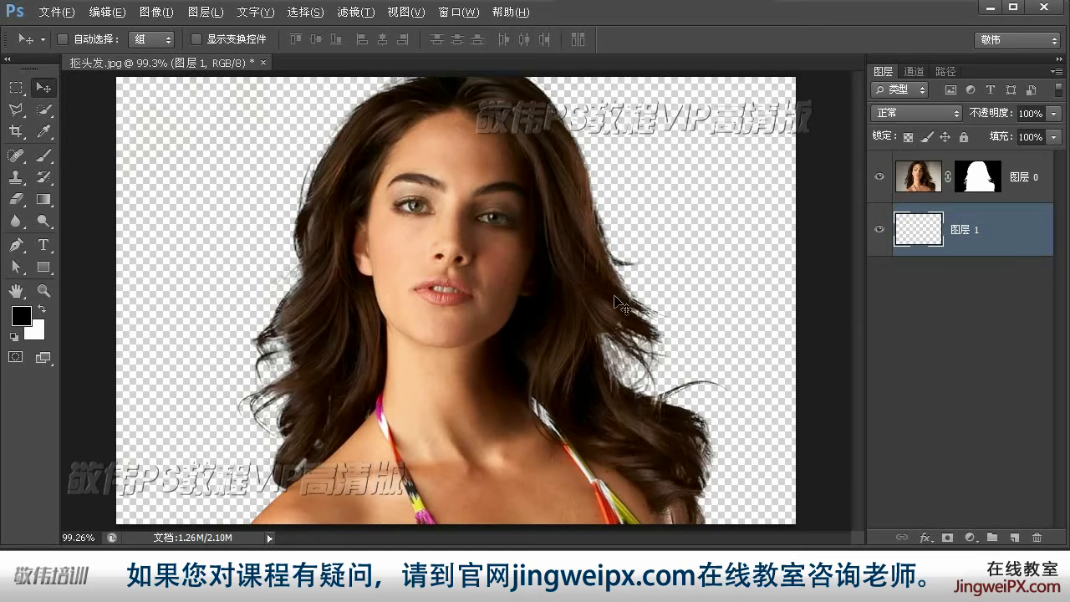
pyautogui.hotkey('ctrl', 'Delete')
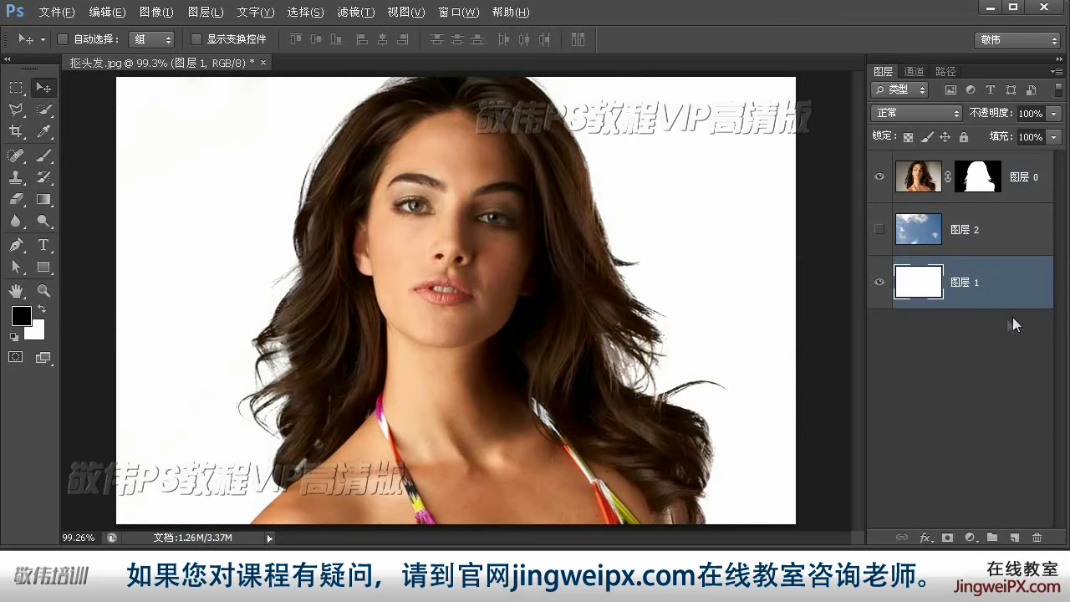
# - Show the sky layer 图层 2 behind the woman and make the image of 图层 0 active
pyautogui.click(878, 234)
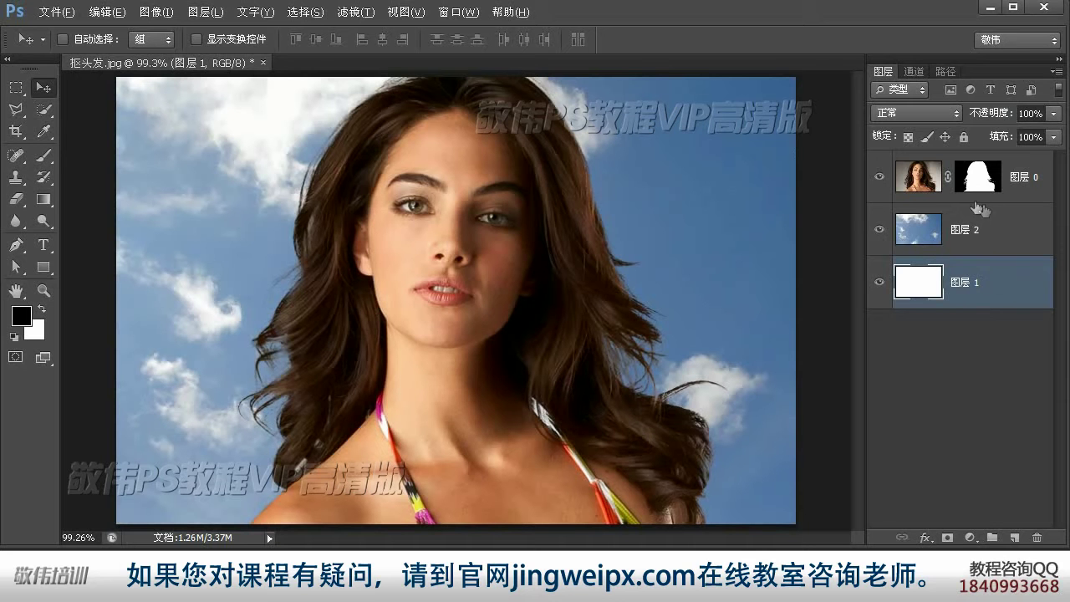
pyautogui.click(930, 179)
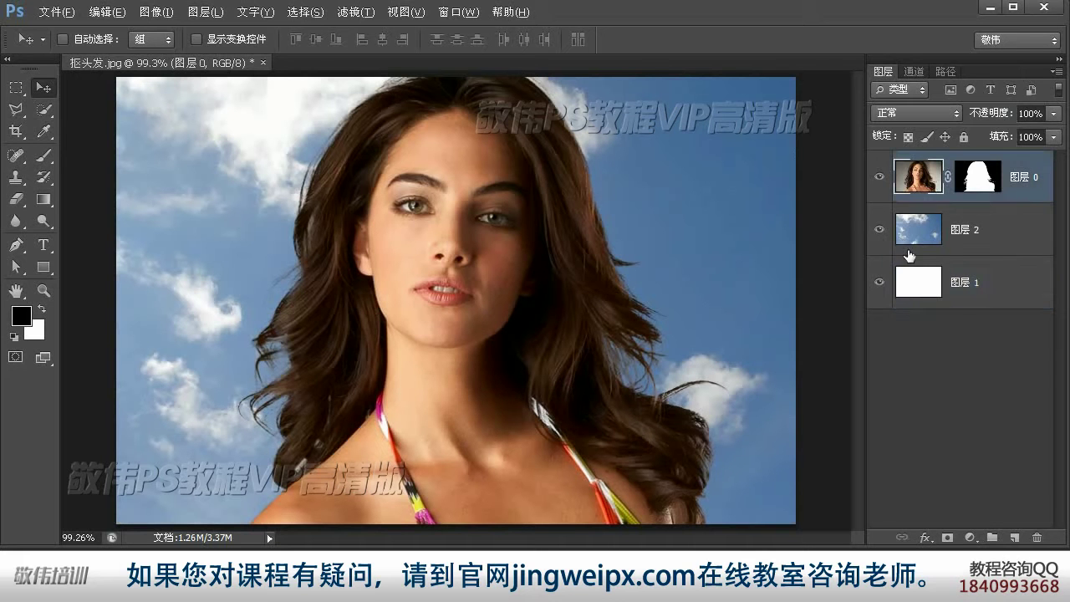
pyautogui.click(48, 292)
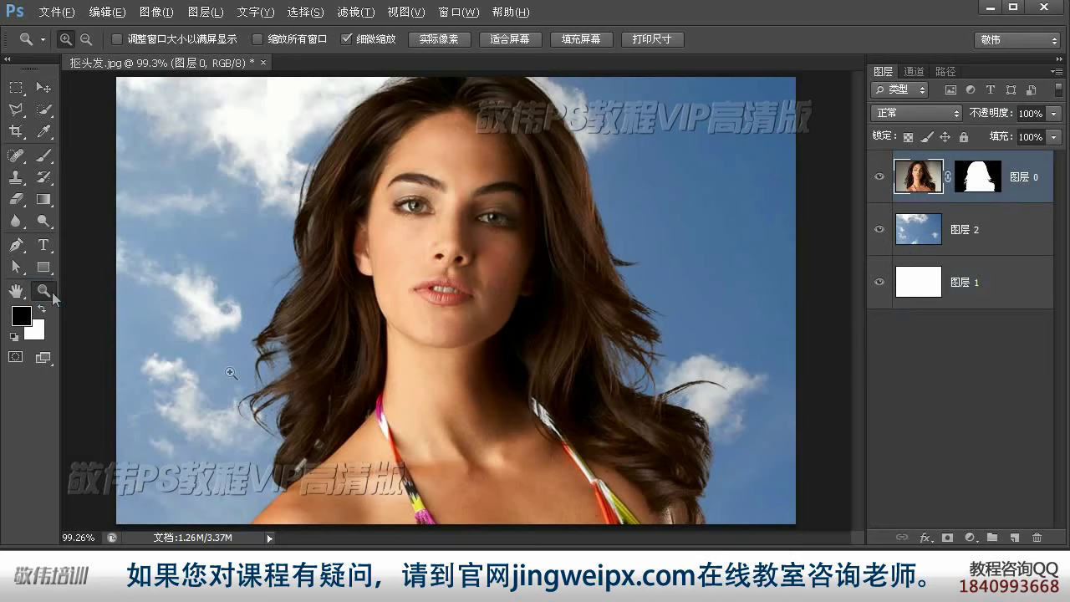
pyautogui.click(292, 376)
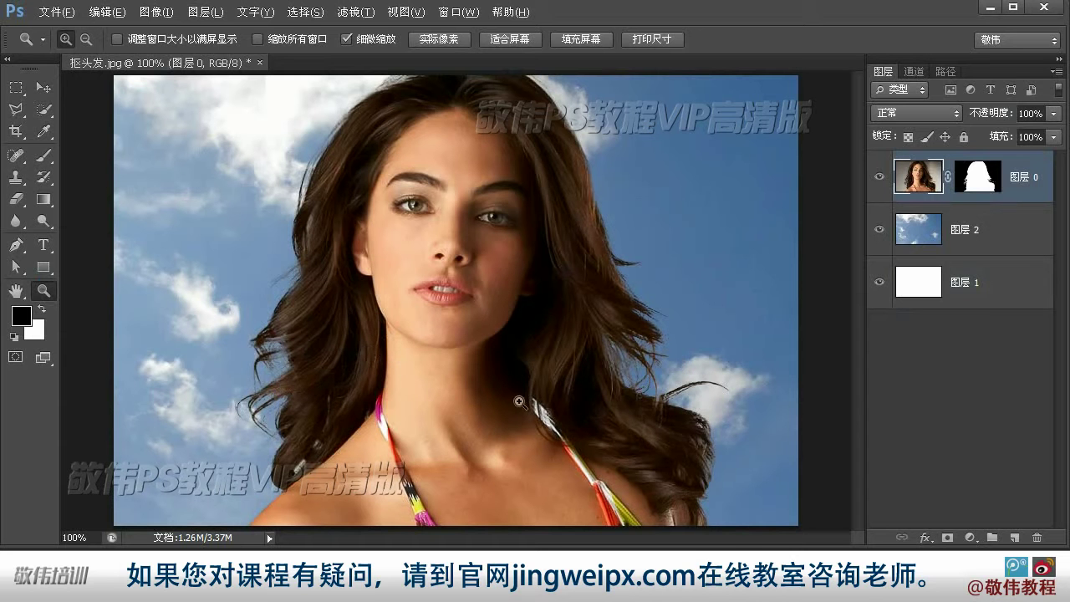
# - Examine the hair edges in the 绿 副本 channel up close, and return to the full-colour image and its layers
pyautogui.click(915, 71)
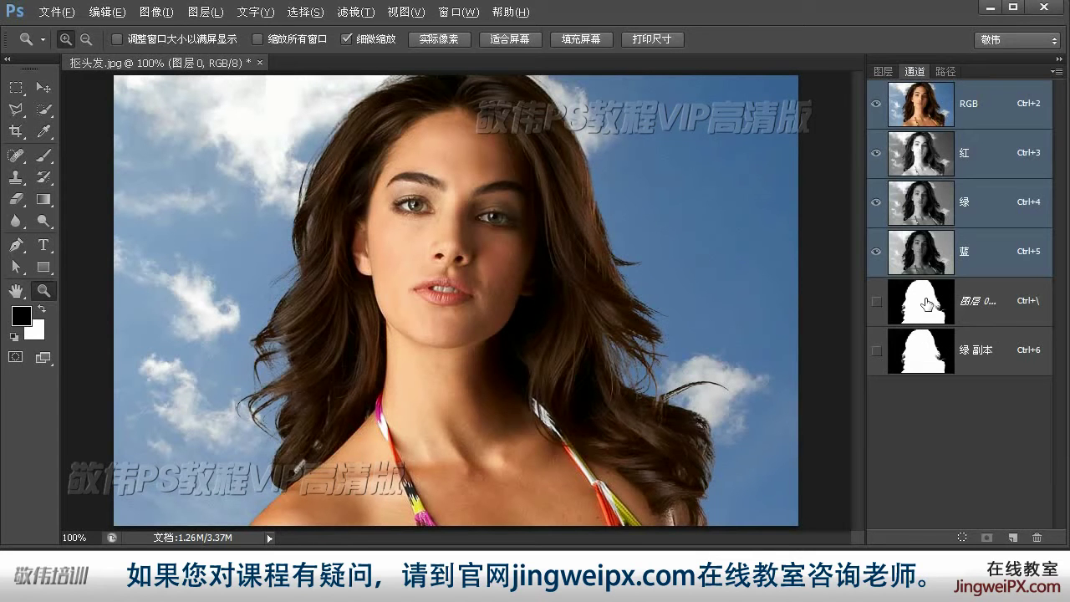
pyautogui.click(924, 341)
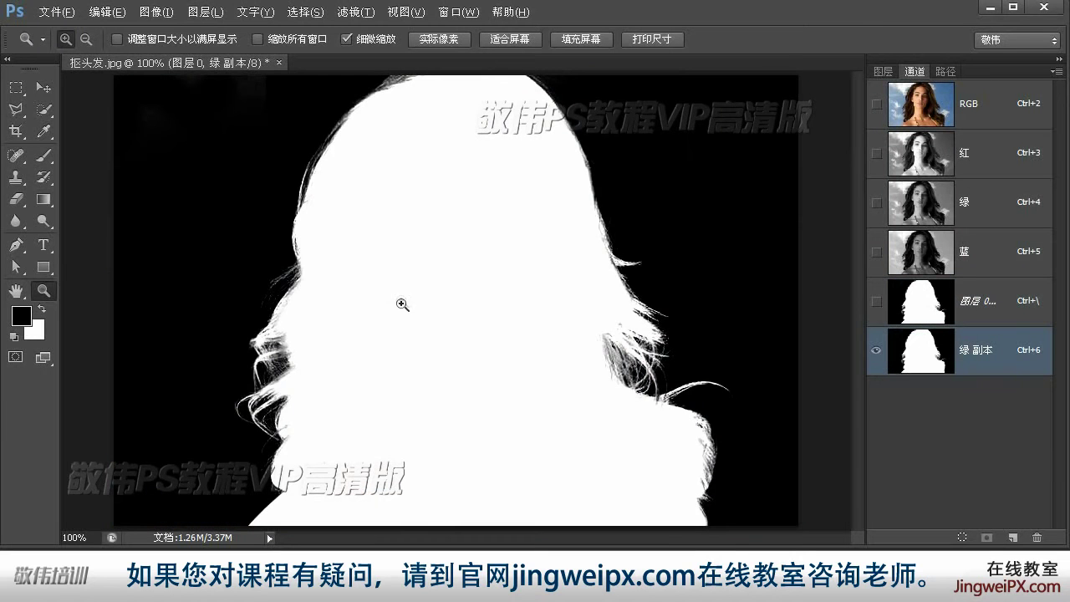
pyautogui.click(301, 310)
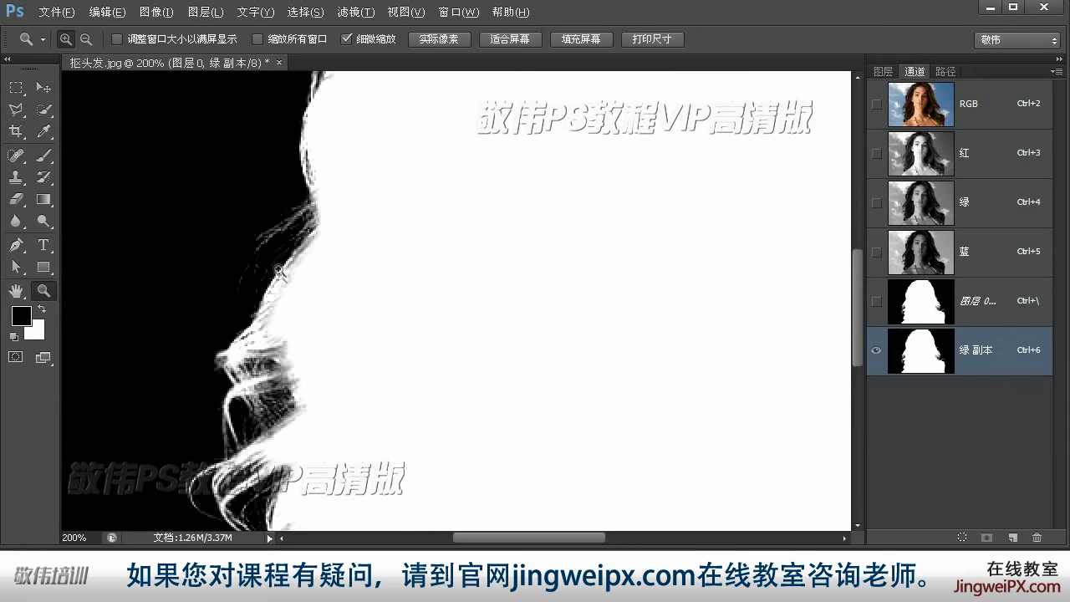
pyautogui.click(14, 290)
pyautogui.moveTo(401, 276); pyautogui.dragTo(394, 358)
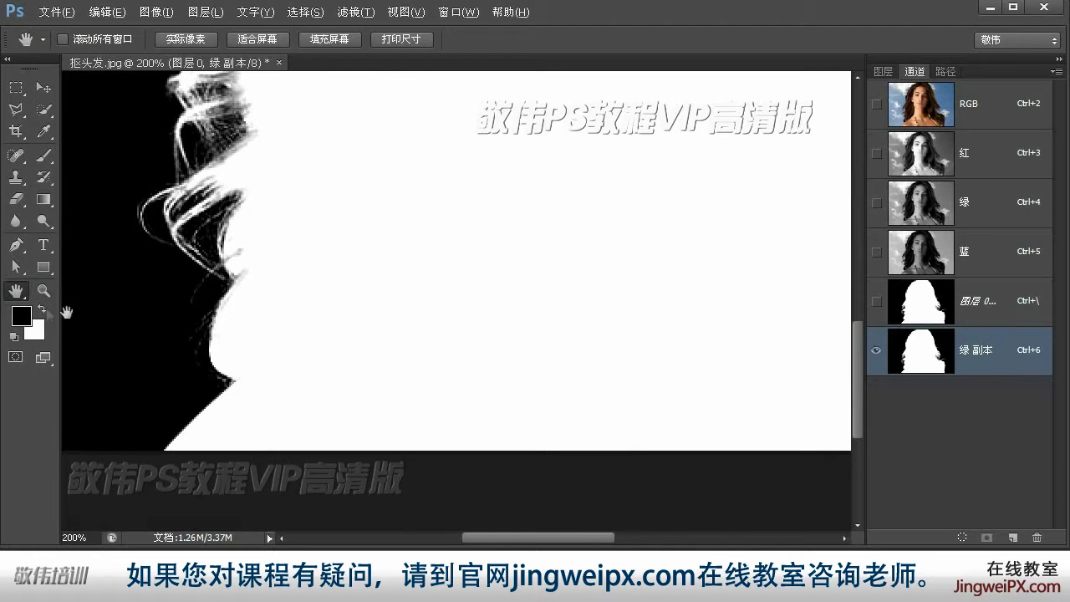
pyautogui.doubleClick(17, 293)
pyautogui.click(43, 87)
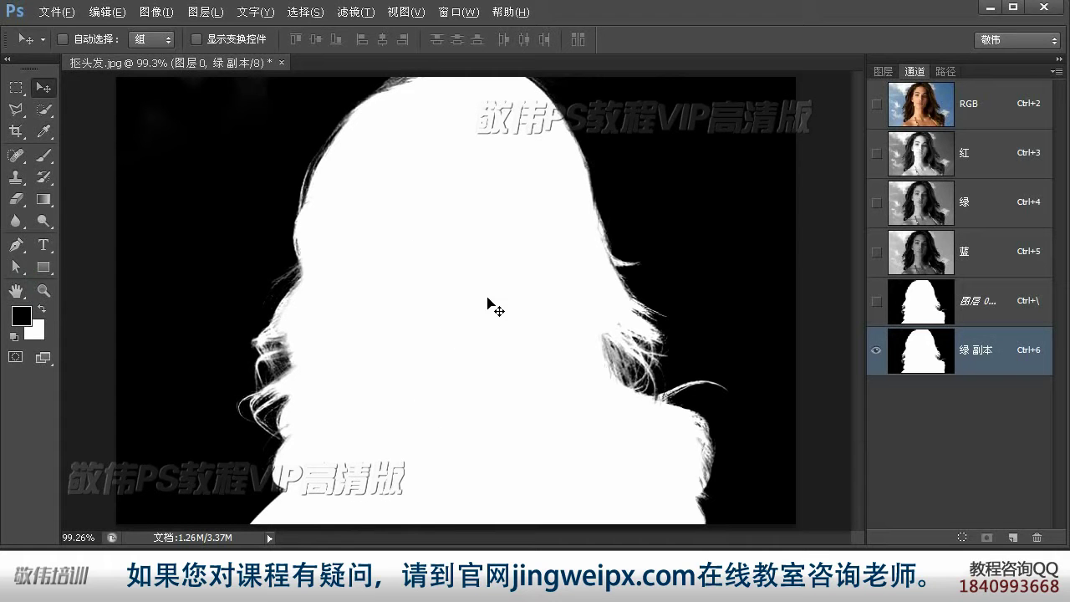
pyautogui.click(934, 108)
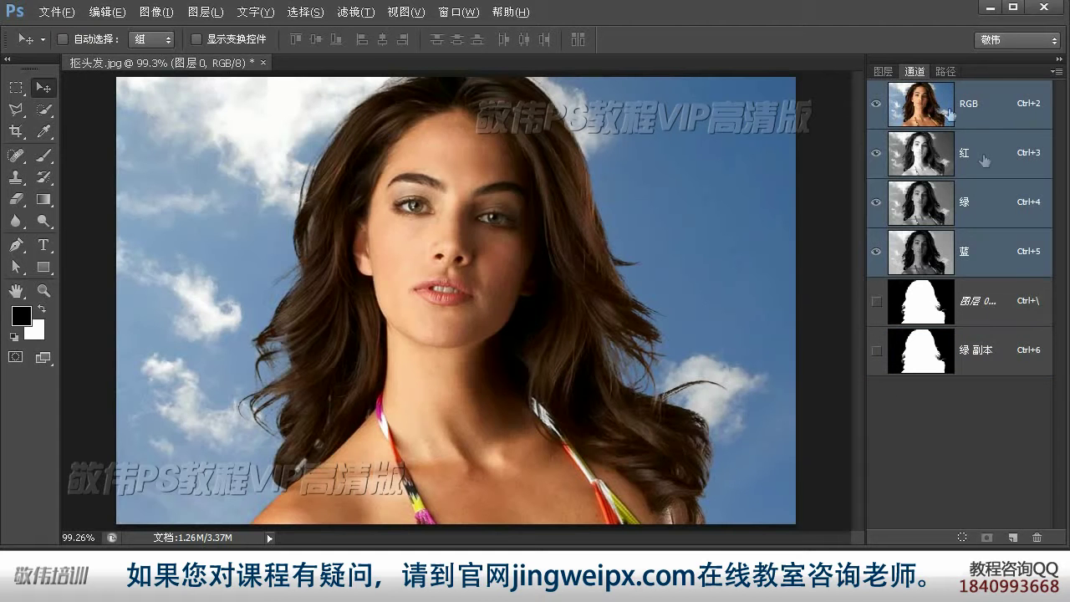
pyautogui.click(885, 71)
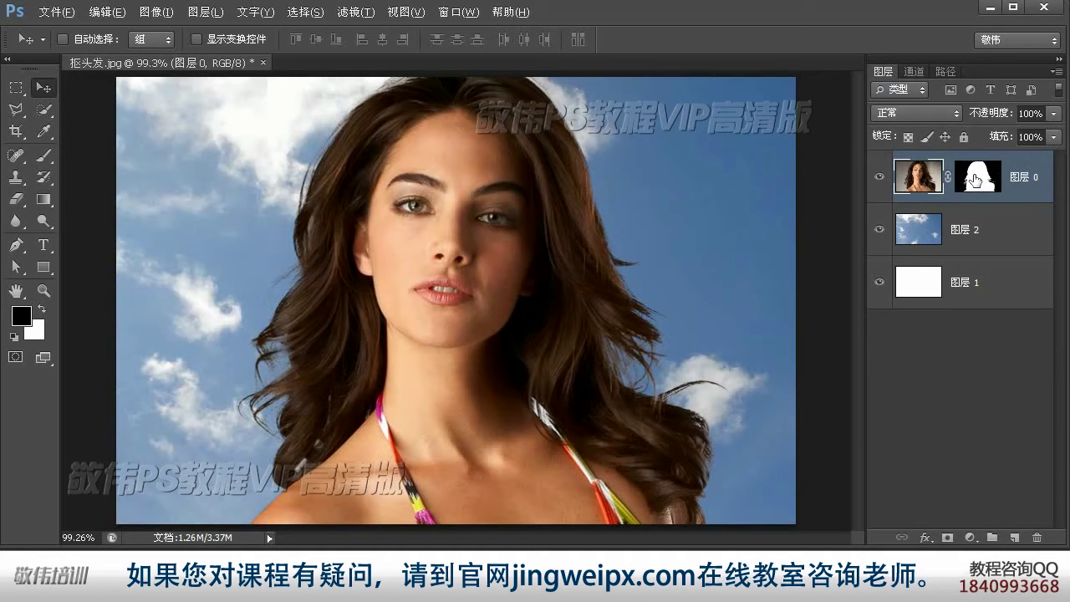
# - Refine the layer mask of 图层 0 with smart radius enabled, a radius of 28.4 pixels and the edge shifted by +12%
pyautogui.click(970, 175)
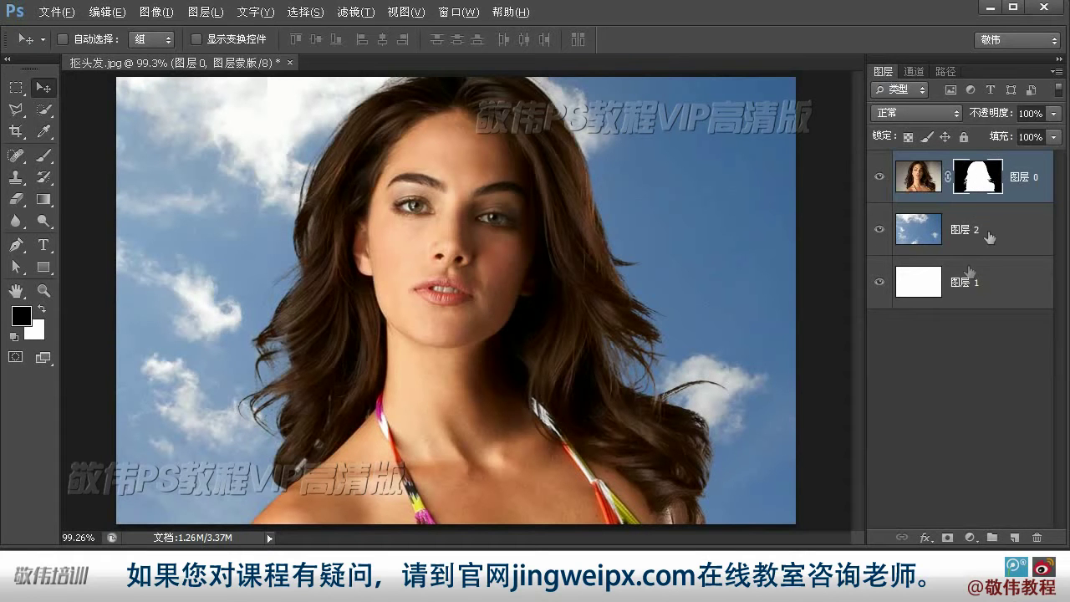
pyautogui.rightClick(977, 171)
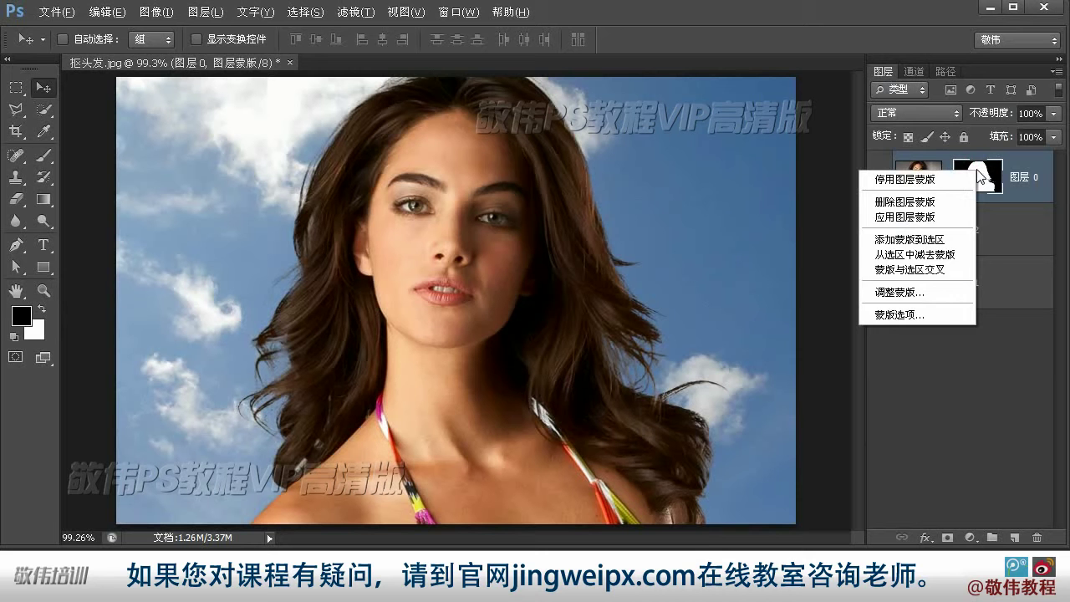
pyautogui.click(939, 292)
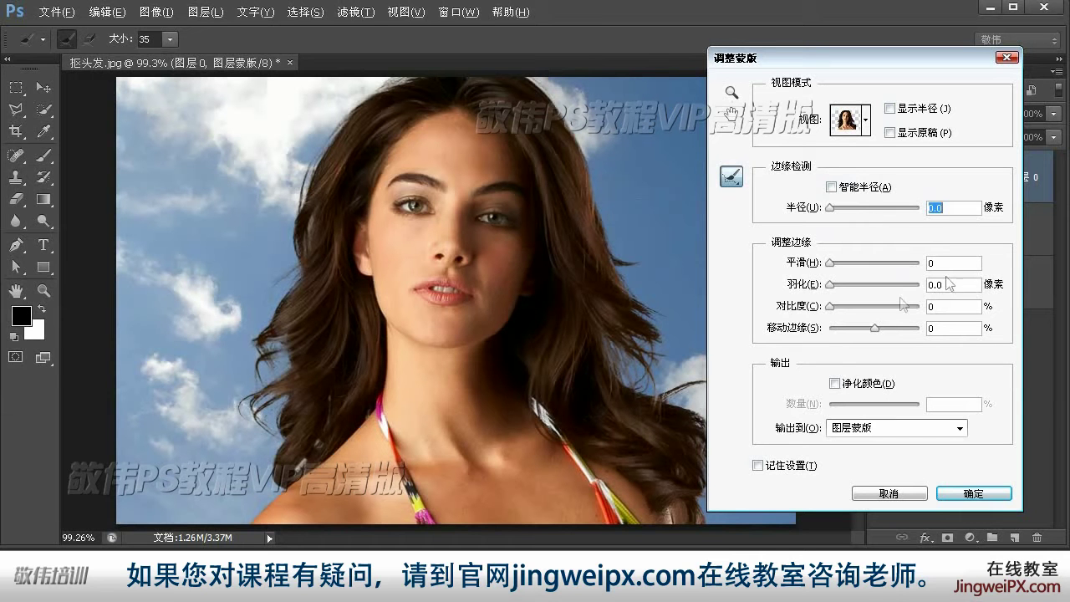
pyautogui.click(848, 191)
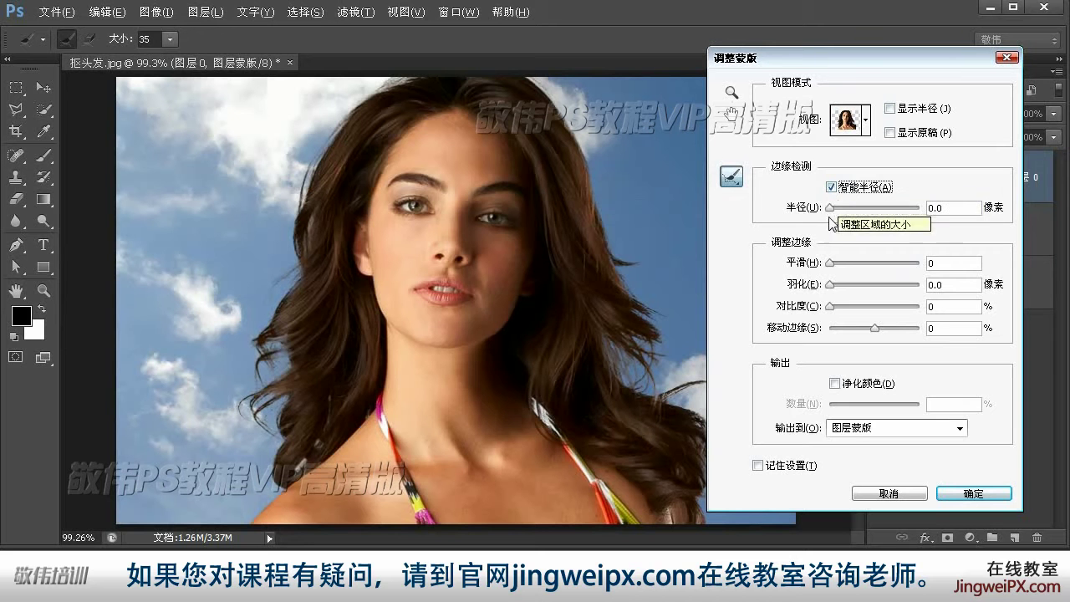
pyautogui.moveTo(833, 214); pyautogui.dragTo(848, 215)
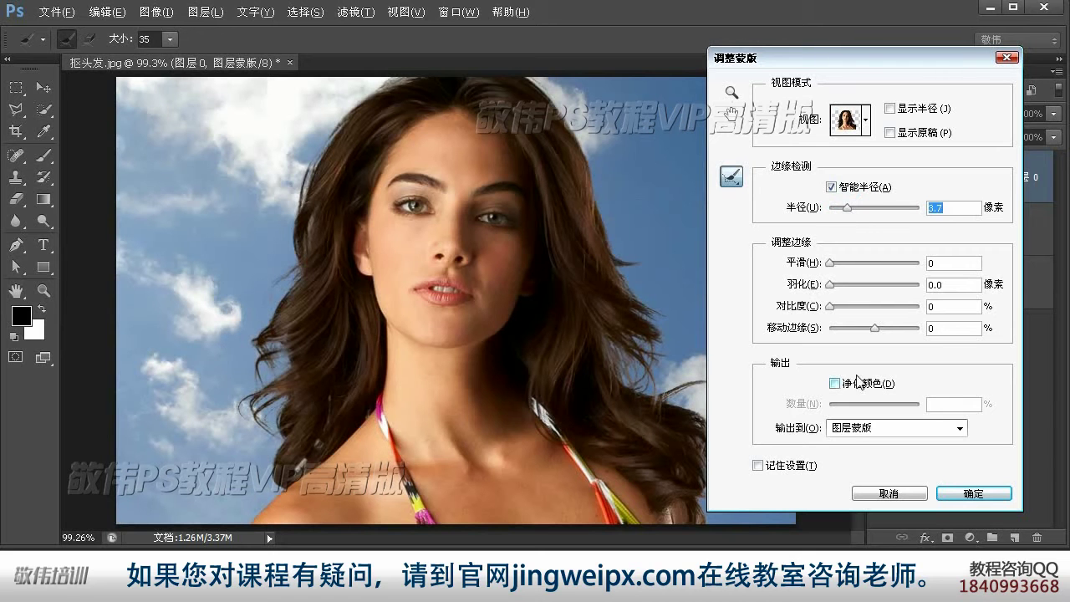
pyautogui.moveTo(875, 327); pyautogui.dragTo(895, 327)
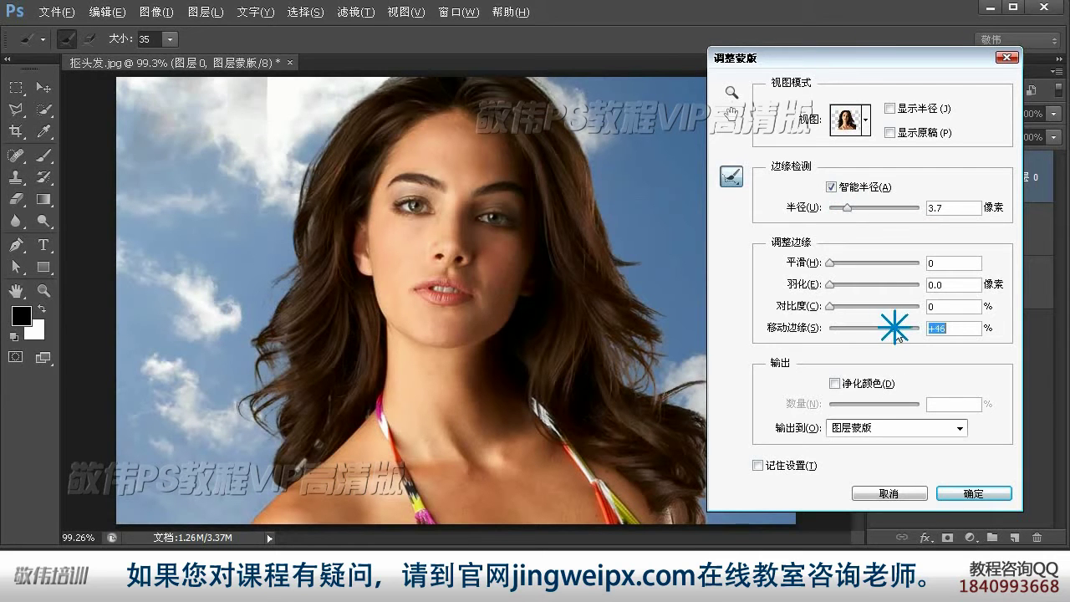
pyautogui.moveTo(820, 72); pyautogui.dragTo(841, 72)
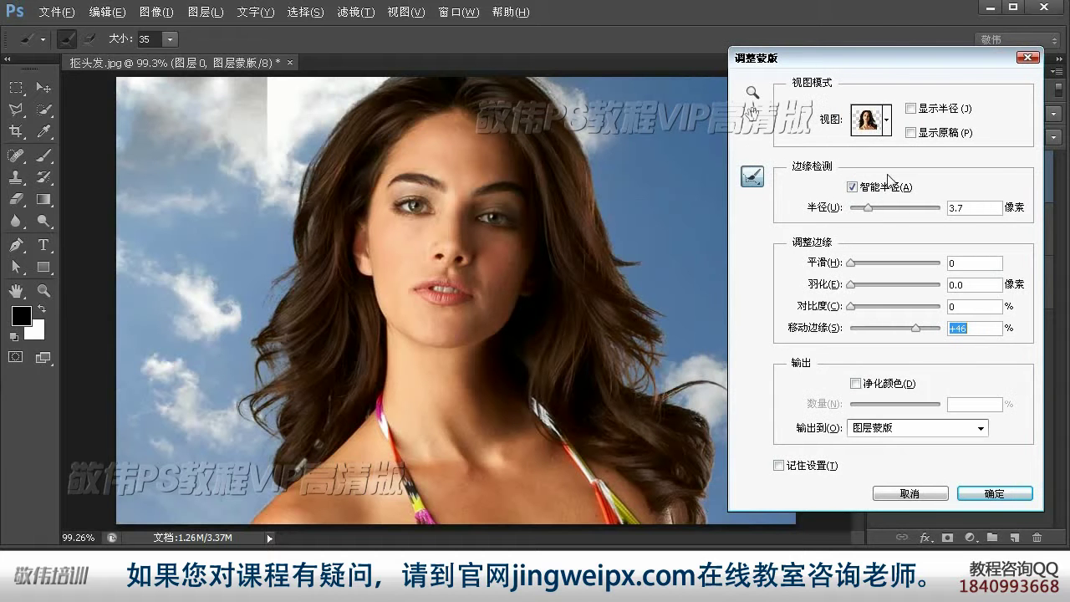
pyautogui.moveTo(916, 331); pyautogui.dragTo(912, 329)
pyautogui.moveTo(869, 210); pyautogui.dragTo(908, 210)
pyautogui.moveTo(911, 216); pyautogui.dragTo(896, 214)
pyautogui.moveTo(913, 331); pyautogui.dragTo(901, 331)
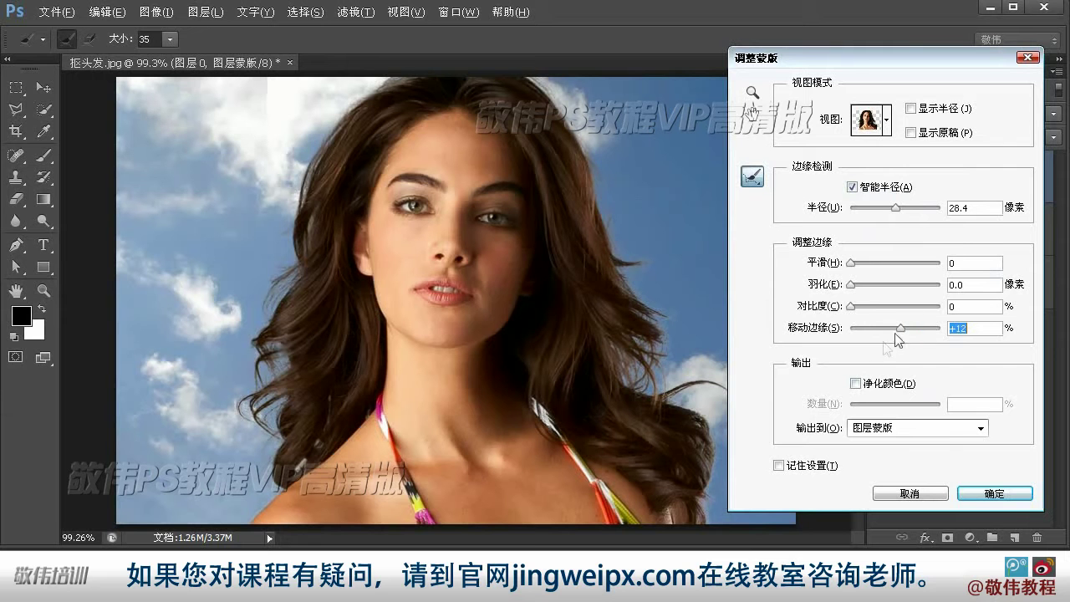
# - Decontaminate the edge colours by 79% and output the refined mask to a new layer with a layer mask
pyautogui.click(867, 387)
pyautogui.moveTo(897, 406); pyautogui.dragTo(920, 411)
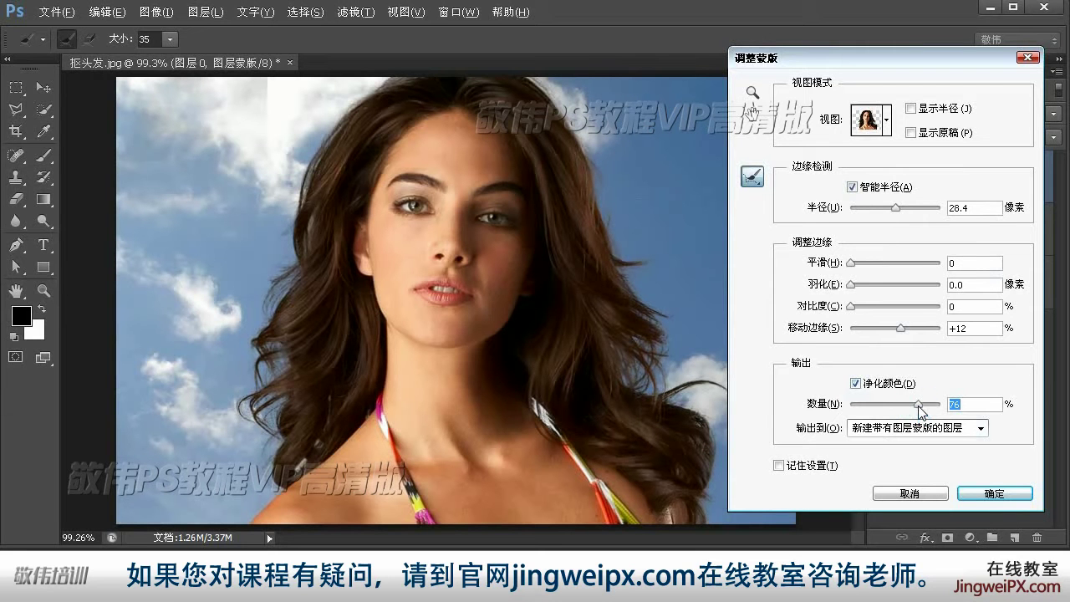
pyautogui.moveTo(921, 410); pyautogui.dragTo(924, 412)
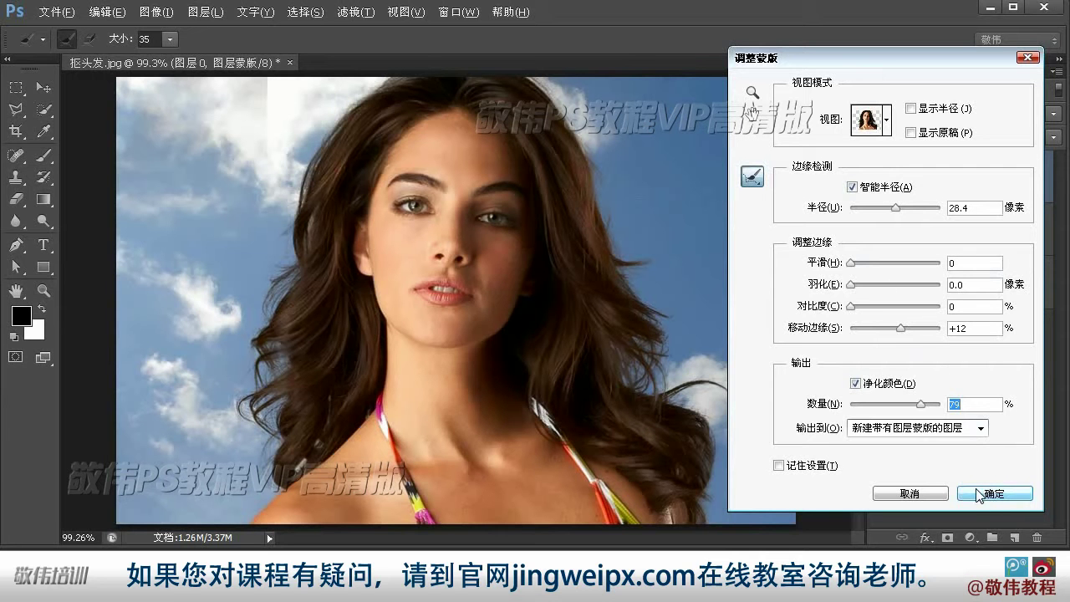
pyautogui.click(892, 430)
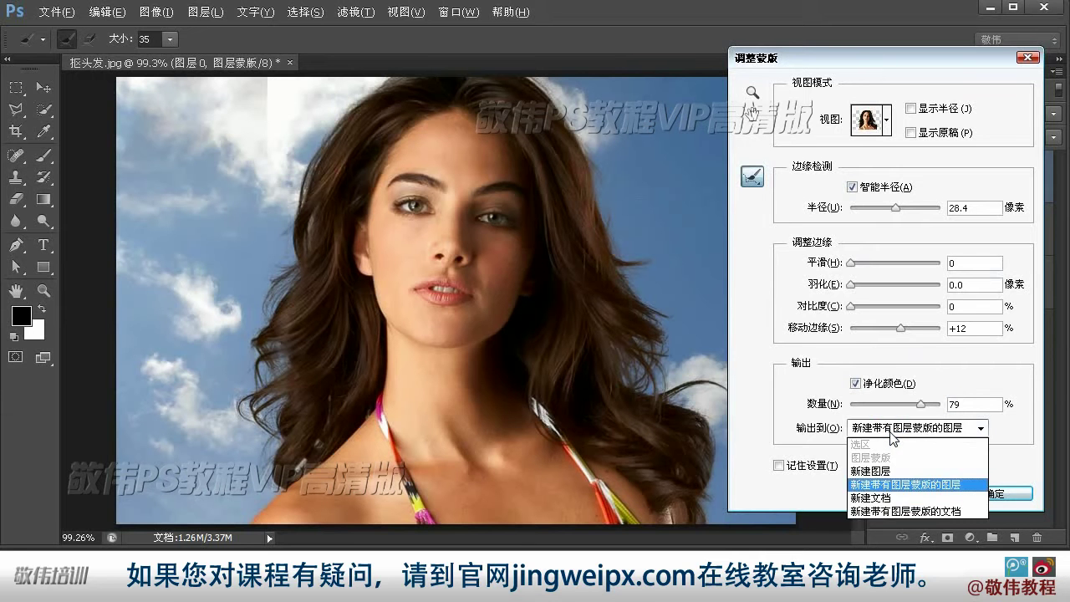
pyautogui.click(893, 432)
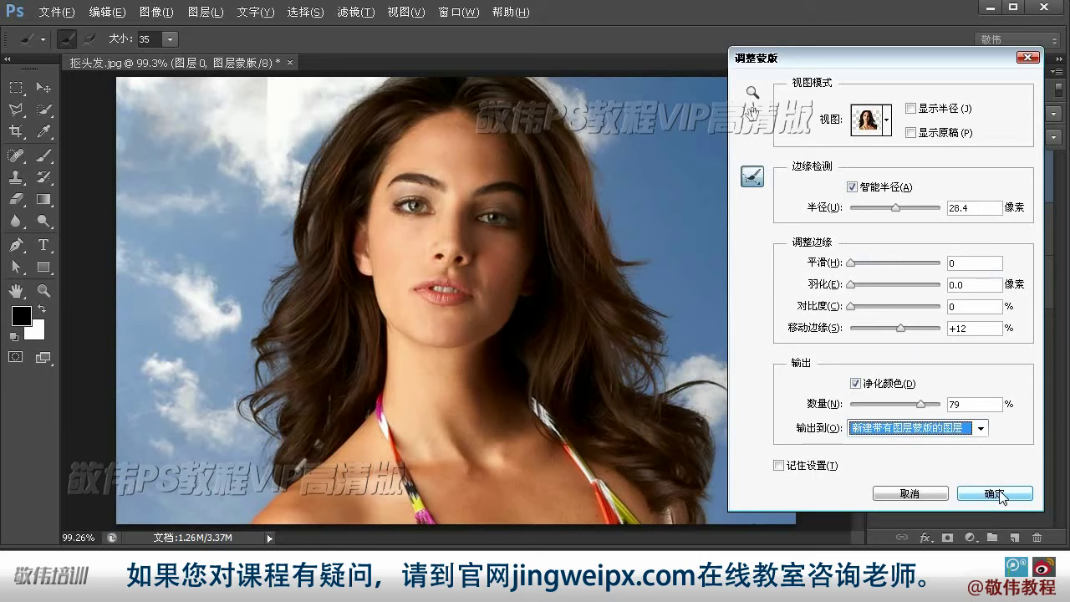
pyautogui.click(995, 494)
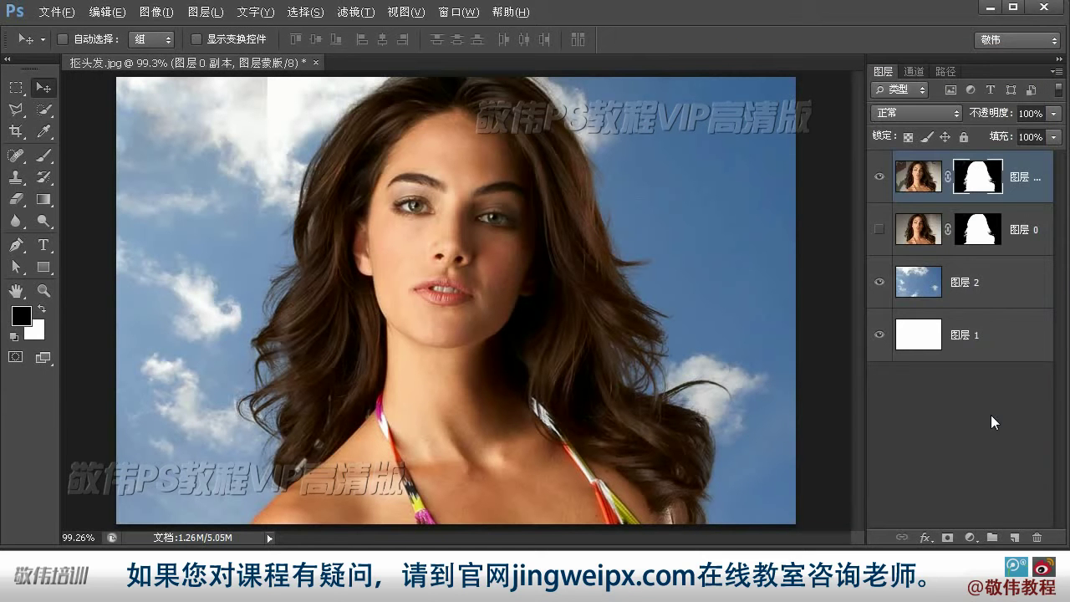
# - Make the image of the 图层 0 副本 layer active instead of its mask and choose the Brush tool
pyautogui.click(923, 186)
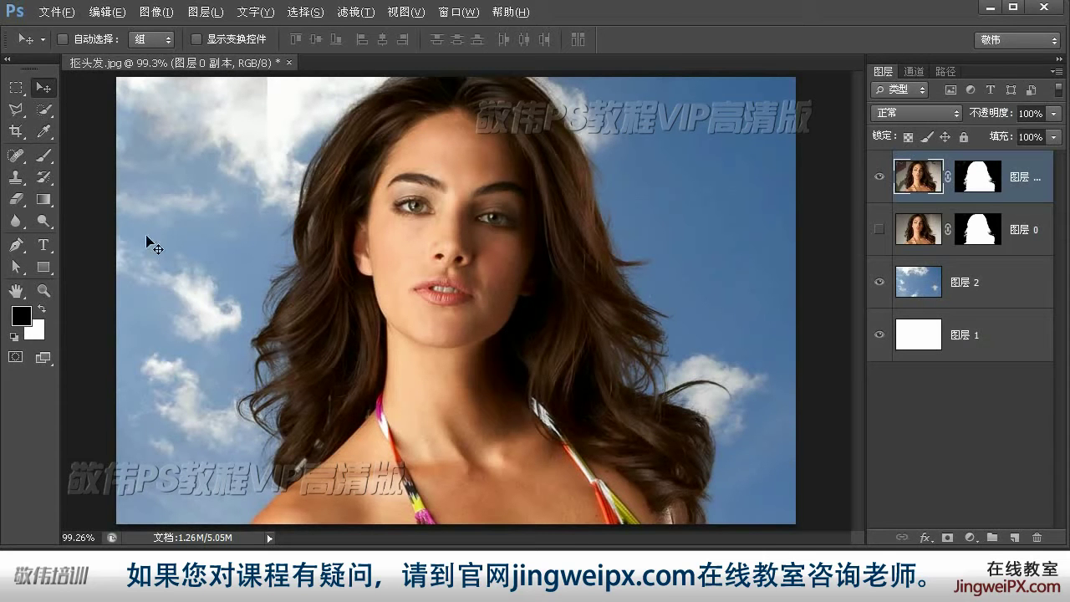
pyautogui.click(43, 157)
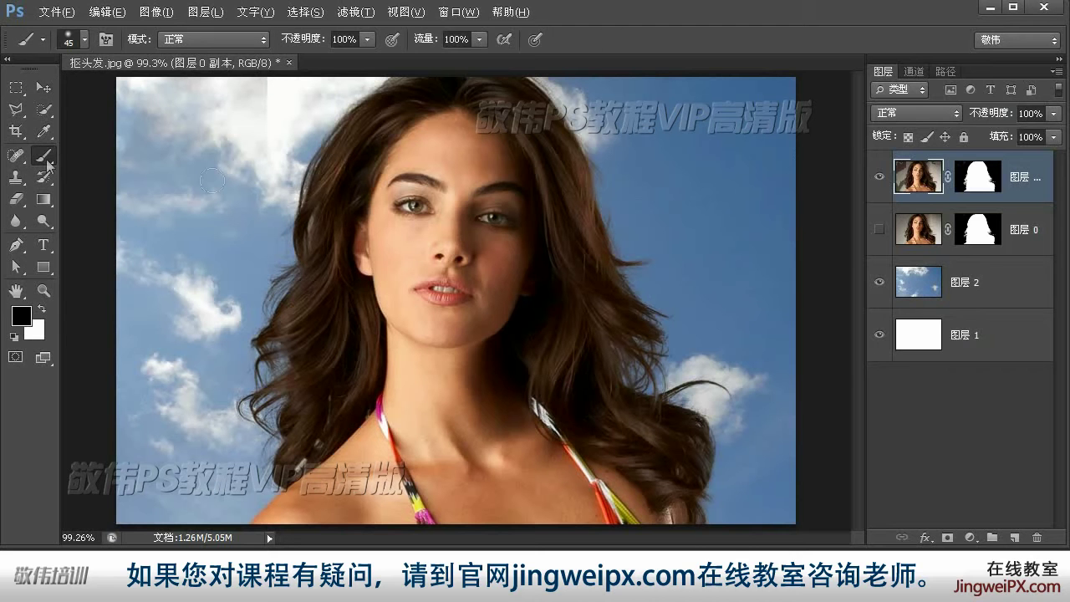
# - Paint black on the top portrait layer's mask along the image's side edges with a size 100 brush, temporarily hiding the sky layer 图层 2
pyautogui.click(992, 184)
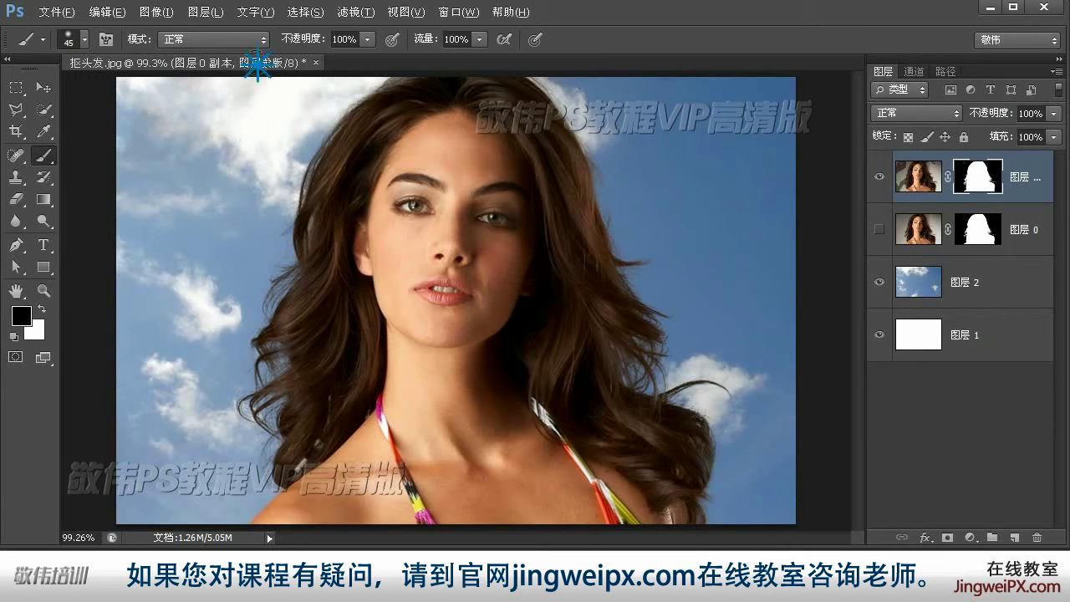
pyautogui.press(']')
pyautogui.press(']')
pyautogui.press(']')
pyautogui.press(']')
pyautogui.press(']')
pyautogui.press(']')
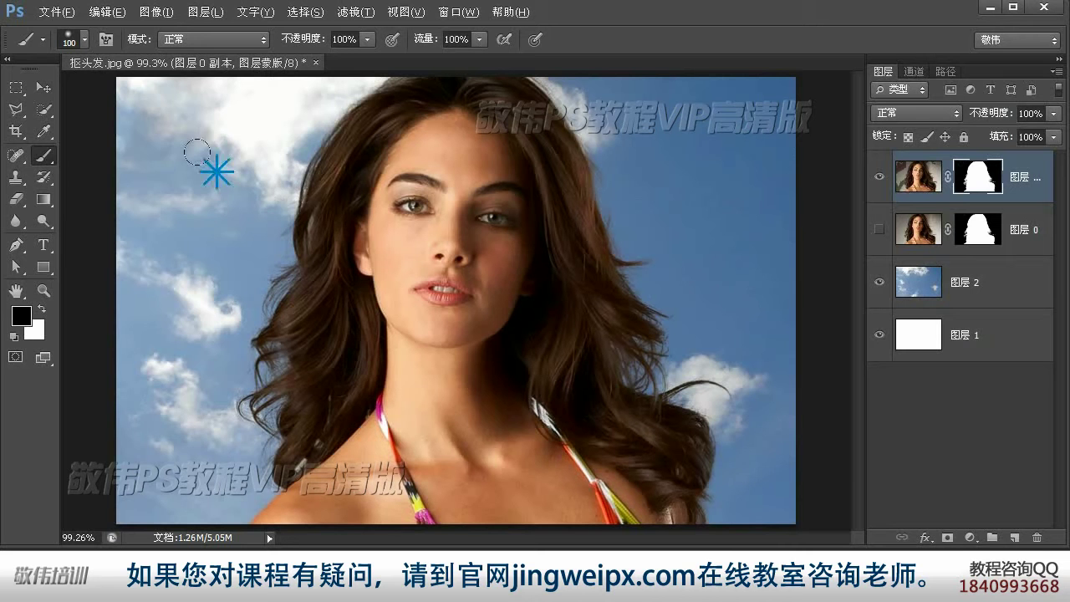
pyautogui.click(880, 283)
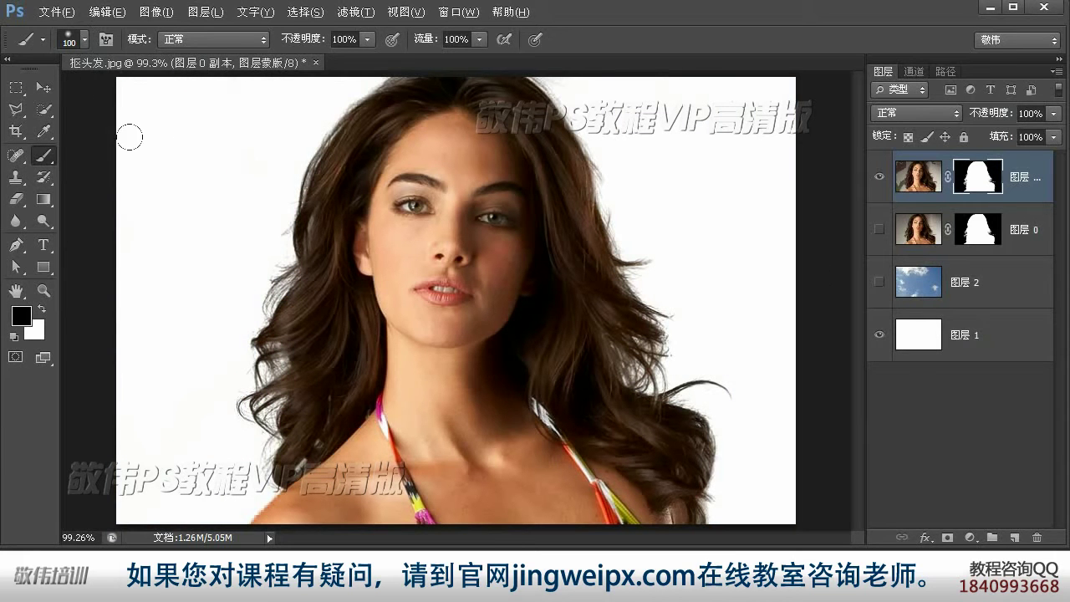
pyautogui.moveTo(122, 82); pyautogui.dragTo(125, 519)
pyautogui.moveTo(681, 88)
pyautogui.mouseDown()
pyautogui.moveTo(786, 84)
pyautogui.moveTo(803, 510)
pyautogui.mouseUp()
pyautogui.click(676, 95)
pyautogui.click(43, 87)
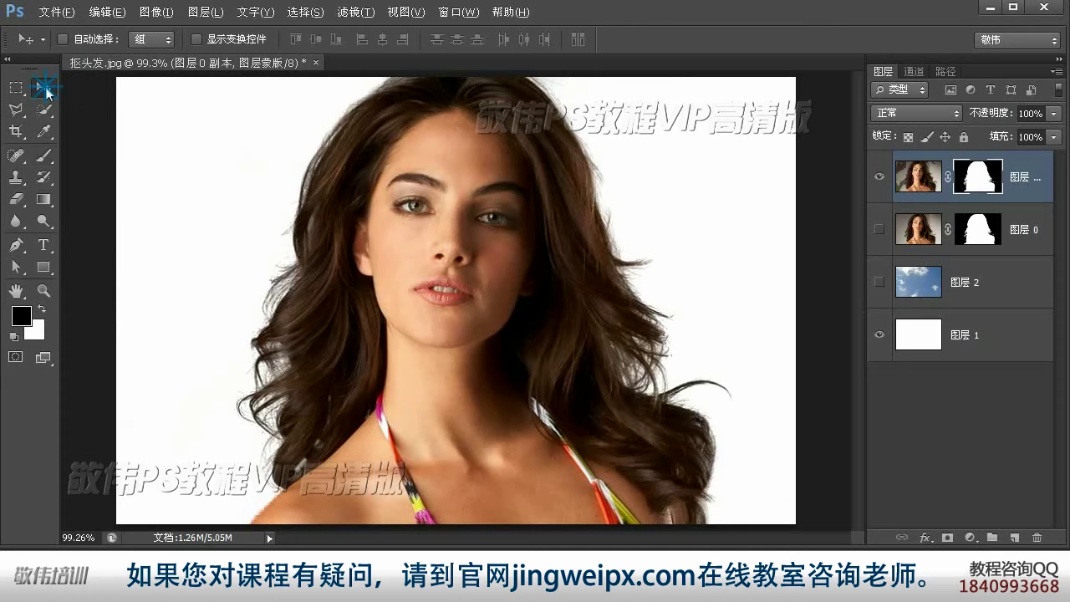
pyautogui.click(879, 282)
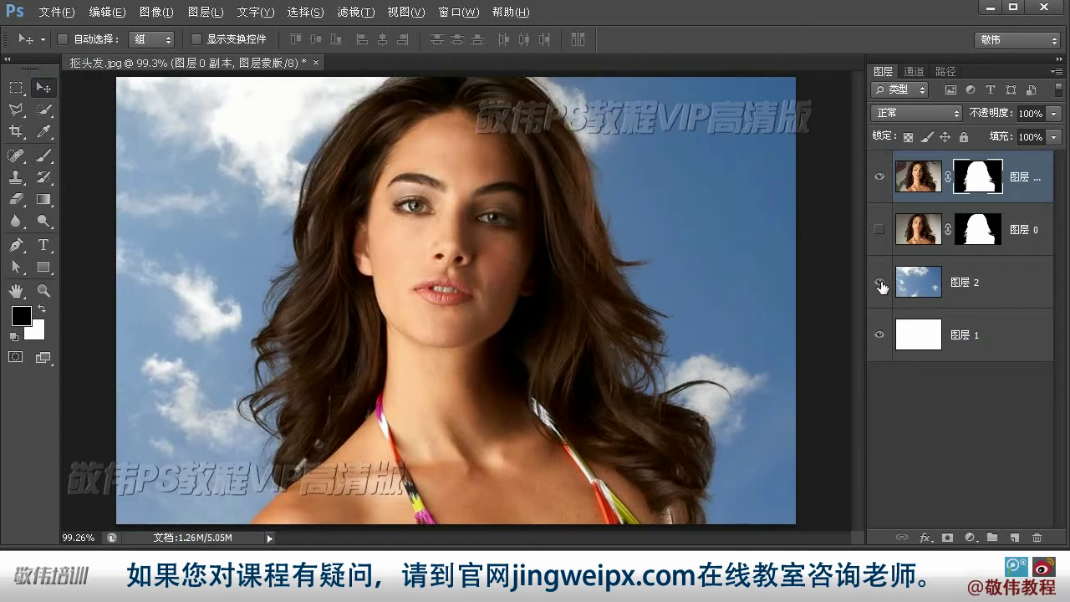
# - Toggle the sky layer 图层 2 off and on repeatedly to compare the hair cutout against white and sky
pyautogui.click(880, 283)
pyautogui.click(879, 283)
pyautogui.click(879, 284)
pyautogui.click(879, 283)
pyautogui.click(880, 283)
pyautogui.click(880, 283)
pyautogui.click(880, 283)
pyautogui.click(880, 284)
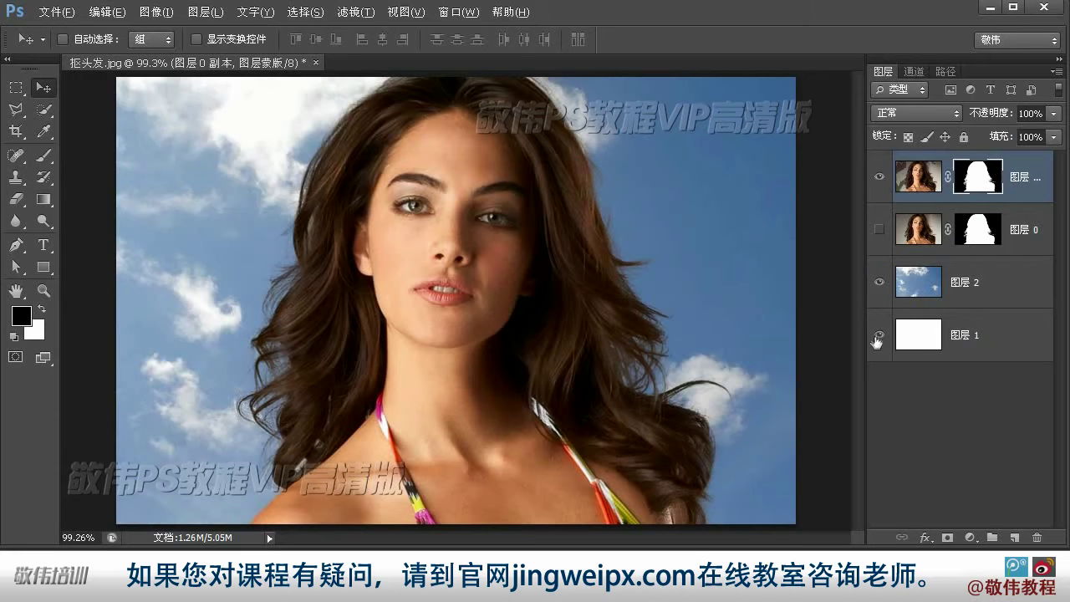
# - Disable the top portrait layer's mask, hide that layer, and show 图层 0 in its place
pyautogui.keyDown('shift'); pyautogui.click(980, 181); pyautogui.keyUp('shift')
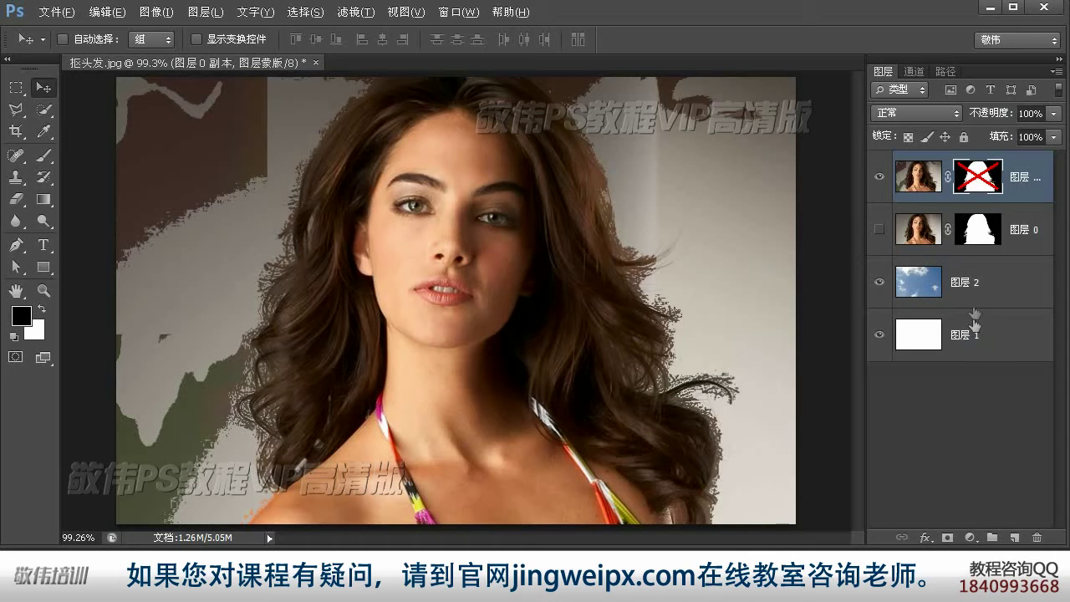
pyautogui.click(879, 177)
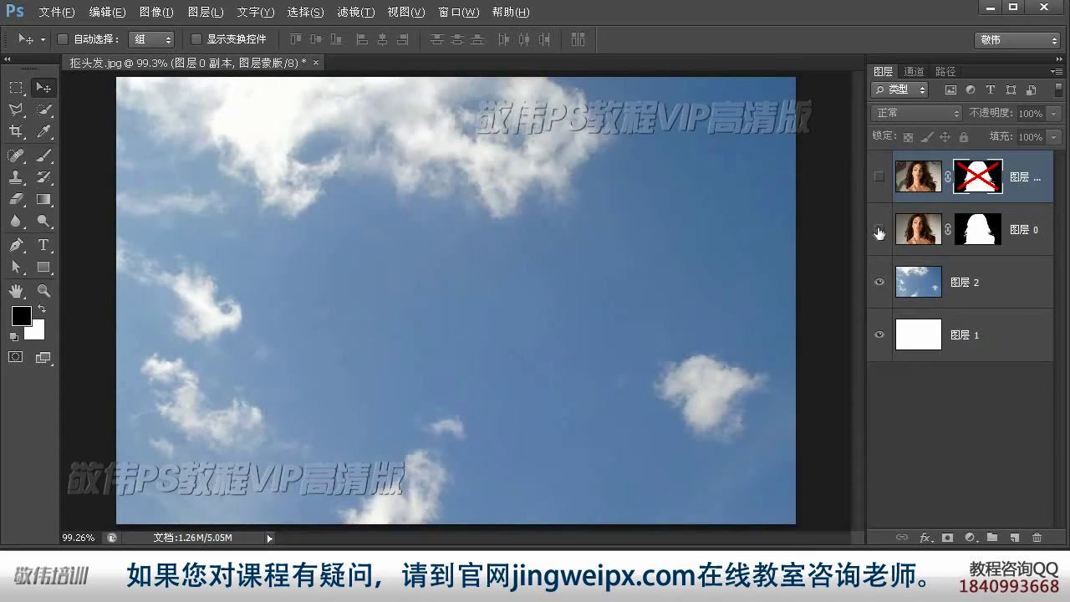
pyautogui.click(879, 231)
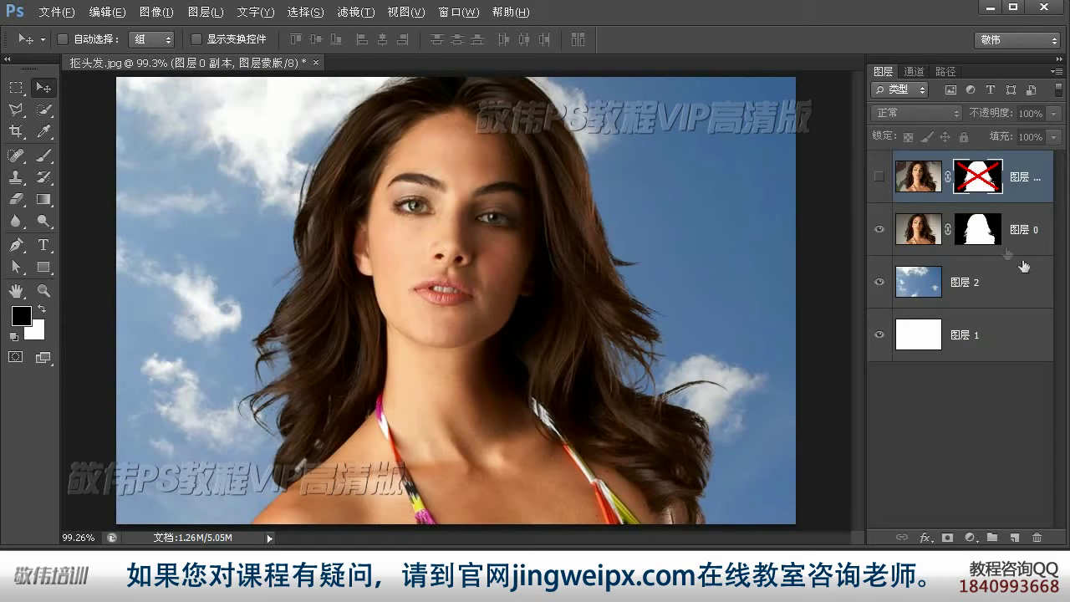
# - Disable the layer mask of 图层 0 and delete it
pyautogui.keyDown('shift'); pyautogui.click(983, 230); pyautogui.keyUp('shift')
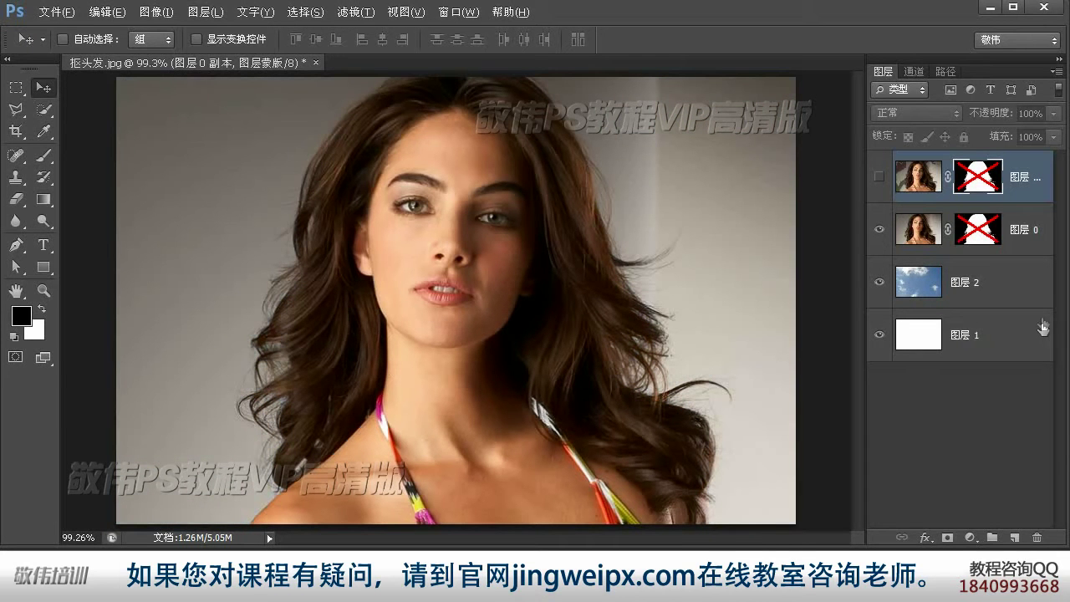
pyautogui.rightClick(983, 236)
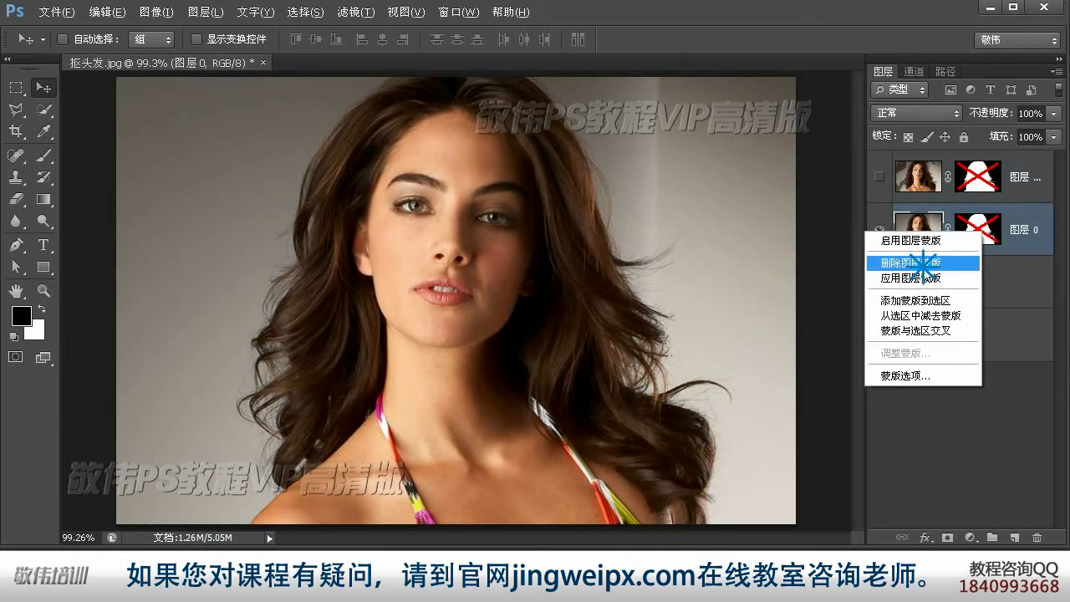
pyautogui.click(920, 263)
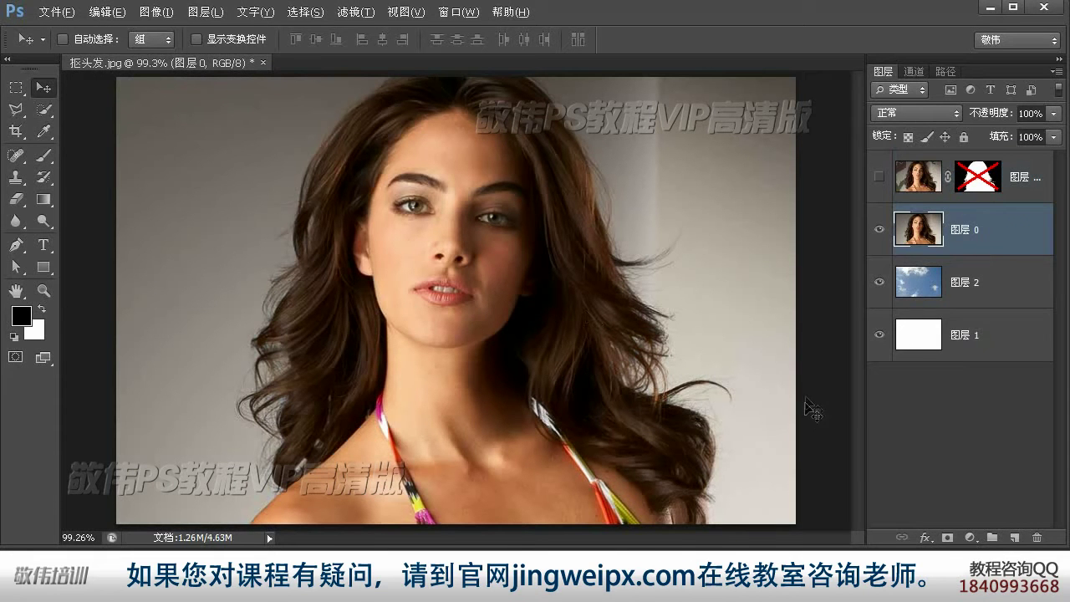
# - Show the top portrait layer with its mask enabled, and move 图层 0 to the bottom of the layer stack with its visibility on
pyautogui.click(878, 179)
pyautogui.keyDown('shift'); pyautogui.click(978, 177); pyautogui.keyUp('shift')
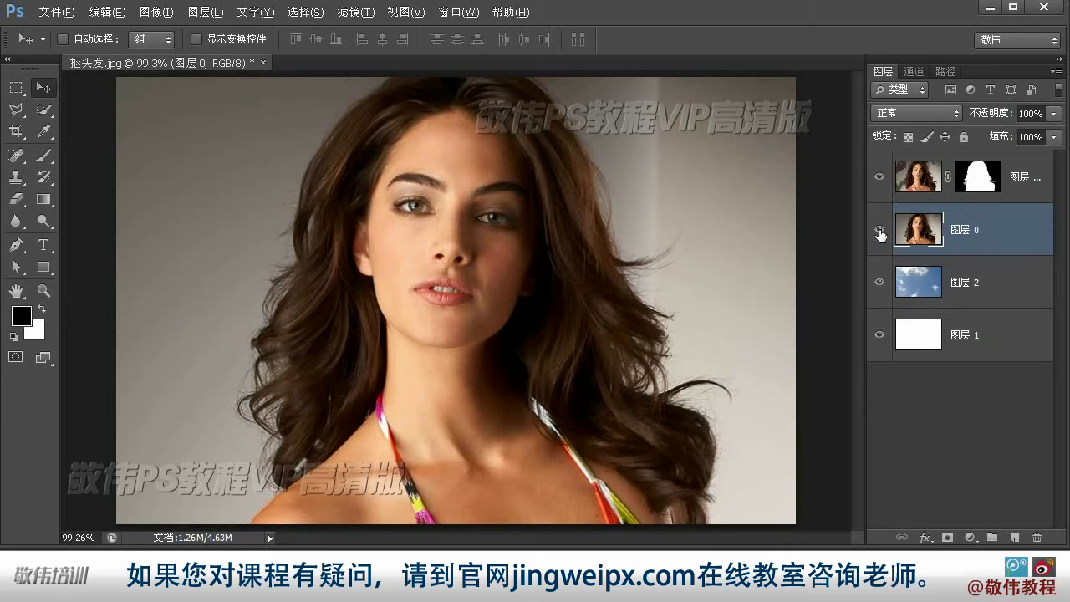
pyautogui.click(879, 229)
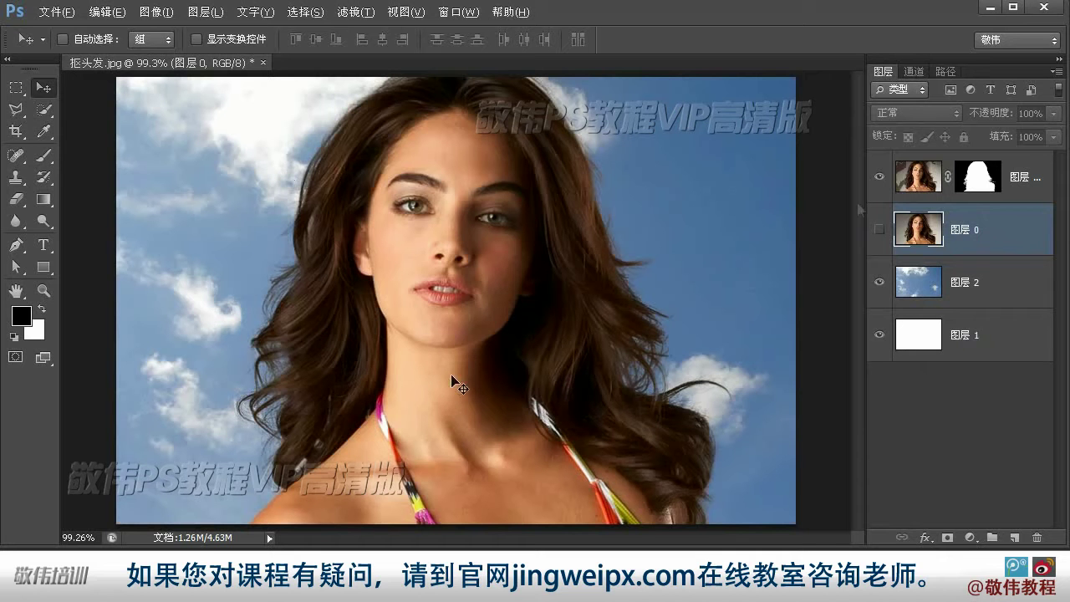
pyautogui.moveTo(992, 233); pyautogui.dragTo(935, 372)
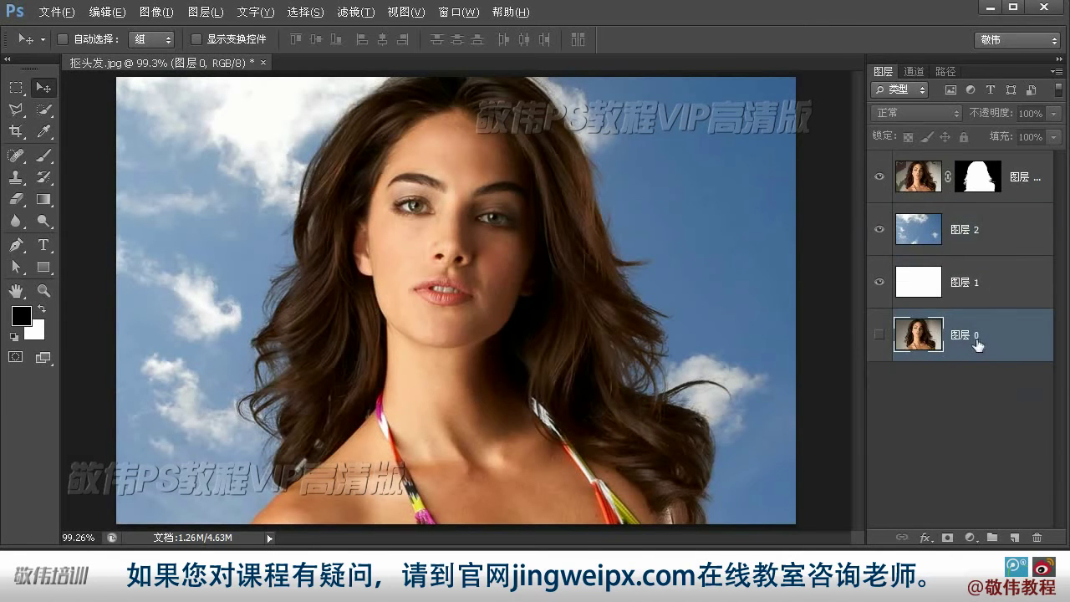
pyautogui.click(879, 335)
# - View the 绿 副本 alpha channel on its own and return to the RGB composite
pyautogui.click(920, 73)
pyautogui.click(920, 301)
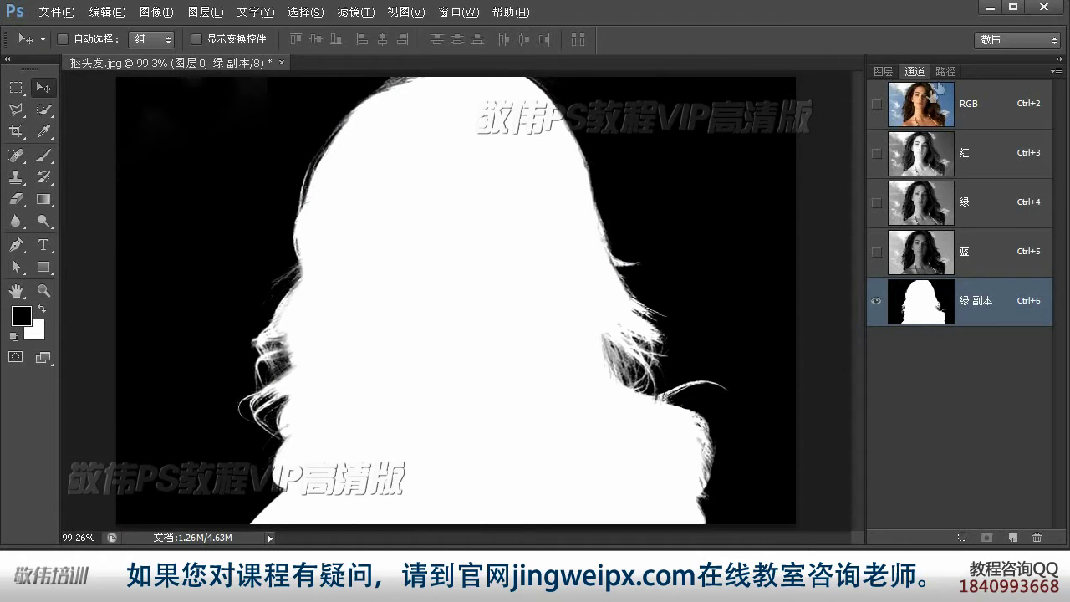
pyautogui.click(920, 102)
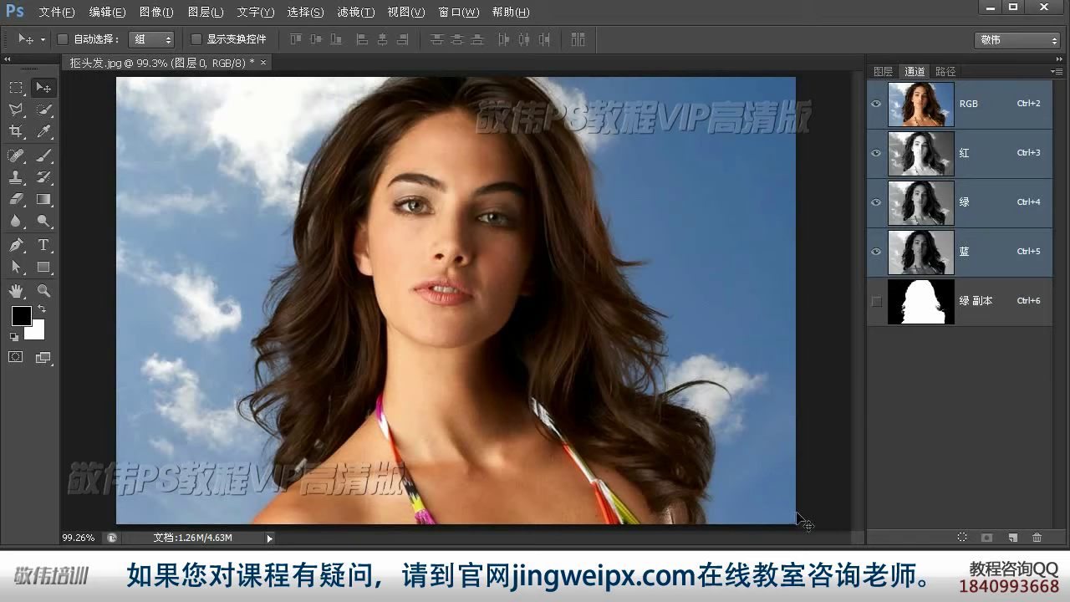
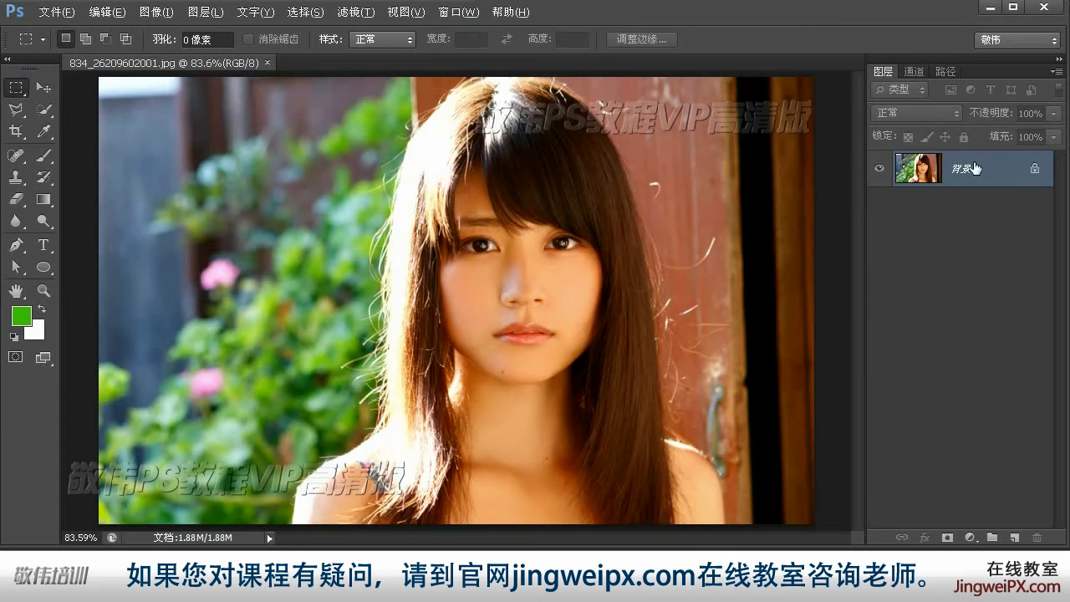
# - Compare the red, green and blue channels of the portrait one by one, ending on the blue channel
pyautogui.click(914, 68)
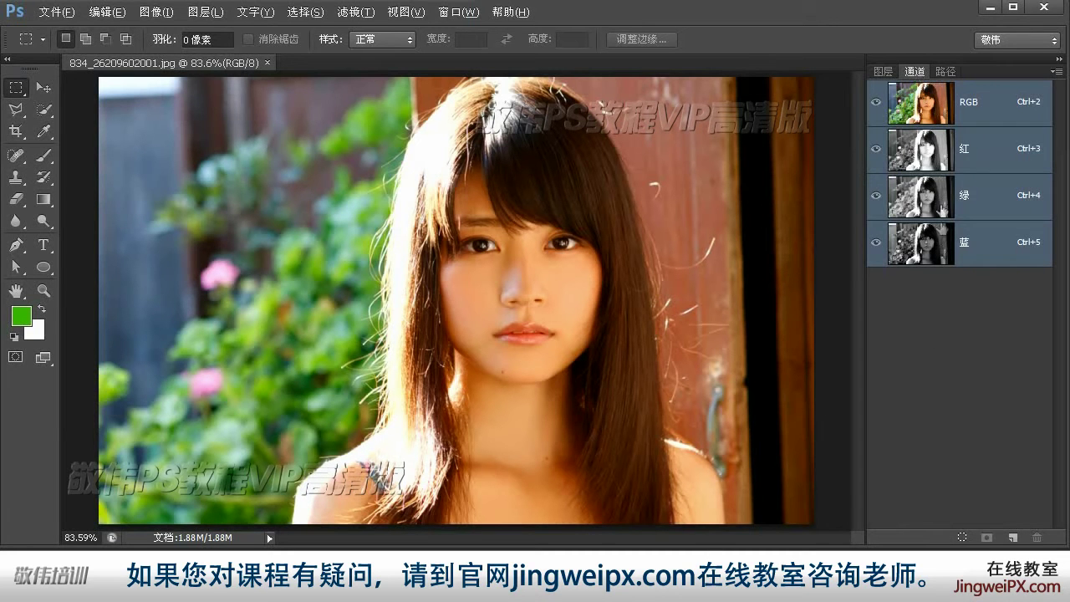
pyautogui.click(927, 157)
pyautogui.click(926, 198)
pyautogui.click(927, 242)
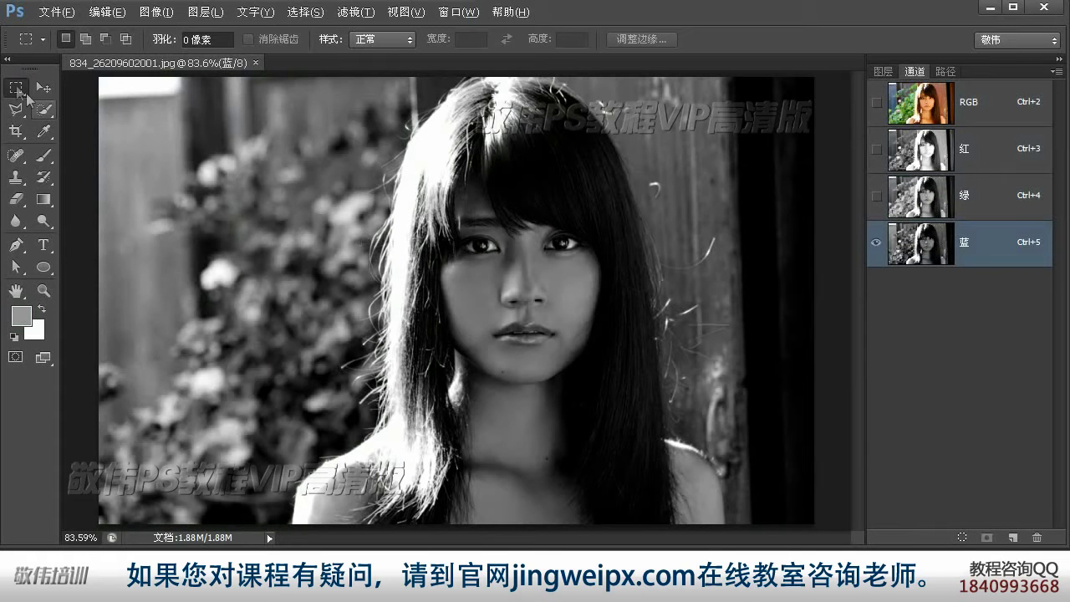
# - Select a full-height rectangular strip over the left half of the woman's head and duplicate the blue channel
pyautogui.moveTo(308, 74); pyautogui.dragTo(510, 535)
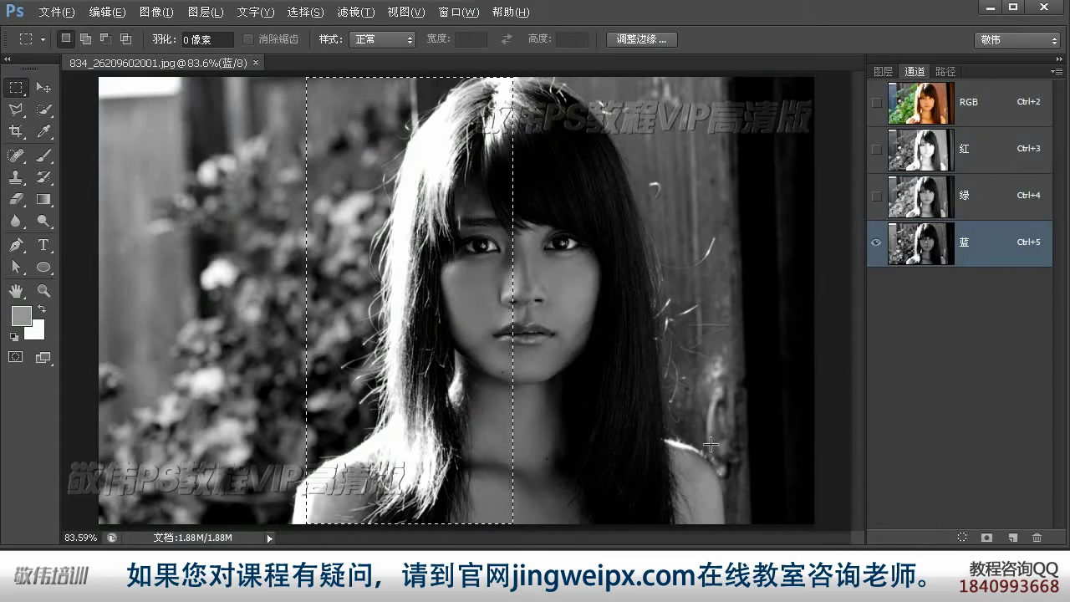
pyautogui.moveTo(988, 251); pyautogui.dragTo(1013, 537)
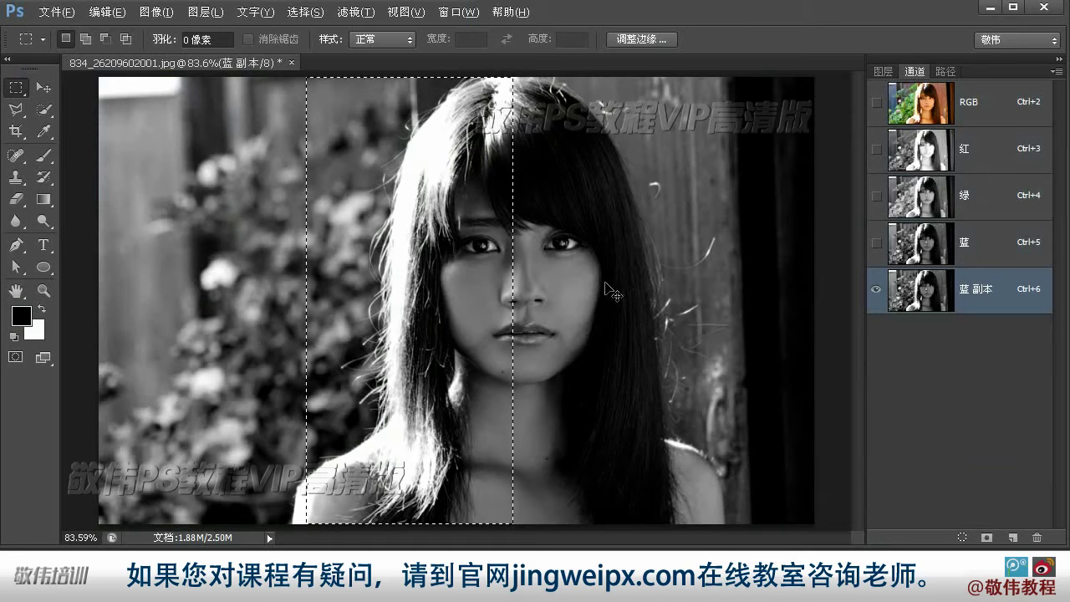
# - Increase the contrast of the selected strip in the 蓝 副本 channel with Levels by moving the black and white input points inward, and deselect
pyautogui.hotkey('ctrl', 'l')
pyautogui.moveTo(560, 423); pyautogui.dragTo(613, 423)
pyautogui.moveTo(773, 423); pyautogui.dragTo(736, 425)
pyautogui.moveTo(613, 423); pyautogui.dragTo(633, 423)
pyautogui.moveTo(737, 421); pyautogui.dragTo(760, 424)
pyautogui.click(837, 264)
pyautogui.press('m')
pyautogui.hotkey('ctrl', 'd')
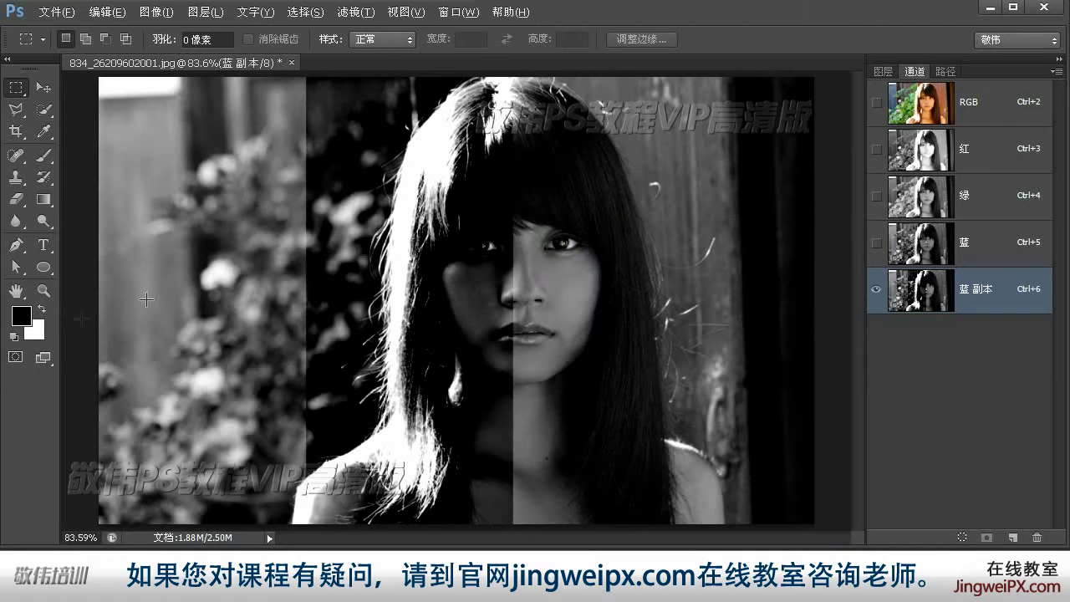
# - Paint white over the inner hair, shoulder and left part of the face in the 蓝 副本 channel with a size 50 brush at 100% opacity
pyautogui.click(44, 289)
pyautogui.click(431, 409)
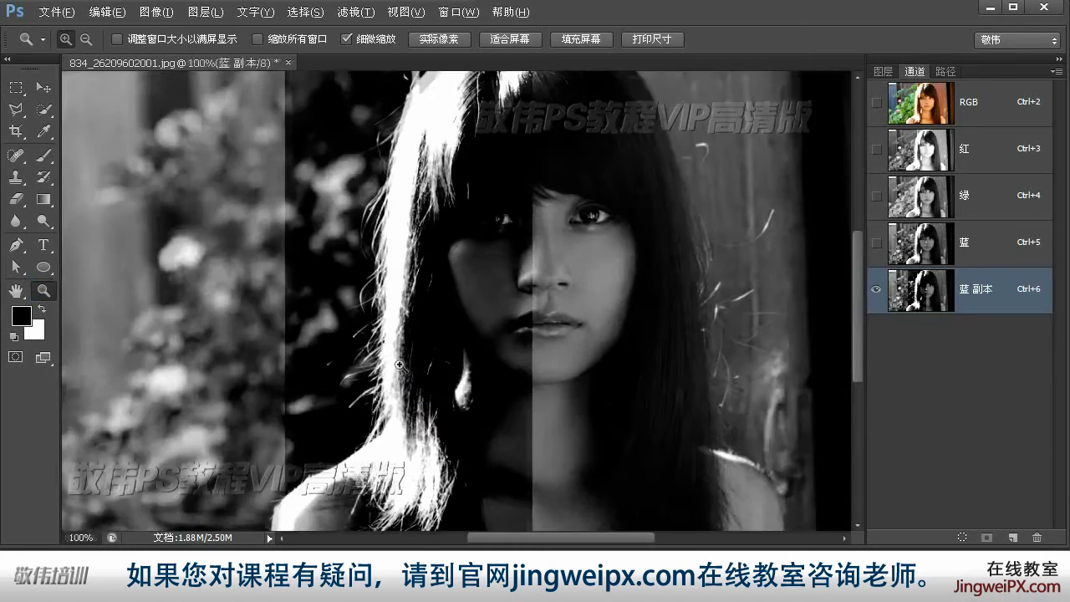
pyautogui.scroll(3, 417, 257)
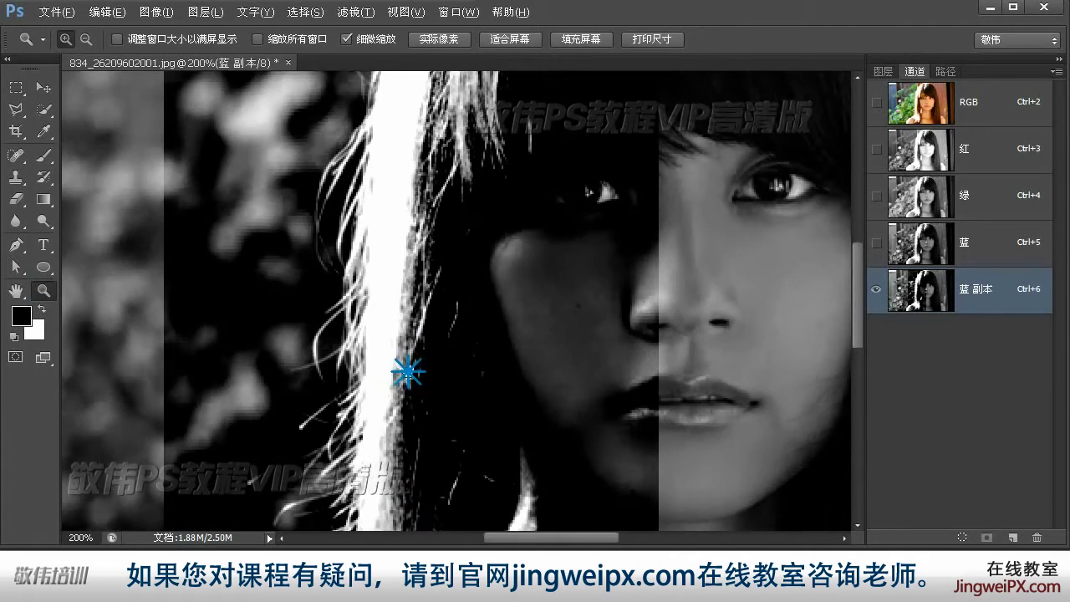
pyautogui.scroll(1, 398, 378)
pyautogui.moveTo(419, 281); pyautogui.dragTo(395, 253)
pyautogui.keyDown('alt'); pyautogui.click(395, 252); pyautogui.keyUp('alt')
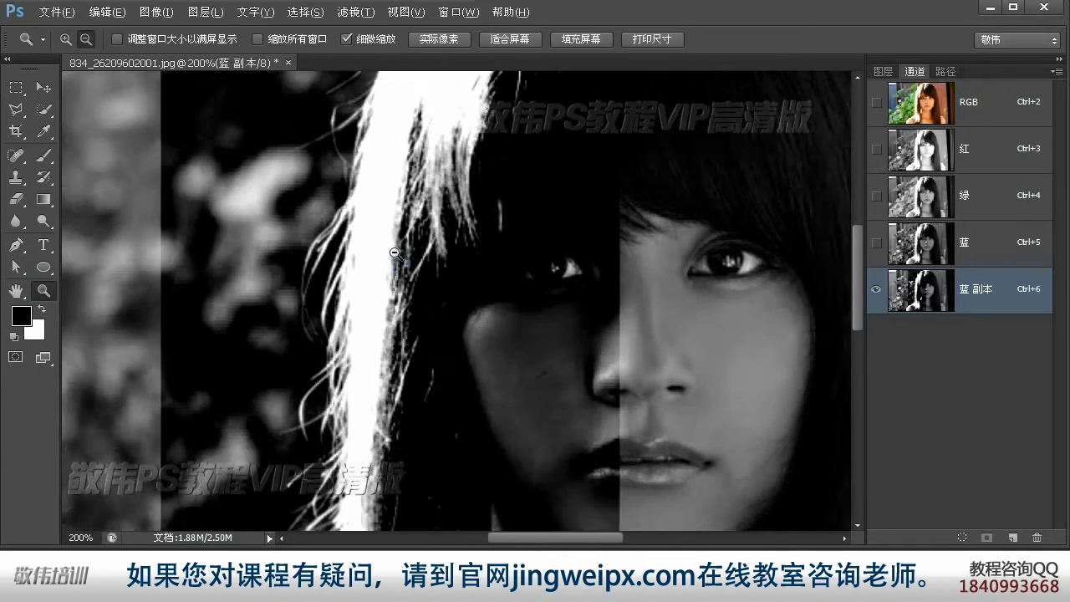
pyautogui.click(43, 156)
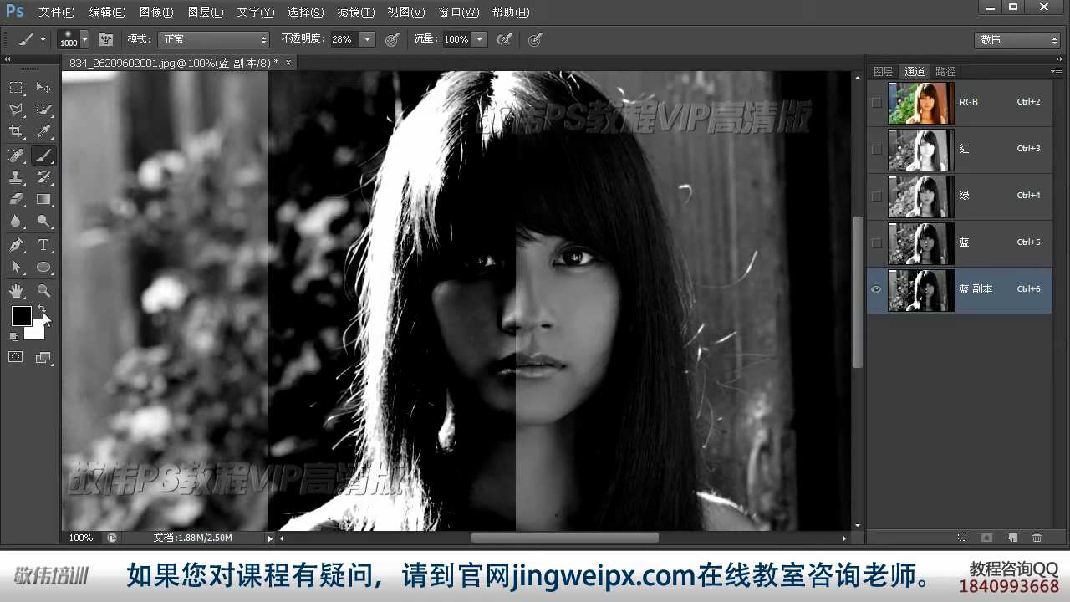
pyautogui.press('x')
pyautogui.press('0')
pyautogui.press('[')
pyautogui.press('[')
pyautogui.press('[')
pyautogui.press('[')
pyautogui.press('[')
pyautogui.press('[')
pyautogui.press('[')
pyautogui.press('[')
pyautogui.press('[')
pyautogui.press('[')
pyautogui.moveTo(390, 359); pyautogui.dragTo(390, 359)
pyautogui.moveTo(390, 359); pyautogui.dragTo(394, 469)
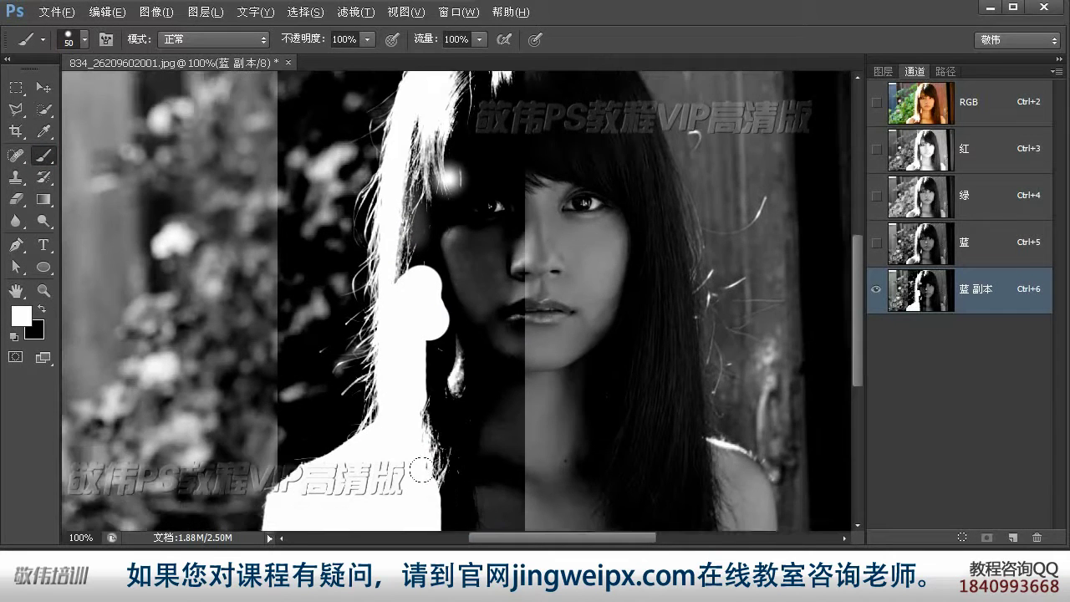
pyautogui.moveTo(456, 527); pyautogui.dragTo(449, 310)
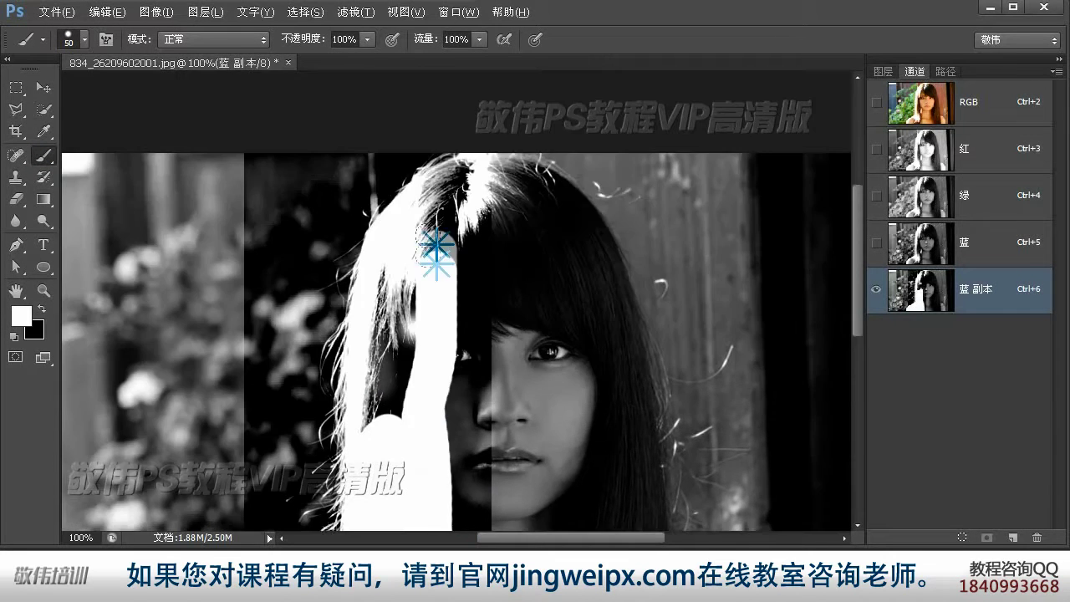
pyautogui.moveTo(436, 245)
pyautogui.mouseDown()
pyautogui.moveTo(397, 277)
pyautogui.moveTo(430, 182)
pyautogui.mouseUp()
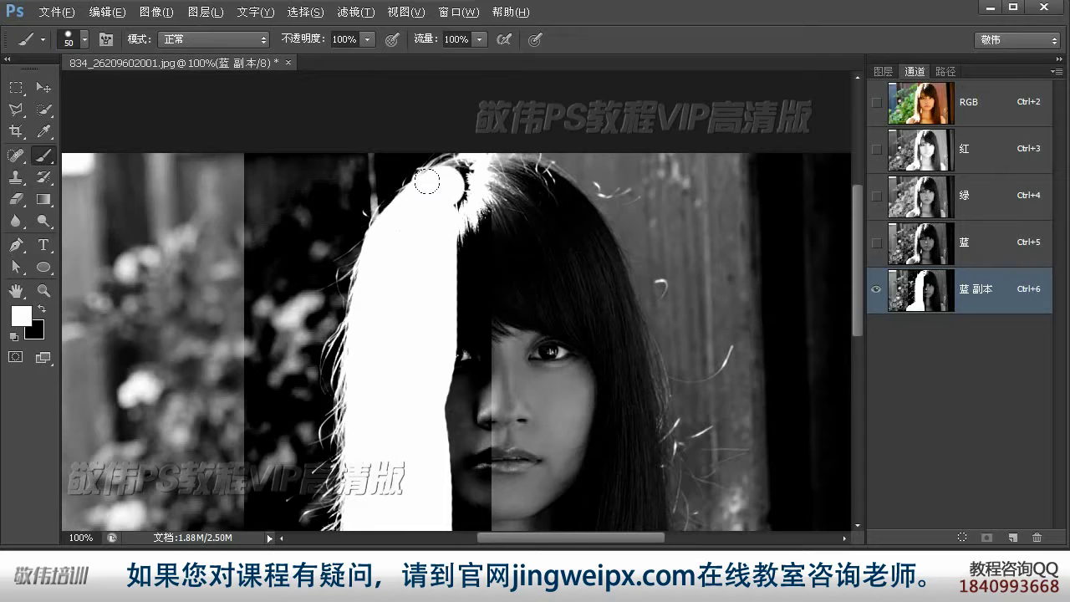
# - Fill the remaining dark gaps near the crown of the hair with white using a smaller brush
pyautogui.scroll(2, 443, 186)
pyautogui.press('[')
pyautogui.press('[')
pyautogui.press('[')
pyautogui.moveTo(448, 109); pyautogui.dragTo(466, 148)
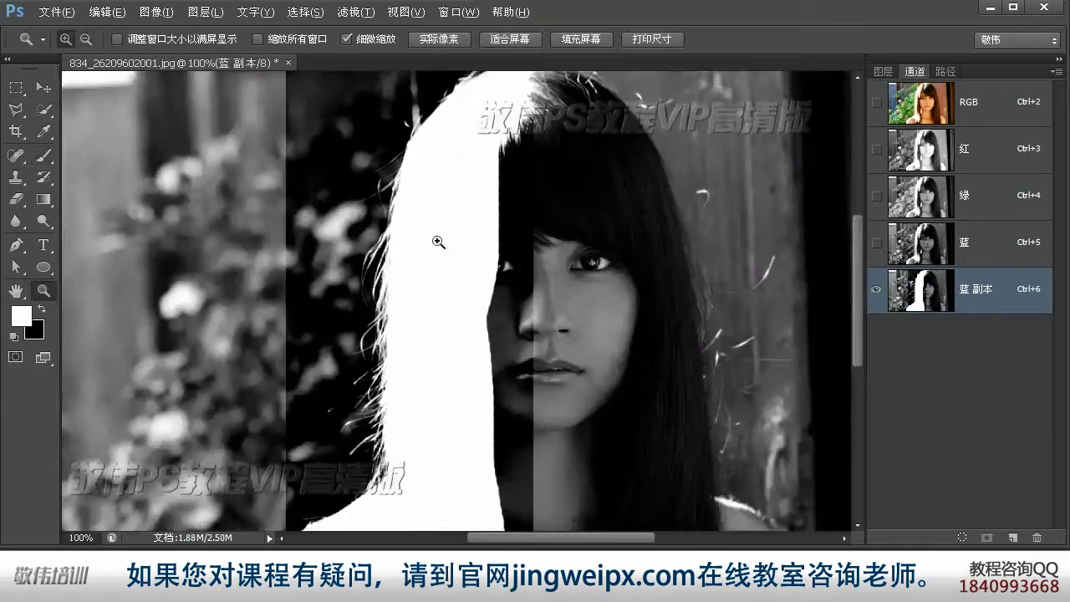
# - Draw a polygonal lasso selection around the stray strands on the hair's left edge above the shoulder
pyautogui.press('m')
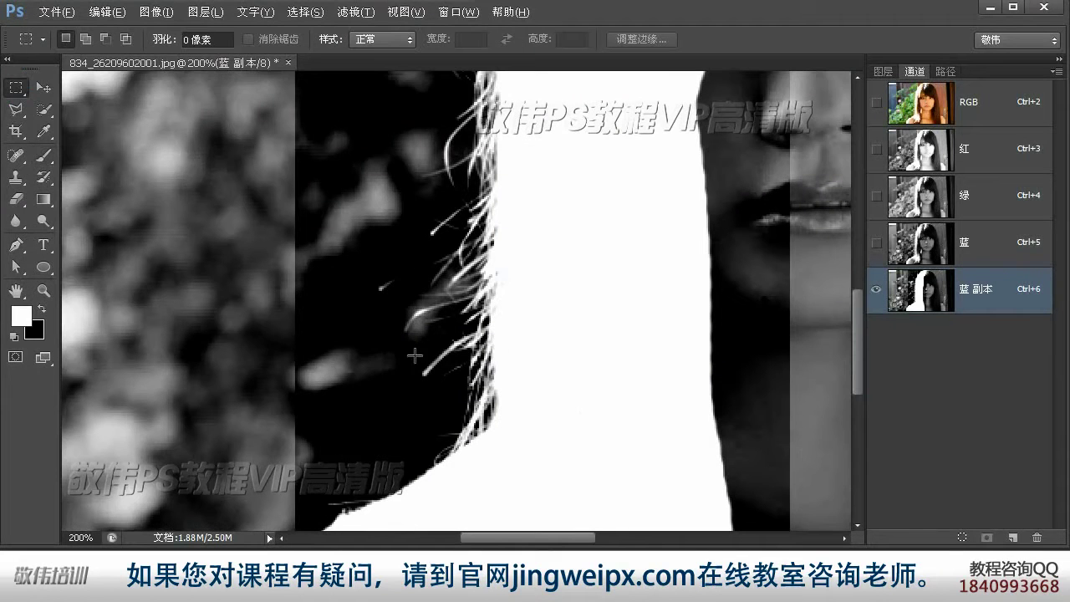
pyautogui.click(17, 110)
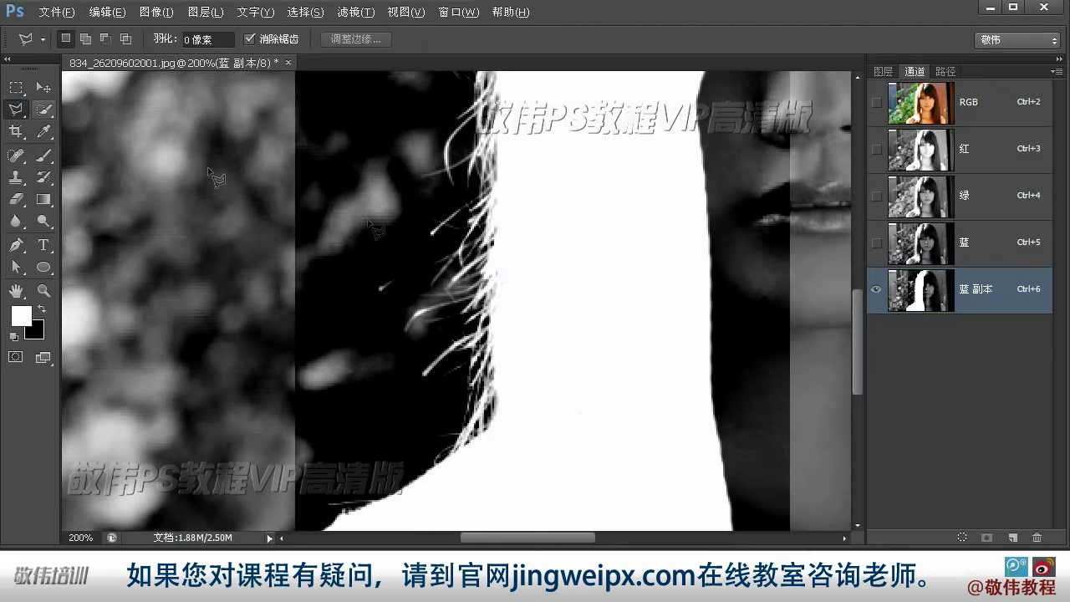
pyautogui.click(278, 313)
pyautogui.click(449, 230)
pyautogui.click(560, 242)
pyautogui.click(593, 358)
pyautogui.click(548, 441)
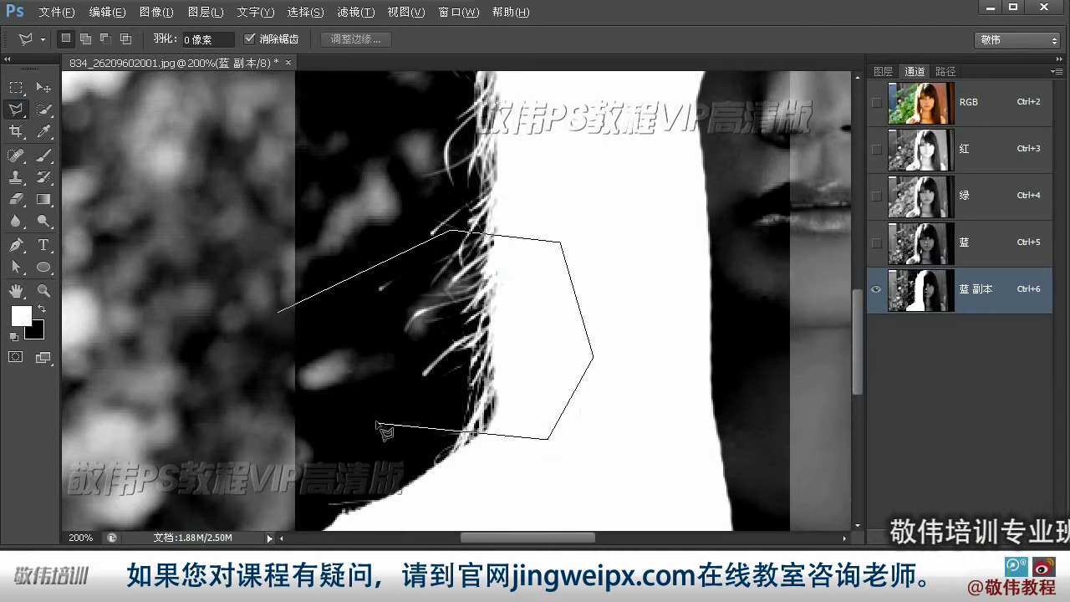
pyautogui.click(381, 366)
pyautogui.doubleClick(374, 254)
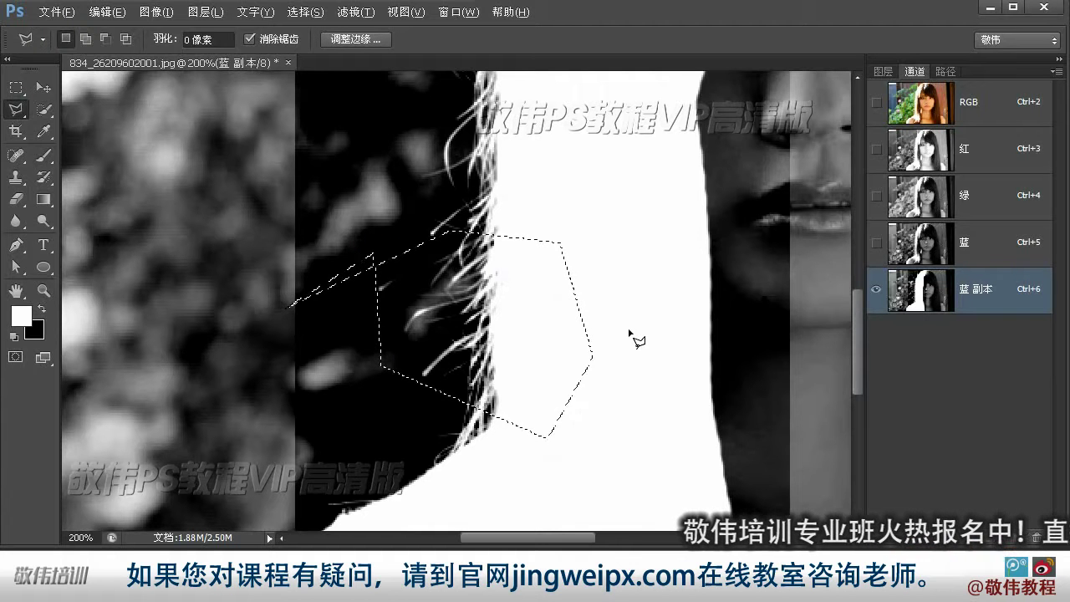
# - Darken the background around the selected stray strands in the 蓝 副本 channel with Levels by raising the black input point, and deselect
pyautogui.hotkey('ctrl', 'l')
pyautogui.moveTo(559, 423); pyautogui.dragTo(622, 422)
pyautogui.click(839, 265)
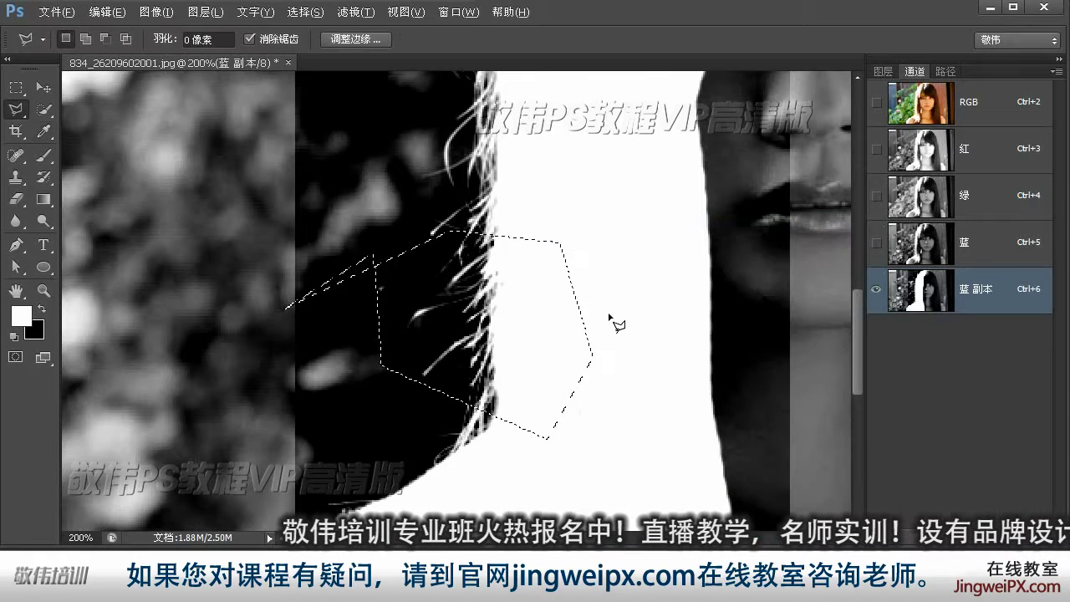
pyautogui.hotkey('ctrl', 'd')
# - Paint black over the background beside the hair's left edge in the 蓝 副本 channel with a size 20 brush
pyautogui.press('l')
pyautogui.press('b')
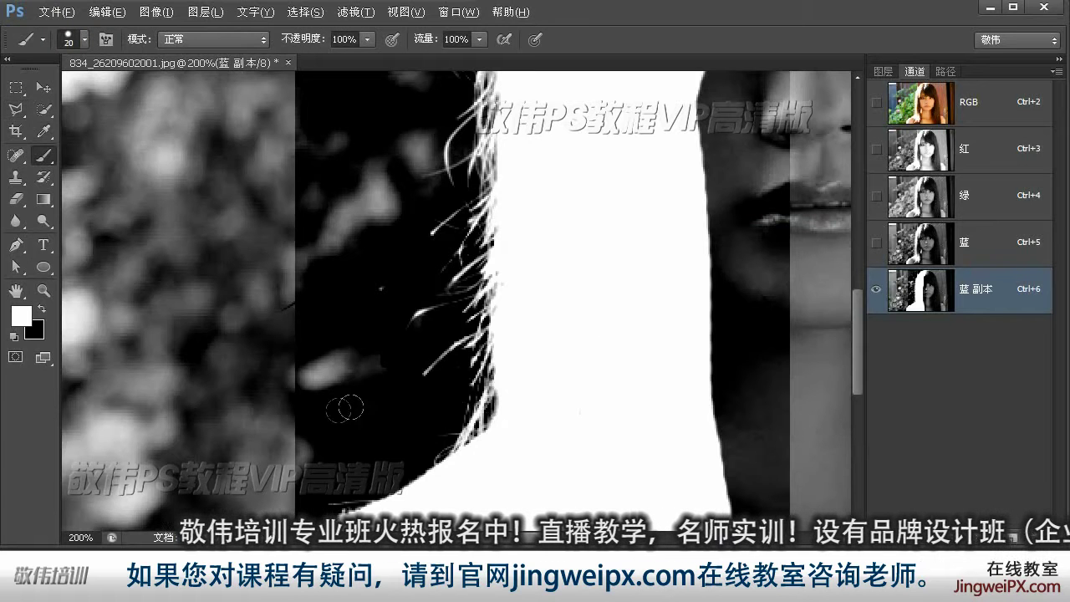
pyautogui.click(41, 309)
pyautogui.scroll(3, 373, 279)
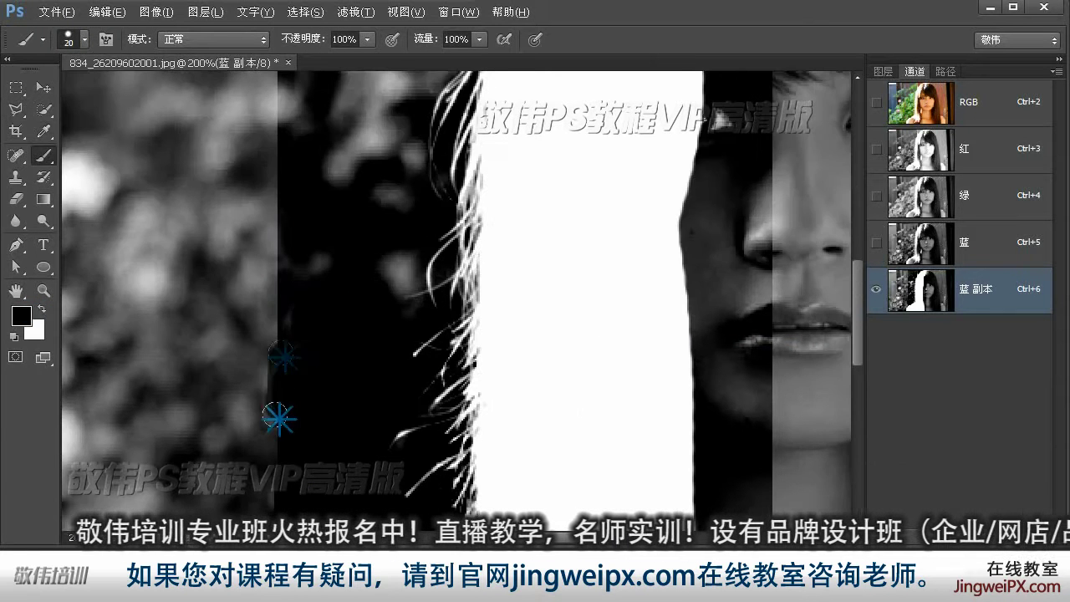
pyautogui.hscroll(1, 368, 276)
pyautogui.scroll(1, 365, 358)
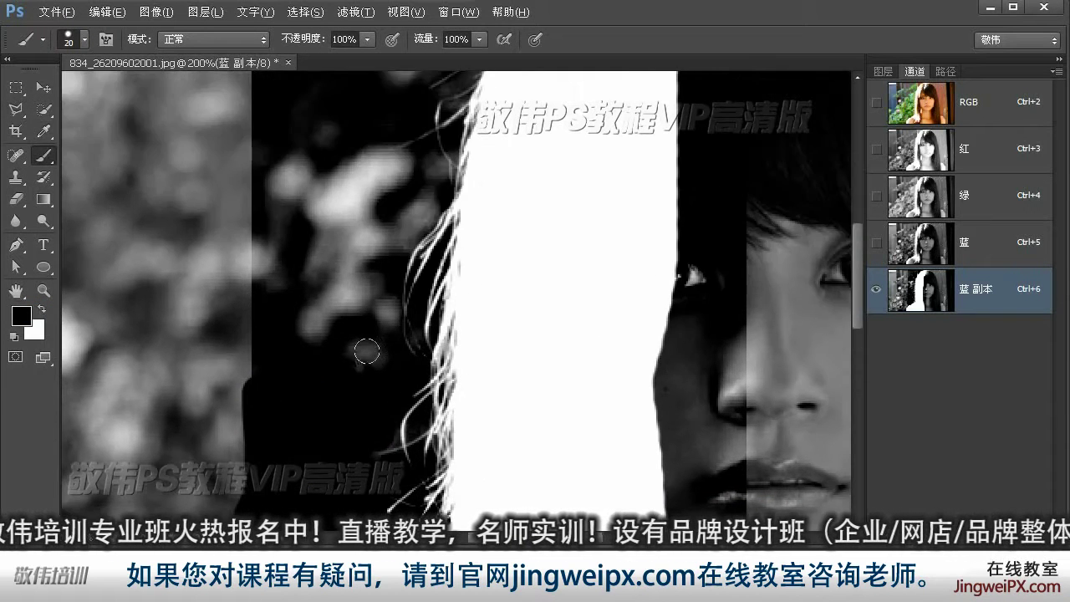
pyautogui.scroll(3, 306, 351)
pyautogui.moveTo(347, 235); pyautogui.dragTo(301, 329)
pyautogui.moveTo(302, 424)
pyautogui.mouseDown()
pyautogui.moveTo(343, 252)
pyautogui.moveTo(385, 253)
pyautogui.mouseUp()
# - Paint black over the bright blotches in the upper background close to the hair strands, adjusting the brush size to fit the gaps
pyautogui.press('[')
pyautogui.press('[')
pyautogui.press('[')
pyautogui.moveTo(317, 251); pyautogui.dragTo(344, 310)
pyautogui.moveTo(334, 480)
pyautogui.mouseDown()
pyautogui.moveTo(330, 354)
pyautogui.moveTo(287, 407)
pyautogui.mouseUp()
pyautogui.moveTo(308, 126); pyautogui.dragTo(281, 424)
pyautogui.moveTo(299, 385)
pyautogui.mouseDown()
pyautogui.moveTo(332, 370)
pyautogui.moveTo(418, 234)
pyautogui.mouseUp()
pyautogui.press(']')
pyautogui.press(']')
pyautogui.moveTo(368, 260); pyautogui.dragTo(276, 326)
pyautogui.moveTo(285, 146); pyautogui.dragTo(207, 318)
pyautogui.moveTo(255, 282); pyautogui.dragTo(292, 446)
# - Draw a polygonal lasso selection around the fine strands on the hair's upper left edge, below the crown
pyautogui.keyDown('alt'); pyautogui.click(349, 308); pyautogui.keyUp('alt')
pyautogui.keyDown('alt'); pyautogui.click(283, 332); pyautogui.keyUp('alt')
pyautogui.press('l')
pyautogui.click(473, 242)
pyautogui.click(291, 201)
pyautogui.click(228, 366)
pyautogui.click(243, 466)
pyautogui.click(407, 495)
pyautogui.click(485, 418)
pyautogui.doubleClick(497, 301)
# - Darken the selected upper strands' background with Levels using black input 28 and darker midtones, and deselect
pyautogui.hotkey('ctrl', 'l')
pyautogui.moveTo(560, 424)
pyautogui.mouseDown()
pyautogui.moveTo(610, 423)
pyautogui.moveTo(584, 422)
pyautogui.mouseUp()
pyautogui.moveTo(678, 422); pyautogui.dragTo(697, 421)
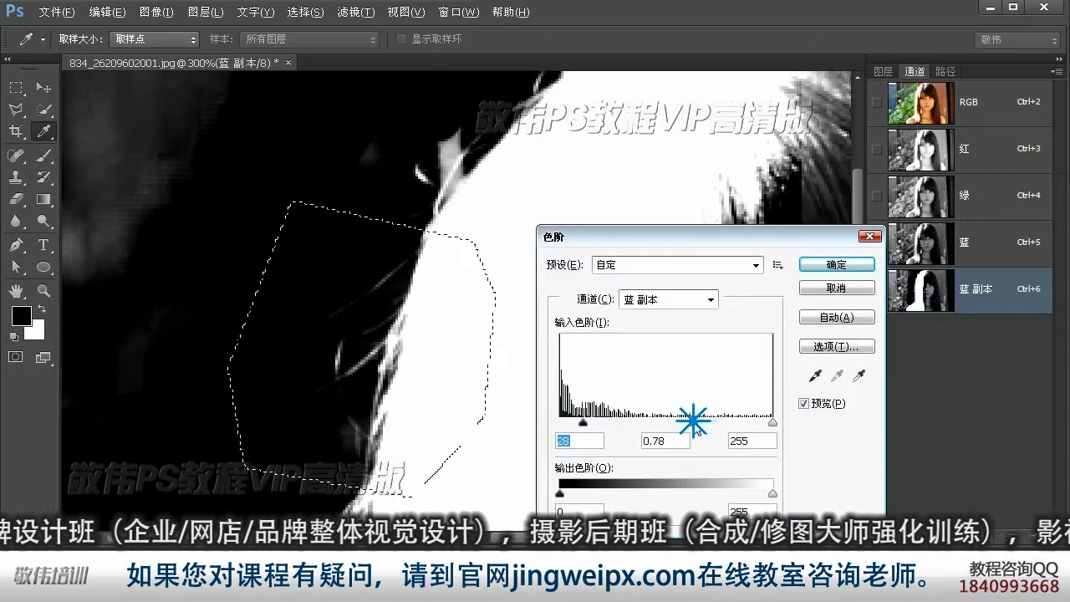
pyautogui.press('Return')
pyautogui.hotkey('ctrl', 'd')
# - Paint black over the remaining grey background beside the upper hair edge, reducing the brush size near the strands
pyautogui.press('b')
pyautogui.moveTo(315, 442); pyautogui.dragTo(346, 437)
pyautogui.moveTo(349, 149); pyautogui.dragTo(316, 243)
pyautogui.moveTo(418, 264); pyautogui.dragTo(485, 264)
pyautogui.press('[')
pyautogui.press('[')
pyautogui.press('[')
pyautogui.press('[')
pyautogui.press('[')
pyautogui.press('[')
pyautogui.press('[')
pyautogui.moveTo(451, 163)
pyautogui.mouseDown()
pyautogui.moveTo(418, 201)
pyautogui.moveTo(430, 185)
pyautogui.moveTo(391, 124)
pyautogui.mouseUp()
pyautogui.moveTo(389, 352)
pyautogui.mouseDown()
pyautogui.moveTo(430, 249)
pyautogui.moveTo(422, 313)
pyautogui.mouseUp()
# - Clean up the hair outline near the crown with a size 10 brush, painting white over the grey inside the hair edge
pyautogui.press('[')
pyautogui.press('[')
pyautogui.press('[')
pyautogui.press('[')
pyautogui.moveTo(538, 143); pyautogui.dragTo(416, 315)
pyautogui.hotkey('ctrl', '-')
pyautogui.moveTo(667, 320); pyautogui.dragTo(571, 310)
pyautogui.keyDown('alt'); pyautogui.click(571, 310); pyautogui.keyUp('alt')
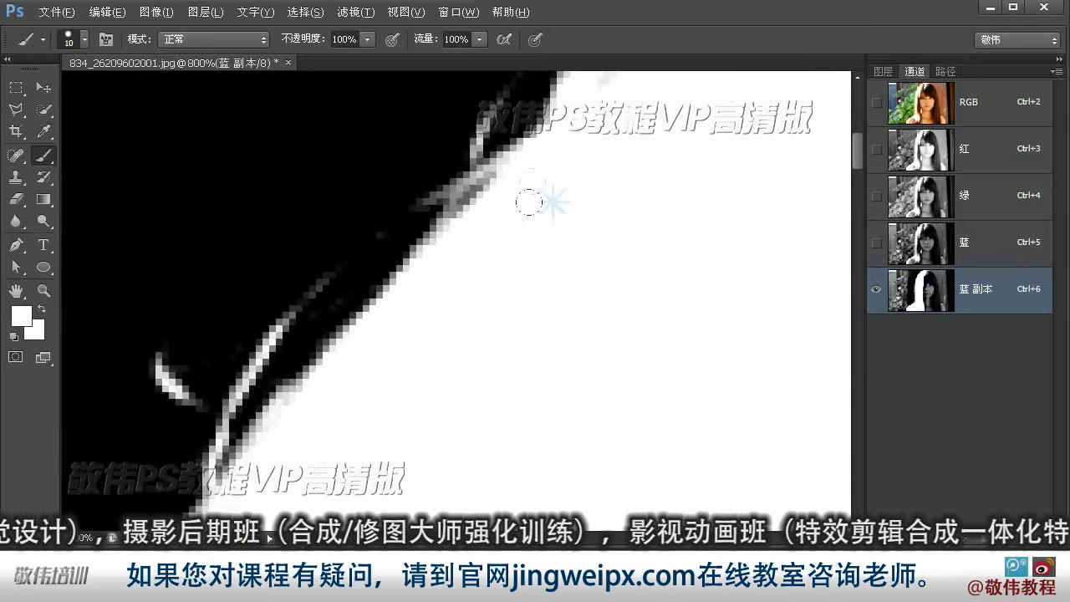
pyautogui.moveTo(613, 226); pyautogui.dragTo(495, 298)
# - Paint white over the rest of the hair, face, body and right background in the 蓝 副本 channel with an enlarged brush
pyautogui.press('z')
pyautogui.moveTo(643, 377); pyautogui.dragTo(538, 269)
pyautogui.click(472, 317)
pyautogui.click(468, 318)
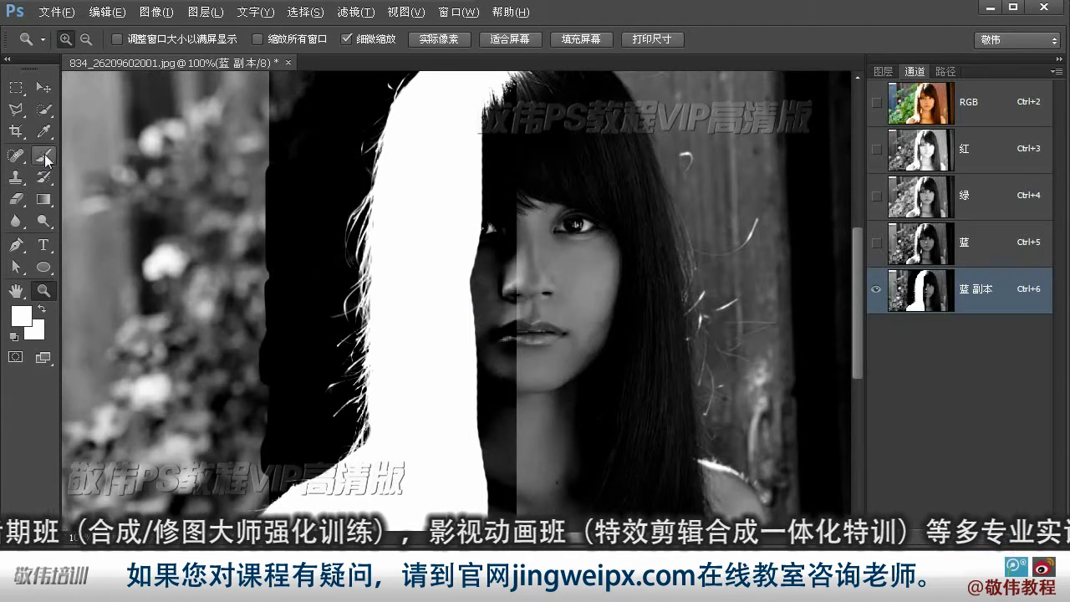
pyautogui.click(44, 155)
pyautogui.press(']')
pyautogui.press(']')
pyautogui.press(']')
pyautogui.press(']')
pyautogui.press(']')
pyautogui.press(']')
pyautogui.press(']')
pyautogui.press(']')
pyautogui.press(']')
pyautogui.moveTo(473, 351); pyautogui.dragTo(491, 493)
pyautogui.moveTo(501, 411)
pyautogui.mouseDown()
pyautogui.moveTo(511, 195)
pyautogui.moveTo(435, 269)
pyautogui.mouseUp()
pyautogui.press(']')
pyautogui.press(']')
pyautogui.press(']')
pyautogui.moveTo(443, 401); pyautogui.dragTo(414, 167)
pyautogui.moveTo(418, 168)
pyautogui.mouseDown()
pyautogui.moveTo(406, 266)
pyautogui.moveTo(385, 190)
pyautogui.mouseUp()
pyautogui.moveTo(451, 167)
pyautogui.mouseDown()
pyautogui.moveTo(734, 147)
pyautogui.moveTo(712, 485)
pyautogui.mouseUp()
pyautogui.moveTo(585, 401); pyautogui.dragTo(550, 235)
pyautogui.moveTo(497, 446); pyautogui.dragTo(535, 168)
pyautogui.moveTo(438, 223)
pyautogui.mouseDown()
pyautogui.moveTo(407, 196)
pyautogui.moveTo(451, 385)
pyautogui.mouseUp()
pyautogui.moveTo(251, 280); pyautogui.dragTo(633, 356)
pyautogui.moveTo(433, 356); pyautogui.dragTo(416, 422)
# - Sample the foreground colour from the dark background and paint black over the remaining upper background outside the hair
pyautogui.press('i')
pyautogui.keyDown('alt'); pyautogui.click(502, 211); pyautogui.keyUp('alt')
pyautogui.moveTo(501, 210); pyautogui.dragTo(497, 259)
pyautogui.moveTo(451, 311)
pyautogui.mouseDown()
pyautogui.moveTo(470, 159)
pyautogui.moveTo(435, 309)
pyautogui.moveTo(388, 122)
pyautogui.mouseUp()
# - Select the lower left background beside the shoulder with the polygonal lasso, fill it with black, and deselect
pyautogui.press('l')
pyautogui.click(138, 196)
pyautogui.click(430, 195)
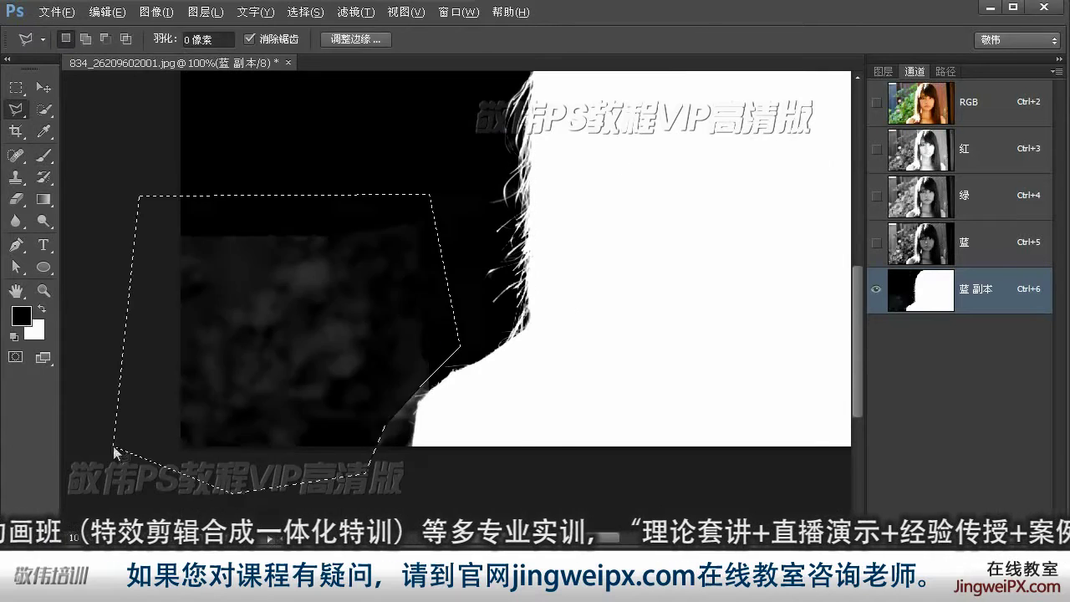
pyautogui.hotkey('alt', 'Delete')
pyautogui.hotkey('ctrl', 'd')
# - Draw a polygonal lasso selection around the remaining grey area along the shoulder's outer edge
pyautogui.scroll(2, 445, 381)
pyautogui.moveTo(449, 449); pyautogui.dragTo(457, 318)
pyautogui.click(200, 143)
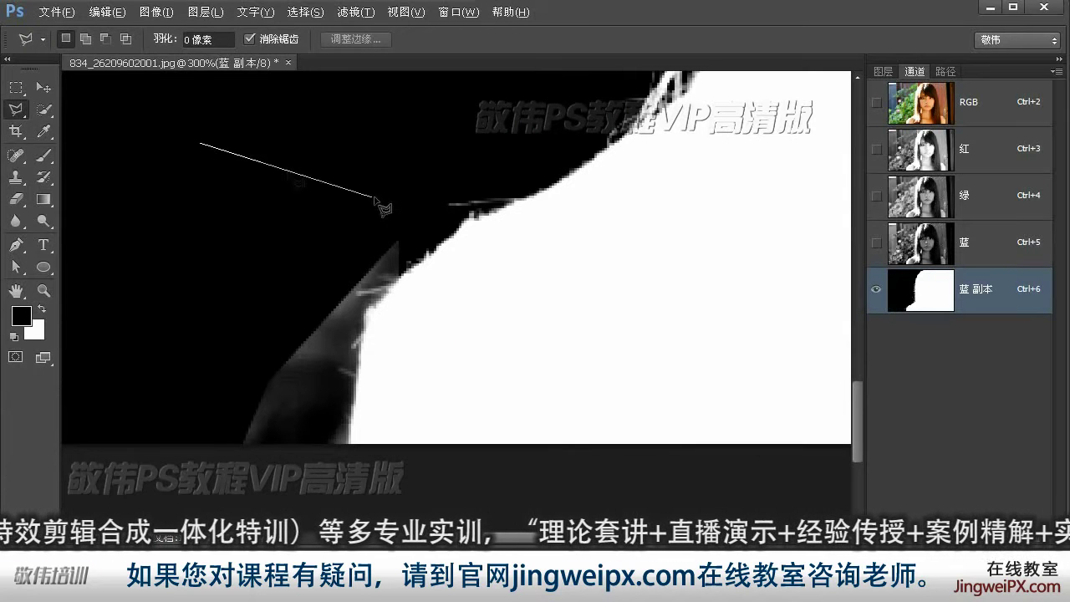
pyautogui.click(404, 199)
pyautogui.click(487, 301)
pyautogui.click(445, 423)
pyautogui.click(349, 483)
pyautogui.click(249, 489)
pyautogui.click(141, 383)
pyautogui.doubleClick(154, 255)
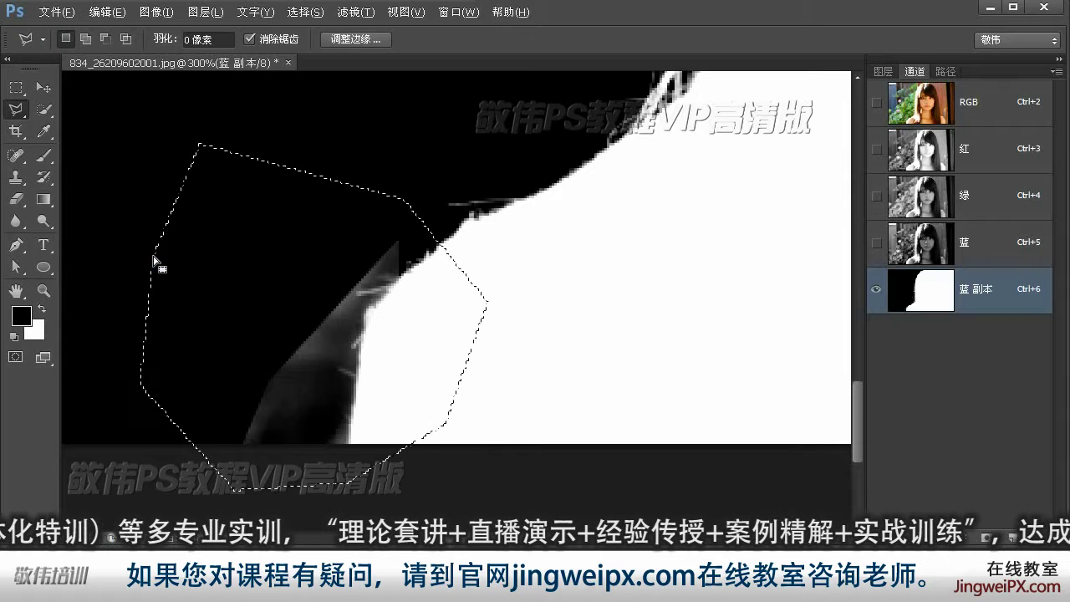
# - Turn the selected grey area beside the shoulder black with Levels using black input 81, and deselect
pyautogui.hotkey('ctrl', 'l')
pyautogui.moveTo(564, 423); pyautogui.dragTo(619, 426)
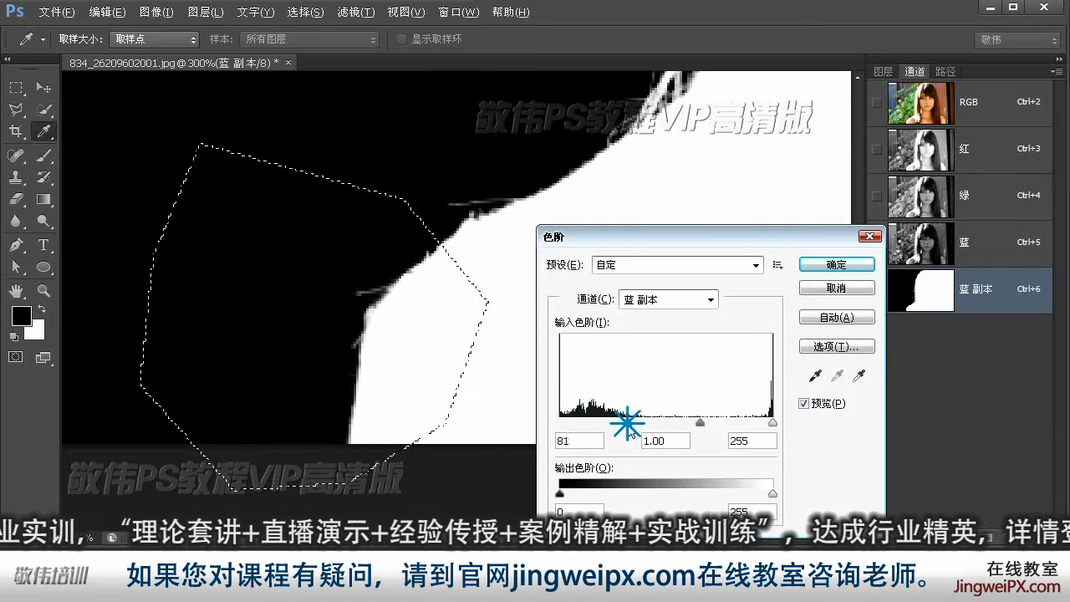
pyautogui.press('Return')
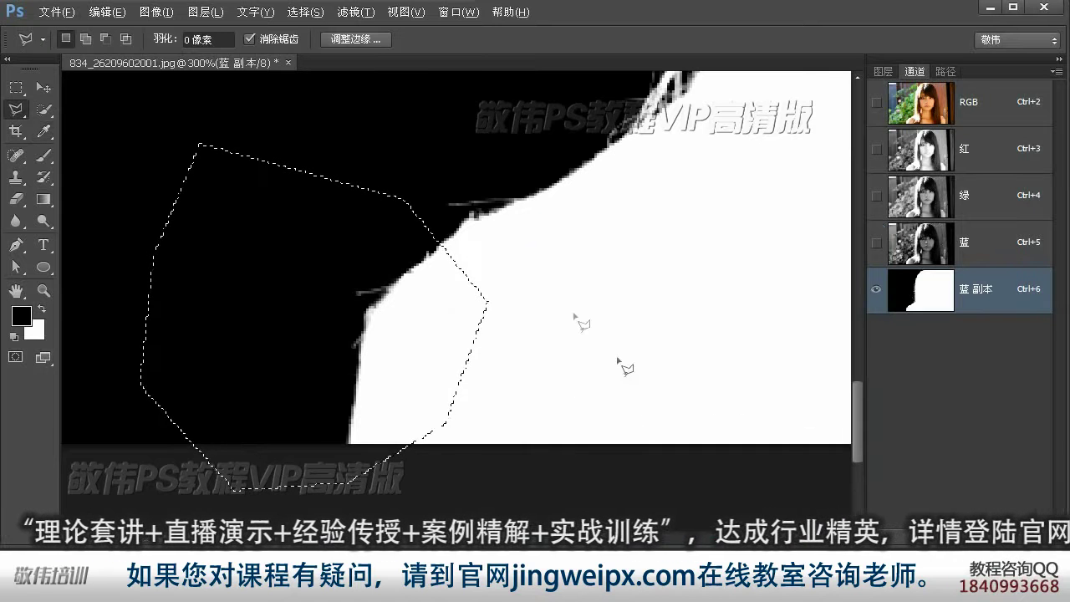
pyautogui.hotkey('ctrl', 'd')
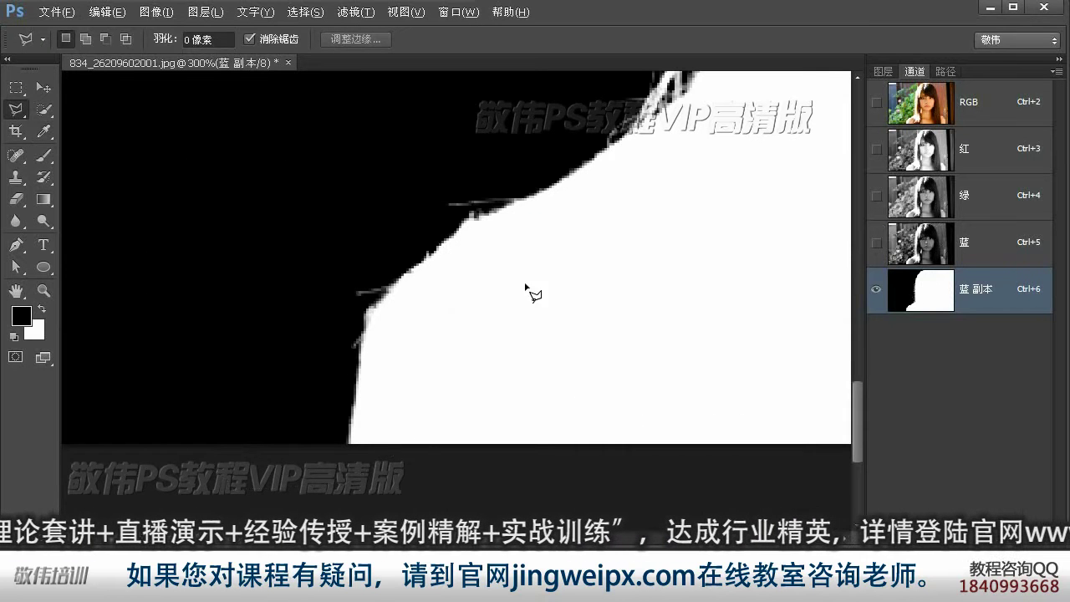
# - Duplicate the 红 channel for masking the hair on the portrait's other side
pyautogui.doubleClick(14, 291)
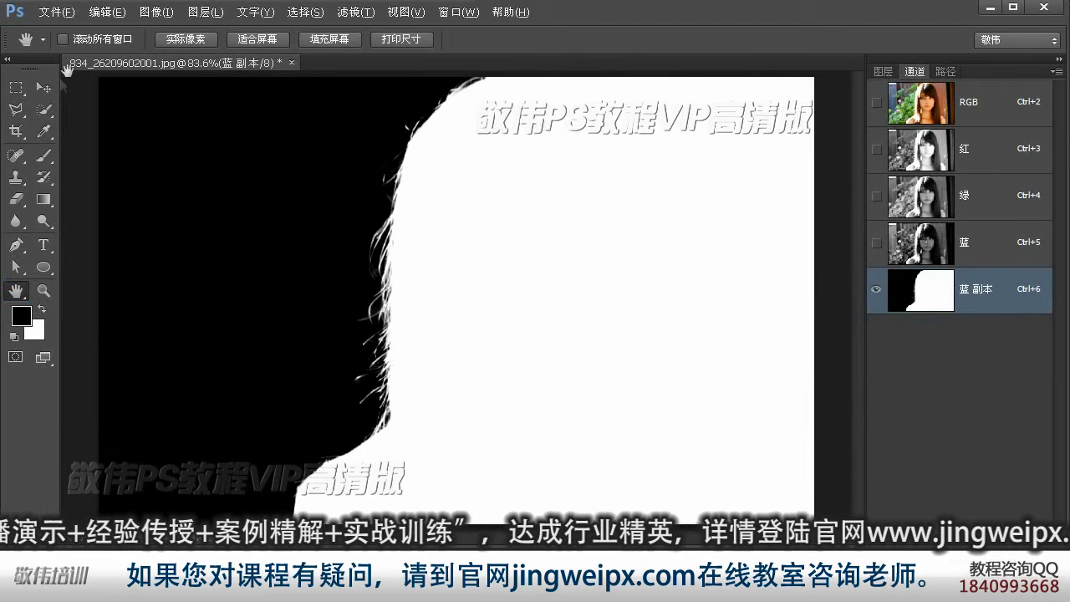
pyautogui.click(45, 88)
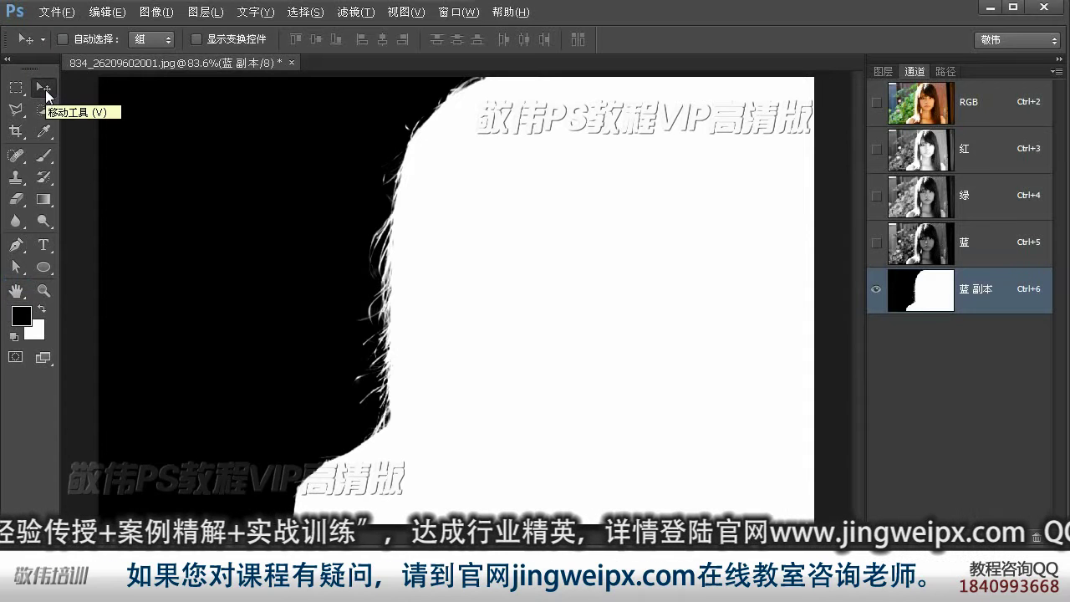
pyautogui.hotkey('ctrl', '3')
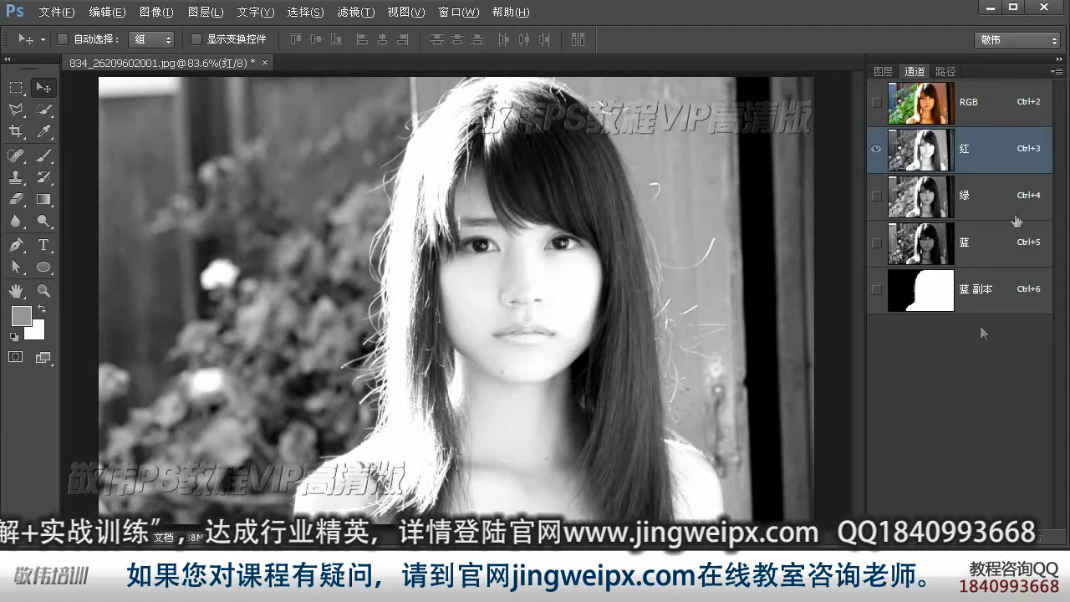
pyautogui.moveTo(939, 147); pyautogui.dragTo(1010, 540)
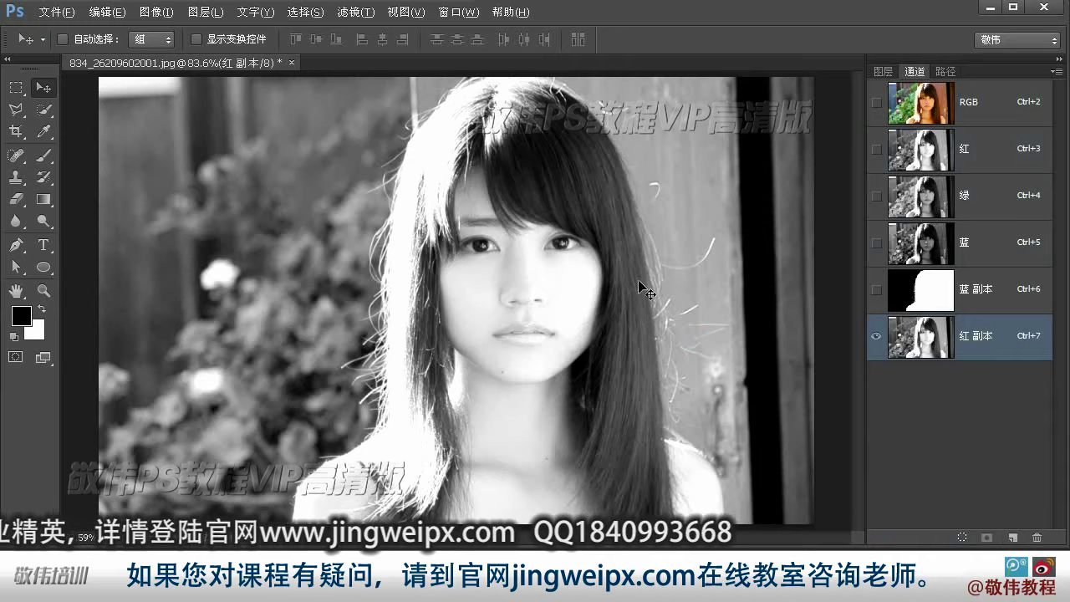
# - Draw a rectangular marquee in the 红 副本 channel from the middle of the face to the dark door gap on the right
pyautogui.press('z')
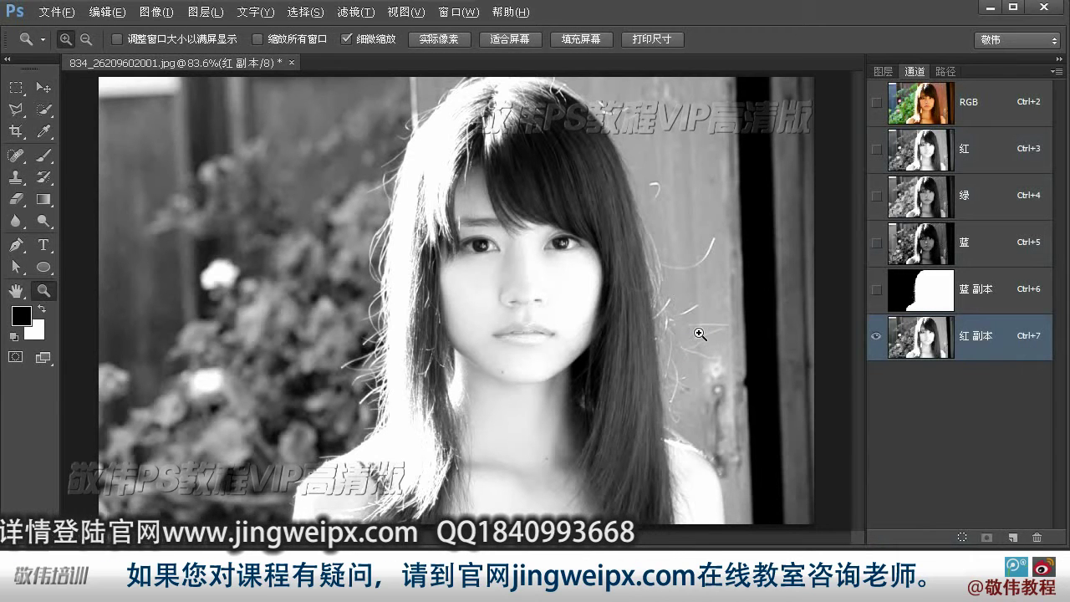
pyautogui.click(699, 333)
pyautogui.moveTo(699, 333); pyautogui.dragTo(620, 336)
pyautogui.click(15, 87)
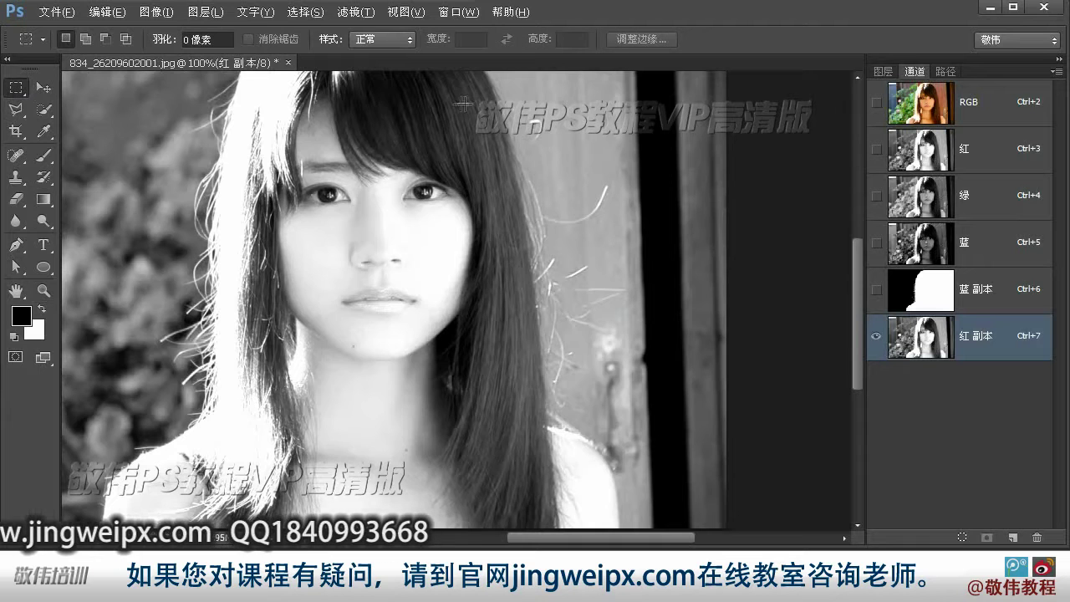
pyautogui.moveTo(495, 127); pyautogui.dragTo(497, 230)
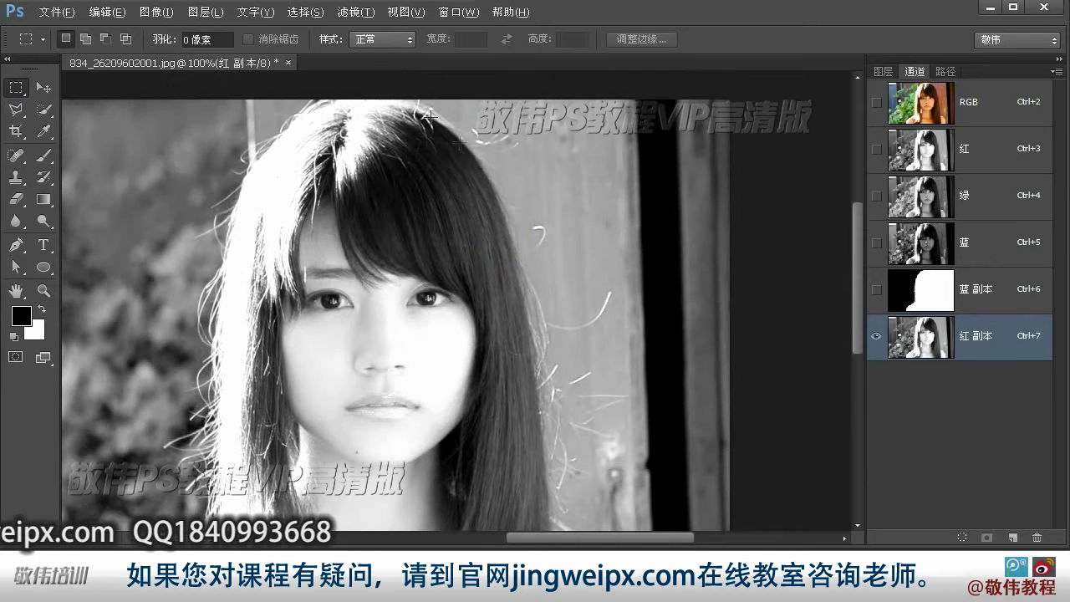
pyautogui.moveTo(410, 88); pyautogui.dragTo(639, 509)
pyautogui.moveTo(603, 257); pyautogui.dragTo(527, 346)
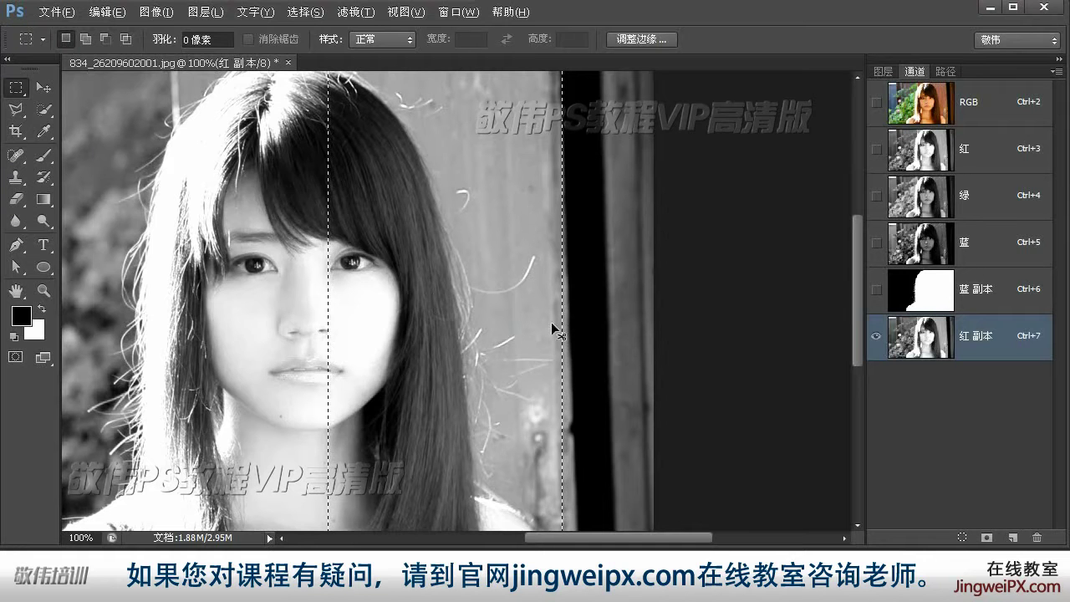
# - Increase the contrast of the selected strip in 红 副本 with Levels using black input 139 and midtone 0.51, and deselect
pyautogui.hotkey('ctrl', 'l')
pyautogui.moveTo(269, 163); pyautogui.dragTo(756, 146)
pyautogui.moveTo(607, 325); pyautogui.dragTo(785, 324)
pyautogui.moveTo(709, 325); pyautogui.dragTo(719, 325)
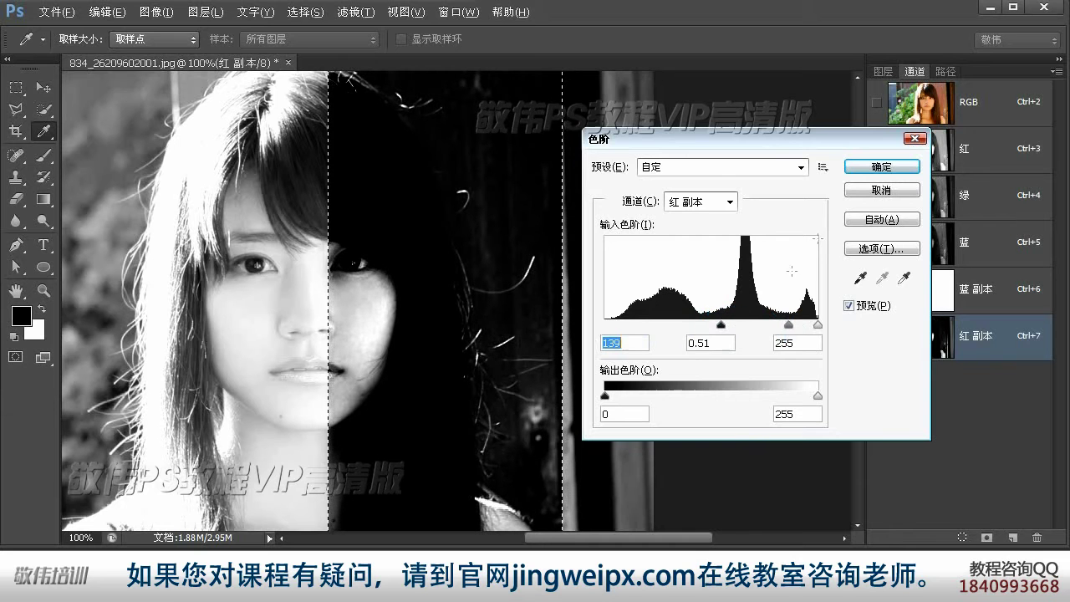
pyautogui.click(882, 167)
pyautogui.press('m')
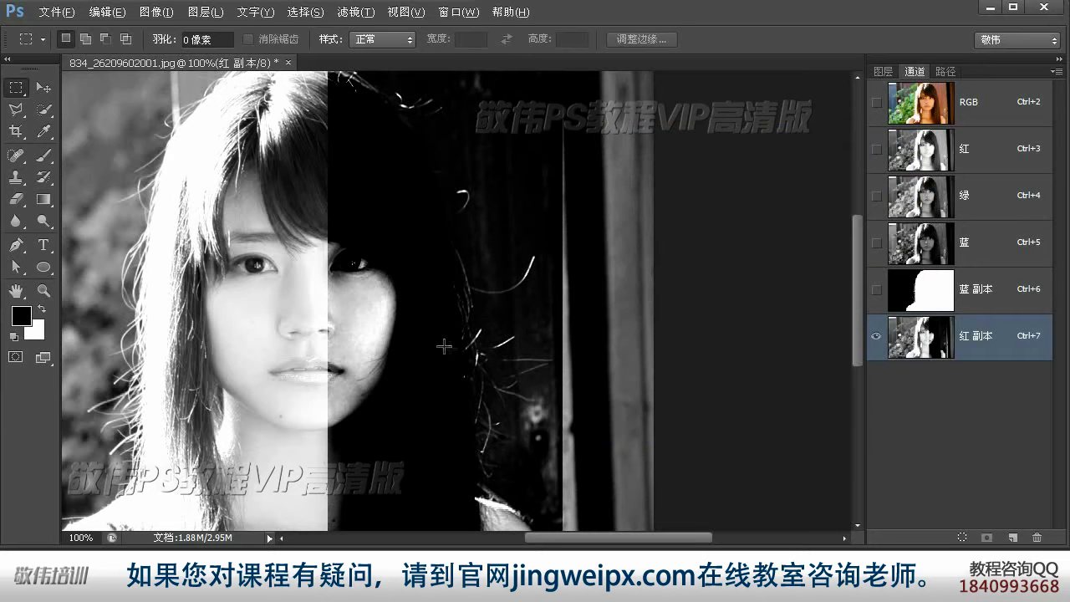
# - Create a new channel with Calculations by blending 红 副本 with itself in 叠加 mode at 32% opacity
pyautogui.moveTo(491, 376); pyautogui.dragTo(504, 422)
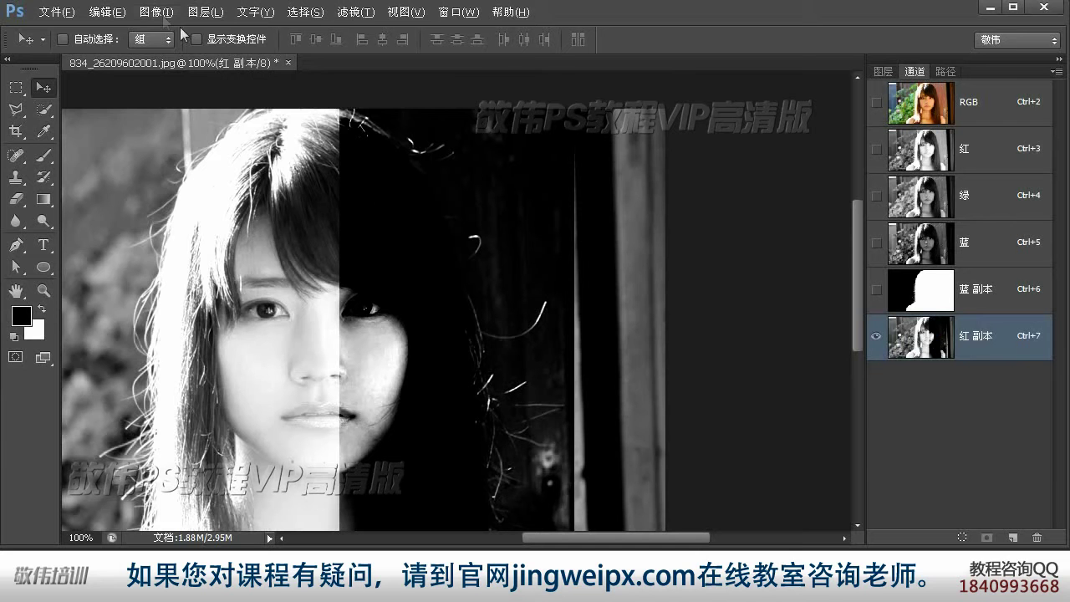
pyautogui.click(160, 19)
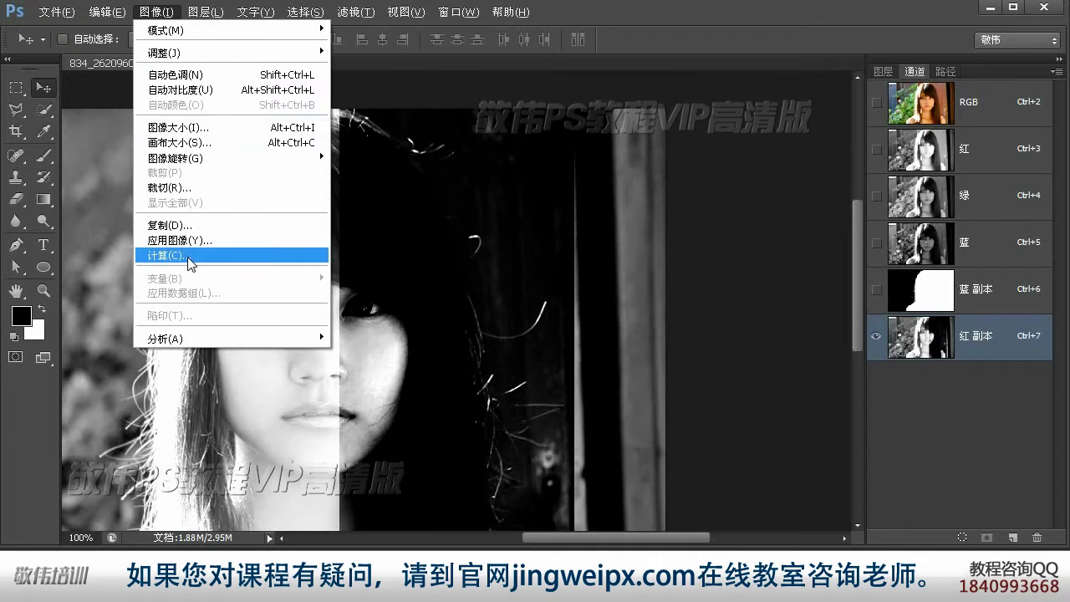
pyautogui.click(189, 255)
pyautogui.moveTo(498, 191); pyautogui.dragTo(129, 126)
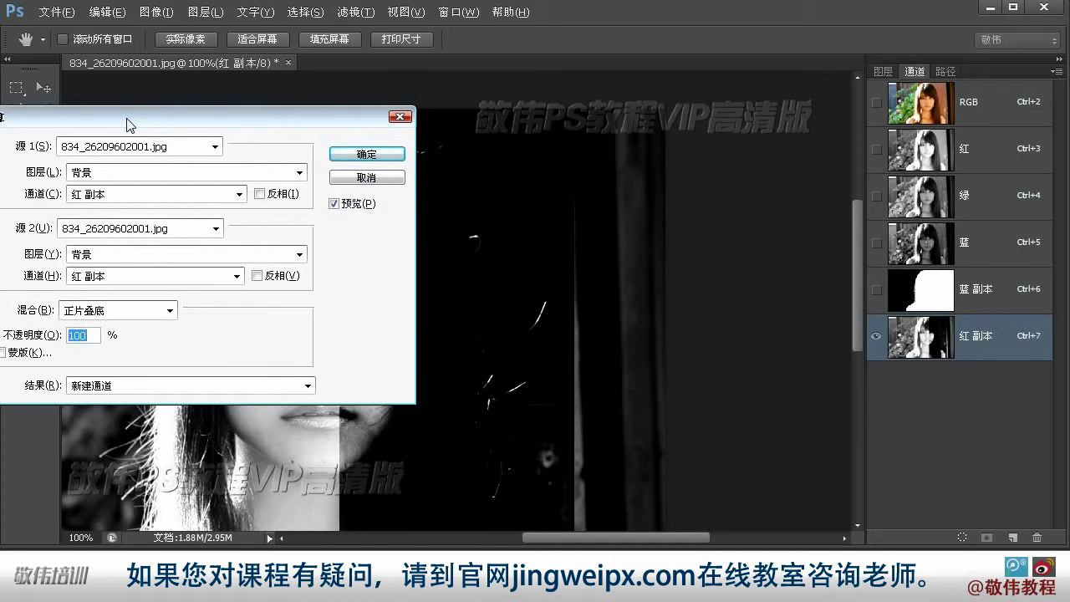
pyautogui.moveTo(272, 125); pyautogui.dragTo(244, 147)
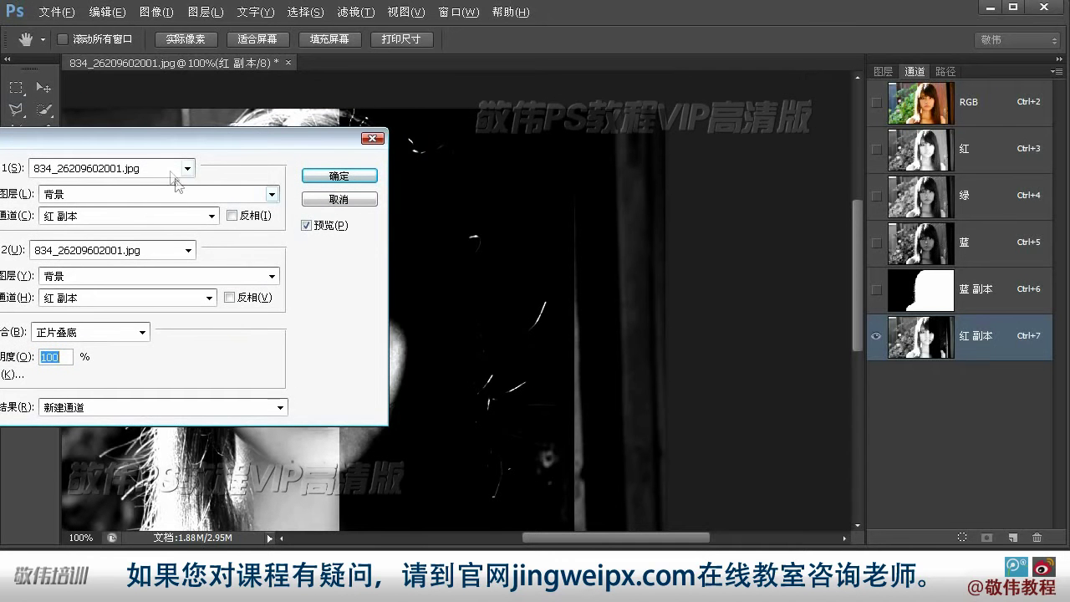
pyautogui.moveTo(178, 144); pyautogui.dragTo(198, 145)
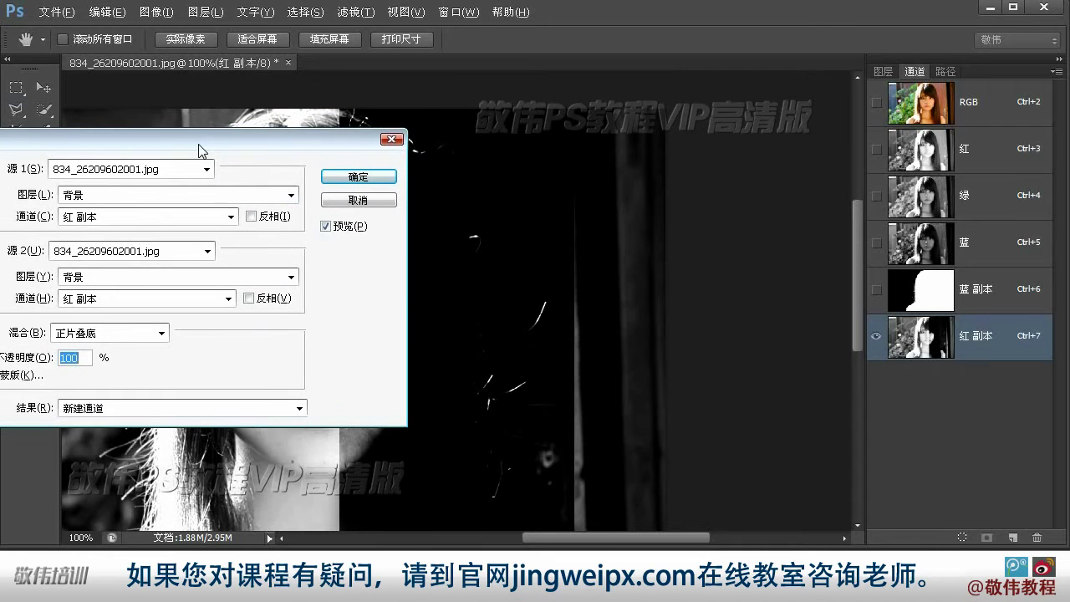
pyautogui.click(151, 334)
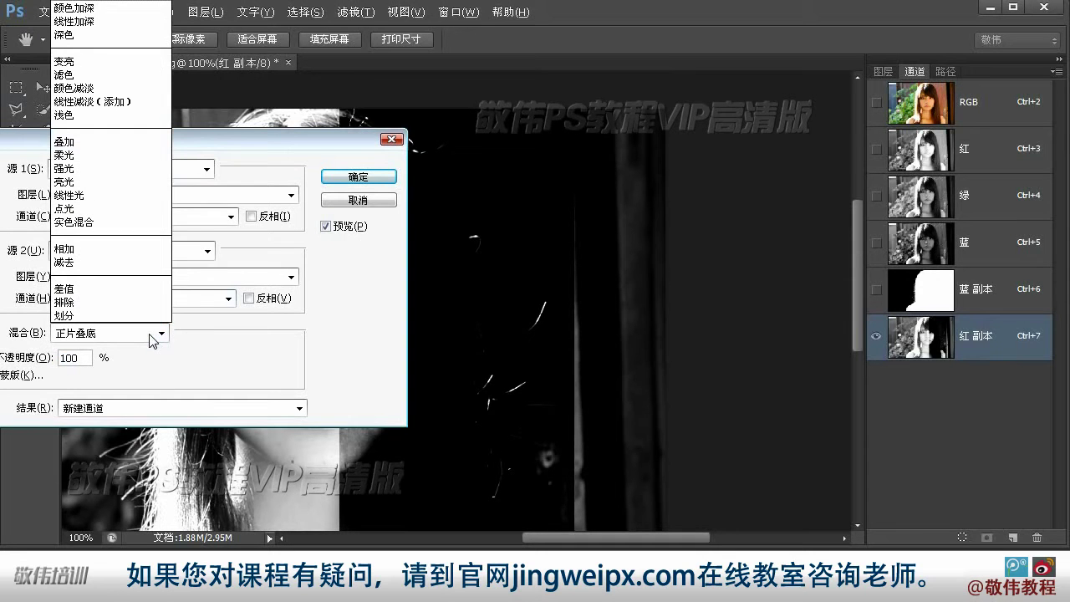
pyautogui.click(111, 143)
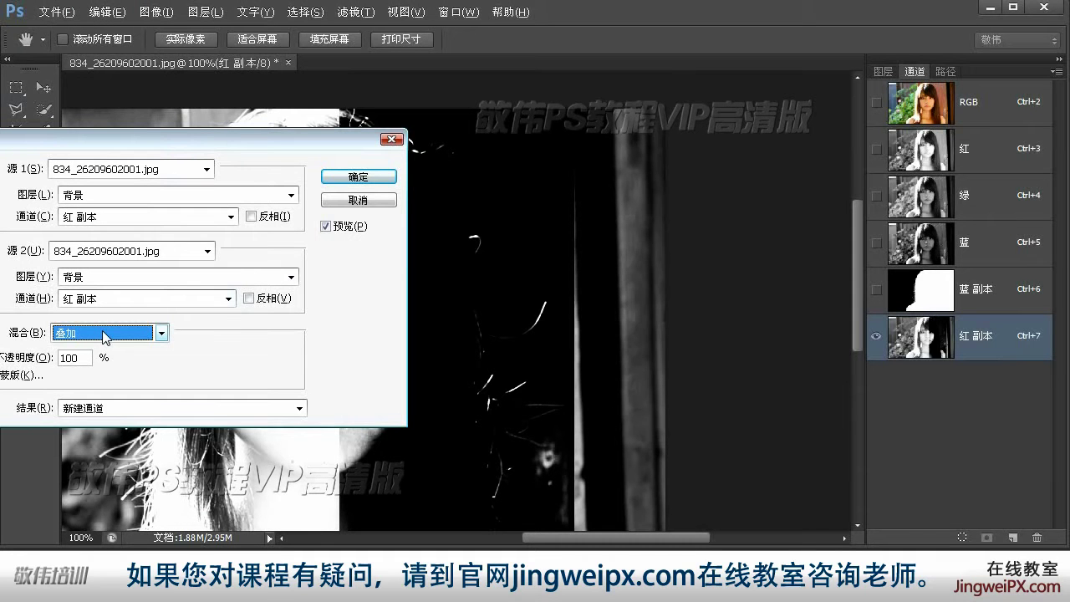
pyautogui.moveTo(30, 362); pyautogui.dragTo(5, 359)
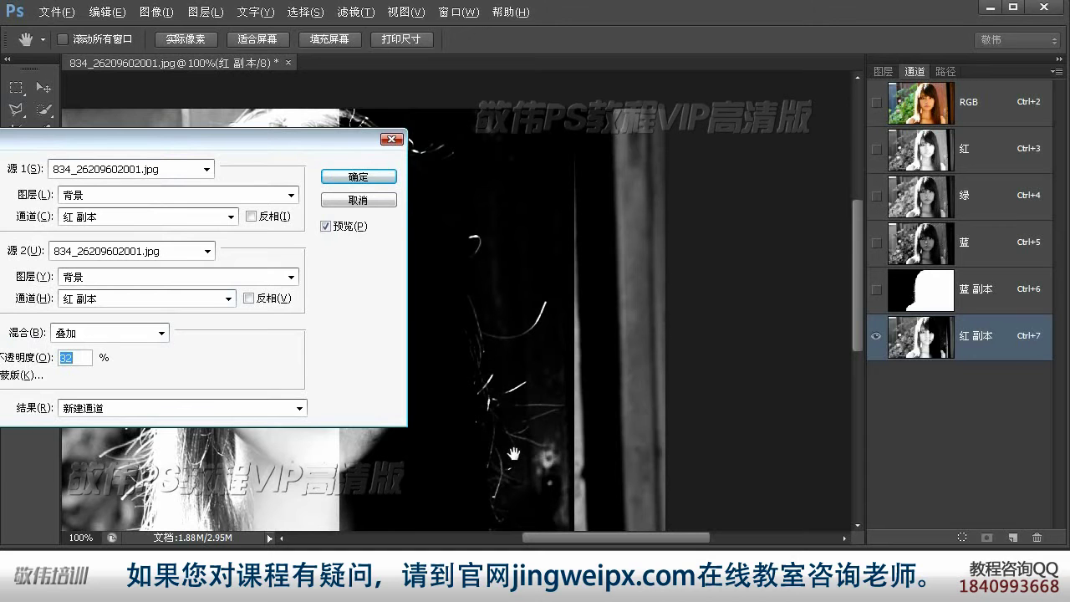
pyautogui.click(351, 177)
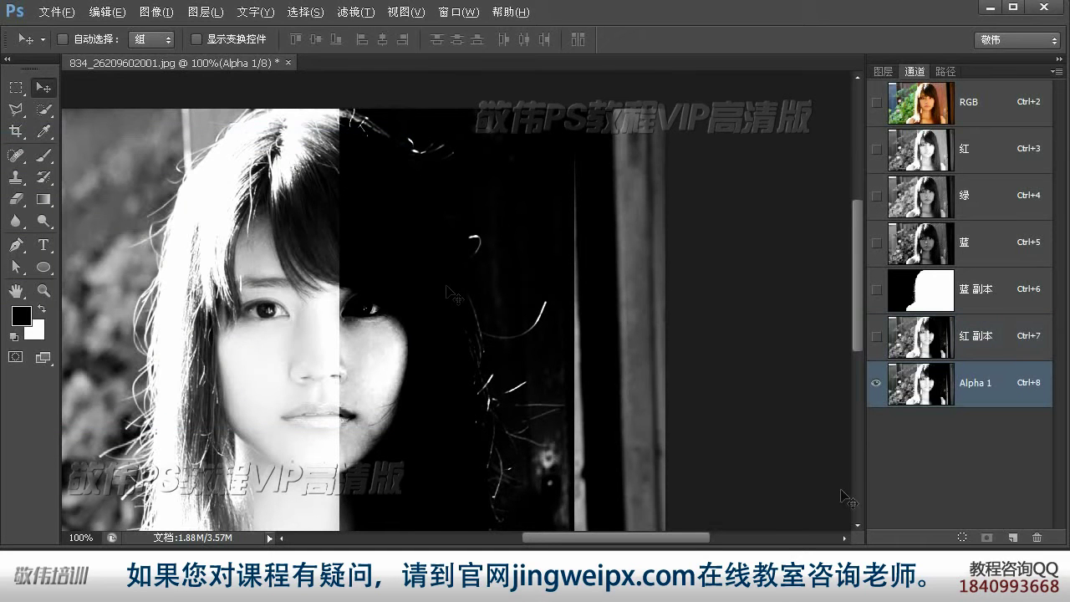
# - Create a new channel with Calculations by blending Alpha 1 with itself in 叠加 mode at reduced opacity
pyautogui.click(155, 11)
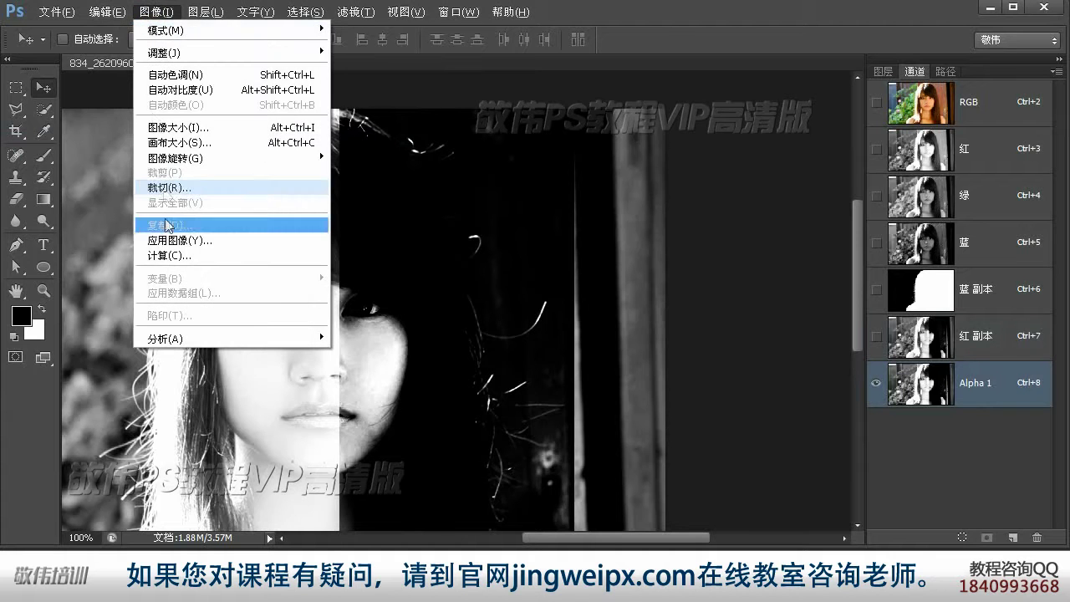
pyautogui.click(167, 254)
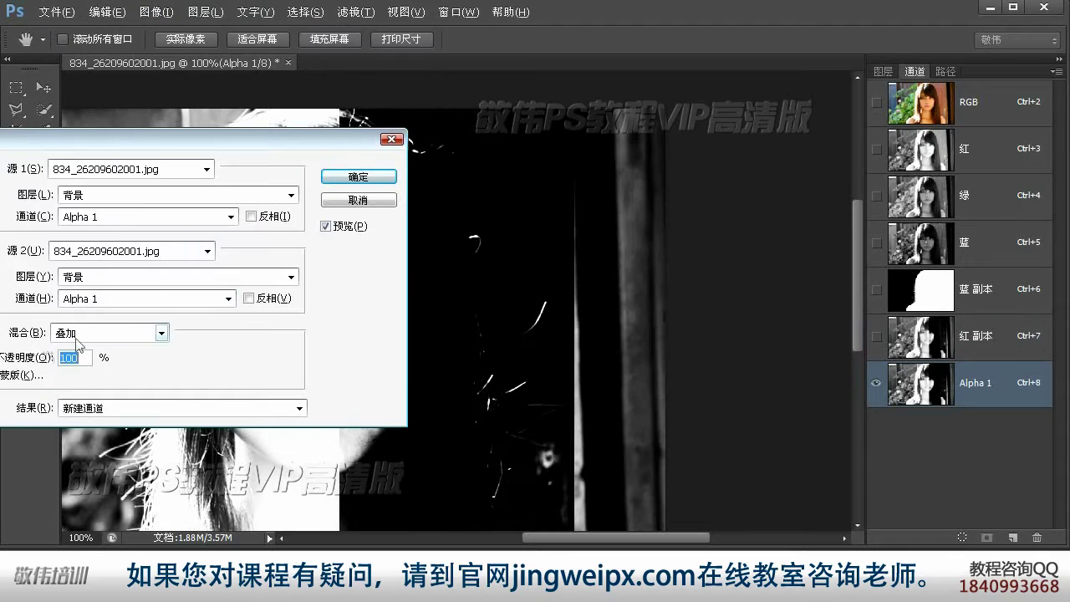
pyautogui.moveTo(24, 358); pyautogui.dragTo(0, 358)
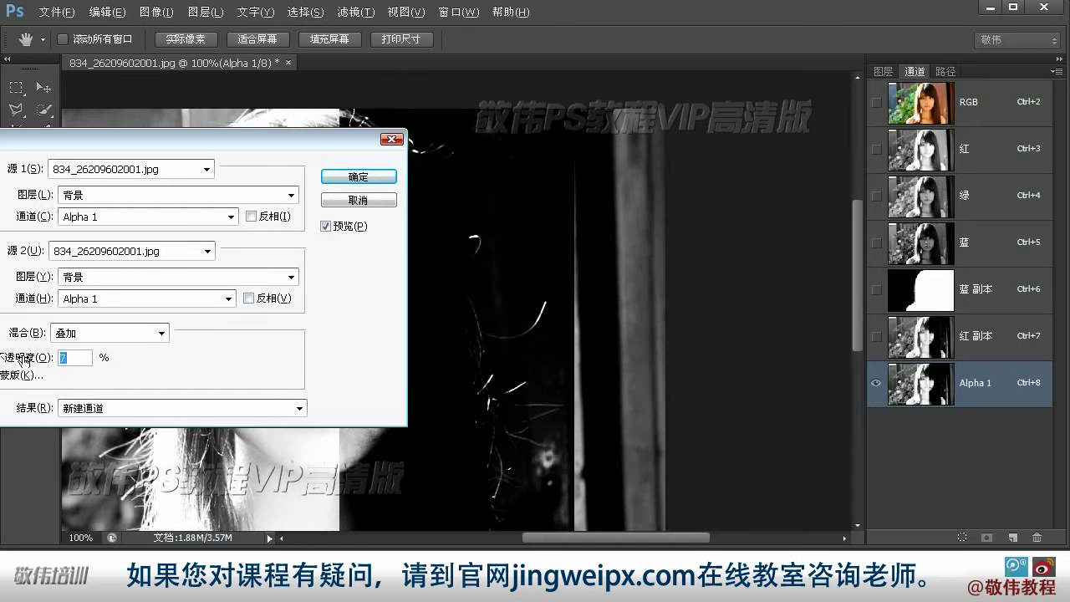
pyautogui.moveTo(25, 355); pyautogui.dragTo(32, 360)
pyautogui.click(337, 179)
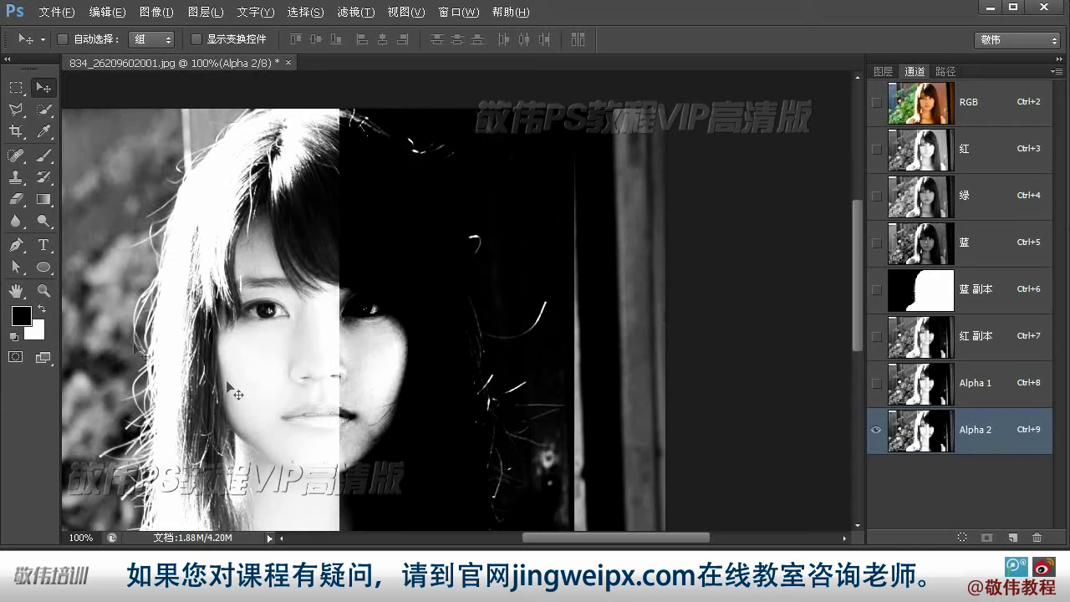
# - Paint black over the bright wood knot and grey marks between the lower hair strands and the door gap in Alpha 2
pyautogui.press('z')
pyautogui.click(547, 481)
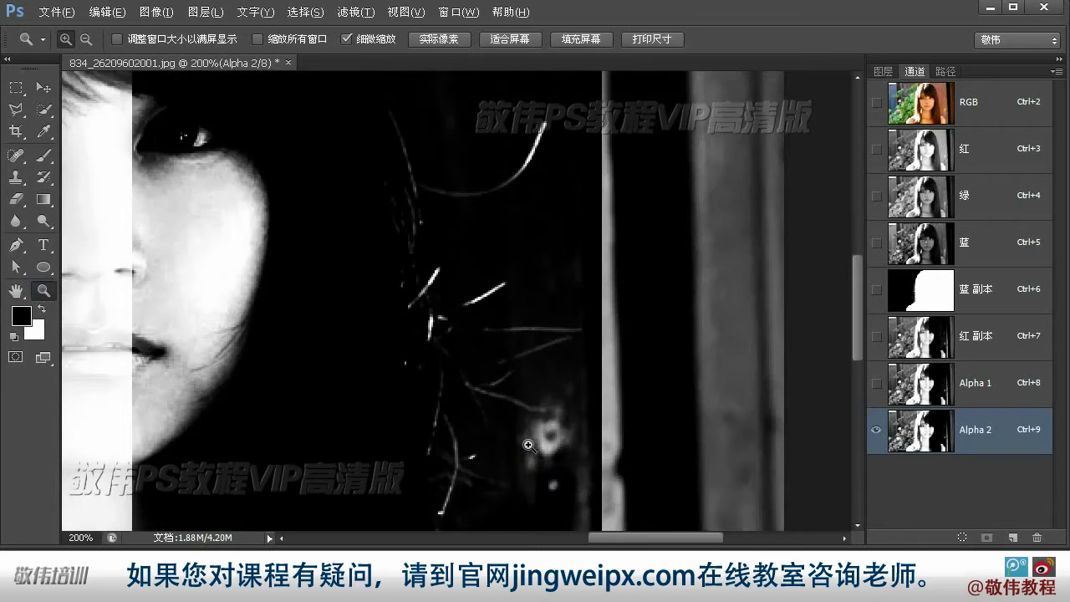
pyautogui.click(528, 444)
pyautogui.moveTo(528, 444); pyautogui.dragTo(478, 354)
pyautogui.click(438, 385)
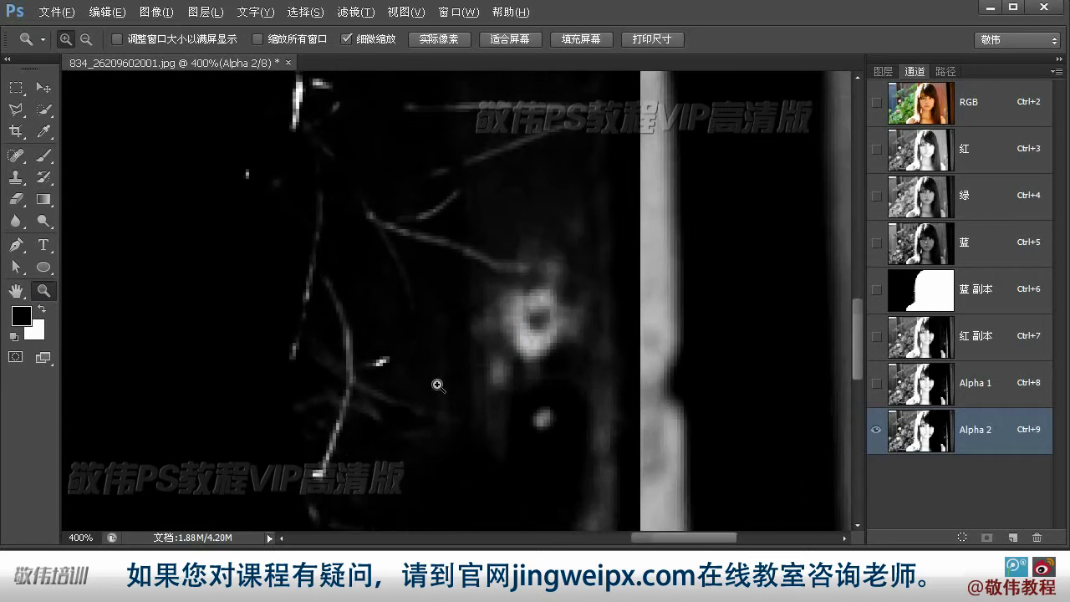
pyautogui.moveTo(469, 409); pyautogui.dragTo(434, 335)
pyautogui.click(44, 156)
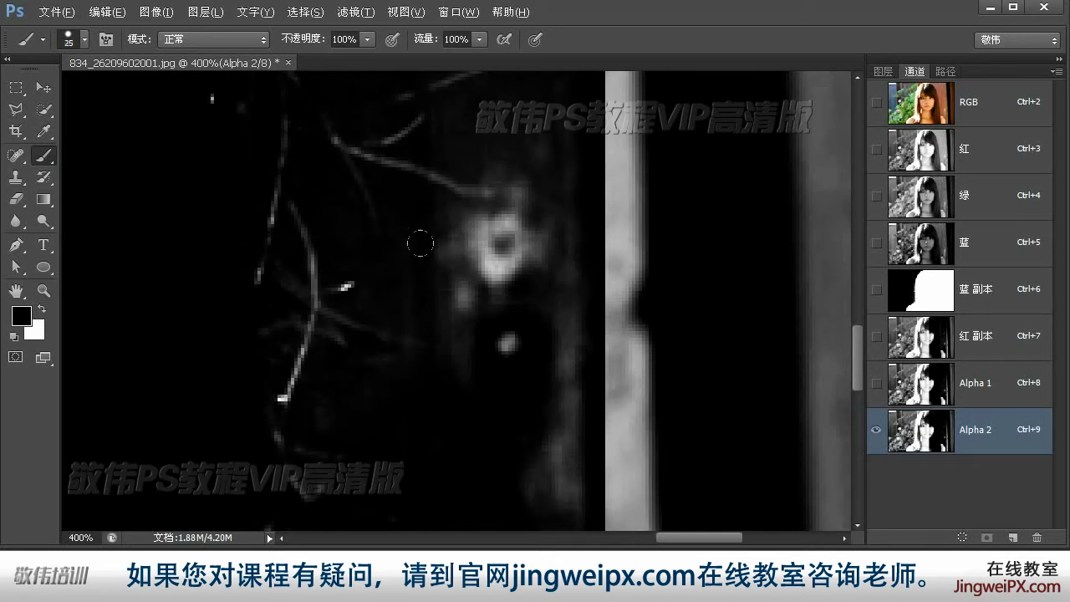
pyautogui.moveTo(425, 241)
pyautogui.mouseDown()
pyautogui.moveTo(452, 248)
pyautogui.moveTo(407, 239)
pyautogui.moveTo(436, 228)
pyautogui.moveTo(381, 205)
pyautogui.moveTo(435, 219)
pyautogui.moveTo(410, 199)
pyautogui.moveTo(509, 210)
pyautogui.mouseUp()
pyautogui.moveTo(448, 286)
pyautogui.mouseDown()
pyautogui.moveTo(465, 327)
pyautogui.moveTo(443, 306)
pyautogui.moveTo(526, 327)
pyautogui.moveTo(501, 245)
pyautogui.moveTo(620, 368)
pyautogui.moveTo(583, 445)
pyautogui.mouseUp()
pyautogui.moveTo(584, 442); pyautogui.dragTo(588, 296)
pyautogui.moveTo(562, 356)
pyautogui.mouseDown()
pyautogui.moveTo(416, 443)
pyautogui.moveTo(449, 345)
pyautogui.mouseUp()
pyautogui.moveTo(274, 339); pyautogui.dragTo(366, 365)
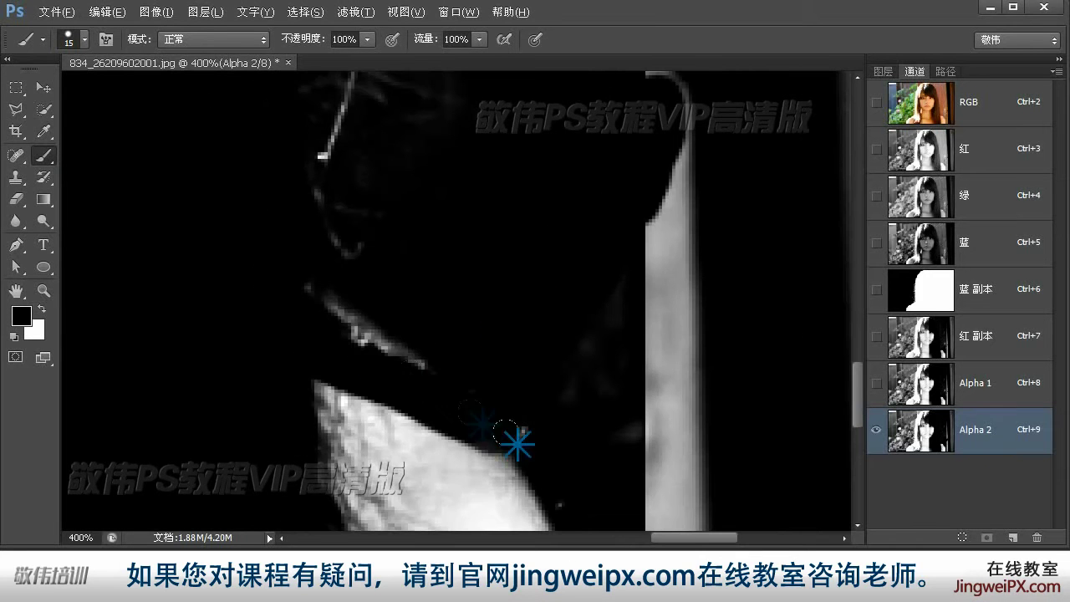
# - Paint out the remaining grey background traces around the loose hair strands and above the shoulder in Alpha 2
pyautogui.scroll(5, 320, 210)
pyautogui.moveTo(512, 358)
pyautogui.mouseDown()
pyautogui.moveTo(592, 343)
pyautogui.moveTo(618, 272)
pyautogui.mouseUp()
pyautogui.moveTo(564, 97); pyautogui.dragTo(593, 353)
pyautogui.moveTo(526, 176); pyautogui.dragTo(554, 412)
pyautogui.moveTo(443, 152); pyautogui.dragTo(474, 389)
pyautogui.moveTo(155, 211); pyautogui.dragTo(425, 290)
pyautogui.moveTo(227, 195); pyautogui.dragTo(412, 393)
pyautogui.moveTo(764, 230)
pyautogui.mouseDown()
pyautogui.moveTo(536, 232)
pyautogui.moveTo(495, 243)
pyautogui.mouseUp()
pyautogui.doubleClick(16, 291)
pyautogui.click(44, 291)
pyautogui.click(692, 319)
pyautogui.moveTo(703, 314); pyautogui.dragTo(495, 371)
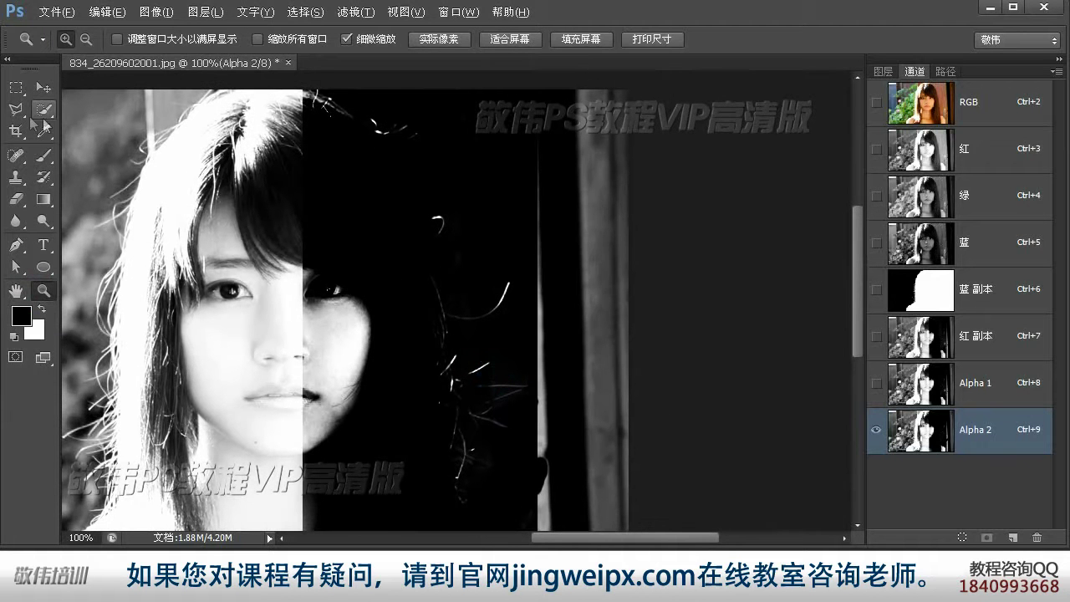
# - Draw a closed polygonal selection around the loose hair strands between the dark hair and the door gap, from head top to shoulder
pyautogui.click(18, 110)
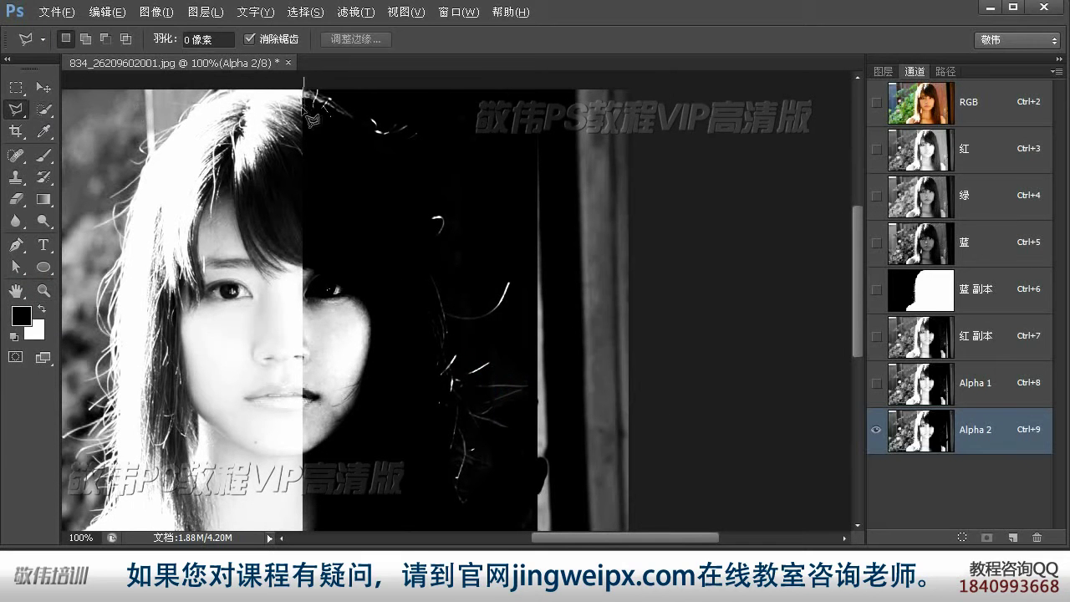
pyautogui.click(357, 188)
pyautogui.click(397, 316)
pyautogui.moveTo(424, 478); pyautogui.dragTo(396, 379)
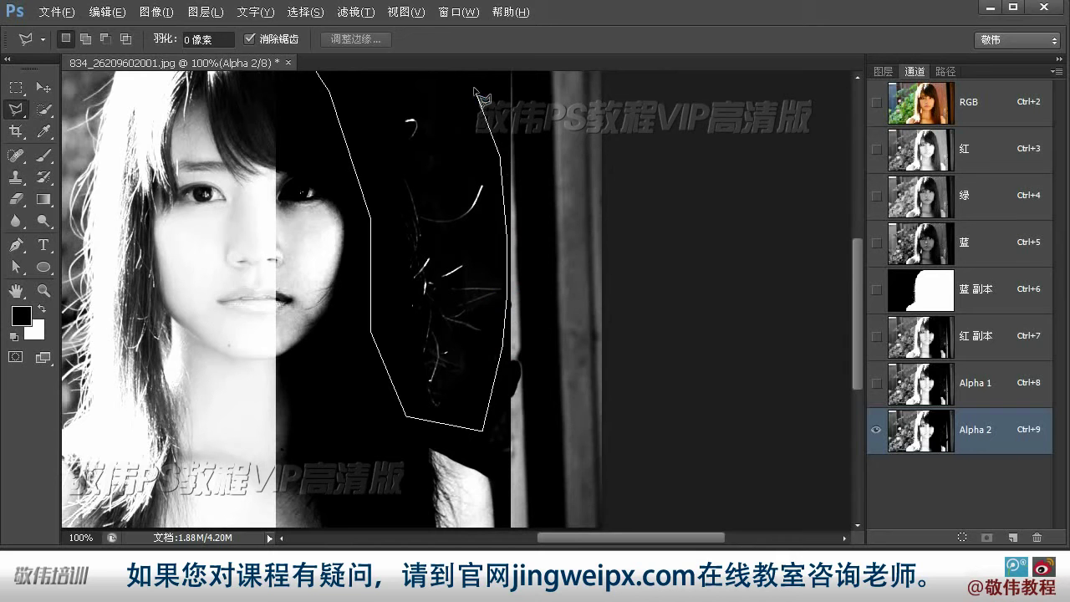
pyautogui.moveTo(370, 93); pyautogui.dragTo(432, 289)
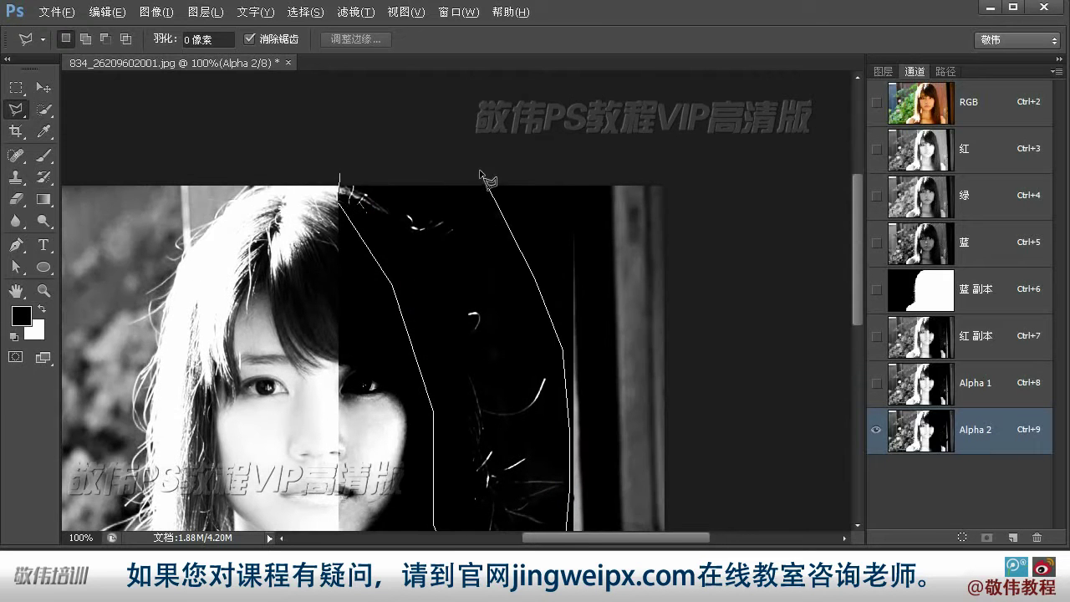
pyautogui.click(342, 173)
pyautogui.moveTo(569, 408); pyautogui.dragTo(606, 312)
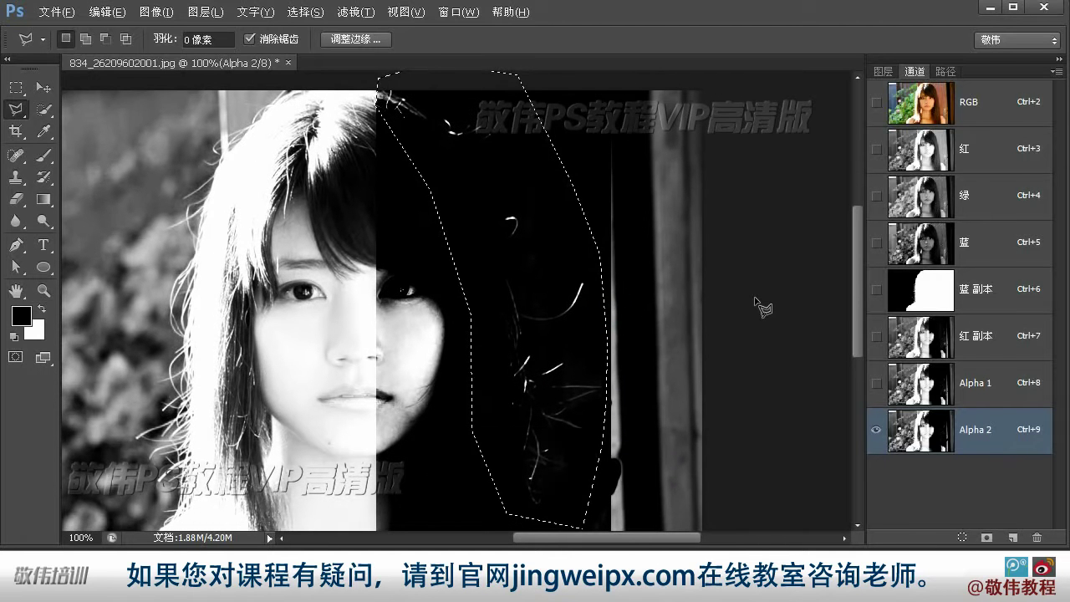
# - Invert the tones of the selected hair strip in Alpha 2
pyautogui.click(159, 12)
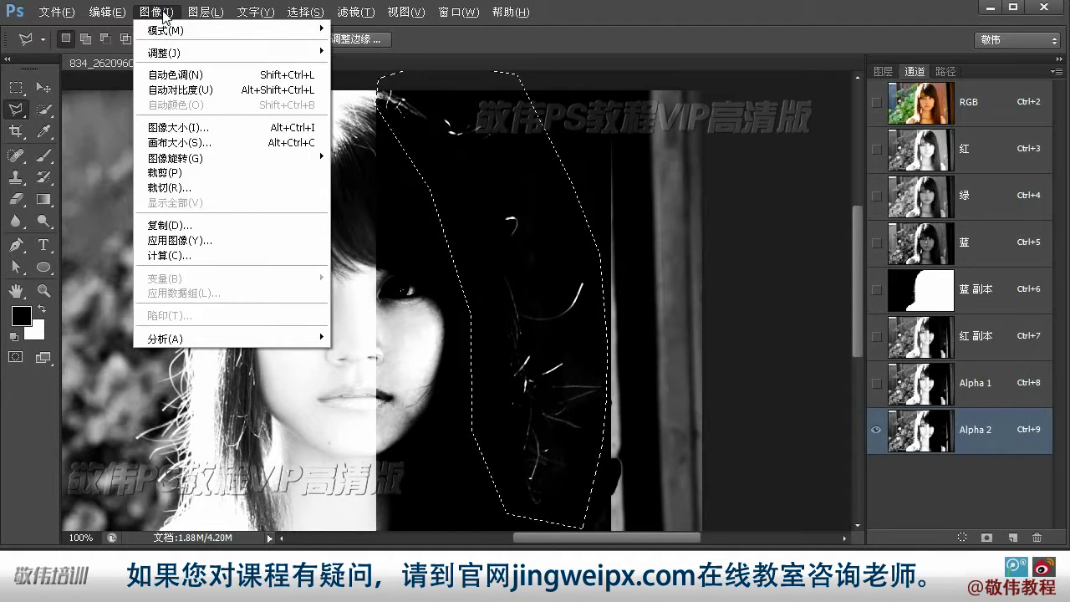
pyautogui.moveTo(205, 52)
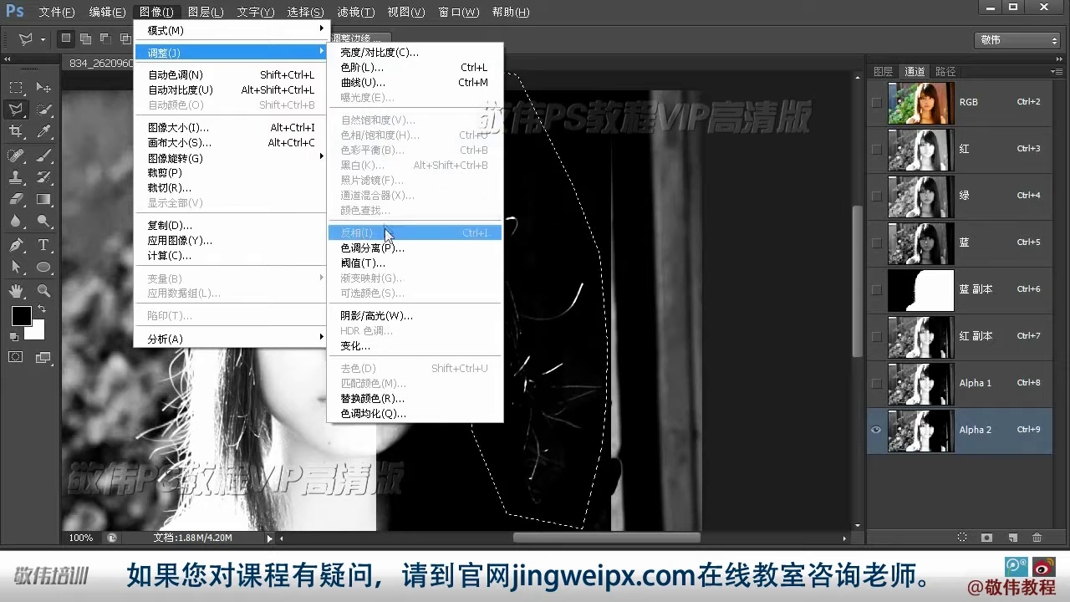
pyautogui.click(343, 232)
# - Strengthen the contrast of the inverted hair strip with Levels so the background whitens and the strands darken
pyautogui.press('z')
pyautogui.click(560, 335)
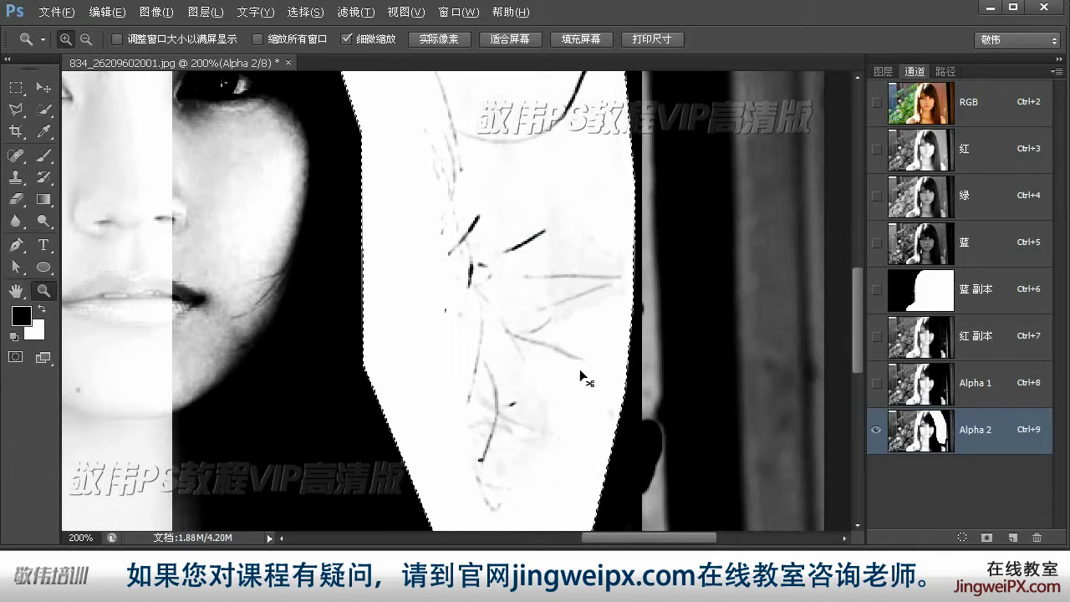
pyautogui.hotkey('ctrl', 'l')
pyautogui.moveTo(819, 326); pyautogui.dragTo(800, 324)
pyautogui.moveTo(605, 324); pyautogui.dragTo(685, 323)
pyautogui.moveTo(744, 325); pyautogui.dragTo(725, 326)
pyautogui.moveTo(800, 325)
pyautogui.mouseDown()
pyautogui.moveTo(815, 323)
pyautogui.moveTo(805, 327)
pyautogui.mouseUp()
pyautogui.moveTo(753, 139); pyautogui.dragTo(799, 145)
pyautogui.moveTo(850, 330); pyautogui.dragTo(844, 329)
pyautogui.click(929, 172)
# - Invert the selected strip of Alpha 2 back to white strands on black
pyautogui.hotkey('ctrl', '-')
pyautogui.hotkey('ctrl', '-')
pyautogui.click(311, 248)
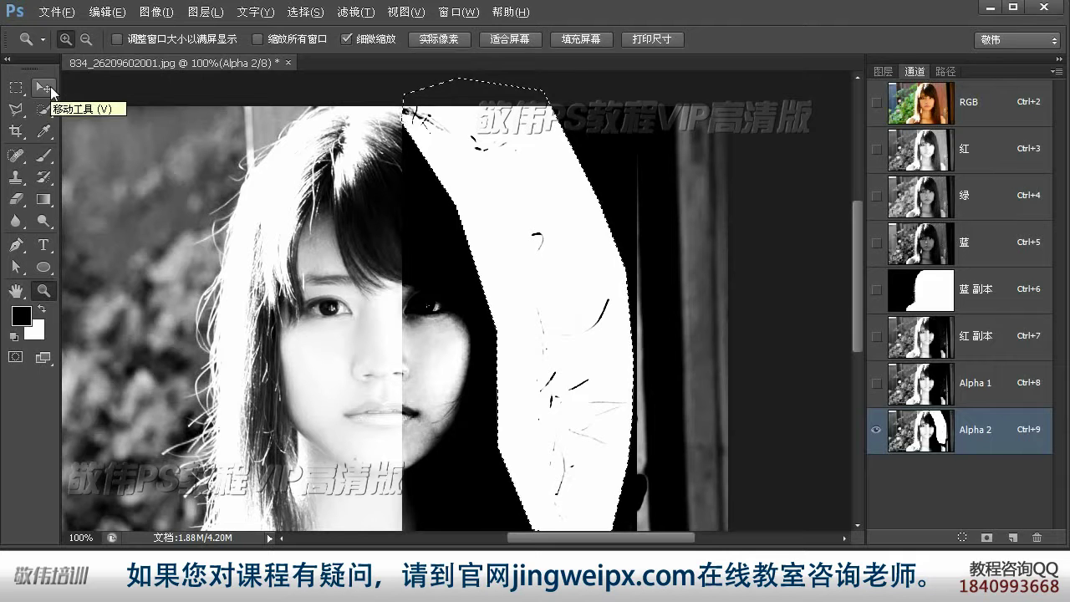
pyautogui.click(43, 87)
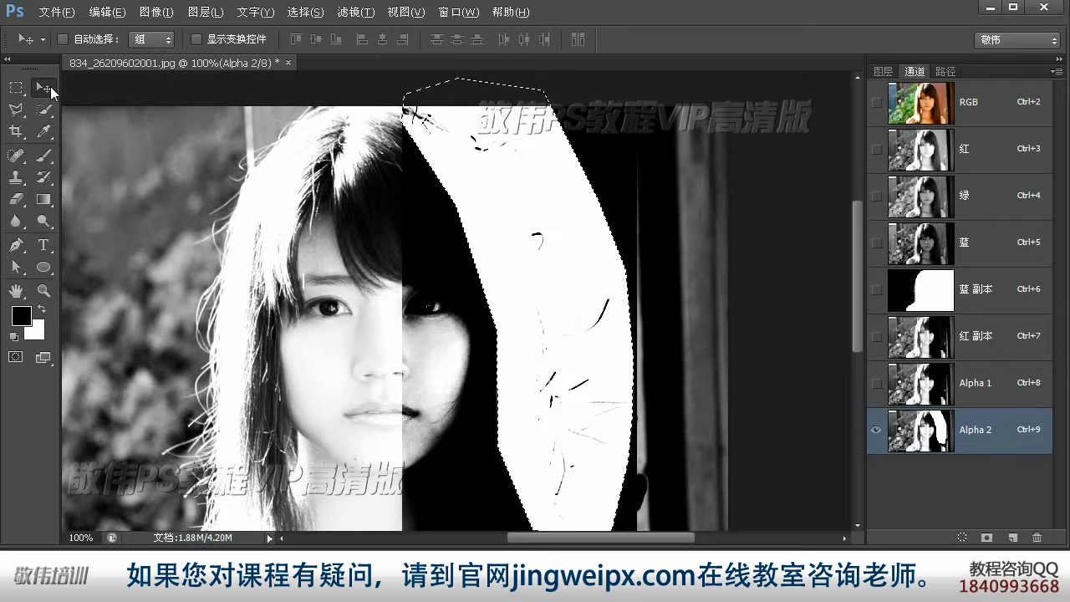
pyautogui.hotkey('ctrl', 'i')
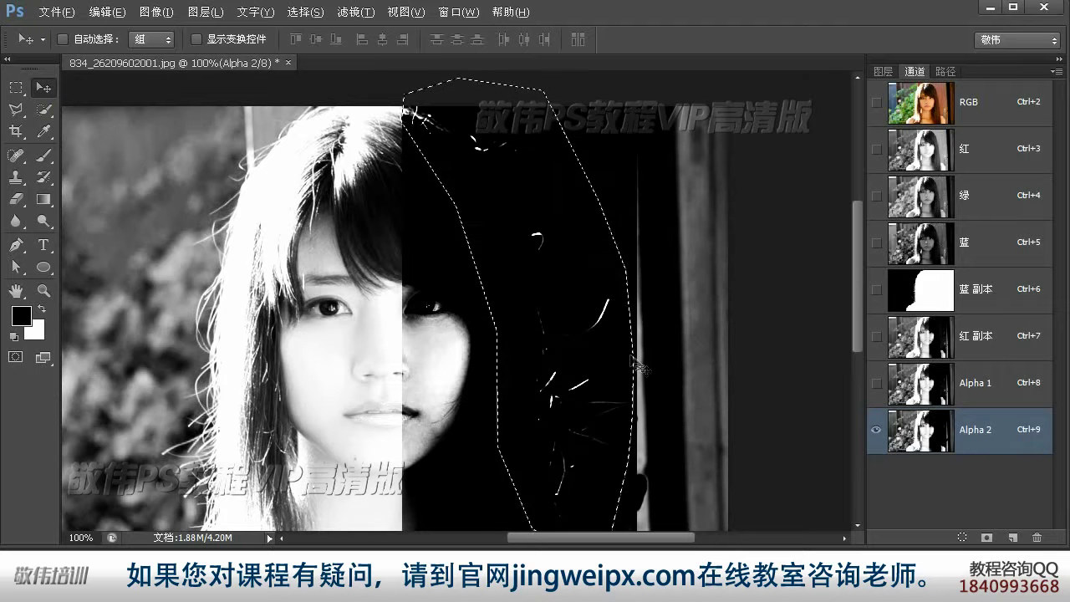
# - Create a new channel, paste the copied hair strip into it and deselect
pyautogui.click(1014, 539)
pyautogui.hotkey('ctrl', 'd')
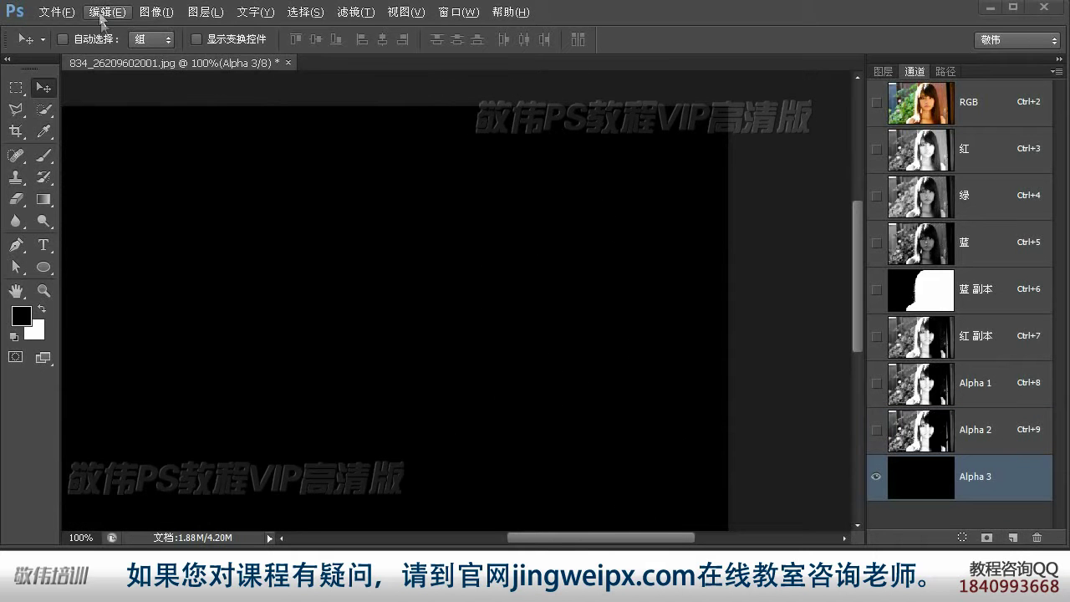
pyautogui.click(126, 15)
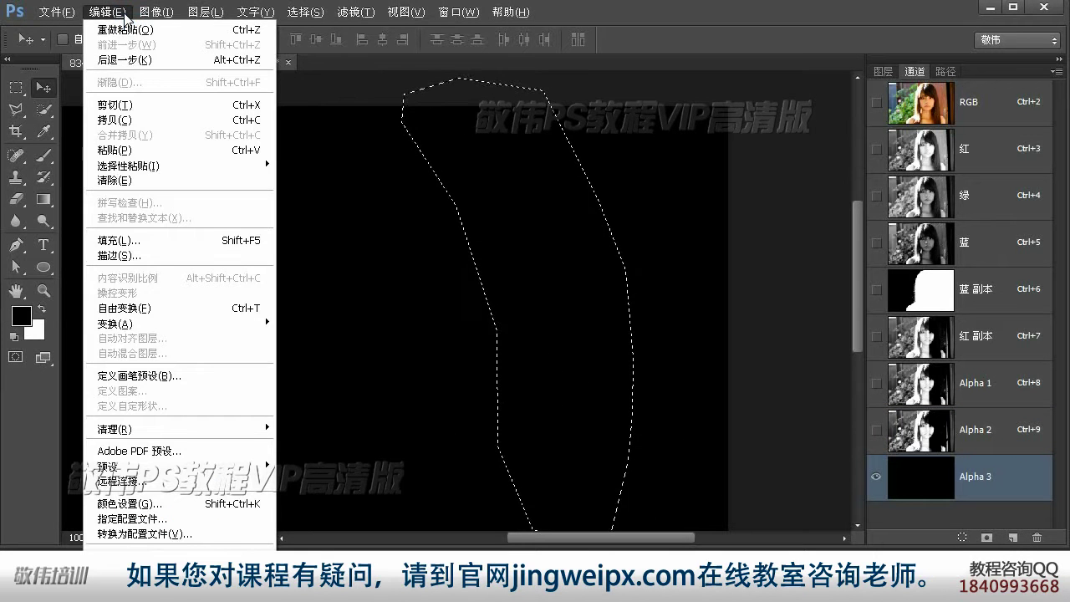
pyautogui.click(126, 150)
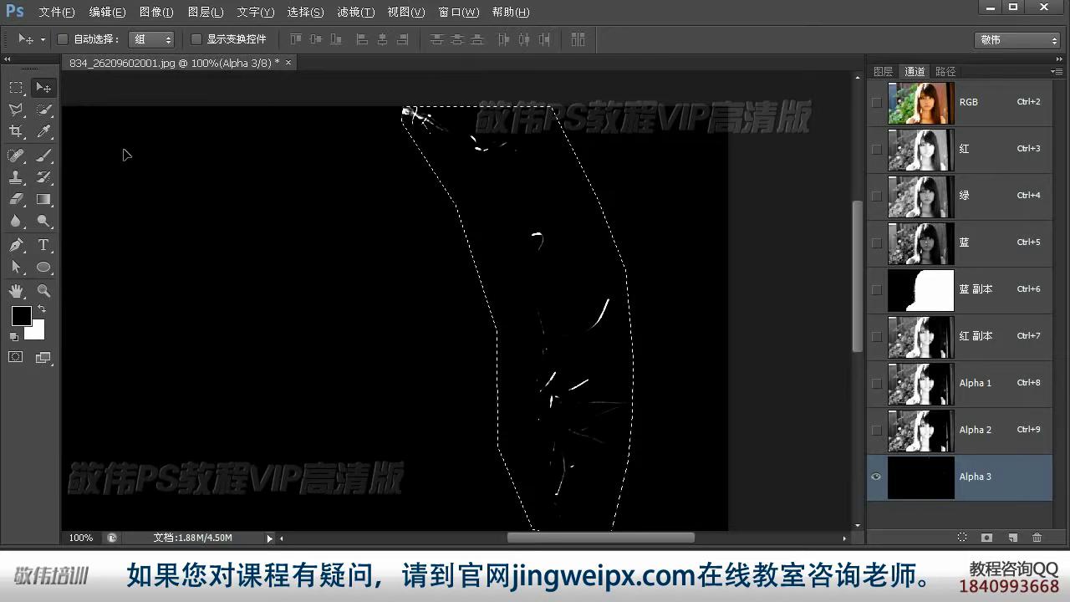
pyautogui.hotkey('ctrl', 'd')
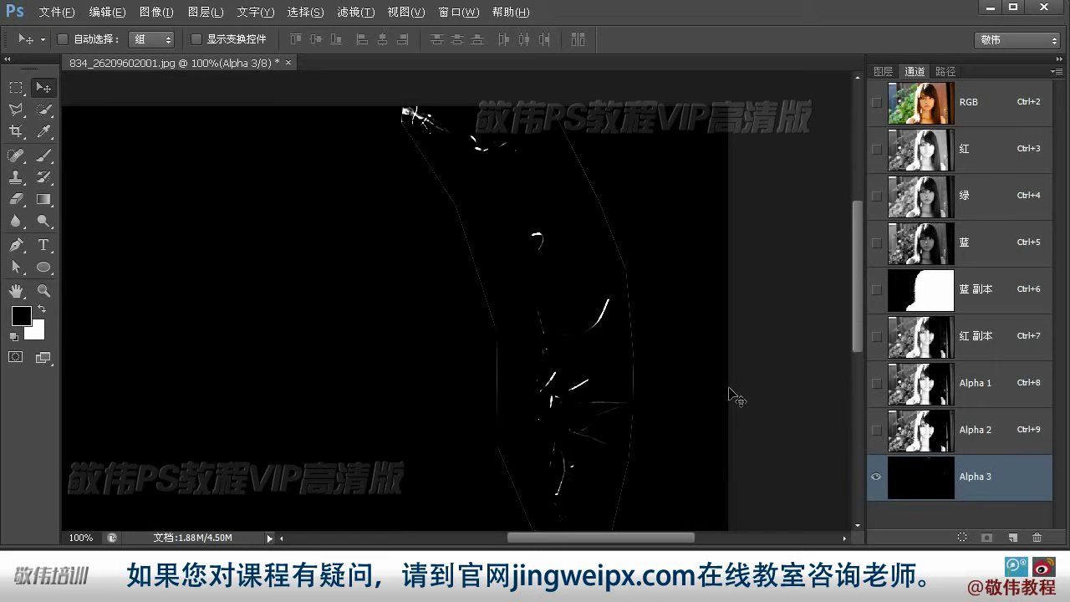
# - Paint black over the faint selection outline left around the pasted strands in Alpha 3
pyautogui.click(43, 156)
pyautogui.moveTo(415, 149)
pyautogui.mouseDown()
pyautogui.moveTo(411, 134)
pyautogui.moveTo(499, 351)
pyautogui.moveTo(520, 501)
pyautogui.moveTo(635, 473)
pyautogui.moveTo(599, 517)
pyautogui.moveTo(633, 398)
pyautogui.moveTo(626, 232)
pyautogui.moveTo(625, 301)
pyautogui.moveTo(551, 145)
pyautogui.mouseUp()
pyautogui.moveTo(495, 303); pyautogui.dragTo(575, 250)
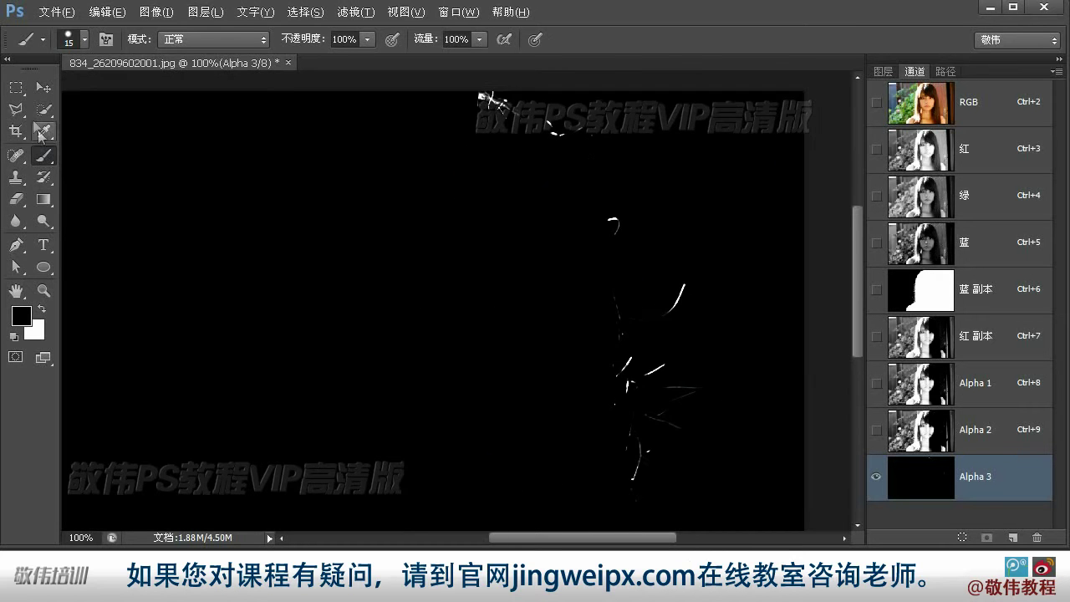
pyautogui.click(44, 87)
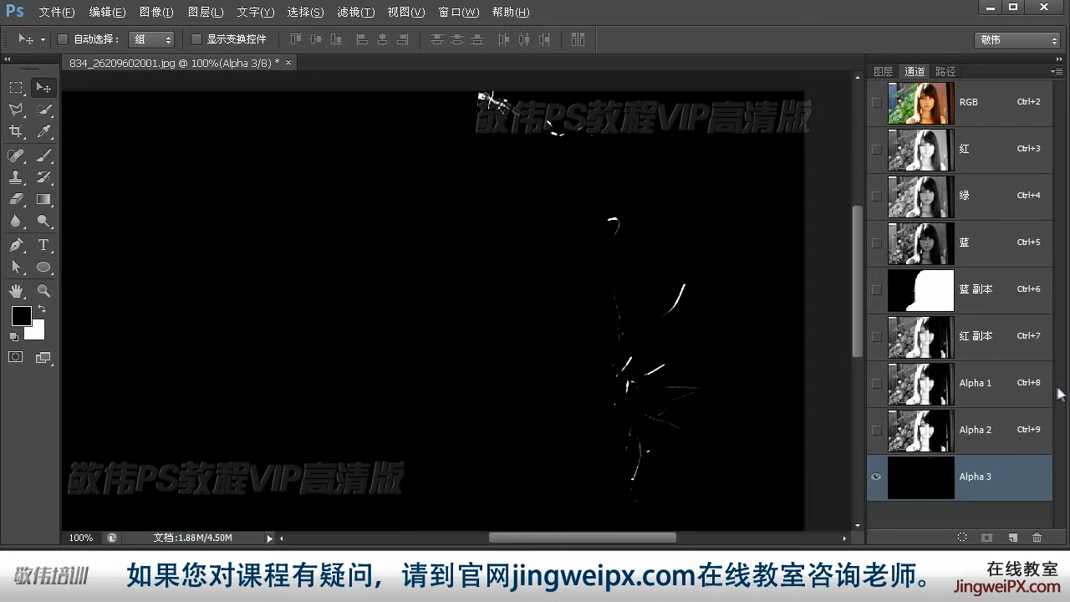
# - Compare the 蓝 副本 mask with the hair strands isolated in Alpha 3
pyautogui.click(931, 295)
pyautogui.click(935, 488)
pyautogui.click(942, 289)
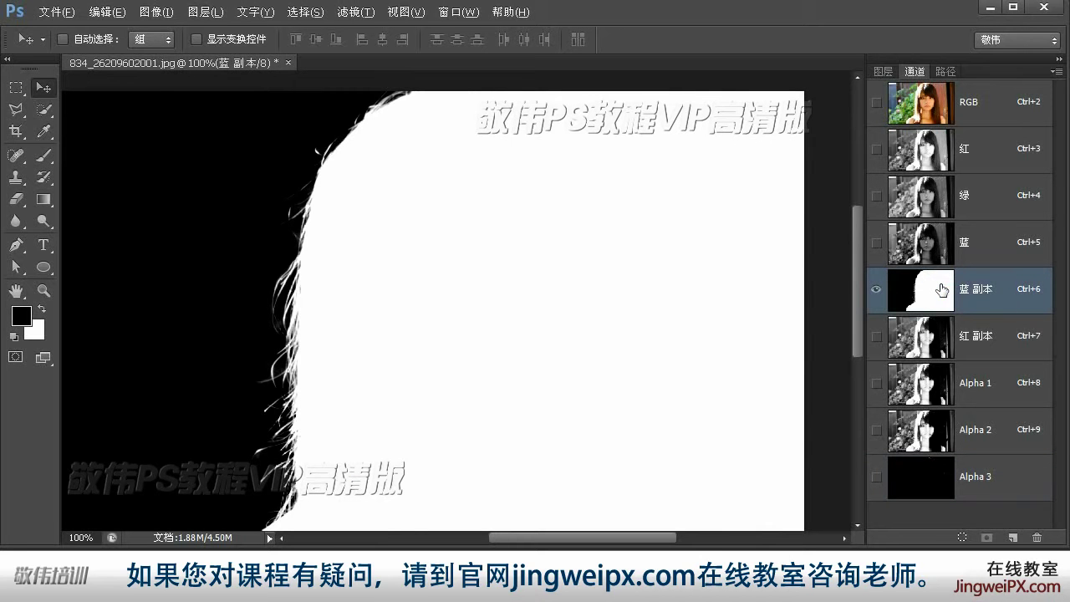
pyautogui.click(930, 476)
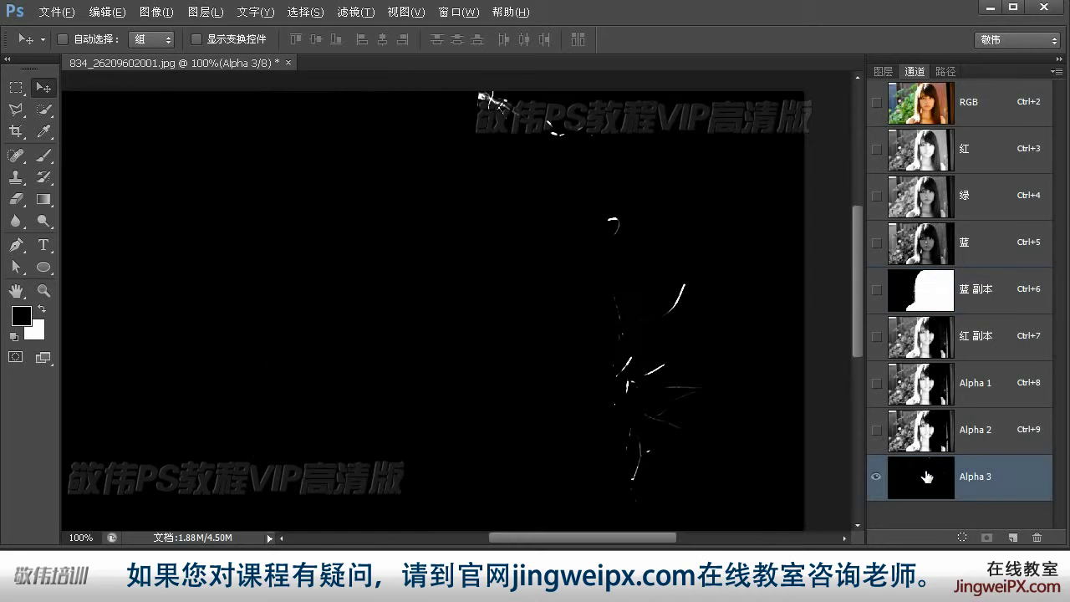
pyautogui.click(930, 291)
# - Compare the 红, 绿 and 蓝 channels for subject contrast and duplicate the 红 channel
pyautogui.click(927, 201)
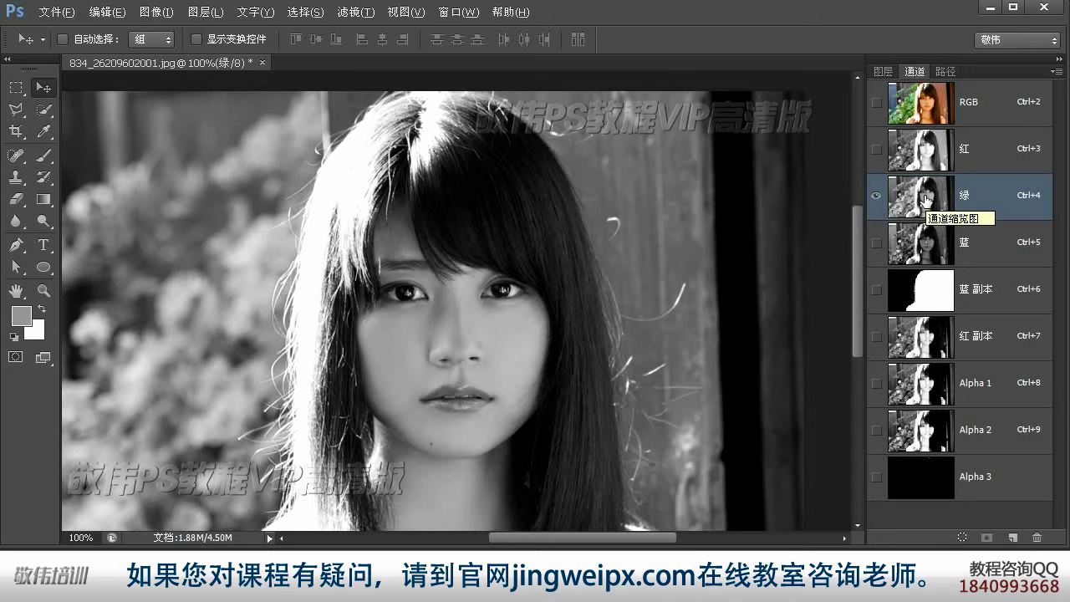
pyautogui.click(926, 153)
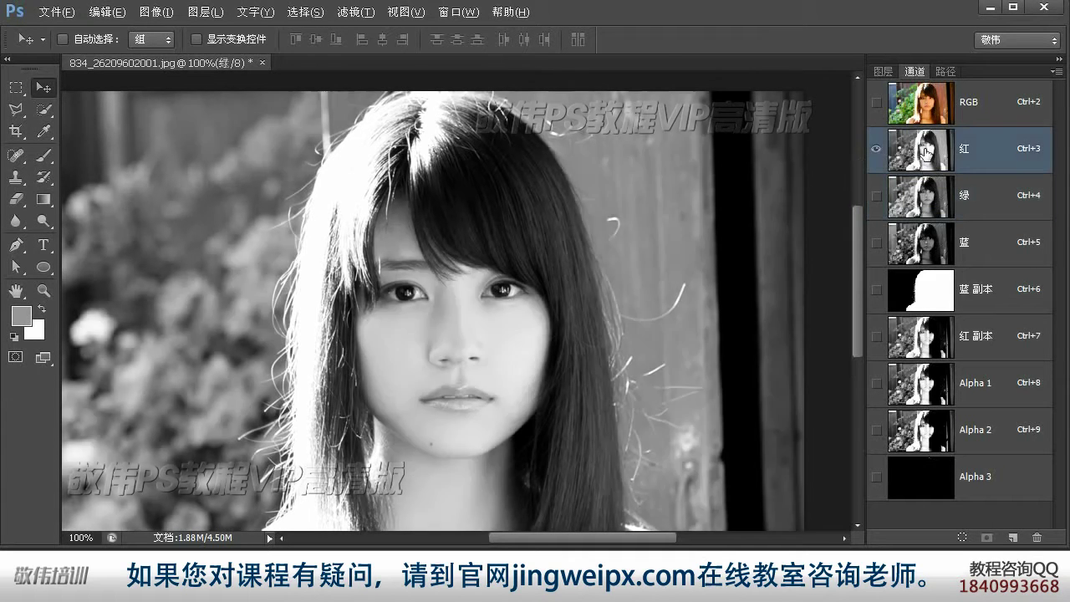
pyautogui.click(930, 244)
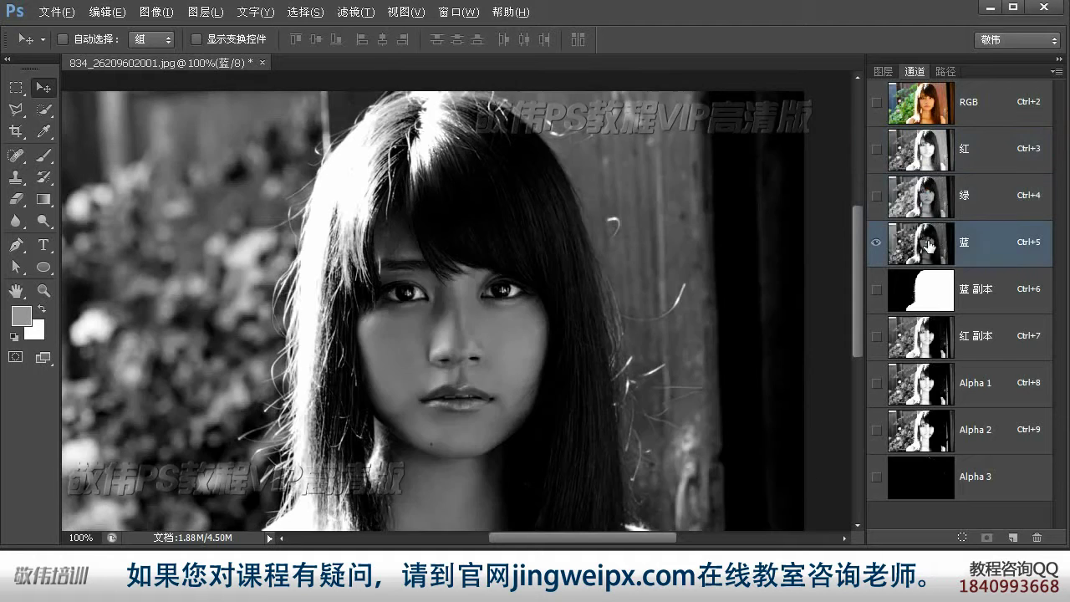
pyautogui.click(943, 207)
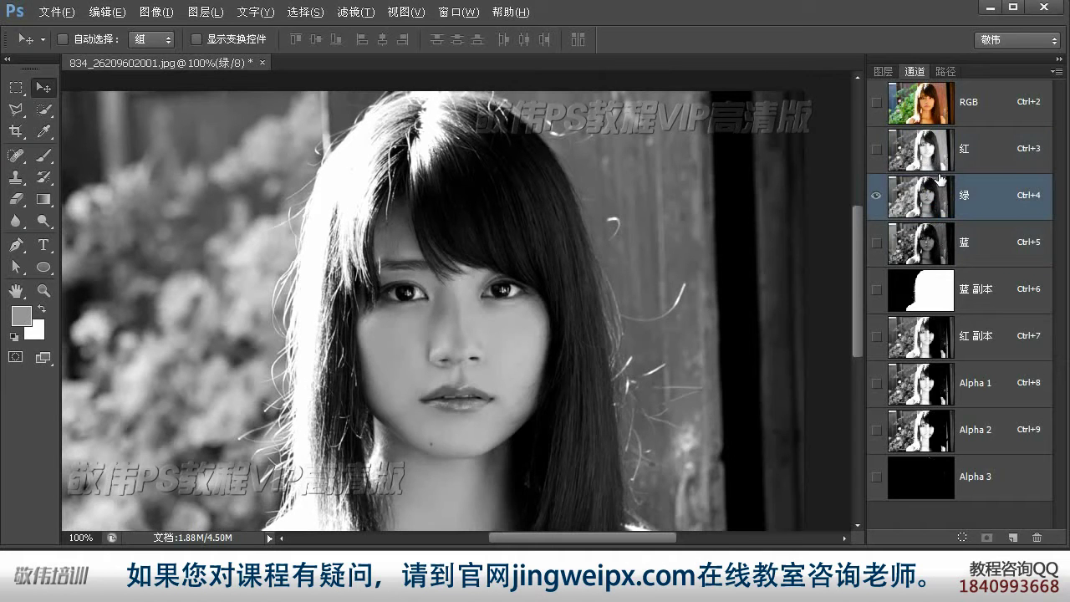
pyautogui.click(932, 161)
pyautogui.click(923, 192)
pyautogui.click(925, 158)
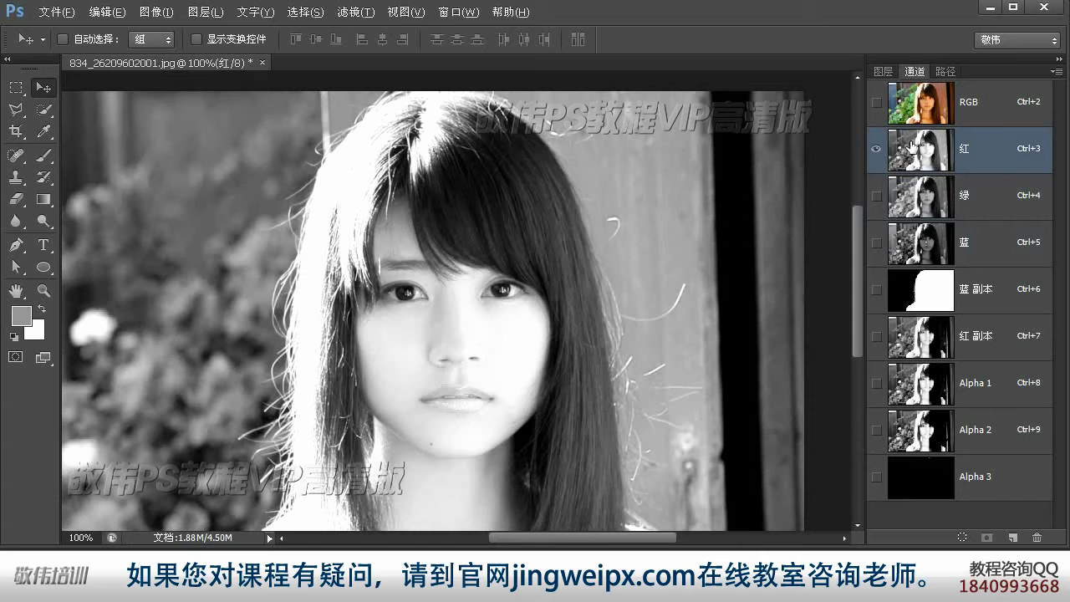
pyautogui.moveTo(923, 152); pyautogui.dragTo(1013, 538)
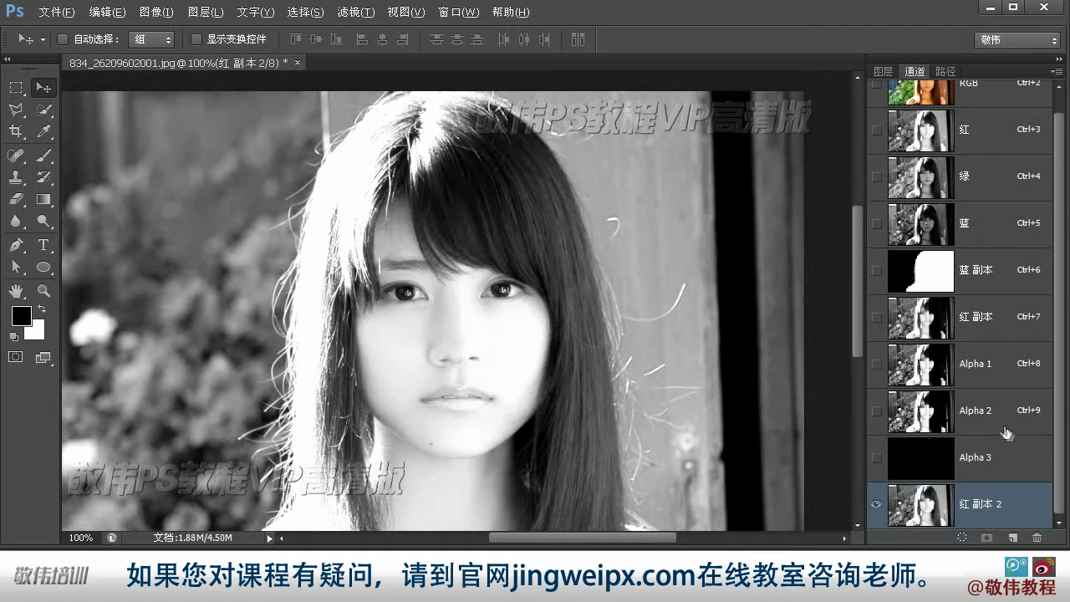
# - Raise the contrast of the 红 副本 2 channel with Levels, setting input black to 104 and input white to 169
pyautogui.moveTo(557, 330); pyautogui.dragTo(476, 281)
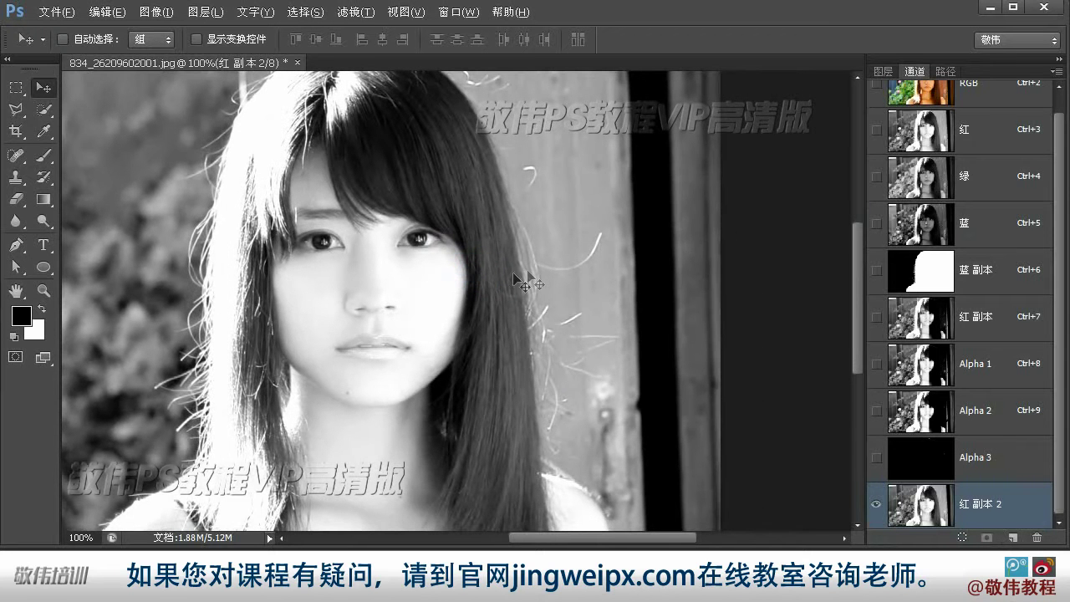
pyautogui.hotkey('ctrl', 'l')
pyautogui.moveTo(652, 330); pyautogui.dragTo(739, 331)
pyautogui.moveTo(865, 331); pyautogui.dragTo(794, 335)
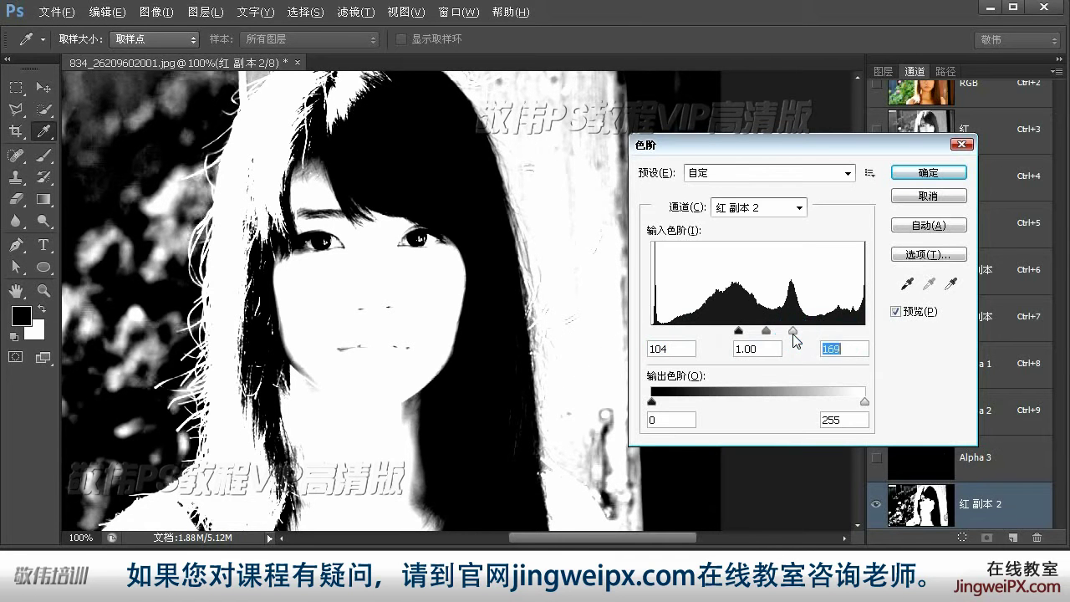
pyautogui.press('Return')
pyautogui.hotkey('ctrl', 'l')
pyautogui.moveTo(865, 332); pyautogui.dragTo(817, 332)
pyautogui.moveTo(652, 332); pyautogui.dragTo(628, 330)
pyautogui.press('Escape')
# - Paint the face, neck and inner hair solid black in 红 副本 2 with a size 60 brush
pyautogui.moveTo(472, 268); pyautogui.dragTo(477, 322)
pyautogui.press('b')
pyautogui.moveTo(400, 276)
pyautogui.mouseDown()
pyautogui.moveTo(440, 425)
pyautogui.moveTo(242, 359)
pyautogui.moveTo(401, 468)
pyautogui.moveTo(389, 124)
pyautogui.moveTo(323, 111)
pyautogui.mouseUp()
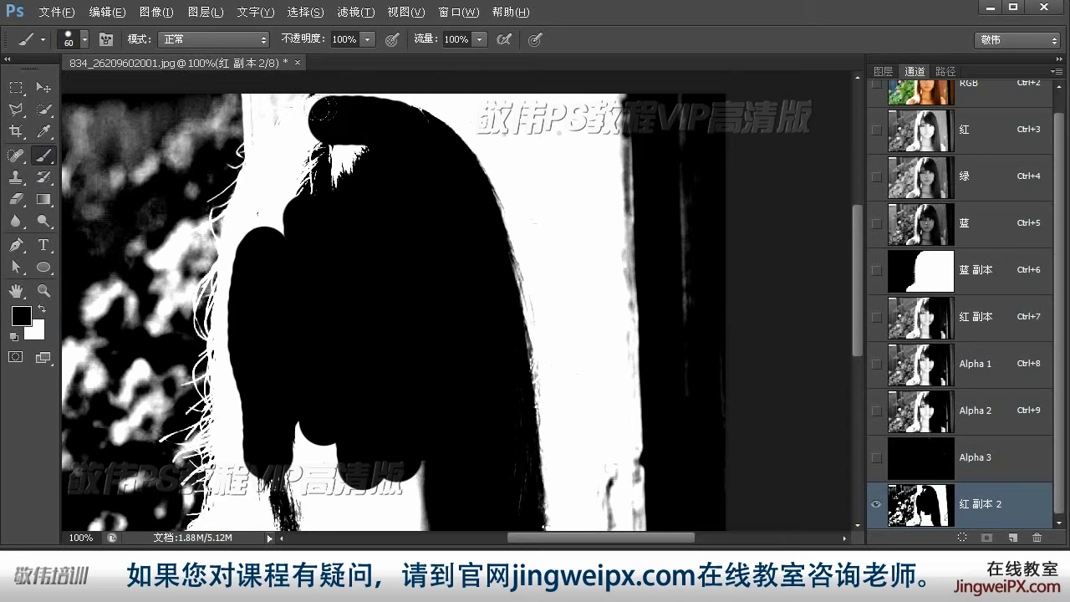
pyautogui.moveTo(390, 121)
pyautogui.mouseDown()
pyautogui.moveTo(334, 112)
pyautogui.moveTo(306, 168)
pyautogui.moveTo(301, 143)
pyautogui.moveTo(246, 84)
pyautogui.mouseUp()
pyautogui.scroll(-4, 287, 187)
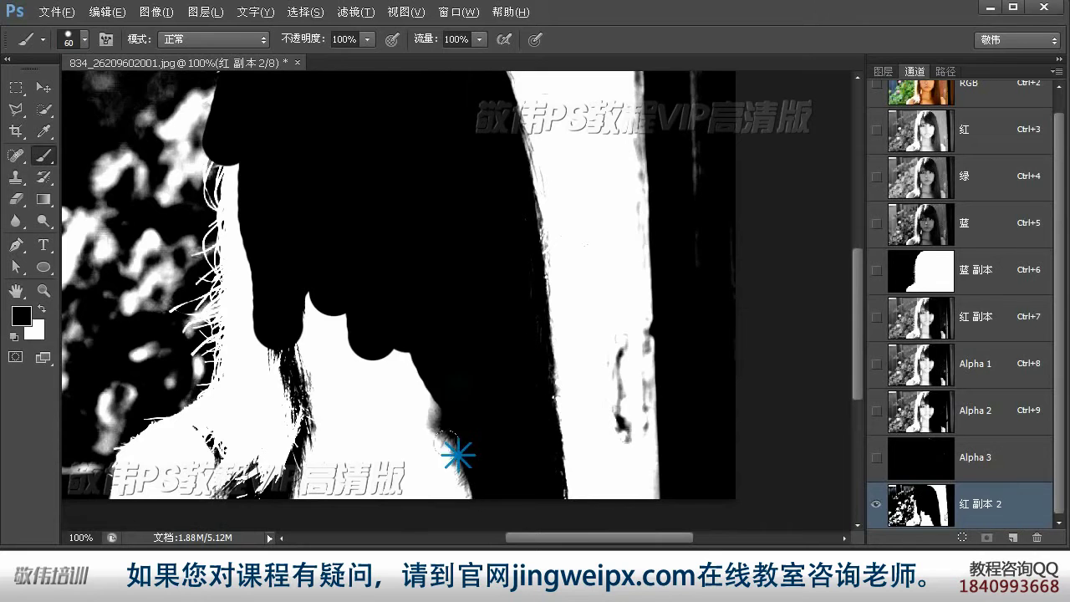
pyautogui.moveTo(454, 494); pyautogui.dragTo(420, 420)
# - Lasso the leftover left side of the 红 副本 2 channel, fill it with black and deselect
pyautogui.hotkey('ctrl', '-')
pyautogui.hotkey('ctrl', '-')
pyautogui.click(16, 109)
pyautogui.click(182, 125)
pyautogui.click(454, 141)
pyautogui.click(559, 425)
pyautogui.click(224, 471)
pyautogui.doubleClick(134, 271)
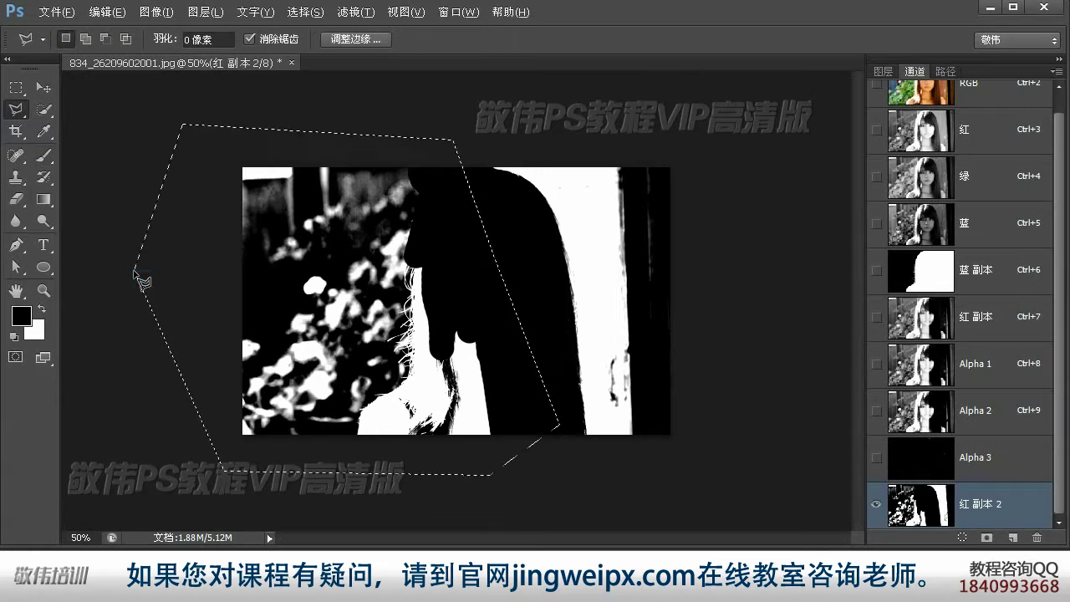
pyautogui.hotkey('alt', 'Delete')
pyautogui.hotkey('ctrl', 'd')
# - Lasso the background right of the hair in 红 副本 2, fill it with white and deselect
pyautogui.hotkey('ctrl', '+')
pyautogui.click(556, 95)
pyautogui.click(635, 240)
pyautogui.click(655, 492)
pyautogui.click(751, 493)
pyautogui.click(800, 380)
pyautogui.doubleClick(761, 97)
pyautogui.press('x')
pyautogui.hotkey('alt', 'BackSpace')
pyautogui.hotkey('ctrl', 'd')
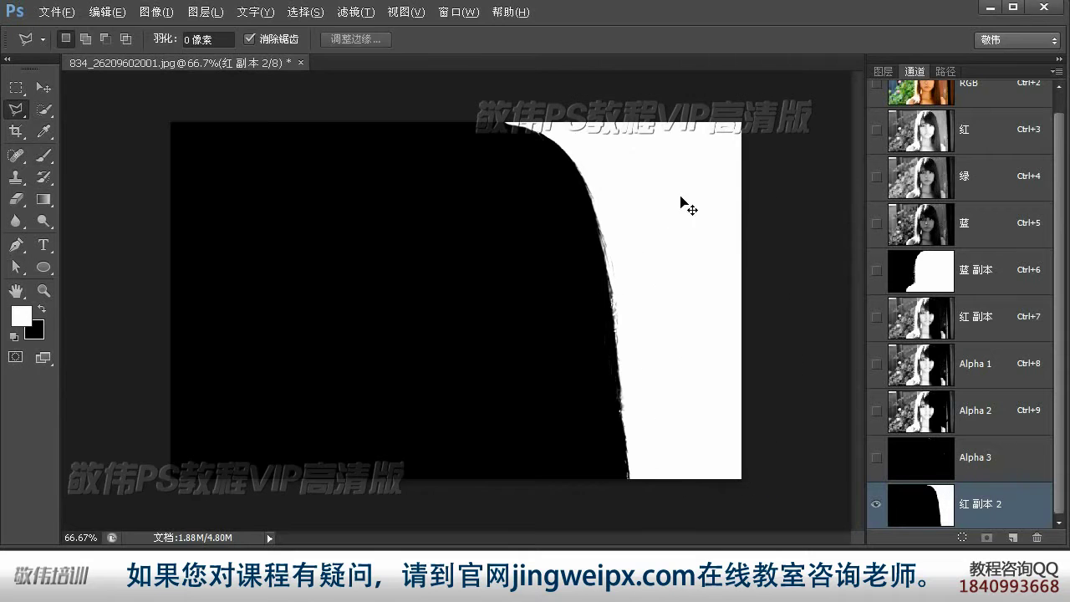
# - Invert the 红 副本 2 channel so the subject side is white and the right background black
pyautogui.click(46, 88)
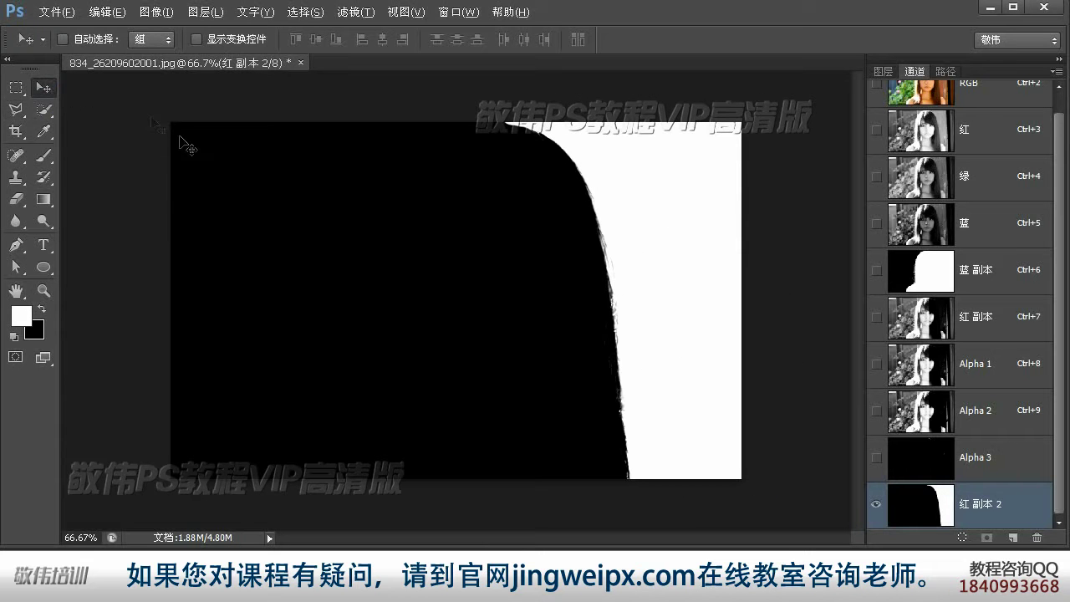
pyautogui.click(17, 88)
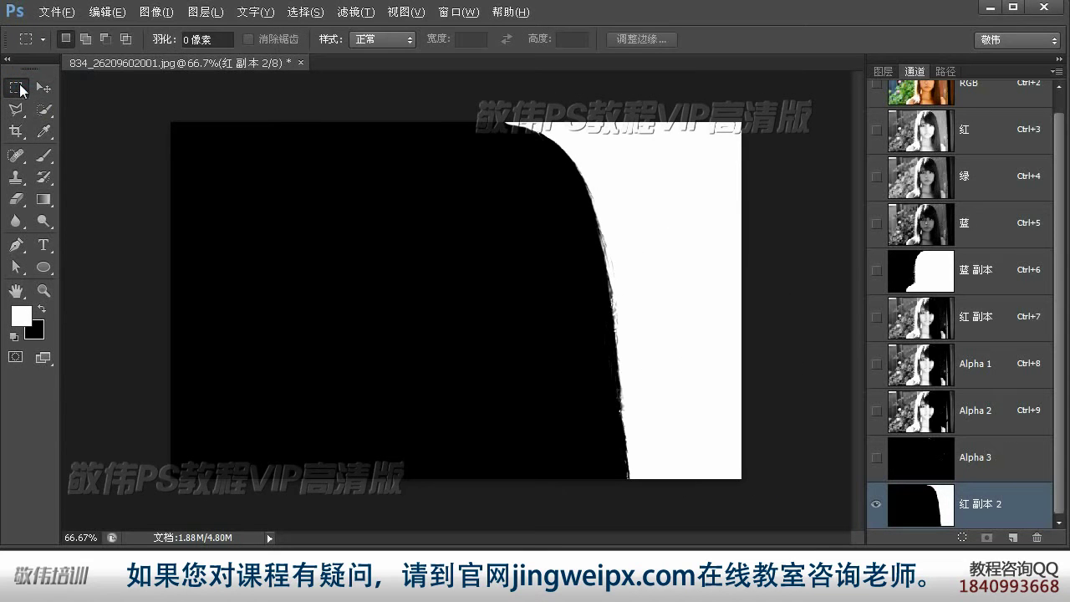
pyautogui.click(151, 13)
pyautogui.moveTo(163, 53)
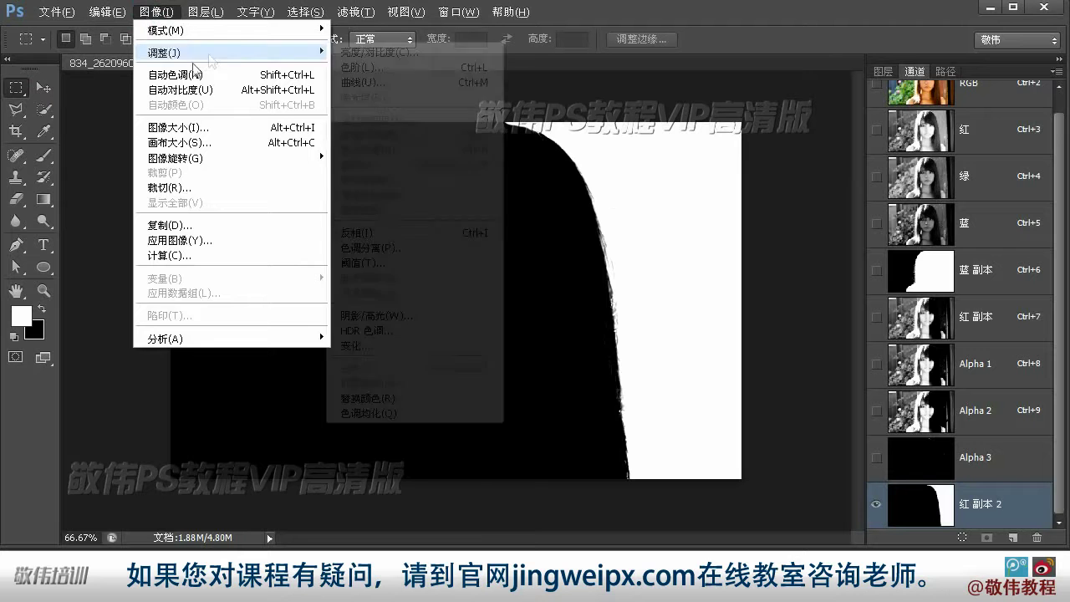
pyautogui.click(402, 232)
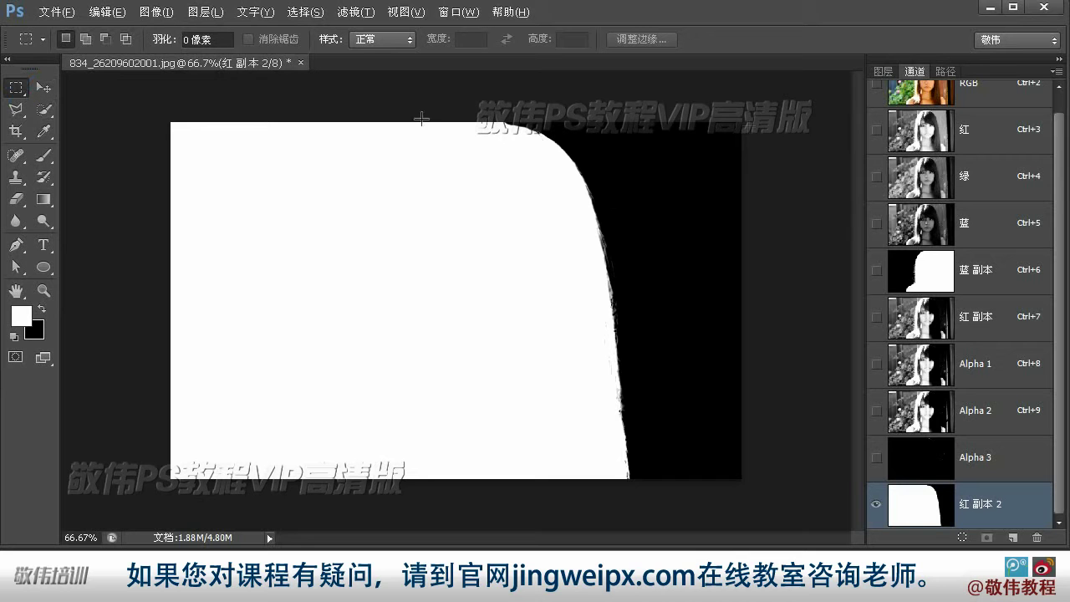
# - Copy a rectangular selection of the right part of 红 副本 2, paste it into the 蓝 副本 channel and deselect
pyautogui.moveTo(779, 108); pyautogui.dragTo(489, 543)
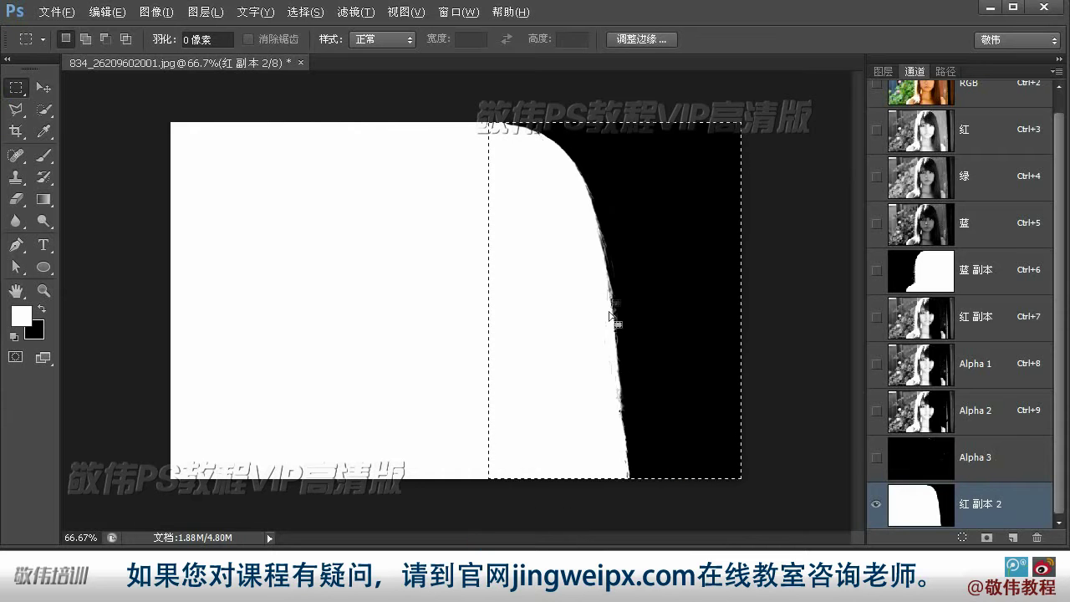
pyautogui.click(109, 13)
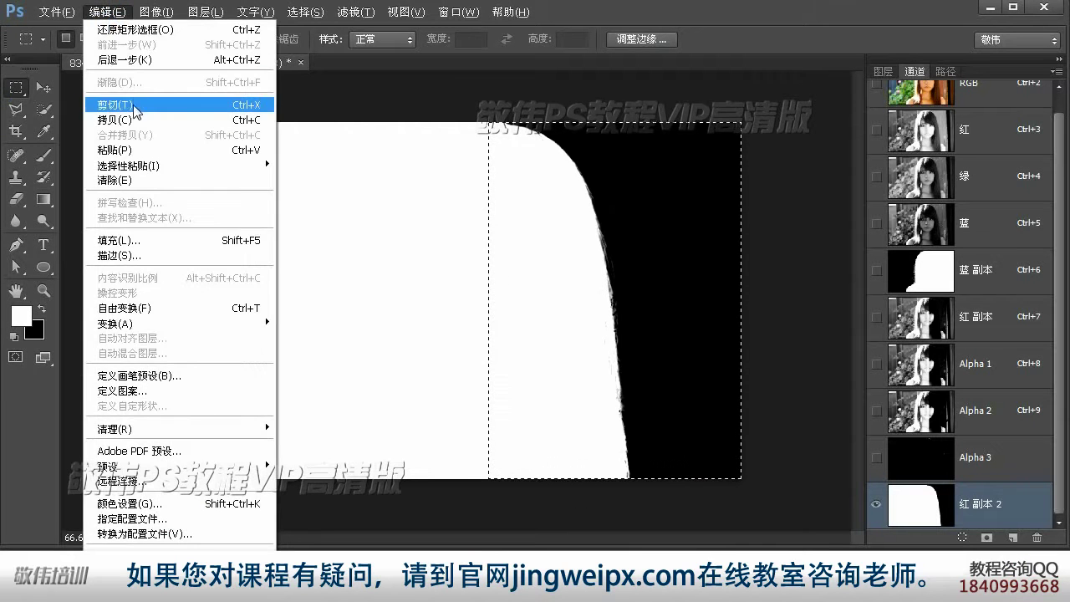
pyautogui.click(134, 107)
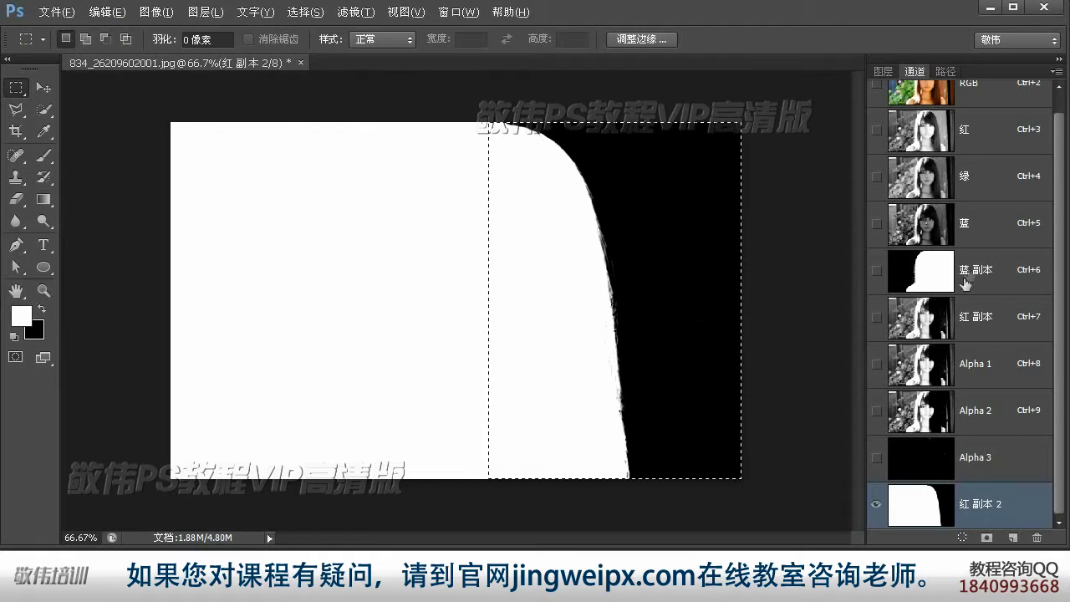
pyautogui.click(1003, 276)
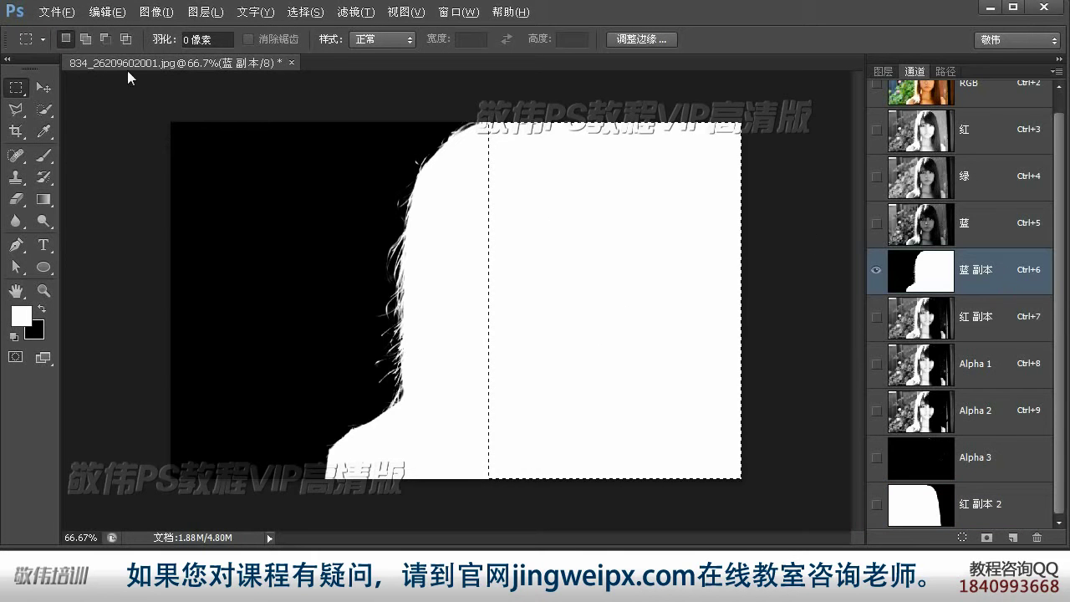
pyautogui.click(107, 12)
pyautogui.click(161, 152)
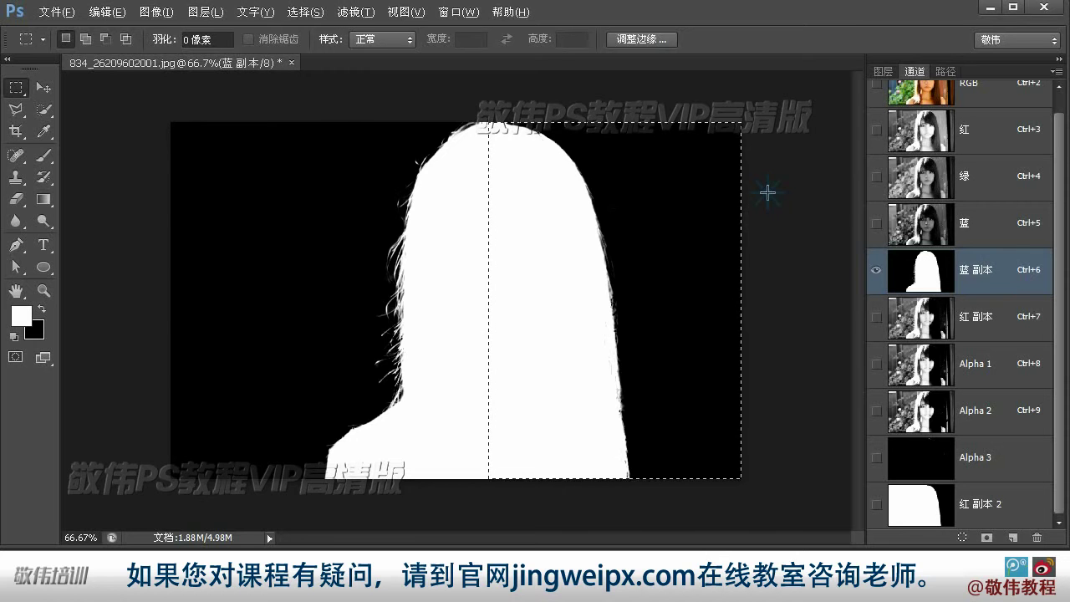
pyautogui.hotkey('ctrl', 'd')
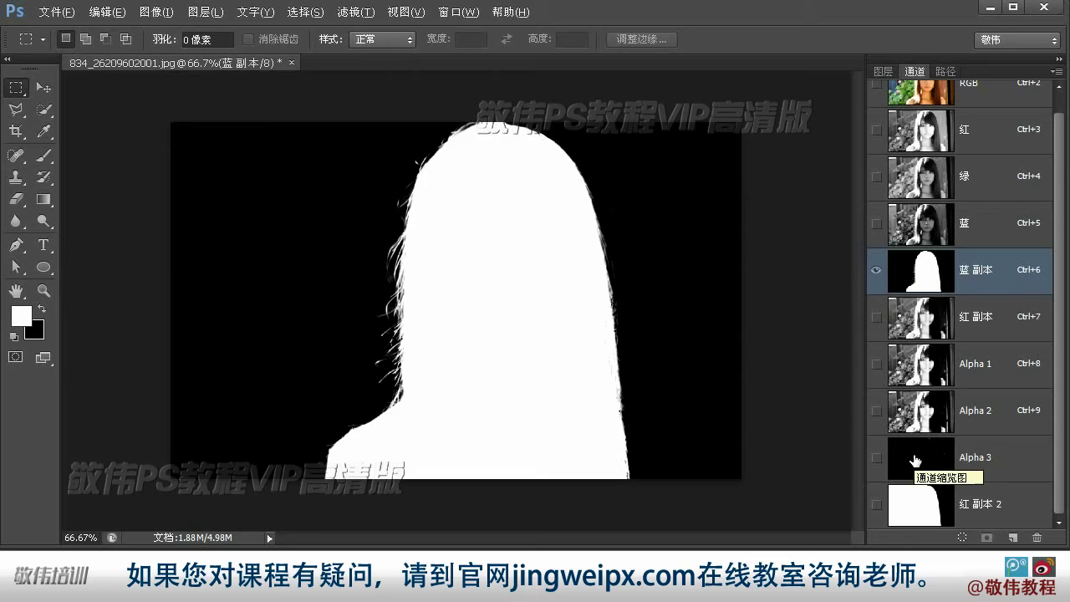
# - Load the stray strands in Alpha 3 as a selection and copy them
pyautogui.click(878, 458)
pyautogui.click(878, 459)
pyautogui.click(944, 459)
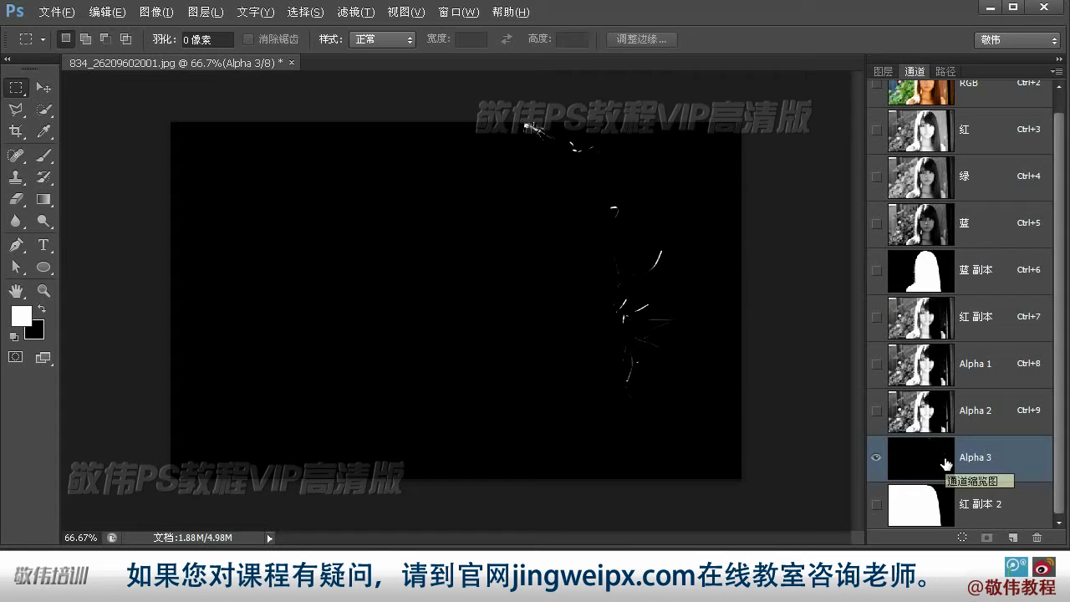
pyautogui.keyDown('ctrl'); pyautogui.click(944, 462); pyautogui.keyUp('ctrl')
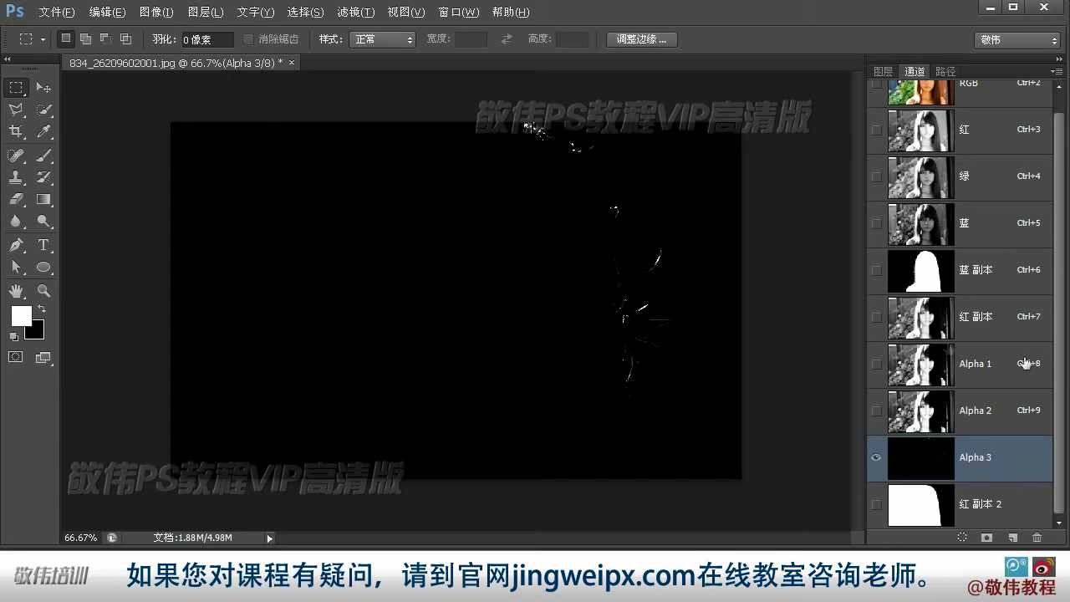
pyautogui.click(109, 13)
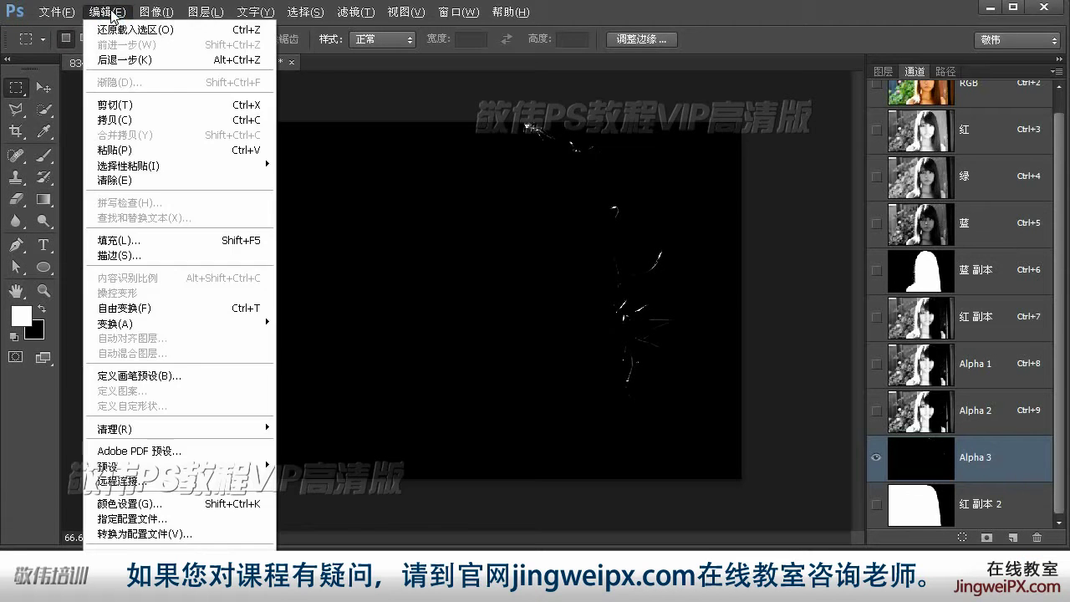
pyautogui.click(120, 119)
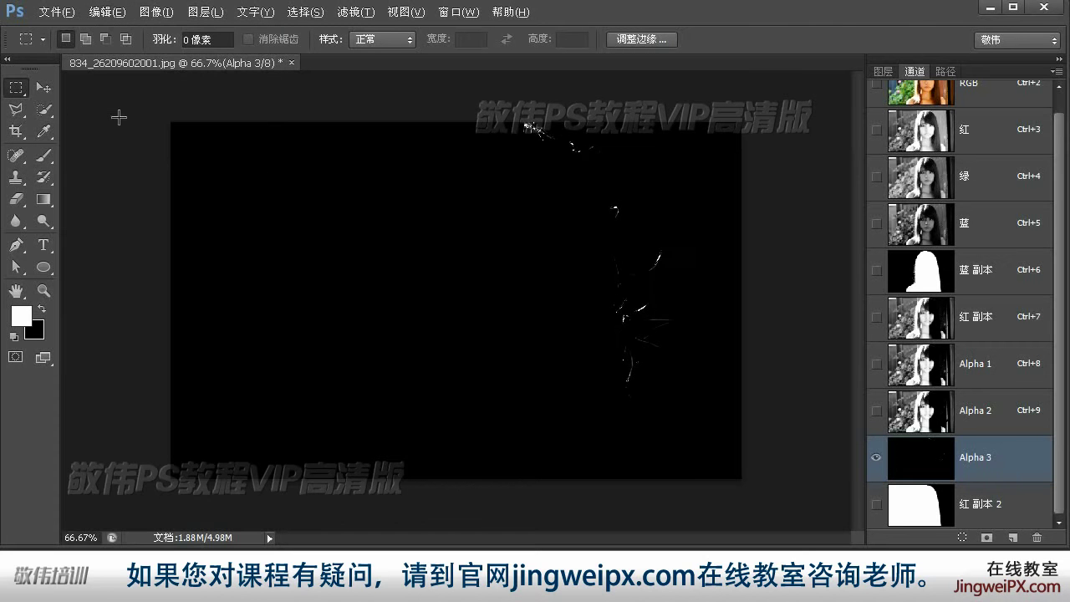
# - Paste the copied stray strands into the 蓝 副本 channel and deselect
pyautogui.click(923, 271)
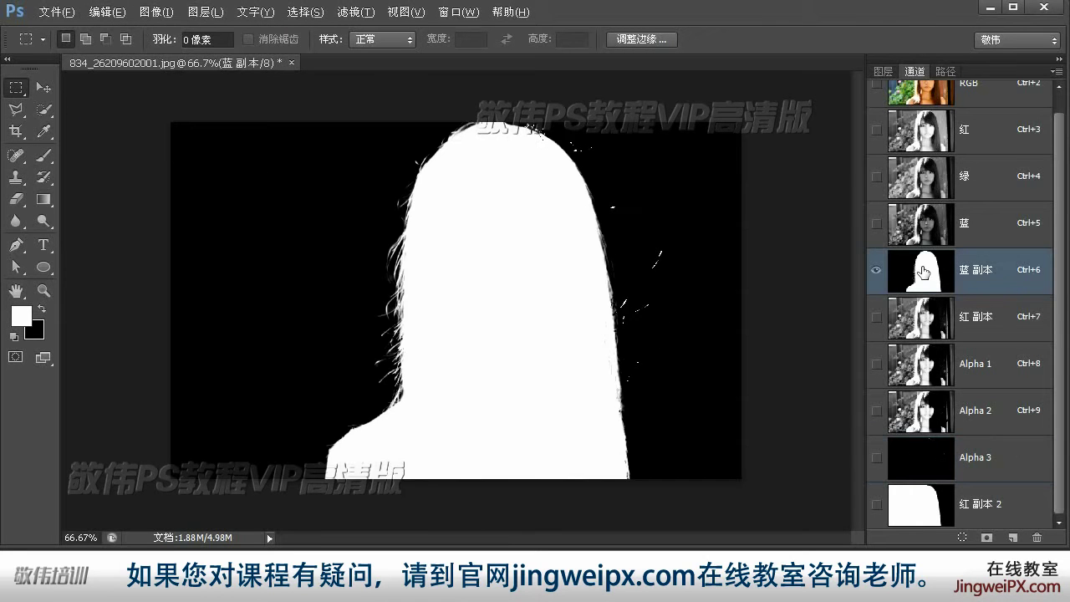
pyautogui.click(107, 12)
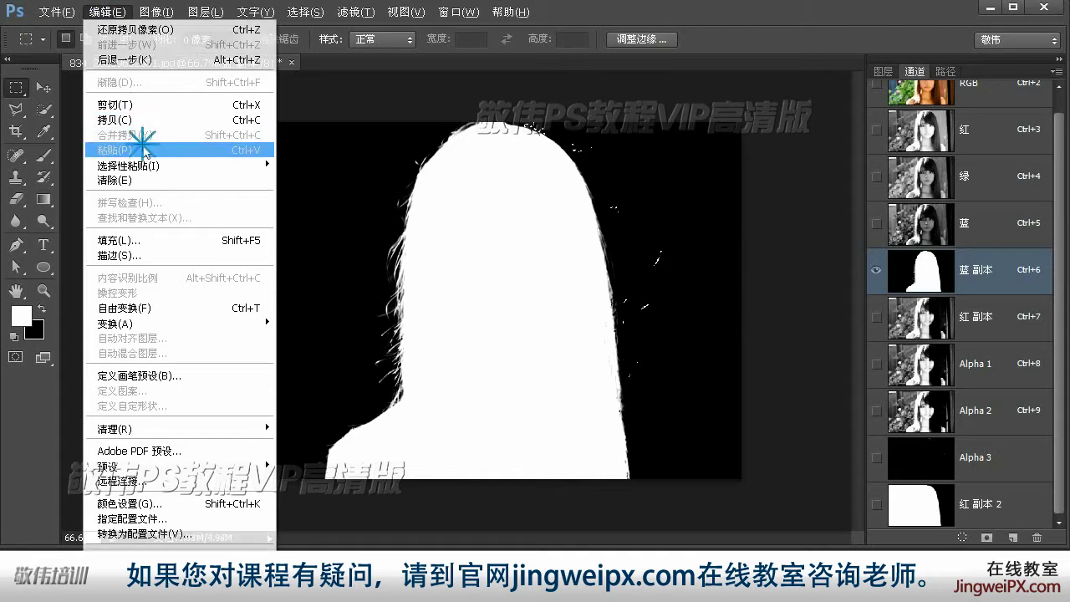
pyautogui.click(143, 148)
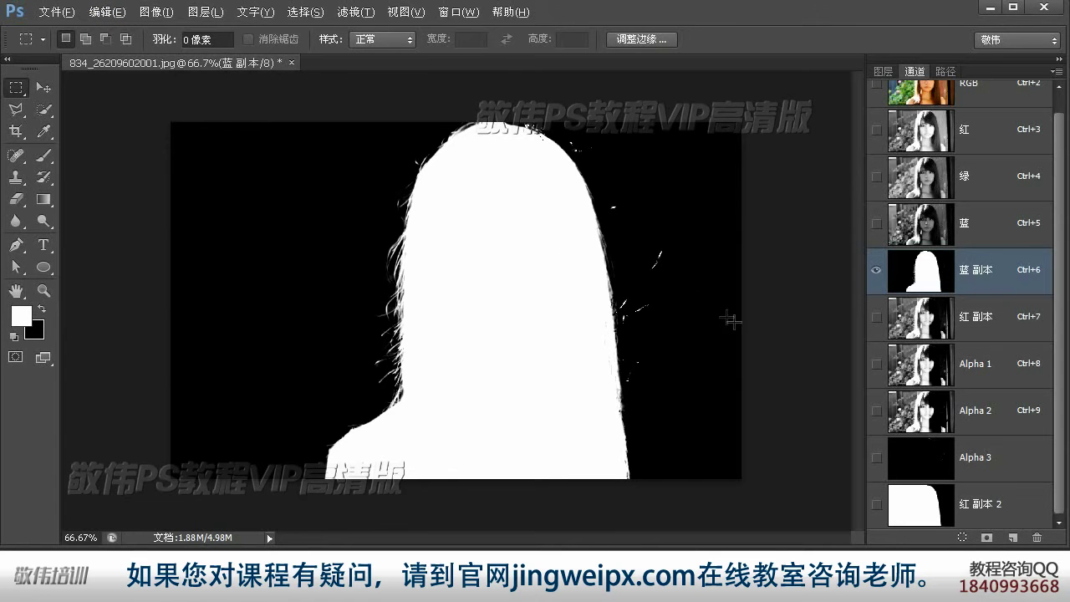
pyautogui.click(315, 14)
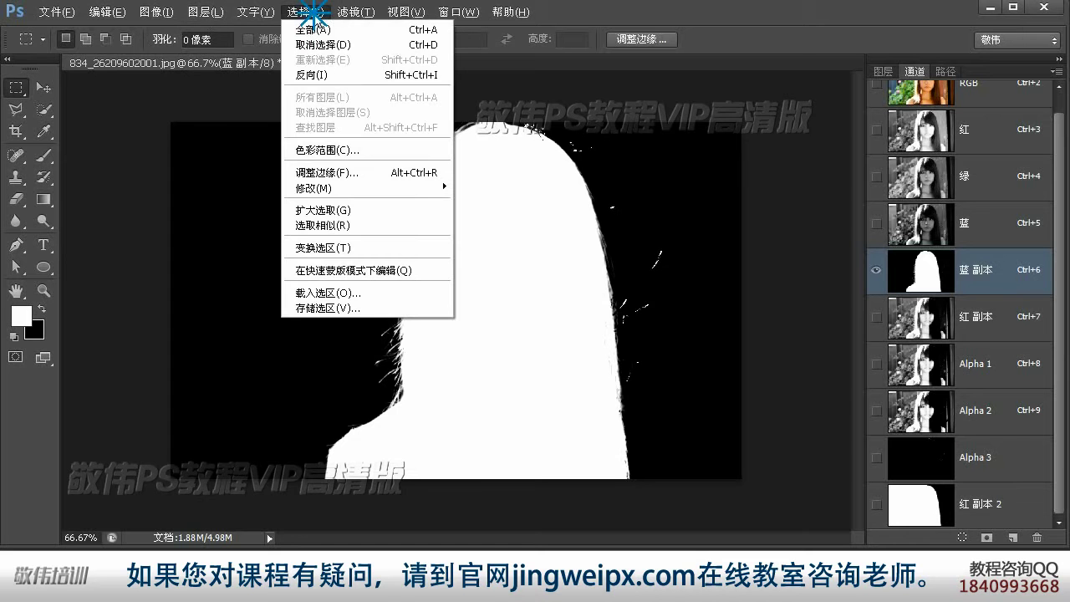
pyautogui.click(345, 47)
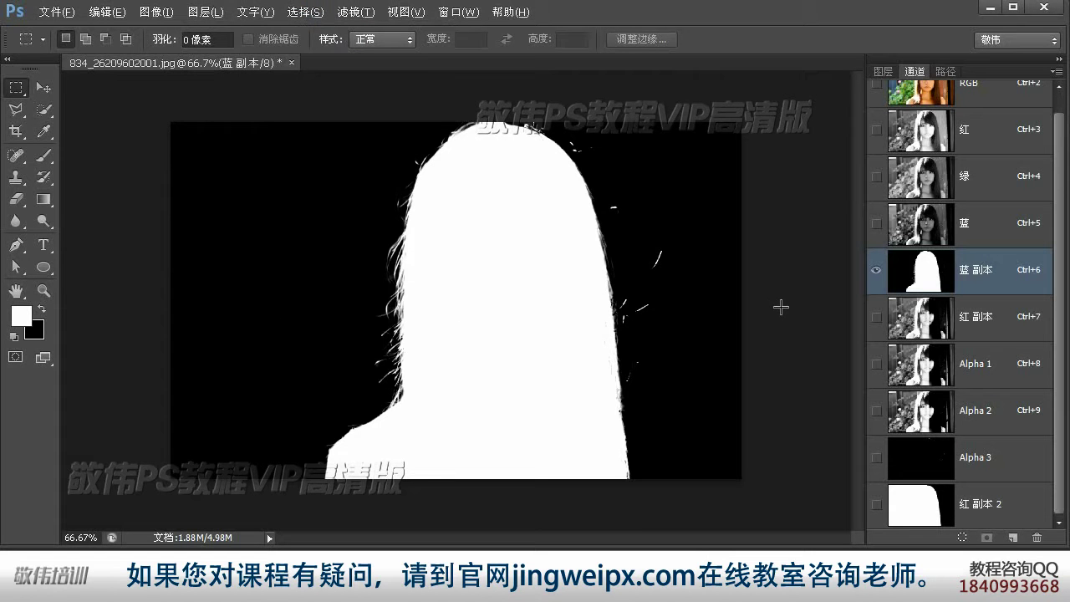
# - Load the 蓝 副本 channel as a selection, return to the RGB image and add it as a mask on the background layer
pyautogui.keyDown('ctrl'); pyautogui.click(872, 265); pyautogui.keyUp('ctrl')
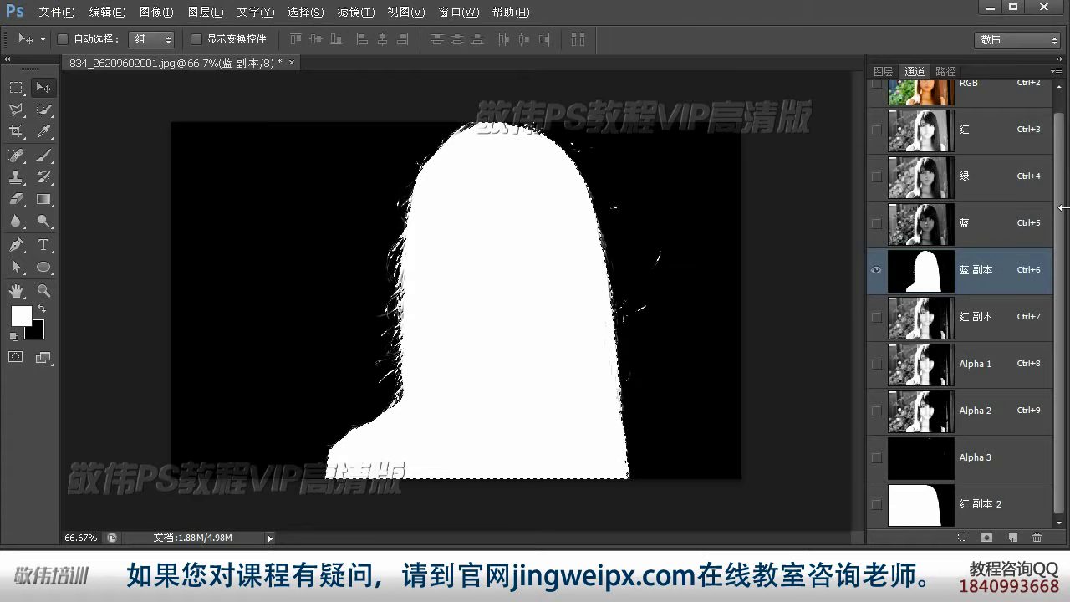
pyautogui.scroll(1, 1060, 222)
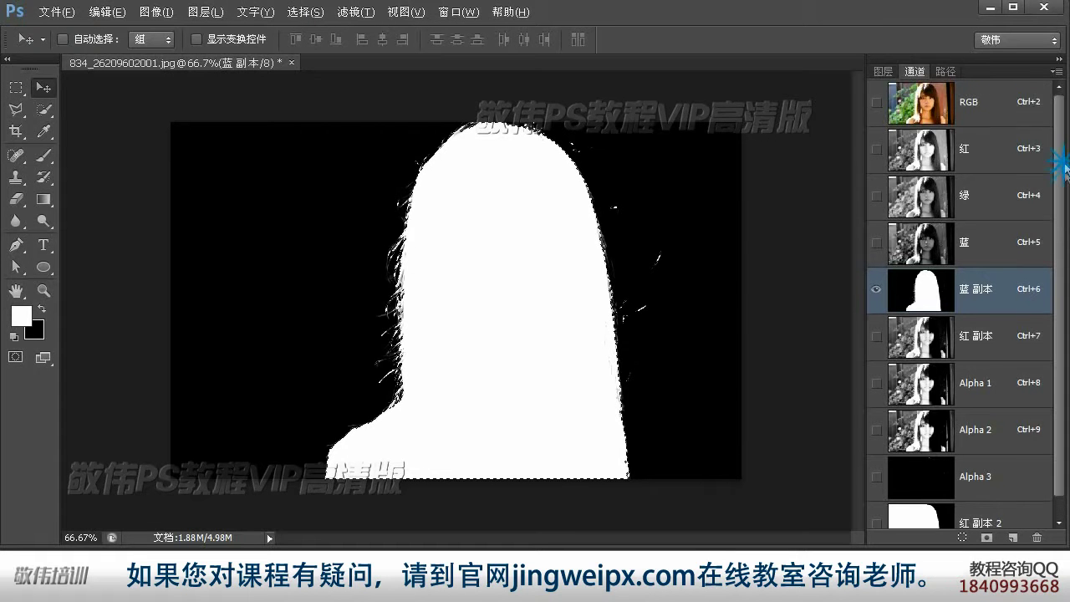
pyautogui.click(984, 109)
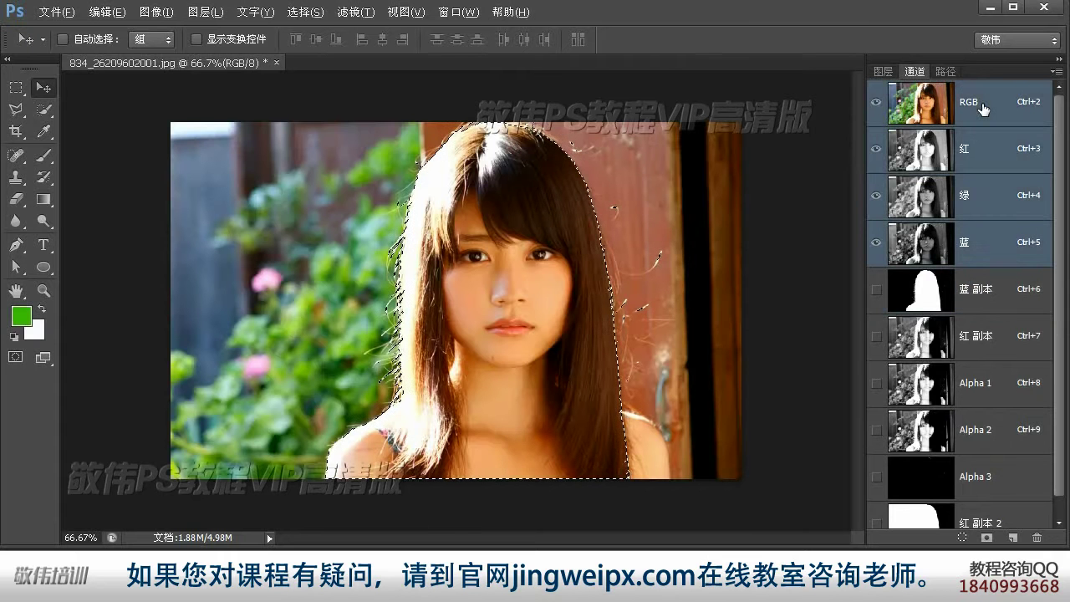
pyautogui.click(885, 72)
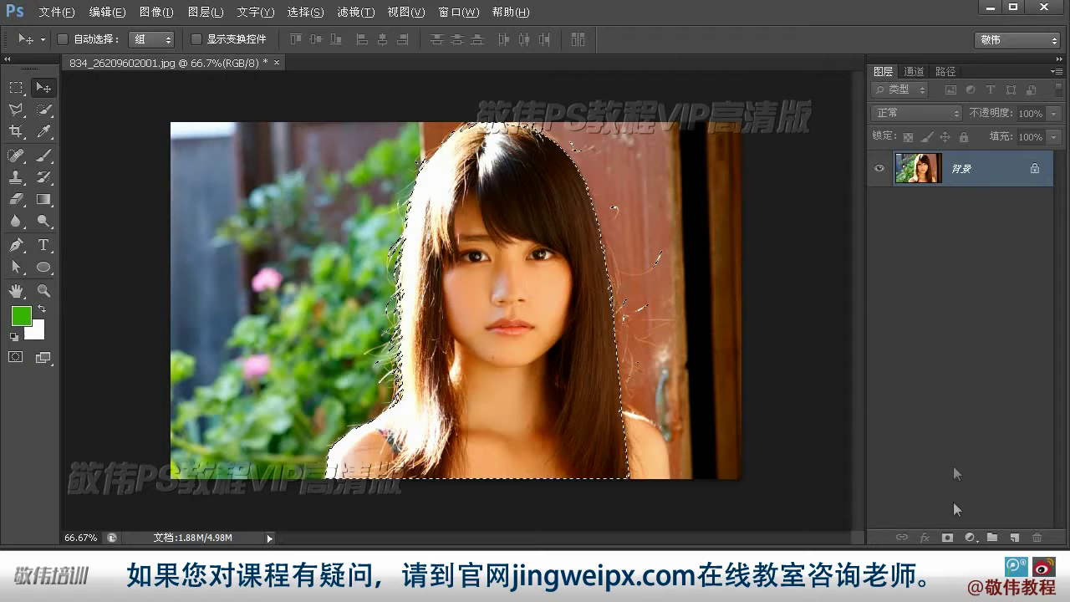
pyautogui.click(948, 539)
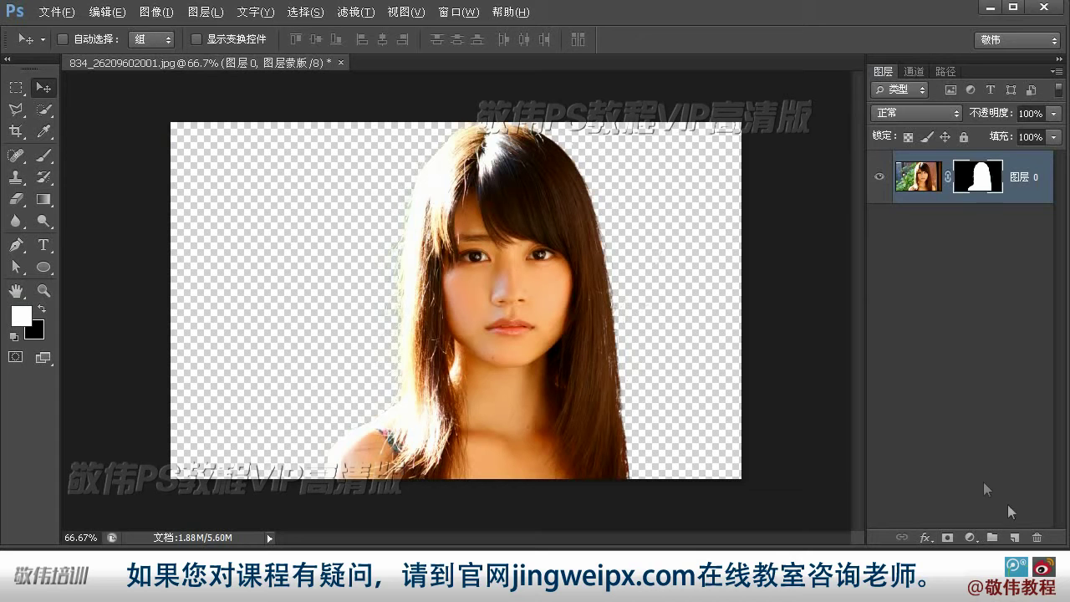
# - Add a new layer beneath the masked portrait and fill it with the green foreground color
pyautogui.click(1015, 538)
pyautogui.moveTo(1001, 192); pyautogui.dragTo(1003, 259)
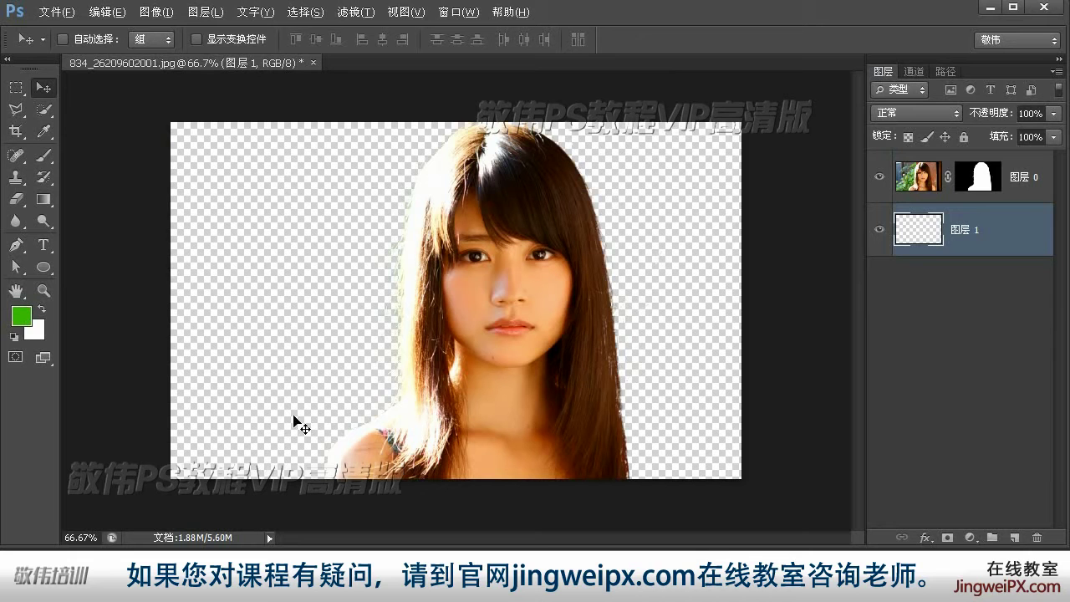
pyautogui.hotkey('alt', 'Delete')
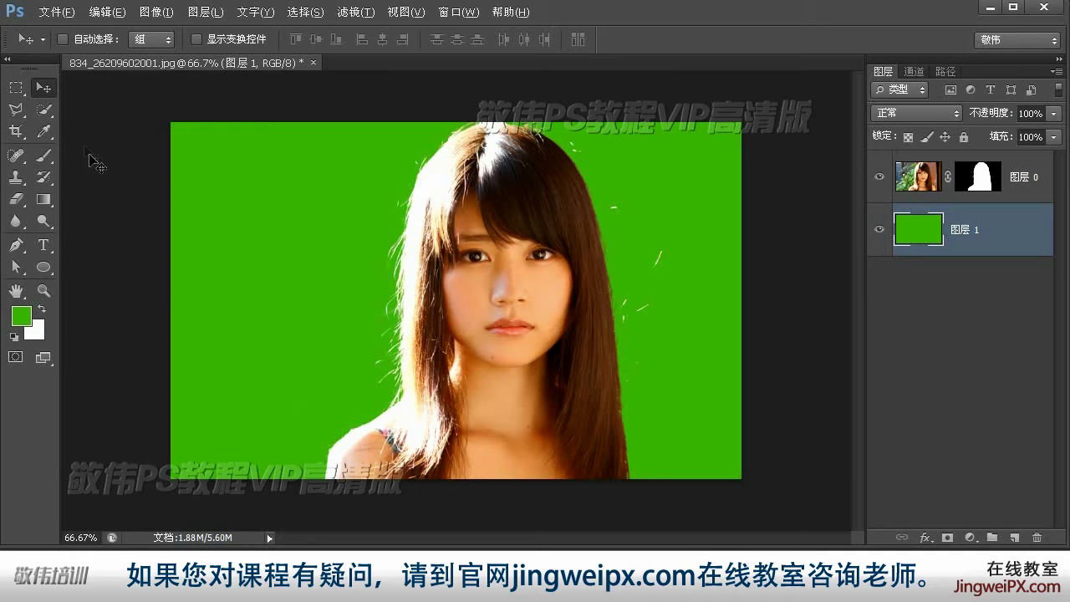
# - Examine the cutout's hair edges and stray strands against the green background at 100% zoom
pyautogui.doubleClick(41, 291)
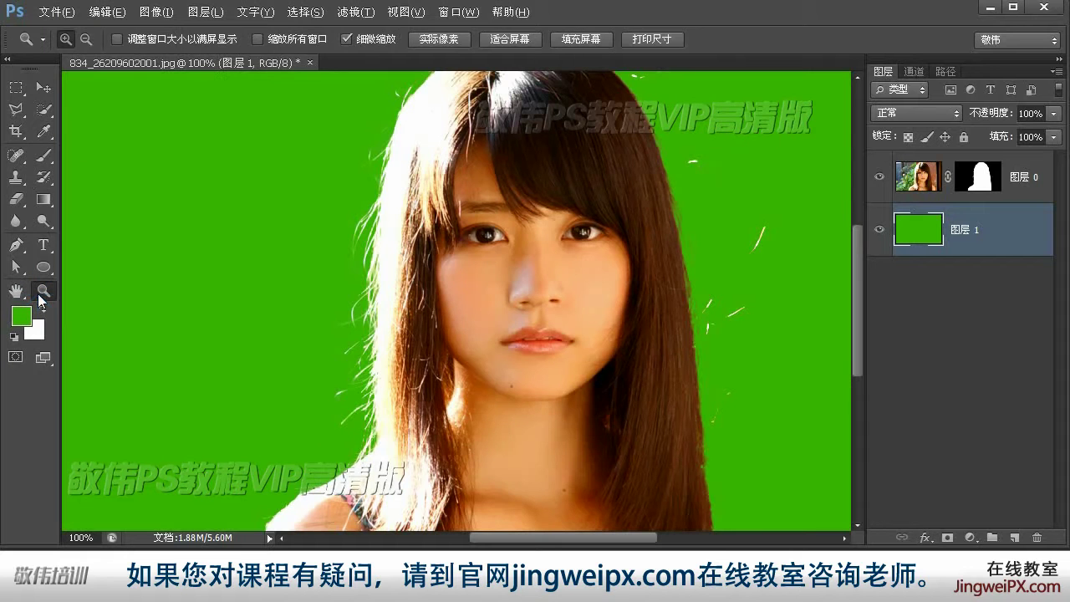
pyautogui.click(45, 89)
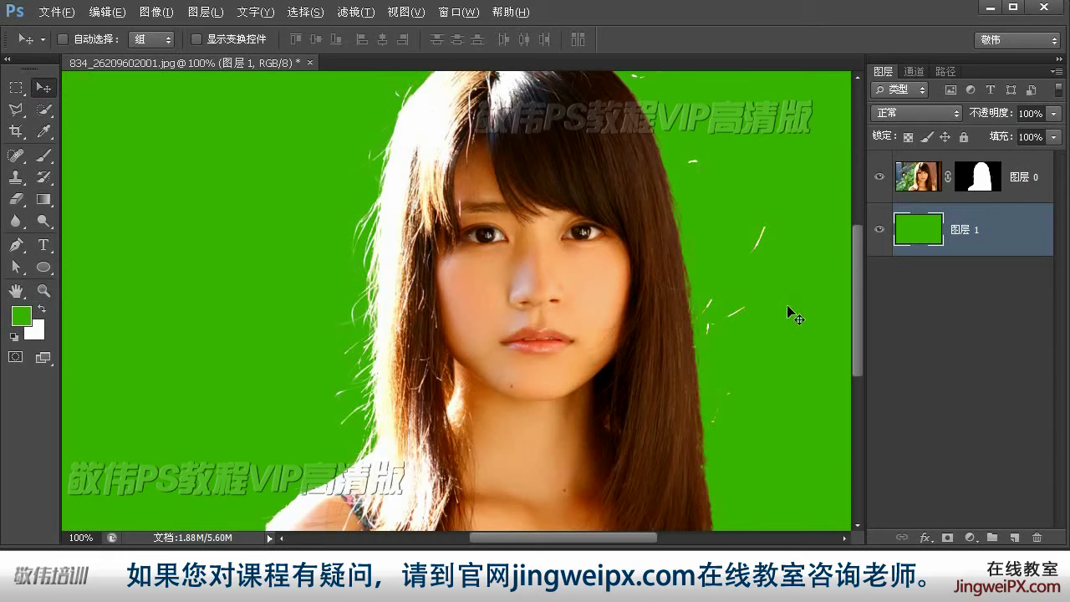
pyautogui.moveTo(735, 306); pyautogui.dragTo(615, 345)
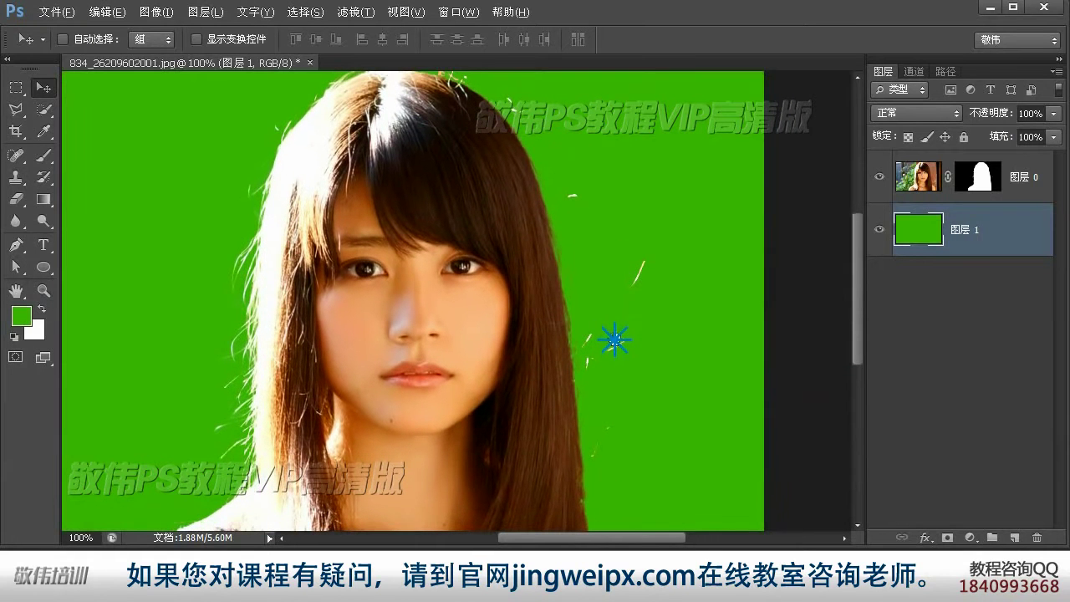
# - Open Refine Mask for the 图层 0 portrait mask, turn on smart radius and set the radius to about 4 pixels
pyautogui.click(985, 177)
pyautogui.rightClick(985, 177)
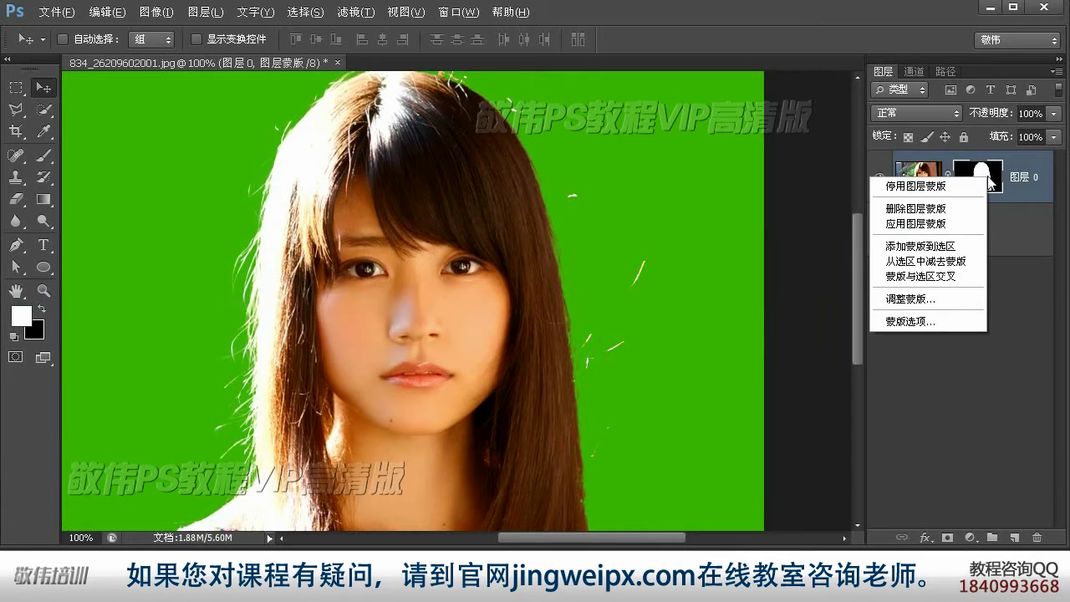
pyautogui.click(945, 305)
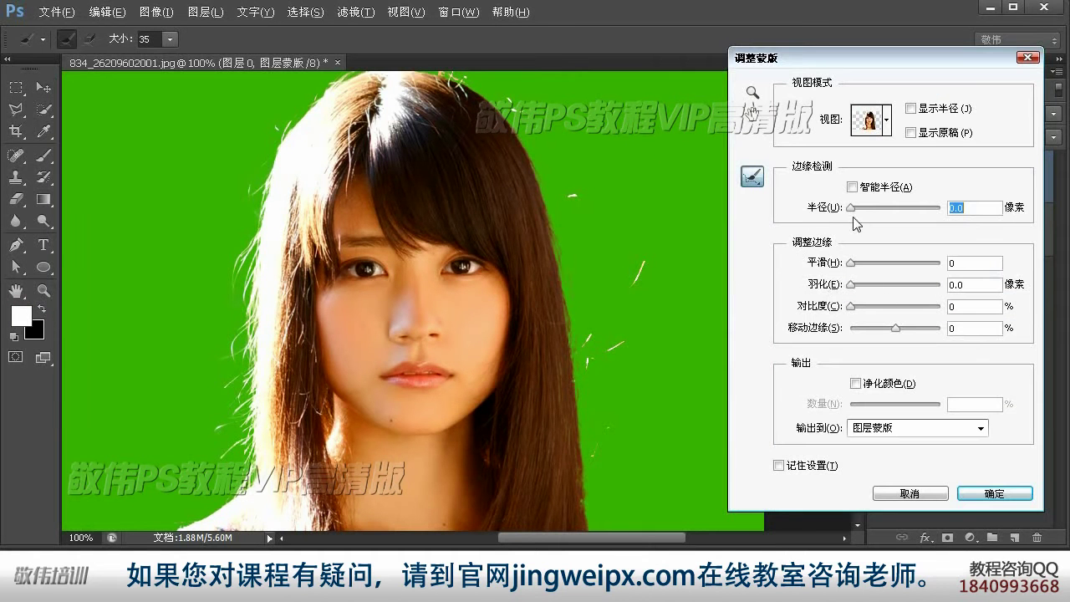
pyautogui.click(864, 190)
pyautogui.moveTo(851, 209); pyautogui.dragTo(871, 210)
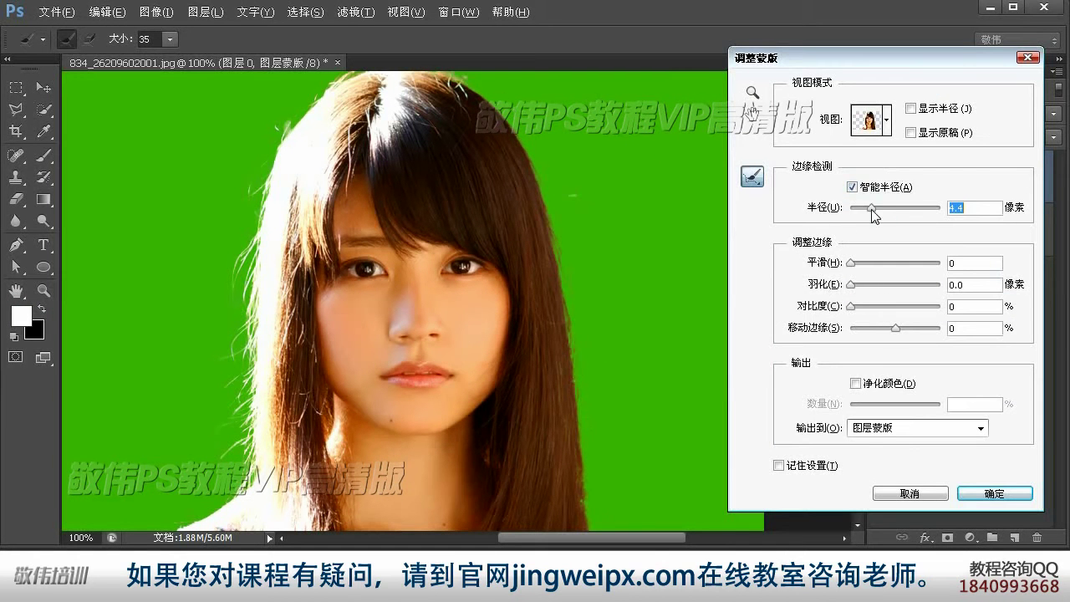
# - Try shifting the mask edge to +18% and decontaminating the edge colors, with color decontamination switched back off
pyautogui.moveTo(915, 327); pyautogui.dragTo(904, 328)
pyautogui.click(885, 383)
pyautogui.moveTo(896, 403); pyautogui.dragTo(933, 404)
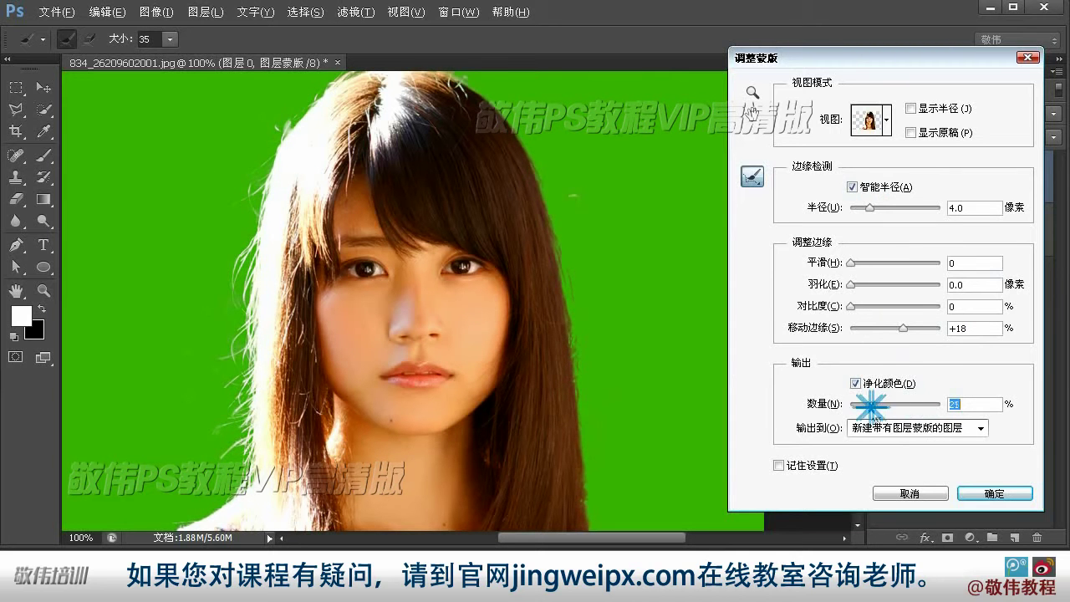
pyautogui.click(911, 384)
pyautogui.click(904, 330)
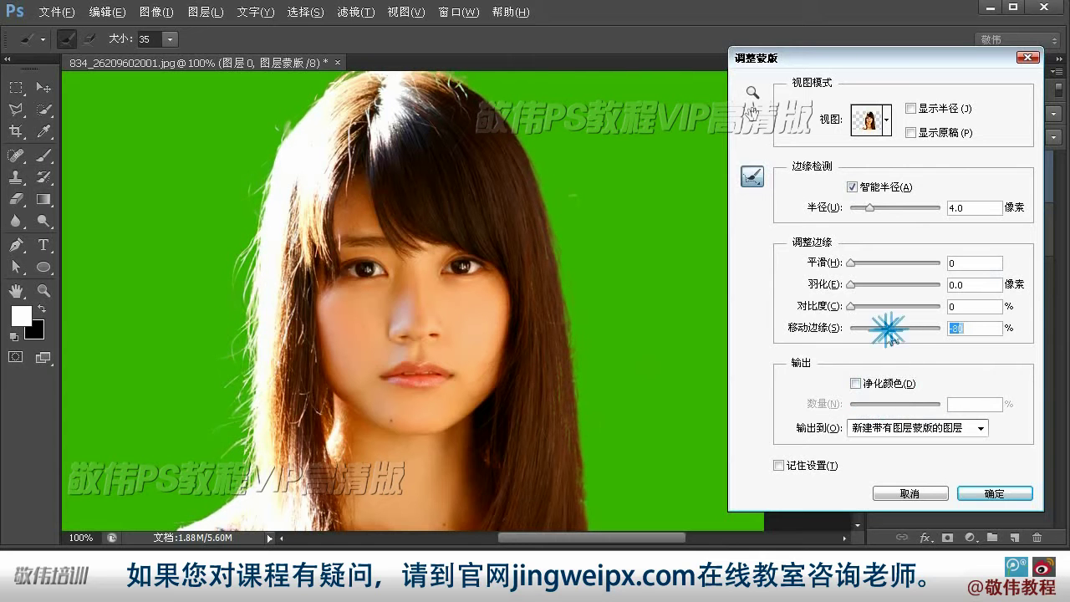
# - Set the mask's edge detection radius to 43.7 pixels and shift the edge to -8%
pyautogui.click(913, 208)
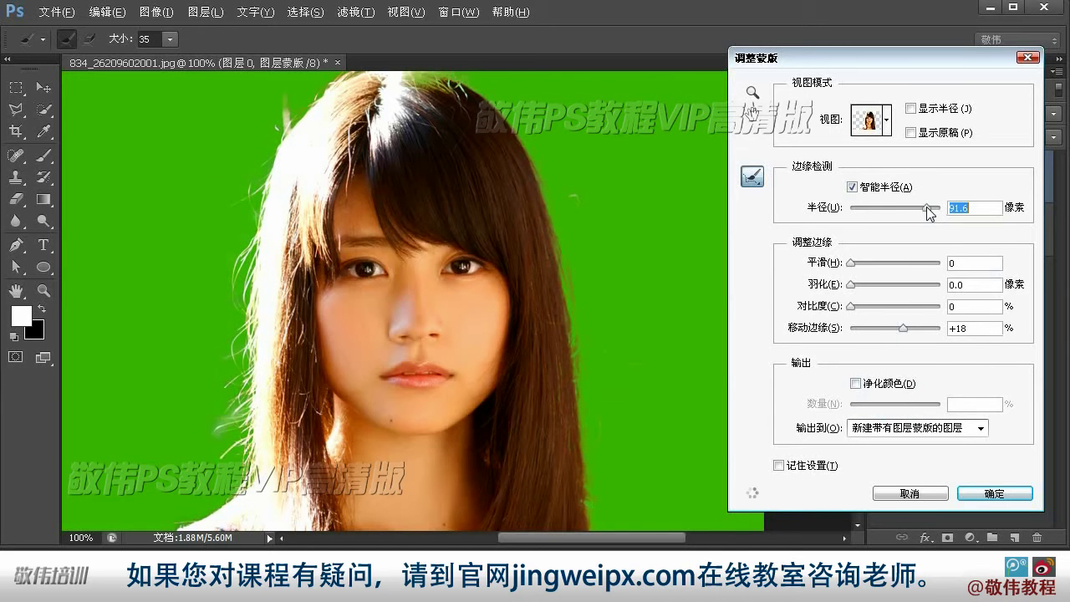
pyautogui.moveTo(912, 209); pyautogui.dragTo(903, 208)
pyautogui.click(888, 329)
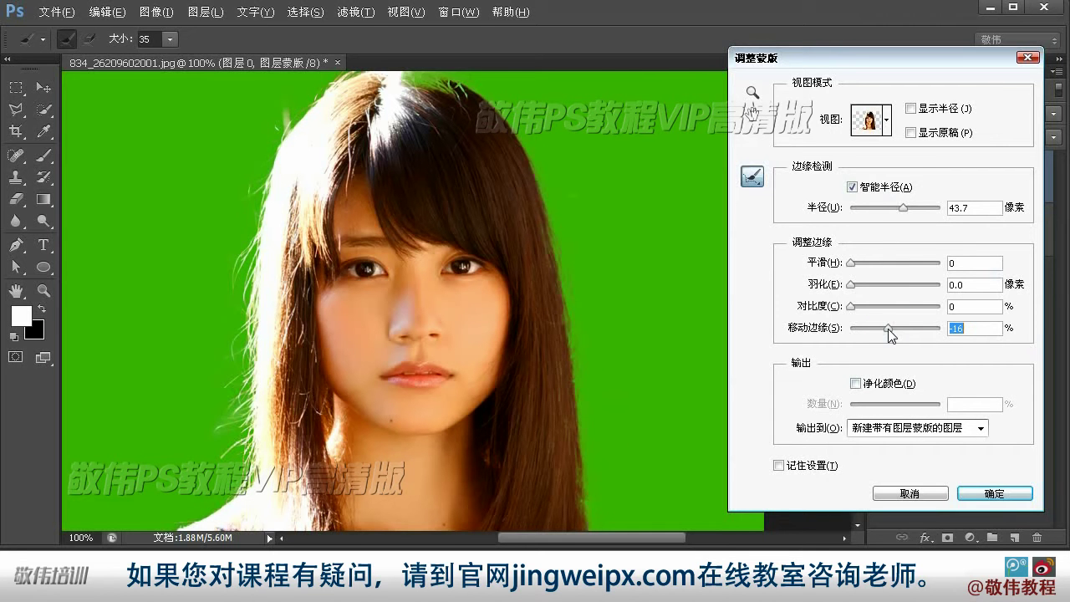
pyautogui.moveTo(888, 329)
pyautogui.mouseDown()
pyautogui.moveTo(872, 328)
pyautogui.moveTo(891, 326)
pyautogui.mouseUp()
# - Decontaminate the edge colors by 62% and output the refined result to a new layer with a layer mask
pyautogui.click(855, 383)
pyautogui.click(921, 403)
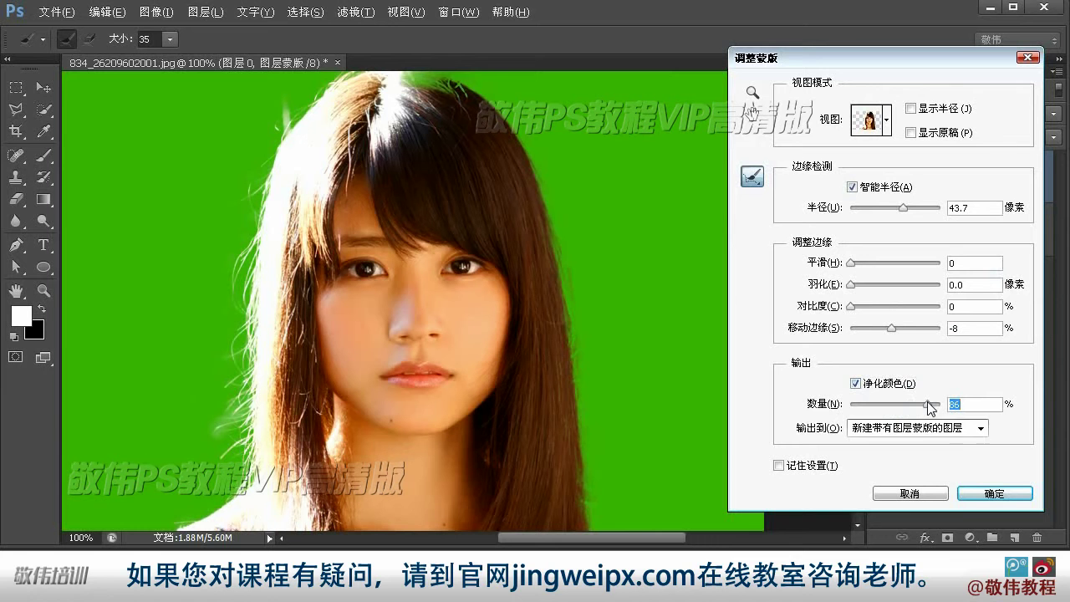
pyautogui.click(921, 403)
pyautogui.click(909, 403)
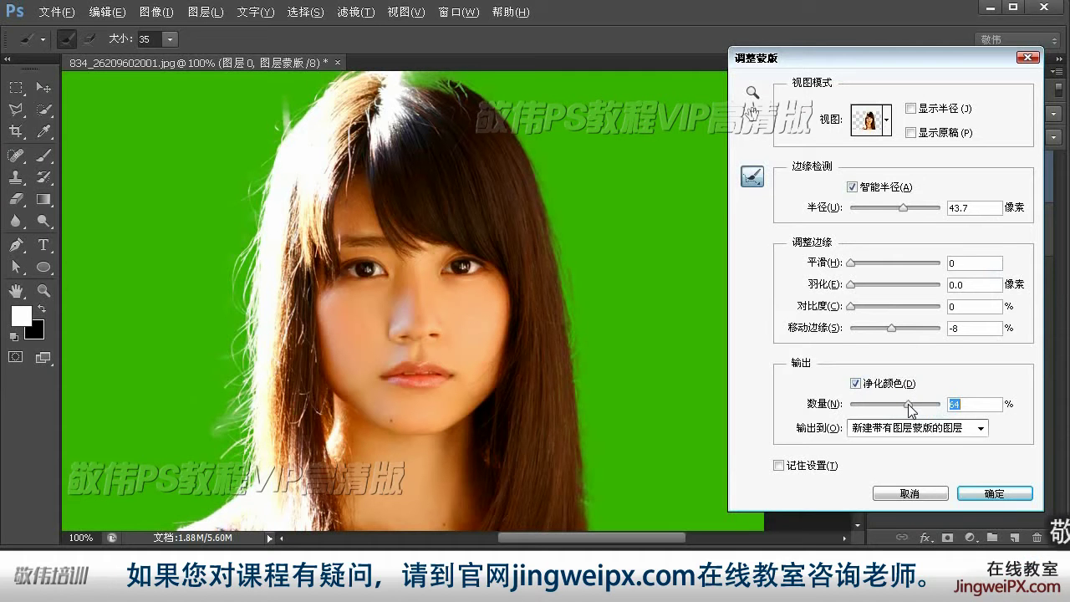
pyautogui.moveTo(910, 403); pyautogui.dragTo(908, 404)
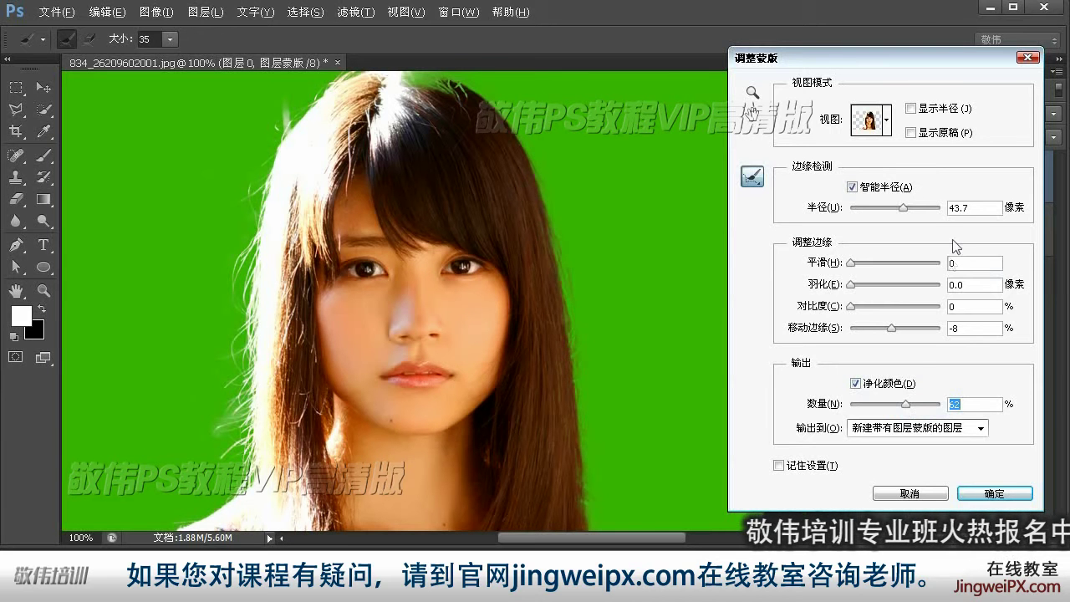
pyautogui.click(920, 428)
pyautogui.click(916, 485)
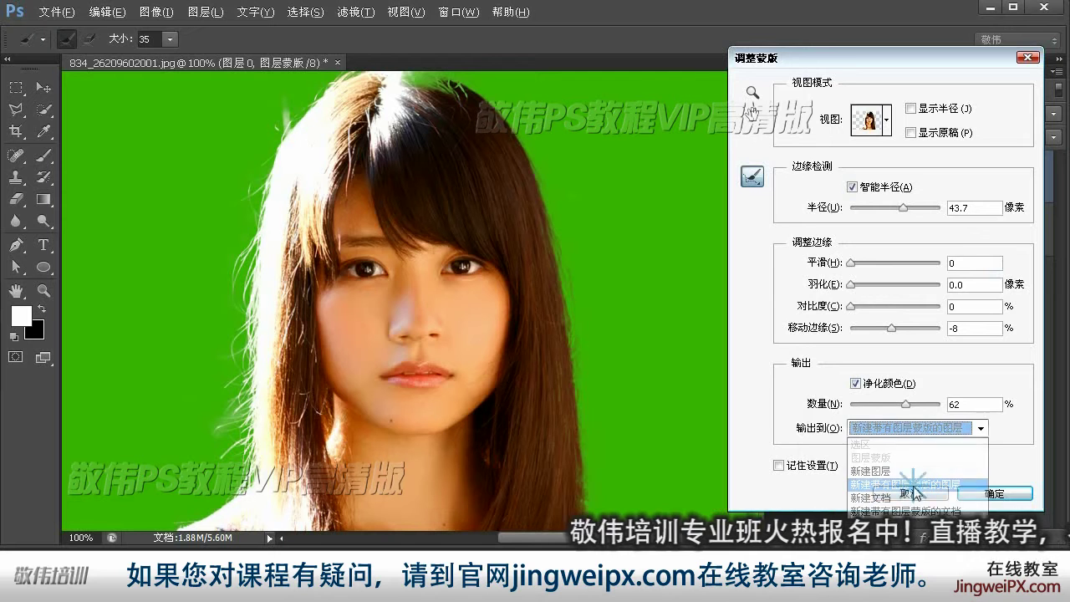
pyautogui.click(1005, 493)
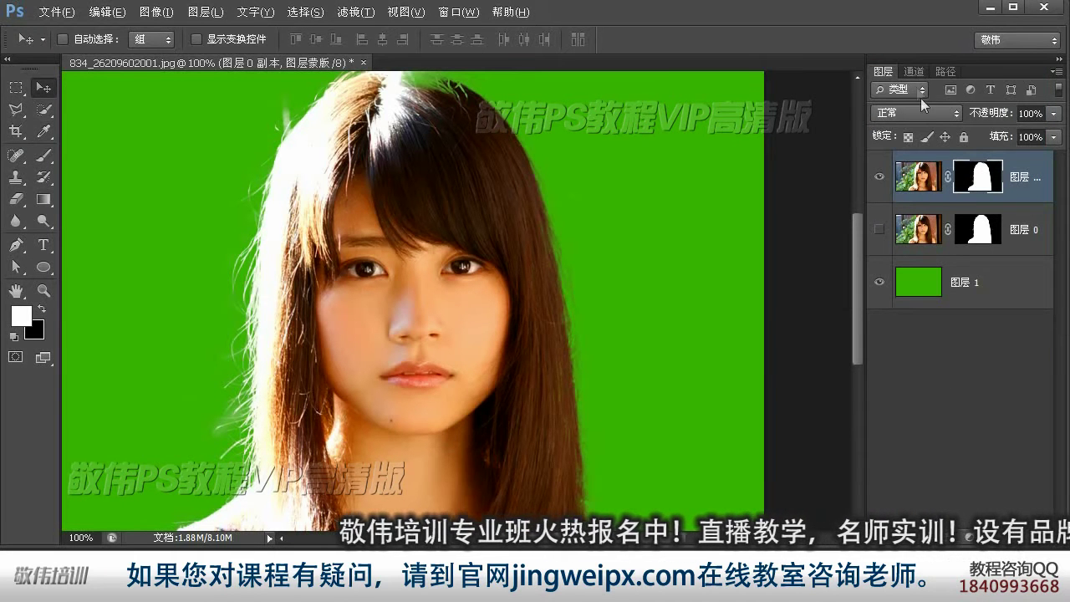
# - Brighten the stray strands in the Alpha 3 channel using Levels with a midtone value of 1.74
pyautogui.click(914, 72)
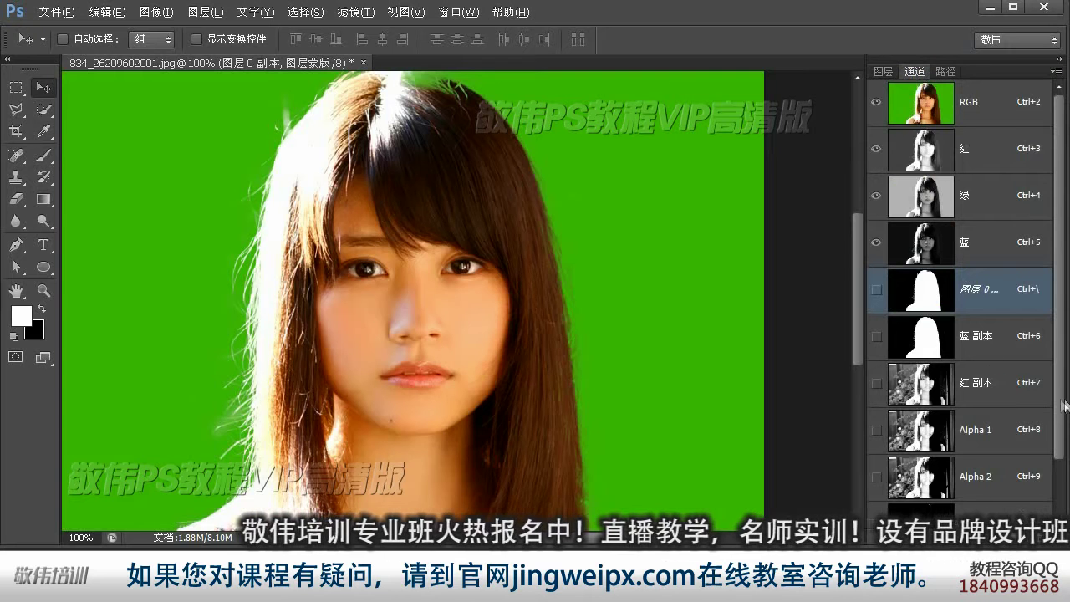
pyautogui.scroll(-3, 1037, 459)
pyautogui.click(929, 458)
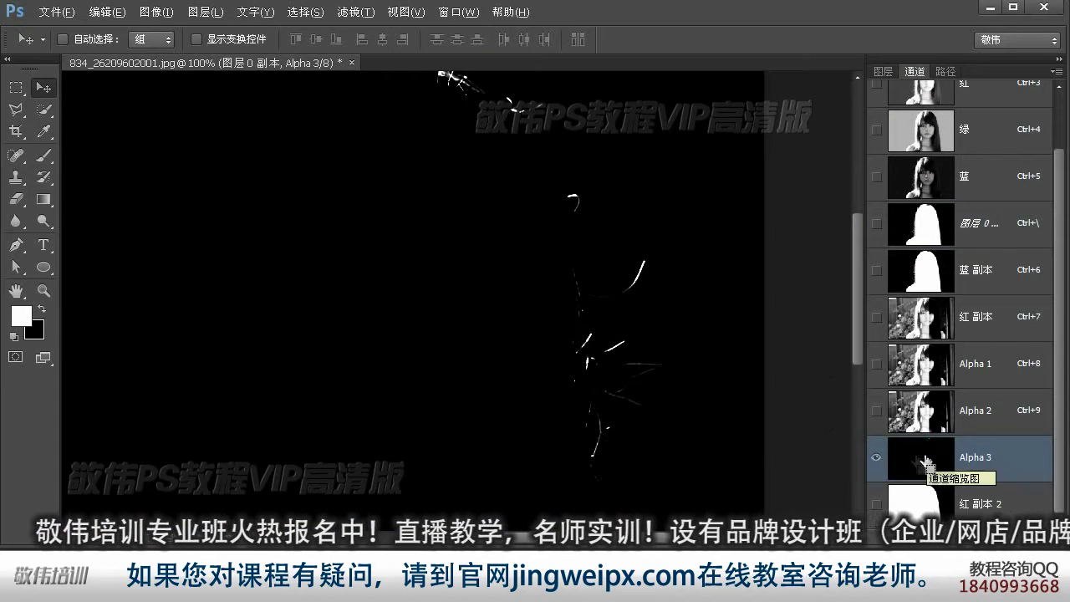
pyautogui.hotkey('ctrl', 'l')
pyautogui.moveTo(759, 155); pyautogui.dragTo(239, 145)
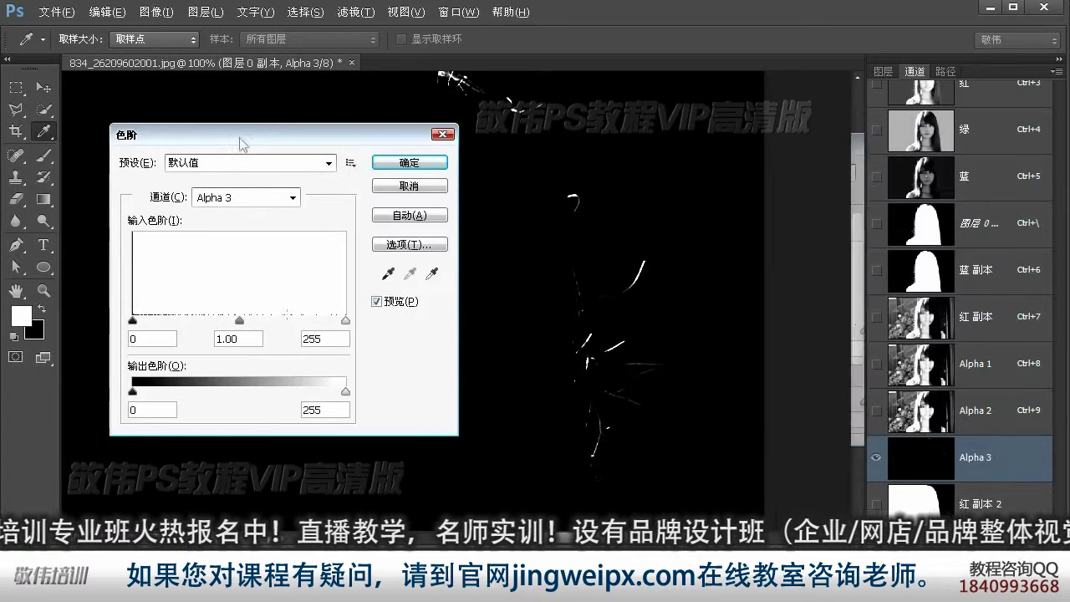
pyautogui.moveTo(345, 321); pyautogui.dragTo(401, 327)
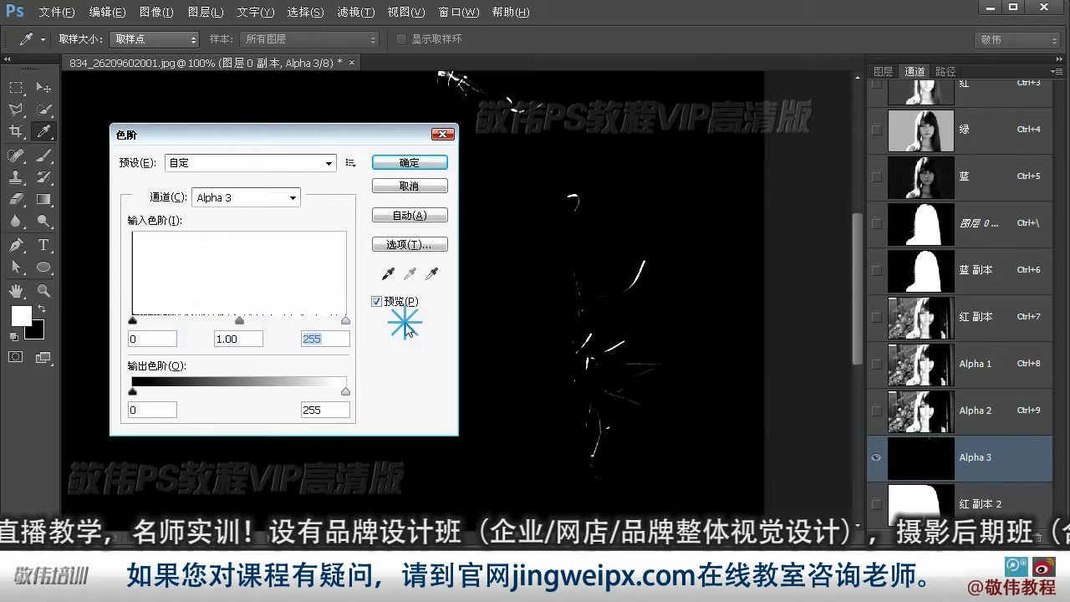
pyautogui.moveTo(239, 322); pyautogui.dragTo(198, 322)
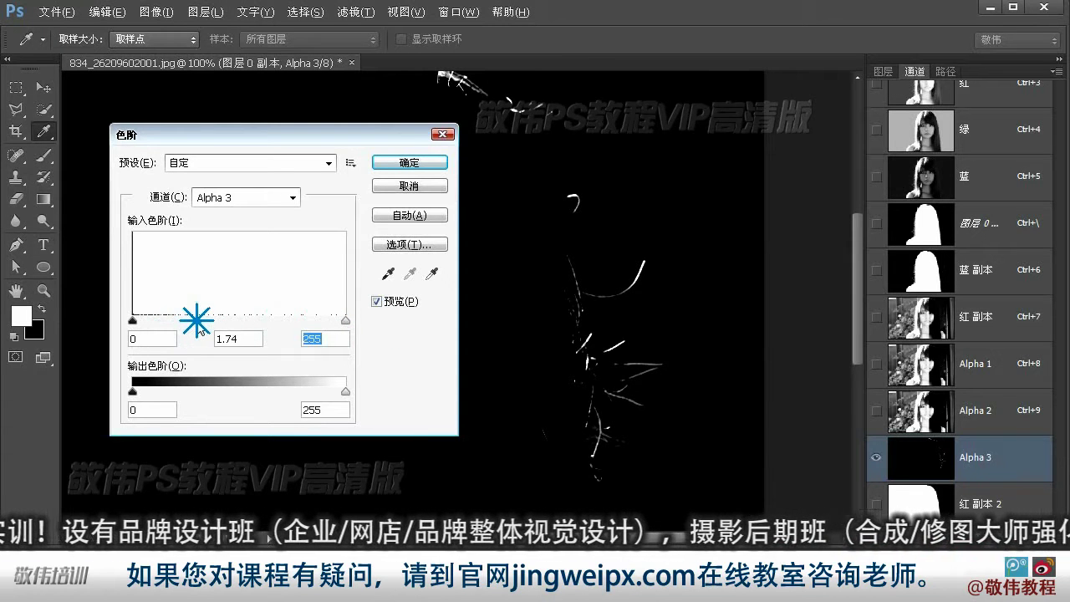
pyautogui.click(409, 162)
# - Load the Alpha 3 strands as a selection, fill them with white in the topmost portrait layer's mask and deselect
pyautogui.press('v')
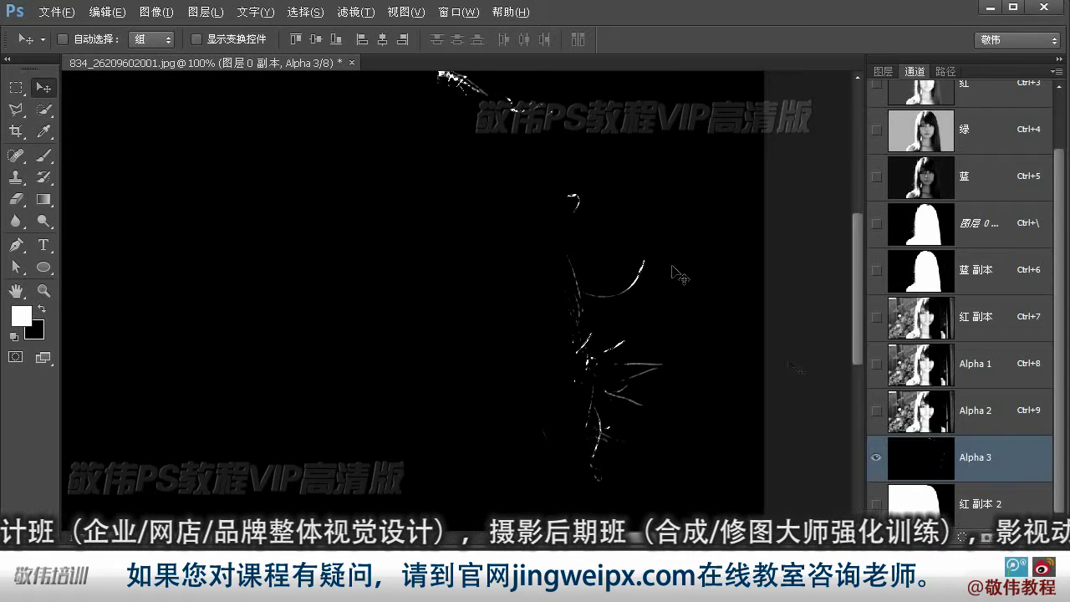
pyautogui.moveTo(1059, 183); pyautogui.dragTo(1060, 109)
pyautogui.click(921, 99)
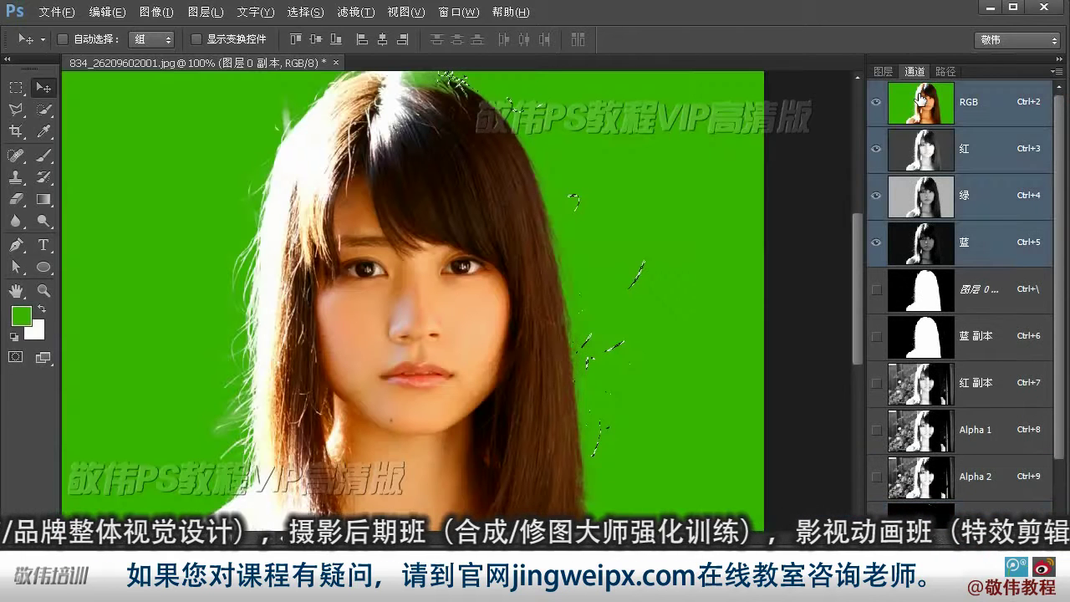
pyautogui.click(885, 72)
pyautogui.click(978, 180)
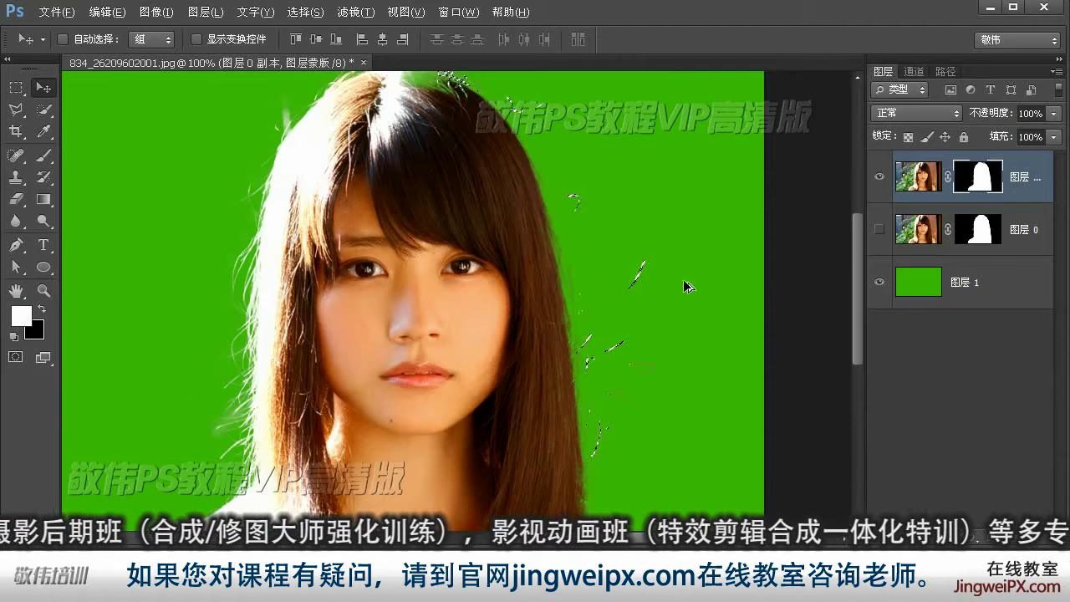
pyautogui.hotkey('ctrl', 'd')
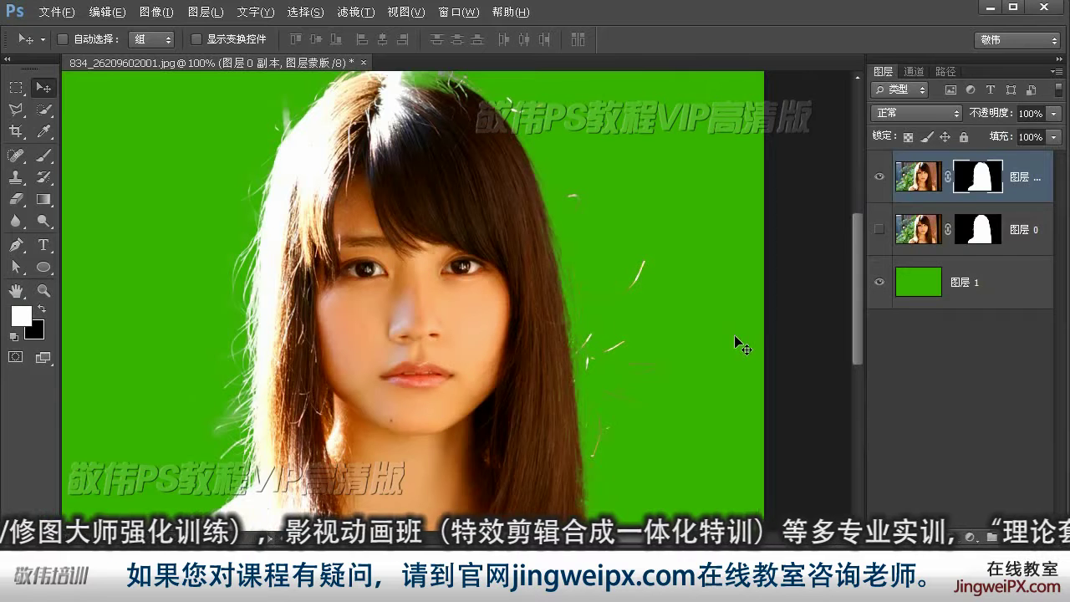
# - Open Refine Mask for the topmost portrait layer's mask and try the Erase Refinements tool along the outer hair edge
pyautogui.rightClick(985, 176)
pyautogui.click(958, 299)
pyautogui.click(753, 178)
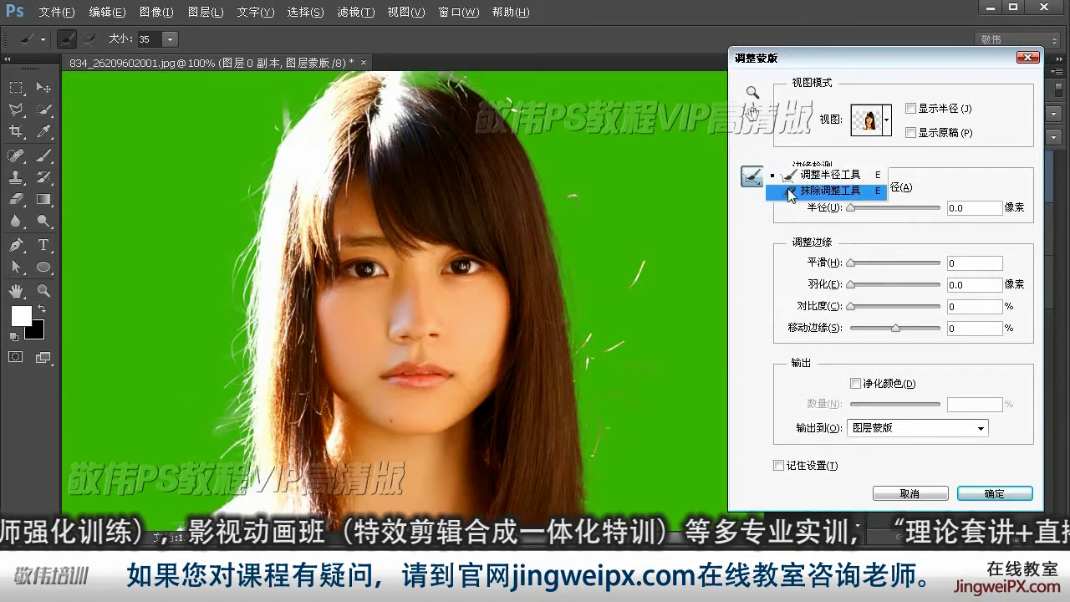
pyautogui.click(794, 191)
pyautogui.moveTo(583, 380); pyautogui.dragTo(570, 270)
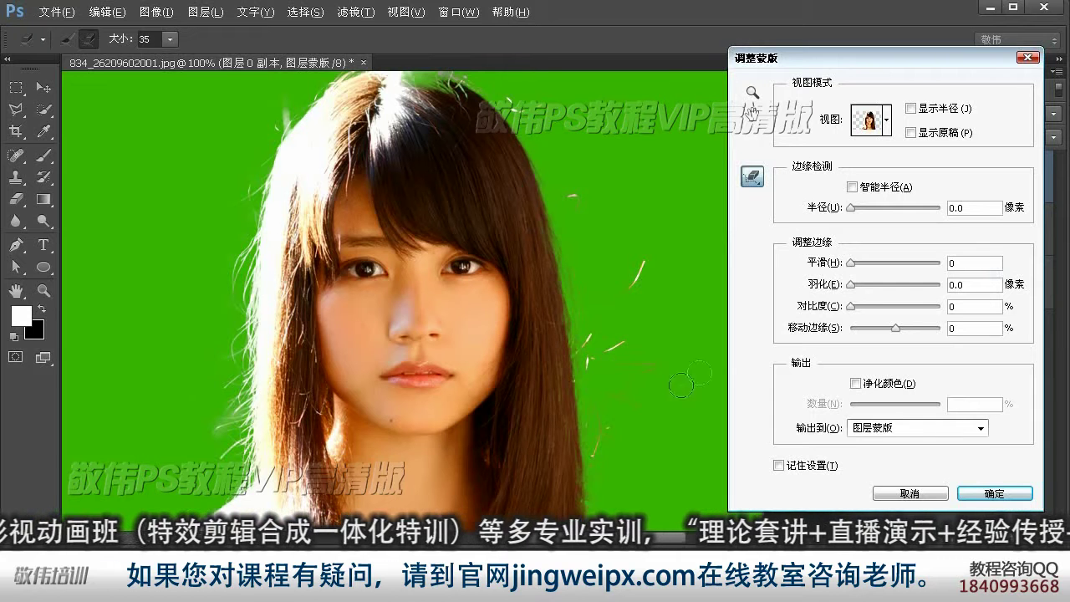
pyautogui.hotkey('shift', 'e')
pyautogui.hotkey('shift', 'e')
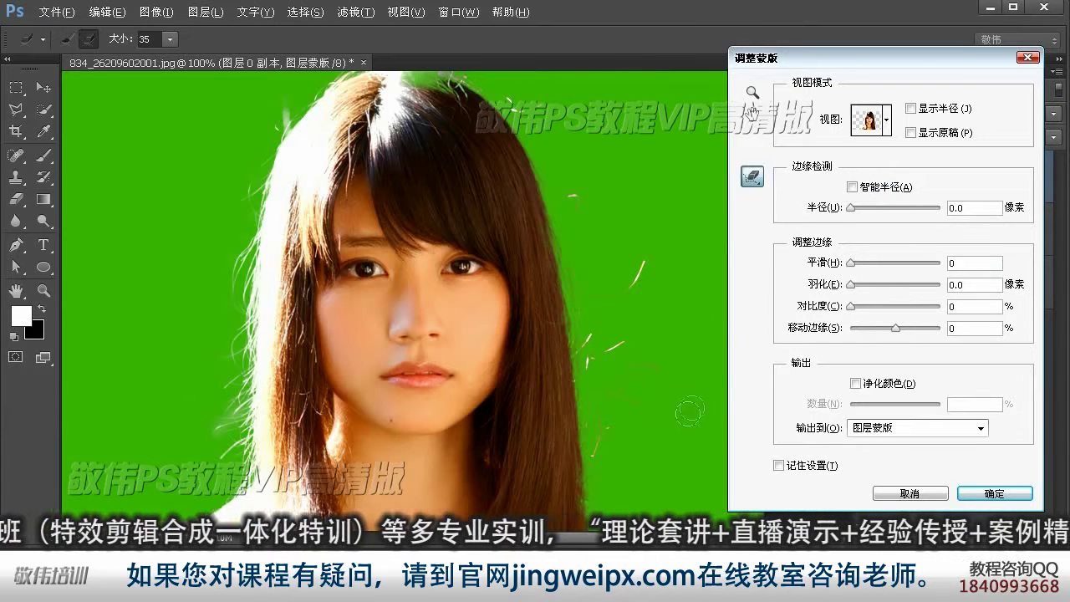
pyautogui.moveTo(690, 411); pyautogui.dragTo(602, 411)
pyautogui.click(499, 469)
pyautogui.moveTo(478, 315); pyautogui.dragTo(471, 282)
pyautogui.click(454, 110)
pyautogui.moveTo(404, 105); pyautogui.dragTo(374, 85)
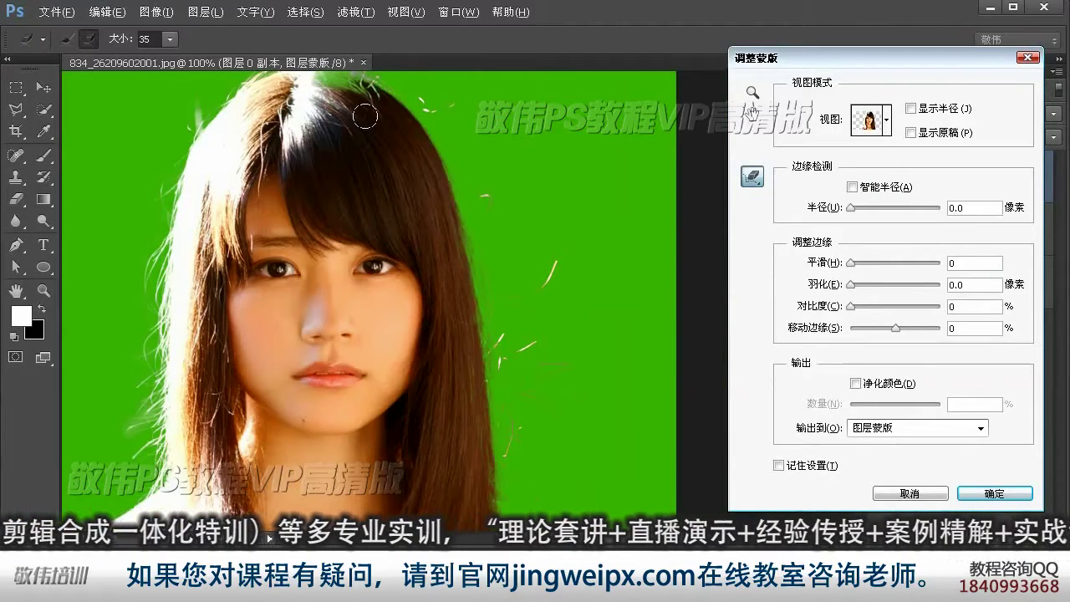
# - Refine the mask with a 9.6-pixel smart radius, a +35% edge shift and color decontamination of about 20%
pyautogui.click(852, 188)
pyautogui.moveTo(886, 209)
pyautogui.mouseDown()
pyautogui.moveTo(908, 210)
pyautogui.moveTo(864, 211)
pyautogui.moveTo(886, 209)
pyautogui.mouseUp()
pyautogui.moveTo(896, 330)
pyautogui.mouseDown()
pyautogui.moveTo(930, 332)
pyautogui.moveTo(899, 329)
pyautogui.moveTo(911, 329)
pyautogui.mouseUp()
pyautogui.click(878, 384)
pyautogui.moveTo(897, 404); pyautogui.dragTo(892, 405)
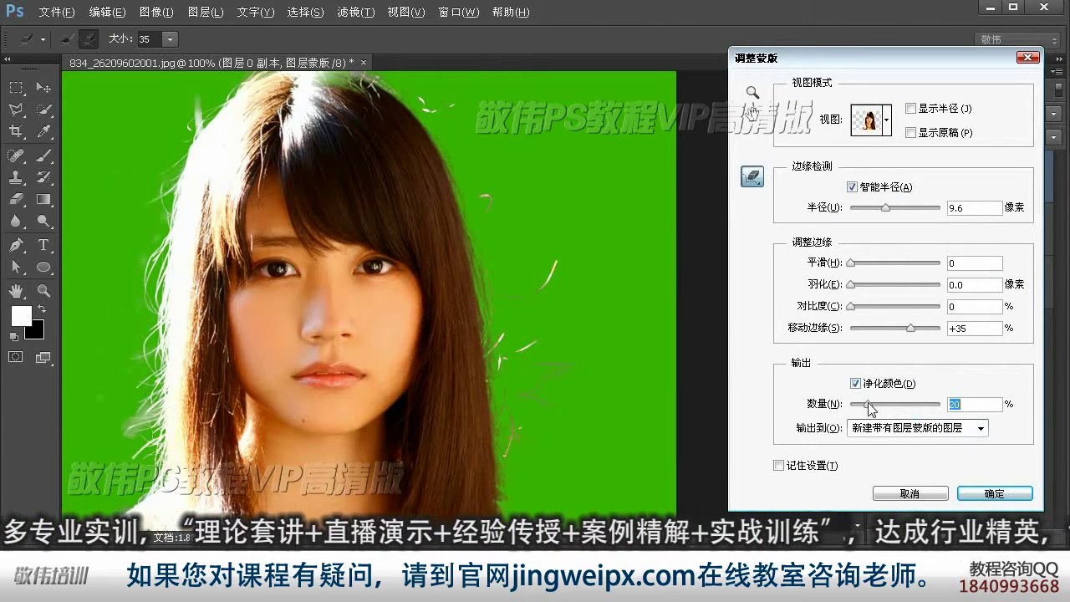
# - Turn off color decontamination and smart radius, with the radius at 11.3 pixels and the edge shifted to about -20%
pyautogui.click(877, 384)
pyautogui.click(870, 189)
pyautogui.moveTo(885, 207); pyautogui.dragTo(888, 208)
pyautogui.moveTo(911, 328)
pyautogui.mouseDown()
pyautogui.moveTo(883, 326)
pyautogui.moveTo(893, 329)
pyautogui.mouseUp()
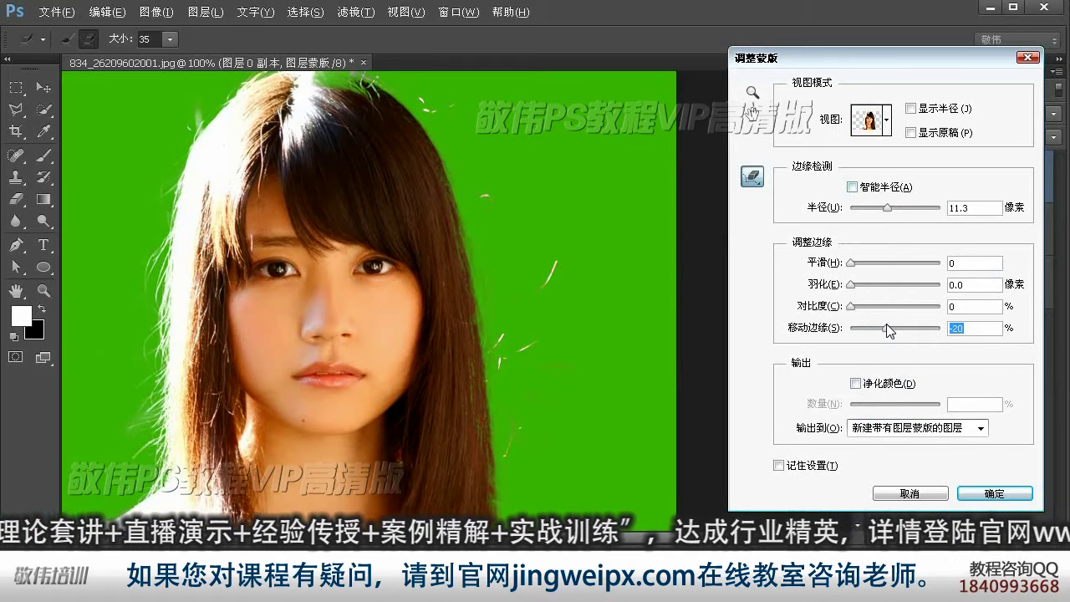
# - Refine the mask with a 4.5-pixel smart radius and a -7% edge shift, output to a new layer with a layer mask
pyautogui.moveTo(887, 209); pyautogui.dragTo(908, 209)
pyautogui.moveTo(891, 328); pyautogui.dragTo(904, 330)
pyautogui.moveTo(909, 209); pyautogui.dragTo(871, 209)
pyautogui.click(893, 328)
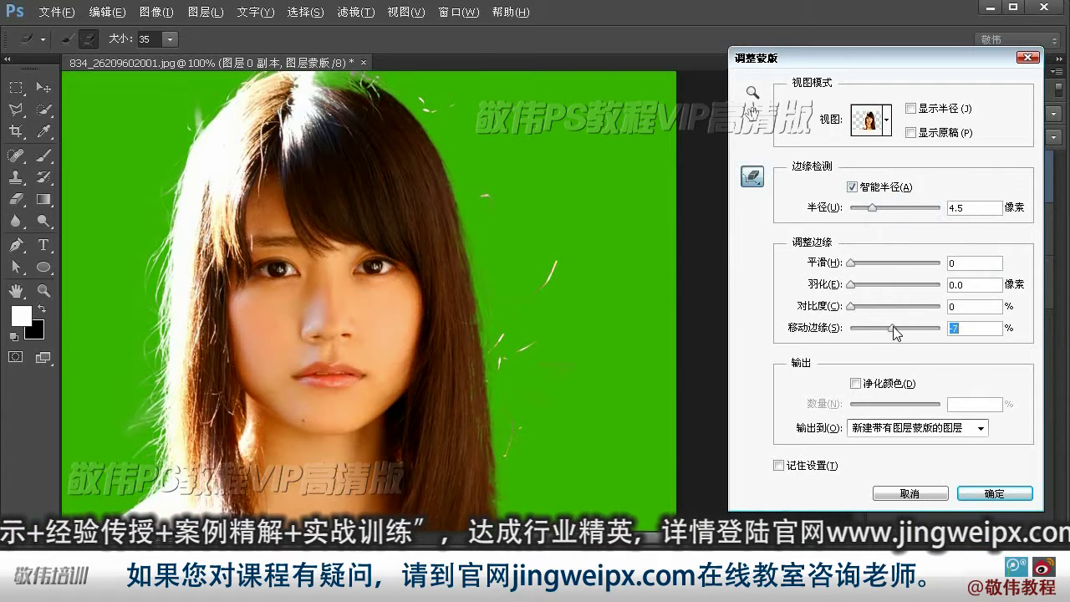
pyautogui.click(1009, 494)
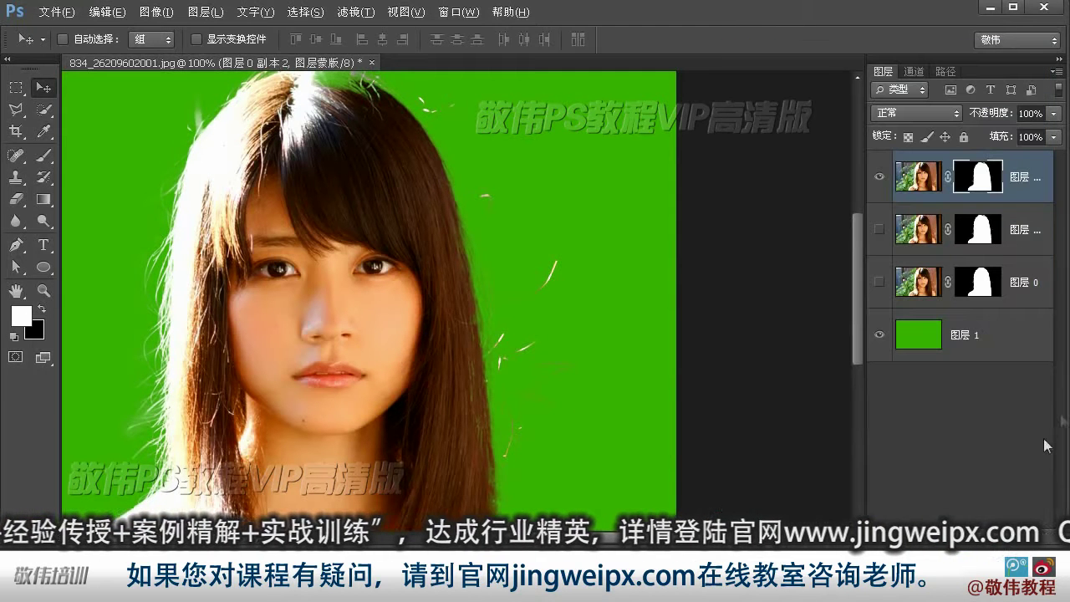
# - Brighten the midtones of the Alpha 3 strand channel again with Levels
pyautogui.click(915, 72)
pyautogui.click(925, 460)
pyautogui.hotkey('ctrl', 'l')
pyautogui.moveTo(239, 320); pyautogui.dragTo(189, 322)
pyautogui.press('Return')
# - Load Alpha 3 as a selection over the RGB image and fill the strands with white in the newest portrait layer's mask
pyautogui.hotkey('ctrl', '2')
pyautogui.click(883, 72)
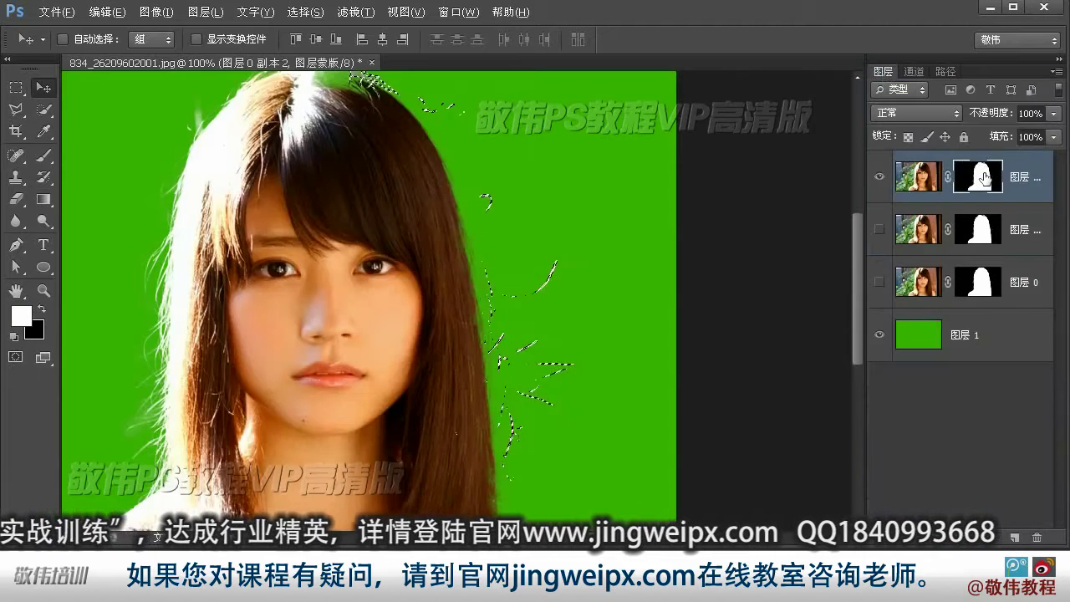
pyautogui.press('z')
pyautogui.click(524, 391)
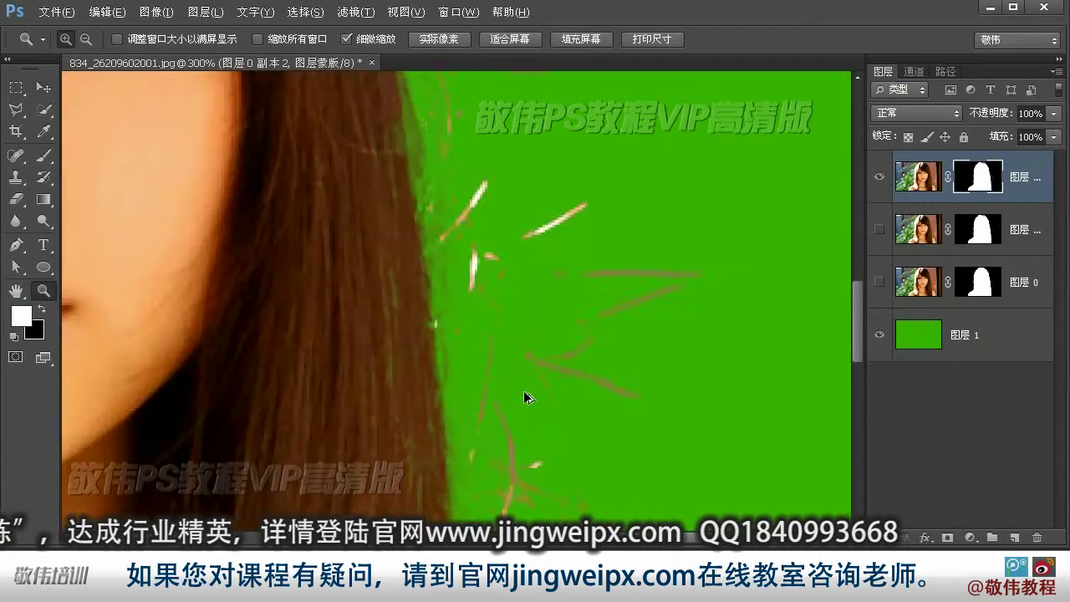
pyautogui.hotkey('ctrl', '1')
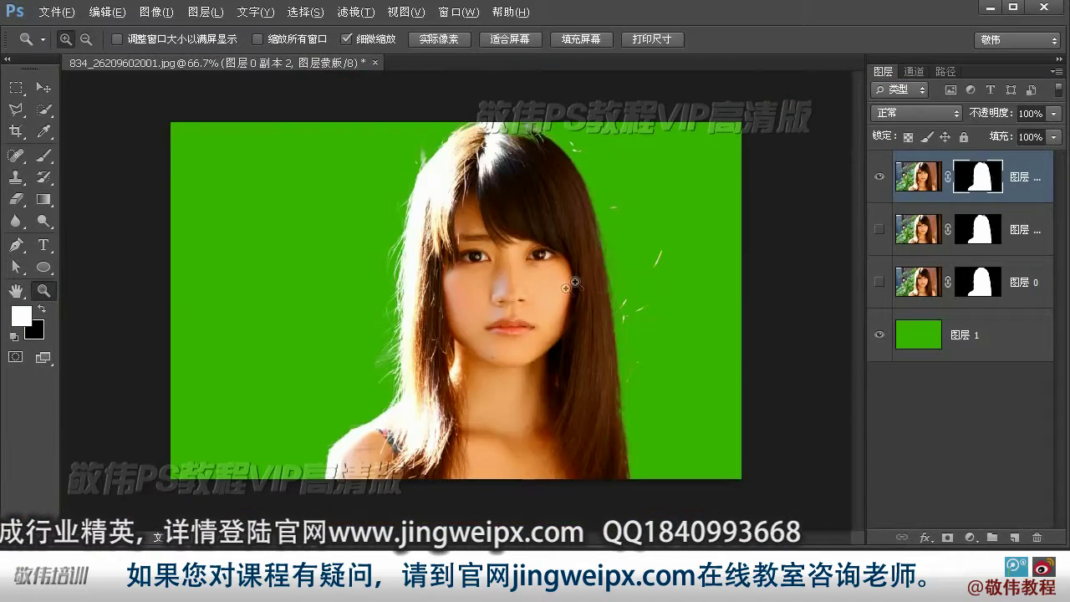
# - Paint white at full opacity in the newest portrait layer's mask to restore the missing hair at the crown
pyautogui.click(566, 289)
pyautogui.moveTo(580, 250); pyautogui.dragTo(583, 308)
pyautogui.moveTo(602, 388); pyautogui.dragTo(602, 347)
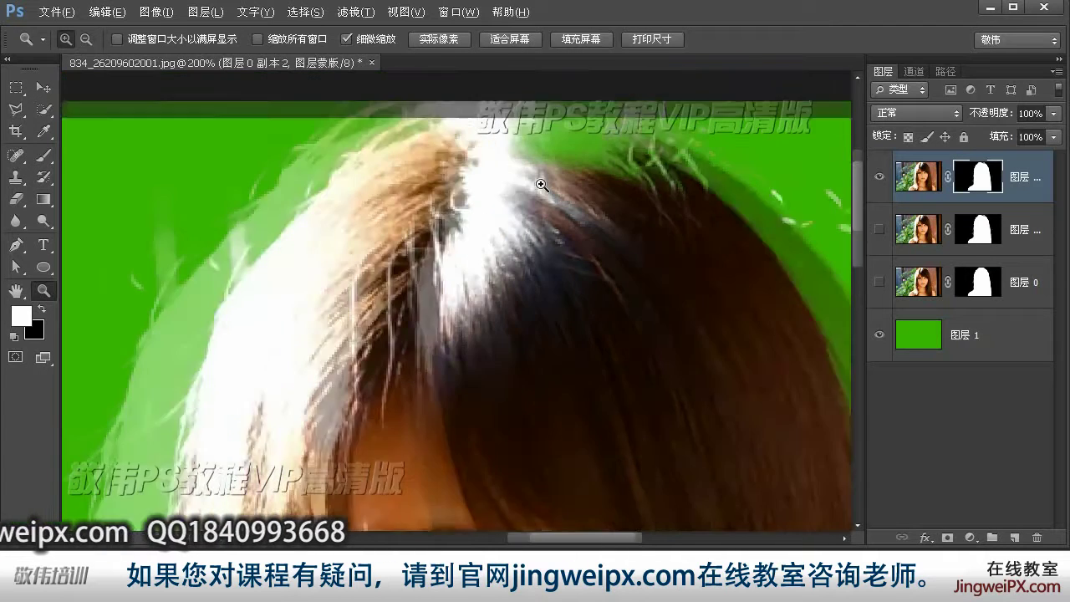
pyautogui.click(527, 213)
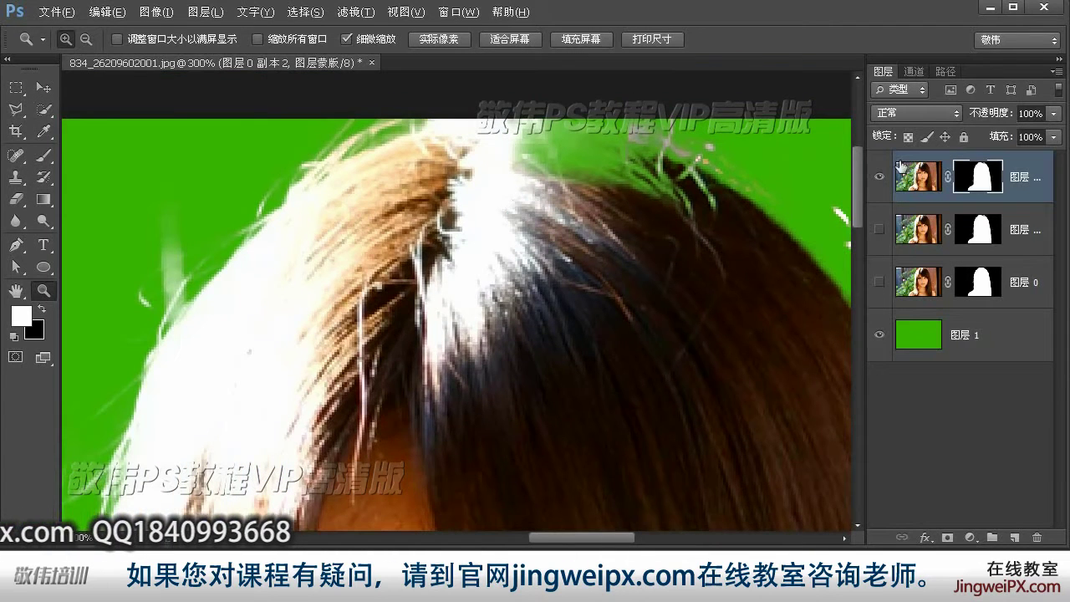
pyautogui.click(46, 156)
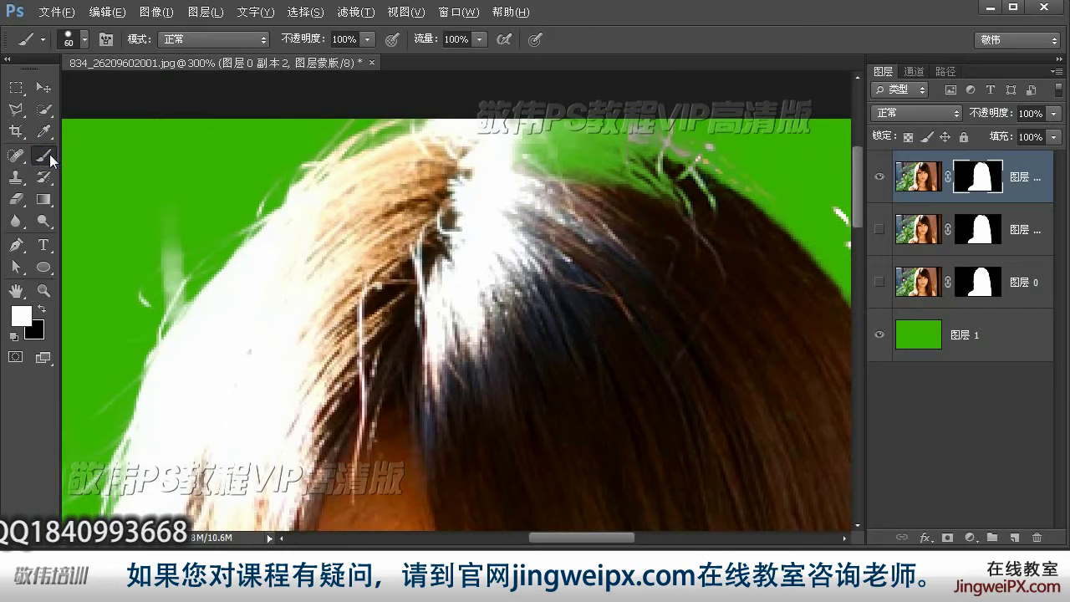
pyautogui.moveTo(675, 197); pyautogui.dragTo(580, 139)
pyautogui.moveTo(656, 219); pyautogui.dragTo(539, 175)
# - Paint black in the mask with a 5-pixel brush to remove the pale residue beside the left of the head
pyautogui.press(']')
pyautogui.press('x')
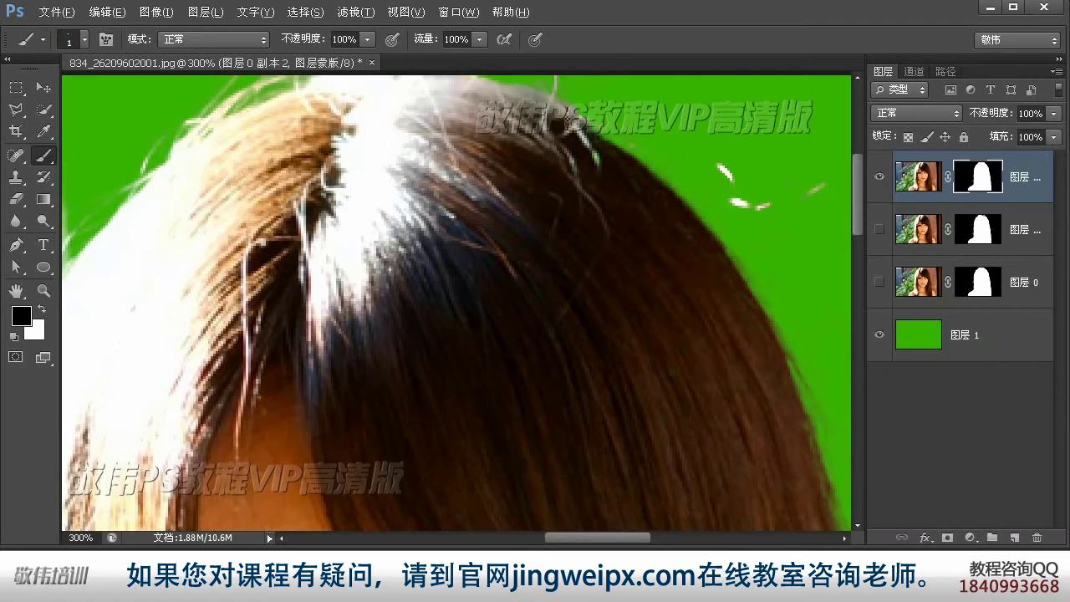
pyautogui.moveTo(532, 115); pyautogui.dragTo(757, 121)
pyautogui.click(284, 239)
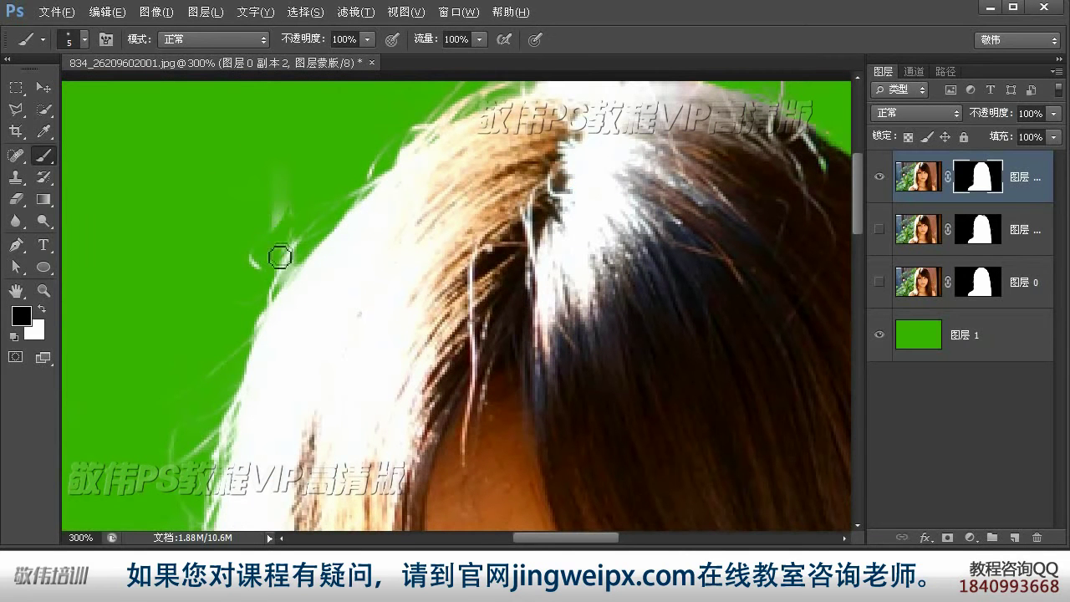
pyautogui.moveTo(298, 231); pyautogui.dragTo(286, 197)
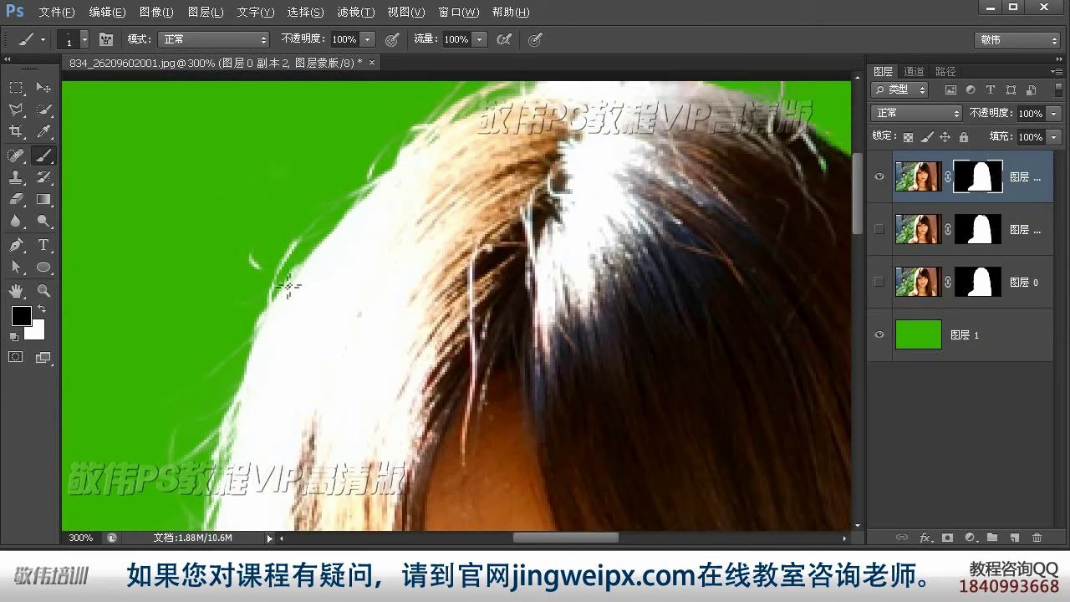
# - Paint black in the mask down the left outline of the hair with varying small brush sizes to clean leftover background
pyautogui.scroll(-10, 418, 208)
pyautogui.press(']')
pyautogui.press(']')
pyautogui.press(']')
pyautogui.press(']')
pyautogui.press('[')
pyautogui.press('[')
pyautogui.press('[')
pyautogui.press('[')
pyautogui.moveTo(332, 411); pyautogui.dragTo(342, 280)
pyautogui.press(']')
pyautogui.press(']')
pyautogui.press(']')
pyautogui.moveTo(189, 528)
pyautogui.mouseDown()
pyautogui.moveTo(213, 482)
pyautogui.moveTo(173, 548)
pyautogui.mouseUp()
pyautogui.moveTo(395, 267); pyautogui.dragTo(393, 485)
# - Soften the background fringe down the hair's right edge by painting black in the mask with a 6-pixel brush at 21% opacity
pyautogui.moveTo(553, 288); pyautogui.dragTo(127, 282)
pyautogui.click(367, 39)
pyautogui.click(306, 67)
pyautogui.click(313, 125)
pyautogui.moveTo(521, 272); pyautogui.dragTo(503, 141)
pyautogui.scroll(-3, 555, 453)
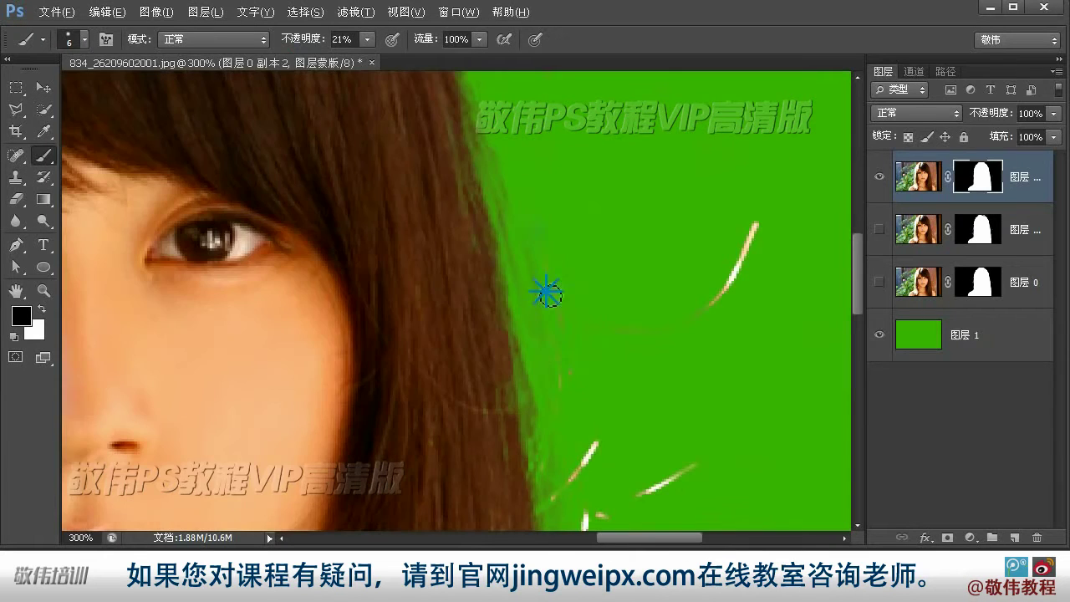
pyautogui.scroll(-4, 558, 429)
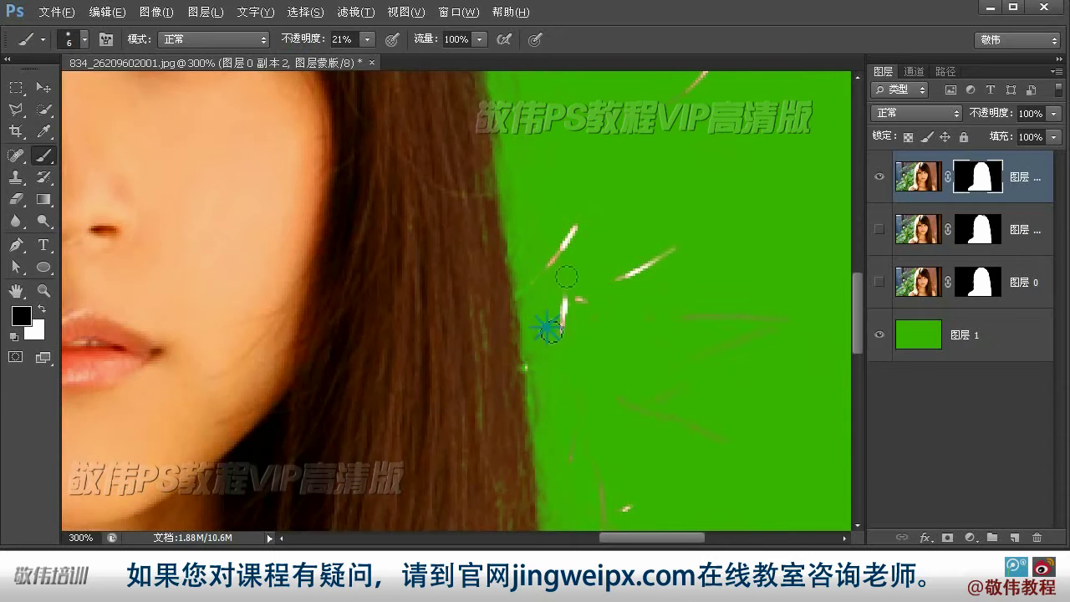
pyautogui.scroll(-2, 562, 414)
pyautogui.scroll(-3, 557, 402)
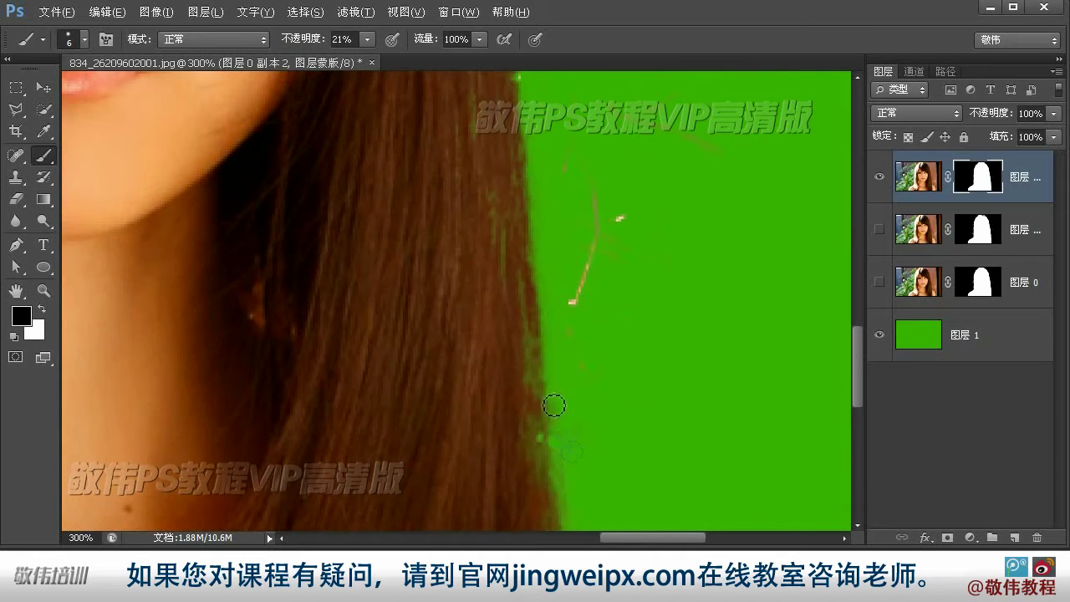
pyautogui.scroll(-1, 562, 501)
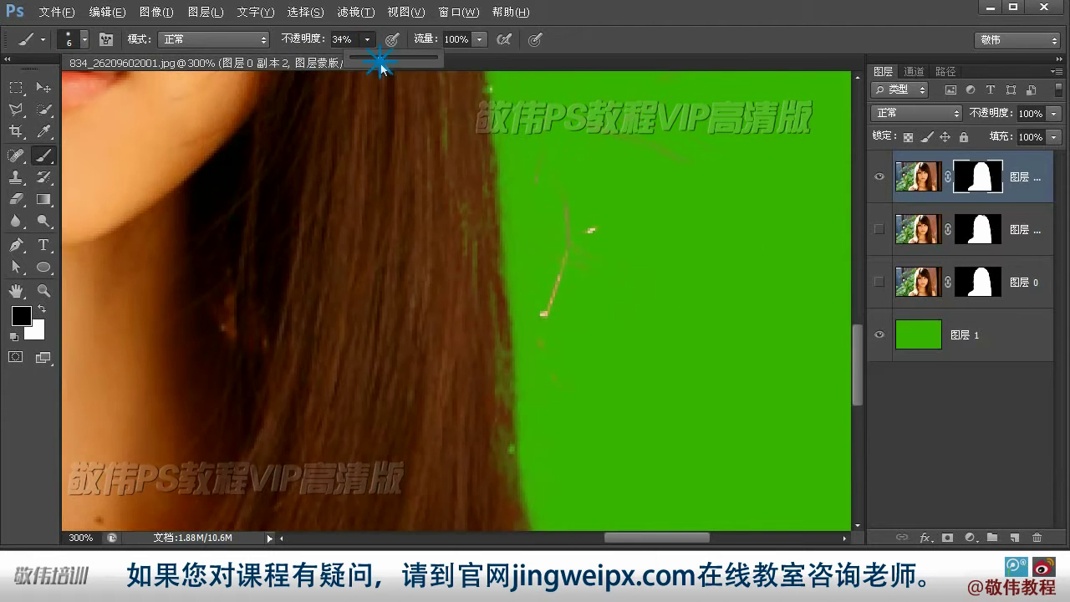
# - Raise the brush opacity to 41% and paint more of the right-hand hair fringe out of the mask in black
pyautogui.moveTo(382, 67); pyautogui.dragTo(386, 65)
pyautogui.moveTo(527, 224); pyautogui.dragTo(532, 317)
pyautogui.moveTo(547, 343); pyautogui.dragTo(507, 413)
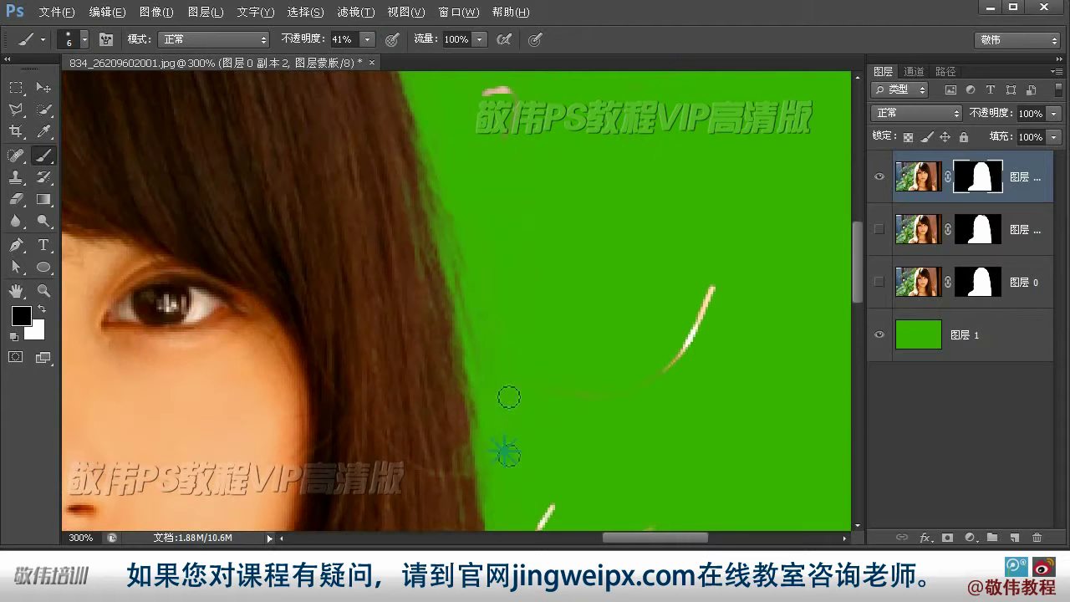
# - Paint white in the mask with a 15-pixel brush at 41% opacity to fill see-through gaps inside the right-hand hair
pyautogui.press('x')
pyautogui.moveTo(446, 328); pyautogui.dragTo(406, 180)
pyautogui.press(']')
pyautogui.press(']')
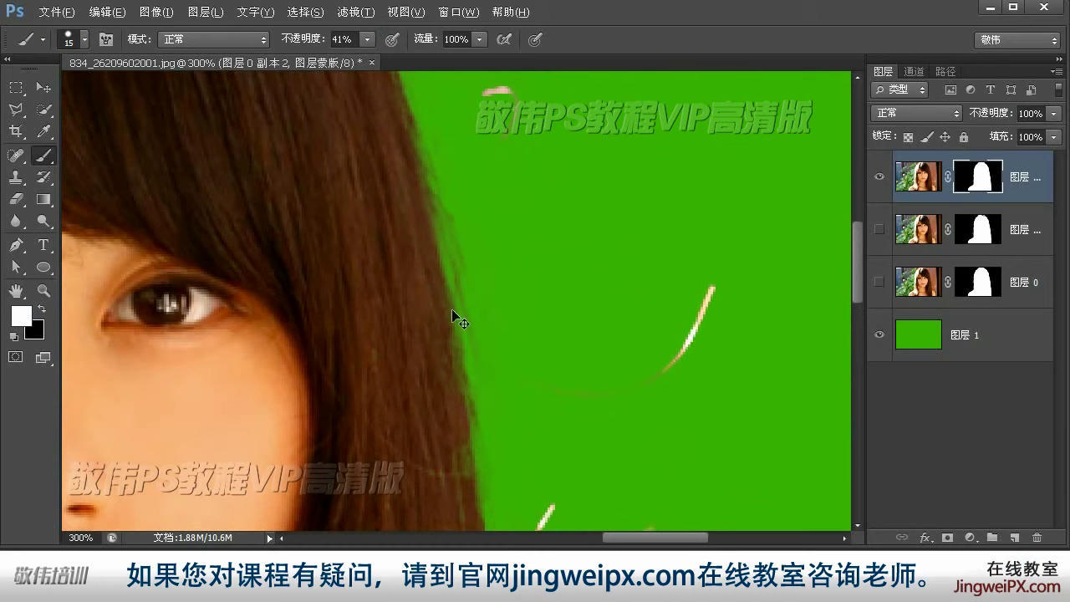
pyautogui.scroll(-6, 379, 369)
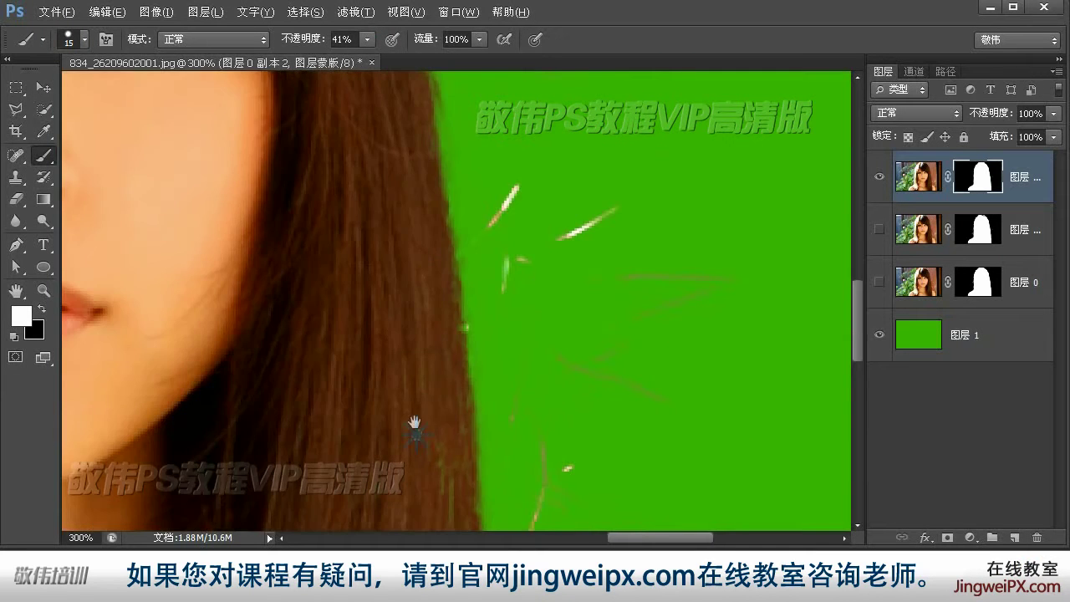
pyautogui.moveTo(415, 424); pyautogui.dragTo(447, 290)
pyautogui.moveTo(470, 511); pyautogui.dragTo(464, 349)
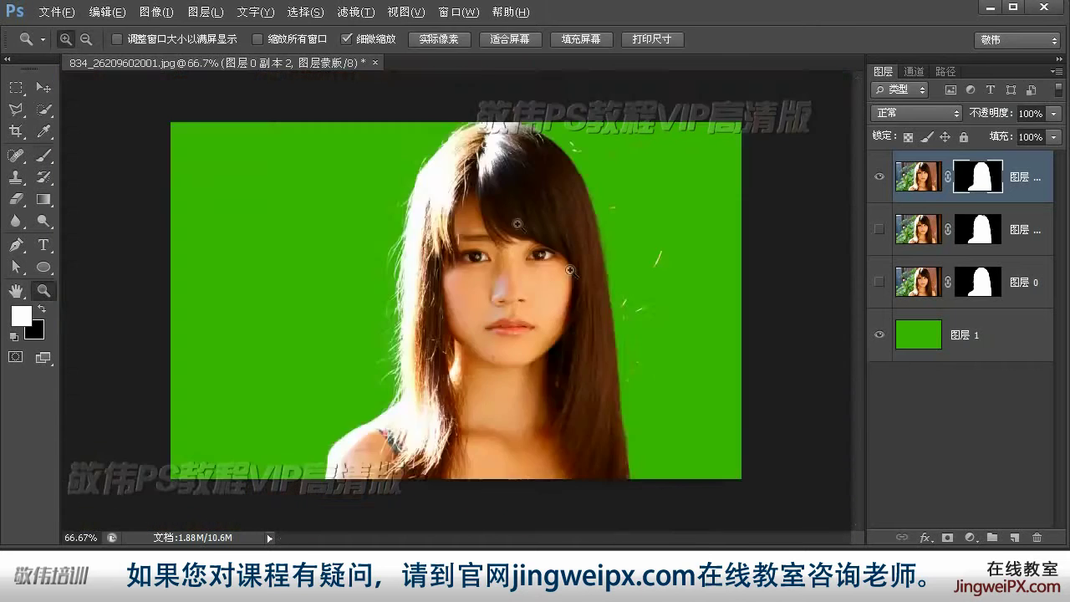
# - Paint white at 100% opacity in the portrait layer's mask over the shoulder beside the right-hand hair, using a 25-pixel brush
pyautogui.keyDown('ctrl'); pyautogui.click(580, 333); pyautogui.keyUp('ctrl')
pyautogui.keyDown('ctrl'); pyautogui.click(579, 333); pyautogui.keyUp('ctrl')
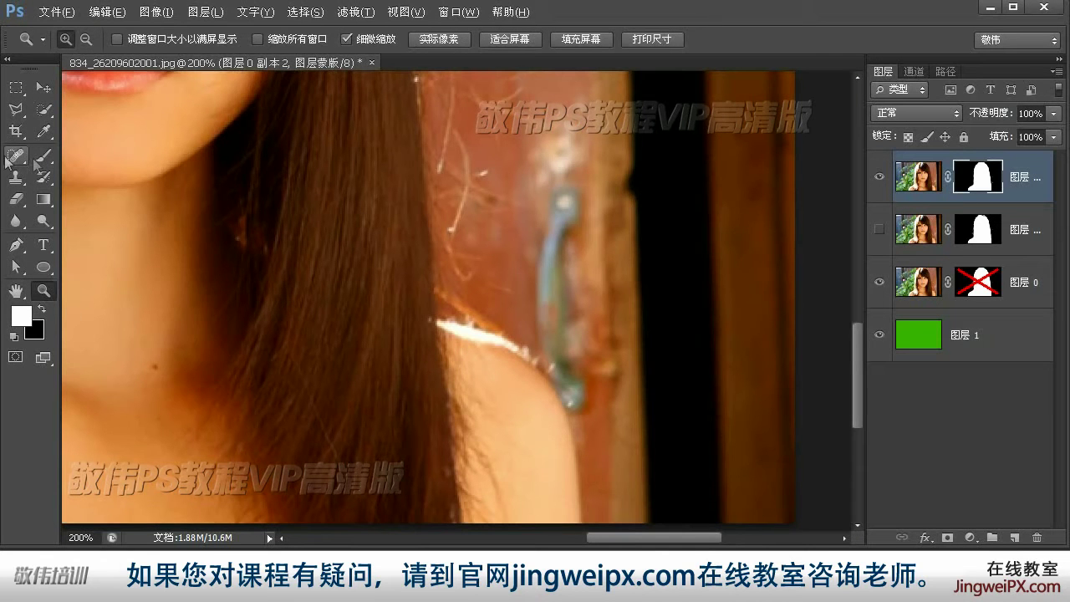
pyautogui.click(46, 156)
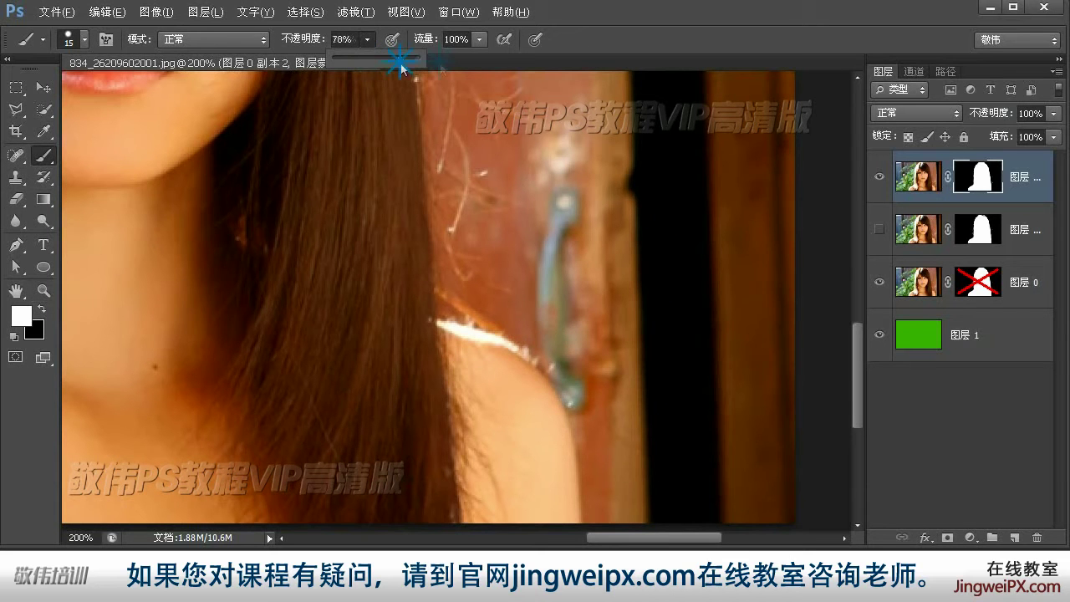
pyautogui.moveTo(375, 67); pyautogui.dragTo(505, 69)
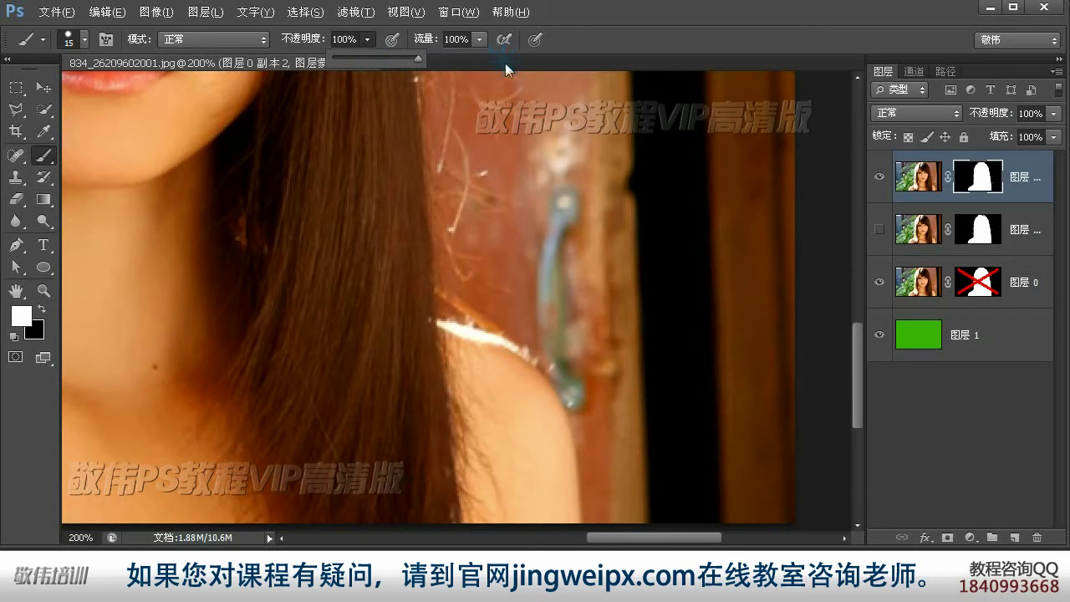
pyautogui.click(993, 179)
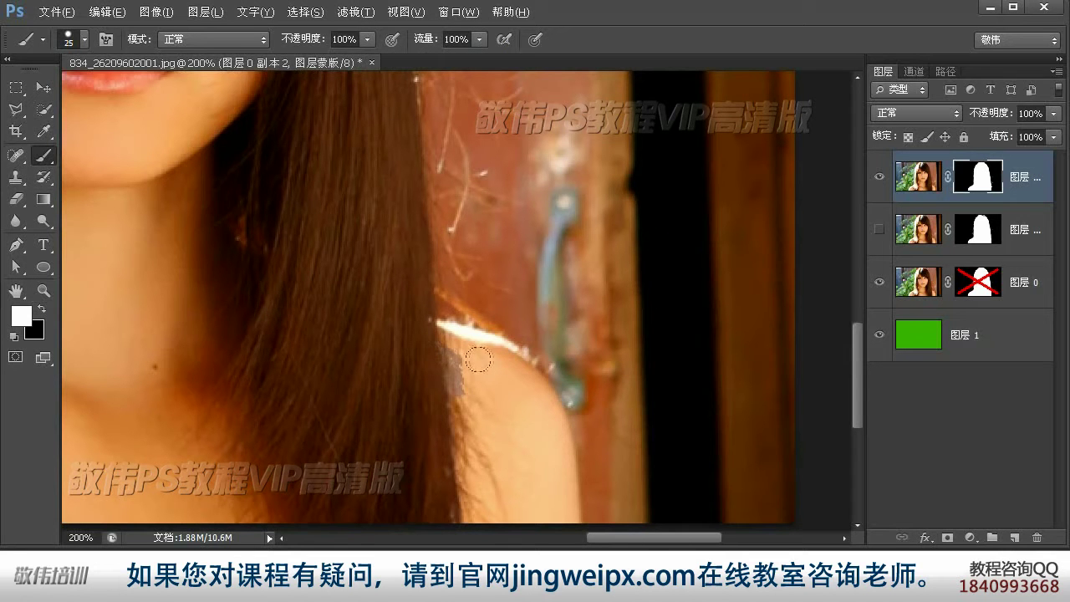
pyautogui.click(454, 348)
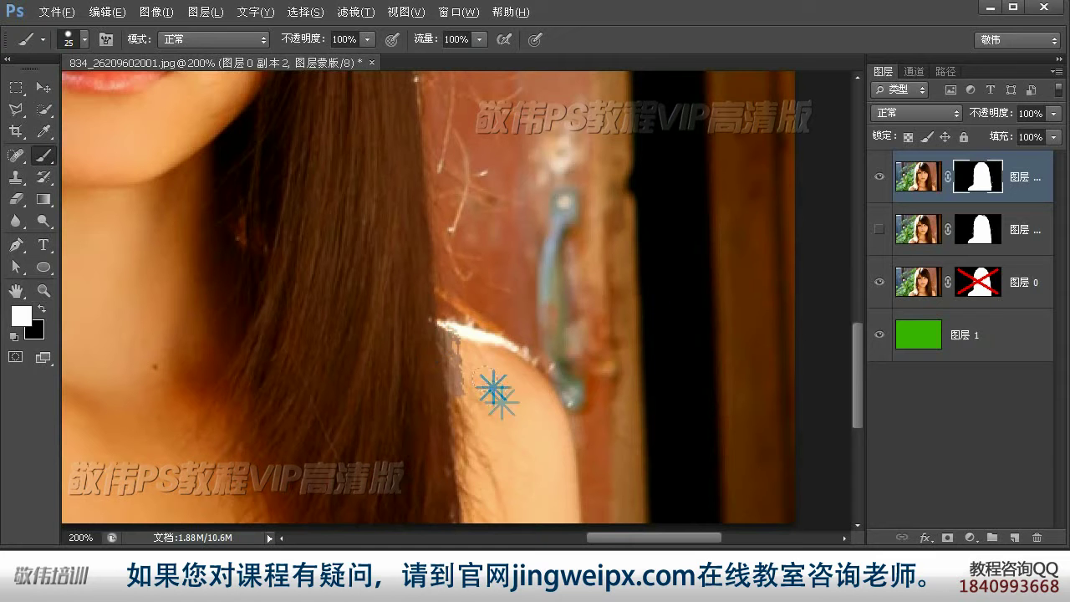
pyautogui.moveTo(427, 331)
pyautogui.mouseDown()
pyautogui.moveTo(510, 369)
pyautogui.moveTo(536, 394)
pyautogui.moveTo(556, 522)
pyautogui.mouseUp()
pyautogui.moveTo(459, 405)
pyautogui.mouseDown()
pyautogui.moveTo(455, 380)
pyautogui.moveTo(438, 402)
pyautogui.moveTo(463, 428)
pyautogui.moveTo(472, 418)
pyautogui.moveTo(501, 475)
pyautogui.moveTo(513, 408)
pyautogui.moveTo(529, 486)
pyautogui.mouseUp()
pyautogui.moveTo(523, 437)
pyautogui.mouseDown()
pyautogui.moveTo(537, 517)
pyautogui.moveTo(493, 499)
pyautogui.mouseUp()
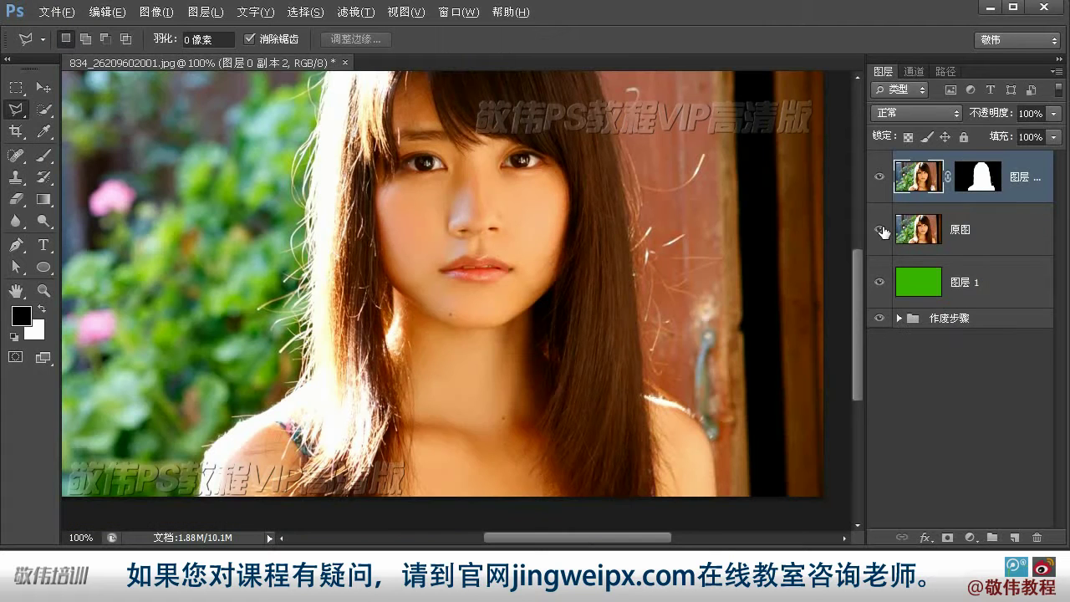
# - Undo the recent edits back to the lasso selection around the right-hand shoulder
pyautogui.click(16, 88)
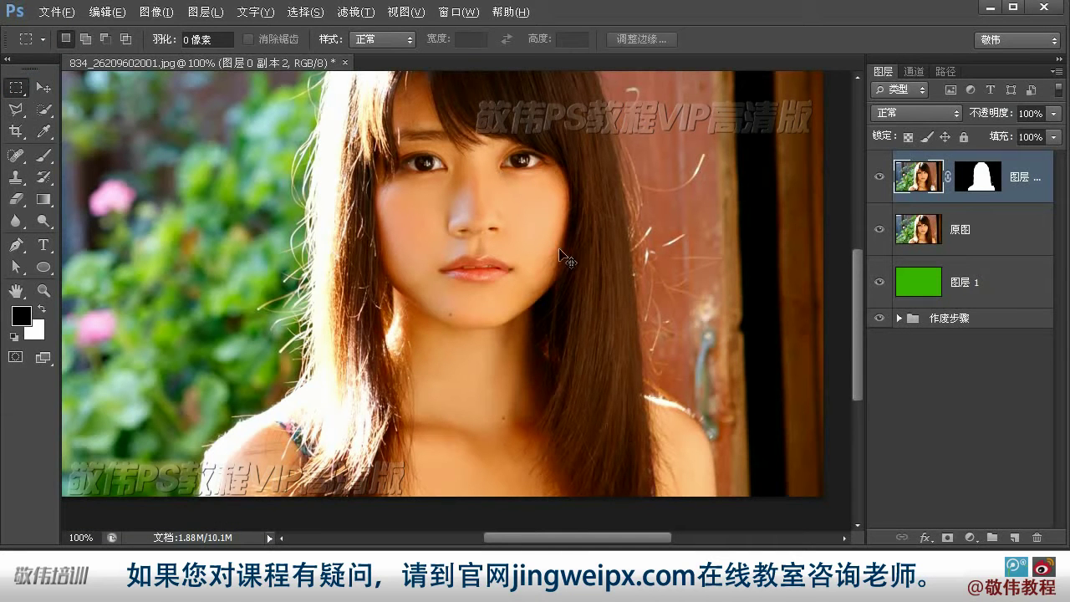
pyautogui.hotkey('ctrl', 'z')
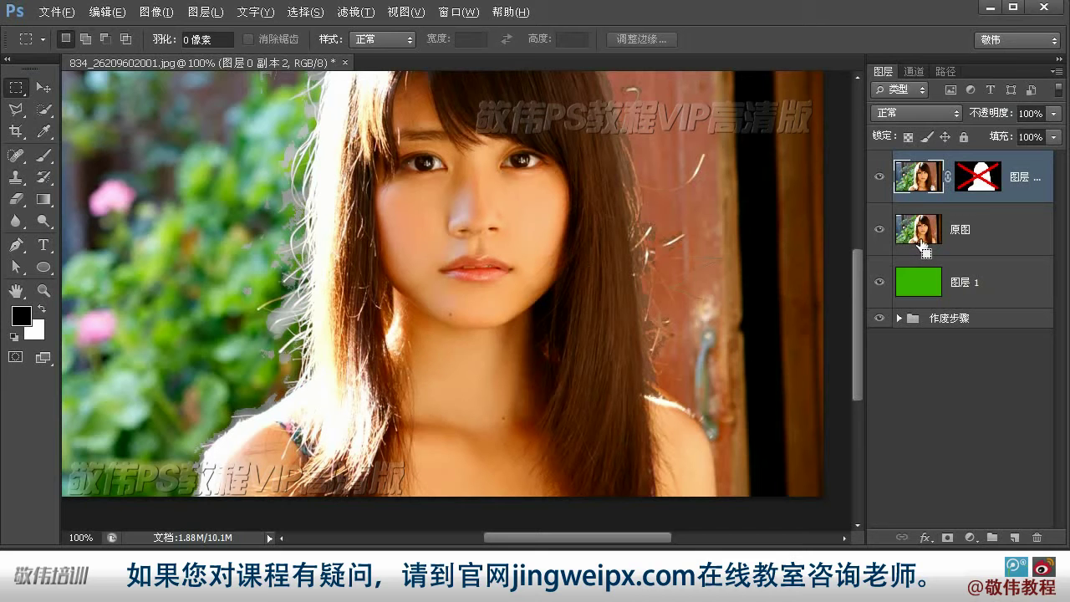
pyautogui.hotkey('ctrl', 'z')
pyautogui.hotkey('ctrl', 'z')
pyautogui.hotkey('ctrl', 'z')
pyautogui.hotkey('ctrl', 'alt', 'z')
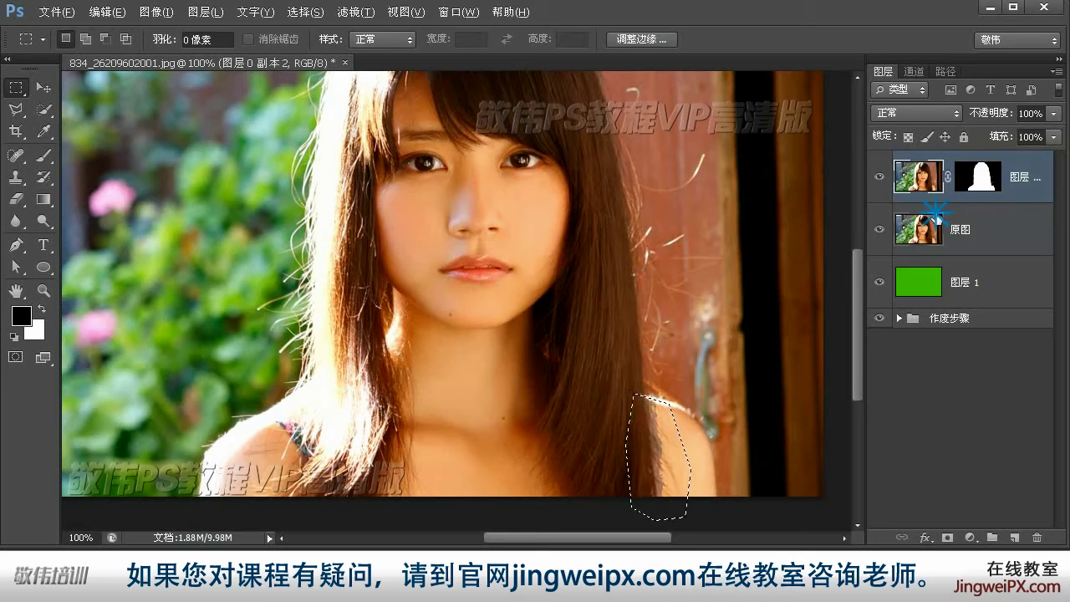
# - Copy the selected shoulder area from the original photo to a new layer on top and hide the 原图 layer
pyautogui.click(924, 240)
pyautogui.click(926, 179)
pyautogui.hotkey('ctrl', 'j')
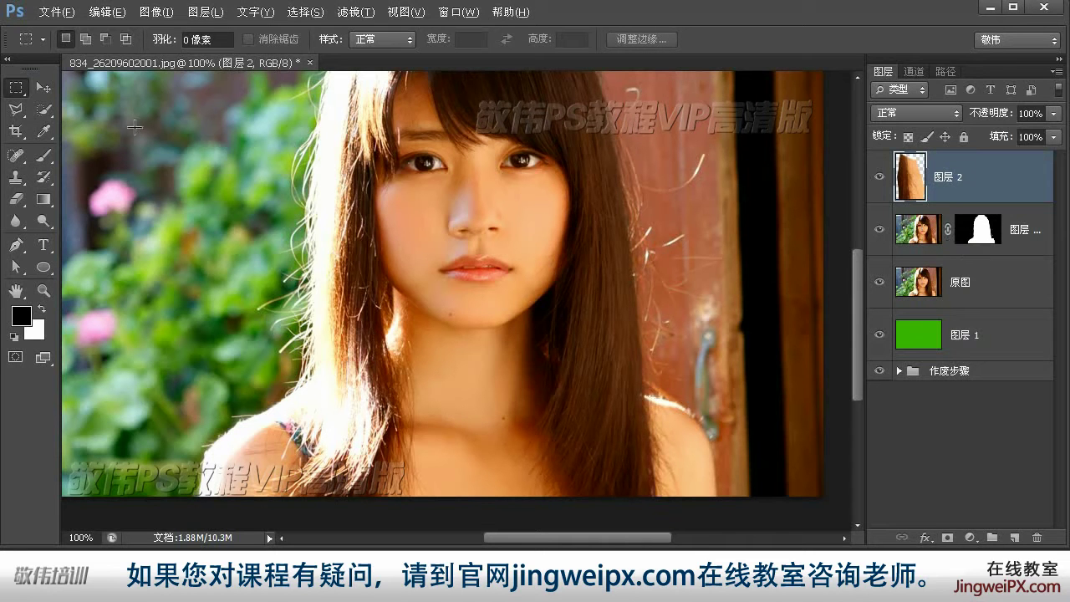
pyautogui.click(43, 87)
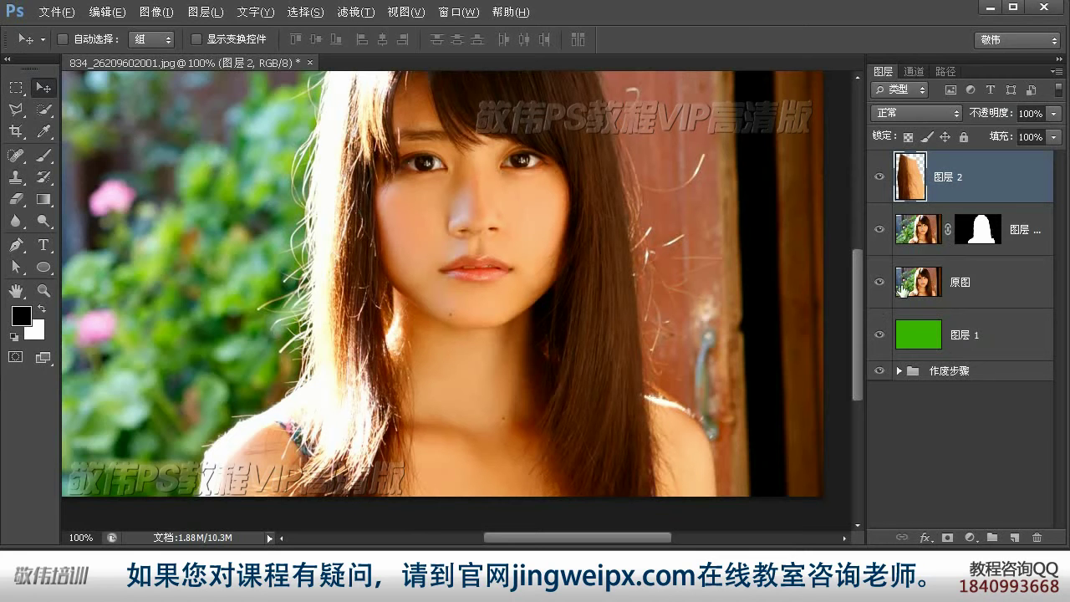
pyautogui.click(879, 281)
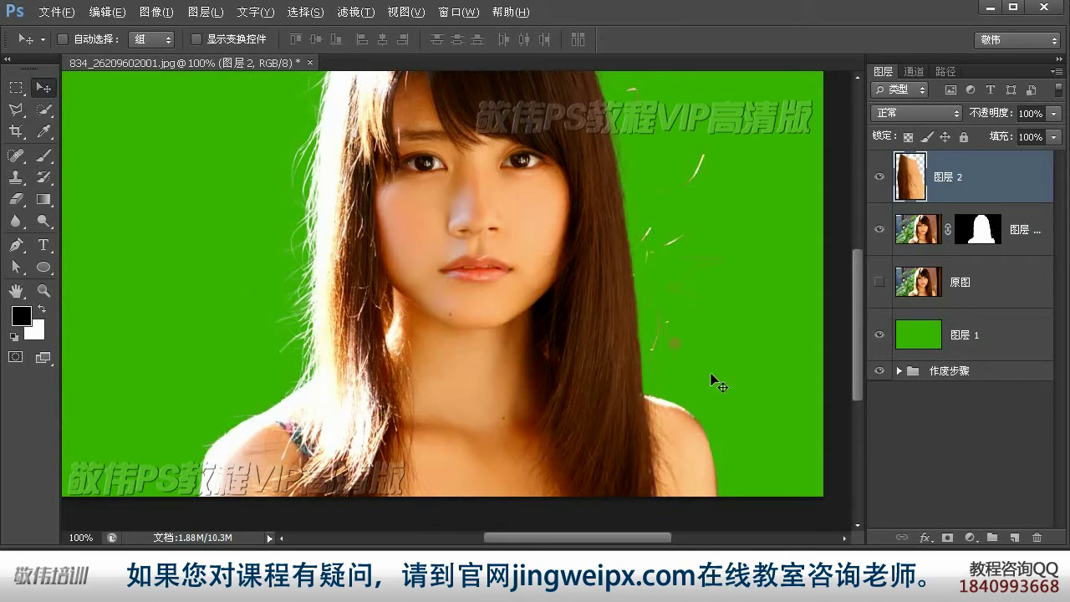
# - Brush white at 11% opacity with a 2-pixel tip in the portrait layer's mask along the lower right hair edge
pyautogui.click(925, 231)
pyautogui.press('z')
pyautogui.click(680, 359)
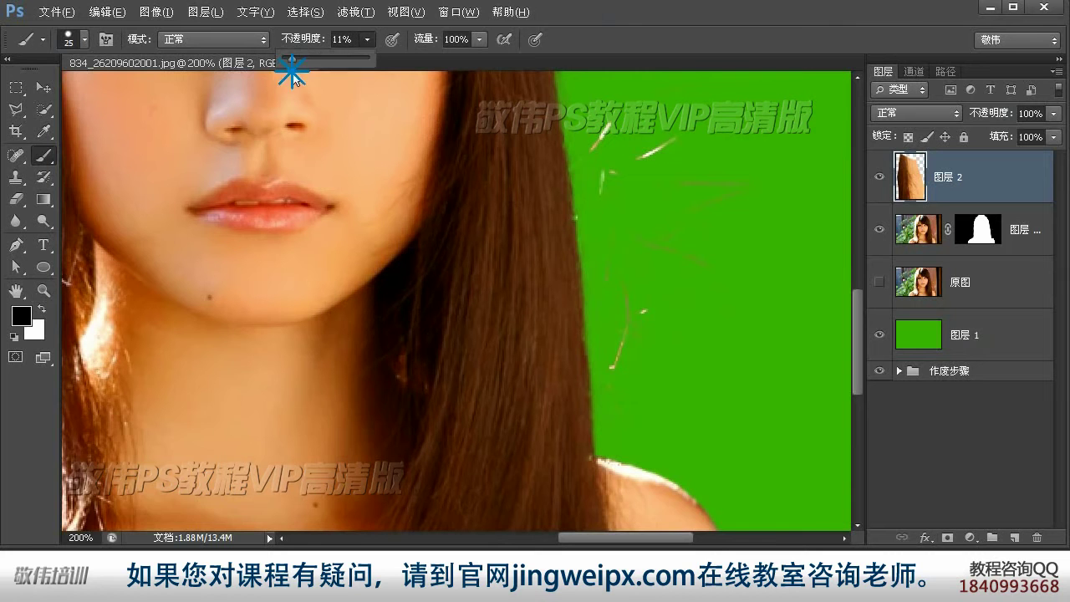
pyautogui.hotkey('alt', '[')
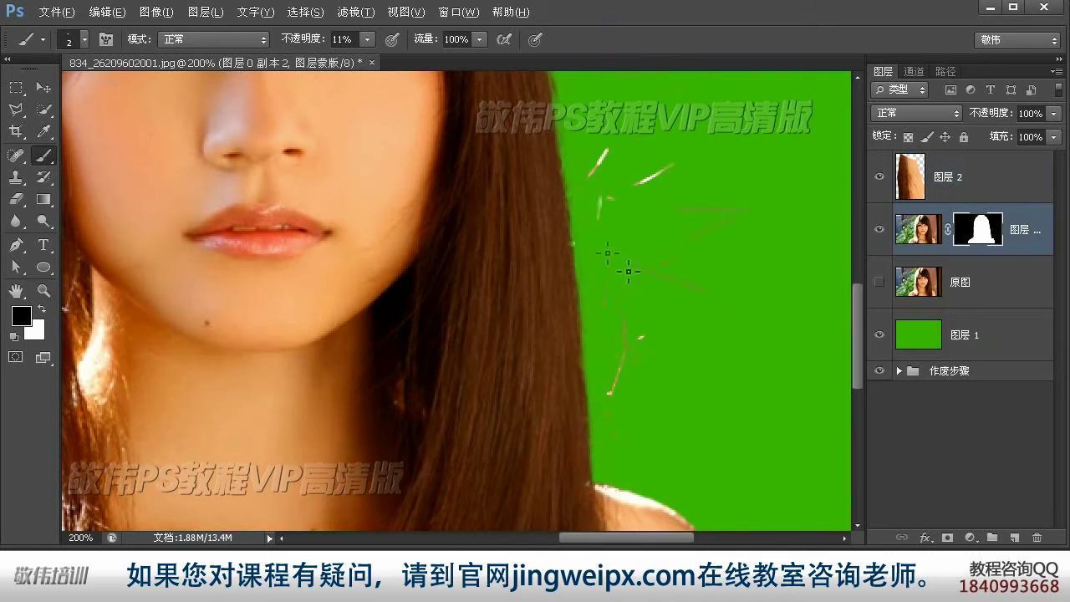
pyautogui.press('x')
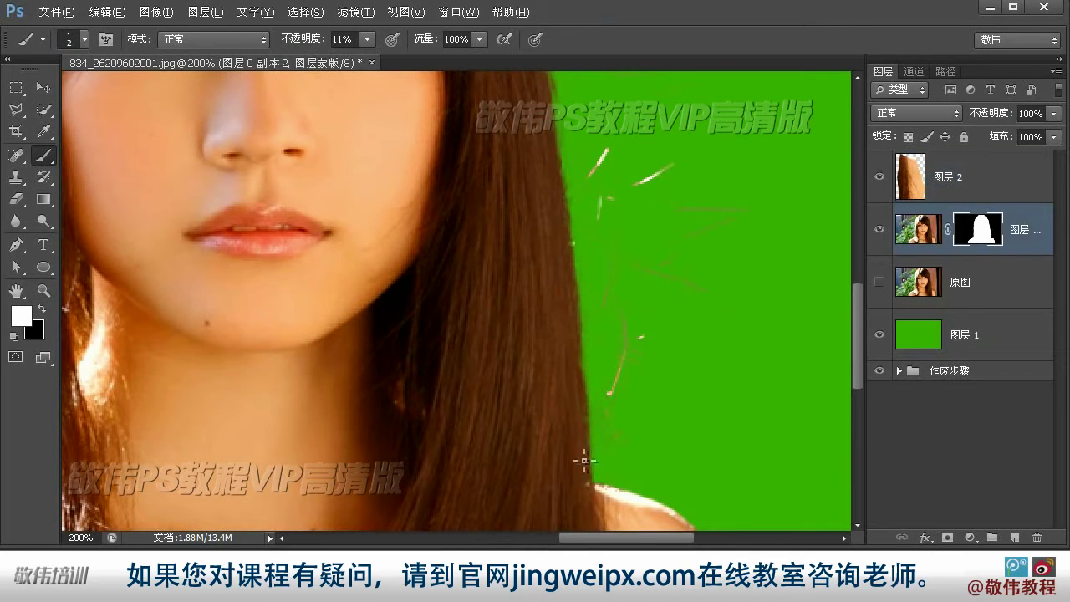
pyautogui.scroll(3, 585, 383)
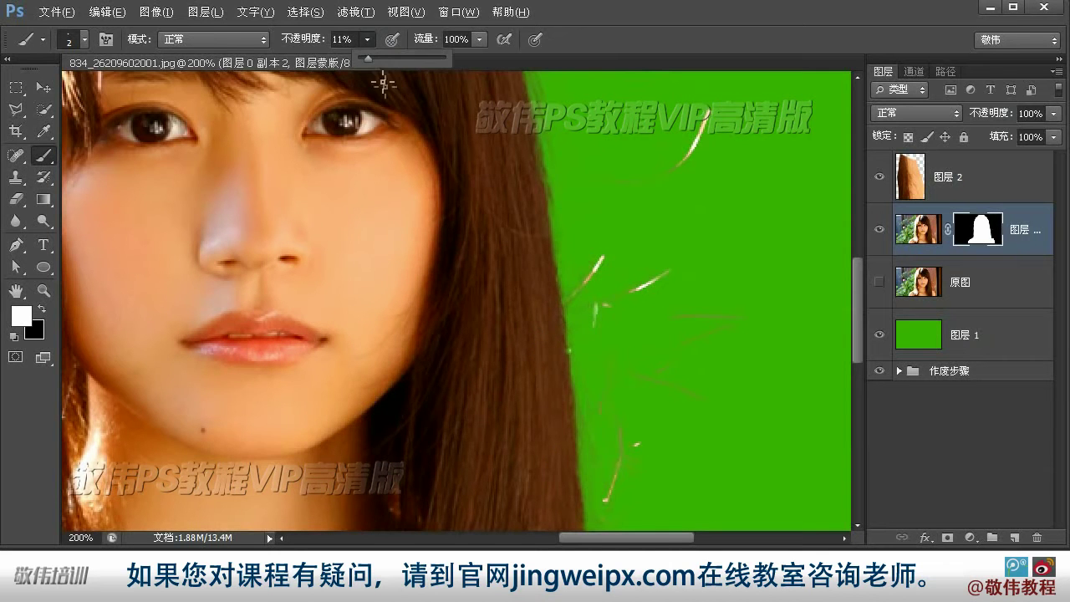
# - Paint faint white strands in the mask along the right hair edge beside the face with the brush at 15% opacity
pyautogui.press('3')
pyautogui.press('2')
pyautogui.moveTo(525, 132); pyautogui.dragTo(524, 194)
pyautogui.moveTo(367, 40); pyautogui.dragTo(352, 61)
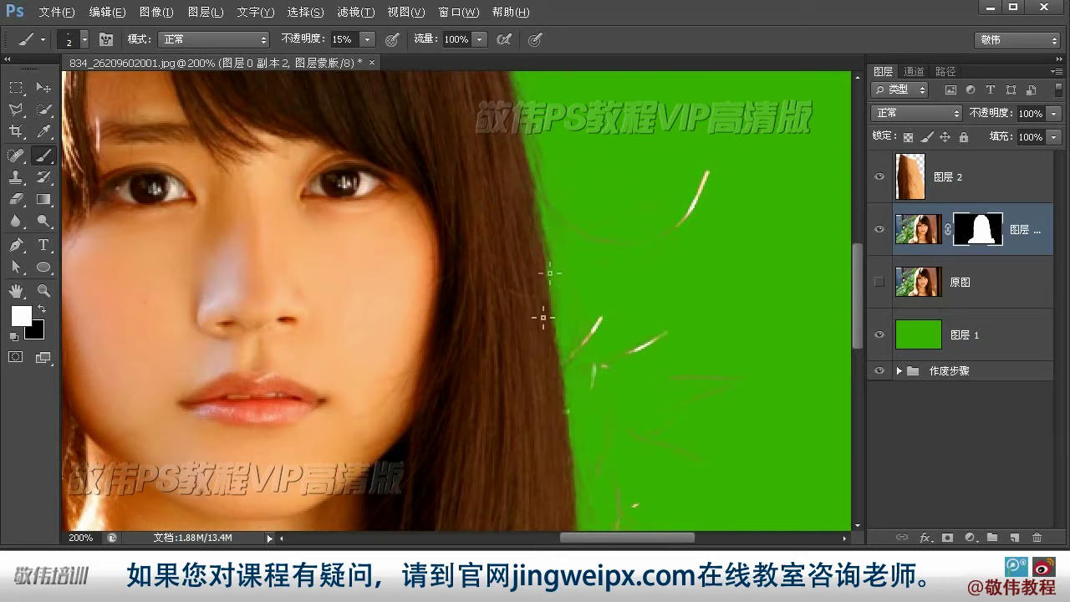
pyautogui.scroll(5, 565, 374)
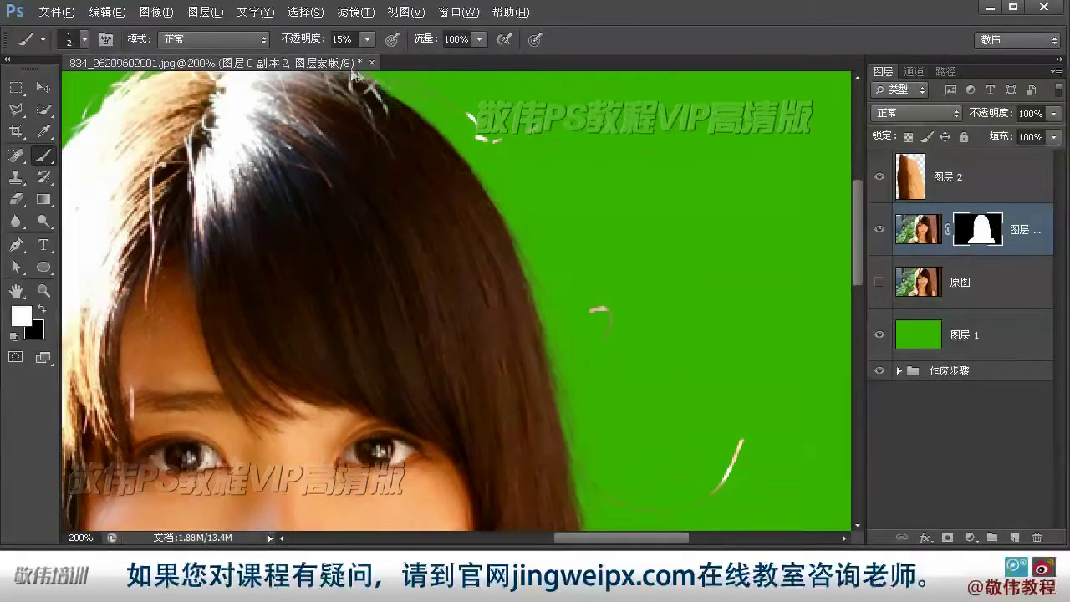
# - Paint faint white strands in the portrait layer's mask along the right hair edge down to the shoulder with the brush at 16% opacity
pyautogui.press('3')
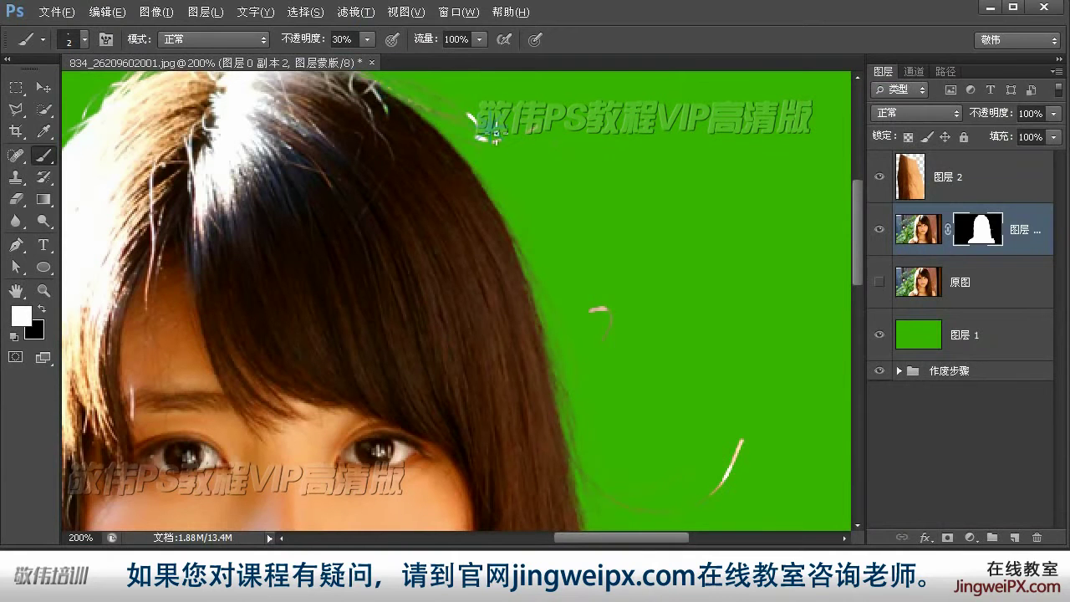
pyautogui.press('1')
pyautogui.press('6')
pyautogui.moveTo(591, 364); pyautogui.dragTo(556, 216)
pyautogui.moveTo(580, 176)
pyautogui.mouseDown()
pyautogui.moveTo(566, 162)
pyautogui.moveTo(579, 209)
pyautogui.mouseUp()
pyautogui.scroll(-2, 579, 209)
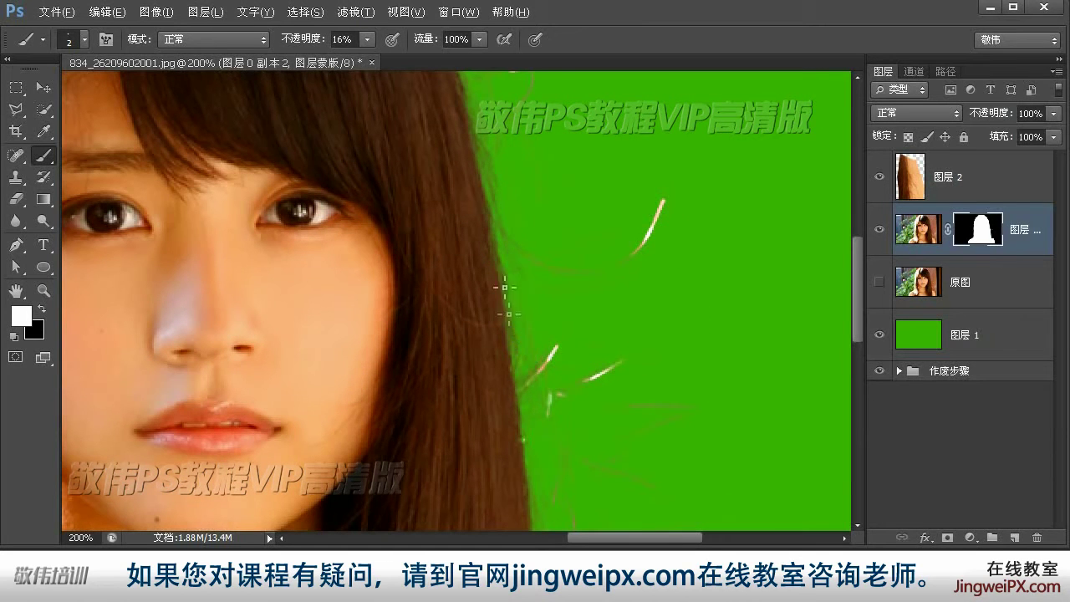
pyautogui.scroll(-2, 617, 485)
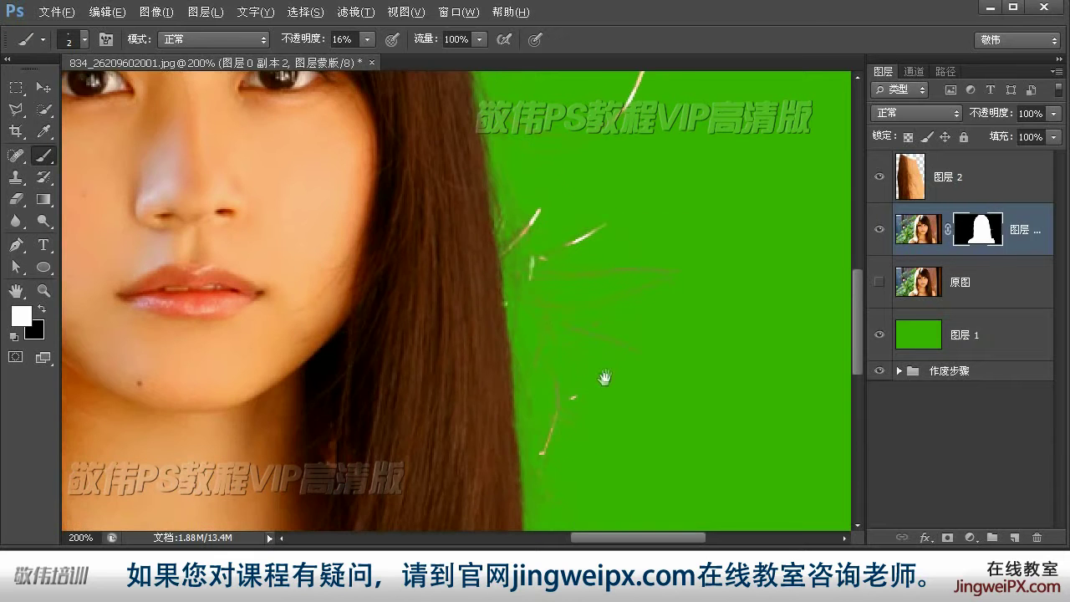
pyautogui.scroll(-1, 648, 309)
pyautogui.scroll(-2, 577, 426)
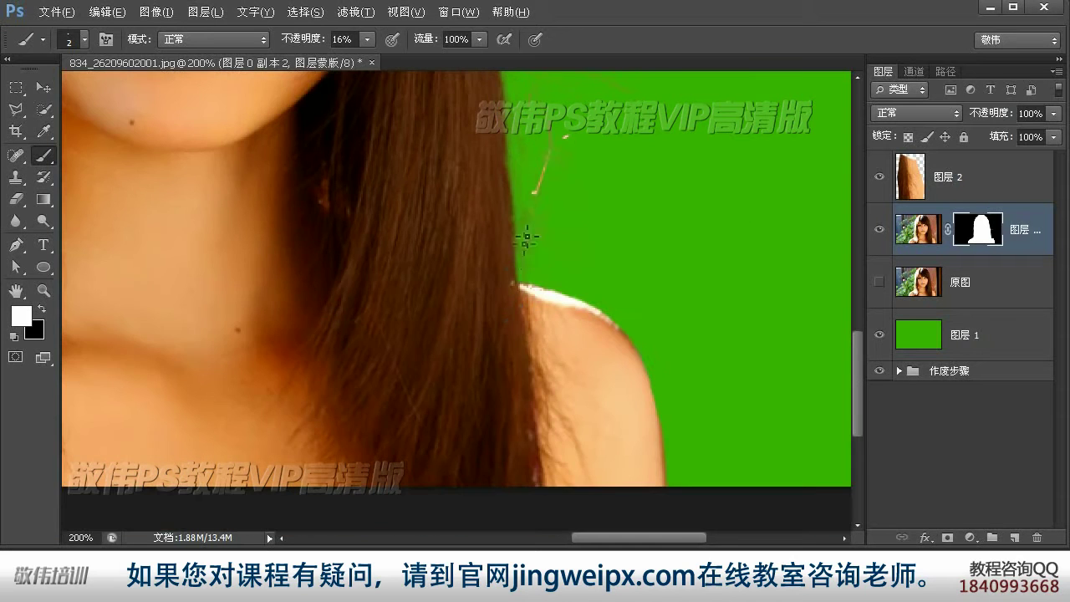
pyautogui.scroll(1, 523, 353)
pyautogui.moveTo(532, 366); pyautogui.dragTo(531, 321)
# - Add a new layer directly above the green 图层 1 and fill it with black
pyautogui.doubleClick(19, 286)
pyautogui.press('z')
pyautogui.click(578, 318)
pyautogui.moveTo(777, 367); pyautogui.dragTo(719, 370)
pyautogui.press('v')
pyautogui.click(1002, 346)
pyautogui.hotkey('ctrl', 'shift', 'alt', 'n')
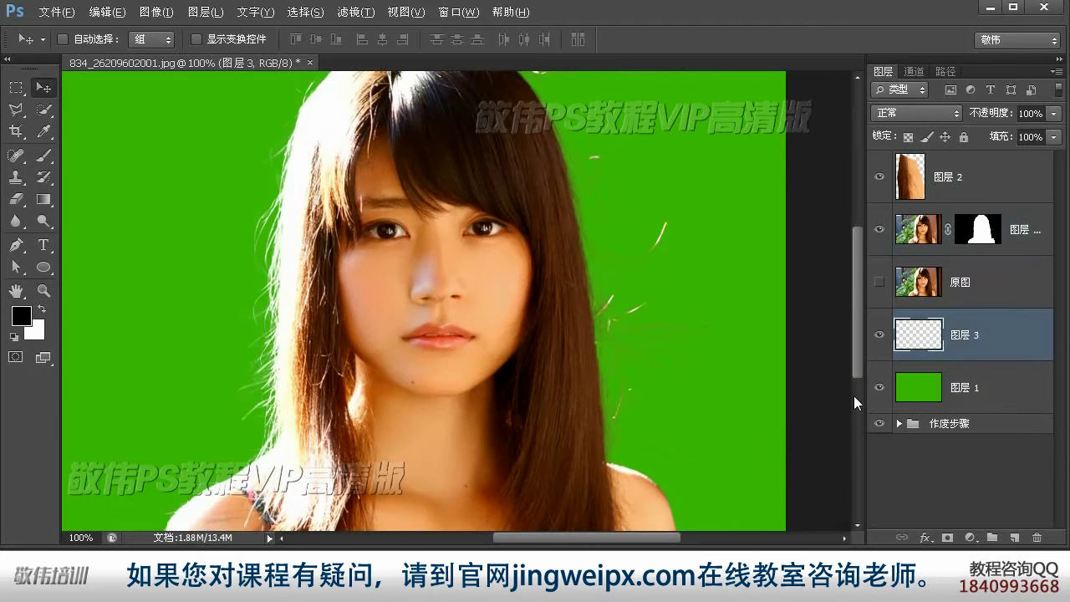
pyautogui.hotkey('ctrl', 'Delete')
pyautogui.hotkey('alt', 'Delete')
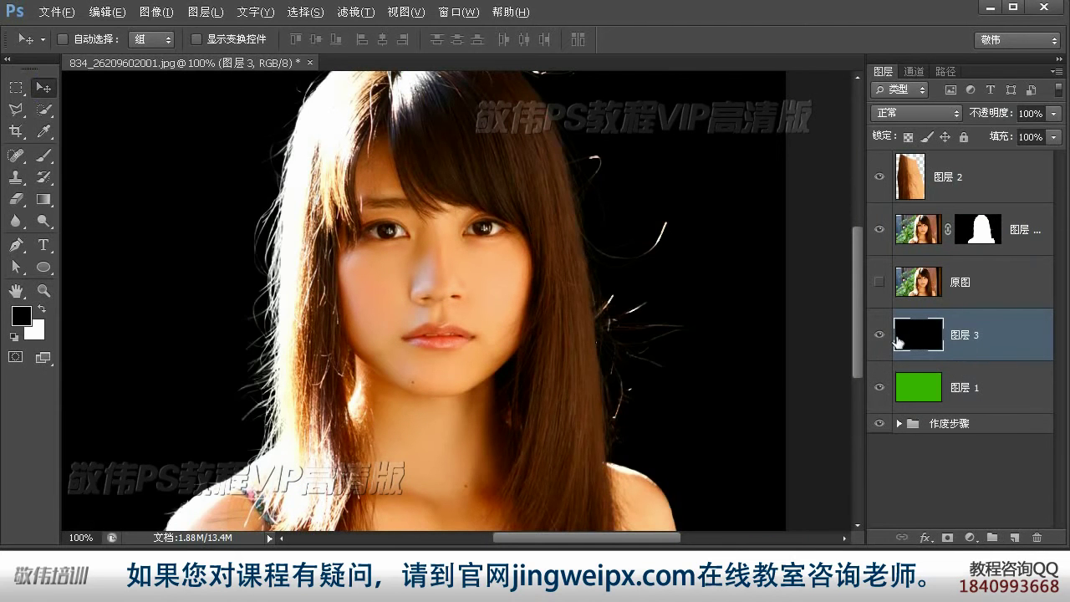
# - Brush white at 39% opacity in the portrait layer's mask along the right hair edge against the black background
pyautogui.press('z')
pyautogui.click(615, 351)
pyautogui.moveTo(623, 333); pyautogui.dragTo(509, 250)
pyautogui.click(977, 228)
pyautogui.press('b')
pyautogui.moveTo(367, 39); pyautogui.dragTo(389, 58)
pyautogui.moveTo(461, 204)
pyautogui.mouseDown()
pyautogui.moveTo(485, 341)
pyautogui.moveTo(483, 326)
pyautogui.mouseUp()
pyautogui.moveTo(474, 275); pyautogui.dragTo(493, 497)
pyautogui.scroll(5, 437, 155)
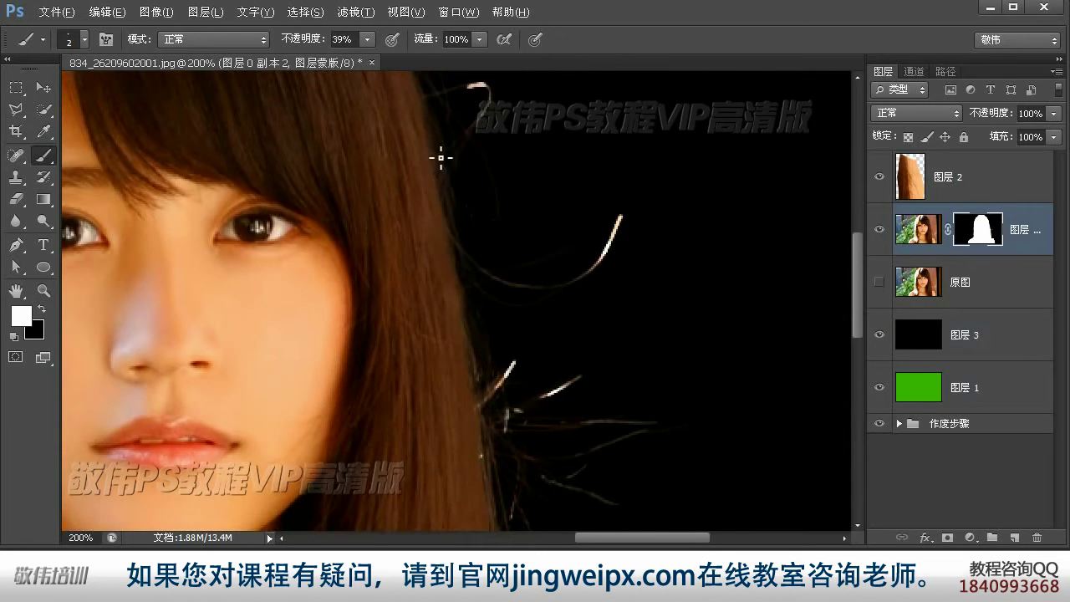
pyautogui.scroll(-3, 481, 351)
pyautogui.moveTo(478, 352); pyautogui.dragTo(489, 452)
# - Compare the cutout's hair edges against the black and green backgrounds by toggling the visibility of 图层 3
pyautogui.doubleClick(18, 291)
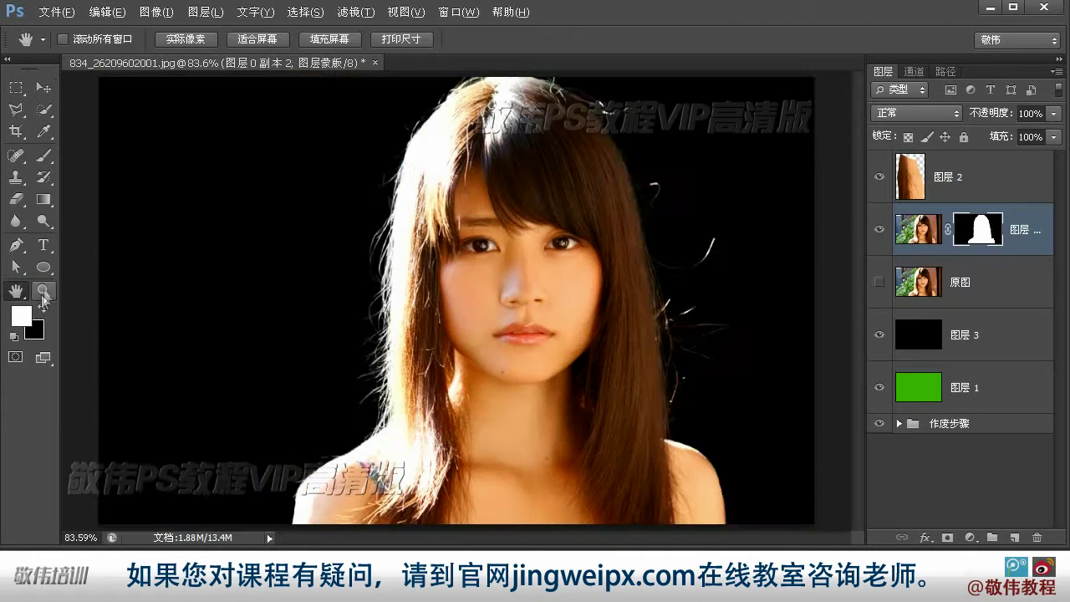
pyautogui.click(41, 87)
pyautogui.click(879, 335)
pyautogui.click(879, 336)
pyautogui.click(879, 335)
pyautogui.press('z')
pyautogui.click(444, 131)
pyautogui.click(444, 132)
pyautogui.click(44, 156)
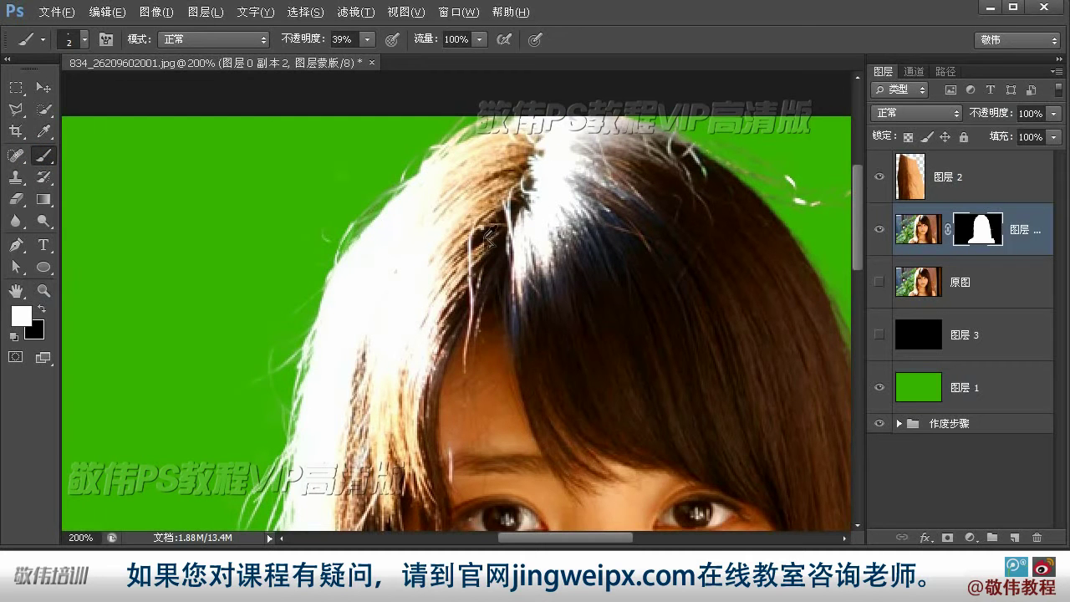
pyautogui.doubleClick(16, 291)
pyautogui.click(43, 87)
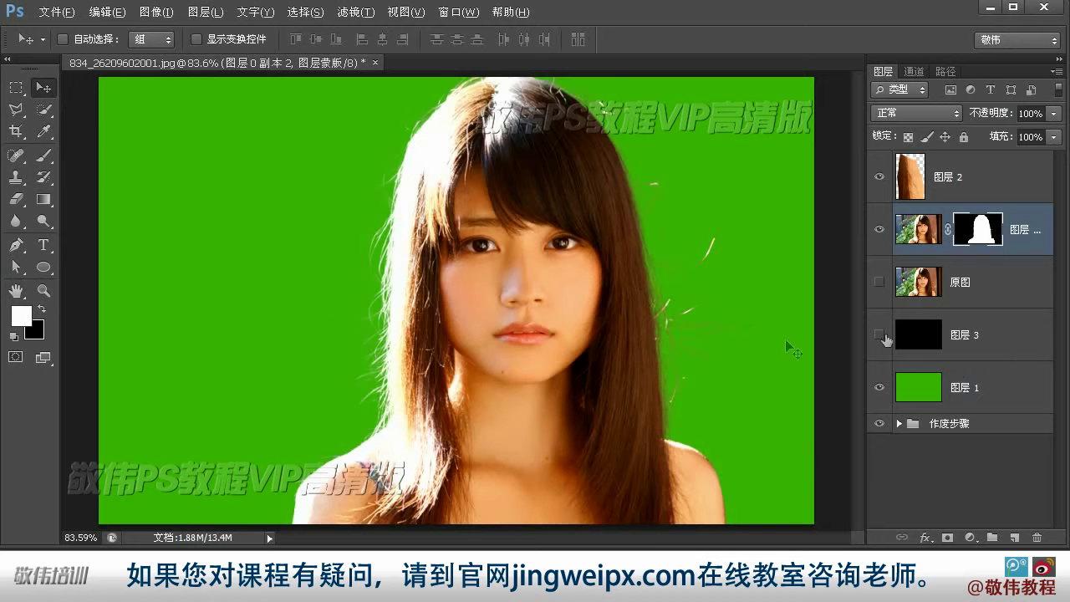
pyautogui.click(41, 288)
pyautogui.doubleClick(41, 289)
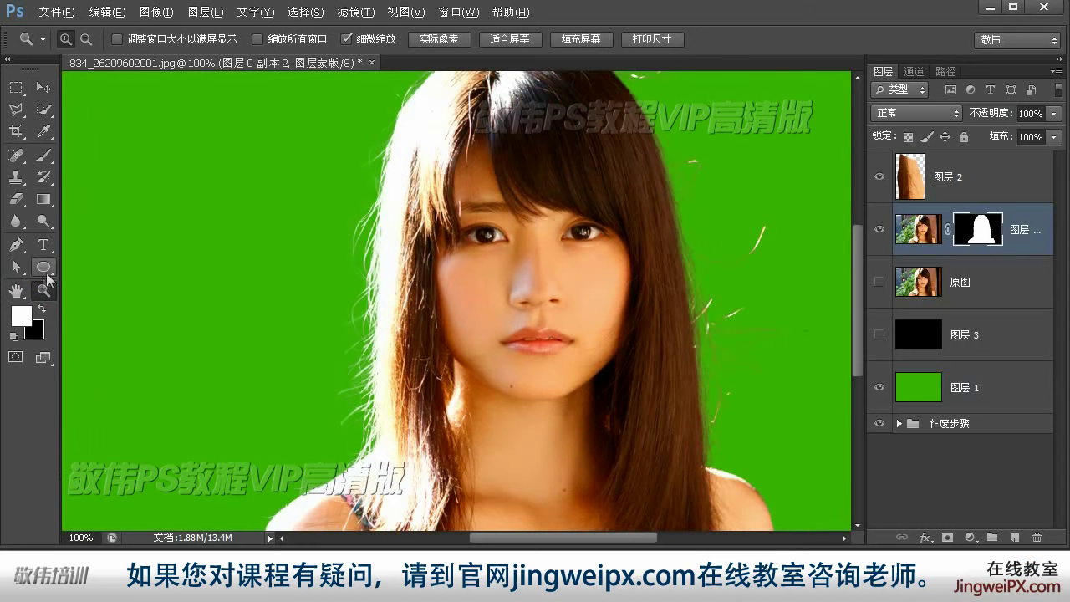
pyautogui.click(43, 87)
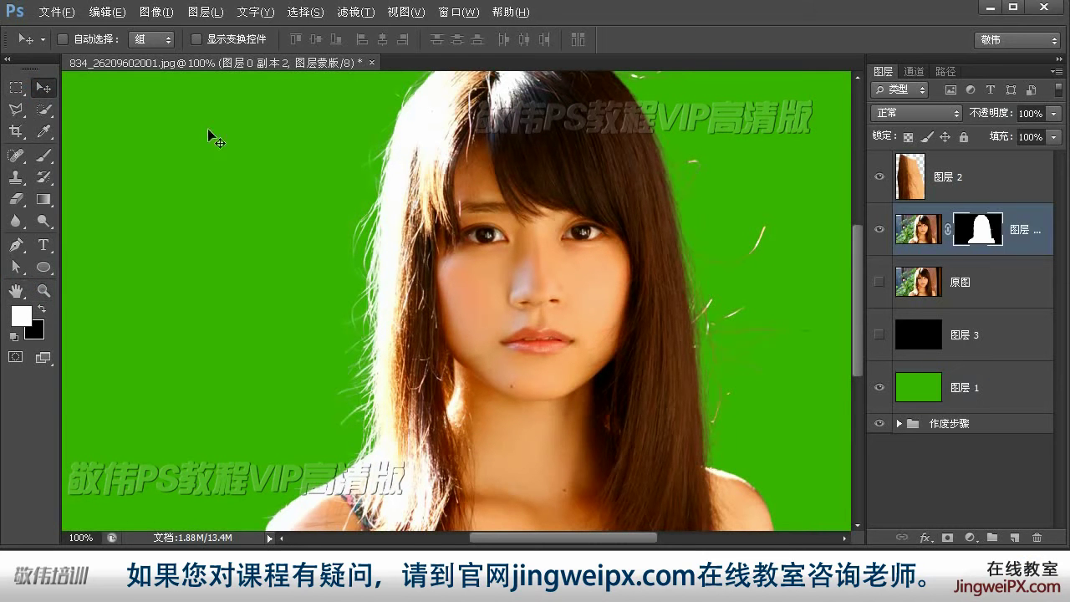
pyautogui.click(879, 336)
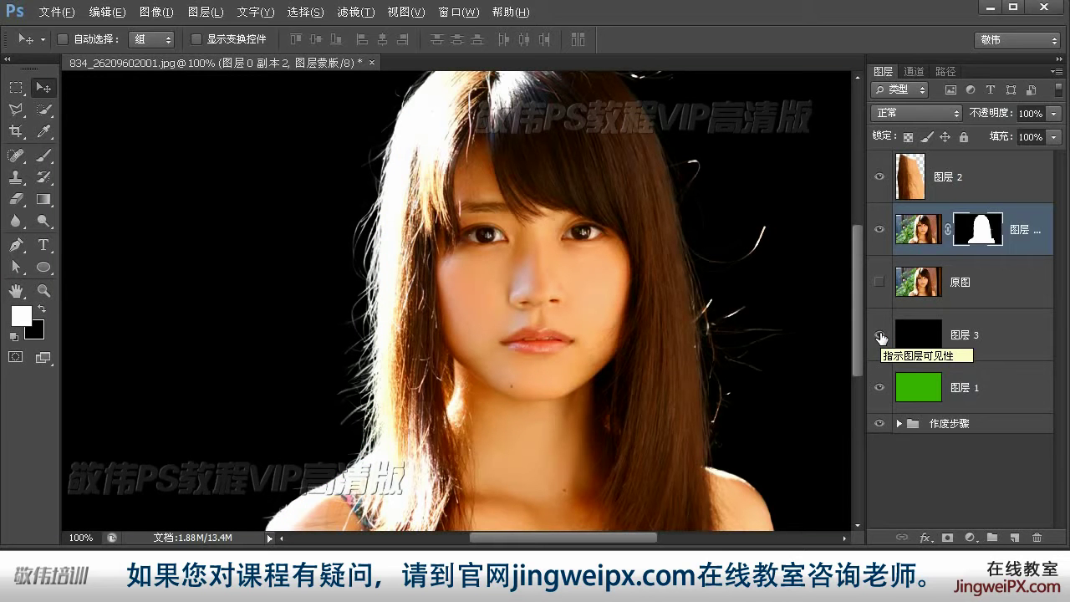
pyautogui.click(879, 336)
pyautogui.click(879, 335)
pyautogui.click(879, 335)
pyautogui.click(879, 335)
pyautogui.click(879, 335)
pyautogui.click(879, 336)
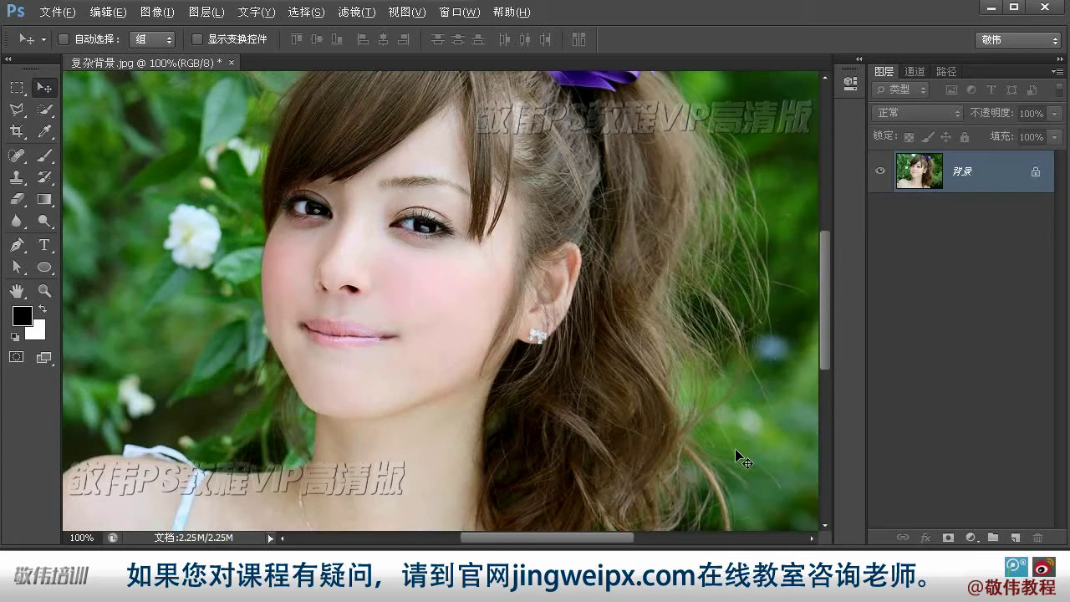
# - Add a Selective Color adjustment to 复杂背景.jpg with the reds at cyan -100%, magenta +100% and yellow -100%
pyautogui.click(971, 538)
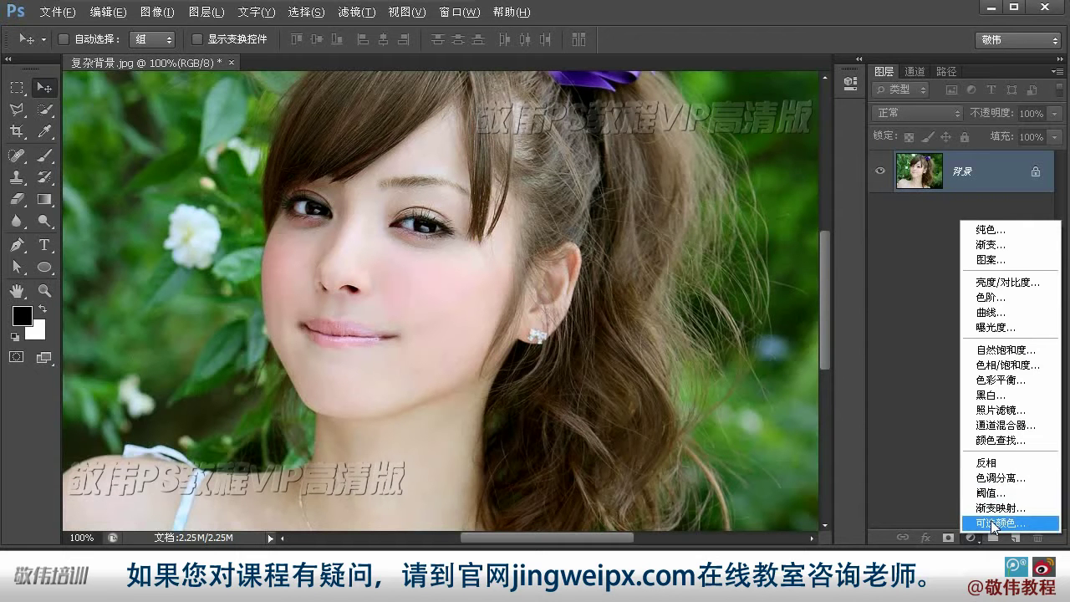
pyautogui.click(994, 524)
pyautogui.moveTo(538, 540); pyautogui.dragTo(608, 540)
pyautogui.moveTo(708, 256); pyautogui.dragTo(789, 255)
pyautogui.moveTo(710, 220); pyautogui.dragTo(801, 220)
pyautogui.moveTo(706, 184); pyautogui.dragTo(586, 178)
pyautogui.moveTo(802, 220); pyautogui.dragTo(577, 253)
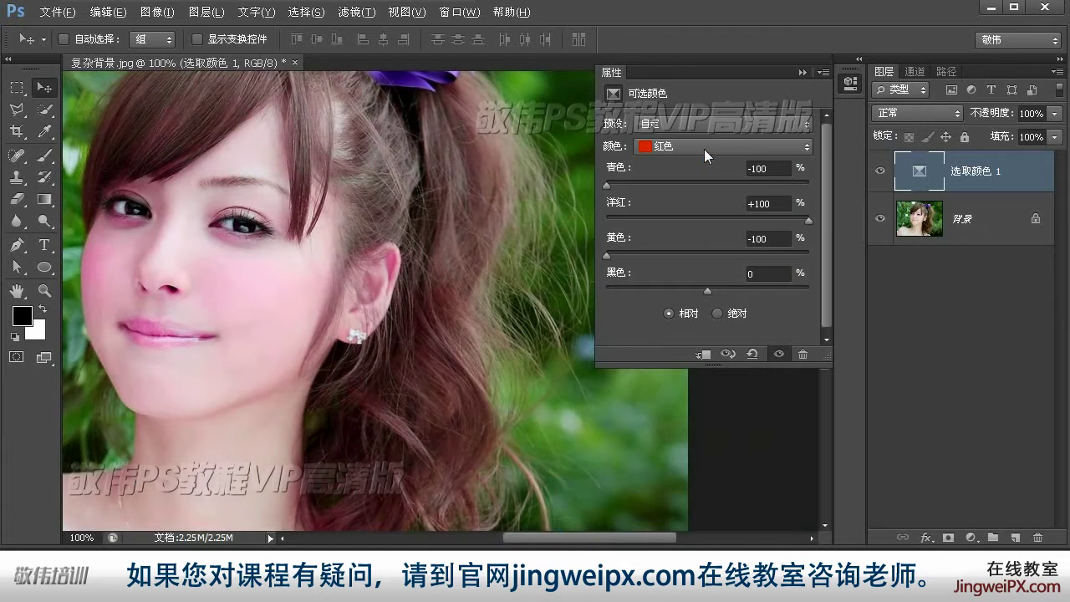
# - For the greens in the Selective Color adjustment, raise cyan to its maximum and lower magenta to its minimum
pyautogui.click(707, 147)
pyautogui.click(669, 179)
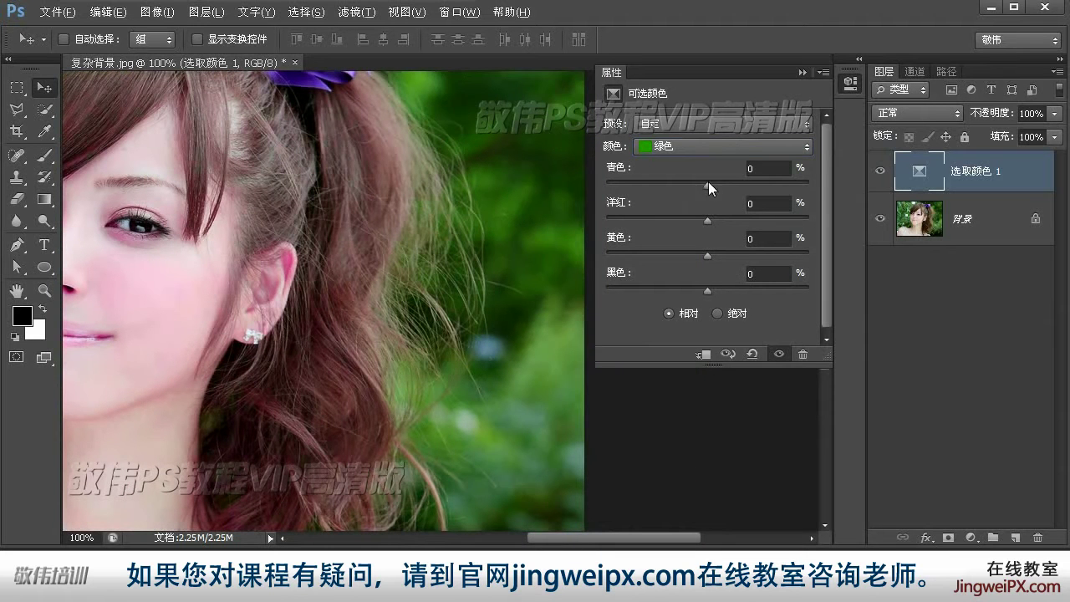
pyautogui.moveTo(708, 183); pyautogui.dragTo(819, 179)
pyautogui.moveTo(707, 221); pyautogui.dragTo(593, 219)
pyautogui.moveTo(709, 256)
pyautogui.mouseDown()
pyautogui.moveTo(756, 251)
pyautogui.moveTo(678, 253)
pyautogui.moveTo(705, 255)
pyautogui.mouseUp()
pyautogui.click(723, 146)
pyautogui.click(669, 147)
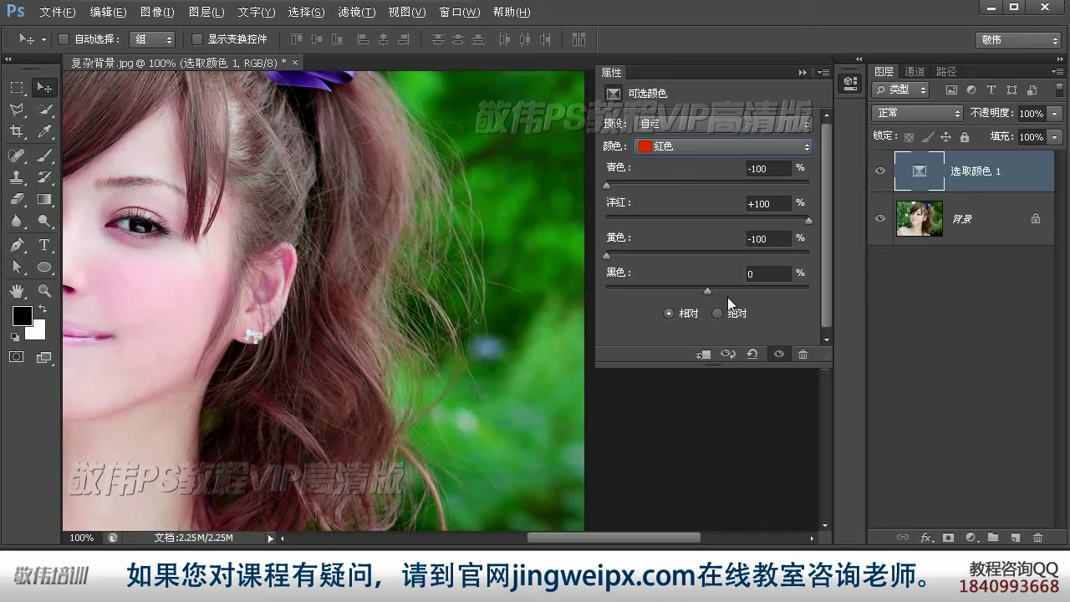
# - Add a Channel Mixer adjustment and, viewing the red channel, set its output to red +145%, green -68% and blue +111%
pyautogui.click(972, 538)
pyautogui.click(1021, 428)
pyautogui.click(911, 71)
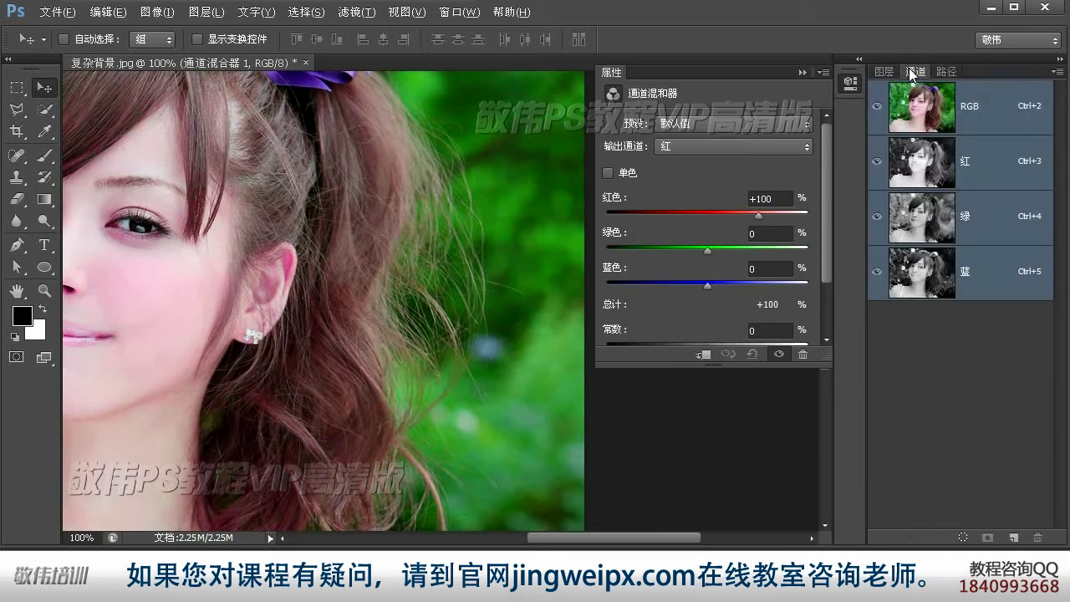
pyautogui.click(924, 164)
pyautogui.moveTo(759, 215); pyautogui.dragTo(781, 215)
pyautogui.moveTo(707, 285); pyautogui.dragTo(763, 284)
pyautogui.moveTo(709, 252); pyautogui.dragTo(675, 253)
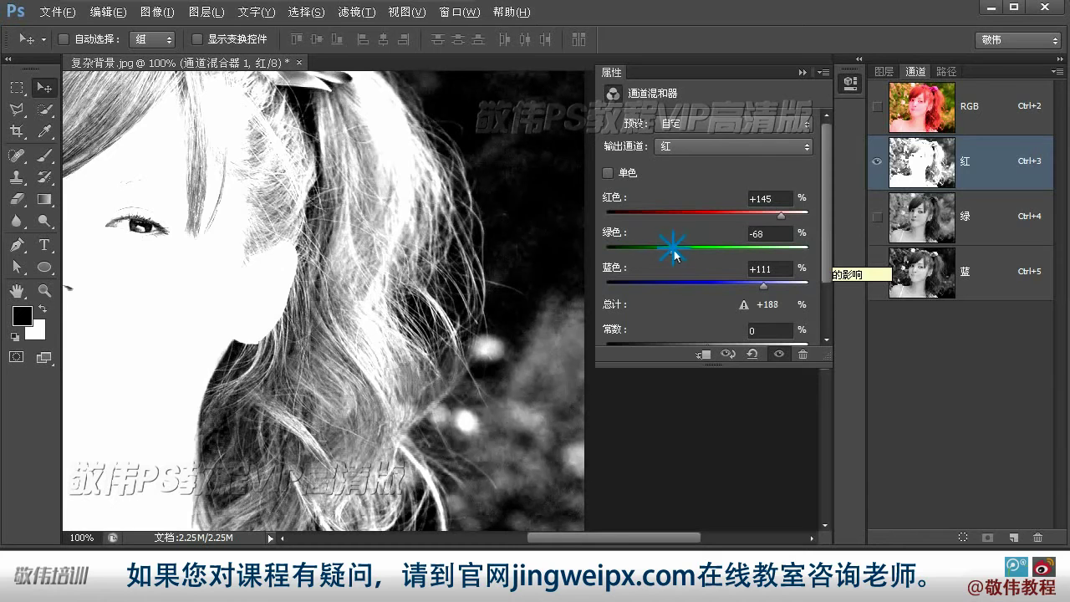
# - Duplicate the red channel and swap the colours so white is the foreground
pyautogui.moveTo(620, 537)
pyautogui.mouseDown()
pyautogui.moveTo(557, 538)
pyautogui.moveTo(605, 539)
pyautogui.mouseUp()
pyautogui.click(851, 82)
pyautogui.moveTo(825, 263); pyautogui.dragTo(822, 234)
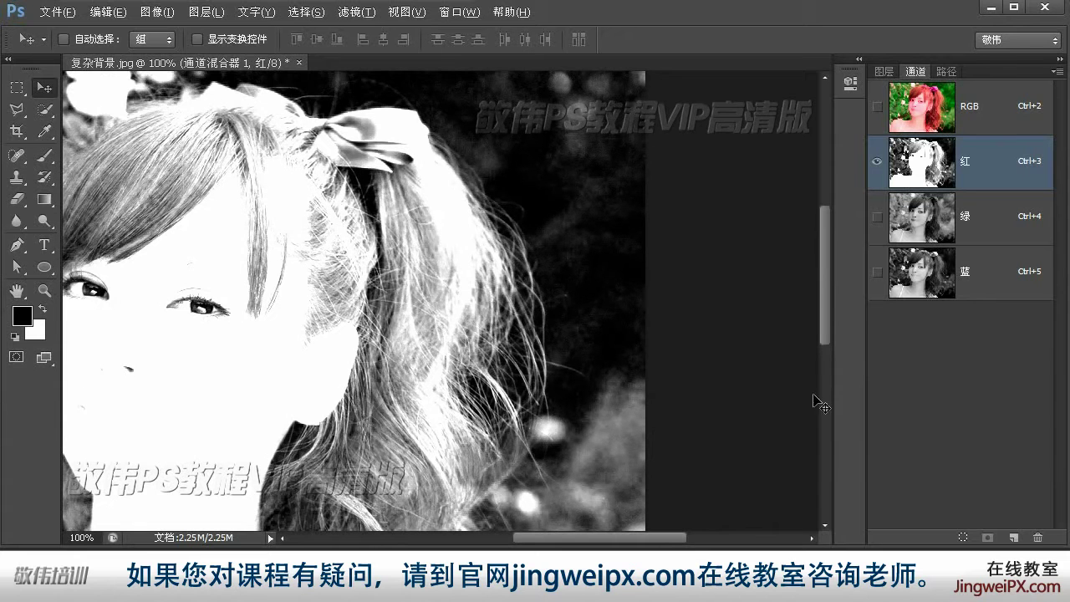
pyautogui.moveTo(997, 163); pyautogui.dragTo(1013, 538)
pyautogui.press('x')
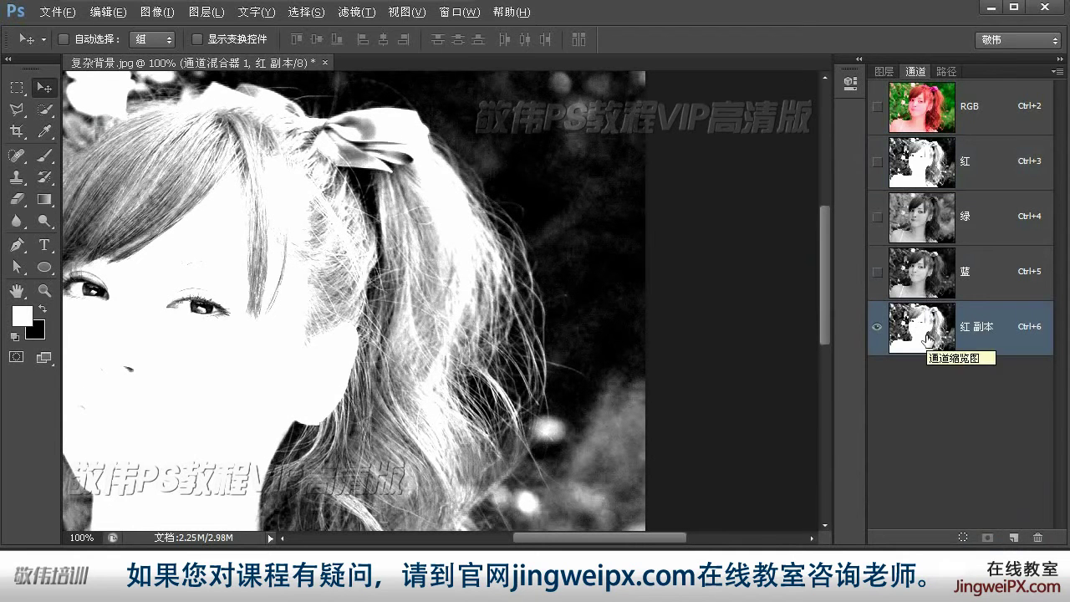
# - Select the ponytail and its loose strands, from the bow down past the ear, with the Polygonal Lasso tool
pyautogui.press('l')
pyautogui.click(303, 130)
pyautogui.click(325, 95)
pyautogui.click(330, 73)
pyautogui.click(430, 96)
pyautogui.click(568, 188)
pyautogui.click(641, 257)
pyautogui.click(610, 409)
pyautogui.click(561, 483)
pyautogui.scroll(-3, 562, 484)
pyautogui.click(530, 445)
pyautogui.click(445, 457)
pyautogui.click(329, 407)
pyautogui.click(287, 309)
pyautogui.doubleClick(279, 202)
pyautogui.press('v')
pyautogui.moveTo(825, 337)
pyautogui.mouseDown()
pyautogui.moveTo(826, 313)
pyautogui.moveTo(824, 323)
pyautogui.mouseUp()
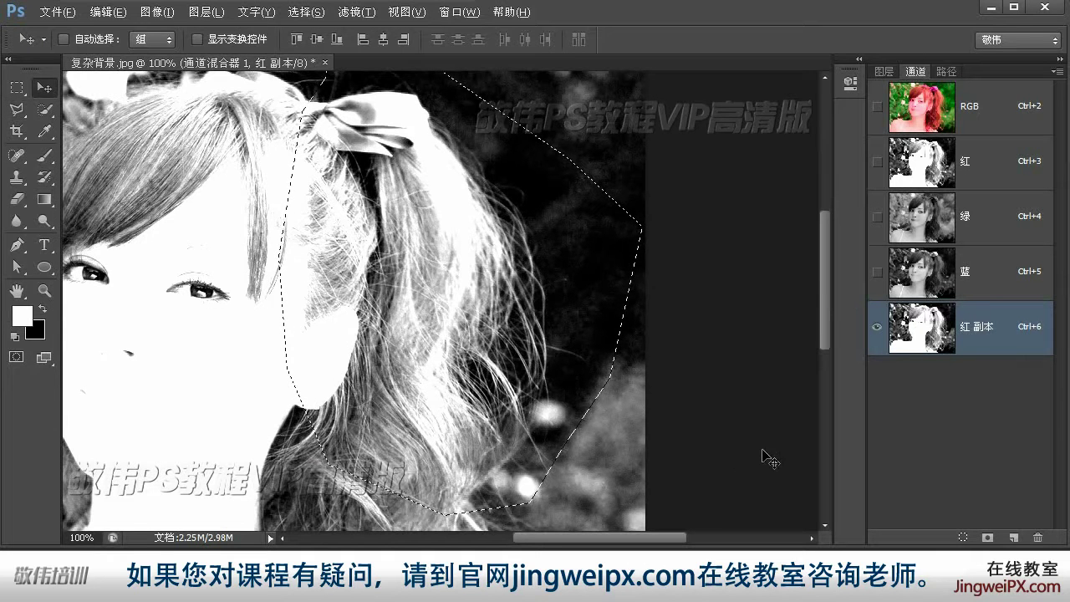
# - Copy the selected ponytail area of the red channel copy into a new alpha channel and deselect it
pyautogui.click(107, 11)
pyautogui.click(136, 124)
pyautogui.click(107, 11)
pyautogui.click(143, 124)
pyautogui.click(1013, 537)
pyautogui.click(108, 12)
pyautogui.click(137, 143)
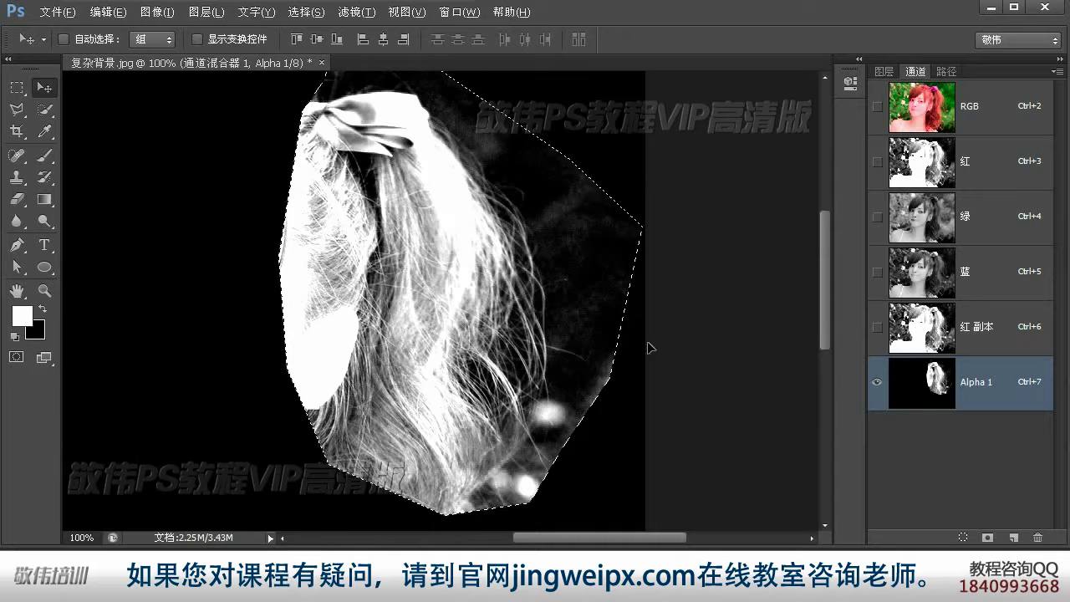
pyautogui.click(306, 12)
pyautogui.click(324, 44)
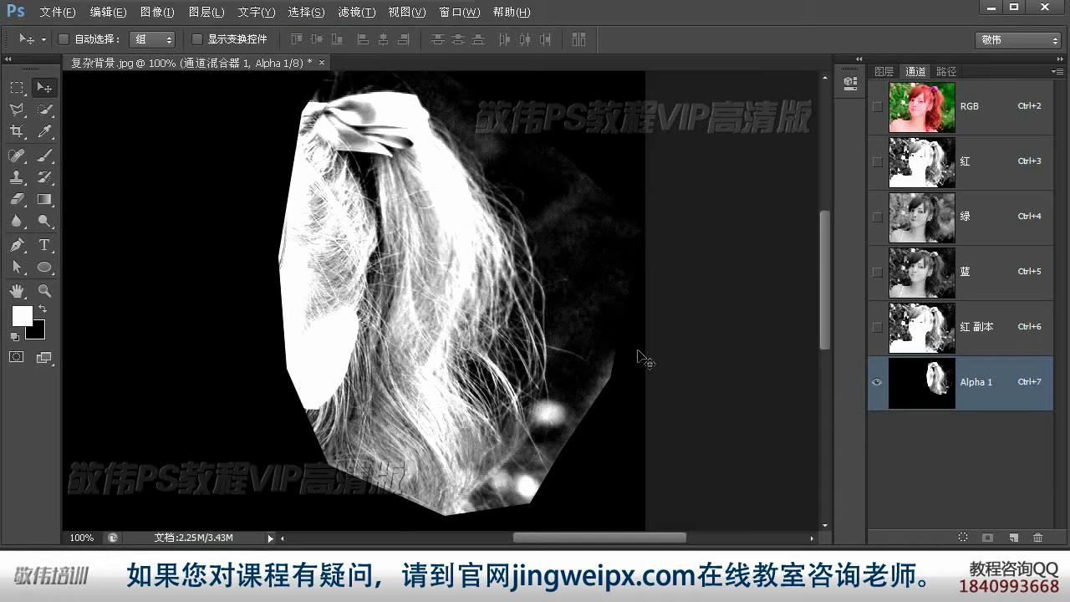
# - Apply Levels to the Alpha 1 channel, moving the black and white input points inward to strengthen the hair's contrast
pyautogui.click(157, 11)
pyautogui.moveTo(243, 48)
pyautogui.click(535, 67)
pyautogui.moveTo(514, 179); pyautogui.dragTo(752, 171)
pyautogui.moveTo(870, 357); pyautogui.dragTo(825, 357)
pyautogui.moveTo(657, 357); pyautogui.dragTo(681, 357)
pyautogui.moveTo(753, 357); pyautogui.dragTo(753, 357)
pyautogui.press('Return')
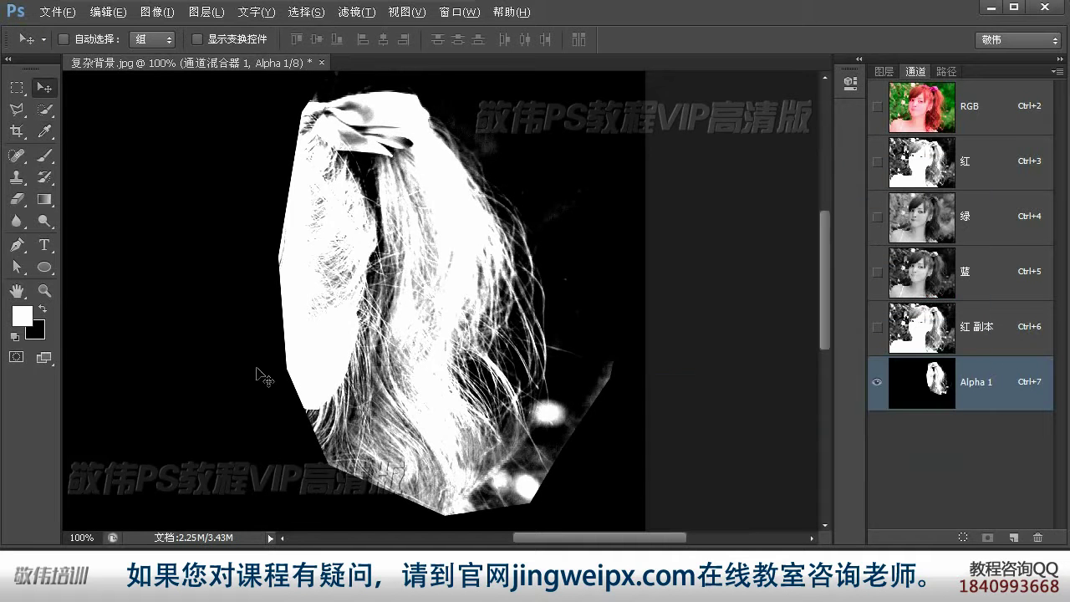
# - Paint the inside of the ponytail solid white in Alpha 1 with a 40-pixel brush at 100% opacity
pyautogui.scroll(2, 92, 377)
pyautogui.press('b')
pyautogui.click(368, 40)
pyautogui.moveTo(275, 282)
pyautogui.mouseDown()
pyautogui.moveTo(310, 162)
pyautogui.moveTo(389, 179)
pyautogui.moveTo(388, 358)
pyautogui.moveTo(354, 410)
pyautogui.moveTo(327, 184)
pyautogui.moveTo(337, 373)
pyautogui.moveTo(384, 444)
pyautogui.mouseUp()
pyautogui.moveTo(824, 306); pyautogui.dragTo(825, 332)
pyautogui.moveTo(361, 351)
pyautogui.mouseDown()
pyautogui.moveTo(432, 371)
pyautogui.moveTo(441, 358)
pyautogui.moveTo(507, 435)
pyautogui.moveTo(325, 398)
pyautogui.moveTo(264, 272)
pyautogui.mouseUp()
pyautogui.moveTo(438, 327); pyautogui.dragTo(317, 392)
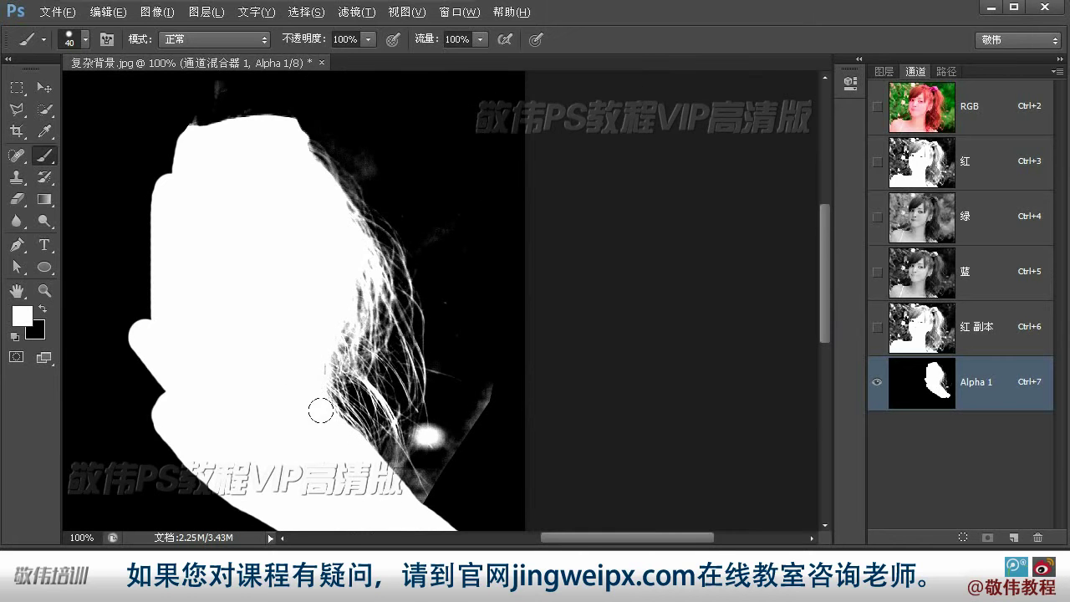
# - Paint black over the background around the ponytail's top and outer strands in Alpha 1 with a 40-pixel brush at 100% opacity
pyautogui.click(46, 292)
pyautogui.click(419, 410)
pyautogui.moveTo(419, 409); pyautogui.dragTo(440, 312)
pyautogui.press('b')
pyautogui.click(42, 309)
pyautogui.moveTo(523, 305)
pyautogui.mouseDown()
pyautogui.moveTo(413, 356)
pyautogui.moveTo(411, 471)
pyautogui.moveTo(399, 375)
pyautogui.moveTo(392, 402)
pyautogui.mouseUp()
pyautogui.moveTo(439, 84); pyautogui.dragTo(483, 445)
pyautogui.moveTo(433, 356); pyautogui.dragTo(301, 182)
pyautogui.moveTo(377, 193); pyautogui.dragTo(471, 308)
pyautogui.moveTo(319, 133); pyautogui.dragTo(539, 157)
pyautogui.click(453, 157)
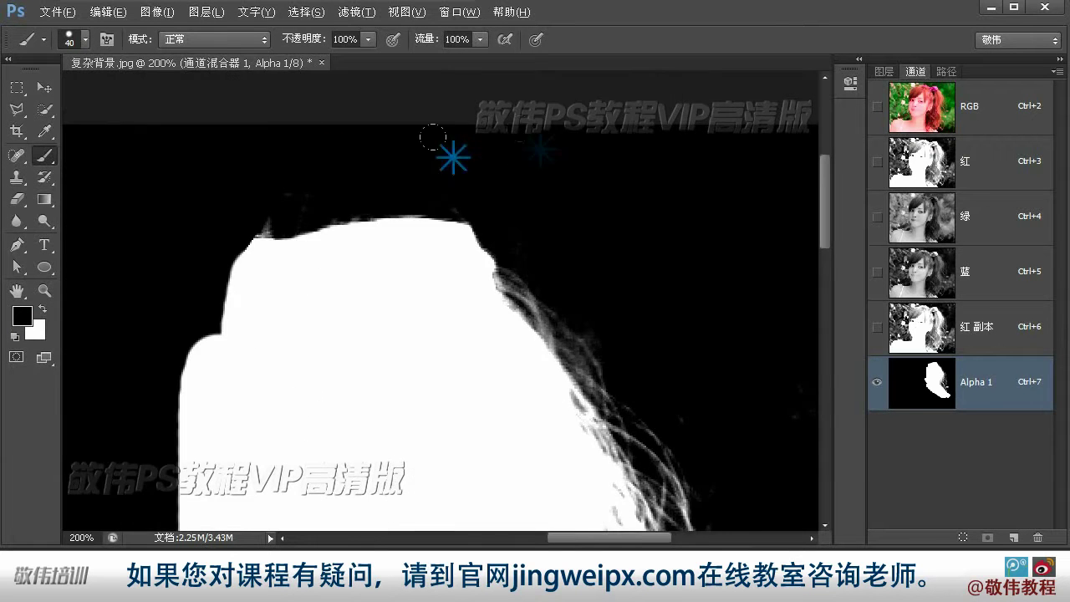
pyautogui.moveTo(635, 501); pyautogui.dragTo(397, 171)
pyautogui.moveTo(631, 387); pyautogui.dragTo(598, 208)
pyautogui.moveTo(577, 382); pyautogui.dragTo(558, 232)
pyautogui.rightClick(523, 313)
pyautogui.moveTo(489, 242); pyautogui.dragTo(507, 209)
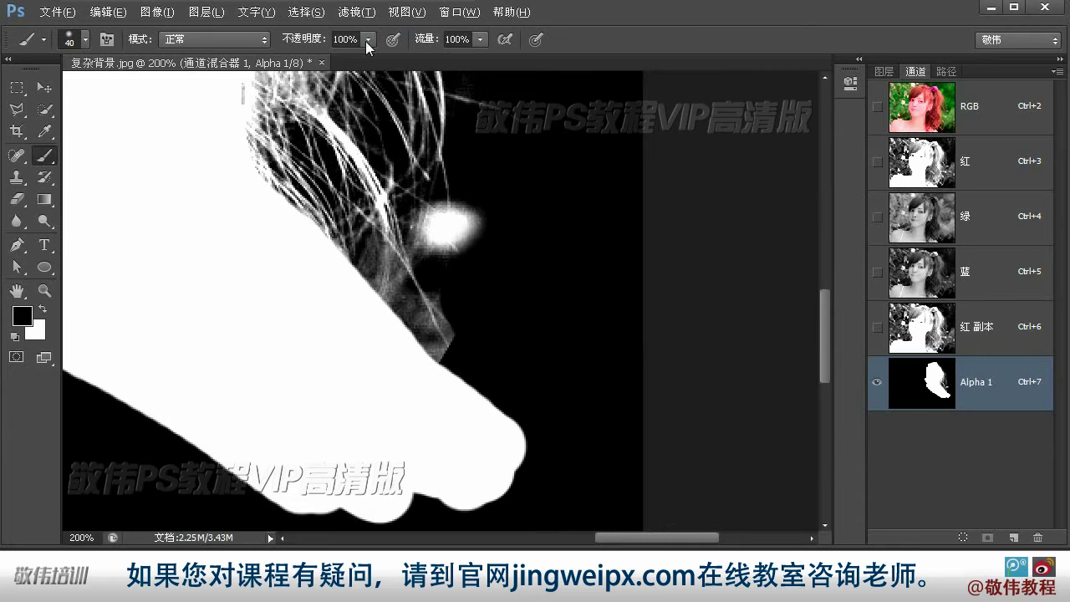
# - Paint black over the bright spot beside the lower strand tips with a smaller brush at reduced opacity
pyautogui.moveTo(368, 39); pyautogui.dragTo(312, 59)
pyautogui.moveTo(500, 247)
pyautogui.mouseDown()
pyautogui.moveTo(471, 216)
pyautogui.moveTo(435, 223)
pyautogui.moveTo(459, 265)
pyautogui.moveTo(449, 217)
pyautogui.mouseUp()
pyautogui.press('[')
pyautogui.press('[')
pyautogui.press('[')
pyautogui.press('[')
pyautogui.press('[')
pyautogui.press('[')
pyautogui.press('[')
pyautogui.press('[')
pyautogui.click(454, 223)
# - Darken the grey haze around the ponytail's lower strands in Alpha 1 with a black brush at 69% opacity
pyautogui.press(']')
pyautogui.press(']')
pyautogui.press(']')
pyautogui.press(']')
pyautogui.press(']')
pyautogui.press('6')
pyautogui.press('9')
pyautogui.press('z')
pyautogui.click(449, 222)
pyautogui.click(433, 232)
pyautogui.press('b')
pyautogui.moveTo(450, 289)
pyautogui.mouseDown()
pyautogui.moveTo(437, 192)
pyautogui.moveTo(426, 389)
pyautogui.mouseUp()
pyautogui.moveTo(388, 440); pyautogui.dragTo(470, 343)
pyautogui.moveTo(300, 299)
pyautogui.mouseDown()
pyautogui.moveTo(306, 432)
pyautogui.moveTo(376, 327)
pyautogui.moveTo(401, 394)
pyautogui.moveTo(328, 526)
pyautogui.moveTo(351, 439)
pyautogui.mouseUp()
pyautogui.moveTo(447, 452)
pyautogui.mouseDown()
pyautogui.moveTo(363, 318)
pyautogui.moveTo(432, 443)
pyautogui.mouseUp()
pyautogui.moveTo(413, 340); pyautogui.dragTo(452, 414)
pyautogui.moveTo(444, 335); pyautogui.dragTo(399, 287)
# - Paint out the remaining haze outside the outer strands with a larger black brush at a different opacity
pyautogui.press(']')
pyautogui.press(']')
pyautogui.moveTo(368, 39); pyautogui.dragTo(402, 64)
pyautogui.moveTo(332, 296)
pyautogui.mouseDown()
pyautogui.moveTo(427, 478)
pyautogui.moveTo(488, 281)
pyautogui.mouseUp()
pyautogui.press(']')
pyautogui.press(']')
pyautogui.moveTo(401, 117); pyautogui.dragTo(469, 342)
pyautogui.moveTo(443, 240)
pyautogui.mouseDown()
pyautogui.moveTo(425, 364)
pyautogui.moveTo(409, 382)
pyautogui.moveTo(407, 234)
pyautogui.mouseUp()
# - Touch up the finer areas along the lower strands in Alpha 1 with a reduced brush size
pyautogui.press('[')
pyautogui.press('[')
pyautogui.press('[')
pyautogui.press('[')
pyautogui.press('[')
pyautogui.press('[')
pyautogui.press('[')
pyautogui.moveTo(385, 415); pyautogui.dragTo(351, 388)
pyautogui.moveTo(281, 346)
pyautogui.mouseDown()
pyautogui.moveTo(332, 332)
pyautogui.moveTo(298, 510)
pyautogui.mouseUp()
pyautogui.press(']')
pyautogui.moveTo(292, 242); pyautogui.dragTo(318, 497)
# - Lighten the hair's inner edge in Alpha 1 using the 20-pixel Dodge tool, with the range set to Shadows and exposure at 71%
pyautogui.doubleClick(45, 291)
pyautogui.click(516, 289)
pyautogui.click(516, 289)
pyautogui.keyDown('alt'); pyautogui.click(485, 343); pyautogui.keyUp('alt')
pyautogui.keyDown('alt'); pyautogui.click(485, 343); pyautogui.keyUp('alt')
pyautogui.click(479, 335)
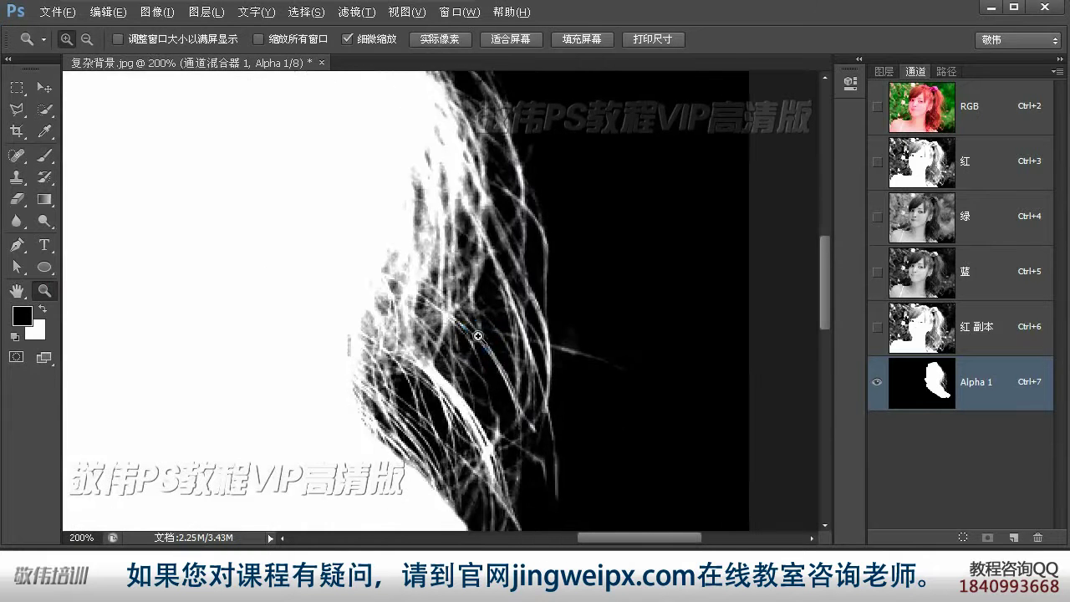
pyautogui.keyDown('alt'); pyautogui.click(477, 335); pyautogui.keyUp('alt')
pyautogui.click(431, 307)
pyautogui.click(44, 221)
pyautogui.click(102, 222)
pyautogui.press('[')
pyautogui.press('[')
pyautogui.press('[')
pyautogui.press('[')
pyautogui.press('[')
pyautogui.moveTo(337, 208)
pyautogui.mouseDown()
pyautogui.moveTo(289, 277)
pyautogui.moveTo(326, 340)
pyautogui.moveTo(386, 288)
pyautogui.moveTo(398, 125)
pyautogui.moveTo(393, 202)
pyautogui.moveTo(399, 162)
pyautogui.moveTo(245, 398)
pyautogui.mouseUp()
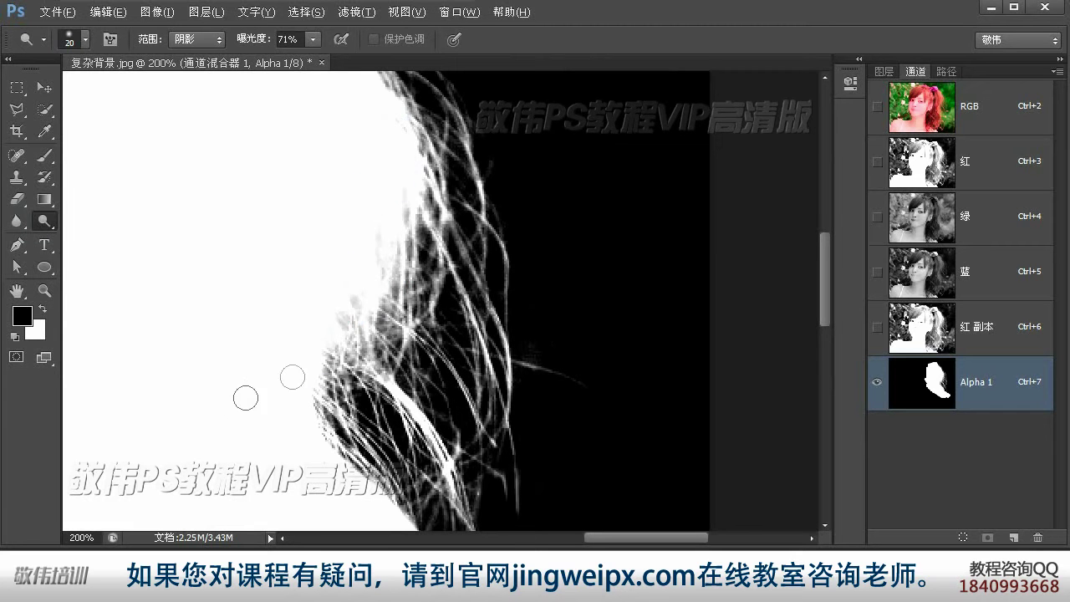
# - Select a rectangular area around the lower ponytail in the red channel copy with the Rectangular Marquee
pyautogui.doubleClick(45, 290)
pyautogui.click(977, 327)
pyautogui.press('v')
pyautogui.moveTo(824, 303); pyautogui.dragTo(828, 354)
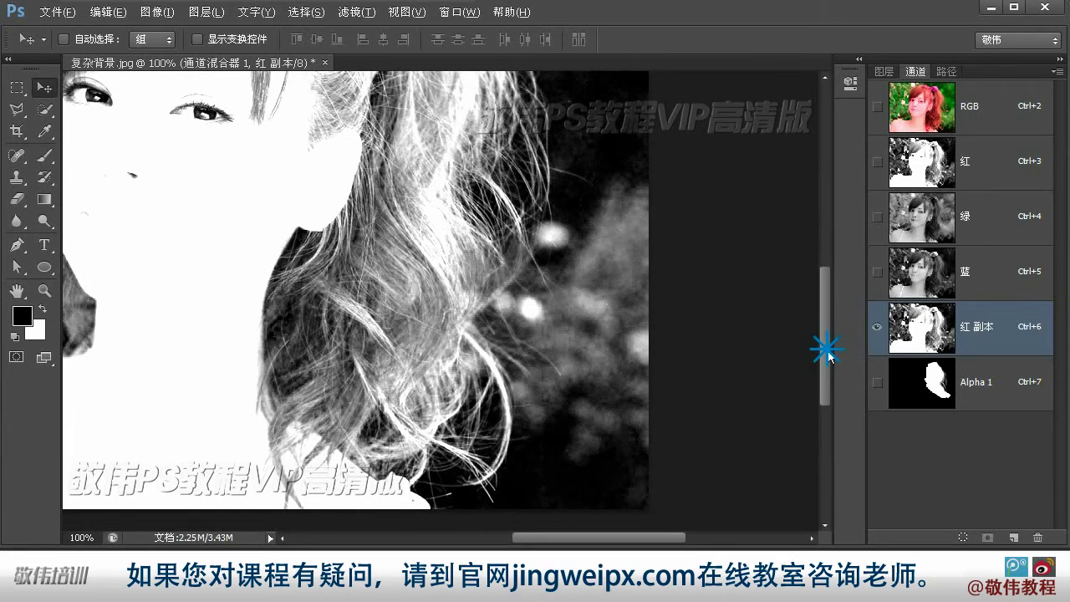
pyautogui.click(16, 87)
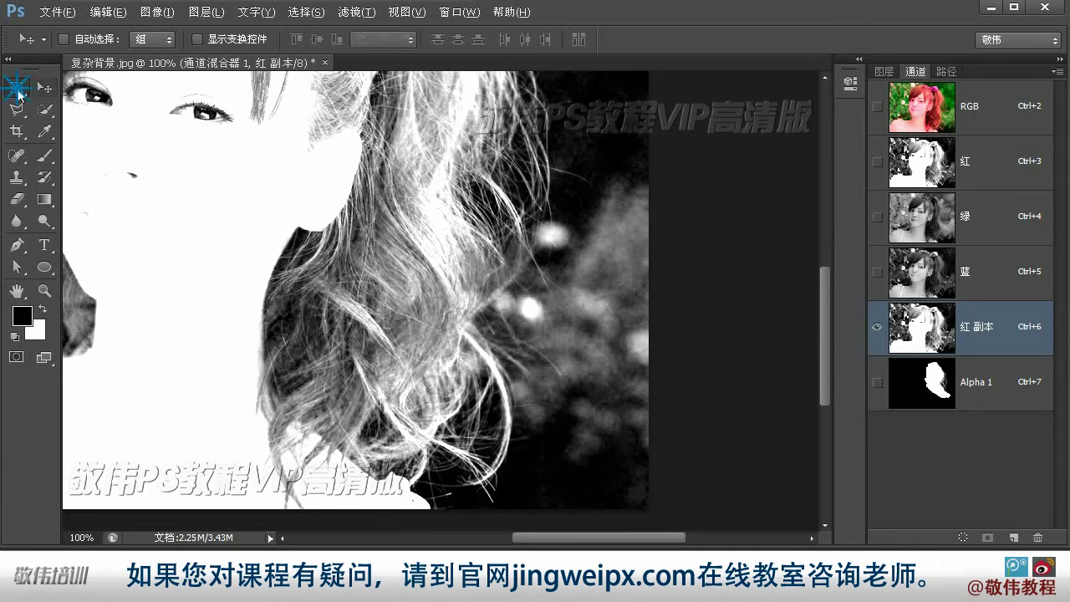
pyautogui.moveTo(262, 150); pyautogui.dragTo(418, 215)
pyautogui.click(281, 212)
pyautogui.moveTo(252, 196); pyautogui.dragTo(658, 420)
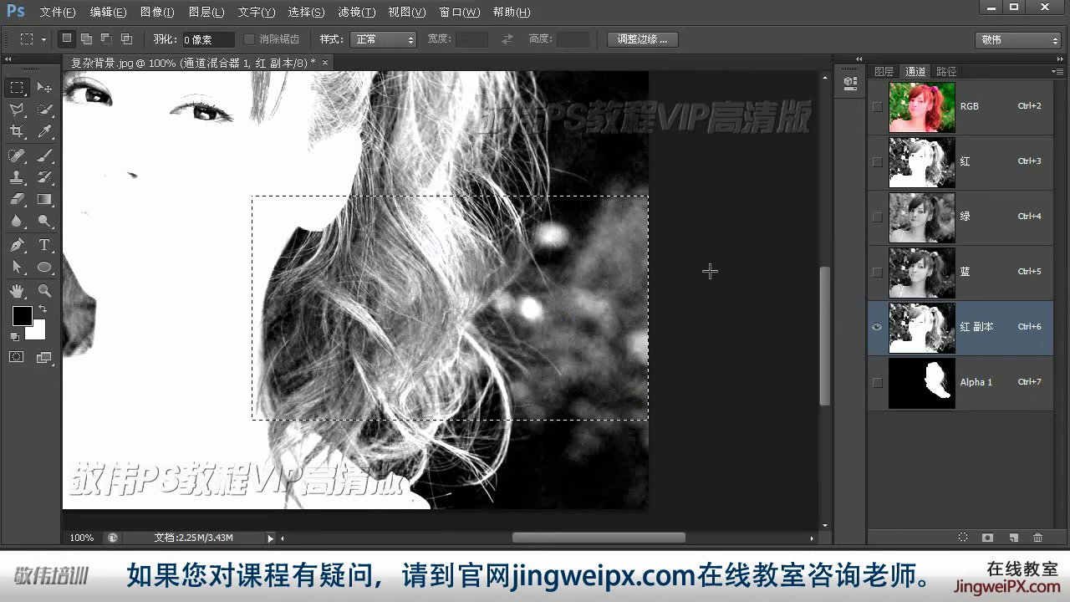
# - Run Calculations on the red channel copy with itself, using Overlay (叠加) at 100% opacity and outputting a new channel
pyautogui.press('v')
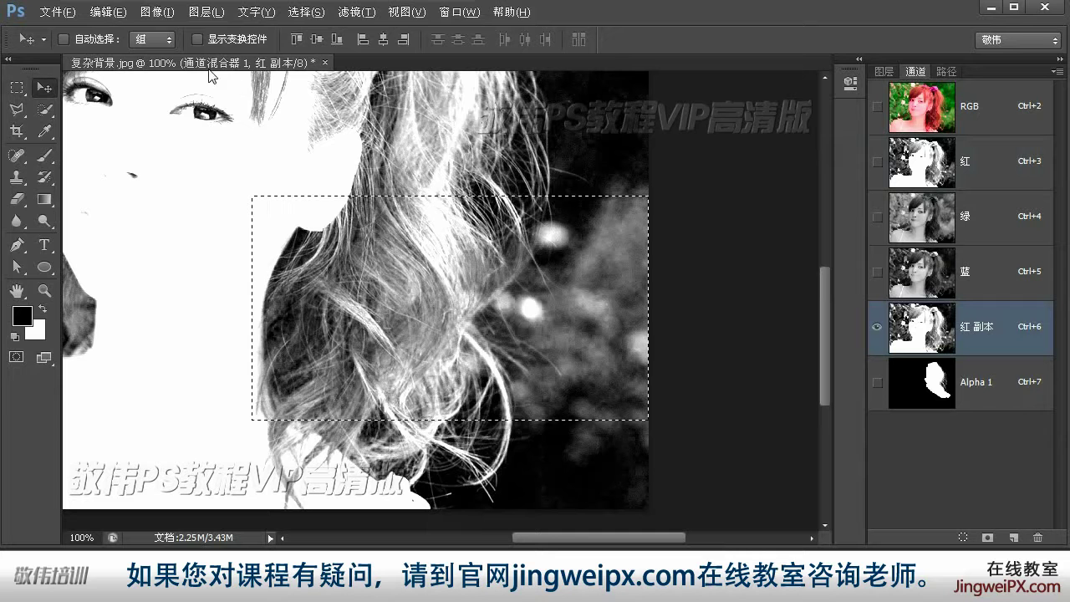
pyautogui.click(109, 12)
pyautogui.moveTo(158, 12)
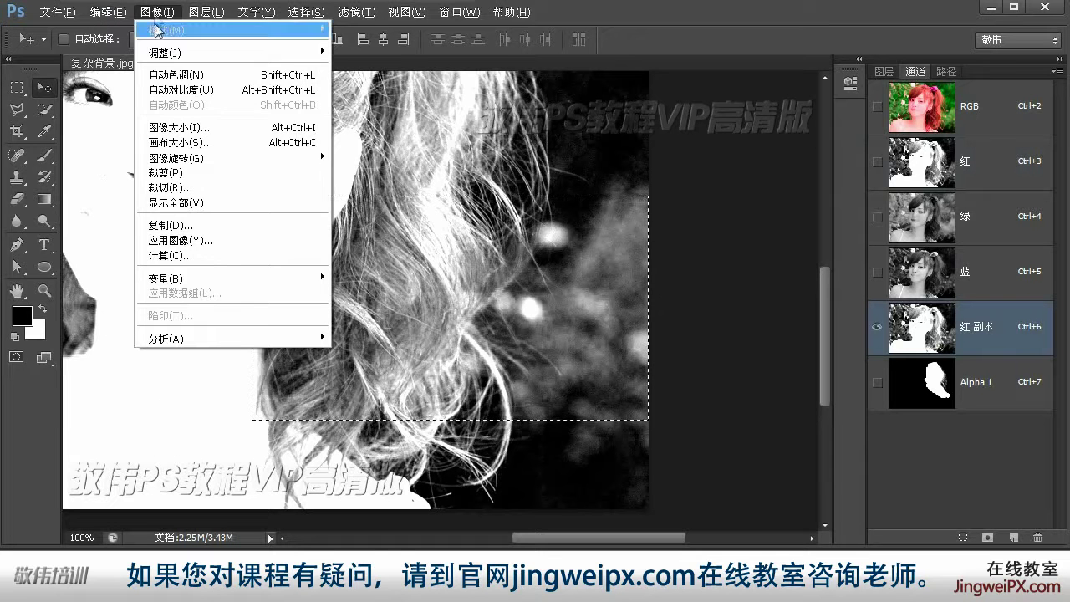
pyautogui.click(174, 263)
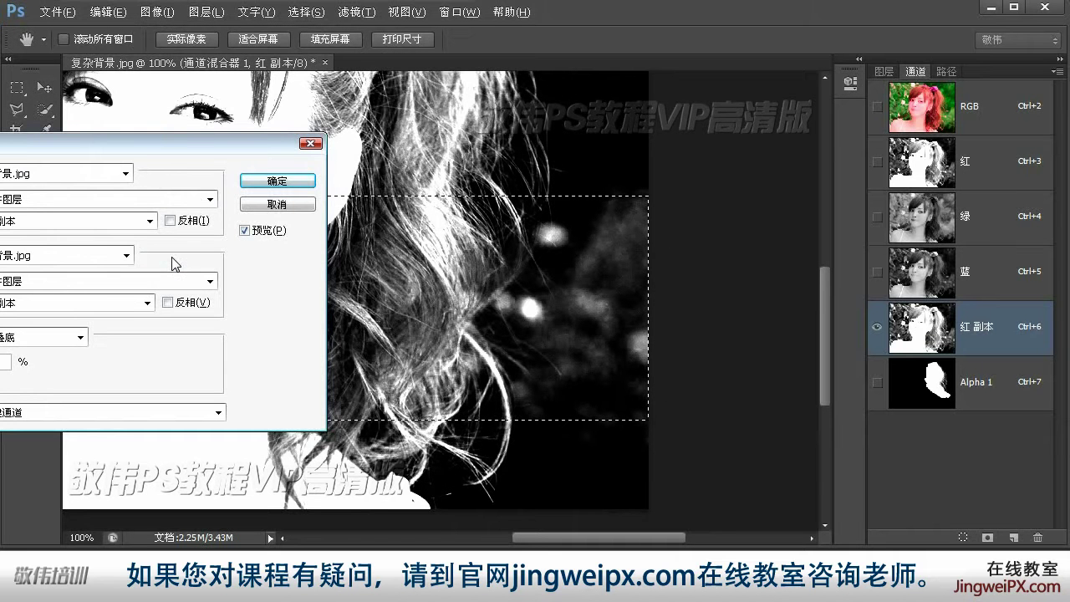
pyautogui.moveTo(138, 152); pyautogui.dragTo(206, 158)
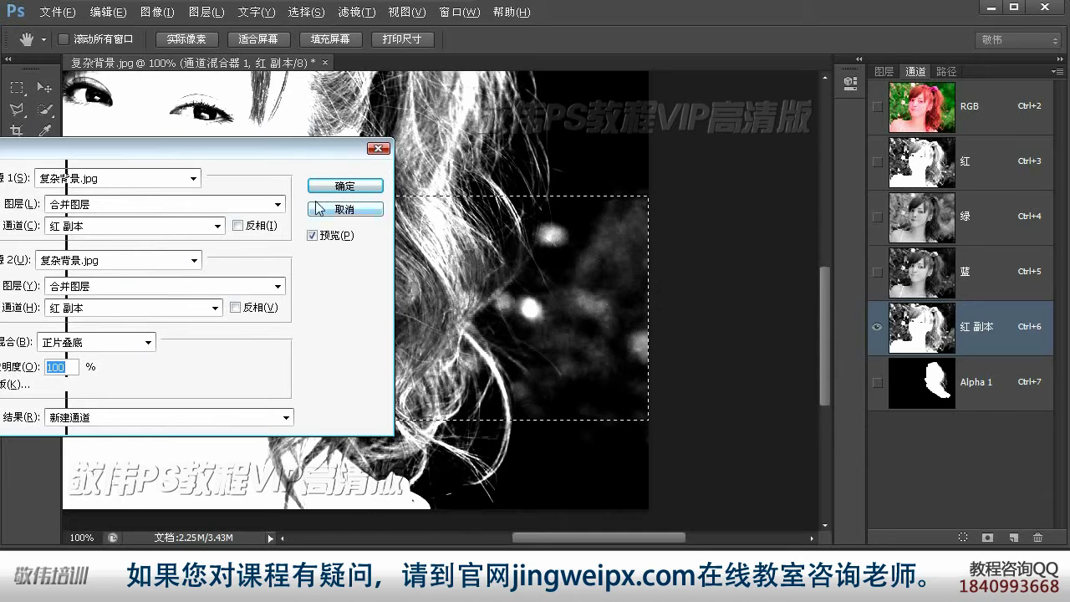
pyautogui.click(148, 342)
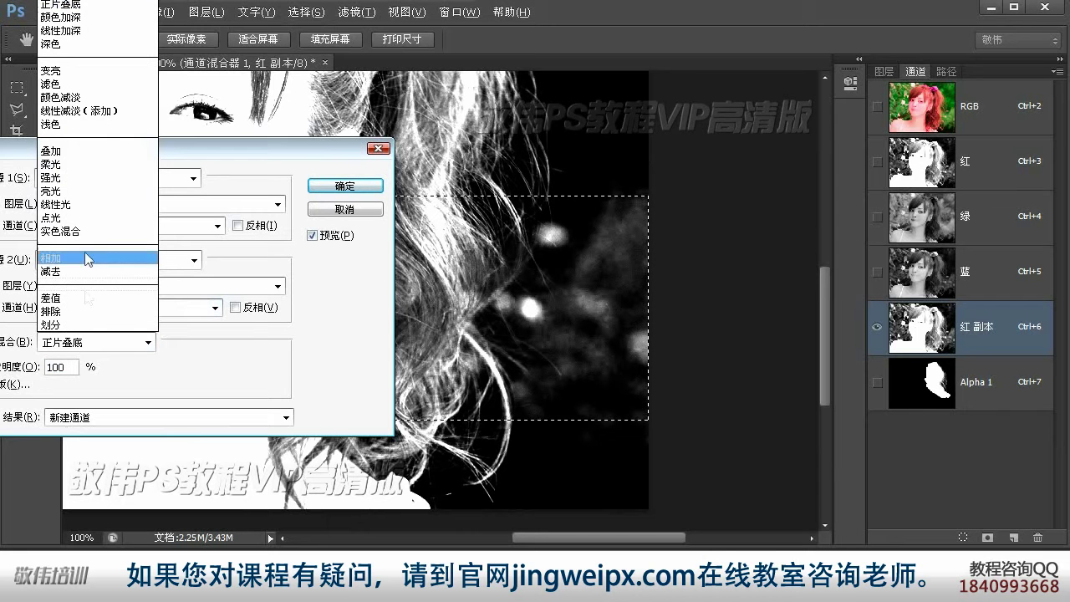
pyautogui.click(88, 152)
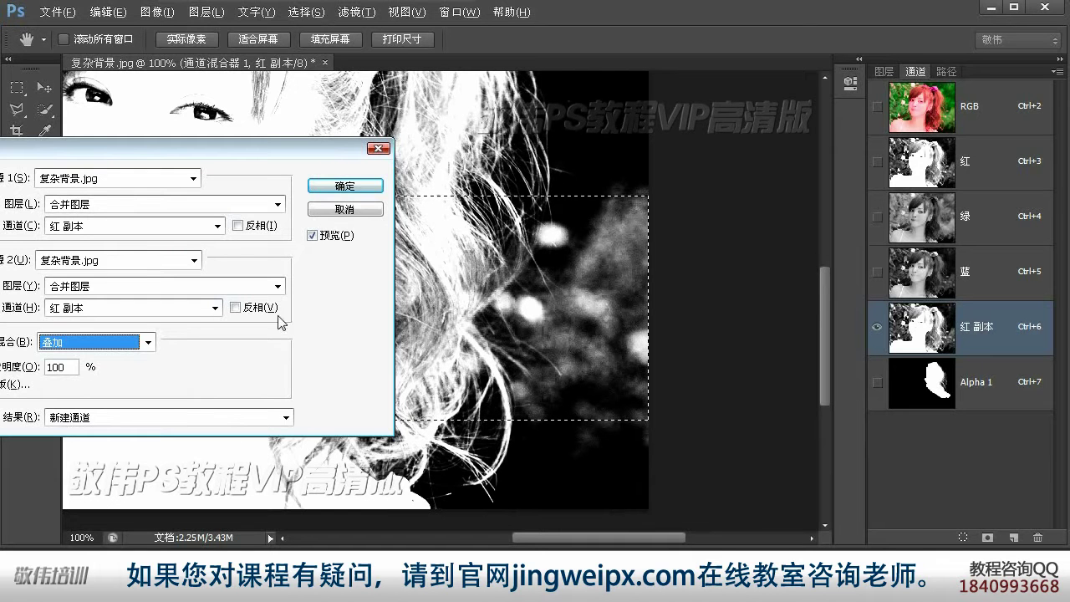
pyautogui.click(344, 185)
# - Run Calculations on Alpha 2 with itself, using Multiply (正片叠底) at 48% opacity and outputting a new channel
pyautogui.click(157, 12)
pyautogui.click(184, 255)
pyautogui.click(108, 12)
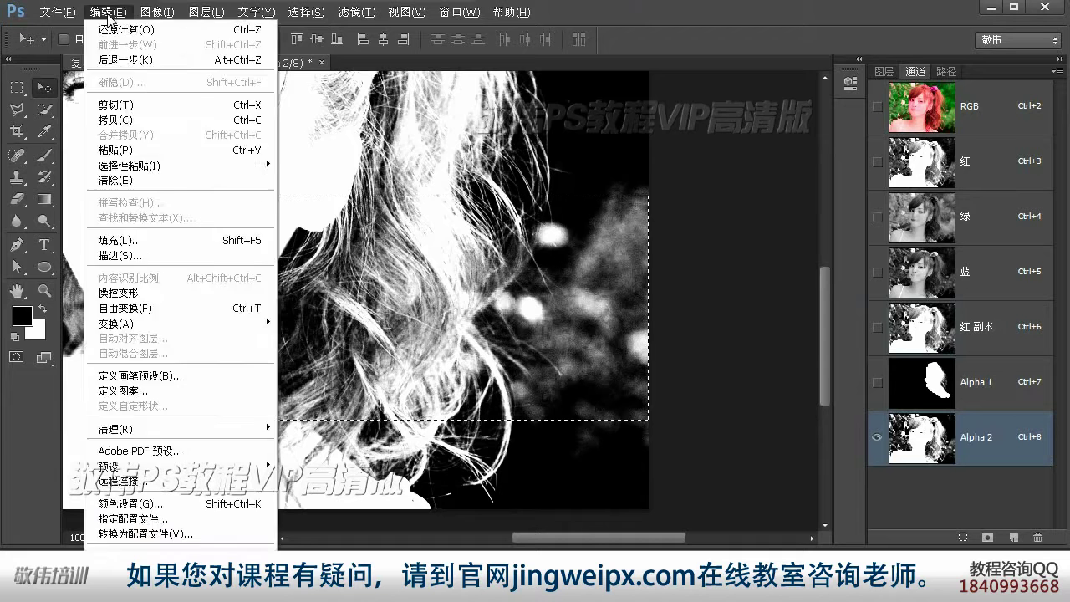
pyautogui.moveTo(157, 12)
pyautogui.click(180, 256)
pyautogui.click(148, 342)
pyautogui.click(83, 15)
pyautogui.moveTo(29, 369)
pyautogui.mouseDown()
pyautogui.moveTo(5, 371)
pyautogui.moveTo(26, 368)
pyautogui.mouseUp()
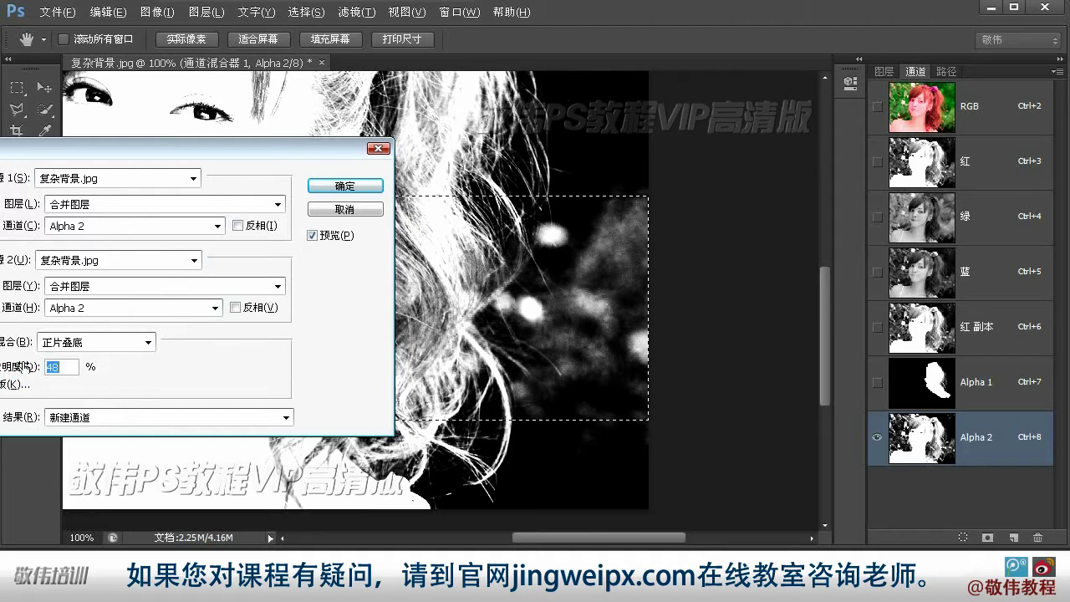
pyautogui.click(339, 185)
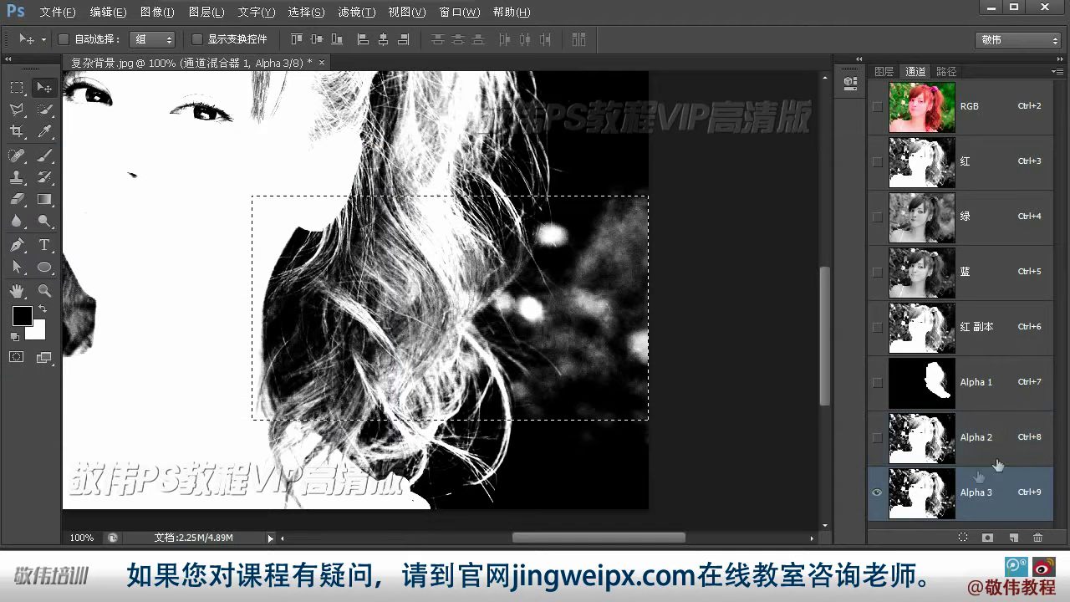
# - Copy the selected lower hair into a new alpha channel and apply Levels with inputs 19, 0.69 and 222
pyautogui.click(106, 12)
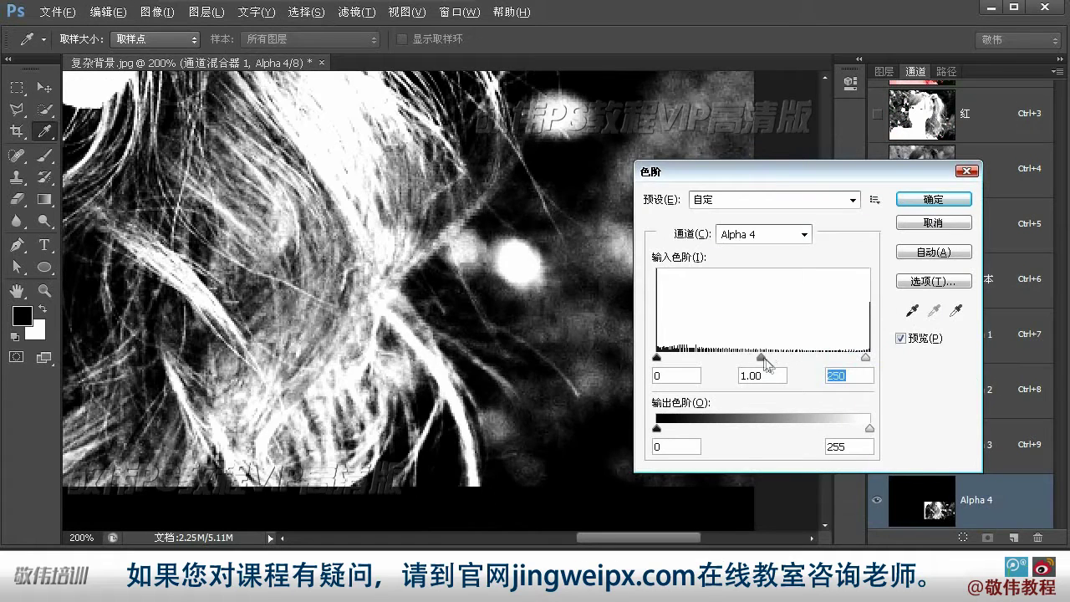
pyautogui.moveTo(761, 358); pyautogui.dragTo(786, 347)
pyautogui.moveTo(658, 358); pyautogui.dragTo(677, 358)
pyautogui.moveTo(866, 360); pyautogui.dragTo(843, 356)
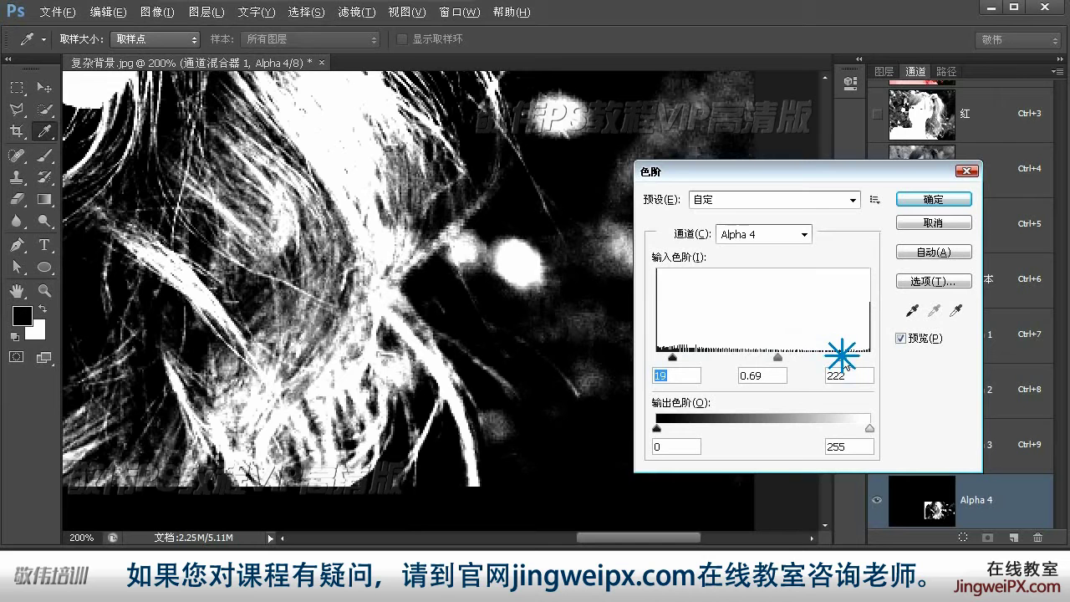
pyautogui.click(924, 201)
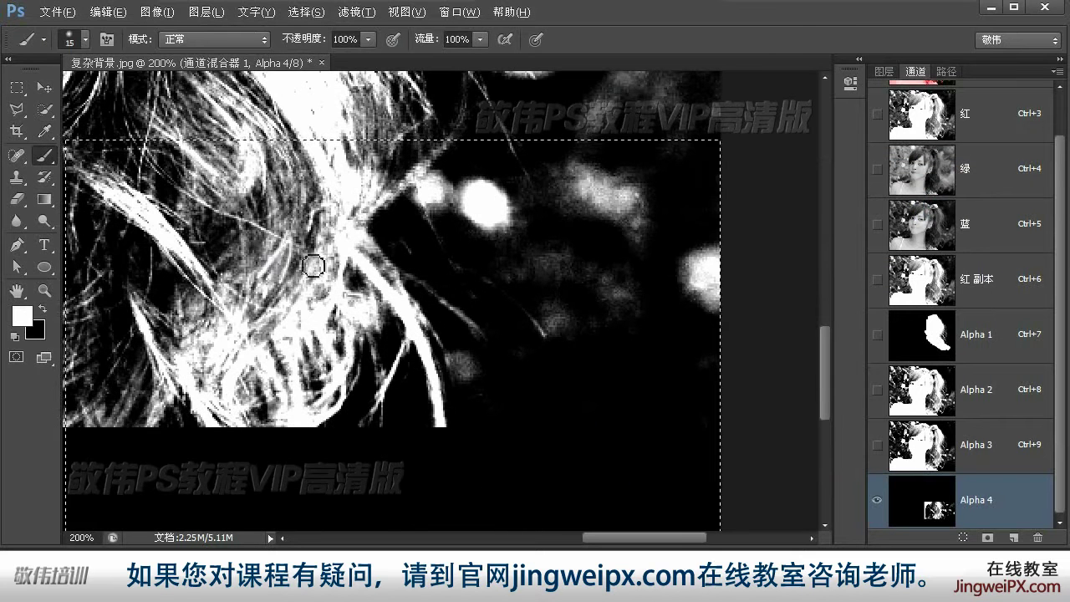
# - Paint the inside of the lower hair solid white in Alpha 4 with a 20-pixel brush at 100% opacity
pyautogui.press(']')
pyautogui.press(']')
pyautogui.moveTo(313, 266)
pyautogui.mouseDown()
pyautogui.moveTo(301, 222)
pyautogui.moveTo(323, 186)
pyautogui.moveTo(259, 193)
pyautogui.moveTo(179, 143)
pyautogui.moveTo(168, 282)
pyautogui.moveTo(312, 258)
pyautogui.mouseUp()
pyautogui.moveTo(333, 333)
pyautogui.mouseDown()
pyautogui.moveTo(341, 330)
pyautogui.moveTo(311, 465)
pyautogui.moveTo(282, 394)
pyautogui.moveTo(153, 313)
pyautogui.mouseUp()
pyautogui.press(']')
pyautogui.press(']')
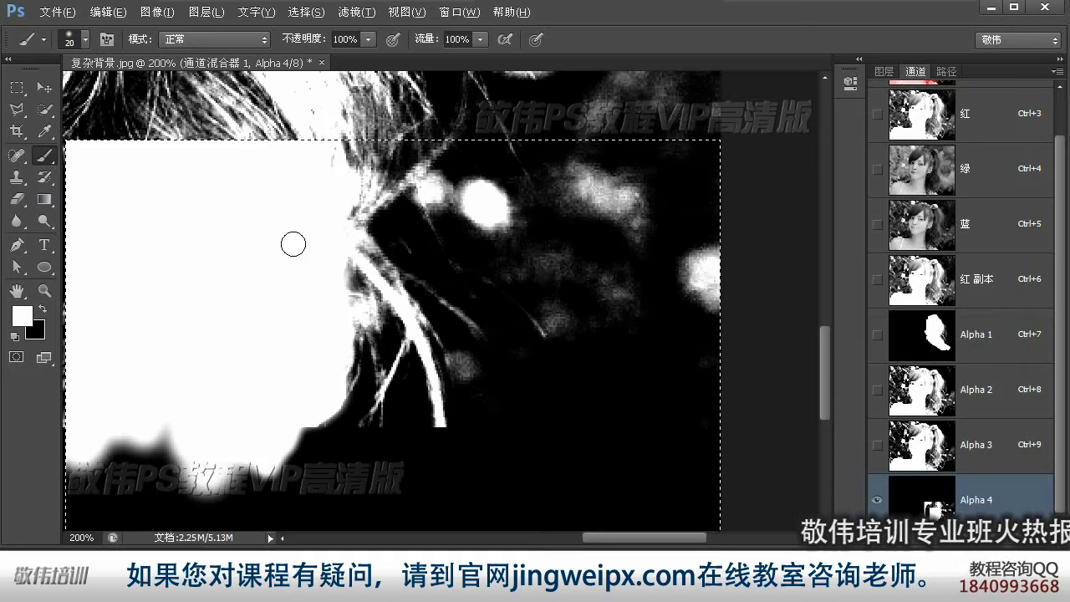
pyautogui.moveTo(344, 294); pyautogui.dragTo(363, 311)
pyautogui.moveTo(346, 213); pyautogui.dragTo(363, 236)
# - Clean the dark gaps beside the branching strands in Alpha 4 with a small black brush at 39% opacity
pyautogui.press('[')
pyautogui.press('[')
pyautogui.press('[')
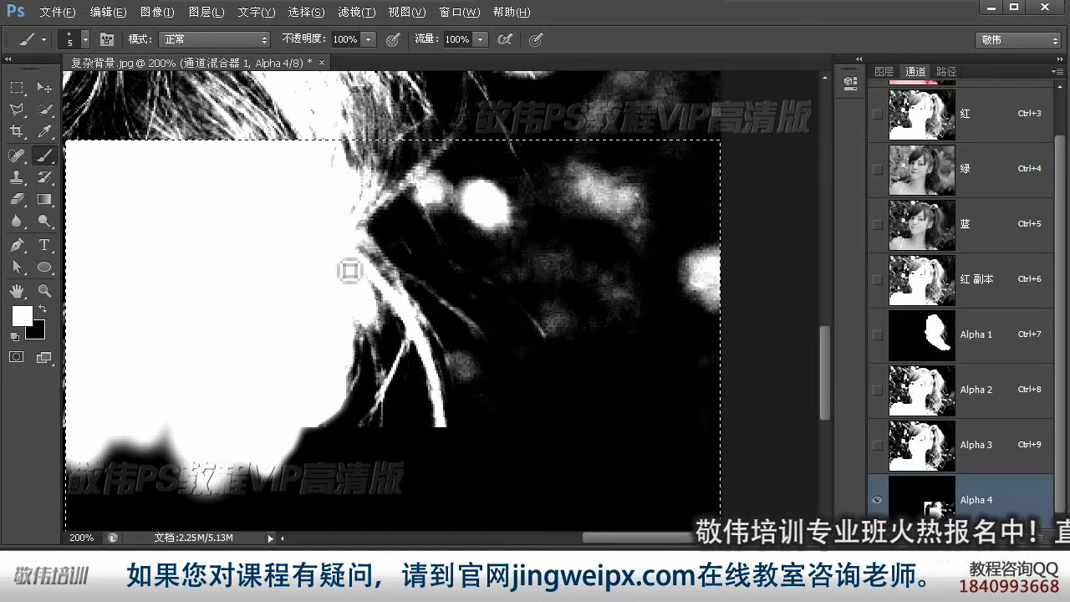
pyautogui.press('3')
pyautogui.press('9')
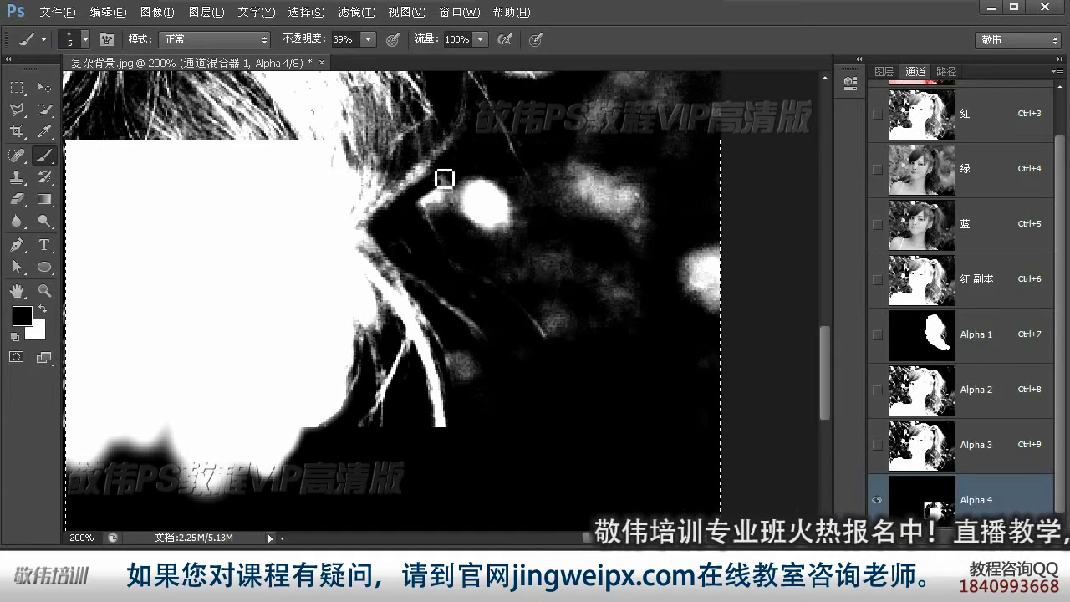
pyautogui.press(']')
pyautogui.press(']')
pyautogui.press(']')
pyautogui.moveTo(450, 200); pyautogui.dragTo(424, 216)
pyautogui.moveTo(528, 272)
pyautogui.mouseDown()
pyautogui.moveTo(557, 268)
pyautogui.moveTo(469, 312)
pyautogui.moveTo(493, 385)
pyautogui.mouseUp()
# - Paint out the bright background spots beside the lower strands with a larger black brush at 100% opacity
pyautogui.press('0')
pyautogui.press(']')
pyautogui.press(']')
pyautogui.press(']')
pyautogui.moveTo(489, 203)
pyautogui.mouseDown()
pyautogui.moveTo(580, 210)
pyautogui.moveTo(626, 258)
pyautogui.moveTo(590, 174)
pyautogui.moveTo(642, 227)
pyautogui.mouseUp()
pyautogui.moveTo(284, 267); pyautogui.dragTo(330, 201)
pyautogui.hotkey('ctrl', 'z')
pyautogui.click(322, 199)
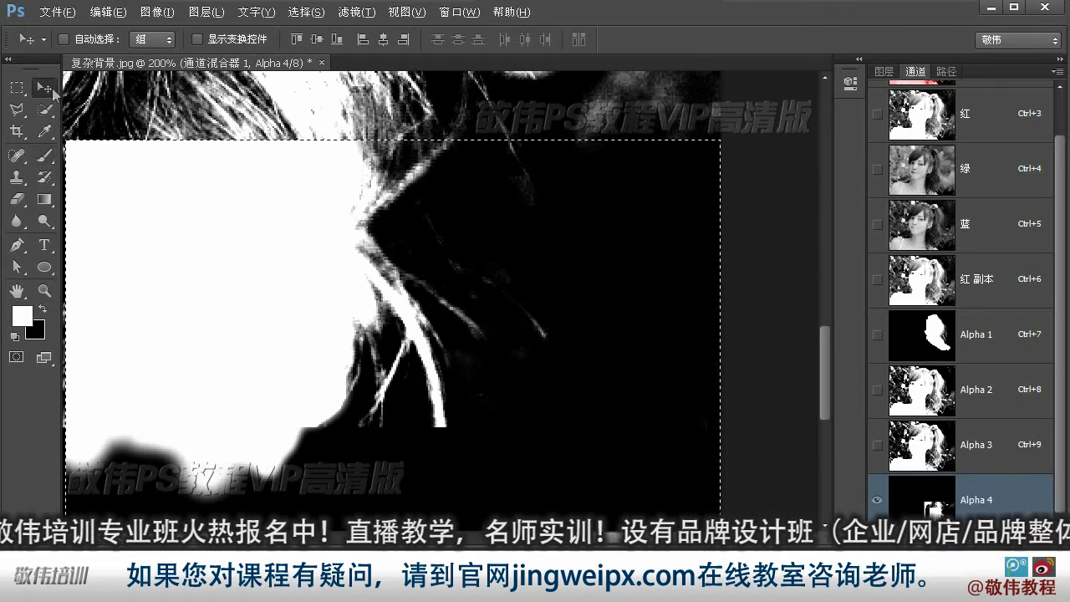
# - Try copying the selected lower-hair area of Alpha 4 into a new alpha channel and revert to Alpha 4
pyautogui.click(45, 87)
pyautogui.hscroll(-2, 440, 301)
pyautogui.moveTo(826, 402); pyautogui.dragTo(836, 446)
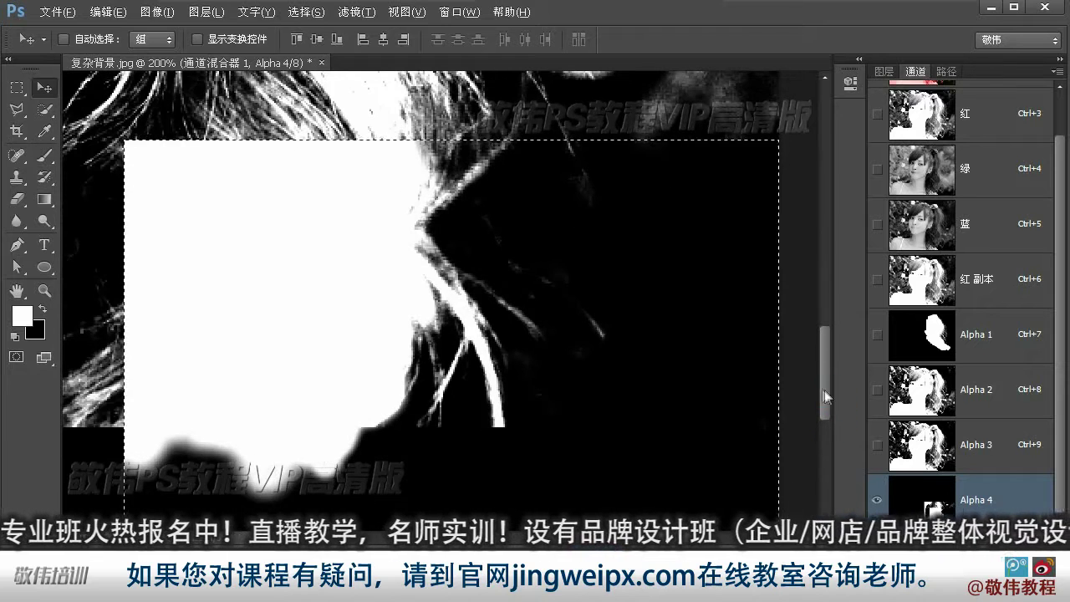
pyautogui.click(108, 12)
pyautogui.click(138, 120)
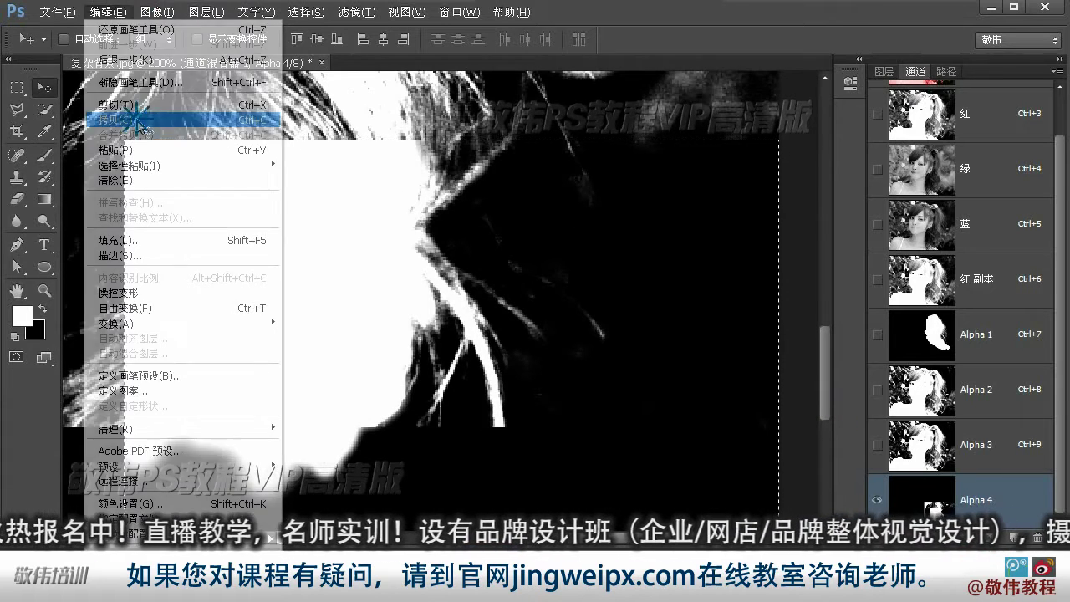
pyautogui.click(1015, 537)
pyautogui.click(108, 11)
pyautogui.click(116, 150)
pyautogui.press('m')
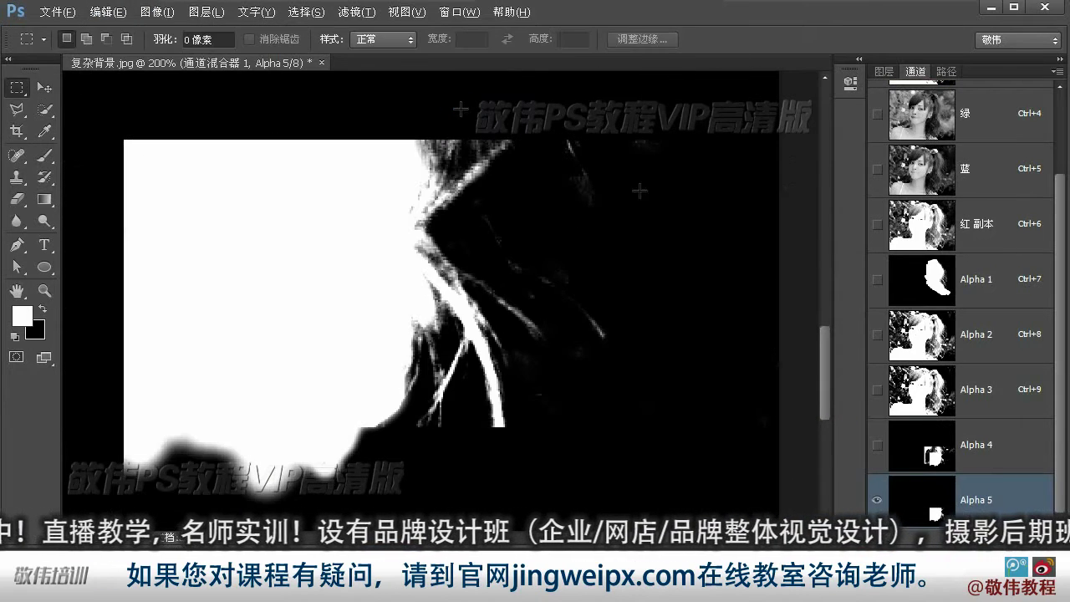
pyautogui.press('Delete')
pyautogui.hotkey('ctrl', 'alt', 'z')
pyautogui.click(985, 509)
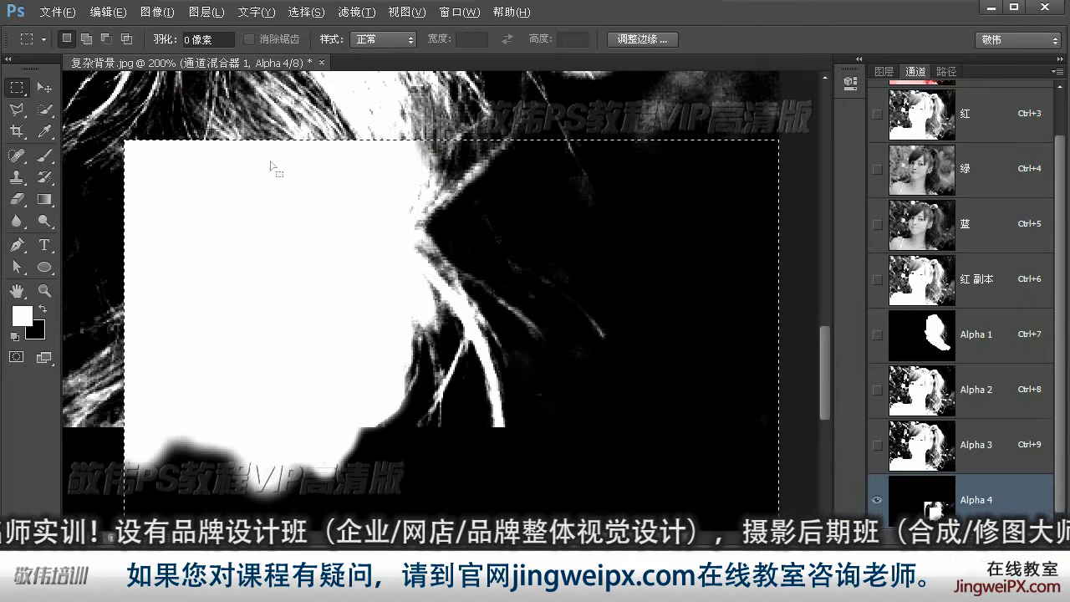
# - Copy the selected lower-hair area of Alpha 4 and paste it into the Alpha 1 channel
pyautogui.click(152, 11)
pyautogui.click(151, 11)
pyautogui.click(107, 12)
pyautogui.click(117, 120)
pyautogui.click(931, 338)
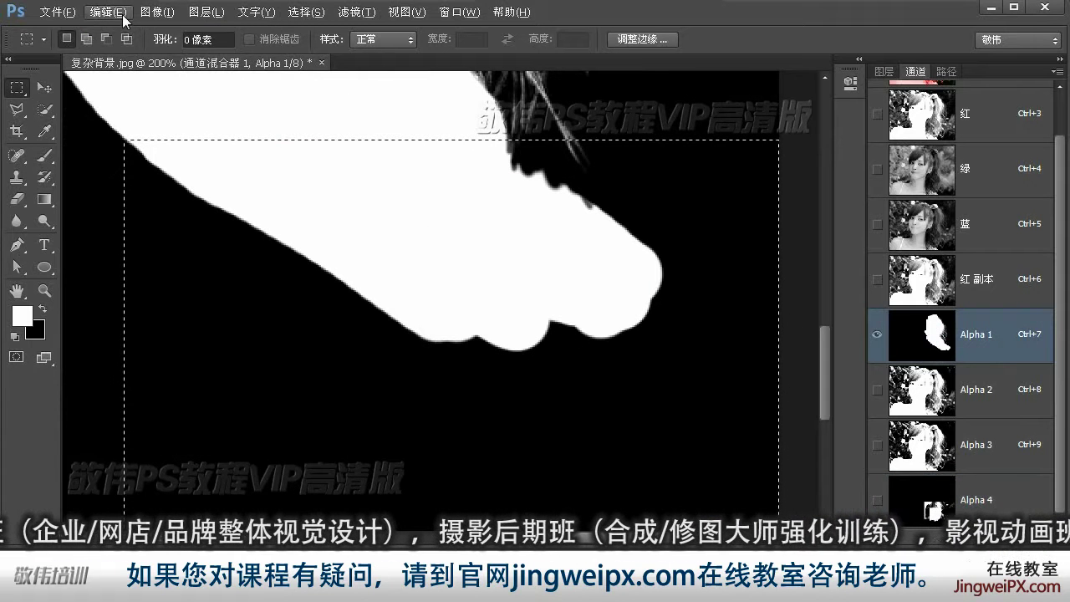
pyautogui.click(151, 12)
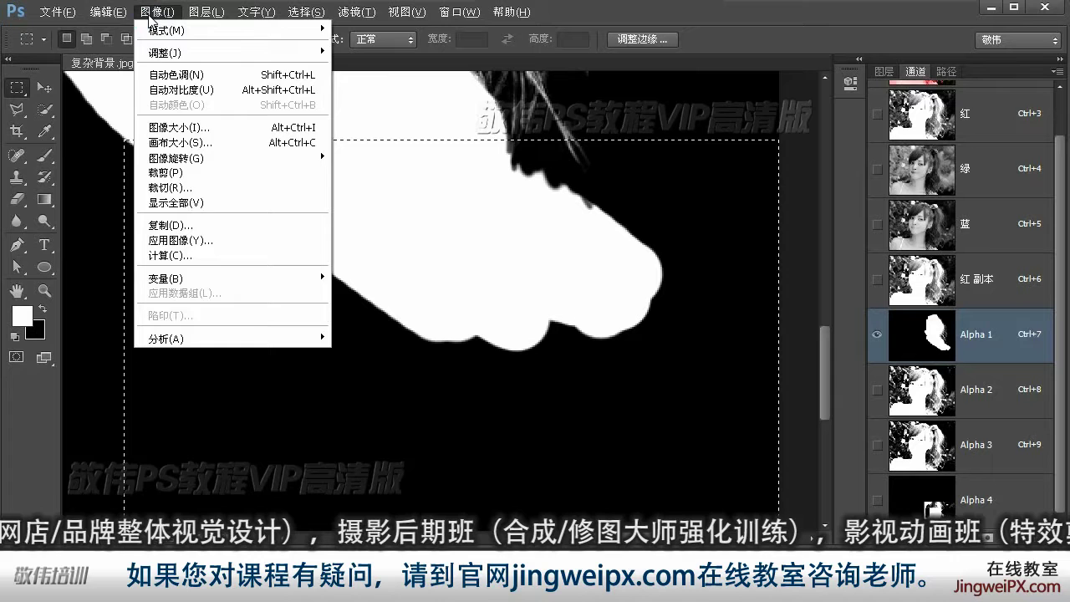
pyautogui.moveTo(109, 12)
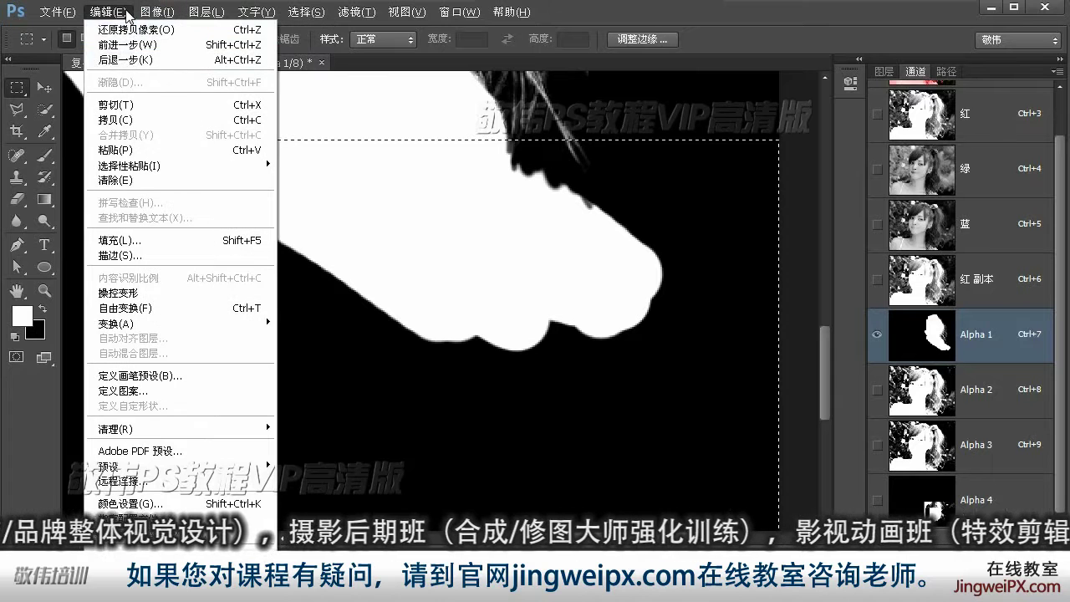
pyautogui.click(136, 150)
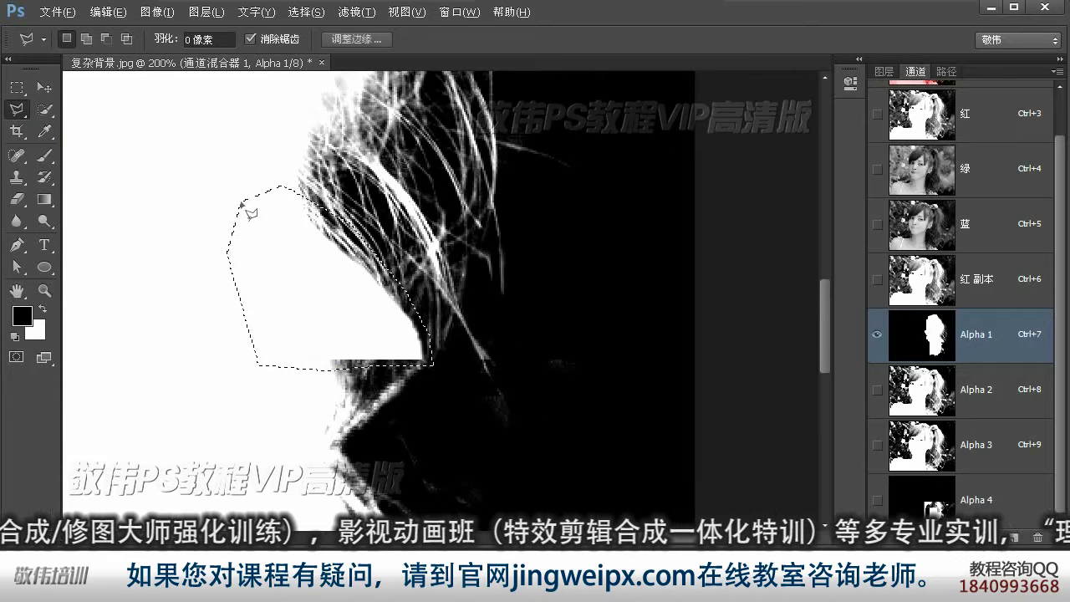
# - Copy the selected hair-edge area from Alpha 3, paste it into Alpha 1 and deselect it
pyautogui.click(944, 400)
pyautogui.click(939, 441)
pyautogui.click(150, 12)
pyautogui.moveTo(112, 13)
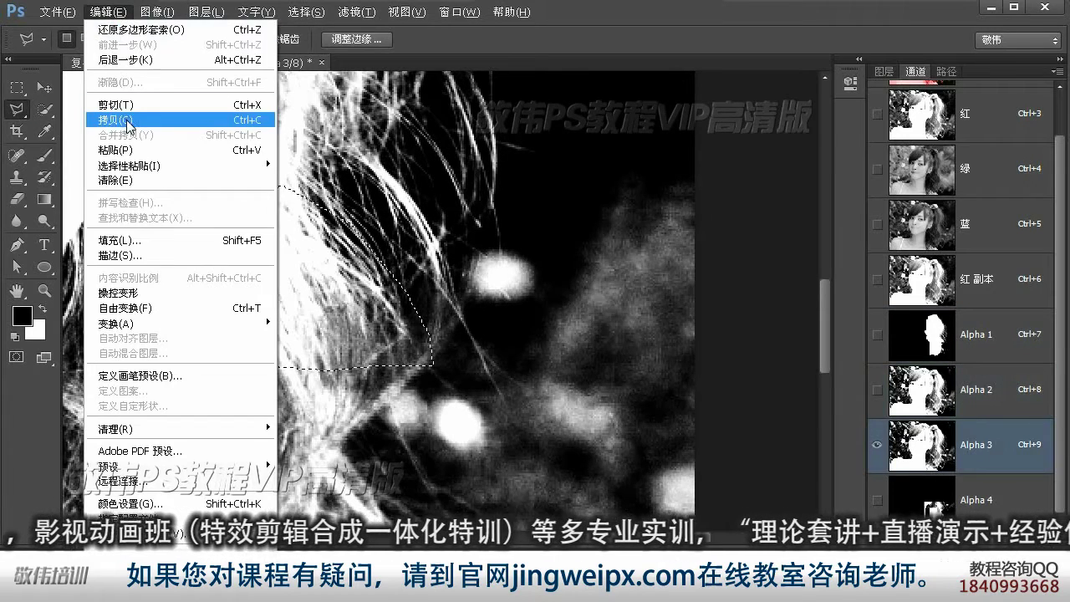
pyautogui.click(128, 121)
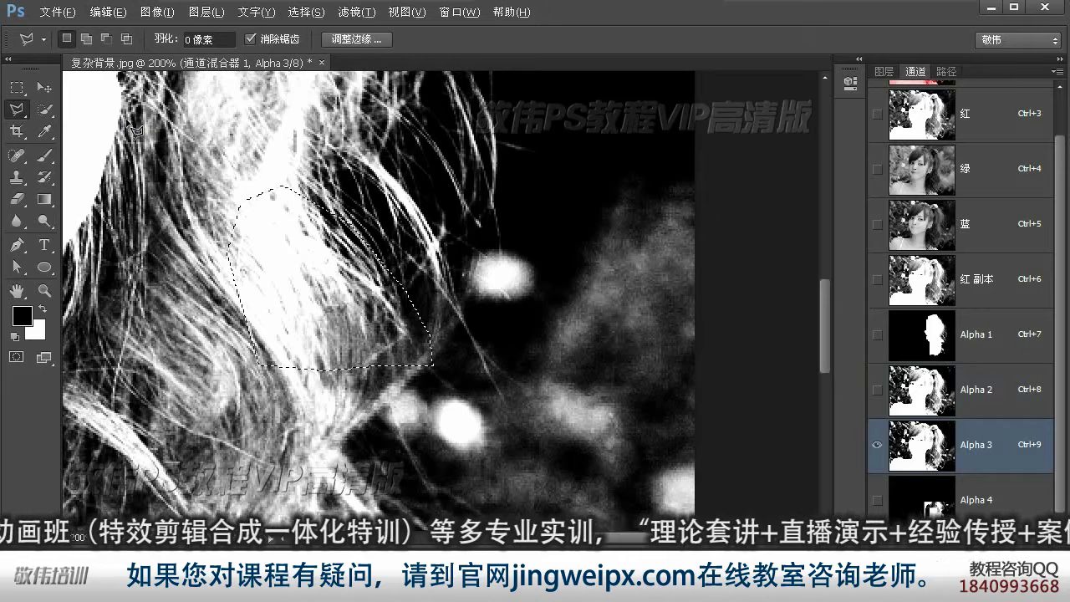
pyautogui.click(940, 332)
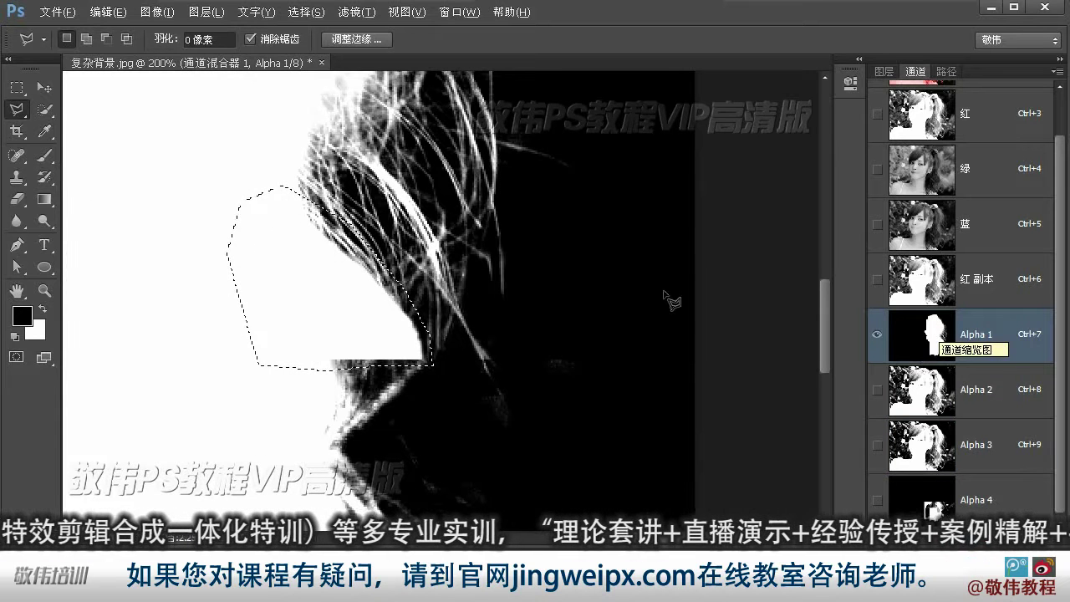
pyautogui.click(109, 12)
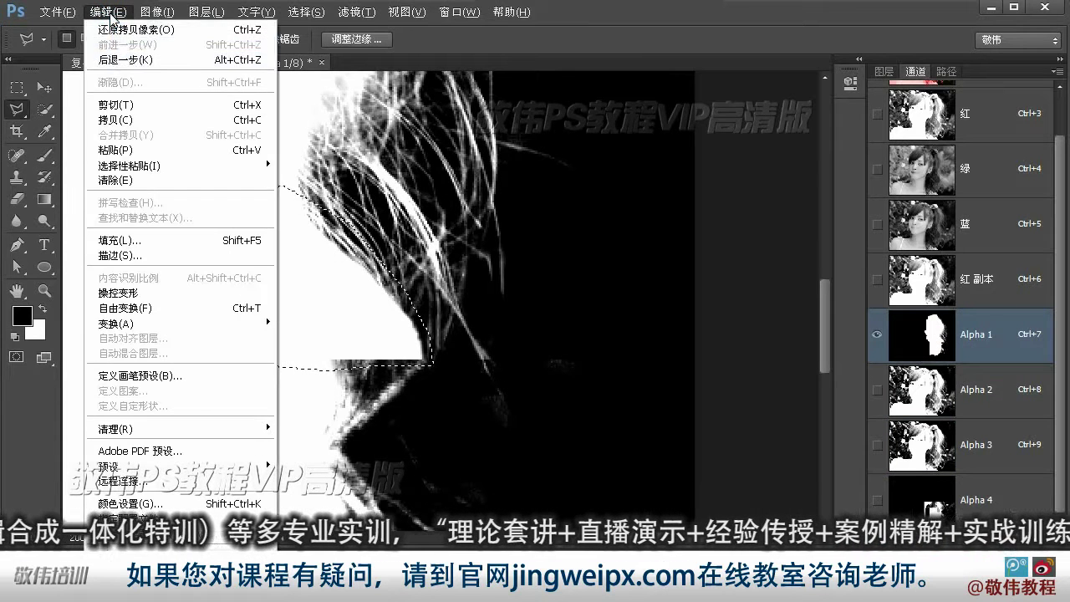
pyautogui.click(117, 149)
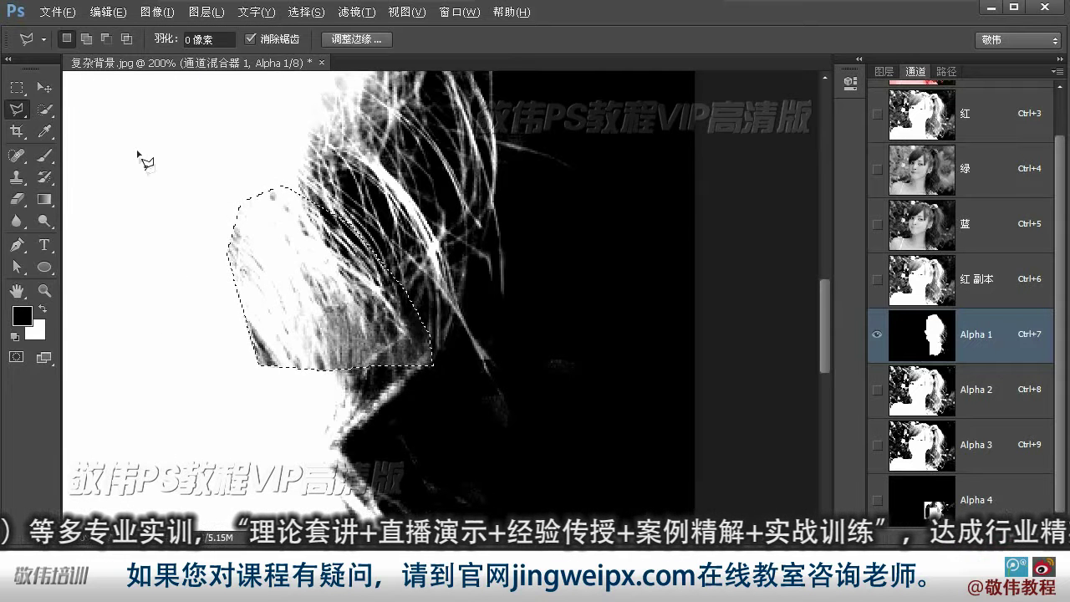
pyautogui.hotkey('ctrl', 'd')
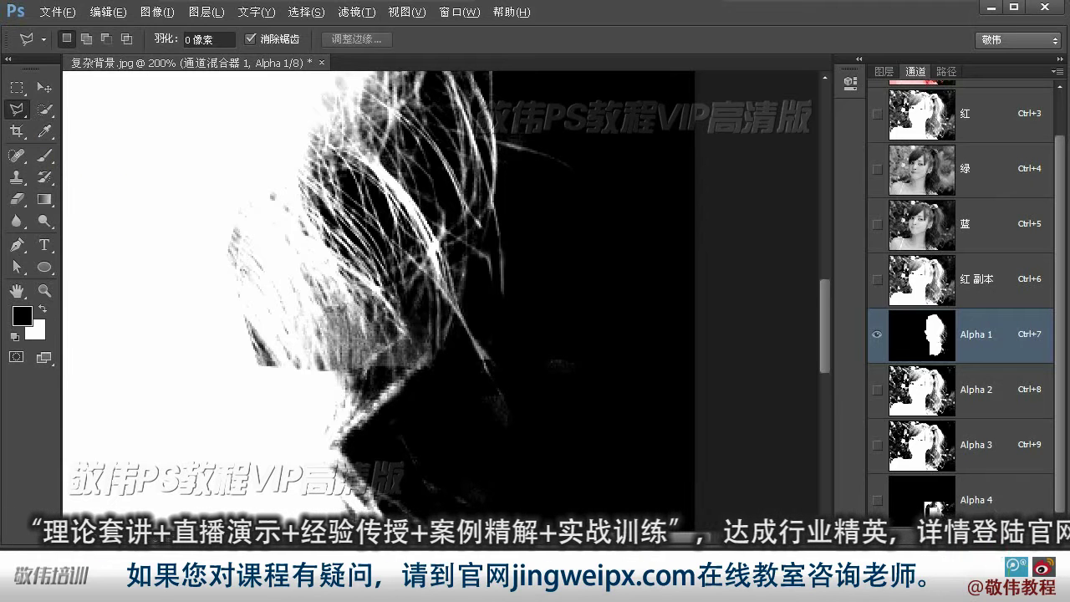
# - Paint the grey streaks on the inner side of the pasted patch white at 100% opacity, enlarging the brush to 50 px
pyautogui.press('b')
pyautogui.press('x')
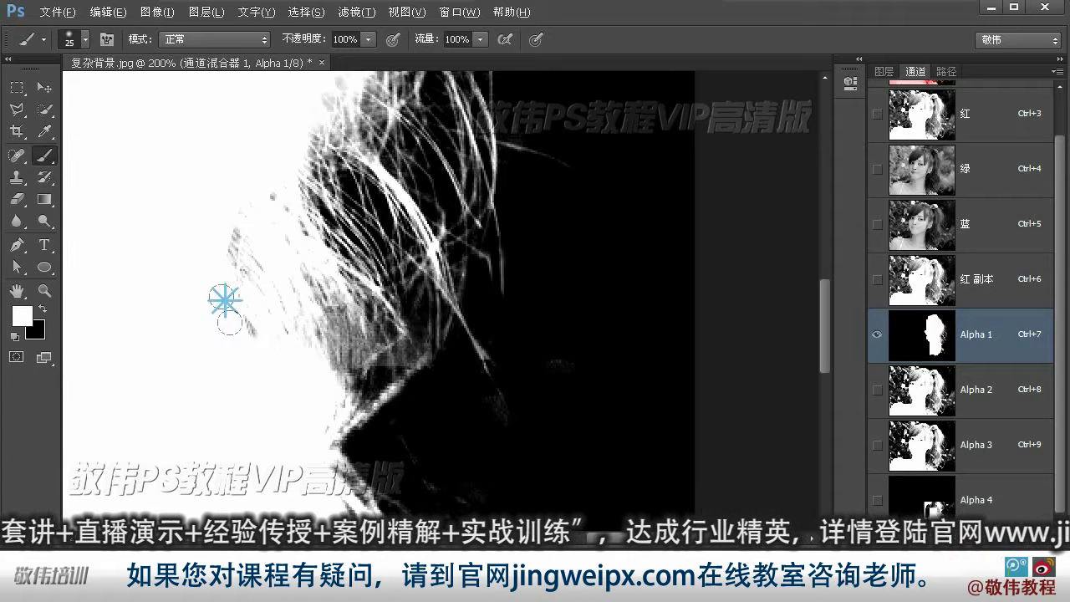
pyautogui.moveTo(229, 322); pyautogui.dragTo(237, 248)
pyautogui.press(']')
pyautogui.press(']')
pyautogui.press(']')
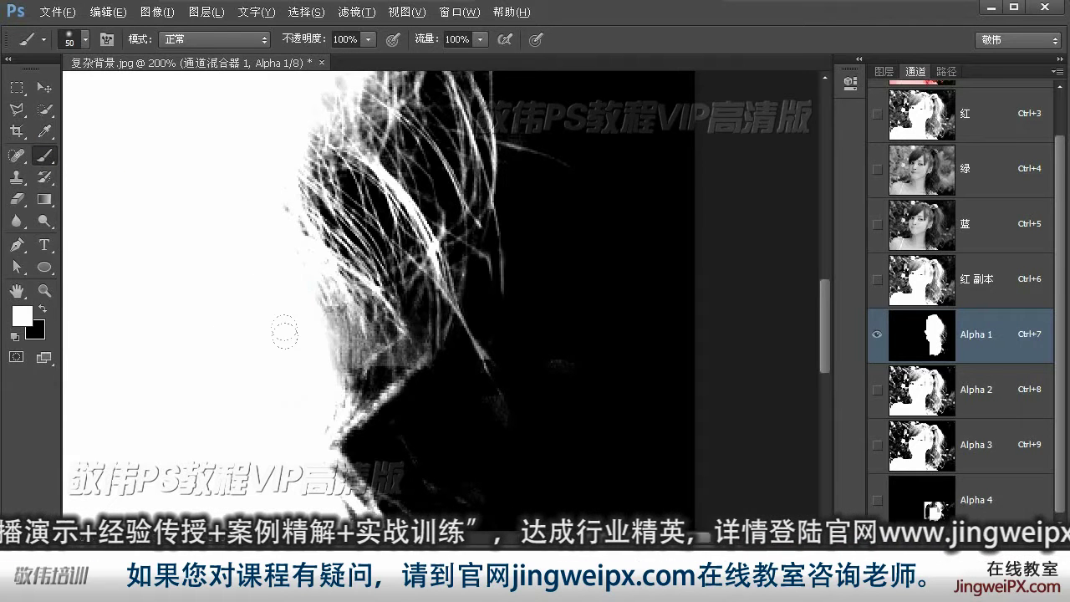
# - Set the brush to paint black at 14% opacity
pyautogui.click(44, 309)
pyautogui.click(367, 39)
pyautogui.moveTo(368, 58); pyautogui.dragTo(296, 58)
pyautogui.click(580, 21)
# - Burn the midtones in the grey area of the pasted patch above the notch in the hair outline, using a small brush
pyautogui.click(46, 292)
pyautogui.moveTo(363, 326); pyautogui.dragTo(419, 326)
pyautogui.moveTo(44, 221); pyautogui.dragTo(102, 241)
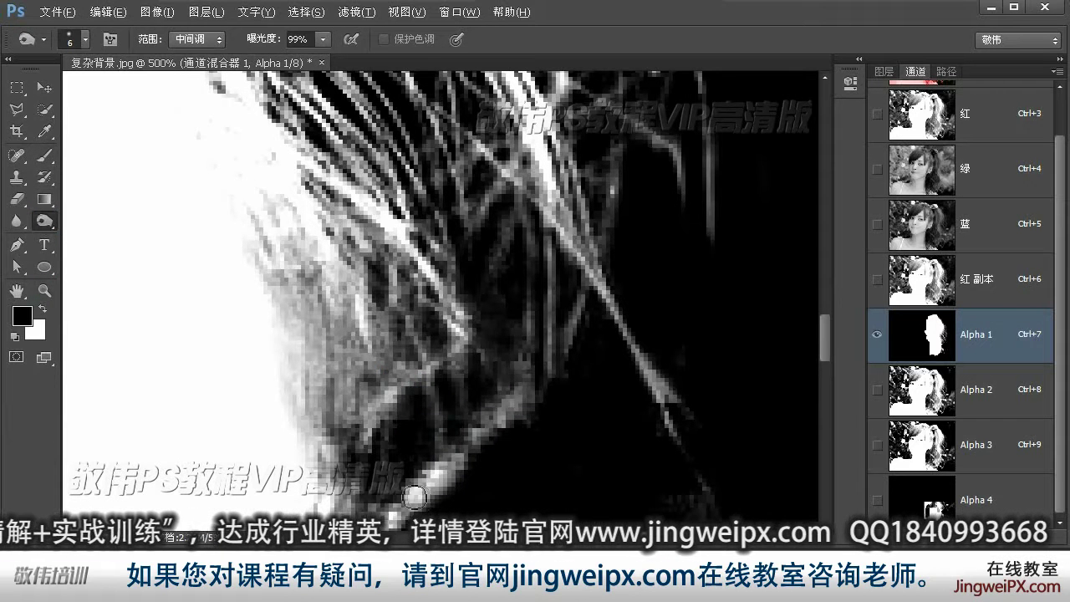
pyautogui.moveTo(323, 40); pyautogui.dragTo(275, 58)
pyautogui.moveTo(391, 343)
pyautogui.mouseDown()
pyautogui.moveTo(382, 365)
pyautogui.moveTo(349, 346)
pyautogui.moveTo(409, 341)
pyautogui.moveTo(327, 349)
pyautogui.moveTo(326, 377)
pyautogui.moveTo(319, 322)
pyautogui.moveTo(373, 386)
pyautogui.moveTo(392, 377)
pyautogui.moveTo(395, 410)
pyautogui.mouseUp()
pyautogui.press('[')
pyautogui.press('[')
pyautogui.press('[')
pyautogui.press('[')
pyautogui.press('[')
pyautogui.press('[')
pyautogui.hotkey('ctrl', 'space')
pyautogui.moveTo(401, 377)
pyautogui.mouseDown()
pyautogui.moveTo(327, 376)
pyautogui.moveTo(444, 289)
pyautogui.moveTo(468, 289)
pyautogui.mouseUp()
# - Dodge the shadows of the grey strands at the patch's lower edge with a 2 px brush at 71% exposure
pyautogui.rightClick(44, 221)
pyautogui.click(131, 221)
pyautogui.press('[')
pyautogui.moveTo(387, 306)
pyautogui.mouseDown()
pyautogui.moveTo(421, 323)
pyautogui.moveTo(426, 452)
pyautogui.moveTo(399, 386)
pyautogui.mouseUp()
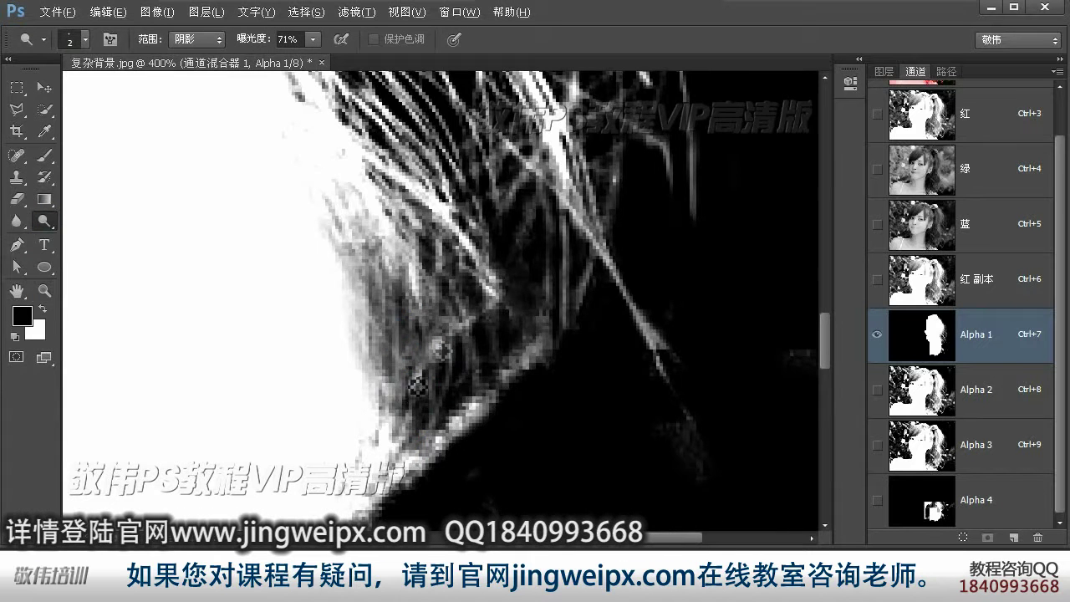
pyautogui.scroll(-3, 409, 393)
pyautogui.scroll(2, 409, 393)
# - Dodge the highlights of the strands in the patch at 100% exposure
pyautogui.moveTo(311, 40); pyautogui.dragTo(355, 66)
pyautogui.click(197, 39)
pyautogui.click(191, 85)
pyautogui.moveTo(411, 336)
pyautogui.mouseDown()
pyautogui.moveTo(399, 282)
pyautogui.moveTo(415, 389)
pyautogui.moveTo(424, 354)
pyautogui.mouseUp()
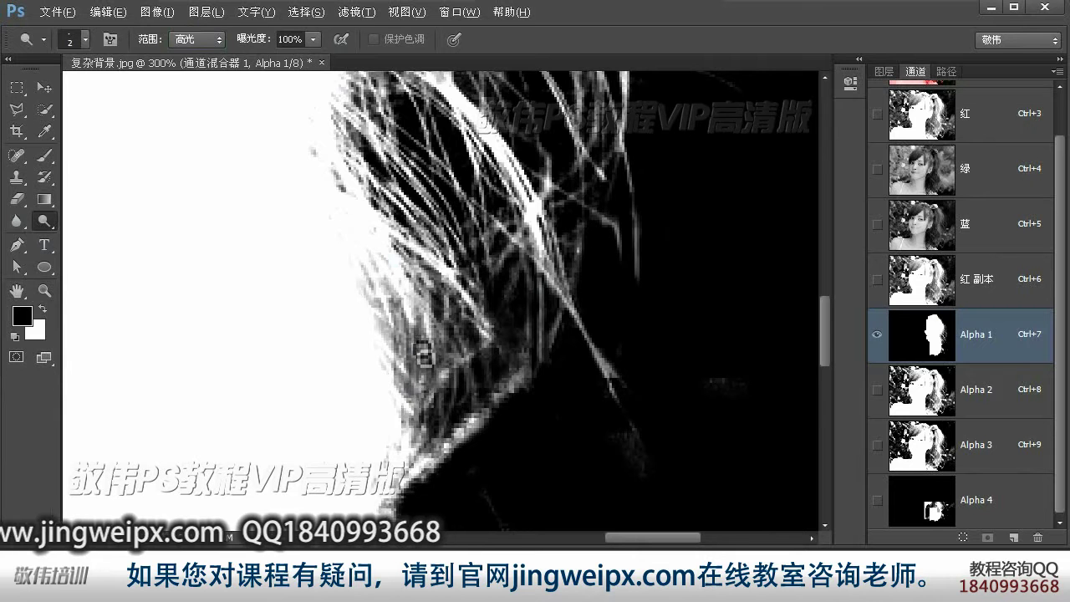
# - Dodge the midtones of the fine strands along the lower hair edge at 100% exposure
pyautogui.click(197, 40)
pyautogui.click(197, 66)
pyautogui.moveTo(402, 311)
pyautogui.mouseDown()
pyautogui.moveTo(444, 364)
pyautogui.moveTo(469, 377)
pyautogui.moveTo(447, 329)
pyautogui.moveTo(424, 431)
pyautogui.mouseUp()
pyautogui.click(421, 425)
pyautogui.moveTo(456, 344); pyautogui.dragTo(406, 443)
pyautogui.moveTo(509, 300); pyautogui.dragTo(523, 325)
pyautogui.moveTo(639, 264); pyautogui.dragTo(649, 274)
pyautogui.moveTo(552, 318); pyautogui.dragTo(522, 362)
pyautogui.moveTo(537, 186)
pyautogui.mouseDown()
pyautogui.moveTo(506, 270)
pyautogui.moveTo(418, 225)
pyautogui.mouseUp()
# - Enlarge the toning brush to 8 px and retouch the midtones around the crossing strands on the outer hair edge
pyautogui.press(']')
pyautogui.press(']')
pyautogui.press(']')
pyautogui.press(']')
pyautogui.press(']')
pyautogui.press(']')
pyautogui.moveTo(522, 307); pyautogui.dragTo(522, 228)
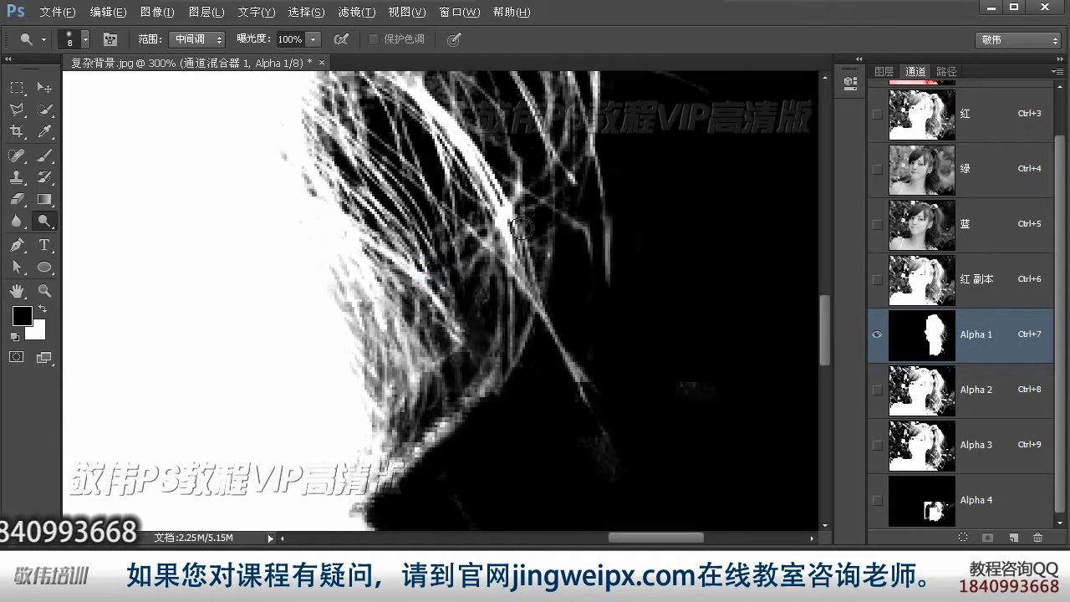
pyautogui.keyDown('alt'); pyautogui.click(521, 228); pyautogui.keyUp('alt')
# - Make a rectangular selection around the bottom part of the ponytail, reaching down to the canvas edge
pyautogui.keyDown('ctrl'); pyautogui.click(676, 430); pyautogui.keyUp('ctrl')
pyautogui.click(17, 88)
pyautogui.moveTo(731, 421); pyautogui.dragTo(714, 360)
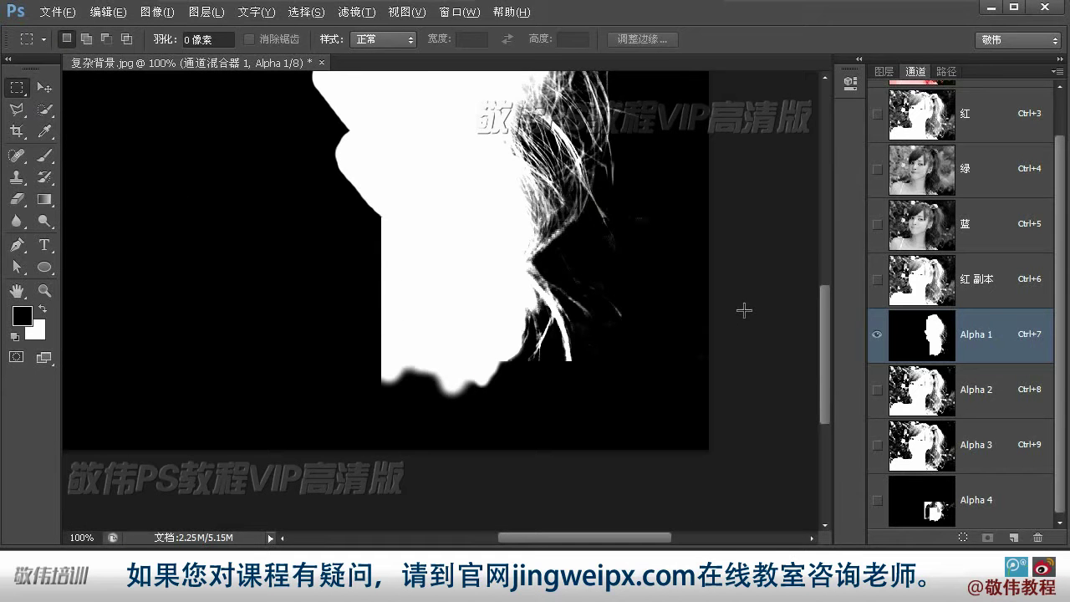
pyautogui.moveTo(746, 313); pyautogui.dragTo(261, 504)
# - Compare the bottom curls in Alpha 3, Alpha 2, 红 副本, 蓝 and 红, and duplicate the 红 channel
pyautogui.click(921, 462)
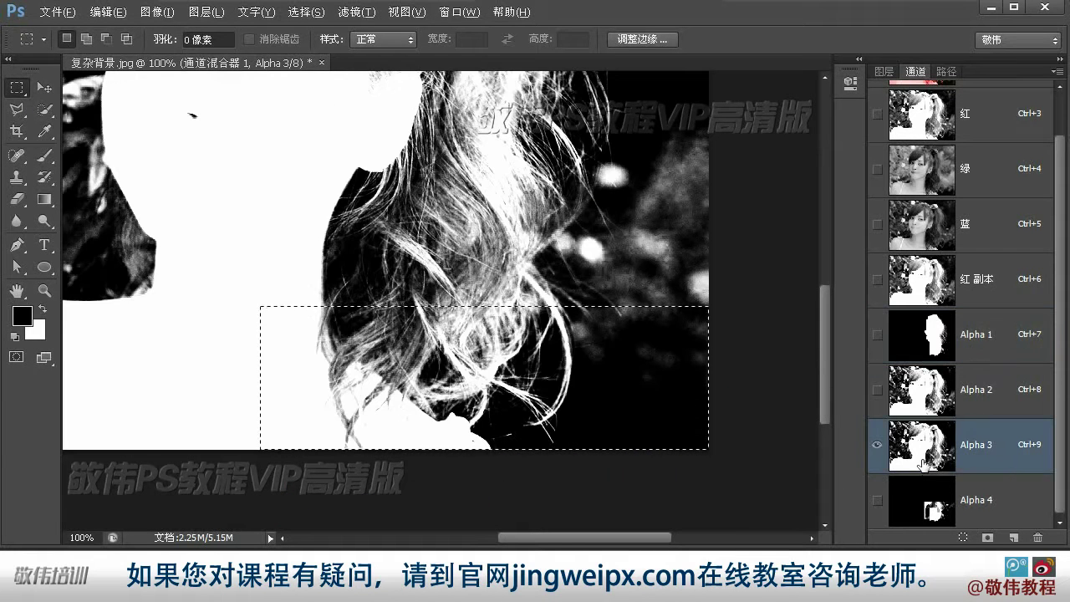
pyautogui.click(921, 393)
pyautogui.click(923, 276)
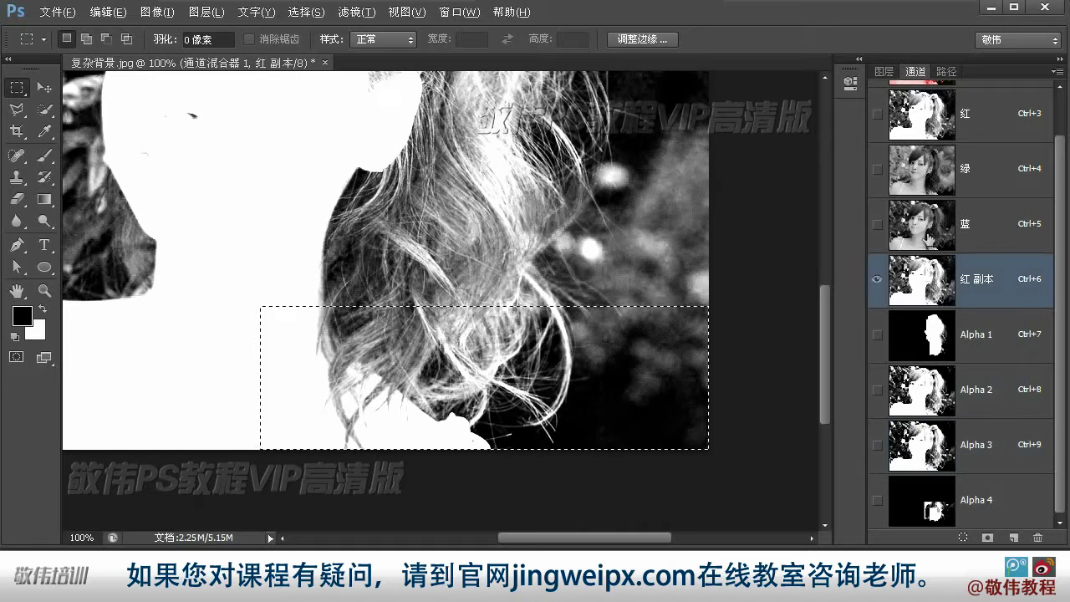
pyautogui.click(928, 231)
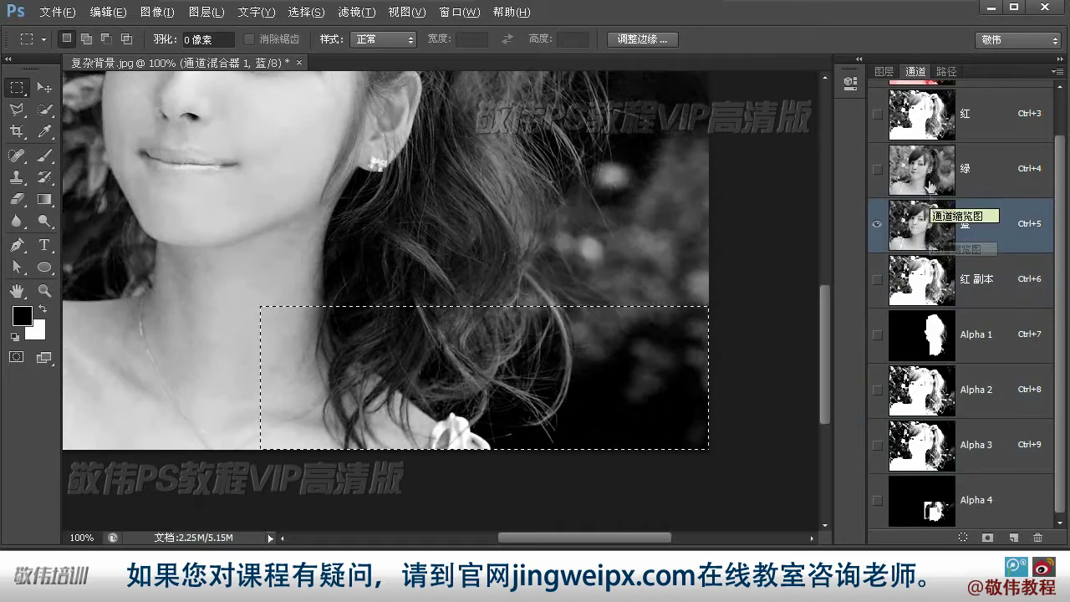
pyautogui.click(930, 128)
pyautogui.moveTo(927, 122); pyautogui.dragTo(1014, 537)
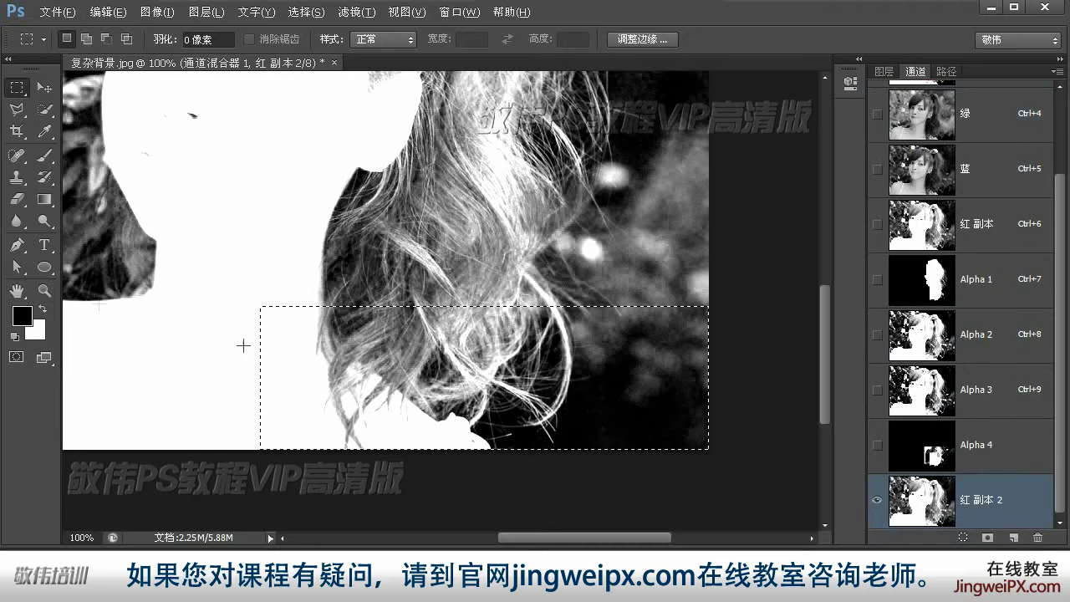
# - Burn the midtones of the background beside the bottom curls with a 40 px brush at 86% exposure
pyautogui.click(53, 292)
pyautogui.click(329, 310)
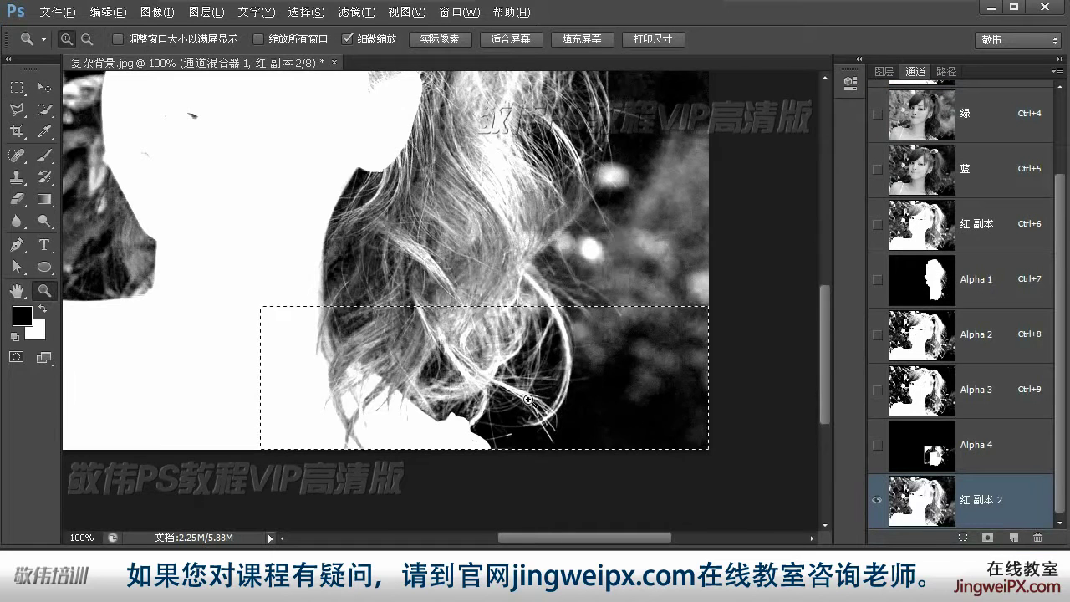
pyautogui.rightClick(45, 222)
pyautogui.click(107, 227)
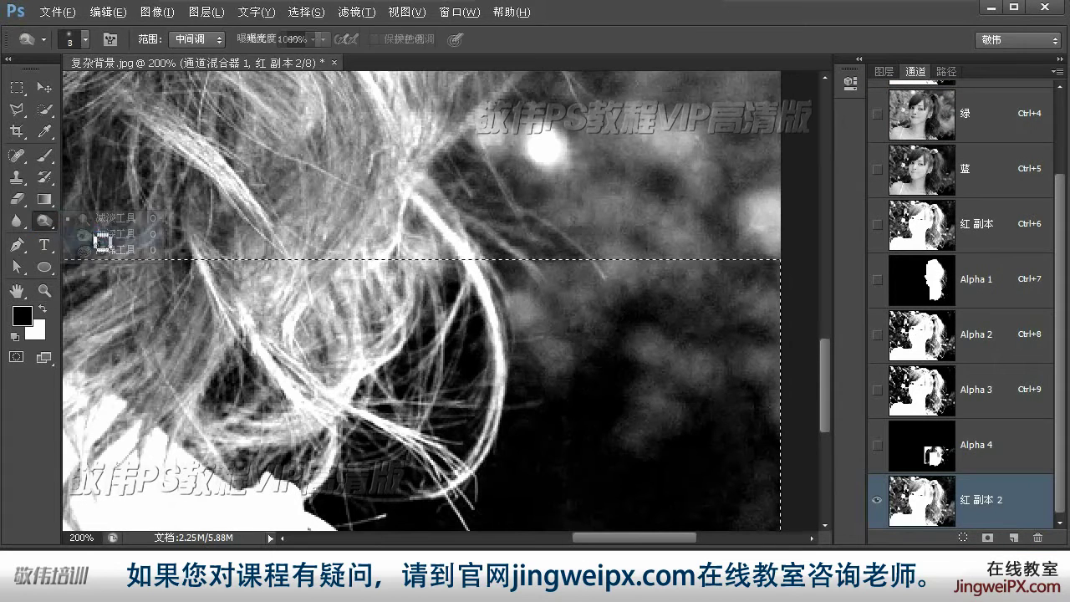
pyautogui.click(322, 39)
pyautogui.moveTo(326, 58); pyautogui.dragTo(366, 59)
pyautogui.press('Return')
pyautogui.press(']')
pyautogui.press(']')
pyautogui.press(']')
pyautogui.press(']')
pyautogui.press(']')
pyautogui.press(']')
pyautogui.press(']')
pyautogui.press(']')
pyautogui.press(']')
pyautogui.press(']')
pyautogui.moveTo(565, 304)
pyautogui.mouseDown()
pyautogui.moveTo(567, 360)
pyautogui.moveTo(570, 289)
pyautogui.moveTo(604, 318)
pyautogui.moveTo(646, 331)
pyautogui.moveTo(640, 292)
pyautogui.moveTo(688, 276)
pyautogui.moveTo(669, 418)
pyautogui.moveTo(632, 327)
pyautogui.mouseUp()
pyautogui.press('space')
pyautogui.moveTo(728, 159)
pyautogui.mouseDown()
pyautogui.moveTo(728, 339)
pyautogui.moveTo(660, 220)
pyautogui.moveTo(693, 363)
pyautogui.moveTo(727, 344)
pyautogui.mouseUp()
pyautogui.press('space')
pyautogui.moveTo(229, 449); pyautogui.dragTo(296, 457)
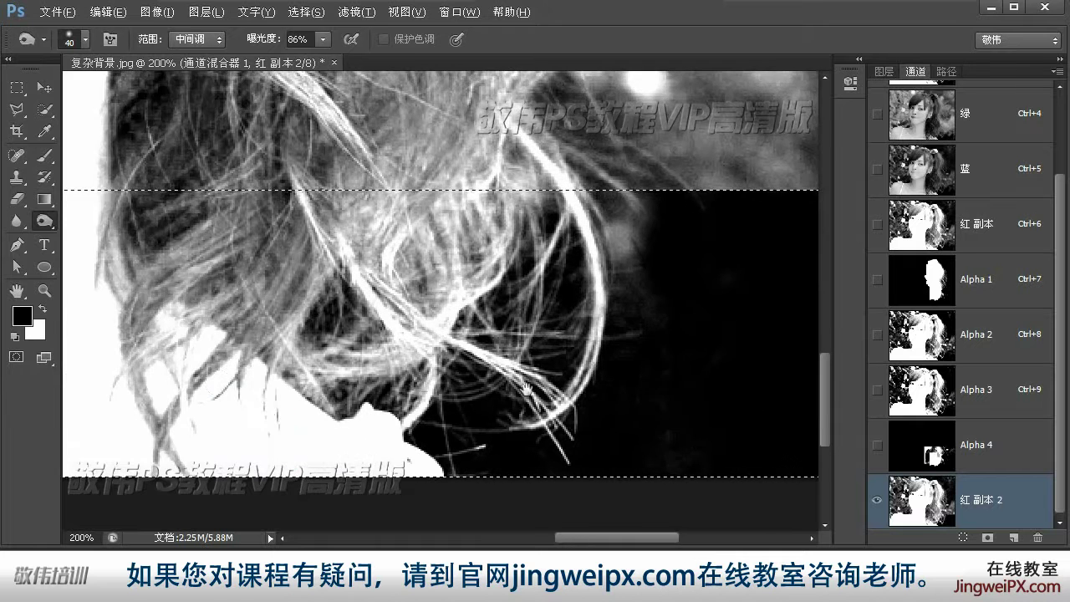
# - Burn the remaining background close to the outer curl with the brush reduced to 25 px
pyautogui.moveTo(642, 252); pyautogui.dragTo(516, 234)
pyautogui.press('[')
pyautogui.press('[')
pyautogui.press('[')
pyautogui.press('[')
pyautogui.press('[')
pyautogui.moveTo(494, 188)
pyautogui.mouseDown()
pyautogui.moveTo(523, 217)
pyautogui.moveTo(504, 203)
pyautogui.moveTo(549, 212)
pyautogui.moveTo(519, 184)
pyautogui.moveTo(624, 312)
pyautogui.mouseUp()
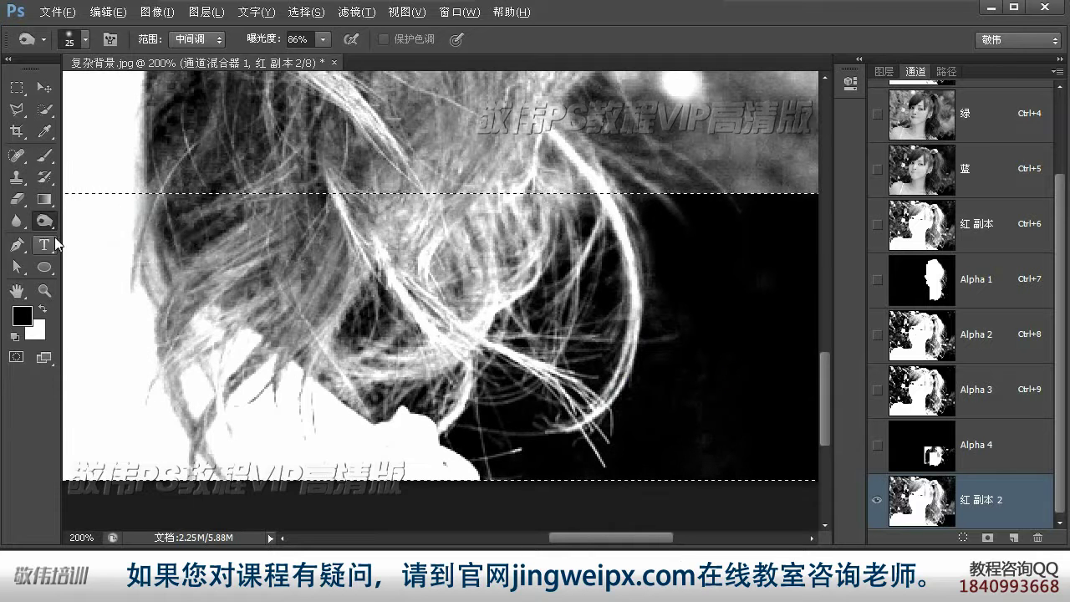
# - Dodge the midtones of the inner hair in the selected area at 100% exposure with a 40 px brush
pyautogui.rightClick(44, 221)
pyautogui.click(108, 219)
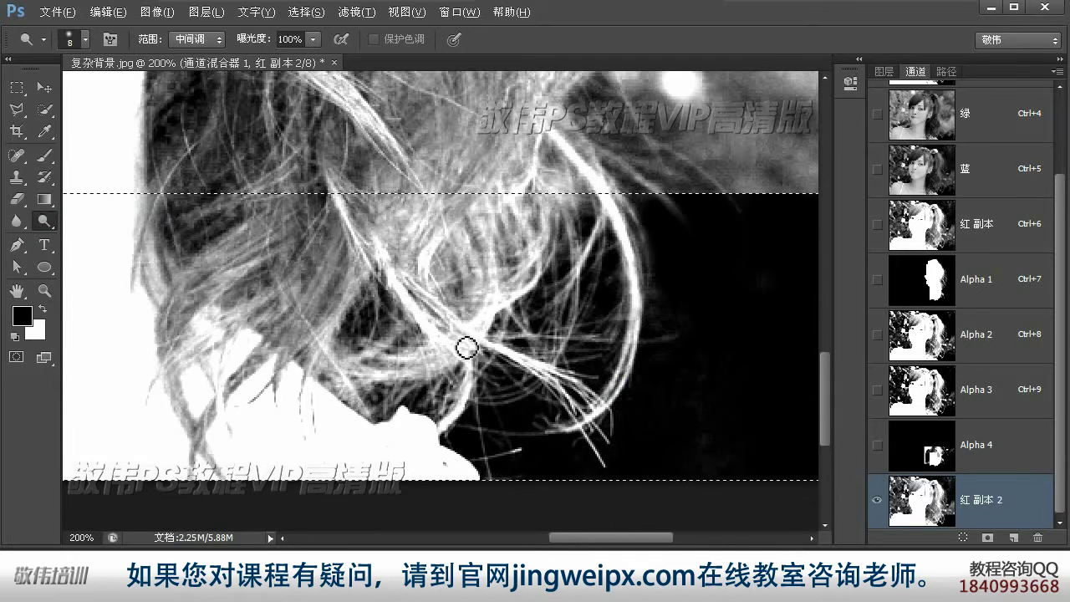
pyautogui.press(']')
pyautogui.press(']')
pyautogui.press(']')
pyautogui.press(']')
pyautogui.press(']')
pyautogui.press(']')
pyautogui.moveTo(285, 226); pyautogui.dragTo(375, 357)
pyautogui.press(']')
pyautogui.press(']')
pyautogui.moveTo(444, 248)
pyautogui.mouseDown()
pyautogui.moveTo(424, 171)
pyautogui.moveTo(281, 262)
pyautogui.moveTo(308, 197)
pyautogui.moveTo(189, 349)
pyautogui.mouseUp()
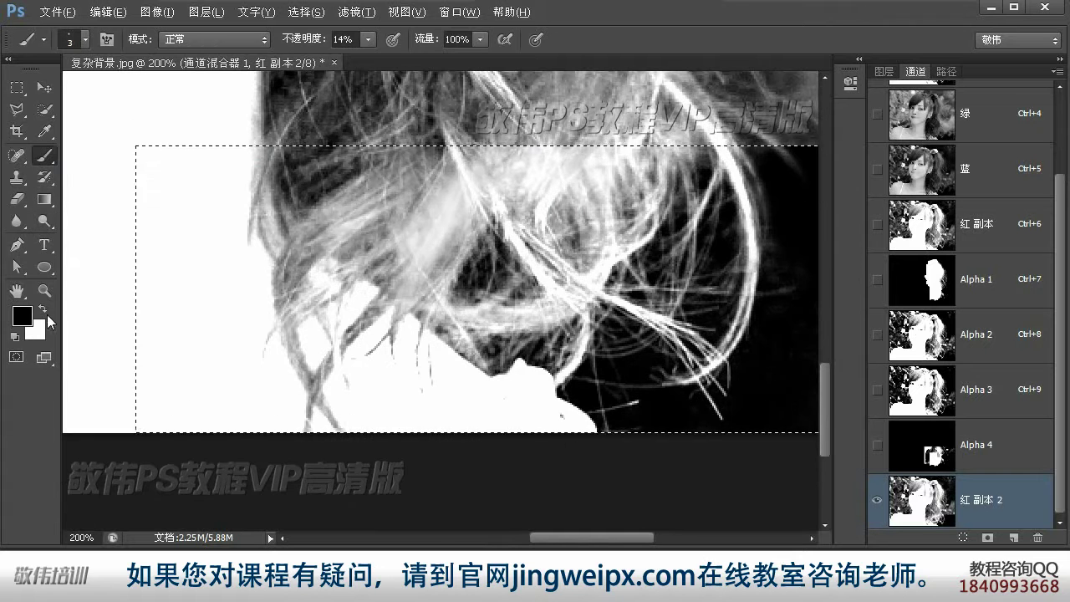
# - Paint the inner hair and shoulder areas within the selection white with a 35 px brush at 100% opacity
pyautogui.press('x')
pyautogui.moveTo(368, 39); pyautogui.dragTo(449, 63)
pyautogui.press(']')
pyautogui.press(']')
pyautogui.press(']')
pyautogui.moveTo(559, 415); pyautogui.dragTo(535, 416)
pyautogui.moveTo(418, 368)
pyautogui.mouseDown()
pyautogui.moveTo(401, 340)
pyautogui.moveTo(309, 359)
pyautogui.moveTo(297, 384)
pyautogui.moveTo(251, 268)
pyautogui.moveTo(236, 138)
pyautogui.moveTo(485, 170)
pyautogui.moveTo(380, 186)
pyautogui.moveTo(465, 209)
pyautogui.mouseUp()
pyautogui.moveTo(547, 260); pyautogui.dragTo(405, 274)
pyautogui.moveTo(277, 322); pyautogui.dragTo(292, 212)
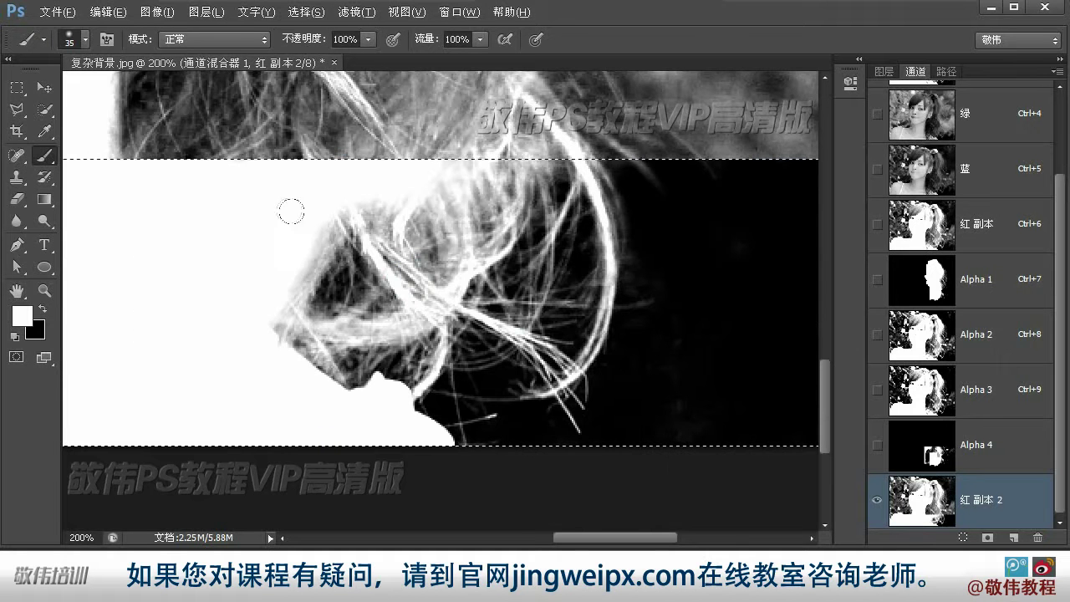
# - Apply Levels to the selected area with input black at 22 and input white at 175
pyautogui.hotkey('ctrl', 'l')
pyautogui.moveTo(869, 358); pyautogui.dragTo(805, 360)
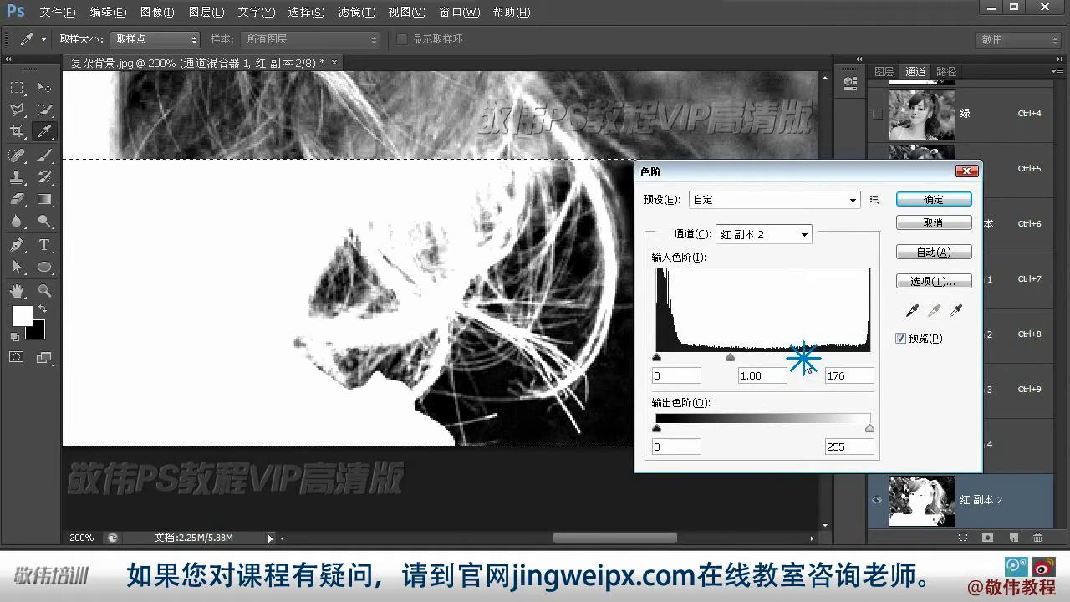
pyautogui.moveTo(755, 185); pyautogui.dragTo(840, 226)
pyautogui.moveTo(743, 398); pyautogui.dragTo(762, 403)
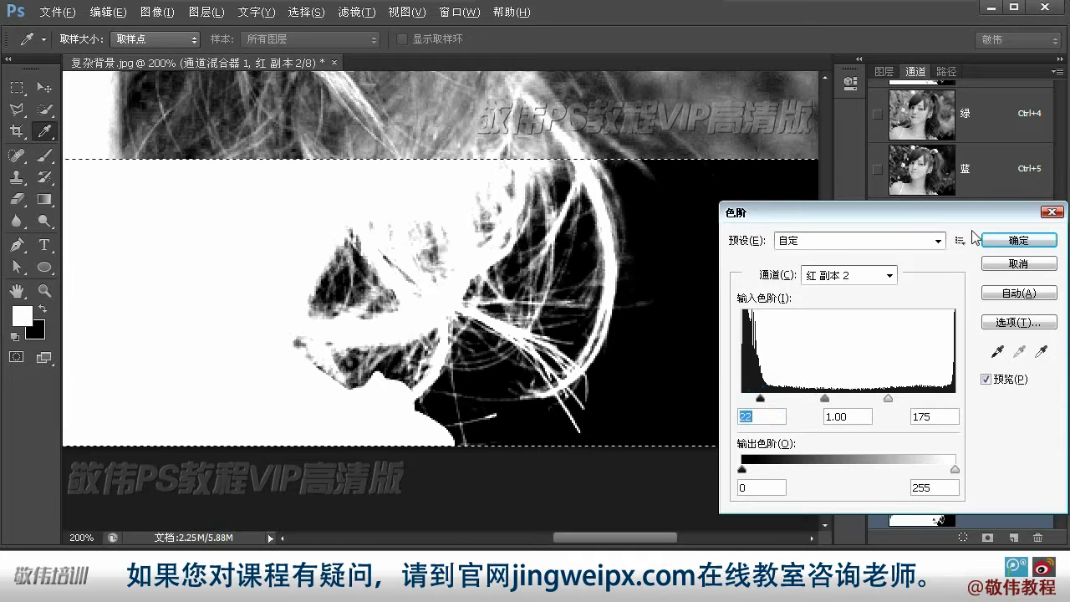
pyautogui.click(1006, 245)
# - Dodge the midtones of the dark gaps inside the bottom curls with a 40 px brush at 100% exposure
pyautogui.click(44, 222)
pyautogui.click(92, 210)
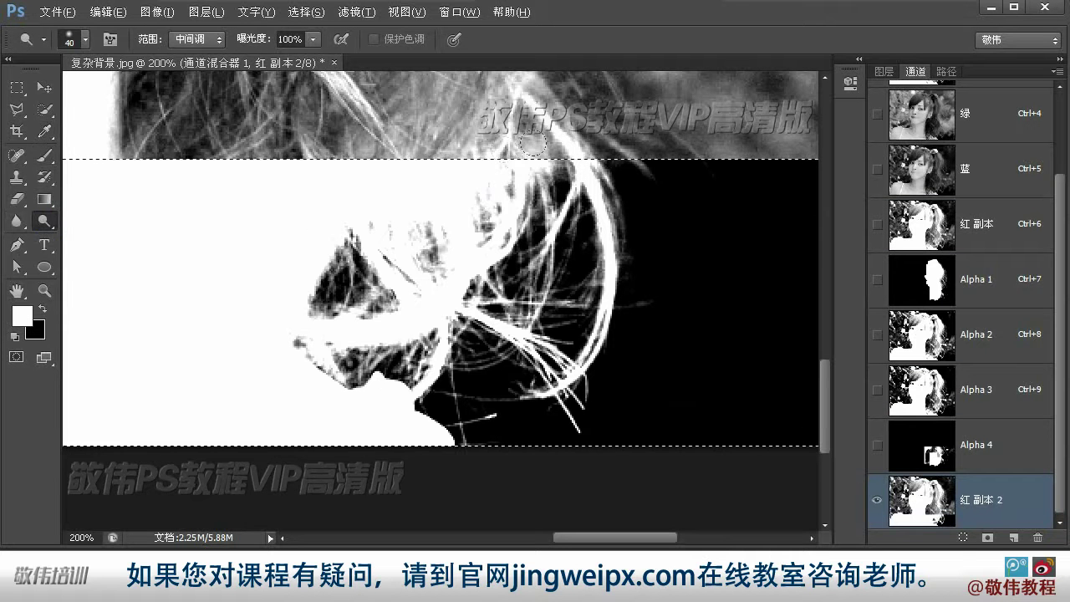
pyautogui.moveTo(396, 222)
pyautogui.mouseDown()
pyautogui.moveTo(342, 276)
pyautogui.moveTo(441, 216)
pyautogui.mouseUp()
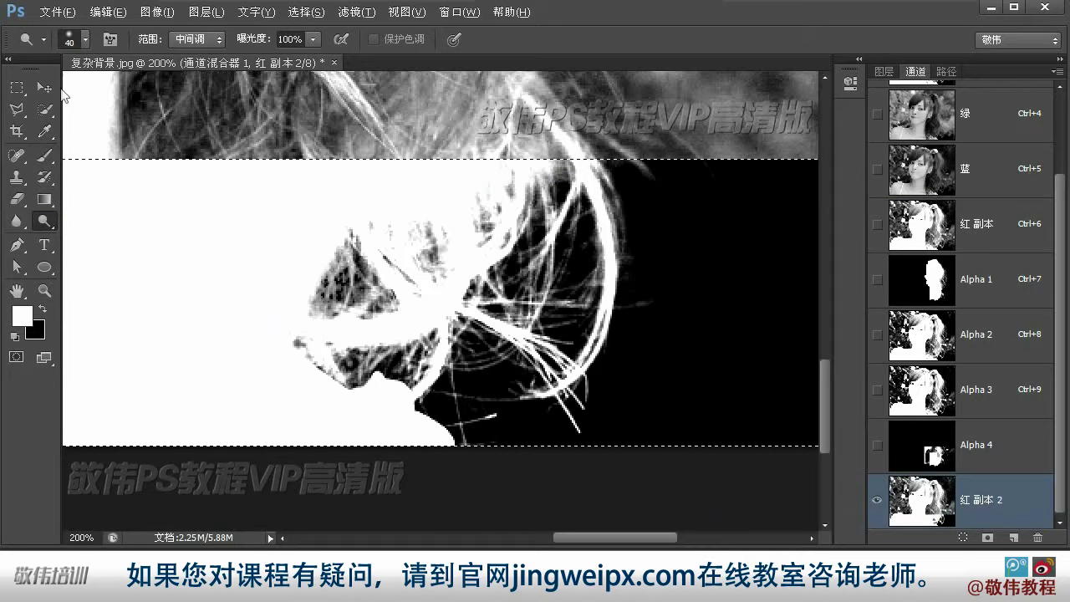
# - Copy the selected bottom area of 红 副本 2, paste it into Alpha 1 and clear the selection
pyautogui.press('v')
pyautogui.click(104, 13)
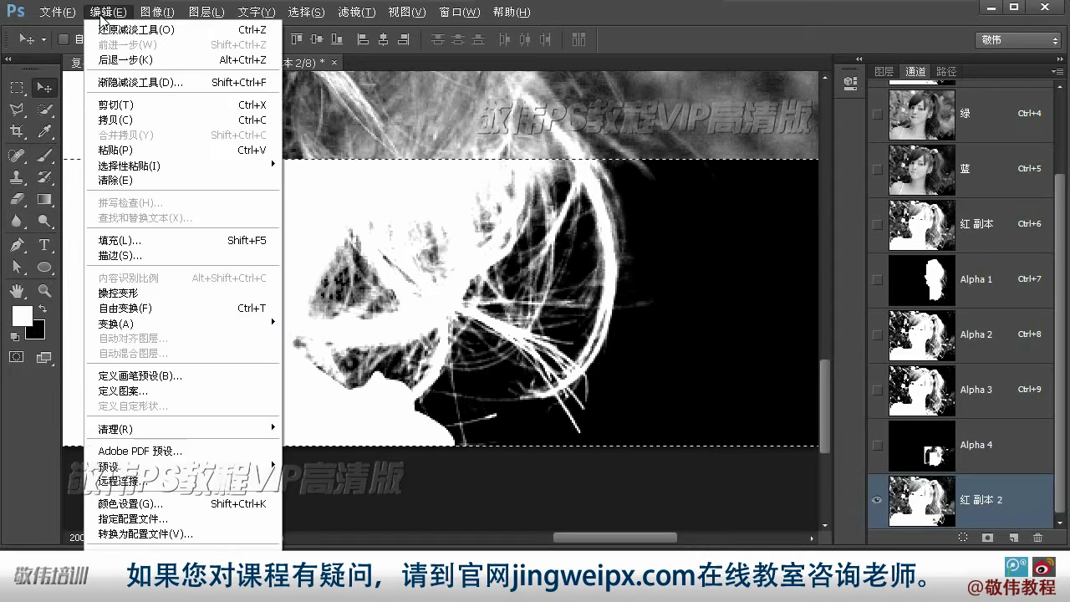
pyautogui.click(130, 121)
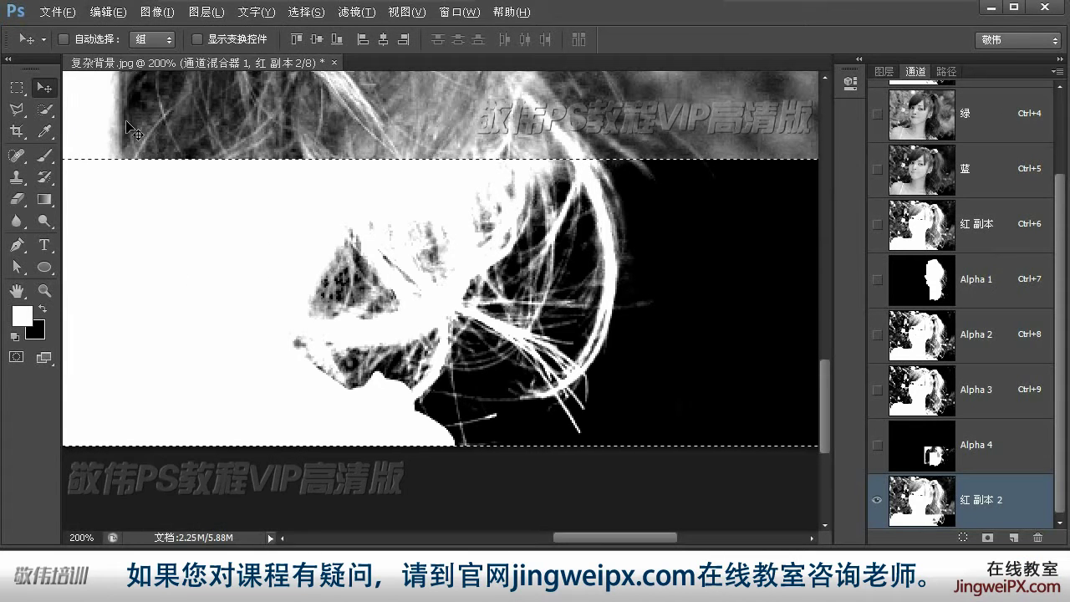
pyautogui.click(1013, 297)
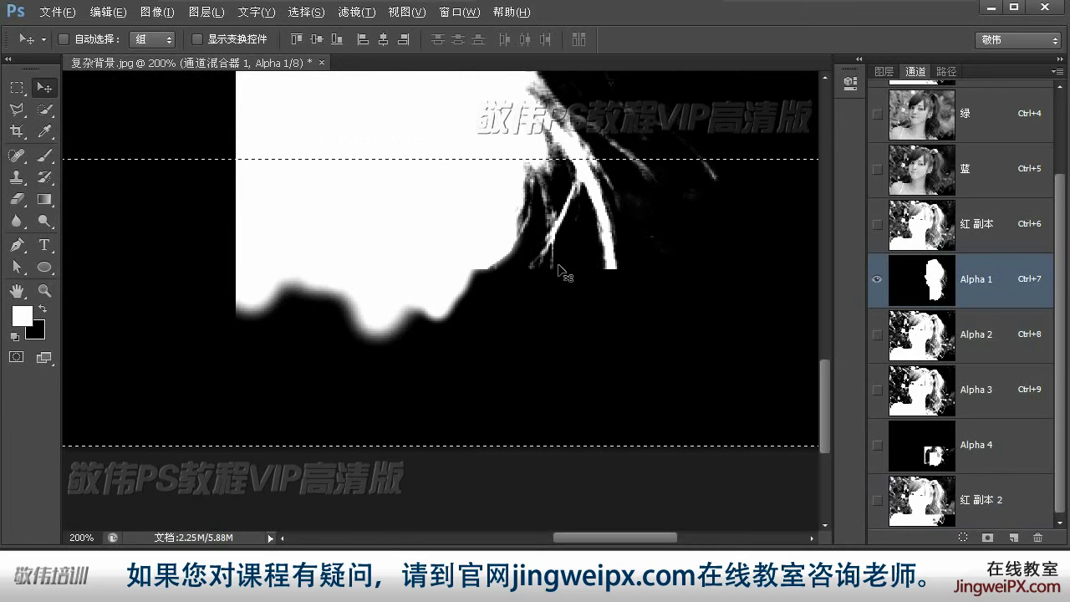
pyautogui.click(109, 12)
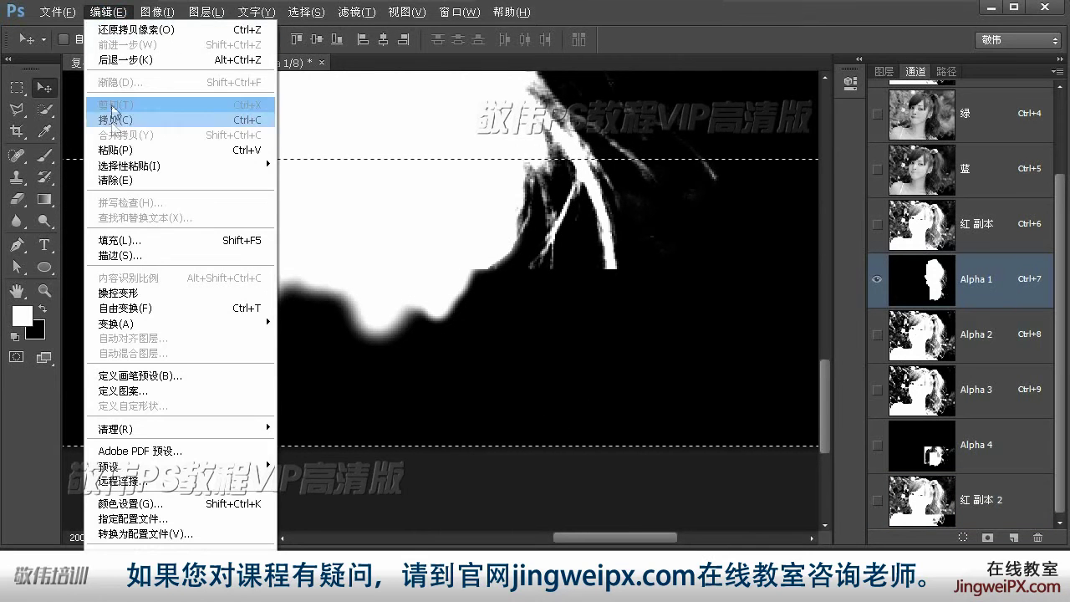
pyautogui.click(117, 150)
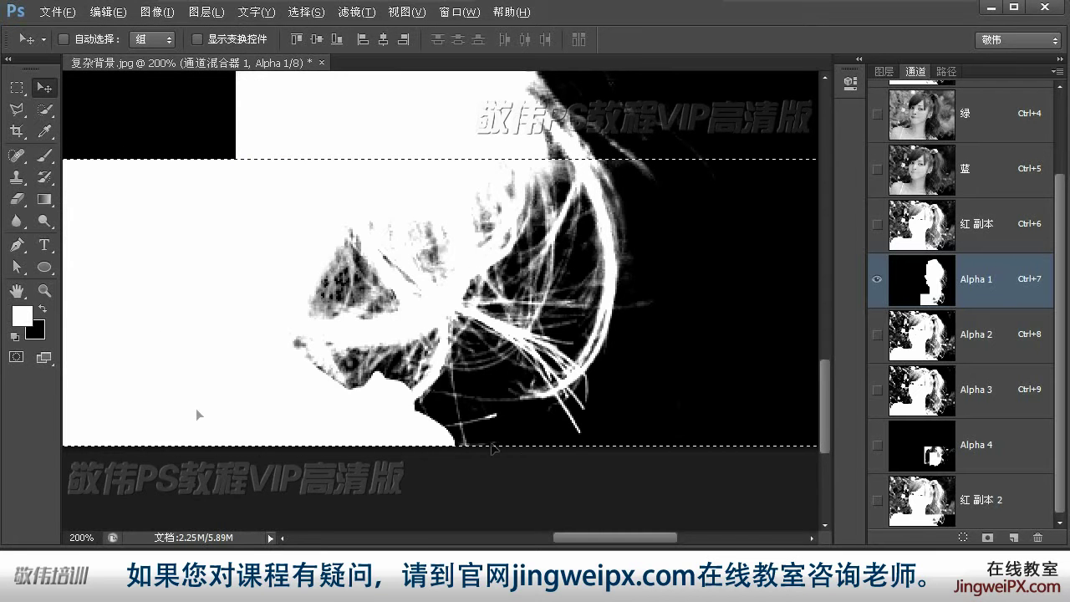
pyautogui.doubleClick(17, 291)
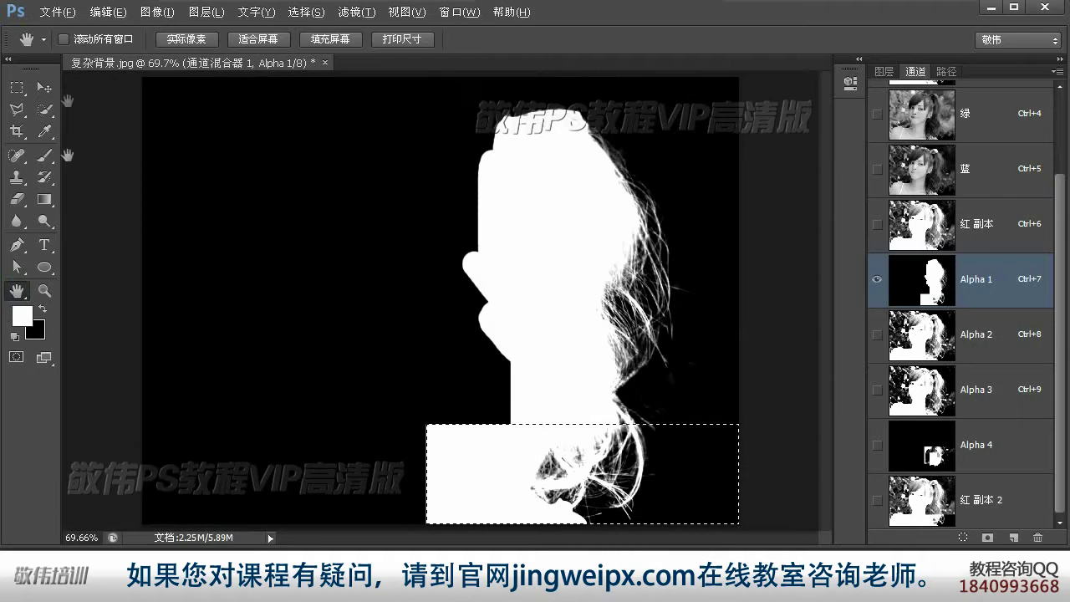
pyautogui.click(23, 91)
pyautogui.click(683, 388)
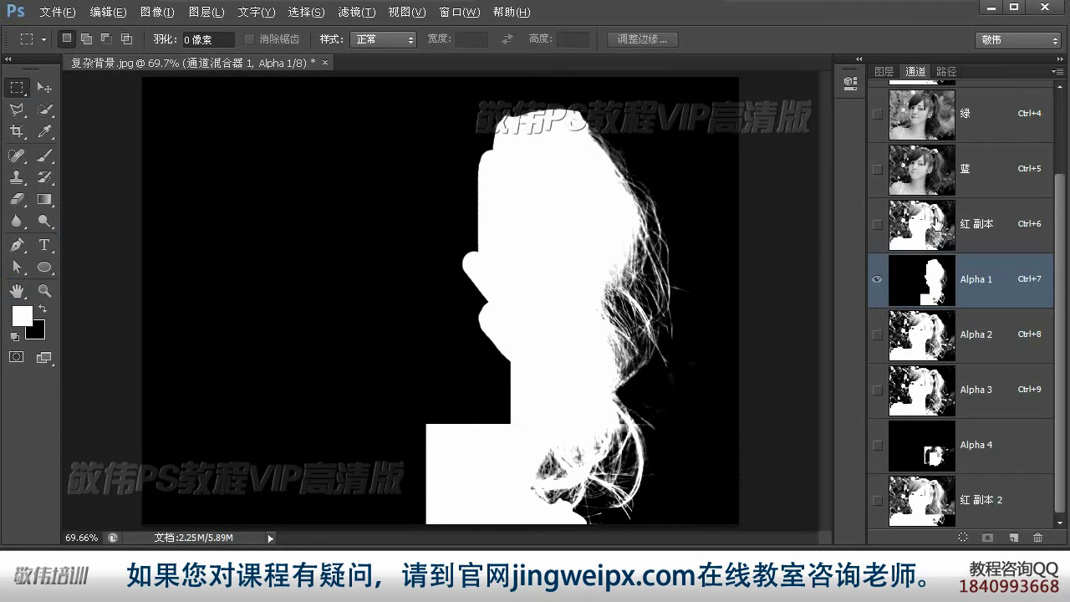
# - Burn the faint grey residue around the ponytail's bottom curls in Alpha 1, enlarging the brush for the wider areas
pyautogui.press('z')
pyautogui.moveTo(628, 430); pyautogui.dragTo(665, 406)
pyautogui.moveTo(703, 224); pyautogui.dragTo(524, 228)
pyautogui.moveTo(45, 221); pyautogui.dragTo(96, 236)
pyautogui.moveTo(359, 390)
pyautogui.mouseDown()
pyautogui.moveTo(351, 369)
pyautogui.moveTo(383, 435)
pyautogui.moveTo(377, 402)
pyautogui.mouseUp()
pyautogui.press(']')
pyautogui.press(']')
pyautogui.press(']')
pyautogui.moveTo(497, 389); pyautogui.dragTo(549, 415)
# - Show the rulers and place a vertical guide through the top of the head at about 6.6 on the horizontal ruler
pyautogui.hotkey('ctrl', '0')
pyautogui.press('z')
pyautogui.click(626, 391)
pyautogui.keyDown('alt'); pyautogui.click(582, 359); pyautogui.keyUp('alt')
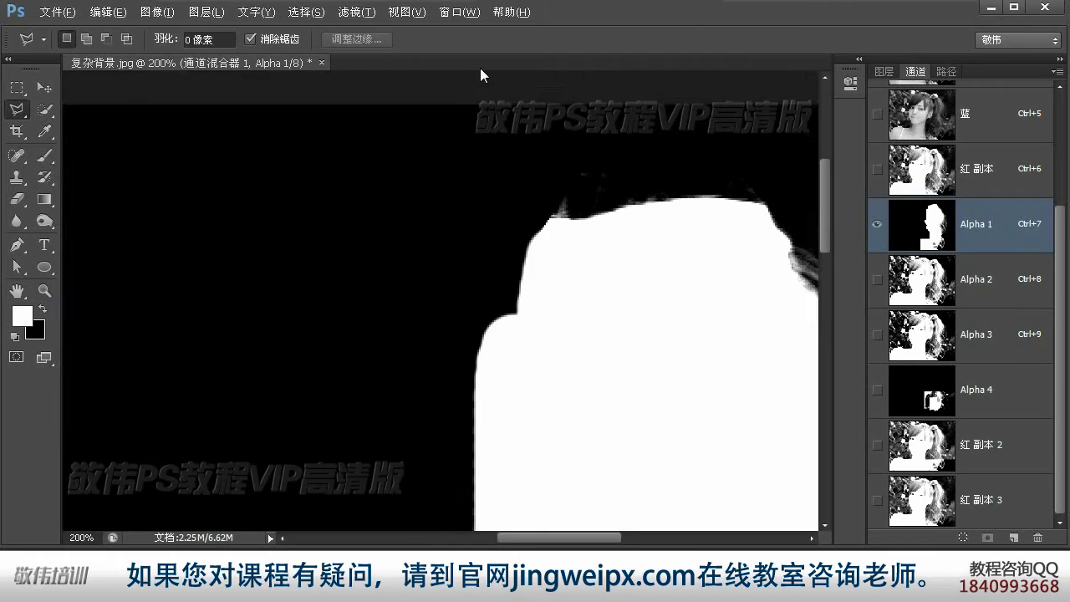
pyautogui.hotkey('ctrl', 'r')
pyautogui.press('l')
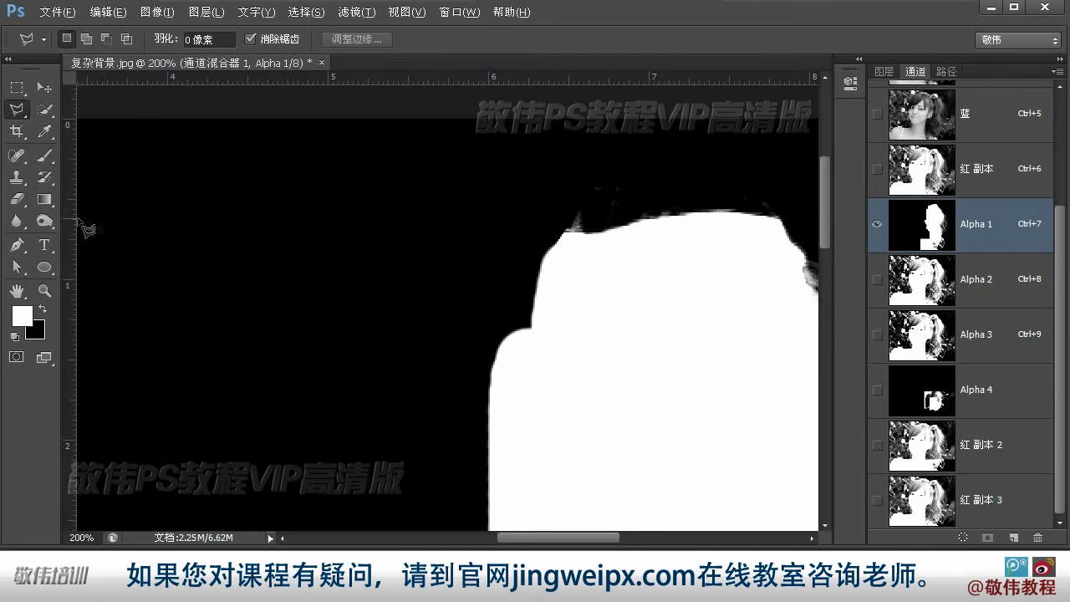
pyautogui.moveTo(73, 222); pyautogui.dragTo(583, 222)
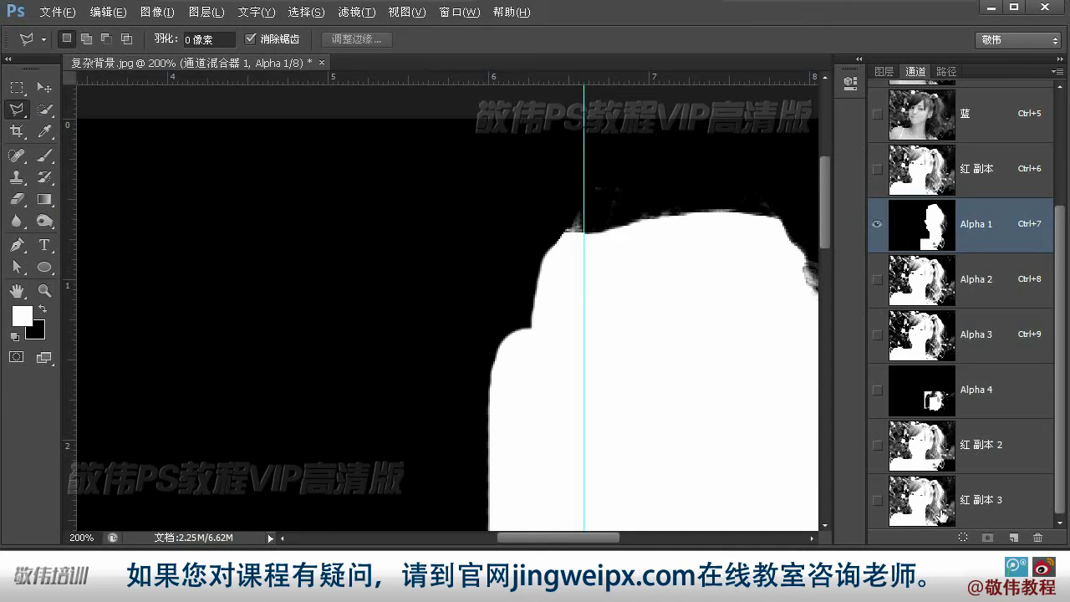
# - Compare how the hair above the forehead separates from the background in 红 副本 3 and the blue and green channels
pyautogui.click(933, 502)
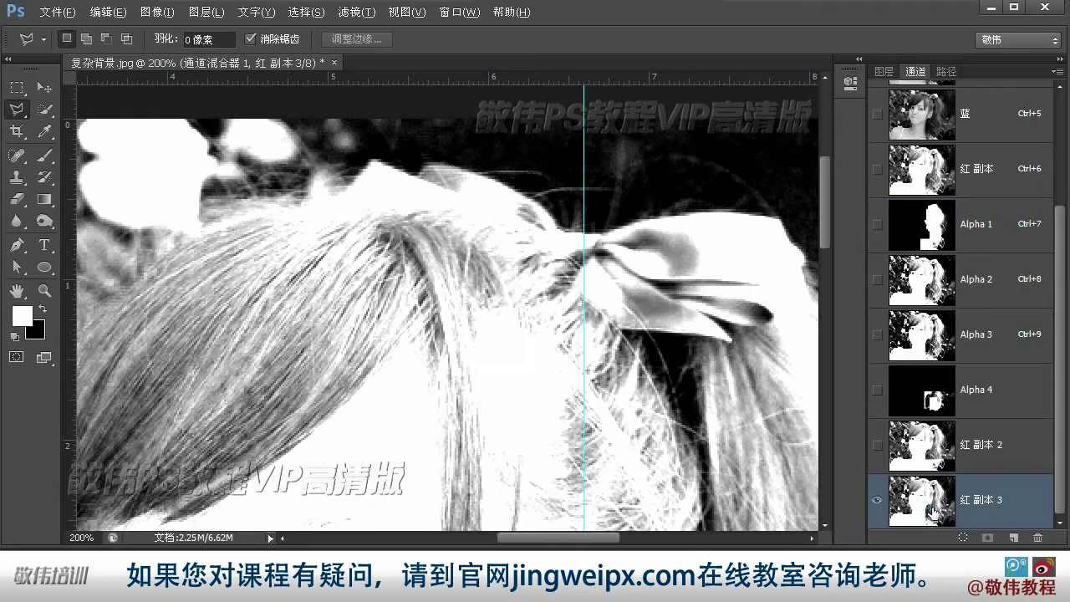
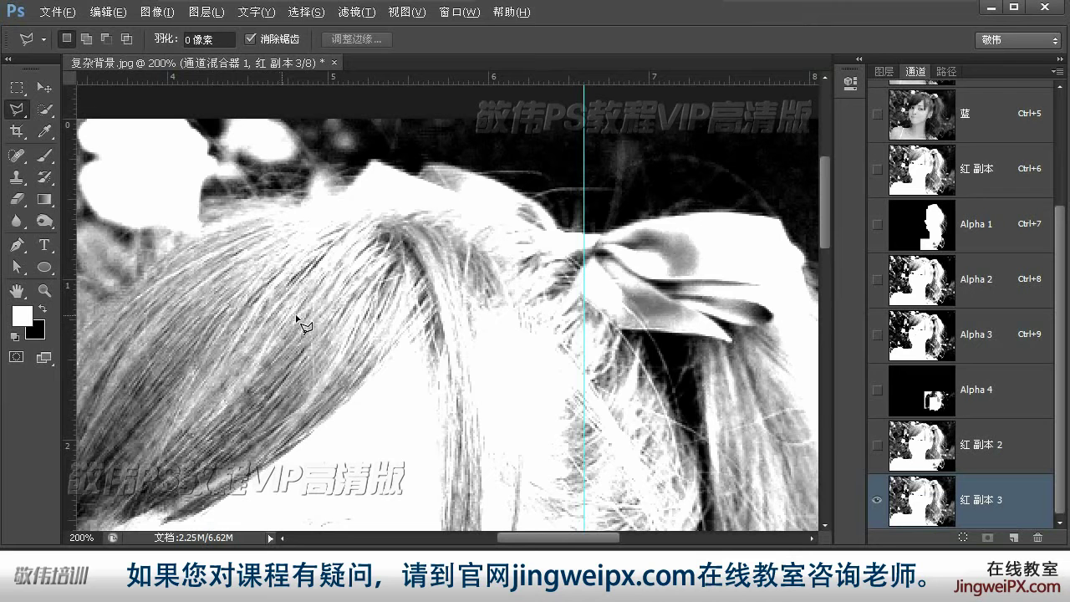
pyautogui.moveTo(575, 539); pyautogui.dragTo(551, 544)
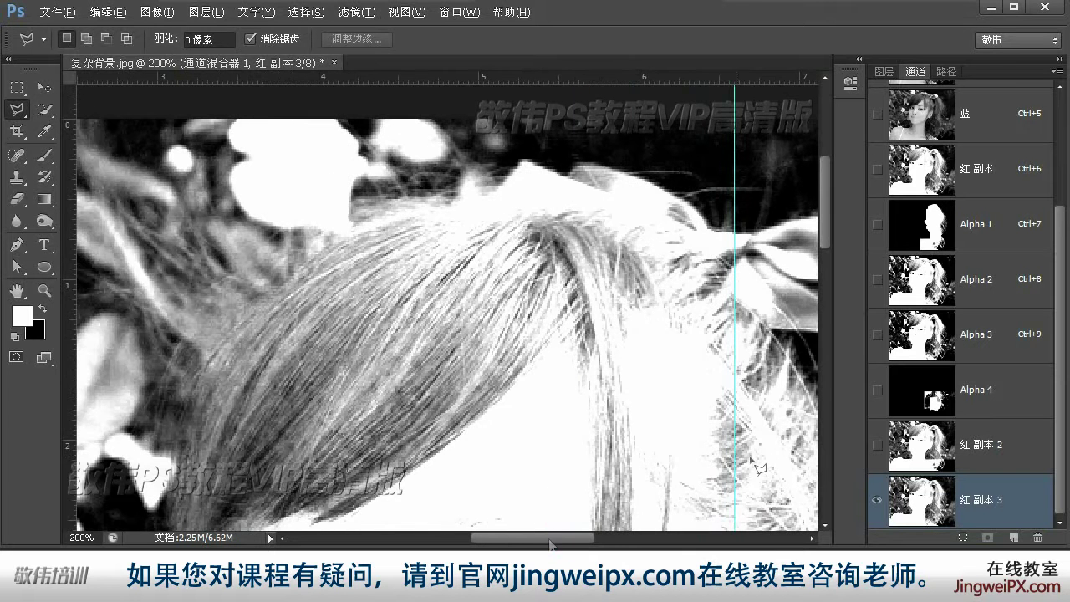
pyautogui.click(924, 125)
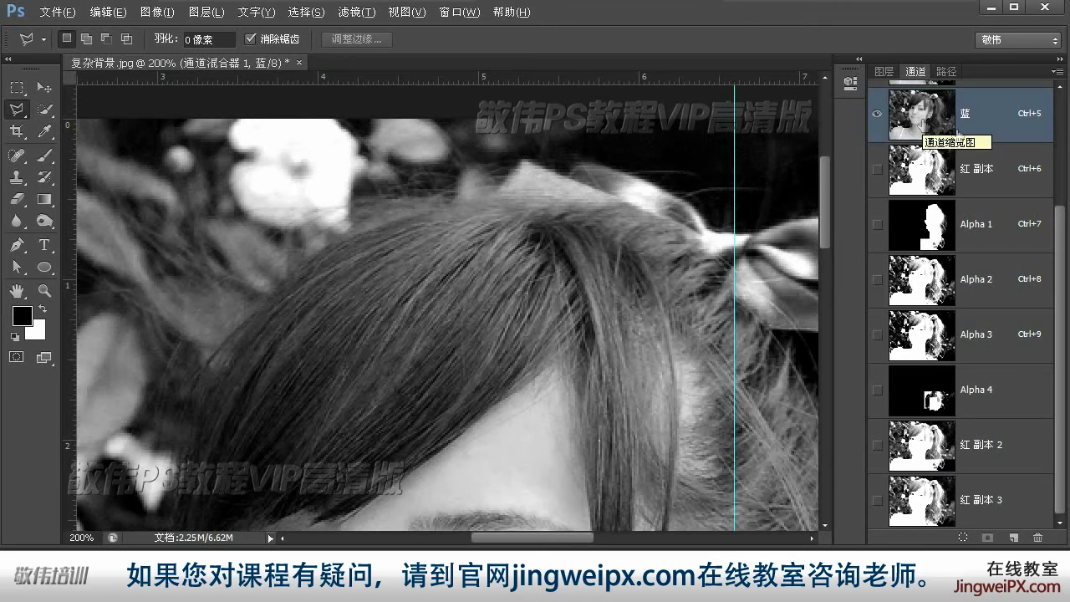
pyautogui.scroll(3, 1046, 168)
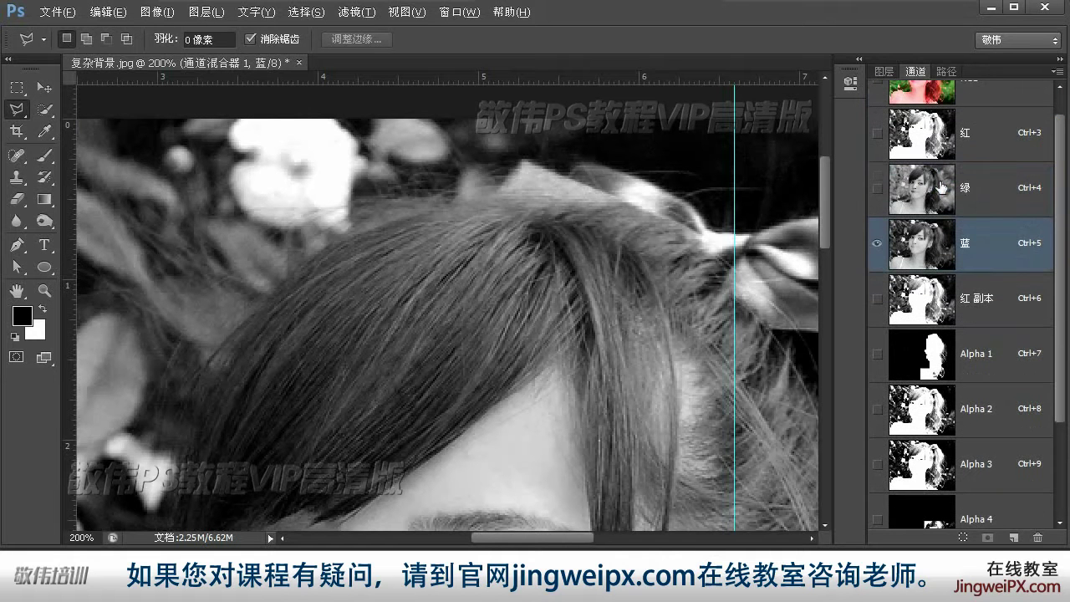
pyautogui.click(942, 187)
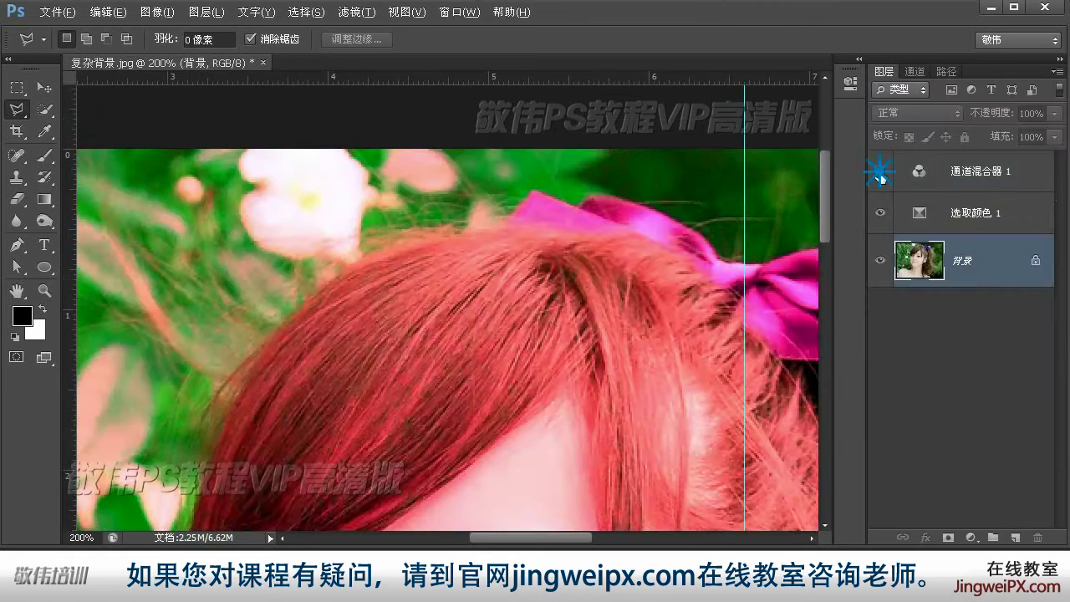
# - Hide the 通道混合器 1 adjustment layer and select the 选取颜色 1 layer
pyautogui.click(880, 171)
pyautogui.click(880, 171)
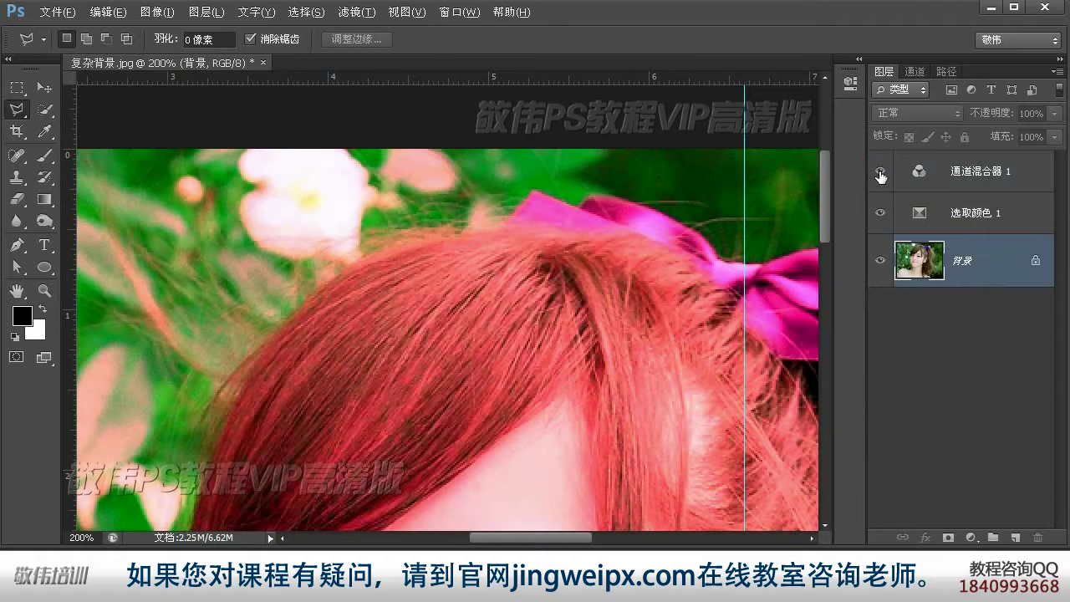
pyautogui.click(879, 171)
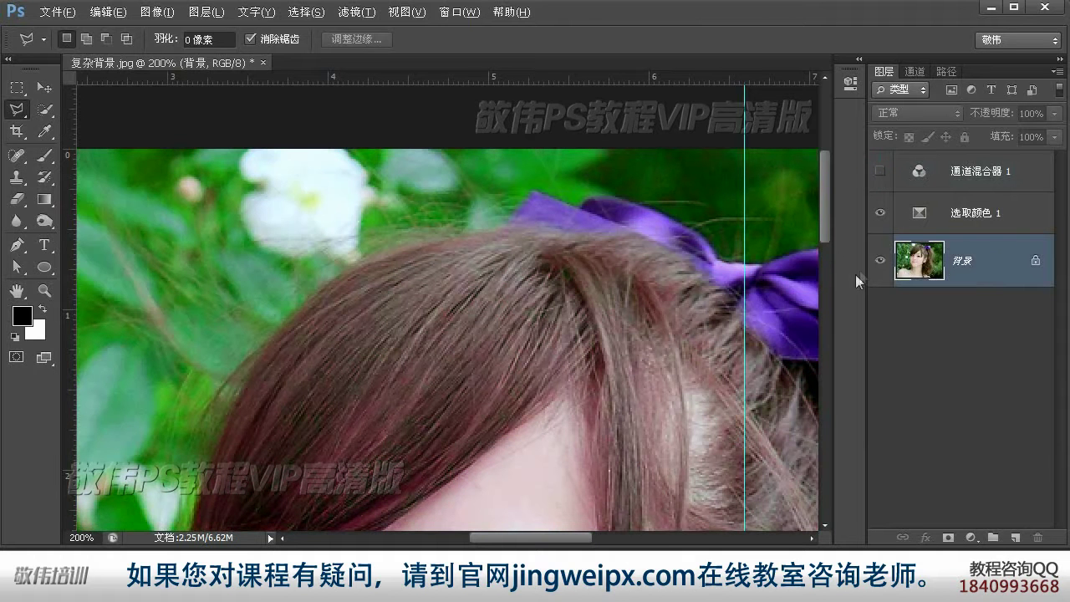
pyautogui.click(977, 216)
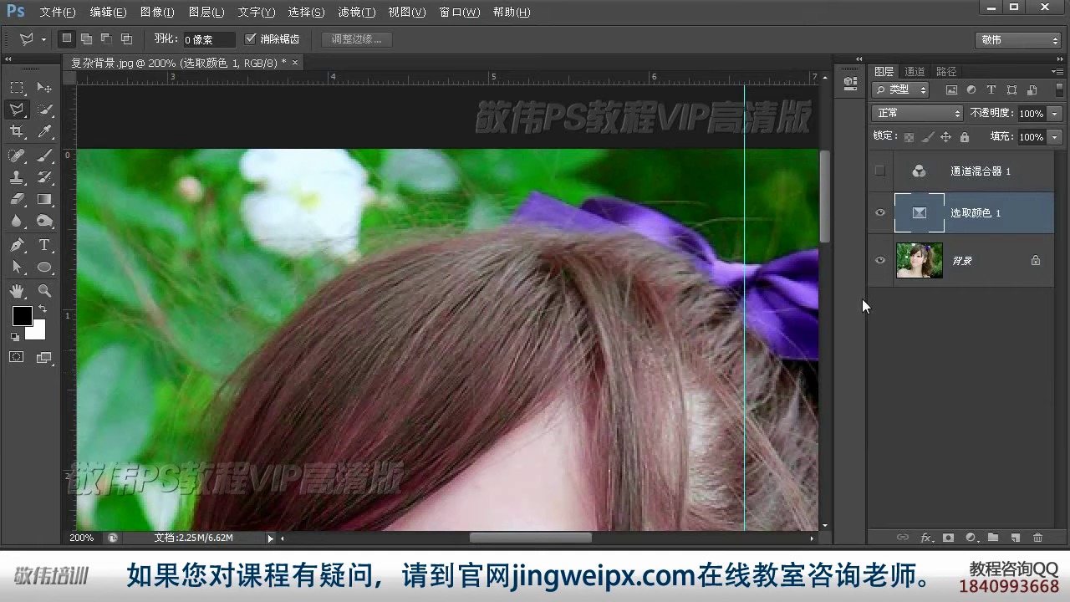
# - Compare the hair edge in the red, green and blue channels with the channel mixer hidden
pyautogui.click(916, 73)
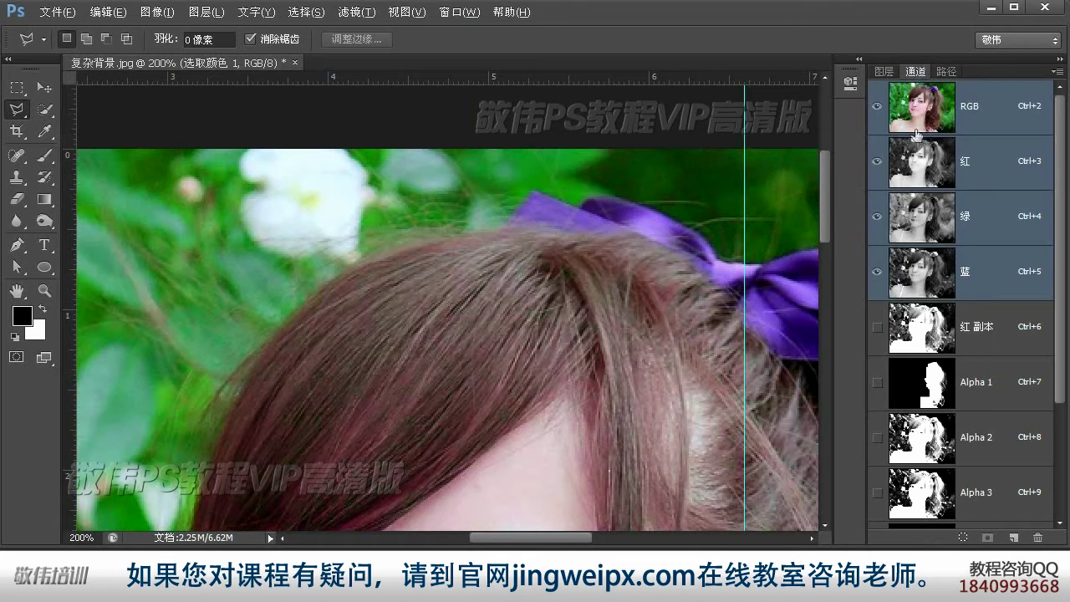
pyautogui.click(919, 165)
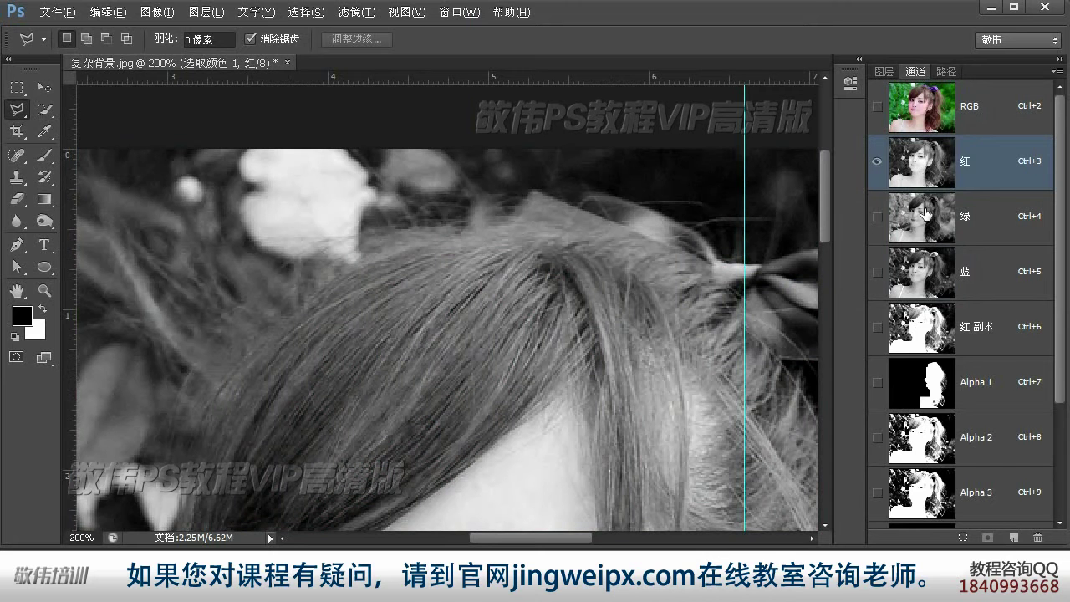
pyautogui.click(926, 215)
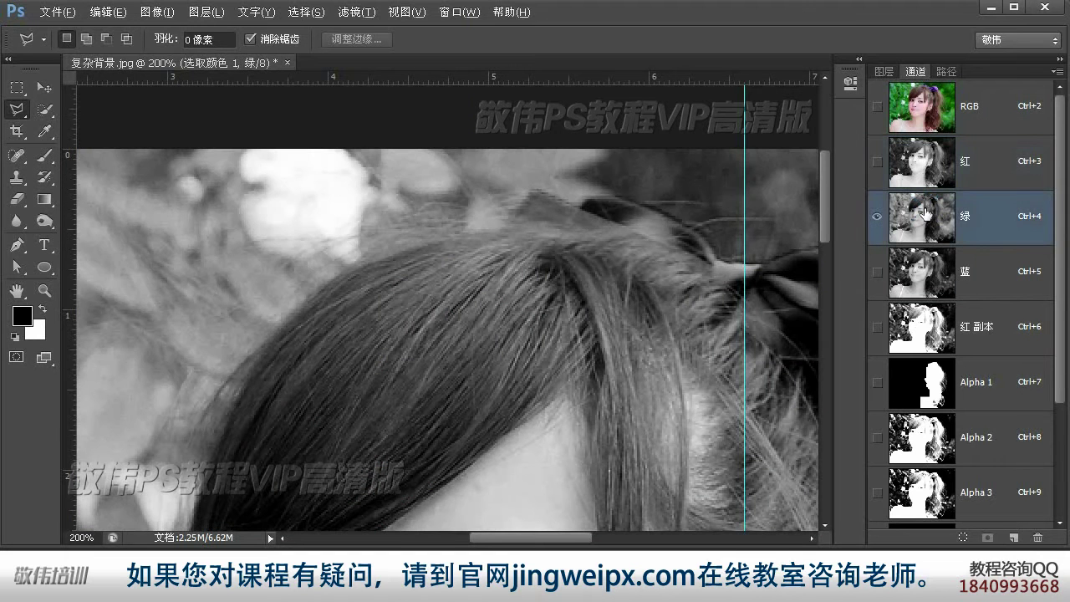
pyautogui.click(928, 272)
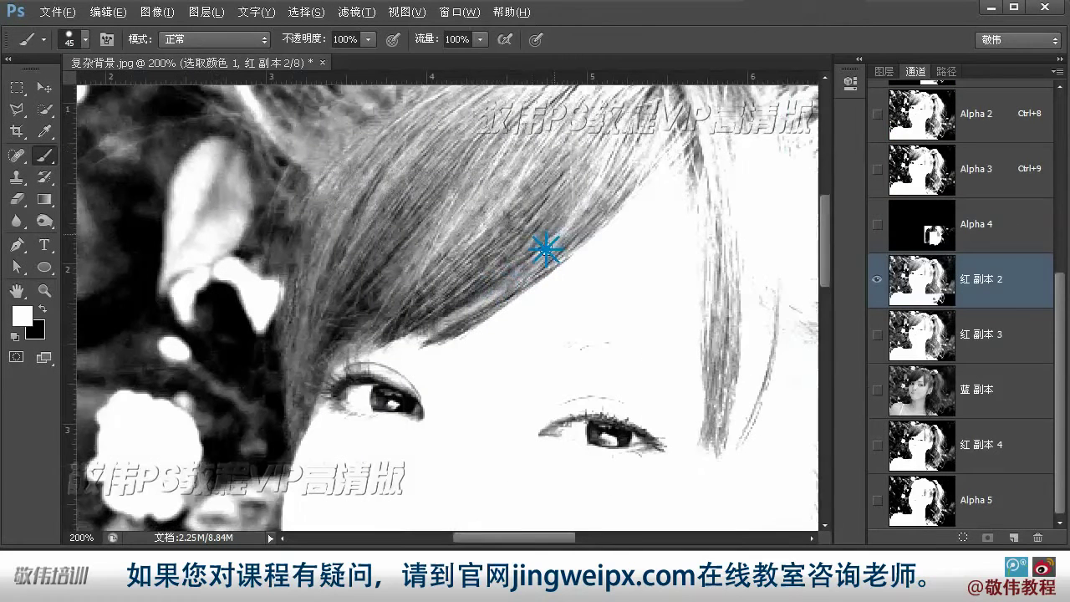
# - Paint the inner fringe, crown and face white in 红 副本 2 with a 45 px brush at 100% opacity, reducing its size near edges
pyautogui.moveTo(667, 223); pyautogui.dragTo(594, 361)
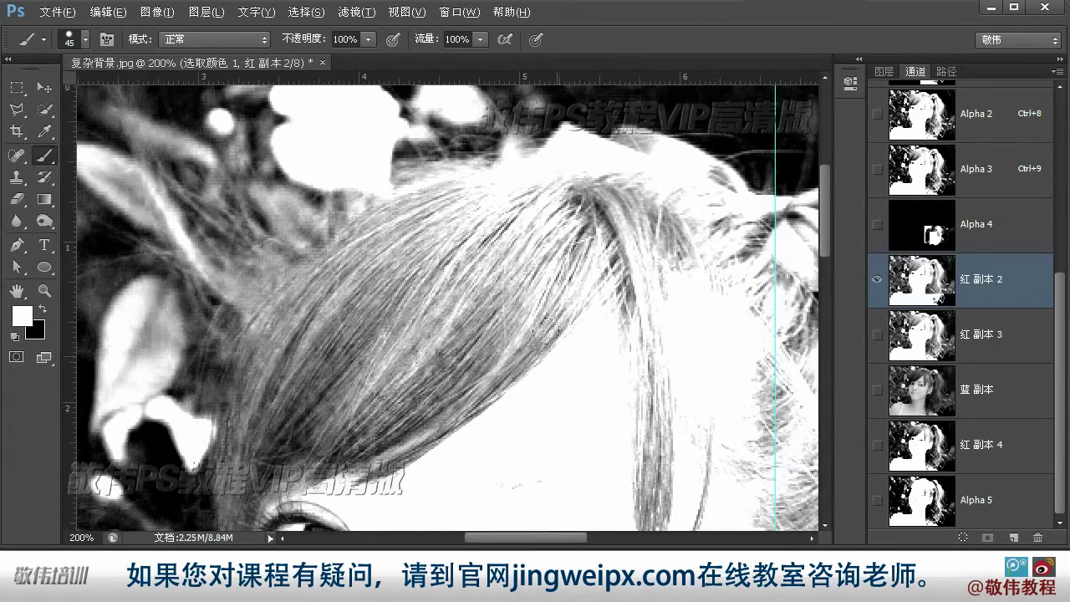
pyautogui.moveTo(412, 381)
pyautogui.mouseDown()
pyautogui.moveTo(517, 168)
pyautogui.moveTo(522, 182)
pyautogui.moveTo(490, 29)
pyautogui.moveTo(339, 203)
pyautogui.moveTo(334, 287)
pyautogui.moveTo(225, 321)
pyautogui.mouseUp()
pyautogui.moveTo(593, 218)
pyautogui.mouseDown()
pyautogui.moveTo(563, 306)
pyautogui.moveTo(538, 255)
pyautogui.moveTo(538, 317)
pyautogui.moveTo(521, 215)
pyautogui.moveTo(623, 306)
pyautogui.moveTo(564, 366)
pyautogui.moveTo(413, 219)
pyautogui.moveTo(512, 410)
pyautogui.mouseUp()
pyautogui.press('[')
pyautogui.press('[')
pyautogui.press('[')
pyautogui.press('[')
pyautogui.press('[')
pyautogui.press('[')
pyautogui.press('[')
pyautogui.moveTo(643, 222); pyautogui.dragTo(568, 183)
pyautogui.moveTo(403, 286); pyautogui.dragTo(426, 215)
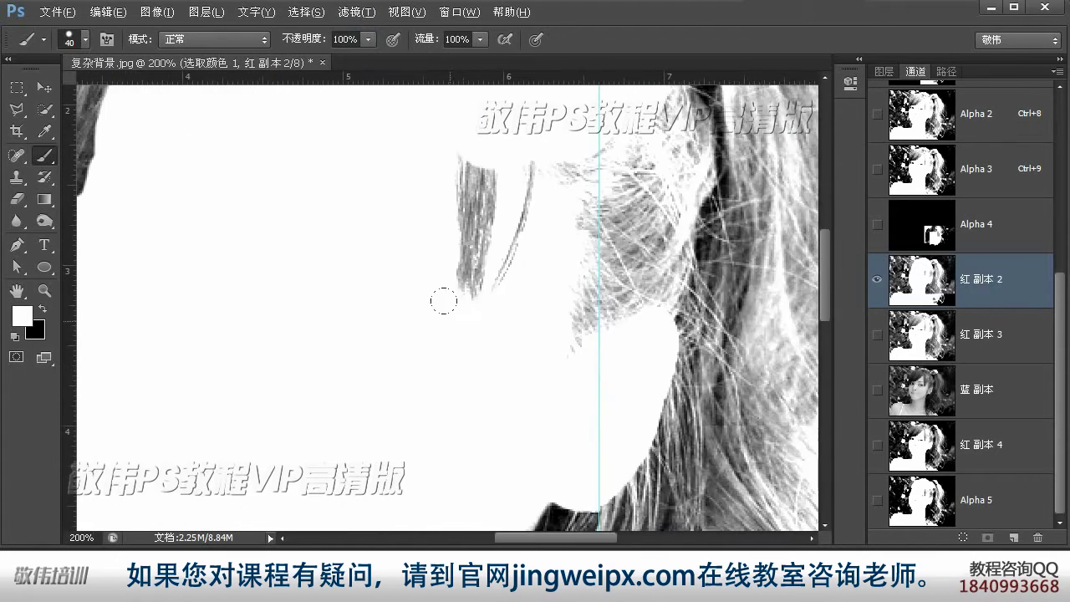
# - Paint the hair strand by the cheek and the hair beside the neck white with a 40 px brush
pyautogui.click(438, 170)
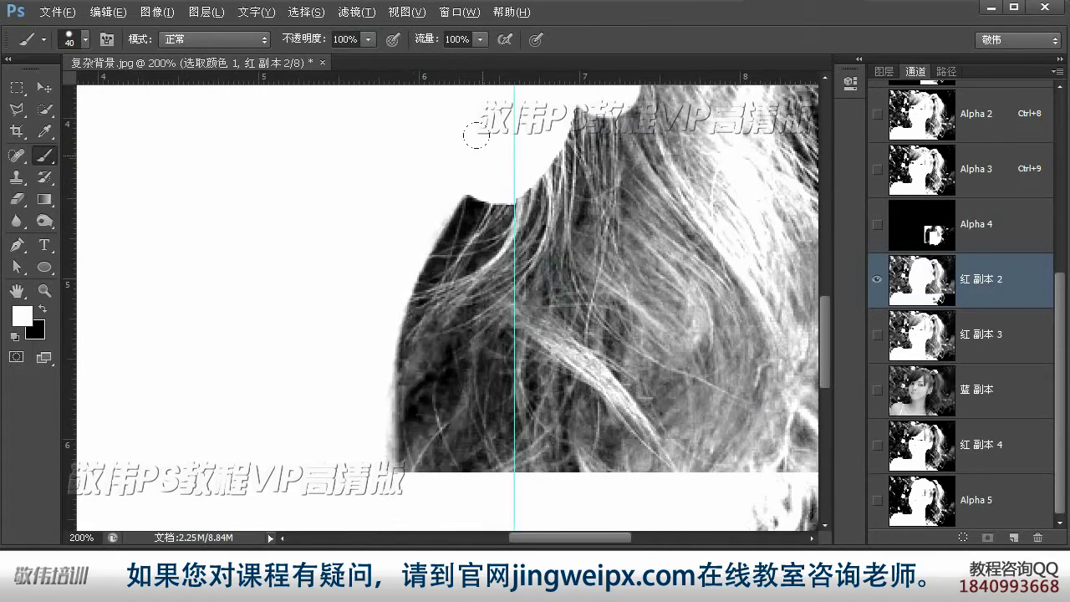
pyautogui.moveTo(418, 209); pyautogui.dragTo(425, 447)
pyautogui.moveTo(518, 468); pyautogui.dragTo(411, 176)
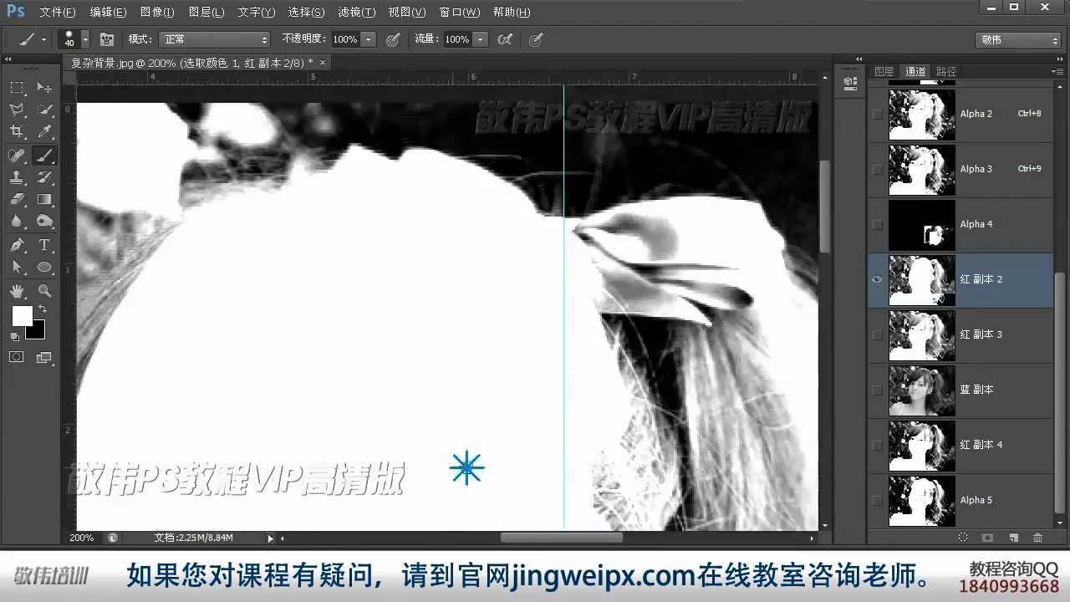
# - Darken the background beside the hair in 红 副本 2 by raising the black input in Levels
pyautogui.click(436, 233)
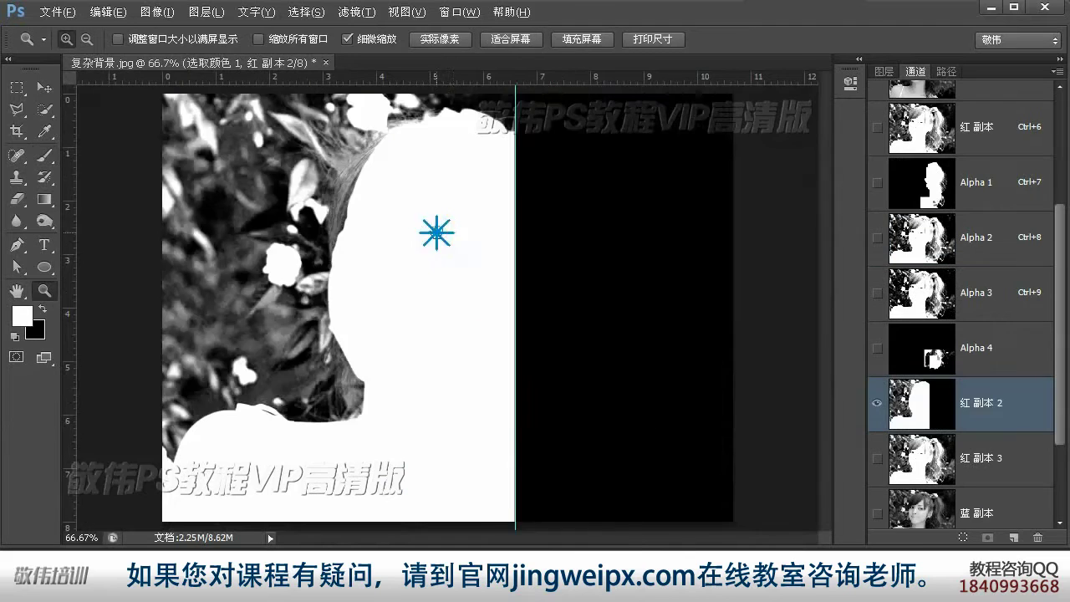
pyautogui.click(513, 255)
pyautogui.moveTo(351, 317); pyautogui.dragTo(576, 265)
pyautogui.moveTo(471, 319); pyautogui.dragTo(507, 365)
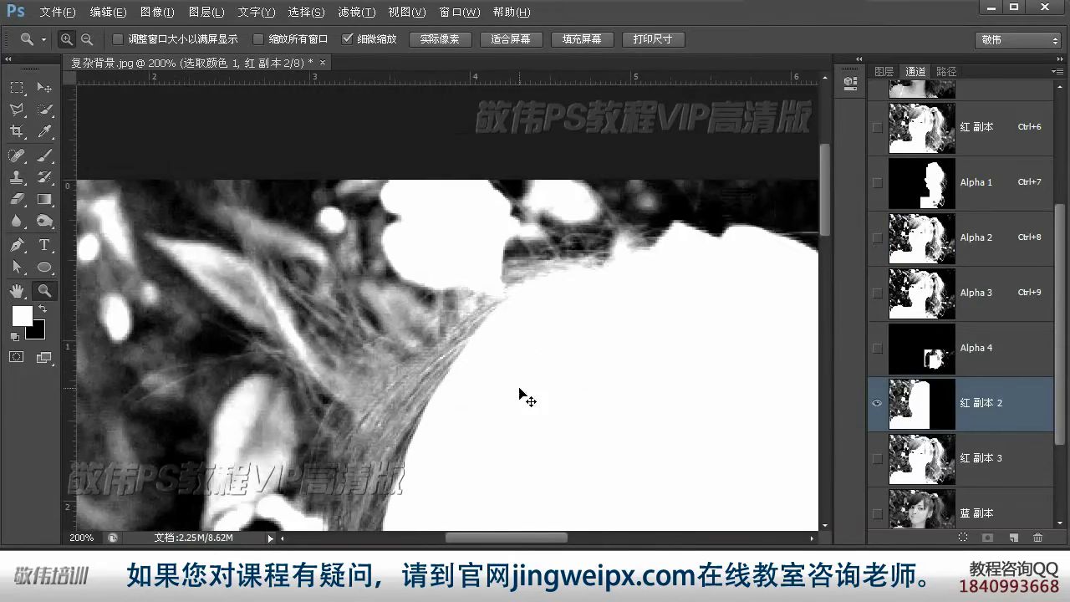
pyautogui.hotkey('ctrl', 'l')
pyautogui.moveTo(800, 394); pyautogui.dragTo(841, 399)
pyautogui.press('Return')
# - Paint the background black along the outer edge of the fringe and face in 红 副本 2
pyautogui.moveTo(577, 455); pyautogui.dragTo(574, 290)
pyautogui.press('b')
pyautogui.moveTo(447, 432); pyautogui.dragTo(432, 373)
pyautogui.moveTo(343, 316); pyautogui.dragTo(337, 439)
pyautogui.moveTo(384, 344); pyautogui.dragTo(309, 403)
pyautogui.rightClick(378, 354)
pyautogui.doubleClick(402, 473)
pyautogui.moveTo(261, 368)
pyautogui.mouseDown()
pyautogui.moveTo(349, 220)
pyautogui.moveTo(418, 144)
pyautogui.mouseUp()
pyautogui.moveTo(389, 315); pyautogui.dragTo(451, 226)
# - Refine the cheek outline in black with a 3 px brush at 75% opacity
pyautogui.press('[')
pyautogui.press('[')
pyautogui.press('[')
pyautogui.press('[')
pyautogui.press('[')
pyautogui.press('[')
pyautogui.press('[')
pyautogui.press('[')
pyautogui.moveTo(297, 339)
pyautogui.mouseDown()
pyautogui.moveTo(304, 279)
pyautogui.moveTo(308, 344)
pyautogui.mouseUp()
pyautogui.click(368, 40)
pyautogui.click(305, 61)
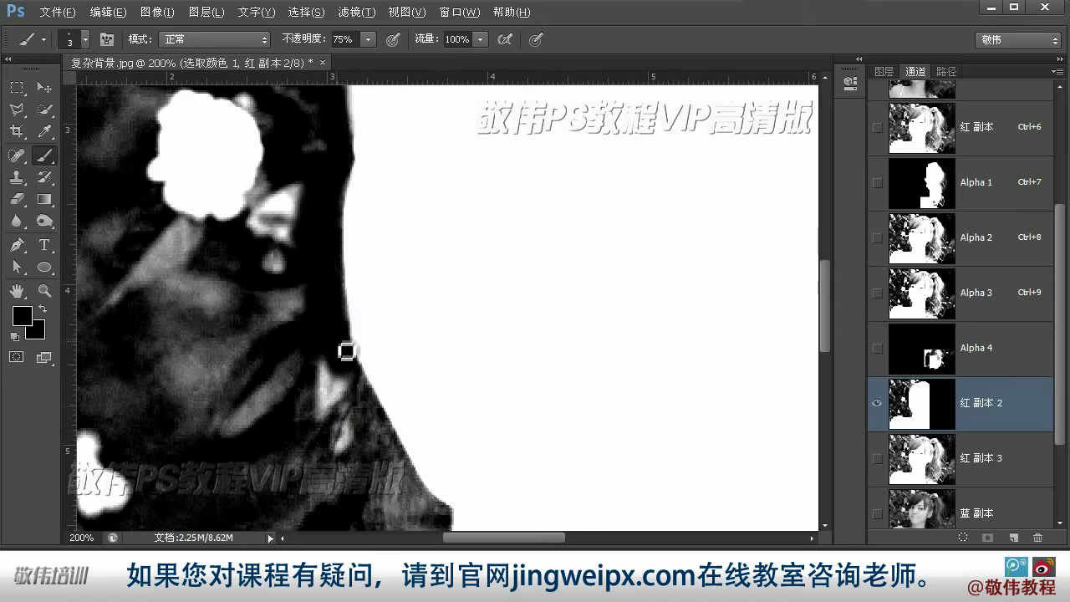
pyautogui.moveTo(346, 339); pyautogui.dragTo(357, 350)
# - Select the rectangular background area beside the face and neck and darken it by raising the black input in Levels
pyautogui.hotkey('ctrl', '-')
pyautogui.press('m')
pyautogui.moveTo(235, 199); pyautogui.dragTo(468, 433)
pyautogui.hotkey('ctrl', 'l')
pyautogui.moveTo(799, 393); pyautogui.dragTo(882, 393)
pyautogui.press('Return')
# - Paint the leftover background between the jaw and shoulder black at 100% opacity
pyautogui.press('z')
pyautogui.click(349, 332)
pyautogui.press('b')
pyautogui.press('0')
pyautogui.moveTo(423, 236); pyautogui.dragTo(478, 363)
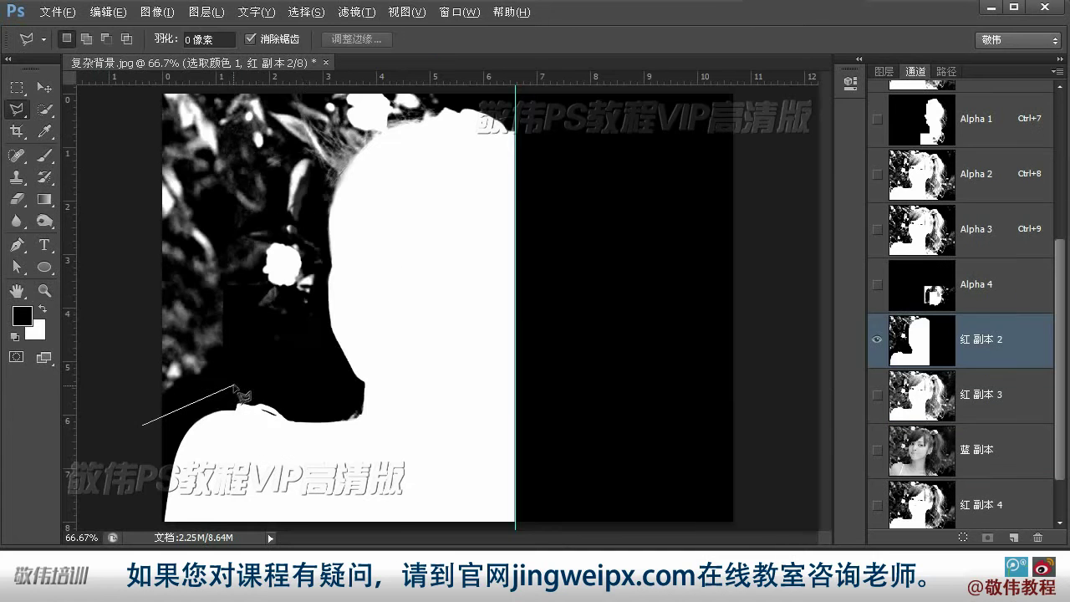
# - Outline the leafy background beside the hair and above the shoulder with the Polygonal Lasso, fill it black and deselect
pyautogui.click(234, 384)
pyautogui.click(306, 386)
pyautogui.click(317, 205)
pyautogui.click(319, 176)
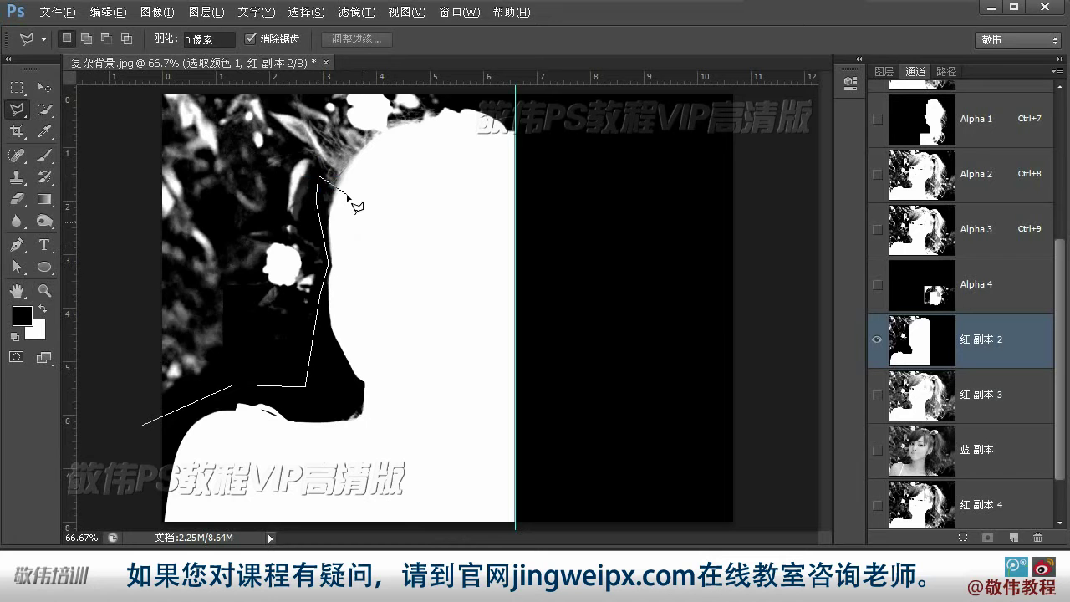
pyautogui.click(278, 96)
pyautogui.click(152, 95)
pyautogui.doubleClick(112, 305)
pyautogui.hotkey('alt', 'Delete')
pyautogui.hotkey('ctrl', 'd')
# - Paint the tip of the bright leaf beside the upper hair black
pyautogui.press('z')
pyautogui.click(380, 185)
pyautogui.moveTo(381, 186); pyautogui.dragTo(406, 246)
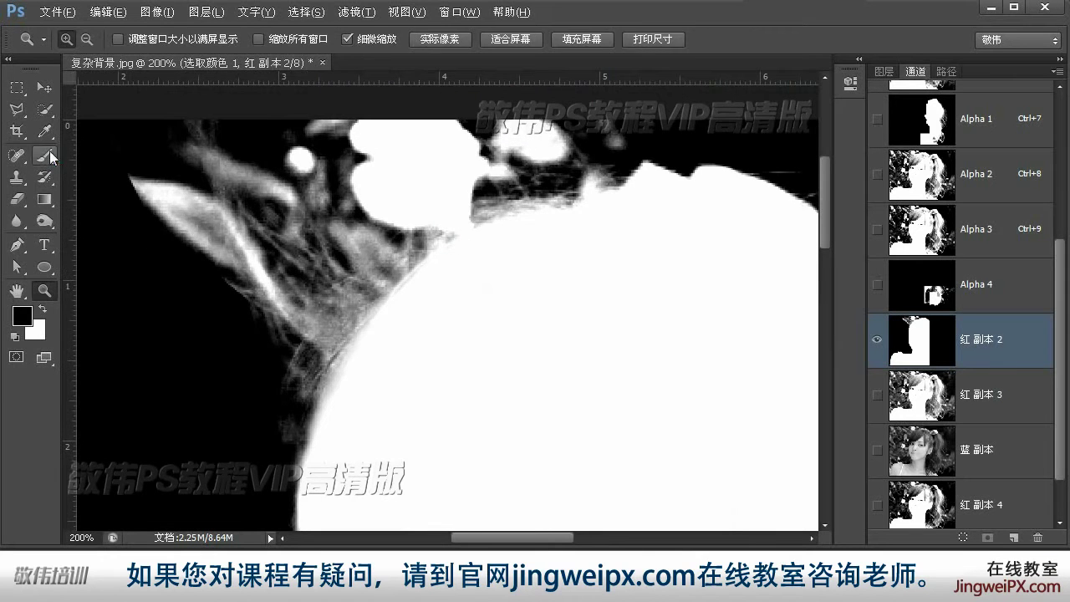
pyautogui.press('b')
pyautogui.moveTo(174, 205); pyautogui.dragTo(183, 222)
# - Lasso the hair edge and leaves above the forehead, increase their contrast with the Levels white and black inputs, and deselect
pyautogui.press('l')
pyautogui.click(216, 98)
pyautogui.click(141, 123)
pyautogui.click(141, 278)
pyautogui.click(279, 509)
pyautogui.click(427, 457)
pyautogui.doubleClick(671, 115)
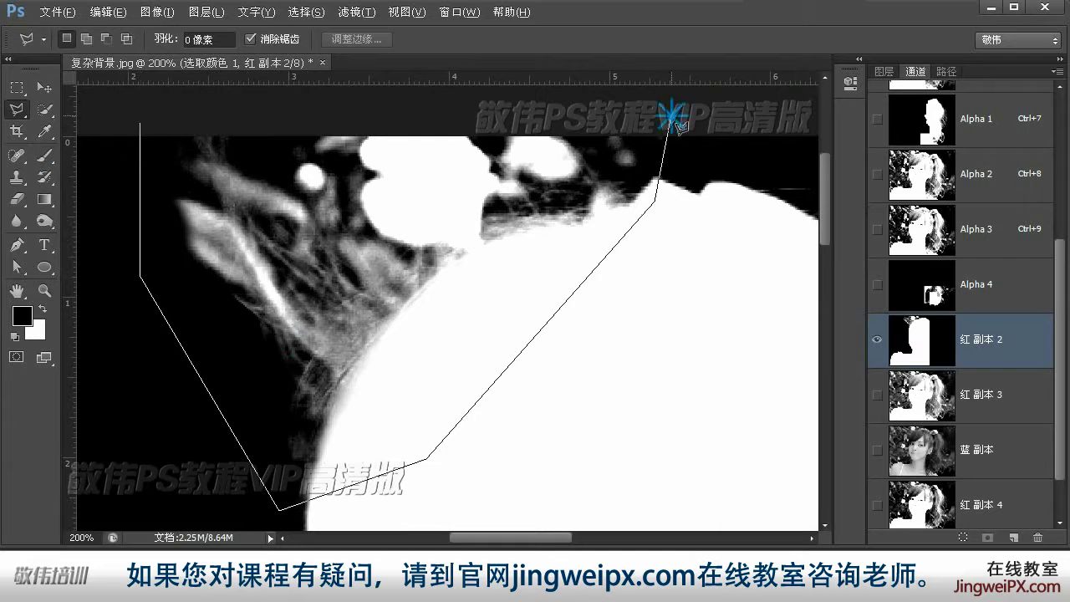
pyautogui.moveTo(1013, 393); pyautogui.dragTo(991, 393)
pyautogui.moveTo(800, 393); pyautogui.dragTo(847, 392)
pyautogui.press('Return')
pyautogui.hotkey('ctrl', 'd')
# - Paint the leftover flowers and leaves black and add fine white hair wisps along the outline with a 4 px brush at 29% opacity
pyautogui.press('b')
pyautogui.moveTo(168, 215); pyautogui.dragTo(227, 226)
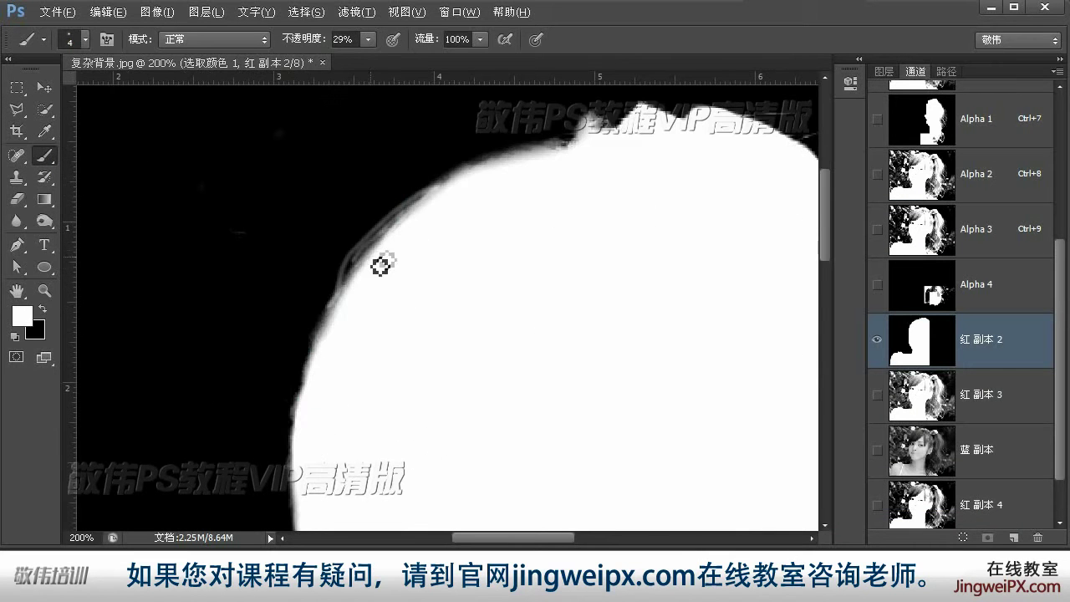
pyautogui.moveTo(383, 262)
pyautogui.mouseDown()
pyautogui.moveTo(407, 215)
pyautogui.moveTo(296, 353)
pyautogui.moveTo(552, 167)
pyautogui.moveTo(396, 175)
pyautogui.moveTo(574, 151)
pyautogui.moveTo(282, 308)
pyautogui.mouseUp()
pyautogui.press('[')
pyautogui.moveTo(410, 206); pyautogui.dragTo(359, 293)
pyautogui.moveTo(359, 294)
pyautogui.mouseDown()
pyautogui.moveTo(418, 187)
pyautogui.moveTo(321, 322)
pyautogui.mouseUp()
pyautogui.moveTo(405, 201)
pyautogui.mouseDown()
pyautogui.moveTo(437, 174)
pyautogui.moveTo(575, 147)
pyautogui.moveTo(306, 335)
pyautogui.moveTo(333, 186)
pyautogui.mouseUp()
pyautogui.keyDown('alt'); pyautogui.click(429, 366); pyautogui.keyUp('alt')
pyautogui.keyDown('alt'); pyautogui.click(429, 366); pyautogui.keyUp('alt')
# - Select the part of 红 副本 2 containing the face and shoulder up to the guide with a rectangular marquee and copy it
pyautogui.click(16, 88)
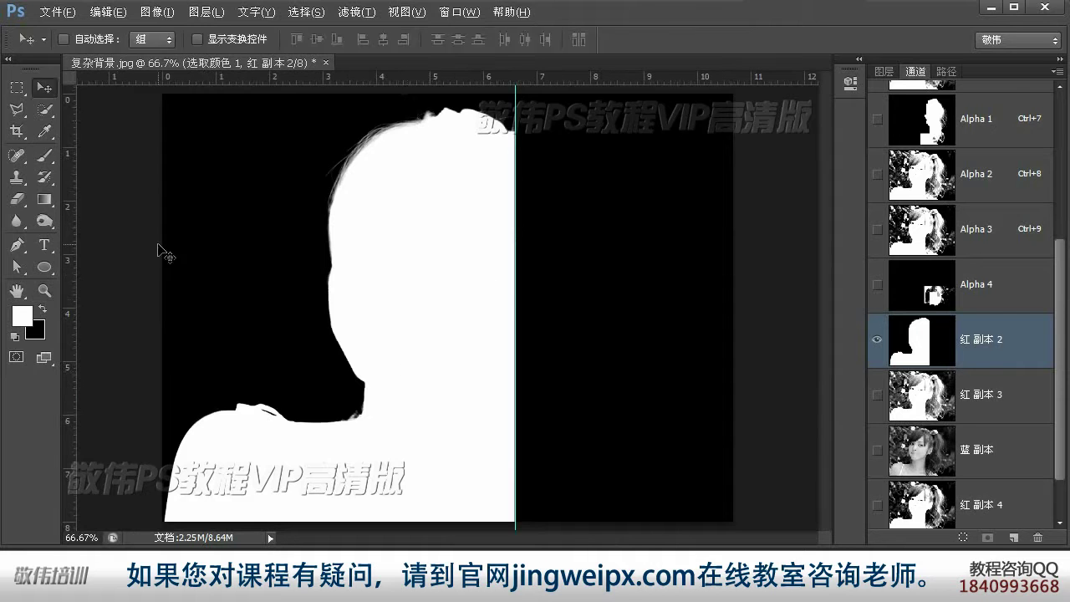
pyautogui.hotkey('ctrl', '-')
pyautogui.moveTo(211, 139); pyautogui.dragTo(494, 494)
pyautogui.click(108, 12)
pyautogui.click(127, 121)
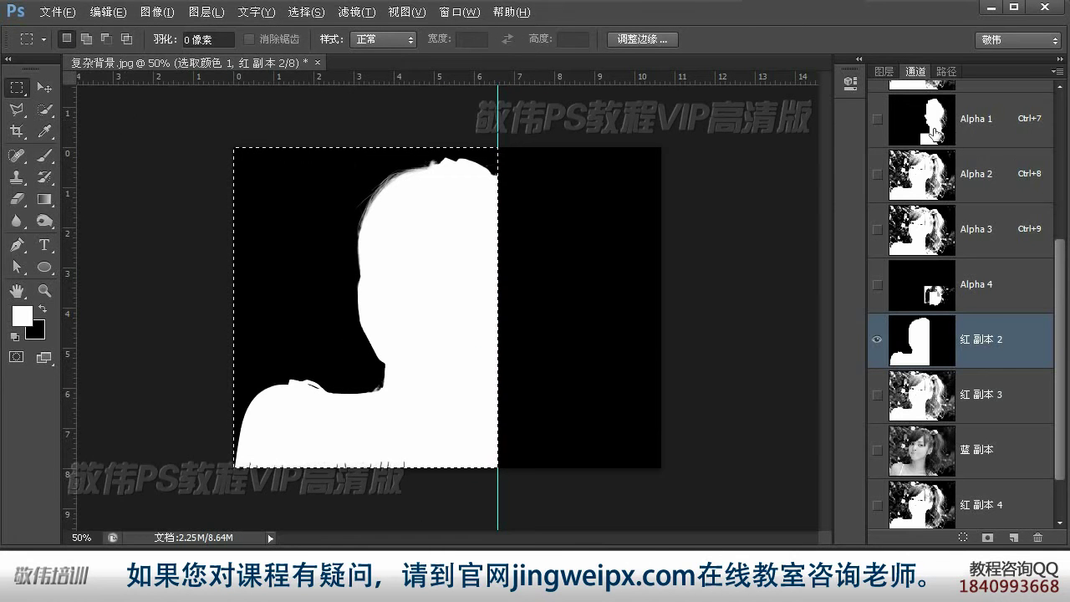
# - Paste the copied area into Alpha 1, clear the selection and remove the vertical guide
pyautogui.click(934, 131)
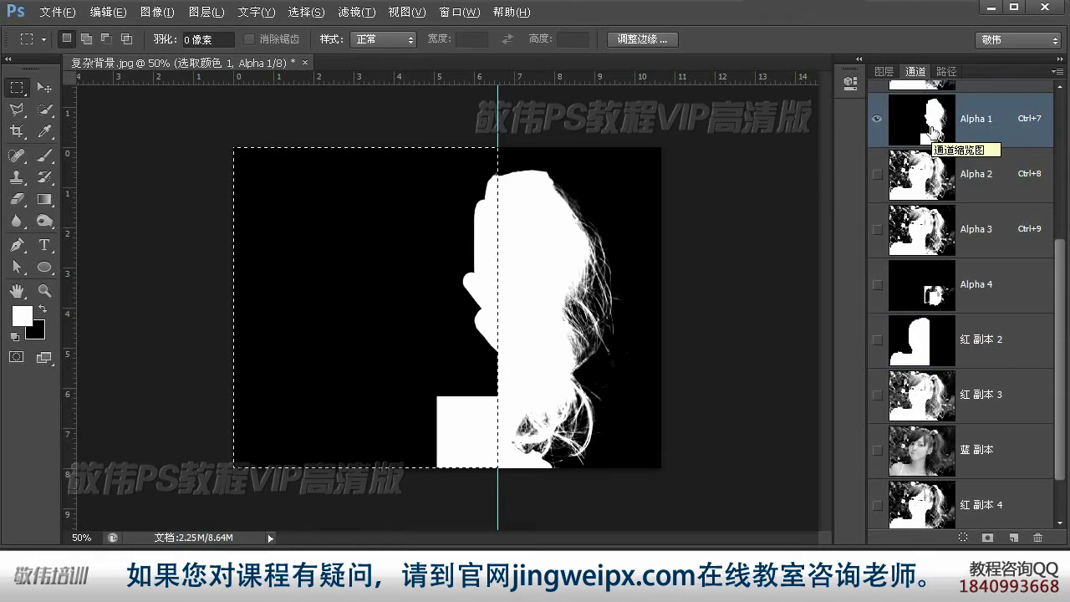
pyautogui.click(108, 12)
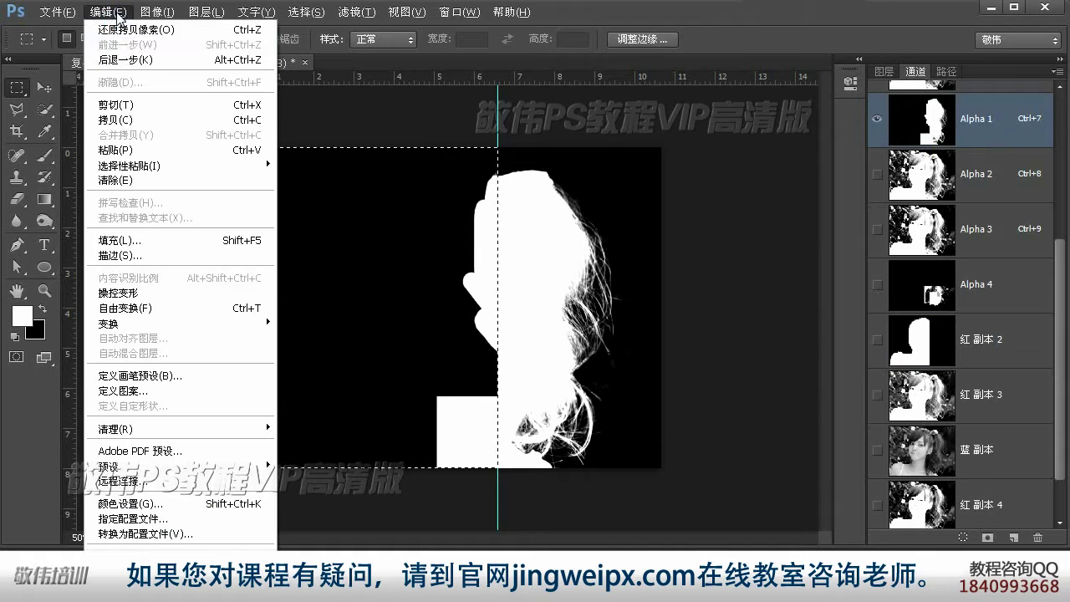
pyautogui.click(139, 151)
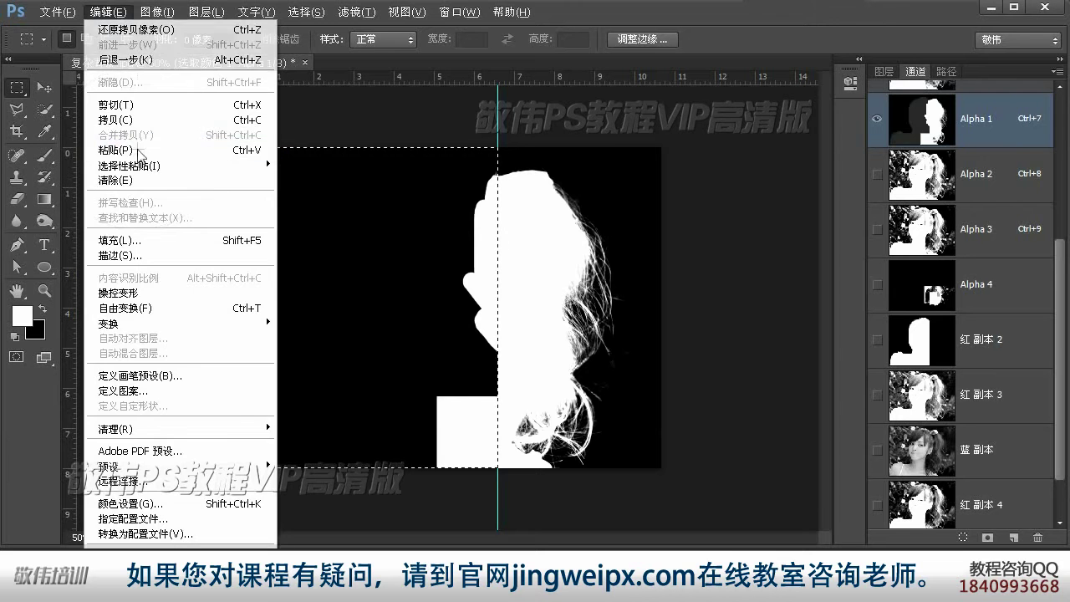
pyautogui.click(535, 346)
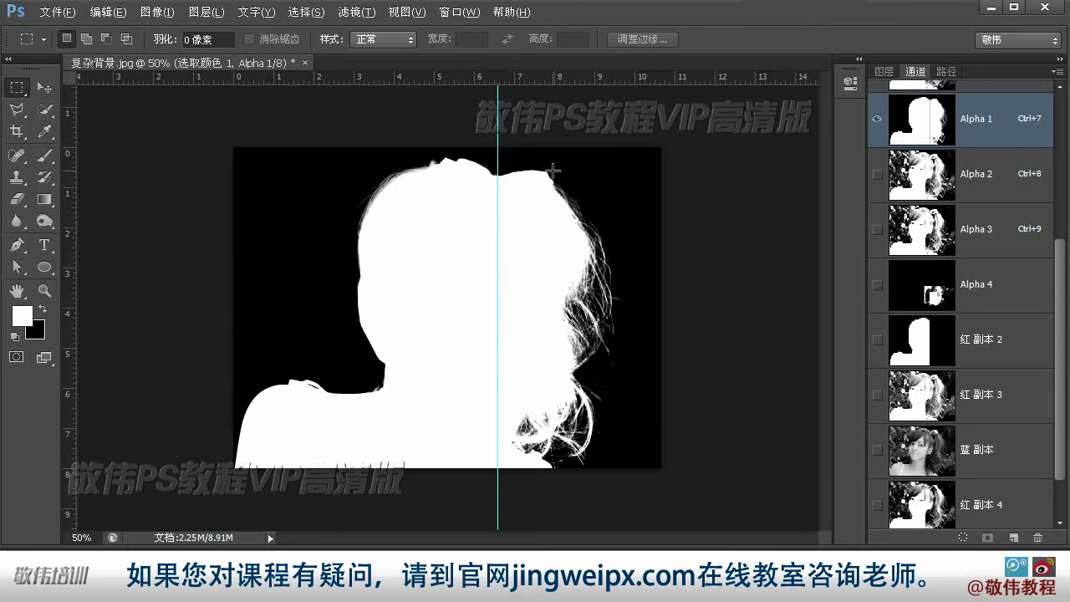
pyautogui.press('v')
pyautogui.moveTo(498, 135); pyautogui.dragTo(25, 163)
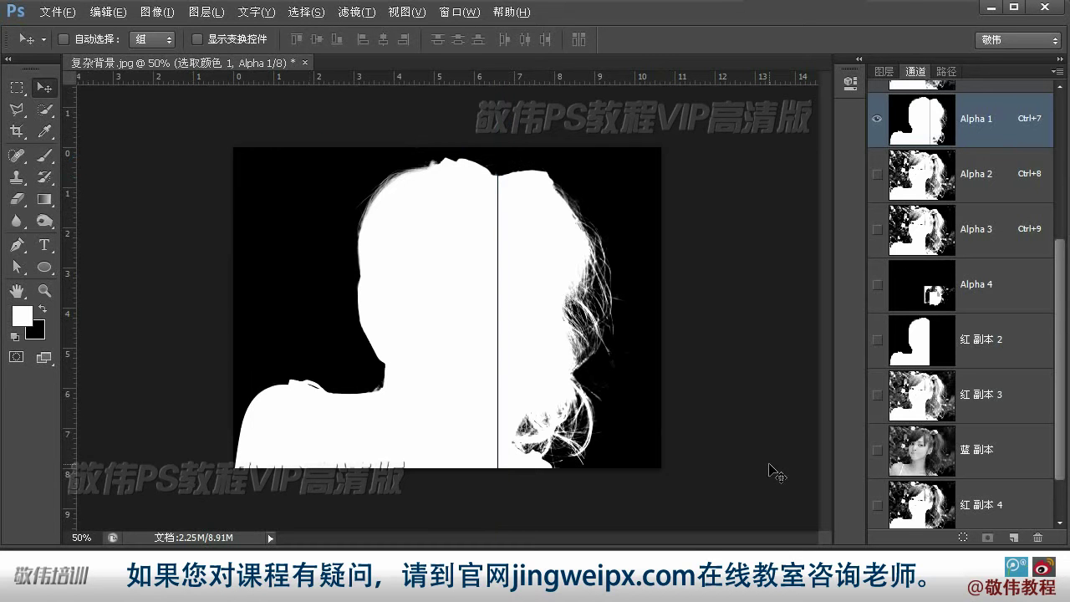
# - Select the thin black vertical seam in Alpha 1 with a rectangular marquee, fill it with white and deselect
pyautogui.click(44, 290)
pyautogui.click(525, 308)
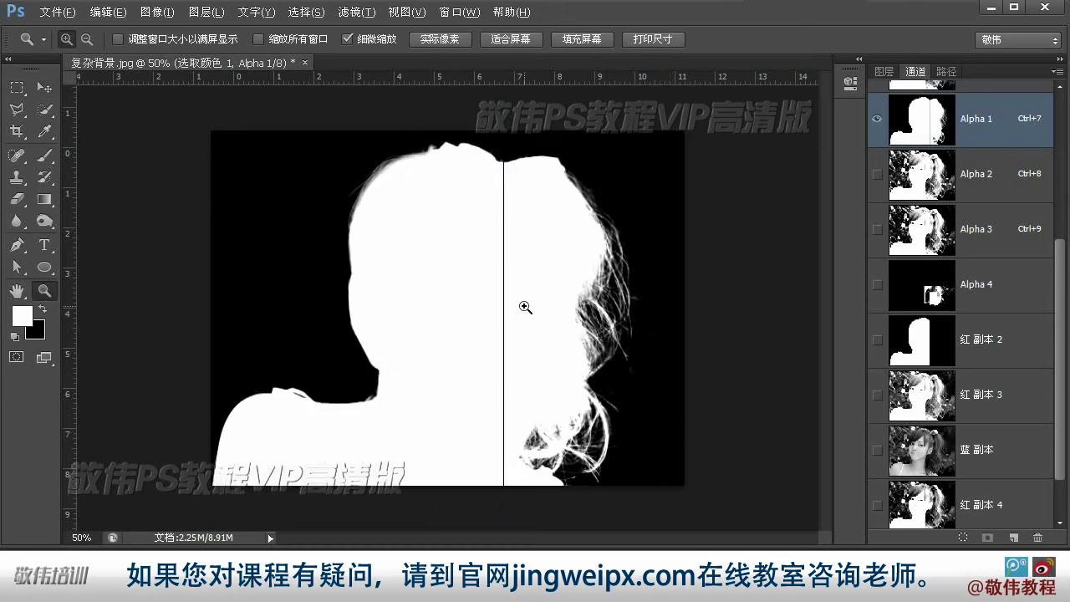
pyautogui.click(529, 299)
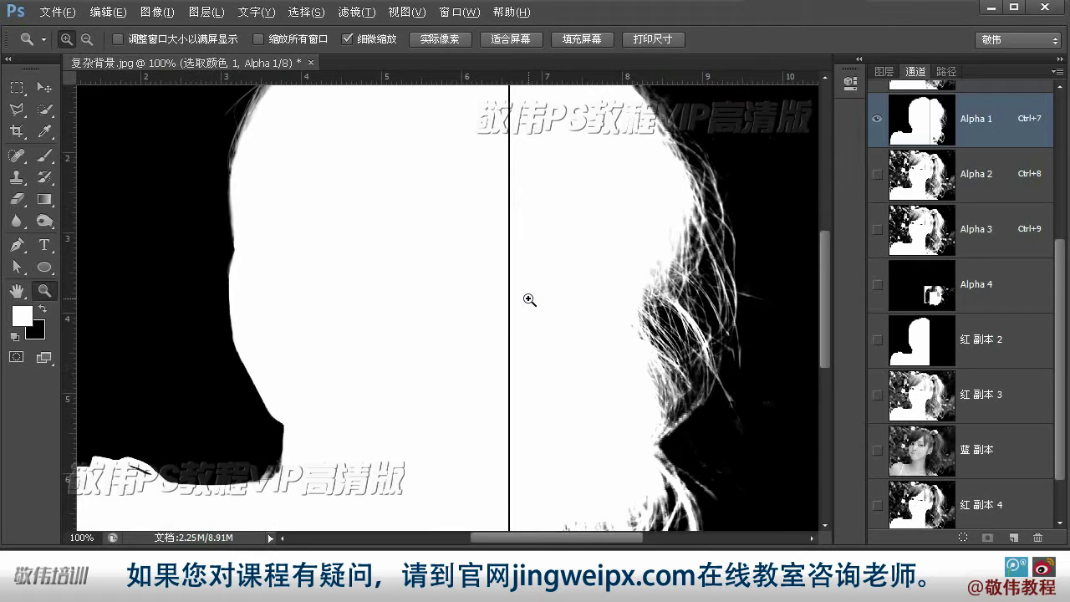
pyautogui.keyDown('alt'); pyautogui.click(554, 281); pyautogui.keyUp('alt')
pyautogui.press('m')
pyautogui.moveTo(523, 512)
pyautogui.mouseDown()
pyautogui.moveTo(494, 136)
pyautogui.moveTo(505, 132)
pyautogui.moveTo(504, 292)
pyautogui.mouseUp()
pyautogui.hotkey('alt', 'Delete')
pyautogui.hotkey('ctrl', 'd')
# - Paint over the gap where the seam met the top of the hair in Alpha 1 with a white brush at 100% opacity
pyautogui.press('z')
pyautogui.click(524, 149)
pyautogui.press('b')
pyautogui.click(491, 215)
pyautogui.press('0')
pyautogui.press(']')
pyautogui.press(']')
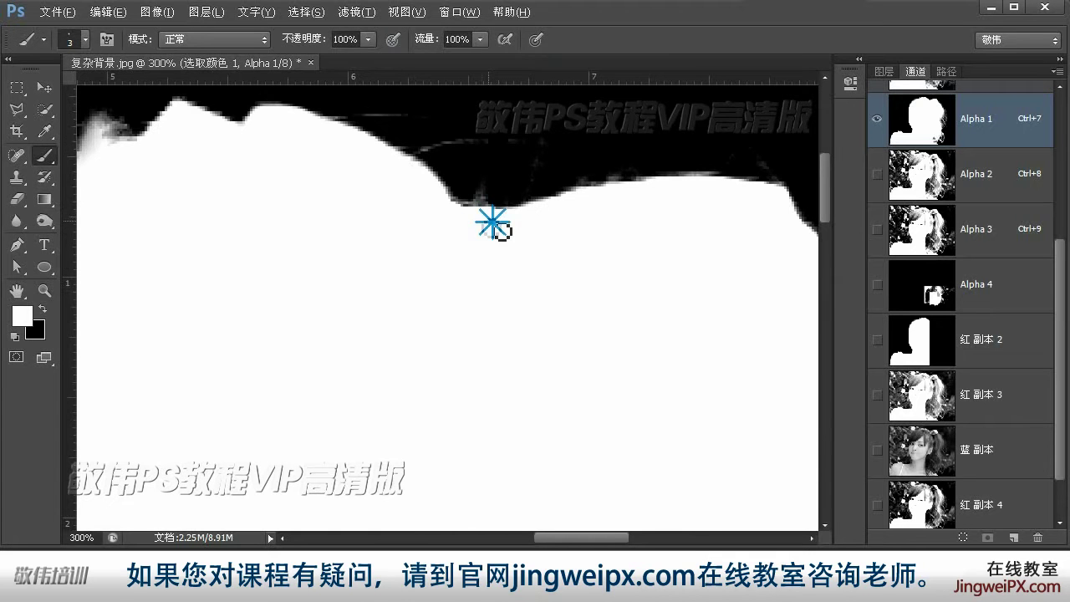
pyautogui.hotkey('ctrl', '0')
# - Load Alpha 1 as a selection over the RGB composite and hide the 选取颜色 1 adjustment layer
pyautogui.click(45, 88)
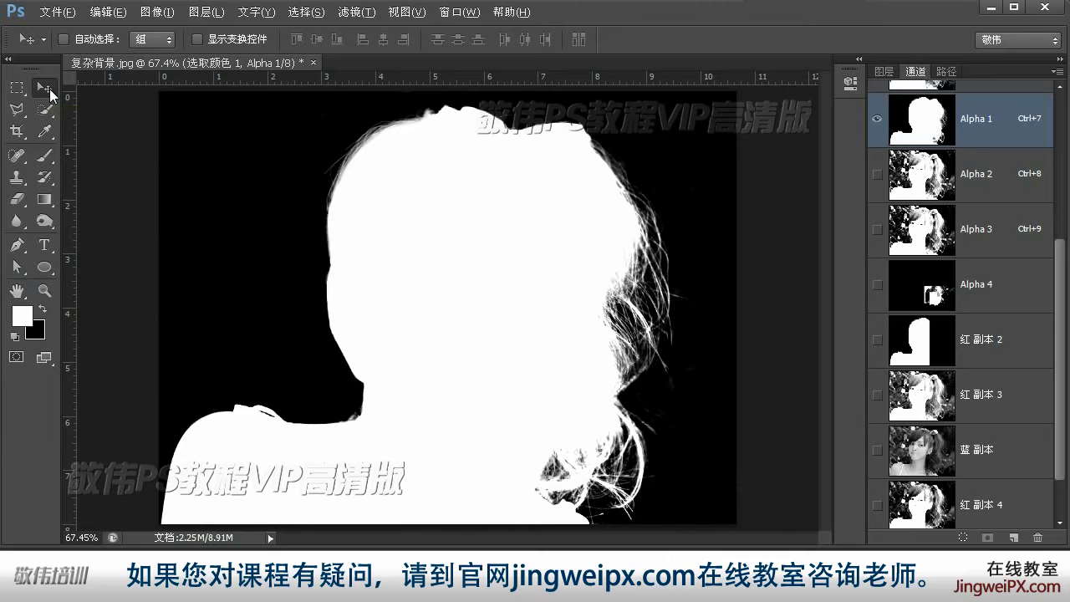
pyautogui.moveTo(1060, 269); pyautogui.dragTo(1061, 203)
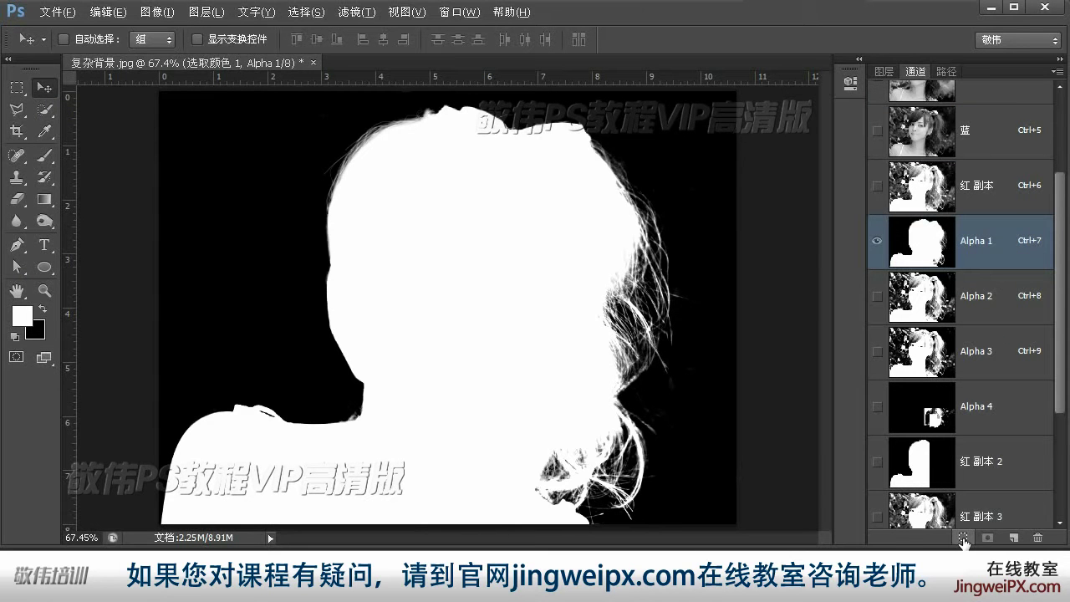
pyautogui.click(963, 538)
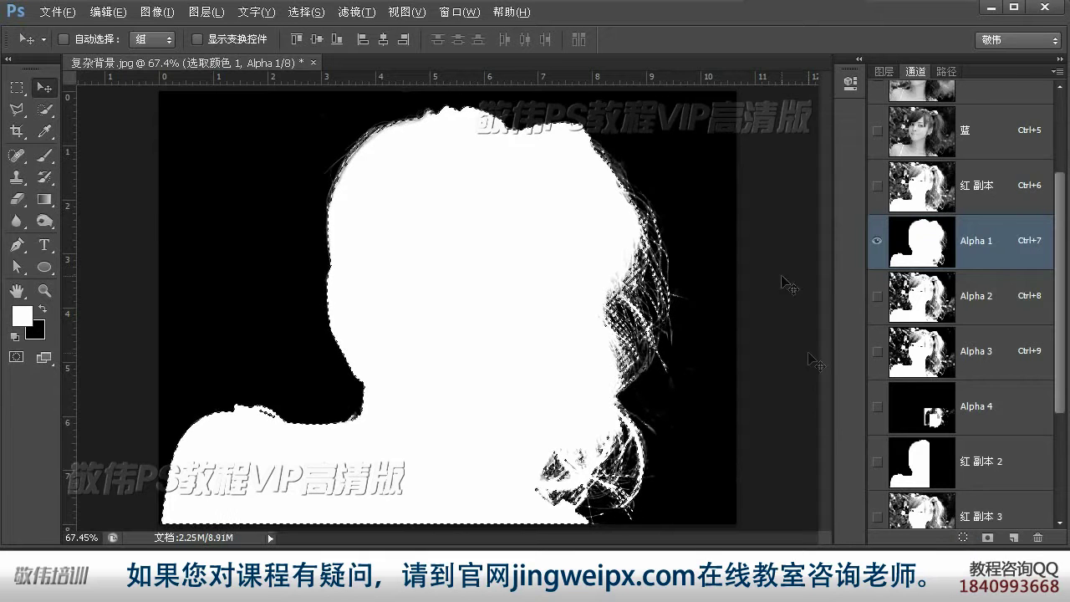
pyautogui.hotkey('ctrl', '2')
pyautogui.click(884, 72)
pyautogui.click(879, 218)
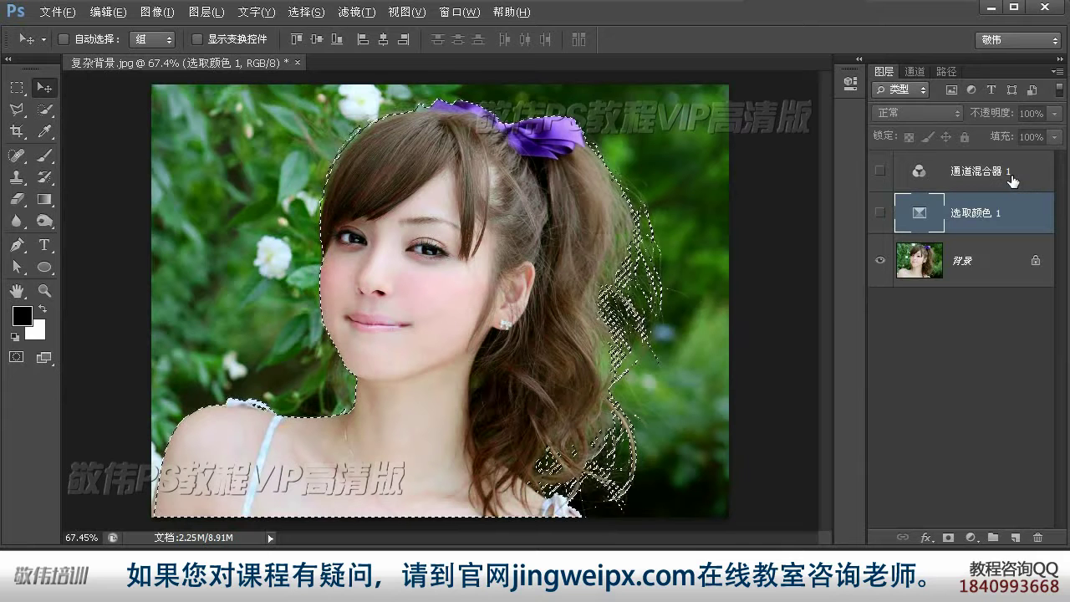
# - Duplicate the 背景 layer and add a layer mask to the copy from the active selection
pyautogui.click(958, 266)
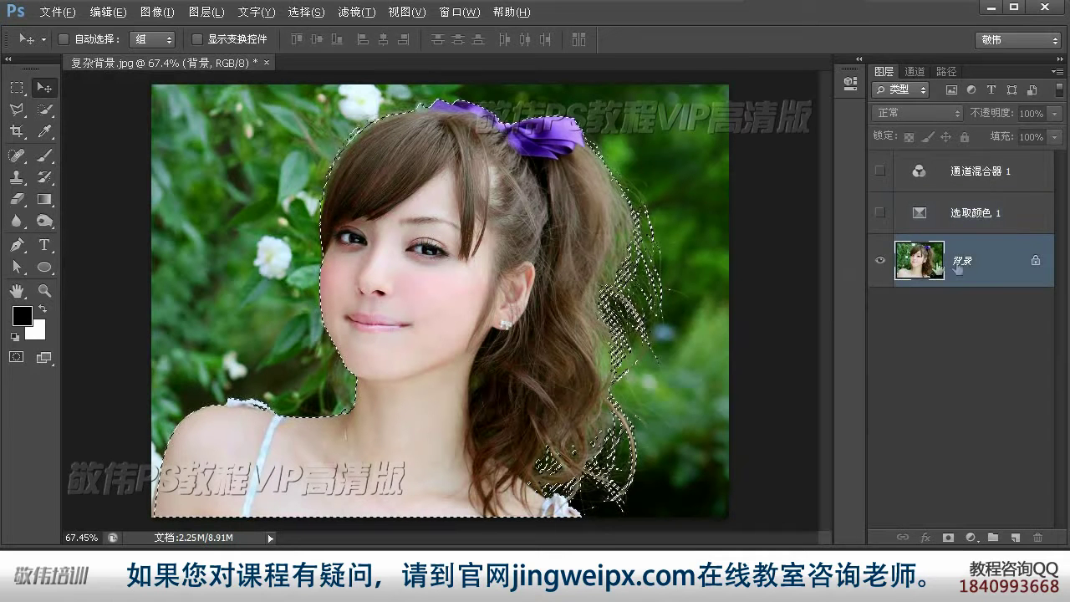
pyautogui.moveTo(960, 269); pyautogui.dragTo(1015, 537)
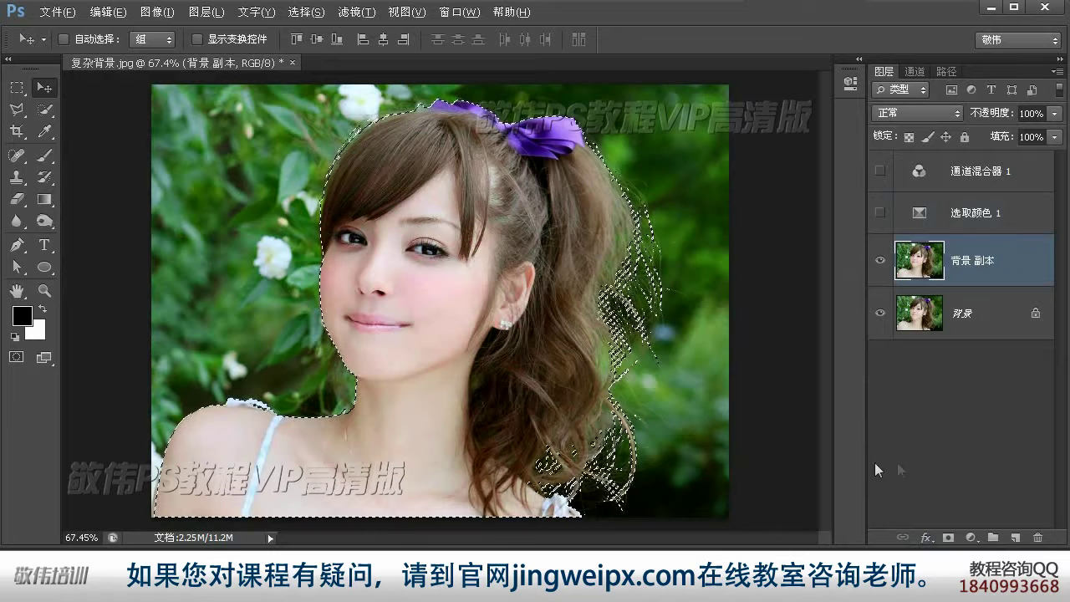
pyautogui.click(950, 537)
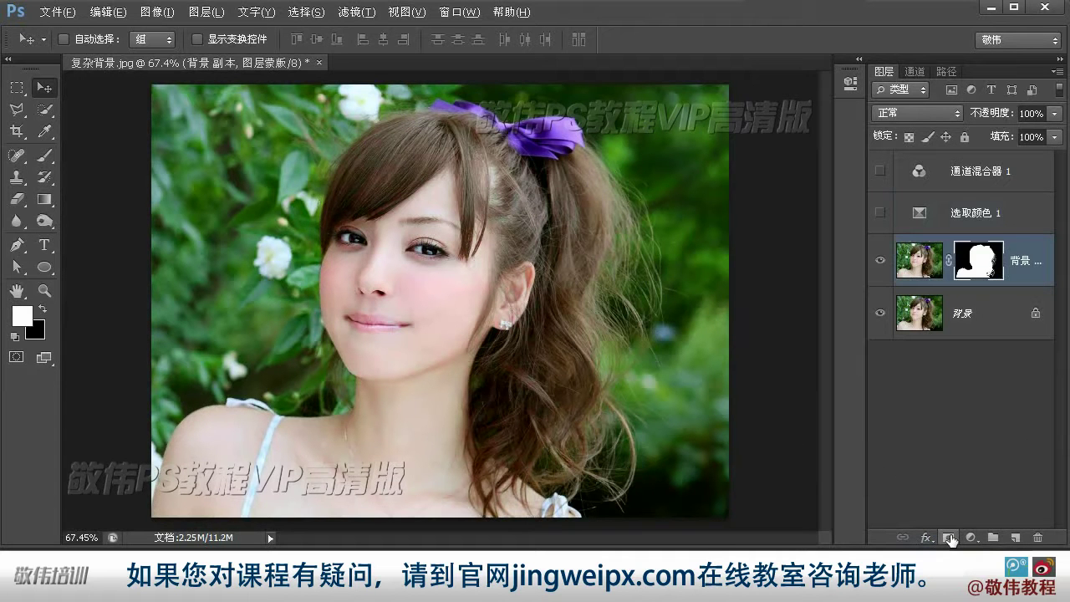
# - Create a new layer directly above 背景 and fill it with white as a test backdrop
pyautogui.click(990, 326)
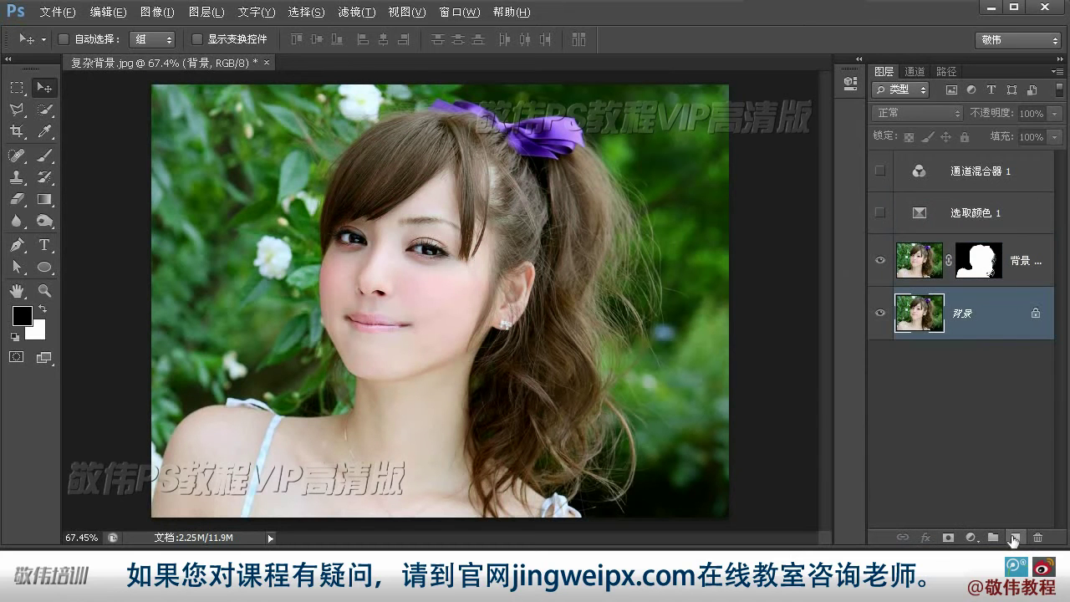
pyautogui.click(1013, 540)
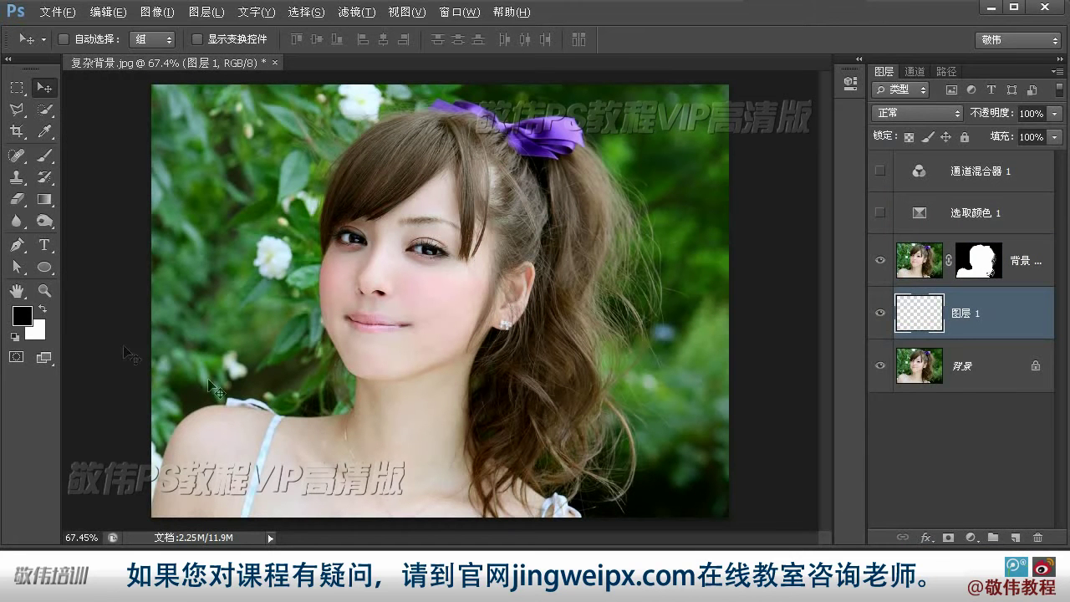
pyautogui.click(44, 307)
pyautogui.hotkey('alt', 'Delete')
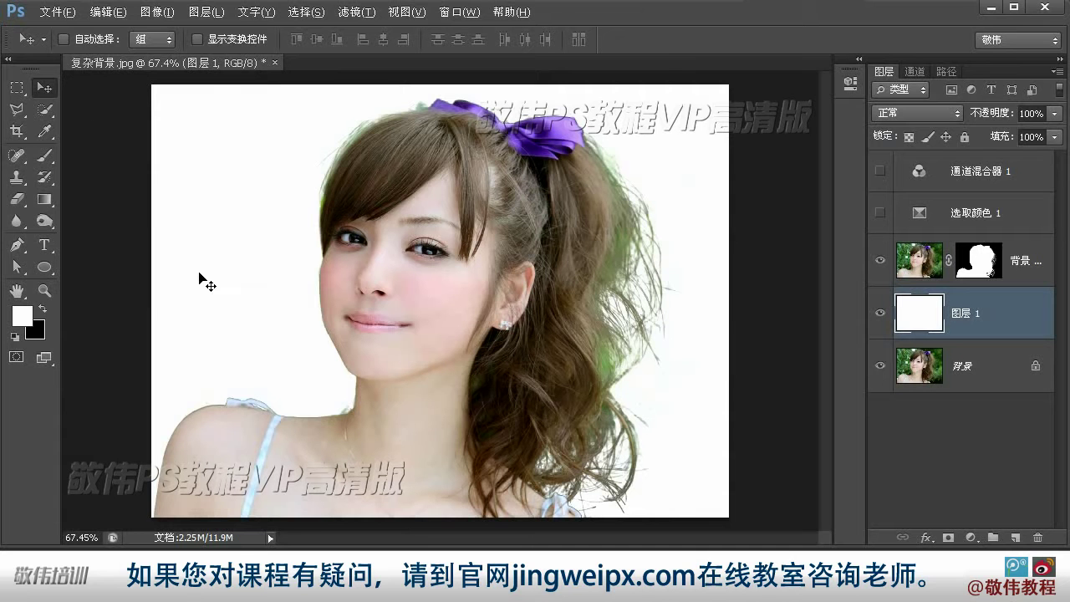
# - Alternate black and white fills on 图层 1 to compare the cutout's edges against both backdrops
pyautogui.hotkey('ctrl', 'Delete')
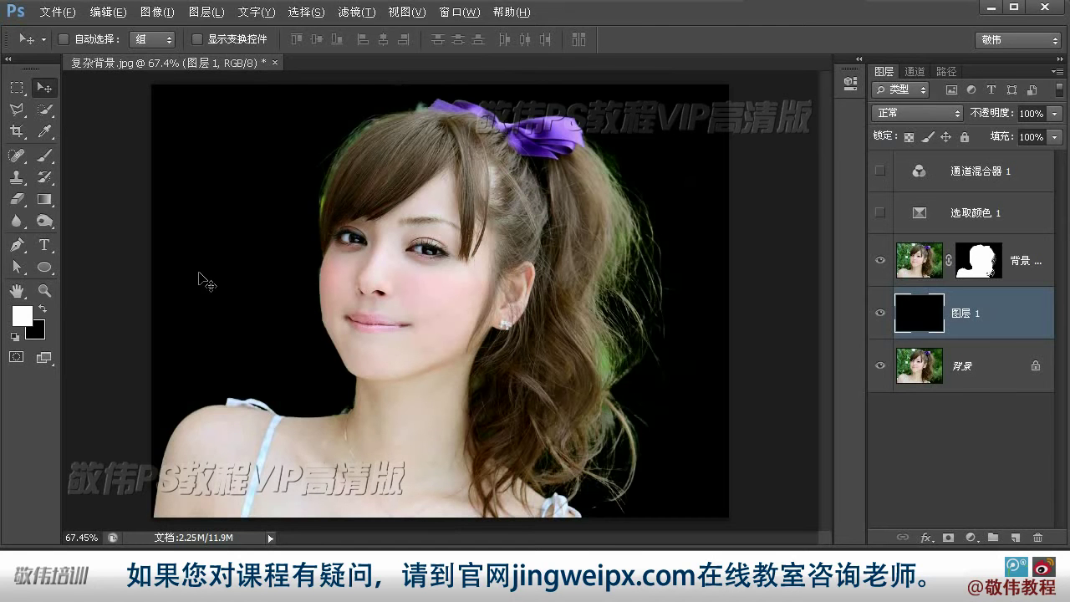
pyautogui.hotkey('alt', 'Delete')
pyautogui.hotkey('ctrl', 'Delete')
pyautogui.hotkey('alt', 'Delete')
pyautogui.hotkey('ctrl', 'Delete')
pyautogui.hotkey('alt', 'Delete')
pyautogui.hotkey('ctrl', 'Delete')
pyautogui.hotkey('ctrl', 'z')
pyautogui.hotkey('ctrl', 'z')
pyautogui.hotkey('ctrl', 'z')
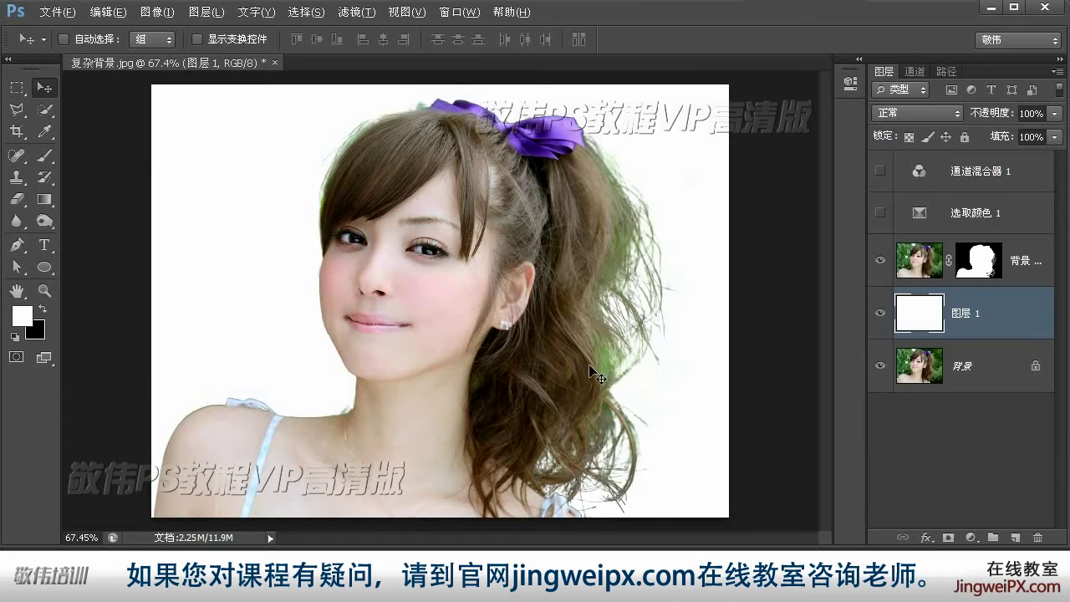
# - Choose a light sky blue foreground color and fill 图层 1 with it
pyautogui.click(23, 316)
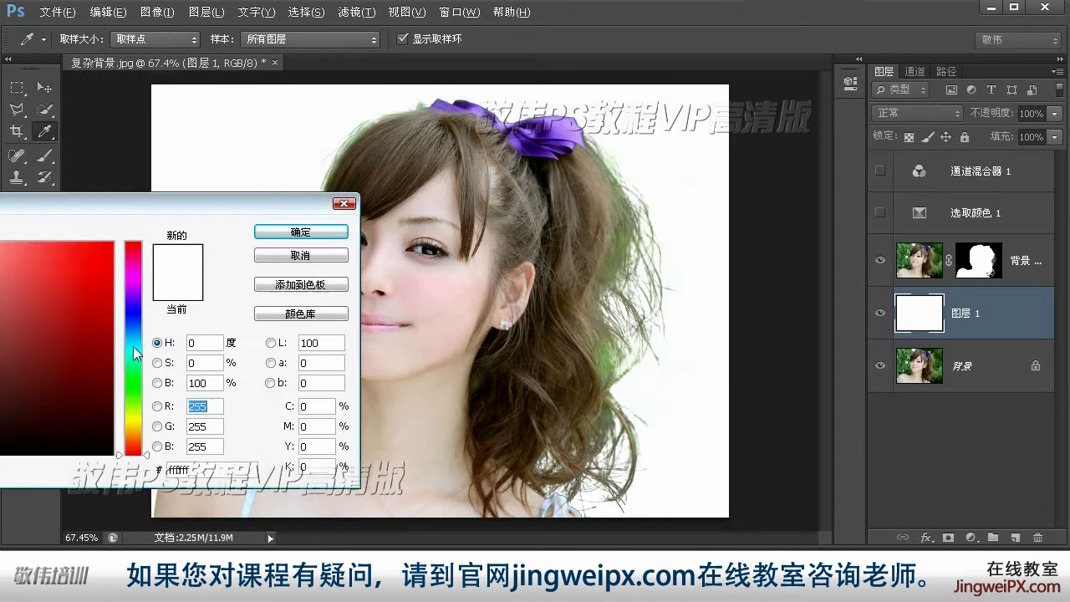
pyautogui.click(133, 346)
pyautogui.moveTo(68, 263); pyautogui.dragTo(41, 304)
pyautogui.click(133, 338)
pyautogui.moveTo(38, 244); pyautogui.dragTo(35, 252)
pyautogui.click(264, 235)
pyautogui.hotkey('alt', 'Delete')
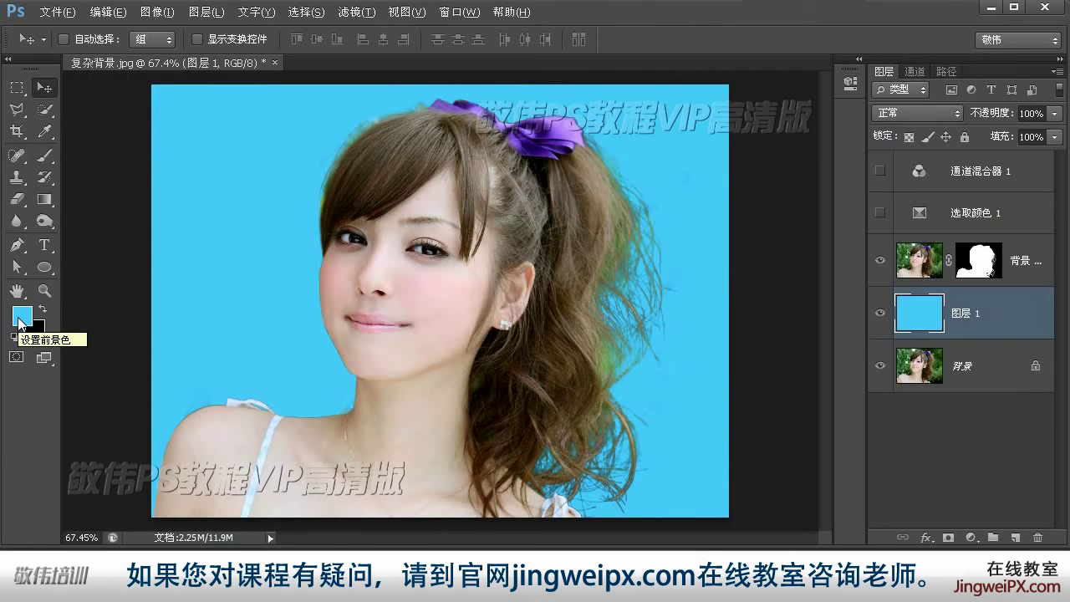
# - Refine the masked copy's mask with a 23.2 px radius, +3% edge shift and 87% color decontamination, output to a new layer with layer mask
pyautogui.doubleClick(45, 291)
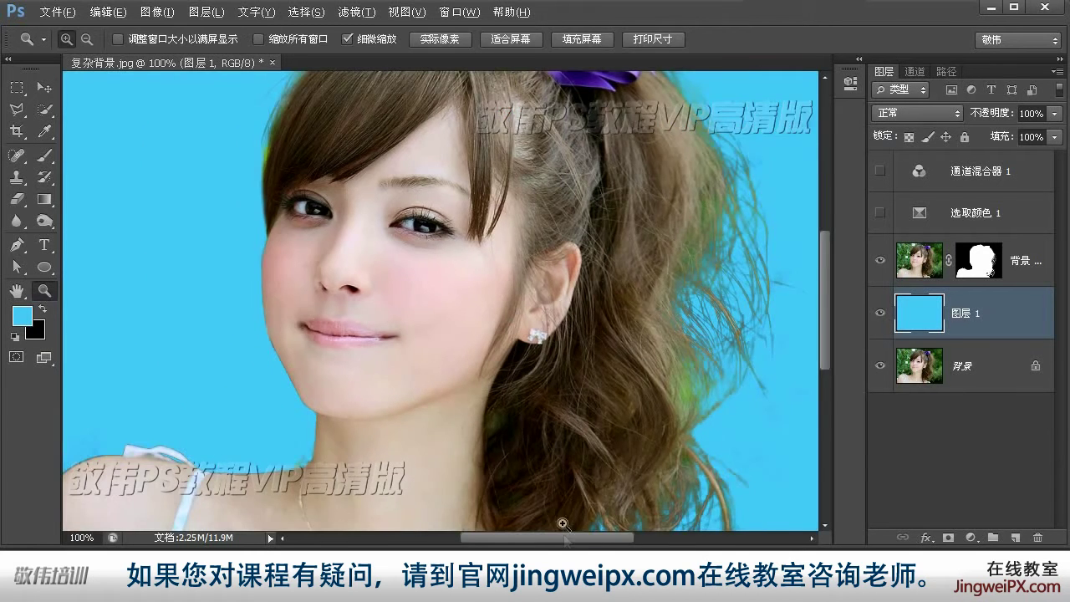
pyautogui.moveTo(565, 538); pyautogui.dragTo(574, 537)
pyautogui.press('v')
pyautogui.click(992, 266)
pyautogui.rightClick(992, 266)
pyautogui.click(931, 385)
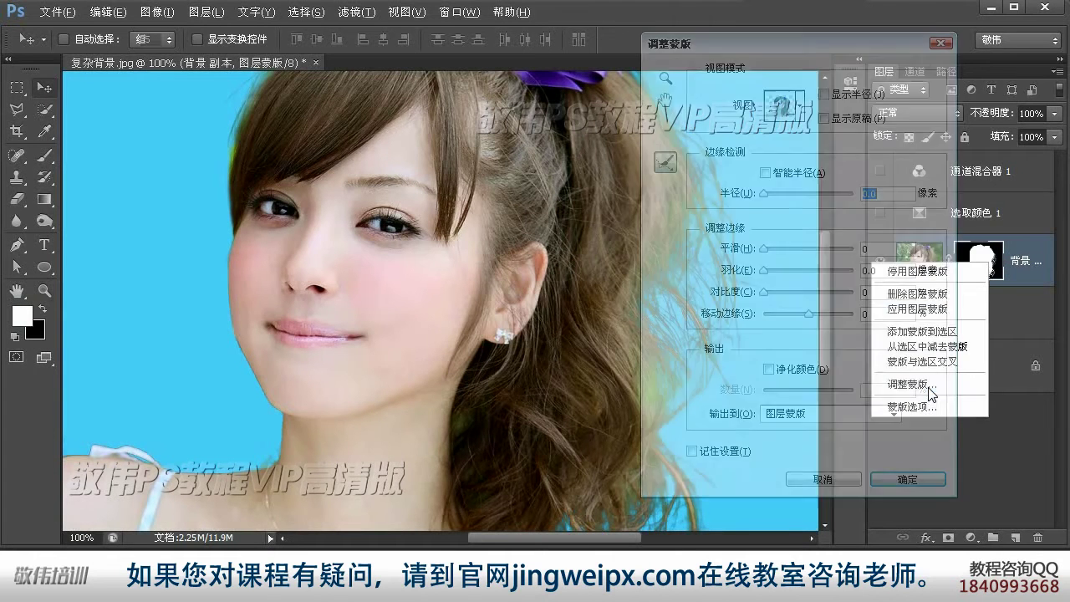
pyautogui.moveTo(585, 539); pyautogui.dragTo(626, 540)
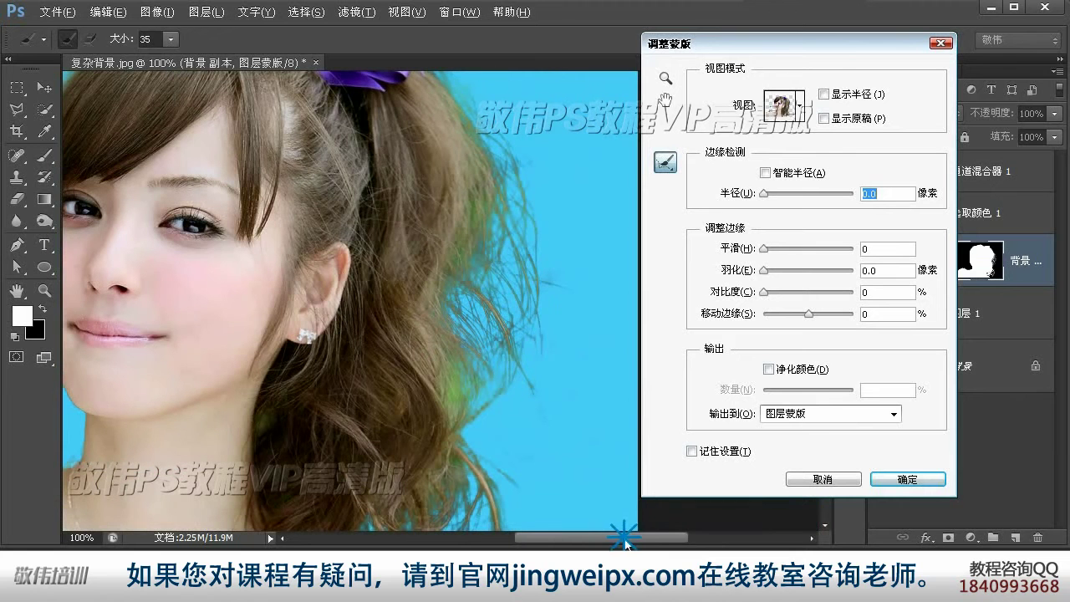
pyautogui.click(766, 173)
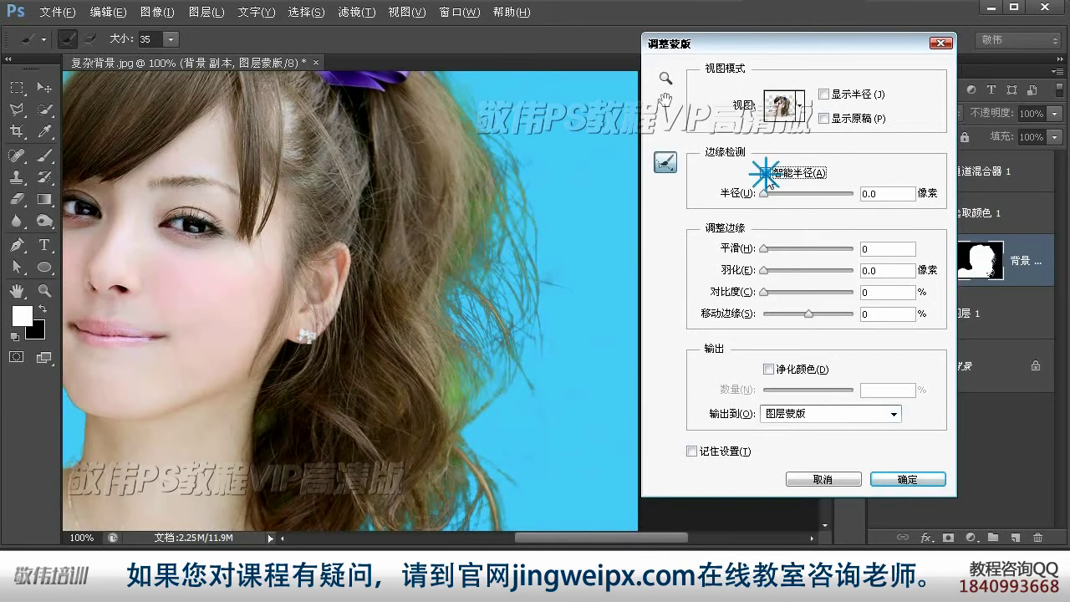
pyautogui.moveTo(764, 195); pyautogui.dragTo(776, 195)
pyautogui.moveTo(809, 314)
pyautogui.mouseDown()
pyautogui.moveTo(787, 314)
pyautogui.moveTo(796, 314)
pyautogui.mouseUp()
pyautogui.moveTo(775, 194); pyautogui.dragTo(803, 193)
pyautogui.click(766, 174)
pyautogui.moveTo(795, 313); pyautogui.dragTo(809, 313)
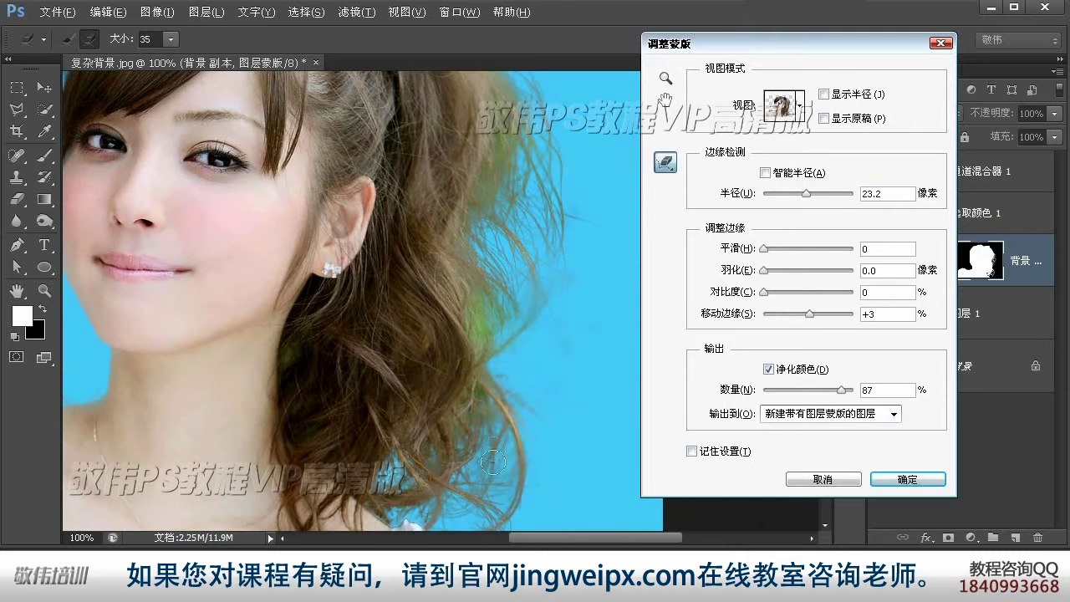
# - Erase the edge refinements along the outer curls, apply the mask refinement, and toggle the new mask to compare
pyautogui.moveTo(493, 461); pyautogui.dragTo(492, 501)
pyautogui.moveTo(497, 368); pyautogui.dragTo(539, 294)
pyautogui.moveTo(514, 415); pyautogui.dragTo(552, 448)
pyautogui.click(907, 479)
pyautogui.keyDown('shift'); pyautogui.click(978, 261); pyautogui.keyUp('shift')
pyautogui.keyDown('shift'); pyautogui.click(977, 261); pyautogui.keyUp('shift')
# - Paint black on the 背景 副本 2 mask to remove the residue above the shoulder strap and beside the neck
pyautogui.press('z')
pyautogui.keyDown('alt'); pyautogui.click(385, 425); pyautogui.keyUp('alt')
pyautogui.click(358, 421)
pyautogui.keyDown('alt'); pyautogui.click(338, 385); pyautogui.keyUp('alt')
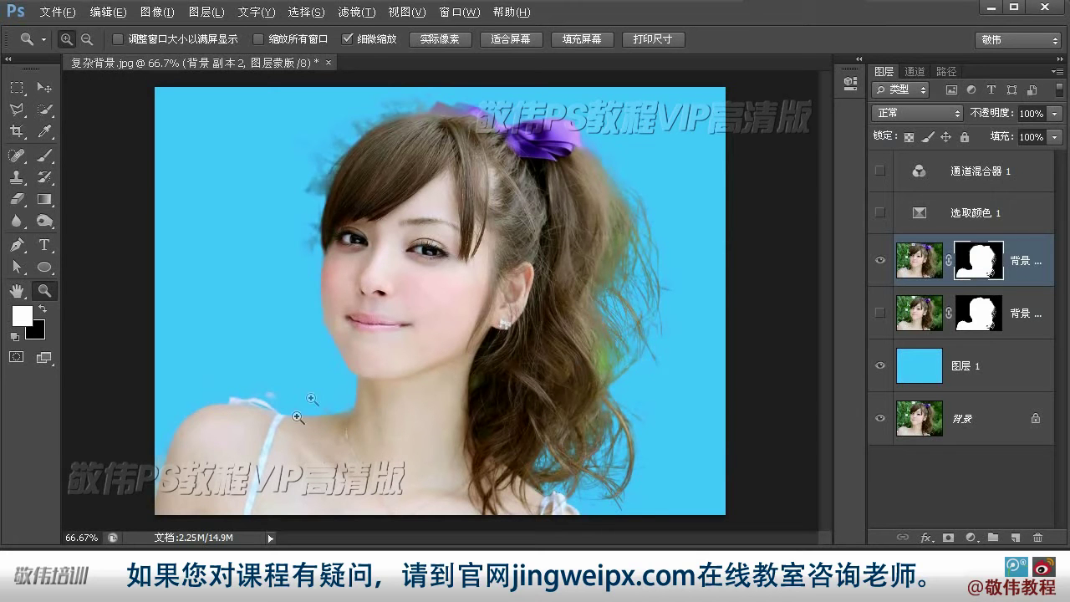
pyautogui.click(260, 403)
pyautogui.click(296, 287)
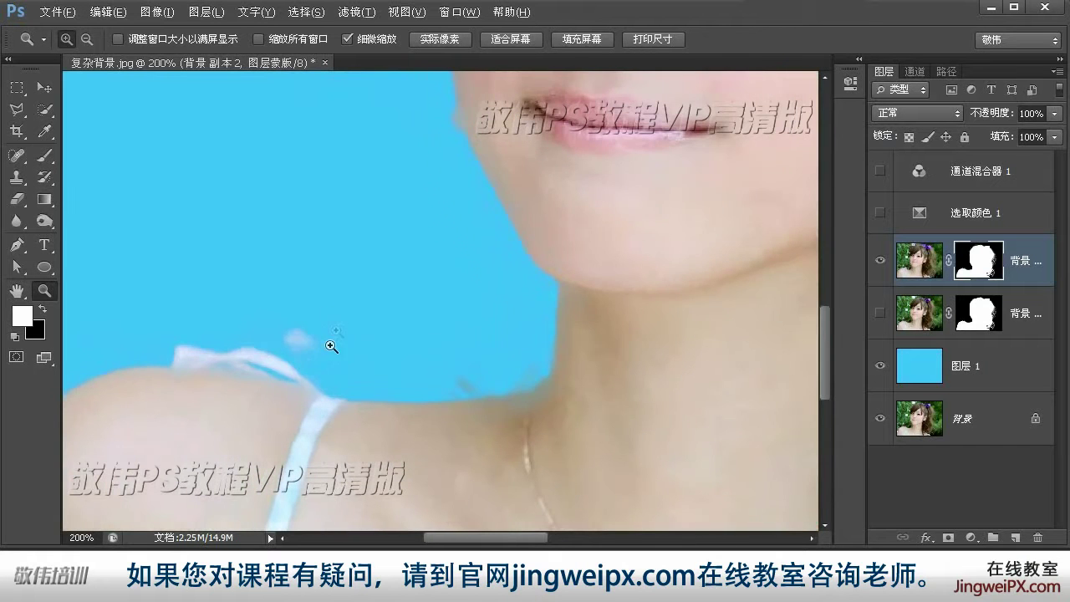
pyautogui.press('b')
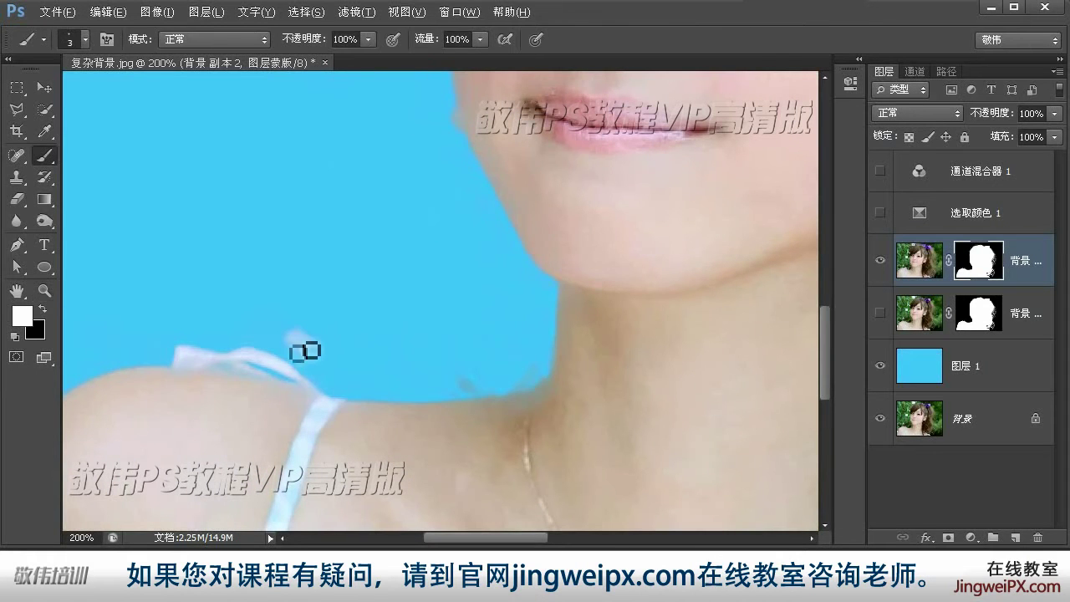
pyautogui.click(43, 308)
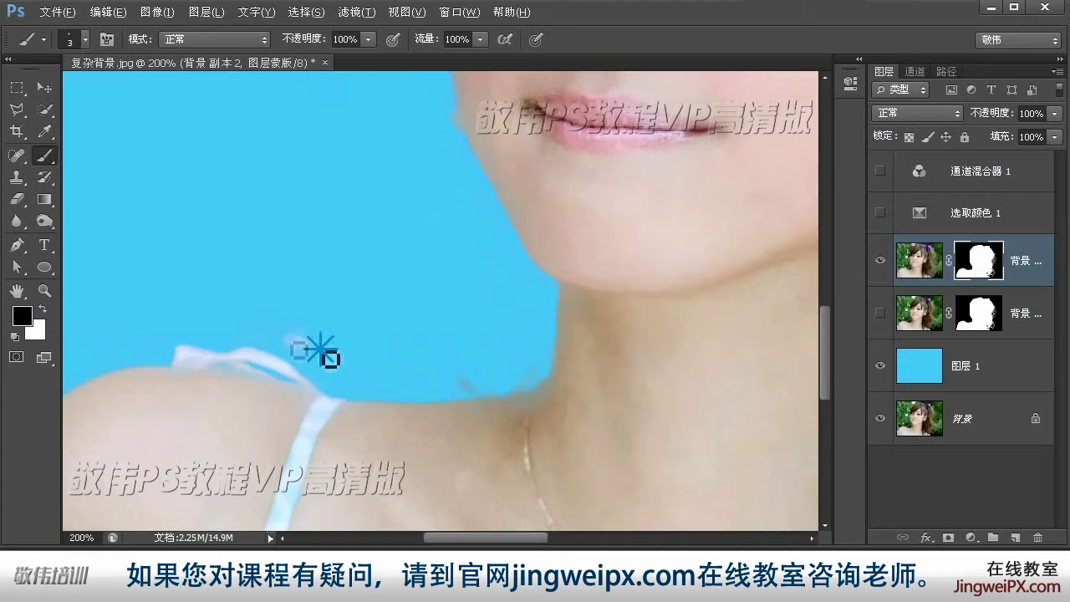
pyautogui.press(']')
pyautogui.press(']')
pyautogui.press(']')
pyautogui.press(']')
pyautogui.press(']')
pyautogui.press(']')
pyautogui.press(']')
pyautogui.press(']')
pyautogui.rightClick(266, 200)
pyautogui.click(217, 299)
pyautogui.moveTo(466, 358)
pyautogui.mouseDown()
pyautogui.moveTo(450, 390)
pyautogui.moveTo(539, 387)
pyautogui.mouseUp()
pyautogui.press('[')
pyautogui.press('[')
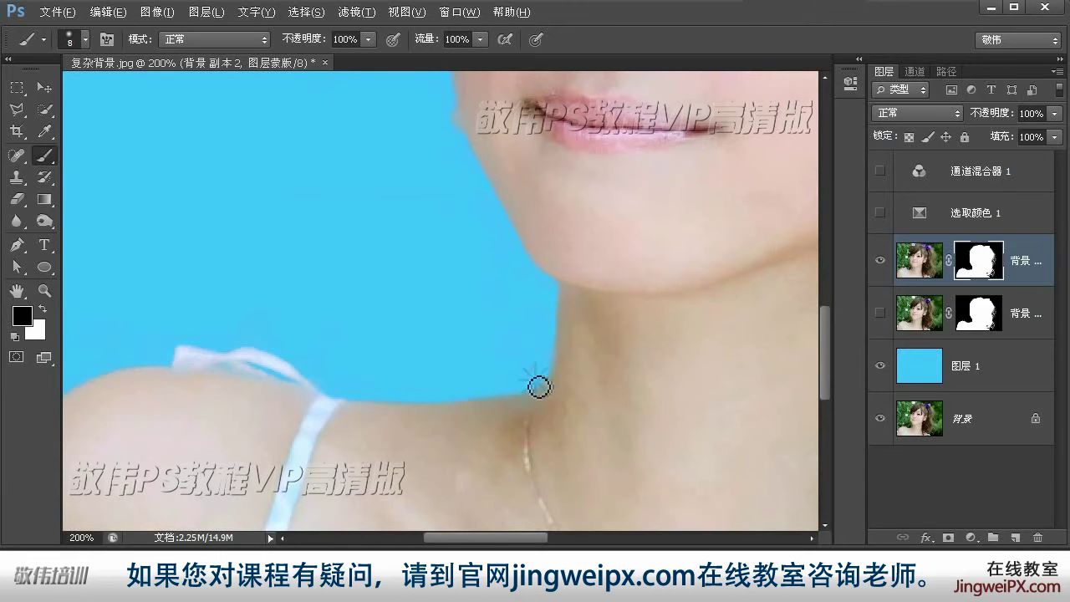
# - Clean the cheek and jaw edge in the 背景 副本 2 mask with a small black brush at 100% opacity
pyautogui.press(']')
pyautogui.press(']')
pyautogui.press(']')
pyautogui.moveTo(489, 313); pyautogui.dragTo(443, 409)
pyautogui.keyDown('ctrl'); pyautogui.click(412, 217); pyautogui.keyUp('ctrl')
pyautogui.keyDown('ctrl'); pyautogui.click(411, 217); pyautogui.keyUp('ctrl')
pyautogui.keyDown('ctrl'); pyautogui.click(411, 217); pyautogui.keyUp('ctrl')
pyautogui.keyDown('ctrl'); pyautogui.click(412, 216); pyautogui.keyUp('ctrl')
pyautogui.press('[')
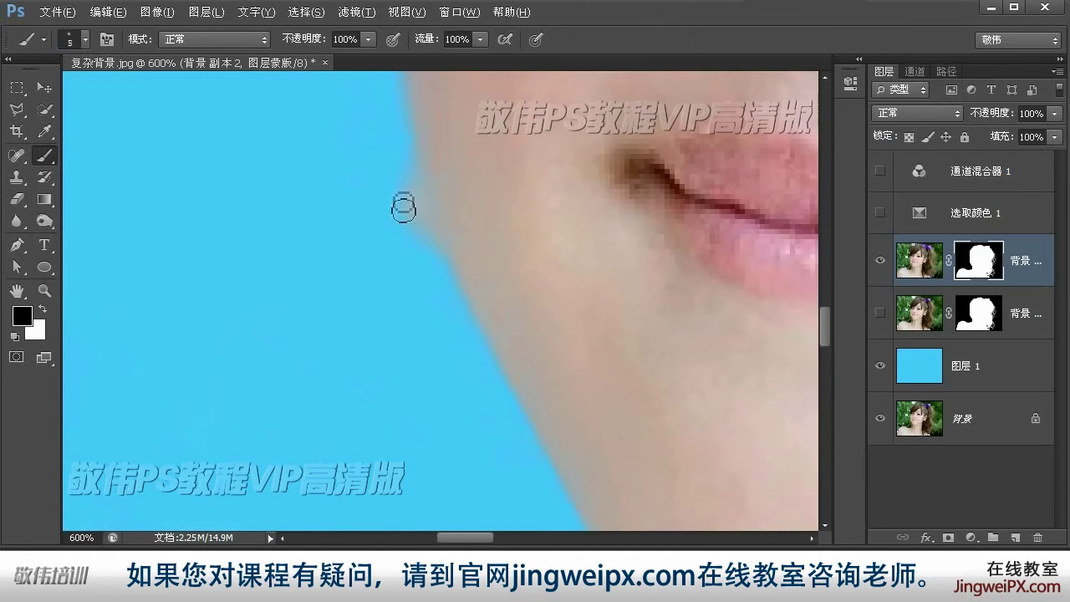
pyautogui.press('[')
pyautogui.press('[')
pyautogui.press('[')
pyautogui.press('[')
pyautogui.press('[')
pyautogui.press('[')
pyautogui.press('[')
pyautogui.press('[')
pyautogui.press('[')
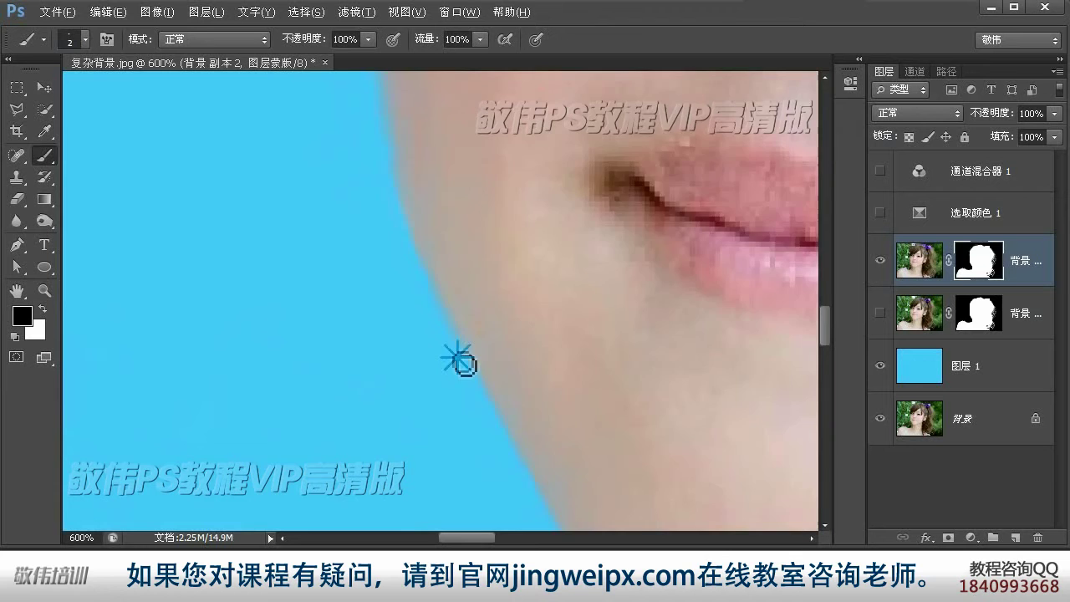
# - Fade the leftover background around the lower curls in the mask with a black brush at 24% opacity
pyautogui.scroll(2, 458, 361)
pyautogui.press(']')
pyautogui.press(']')
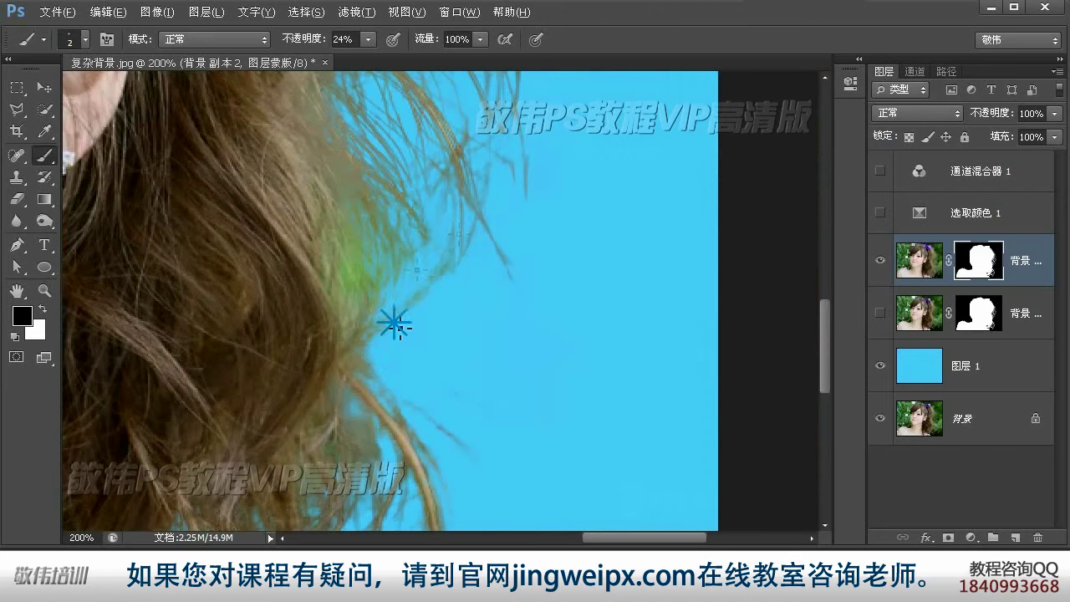
pyautogui.scroll(3, 442, 120)
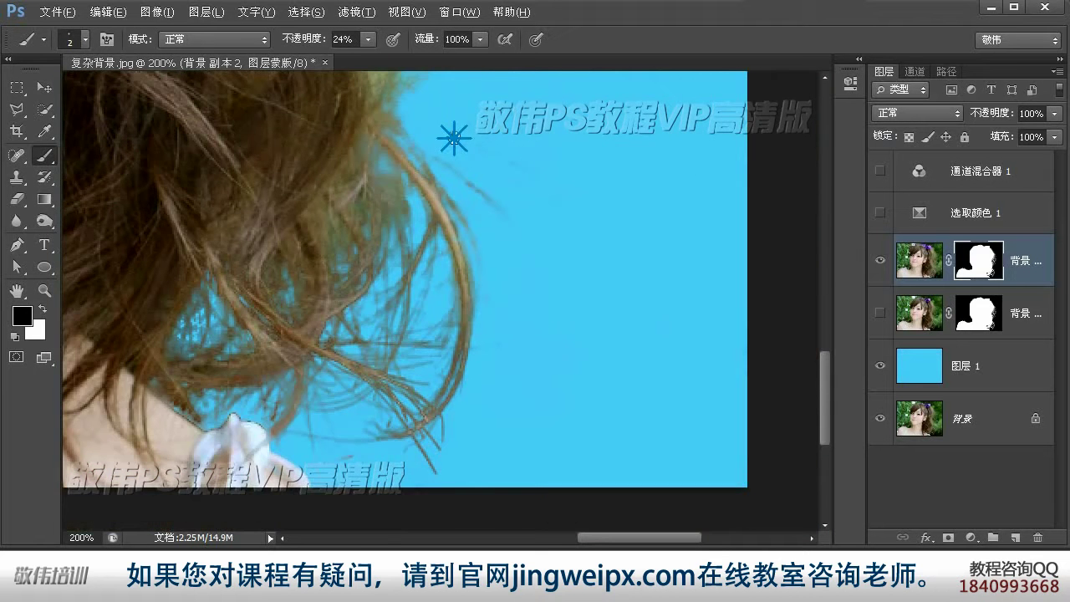
pyautogui.press(']')
pyautogui.press(']')
pyautogui.press(']')
pyautogui.press(']')
pyautogui.press(']')
pyautogui.press(']')
pyautogui.press(']')
pyautogui.press(']')
pyautogui.press(']')
pyautogui.press(']')
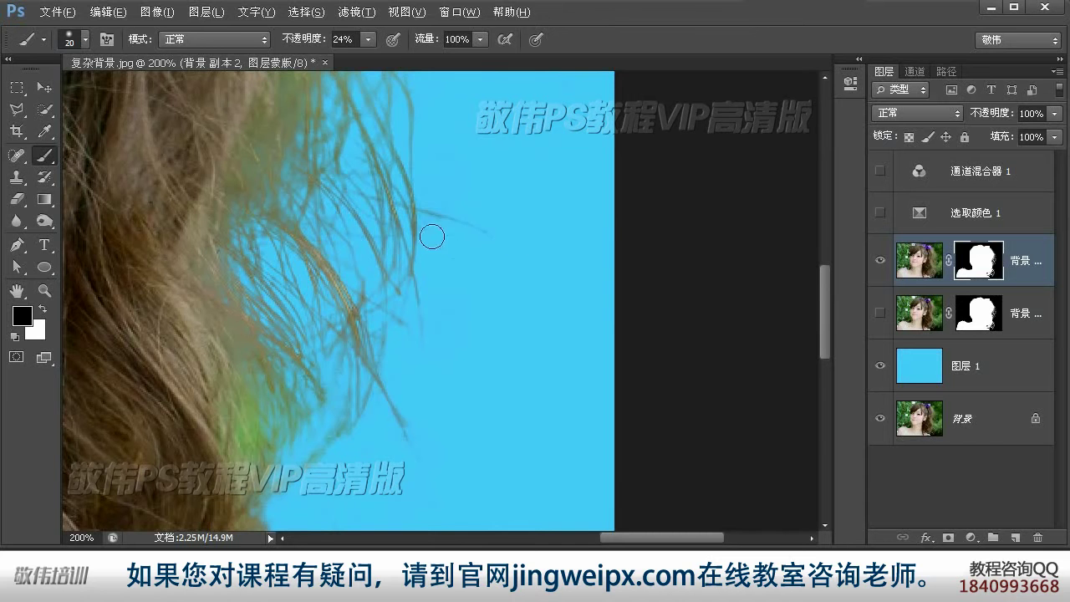
# - Brush away the faint residue beside the upper ponytail in the mask with a larger black brush at 24% opacity
pyautogui.press('[')
pyautogui.press('[')
pyautogui.scroll(3, 430, 279)
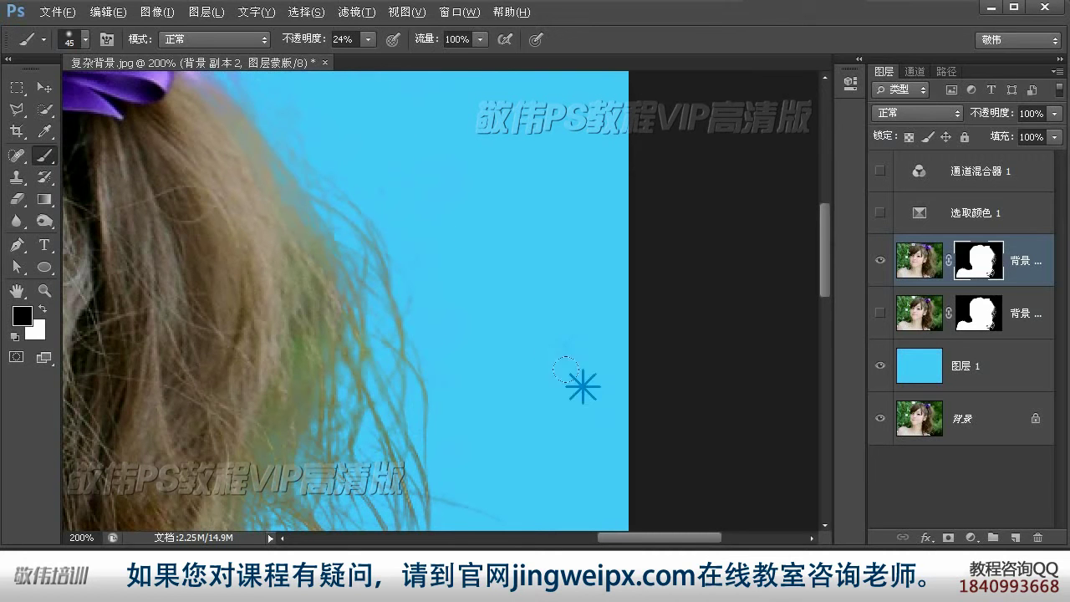
pyautogui.moveTo(456, 121); pyautogui.dragTo(536, 100)
pyautogui.moveTo(545, 444); pyautogui.dragTo(585, 100)
pyautogui.moveTo(569, 425); pyautogui.dragTo(602, 316)
# - Set up the Color Replacement tool on the 背景 副本 2 image and sample hair colour #a39686 from the ponytail as the foreground
pyautogui.press('z')
pyautogui.hotkey('ctrl', '0')
pyautogui.click(614, 344)
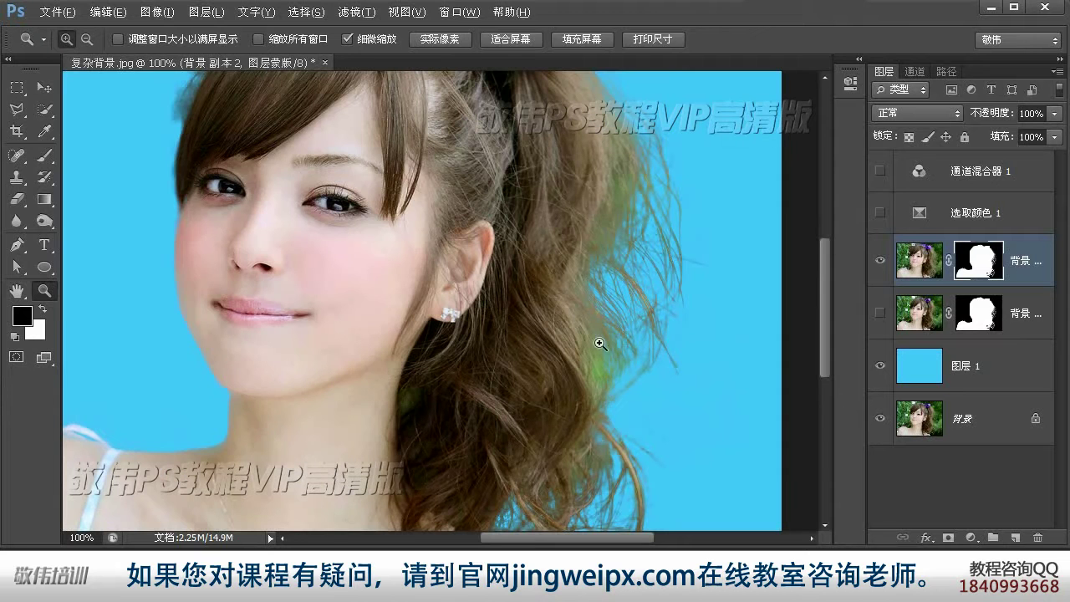
pyautogui.click(920, 260)
pyautogui.click(45, 155)
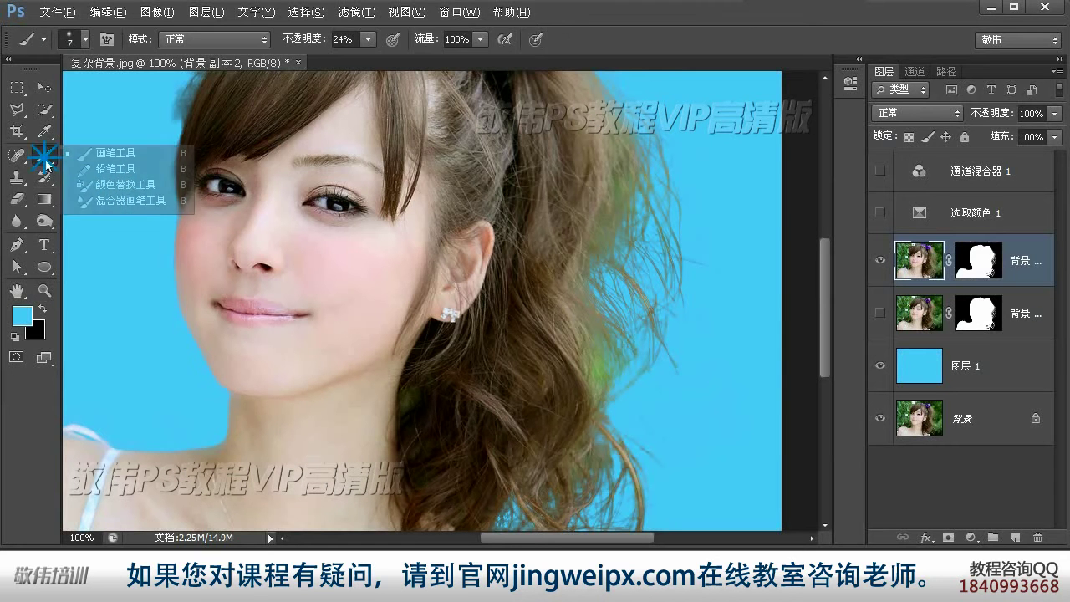
pyautogui.click(125, 184)
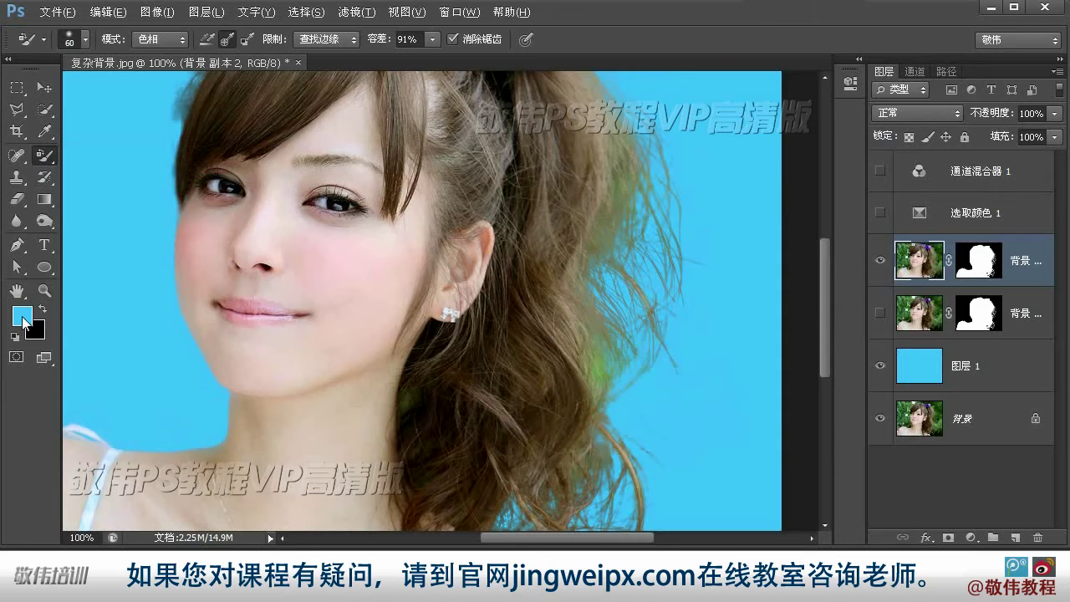
pyautogui.click(22, 322)
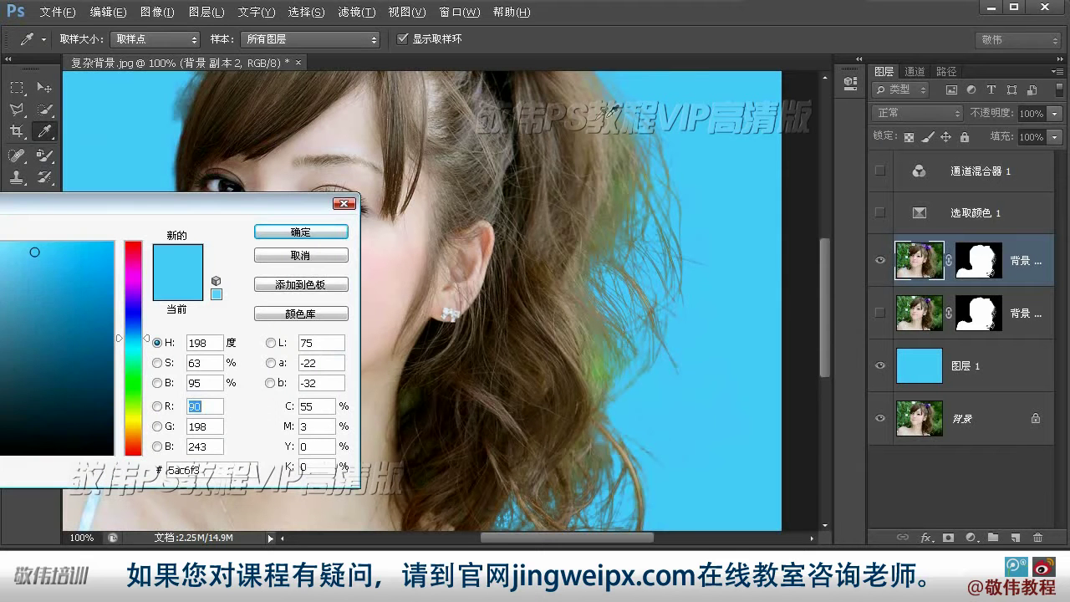
pyautogui.click(597, 122)
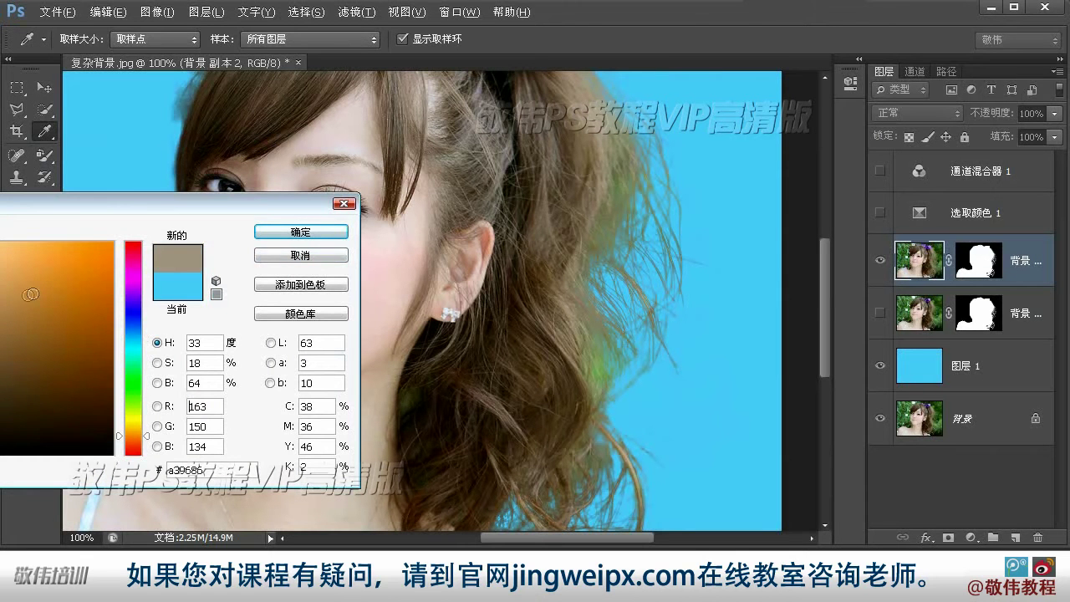
pyautogui.click(287, 231)
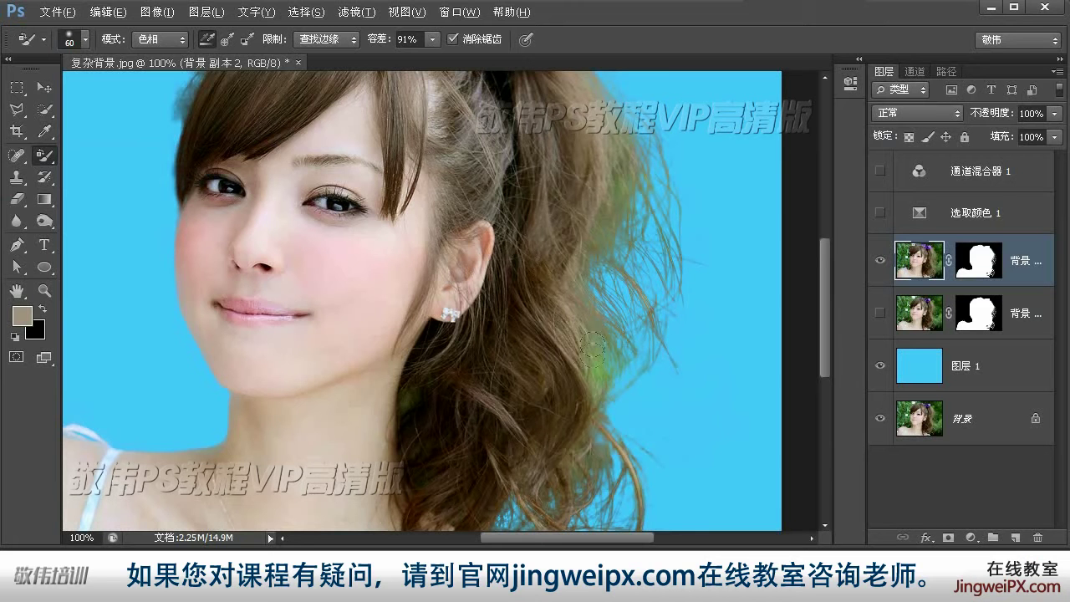
# - Recolour the green patch on the ponytail's outer edge beside the earring in Hue mode, lowering the tolerance to 49%
pyautogui.moveTo(594, 367); pyautogui.dragTo(590, 341)
pyautogui.hotkey('ctrl', 'space')
pyautogui.click(607, 380)
pyautogui.click(607, 380)
pyautogui.click(432, 39)
pyautogui.click(396, 63)
pyautogui.click(605, 56)
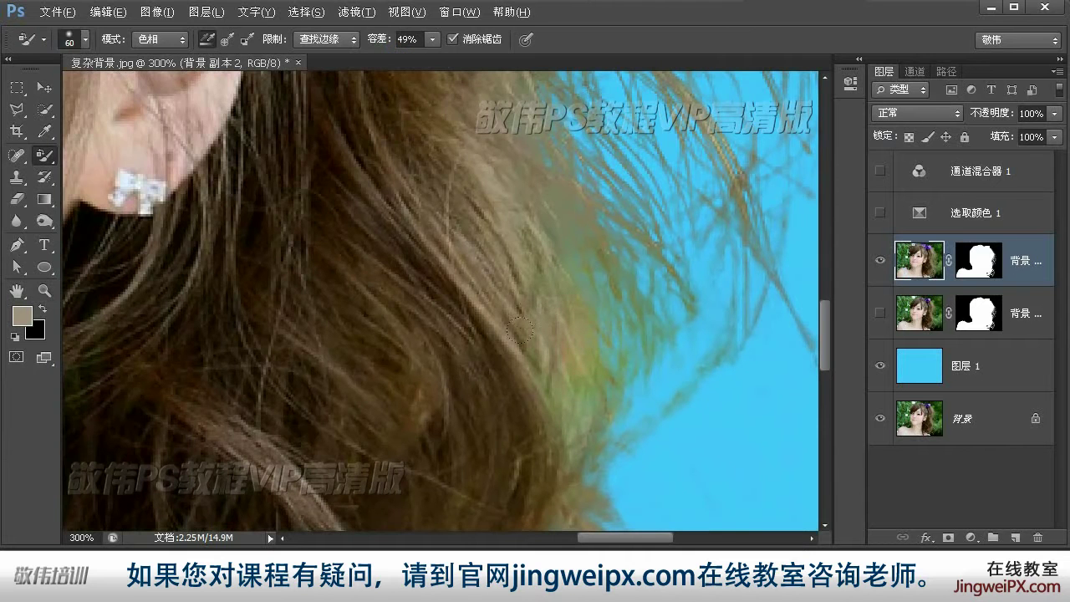
pyautogui.moveTo(644, 372); pyautogui.dragTo(612, 252)
# - Sample a darker brown from the hair and recolour the remaining green fringe along the ponytail's outer strands with a size 30 brush
pyautogui.click(23, 316)
pyautogui.click(477, 226)
pyautogui.click(301, 232)
pyautogui.moveTo(511, 356); pyautogui.dragTo(493, 214)
pyautogui.moveTo(468, 92)
pyautogui.mouseDown()
pyautogui.moveTo(412, 437)
pyautogui.moveTo(431, 341)
pyautogui.mouseUp()
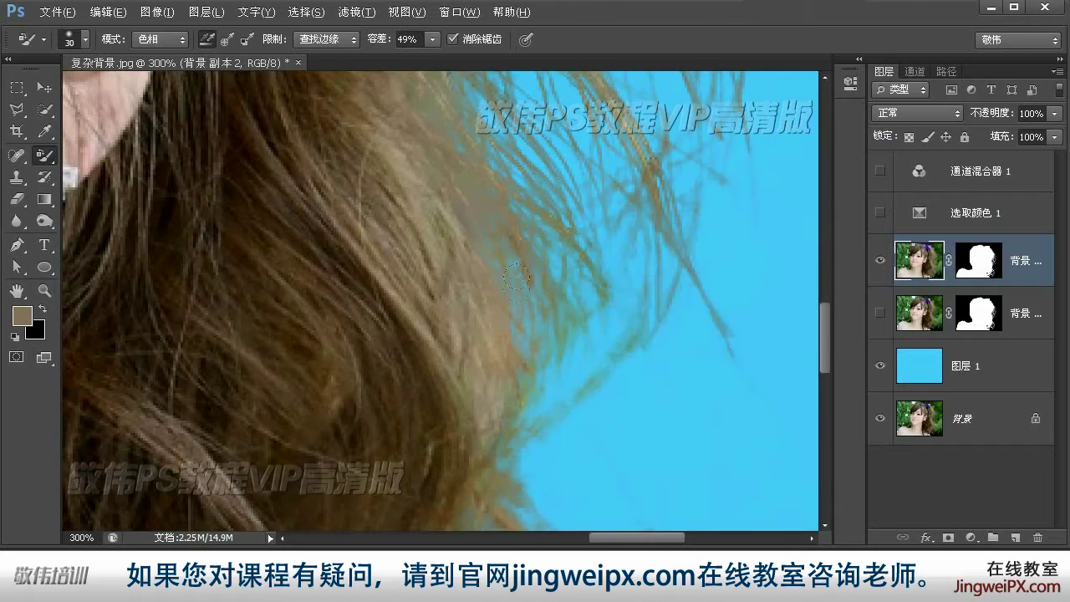
pyautogui.moveTo(580, 197); pyautogui.dragTo(509, 339)
pyautogui.moveTo(460, 134)
pyautogui.mouseDown()
pyautogui.moveTo(446, 332)
pyautogui.moveTo(432, 326)
pyautogui.mouseUp()
# - Neutralise the green tint in the lower curls and outer wisps using the Color Replacement tool at brush size 60
pyautogui.hotkey('ctrl', '1')
pyautogui.press(']')
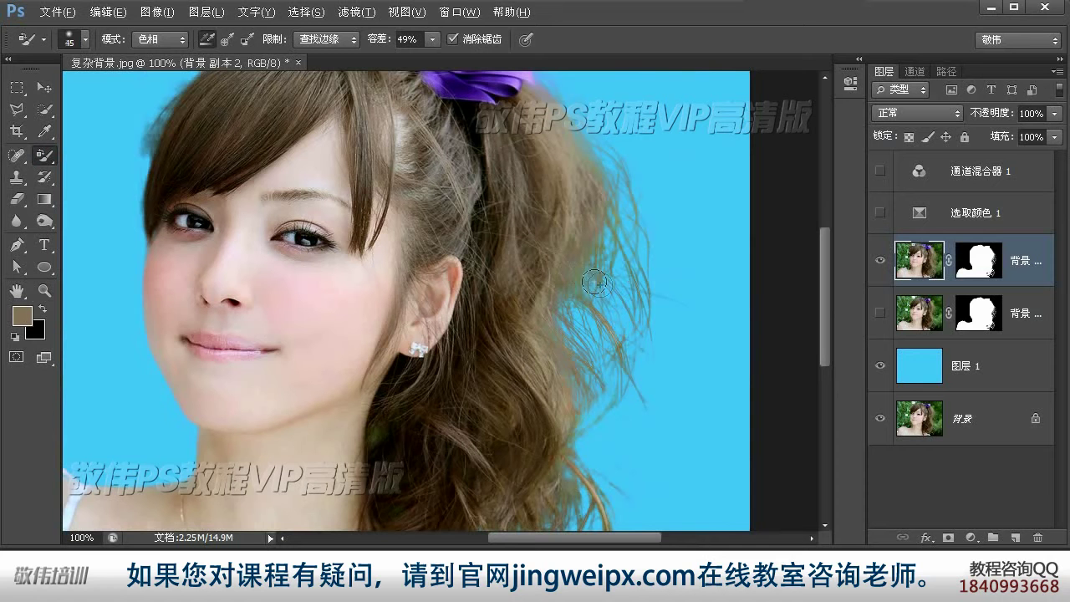
pyautogui.moveTo(622, 482); pyautogui.dragTo(626, 414)
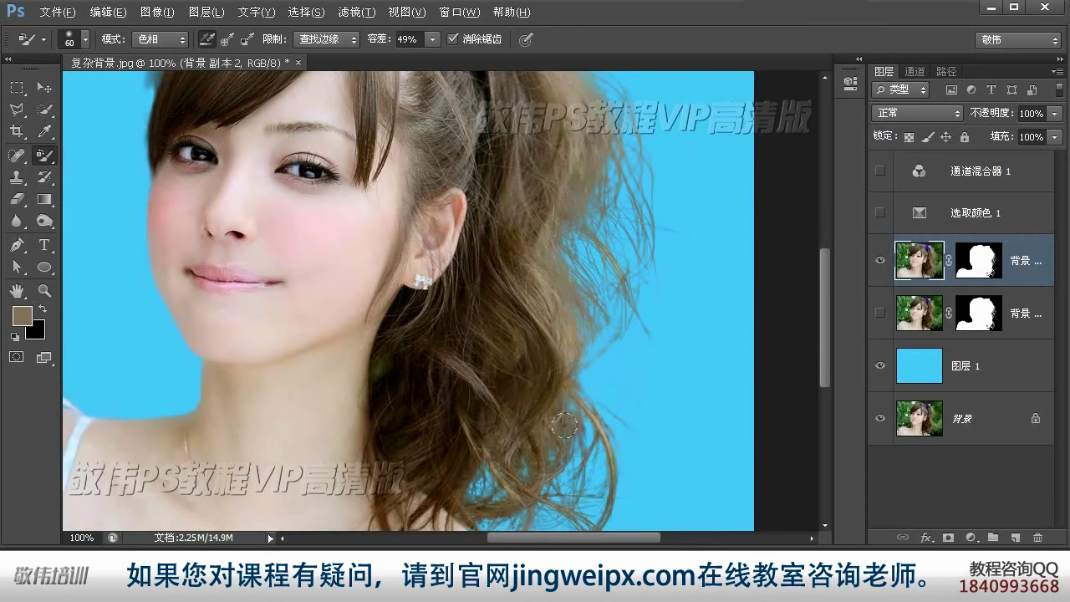
pyautogui.moveTo(621, 300); pyautogui.dragTo(603, 281)
pyautogui.moveTo(554, 383)
pyautogui.mouseDown()
pyautogui.moveTo(583, 384)
pyautogui.moveTo(549, 417)
pyautogui.mouseUp()
# - Target the 背景 副本 2 layer mask with the regular Brush tool and make white the foreground colour
pyautogui.rightClick(44, 155)
pyautogui.click(87, 157)
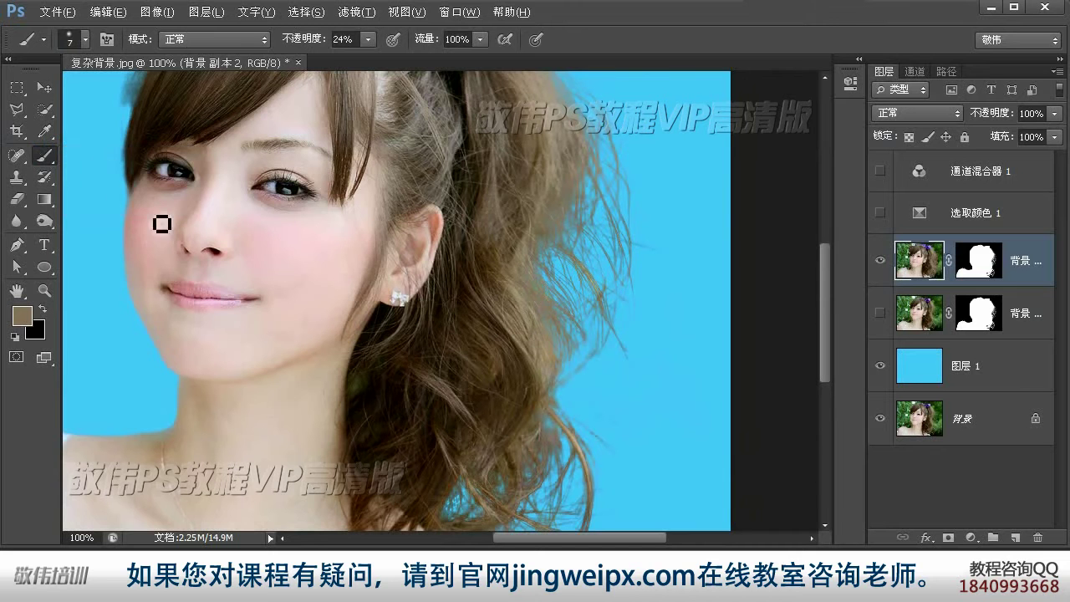
pyautogui.click(980, 261)
pyautogui.press('d')
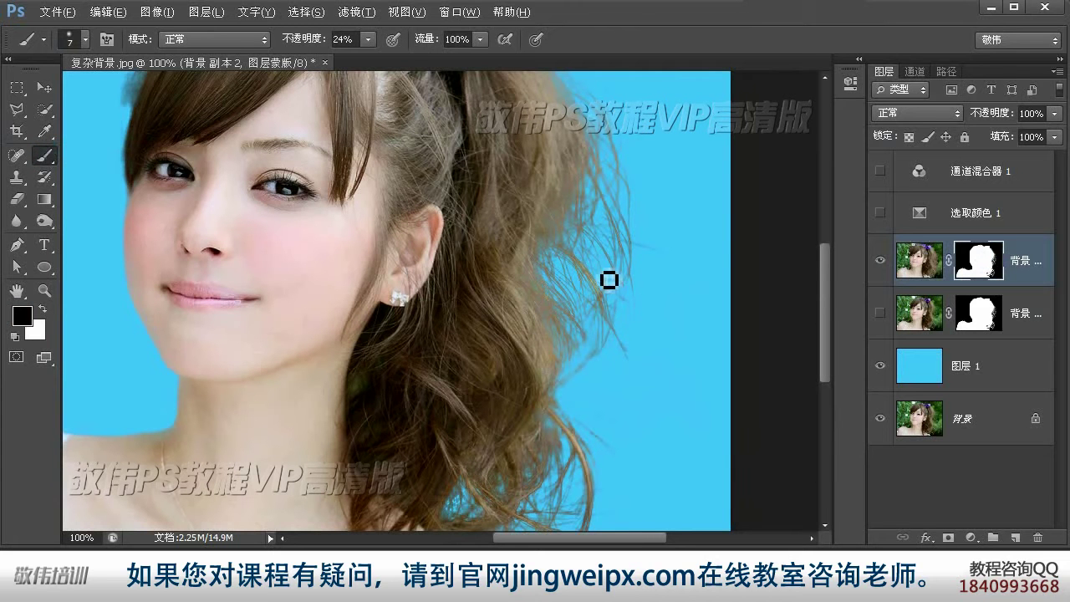
pyautogui.click(41, 310)
pyautogui.press('z')
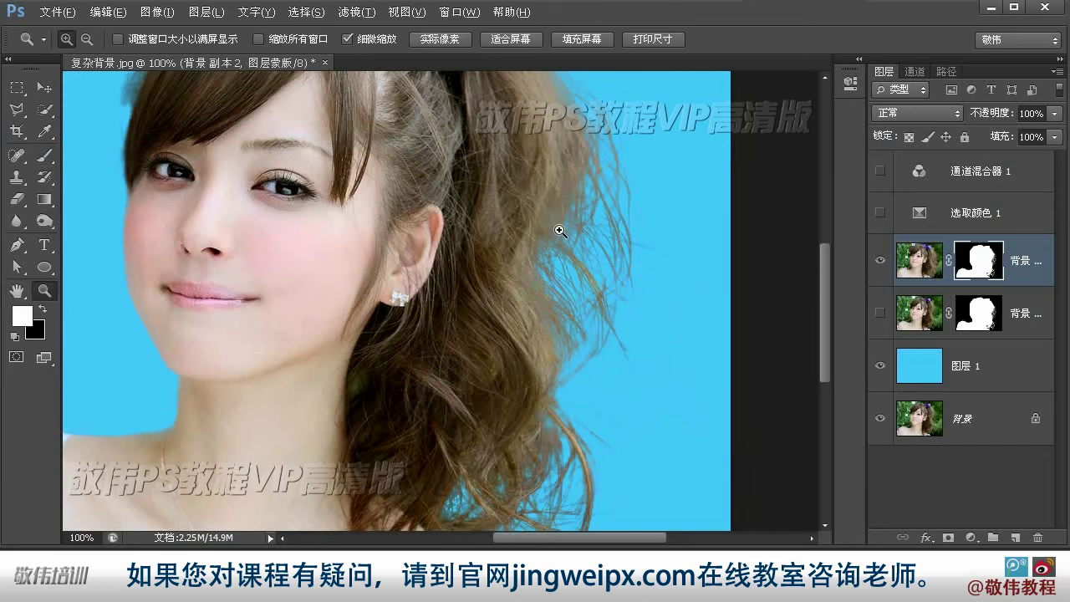
pyautogui.press('b')
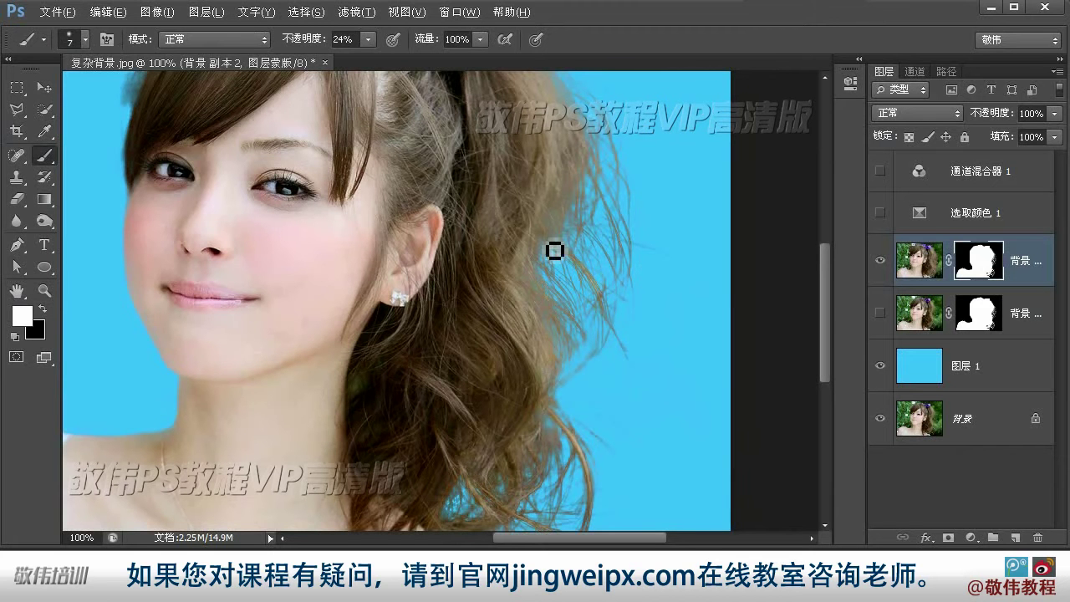
# - Paint white on the 背景 副本 2 layer mask along the ponytail's outer edge using a very small brush at 35% opacity
pyautogui.press('[')
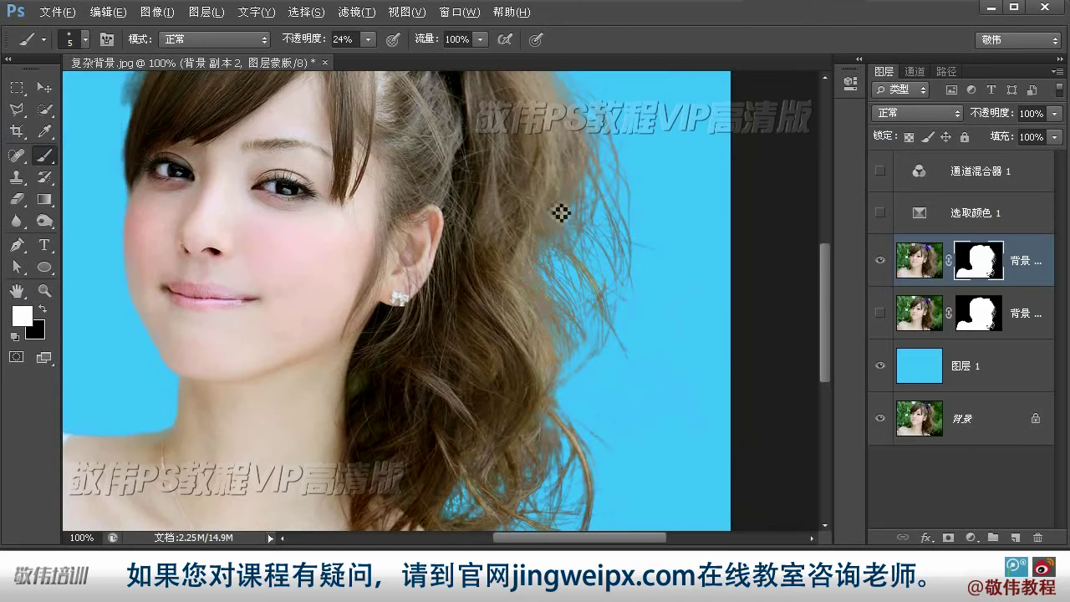
pyautogui.moveTo(368, 39); pyautogui.dragTo(397, 64)
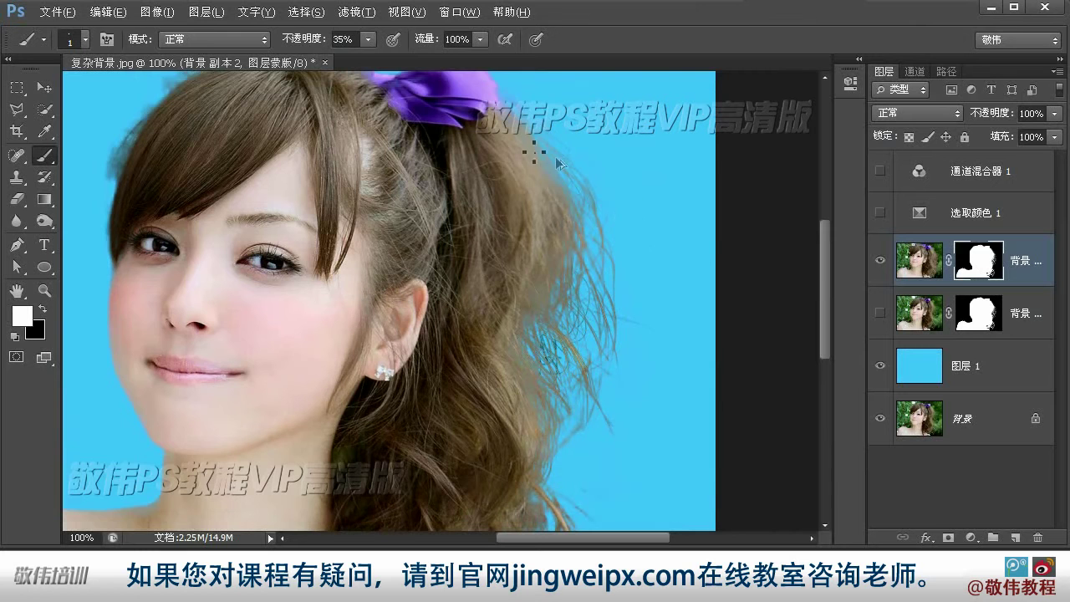
pyautogui.moveTo(564, 323); pyautogui.dragTo(563, 242)
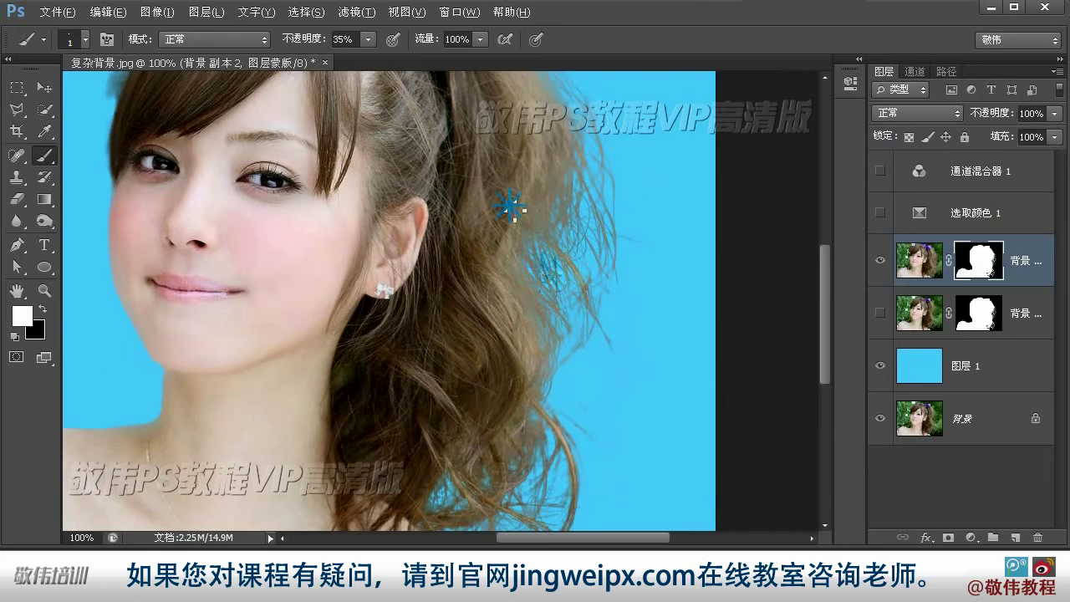
pyautogui.moveTo(587, 296); pyautogui.dragTo(578, 388)
# - Set the brush opacity to 46% and paint the curled strands at the ponytail's lower end back in on the mask
pyautogui.click(368, 39)
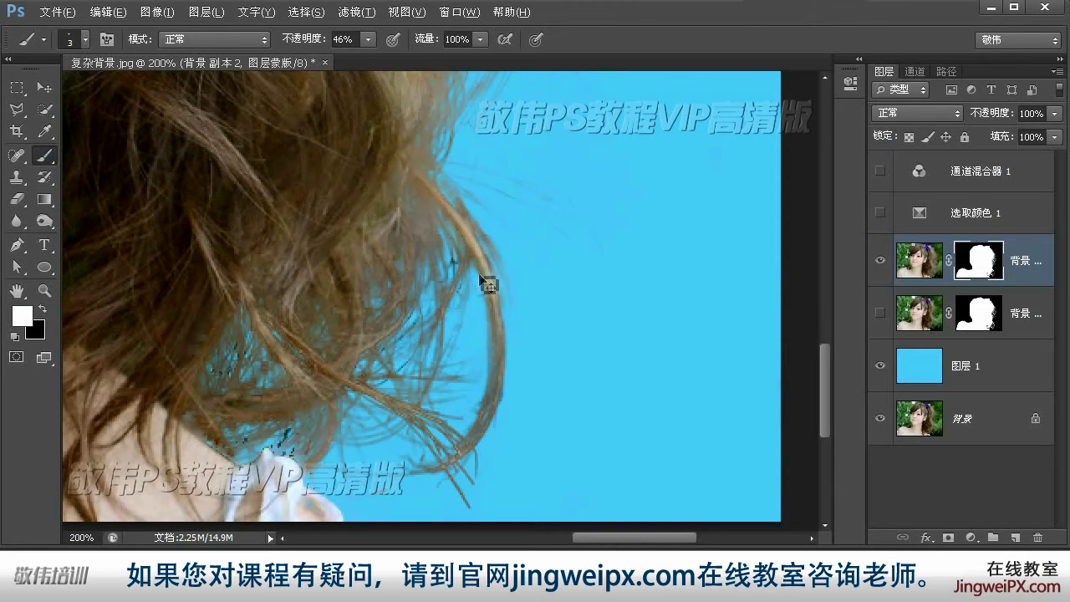
pyautogui.press('[')
pyautogui.press('[')
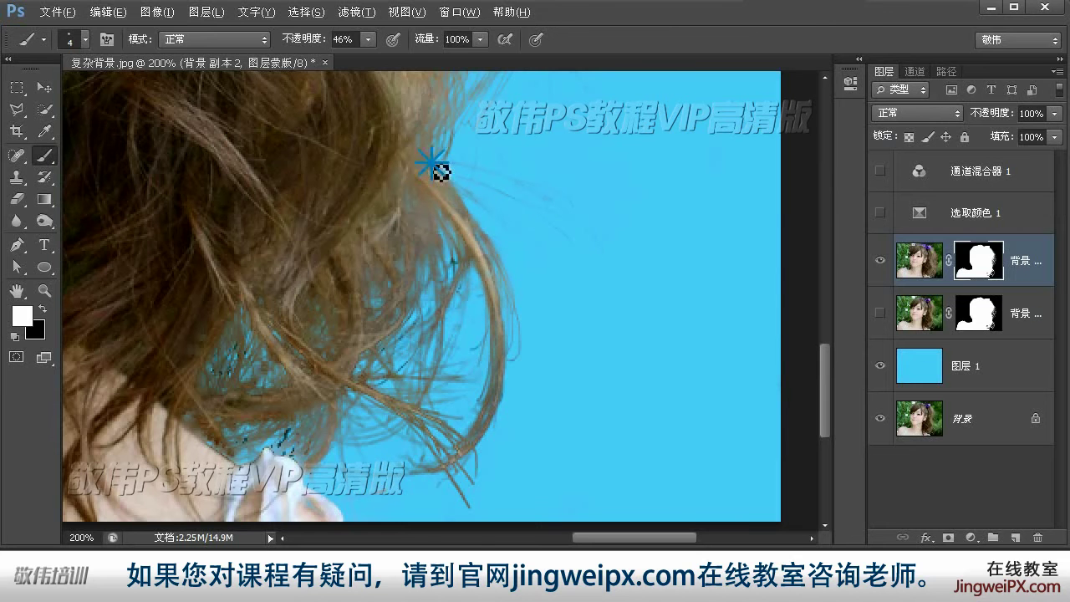
pyautogui.press('z')
pyautogui.hotkey('ctrl', '0')
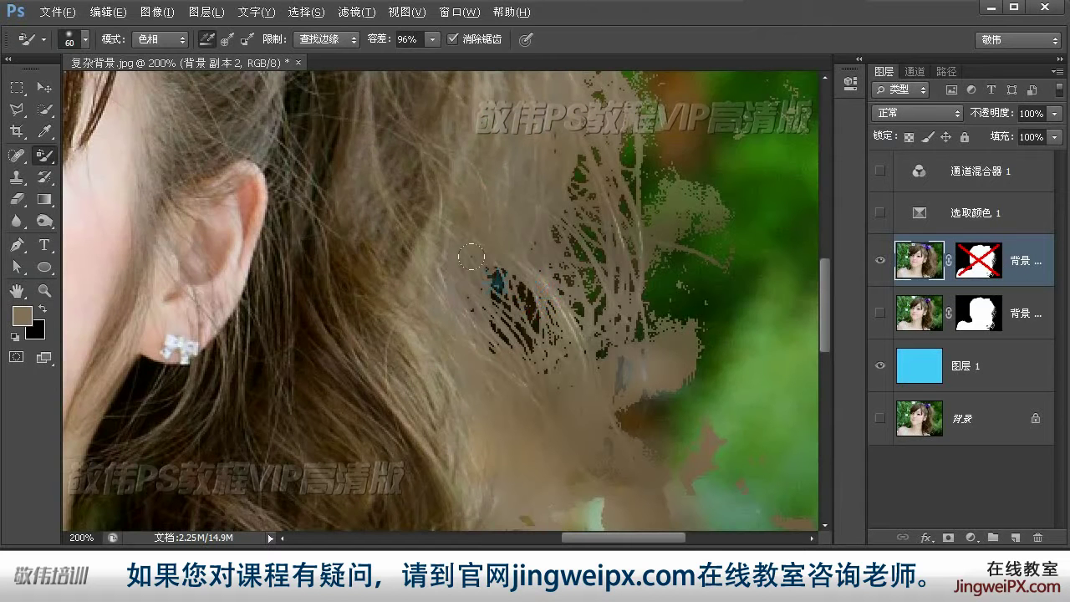
# - With Color Replacement in 明度 mode, brush over the loose ponytail strands beside the ear and re-enable the layer mask
pyautogui.click(160, 39)
pyautogui.click(157, 97)
pyautogui.moveTo(527, 285)
pyautogui.mouseDown()
pyautogui.moveTo(500, 298)
pyautogui.moveTo(507, 333)
pyautogui.moveTo(518, 335)
pyautogui.mouseUp()
pyautogui.keyDown('shift'); pyautogui.click(978, 260); pyautogui.keyUp('shift')
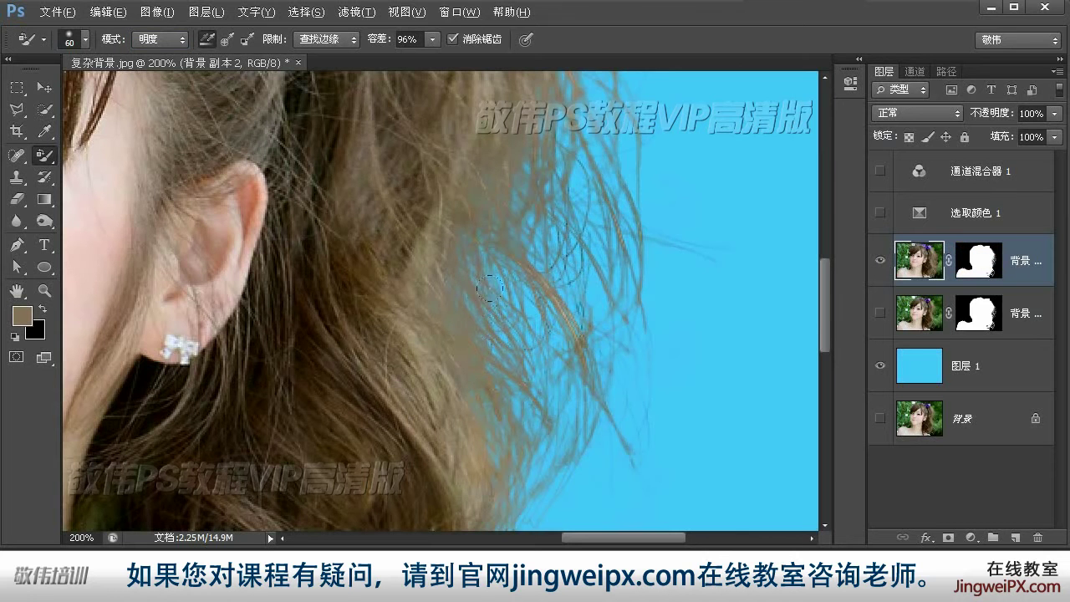
pyautogui.moveTo(544, 221); pyautogui.dragTo(567, 273)
pyautogui.moveTo(535, 407); pyautogui.dragTo(569, 243)
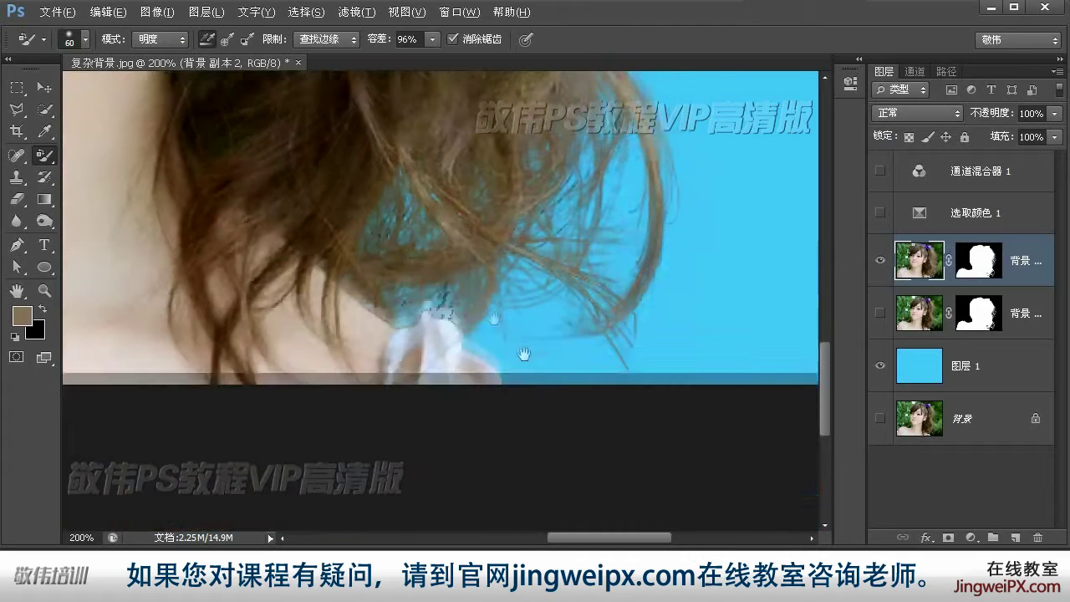
# - Reduce the Color Replacement brush to 10, sample nearby hair colours and recolour the dark specks in the strands above the shoulder strap
pyautogui.scroll(2, 536, 301)
pyautogui.press('[')
pyautogui.press('[')
pyautogui.press('[')
pyautogui.press('[')
pyautogui.press('[')
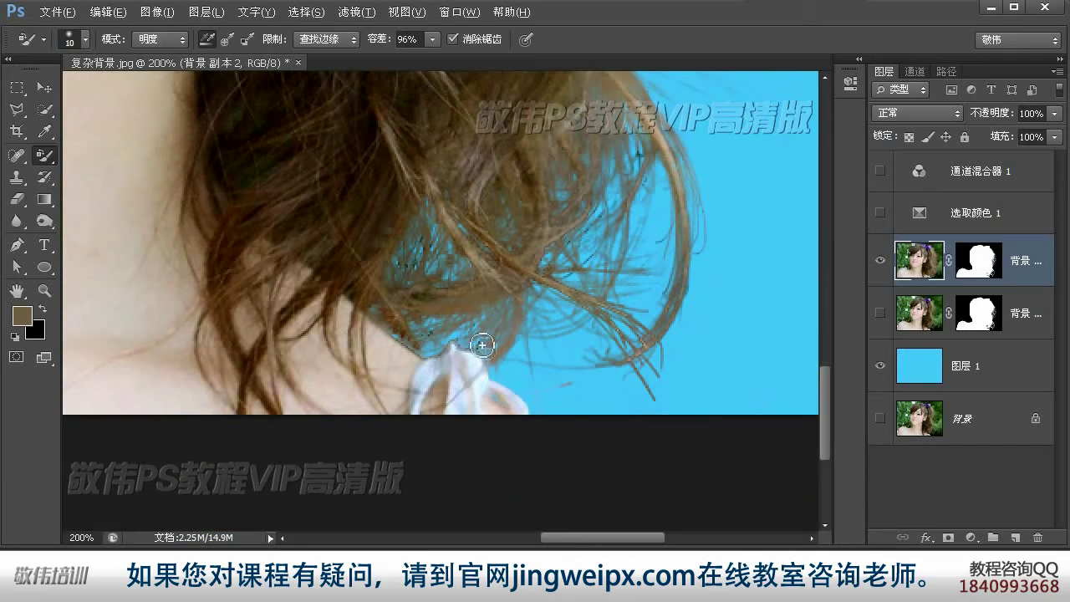
pyautogui.moveTo(486, 343); pyautogui.dragTo(471, 346)
pyautogui.keyDown('alt'); pyautogui.click(437, 243); pyautogui.keyUp('alt')
pyautogui.keyDown('alt'); pyautogui.click(485, 343); pyautogui.keyUp('alt')
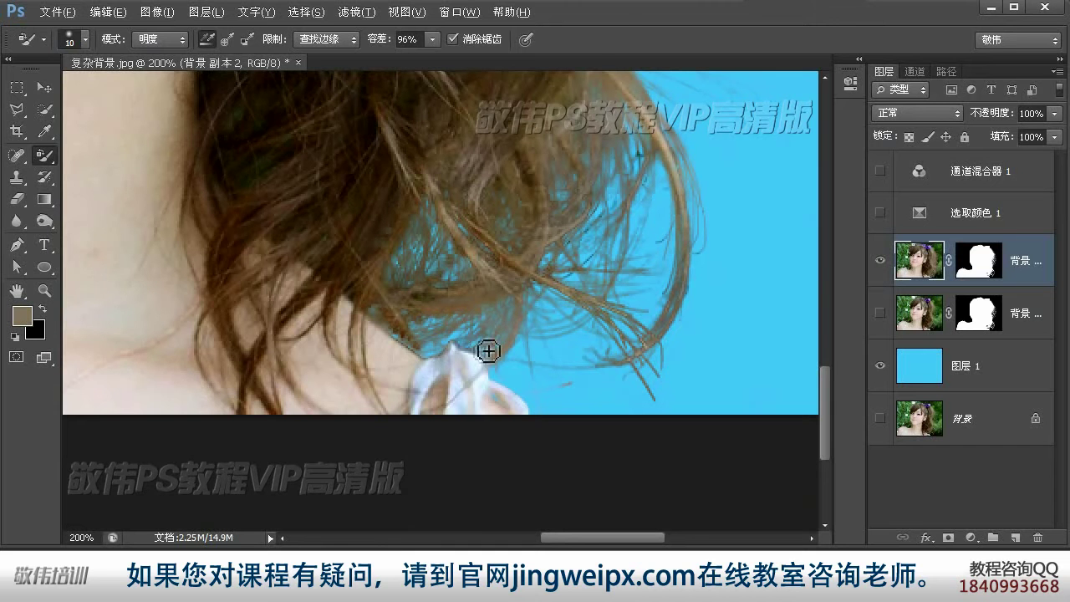
pyautogui.moveTo(587, 249); pyautogui.dragTo(521, 310)
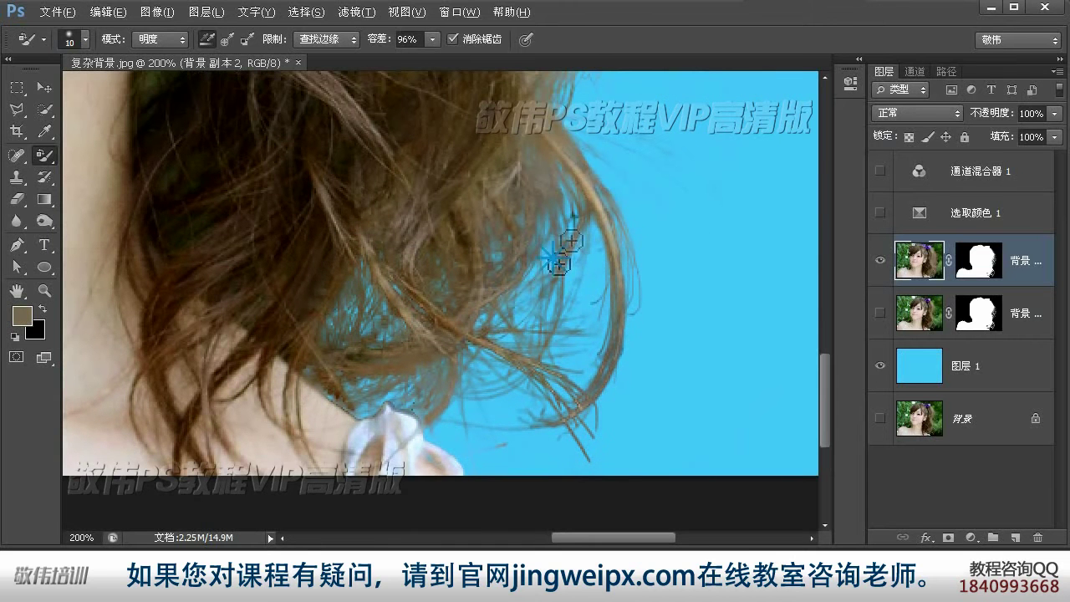
# - Paint white on the 背景 副本 3 layer mask along the hairline on top of the head with a 1 px brush at 41% opacity
pyautogui.doubleClick(20, 292)
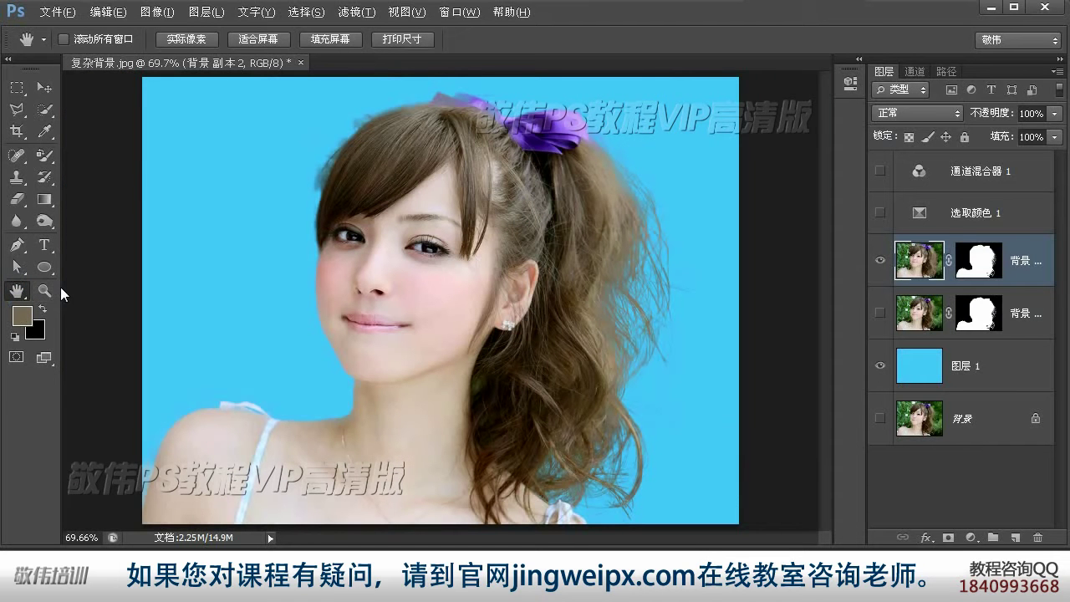
pyautogui.click(44, 290)
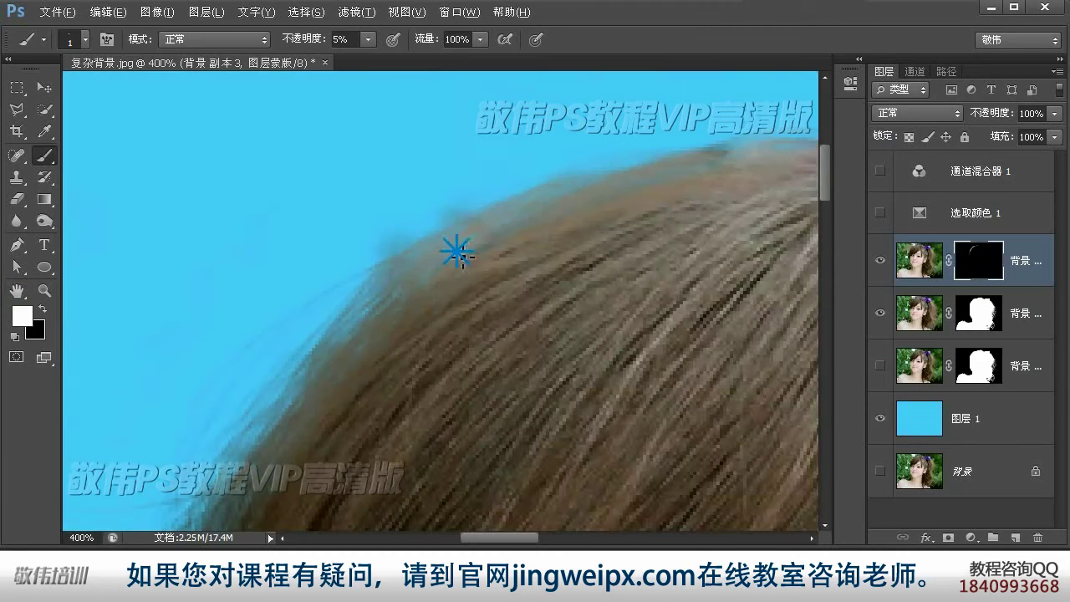
pyautogui.click(368, 40)
pyautogui.click(433, 283)
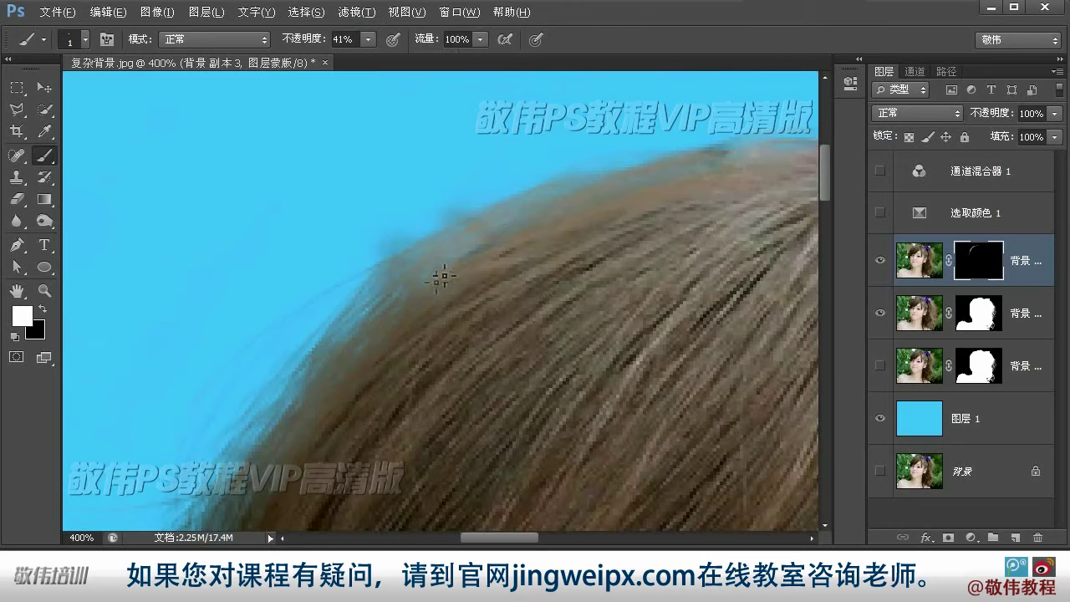
pyautogui.click(412, 259)
pyautogui.click(464, 262)
pyautogui.moveTo(609, 220); pyautogui.dragTo(525, 251)
# - Create a new layer above the cutout layers and paint fine strands along the ponytail in a sampled hair colour at 22% opacity
pyautogui.hotkey('ctrl', 'alt', 'shift', 'n')
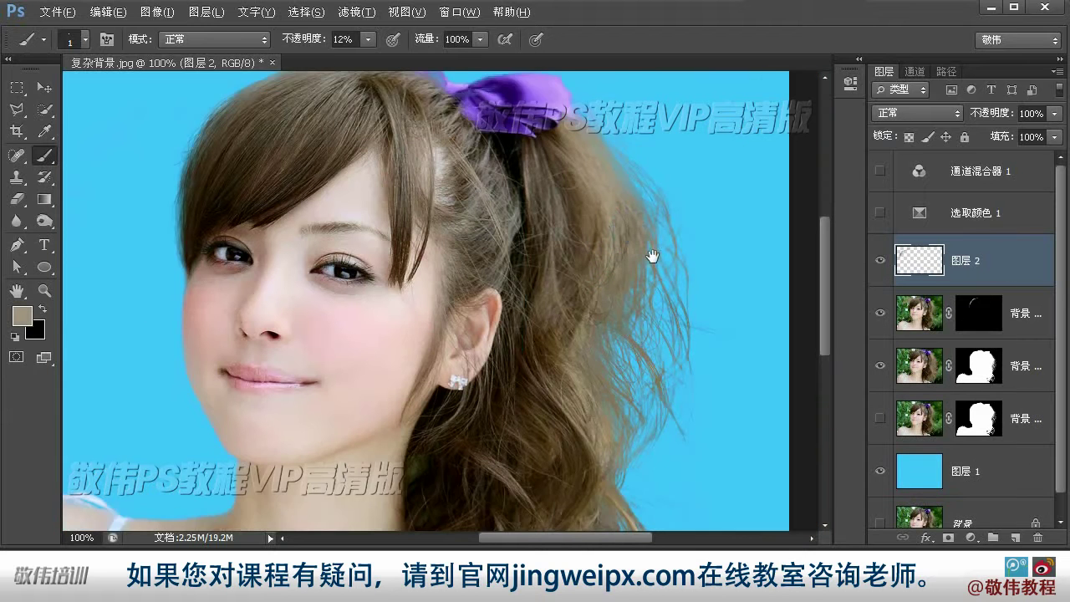
pyautogui.moveTo(652, 256); pyautogui.dragTo(623, 208)
pyautogui.click(368, 40)
pyautogui.moveTo(366, 60); pyautogui.dragTo(375, 60)
pyautogui.click(621, 332)
pyautogui.keyDown('alt'); pyautogui.click(417, 108); pyautogui.keyUp('alt')
pyautogui.moveTo(603, 350); pyautogui.dragTo(575, 296)
pyautogui.moveTo(574, 370)
pyautogui.mouseDown()
pyautogui.moveTo(621, 291)
pyautogui.moveTo(625, 265)
pyautogui.moveTo(572, 369)
pyautogui.mouseUp()
# - Sample darker hair tones and paint more fine strands along the ponytail's lower outer edge on 图层 2
pyautogui.keyDown('alt'); pyautogui.click(592, 288); pyautogui.keyUp('alt')
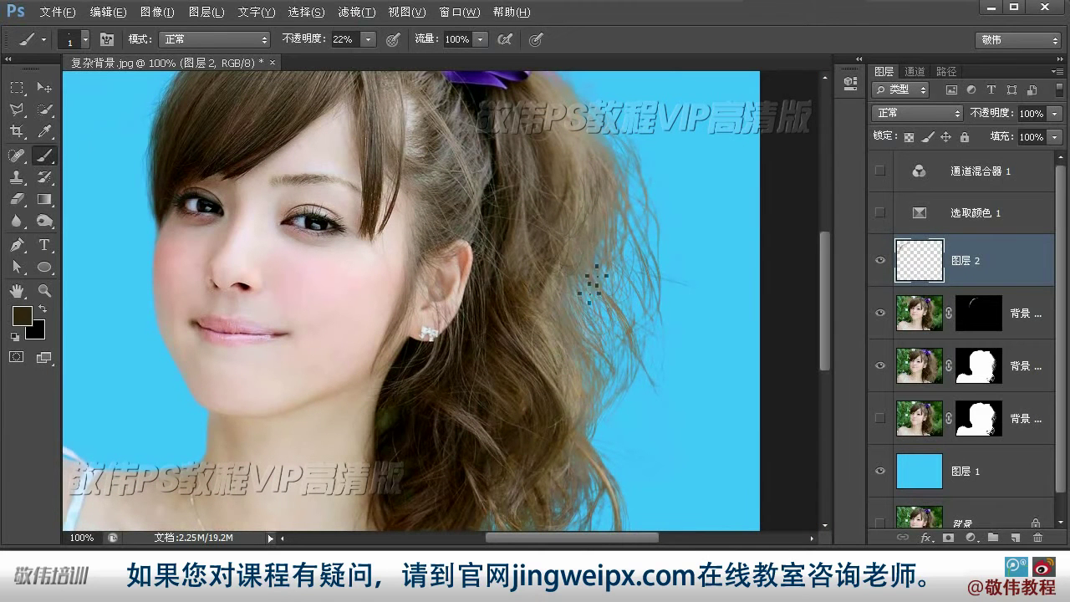
pyautogui.click(660, 389)
pyautogui.scroll(-2, 678, 371)
pyautogui.moveTo(581, 397); pyautogui.dragTo(586, 442)
pyautogui.keyDown('alt'); pyautogui.click(605, 305); pyautogui.keyUp('alt')
# - Save the image as a layered copy named 复杂背景.psd, replacing the existing file
pyautogui.hotkey('ctrl', 'shift', 's')
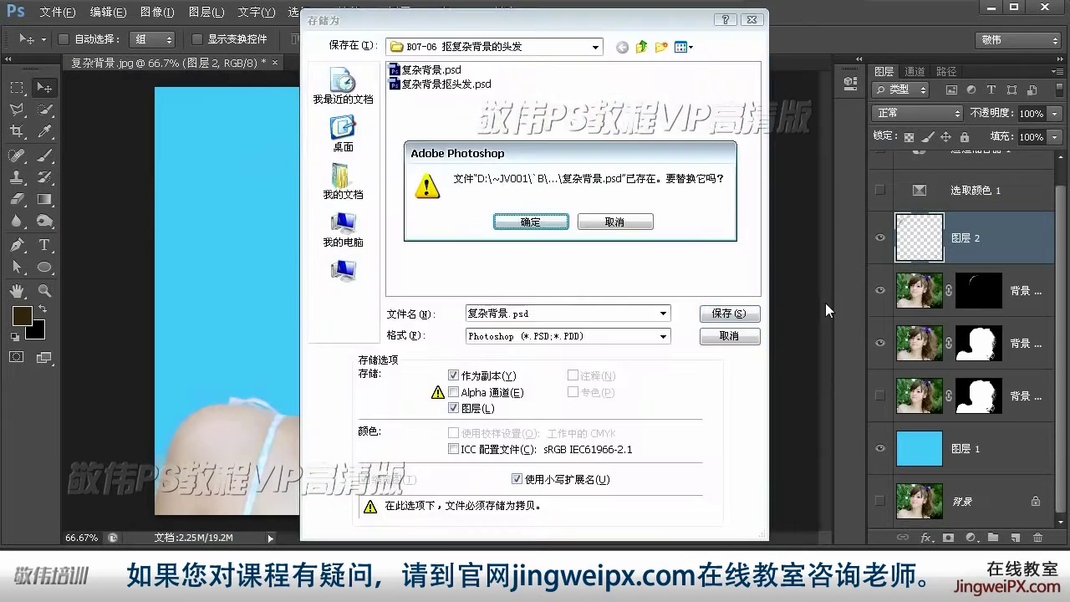
pyautogui.press('Return')
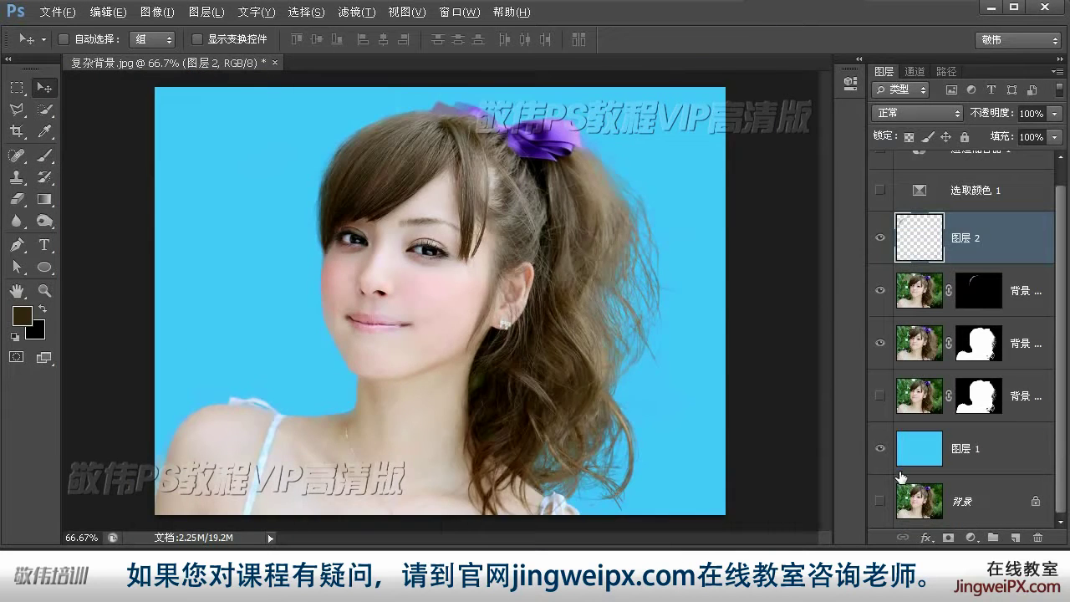
# - Target the 背景 副本 2 mask, outline the spotted background above the shoulder with the Polygonal Lasso, clean it and deselect
pyautogui.press('z')
pyautogui.click(192, 442)
pyautogui.click(234, 435)
pyautogui.click(915, 338)
pyautogui.click(880, 343)
pyautogui.click(881, 343)
pyautogui.click(979, 343)
pyautogui.press('l')
pyautogui.click(201, 485)
pyautogui.click(227, 150)
pyautogui.click(148, 172)
pyautogui.doubleClick(134, 290)
pyautogui.hotkey('ctrl', 'd')
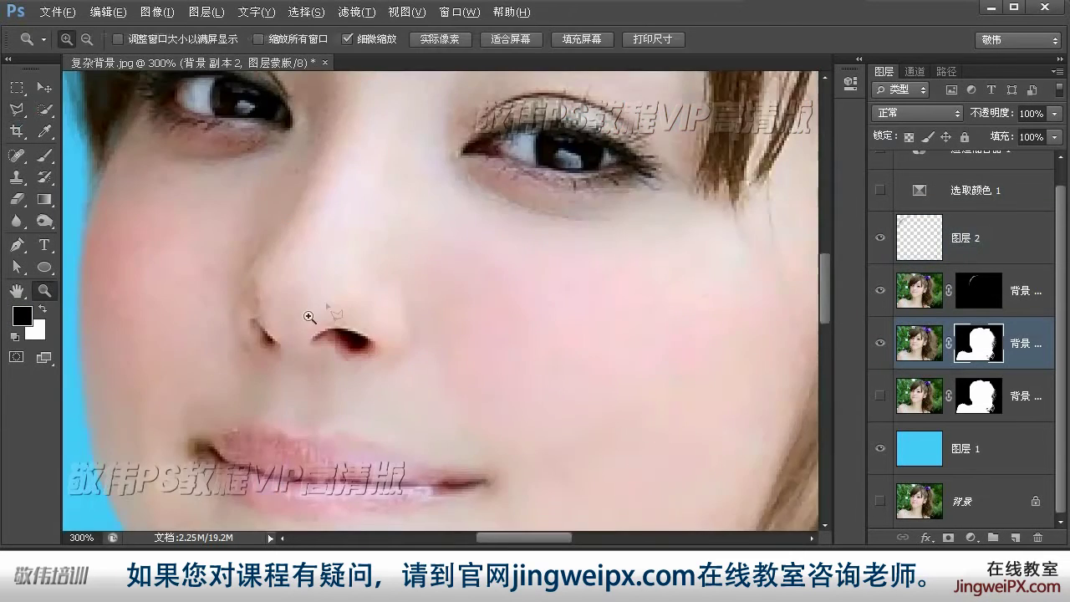
# - Raise the brush opacity and paint out the faint specks beside the shoulder in black on the 背景 副本 2 mask
pyautogui.moveTo(318, 306)
pyautogui.mouseDown()
pyautogui.moveTo(135, 426)
pyautogui.moveTo(199, 280)
pyautogui.mouseUp()
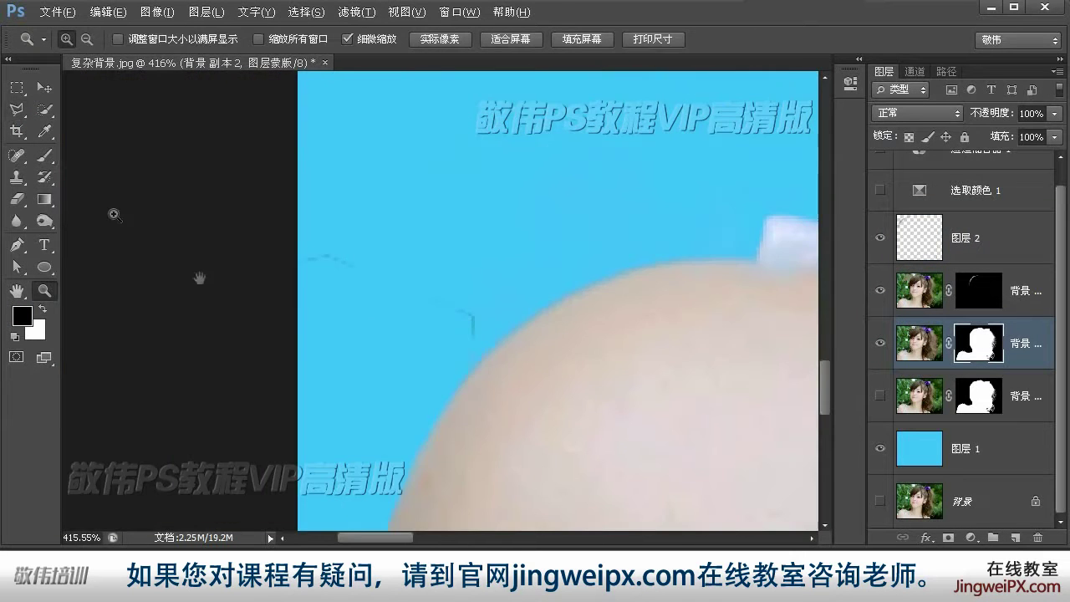
pyautogui.press('b')
pyautogui.moveTo(368, 40); pyautogui.dragTo(502, 75)
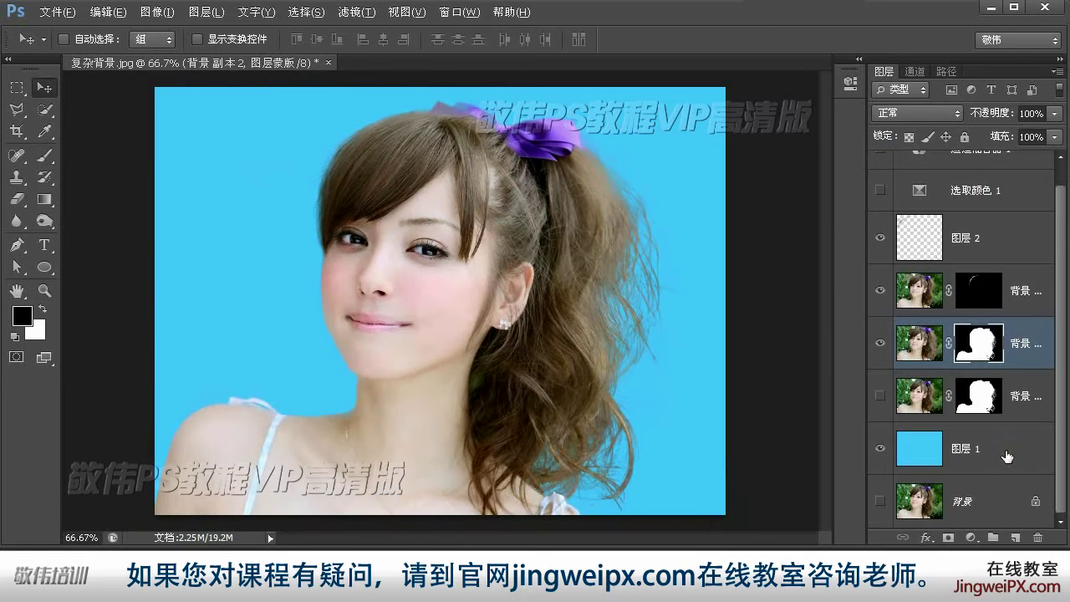
# - Add a new layer directly above 图层 1 and test the cutout by filling it alternately with white and black, ending on white
pyautogui.click(1007, 450)
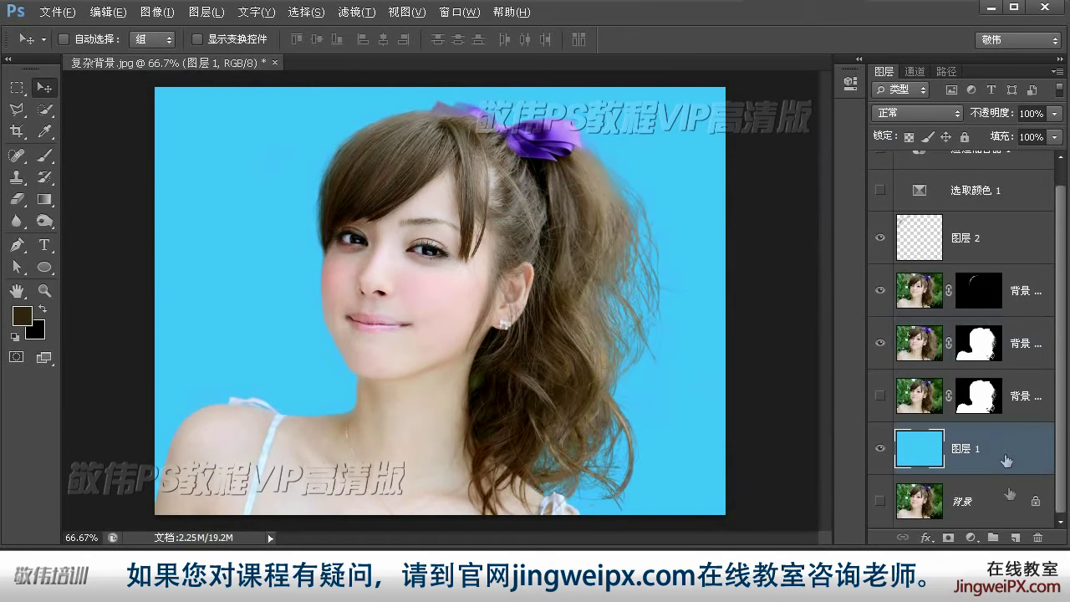
pyautogui.click(1016, 538)
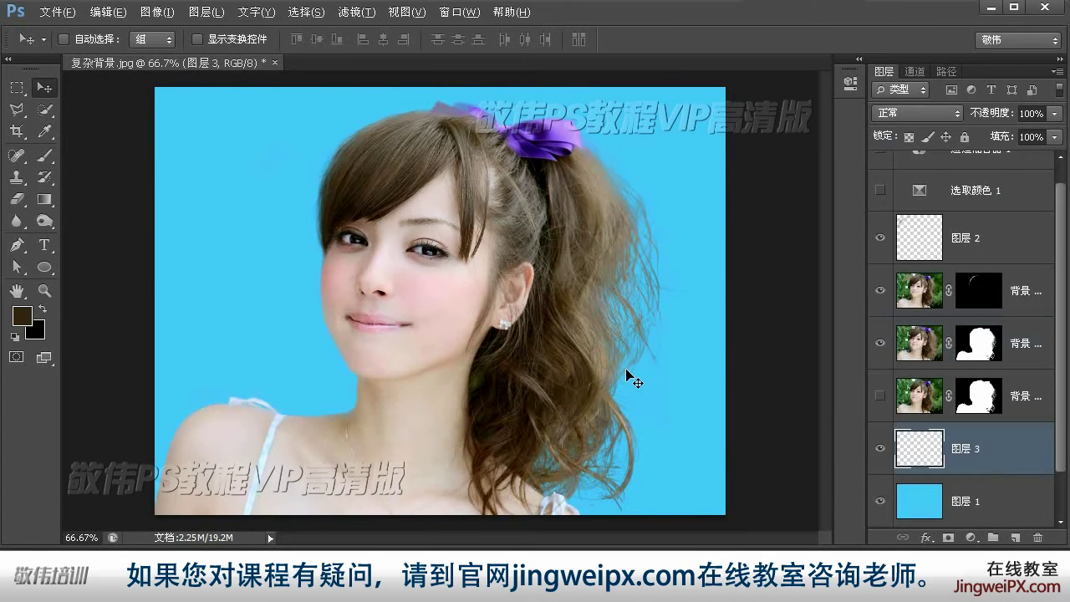
pyautogui.press('d')
pyautogui.hotkey('ctrl', 'Delete')
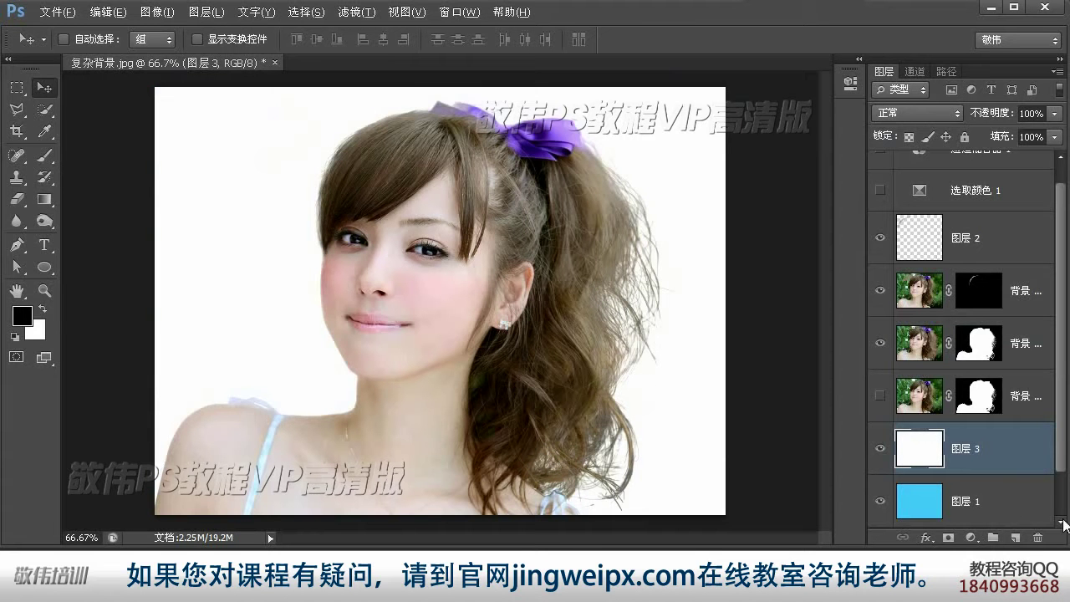
pyautogui.hotkey('alt', 'Delete')
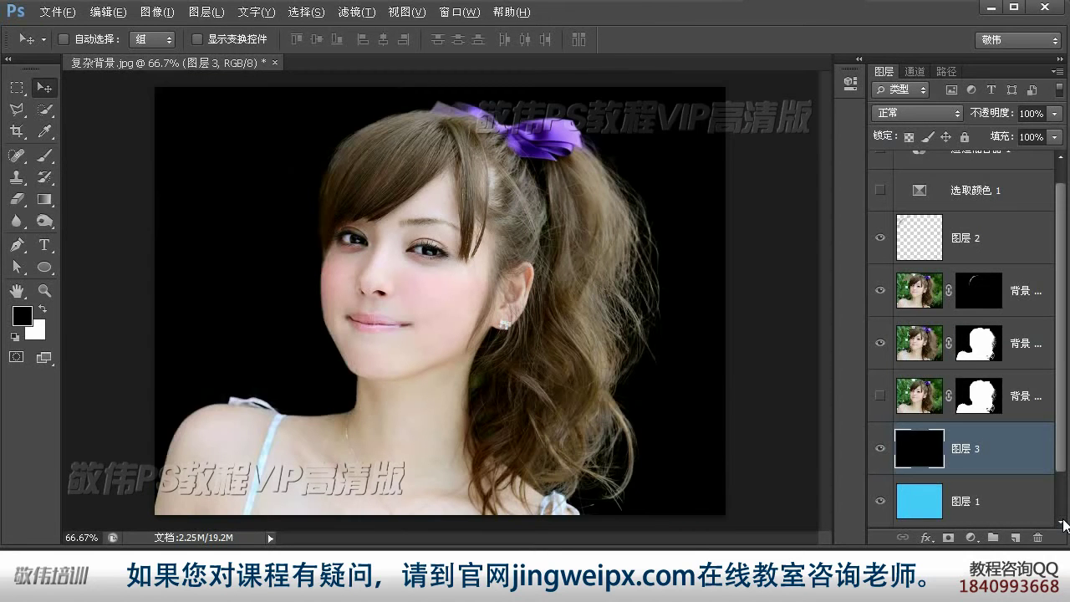
pyautogui.hotkey('ctrl', 'Delete')
pyautogui.hotkey('alt', 'Delete')
pyautogui.hotkey('ctrl', 'Delete')
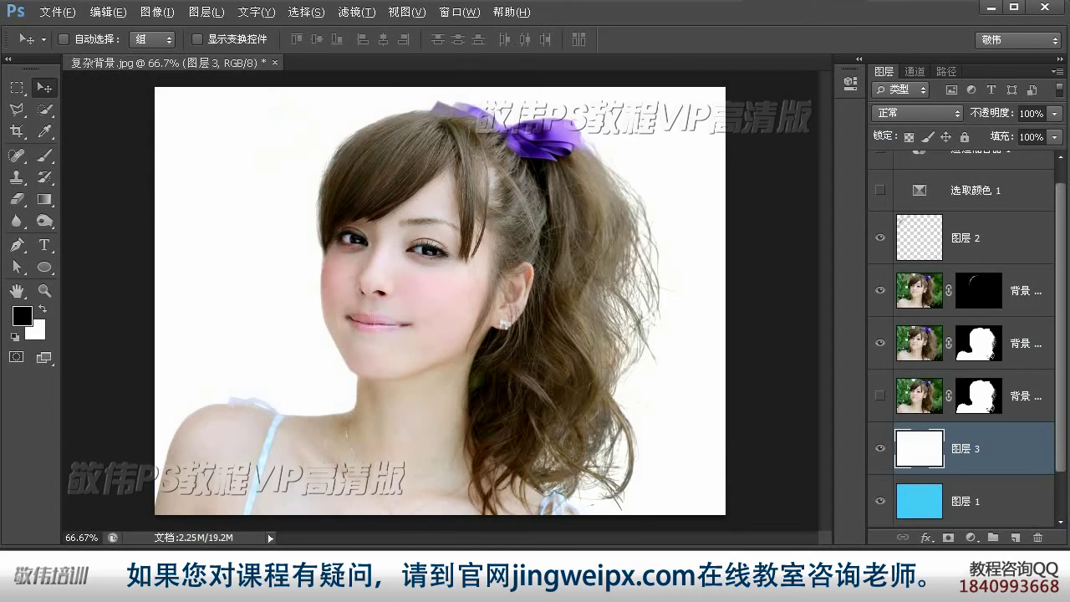
# - Compare the cutout on white and blue by toggling the visibility of 图层 3, and check it against the original photo
pyautogui.click(878, 449)
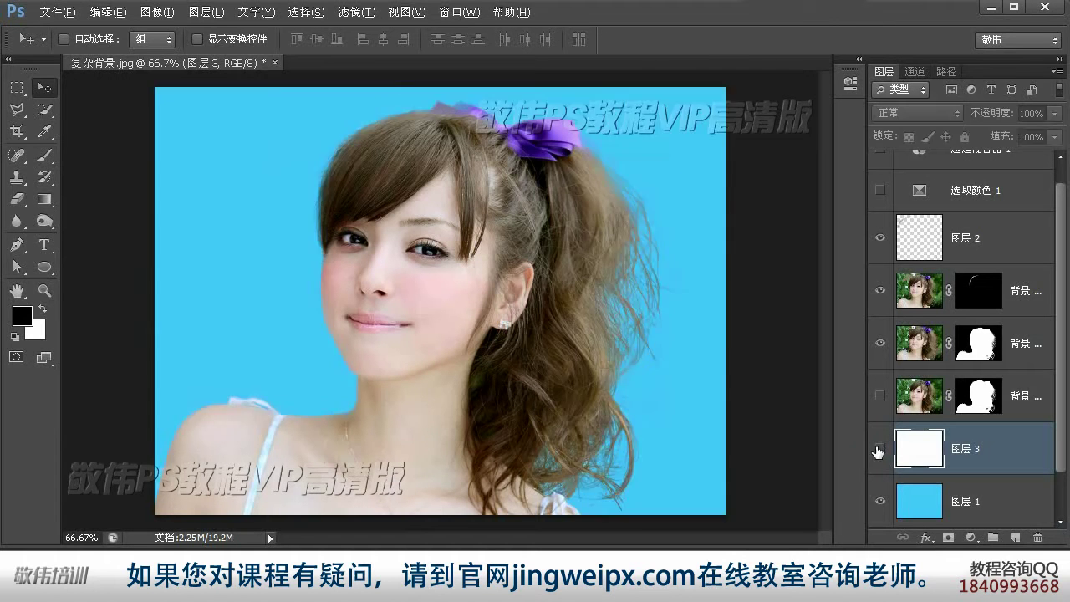
pyautogui.click(878, 452)
pyautogui.click(878, 452)
pyautogui.scroll(-1, 1064, 424)
pyautogui.click(878, 450)
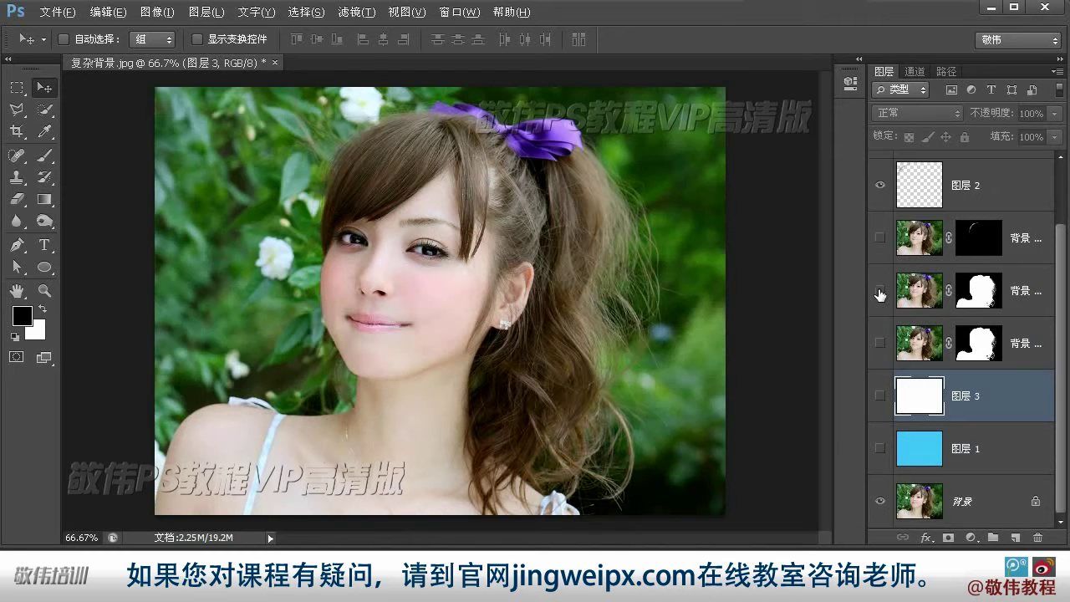
# - Show the 背景 副本 2 and 背景 副本 3 cutout layers and 图层 1 again, leaving the white 图层 3 hidden
pyautogui.click(879, 291)
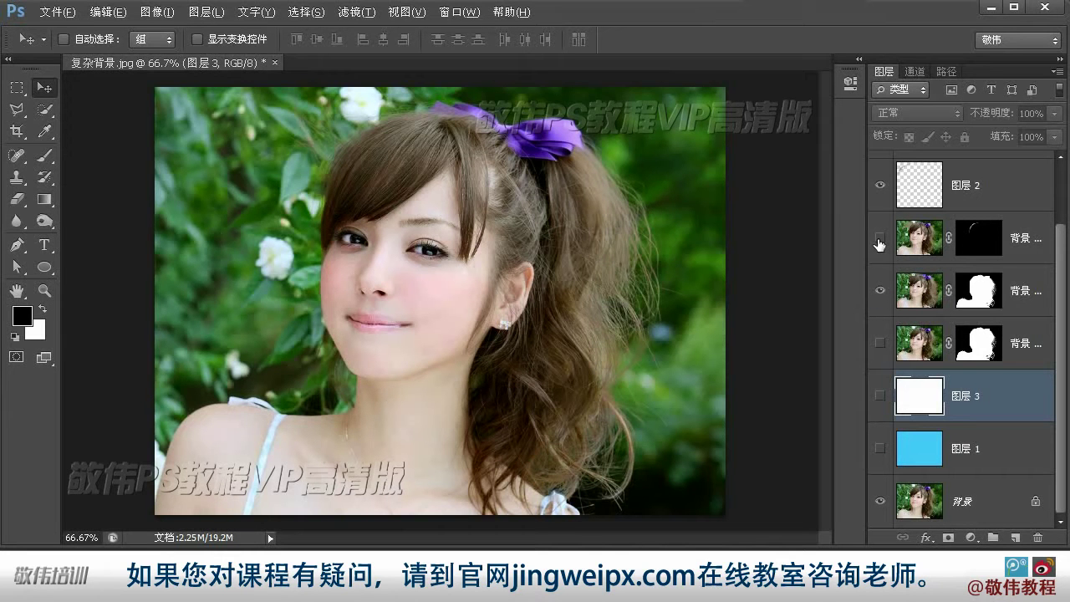
pyautogui.click(880, 241)
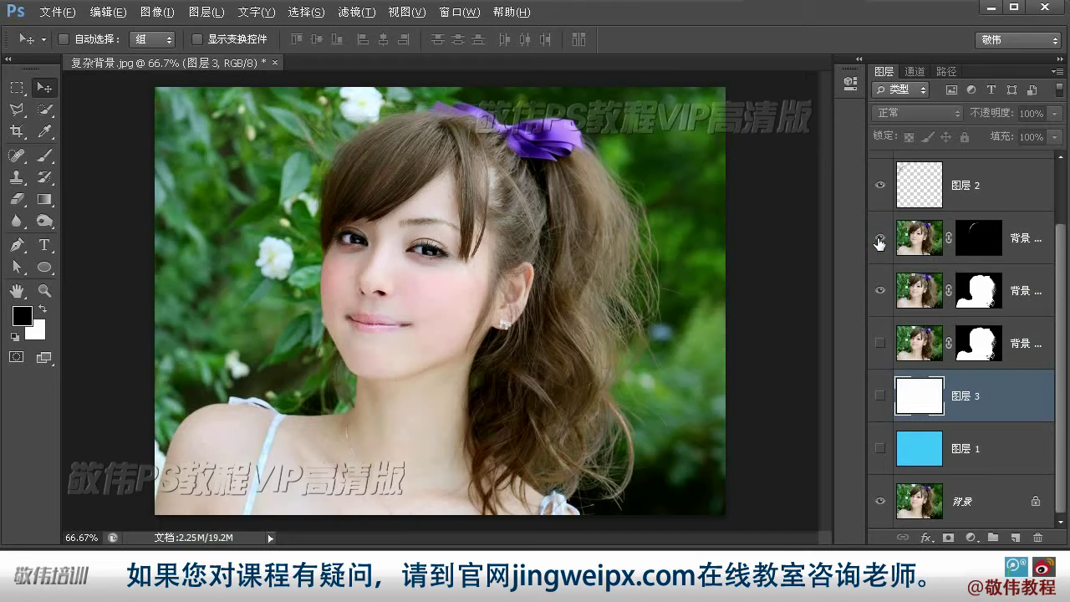
pyautogui.click(878, 398)
pyautogui.click(879, 448)
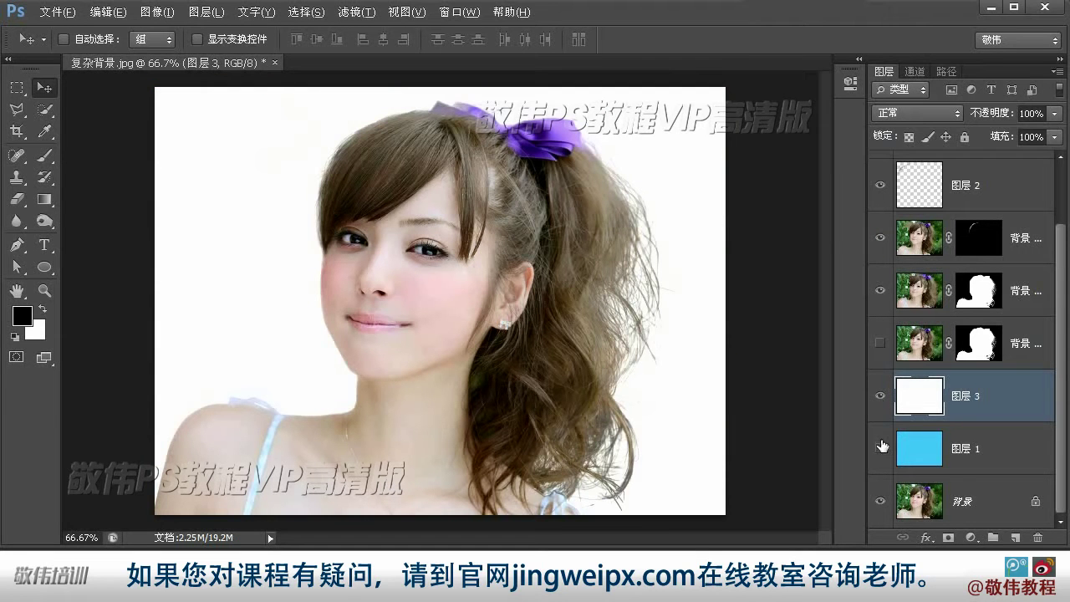
pyautogui.click(880, 396)
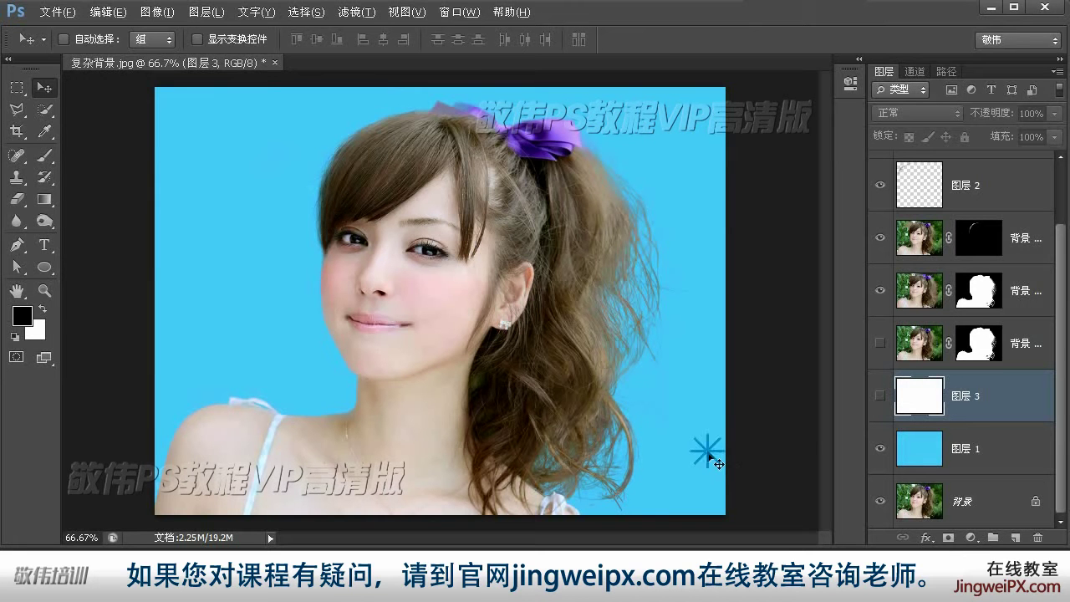
# - Examine the finished hair edges against the blue background at 100% magnification
pyautogui.doubleClick(45, 291)
pyautogui.moveTo(554, 537); pyautogui.dragTo(574, 537)
pyautogui.moveTo(828, 353); pyautogui.dragTo(830, 348)
pyautogui.moveTo(636, 539); pyautogui.dragTo(630, 539)
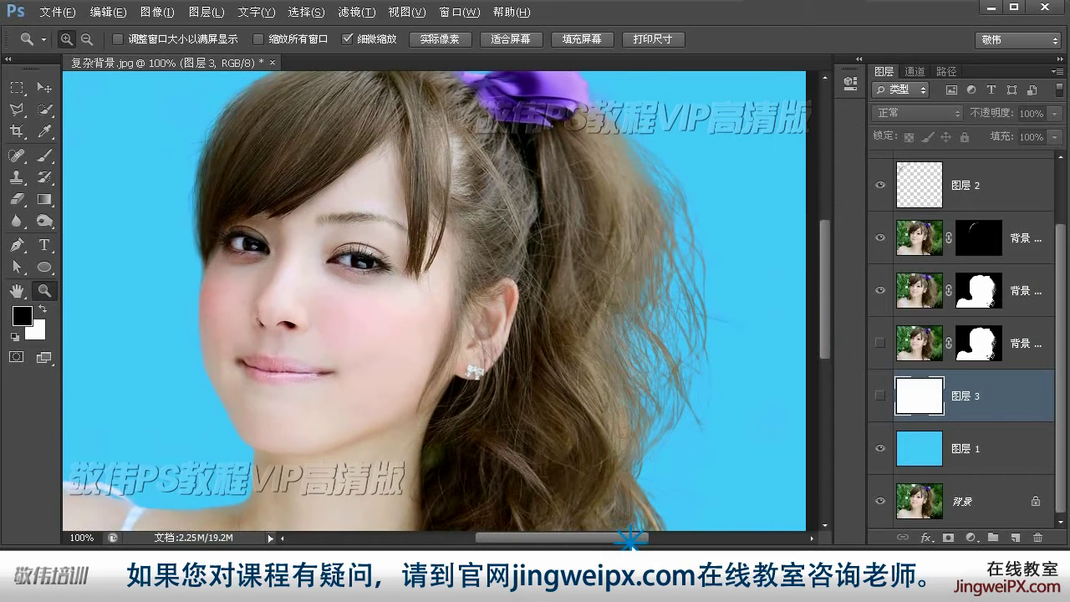
pyautogui.click(44, 87)
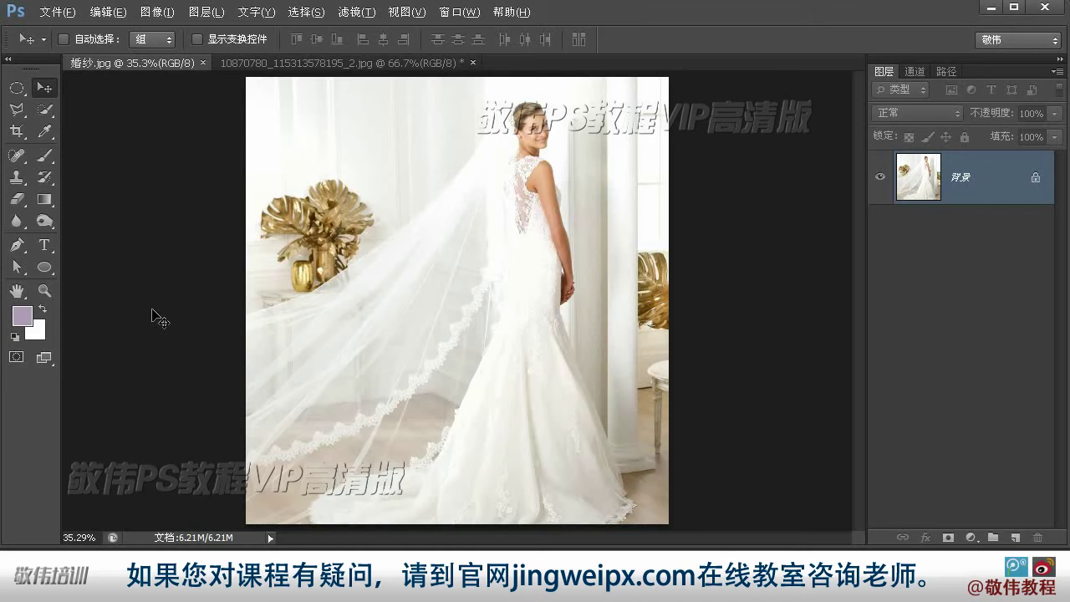
# - Examine the bride's head, veil and back in 婚纱.jpg at 100% magnification
pyautogui.doubleClick(47, 293)
pyautogui.moveTo(678, 136); pyautogui.dragTo(524, 407)
pyautogui.moveTo(633, 150); pyautogui.dragTo(508, 292)
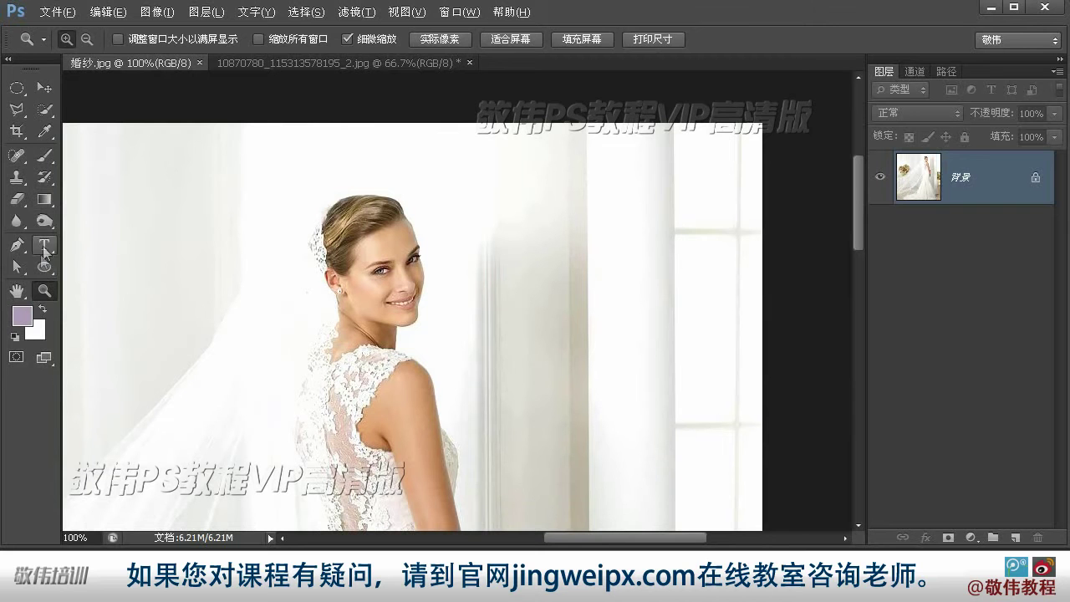
# - Set up the Pen tool in 路径 mode and undo the trial anchor placed on the bride's hair
pyautogui.click(17, 244)
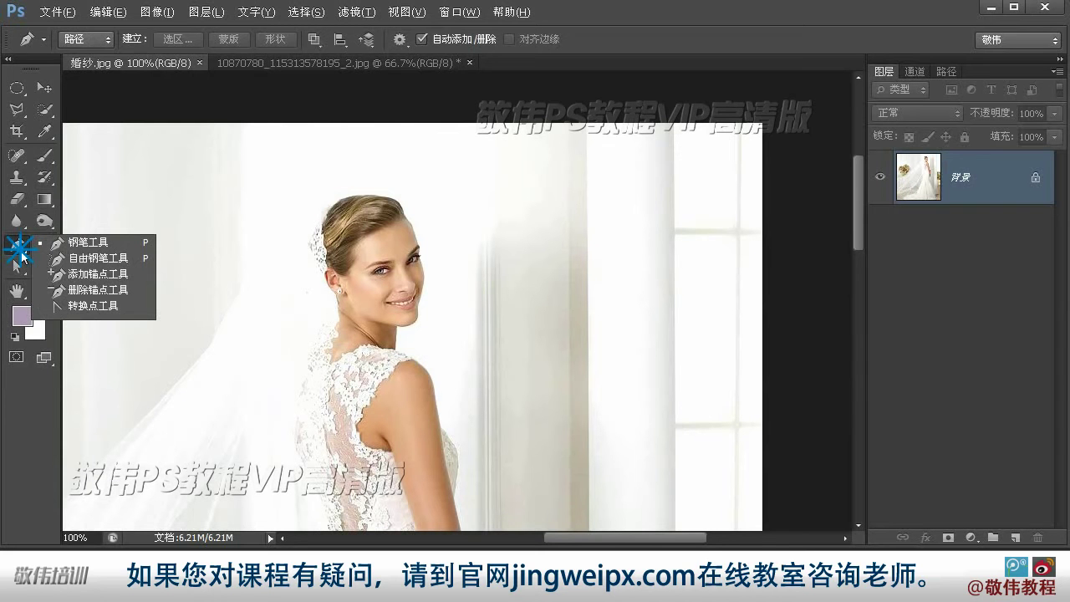
pyautogui.click(118, 243)
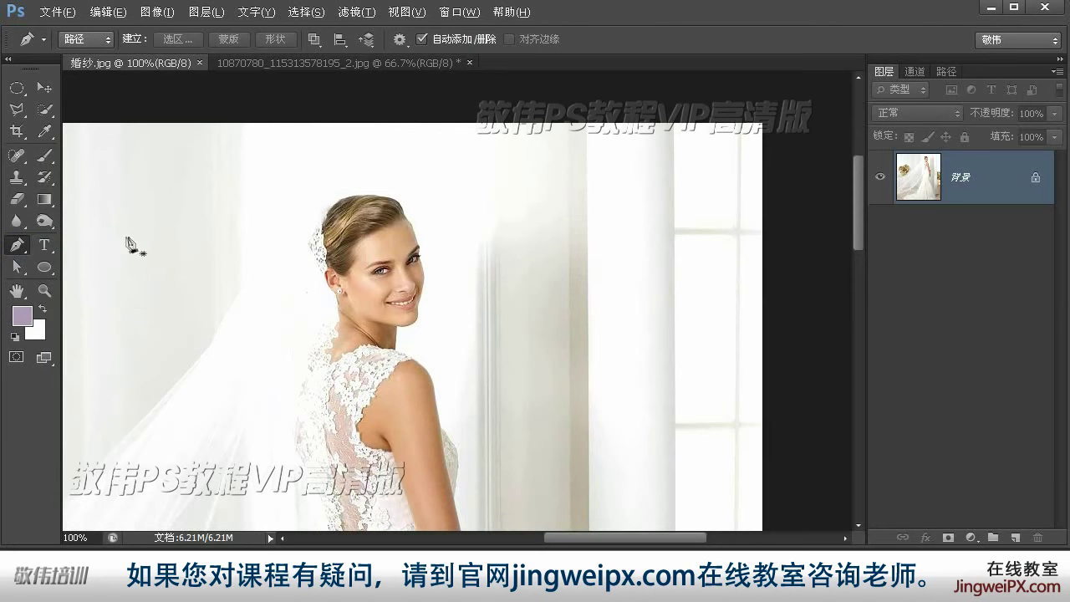
pyautogui.click(84, 42)
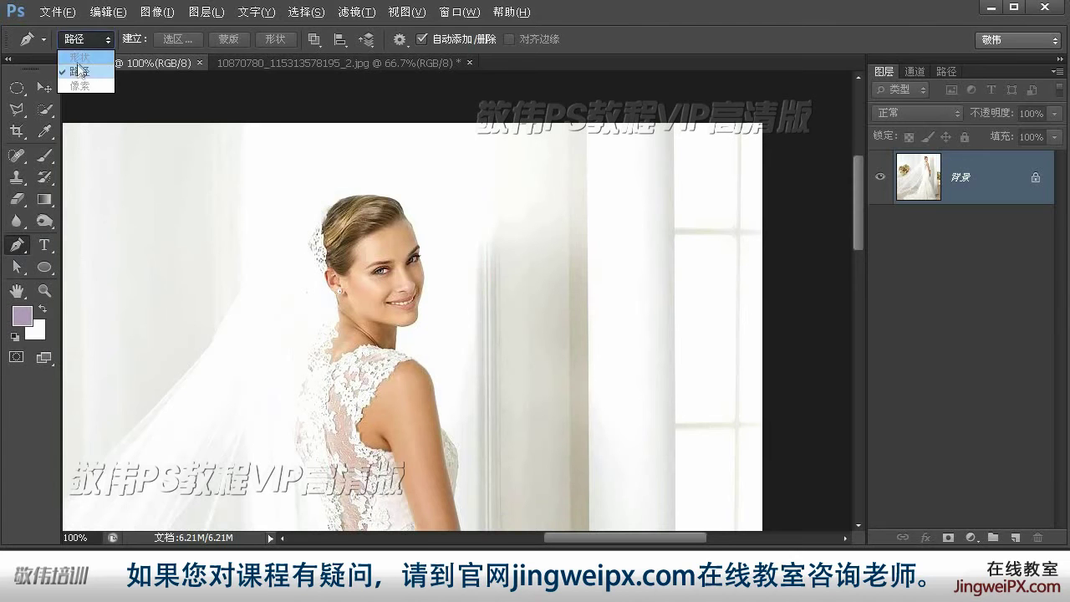
pyautogui.click(87, 42)
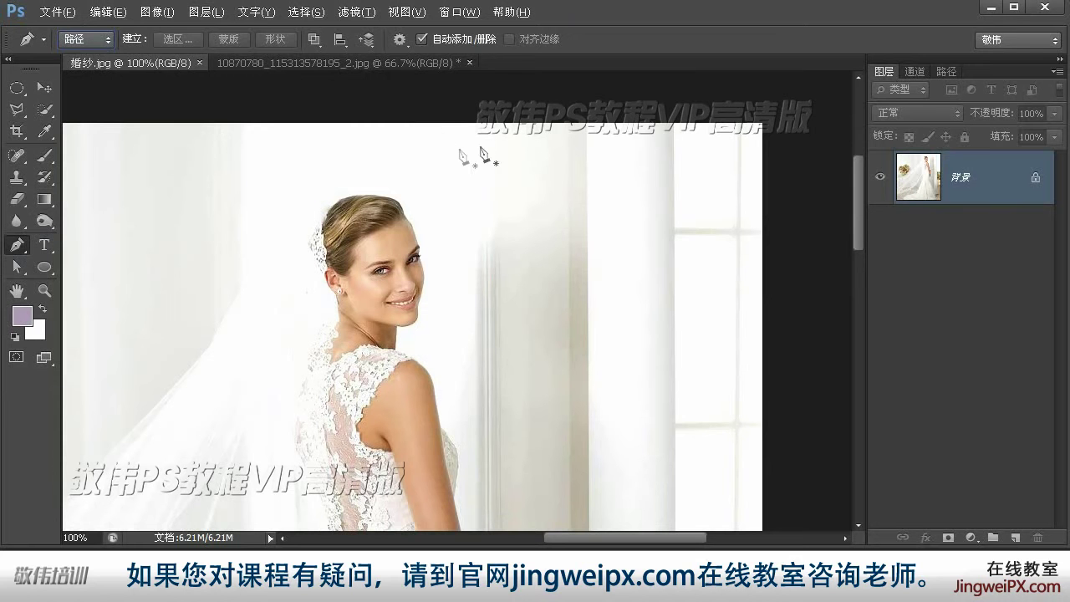
pyautogui.click(389, 218)
pyautogui.hotkey('ctrl', 'z')
# - Start a pen path on the upper edge of the bride's hair and trace it over to the front hairline
pyautogui.press('z')
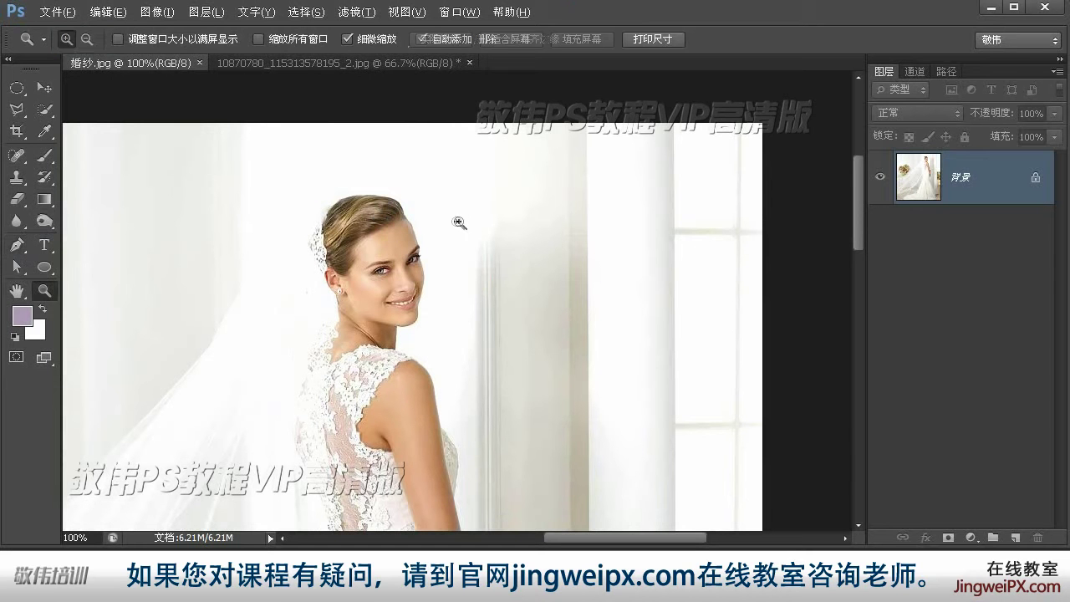
pyautogui.click(393, 224)
pyautogui.click(346, 210)
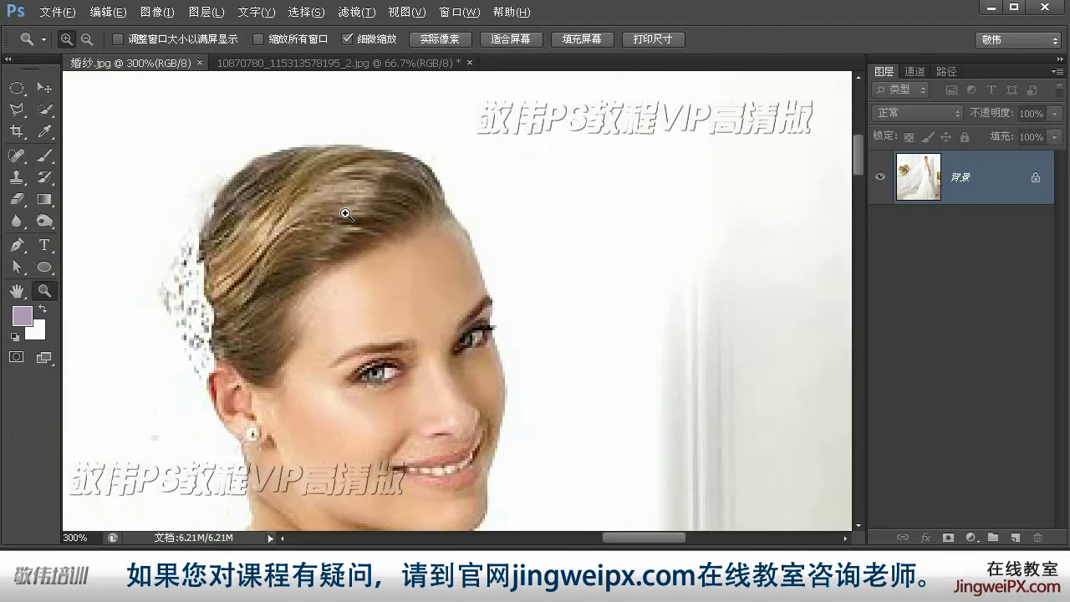
pyautogui.click(346, 210)
pyautogui.click(251, 182)
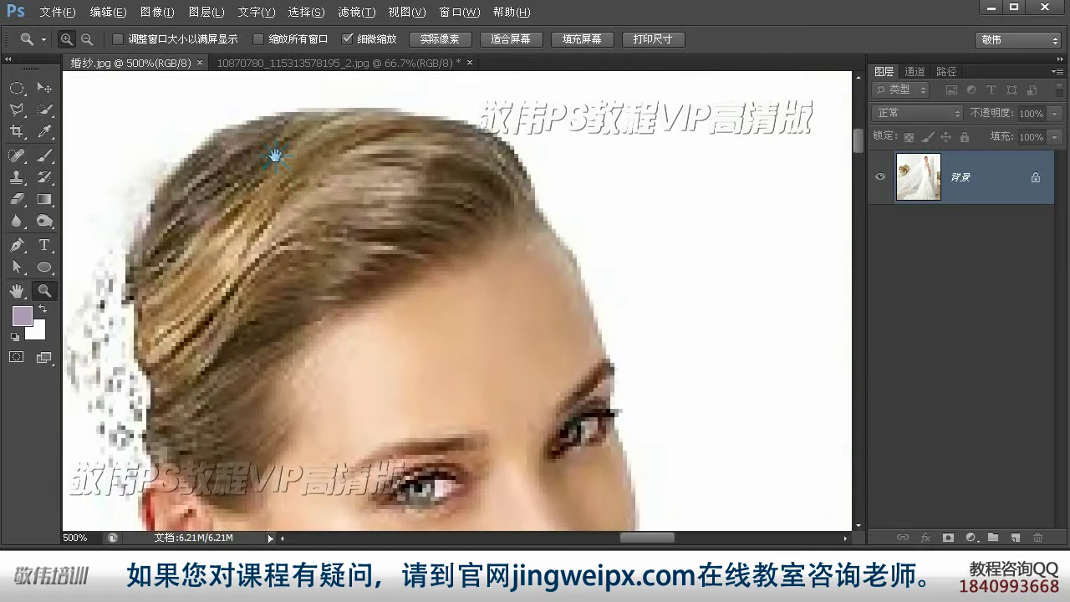
pyautogui.moveTo(275, 156); pyautogui.dragTo(335, 225)
pyautogui.click(17, 245)
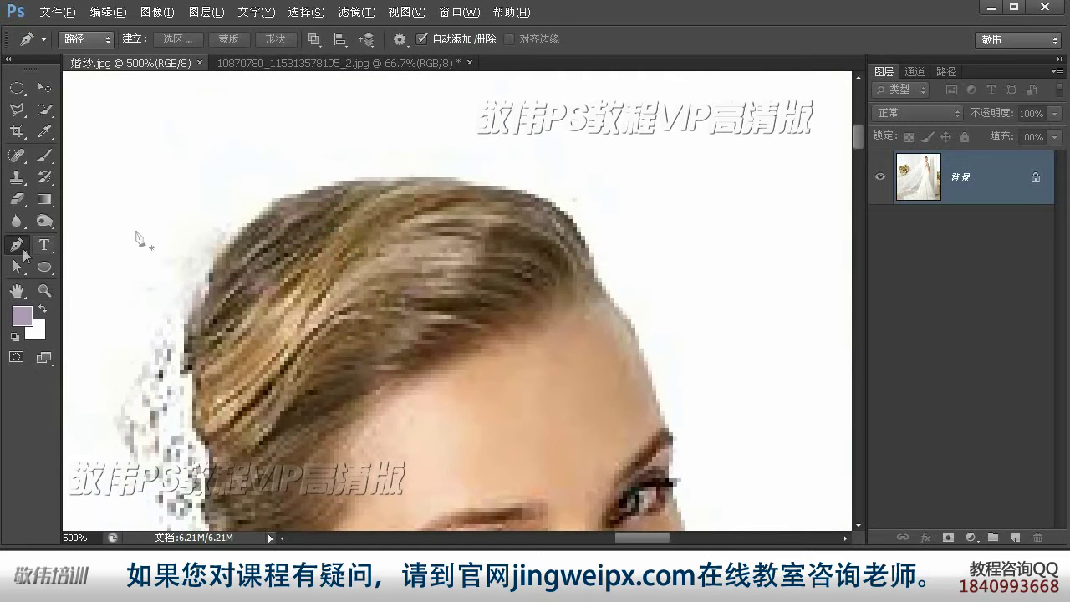
pyautogui.click(284, 197)
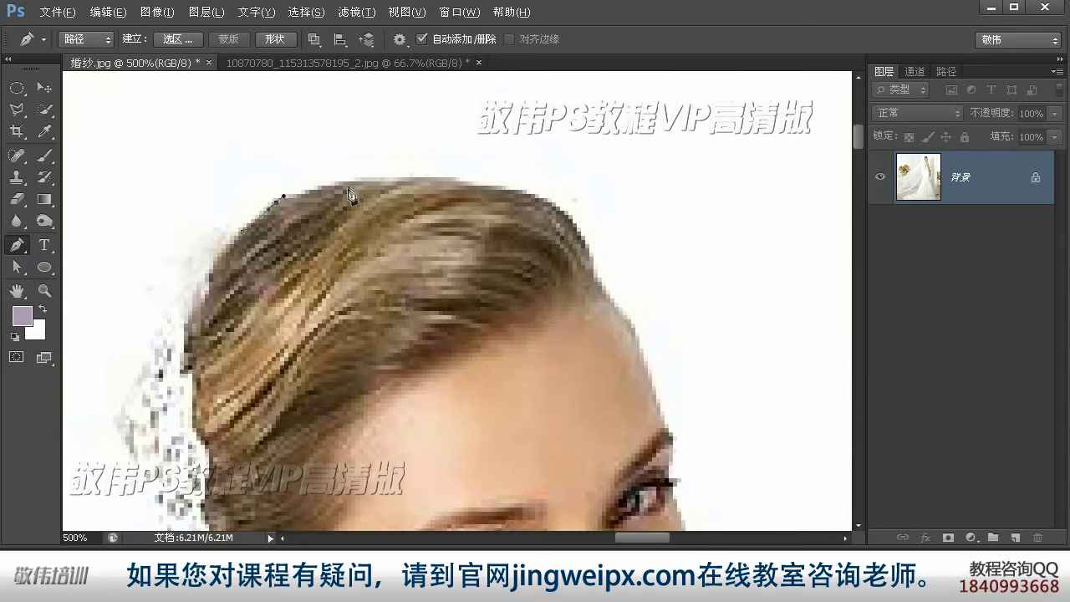
pyautogui.moveTo(348, 187); pyautogui.dragTo(393, 181)
pyautogui.moveTo(465, 186); pyautogui.dragTo(543, 200)
pyautogui.moveTo(578, 231); pyautogui.dragTo(586, 251)
pyautogui.click(590, 266)
# - Continue the path from the hairline down the forehead, past the brow to the eye
pyautogui.click(599, 282)
pyautogui.moveTo(631, 332); pyautogui.dragTo(638, 347)
pyautogui.click(651, 390)
pyautogui.moveTo(665, 424); pyautogui.dragTo(670, 432)
pyautogui.click(673, 441)
pyautogui.click(669, 471)
pyautogui.click(667, 479)
# - Trace the path along the edge of the face from the eye down the cheek and around the chin
pyautogui.press('space')
pyautogui.moveTo(674, 490); pyautogui.dragTo(552, 266)
pyautogui.click(551, 275)
pyautogui.moveTo(572, 341); pyautogui.dragTo(580, 174)
pyautogui.press('space')
pyautogui.moveTo(564, 273); pyautogui.dragTo(554, 306)
pyautogui.keyDown('alt'); pyautogui.click(566, 273); pyautogui.keyUp('alt')
pyautogui.moveTo(551, 361); pyautogui.dragTo(554, 402)
pyautogui.click(554, 316)
pyautogui.moveTo(555, 316); pyautogui.dragTo(552, 314)
pyautogui.moveTo(510, 410); pyautogui.dragTo(496, 417)
pyautogui.click(442, 414)
# - Extend the path from the jaw down the bride's neck towards the shoulder
pyautogui.press('space')
pyautogui.moveTo(439, 443); pyautogui.dragTo(459, 292)
pyautogui.click(457, 325)
pyautogui.moveTo(490, 342); pyautogui.dragTo(357, 190)
pyautogui.press('space')
pyautogui.moveTo(438, 251); pyautogui.dragTo(457, 291)
# - Trace the path with curved anchors over the shoulder and down the outer edge of the upper arm
pyautogui.moveTo(477, 368); pyautogui.dragTo(379, 95)
pyautogui.moveTo(381, 191); pyautogui.dragTo(387, 217)
pyautogui.moveTo(410, 150); pyautogui.dragTo(406, 274)
pyautogui.moveTo(355, 141); pyautogui.dragTo(356, 143)
pyautogui.press('space')
pyautogui.moveTo(421, 330); pyautogui.dragTo(378, 185)
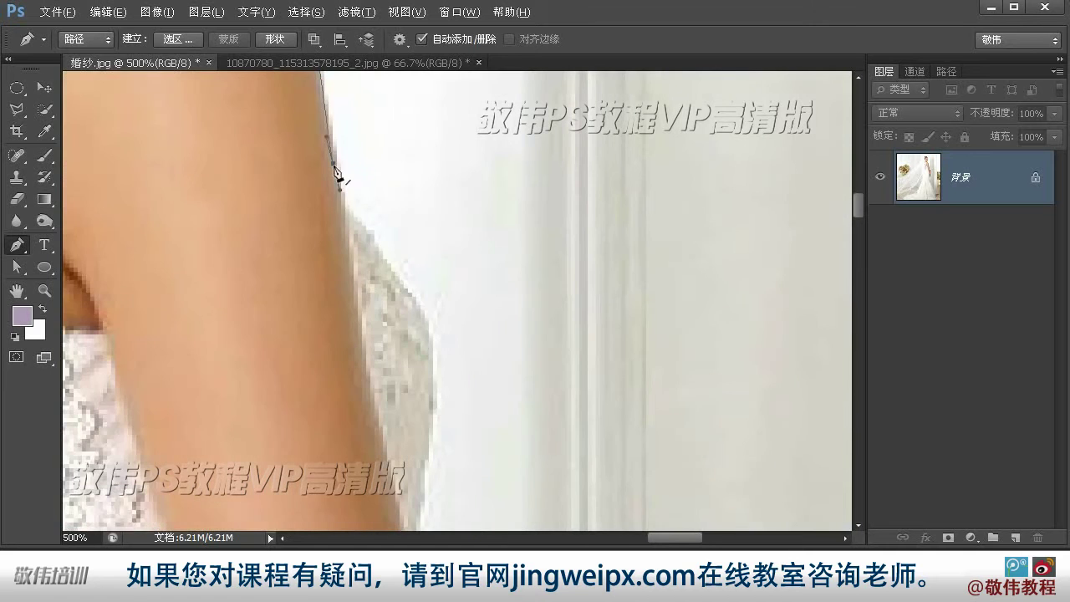
# - Route the path around the lace bodice bulging behind the arm, back to where it meets the arm's edge
pyautogui.moveTo(428, 334); pyautogui.dragTo(443, 363)
pyautogui.press('space')
pyautogui.moveTo(443, 363); pyautogui.dragTo(416, 160)
pyautogui.moveTo(406, 262); pyautogui.dragTo(402, 290)
pyautogui.click(393, 368)
# - Continue the path with curved anchors along the outer edge of the arm down to the wrist
pyautogui.moveTo(393, 368); pyautogui.dragTo(333, 84)
pyautogui.moveTo(372, 254); pyautogui.dragTo(382, 281)
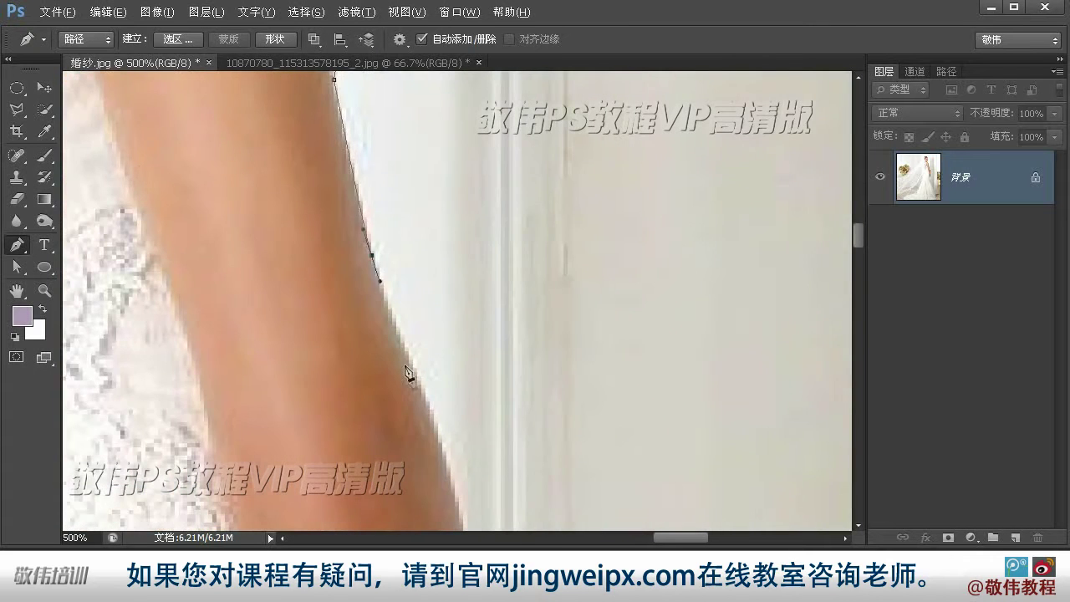
pyautogui.moveTo(422, 387); pyautogui.dragTo(443, 419)
pyautogui.moveTo(443, 420); pyautogui.dragTo(373, 164)
pyautogui.moveTo(395, 296); pyautogui.dragTo(411, 336)
pyautogui.moveTo(411, 337); pyautogui.dragTo(384, 88)
pyautogui.moveTo(397, 277); pyautogui.dragTo(400, 317)
pyautogui.moveTo(416, 394); pyautogui.dragTo(381, 134)
pyautogui.moveTo(386, 172); pyautogui.dragTo(389, 194)
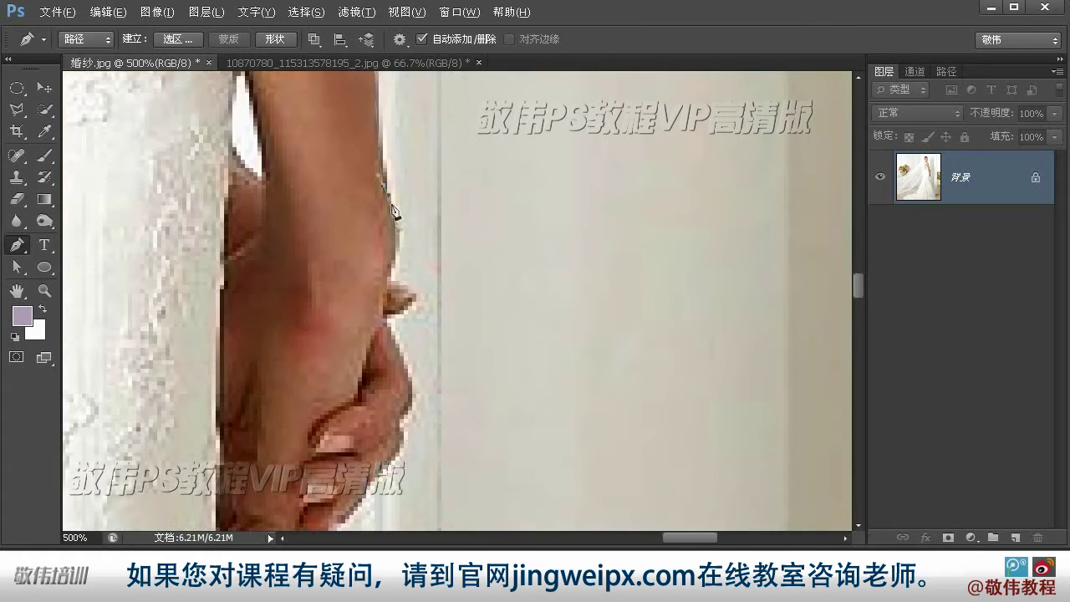
# - Trace the path past the wrist and around the small fingertip protruding from the clasped hands
pyautogui.moveTo(388, 236); pyautogui.dragTo(393, 250)
pyautogui.moveTo(393, 267); pyautogui.dragTo(390, 174)
pyautogui.click(407, 199)
pyautogui.click(390, 217)
pyautogui.hotkey('ctrl', 'space')
pyautogui.click(390, 243)
pyautogui.click(369, 206)
pyautogui.moveTo(371, 230); pyautogui.dragTo(375, 236)
# - Trace the path with curved anchors around the outer knuckle of the clasped hands
pyautogui.moveTo(410, 368); pyautogui.dragTo(375, 211)
pyautogui.moveTo(402, 232); pyautogui.dragTo(414, 283)
pyautogui.moveTo(403, 326); pyautogui.dragTo(388, 339)
pyautogui.moveTo(402, 231); pyautogui.dragTo(417, 232)
pyautogui.moveTo(404, 180); pyautogui.dragTo(415, 191)
# - Trace the path around the lower fingers of the clasped hands to where they meet the dress
pyautogui.scroll(-2, 390, 337)
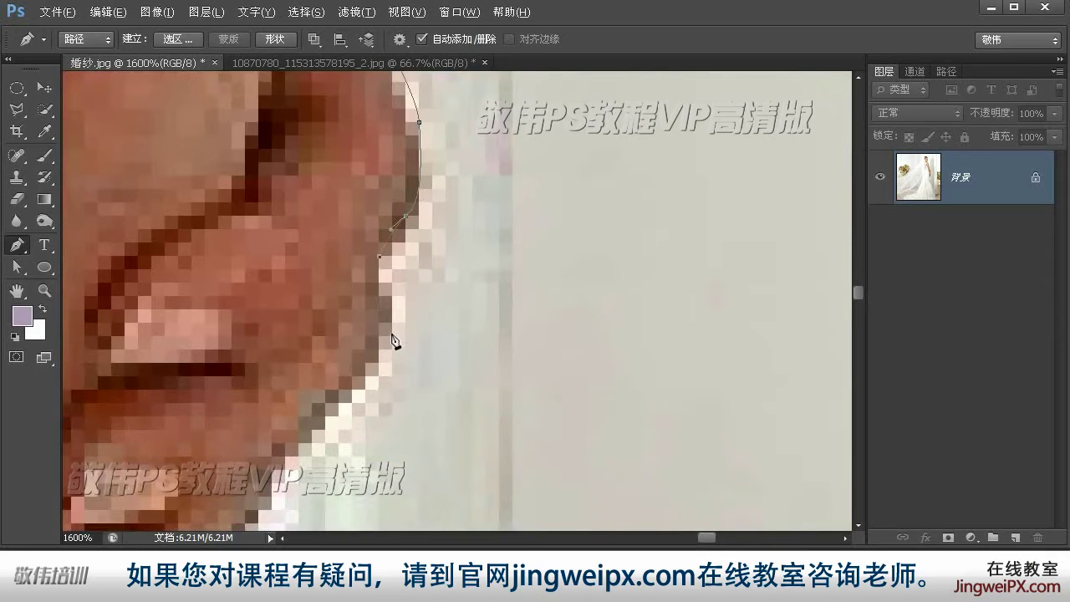
pyautogui.scroll(-2, 303, 327)
pyautogui.click(304, 327)
pyautogui.scroll(-2, 373, 267)
pyautogui.moveTo(293, 292); pyautogui.dragTo(381, 171)
pyautogui.click(341, 263)
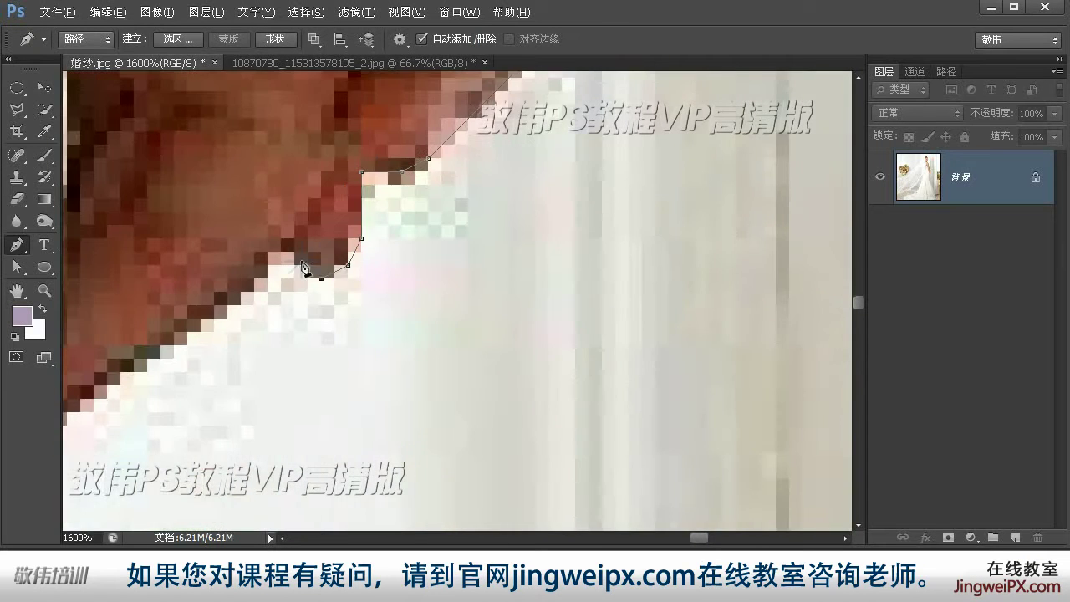
pyautogui.moveTo(260, 272); pyautogui.dragTo(544, 120)
pyautogui.click(439, 203)
pyautogui.click(346, 262)
# - Continue the path with curved anchors down the outer edge of the skirt below the hands
pyautogui.hotkey('ctrl', '-')
pyautogui.hotkey('ctrl', '-')
pyautogui.hotkey('ctrl', '-')
pyautogui.hotkey('ctrl', '-')
pyautogui.moveTo(326, 363); pyautogui.dragTo(269, 237)
pyautogui.moveTo(354, 272); pyautogui.dragTo(358, 304)
pyautogui.moveTo(369, 341); pyautogui.dragTo(387, 406)
pyautogui.moveTo(429, 490); pyautogui.dragTo(307, 50)
pyautogui.moveTo(376, 213); pyautogui.dragTo(392, 249)
pyautogui.click(390, 273)
pyautogui.click(416, 358)
pyautogui.click(436, 393)
pyautogui.click(441, 428)
pyautogui.moveTo(443, 454); pyautogui.dragTo(355, 167)
# - Extend the path along the flaring lower edge of the skirt to the start of the lace hem
pyautogui.moveTo(406, 295); pyautogui.dragTo(438, 372)
pyautogui.moveTo(449, 397); pyautogui.dragTo(447, 451)
pyautogui.moveTo(460, 493); pyautogui.dragTo(381, 180)
pyautogui.moveTo(398, 208); pyautogui.dragTo(425, 280)
pyautogui.moveTo(532, 511); pyautogui.dragTo(392, 134)
pyautogui.moveTo(444, 261); pyautogui.dragTo(468, 308)
pyautogui.moveTo(562, 510); pyautogui.dragTo(375, 134)
pyautogui.moveTo(477, 461); pyautogui.dragTo(378, 137)
pyautogui.moveTo(420, 275); pyautogui.dragTo(435, 323)
pyautogui.moveTo(464, 392); pyautogui.dragTo(470, 435)
pyautogui.moveTo(471, 451); pyautogui.dragTo(396, 196)
pyautogui.click(446, 374)
pyautogui.click(445, 412)
# - Trace the path in and out of the first scallops of the lace hem
pyautogui.click(516, 495)
pyautogui.moveTo(511, 510); pyautogui.dragTo(432, 341)
pyautogui.click(403, 297)
pyautogui.click(432, 341)
pyautogui.click(382, 377)
pyautogui.click(428, 417)
pyautogui.click(457, 417)
pyautogui.moveTo(483, 417); pyautogui.dragTo(306, 226)
pyautogui.click(356, 251)
pyautogui.click(337, 276)
pyautogui.click(332, 296)
pyautogui.click(377, 316)
pyautogui.click(417, 346)
pyautogui.click(366, 386)
# - Trace the path around the remaining lace scallops down to the image's bottom border
pyautogui.click(296, 402)
pyautogui.click(348, 414)
pyautogui.click(353, 458)
pyautogui.click(277, 473)
pyautogui.moveTo(262, 480); pyautogui.dragTo(599, 211)
pyautogui.click(548, 244)
pyautogui.click(579, 289)
pyautogui.click(509, 314)
pyautogui.click(526, 333)
pyautogui.click(473, 330)
pyautogui.click(431, 350)
pyautogui.click(448, 367)
pyautogui.click(430, 375)
pyautogui.click(451, 406)
# - Route the path around the image's bottom-left corner and start it along the veil's upper edge
pyautogui.moveTo(203, 310); pyautogui.dragTo(736, 284)
pyautogui.moveTo(353, 311); pyautogui.dragTo(435, 286)
pyautogui.scroll(-4, 440, 317)
pyautogui.moveTo(274, 339); pyautogui.dragTo(634, 390)
pyautogui.click(306, 384)
pyautogui.moveTo(349, 101); pyautogui.dragTo(385, 386)
pyautogui.click(343, 356)
pyautogui.moveTo(509, 301); pyautogui.dragTo(543, 288)
pyautogui.moveTo(689, 241); pyautogui.dragTo(202, 478)
pyautogui.click(492, 350)
# - Follow the veil's upper edge with curved anchors up to the bride's head and close the path
pyautogui.keyDown('ctrl'); pyautogui.click(132, 472); pyautogui.keyUp('ctrl')
pyautogui.moveTo(470, 271); pyautogui.dragTo(530, 229)
pyautogui.moveTo(552, 201); pyautogui.dragTo(184, 451)
pyautogui.moveTo(263, 390); pyautogui.dragTo(301, 351)
pyautogui.moveTo(502, 217); pyautogui.dragTo(293, 519)
pyautogui.moveTo(415, 336); pyautogui.dragTo(428, 322)
pyautogui.moveTo(470, 278); pyautogui.dragTo(338, 475)
pyautogui.moveTo(343, 466); pyautogui.dragTo(335, 490)
pyautogui.moveTo(413, 354); pyautogui.dragTo(443, 331)
pyautogui.moveTo(474, 326); pyautogui.dragTo(312, 490)
pyautogui.moveTo(332, 358); pyautogui.dragTo(353, 330)
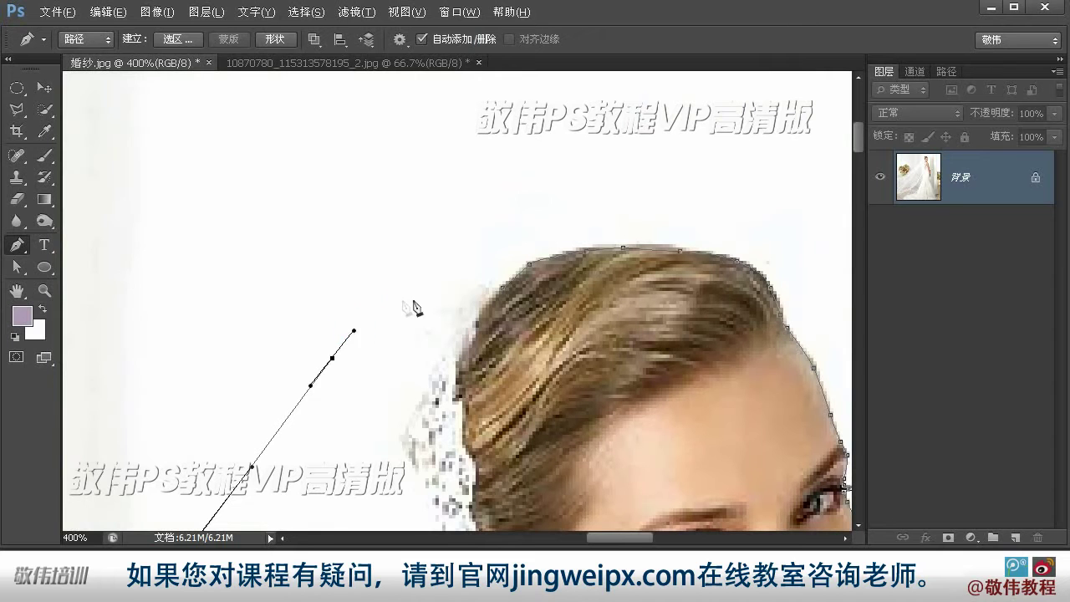
pyautogui.click(501, 289)
# - Duplicate the background layer, mask the copy with the bride path as a vector mask, and hide the original
pyautogui.hotkey('ctrl', '-')
pyautogui.hotkey('ctrl', '-')
pyautogui.hotkey('ctrl', '-')
pyautogui.hotkey('ctrl', '-')
pyautogui.hotkey('ctrl', '-')
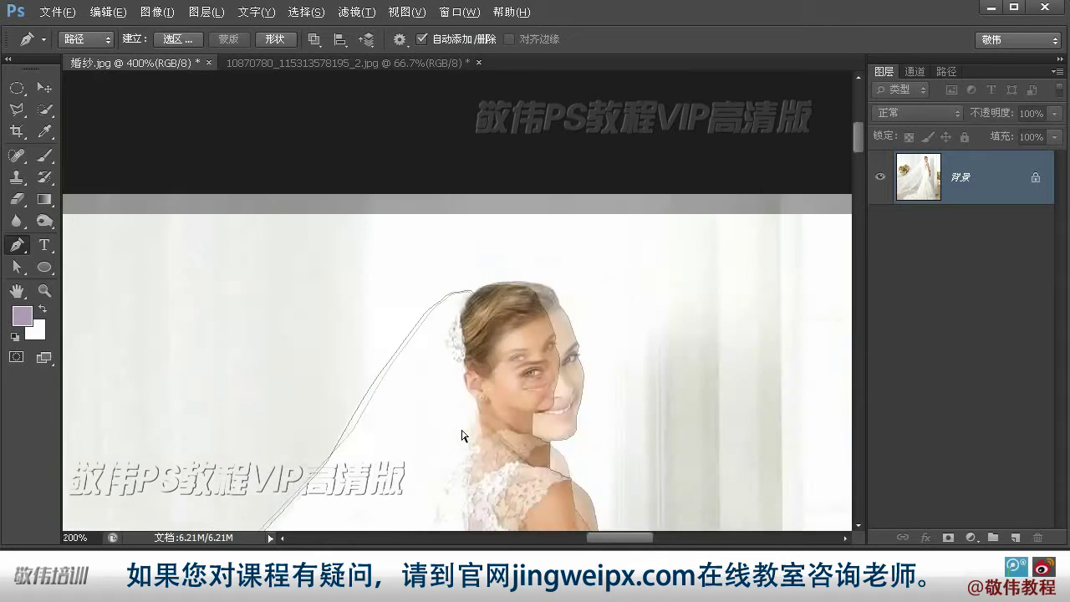
pyautogui.hotkey('ctrl', '-')
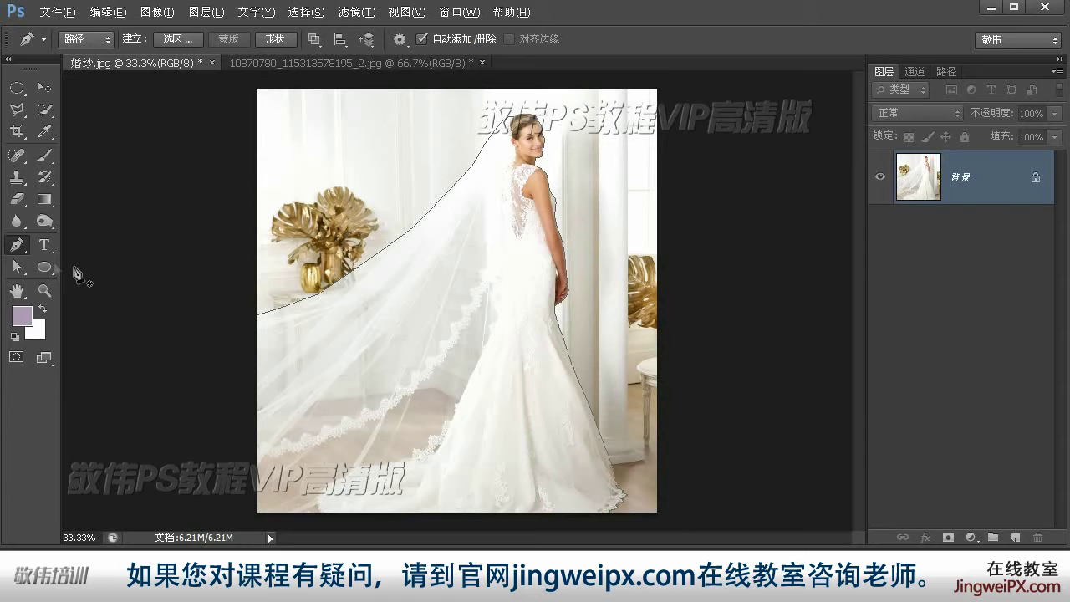
pyautogui.moveTo(992, 188); pyautogui.dragTo(1015, 538)
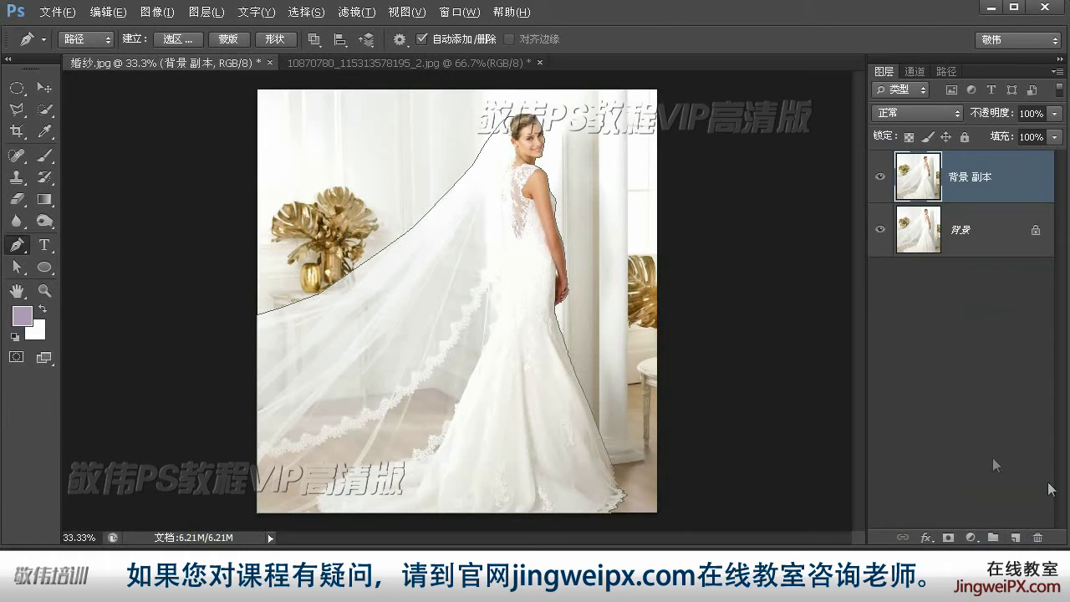
pyautogui.click(230, 40)
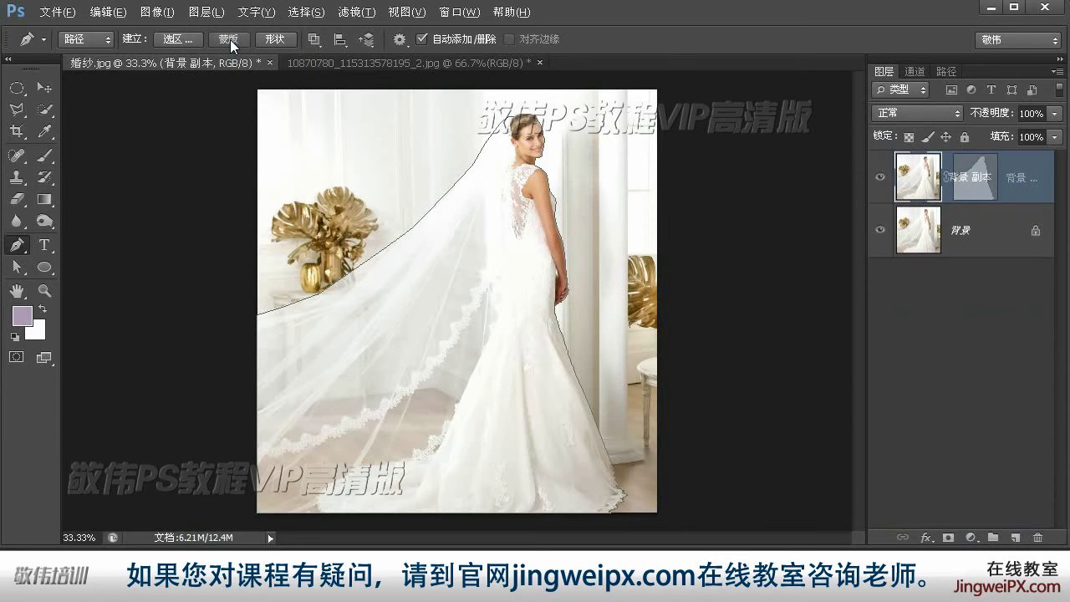
pyautogui.click(880, 230)
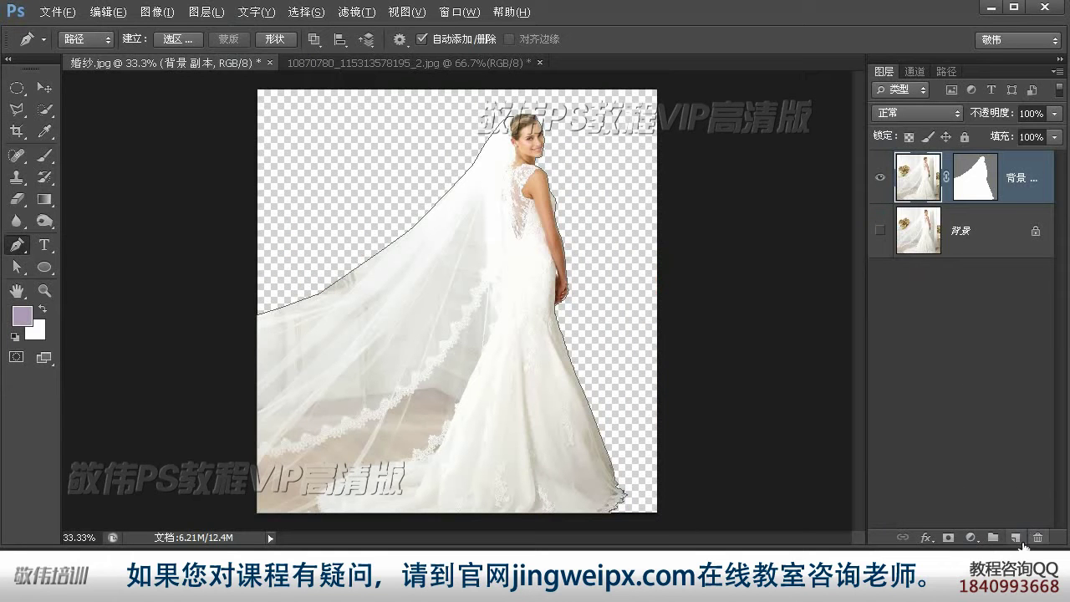
# - Bring the forest image from the other document into 婚纱.jpg and place it behind the bride in the canvas's upper-left corner
pyautogui.click(341, 62)
pyautogui.click(44, 87)
pyautogui.moveTo(389, 198); pyautogui.dragTo(403, 222)
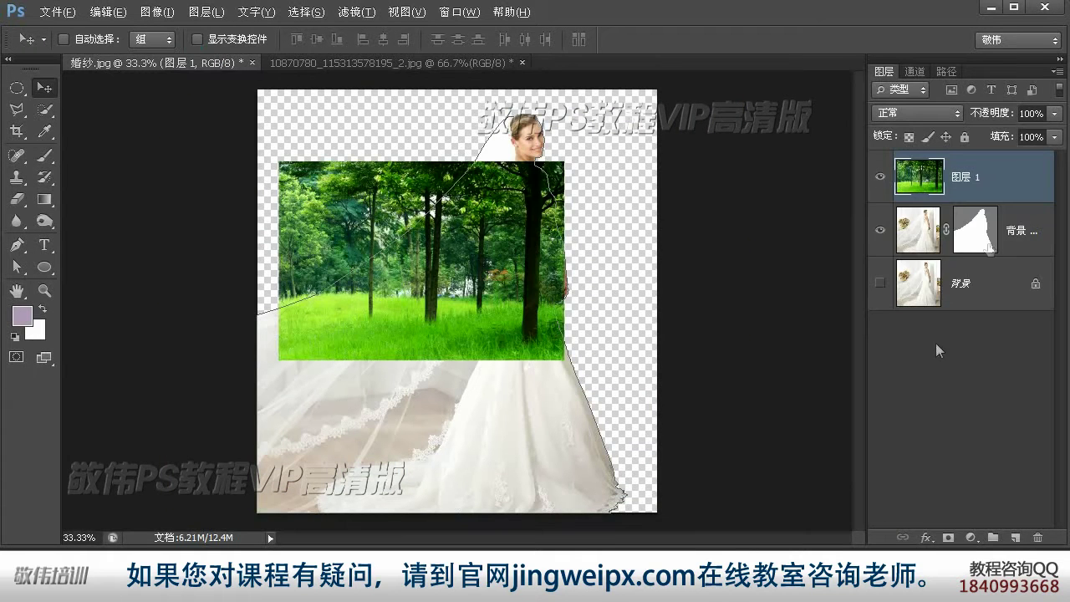
pyautogui.moveTo(992, 188); pyautogui.dragTo(989, 256)
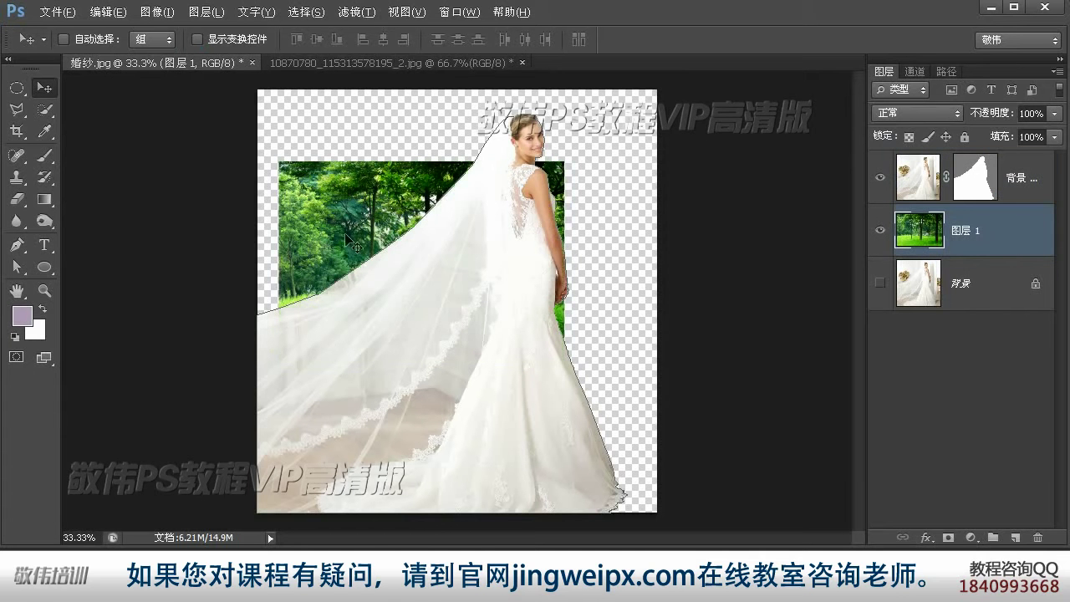
pyautogui.moveTo(324, 207); pyautogui.dragTo(298, 132)
pyautogui.hotkey('ctrl', 't')
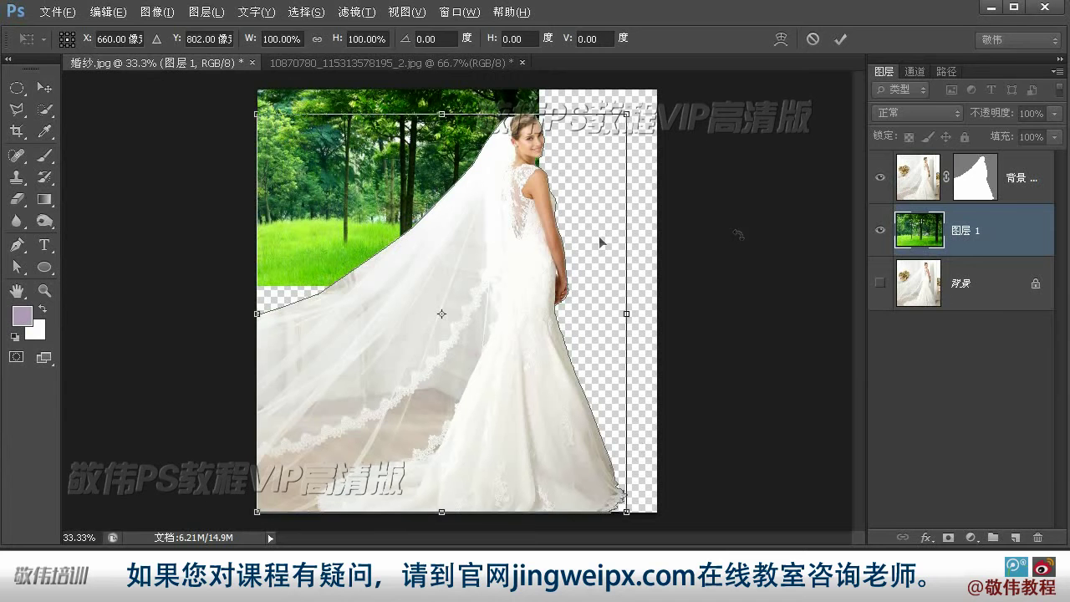
pyautogui.press('Return')
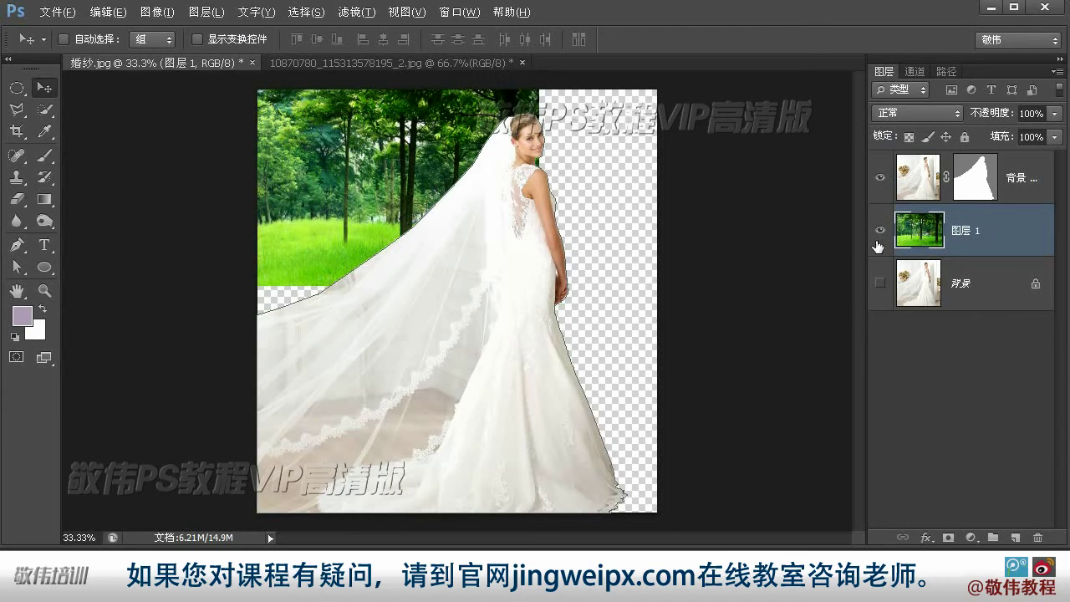
pyautogui.keyDown('ctrl'); pyautogui.click(971, 249); pyautogui.keyUp('ctrl')
pyautogui.click(971, 249)
pyautogui.hotkey('ctrl', 't')
pyautogui.press('Escape')
# - Deselect the bride path and enlarge the forest layer with Free Transform
pyautogui.click(923, 174)
pyautogui.click(945, 72)
pyautogui.click(884, 72)
pyautogui.click(970, 230)
pyautogui.hotkey('ctrl', 't')
pyautogui.moveTo(545, 293); pyautogui.dragTo(758, 438)
pyautogui.moveTo(608, 352); pyautogui.dragTo(546, 341)
pyautogui.press('Return')
# - Reposition the forest layer and transform it to 116.40% width and 130.02% height so it covers the canvas
pyautogui.moveTo(635, 355); pyautogui.dragTo(648, 447)
pyautogui.hotkey('ctrl', 't')
pyautogui.moveTo(457, 173); pyautogui.dragTo(457, 67)
pyautogui.moveTo(709, 296); pyautogui.dragTo(628, 268)
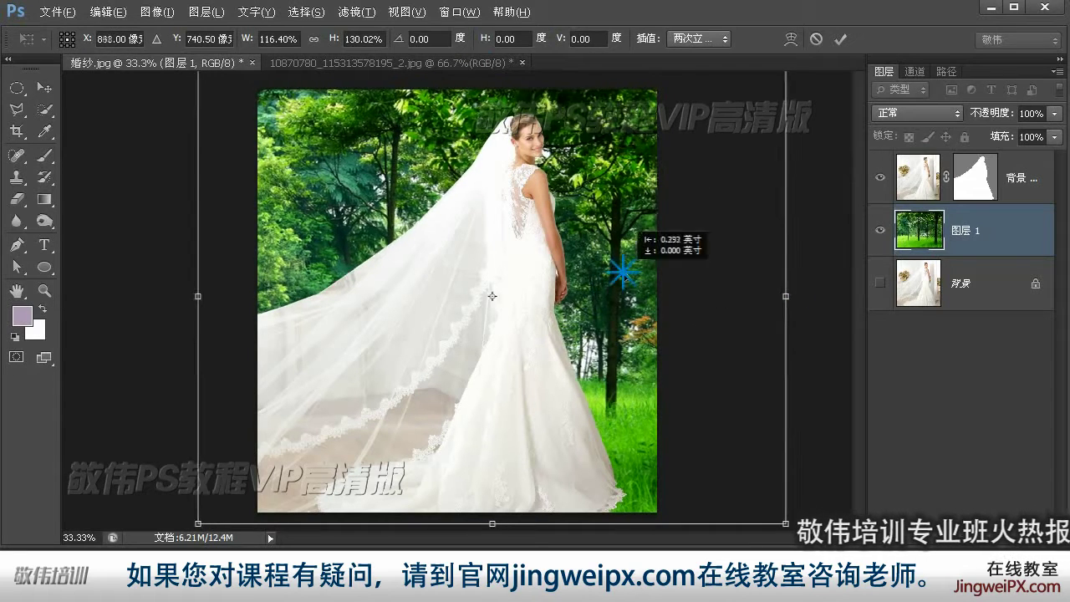
pyautogui.press('Return')
# - Cut the white gap between the bride's arm and dress out of the vector mask with a closed pen path
pyautogui.click(45, 291)
pyautogui.click(532, 243)
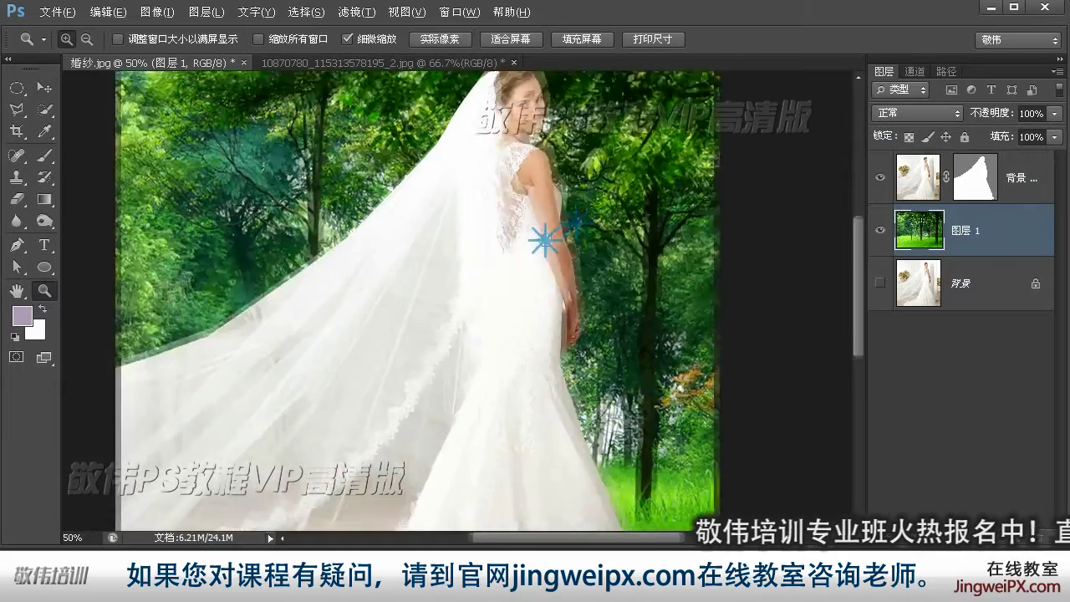
pyautogui.click(525, 333)
pyautogui.click(526, 333)
pyautogui.click(527, 333)
pyautogui.click(525, 333)
pyautogui.click(495, 307)
pyautogui.click(495, 308)
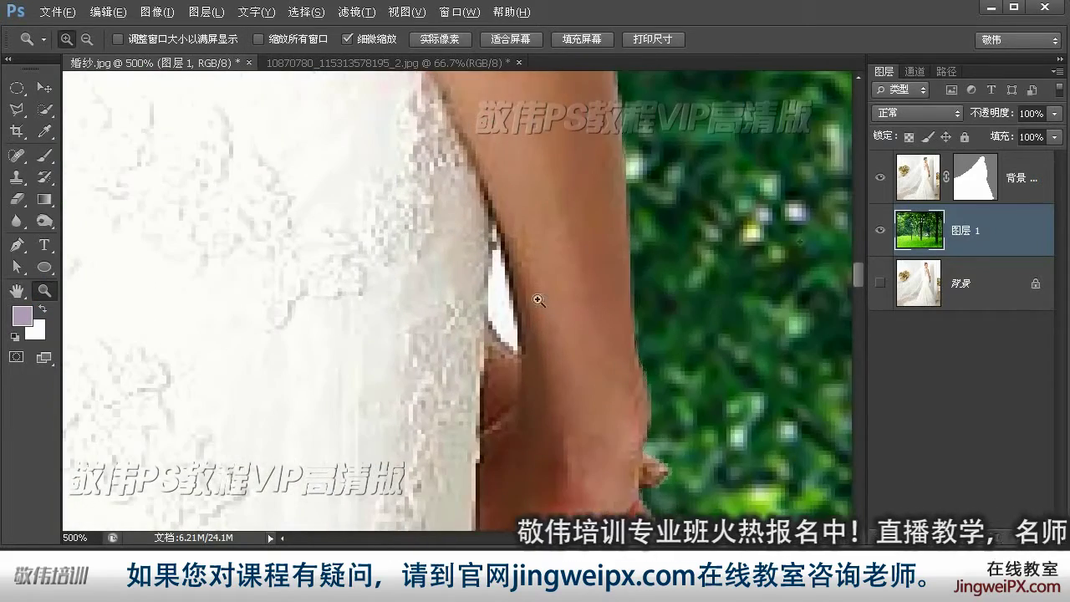
pyautogui.click(963, 176)
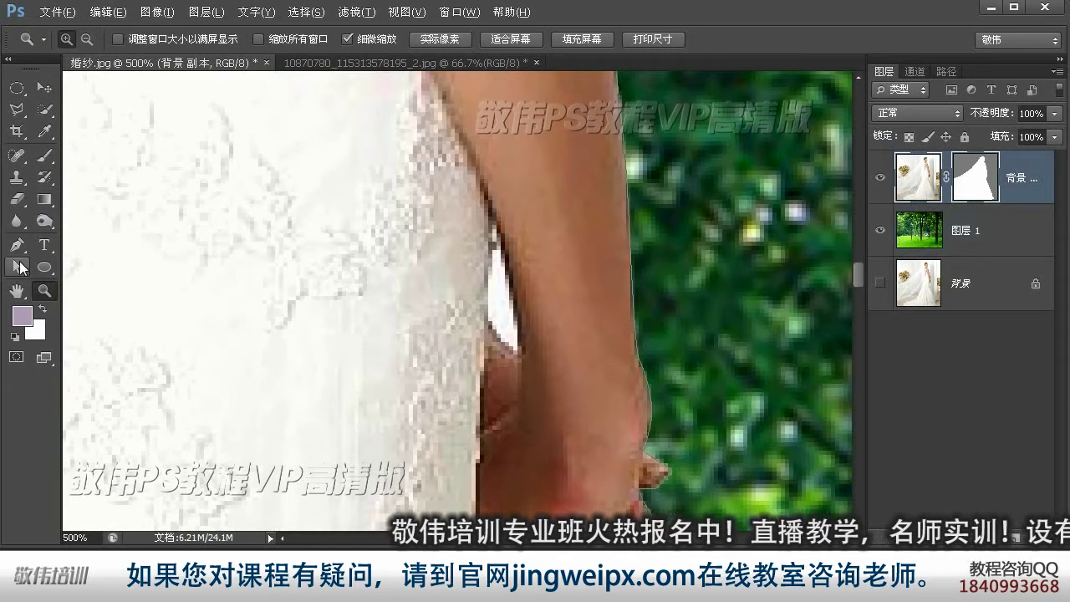
pyautogui.click(16, 245)
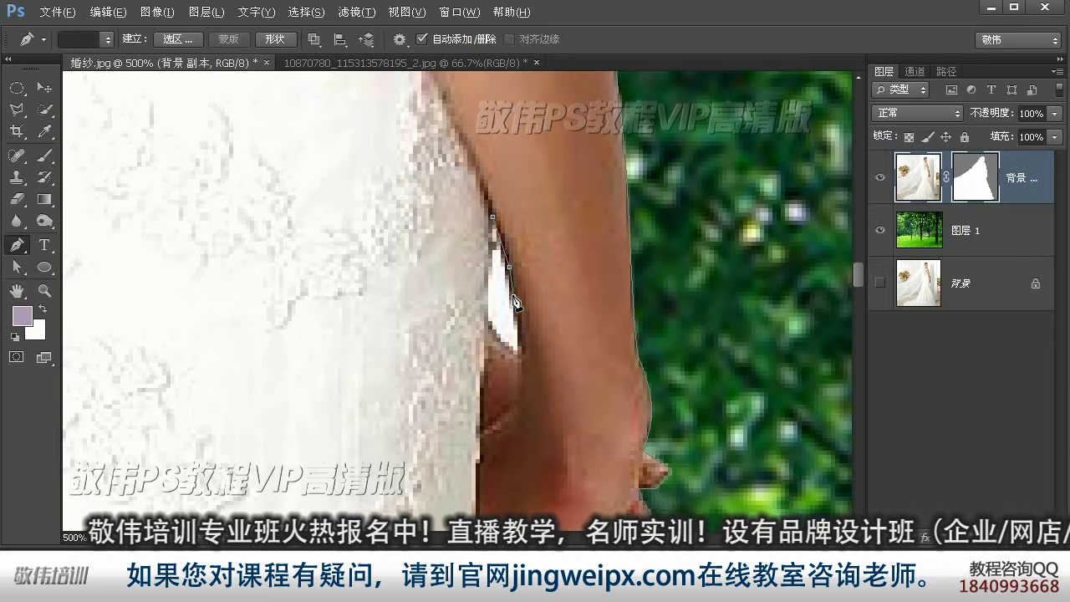
pyautogui.click(517, 354)
pyautogui.click(505, 342)
pyautogui.click(492, 330)
pyautogui.click(488, 321)
pyautogui.click(490, 237)
pyautogui.click(492, 217)
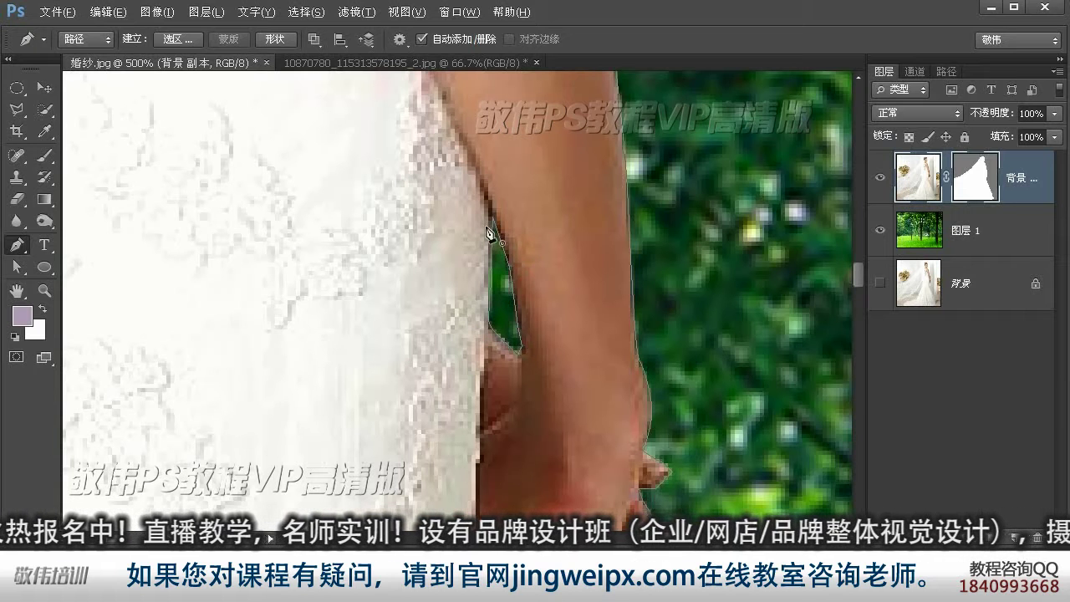
# - Examine the whole composite, and check the edges of the bride's head and veil at 100%
pyautogui.click(28, 284)
pyautogui.doubleClick(18, 291)
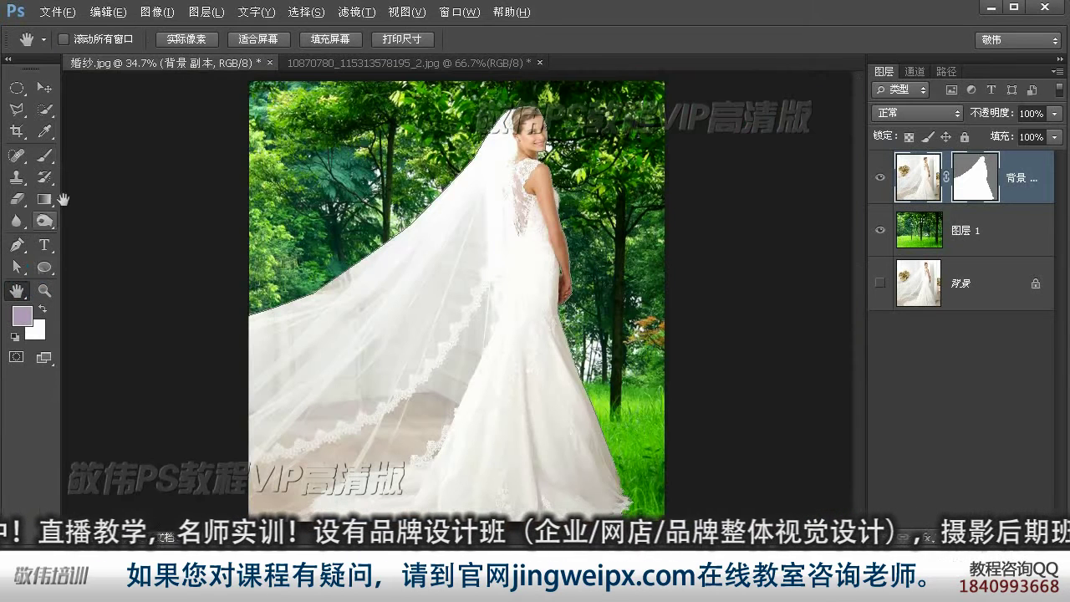
pyautogui.click(46, 88)
pyautogui.click(965, 368)
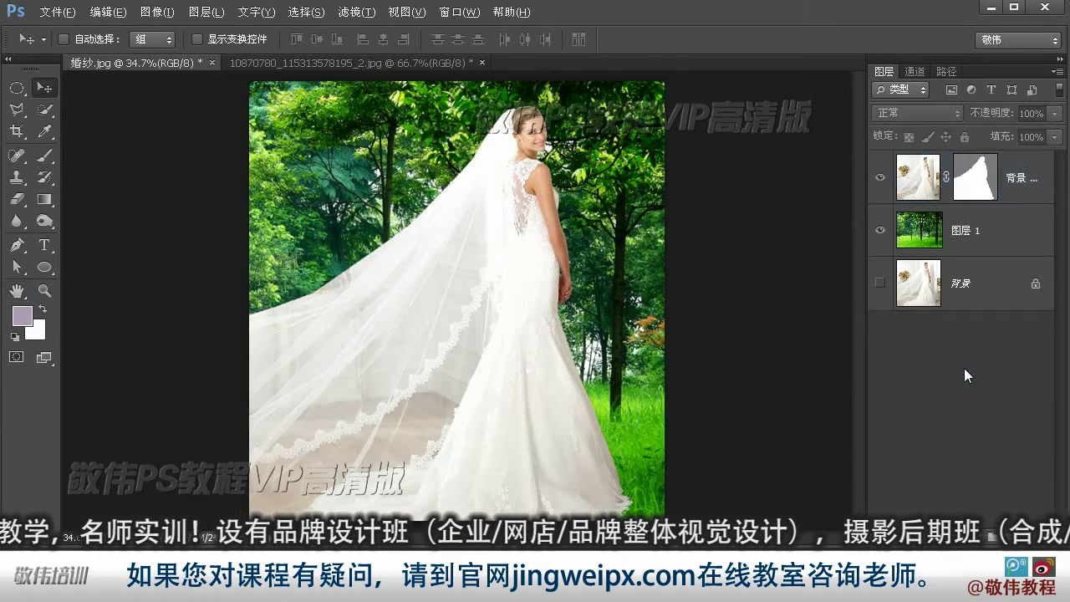
pyautogui.click(1021, 179)
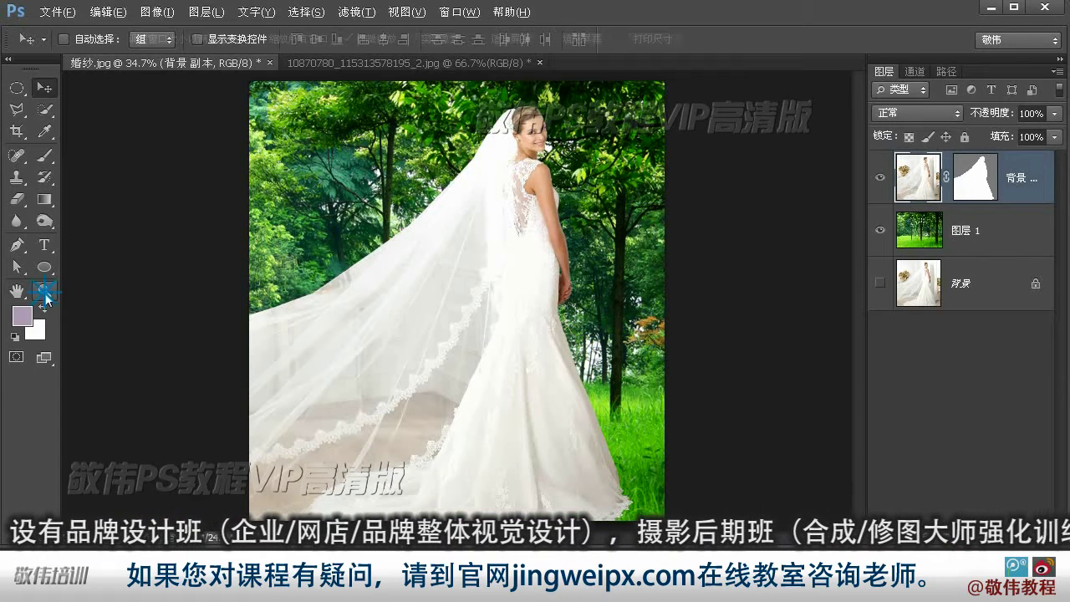
pyautogui.doubleClick(45, 290)
pyautogui.moveTo(665, 184); pyautogui.dragTo(626, 434)
pyautogui.moveTo(595, 268); pyautogui.dragTo(554, 296)
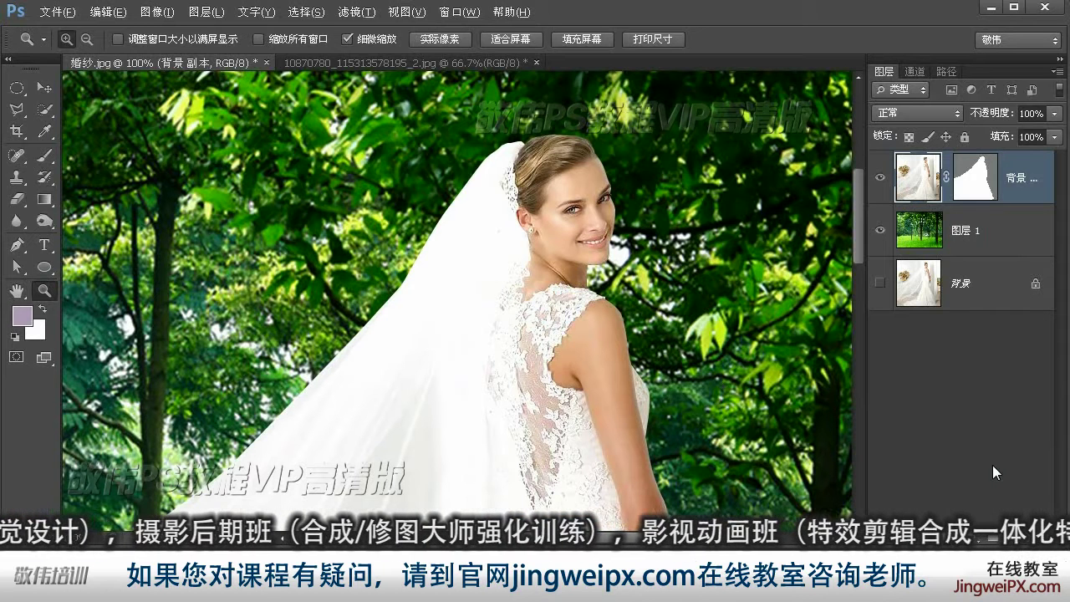
# - Add a new layer between the bride and the forest and fill it with black
pyautogui.click(1014, 542)
pyautogui.moveTo(1003, 182); pyautogui.dragTo(1008, 258)
pyautogui.press('d')
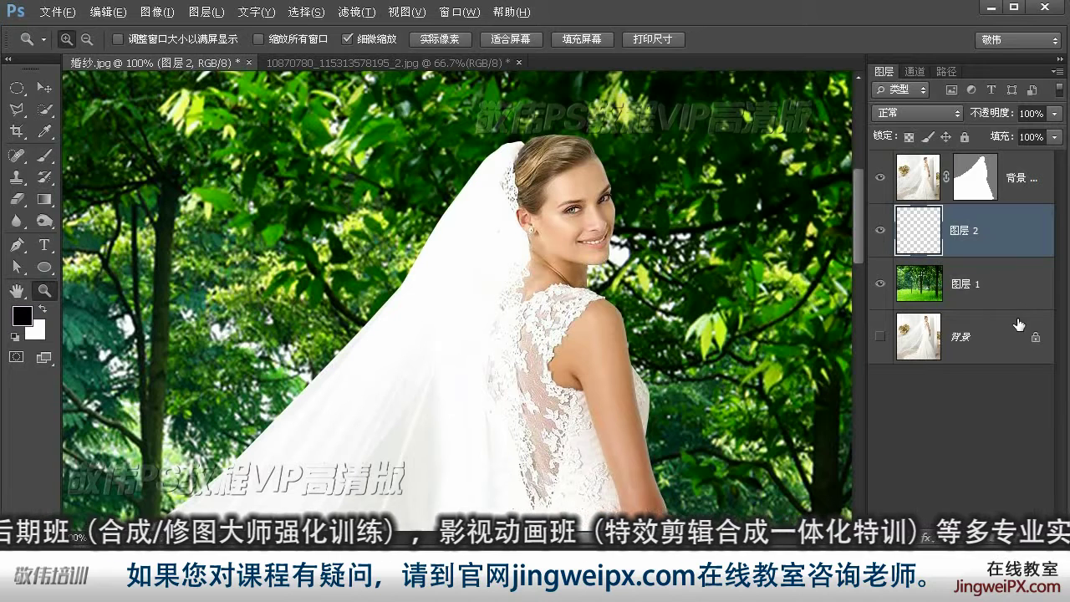
pyautogui.hotkey('alt', 'Delete')
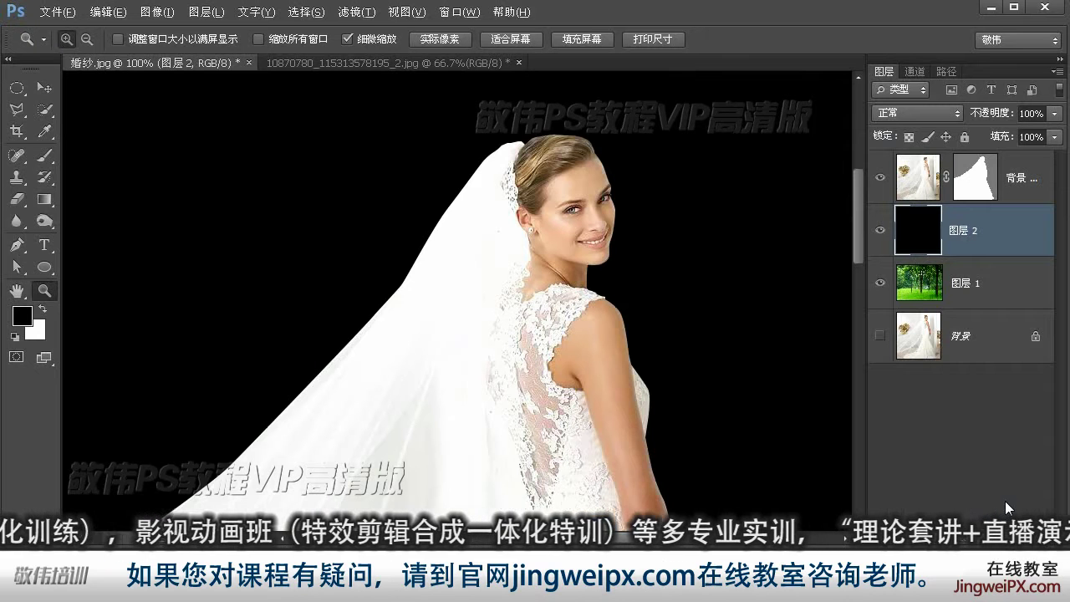
# - Examine the bride cutout's edges against the black layer, from the hem up to the head
pyautogui.press('space')
pyautogui.moveTo(797, 464); pyautogui.dragTo(803, 392)
pyautogui.moveTo(798, 483); pyautogui.dragTo(793, 272)
pyautogui.moveTo(798, 478); pyautogui.dragTo(792, 396)
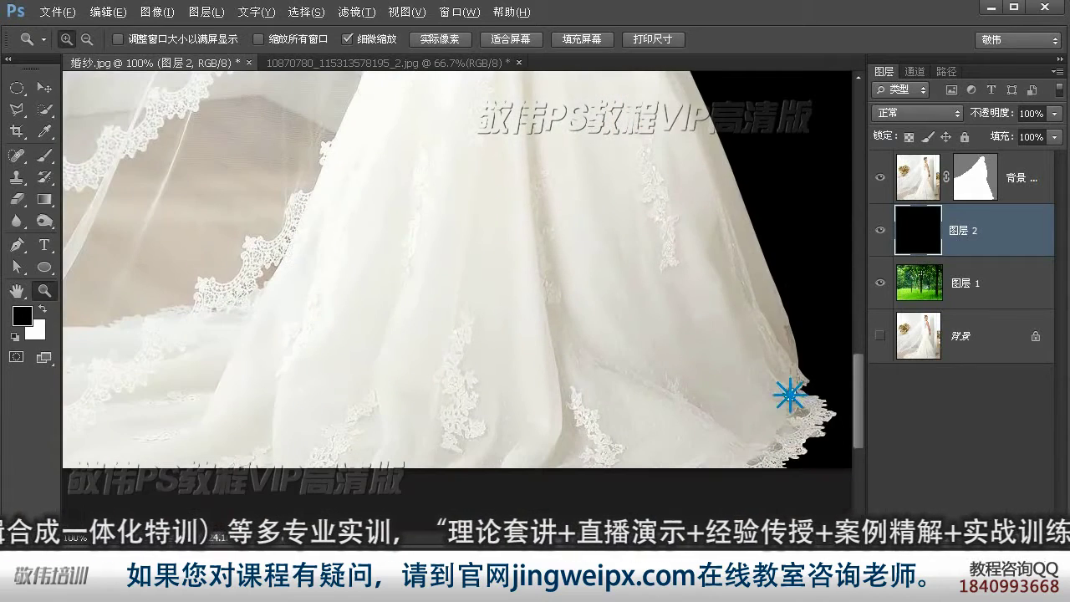
pyautogui.moveTo(775, 287); pyautogui.dragTo(784, 332)
pyautogui.moveTo(767, 258); pyautogui.dragTo(775, 333)
pyautogui.moveTo(764, 184); pyautogui.dragTo(771, 338)
pyautogui.moveTo(757, 218); pyautogui.dragTo(765, 360)
pyautogui.moveTo(760, 183); pyautogui.dragTo(713, 376)
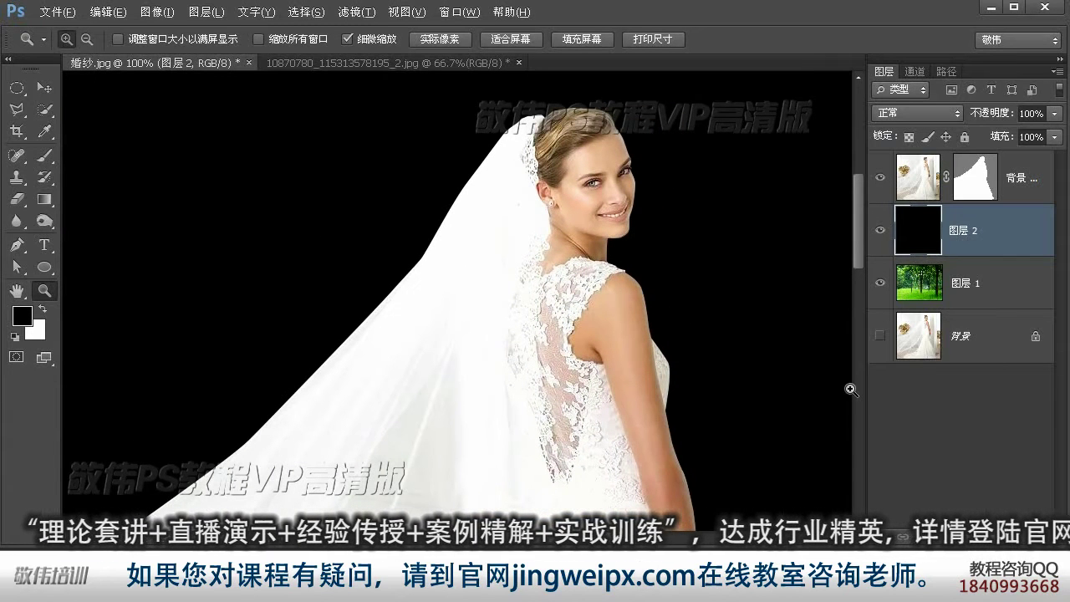
# - Duplicate the masked bride layer and rename the upper copy 只有人
pyautogui.press('v')
pyautogui.click(918, 186)
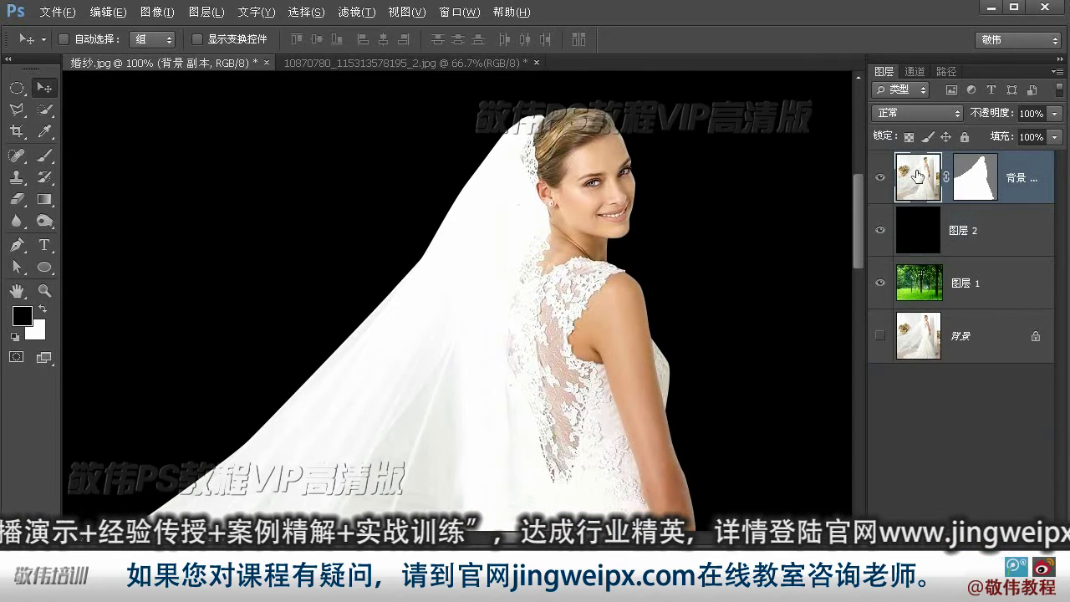
pyautogui.moveTo(917, 176); pyautogui.dragTo(1031, 590)
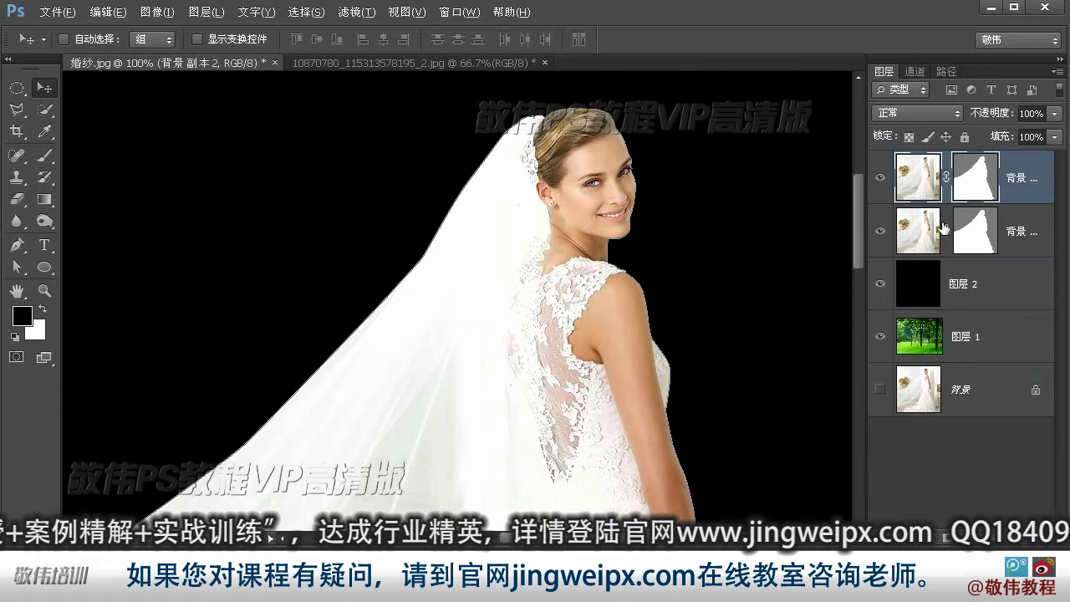
pyautogui.doubleClick(1016, 178)
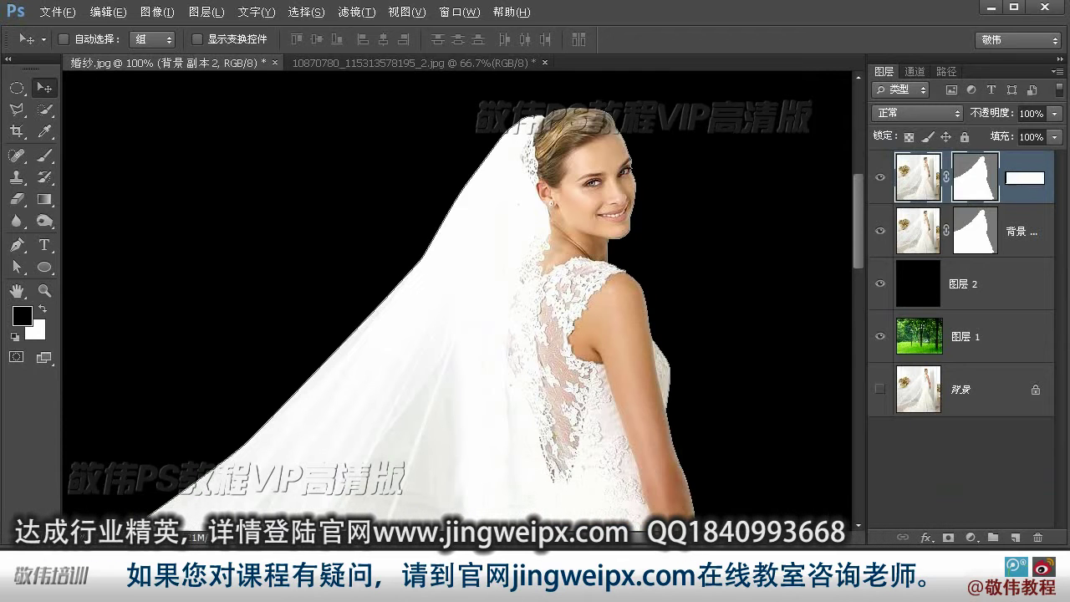
pyautogui.write('zhiyou')
pyautogui.press('space')
pyautogui.write('ren')
pyautogui.press('space')
pyautogui.press('Return')
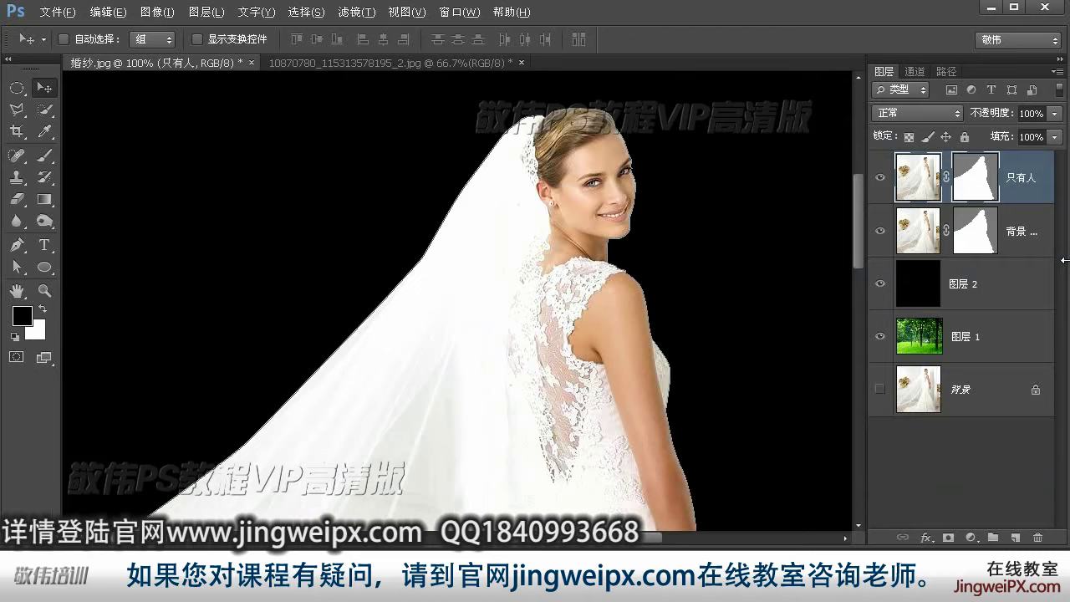
# - Rename the lower masked bride layer 婚纱
pyautogui.doubleClick(1022, 232)
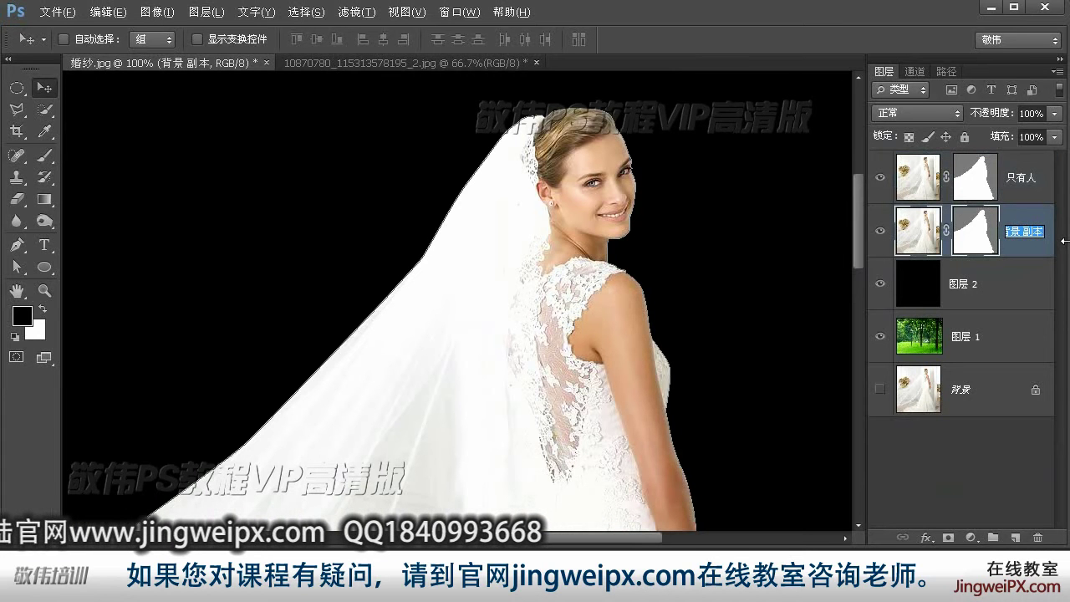
pyautogui.write('huns')
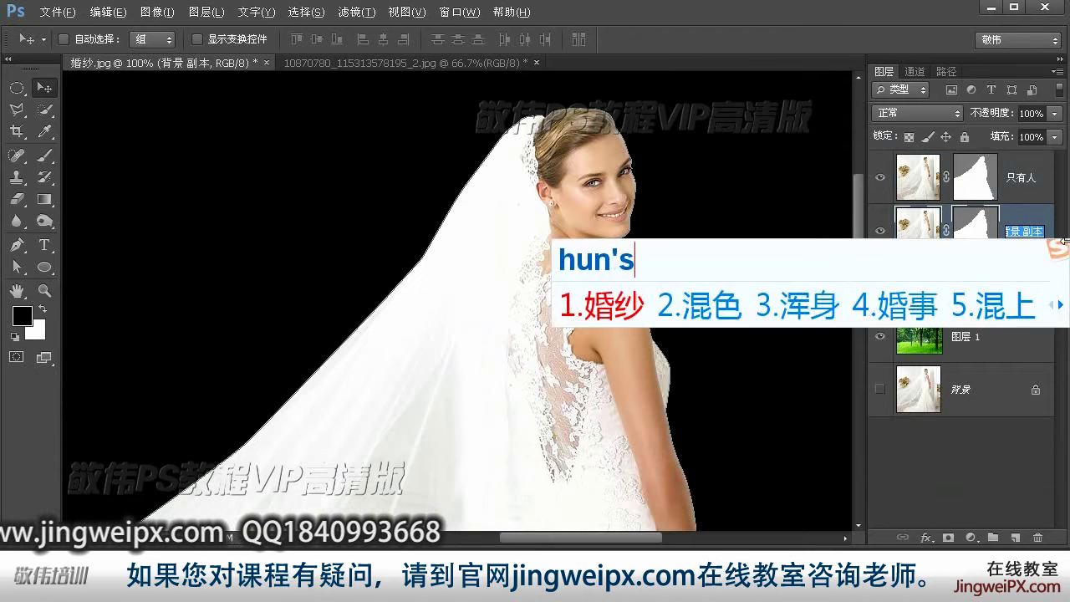
pyautogui.press('space')
pyautogui.press('Return')
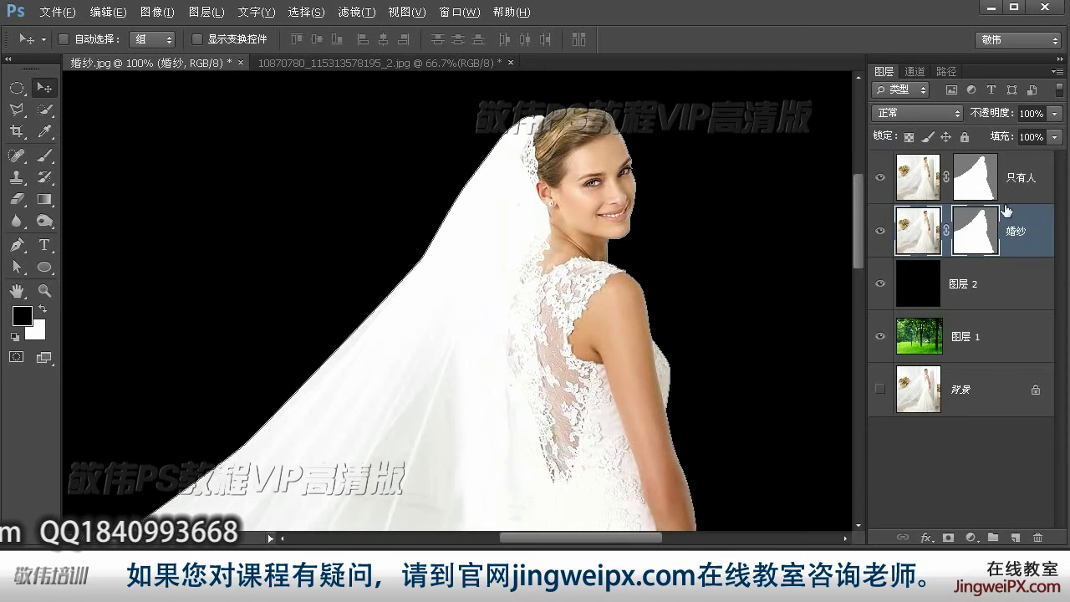
# - With the 婚纱 layer hidden, start a pen path in the 只有人 vector mask along the hair and lace headpiece
pyautogui.click(1033, 185)
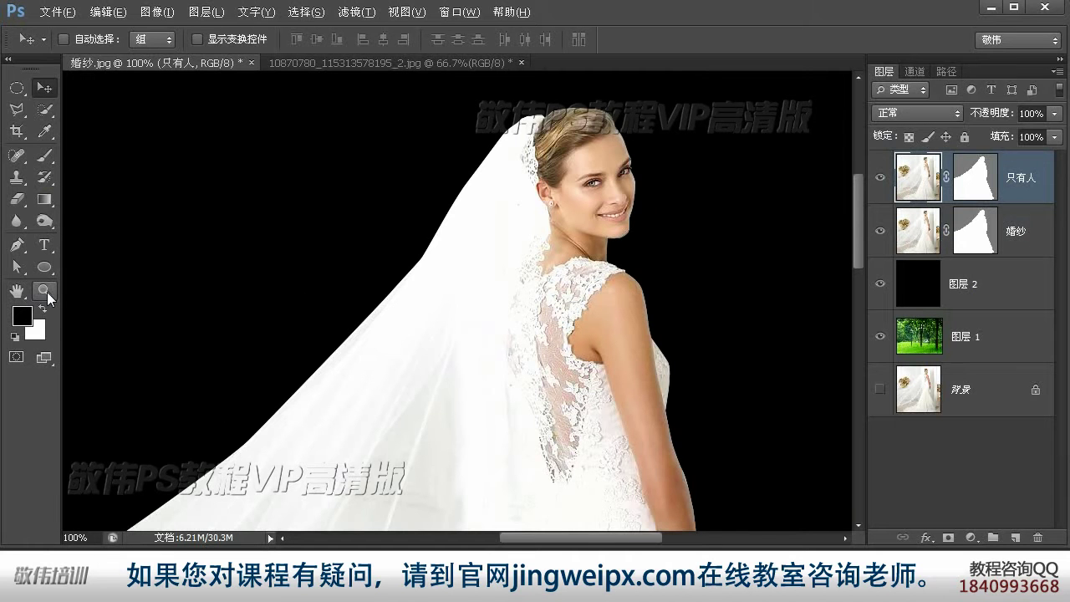
pyautogui.click(47, 292)
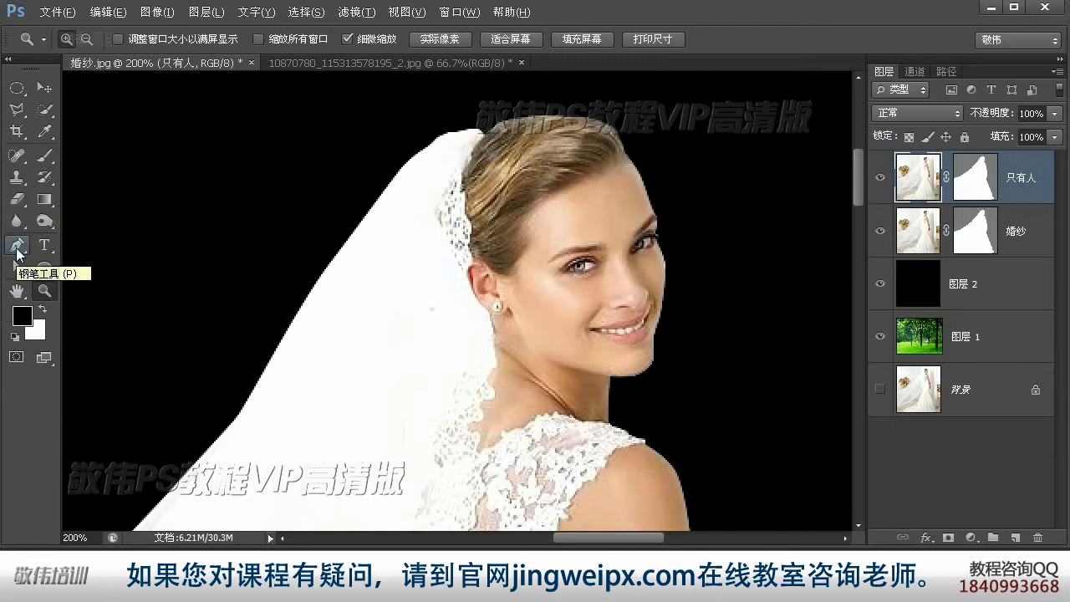
pyautogui.click(16, 249)
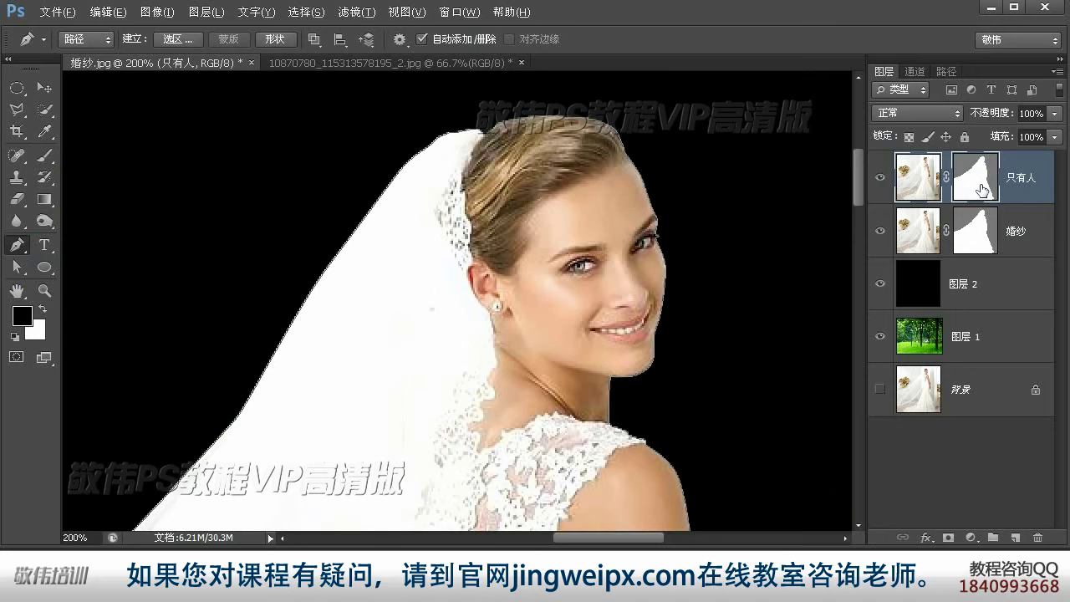
pyautogui.click(983, 191)
pyautogui.click(314, 40)
pyautogui.click(337, 94)
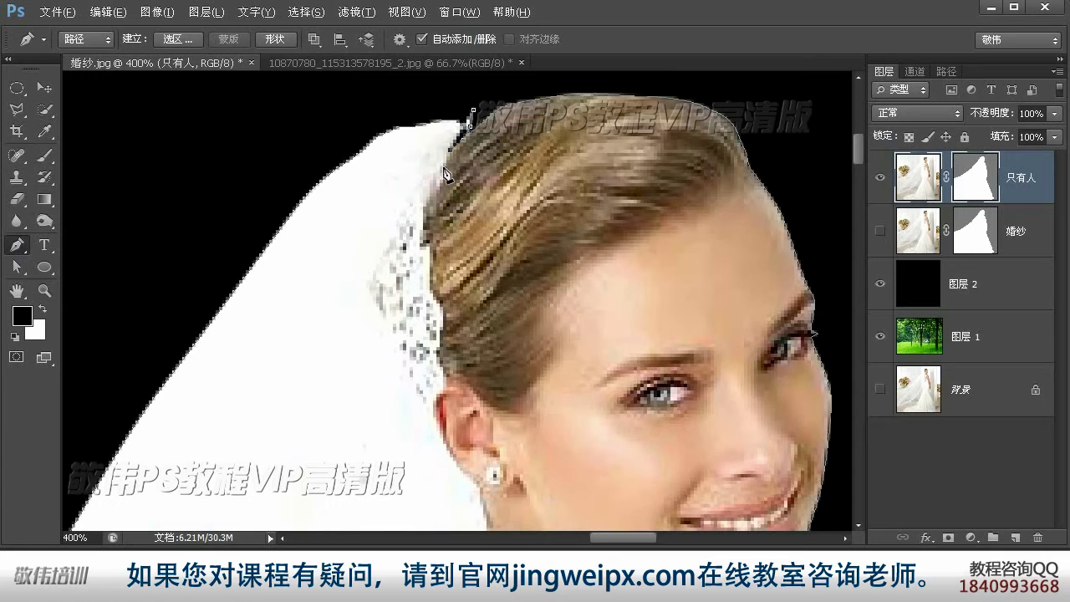
pyautogui.click(424, 194)
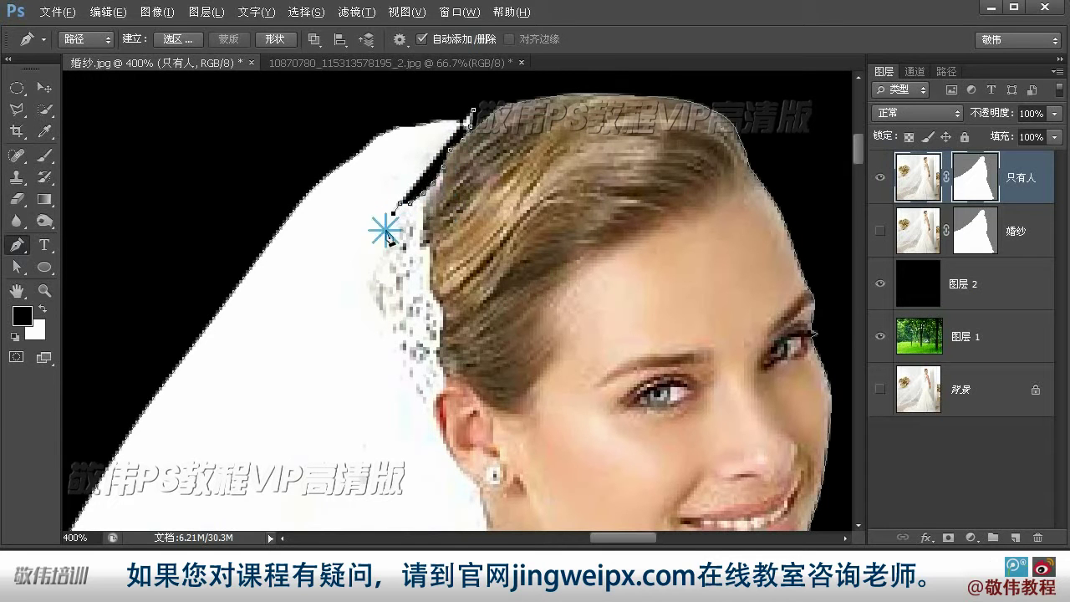
pyautogui.click(363, 284)
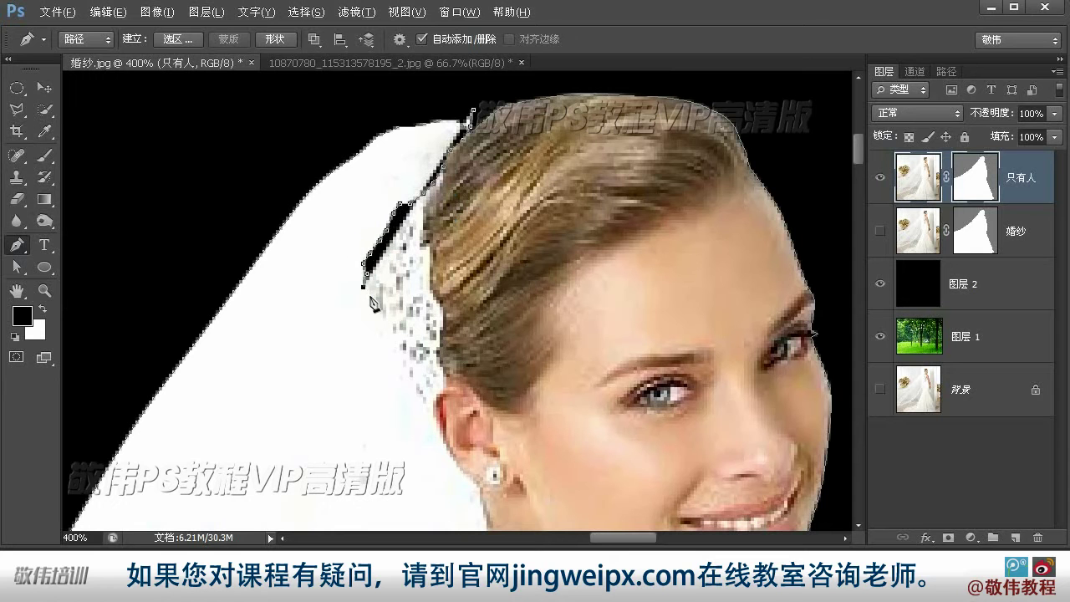
pyautogui.click(373, 304)
# - Continue the mask path down the lower headpiece, past the ear and earring, and along the nape of the neck
pyautogui.moveTo(425, 358); pyautogui.dragTo(466, 185)
pyautogui.click(416, 158)
pyautogui.click(431, 174)
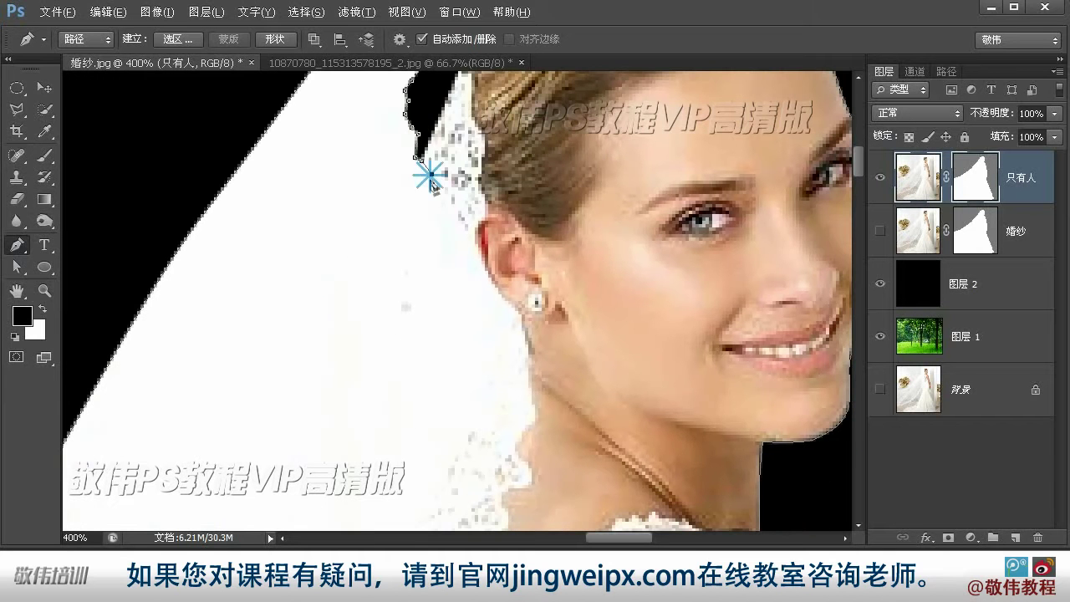
pyautogui.click(453, 215)
pyautogui.click(469, 237)
pyautogui.moveTo(512, 307); pyautogui.dragTo(530, 313)
pyautogui.click(525, 320)
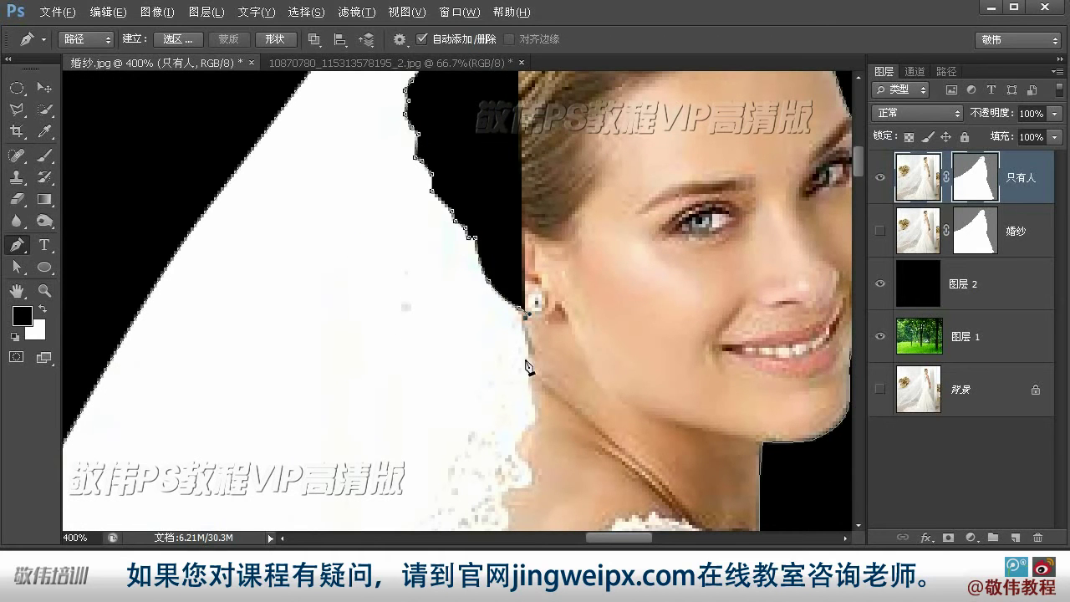
pyautogui.moveTo(525, 352); pyautogui.dragTo(547, 270)
pyautogui.click(548, 274)
pyautogui.click(535, 291)
pyautogui.click(490, 324)
# - Trace the mask path along the lace edge of the dress at the bride's upper back
pyautogui.moveTo(482, 353); pyautogui.dragTo(485, 162)
pyautogui.click(463, 174)
pyautogui.moveTo(449, 263); pyautogui.dragTo(449, 209)
pyautogui.click(404, 196)
pyautogui.click(390, 234)
pyautogui.click(377, 277)
pyautogui.click(375, 311)
pyautogui.click(360, 376)
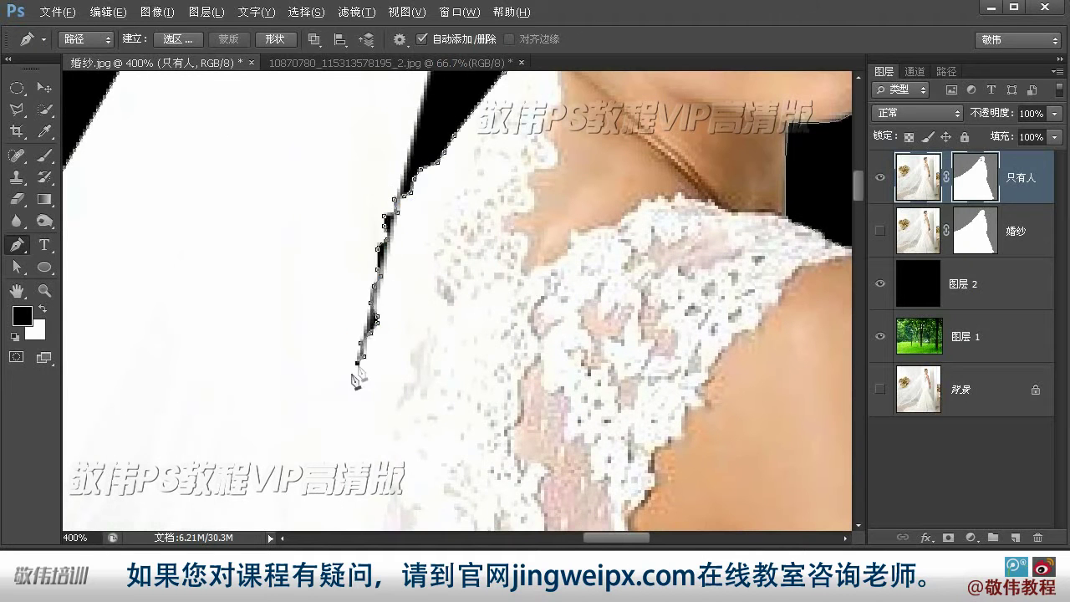
# - Extend the mask path down the scalloped lace along the bride's mid-back towards the waist
pyautogui.moveTo(358, 380); pyautogui.dragTo(388, 205)
pyautogui.click(384, 222)
pyautogui.click(381, 243)
pyautogui.click(360, 277)
pyautogui.click(368, 314)
pyautogui.click(349, 340)
pyautogui.moveTo(355, 359); pyautogui.dragTo(370, 179)
pyautogui.click(392, 219)
pyautogui.click(411, 274)
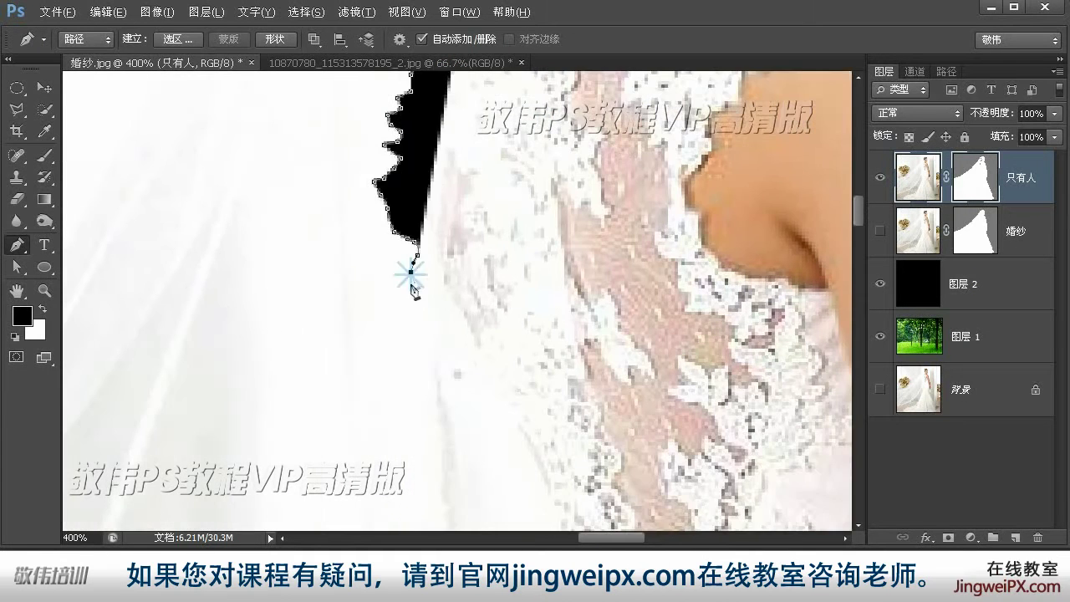
pyautogui.click(425, 338)
# - Continue the mask path from the waist around the hip and down the side of the skirt
pyautogui.moveTo(427, 358); pyautogui.dragTo(424, 148)
pyautogui.hotkey('ctrl', '-')
pyautogui.hotkey('ctrl', '-')
pyautogui.click(456, 271)
pyautogui.click(464, 282)
pyautogui.click(468, 300)
pyautogui.click(478, 321)
pyautogui.click(487, 360)
pyautogui.click(493, 381)
pyautogui.click(473, 406)
pyautogui.moveTo(476, 387); pyautogui.dragTo(481, 270)
pyautogui.moveTo(461, 353); pyautogui.dragTo(457, 384)
pyautogui.moveTo(466, 427); pyautogui.dragTo(474, 354)
pyautogui.moveTo(469, 370); pyautogui.dragTo(463, 393)
pyautogui.moveTo(529, 393); pyautogui.dragTo(528, 270)
pyautogui.moveTo(387, 419); pyautogui.dragTo(431, 253)
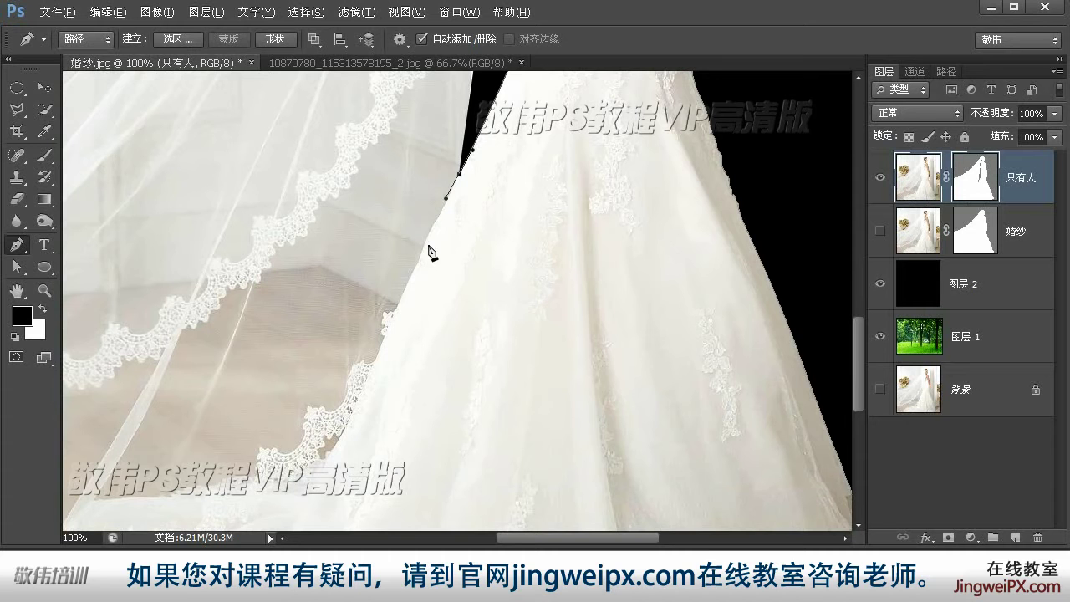
# - Trace the mask path along the lower skirt and onto the upper edge of the train
pyautogui.moveTo(375, 363); pyautogui.dragTo(413, 280)
pyautogui.click(395, 283)
pyautogui.click(367, 303)
pyautogui.click(344, 306)
pyautogui.click(317, 302)
pyautogui.click(301, 303)
pyautogui.click(290, 308)
pyautogui.click(271, 309)
# - Add closely spaced path points along the uneven upper edge of the train beside the veil's beige backdrop
pyautogui.hotkey('ctrl', '+')
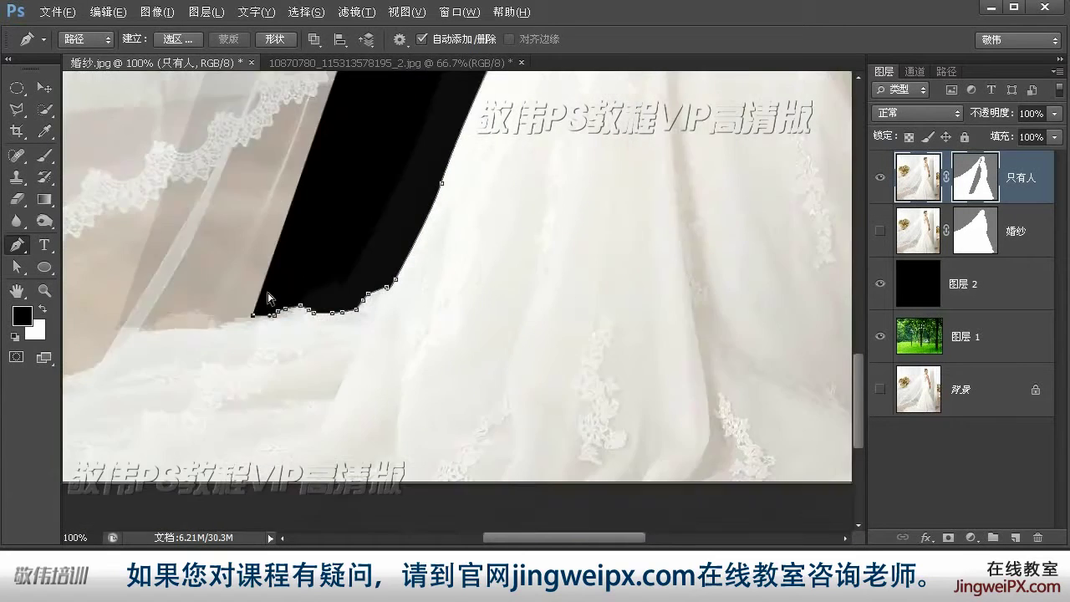
pyautogui.click(411, 290)
pyautogui.click(401, 294)
pyautogui.click(390, 292)
pyautogui.click(380, 298)
pyautogui.click(381, 293)
pyautogui.click(374, 295)
pyautogui.click(369, 295)
pyautogui.click(363, 300)
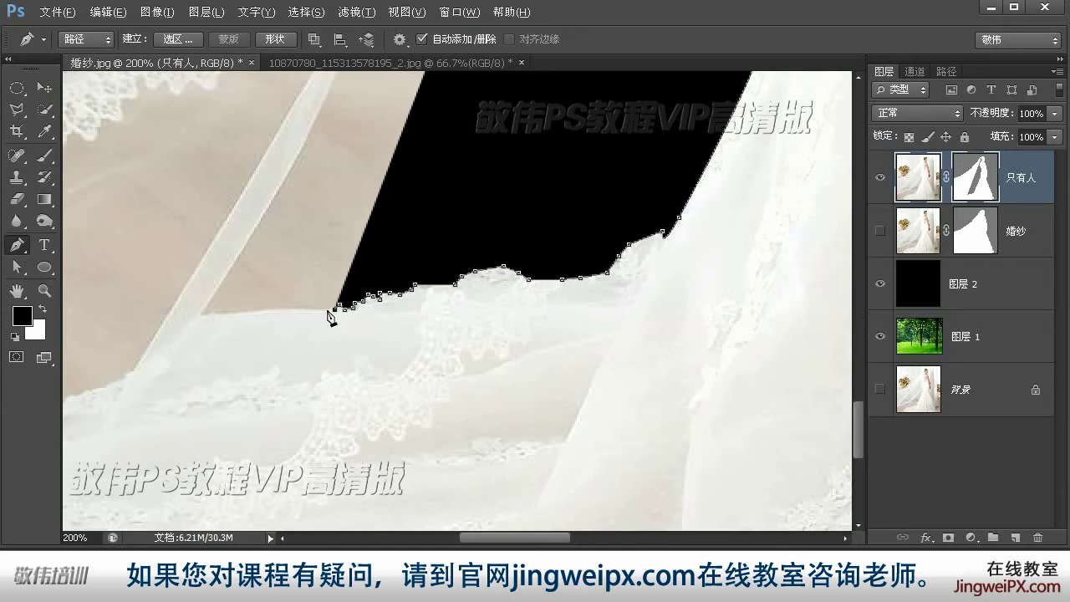
pyautogui.click(328, 311)
pyautogui.click(323, 310)
pyautogui.click(303, 311)
pyautogui.click(297, 311)
pyautogui.click(278, 310)
pyautogui.click(269, 310)
# - Continue the mask path down the sloping outer edge of the train
pyautogui.moveTo(474, 366); pyautogui.dragTo(509, 289)
pyautogui.moveTo(608, 206); pyautogui.dragTo(706, 144)
pyautogui.click(383, 174)
pyautogui.click(367, 174)
pyautogui.click(355, 175)
pyautogui.click(337, 178)
pyautogui.click(321, 193)
pyautogui.click(307, 206)
pyautogui.click(295, 215)
pyautogui.click(277, 225)
pyautogui.click(139, 290)
pyautogui.click(124, 324)
pyautogui.click(108, 329)
pyautogui.click(98, 346)
# - Trace the ragged tip of the train and run the mask path past the canvas's lower edge
pyautogui.moveTo(99, 347); pyautogui.dragTo(410, 287)
pyautogui.click(396, 299)
pyautogui.click(385, 311)
pyautogui.click(408, 319)
pyautogui.click(390, 349)
pyautogui.click(421, 383)
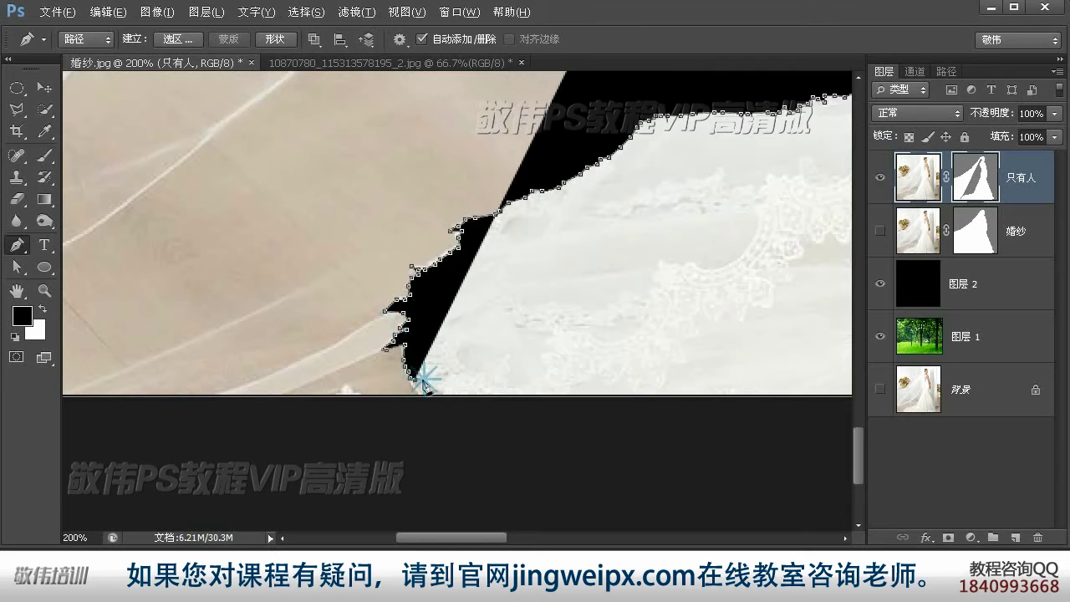
pyautogui.click(426, 401)
pyautogui.click(413, 422)
# - Run the mask path outside the canvas around the whole veil and close it beside the bride's head
pyautogui.click(311, 440)
pyautogui.moveTo(274, 436); pyautogui.dragTo(533, 408)
pyautogui.click(423, 418)
pyautogui.moveTo(222, 83); pyautogui.dragTo(257, 171)
pyautogui.moveTo(413, 192); pyautogui.dragTo(410, 301)
pyautogui.moveTo(369, 211); pyautogui.dragTo(364, 468)
pyautogui.moveTo(828, 174); pyautogui.dragTo(16, 166)
pyautogui.click(652, 153)
pyautogui.click(580, 165)
pyautogui.click(722, 171)
pyautogui.moveTo(780, 330); pyautogui.dragTo(585, 242)
pyautogui.click(702, 108)
pyautogui.click(710, 181)
pyautogui.click(649, 297)
# - Select the closed veil path and set its path operation to 减去顶层形状 (subtract front shape)
pyautogui.scroll(-3, 681, 241)
pyautogui.press('z')
pyautogui.click(16, 245)
pyautogui.click(13, 273)
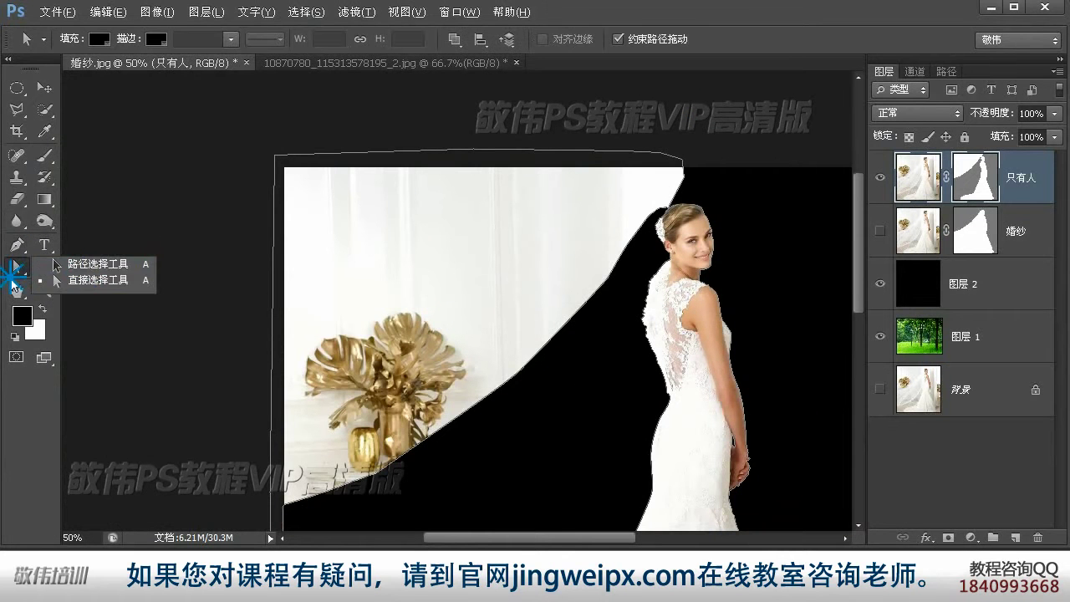
pyautogui.click(83, 278)
pyautogui.click(385, 208)
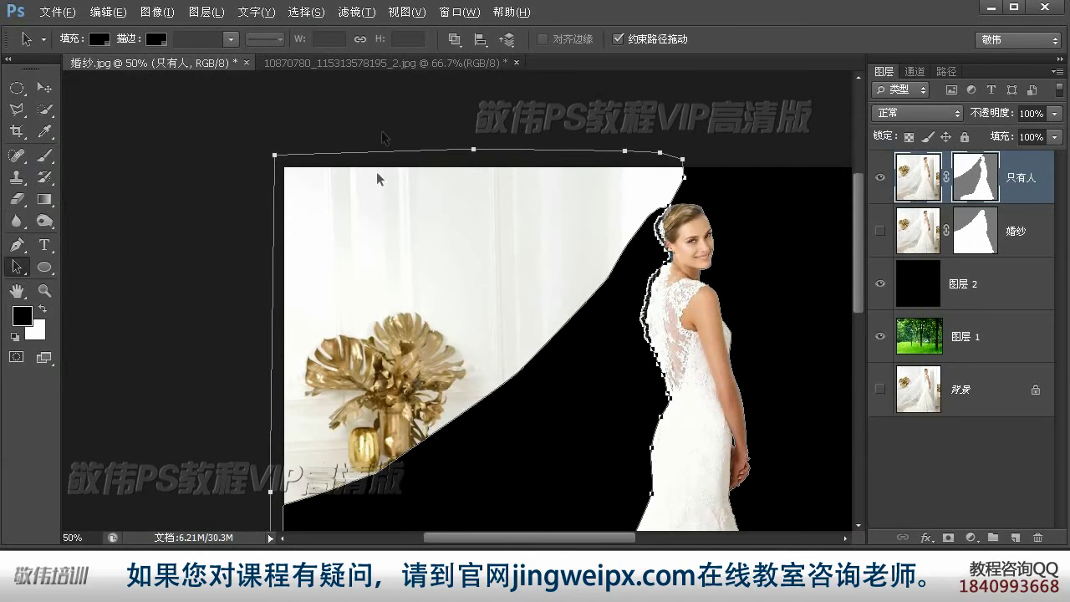
pyautogui.click(481, 39)
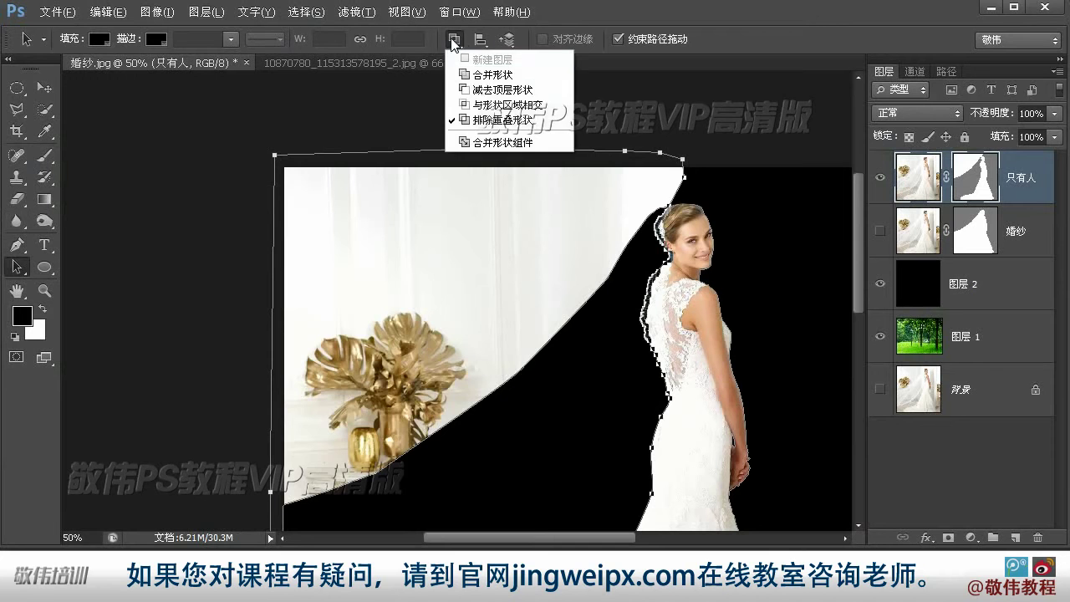
pyautogui.click(478, 89)
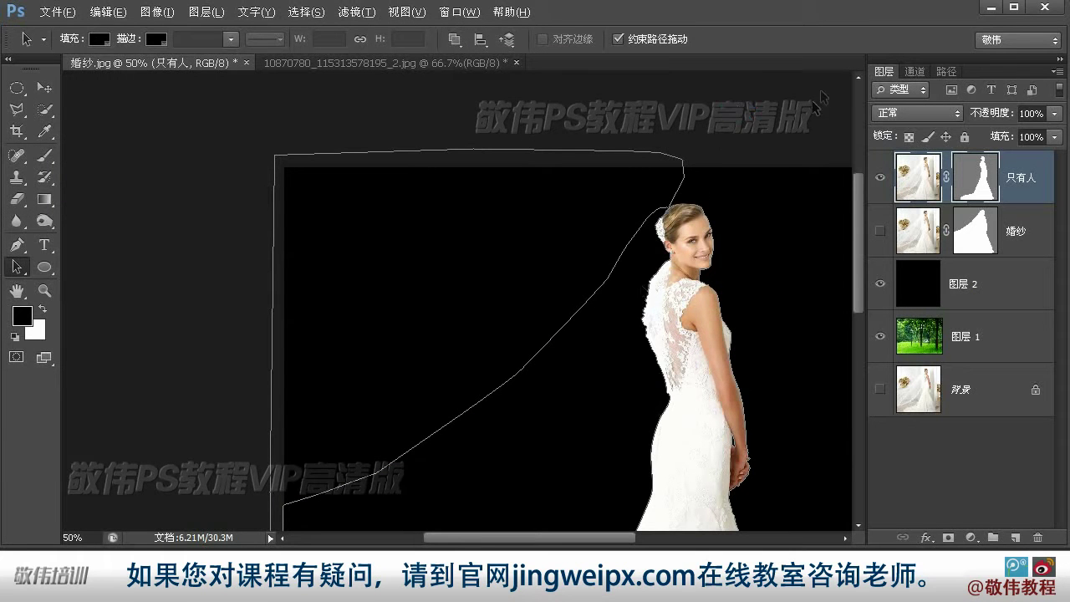
# - Deselect the path and examine the veil-free bride's outline at the head, back, skirt and train
pyautogui.moveTo(765, 372); pyautogui.dragTo(631, 298)
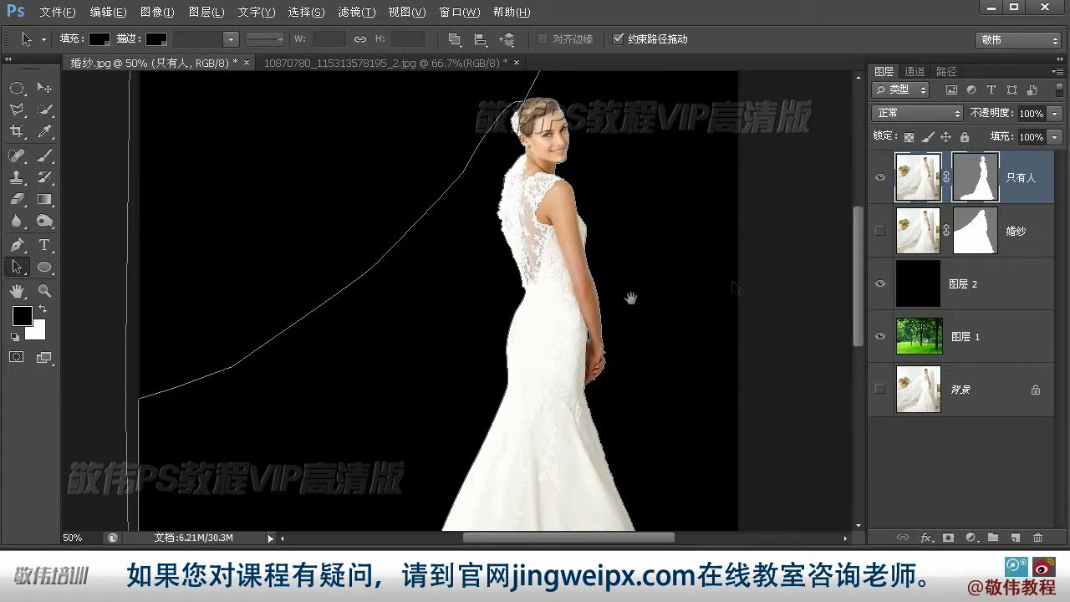
pyautogui.click(1029, 446)
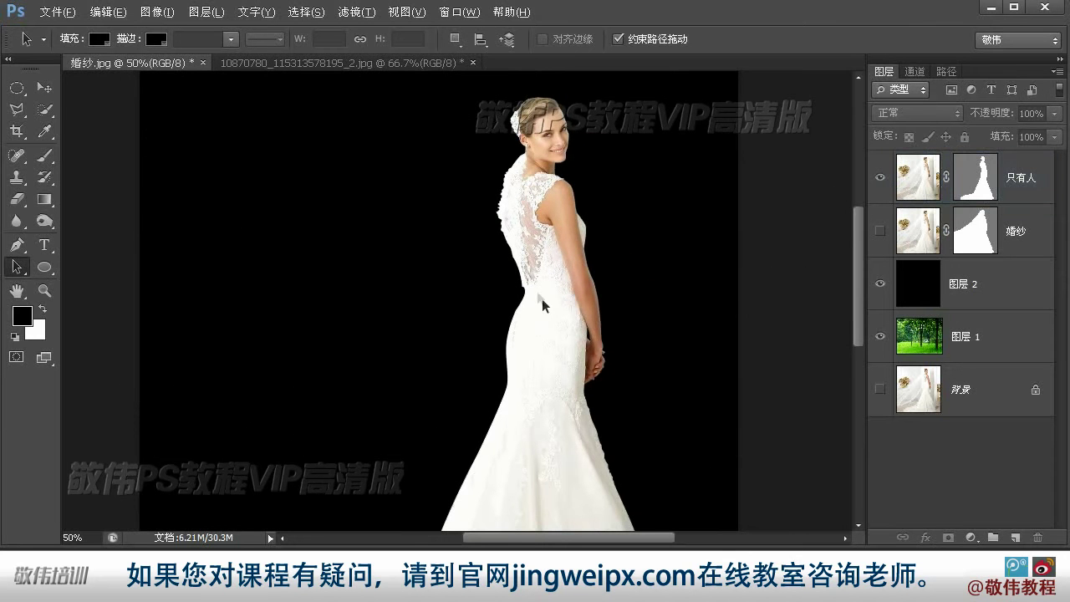
pyautogui.doubleClick(46, 289)
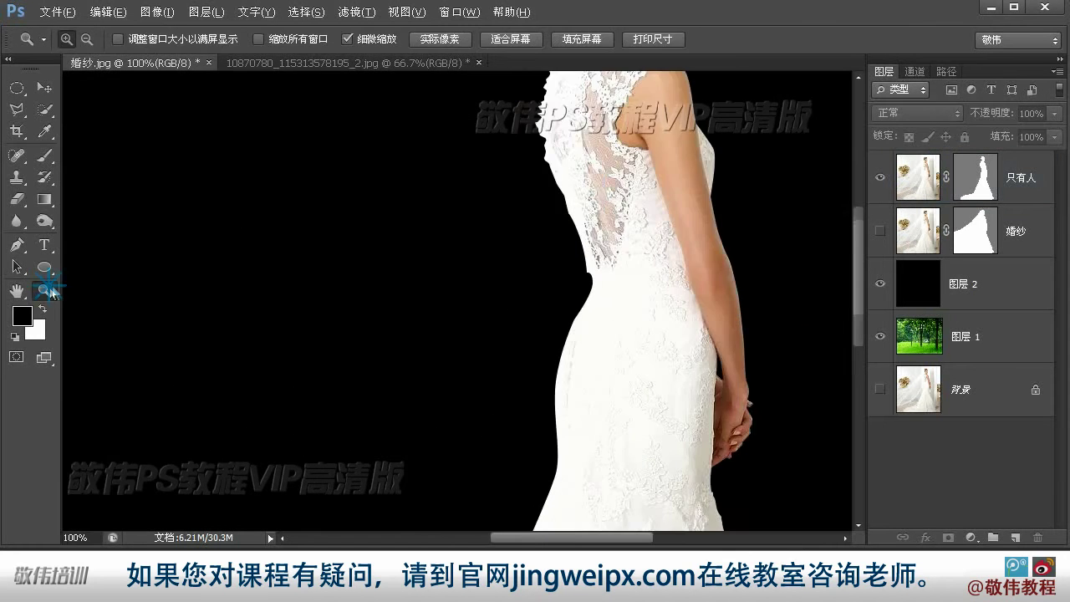
pyautogui.moveTo(602, 194); pyautogui.dragTo(399, 497)
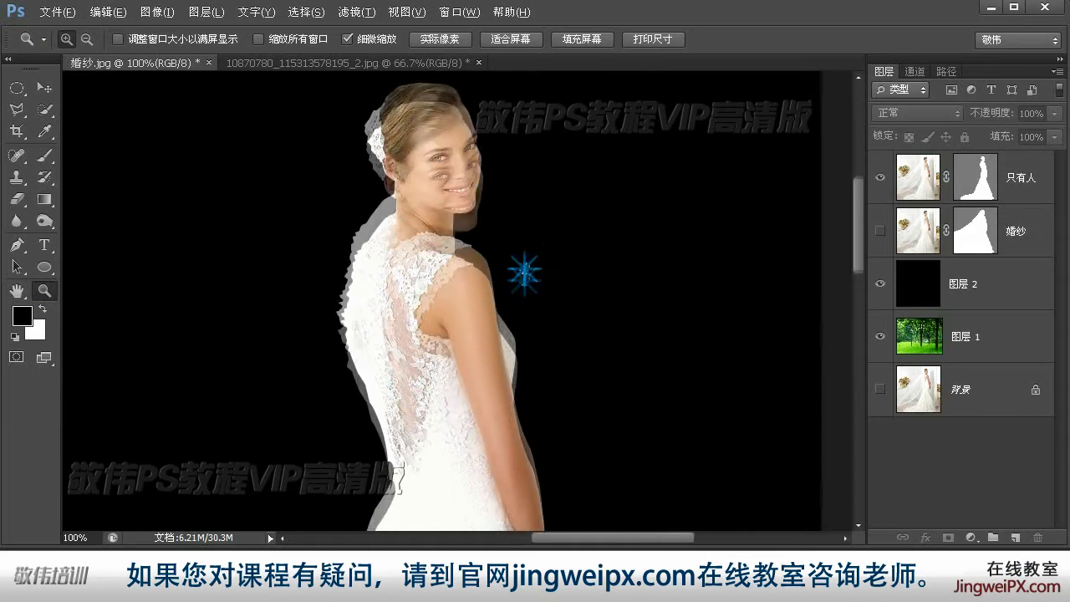
pyautogui.moveTo(478, 376); pyautogui.dragTo(497, 342)
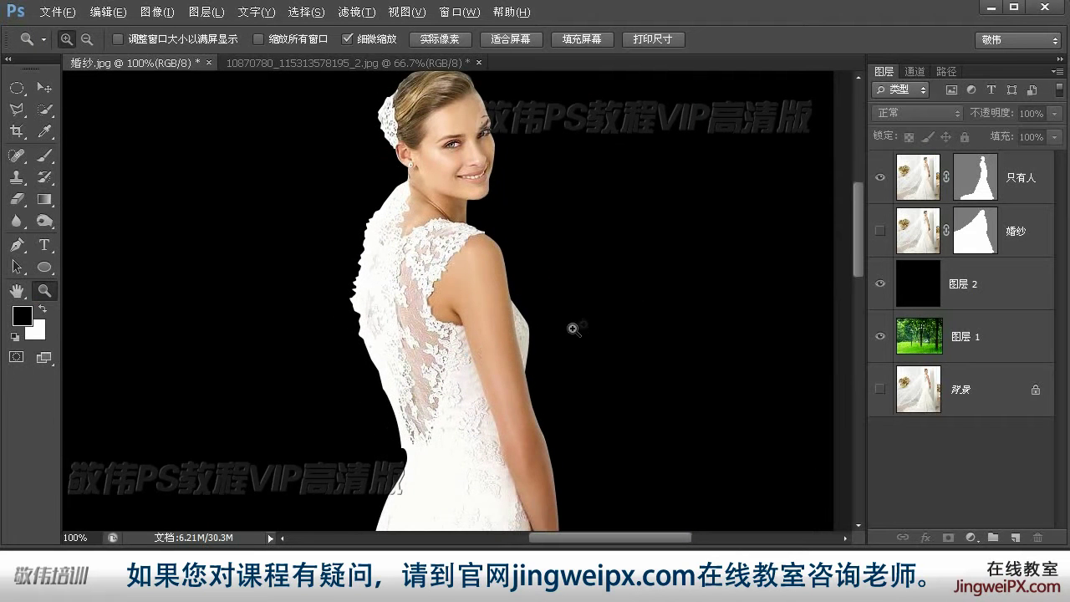
pyautogui.keyDown('alt'); pyautogui.click(504, 293); pyautogui.keyUp('alt')
pyautogui.keyDown('alt'); pyautogui.click(503, 293); pyautogui.keyUp('alt')
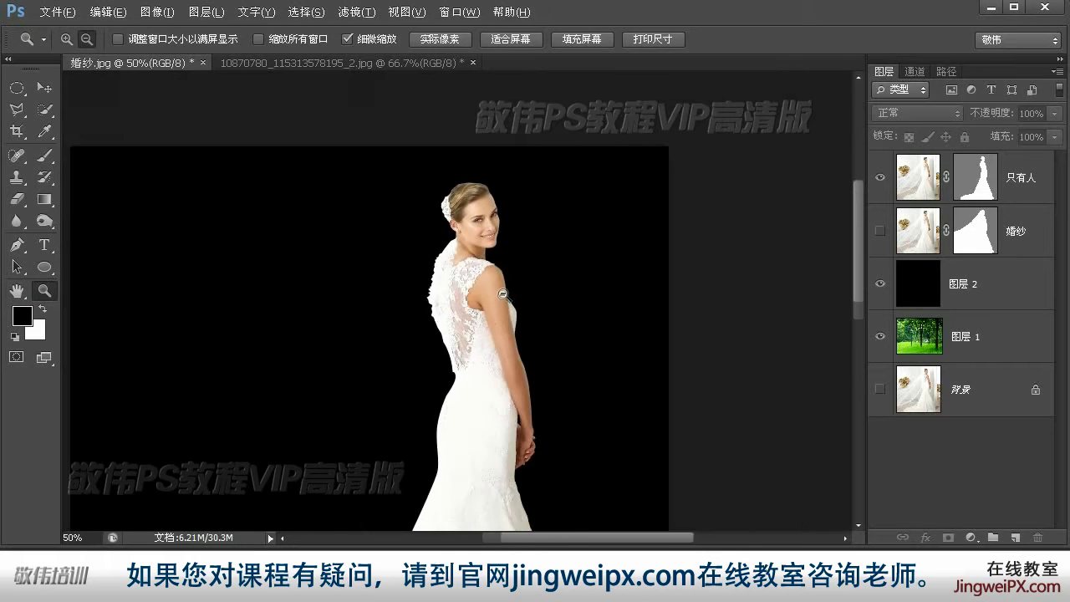
pyautogui.keyDown('alt'); pyautogui.click(503, 294); pyautogui.keyUp('alt')
pyautogui.click(431, 430)
pyautogui.click(460, 484)
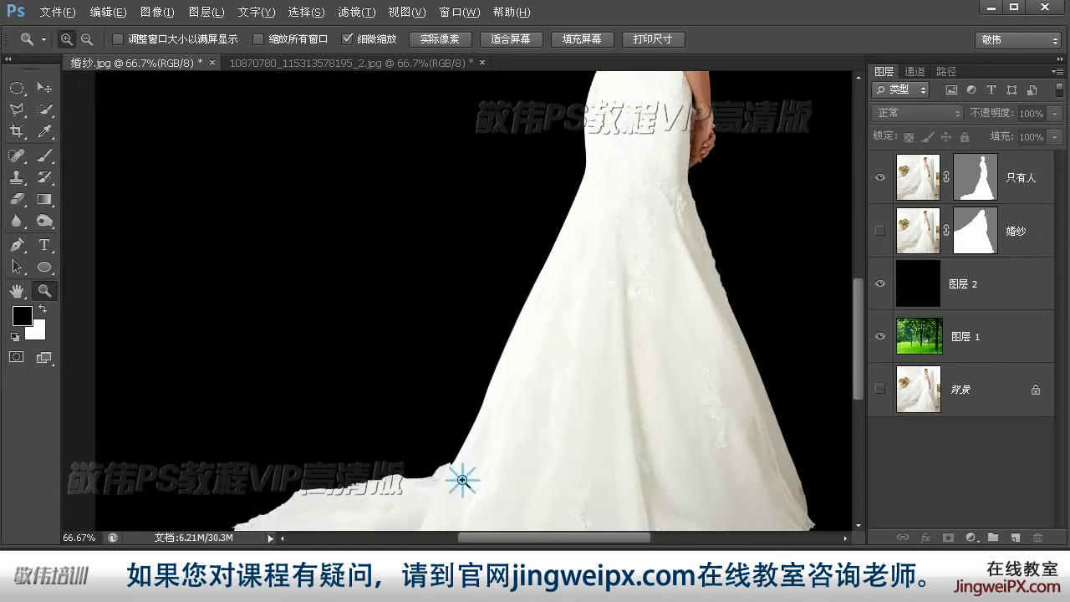
pyautogui.click(465, 482)
pyautogui.click(464, 481)
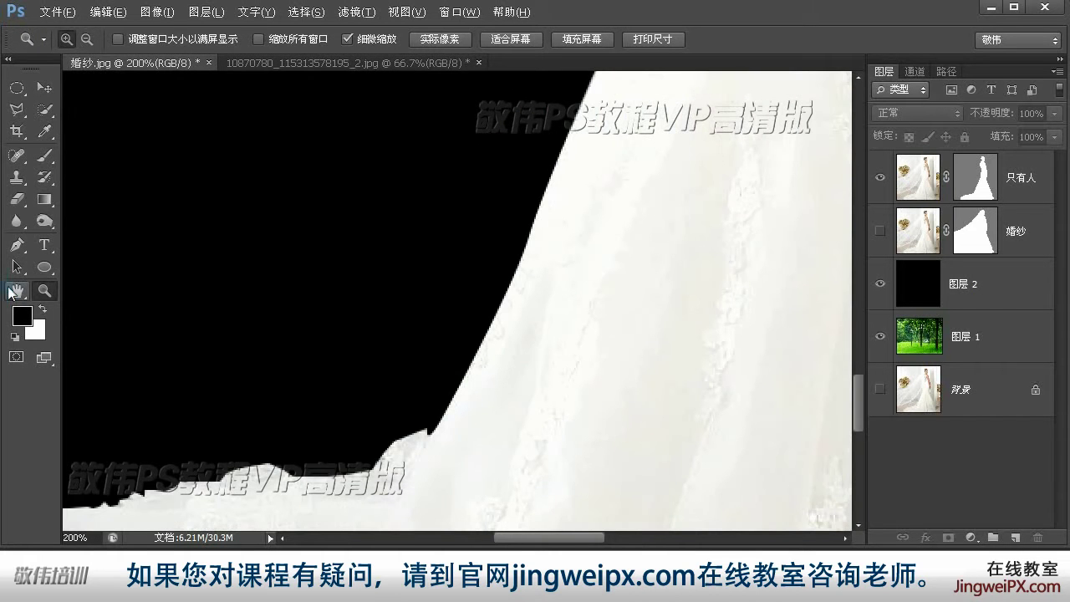
# - Toggle the 婚纱 layer's visibility over the whole image to compare the bride with and without her veil
pyautogui.doubleClick(15, 291)
pyautogui.click(46, 88)
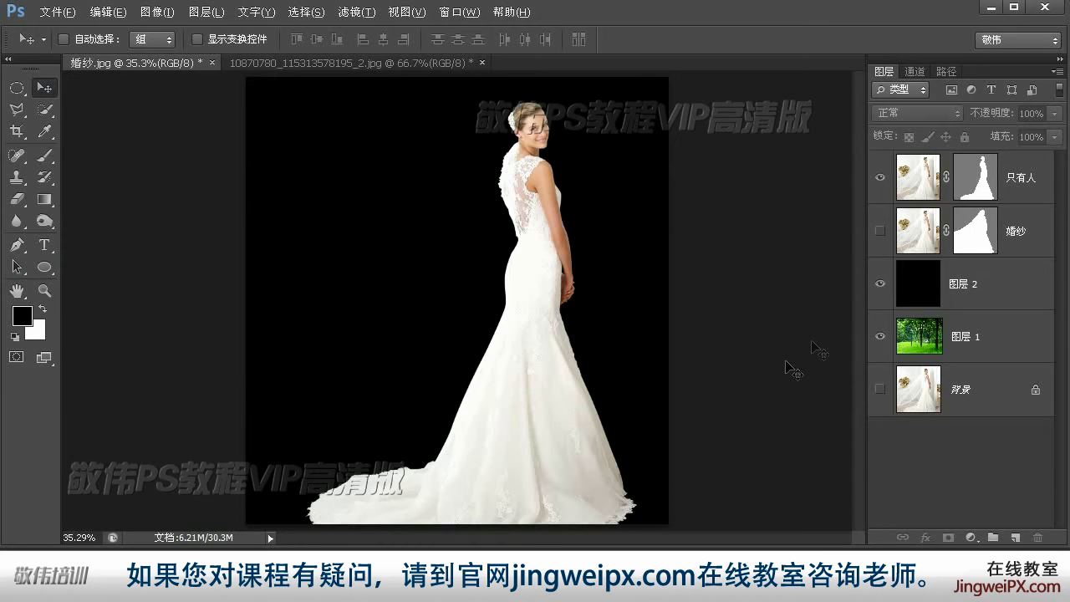
pyautogui.click(880, 235)
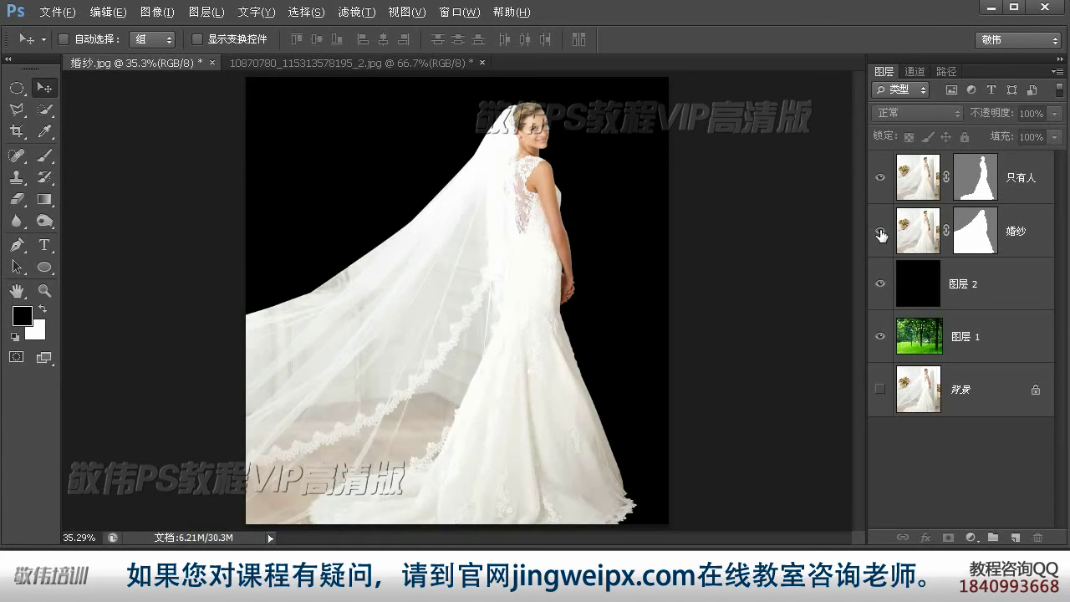
pyautogui.click(880, 235)
pyautogui.click(881, 235)
pyautogui.click(881, 235)
pyautogui.click(881, 235)
pyautogui.click(881, 235)
pyautogui.click(881, 235)
pyautogui.click(881, 235)
pyautogui.click(880, 235)
pyautogui.click(912, 236)
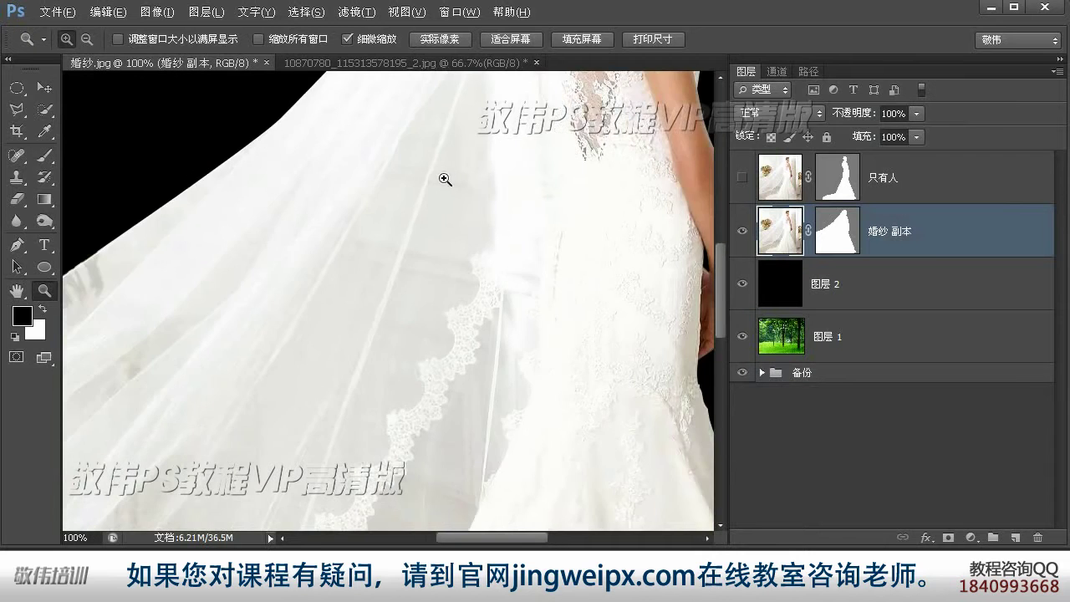
pyautogui.moveTo(443, 179); pyautogui.dragTo(555, 368)
pyautogui.click(435, 280)
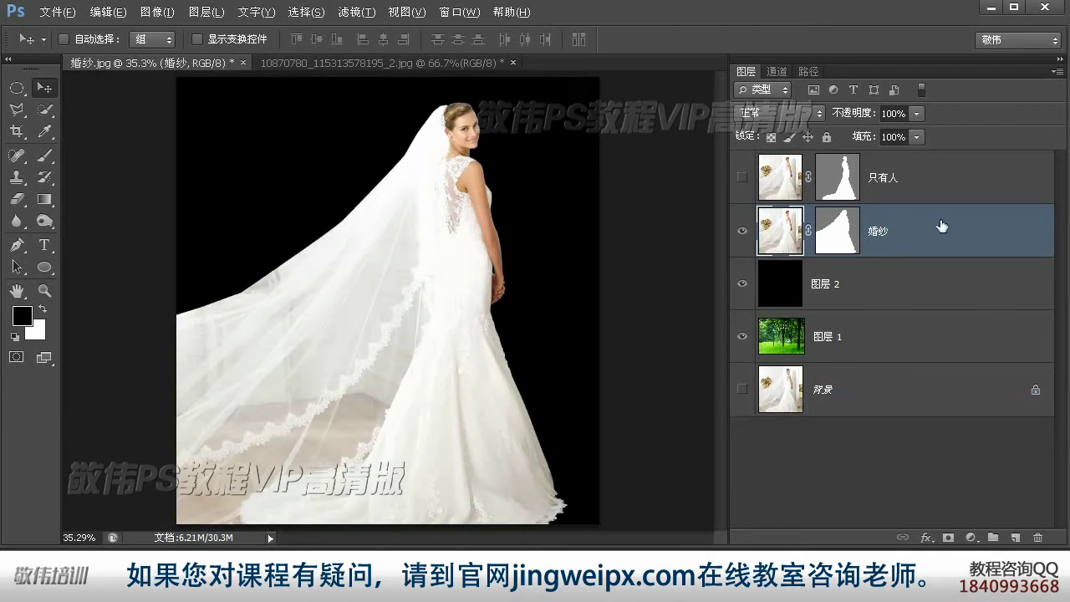
# - Place the original 婚纱 layer above 背景, keeping a duplicate in its former place, and add a new group named 备份
pyautogui.moveTo(944, 223); pyautogui.dragTo(879, 412)
pyautogui.click(995, 539)
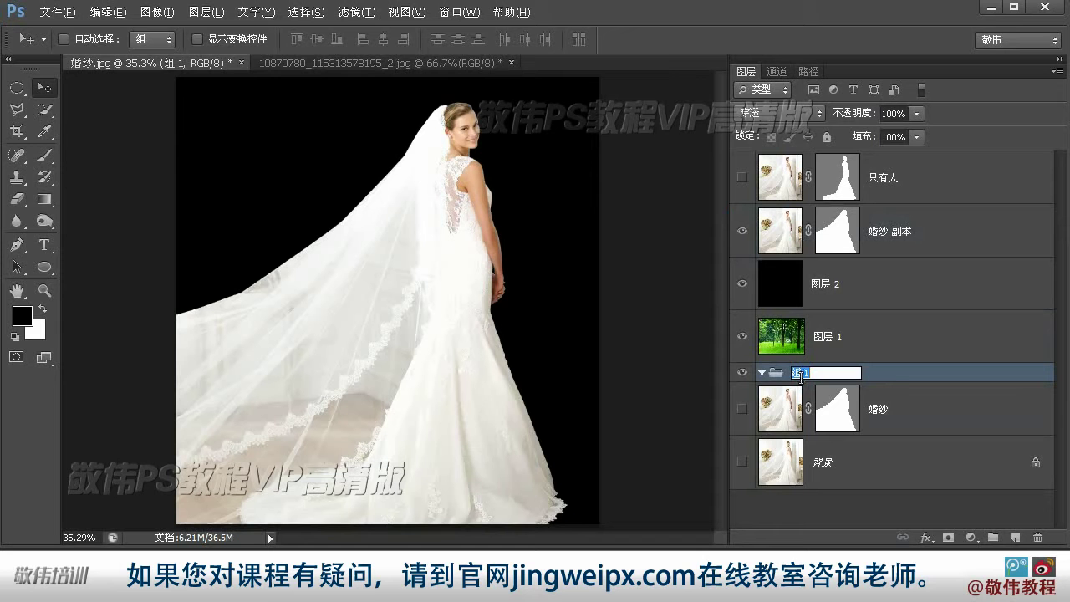
pyautogui.write('备份')
pyautogui.press('Return')
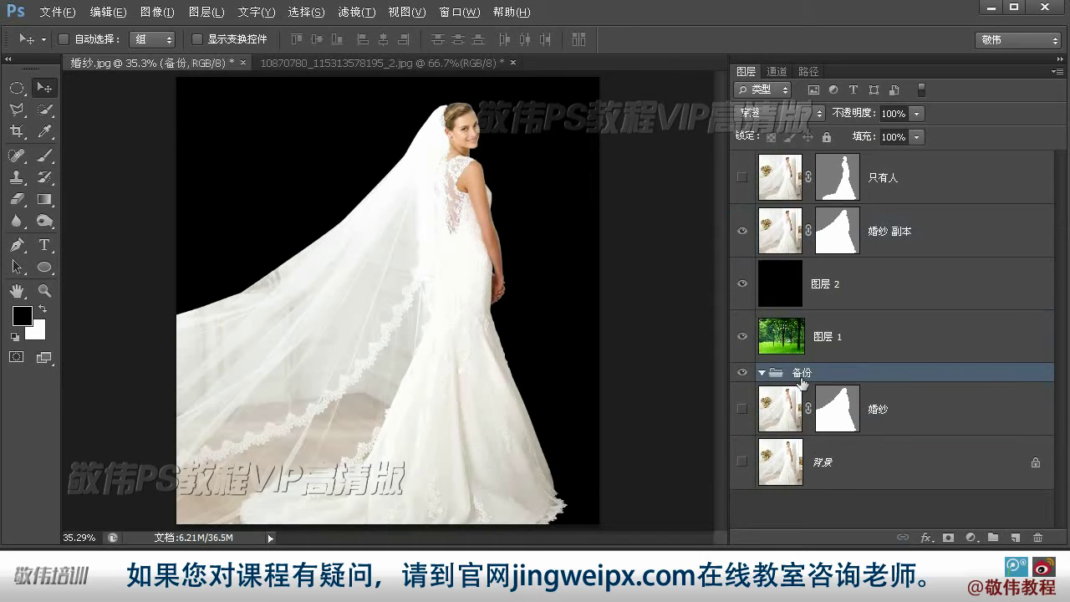
# - Convert the locked 背景 to a normal layer, move it together with the original 婚纱 into the 备份 group, and collapse the group
pyautogui.moveTo(890, 386); pyautogui.dragTo(811, 374)
pyautogui.keyDown('shift'); pyautogui.click(868, 462); pyautogui.keyUp('shift')
pyautogui.doubleClick(997, 468)
pyautogui.press('Return')
pyautogui.click(954, 430)
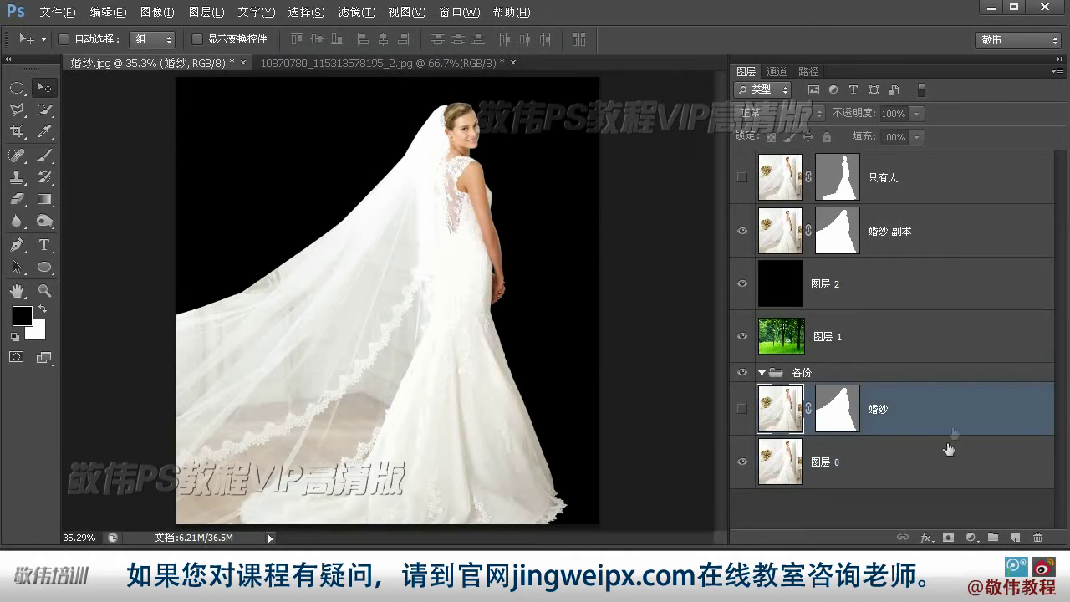
pyautogui.keyDown('shift'); pyautogui.click(949, 452); pyautogui.keyUp('shift')
pyautogui.moveTo(910, 433); pyautogui.dragTo(764, 378)
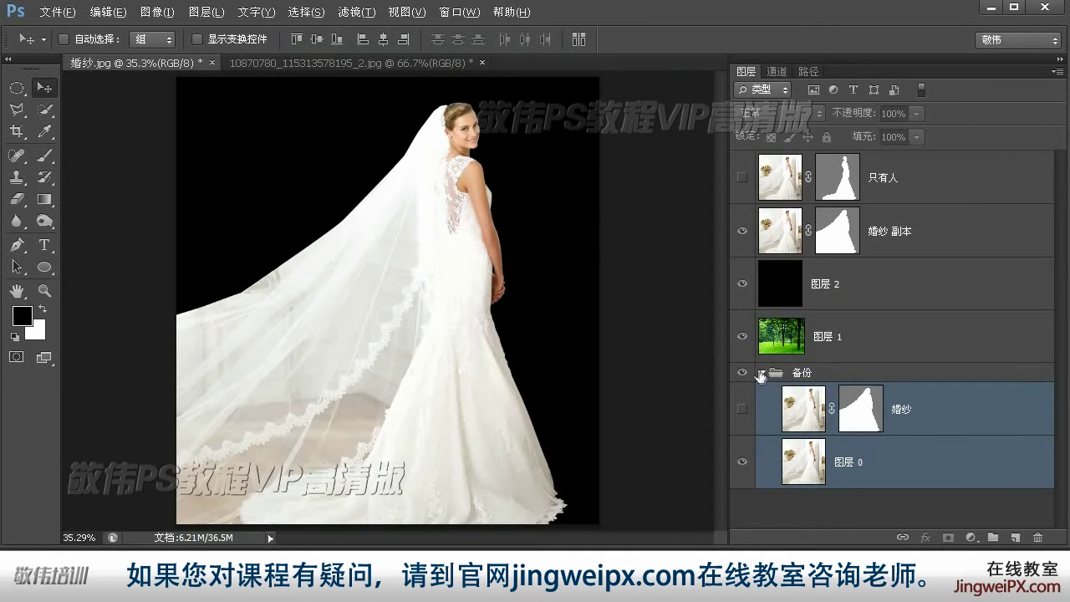
pyautogui.click(763, 373)
# - On the 婚纱 副本 layer, use the Patch tool to smooth the dark background marks between the upper veil's two diagonal folds
pyautogui.click(951, 249)
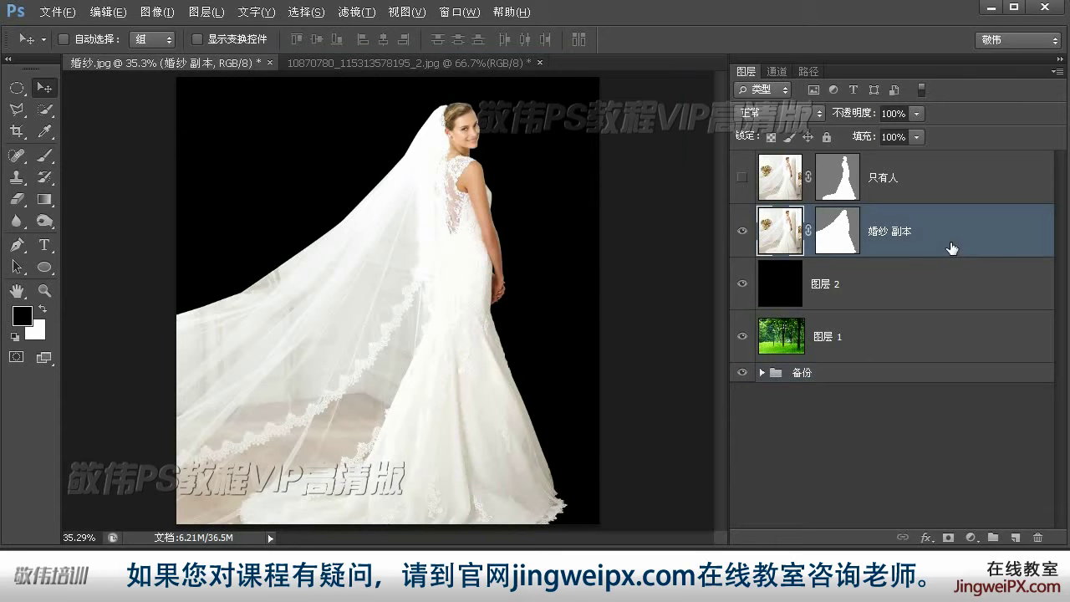
pyautogui.click(45, 290)
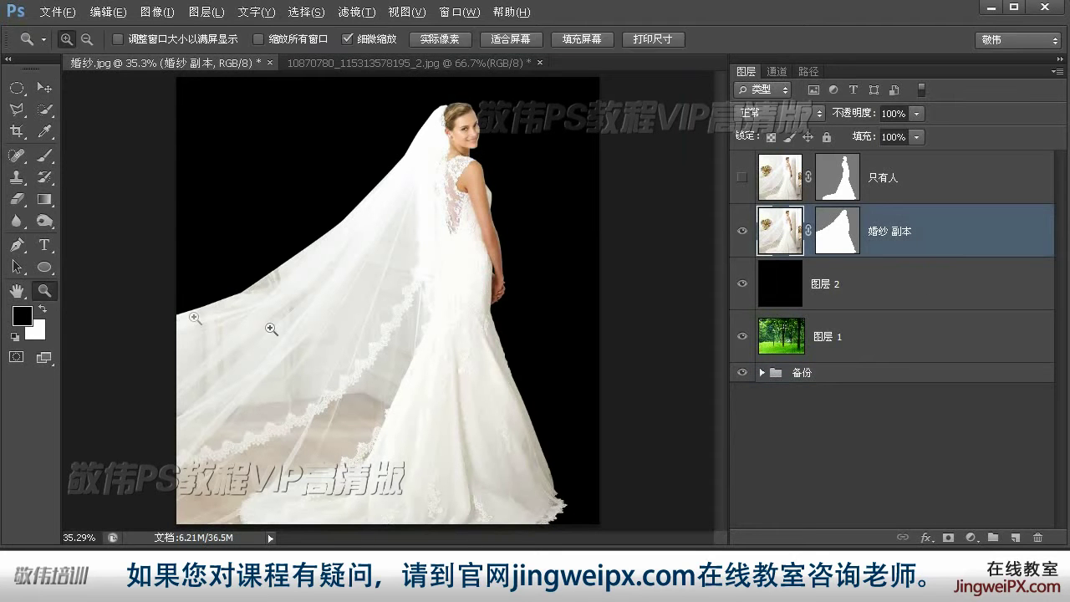
pyautogui.click(273, 326)
pyautogui.click(476, 243)
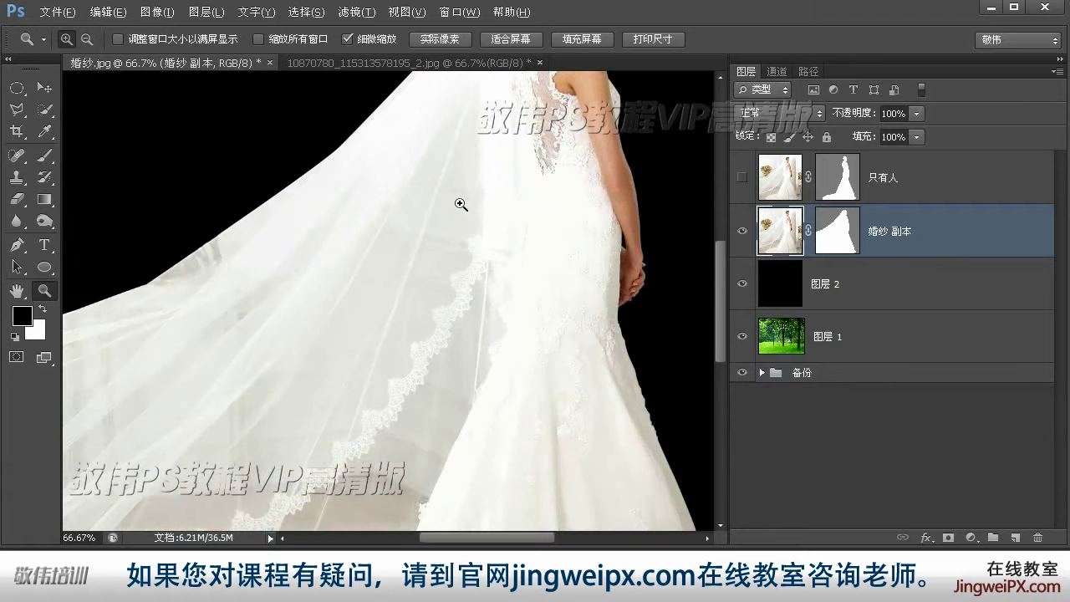
pyautogui.click(452, 200)
pyautogui.moveTo(451, 176)
pyautogui.mouseDown()
pyautogui.moveTo(430, 272)
pyautogui.moveTo(554, 367)
pyautogui.mouseUp()
pyautogui.click(436, 282)
pyautogui.click(440, 286)
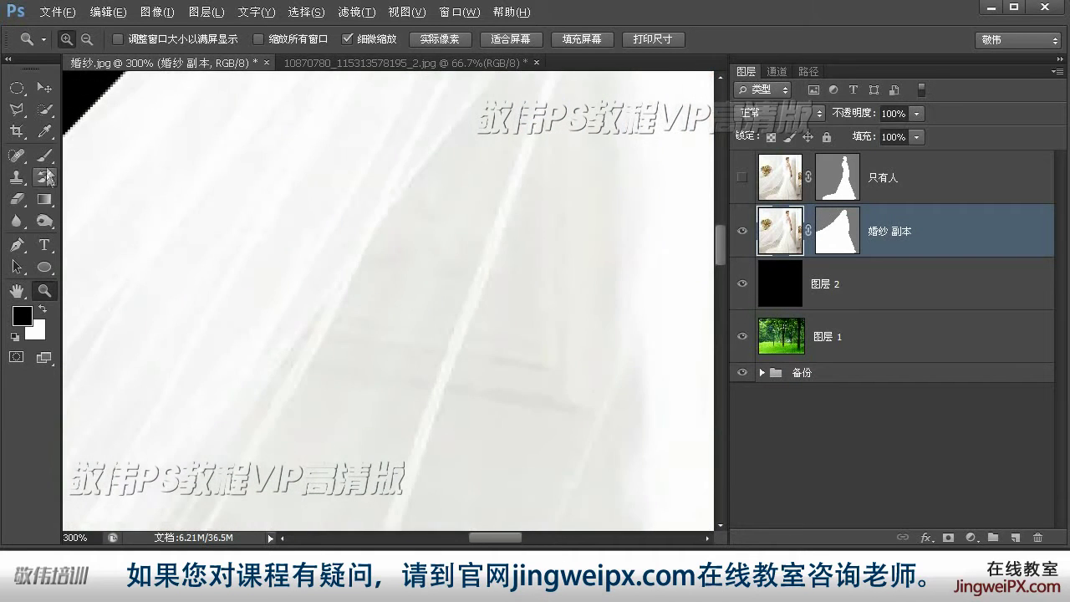
pyautogui.click(16, 134)
pyautogui.click(16, 155)
pyautogui.click(71, 187)
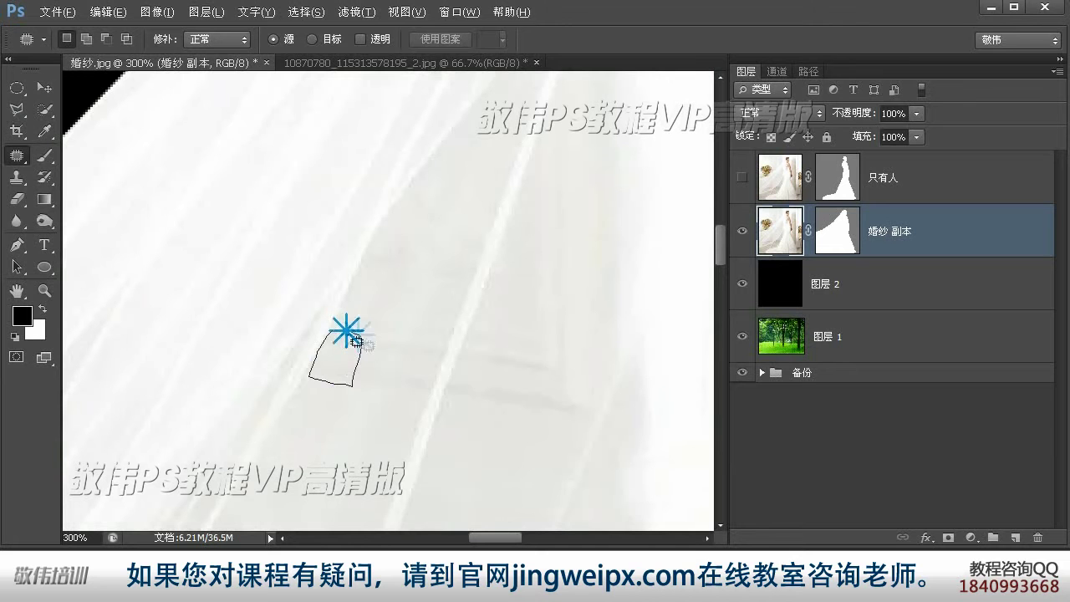
pyautogui.moveTo(349, 340); pyautogui.dragTo(348, 338)
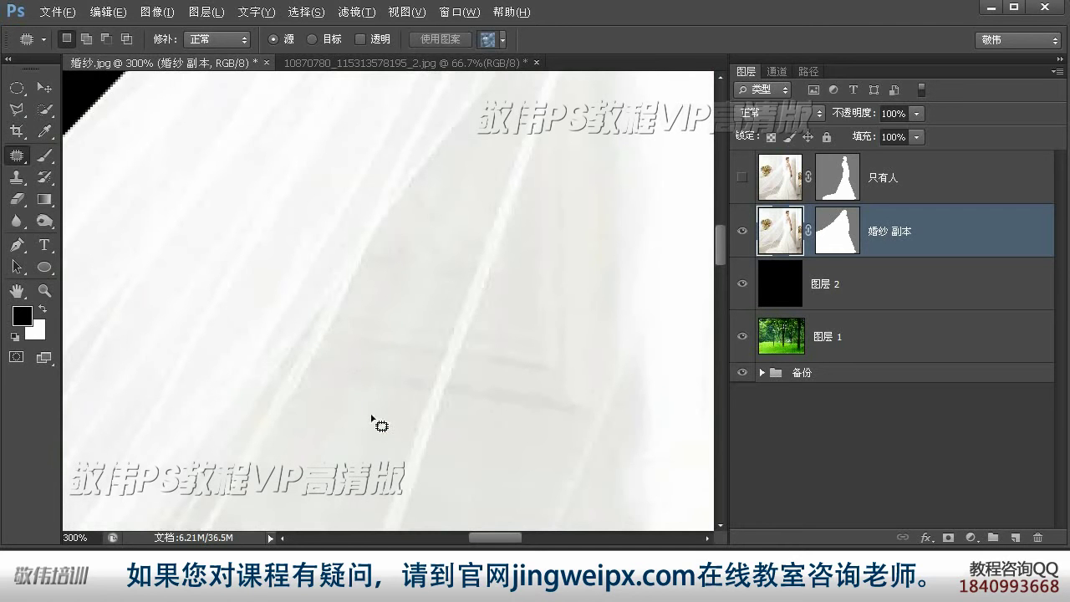
pyautogui.moveTo(388, 393); pyautogui.dragTo(398, 340)
pyautogui.moveTo(365, 404); pyautogui.dragTo(359, 407)
pyautogui.moveTo(368, 385); pyautogui.dragTo(341, 467)
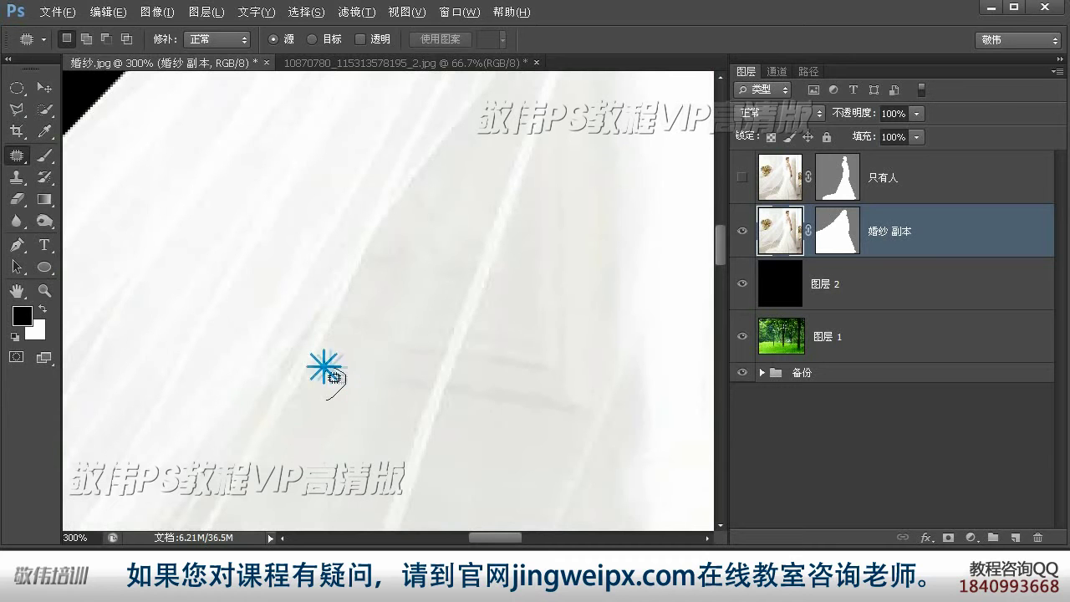
# - Patch the remaining background traces along the inner edge of the upper veil's diagonal fold with clean neighbouring fabric
pyautogui.moveTo(335, 407); pyautogui.dragTo(333, 407)
pyautogui.moveTo(318, 386); pyautogui.dragTo(313, 449)
pyautogui.moveTo(330, 352); pyautogui.dragTo(351, 329)
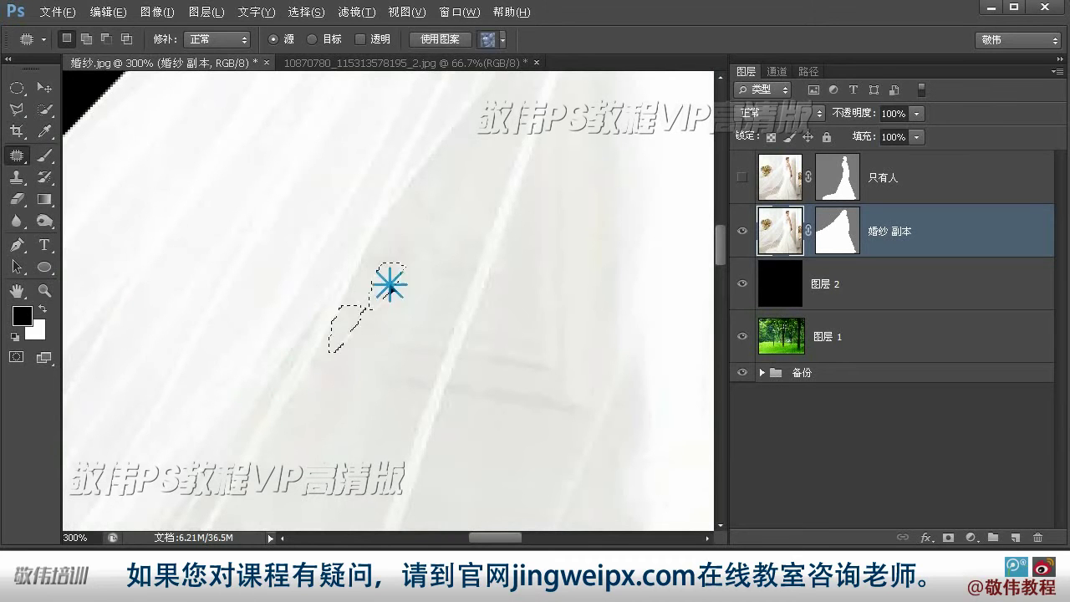
pyautogui.moveTo(418, 405); pyautogui.dragTo(420, 294)
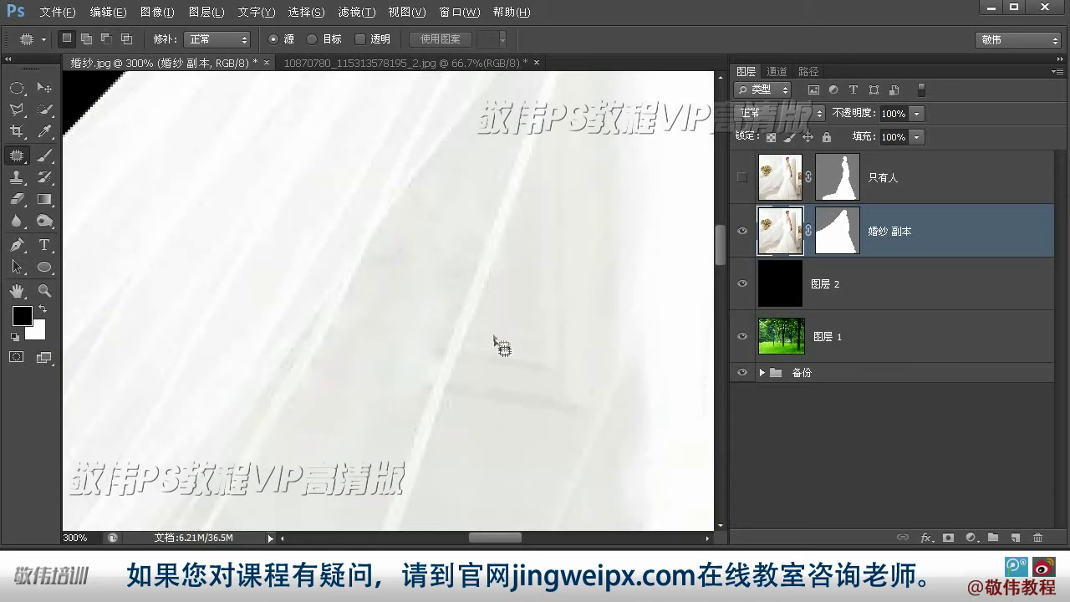
# - Patch away the slanted dark lines between the long thin veil fold and the bright fabric beside the bride's back
pyautogui.moveTo(478, 419)
pyautogui.mouseDown()
pyautogui.moveTo(521, 310)
pyautogui.moveTo(480, 418)
pyautogui.mouseUp()
pyautogui.moveTo(572, 378); pyautogui.dragTo(563, 366)
pyautogui.hotkey('ctrl', 'd')
pyautogui.moveTo(521, 401); pyautogui.dragTo(454, 329)
pyautogui.moveTo(442, 266); pyautogui.dragTo(443, 229)
pyautogui.moveTo(405, 265); pyautogui.dragTo(362, 393)
pyautogui.hotkey('ctrl', 'd')
pyautogui.moveTo(511, 272); pyautogui.dragTo(451, 442)
pyautogui.moveTo(310, 292); pyautogui.dragTo(338, 255)
pyautogui.moveTo(330, 277)
pyautogui.mouseDown()
pyautogui.moveTo(301, 303)
pyautogui.moveTo(287, 366)
pyautogui.moveTo(356, 249)
pyautogui.mouseUp()
pyautogui.hotkey('ctrl', 'd')
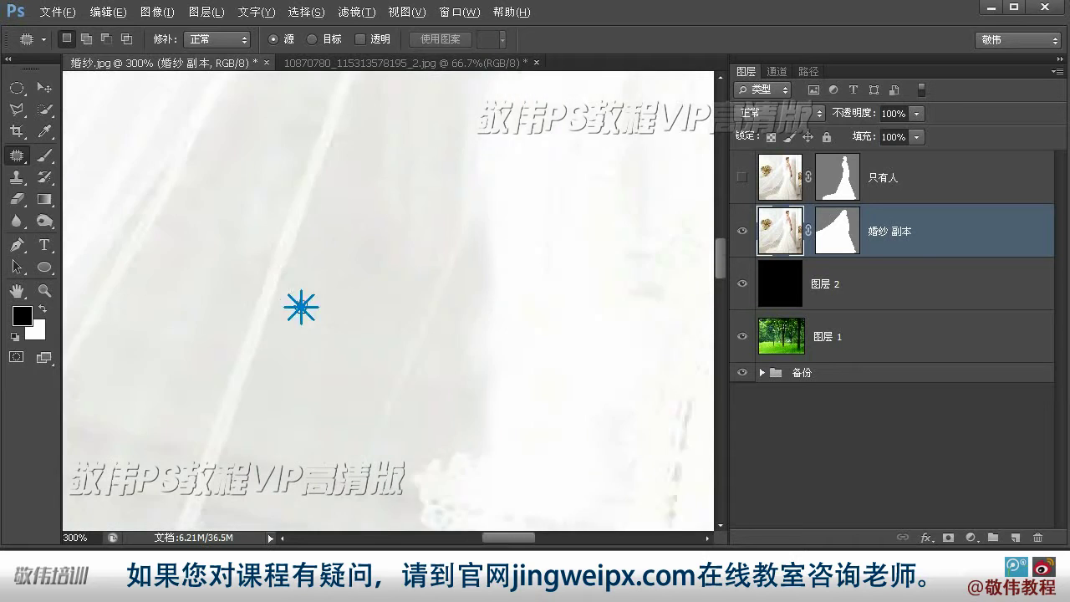
# - Patch the background blemishes in the grey veil area just above the lace trim
pyautogui.moveTo(514, 298); pyautogui.dragTo(535, 217)
pyautogui.hotkey('ctrl', 'd')
pyautogui.moveTo(627, 401); pyautogui.dragTo(543, 399)
pyautogui.moveTo(460, 343)
pyautogui.mouseDown()
pyautogui.moveTo(475, 327)
pyautogui.moveTo(514, 198)
pyautogui.mouseUp()
pyautogui.moveTo(542, 356)
pyautogui.mouseDown()
pyautogui.moveTo(480, 362)
pyautogui.moveTo(501, 220)
pyautogui.moveTo(549, 361)
pyautogui.mouseUp()
pyautogui.hotkey('ctrl', 'd')
pyautogui.moveTo(540, 377); pyautogui.dragTo(547, 337)
pyautogui.hotkey('ctrl', 'd')
# - Patch the faint marks in the white fabric beside the upper end of the lace trim
pyautogui.moveTo(474, 396); pyautogui.dragTo(487, 301)
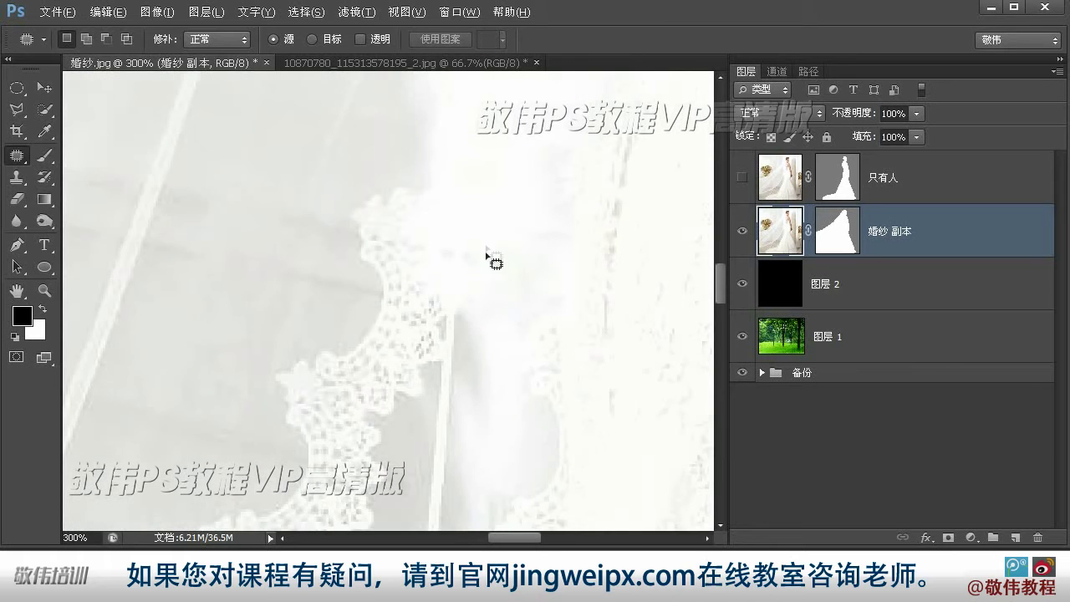
pyautogui.moveTo(463, 253); pyautogui.dragTo(446, 274)
pyautogui.hotkey('ctrl', 'd')
pyautogui.moveTo(457, 256); pyautogui.dragTo(543, 371)
pyautogui.moveTo(468, 402)
pyautogui.mouseDown()
pyautogui.moveTo(399, 360)
pyautogui.moveTo(444, 380)
pyautogui.mouseUp()
pyautogui.hotkey('ctrl', 'd')
pyautogui.moveTo(418, 385)
pyautogui.mouseDown()
pyautogui.moveTo(304, 455)
pyautogui.moveTo(373, 319)
pyautogui.moveTo(373, 363)
pyautogui.moveTo(489, 408)
pyautogui.mouseUp()
pyautogui.hotkey('ctrl', 'd')
# - Patch the grey background traces between the long diagonal folds in the middle of the veil
pyautogui.moveTo(279, 397); pyautogui.dragTo(394, 285)
pyautogui.moveTo(342, 344); pyautogui.dragTo(351, 312)
pyautogui.click(396, 383)
pyautogui.moveTo(226, 272)
pyautogui.mouseDown()
pyautogui.moveTo(201, 345)
pyautogui.moveTo(358, 305)
pyautogui.mouseUp()
pyautogui.hotkey('ctrl', 'd')
pyautogui.moveTo(363, 262)
pyautogui.mouseDown()
pyautogui.moveTo(318, 234)
pyautogui.moveTo(346, 246)
pyautogui.mouseUp()
pyautogui.moveTo(318, 305); pyautogui.dragTo(290, 421)
pyautogui.click(339, 232)
pyautogui.moveTo(317, 243); pyautogui.dragTo(310, 218)
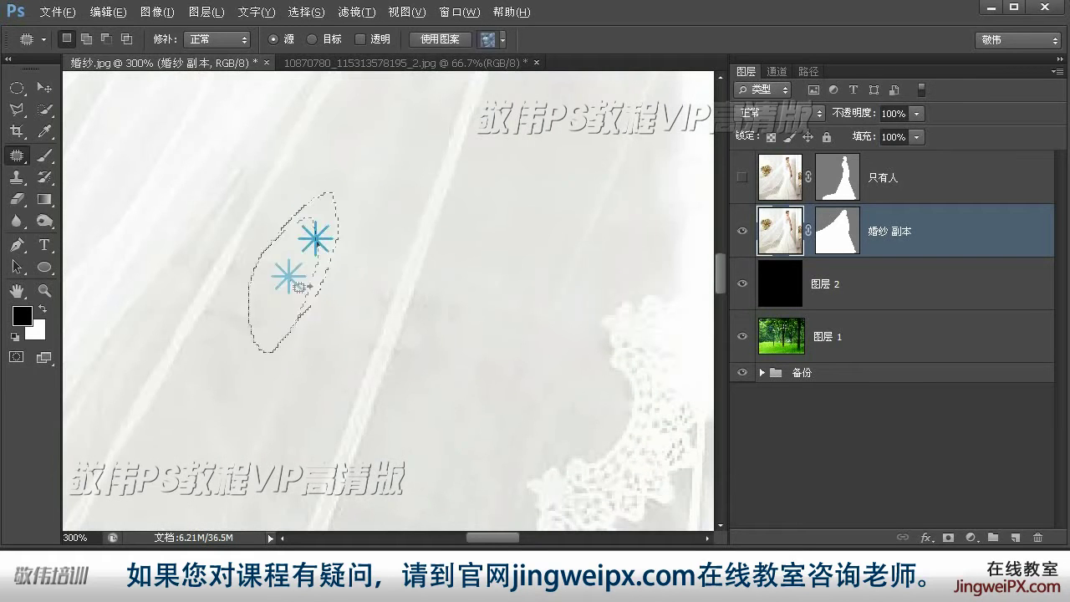
pyautogui.moveTo(375, 254); pyautogui.dragTo(343, 293)
pyautogui.moveTo(414, 322); pyautogui.dragTo(375, 423)
pyautogui.hotkey('ctrl', 'd')
# - Patch the faint background line crossing the broad light fold near the veil's outer edge
pyautogui.moveTo(234, 368)
pyautogui.mouseDown()
pyautogui.moveTo(337, 393)
pyautogui.moveTo(468, 401)
pyautogui.mouseUp()
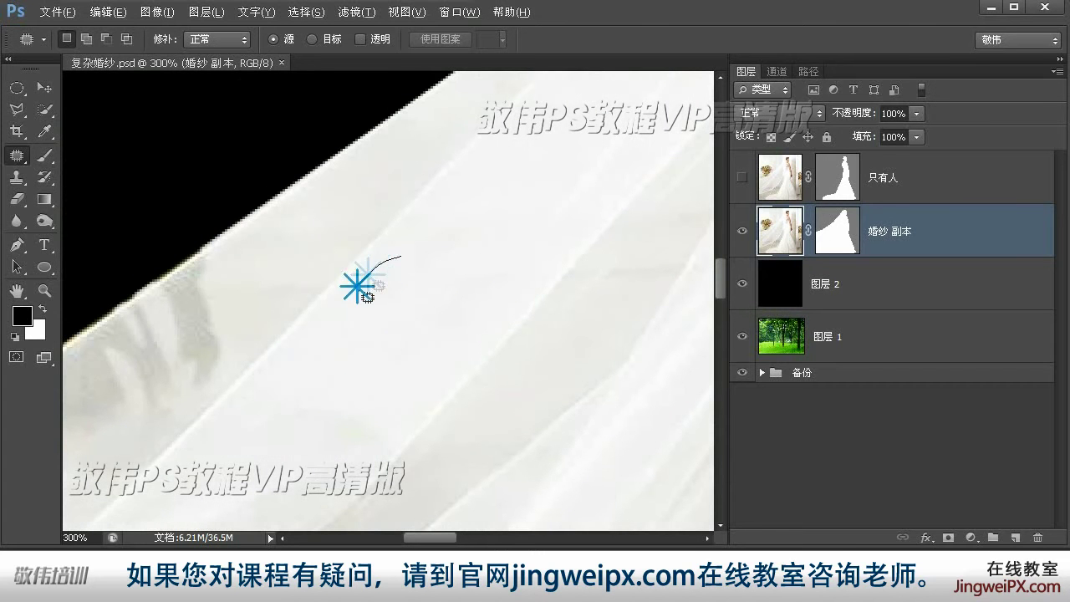
pyautogui.moveTo(380, 310)
pyautogui.mouseDown()
pyautogui.moveTo(433, 248)
pyautogui.moveTo(404, 255)
pyautogui.mouseUp()
pyautogui.moveTo(400, 265); pyautogui.dragTo(355, 341)
pyautogui.hotkey('ctrl', 'd')
pyautogui.moveTo(437, 308); pyautogui.dragTo(500, 298)
pyautogui.moveTo(545, 266)
pyautogui.mouseDown()
pyautogui.moveTo(591, 216)
pyautogui.moveTo(438, 311)
pyautogui.moveTo(423, 296)
pyautogui.moveTo(377, 310)
pyautogui.moveTo(357, 371)
pyautogui.mouseUp()
pyautogui.click(375, 348)
pyautogui.hotkey('ctrl', 'd')
# - Patch further background marks in the grey strips between the folds of the outer veil
pyautogui.moveTo(468, 319)
pyautogui.mouseDown()
pyautogui.moveTo(392, 347)
pyautogui.moveTo(514, 314)
pyautogui.moveTo(410, 403)
pyautogui.mouseUp()
pyautogui.moveTo(582, 314); pyautogui.dragTo(575, 279)
pyautogui.moveTo(549, 305)
pyautogui.mouseDown()
pyautogui.moveTo(476, 360)
pyautogui.moveTo(319, 379)
pyautogui.mouseUp()
pyautogui.moveTo(449, 287)
pyautogui.mouseDown()
pyautogui.moveTo(459, 322)
pyautogui.moveTo(515, 172)
pyautogui.mouseUp()
pyautogui.hotkey('ctrl', 'd')
pyautogui.moveTo(474, 227)
pyautogui.mouseDown()
pyautogui.moveTo(460, 297)
pyautogui.moveTo(423, 306)
pyautogui.mouseUp()
pyautogui.moveTo(451, 268); pyautogui.dragTo(400, 350)
pyautogui.hotkey('ctrl', 'd')
# - Patch the leftover marks among the inner veil folds and check the retouched veil at 66.7% zoom
pyautogui.moveTo(691, 251); pyautogui.dragTo(370, 284)
pyautogui.moveTo(473, 251)
pyautogui.mouseDown()
pyautogui.moveTo(406, 277)
pyautogui.moveTo(434, 259)
pyautogui.mouseUp()
pyautogui.moveTo(426, 306); pyautogui.dragTo(425, 378)
pyautogui.moveTo(442, 210)
pyautogui.mouseDown()
pyautogui.moveTo(343, 281)
pyautogui.moveTo(404, 213)
pyautogui.mouseUp()
pyautogui.moveTo(415, 255); pyautogui.dragTo(352, 368)
pyautogui.hotkey('ctrl', 'd')
pyautogui.moveTo(470, 233); pyautogui.dragTo(367, 123)
pyautogui.hotkey('ctrl', '-')
pyautogui.hotkey('ctrl', '-')
pyautogui.hotkey('ctrl', '-')
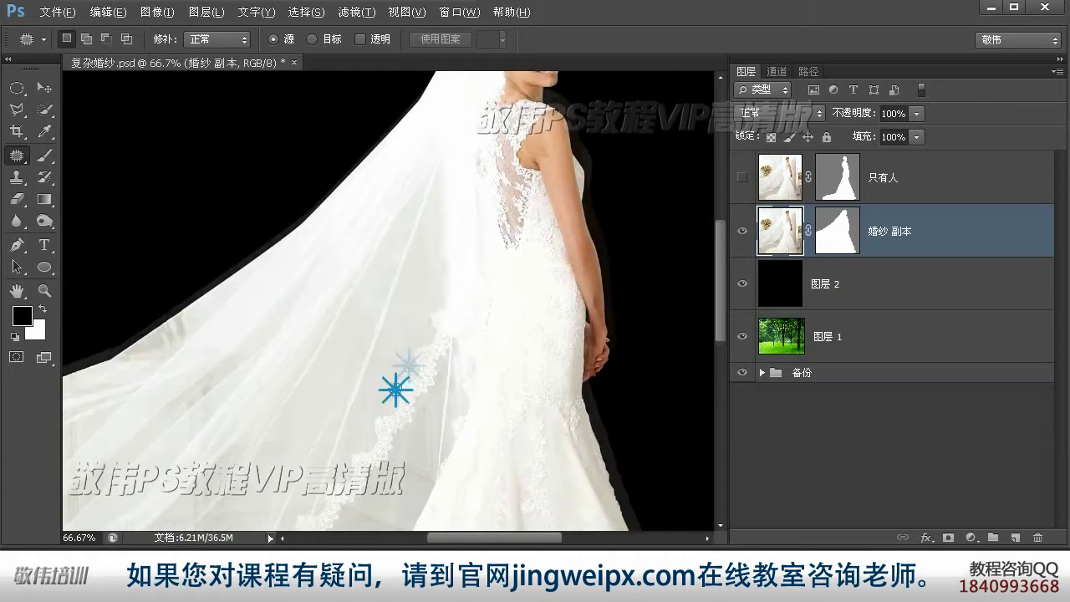
# - Patch the grey background traces among the veil folds beside the lace trim with the Patch tool
pyautogui.press('z')
pyautogui.click(413, 230)
pyautogui.keyDown('alt'); pyautogui.click(445, 418); pyautogui.keyUp('alt')
pyautogui.click(445, 419)
pyautogui.click(445, 418)
pyautogui.moveTo(417, 357); pyautogui.dragTo(466, 256)
pyautogui.click(466, 257)
pyautogui.click(17, 156)
pyautogui.moveTo(283, 209); pyautogui.dragTo(289, 219)
pyautogui.moveTo(365, 255); pyautogui.dragTo(368, 170)
pyautogui.moveTo(458, 280); pyautogui.dragTo(491, 301)
pyautogui.moveTo(568, 293); pyautogui.dragTo(596, 318)
pyautogui.hotkey('ctrl', 'd')
# - Patch further background marks in the semi-transparent areas between the veil's folds
pyautogui.click(607, 184)
pyautogui.moveTo(397, 362); pyautogui.dragTo(239, 298)
pyautogui.moveTo(458, 212); pyautogui.dragTo(485, 184)
pyautogui.moveTo(456, 298)
pyautogui.mouseDown()
pyautogui.moveTo(492, 272)
pyautogui.moveTo(480, 248)
pyautogui.moveTo(443, 259)
pyautogui.mouseUp()
pyautogui.moveTo(451, 318); pyautogui.dragTo(418, 159)
pyautogui.moveTo(497, 208)
pyautogui.mouseDown()
pyautogui.moveTo(430, 348)
pyautogui.moveTo(493, 213)
pyautogui.mouseUp()
pyautogui.moveTo(424, 167)
pyautogui.mouseDown()
pyautogui.moveTo(425, 264)
pyautogui.moveTo(380, 348)
pyautogui.moveTo(461, 501)
pyautogui.mouseUp()
pyautogui.hotkey('ctrl', 'd')
pyautogui.moveTo(242, 231)
pyautogui.mouseDown()
pyautogui.moveTo(292, 259)
pyautogui.moveTo(276, 251)
pyautogui.mouseUp()
pyautogui.moveTo(284, 275); pyautogui.dragTo(324, 309)
pyautogui.hotkey('ctrl', 'd')
pyautogui.moveTo(446, 361); pyautogui.dragTo(444, 357)
pyautogui.hotkey('ctrl', 'd')
# - Replace the discoloured patches between the diagonal folds with clean veil texture from nearby
pyautogui.moveTo(318, 209); pyautogui.dragTo(392, 258)
pyautogui.moveTo(433, 363); pyautogui.dragTo(444, 309)
pyautogui.moveTo(569, 320); pyautogui.dragTo(586, 330)
pyautogui.moveTo(577, 391); pyautogui.dragTo(568, 385)
pyautogui.hotkey('ctrl', 'd')
pyautogui.moveTo(515, 360); pyautogui.dragTo(507, 245)
pyautogui.moveTo(401, 193)
pyautogui.mouseDown()
pyautogui.moveTo(499, 339)
pyautogui.moveTo(452, 117)
pyautogui.mouseUp()
pyautogui.moveTo(496, 374)
pyautogui.mouseDown()
pyautogui.moveTo(422, 335)
pyautogui.moveTo(472, 347)
pyautogui.mouseUp()
pyautogui.moveTo(451, 385); pyautogui.dragTo(497, 288)
pyautogui.hotkey('ctrl', 'd')
pyautogui.moveTo(473, 400)
pyautogui.mouseDown()
pyautogui.moveTo(507, 440)
pyautogui.moveTo(500, 398)
pyautogui.mouseUp()
pyautogui.moveTo(489, 422)
pyautogui.mouseDown()
pyautogui.moveTo(513, 363)
pyautogui.moveTo(478, 262)
pyautogui.mouseUp()
pyautogui.moveTo(444, 410); pyautogui.dragTo(435, 413)
pyautogui.moveTo(447, 439)
pyautogui.mouseDown()
pyautogui.moveTo(502, 293)
pyautogui.moveTo(485, 303)
pyautogui.mouseUp()
pyautogui.moveTo(498, 330); pyautogui.dragTo(452, 436)
pyautogui.hotkey('ctrl', 'd')
# - Patch the leftover smudges along the thin folds of the inner veil
pyautogui.moveTo(502, 276); pyautogui.dragTo(505, 280)
pyautogui.moveTo(506, 301); pyautogui.dragTo(684, 235)
pyautogui.hotkey('ctrl', 'd')
pyautogui.moveTo(452, 230)
pyautogui.mouseDown()
pyautogui.moveTo(449, 125)
pyautogui.moveTo(410, 349)
pyautogui.moveTo(510, 282)
pyautogui.moveTo(494, 292)
pyautogui.mouseUp()
pyautogui.moveTo(485, 339); pyautogui.dragTo(521, 421)
pyautogui.moveTo(504, 297)
pyautogui.mouseDown()
pyautogui.moveTo(521, 327)
pyautogui.moveTo(585, 251)
pyautogui.mouseUp()
pyautogui.moveTo(485, 409); pyautogui.dragTo(489, 406)
pyautogui.moveTo(459, 376)
pyautogui.mouseDown()
pyautogui.moveTo(574, 299)
pyautogui.moveTo(424, 278)
pyautogui.mouseUp()
pyautogui.hotkey('ctrl', 'd')
pyautogui.moveTo(397, 368); pyautogui.dragTo(476, 519)
pyautogui.moveTo(393, 251); pyautogui.dragTo(383, 322)
pyautogui.moveTo(383, 322); pyautogui.dragTo(490, 159)
pyautogui.hotkey('ctrl', 'd')
# - Patch the narrow grey strip along the fine diagonal folds in the middle of the veil
pyautogui.moveTo(368, 242); pyautogui.dragTo(426, 308)
pyautogui.moveTo(342, 409); pyautogui.dragTo(458, 375)
pyautogui.moveTo(360, 413); pyautogui.dragTo(360, 414)
pyautogui.hotkey('ctrl', 'd')
pyautogui.moveTo(458, 198); pyautogui.dragTo(475, 255)
pyautogui.moveTo(475, 255)
pyautogui.mouseDown()
pyautogui.moveTo(463, 225)
pyautogui.moveTo(472, 243)
pyautogui.mouseUp()
pyautogui.moveTo(433, 271); pyautogui.dragTo(376, 380)
pyautogui.hotkey('ctrl', 'd')
pyautogui.moveTo(497, 245); pyautogui.dragTo(482, 302)
pyautogui.moveTo(474, 347); pyautogui.dragTo(434, 217)
pyautogui.moveTo(440, 377); pyautogui.dragTo(602, 251)
pyautogui.moveTo(493, 258); pyautogui.dragTo(514, 224)
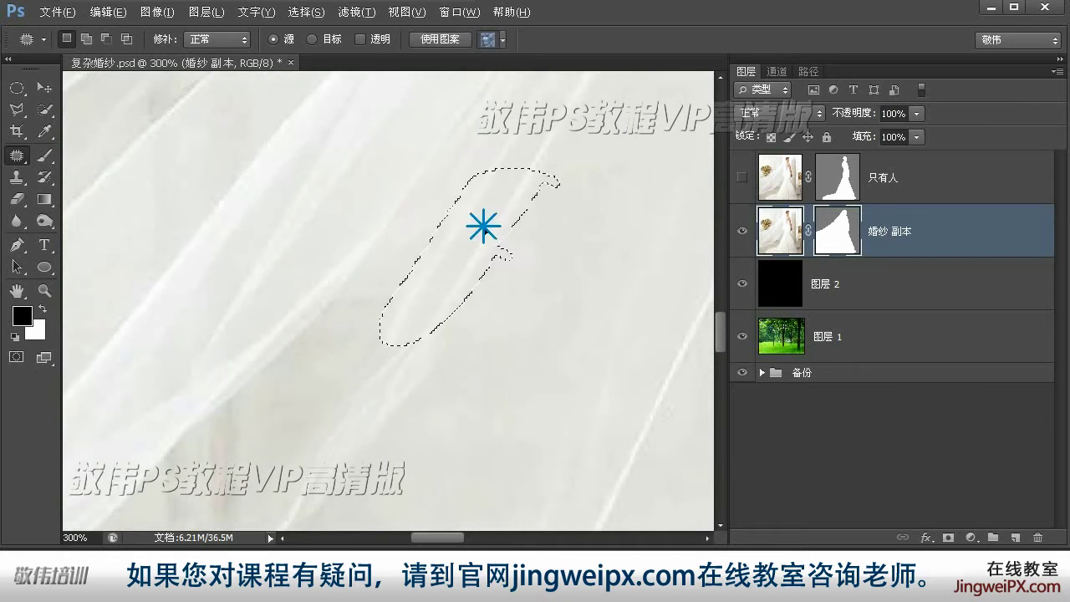
# - Patch the grey strip just inside the veil's outer edge against the black area, undoing a misplaced patch
pyautogui.moveTo(346, 250); pyautogui.dragTo(489, 519)
pyautogui.moveTo(359, 83)
pyautogui.mouseDown()
pyautogui.moveTo(502, 239)
pyautogui.moveTo(478, 289)
pyautogui.mouseUp()
pyautogui.moveTo(364, 138); pyautogui.dragTo(352, 136)
pyautogui.moveTo(349, 258); pyautogui.dragTo(511, 219)
pyautogui.moveTo(443, 234); pyautogui.dragTo(402, 269)
pyautogui.hotkey('ctrl', 'z')
pyautogui.moveTo(344, 297)
pyautogui.mouseDown()
pyautogui.moveTo(468, 167)
pyautogui.moveTo(475, 176)
pyautogui.mouseUp()
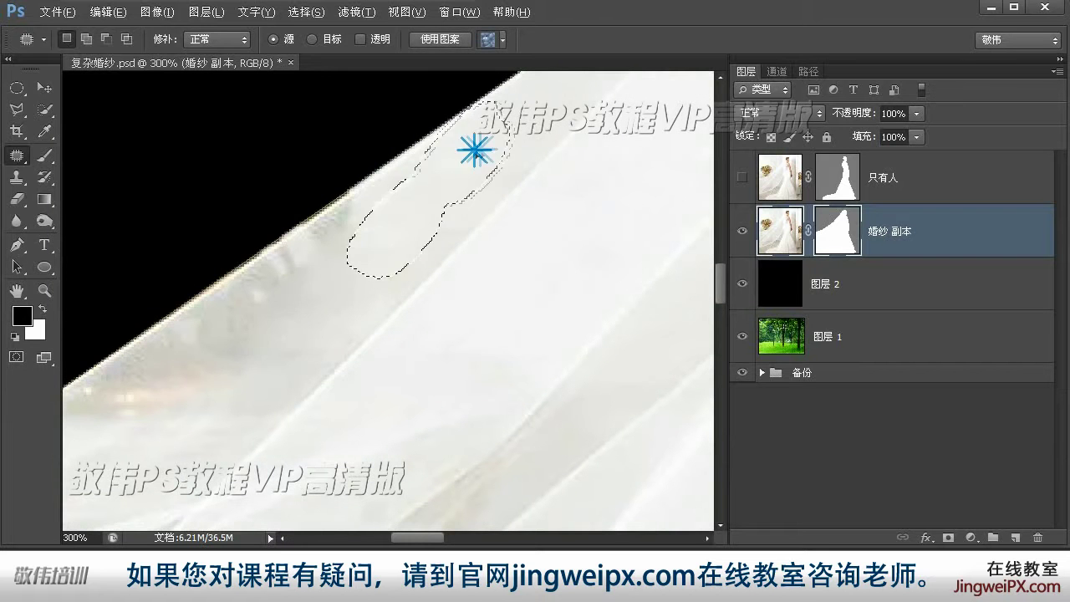
# - Patch the dark smudges and blurred spots along the veil's outer edge
pyautogui.click(433, 240)
pyautogui.moveTo(276, 385); pyautogui.dragTo(430, 268)
pyautogui.moveTo(337, 301)
pyautogui.mouseDown()
pyautogui.moveTo(218, 346)
pyautogui.moveTo(401, 284)
pyautogui.mouseUp()
pyautogui.moveTo(399, 326)
pyautogui.mouseDown()
pyautogui.moveTo(443, 261)
pyautogui.moveTo(228, 388)
pyautogui.mouseUp()
pyautogui.moveTo(220, 387); pyautogui.dragTo(338, 291)
pyautogui.scroll(-5, 368, 315)
# - Patch the faint horizontal background line where it crosses the thin fold beside the lace trim
pyautogui.hotkey('ctrl', 'space')
pyautogui.moveTo(368, 351)
pyautogui.mouseDown()
pyautogui.moveTo(456, 284)
pyautogui.moveTo(439, 249)
pyautogui.mouseUp()
pyautogui.rightClick(17, 155)
pyautogui.click(92, 187)
pyautogui.moveTo(443, 150); pyautogui.dragTo(446, 268)
pyautogui.hotkey('ctrl', '+')
pyautogui.moveTo(451, 222); pyautogui.dragTo(410, 364)
pyautogui.moveTo(418, 315)
pyautogui.mouseDown()
pyautogui.moveTo(443, 210)
pyautogui.moveTo(411, 454)
pyautogui.mouseUp()
pyautogui.moveTo(427, 393); pyautogui.dragTo(496, 237)
pyautogui.hotkey('ctrl', '0')
pyautogui.press('z')
pyautogui.click(438, 263)
pyautogui.hotkey('ctrl', '0')
pyautogui.moveTo(270, 327); pyautogui.dragTo(416, 310)
pyautogui.press('j')
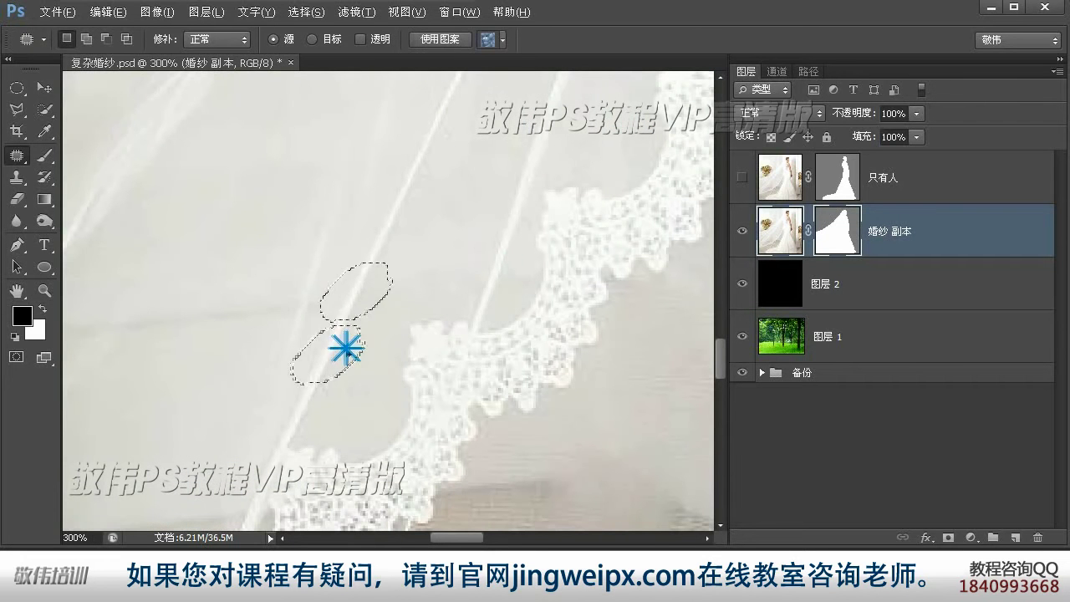
# - Patch the lower part of the reddish vertical marks beside the thin irregular fold
pyautogui.moveTo(174, 322); pyautogui.dragTo(518, 242)
pyautogui.moveTo(478, 217)
pyautogui.mouseDown()
pyautogui.moveTo(287, 340)
pyautogui.moveTo(442, 288)
pyautogui.mouseUp()
pyautogui.moveTo(431, 390)
pyautogui.mouseDown()
pyautogui.moveTo(482, 390)
pyautogui.moveTo(457, 310)
pyautogui.mouseUp()
pyautogui.moveTo(468, 280); pyautogui.dragTo(473, 292)
pyautogui.moveTo(531, 196); pyautogui.dragTo(473, 274)
pyautogui.moveTo(446, 311); pyautogui.dragTo(452, 303)
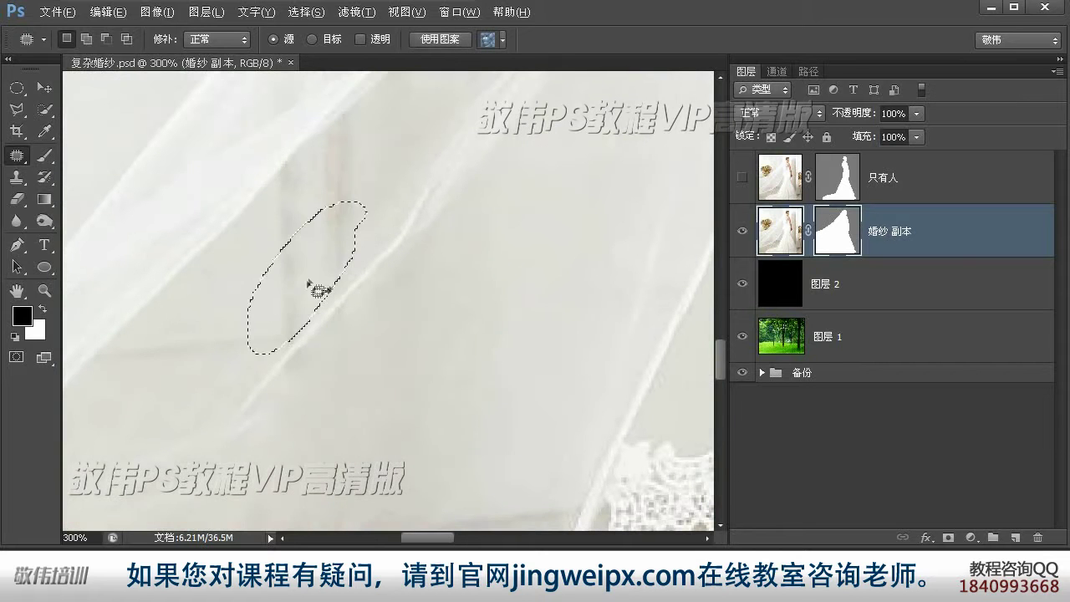
pyautogui.hotkey('ctrl', 'd')
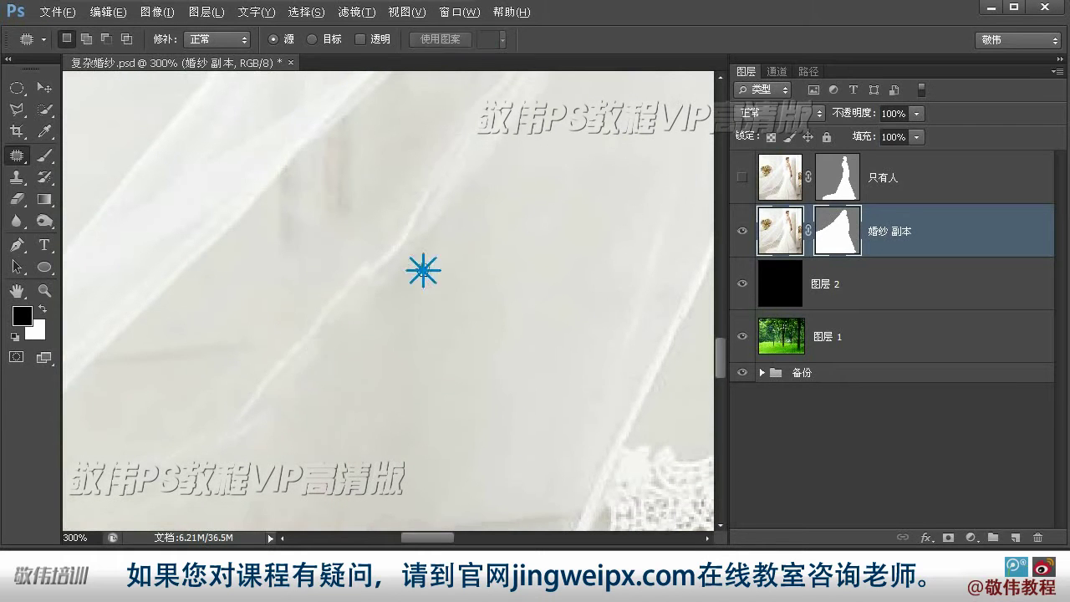
# - Patch the remaining reddish and grey vertical marks just below the broad light fold
pyautogui.moveTo(423, 206)
pyautogui.mouseDown()
pyautogui.moveTo(394, 179)
pyautogui.moveTo(410, 197)
pyautogui.mouseUp()
pyautogui.moveTo(320, 185); pyautogui.dragTo(234, 220)
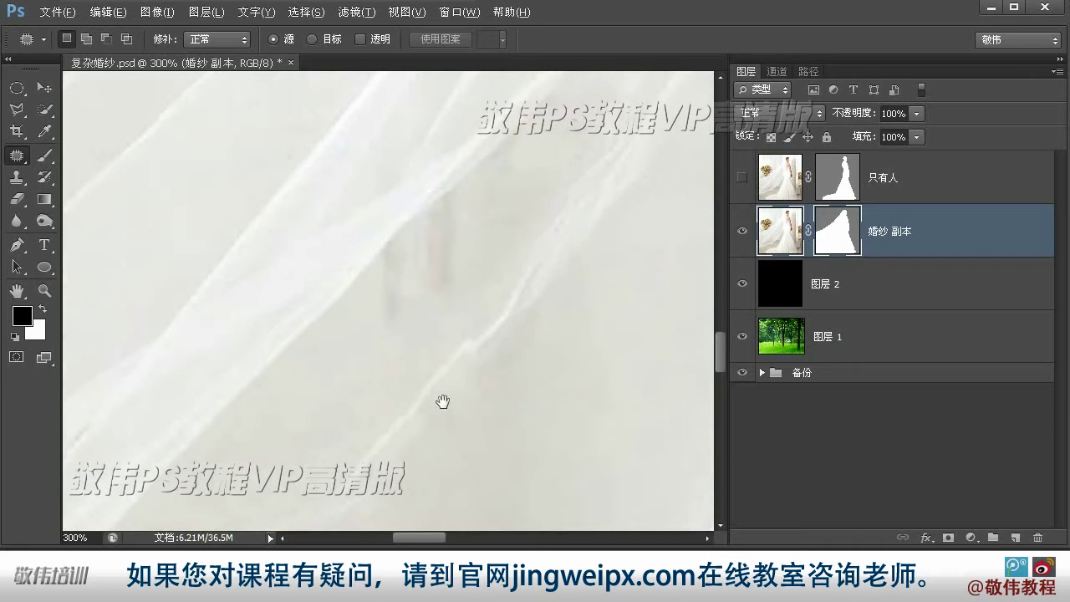
pyautogui.moveTo(422, 330)
pyautogui.mouseDown()
pyautogui.moveTo(461, 284)
pyautogui.moveTo(474, 318)
pyautogui.mouseUp()
pyautogui.moveTo(397, 274); pyautogui.dragTo(416, 259)
pyautogui.moveTo(457, 207); pyautogui.dragTo(365, 281)
pyautogui.moveTo(449, 209); pyautogui.dragTo(489, 174)
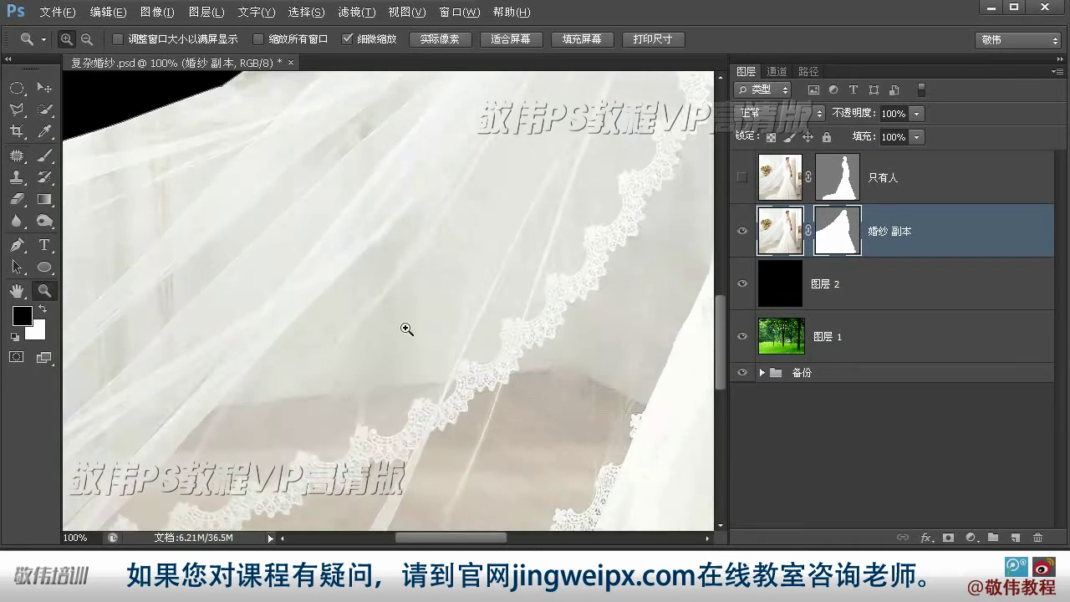
# - Patch the edge of the brown background band just inside the scalloped lace trim
pyautogui.moveTo(435, 317); pyautogui.dragTo(449, 312)
pyautogui.moveTo(444, 318)
pyautogui.mouseDown()
pyautogui.moveTo(421, 370)
pyautogui.moveTo(438, 331)
pyautogui.mouseUp()
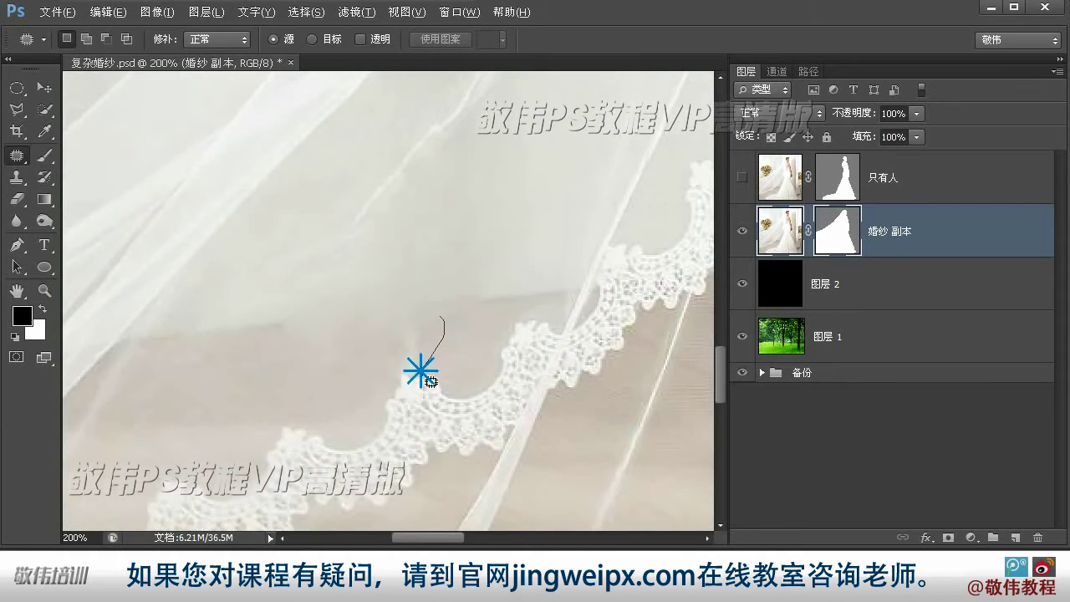
pyautogui.moveTo(418, 343); pyautogui.dragTo(376, 322)
pyautogui.moveTo(507, 268)
pyautogui.mouseDown()
pyautogui.moveTo(398, 299)
pyautogui.moveTo(493, 255)
pyautogui.mouseUp()
pyautogui.moveTo(472, 271)
pyautogui.mouseDown()
pyautogui.moveTo(272, 351)
pyautogui.moveTo(243, 334)
pyautogui.mouseUp()
pyautogui.moveTo(565, 259); pyautogui.dragTo(594, 267)
pyautogui.moveTo(506, 252)
pyautogui.mouseDown()
pyautogui.moveTo(527, 269)
pyautogui.moveTo(506, 253)
pyautogui.mouseUp()
pyautogui.moveTo(518, 284); pyautogui.dragTo(444, 272)
# - Patch the brown background edge alongside the broad diagonal fold above the lace trim
pyautogui.click(493, 127)
pyautogui.moveTo(160, 383); pyautogui.dragTo(420, 301)
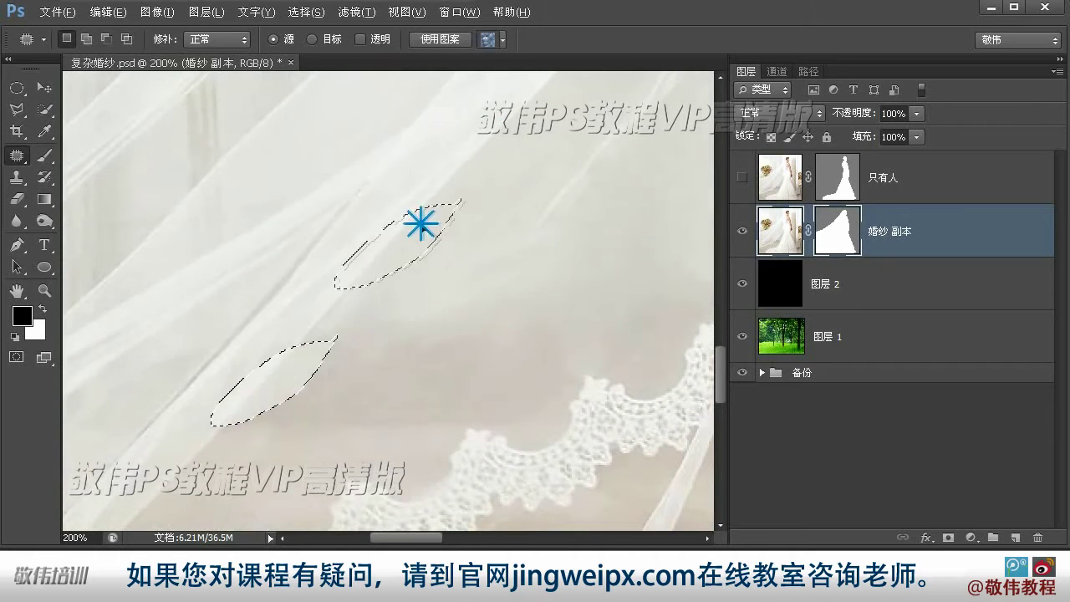
pyautogui.moveTo(418, 220)
pyautogui.mouseDown()
pyautogui.moveTo(310, 388)
pyautogui.moveTo(226, 435)
pyautogui.moveTo(318, 380)
pyautogui.mouseUp()
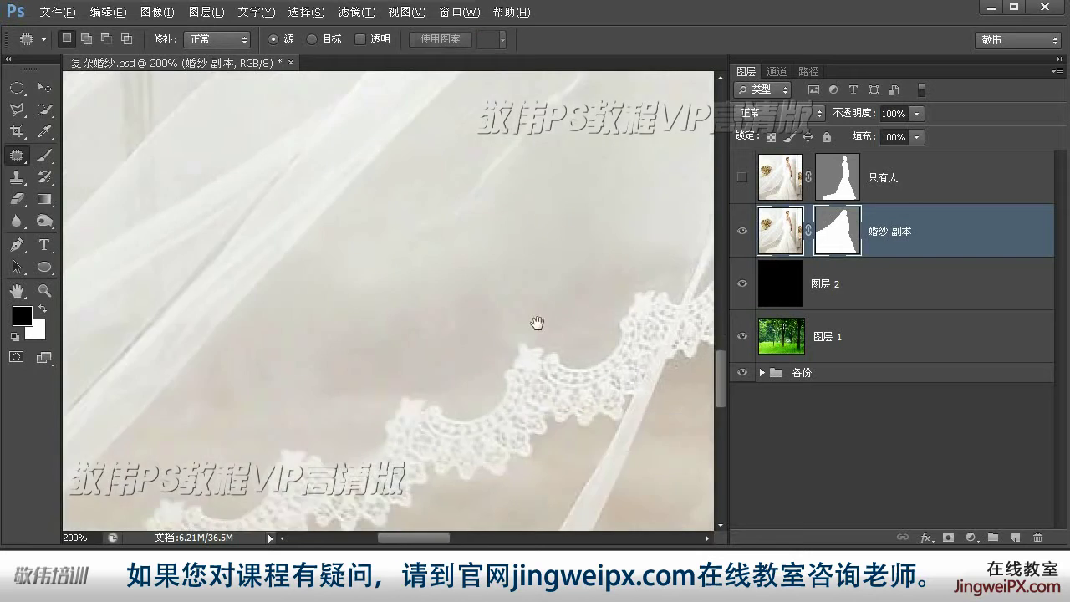
pyautogui.moveTo(557, 215); pyautogui.dragTo(465, 281)
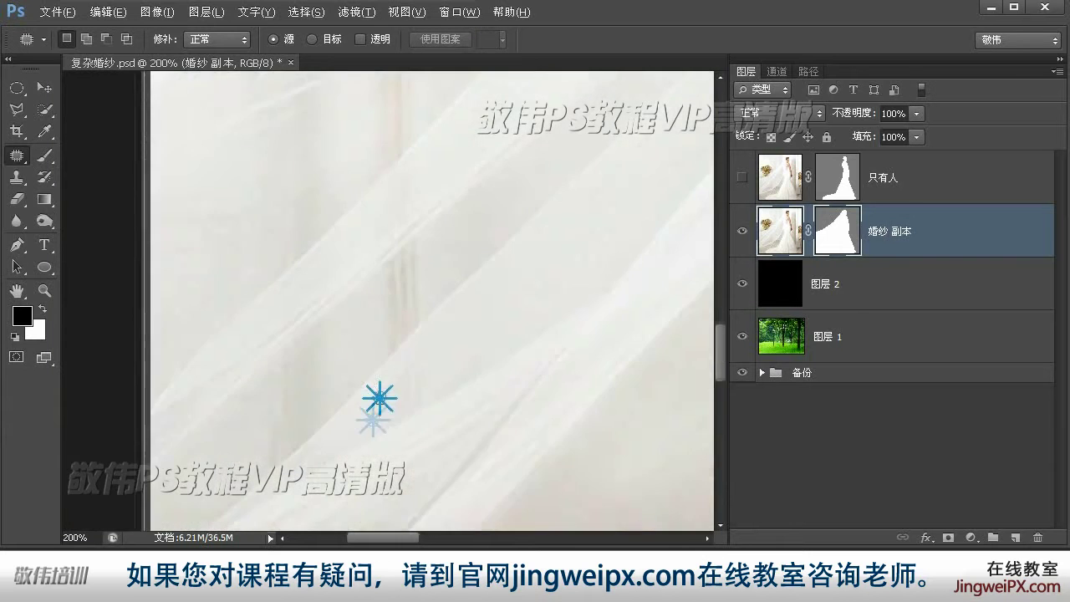
# - Patch the reddish vertical lines between the diagonal folds near the image's left edge
pyautogui.moveTo(380, 398); pyautogui.dragTo(390, 287)
pyautogui.moveTo(256, 380)
pyautogui.mouseDown()
pyautogui.moveTo(281, 383)
pyautogui.moveTo(279, 349)
pyautogui.moveTo(308, 339)
pyautogui.mouseUp()
pyautogui.moveTo(280, 362)
pyautogui.mouseDown()
pyautogui.moveTo(238, 422)
pyautogui.moveTo(299, 401)
pyautogui.mouseUp()
pyautogui.moveTo(363, 265)
pyautogui.mouseDown()
pyautogui.moveTo(260, 327)
pyautogui.moveTo(279, 310)
pyautogui.mouseUp()
pyautogui.moveTo(296, 344)
pyautogui.mouseDown()
pyautogui.moveTo(330, 411)
pyautogui.moveTo(334, 360)
pyautogui.mouseUp()
pyautogui.moveTo(318, 406); pyautogui.dragTo(404, 326)
pyautogui.moveTo(317, 410)
pyautogui.mouseDown()
pyautogui.moveTo(286, 477)
pyautogui.moveTo(285, 430)
pyautogui.mouseUp()
pyautogui.moveTo(294, 450); pyautogui.dragTo(253, 492)
# - Patch the vertical background streaks across the grey strips between the outer veil's diagonal folds
pyautogui.moveTo(424, 292); pyautogui.dragTo(383, 345)
pyautogui.moveTo(411, 328); pyautogui.dragTo(507, 222)
pyautogui.moveTo(368, 357)
pyautogui.mouseDown()
pyautogui.moveTo(377, 379)
pyautogui.moveTo(327, 418)
pyautogui.mouseUp()
pyautogui.moveTo(352, 406); pyautogui.dragTo(284, 468)
pyautogui.moveTo(393, 402); pyautogui.dragTo(464, 353)
pyautogui.moveTo(547, 310); pyautogui.dragTo(554, 214)
pyautogui.moveTo(399, 356); pyautogui.dragTo(460, 309)
pyautogui.moveTo(452, 313); pyautogui.dragTo(533, 251)
pyautogui.moveTo(388, 427); pyautogui.dragTo(468, 360)
pyautogui.moveTo(447, 344); pyautogui.dragTo(547, 258)
# - Even out the leftover vertical streaks with clean veil texture taken along the fold direction
pyautogui.moveTo(439, 468); pyautogui.dragTo(327, 299)
pyautogui.moveTo(372, 331)
pyautogui.mouseDown()
pyautogui.moveTo(375, 361)
pyautogui.moveTo(418, 326)
pyautogui.mouseUp()
pyautogui.moveTo(395, 351); pyautogui.dragTo(495, 284)
pyautogui.moveTo(349, 207)
pyautogui.mouseDown()
pyautogui.moveTo(236, 322)
pyautogui.moveTo(339, 221)
pyautogui.mouseUp()
pyautogui.moveTo(360, 234)
pyautogui.mouseDown()
pyautogui.moveTo(259, 330)
pyautogui.moveTo(263, 368)
pyautogui.mouseUp()
pyautogui.moveTo(219, 393); pyautogui.dragTo(342, 249)
pyautogui.moveTo(268, 359); pyautogui.dragTo(359, 259)
pyautogui.moveTo(293, 330)
pyautogui.mouseDown()
pyautogui.moveTo(410, 206)
pyautogui.moveTo(377, 247)
pyautogui.moveTo(389, 235)
pyautogui.mouseUp()
pyautogui.moveTo(368, 267); pyautogui.dragTo(435, 213)
# - Patch the last marks in the narrow grey strip between the outer folds and inspect the retouched area
pyautogui.moveTo(389, 274)
pyautogui.mouseDown()
pyautogui.moveTo(282, 377)
pyautogui.moveTo(412, 265)
pyautogui.mouseUp()
pyautogui.moveTo(251, 376); pyautogui.dragTo(383, 266)
pyautogui.moveTo(247, 385)
pyautogui.mouseDown()
pyautogui.moveTo(301, 326)
pyautogui.moveTo(270, 351)
pyautogui.mouseUp()
pyautogui.click(275, 344)
pyautogui.moveTo(259, 362); pyautogui.dragTo(323, 303)
pyautogui.moveTo(445, 351); pyautogui.dragTo(337, 426)
pyautogui.moveTo(333, 263)
pyautogui.mouseDown()
pyautogui.moveTo(329, 310)
pyautogui.moveTo(457, 243)
pyautogui.mouseUp()
pyautogui.hotkey('ctrl', 'd')
pyautogui.hotkey('ctrl', '-')
pyautogui.hotkey('ctrl', '-')
pyautogui.hotkey('ctrl', '-')
pyautogui.keyDown('ctrl'); pyautogui.click(280, 313); pyautogui.keyUp('ctrl')
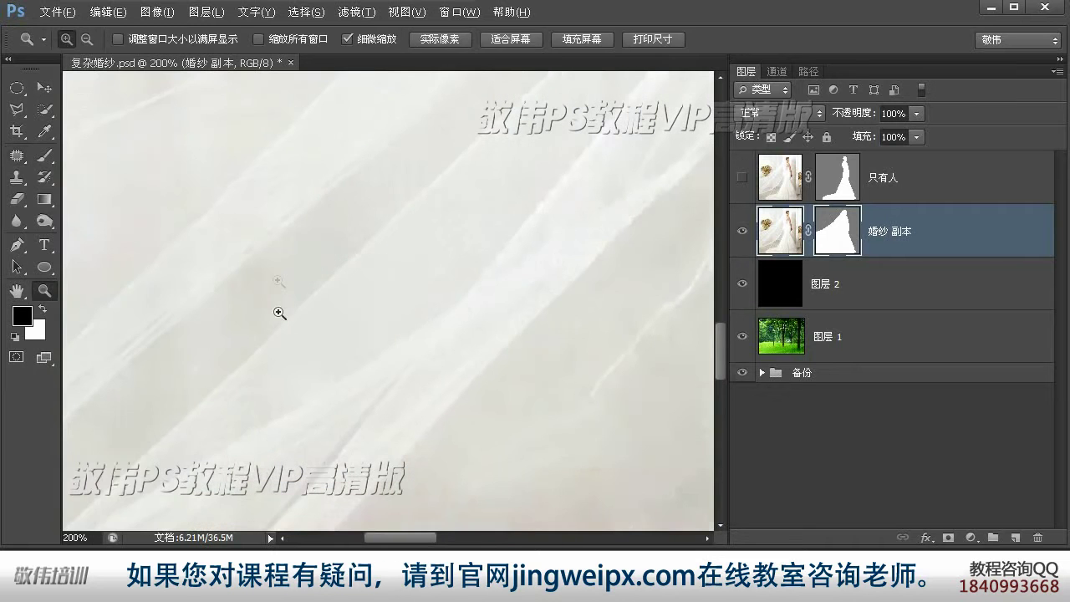
# - Patch the marks between the diagonal folds just below the veil's upper edge near the image's left side
pyautogui.moveTo(244, 289); pyautogui.dragTo(231, 304)
pyautogui.moveTo(276, 268); pyautogui.dragTo(446, 256)
pyautogui.moveTo(214, 319)
pyautogui.mouseDown()
pyautogui.moveTo(288, 319)
pyautogui.moveTo(219, 331)
pyautogui.mouseUp()
pyautogui.moveTo(251, 217); pyautogui.dragTo(357, 366)
pyautogui.moveTo(323, 305); pyautogui.dragTo(305, 250)
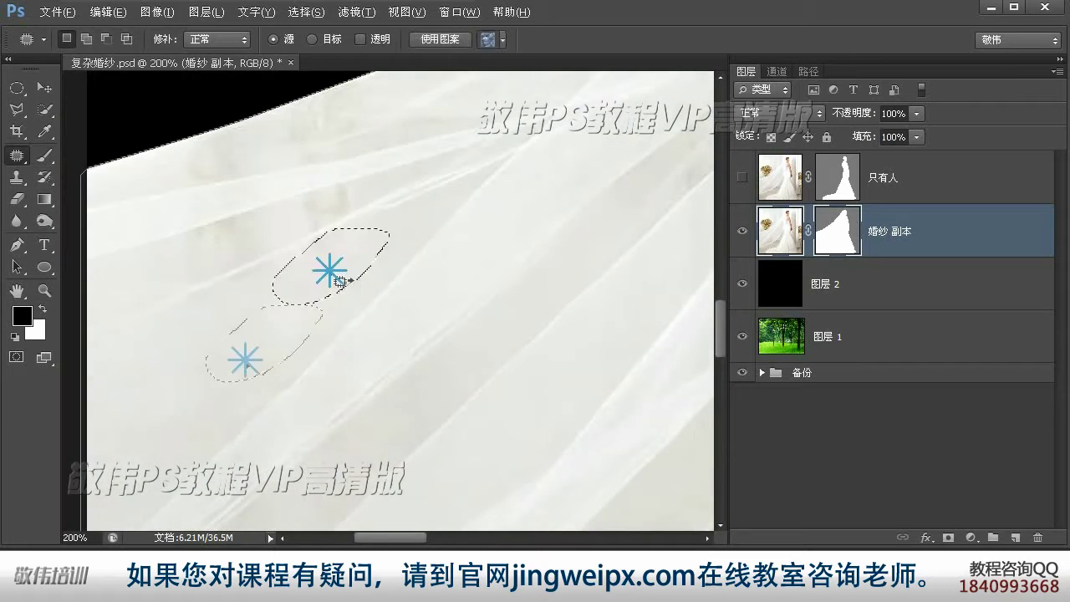
# - Patch the uneven spots across the outer veil's long diagonal folds with clean veil texture
pyautogui.hotkey('ctrl', '-')
pyautogui.hotkey('ctrl', '-')
pyautogui.hotkey('ctrl', '-')
pyautogui.hotkey('ctrl', '-')
pyautogui.keyDown('ctrl'); pyautogui.click(401, 224); pyautogui.keyUp('ctrl')
pyautogui.keyDown('ctrl'); pyautogui.click(401, 225); pyautogui.keyUp('ctrl')
pyautogui.keyDown('ctrl'); pyautogui.click(402, 225); pyautogui.keyUp('ctrl')
pyautogui.keyDown('alt'); pyautogui.click(360, 256); pyautogui.keyUp('alt')
pyautogui.keyDown('ctrl'); pyautogui.click(325, 427); pyautogui.keyUp('ctrl')
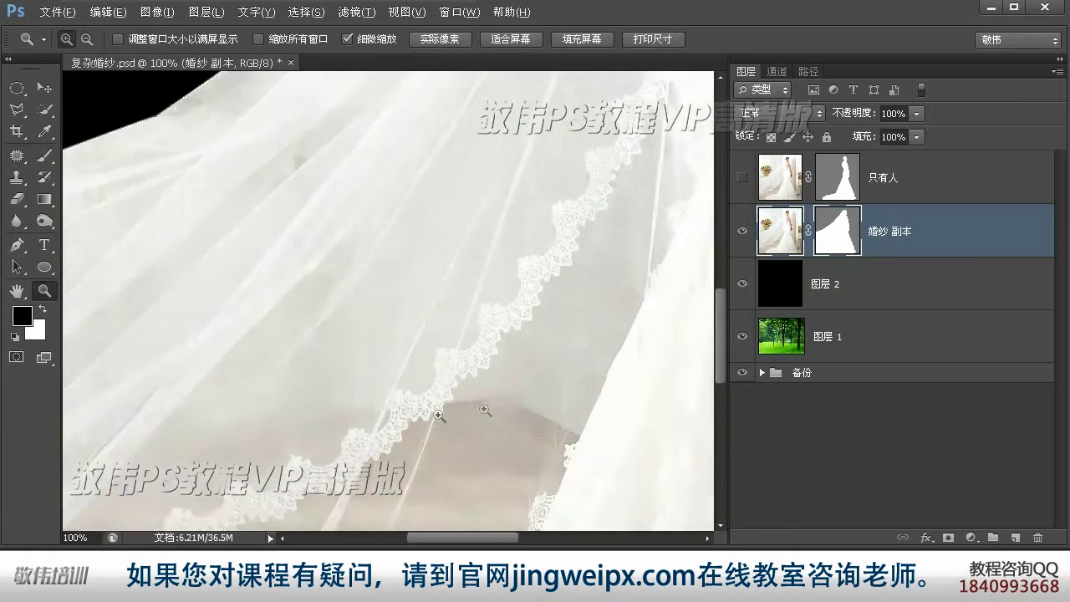
pyautogui.keyDown('ctrl'); pyautogui.click(325, 427); pyautogui.keyUp('ctrl')
pyautogui.moveTo(351, 276); pyautogui.dragTo(334, 266)
pyautogui.moveTo(294, 311); pyautogui.dragTo(494, 133)
pyautogui.click(481, 216)
pyautogui.moveTo(466, 209); pyautogui.dragTo(293, 376)
pyautogui.moveTo(411, 318)
pyautogui.mouseDown()
pyautogui.moveTo(363, 282)
pyautogui.moveTo(411, 317)
pyautogui.mouseUp()
pyautogui.moveTo(535, 418); pyautogui.dragTo(384, 237)
pyautogui.moveTo(381, 277); pyautogui.dragTo(401, 209)
# - Patch the brownish spots in the diagonal grey strip beside the point where the outer folds cross
pyautogui.keyDown('alt'); pyautogui.click(243, 327); pyautogui.keyUp('alt')
pyautogui.keyDown('alt'); pyautogui.click(243, 327); pyautogui.keyUp('alt')
pyautogui.keyDown('alt'); pyautogui.click(243, 327); pyautogui.keyUp('alt')
pyautogui.keyDown('alt'); pyautogui.click(243, 327); pyautogui.keyUp('alt')
pyautogui.keyDown('ctrl'); pyautogui.click(368, 305); pyautogui.keyUp('ctrl')
pyautogui.keyDown('ctrl'); pyautogui.click(392, 284); pyautogui.keyUp('ctrl')
pyautogui.keyDown('ctrl'); pyautogui.click(451, 326); pyautogui.keyUp('ctrl')
pyautogui.moveTo(420, 395); pyautogui.dragTo(427, 368)
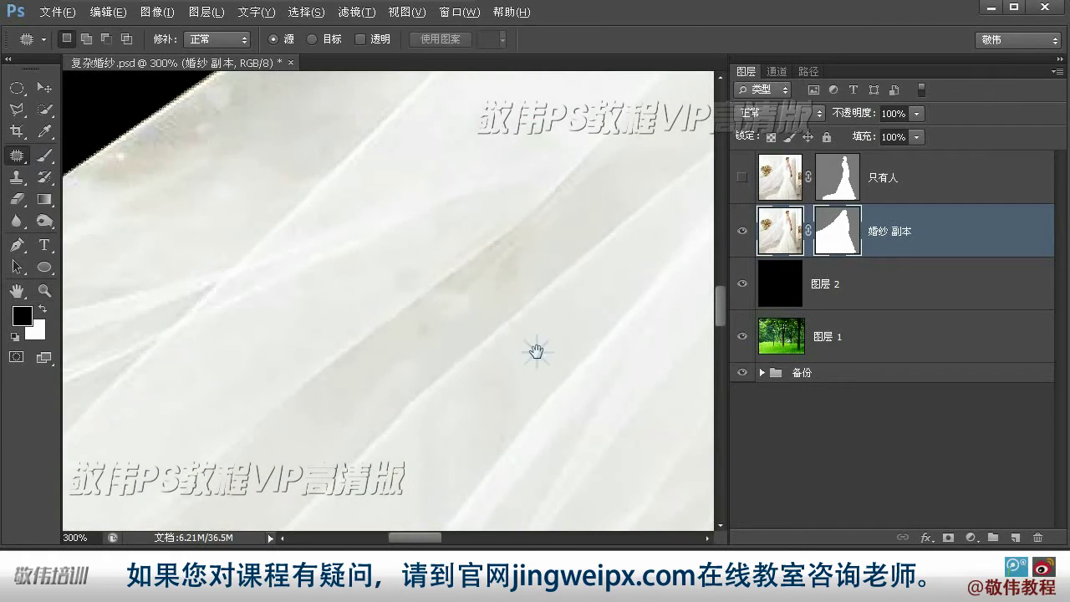
pyautogui.moveTo(571, 259); pyautogui.dragTo(552, 213)
pyautogui.click(336, 390)
pyautogui.moveTo(349, 320)
pyautogui.mouseDown()
pyautogui.moveTo(313, 358)
pyautogui.moveTo(290, 458)
pyautogui.moveTo(297, 523)
pyautogui.mouseUp()
pyautogui.moveTo(495, 273); pyautogui.dragTo(501, 266)
pyautogui.moveTo(569, 220); pyautogui.dragTo(360, 356)
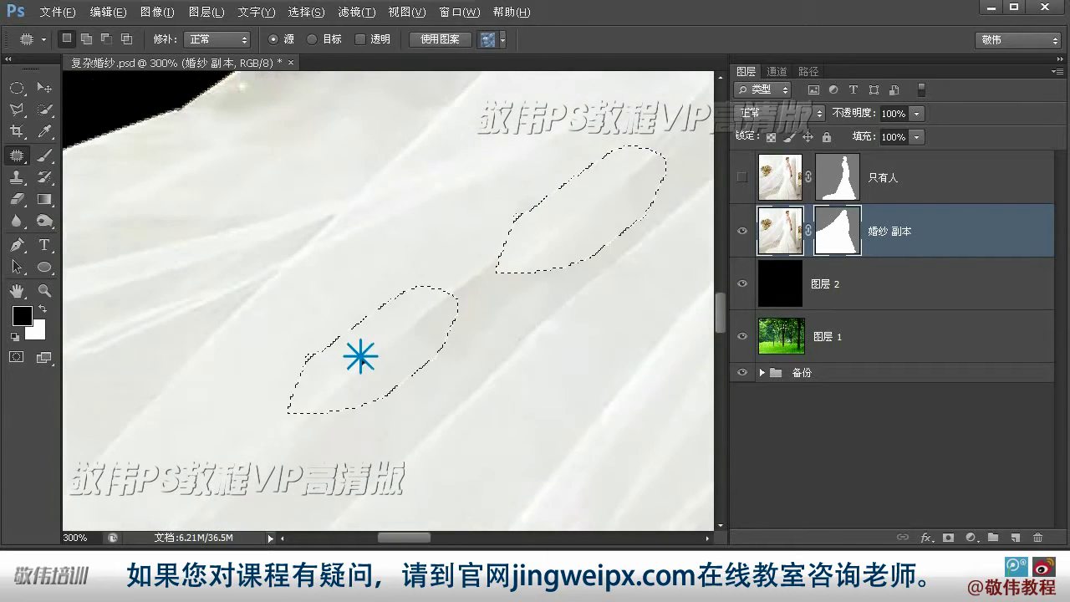
pyautogui.moveTo(606, 178); pyautogui.dragTo(519, 242)
pyautogui.click(245, 458)
pyautogui.moveTo(468, 201); pyautogui.dragTo(409, 387)
# - Patch the remaining blotches in the veil areas around the crossing folds
pyautogui.hotkey('ctrl', '-')
pyautogui.hotkey('ctrl', '-')
pyautogui.hotkey('ctrl', '-')
pyautogui.moveTo(611, 452); pyautogui.dragTo(468, 291)
pyautogui.keyDown('ctrl'); pyautogui.click(436, 503); pyautogui.keyUp('ctrl')
pyautogui.moveTo(477, 330); pyautogui.dragTo(545, 363)
pyautogui.moveTo(482, 358); pyautogui.dragTo(424, 454)
pyautogui.click(435, 373)
pyautogui.moveTo(544, 312)
pyautogui.mouseDown()
pyautogui.moveTo(503, 338)
pyautogui.moveTo(548, 384)
pyautogui.moveTo(602, 405)
pyautogui.moveTo(489, 393)
pyautogui.moveTo(610, 316)
pyautogui.mouseUp()
pyautogui.hotkey('ctrl', 'd')
pyautogui.moveTo(544, 269)
pyautogui.mouseDown()
pyautogui.moveTo(532, 259)
pyautogui.moveTo(544, 269)
pyautogui.mouseUp()
pyautogui.hotkey('ctrl', 'd')
# - Even out the faint stains between the outer folds with texture taken from neighbouring veil areas
pyautogui.moveTo(485, 343); pyautogui.dragTo(270, 366)
pyautogui.moveTo(138, 305); pyautogui.dragTo(235, 305)
pyautogui.moveTo(242, 189); pyautogui.dragTo(251, 194)
pyautogui.moveTo(309, 196); pyautogui.dragTo(368, 235)
pyautogui.hotkey('ctrl', 'd')
pyautogui.moveTo(311, 295); pyautogui.dragTo(266, 333)
pyautogui.moveTo(289, 313); pyautogui.dragTo(180, 327)
pyautogui.click(365, 280)
pyautogui.moveTo(310, 323); pyautogui.dragTo(335, 322)
pyautogui.moveTo(358, 347); pyautogui.dragTo(268, 387)
pyautogui.moveTo(430, 228); pyautogui.dragTo(418, 293)
pyautogui.moveTo(438, 249); pyautogui.dragTo(275, 290)
pyautogui.moveTo(435, 276); pyautogui.dragTo(431, 272)
pyautogui.moveTo(464, 296); pyautogui.dragTo(301, 351)
# - Patch the discoloured band along the veil's upper edge on both sides of its bend
pyautogui.moveTo(341, 225)
pyautogui.mouseDown()
pyautogui.moveTo(340, 321)
pyautogui.moveTo(358, 332)
pyautogui.mouseUp()
pyautogui.moveTo(418, 298); pyautogui.dragTo(337, 332)
pyautogui.moveTo(501, 234); pyautogui.dragTo(368, 267)
pyautogui.moveTo(430, 264); pyautogui.dragTo(443, 251)
pyautogui.moveTo(368, 264)
pyautogui.mouseDown()
pyautogui.moveTo(609, 227)
pyautogui.moveTo(501, 225)
pyautogui.mouseUp()
pyautogui.moveTo(494, 251); pyautogui.dragTo(494, 275)
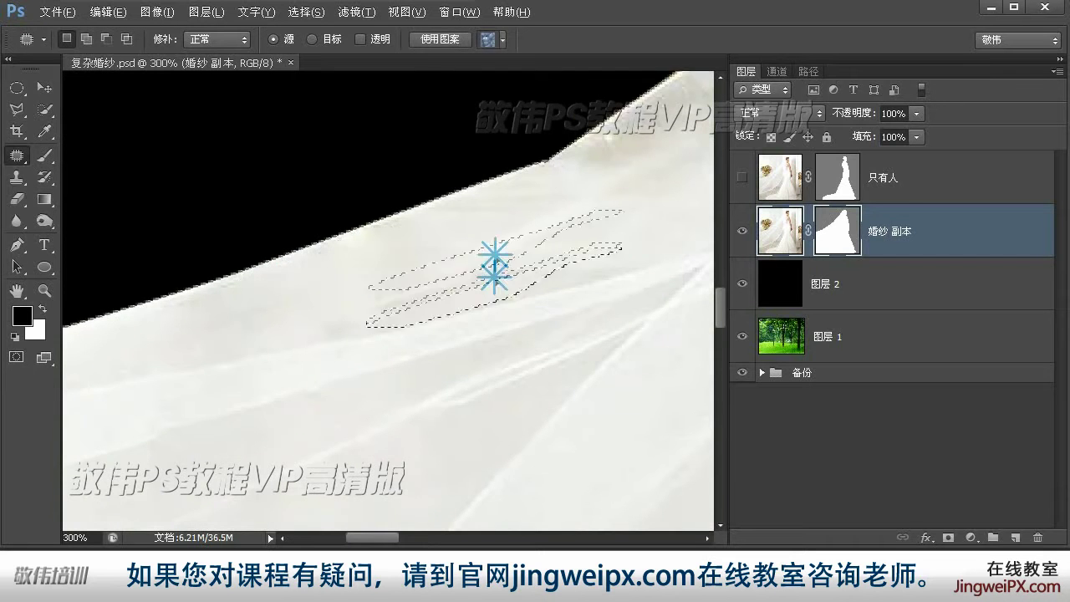
pyautogui.hotkey('ctrl', 'd')
pyautogui.moveTo(628, 157); pyautogui.dragTo(342, 275)
pyautogui.moveTo(514, 189); pyautogui.dragTo(444, 271)
pyautogui.moveTo(506, 156)
pyautogui.mouseDown()
pyautogui.moveTo(304, 320)
pyautogui.moveTo(285, 305)
pyautogui.mouseUp()
pyautogui.moveTo(419, 253)
pyautogui.mouseDown()
pyautogui.moveTo(405, 320)
pyautogui.moveTo(491, 238)
pyautogui.mouseUp()
pyautogui.hotkey('ctrl', 'd')
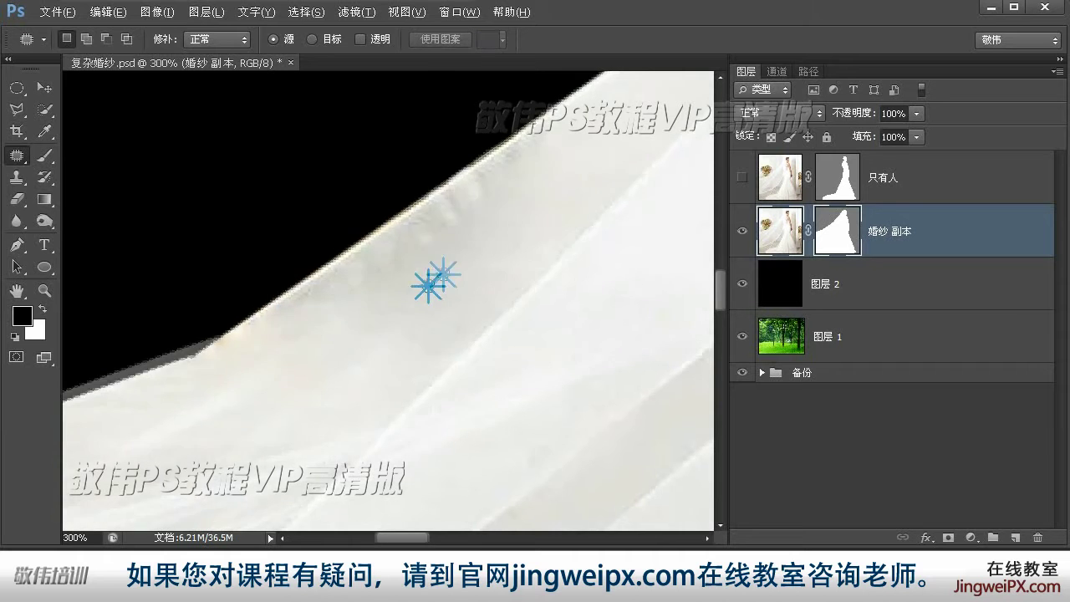
# - Clone clean veil texture over the light and orange marks along the upper edge with the Clone Stamp tool
pyautogui.press('z')
pyautogui.keyDown('alt'); pyautogui.click(509, 246); pyautogui.keyUp('alt')
pyautogui.keyDown('alt'); pyautogui.click(499, 271); pyautogui.keyUp('alt')
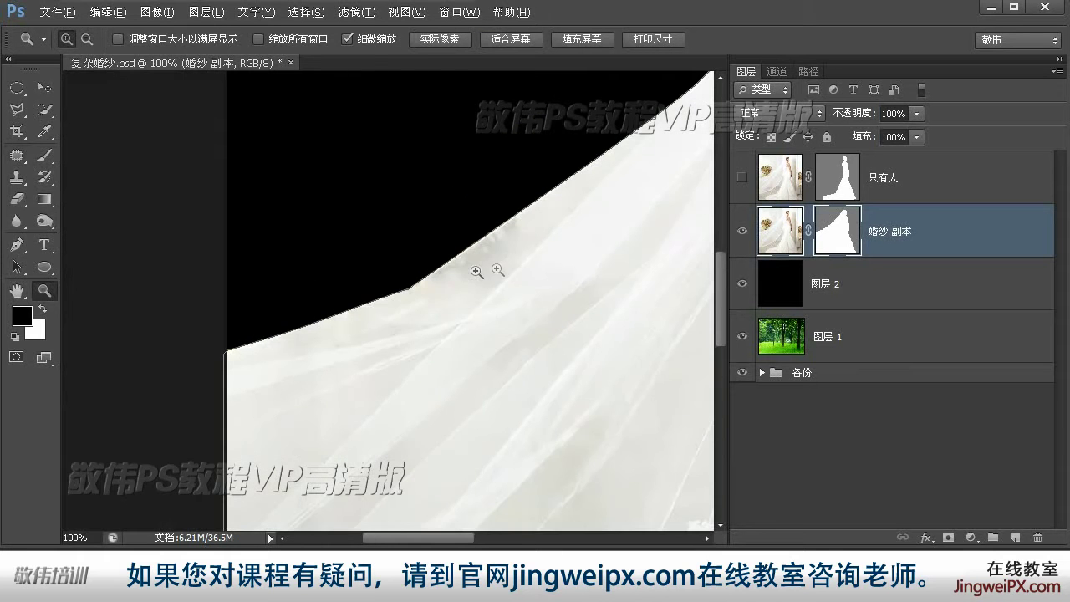
pyautogui.click(500, 276)
pyautogui.click(446, 279)
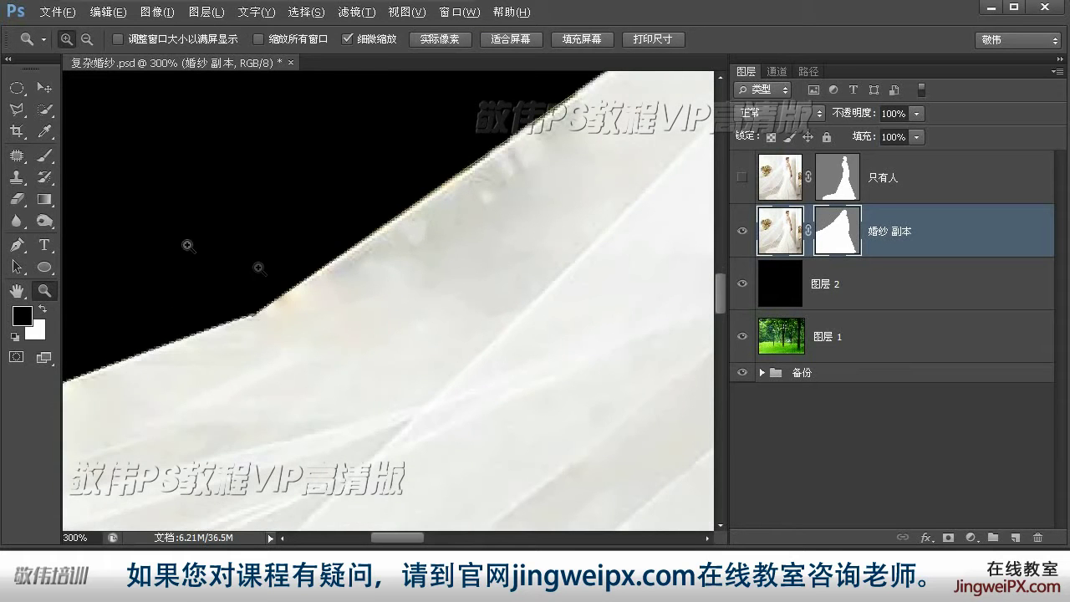
pyautogui.moveTo(17, 178); pyautogui.dragTo(46, 190)
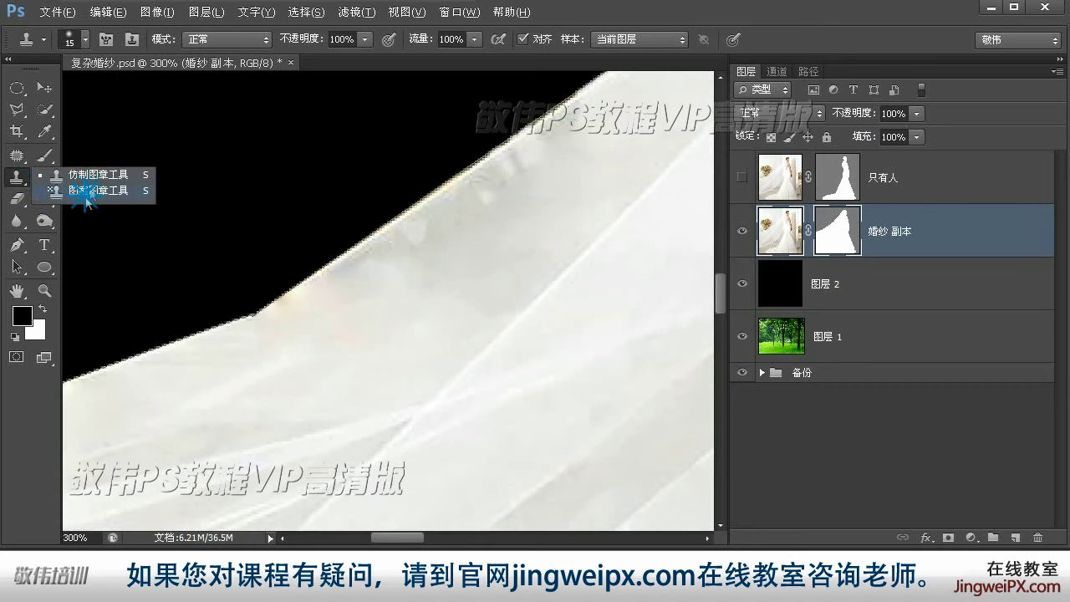
pyautogui.click(96, 174)
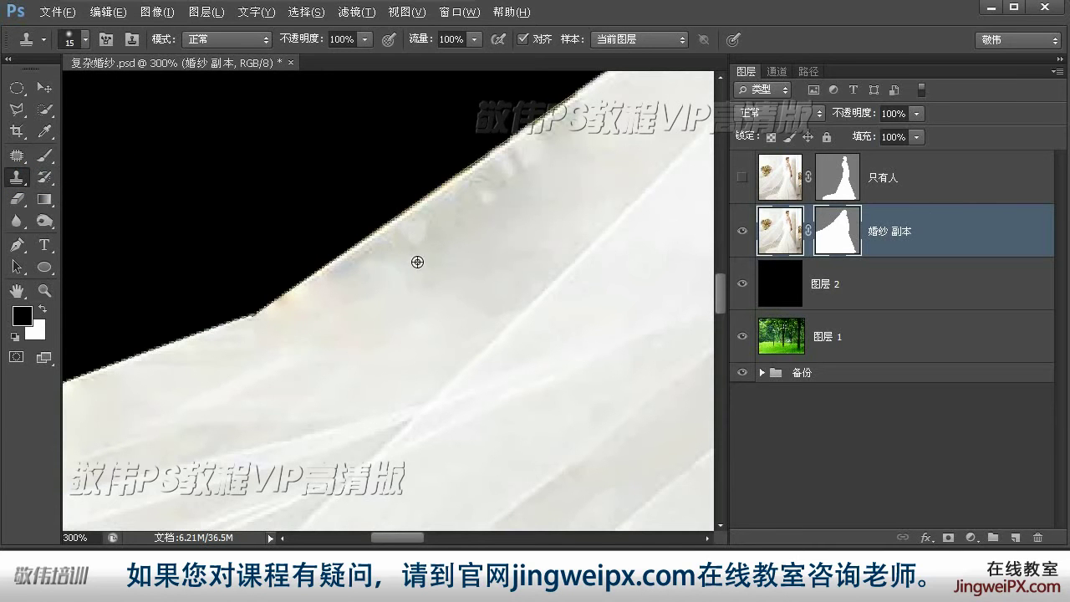
pyautogui.keyDown('alt'); pyautogui.click(373, 266); pyautogui.keyUp('alt')
pyautogui.moveTo(373, 265)
pyautogui.mouseDown()
pyautogui.moveTo(432, 237)
pyautogui.moveTo(444, 242)
pyautogui.mouseUp()
pyautogui.moveTo(451, 279)
pyautogui.mouseDown()
pyautogui.moveTo(439, 277)
pyautogui.moveTo(456, 218)
pyautogui.mouseUp()
pyautogui.click(488, 209)
# - Set the Clone Stamp opacity to 64% and clone over the blotches beside the veil's upper edge
pyautogui.click(364, 40)
pyautogui.click(339, 67)
pyautogui.click(487, 244)
pyautogui.moveTo(459, 267); pyautogui.dragTo(452, 287)
pyautogui.moveTo(368, 292); pyautogui.dragTo(344, 323)
pyautogui.click(302, 304)
pyautogui.keyDown('alt'); pyautogui.click(446, 311); pyautogui.keyUp('alt')
pyautogui.moveTo(511, 290)
pyautogui.mouseDown()
pyautogui.moveTo(470, 327)
pyautogui.moveTo(452, 260)
pyautogui.mouseUp()
# - Patch a leftover mark on the veil and clone away the last traces along its upper edge
pyautogui.press('j')
pyautogui.moveTo(633, 493)
pyautogui.mouseDown()
pyautogui.moveTo(444, 330)
pyautogui.moveTo(499, 518)
pyautogui.mouseUp()
pyautogui.press('s')
pyautogui.keyDown('alt'); pyautogui.click(277, 346); pyautogui.keyUp('alt')
pyautogui.moveTo(323, 268)
pyautogui.mouseDown()
pyautogui.moveTo(394, 220)
pyautogui.moveTo(377, 214)
pyautogui.mouseUp()
pyautogui.keyDown('alt'); pyautogui.click(381, 299); pyautogui.keyUp('alt')
pyautogui.moveTo(277, 363)
pyautogui.mouseDown()
pyautogui.moveTo(319, 336)
pyautogui.moveTo(350, 295)
pyautogui.mouseUp()
pyautogui.click(281, 332)
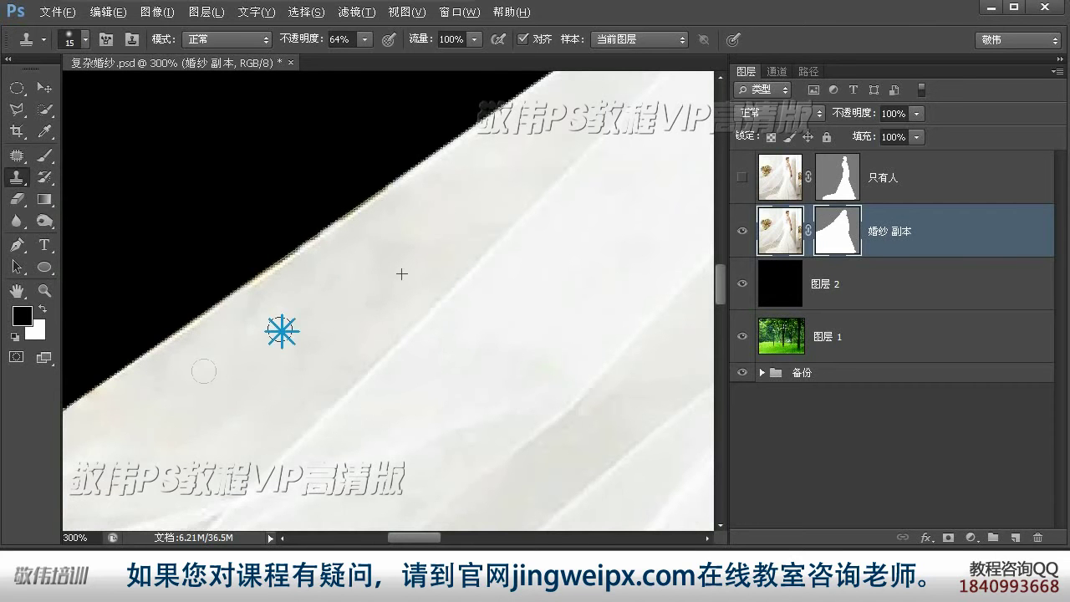
pyautogui.click(304, 341)
pyautogui.click(540, 171)
# - View the whole image and check the retouched veil layer by switching its visibility off and on
pyautogui.doubleClick(22, 291)
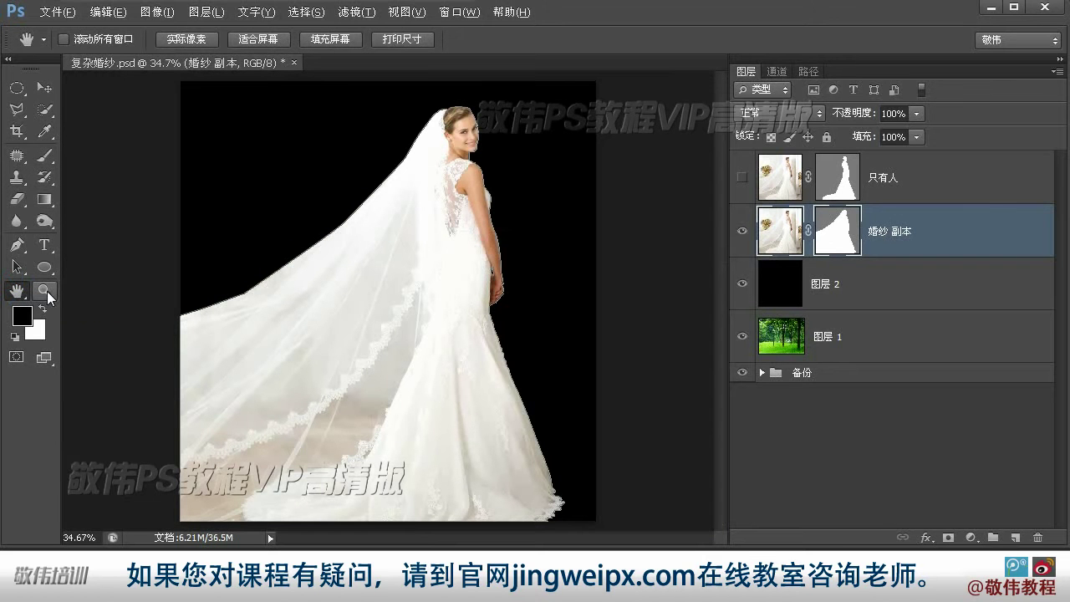
pyautogui.click(46, 296)
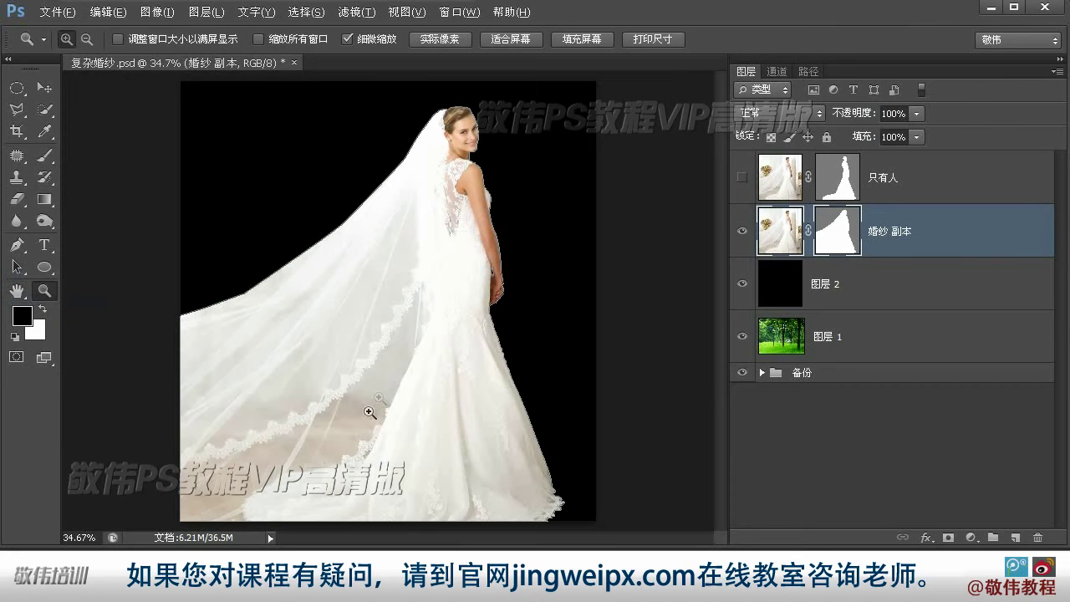
pyautogui.click(46, 89)
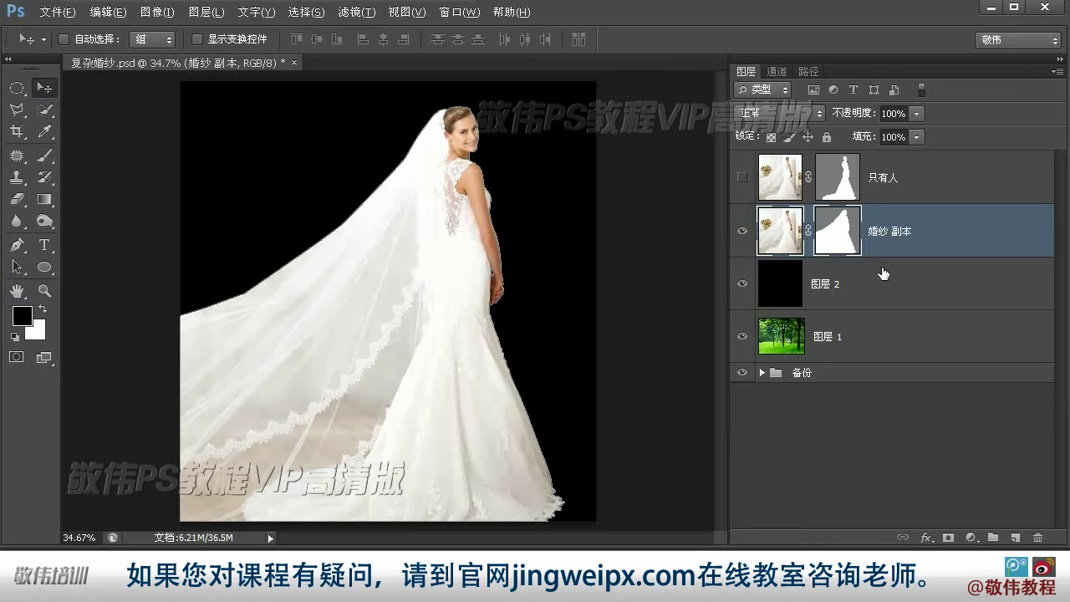
pyautogui.click(742, 231)
pyautogui.click(742, 232)
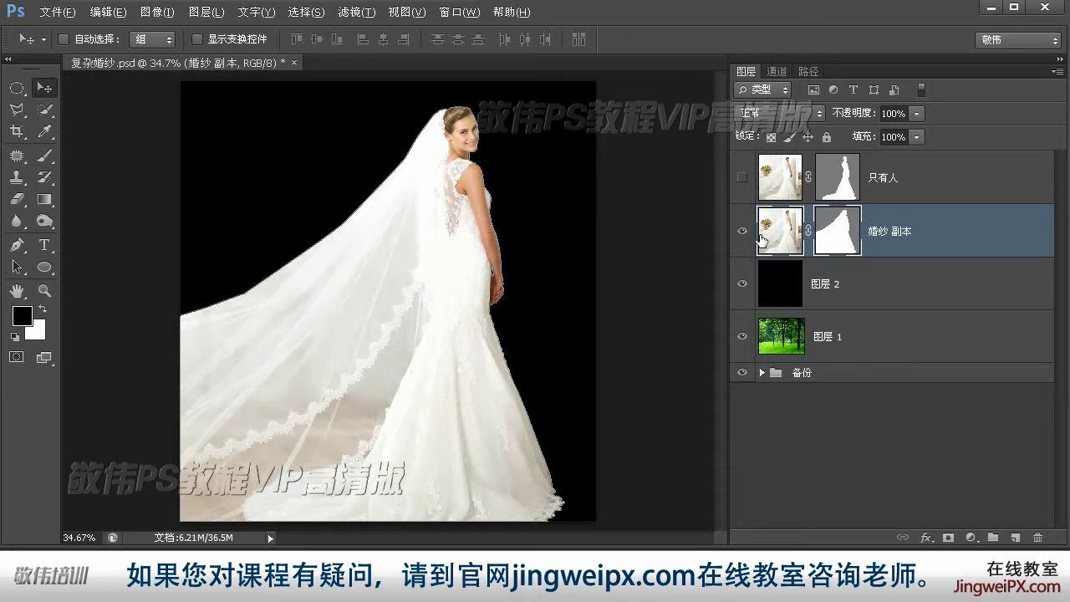
# - Load the RGB composite channel's luminosity as a selection
pyautogui.click(778, 71)
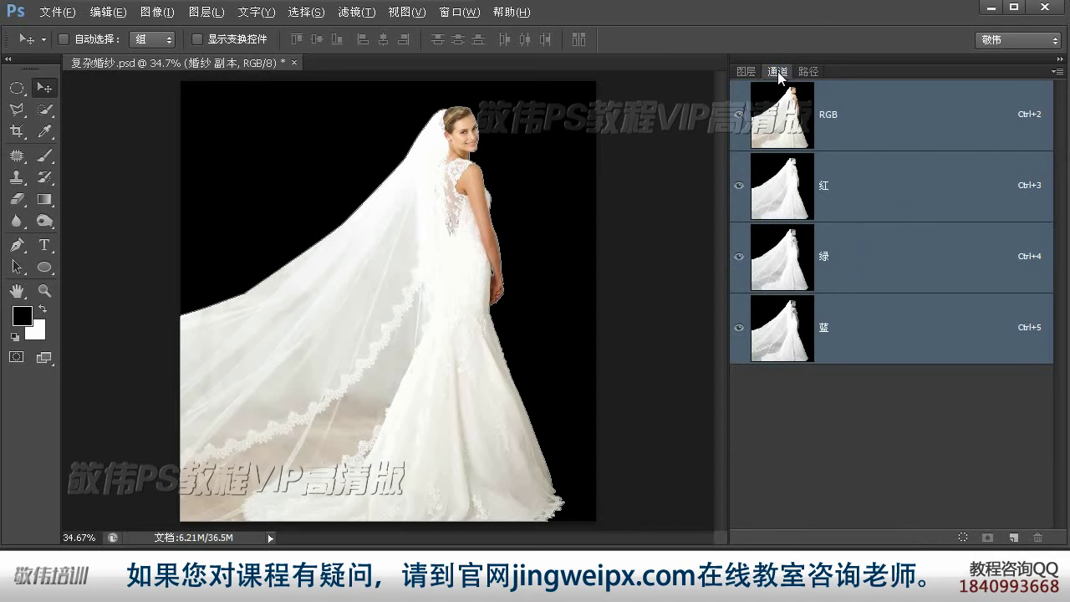
pyautogui.keyDown('ctrl'); pyautogui.click(793, 127); pyautogui.keyUp('ctrl')
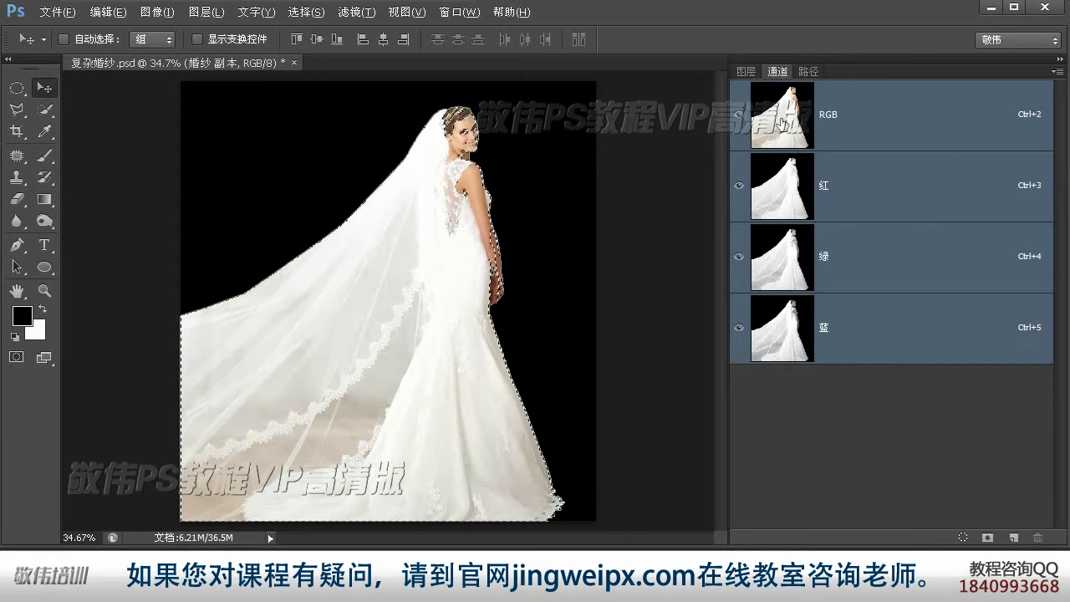
pyautogui.press('ctrl')
pyautogui.press('ctrl')
pyautogui.press('ctrl')
pyautogui.press('ctrl')
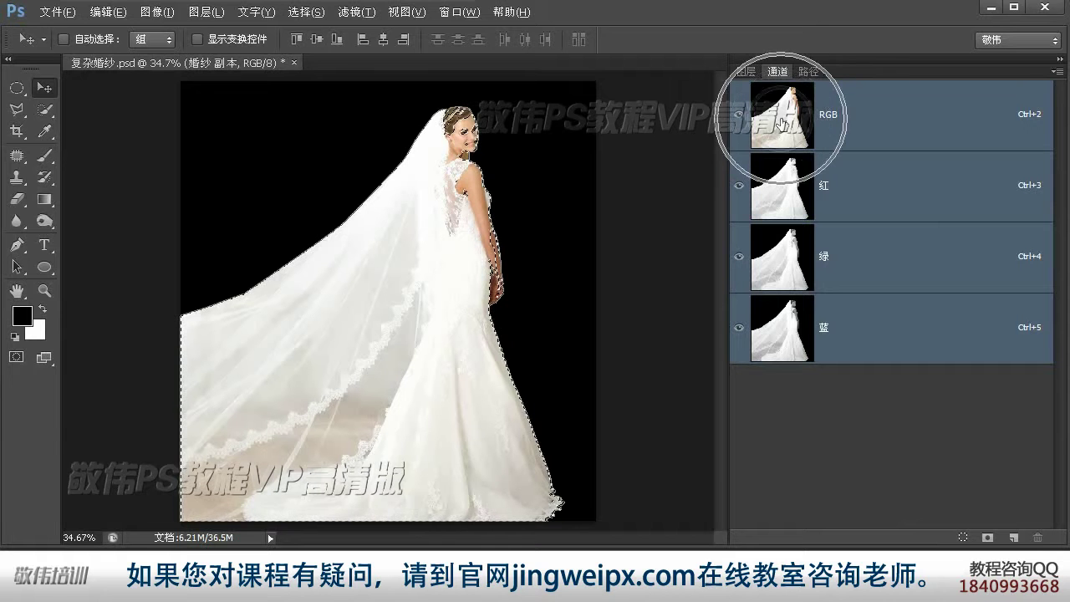
pyautogui.keyDown('ctrl'); pyautogui.click(781, 124); pyautogui.keyUp('ctrl')
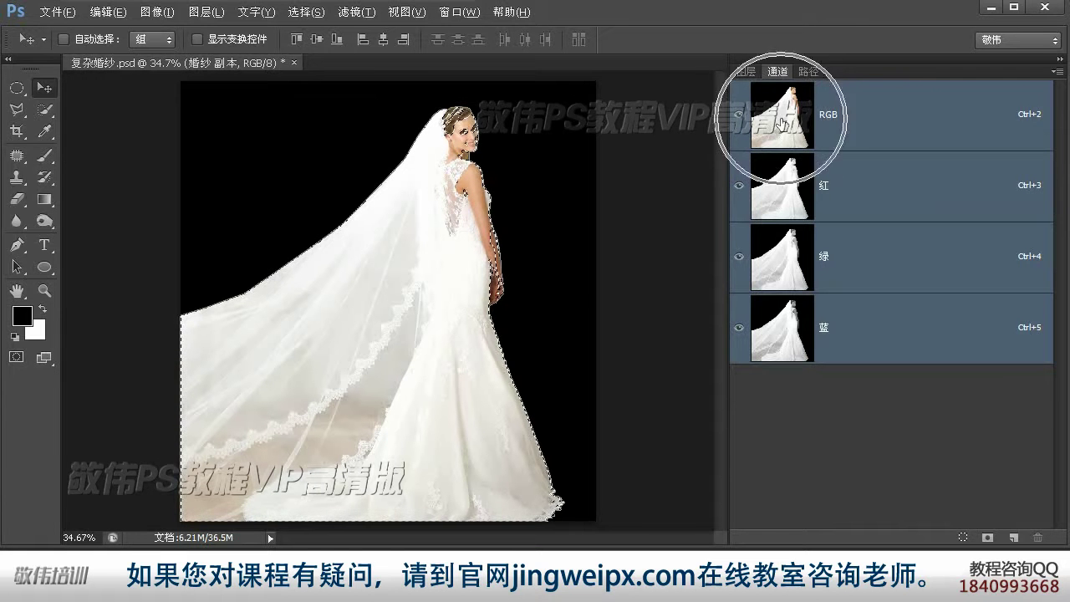
pyautogui.press('ctrl')
pyautogui.press('ctrl')
pyautogui.press('ctrl')
pyautogui.press('ctrl')
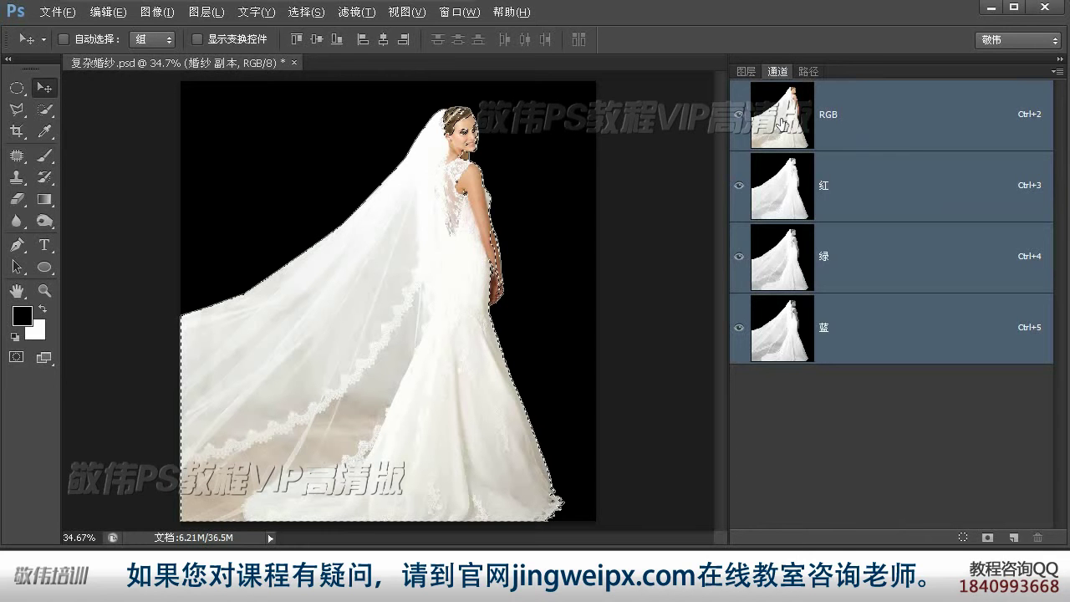
# - Duplicate the 婚纱 副本 layer, then hide the original and move it into the 备份 group
pyautogui.click(750, 73)
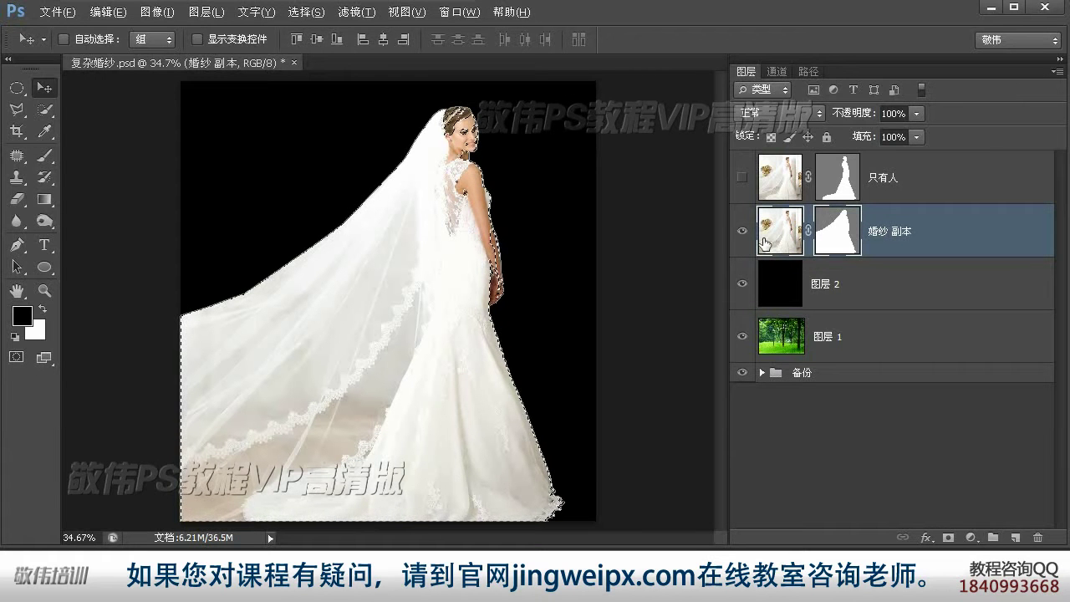
pyautogui.moveTo(776, 236); pyautogui.dragTo(902, 538)
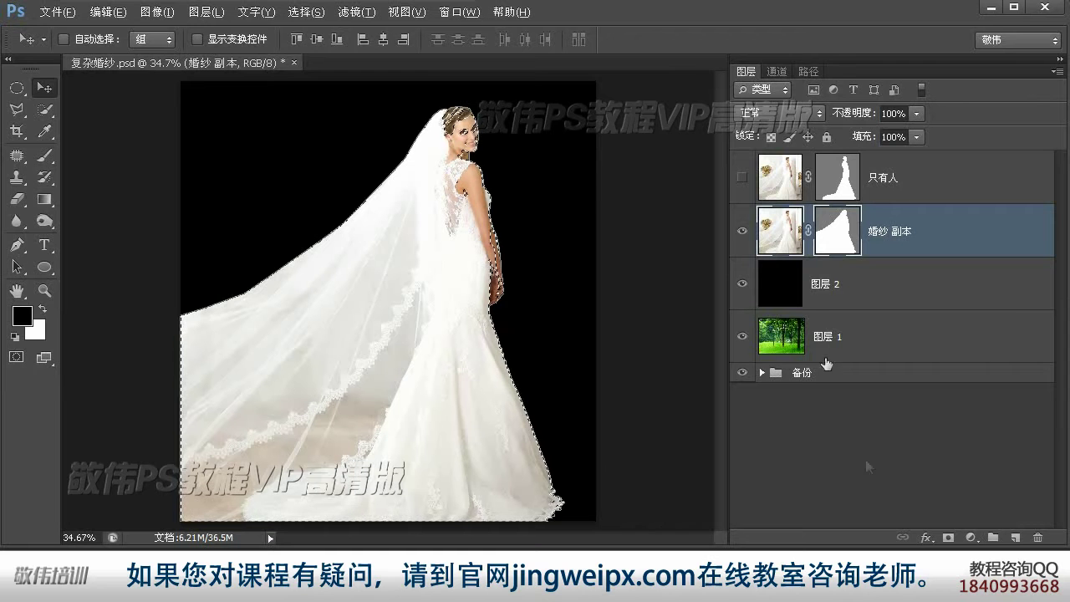
pyautogui.moveTo(784, 228); pyautogui.dragTo(1003, 528)
pyautogui.click(742, 285)
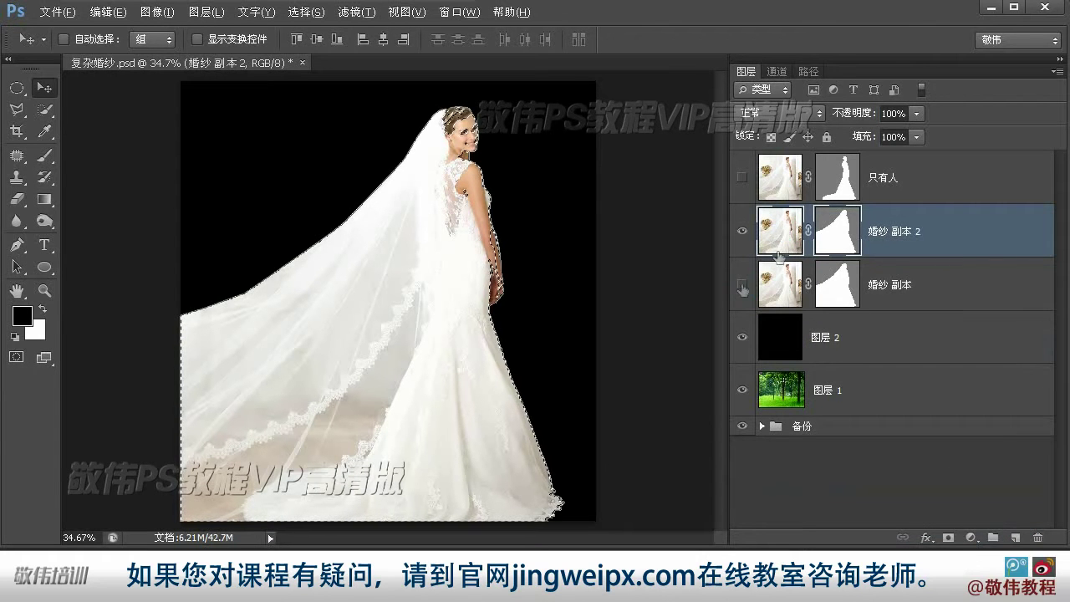
pyautogui.moveTo(777, 288); pyautogui.dragTo(807, 425)
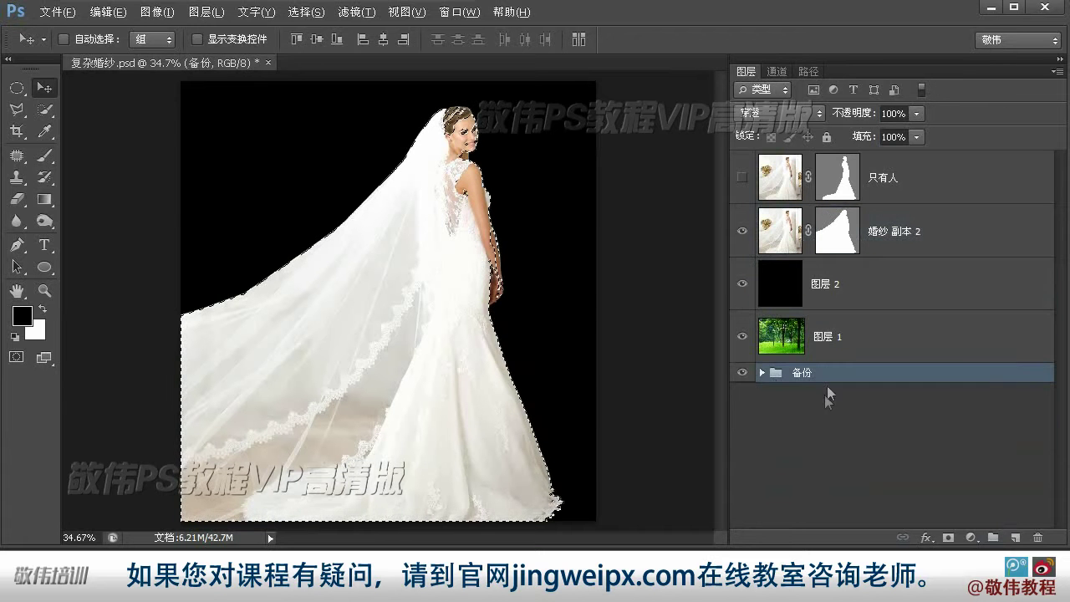
# - Check the layers inside the 备份 group, then hide and collapse the group
pyautogui.click(761, 373)
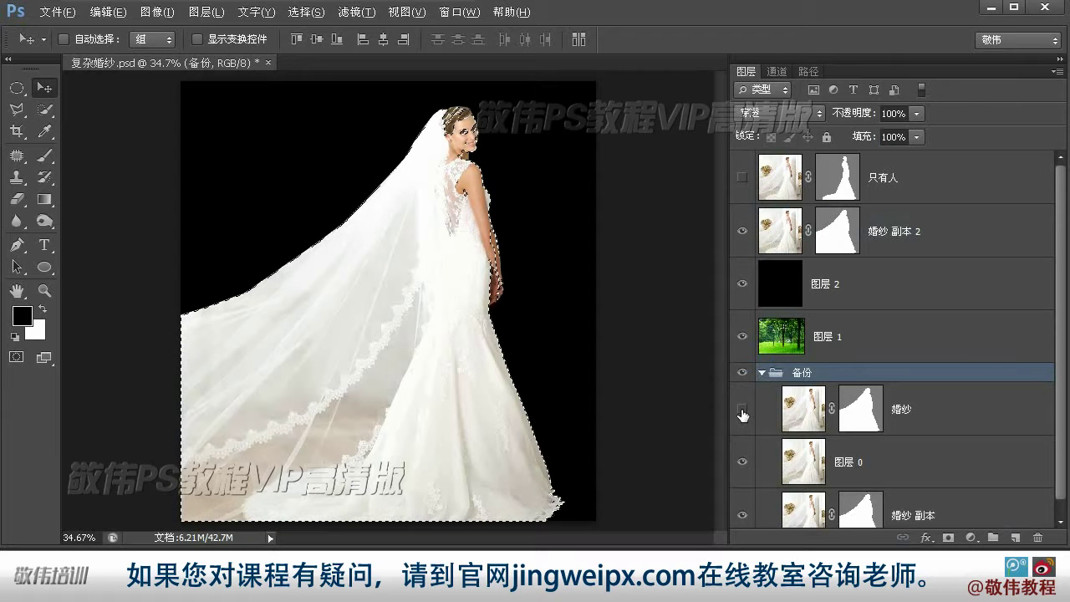
pyautogui.click(741, 372)
pyautogui.click(761, 373)
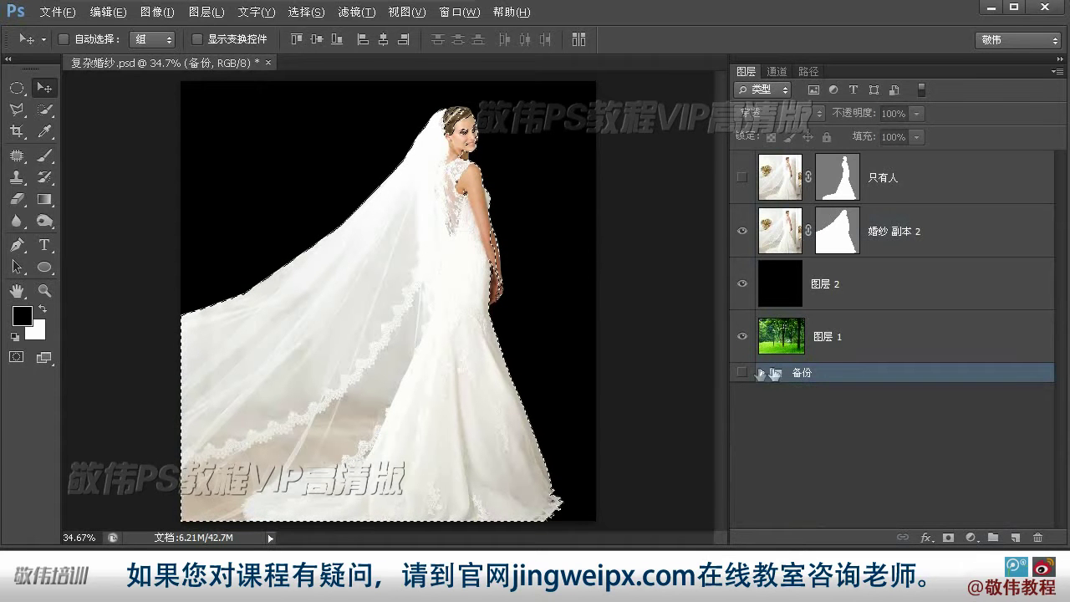
# - Add a layer mask to 婚纱 副本 2 from the luminosity selection
pyautogui.click(771, 234)
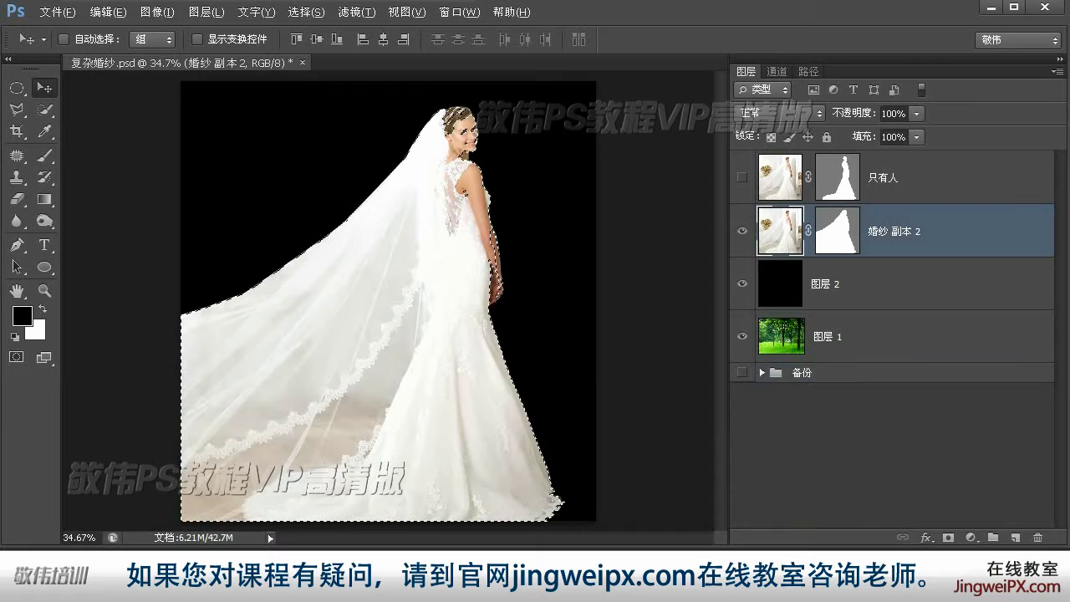
pyautogui.click(950, 540)
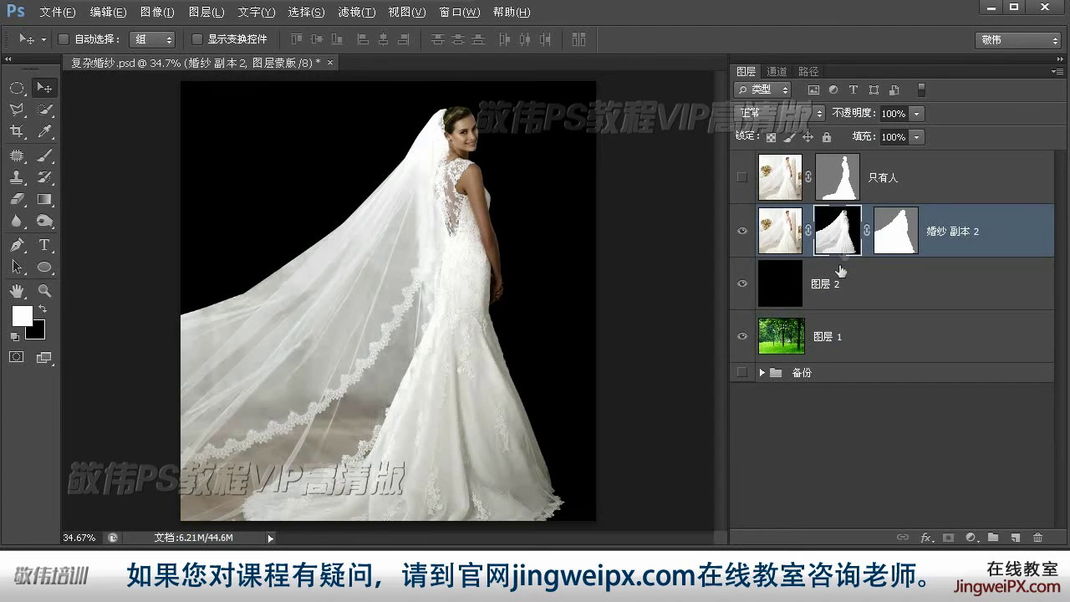
pyautogui.click(841, 242)
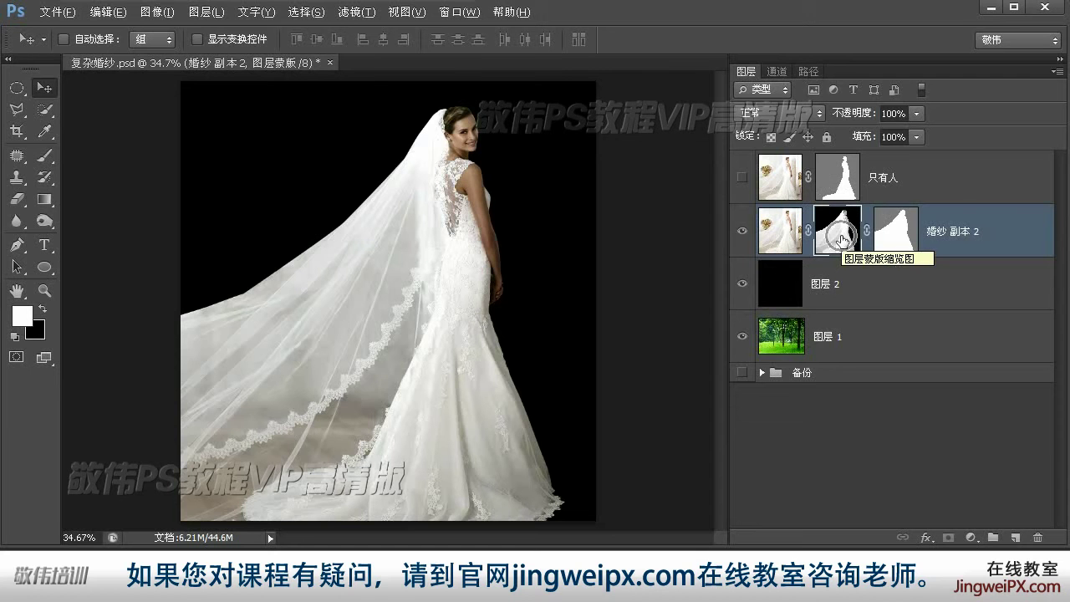
# - Hide the black 图层 2 and show the 只有人 layer over the forest background
pyautogui.click(741, 284)
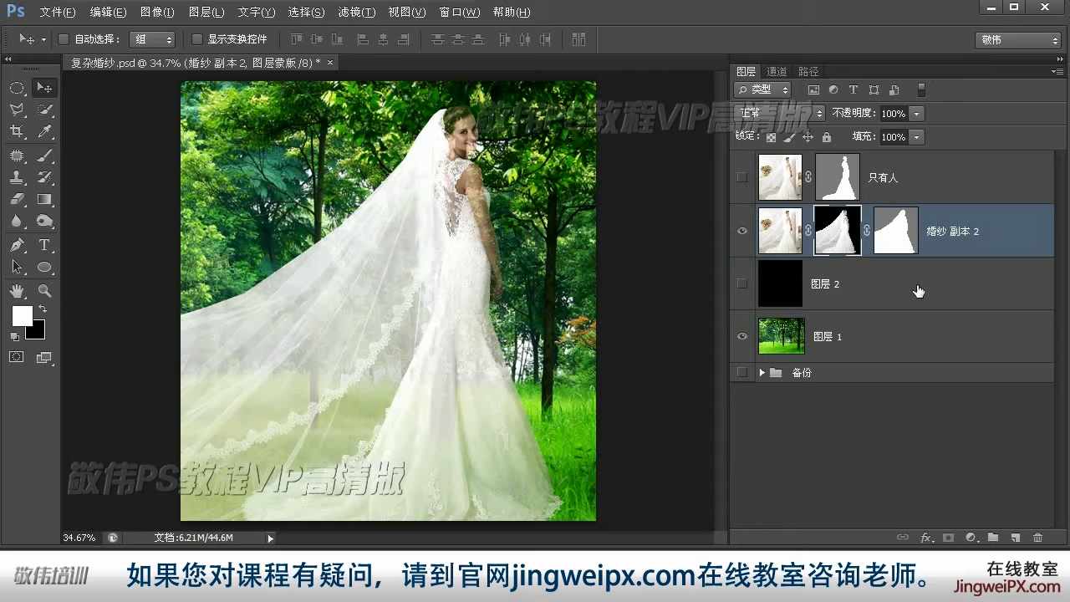
pyautogui.click(741, 178)
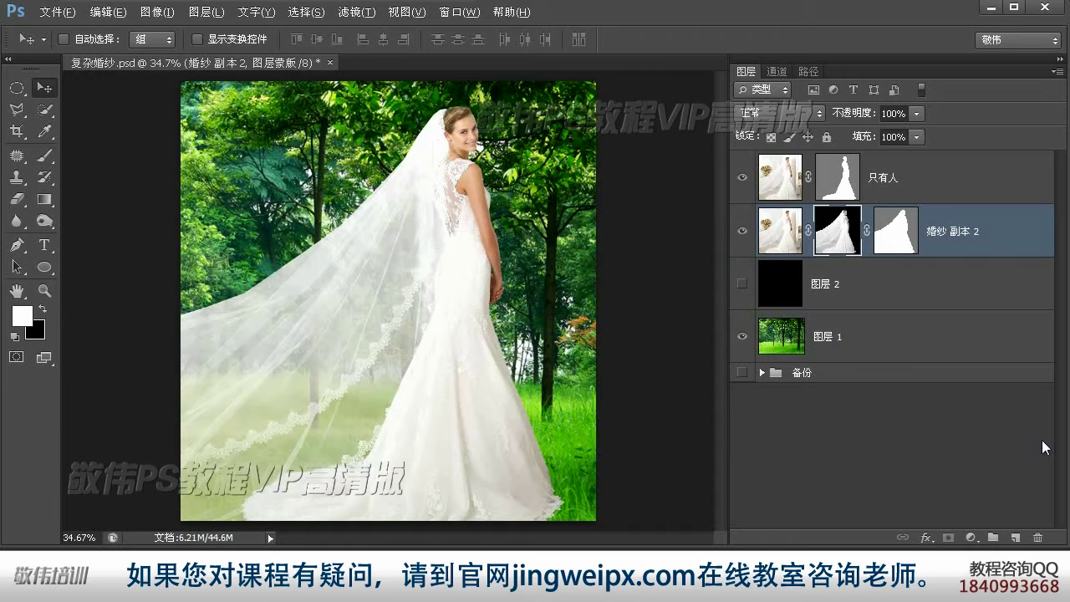
# - Lower the forest layer 图层 1's saturation to -52 with Hue/Saturation
pyautogui.click(910, 338)
pyautogui.hotkey('ctrl', 'u')
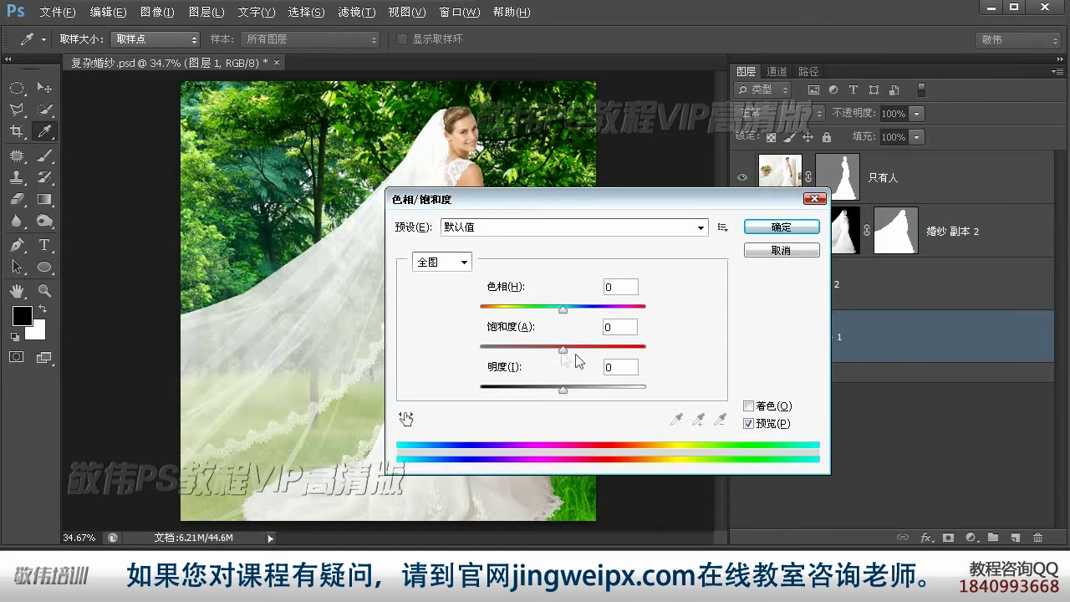
pyautogui.moveTo(563, 346); pyautogui.dragTo(520, 347)
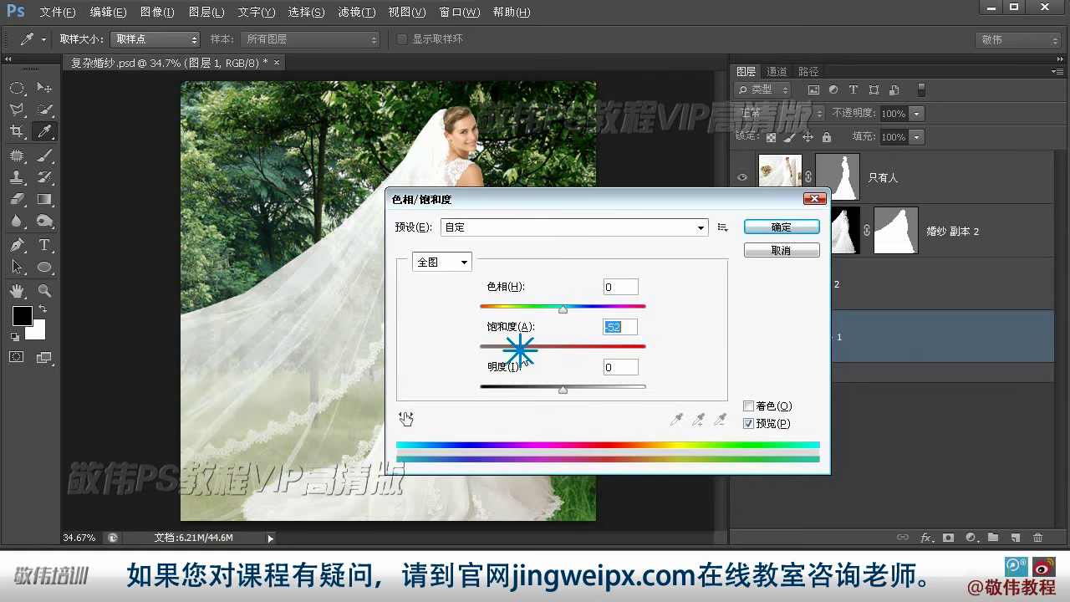
pyautogui.moveTo(585, 203); pyautogui.dragTo(720, 143)
pyautogui.press('Escape')
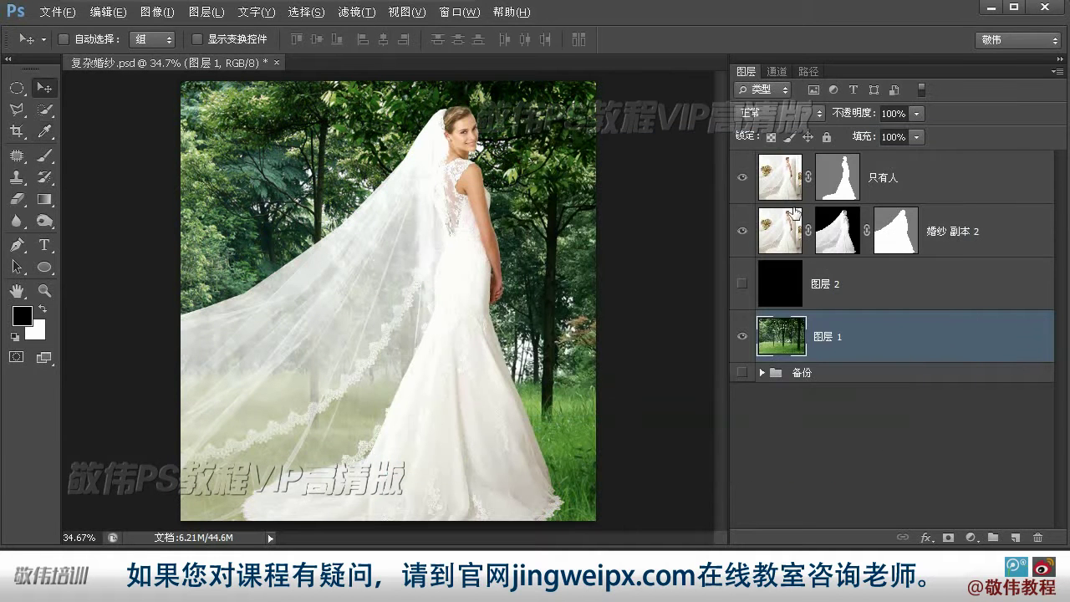
# - Paint a soft black shadow under the dress on a new layer below the veil layer and set its opacity to 35%
pyautogui.click(1015, 538)
pyautogui.moveTo(883, 324); pyautogui.dragTo(878, 266)
pyautogui.click(46, 157)
pyautogui.moveTo(569, 525)
pyautogui.mouseDown()
pyautogui.moveTo(538, 521)
pyautogui.moveTo(604, 511)
pyautogui.moveTo(505, 497)
pyautogui.mouseUp()
pyautogui.click(917, 112)
pyautogui.moveTo(918, 132); pyautogui.dragTo(862, 132)
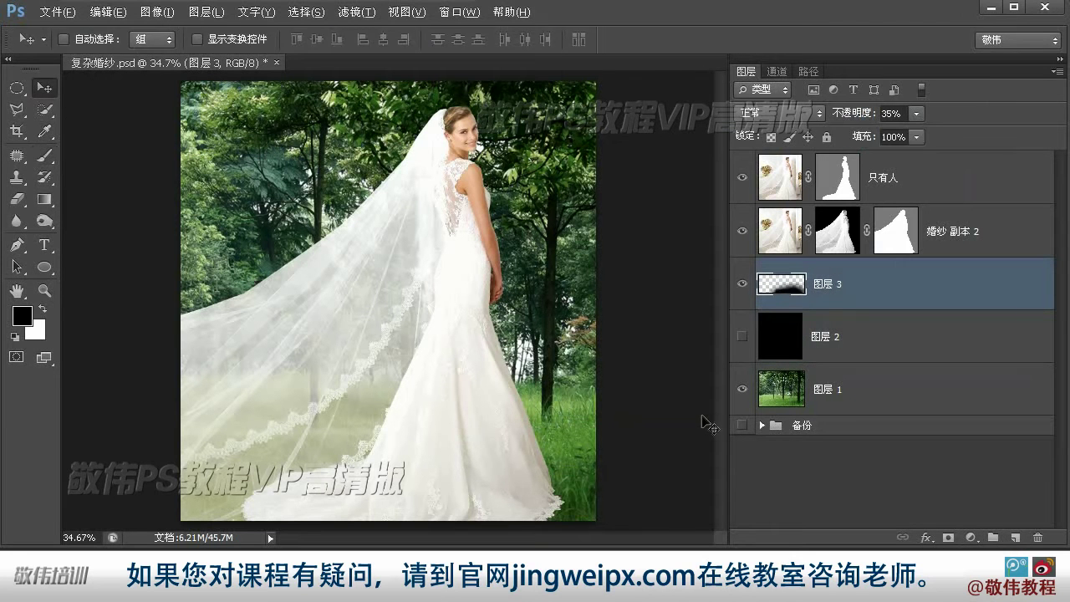
# - Set the shadow layer 图层 3 to the 正片叠底 (Multiply) blend mode and repaint a soft near-black shadow beside the dress hem
pyautogui.click(23, 316)
pyautogui.click(781, 113)
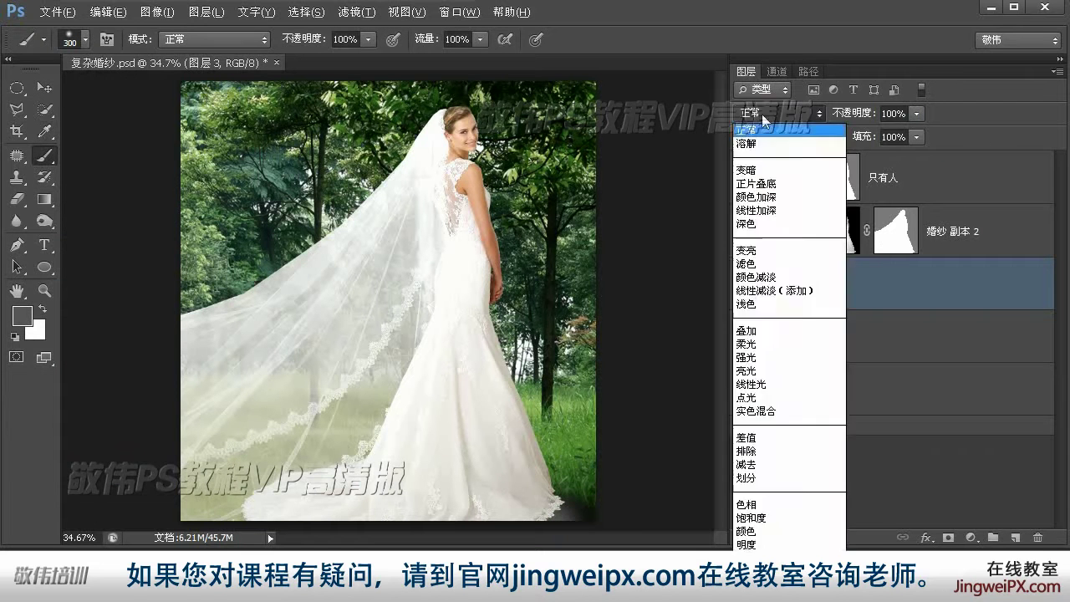
pyautogui.click(765, 190)
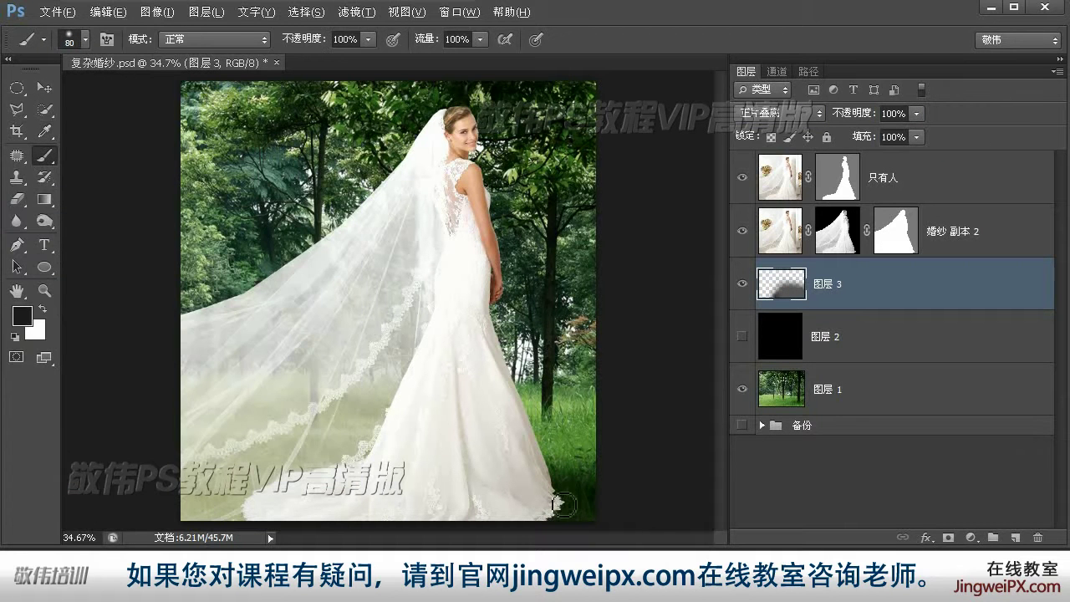
pyautogui.click(564, 505)
pyautogui.click(571, 524)
pyautogui.click(577, 530)
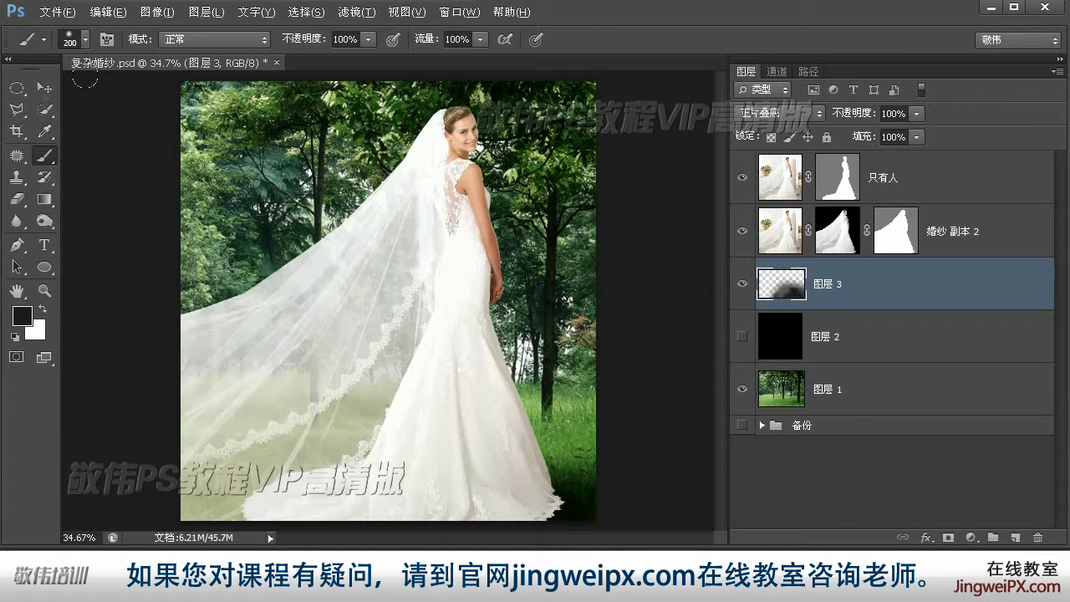
# - Lower the opacity of the shadow layer 图层 3 to 37%
pyautogui.press('v')
pyautogui.click(916, 114)
pyautogui.click(849, 134)
pyautogui.moveTo(851, 140); pyautogui.dragTo(867, 140)
# - Examine the veil, the lace edges and the dress train against the forest background at actual size
pyautogui.press('z')
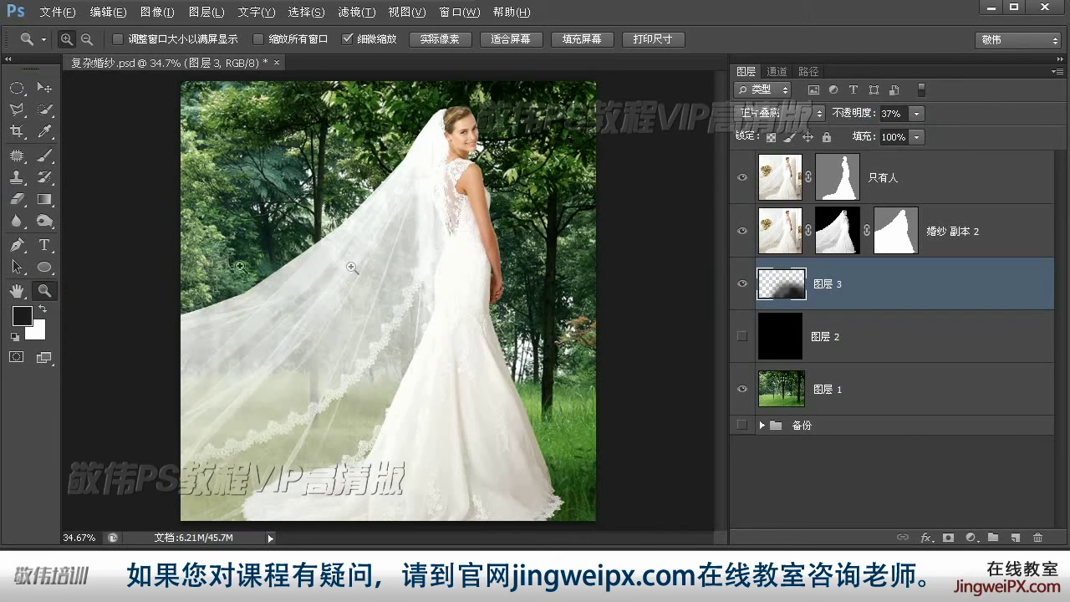
pyautogui.doubleClick(44, 290)
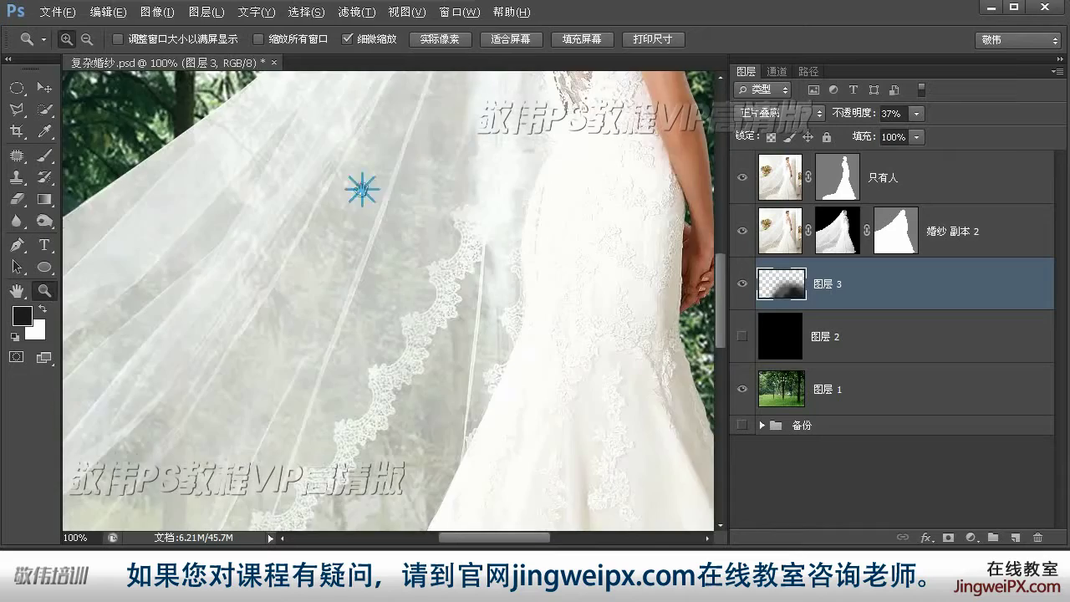
pyautogui.moveTo(358, 187); pyautogui.dragTo(310, 390)
pyautogui.moveTo(413, 326); pyautogui.dragTo(444, 262)
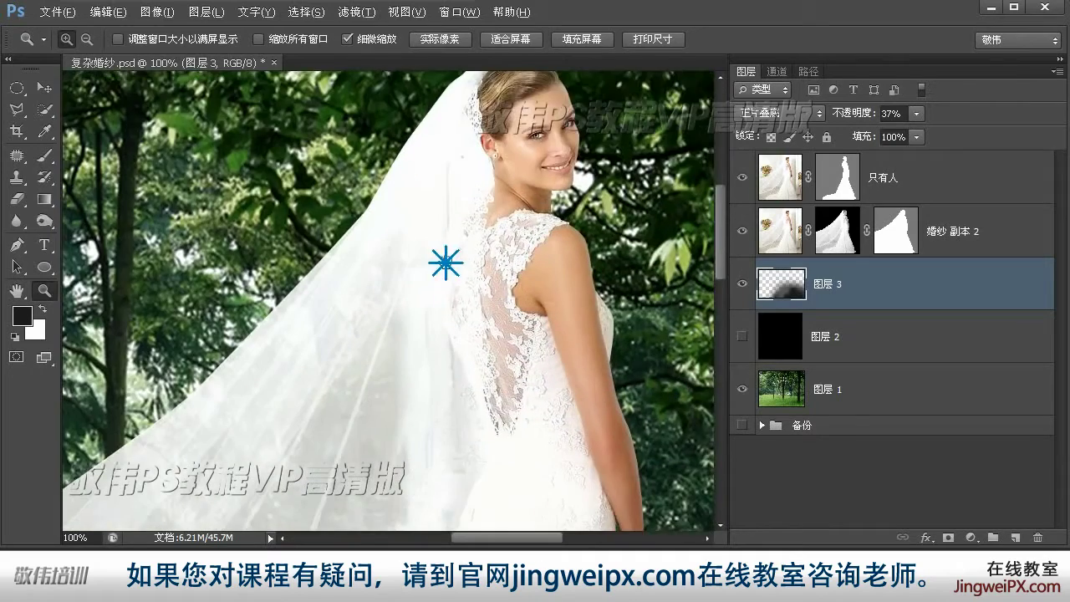
pyautogui.moveTo(465, 396); pyautogui.dragTo(473, 323)
pyautogui.moveTo(490, 377)
pyautogui.mouseDown()
pyautogui.moveTo(493, 327)
pyautogui.moveTo(495, 338)
pyautogui.mouseUp()
pyautogui.moveTo(488, 406)
pyautogui.mouseDown()
pyautogui.moveTo(501, 340)
pyautogui.moveTo(482, 418)
pyautogui.moveTo(521, 348)
pyautogui.moveTo(525, 281)
pyautogui.mouseUp()
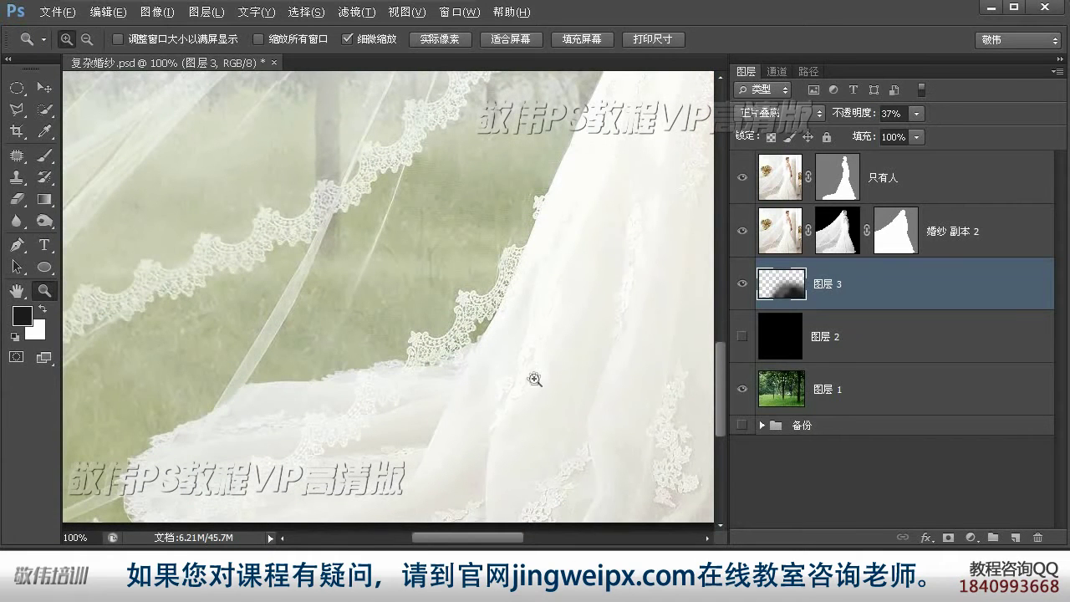
pyautogui.keyDown('alt'); pyautogui.click(542, 357); pyautogui.keyUp('alt')
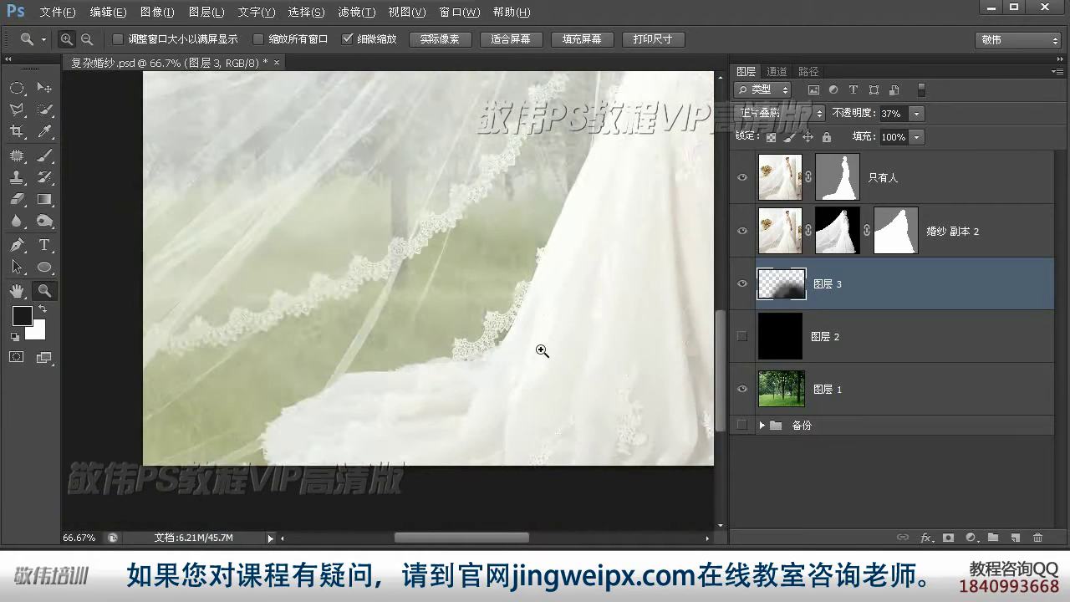
pyautogui.keyDown('alt'); pyautogui.click(490, 349); pyautogui.keyUp('alt')
pyautogui.keyDown('alt'); pyautogui.click(546, 280); pyautogui.keyUp('alt')
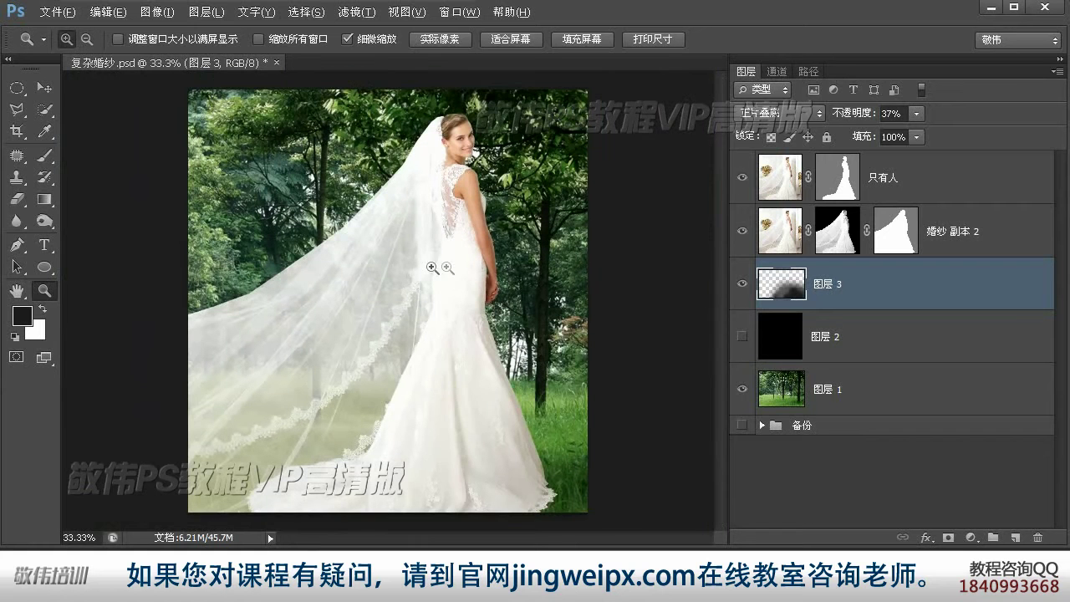
# - Reduce the fill of the veil layer 婚纱 副本 2 to 89%
pyautogui.click(39, 88)
pyautogui.click(774, 238)
pyautogui.click(917, 136)
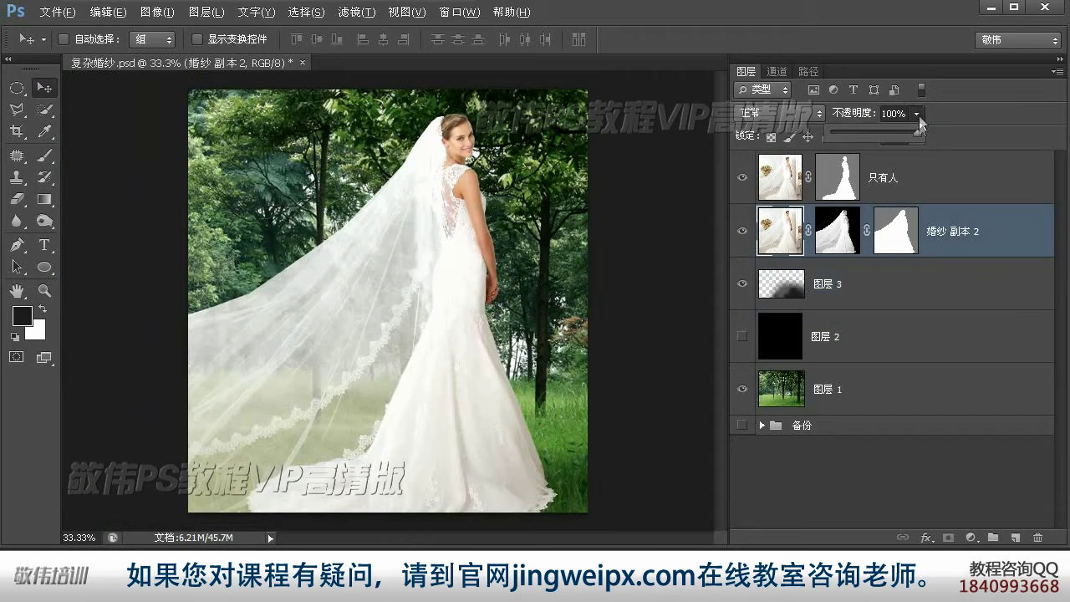
pyautogui.moveTo(920, 139); pyautogui.dragTo(909, 163)
pyautogui.click(917, 138)
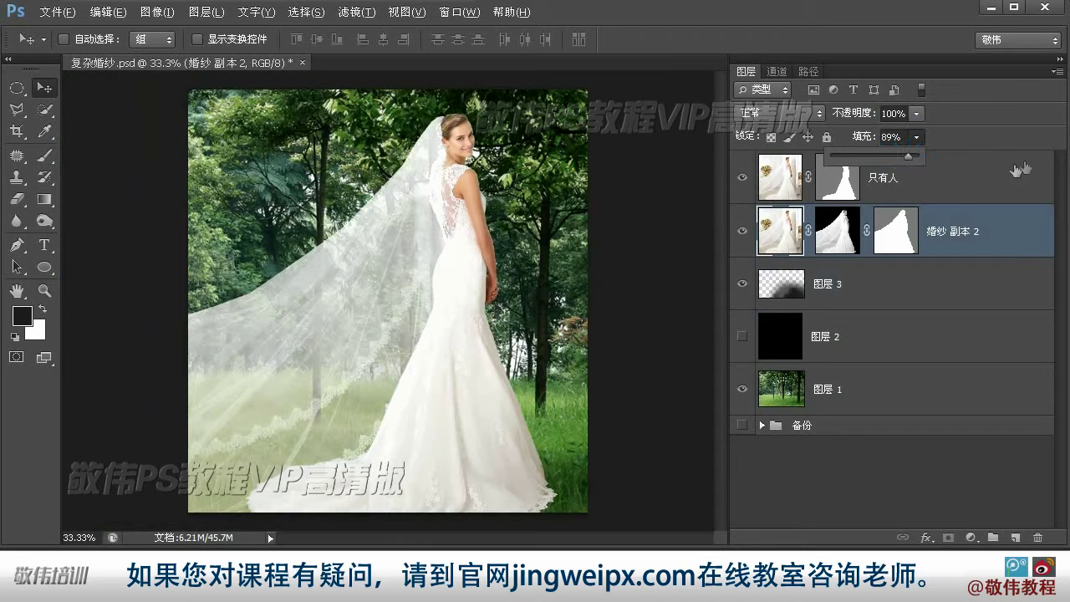
pyautogui.click(46, 87)
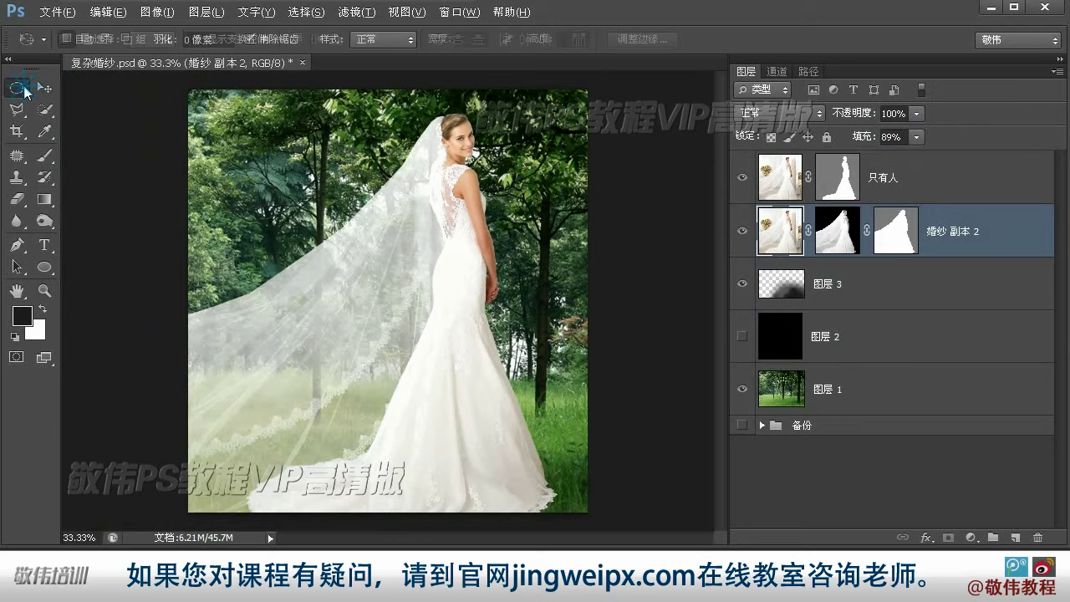
# - Duplicate the forest layer 图层 1, put the copy above all other layers and give it a black layer mask
pyautogui.click(970, 526)
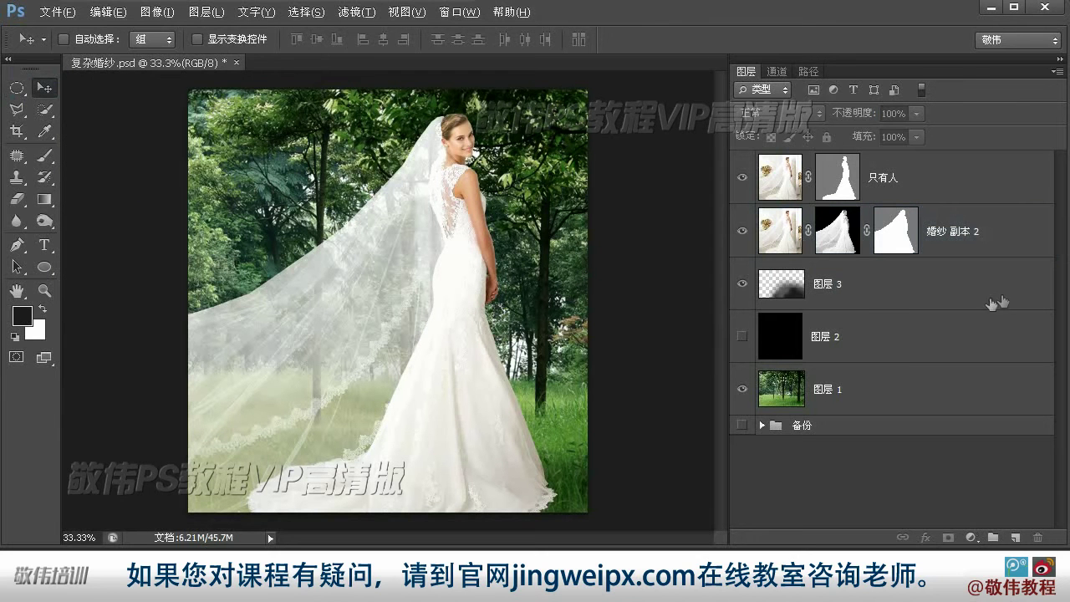
pyautogui.click(927, 301)
pyautogui.click(923, 475)
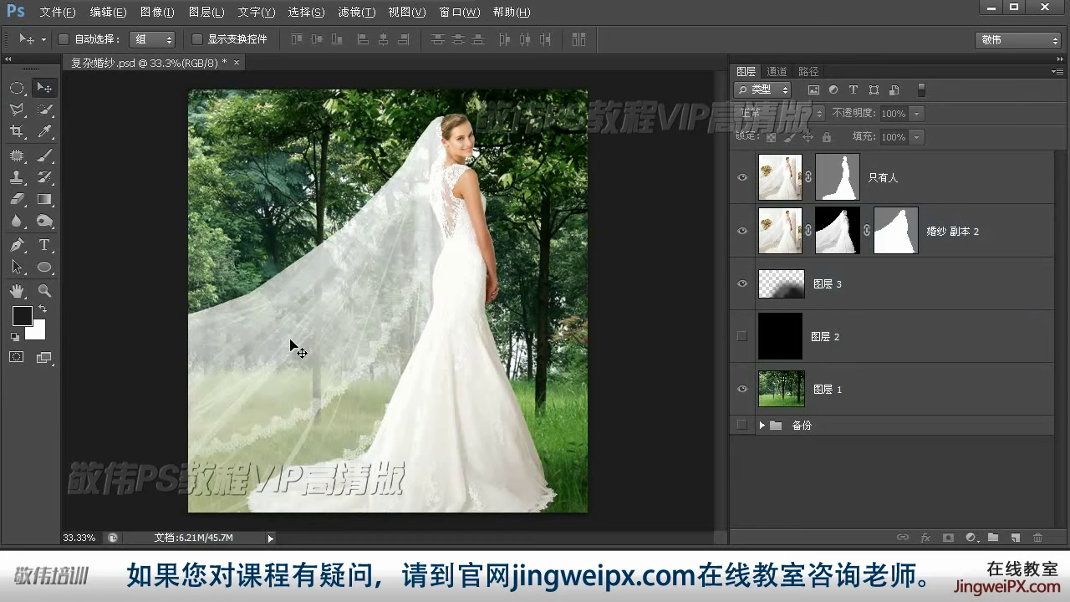
pyautogui.moveTo(974, 391); pyautogui.dragTo(1020, 525)
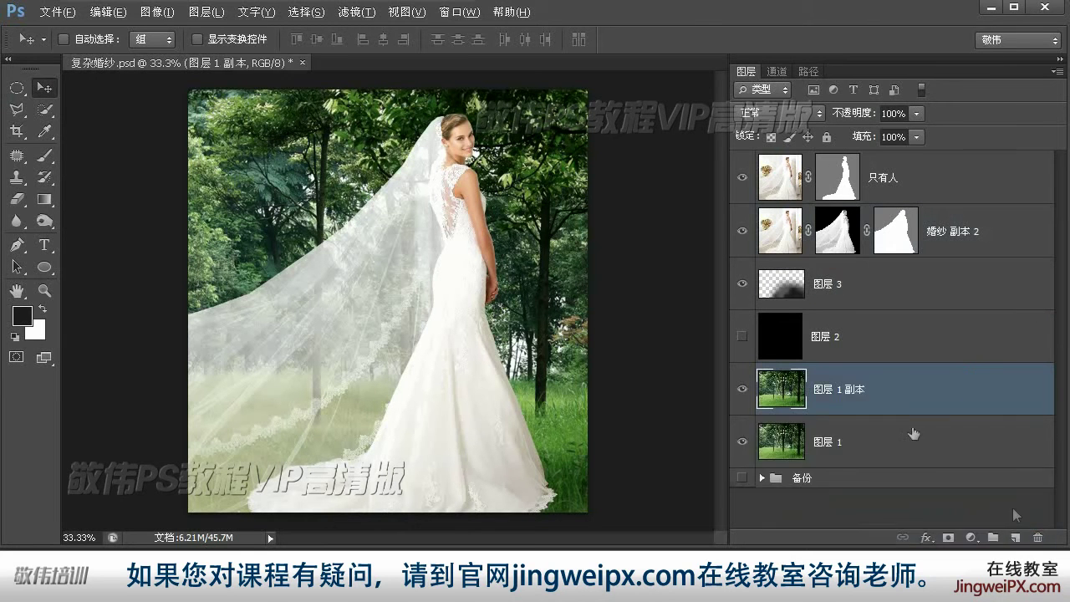
pyautogui.moveTo(917, 378); pyautogui.dragTo(916, 165)
pyautogui.click(949, 537)
pyautogui.hotkey('ctrl', 'i')
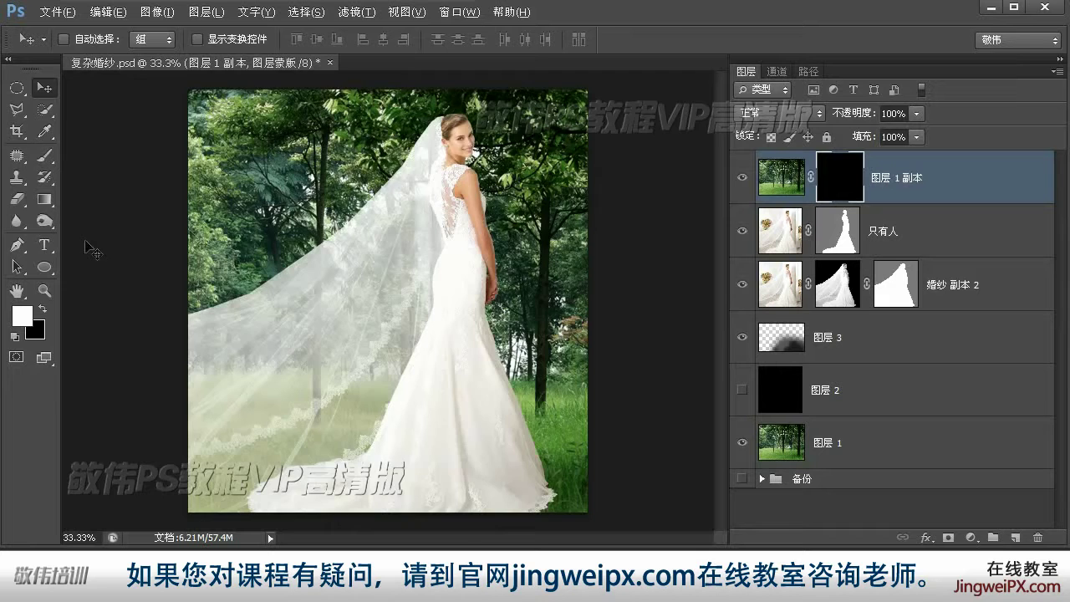
# - Choose a small brush for painting grass blades over the dress hem and adjust its brush settings
pyautogui.doubleClick(44, 290)
pyautogui.moveTo(605, 471); pyautogui.dragTo(286, 80)
pyautogui.click(45, 156)
pyautogui.rightClick(461, 279)
pyautogui.moveTo(494, 326); pyautogui.dragTo(480, 326)
pyautogui.press('Return')
pyautogui.moveTo(443, 402); pyautogui.dragTo(434, 380)
pyautogui.press('F5')
pyautogui.moveTo(688, 117); pyautogui.dragTo(717, 118)
pyautogui.click(632, 131)
pyautogui.click(622, 161)
pyautogui.click(720, 60)
# - Paint white grass-blade strokes on the mask of 图层 1 副本 so grass overlaps the lower edge of the dress
pyautogui.press(']')
pyautogui.press(']')
pyautogui.press(']')
pyautogui.press(']')
pyautogui.moveTo(464, 387); pyautogui.dragTo(434, 348)
pyautogui.moveTo(502, 417)
pyautogui.mouseDown()
pyautogui.moveTo(478, 363)
pyautogui.moveTo(444, 359)
pyautogui.moveTo(454, 307)
pyautogui.mouseUp()
pyautogui.moveTo(380, 425); pyautogui.dragTo(399, 380)
pyautogui.moveTo(423, 424); pyautogui.dragTo(453, 374)
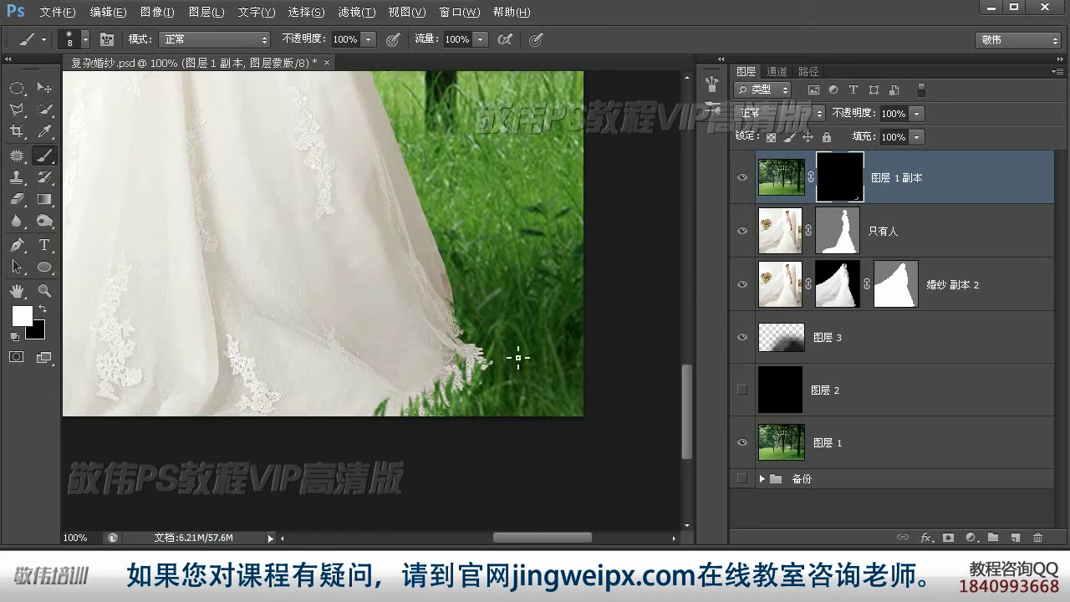
# - Select 图层 3 and examine the blended bride and translucent veil at actual size
pyautogui.press('v')
pyautogui.hotkey('ctrl', '0')
pyautogui.click(885, 341)
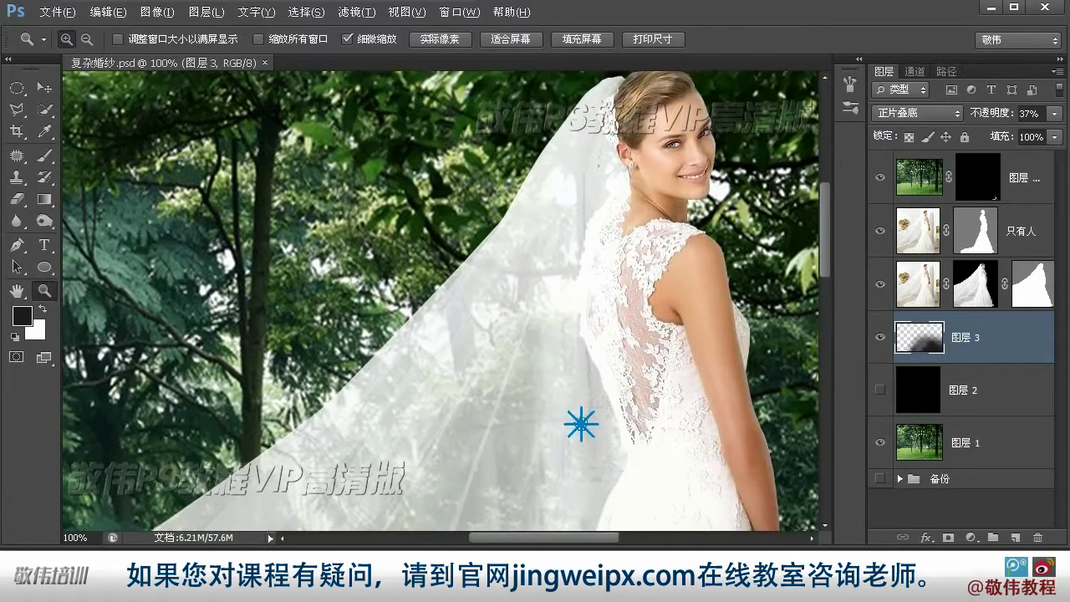
pyautogui.moveTo(574, 418); pyautogui.dragTo(610, 193)
pyautogui.moveTo(626, 426); pyautogui.dragTo(672, 365)
pyautogui.moveTo(684, 284); pyautogui.dragTo(702, 401)
pyautogui.moveTo(684, 251); pyautogui.dragTo(689, 424)
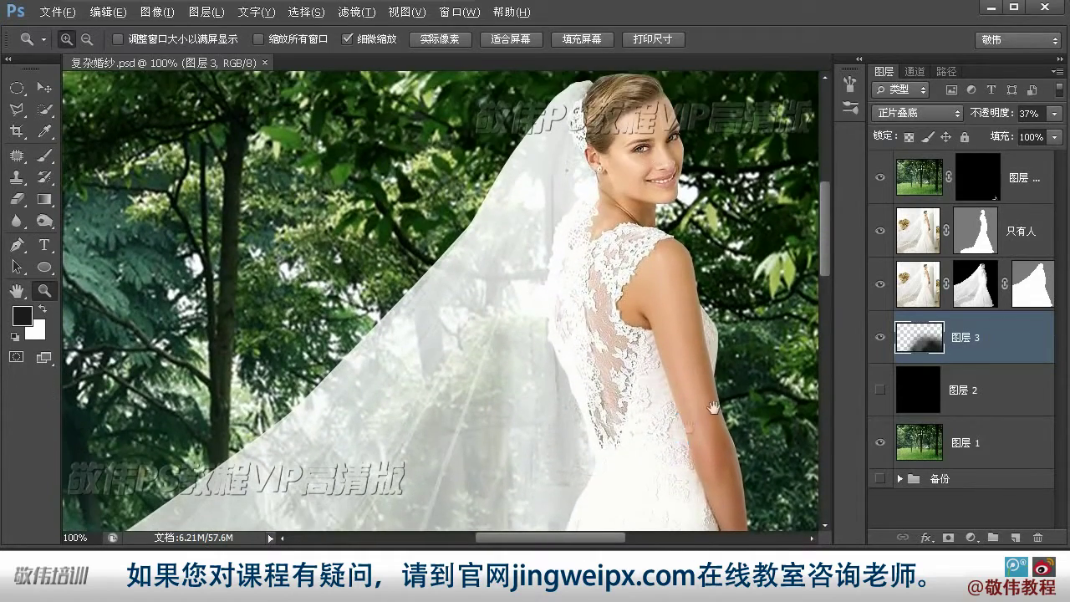
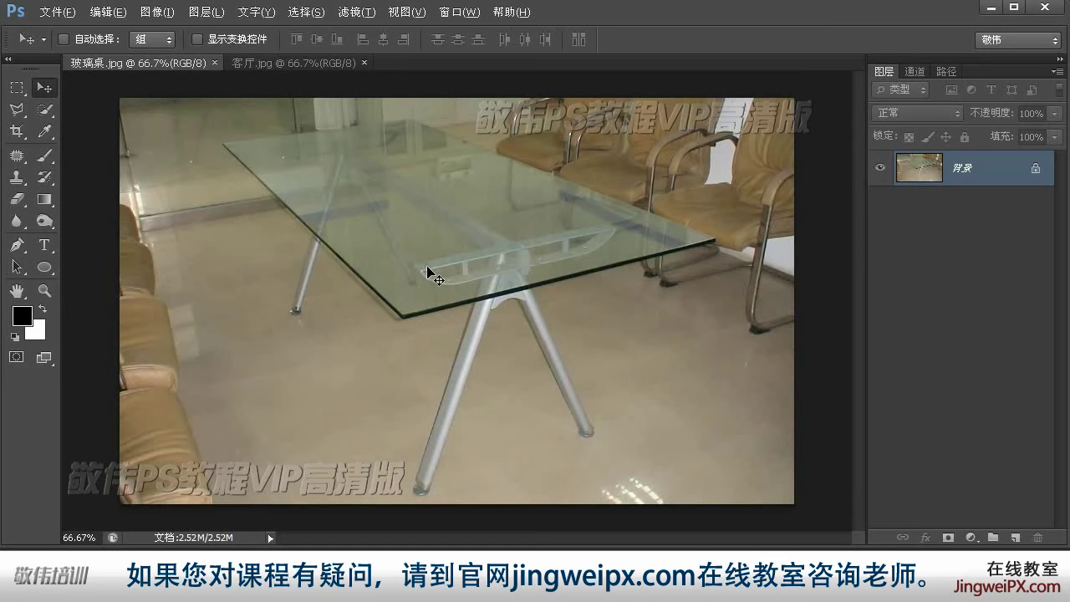
# - Compare 客厅.jpg with 玻璃桌.jpg, and start a Pen path at the glass tabletop's far-left corner in 玻璃桌.jpg
pyautogui.click(273, 62)
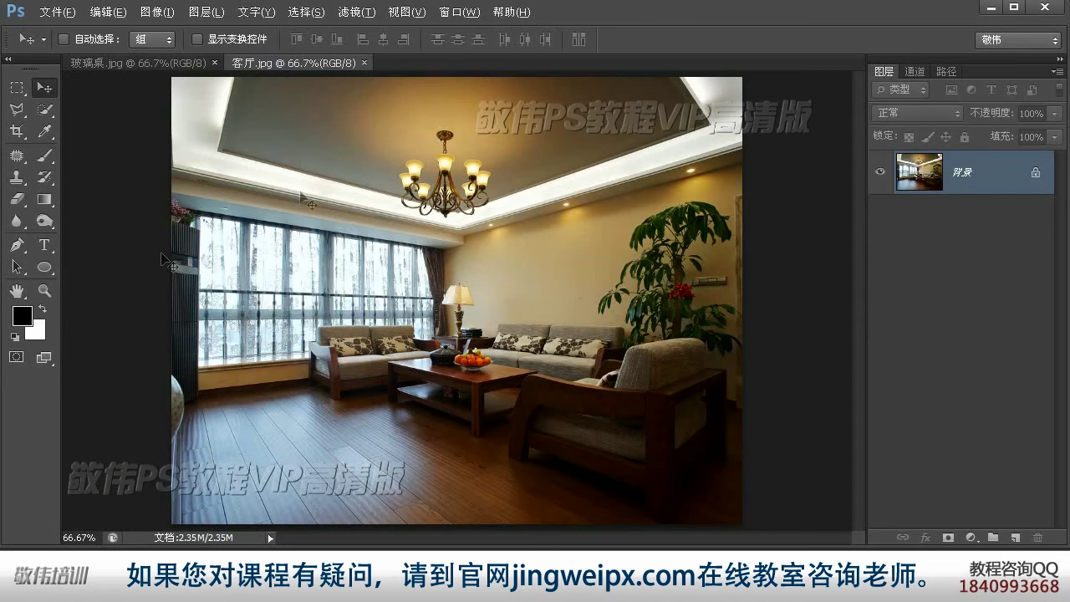
pyautogui.click(135, 63)
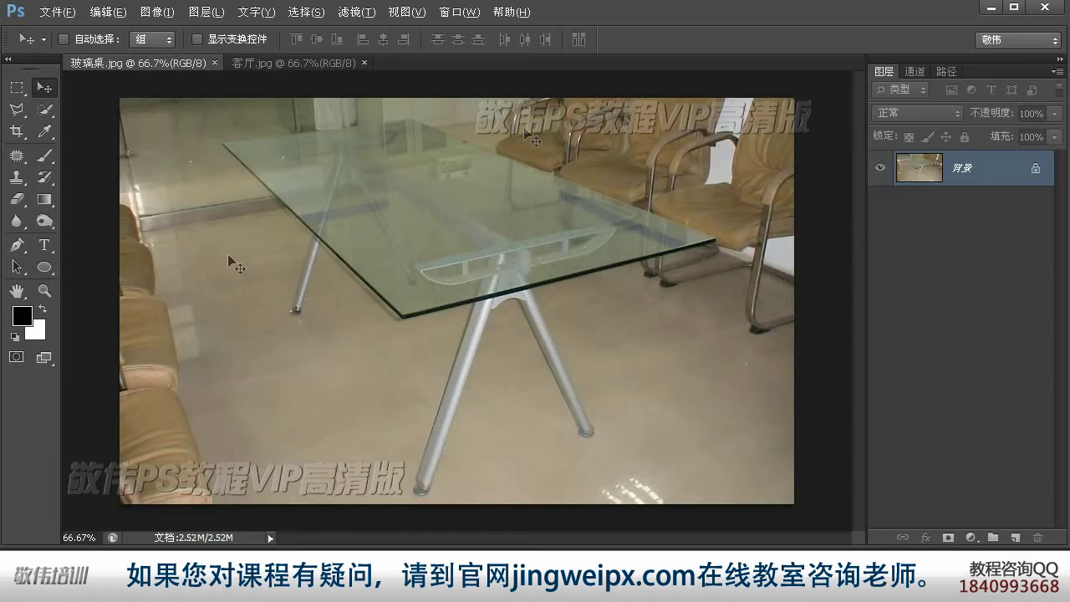
pyautogui.doubleClick(45, 290)
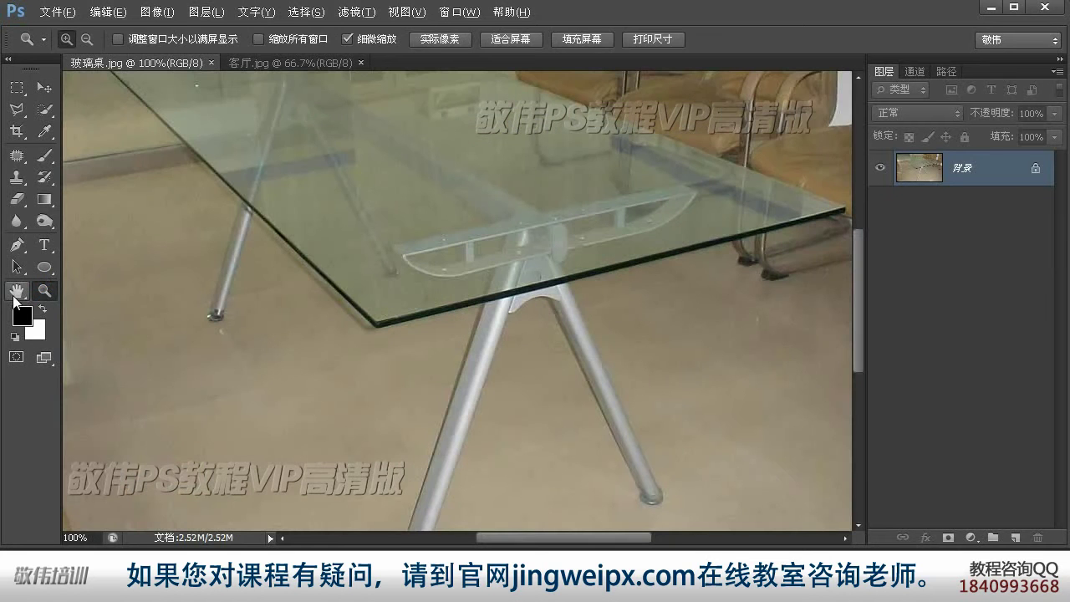
pyautogui.click(17, 290)
pyautogui.moveTo(244, 221); pyautogui.dragTo(392, 346)
pyautogui.press('z')
pyautogui.click(300, 202)
pyautogui.click(230, 189)
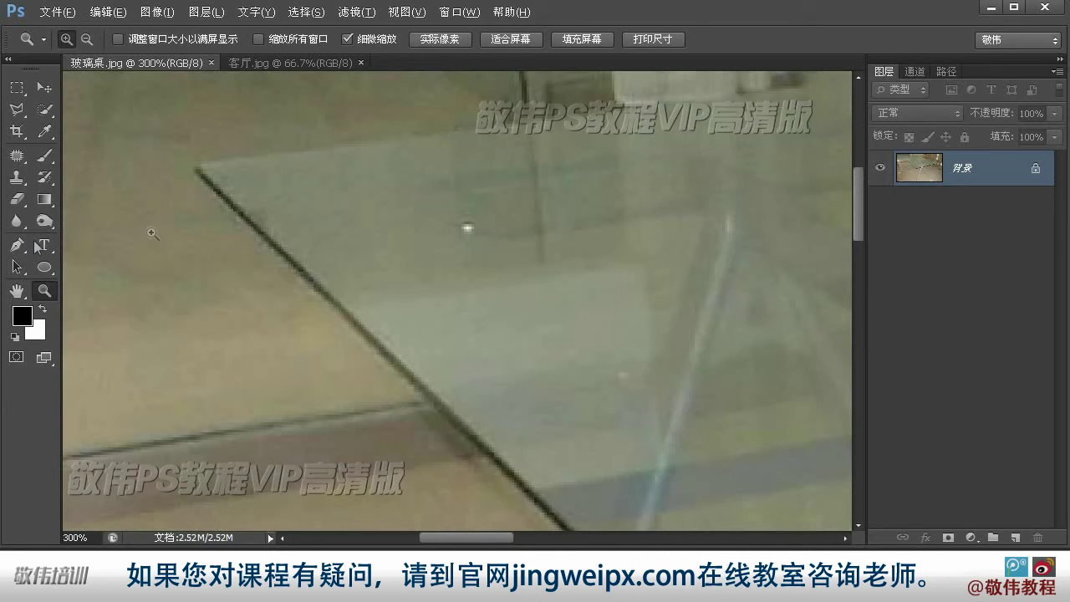
pyautogui.click(17, 245)
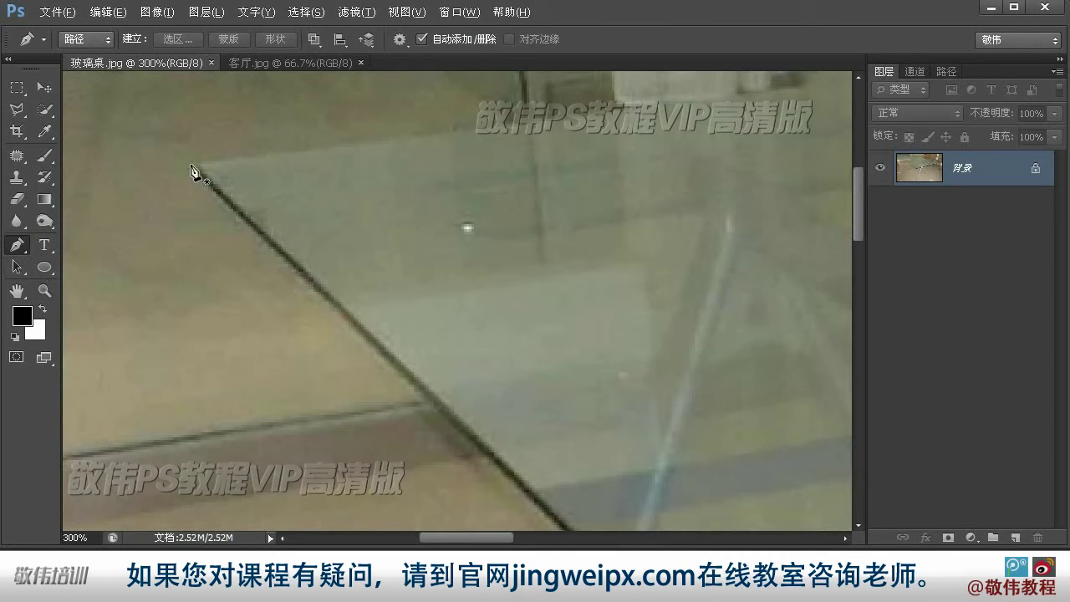
pyautogui.click(194, 166)
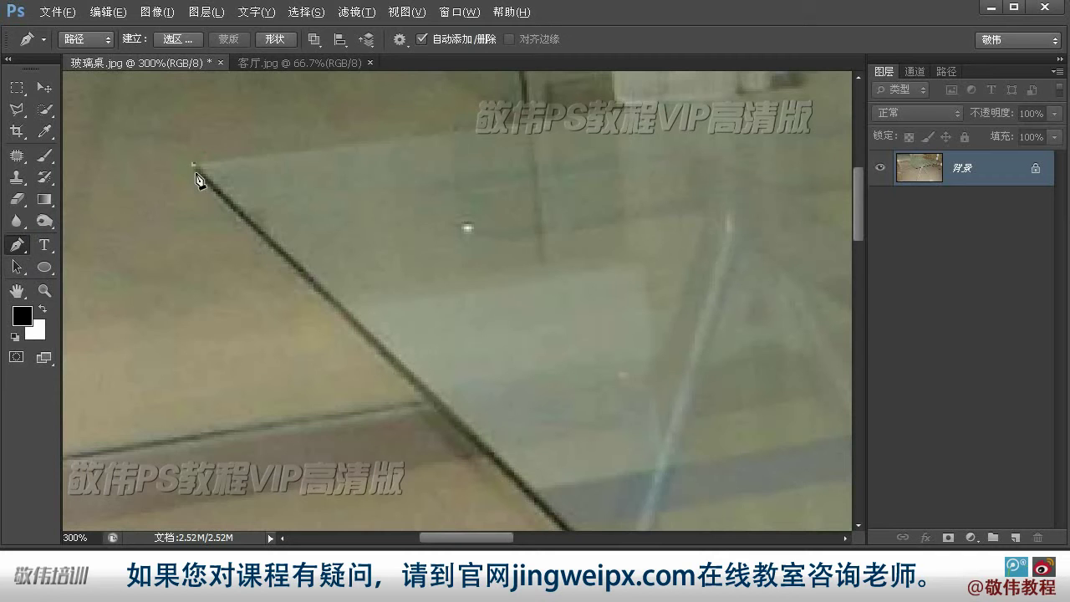
# - Trace the tabletop's left edge and go around the rear leg and its foot with the Pen path
pyautogui.moveTo(540, 413); pyautogui.dragTo(440, 222)
pyautogui.moveTo(518, 363); pyautogui.dragTo(423, 274)
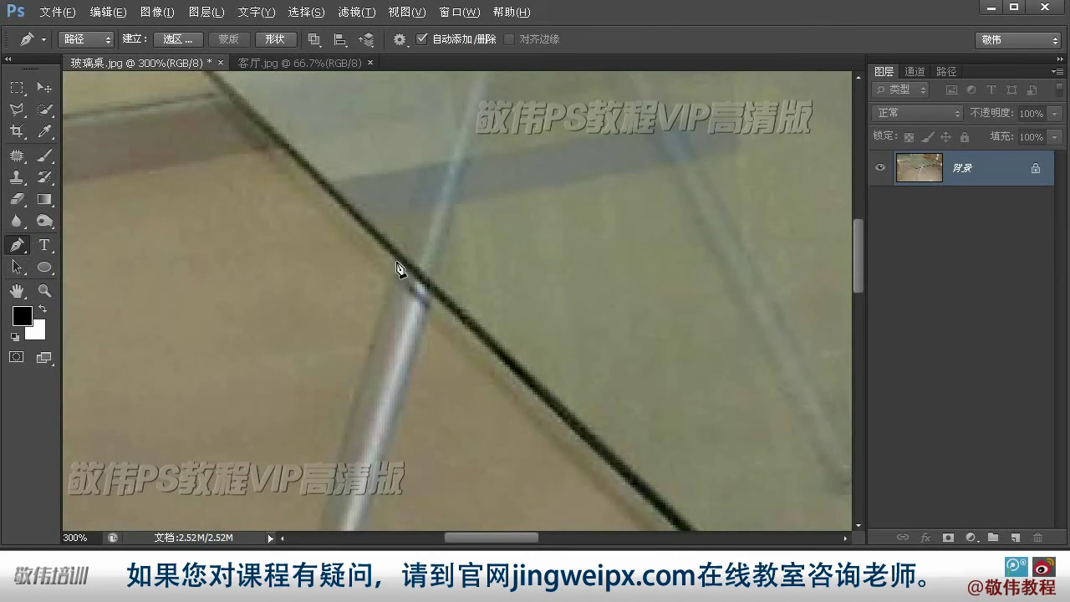
pyautogui.moveTo(353, 390); pyautogui.dragTo(464, 176)
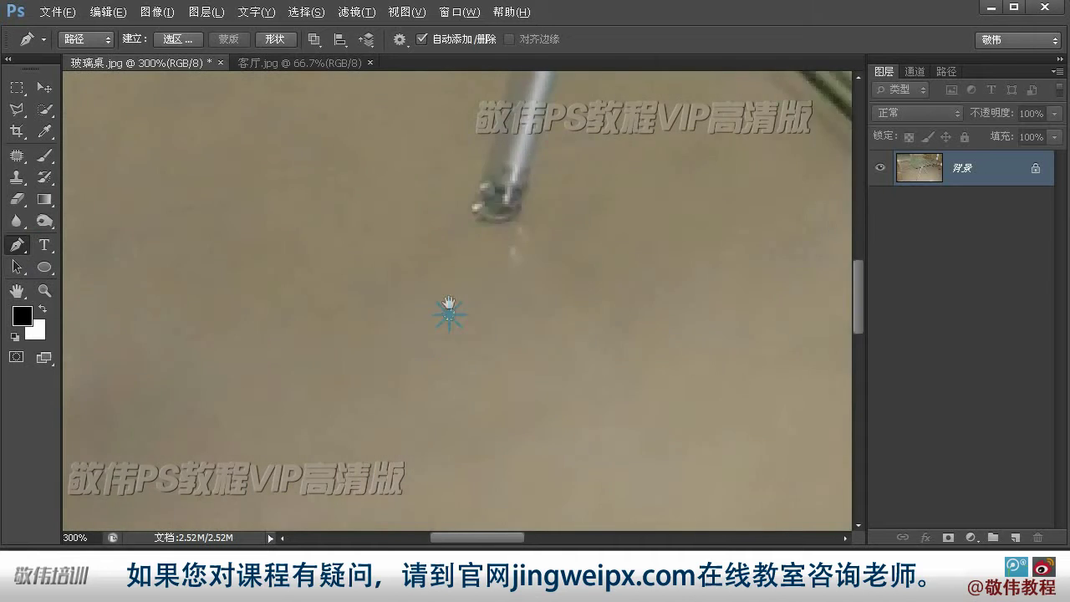
pyautogui.moveTo(382, 372); pyautogui.dragTo(341, 411)
pyautogui.click(402, 205)
pyautogui.click(407, 212)
pyautogui.click(399, 215)
pyautogui.moveTo(397, 235); pyautogui.dragTo(329, 401)
pyautogui.click(442, 229)
# - Continue the path around the tabletop's front corner and down around the foot of the front-left leg
pyautogui.moveTo(586, 502); pyautogui.dragTo(359, 412)
pyautogui.moveTo(485, 426); pyautogui.dragTo(552, 125)
pyautogui.click(453, 232)
pyautogui.click(417, 340)
pyautogui.click(412, 362)
pyautogui.click(417, 383)
pyautogui.click(410, 388)
pyautogui.click(405, 412)
pyautogui.click(410, 424)
pyautogui.click(460, 433)
pyautogui.click(472, 413)
pyautogui.click(476, 401)
# - Trace the curved bracket between the front legs and go around the front-right leg and its foot
pyautogui.moveTo(552, 125); pyautogui.dragTo(423, 318)
pyautogui.click(439, 176)
pyautogui.moveTo(516, 132); pyautogui.dragTo(549, 127)
pyautogui.moveTo(624, 443); pyautogui.dragTo(521, 275)
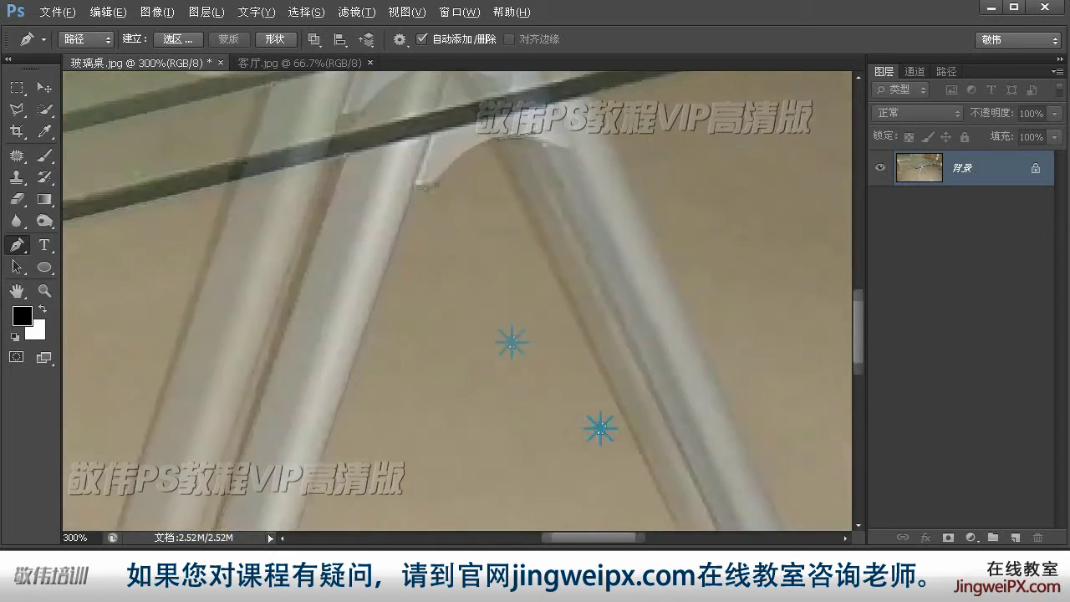
pyautogui.moveTo(720, 517); pyautogui.dragTo(503, 333)
pyautogui.click(515, 357)
pyautogui.moveTo(540, 399); pyautogui.dragTo(575, 355)
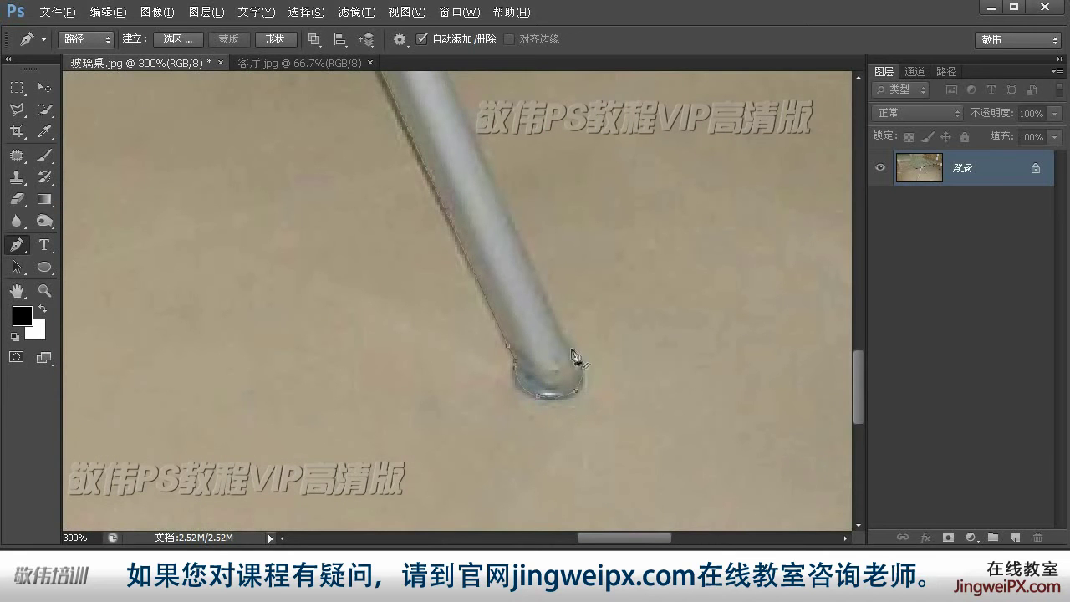
# - Trace the tabletop's front edge, right corner and far corner, and close the path at its starting point
pyautogui.moveTo(401, 83); pyautogui.dragTo(570, 527)
pyautogui.moveTo(682, 185); pyautogui.dragTo(451, 356)
pyautogui.click(634, 240)
pyautogui.click(629, 221)
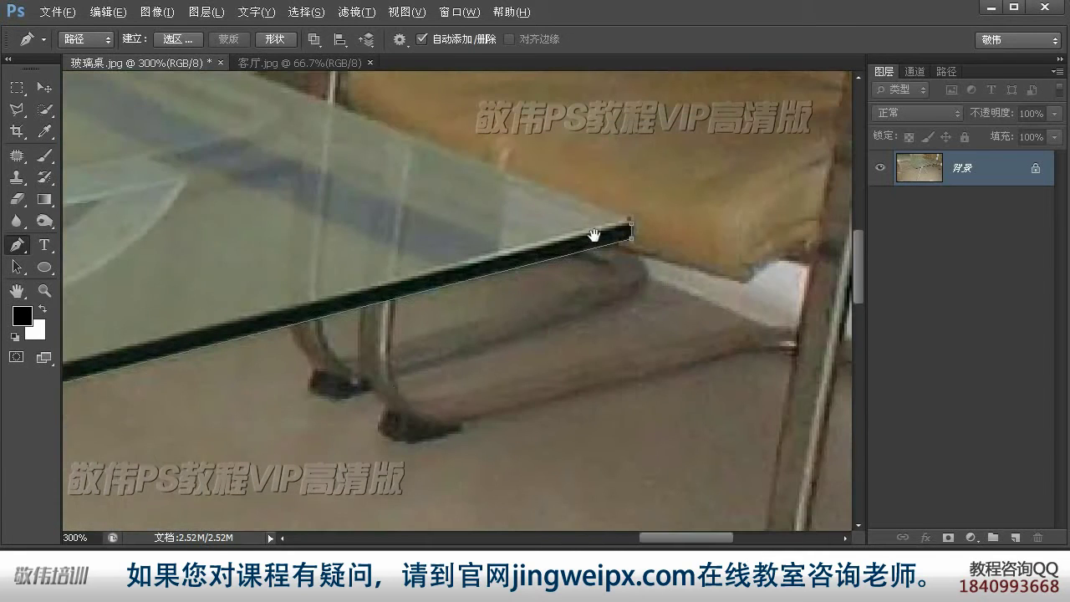
pyautogui.moveTo(594, 235); pyautogui.dragTo(836, 518)
pyautogui.click(354, 169)
pyautogui.moveTo(245, 231)
pyautogui.mouseDown()
pyautogui.moveTo(660, 210)
pyautogui.moveTo(896, 212)
pyautogui.mouseUp()
pyautogui.click(175, 253)
# - Convert the closed table path into a selection
pyautogui.hotkey('ctrl', '-')
pyautogui.hotkey('ctrl', '-')
pyautogui.moveTo(563, 383); pyautogui.dragTo(475, 335)
pyautogui.scroll(-1, 477, 341)
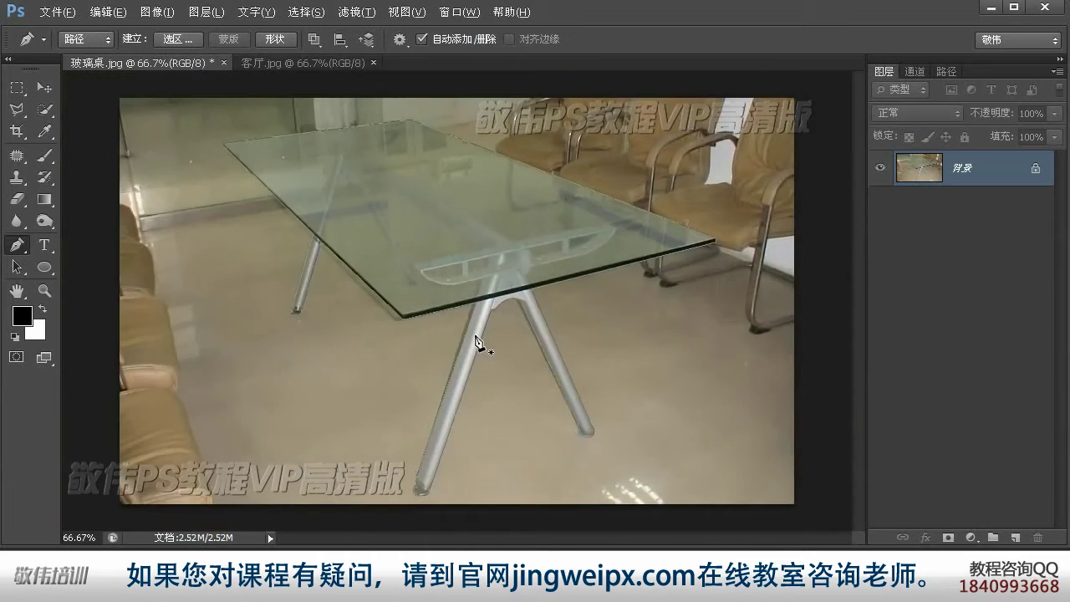
pyautogui.click(509, 371)
pyautogui.click(45, 87)
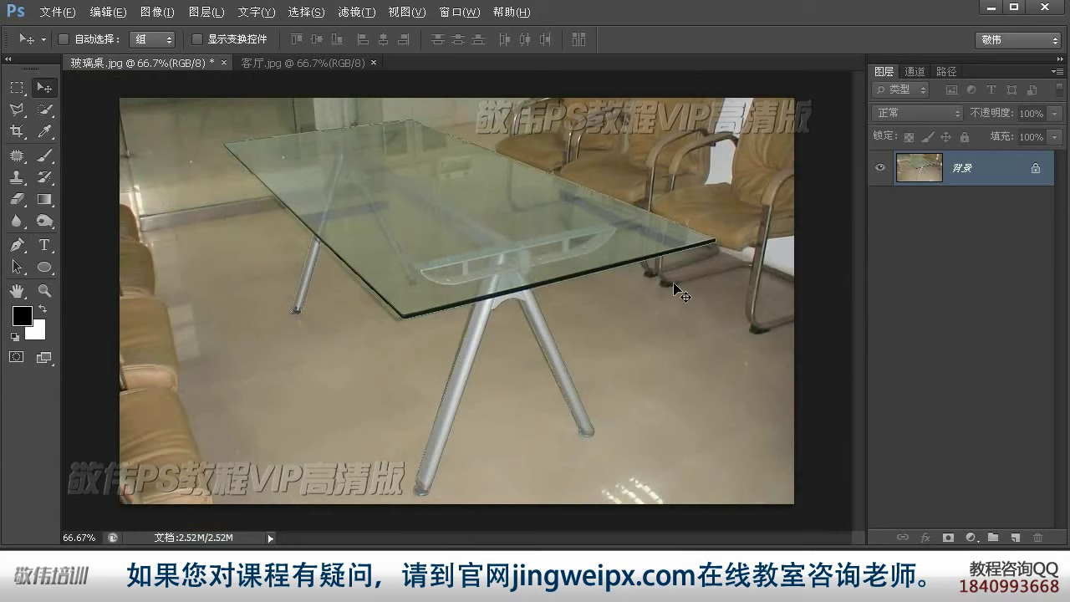
pyautogui.hotkey('ctrl', 'Return')
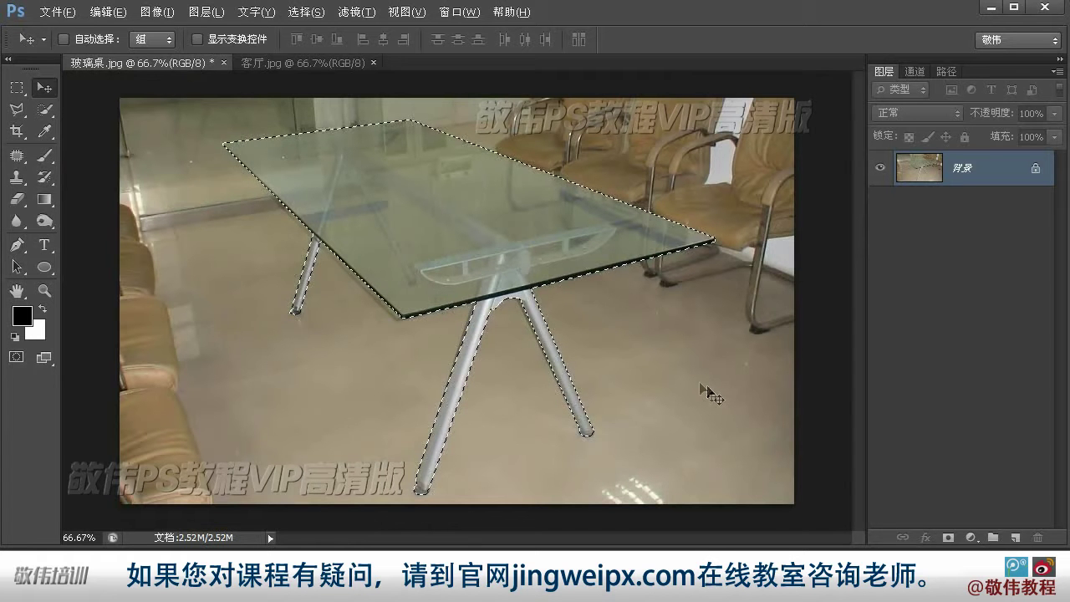
# - Copy the selected table to a new layer and hide the 背景 layer
pyautogui.click(209, 12)
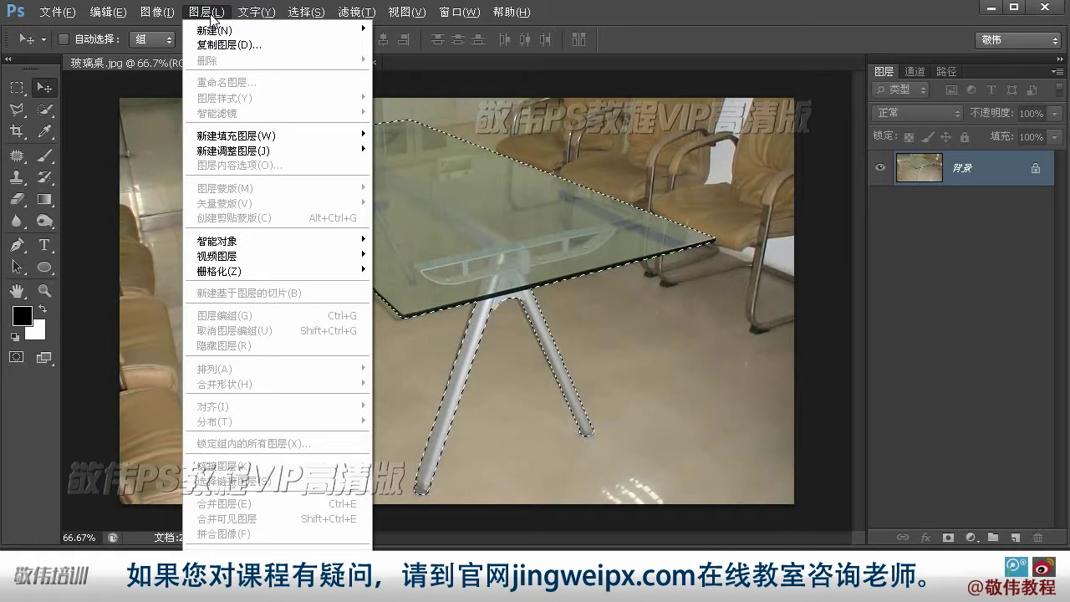
pyautogui.moveTo(242, 30)
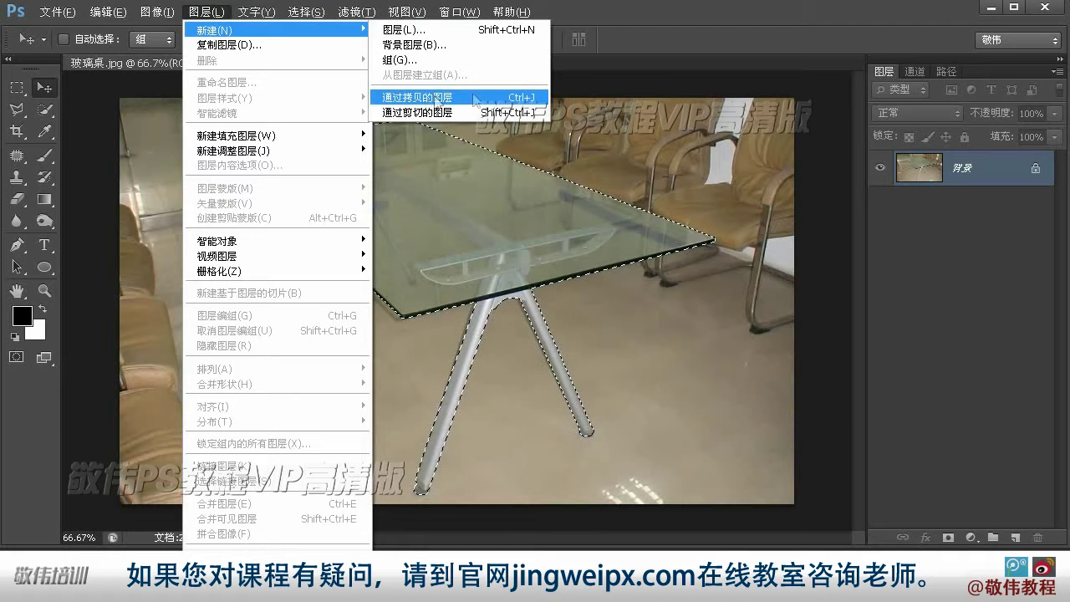
pyautogui.click(687, 17)
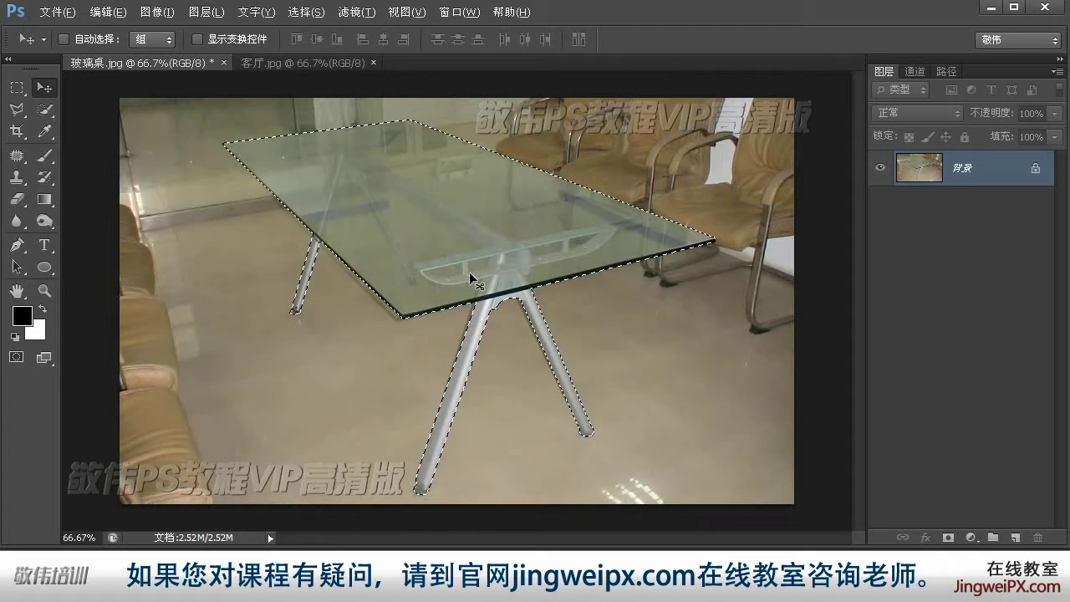
pyautogui.hotkey('ctrl', 'j')
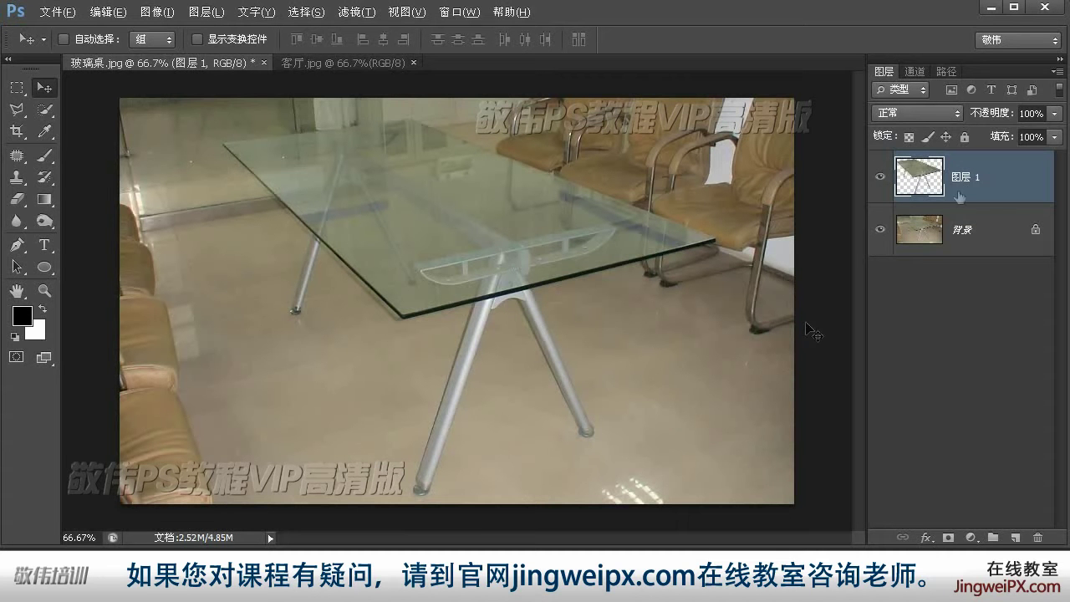
pyautogui.click(880, 231)
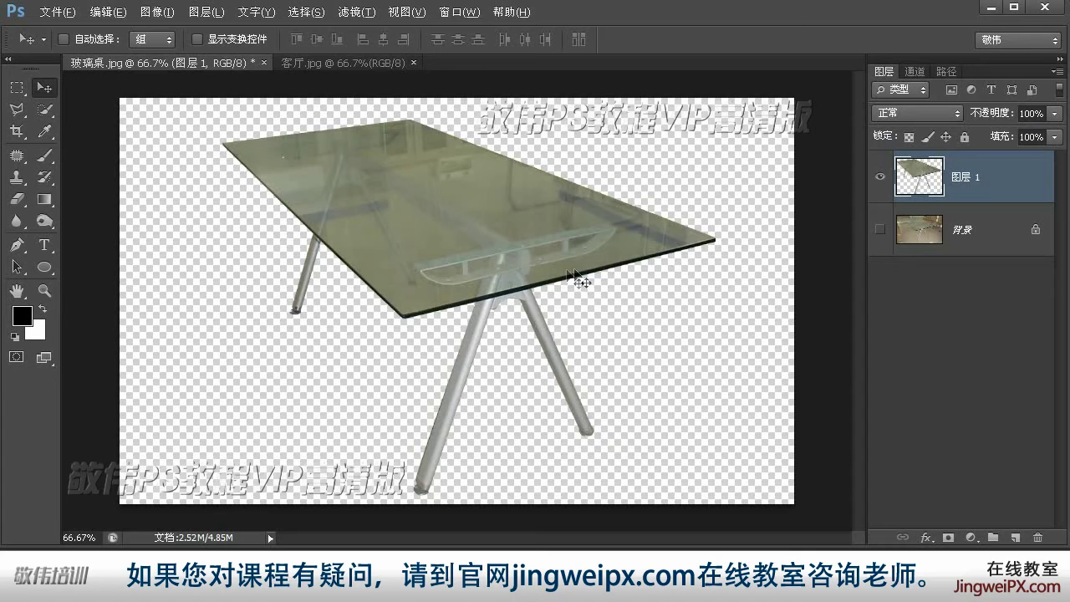
# - Start a Pen path under the glass at the tabletop's front edge, around the central hub and along the front bracket's lower right edge
pyautogui.press('z')
pyautogui.click(441, 194)
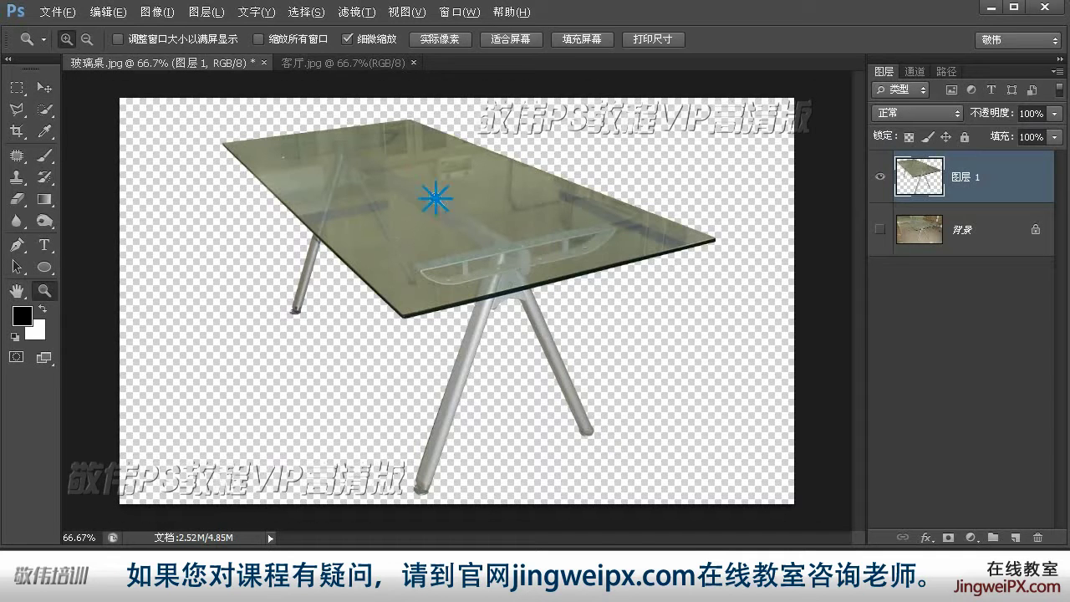
pyautogui.click(478, 221)
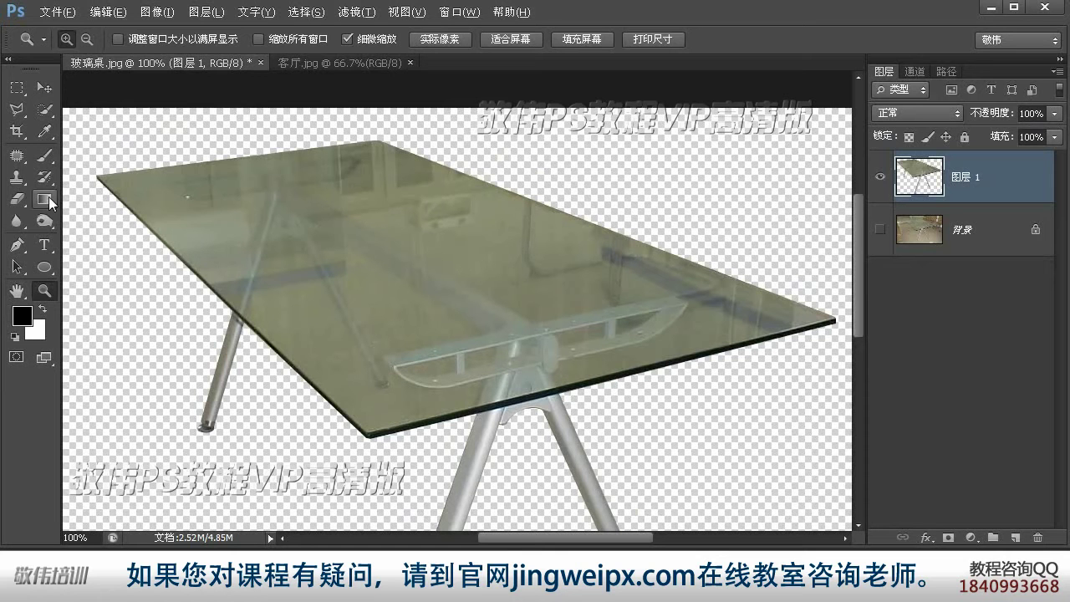
pyautogui.click(17, 247)
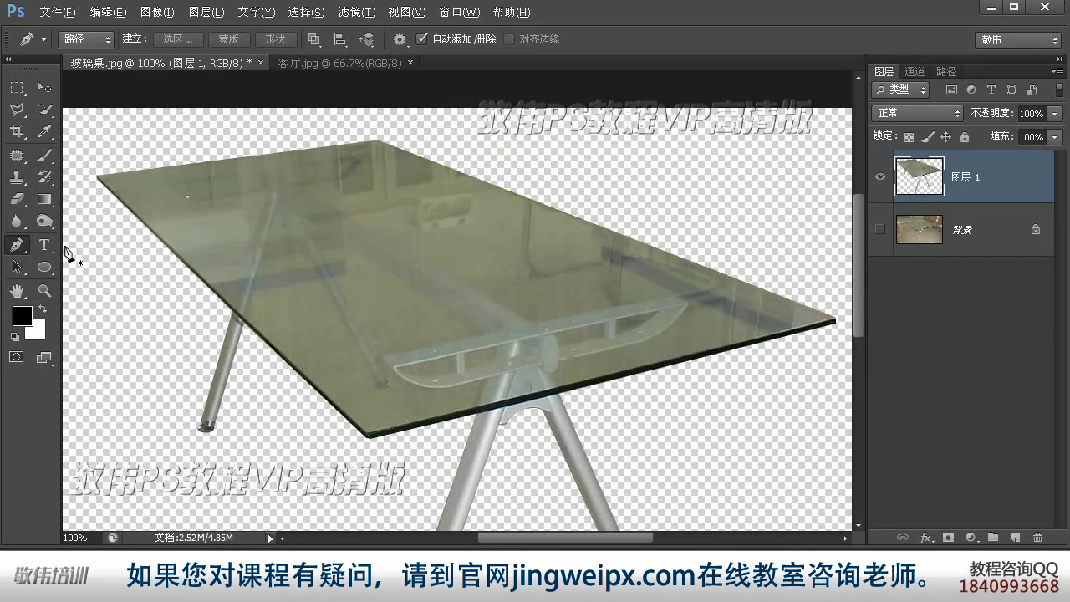
pyautogui.scroll(2, 489, 410)
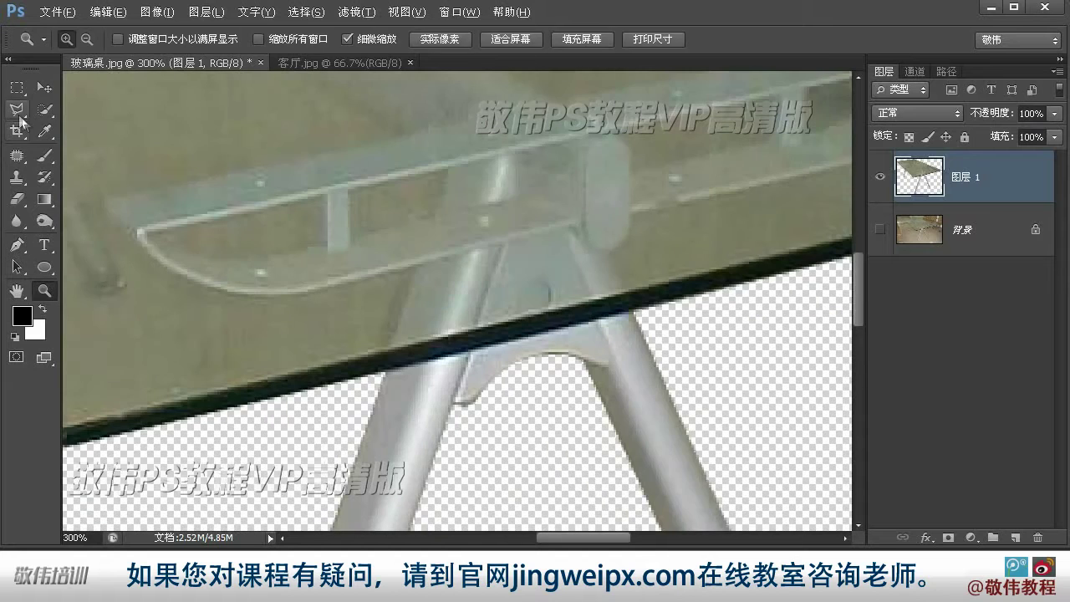
pyautogui.click(390, 343)
pyautogui.click(613, 255)
pyautogui.click(619, 247)
pyautogui.click(629, 239)
pyautogui.click(633, 217)
pyautogui.moveTo(665, 219); pyautogui.dragTo(377, 303)
pyautogui.click(653, 222)
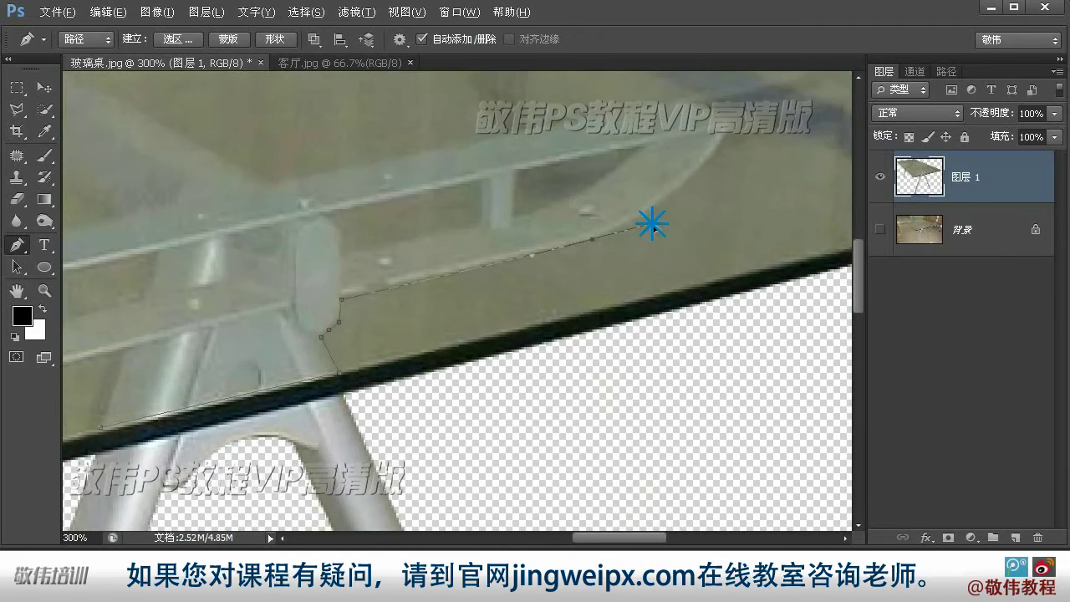
# - Continue the path around the front bracket's right tip, back to the central beam and up to the rear bracket
pyautogui.moveTo(716, 197); pyautogui.dragTo(700, 263)
pyautogui.moveTo(180, 279); pyautogui.dragTo(550, 296)
pyautogui.click(699, 256)
pyautogui.moveTo(142, 109); pyautogui.dragTo(421, 321)
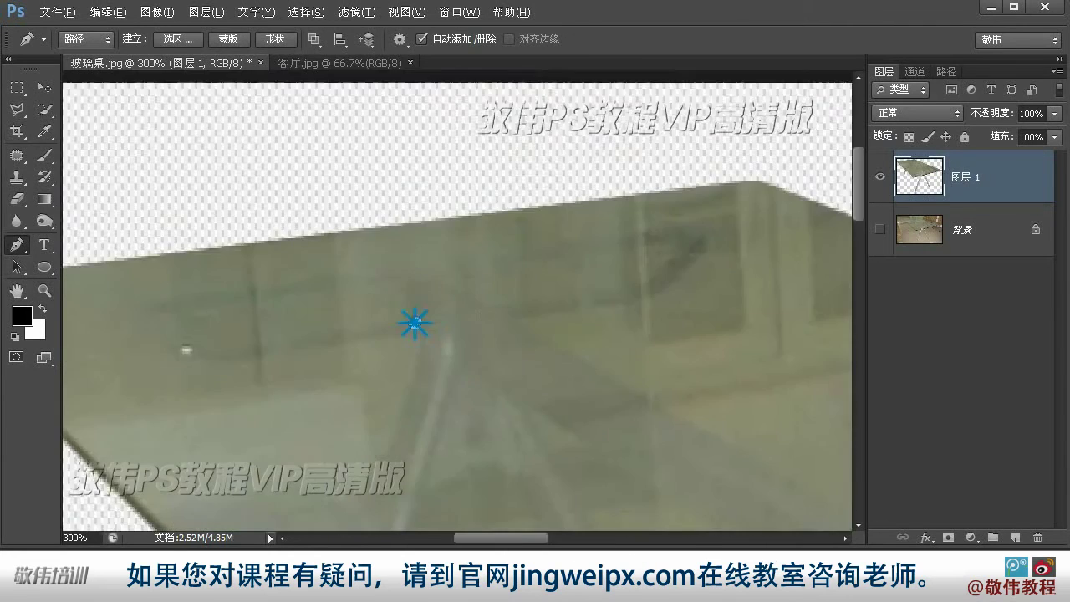
pyautogui.click(502, 316)
pyautogui.moveTo(639, 297); pyautogui.dragTo(656, 291)
# - Trace around the rear bracket's right tip, upper edge and curved left underside to the rear-left leg
pyautogui.click(699, 246)
pyautogui.click(716, 229)
pyautogui.click(698, 221)
pyautogui.click(131, 299)
pyautogui.click(116, 299)
pyautogui.moveTo(202, 354); pyautogui.dragTo(256, 358)
pyautogui.click(408, 332)
pyautogui.click(417, 343)
# - Trace the rear-left leg down to the glass edge and back up to the start of the rear-right leg
pyautogui.moveTo(419, 348); pyautogui.dragTo(481, 148)
pyautogui.click(379, 505)
pyautogui.click(413, 512)
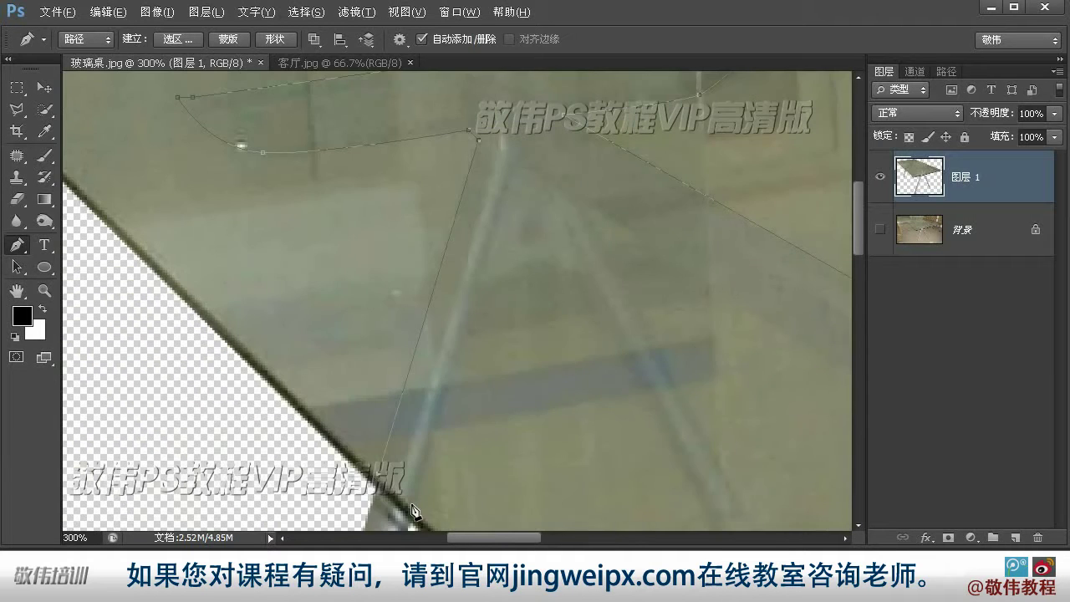
pyautogui.moveTo(486, 265); pyautogui.dragTo(471, 301)
pyautogui.moveTo(503, 204); pyautogui.dragTo(509, 204)
pyautogui.moveTo(587, 397); pyautogui.dragTo(582, 369)
# - Trace the rear-right leg down around its foot and back up to the central beam
pyautogui.scroll(-5, 583, 369)
pyautogui.moveTo(740, 475); pyautogui.dragTo(730, 459)
pyautogui.moveTo(464, 131); pyautogui.dragTo(439, 339)
pyautogui.click(444, 180)
pyautogui.moveTo(607, 312); pyautogui.dragTo(208, 171)
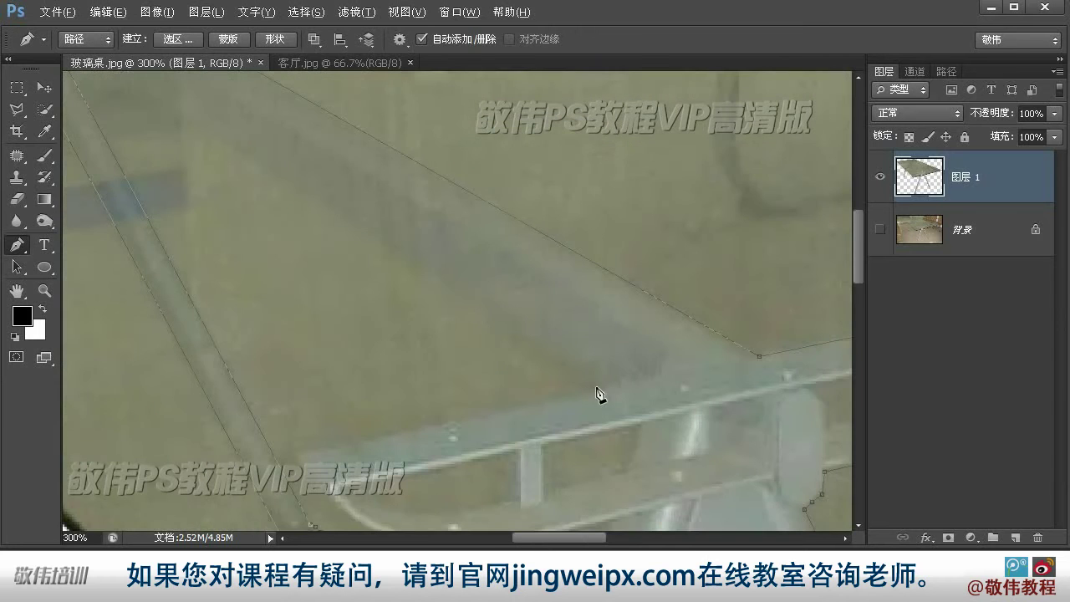
# - Trace the central beam's lower edge and the front bracket's left half, and close the path
pyautogui.scroll(-5, 297, 457)
pyautogui.moveTo(342, 330); pyautogui.dragTo(382, 366)
pyautogui.click(488, 345)
pyautogui.hotkey('ctrl', '1')
pyautogui.moveTo(480, 184); pyautogui.dragTo(473, 266)
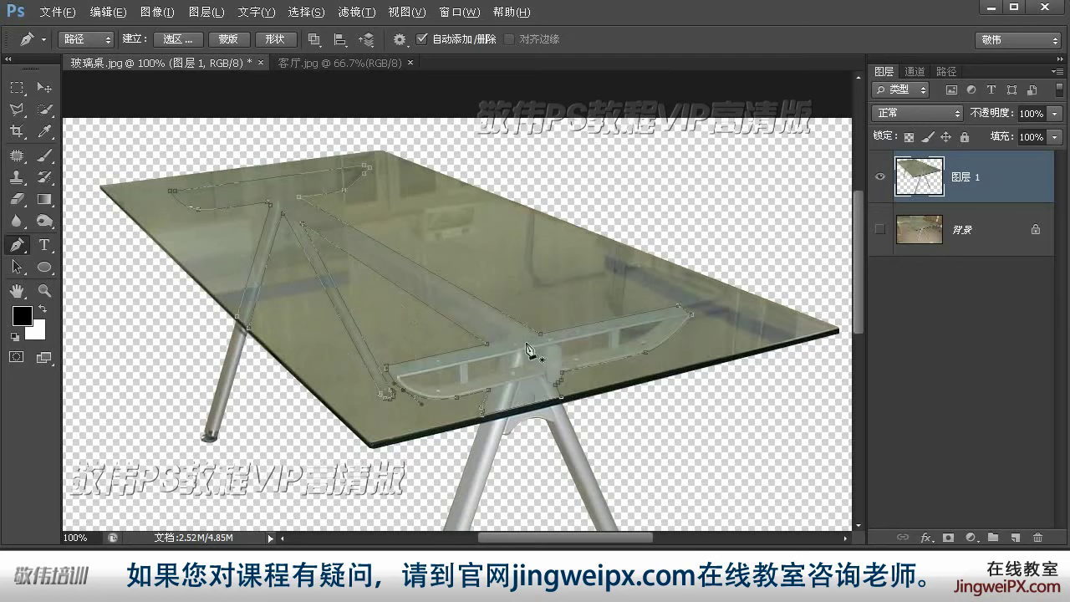
# - Isolate the traced frame with a layer mask on a duplicate of 图层 1, keeping the original layer hidden
pyautogui.moveTo(1009, 167); pyautogui.dragTo(1017, 537)
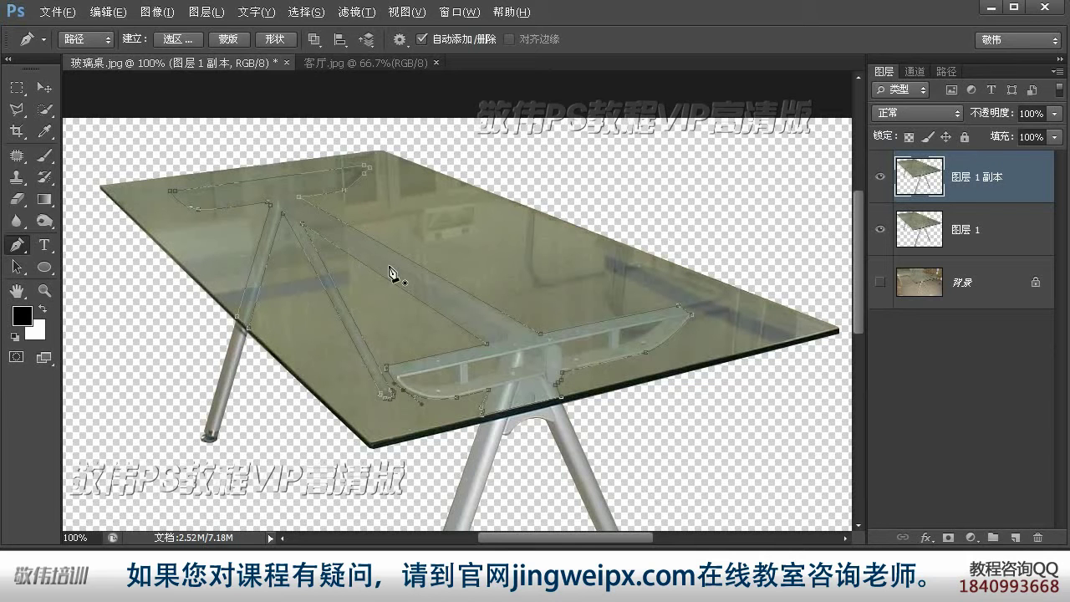
pyautogui.hotkey('ctrl', 'Return')
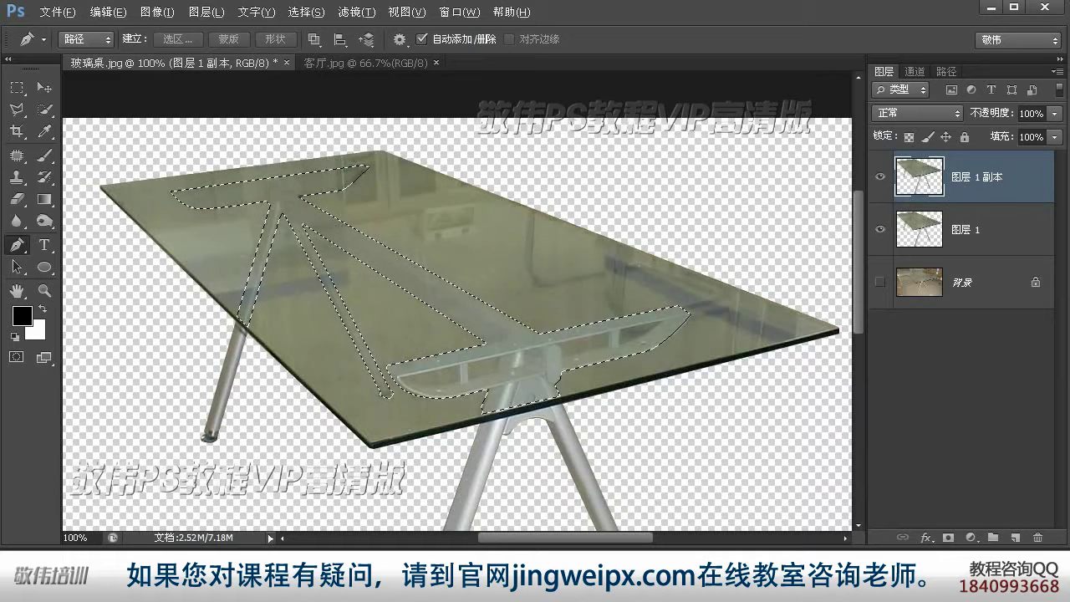
pyautogui.click(948, 539)
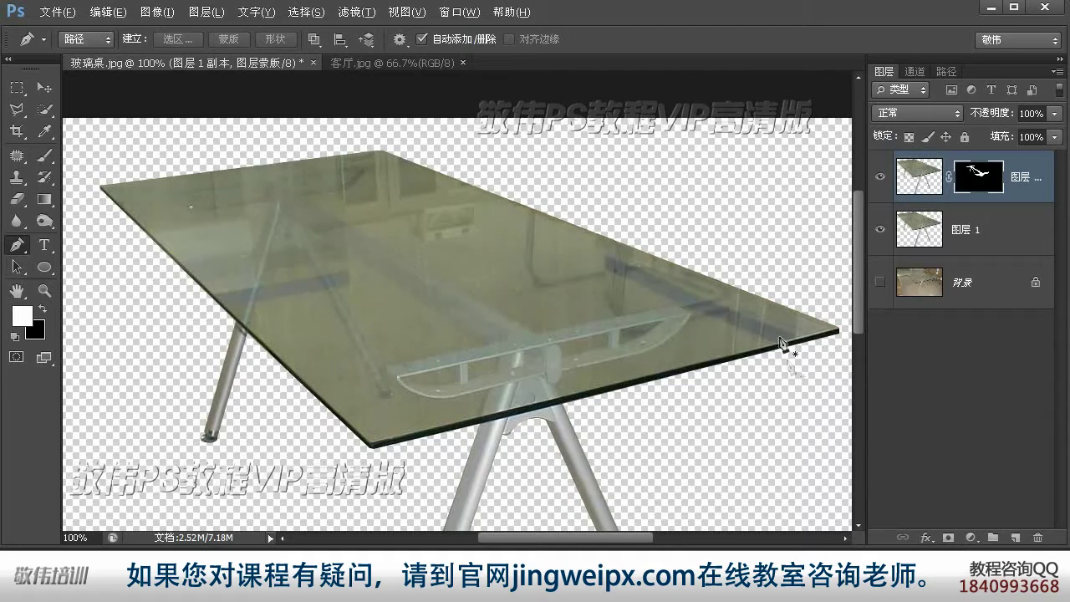
pyautogui.click(880, 228)
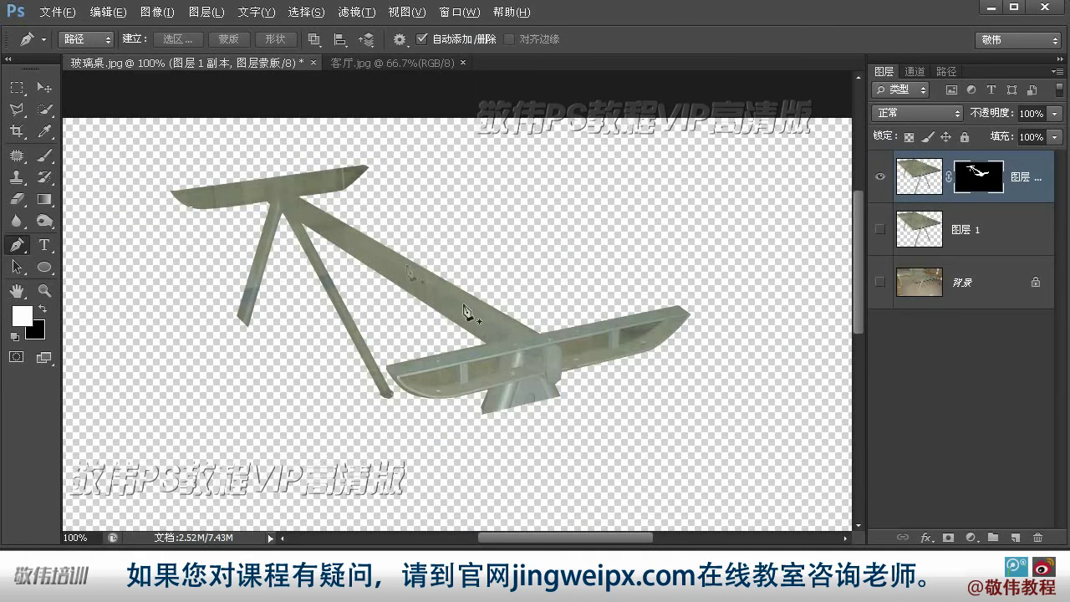
# - Outline the front bracket's leftmost opening with the Polygonal Lasso and remove it from the frame's mask
pyautogui.click(44, 290)
pyautogui.click(463, 385)
pyautogui.click(435, 382)
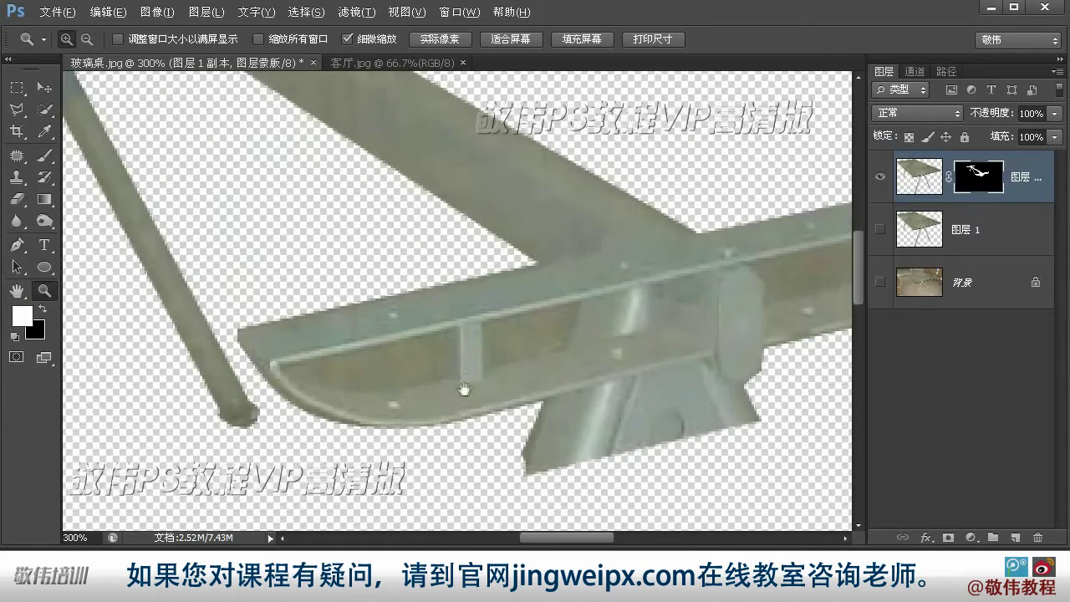
pyautogui.moveTo(466, 390); pyautogui.dragTo(392, 339)
pyautogui.moveTo(320, 332); pyautogui.dragTo(361, 324)
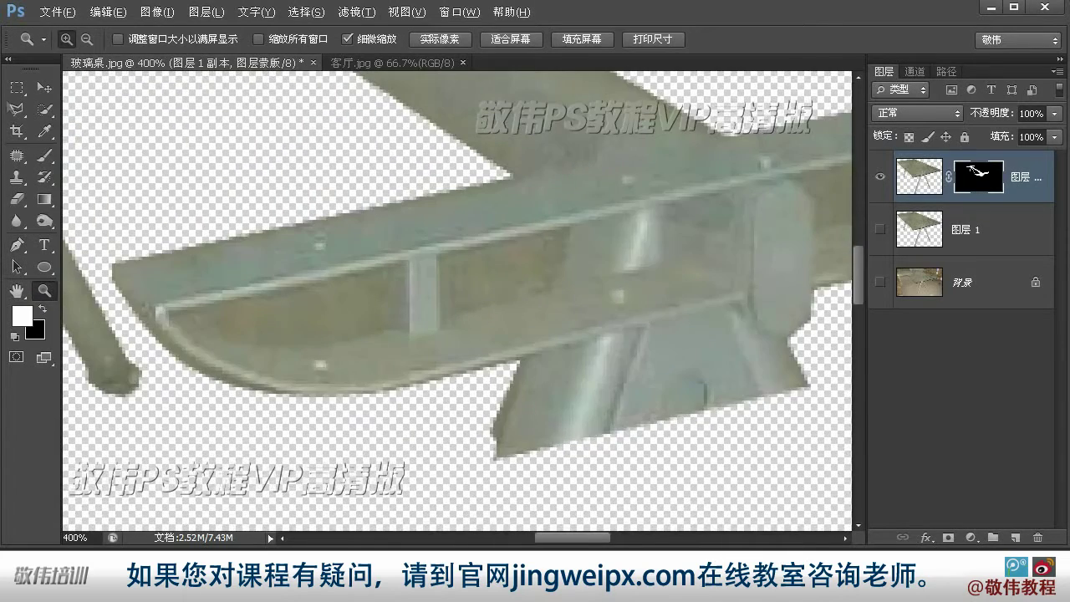
pyautogui.click(15, 109)
pyautogui.click(185, 316)
pyautogui.click(400, 267)
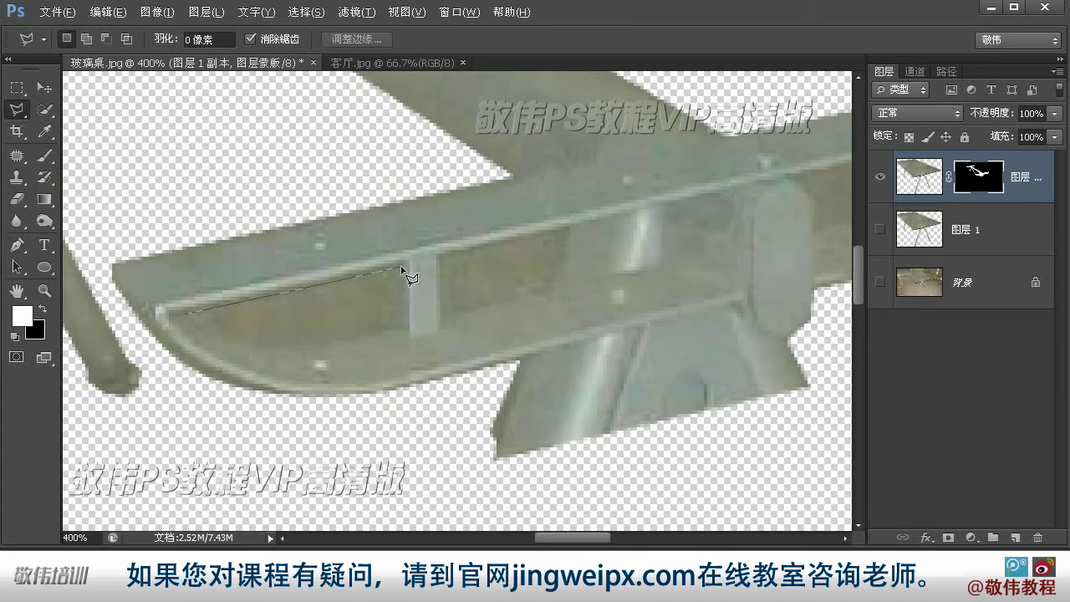
pyautogui.click(403, 325)
pyautogui.click(353, 334)
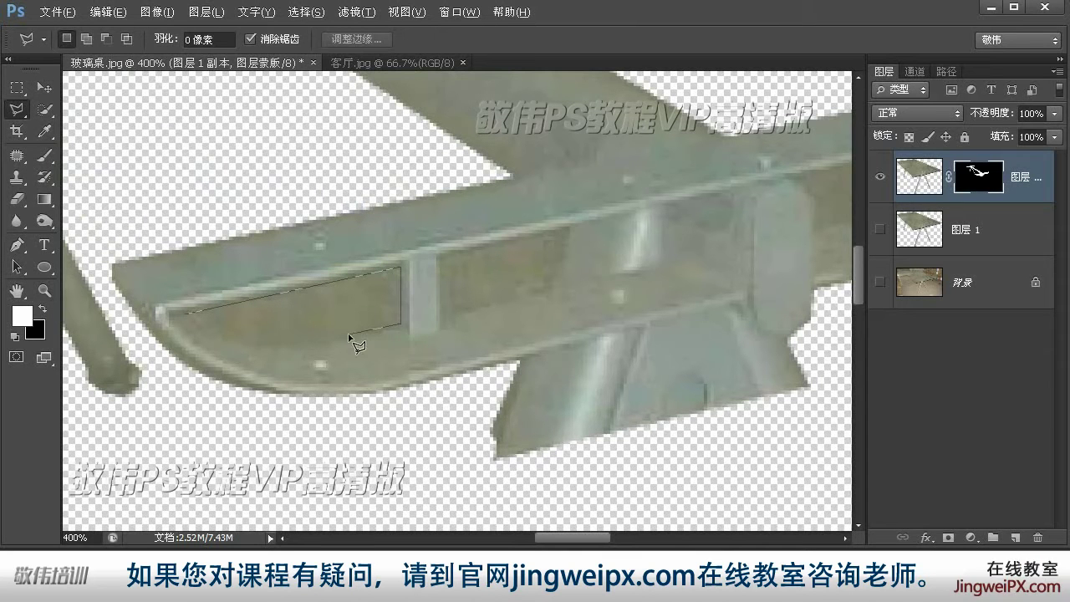
pyautogui.click(259, 342)
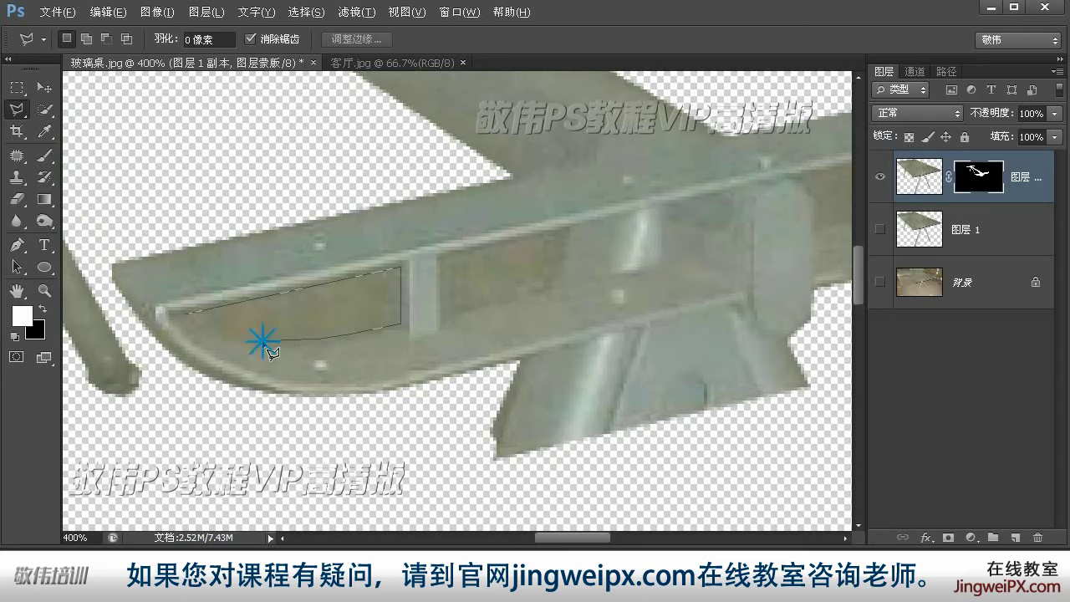
pyautogui.click(186, 316)
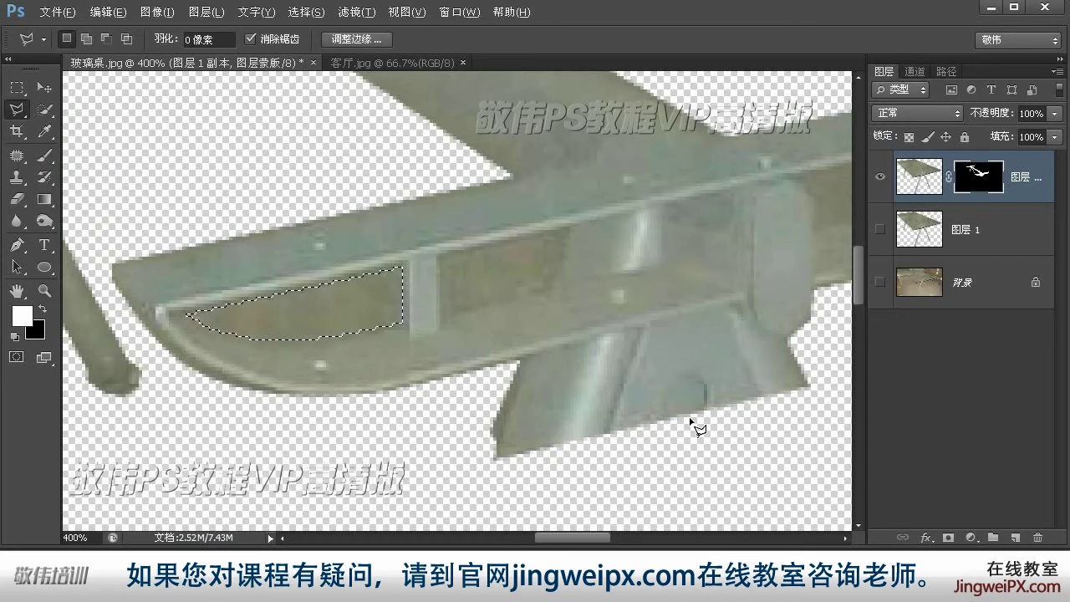
pyautogui.press('Delete')
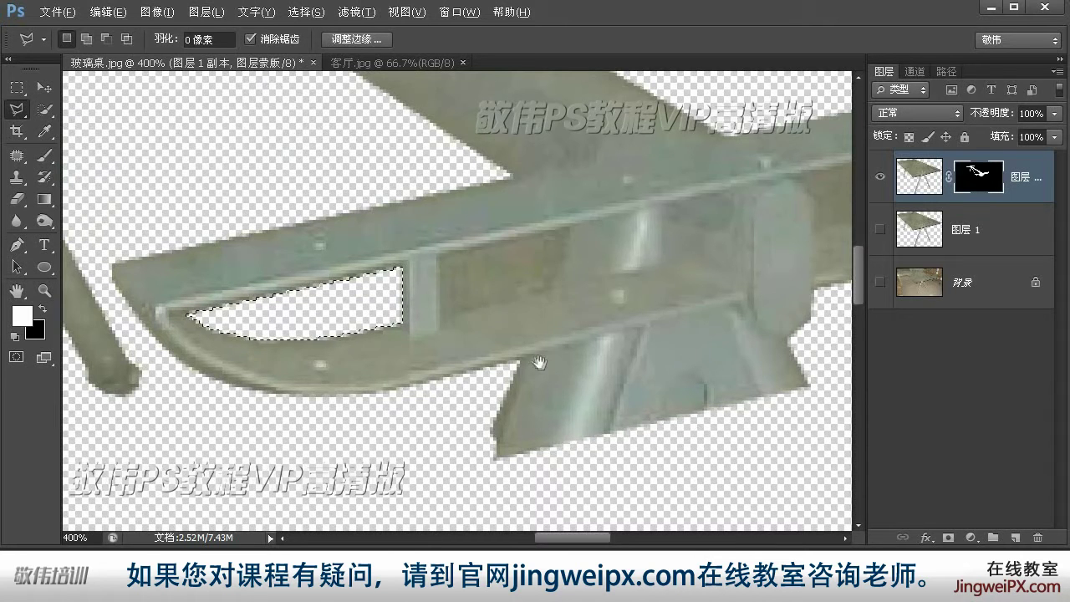
# - Outline the bracket opening between the left strut and the front leg and fill it with black in the mask
pyautogui.moveTo(539, 362); pyautogui.dragTo(409, 368)
pyautogui.click(311, 265)
pyautogui.click(441, 237)
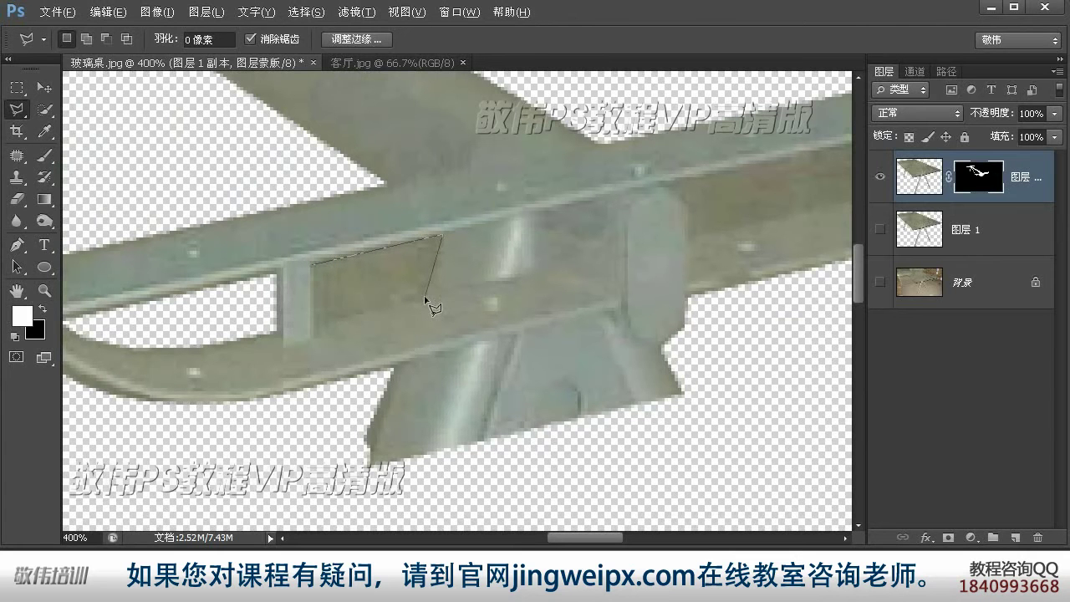
pyautogui.click(425, 296)
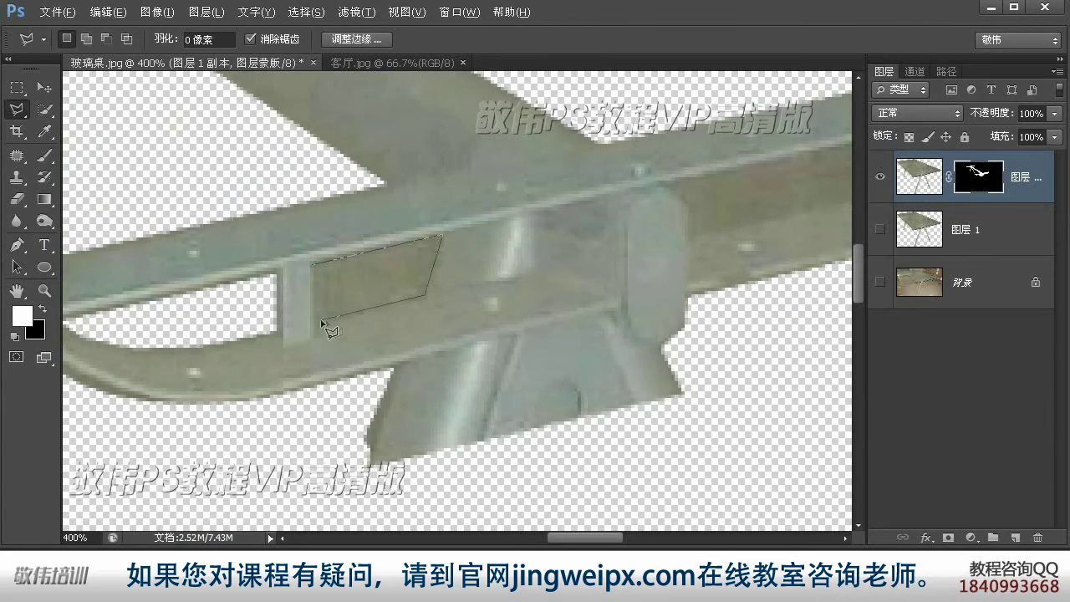
pyautogui.click(314, 267)
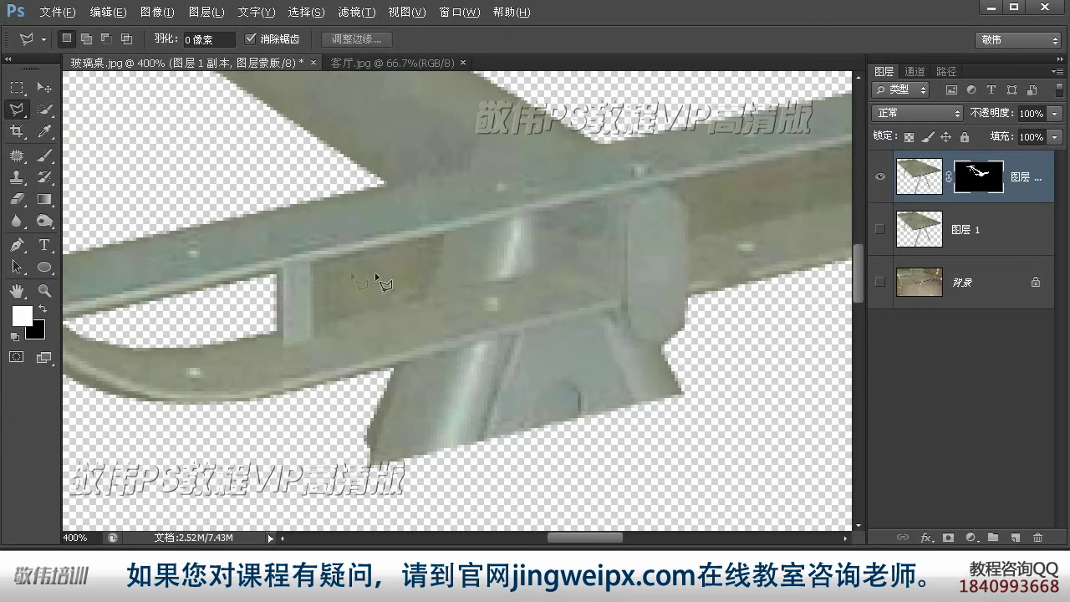
pyautogui.hotkey('ctrl', 'Delete')
# - Outline the bracket opening between the central hub and the right strut and fill it with black in the mask
pyautogui.moveTo(664, 188); pyautogui.dragTo(298, 272)
pyautogui.click(300, 267)
pyautogui.click(325, 290)
pyautogui.click(324, 319)
pyautogui.click(511, 286)
pyautogui.click(513, 221)
pyautogui.click(299, 266)
pyautogui.hotkey('ctrl', 'Delete')
# - Mask out the front bracket's rightmost curved opening and clear the selection
pyautogui.moveTo(554, 270); pyautogui.dragTo(351, 331)
pyautogui.click(351, 332)
pyautogui.click(418, 311)
pyautogui.click(524, 241)
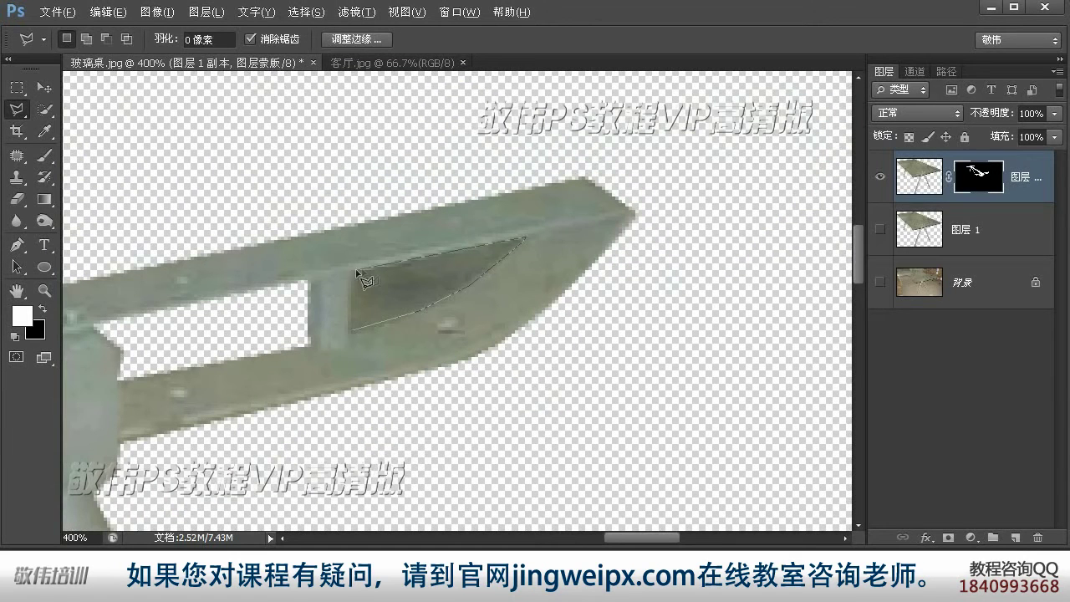
pyautogui.doubleClick(356, 272)
pyautogui.hotkey('ctrl', 'Delete')
pyautogui.hotkey('ctrl', 'd')
# - Examine the masked frame's rear bracket, beam and legs up close
pyautogui.moveTo(231, 287); pyautogui.dragTo(463, 278)
pyautogui.hotkey('ctrl', '1')
pyautogui.moveTo(343, 247); pyautogui.dragTo(483, 343)
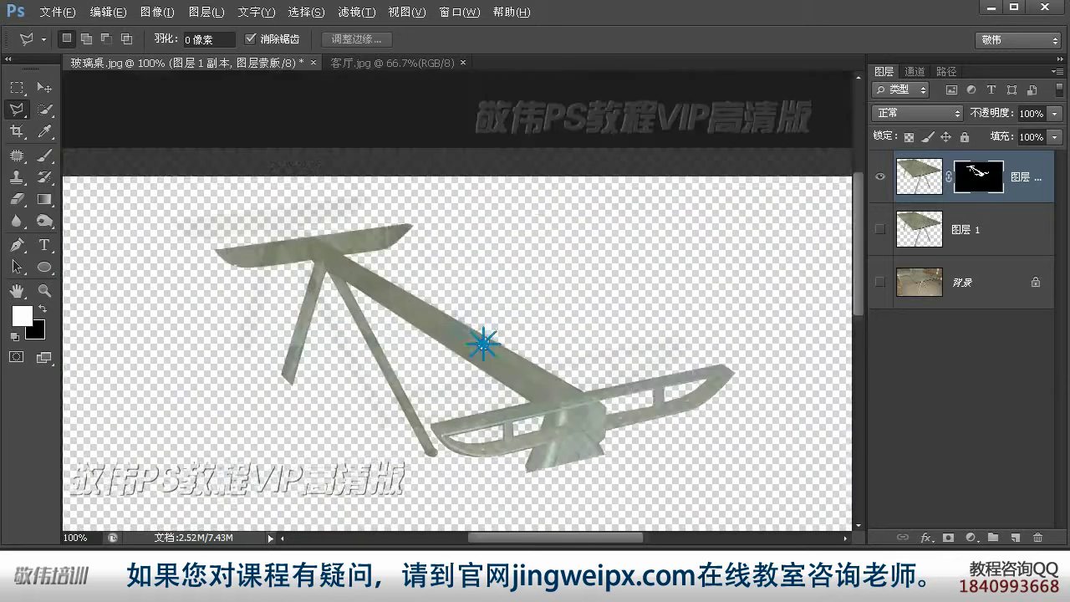
pyautogui.press('z')
pyautogui.click(267, 278)
pyautogui.click(267, 278)
pyautogui.scroll(-4, 419, 320)
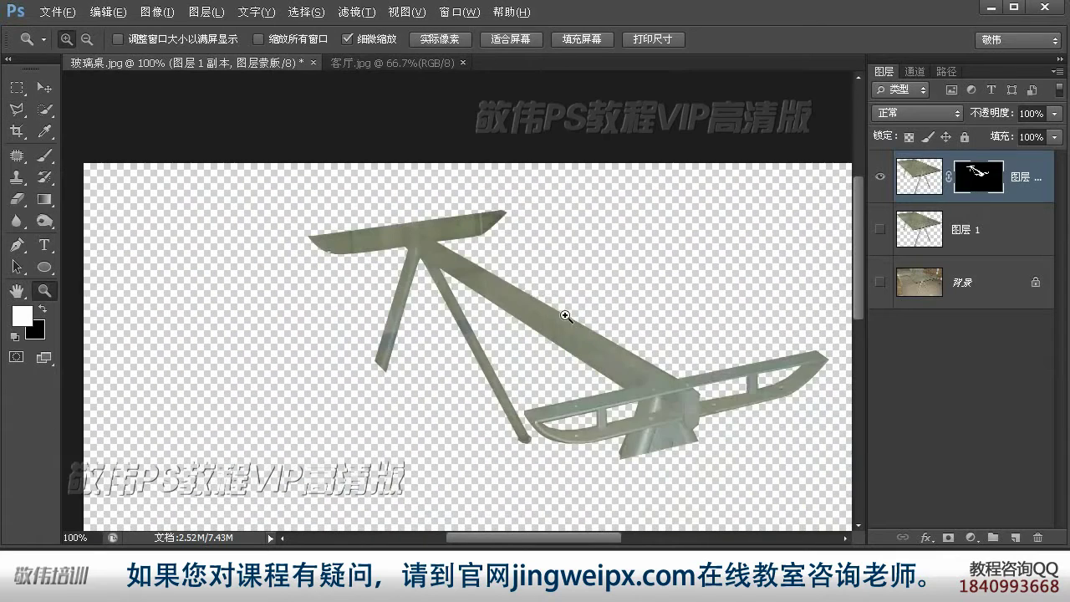
pyautogui.scroll(2, 491, 235)
pyautogui.scroll(2, 356, 242)
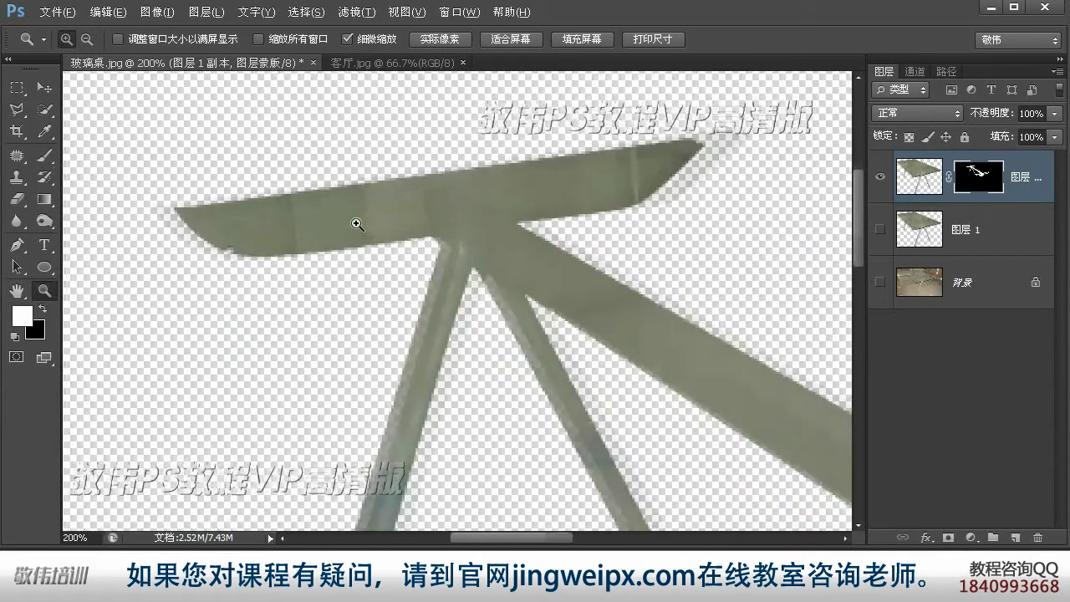
pyautogui.moveTo(282, 239); pyautogui.dragTo(298, 281)
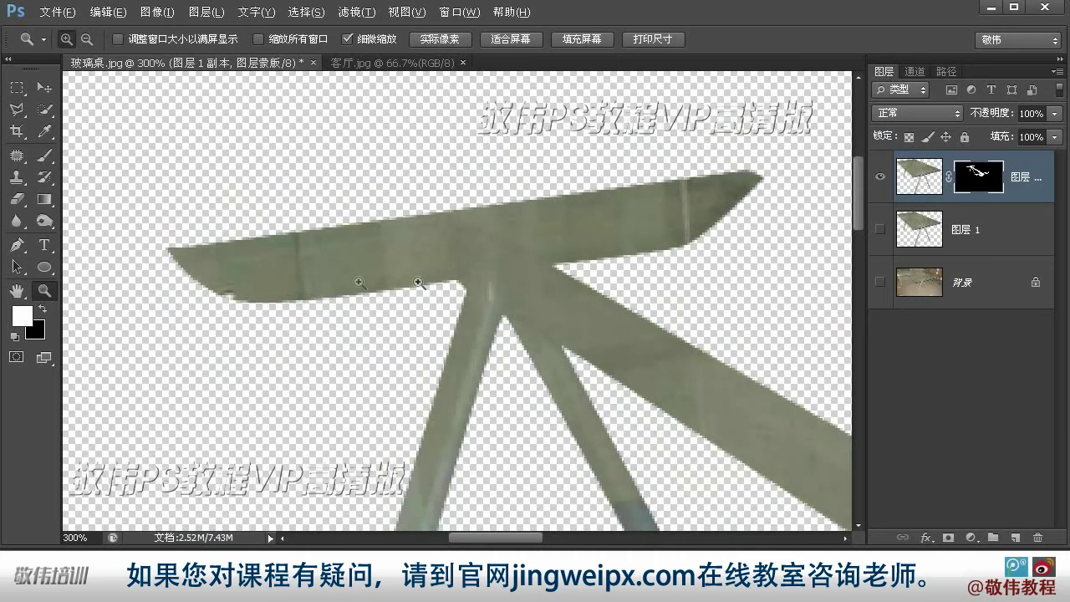
pyautogui.moveTo(379, 303); pyautogui.dragTo(366, 298)
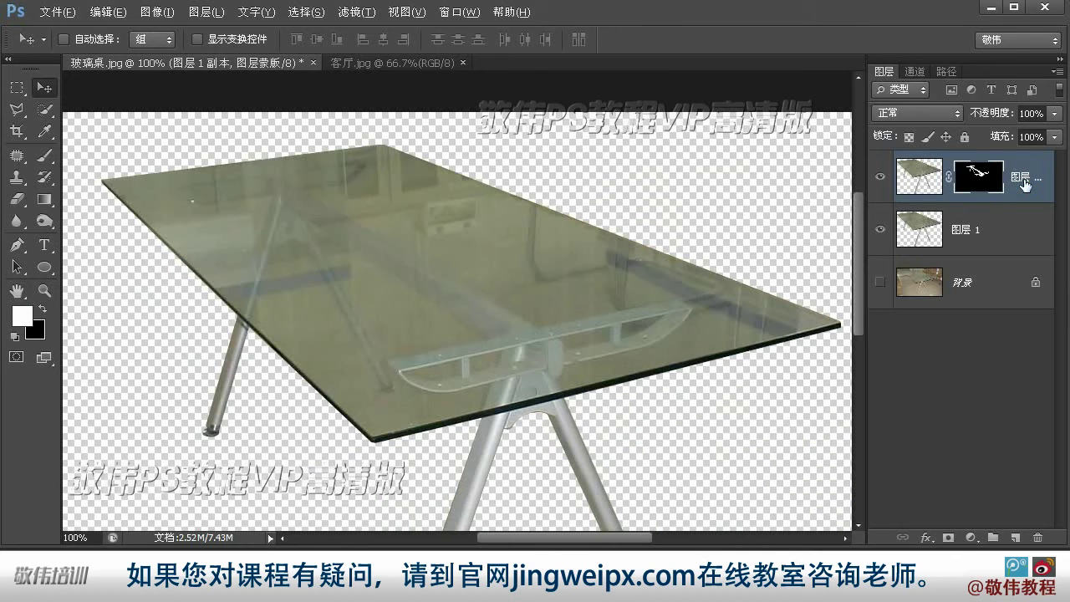
# - Rename the masked frame layer as 铁架-内
pyautogui.doubleClick(1018, 179)
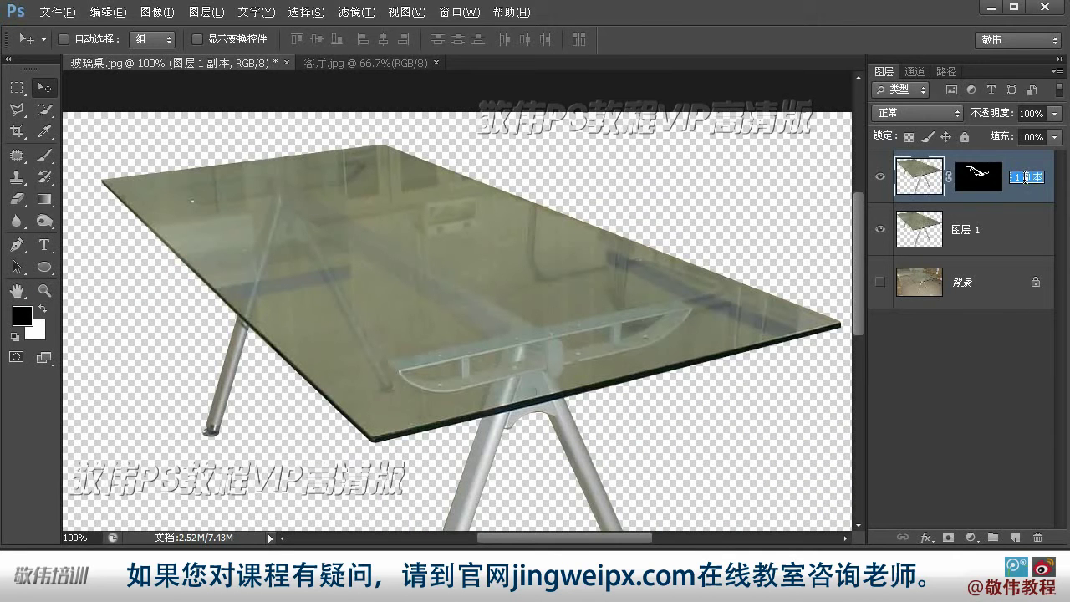
pyautogui.write('tiji')
pyautogui.press('BackSpace')
pyautogui.press('BackSpace')
pyautogui.write('e')
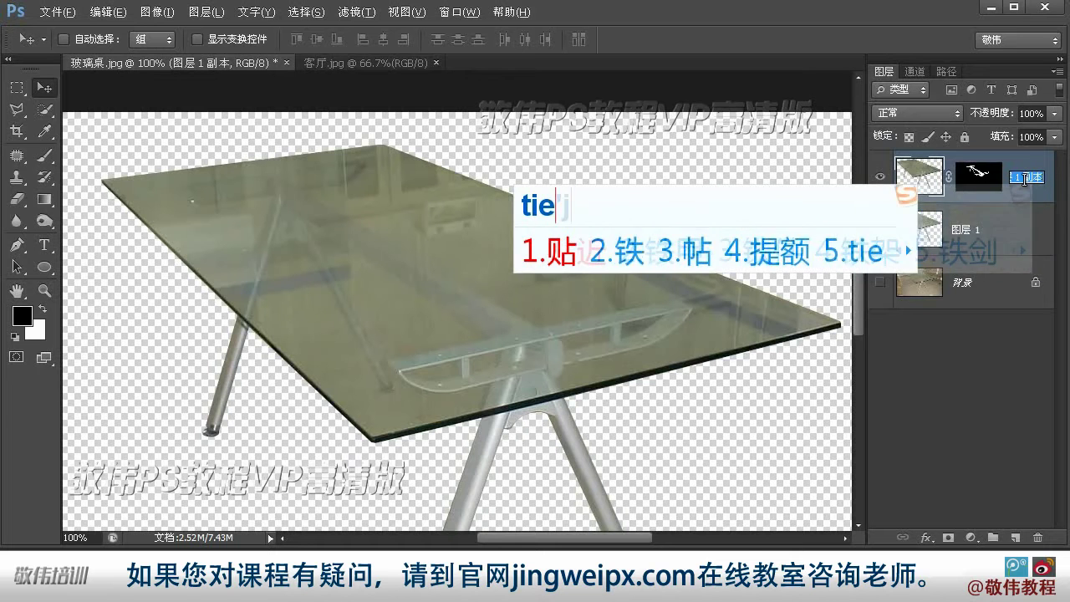
pyautogui.write('jia2')
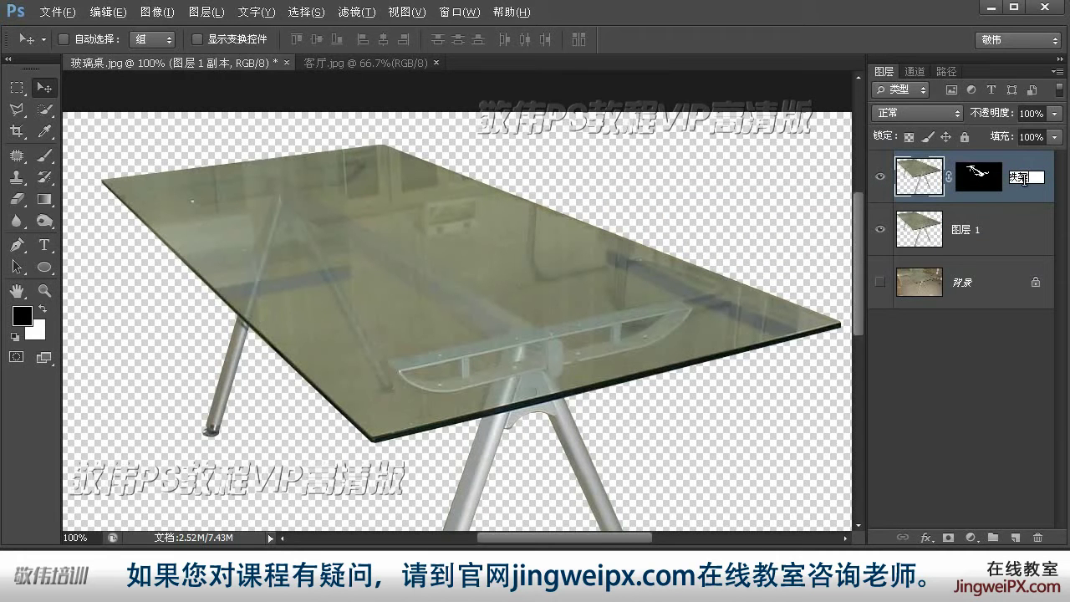
pyautogui.write('nie')
pyautogui.press('BackSpace')
pyautogui.press('BackSpace')
pyautogui.write('ei')
pyautogui.press('space')
pyautogui.press('Return')
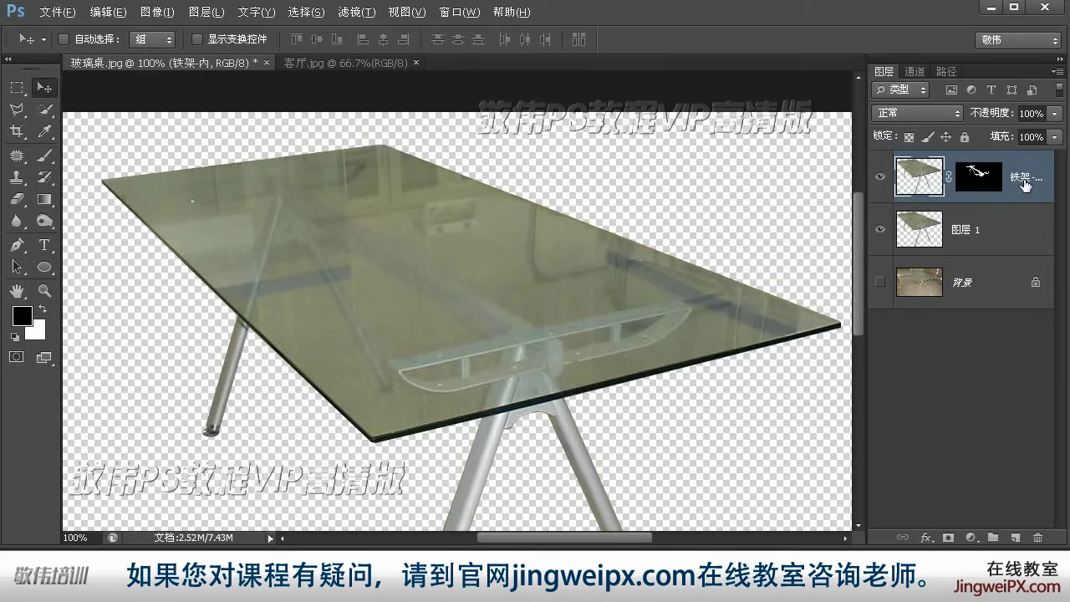
# - Start a polygonal lasso outline of the glass surface on 图层 1, running inside its dark edge from the far-left corner to the front corner
pyautogui.click(930, 234)
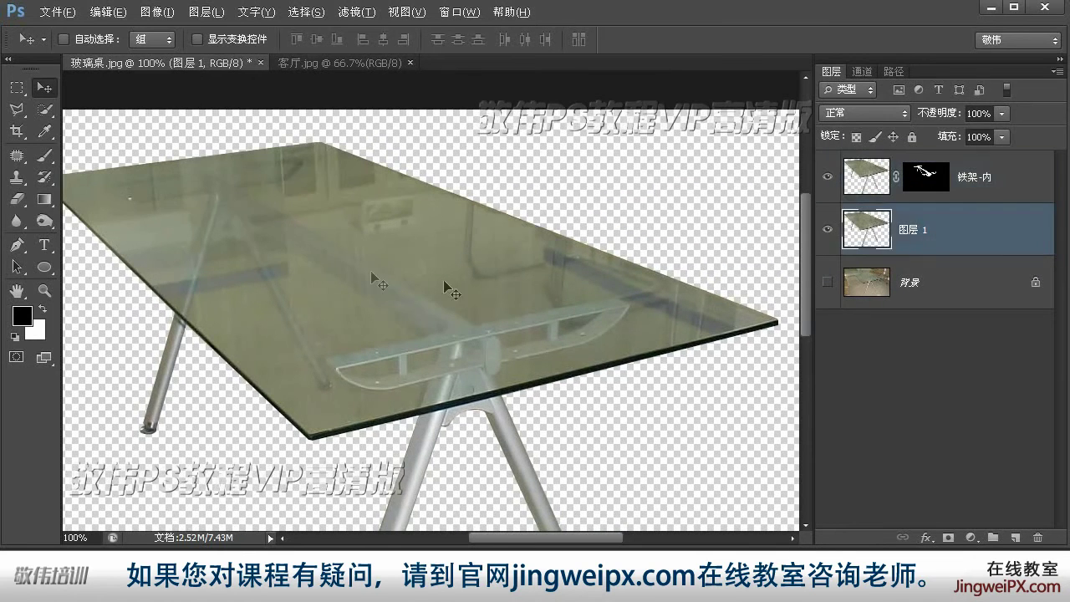
pyautogui.hotkey('ctrl', '-')
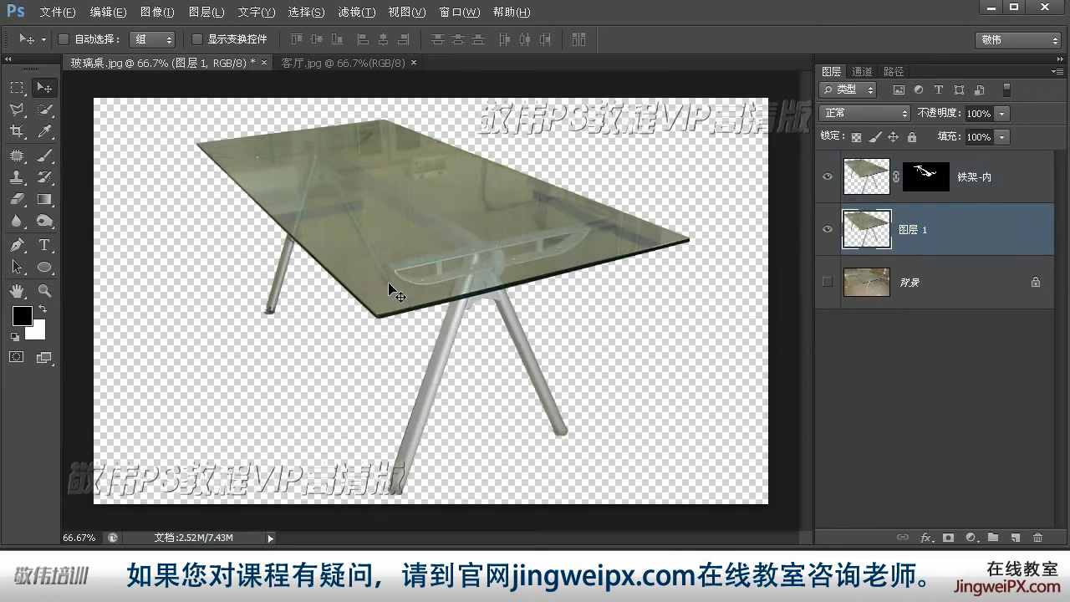
pyautogui.click(45, 291)
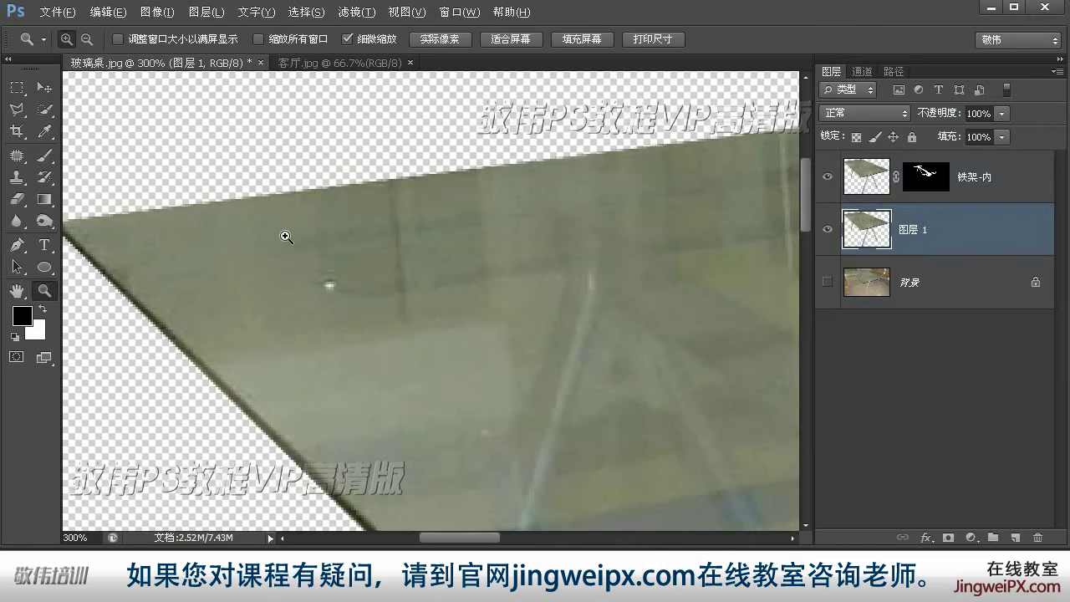
pyautogui.moveTo(289, 352); pyautogui.dragTo(297, 328)
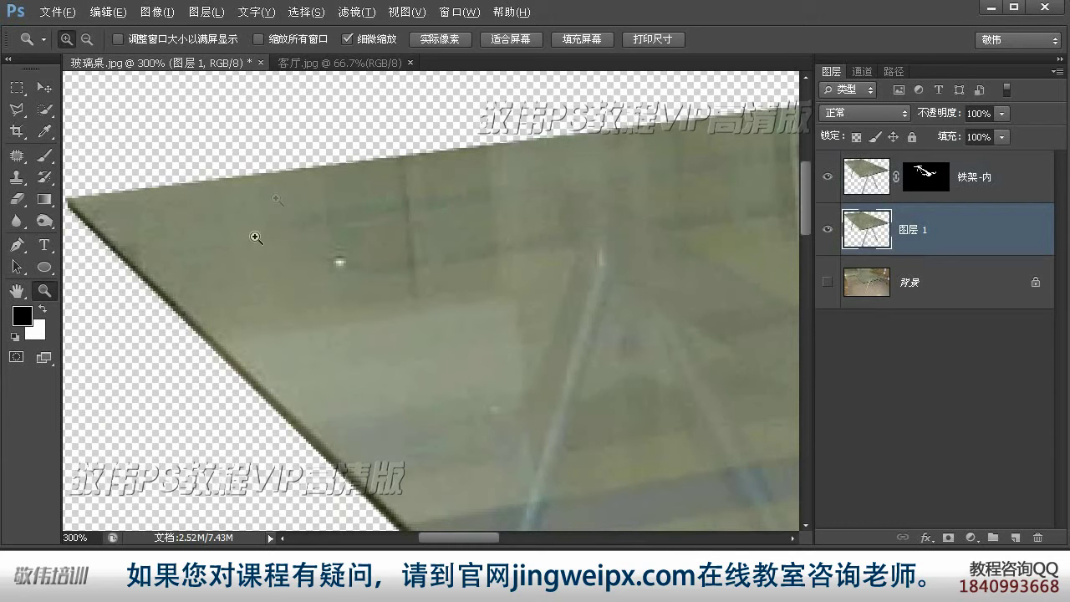
pyautogui.moveTo(371, 526); pyautogui.dragTo(370, 203)
pyautogui.moveTo(608, 459); pyautogui.dragTo(352, 208)
pyautogui.moveTo(255, 217); pyautogui.dragTo(444, 480)
pyautogui.moveTo(172, 75); pyautogui.dragTo(333, 267)
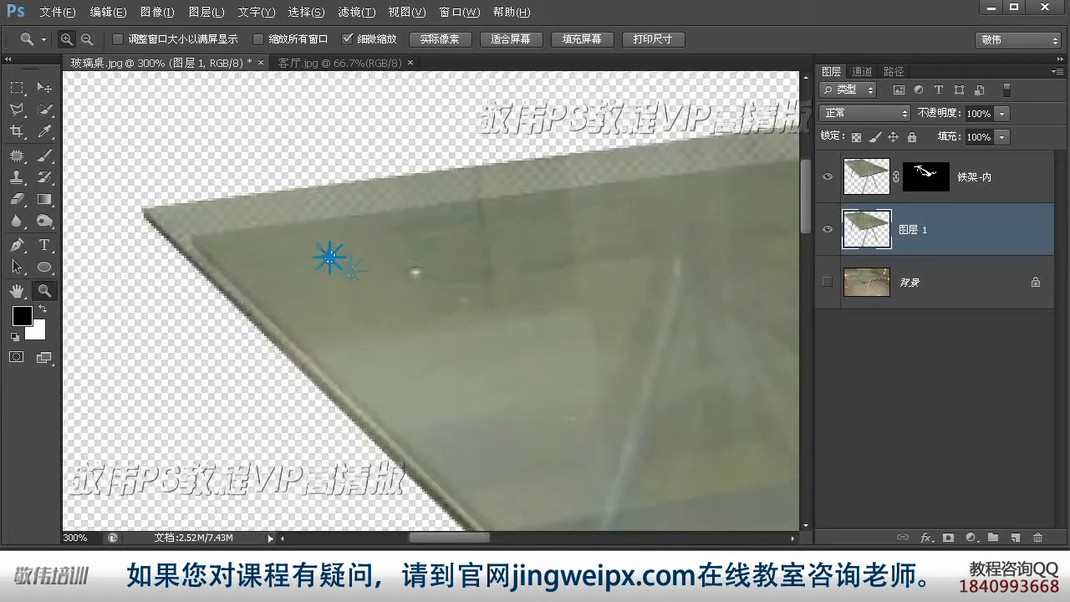
pyautogui.click(16, 110)
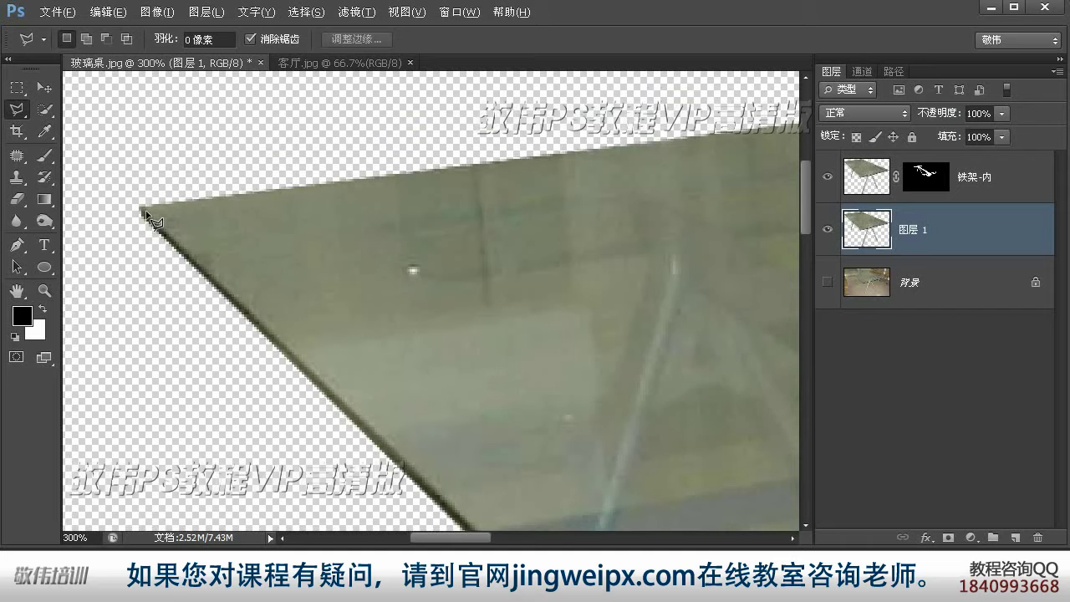
pyautogui.moveTo(521, 451); pyautogui.dragTo(371, 236)
pyautogui.moveTo(577, 453); pyautogui.dragTo(297, 230)
pyautogui.moveTo(474, 447); pyautogui.dragTo(377, 297)
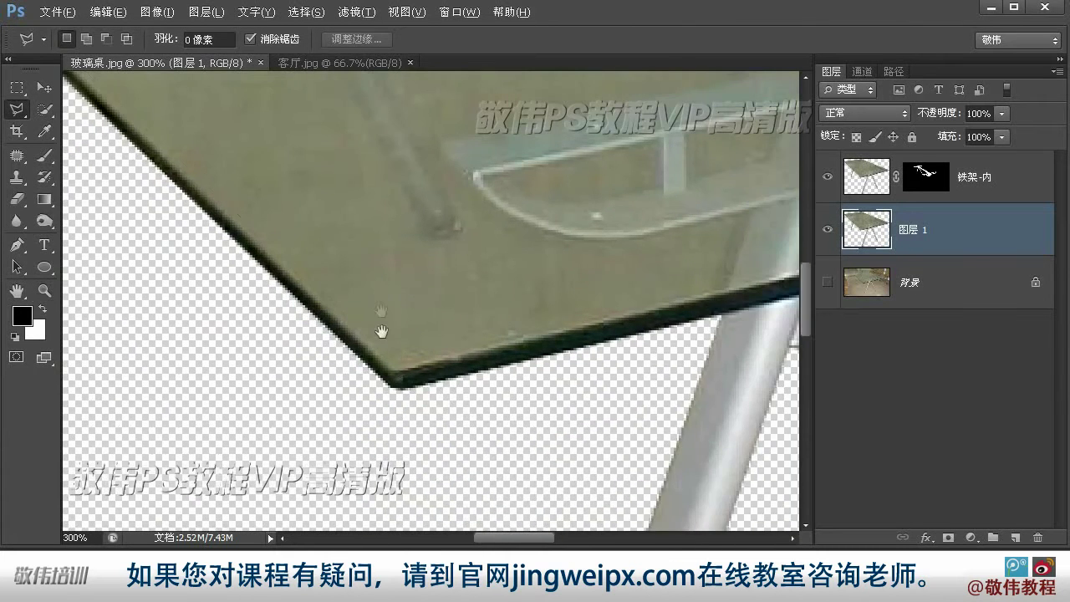
pyautogui.click(399, 375)
# - Continue the lasso outline along the tabletop's front edge, just inside the dark rim, to its rightmost corner
pyautogui.moveTo(557, 351); pyautogui.dragTo(249, 411)
pyautogui.moveTo(563, 393)
pyautogui.mouseDown()
pyautogui.moveTo(469, 387)
pyautogui.moveTo(176, 522)
pyautogui.moveTo(231, 509)
pyautogui.mouseUp()
pyautogui.moveTo(509, 420); pyautogui.dragTo(316, 471)
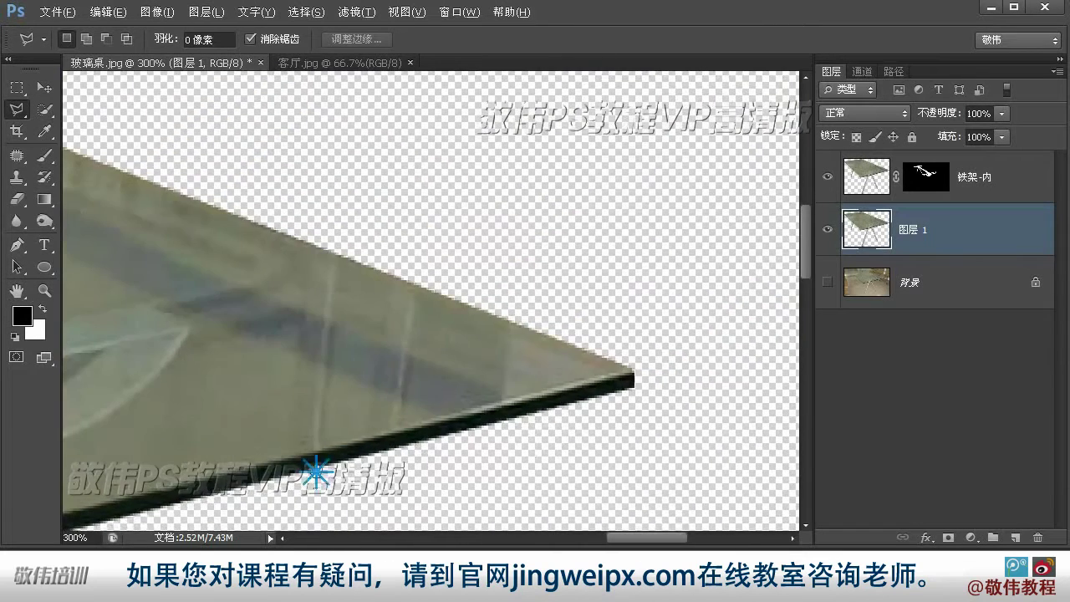
pyautogui.click(633, 377)
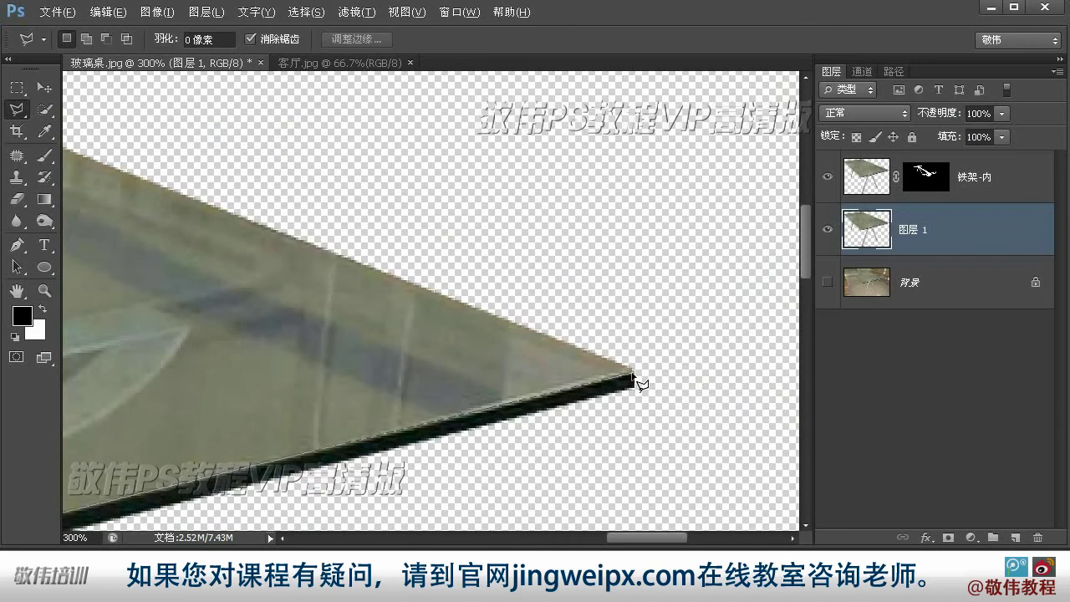
pyautogui.click(631, 373)
# - Carry the lasso outline around the tabletop's rear corner and close the selection of the glass surface
pyautogui.moveTo(195, 295); pyautogui.dragTo(689, 459)
pyautogui.moveTo(277, 248)
pyautogui.mouseDown()
pyautogui.moveTo(488, 402)
pyautogui.moveTo(382, 466)
pyautogui.moveTo(329, 394)
pyautogui.moveTo(387, 376)
pyautogui.mouseUp()
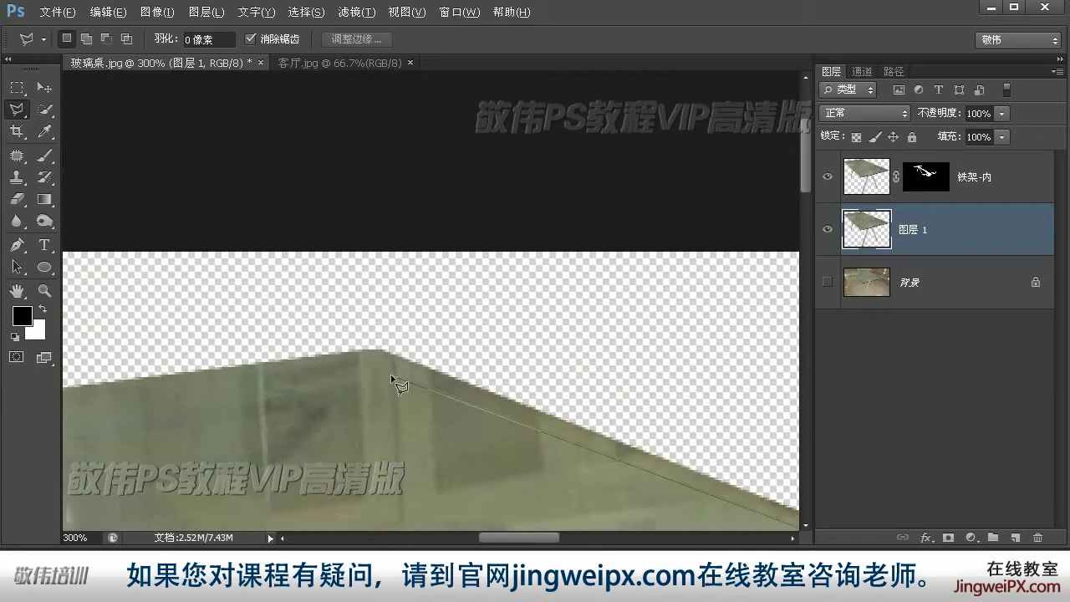
pyautogui.click(381, 351)
pyautogui.hotkey('ctrl', '-')
pyautogui.hotkey('ctrl', '-')
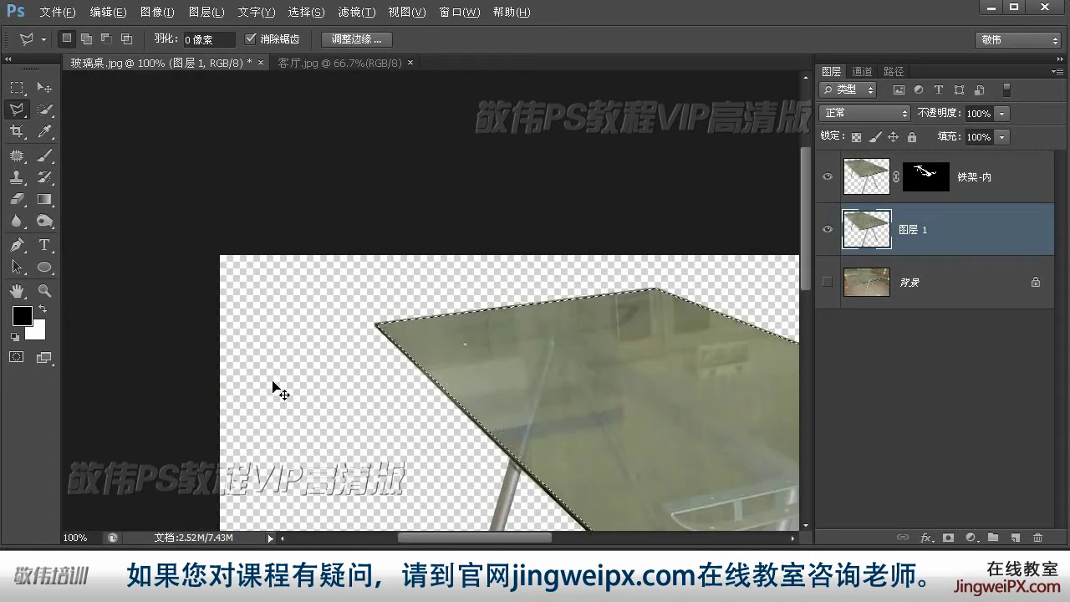
# - Cut the selected glass surface from 图层 1 onto a new layer of its own
pyautogui.hotkey('ctrl', '-')
pyautogui.press('v')
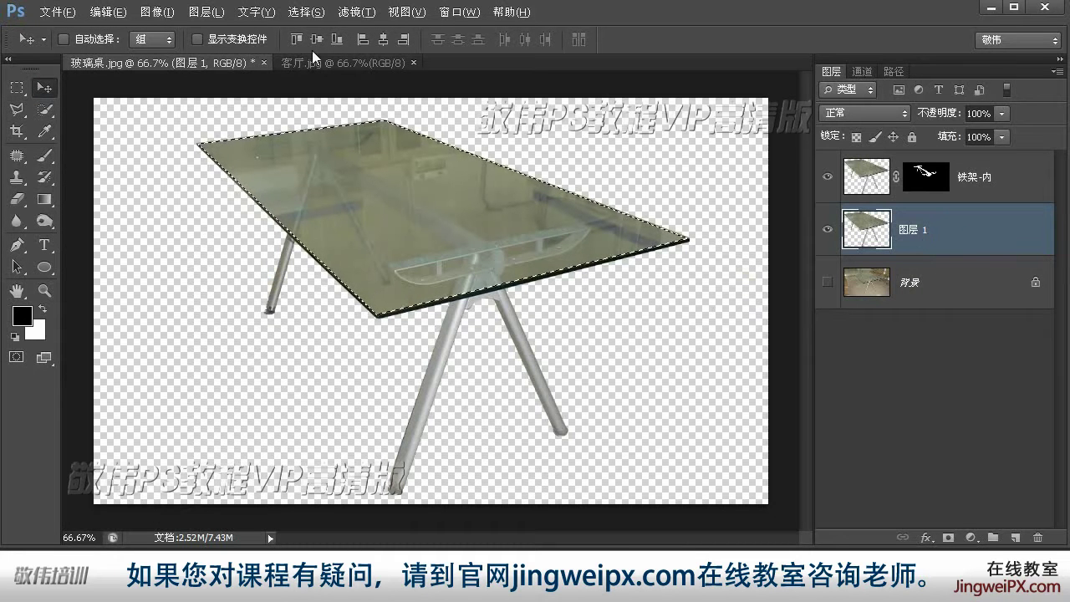
pyautogui.click(218, 12)
pyautogui.moveTo(251, 30)
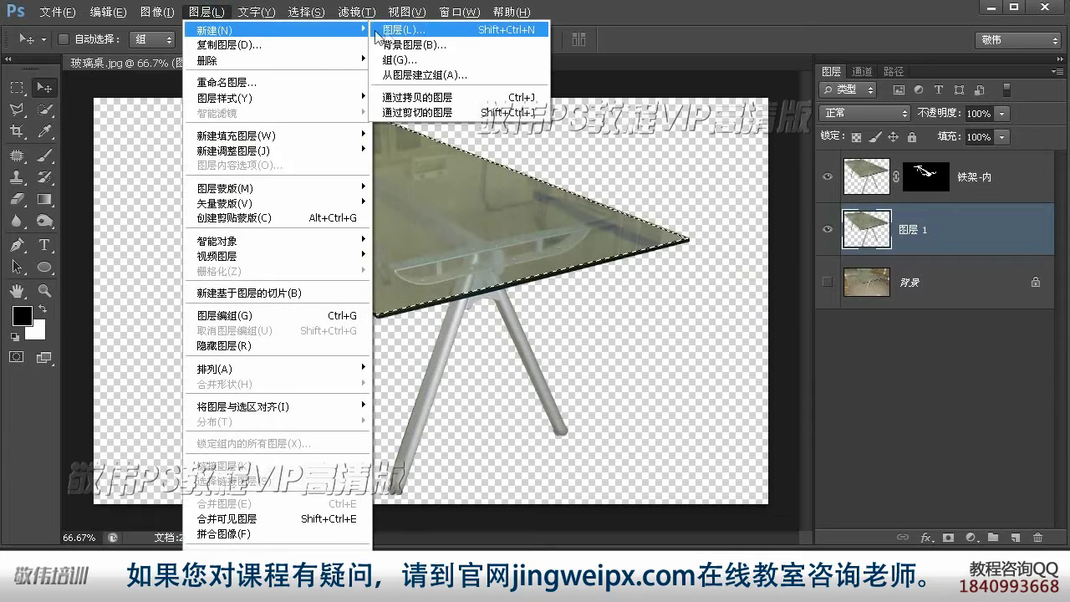
pyautogui.click(421, 113)
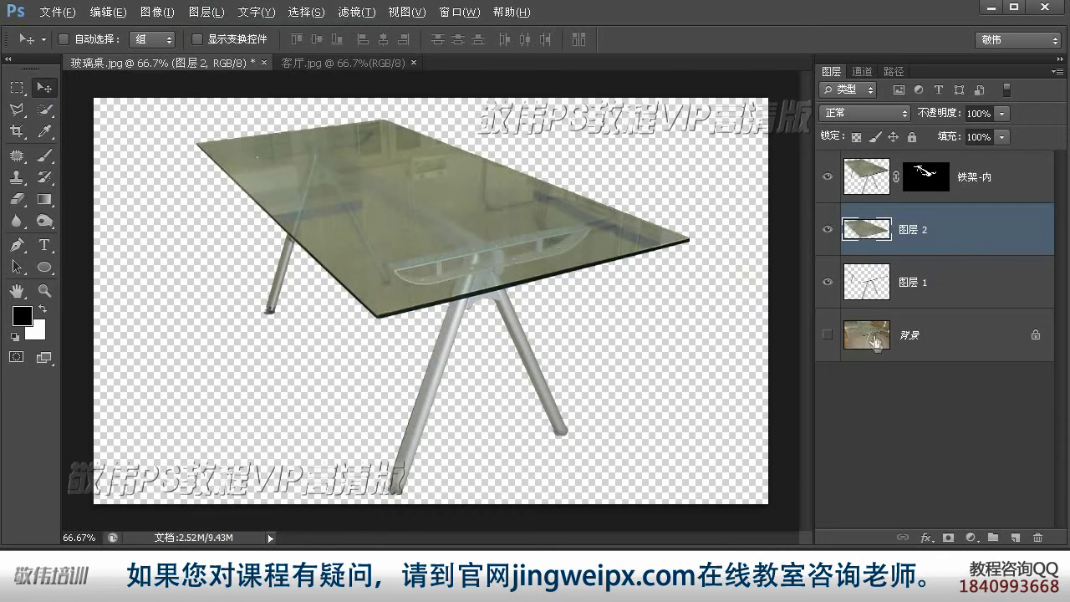
# - Hide the 铁架-内 layer and toggle the cut-out glass layer's visibility to compare the table with and without its surface
pyautogui.click(828, 177)
pyautogui.click(829, 230)
pyautogui.click(828, 230)
pyautogui.click(828, 230)
pyautogui.click(828, 229)
pyautogui.click(829, 230)
pyautogui.click(829, 230)
pyautogui.click(829, 230)
pyautogui.click(829, 230)
pyautogui.click(828, 230)
pyautogui.click(828, 230)
pyautogui.click(829, 230)
pyautogui.click(829, 230)
pyautogui.click(829, 230)
pyautogui.click(829, 230)
pyautogui.click(829, 230)
pyautogui.click(829, 229)
pyautogui.click(829, 230)
pyautogui.click(829, 230)
pyautogui.click(829, 232)
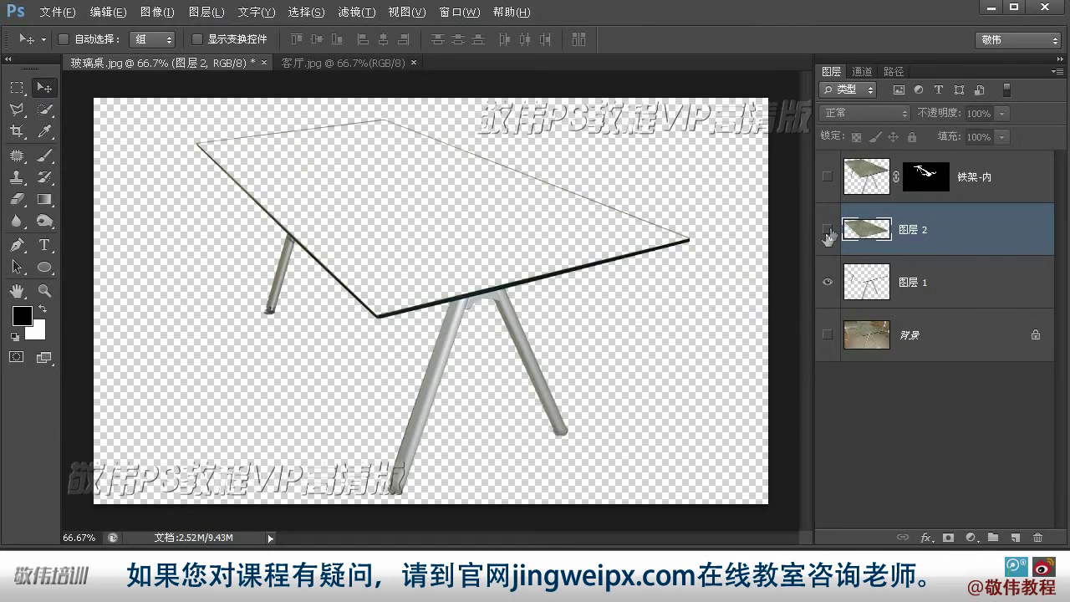
# - Rename the cut-out glass layer as 挖走的面
pyautogui.doubleClick(914, 230)
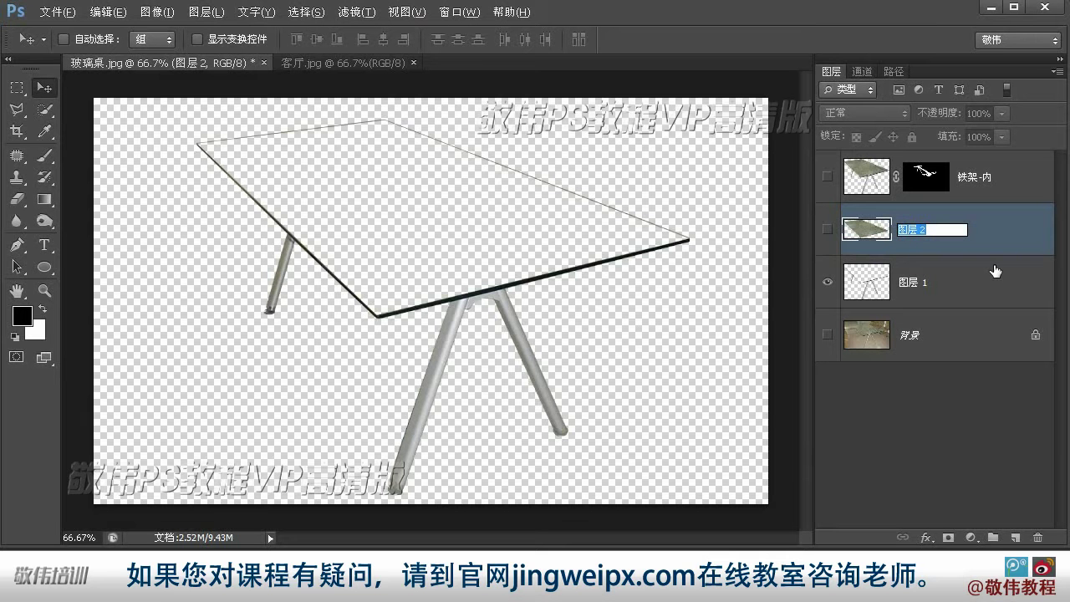
pyautogui.write('wanzou')
pyautogui.press('BackSpace')
pyautogui.press('BackSpace')
pyautogui.press('BackSpace')
pyautogui.press('BackSpace')
pyautogui.write('zou de mian')
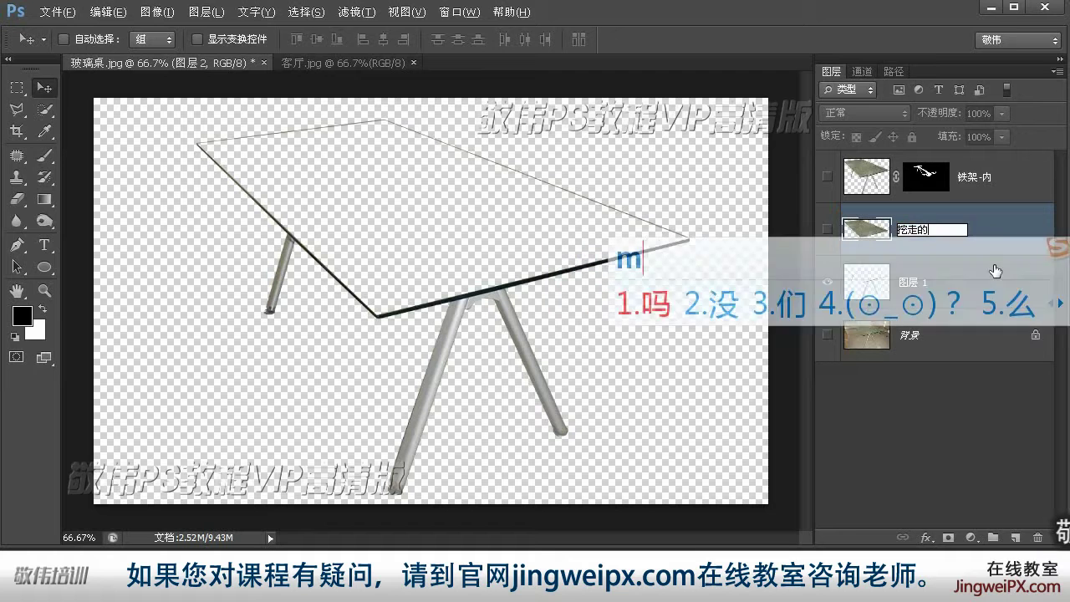
pyautogui.press('space')
pyautogui.press('Return')
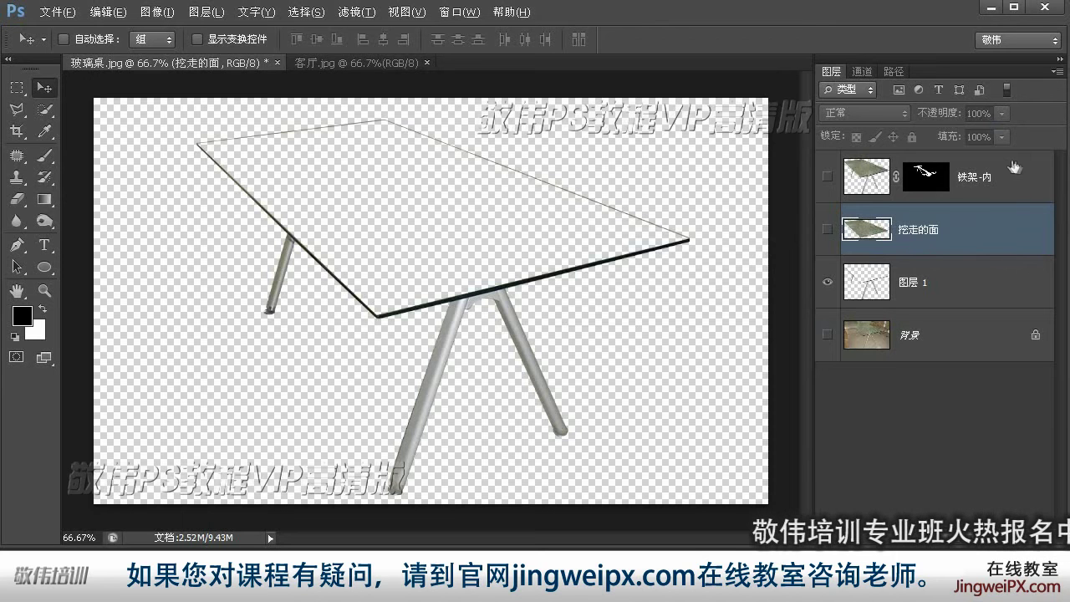
# - Show the 铁架-内 layer and toggle 挖走的面 on and off to compare the frame with and without the glass
pyautogui.click(1016, 171)
pyautogui.click(828, 177)
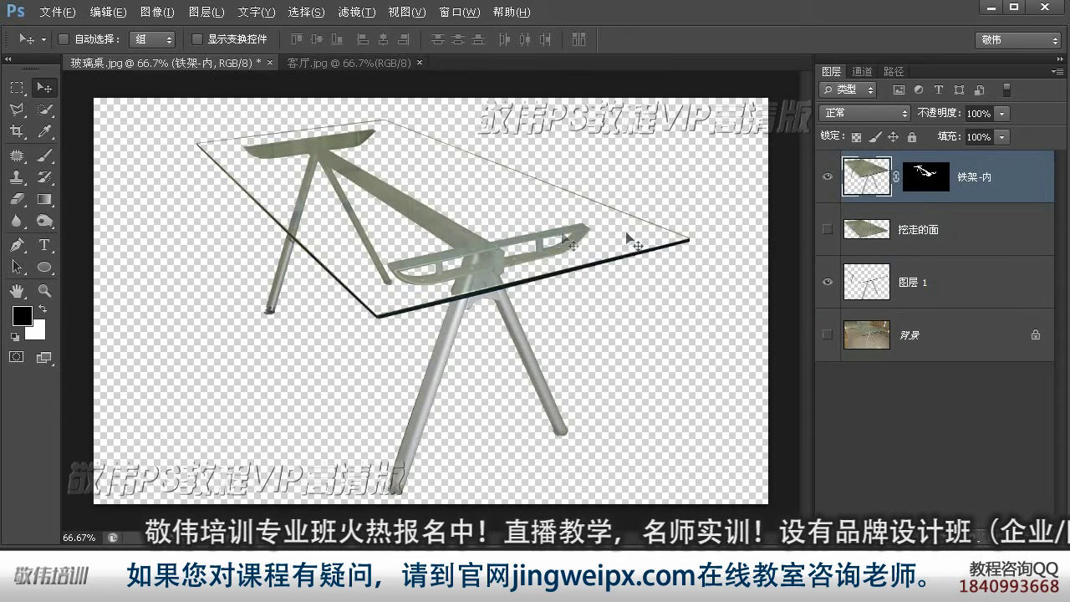
pyautogui.click(829, 230)
pyautogui.click(828, 230)
pyautogui.click(828, 230)
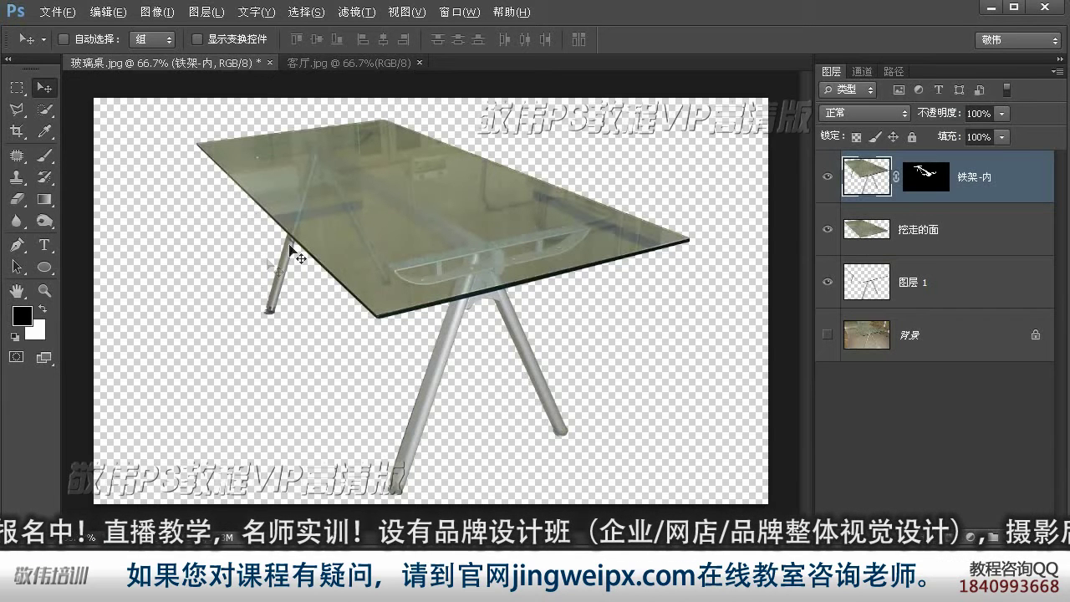
pyautogui.click(828, 230)
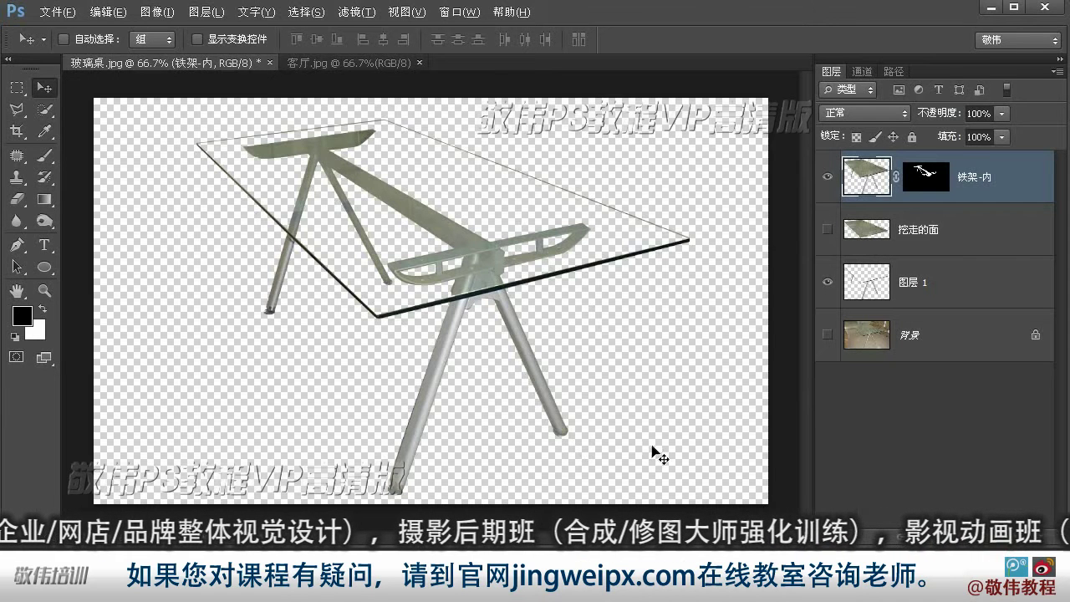
# - Duplicate the 挖走的面 layer with the original hidden, and lock the copy's transparent pixels
pyautogui.click(962, 239)
pyautogui.click(828, 231)
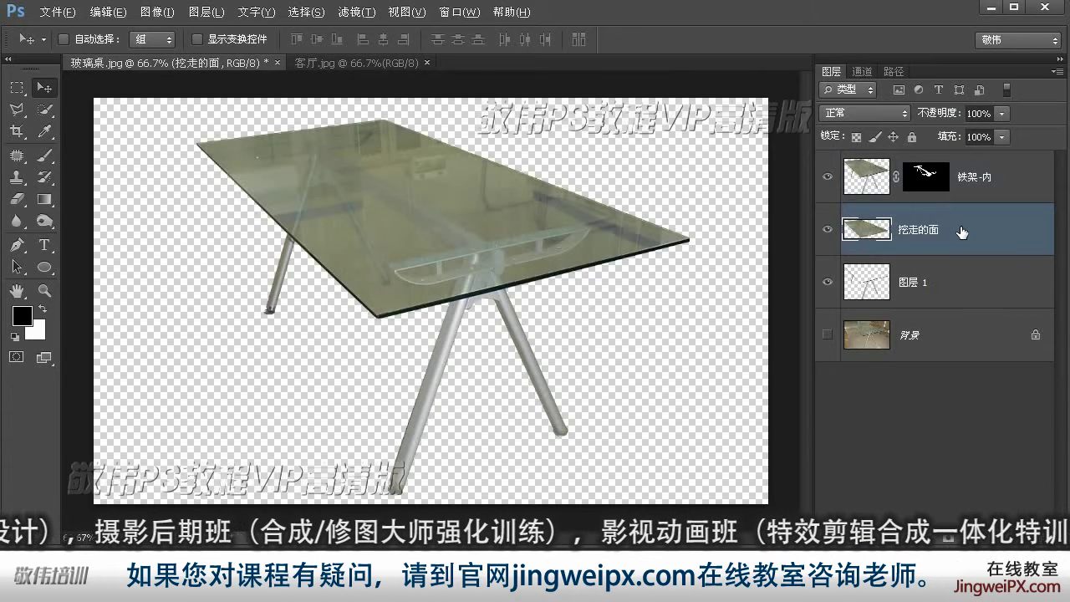
pyautogui.hotkey('ctrl', 'j')
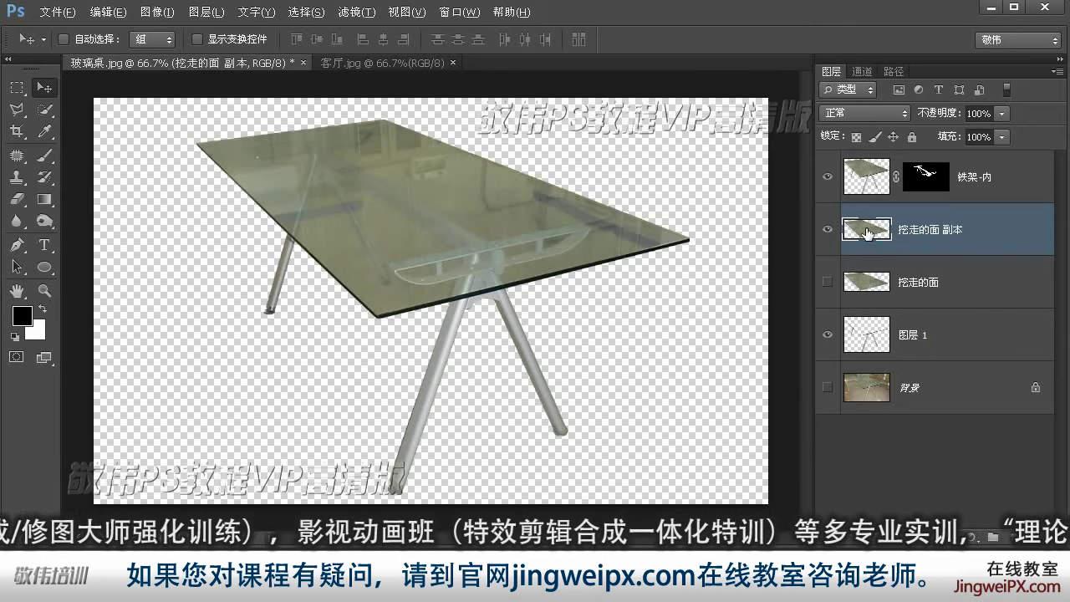
pyautogui.click(856, 138)
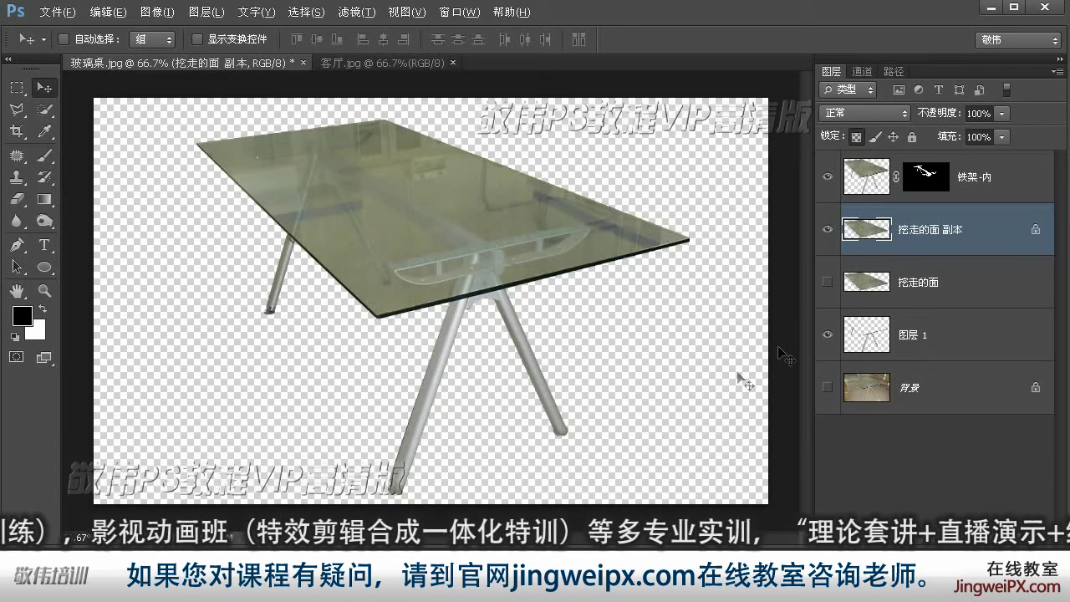
pyautogui.click(870, 225)
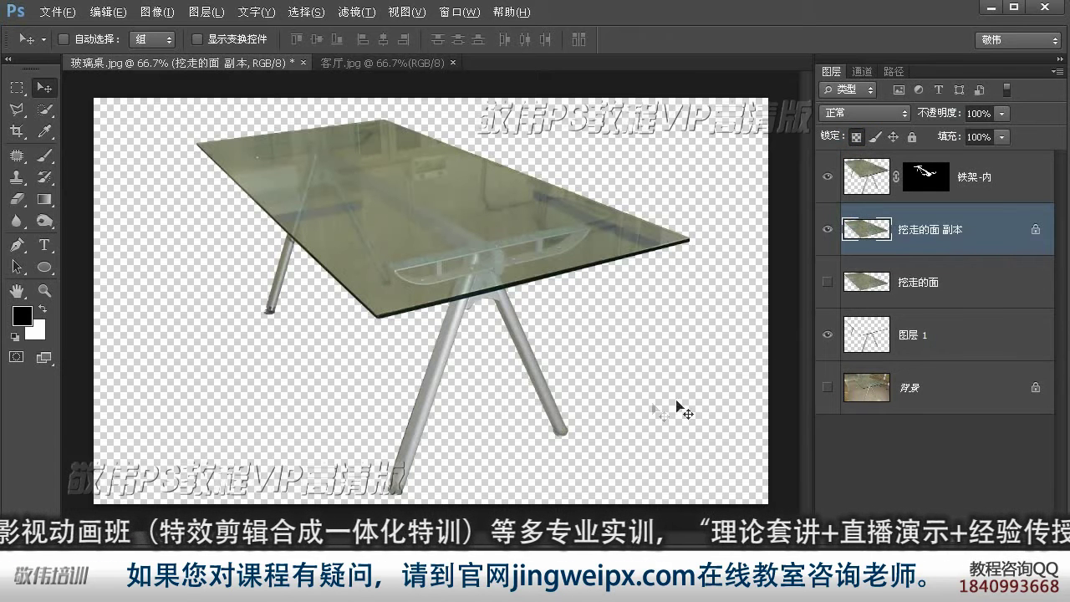
# - Rename the duplicated glass layer as 玻璃面
pyautogui.doubleClick(919, 233)
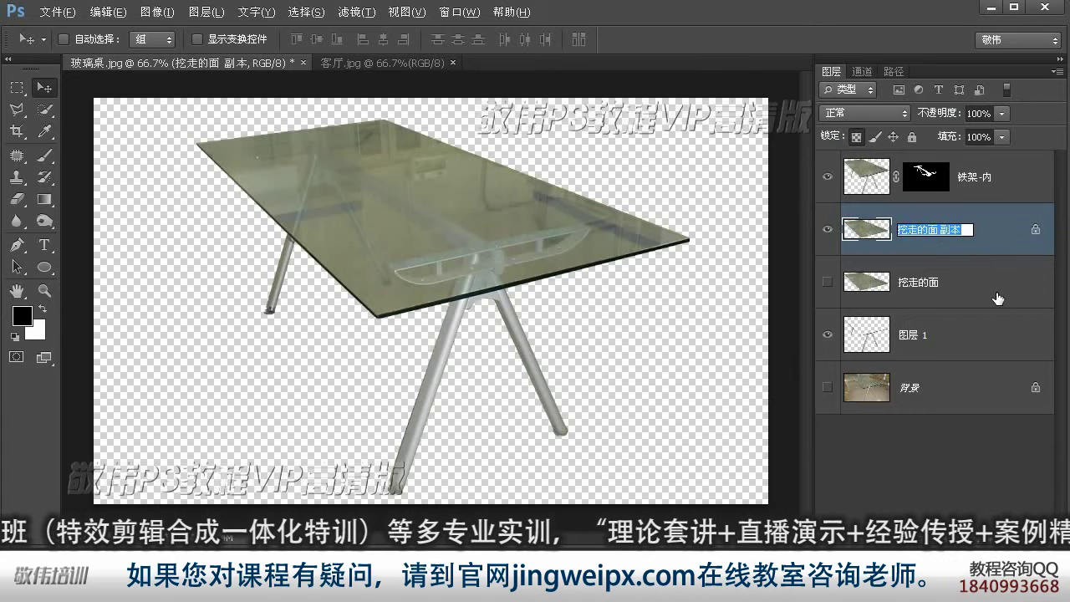
pyautogui.write('boli')
pyautogui.press('space')
pyautogui.write('mian2')
pyautogui.press('Return')
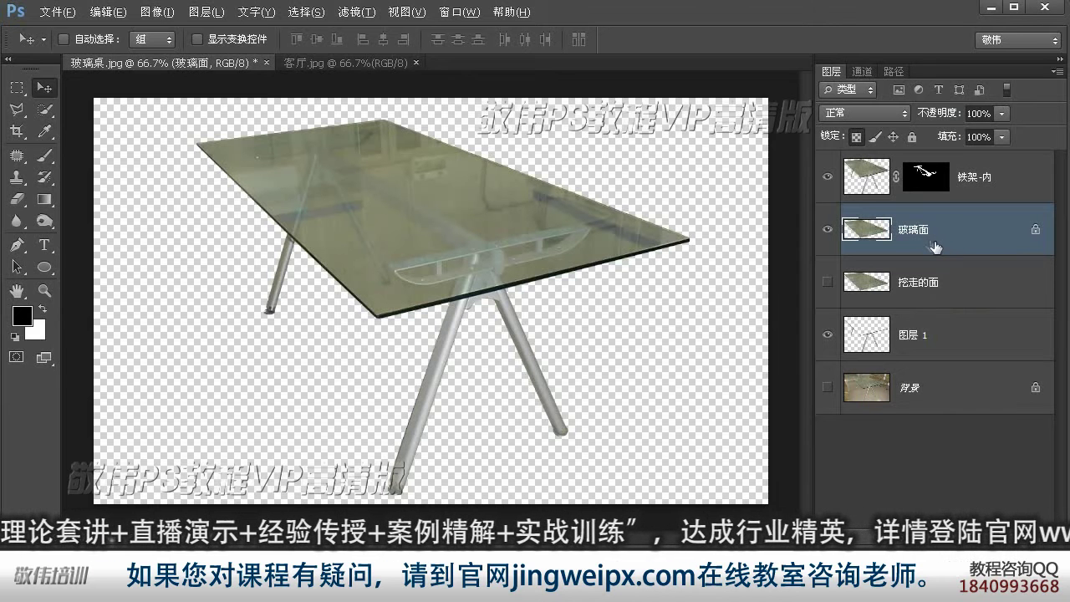
# - Reduce the 玻璃面 layer's fill to 46% to make the tabletop translucent
pyautogui.click(1004, 136)
pyautogui.moveTo(1007, 157); pyautogui.dragTo(987, 158)
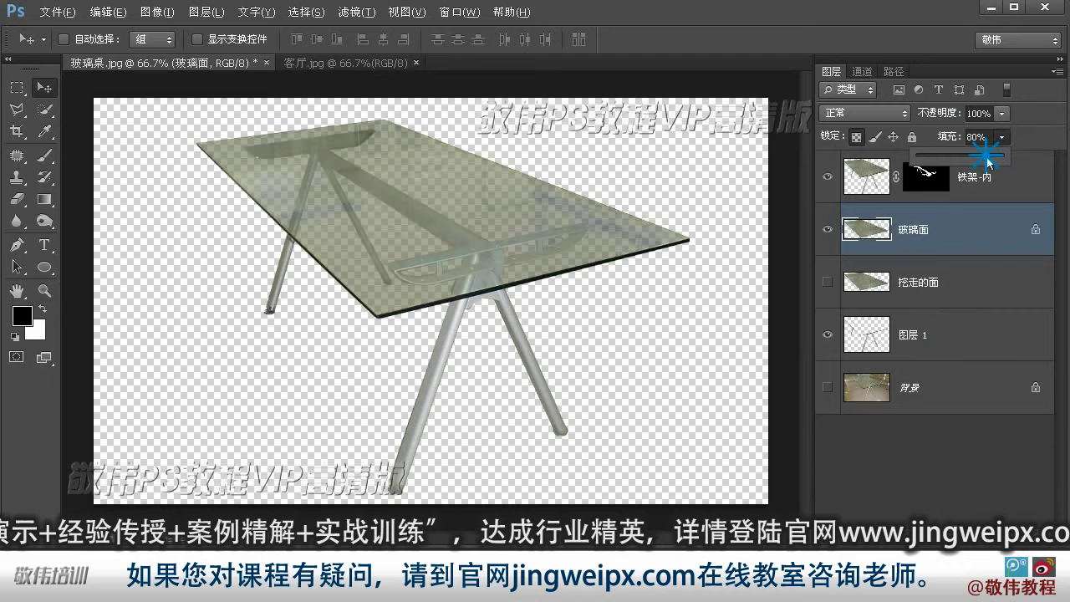
pyautogui.moveTo(971, 162)
pyautogui.mouseDown()
pyautogui.moveTo(946, 159)
pyautogui.moveTo(958, 160)
pyautogui.mouseUp()
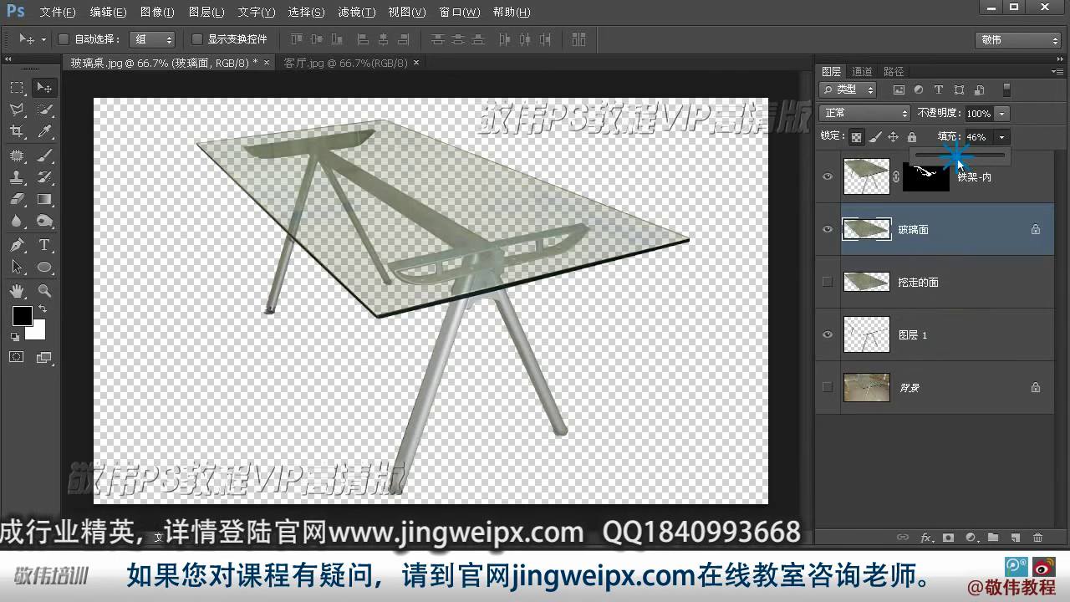
pyautogui.click(975, 227)
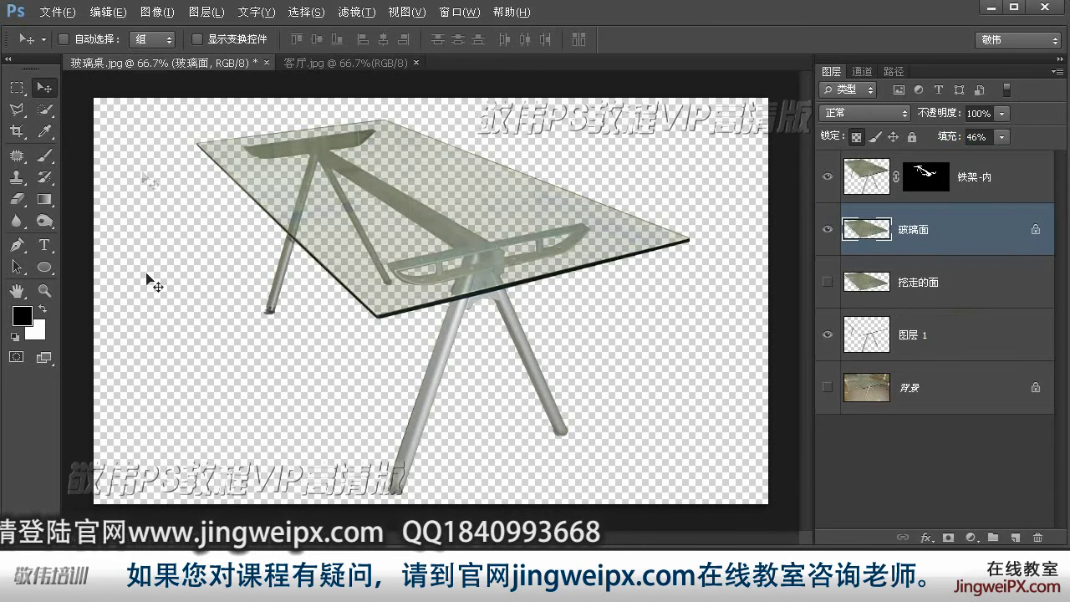
pyautogui.click(623, 449)
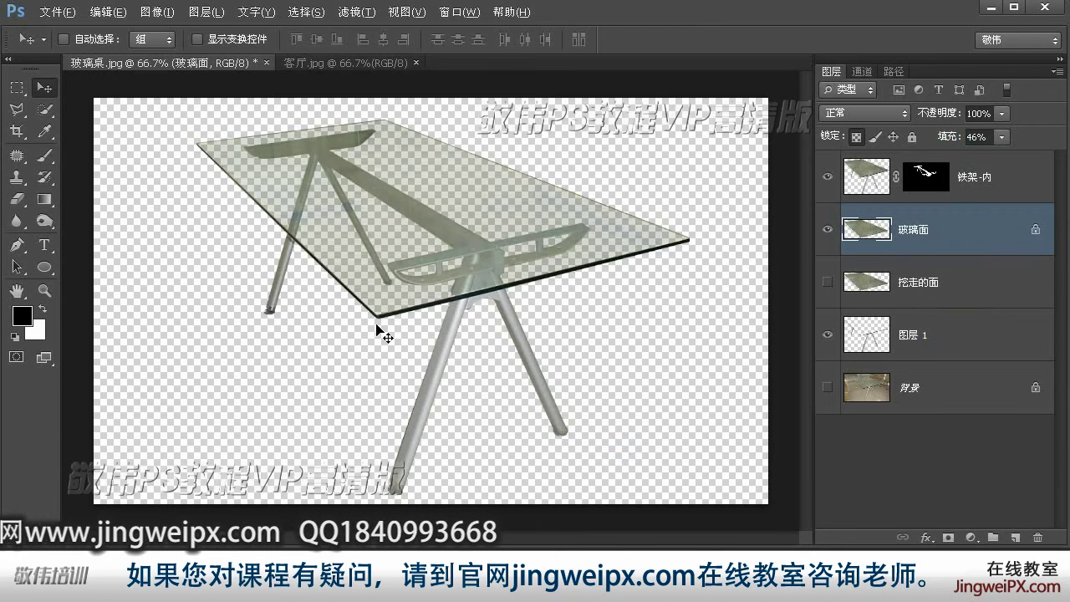
# - Rename the 图层 1 layer holding the outer table legs as 铁架-外
pyautogui.click(1022, 189)
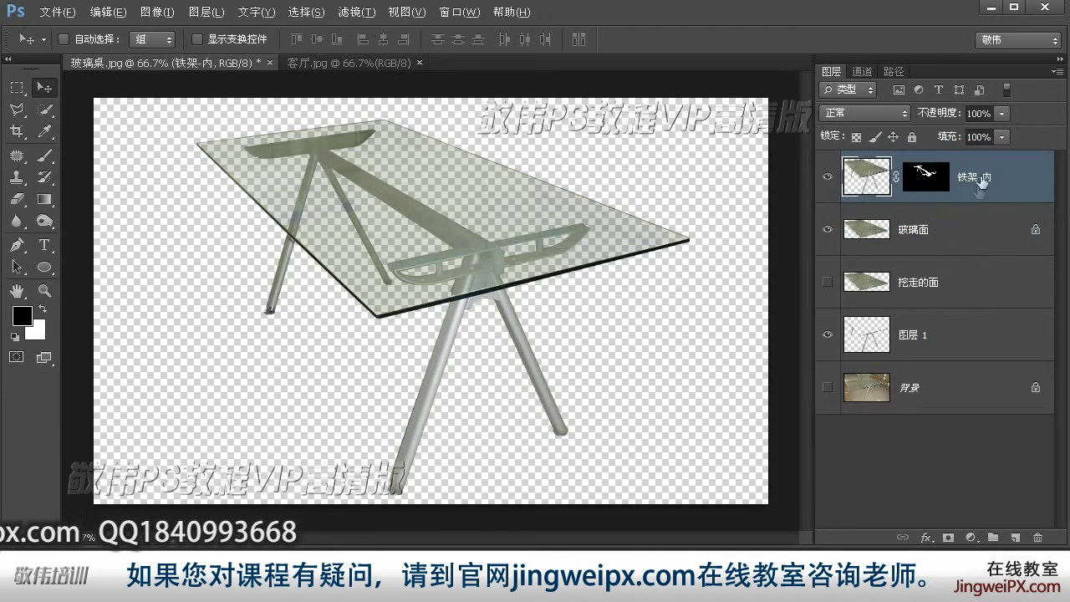
pyautogui.keyDown('ctrl'); pyautogui.click(957, 228); pyautogui.keyUp('ctrl')
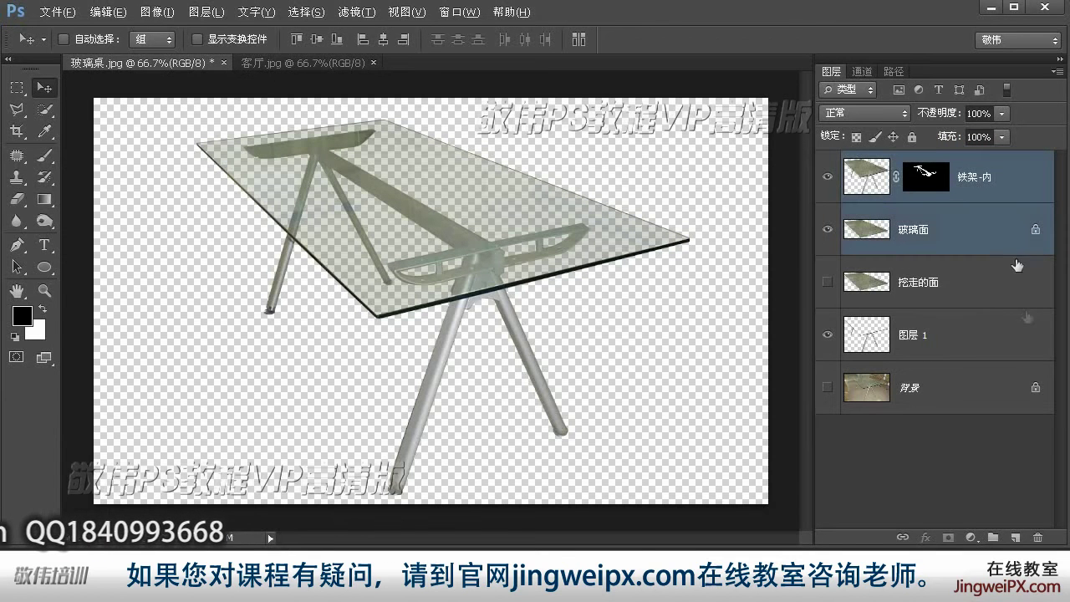
pyautogui.keyDown('ctrl'); pyautogui.click(948, 345); pyautogui.keyUp('ctrl')
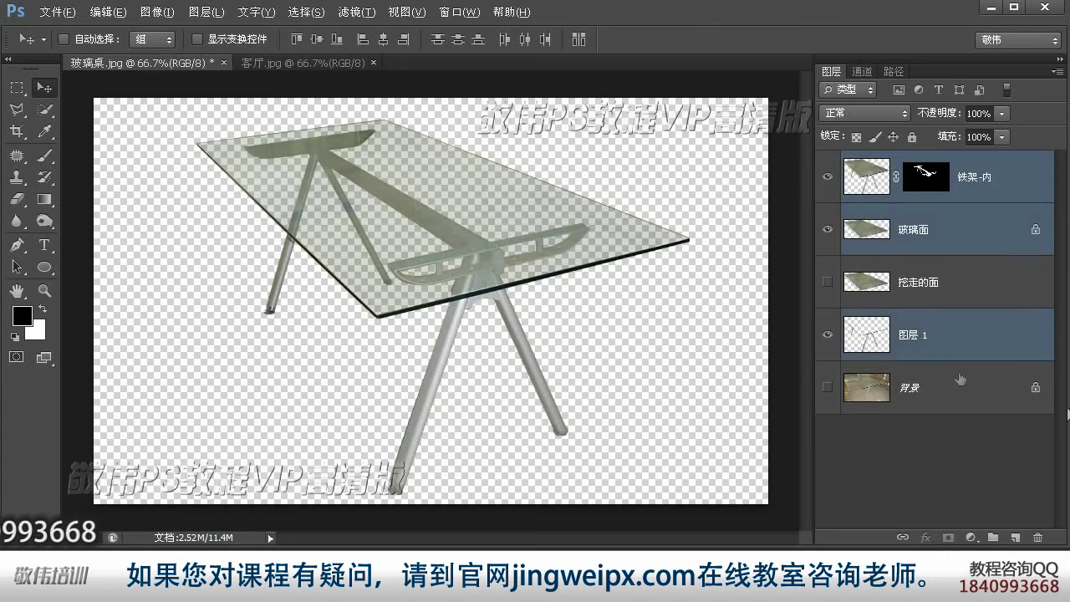
pyautogui.doubleClick(914, 335)
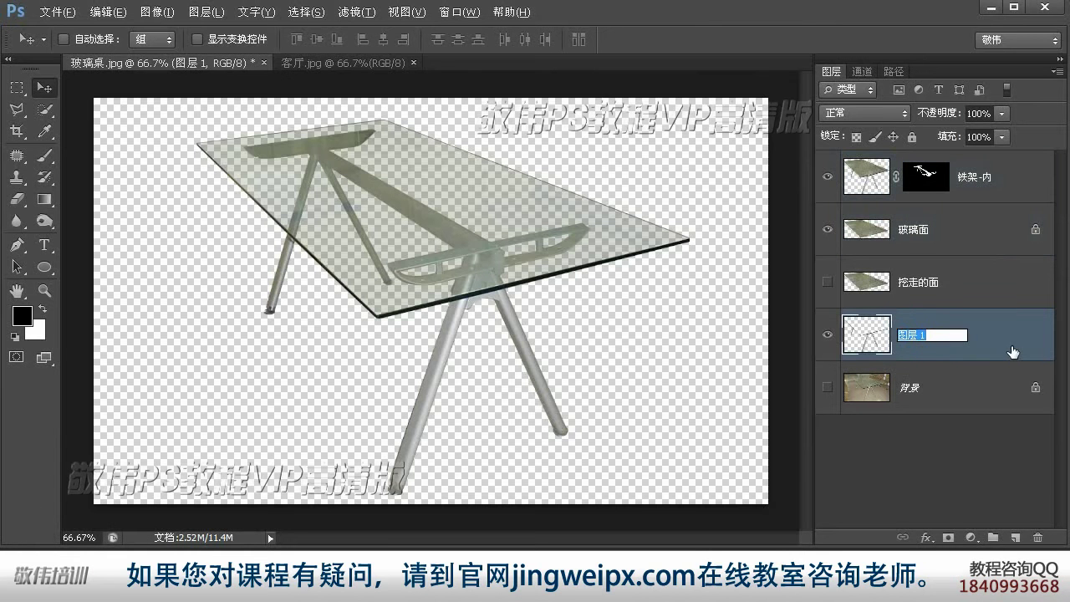
pyautogui.press('BackSpace')
pyautogui.write('tiejia')
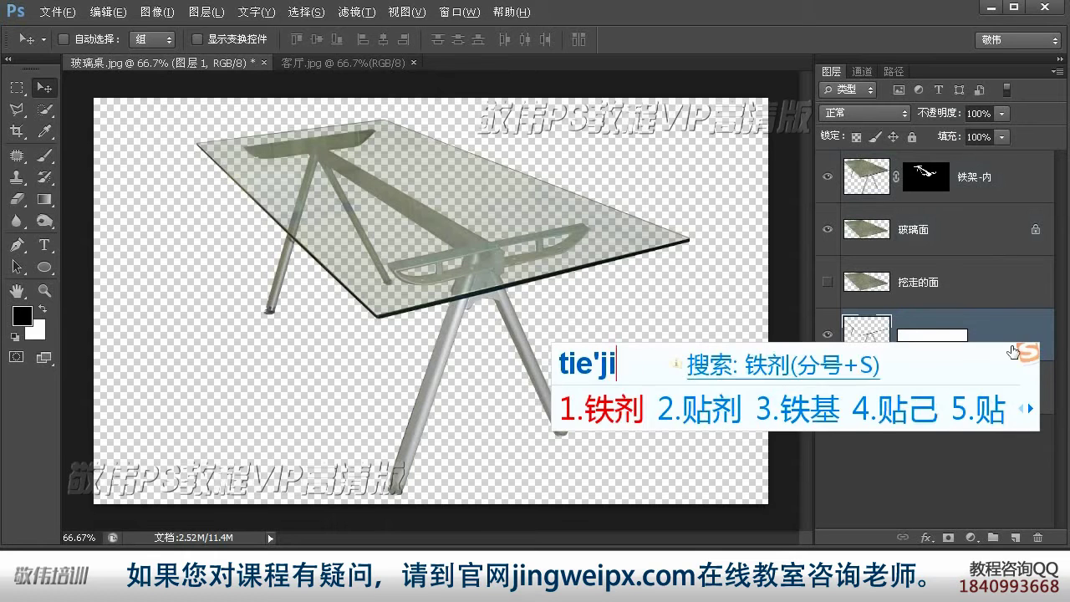
pyautogui.press('space')
pyautogui.write('-wai')
pyautogui.press('space')
pyautogui.press('Return')
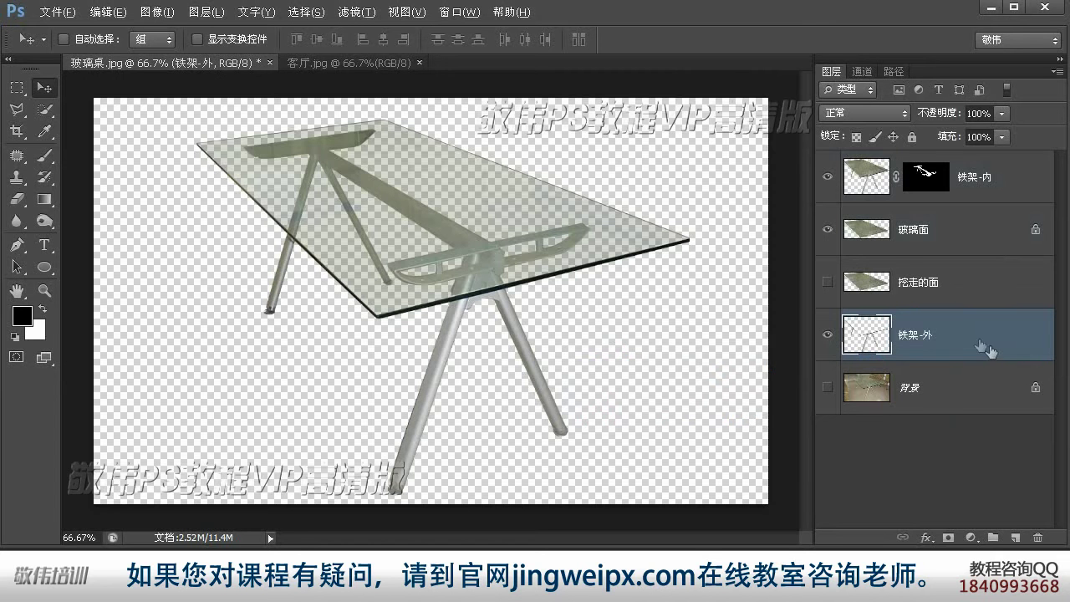
# - Group the 铁架-内, 玻璃面 and 铁架-外 layers and name the group 桌子
pyautogui.keyDown('ctrl'); pyautogui.click(899, 227); pyautogui.keyUp('ctrl')
pyautogui.keyDown('ctrl'); pyautogui.click(995, 188); pyautogui.keyUp('ctrl')
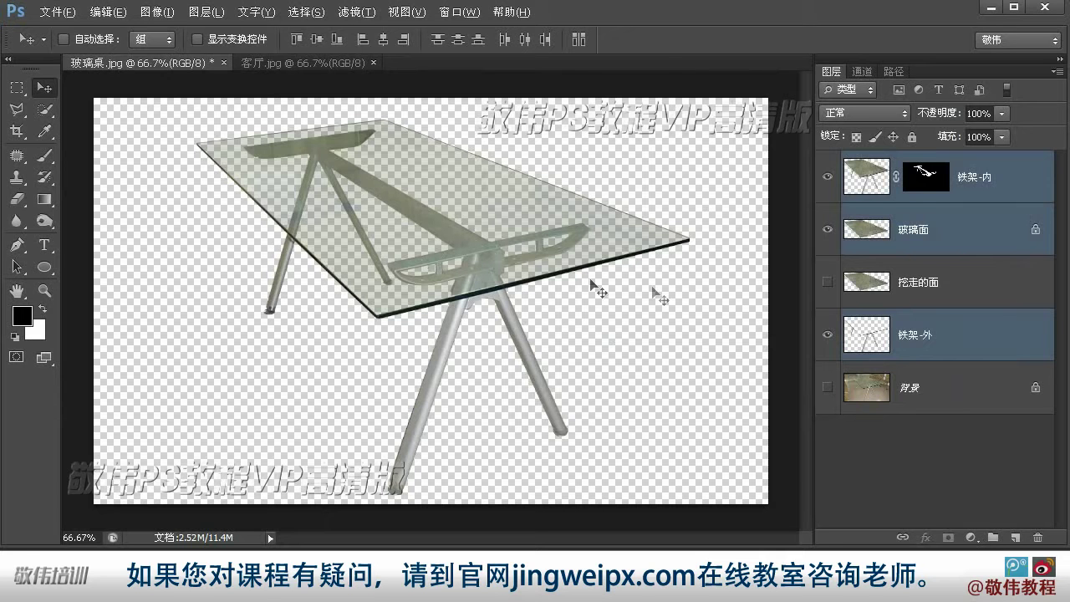
pyautogui.hotkey('ctrl', 'g')
pyautogui.doubleClick(886, 160)
pyautogui.write('桌子')
pyautogui.press('Return')
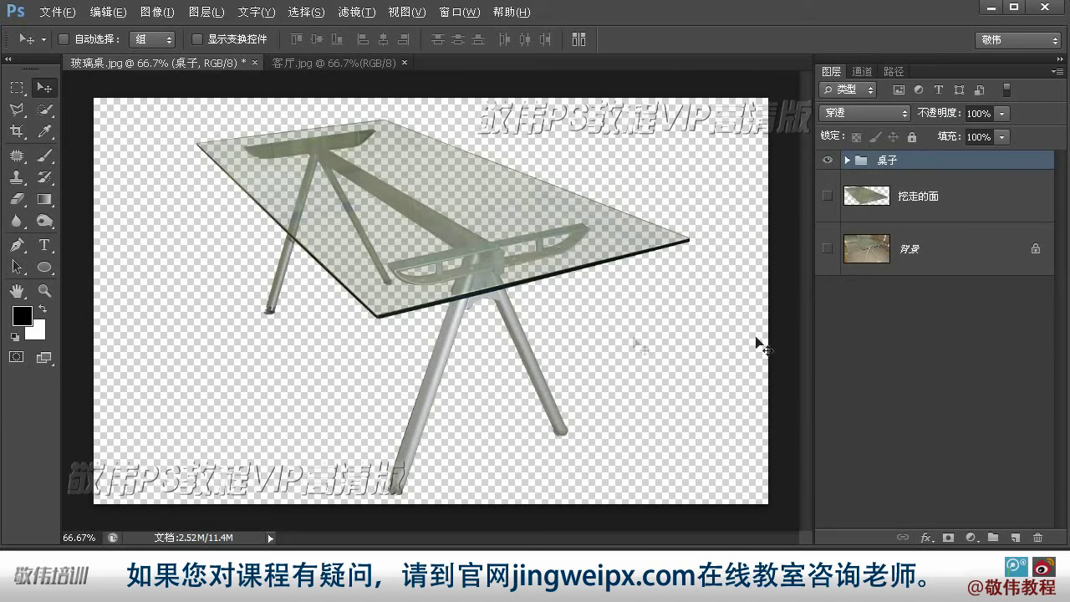
pyautogui.click(848, 160)
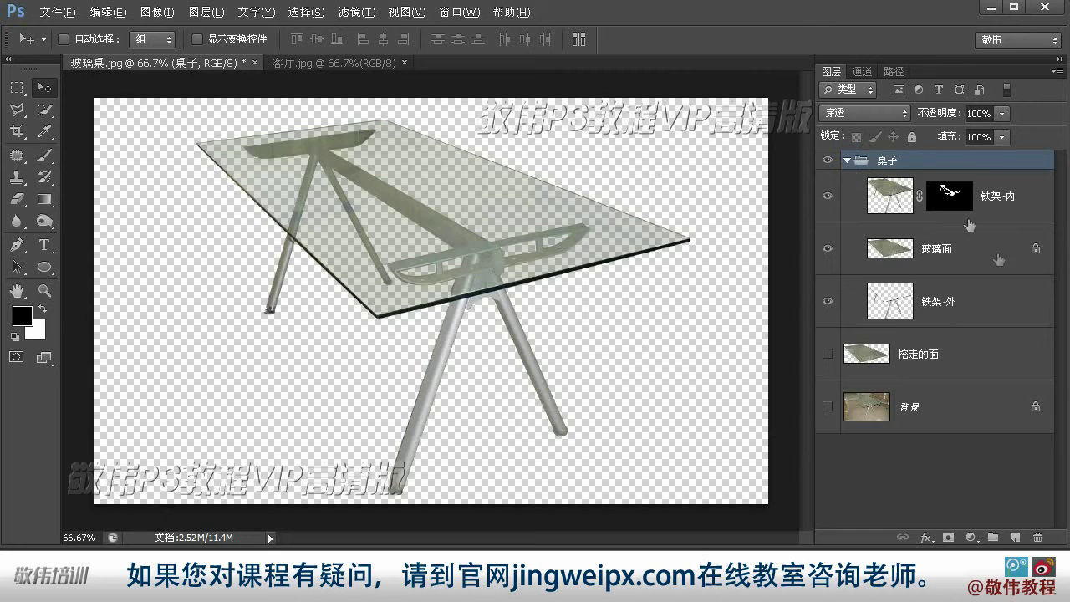
pyautogui.click(848, 160)
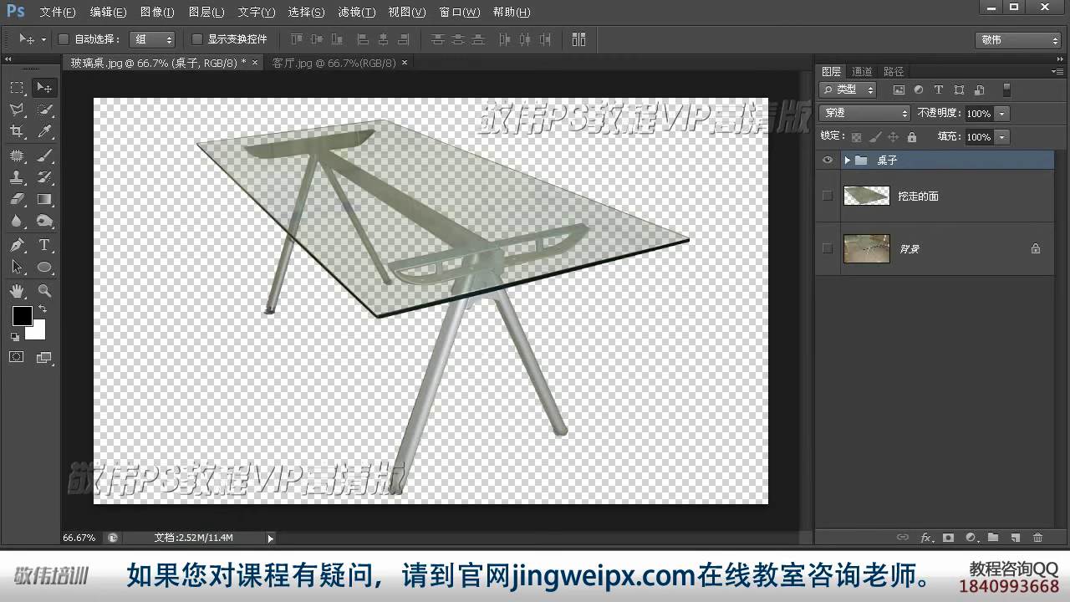
# - Copy the 桌子 group into 客厅.jpg, scale it to about 44%, and place it on the floor beside the wooden coffee table
pyautogui.moveTo(470, 246); pyautogui.dragTo(371, 365)
pyautogui.hotkey('ctrl', 't')
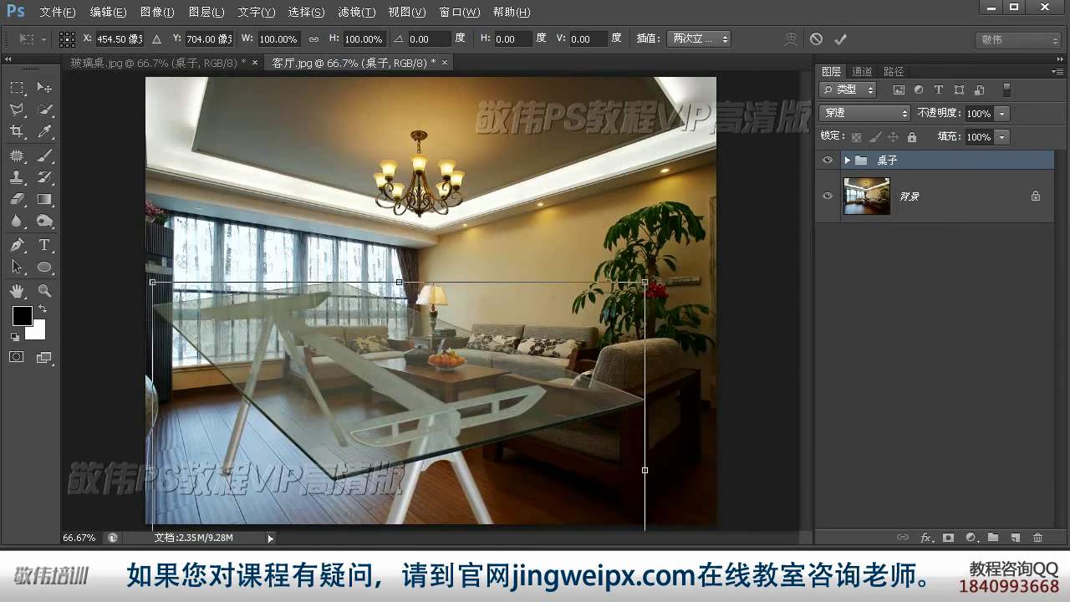
pyautogui.moveTo(652, 293); pyautogui.dragTo(557, 370)
pyautogui.moveTo(468, 429); pyautogui.dragTo(379, 410)
pyautogui.moveTo(458, 347); pyautogui.dragTo(430, 368)
pyautogui.moveTo(329, 418)
pyautogui.mouseDown()
pyautogui.moveTo(350, 413)
pyautogui.moveTo(337, 414)
pyautogui.mouseUp()
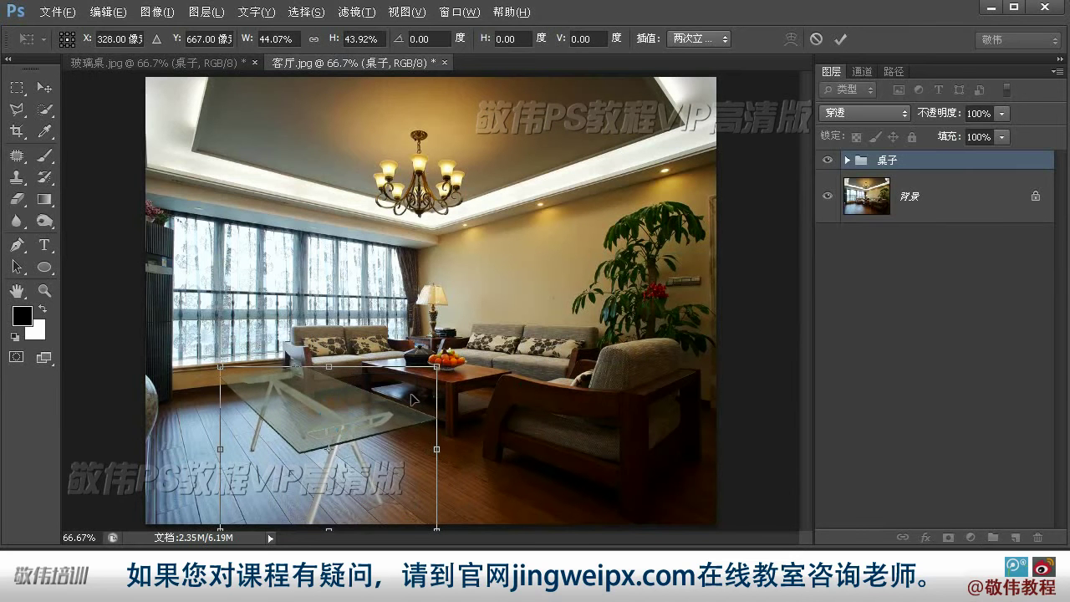
pyautogui.press('Return')
# - Raise the fill of the 玻璃面 layer inside the 桌子 group to 100%
pyautogui.doubleClick(38, 292)
pyautogui.moveTo(412, 437); pyautogui.dragTo(475, 328)
pyautogui.press('v')
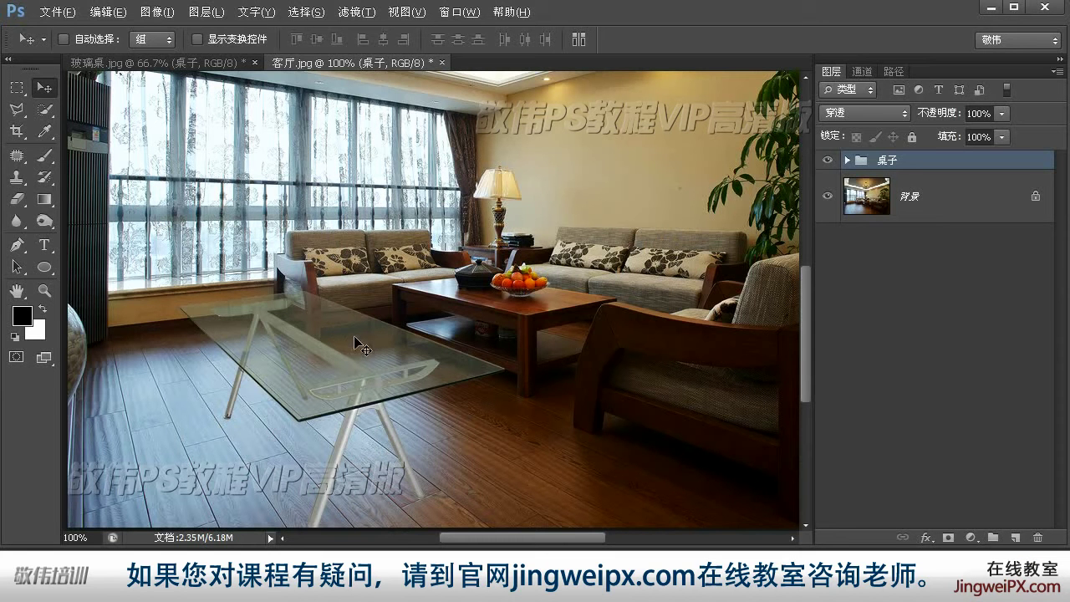
pyautogui.click(847, 160)
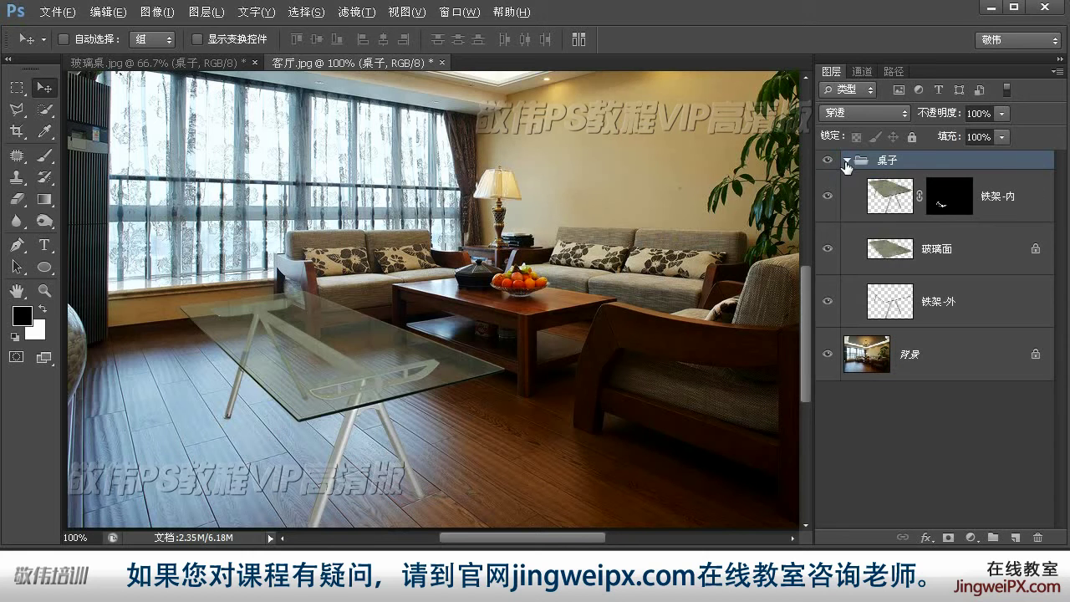
pyautogui.click(899, 250)
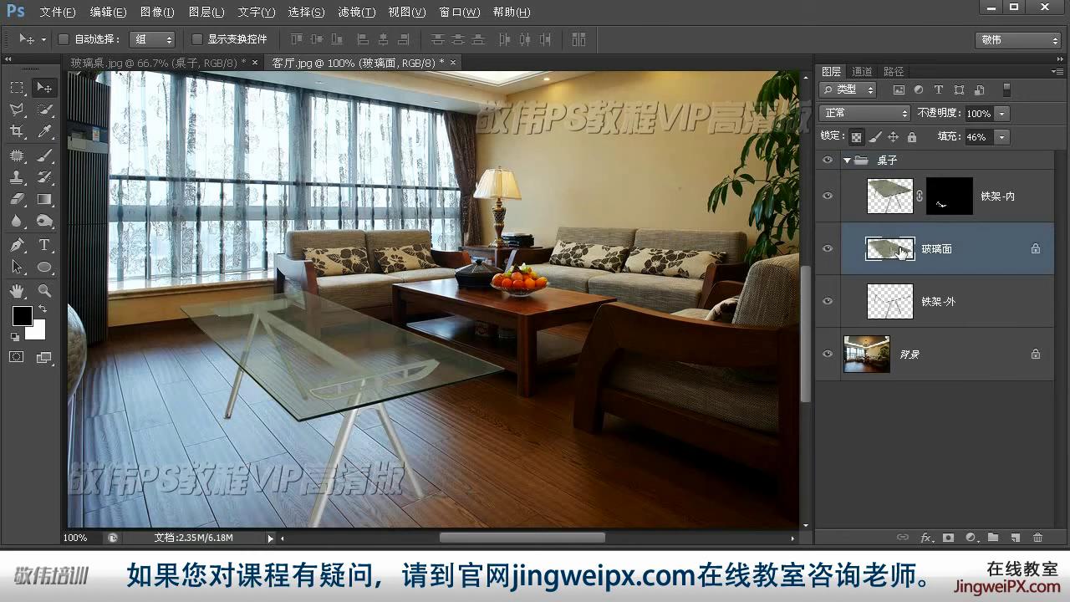
pyautogui.click(1001, 137)
pyautogui.moveTo(1006, 165); pyautogui.dragTo(1063, 158)
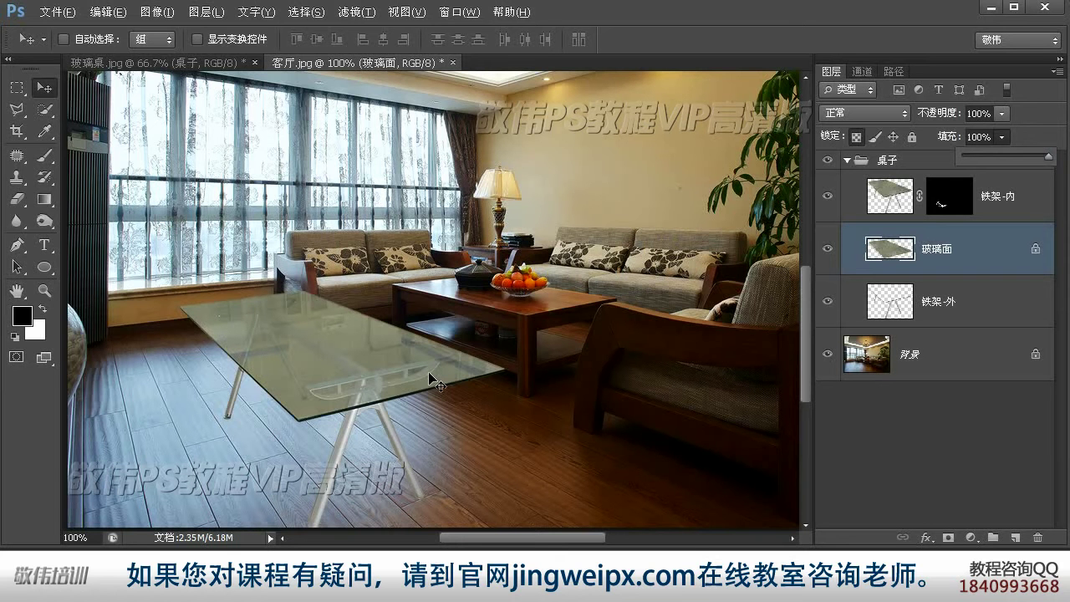
pyautogui.click(988, 250)
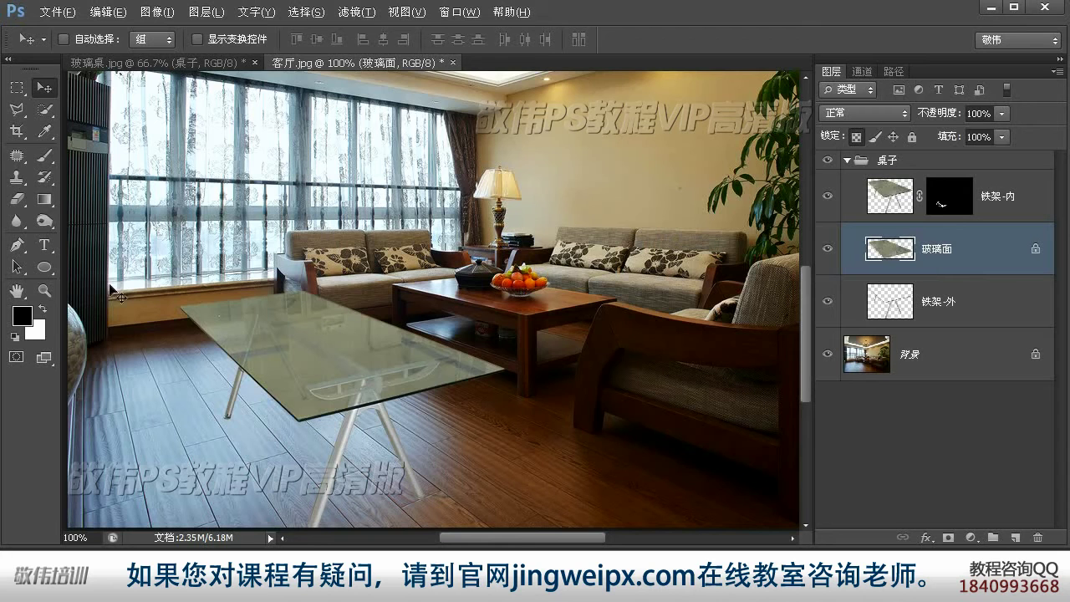
# - Examine the reflections on the glass tabletop up close
pyautogui.click(44, 291)
pyautogui.click(353, 360)
pyautogui.click(355, 363)
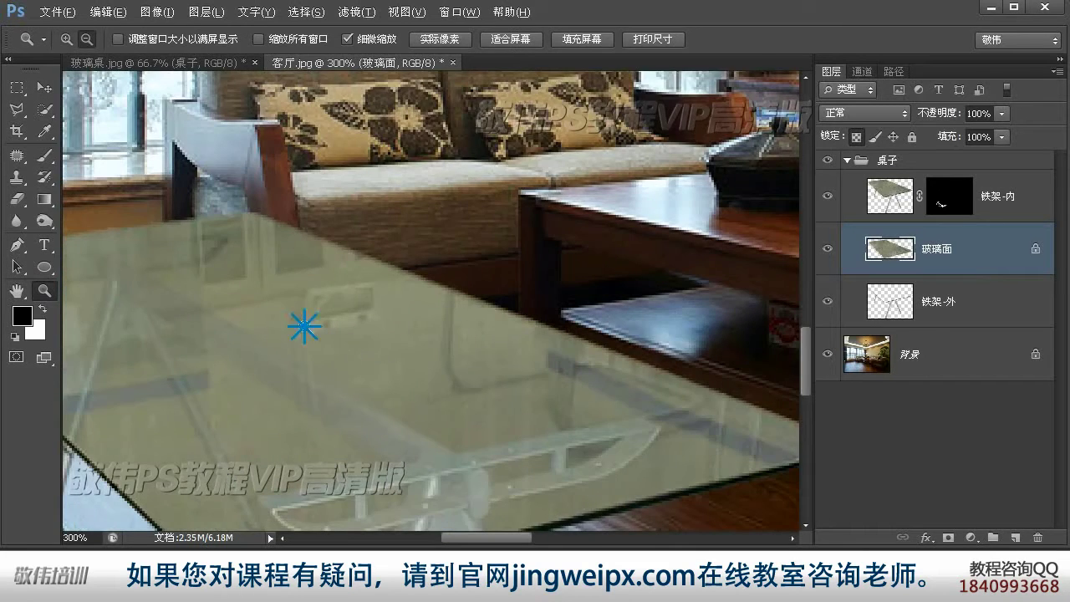
pyautogui.keyDown('alt'); pyautogui.click(372, 358); pyautogui.keyUp('alt')
pyautogui.keyDown('alt'); pyautogui.click(376, 332); pyautogui.keyUp('alt')
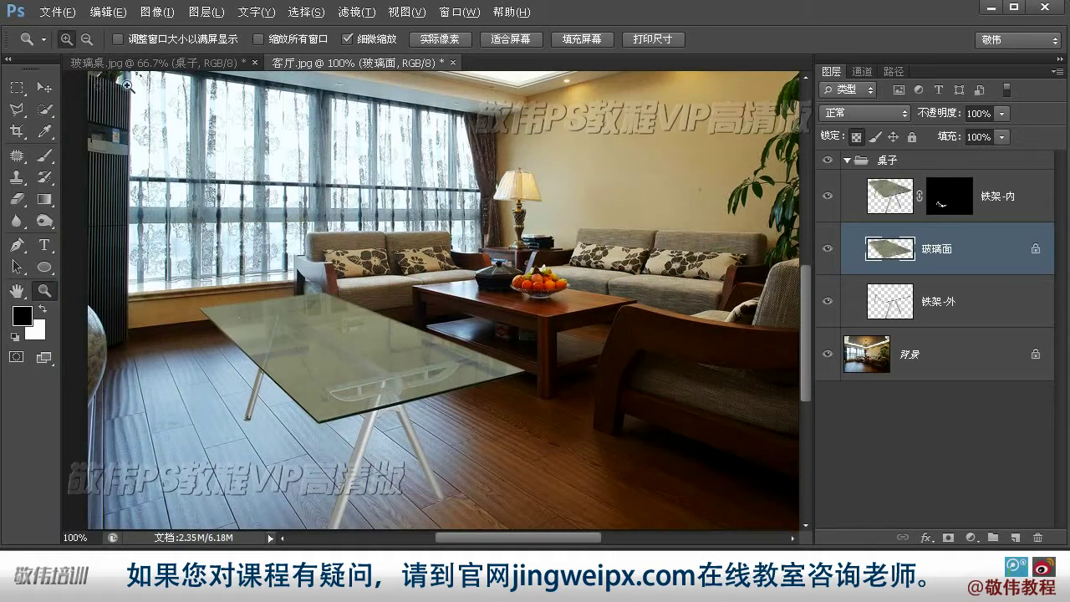
pyautogui.click(44, 87)
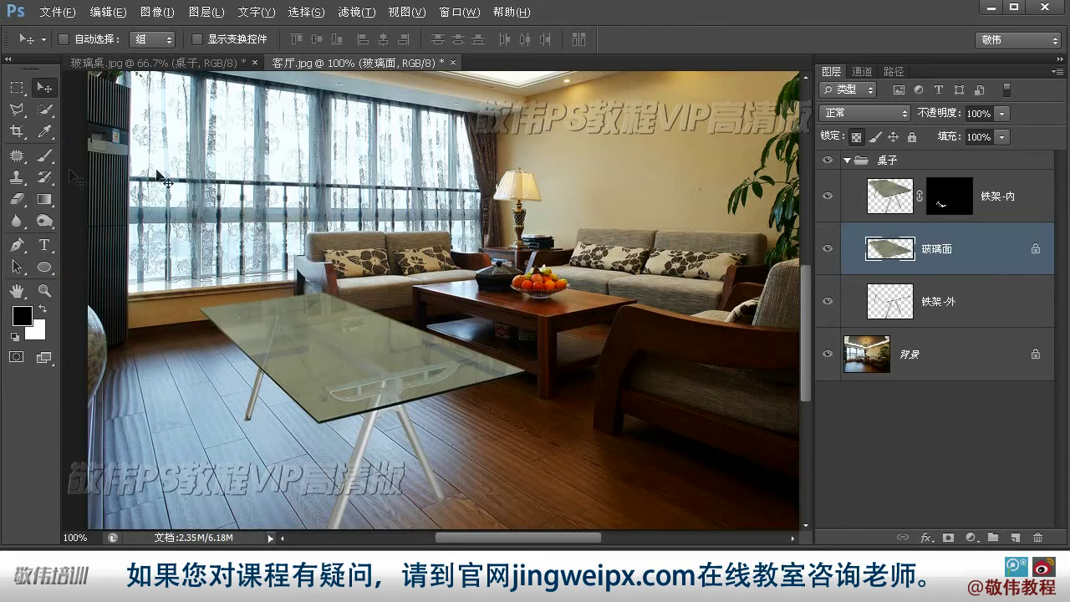
# - Edit the Gradient tool's black-to-white gradient, changing its starting colour stop to a muted teal green
pyautogui.click(44, 200)
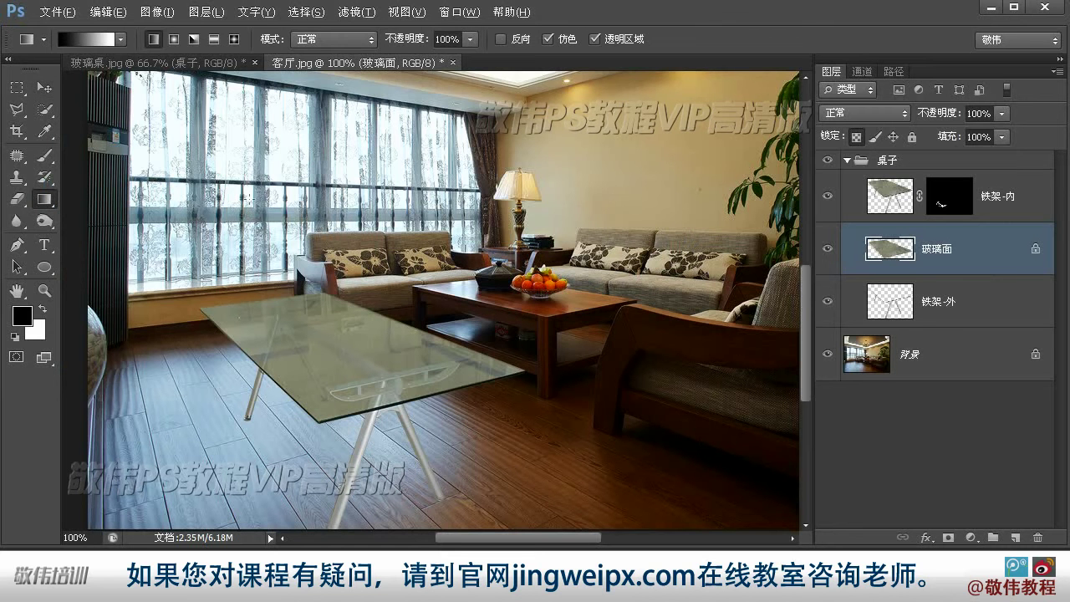
pyautogui.click(86, 40)
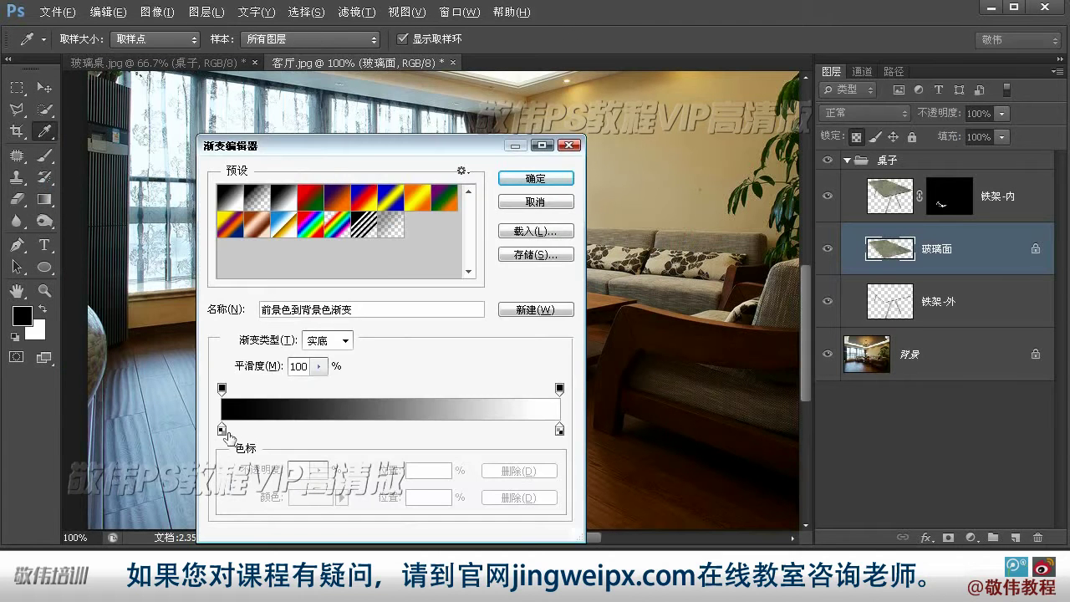
pyautogui.click(222, 430)
pyautogui.click(311, 498)
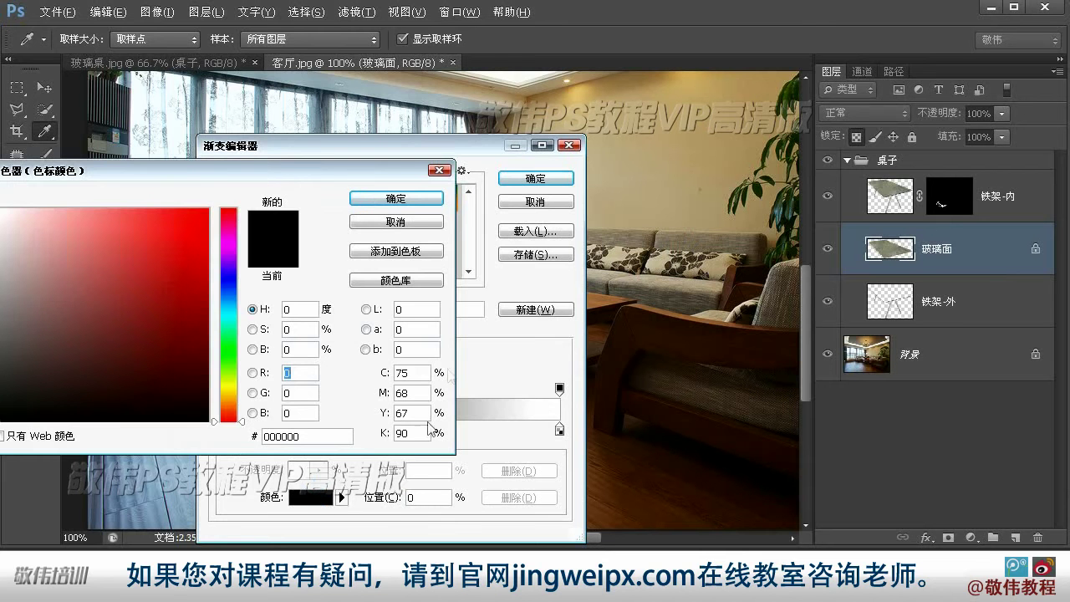
pyautogui.moveTo(175, 178); pyautogui.dragTo(253, 141)
pyautogui.click(166, 261)
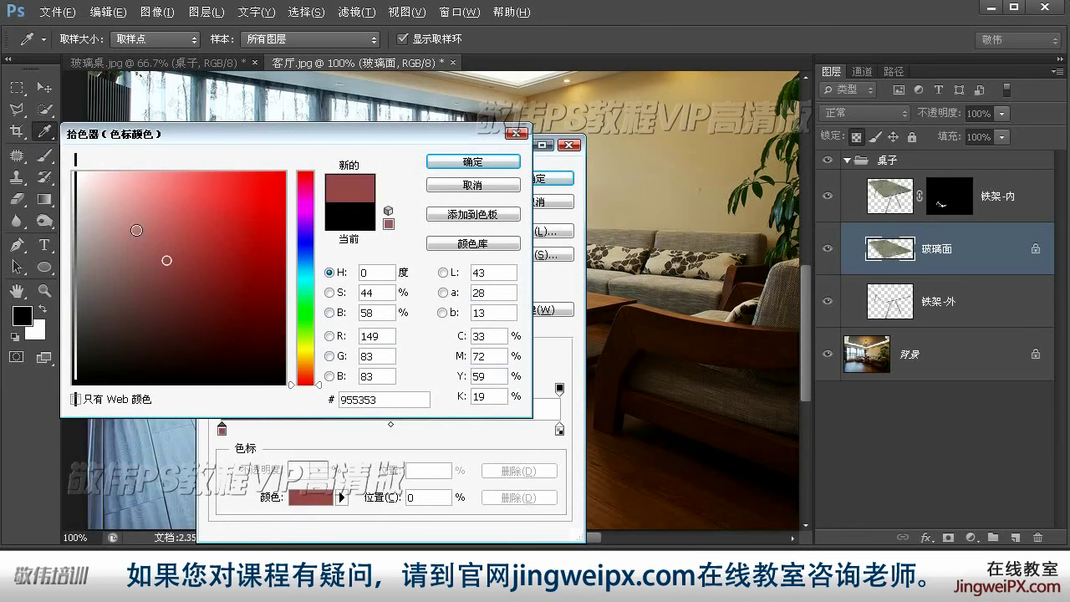
pyautogui.moveTo(120, 256); pyautogui.dragTo(182, 289)
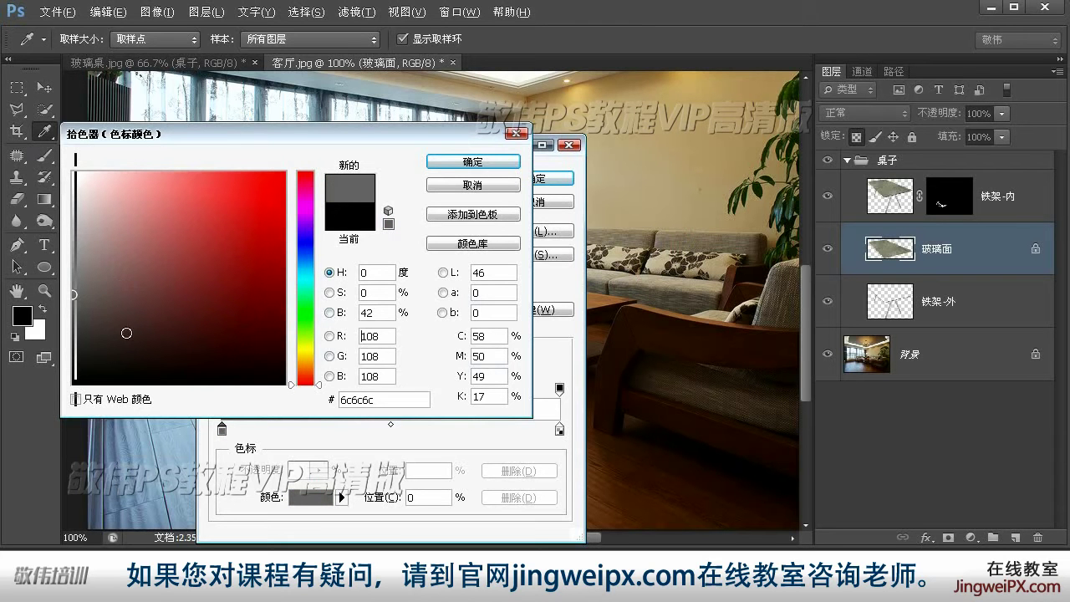
pyautogui.click(308, 271)
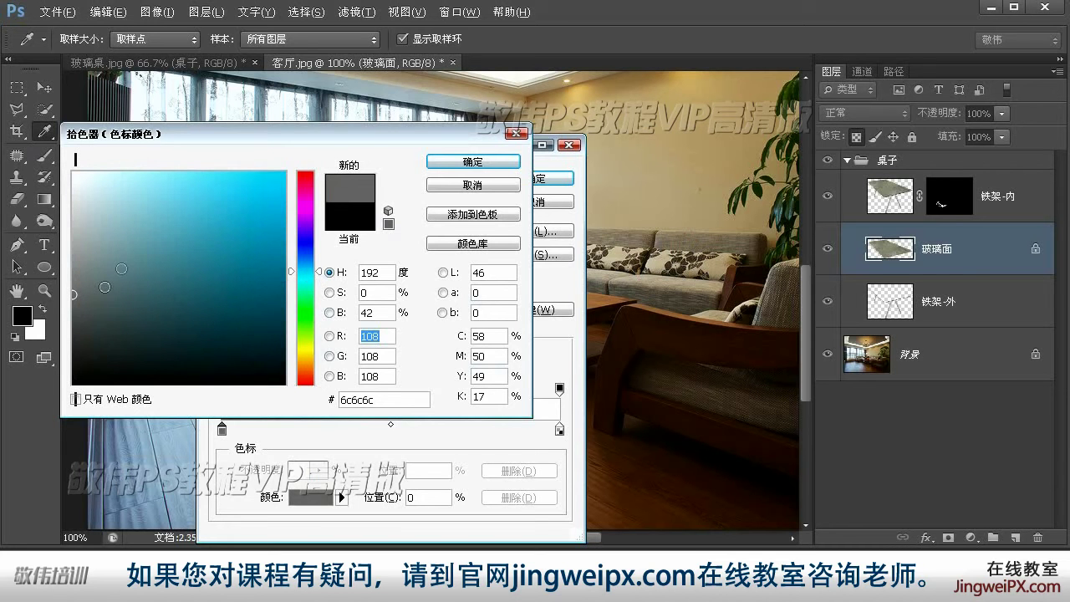
pyautogui.click(122, 311)
pyautogui.click(122, 255)
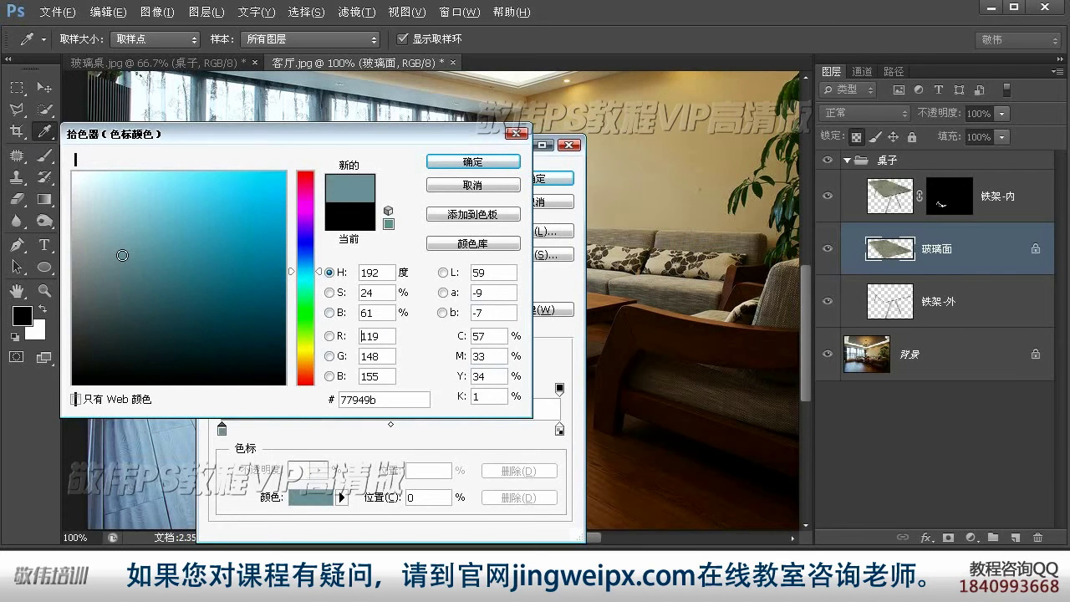
pyautogui.moveTo(305, 276); pyautogui.dragTo(305, 289)
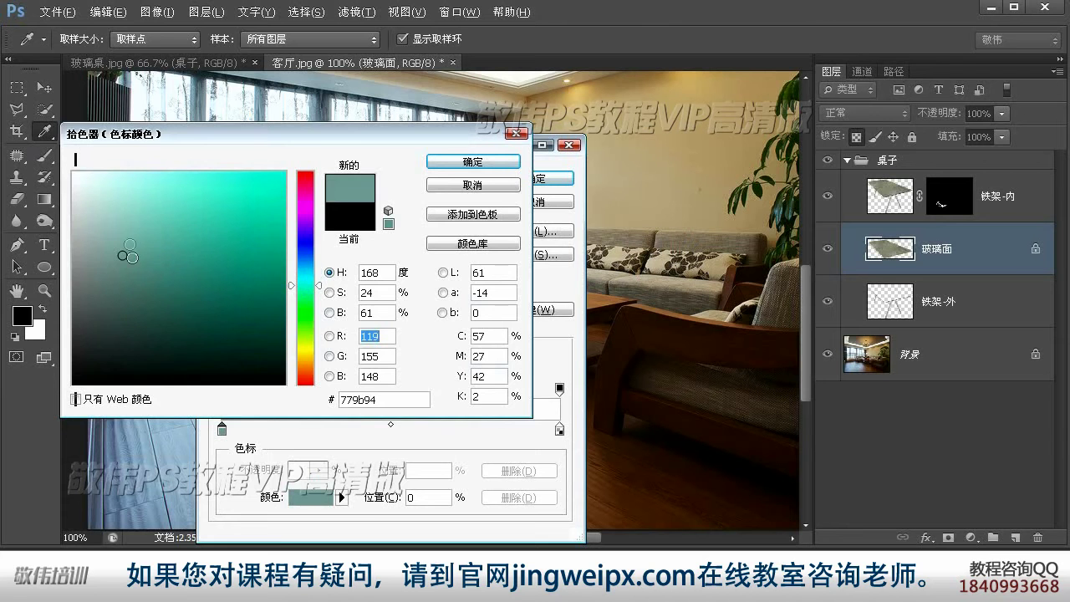
pyautogui.click(132, 234)
pyautogui.click(473, 161)
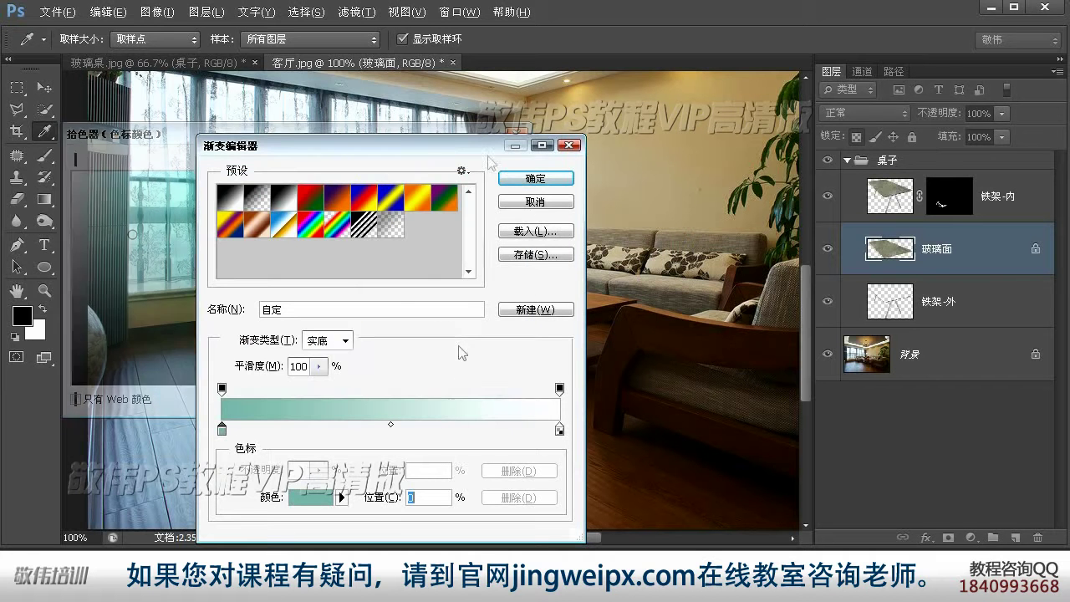
# - Change the gradient's ending colour stop to a very pale cyan and accept the edited gradient
pyautogui.click(560, 429)
pyautogui.click(311, 498)
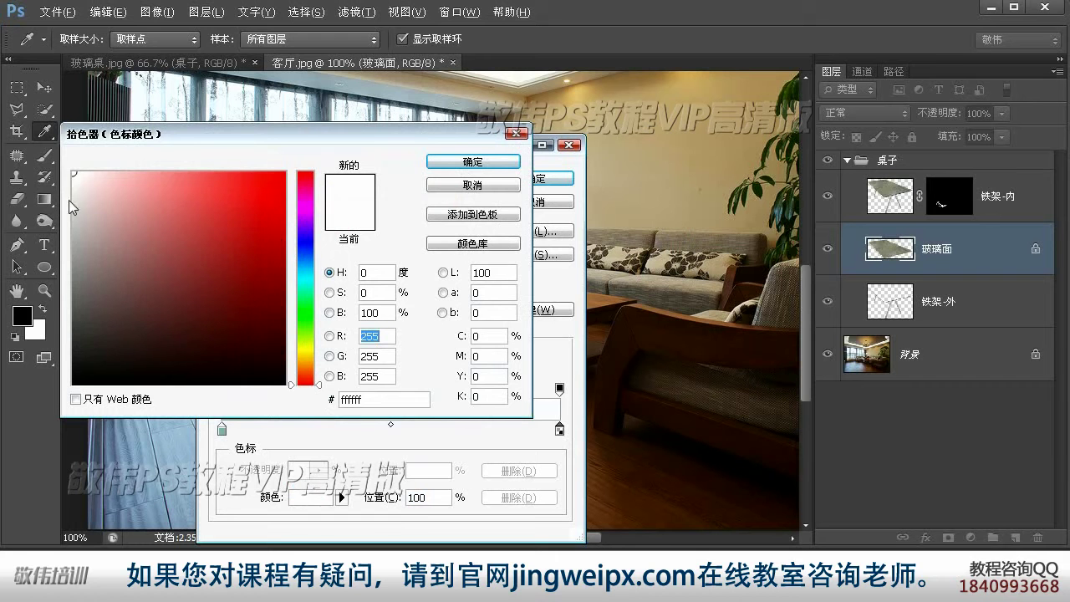
pyautogui.moveTo(76, 186); pyautogui.dragTo(15, 163)
pyautogui.click(304, 290)
pyautogui.moveTo(76, 211); pyautogui.dragTo(93, 150)
pyautogui.click(503, 164)
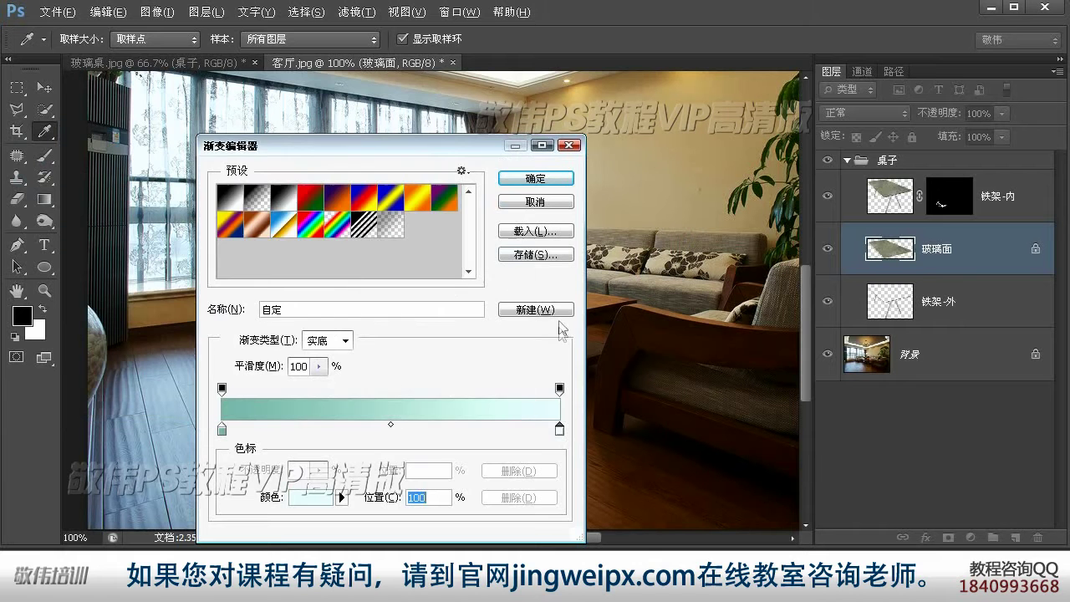
pyautogui.click(536, 178)
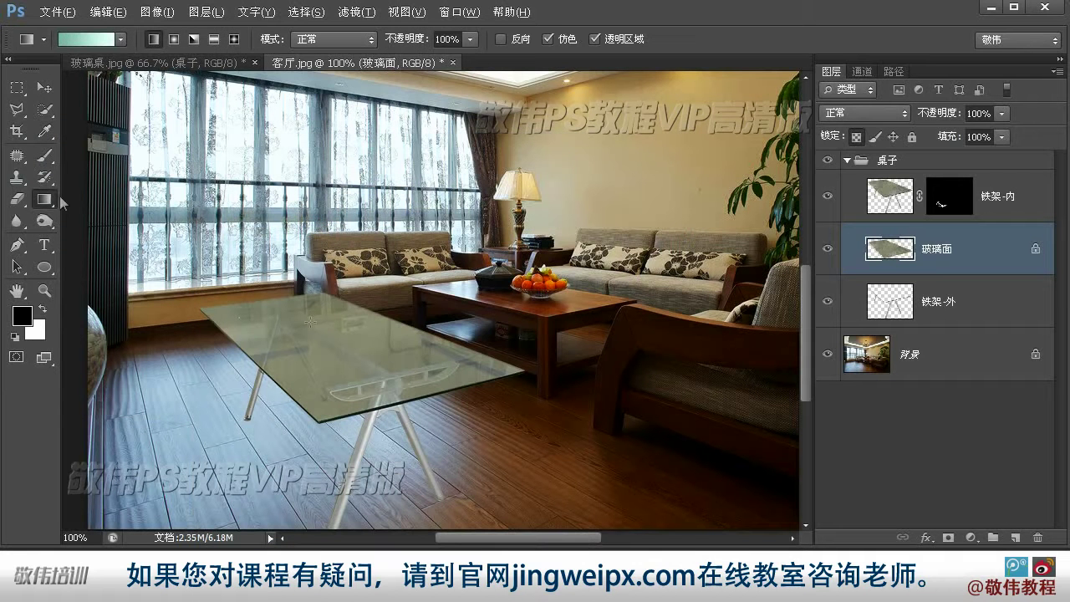
# - Fill the 玻璃面 tabletop with the linear gradient, then redraw it from pale cyan at the far end to teal at the near end
pyautogui.moveTo(320, 312); pyautogui.dragTo(381, 382)
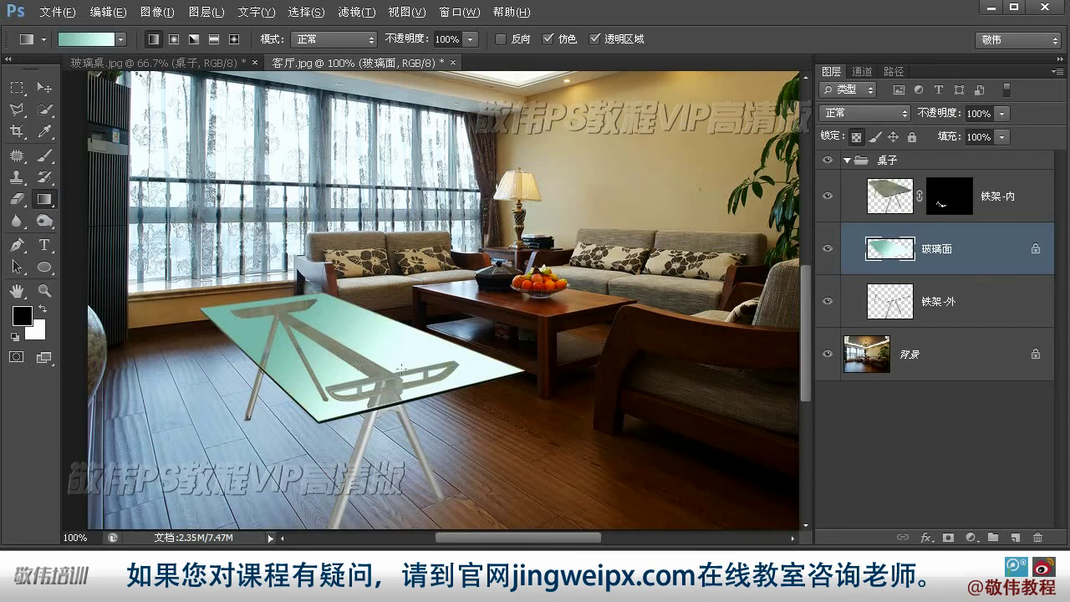
pyautogui.moveTo(263, 314)
pyautogui.mouseDown()
pyautogui.moveTo(392, 359)
pyautogui.moveTo(420, 392)
pyautogui.moveTo(303, 309)
pyautogui.moveTo(327, 315)
pyautogui.mouseUp()
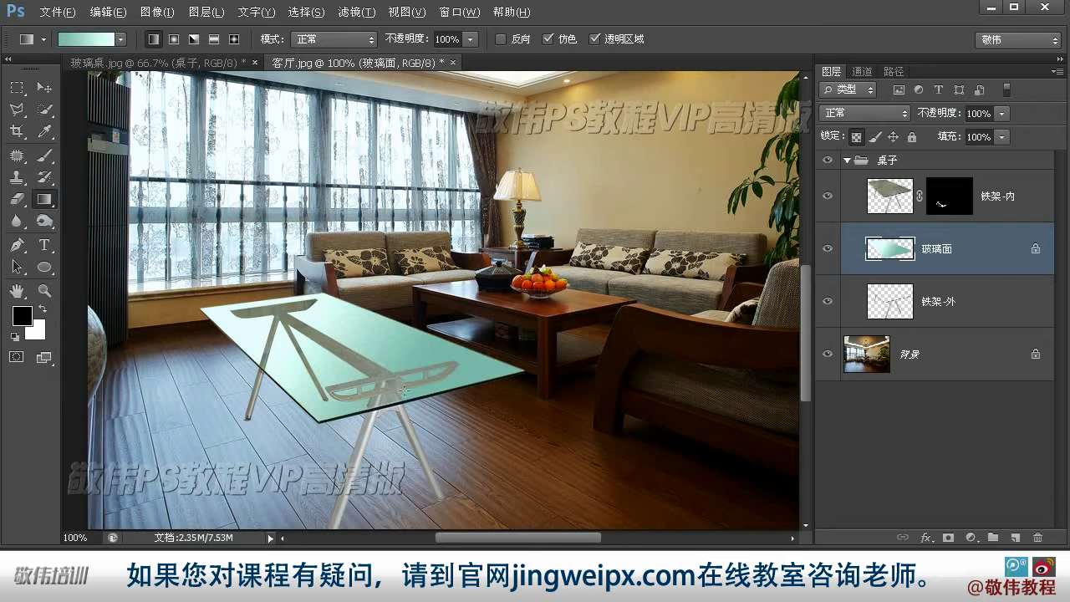
pyautogui.click(45, 87)
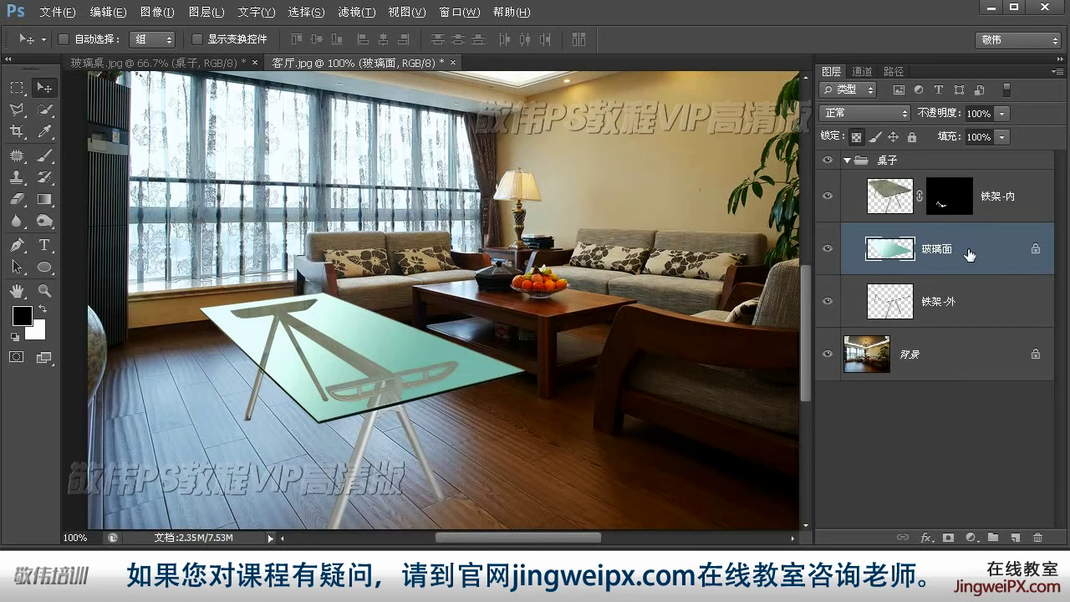
# - Duplicate the 玻璃面 layer and set the original layer's blend mode to 正片叠底 (Multiply)
pyautogui.hotkey('ctrl', 'j')
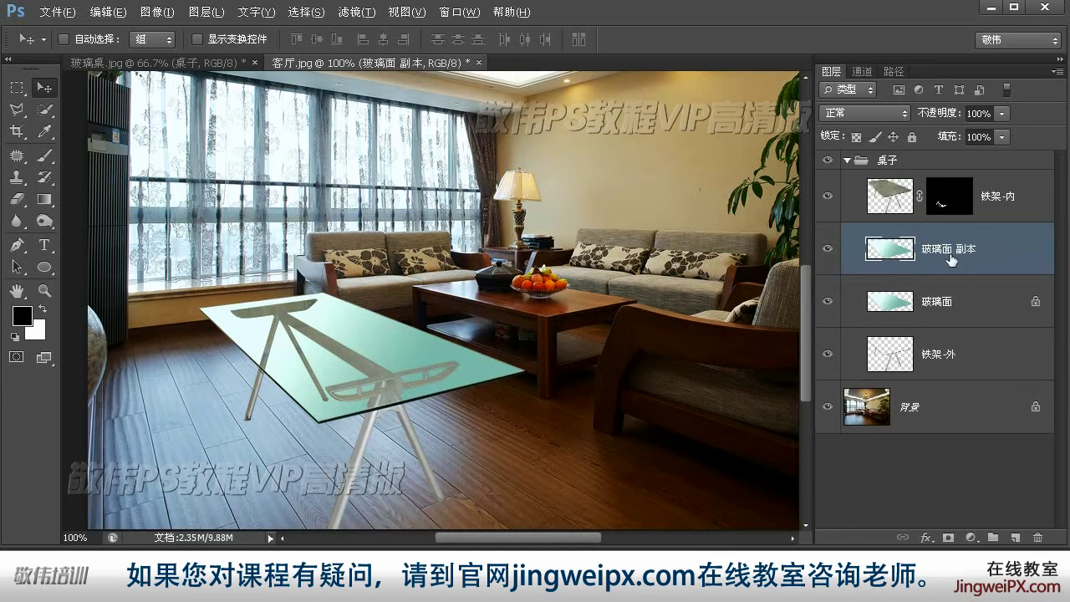
pyautogui.click(963, 314)
pyautogui.click(876, 115)
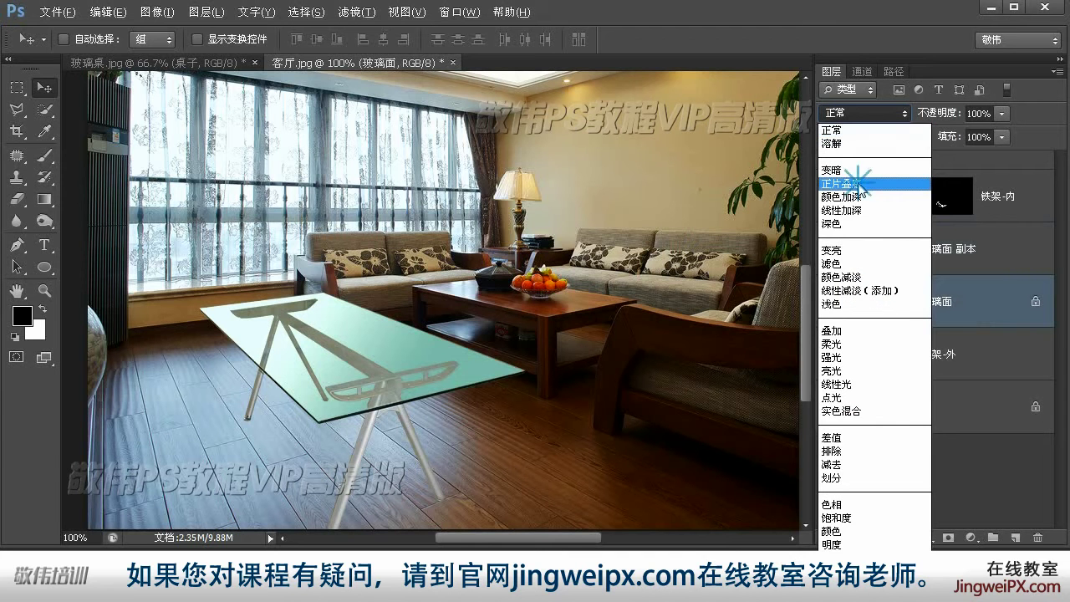
pyautogui.click(862, 184)
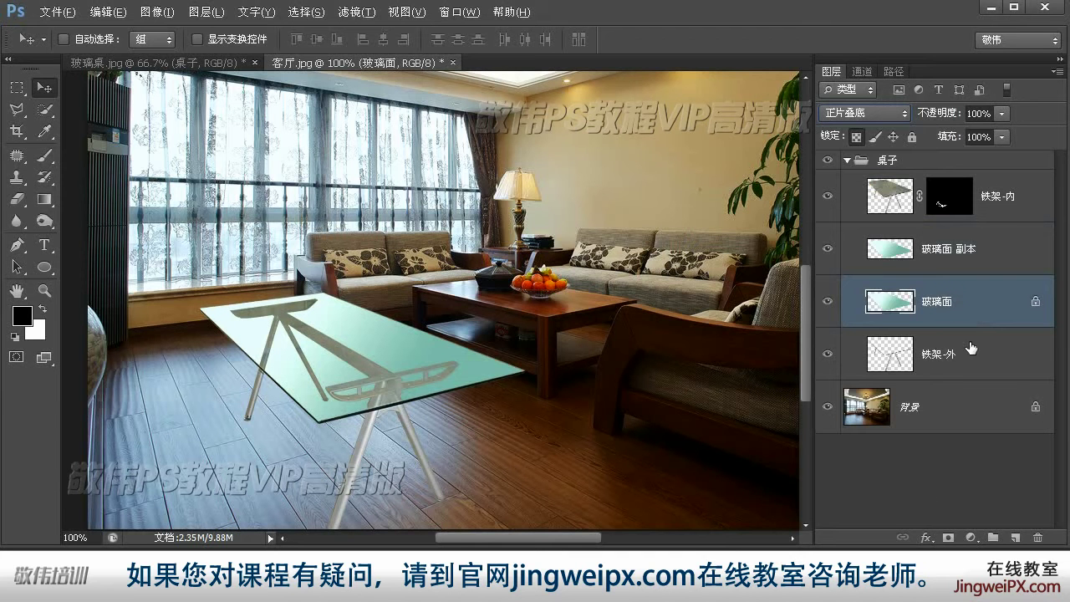
# - Lower the fill of the 玻璃面 副本 layer to 20%
pyautogui.click(962, 250)
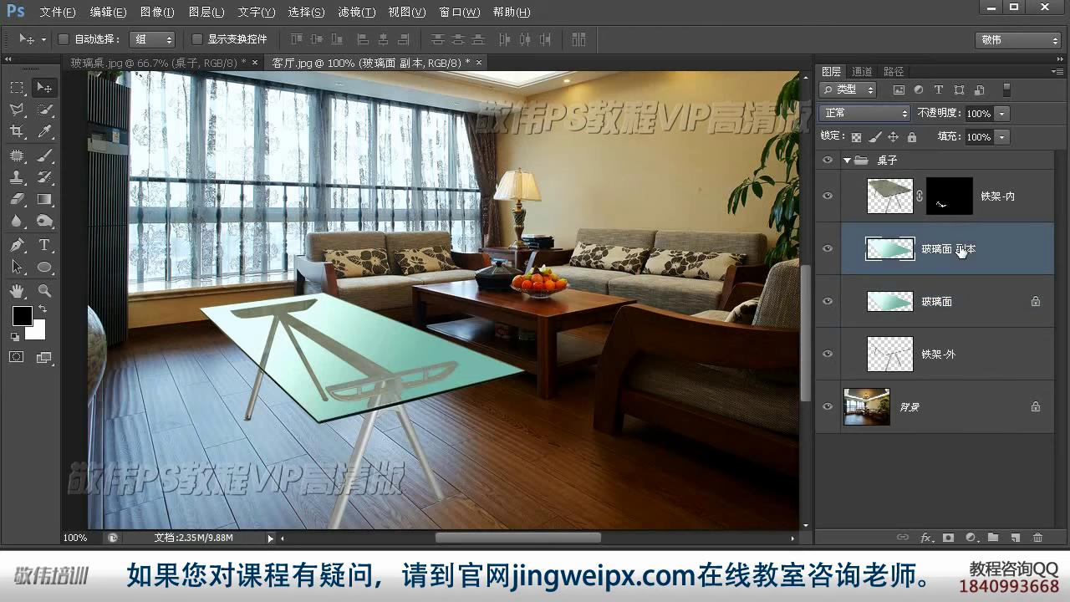
pyautogui.click(1002, 138)
pyautogui.moveTo(1003, 158); pyautogui.dragTo(934, 165)
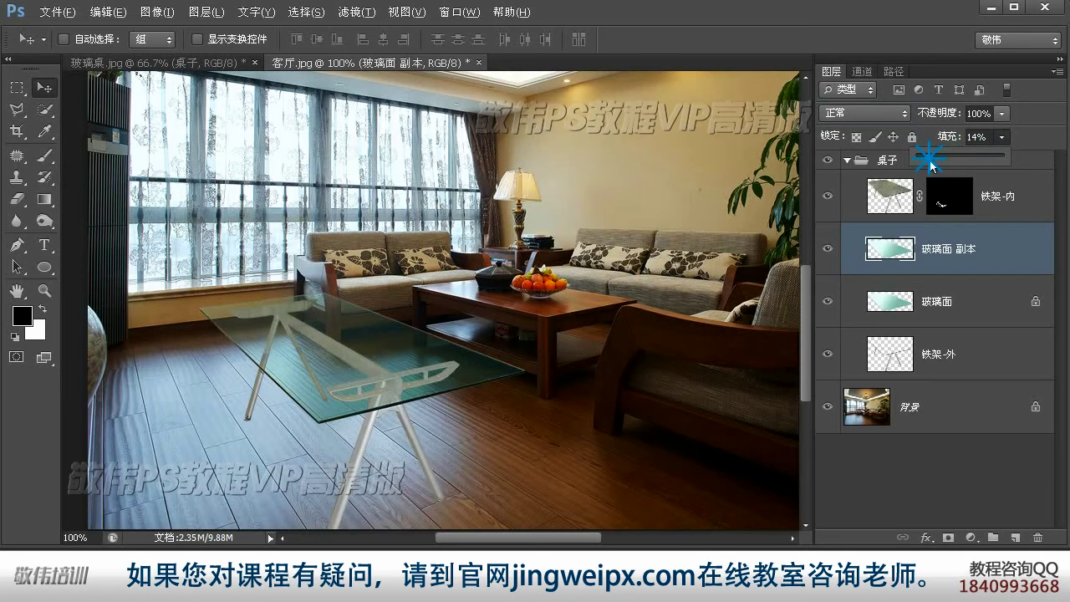
pyautogui.moveTo(935, 165)
pyautogui.mouseDown()
pyautogui.moveTo(947, 164)
pyautogui.moveTo(937, 166)
pyautogui.mouseUp()
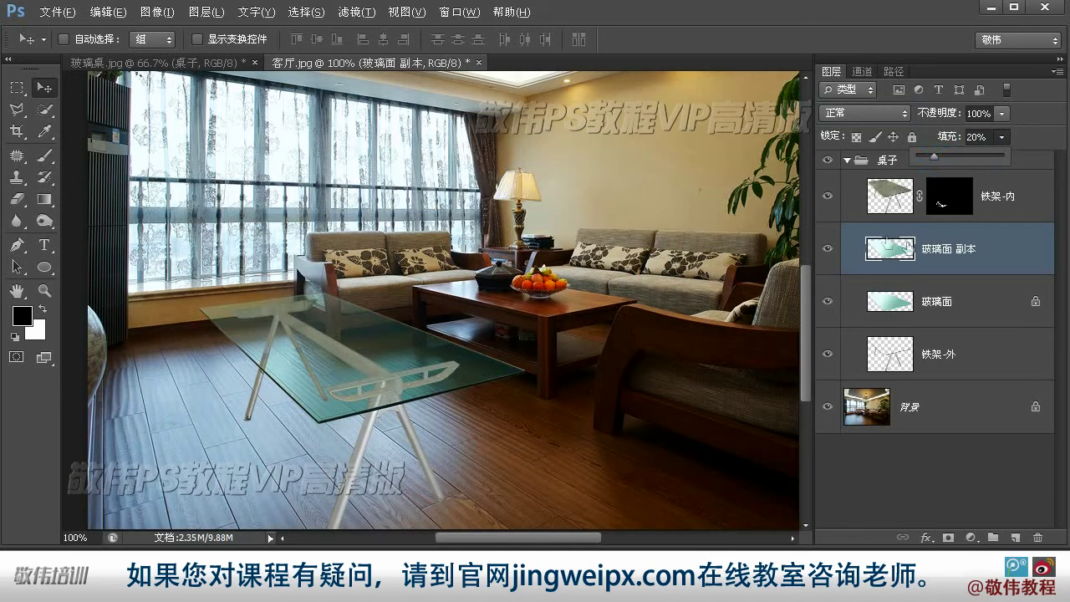
# - Add a Curves adjustment layer above 铁架-内 and clip it to that layer
pyautogui.click(1034, 184)
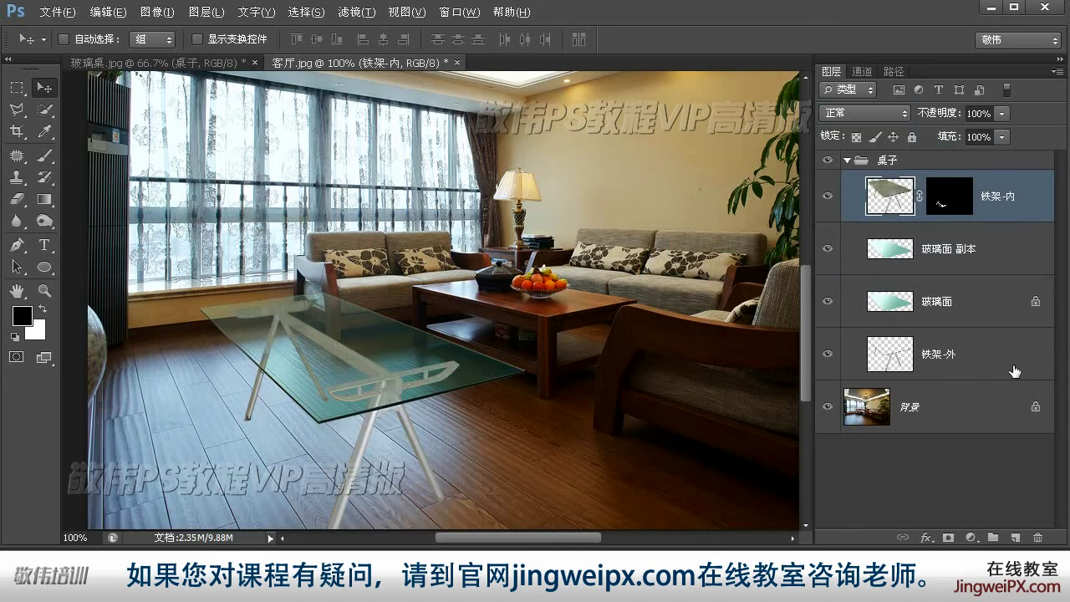
pyautogui.click(971, 538)
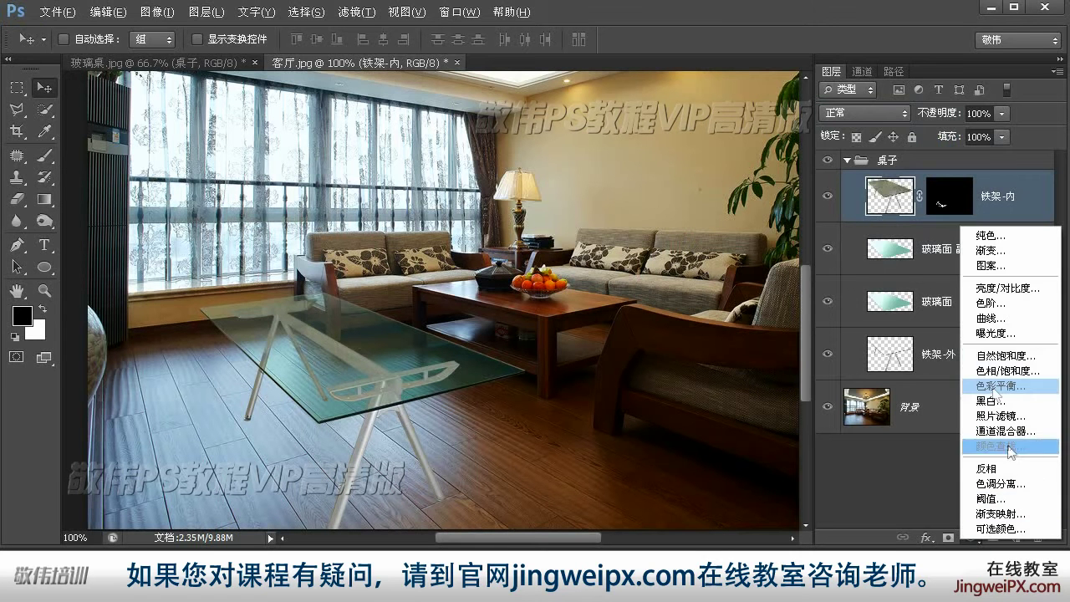
pyautogui.click(1008, 328)
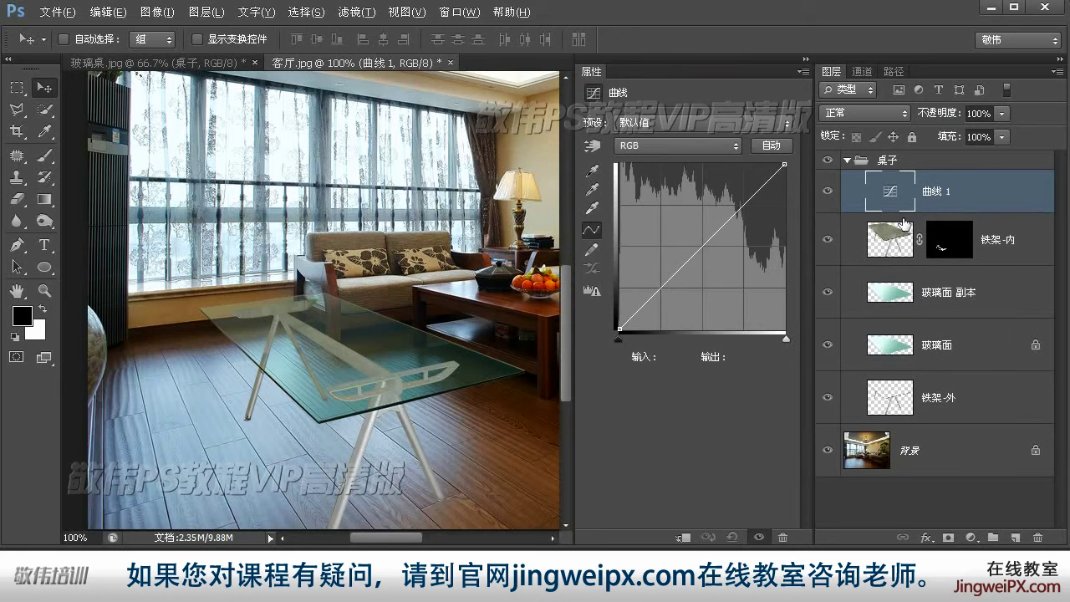
pyautogui.keyDown('alt'); pyautogui.click(905, 209); pyautogui.keyUp('alt')
pyautogui.click(902, 243)
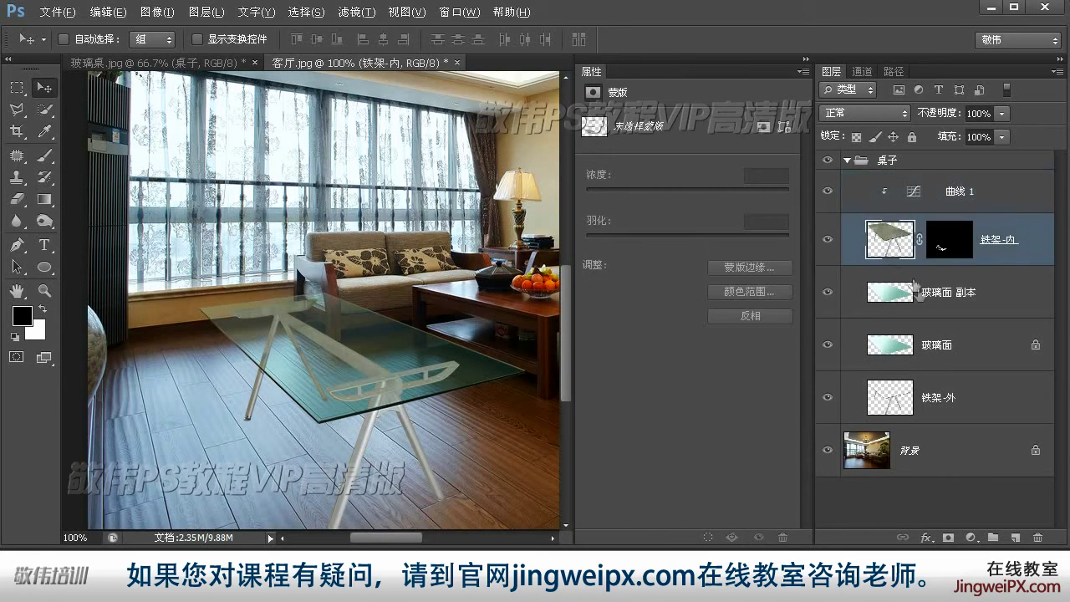
pyautogui.click(909, 197)
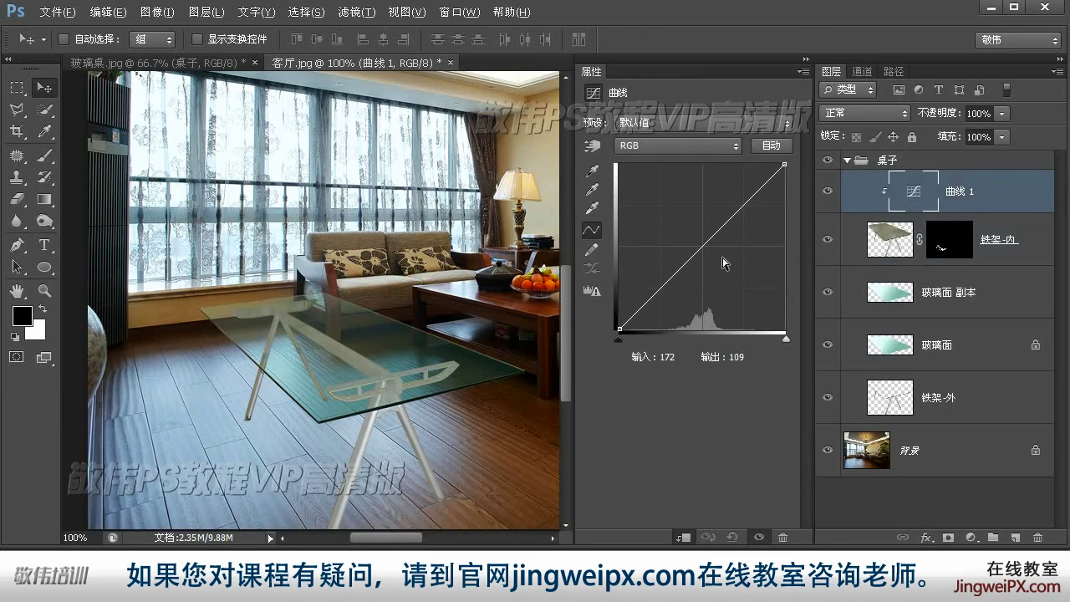
# - Darken the inner frame by bending its RGB curve downward with two points, the lower one at input 119, output 65
pyautogui.moveTo(700, 248); pyautogui.dragTo(693, 285)
pyautogui.moveTo(745, 208); pyautogui.dragTo(757, 218)
pyautogui.moveTo(692, 284)
pyautogui.mouseDown()
pyautogui.moveTo(701, 297)
pyautogui.moveTo(693, 285)
pyautogui.mouseUp()
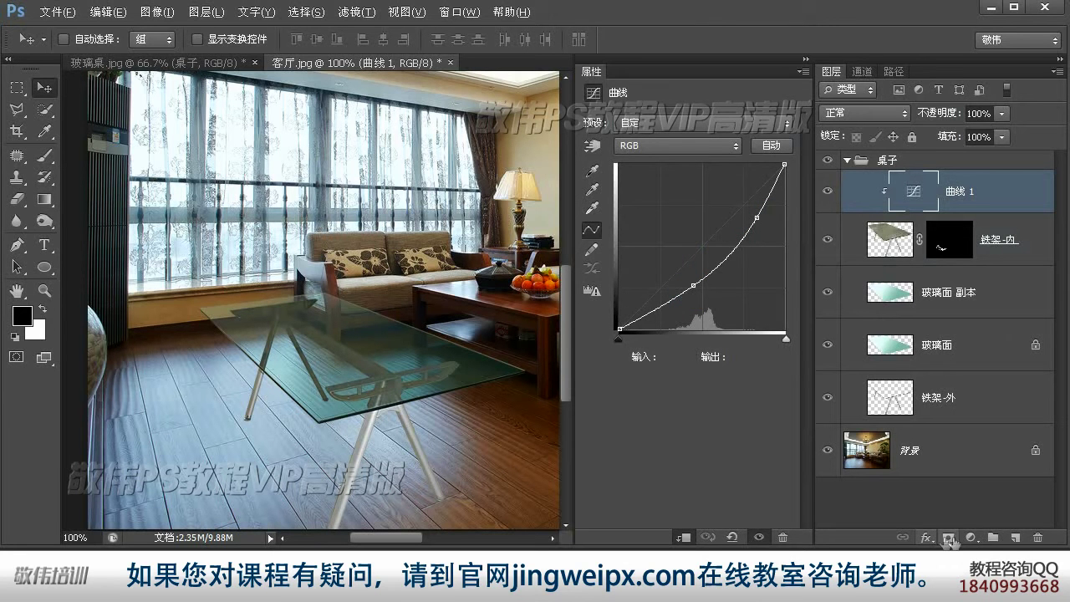
pyautogui.moveTo(757, 218); pyautogui.dragTo(740, 238)
pyautogui.moveTo(693, 279)
pyautogui.mouseDown()
pyautogui.moveTo(698, 290)
pyautogui.moveTo(707, 280)
pyautogui.moveTo(698, 287)
pyautogui.mouseUp()
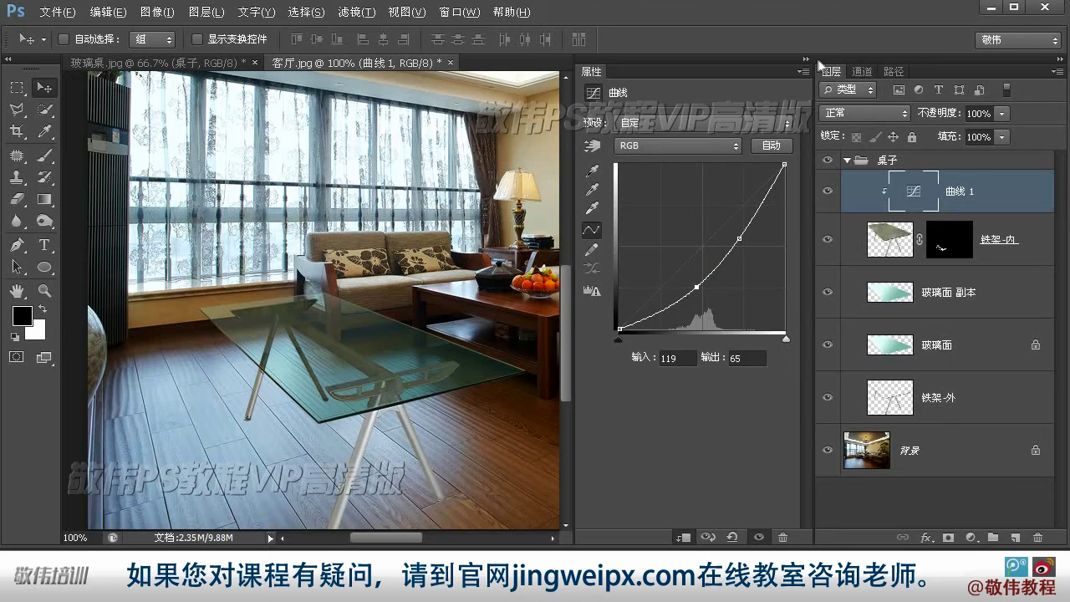
# - Add a Color Balance adjustment clipped to 铁架-内, with midtones at -37 cyan–red and -13 magenta–green
pyautogui.click(973, 537)
pyautogui.click(973, 537)
pyautogui.click(973, 537)
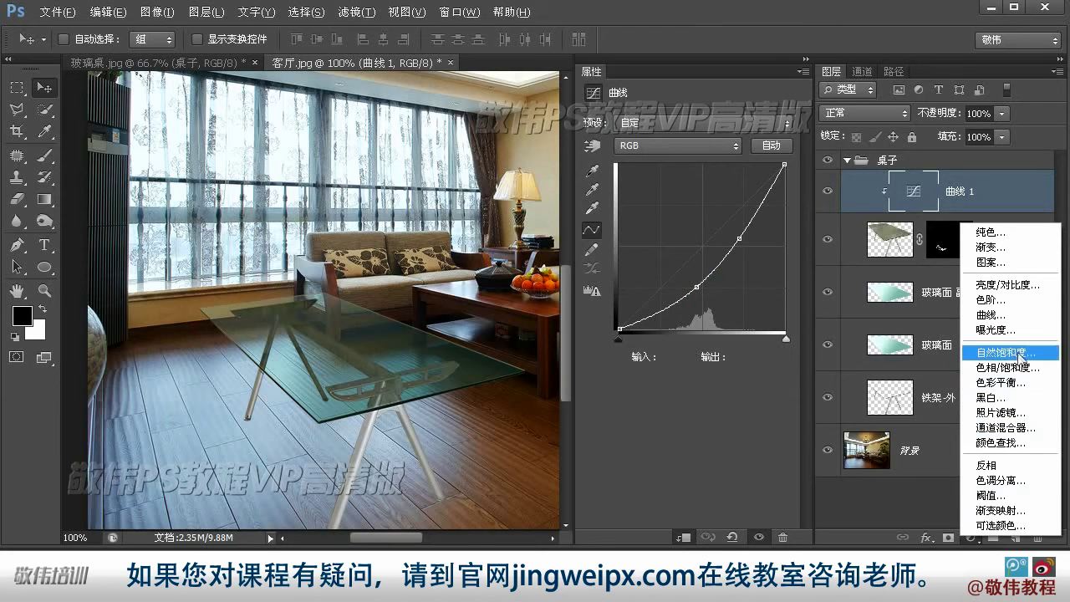
pyautogui.click(1012, 393)
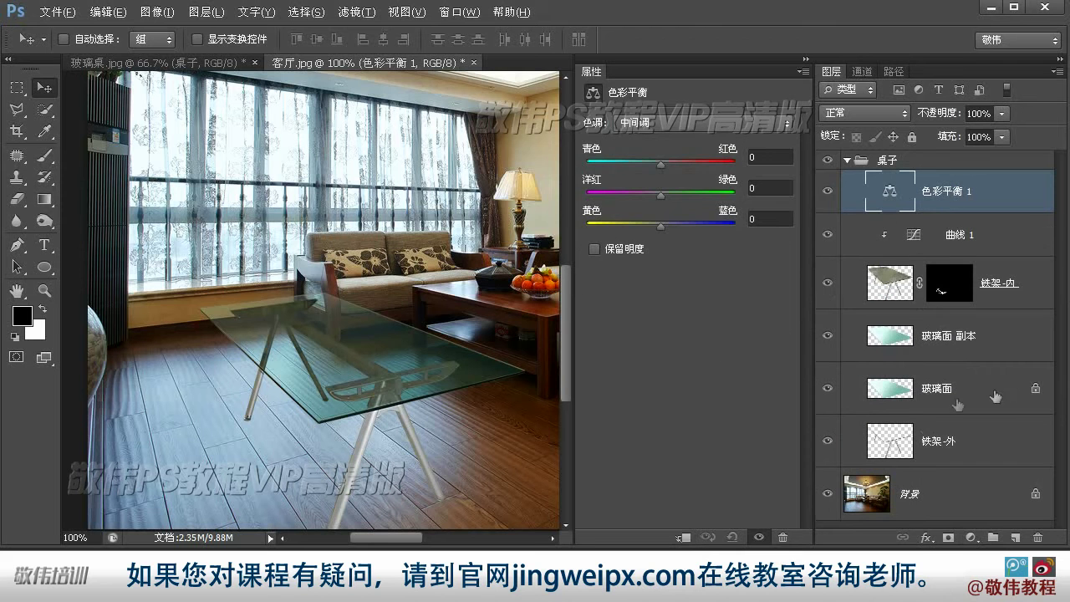
pyautogui.moveTo(659, 164); pyautogui.dragTo(636, 171)
pyautogui.moveTo(638, 172); pyautogui.dragTo(642, 172)
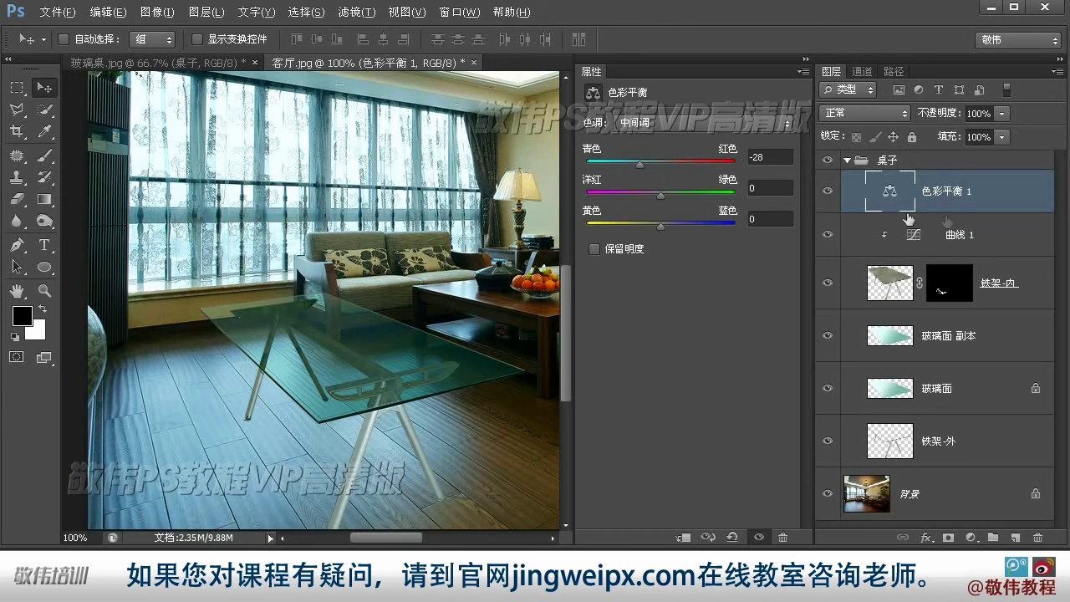
pyautogui.keyDown('alt'); pyautogui.click(907, 210); pyautogui.keyUp('alt')
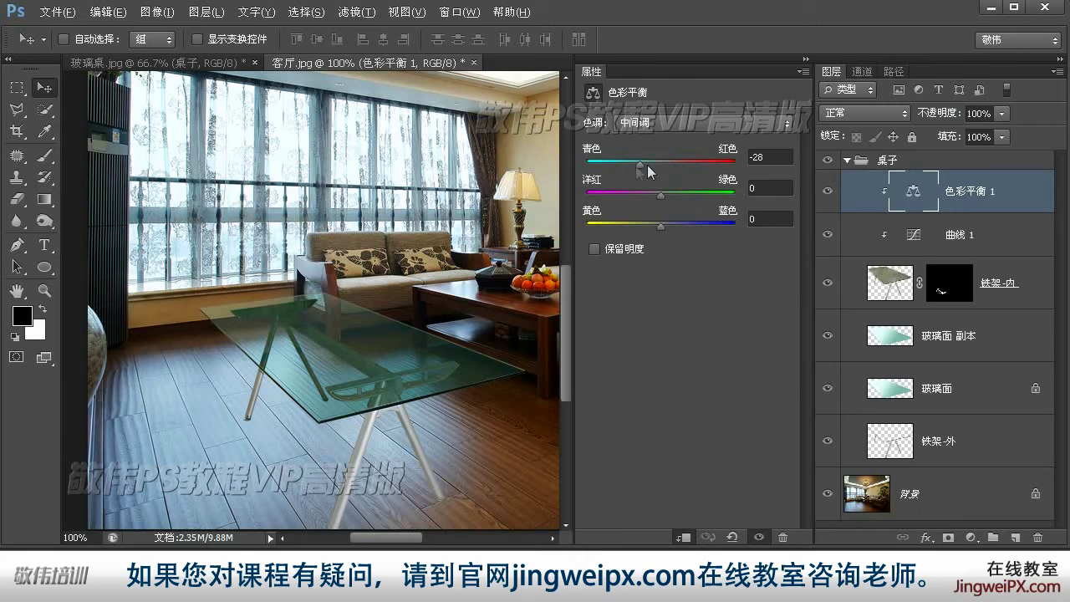
pyautogui.moveTo(644, 170); pyautogui.dragTo(652, 196)
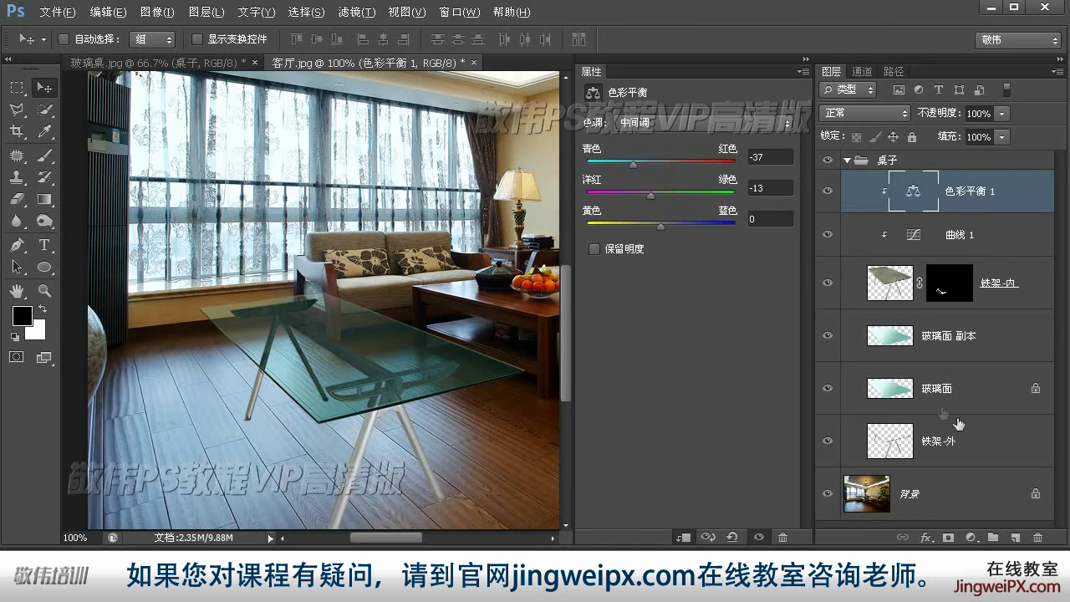
# - Duplicate the Color Balance and Curves adjustments to just above the 铁架-外 layer and clip both copies to it
pyautogui.click(994, 435)
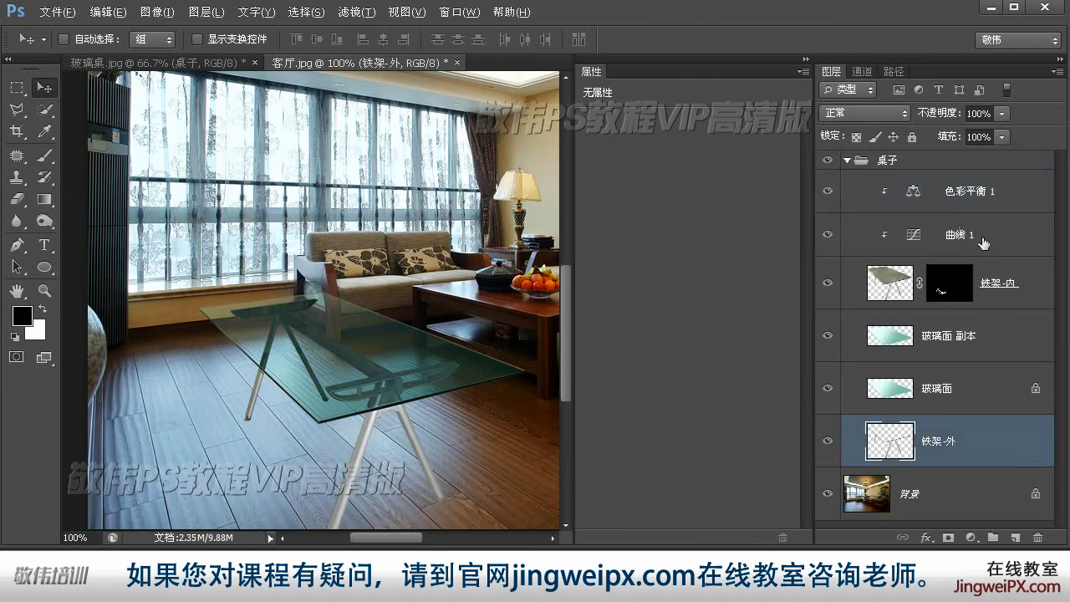
pyautogui.click(995, 194)
pyautogui.click(902, 304)
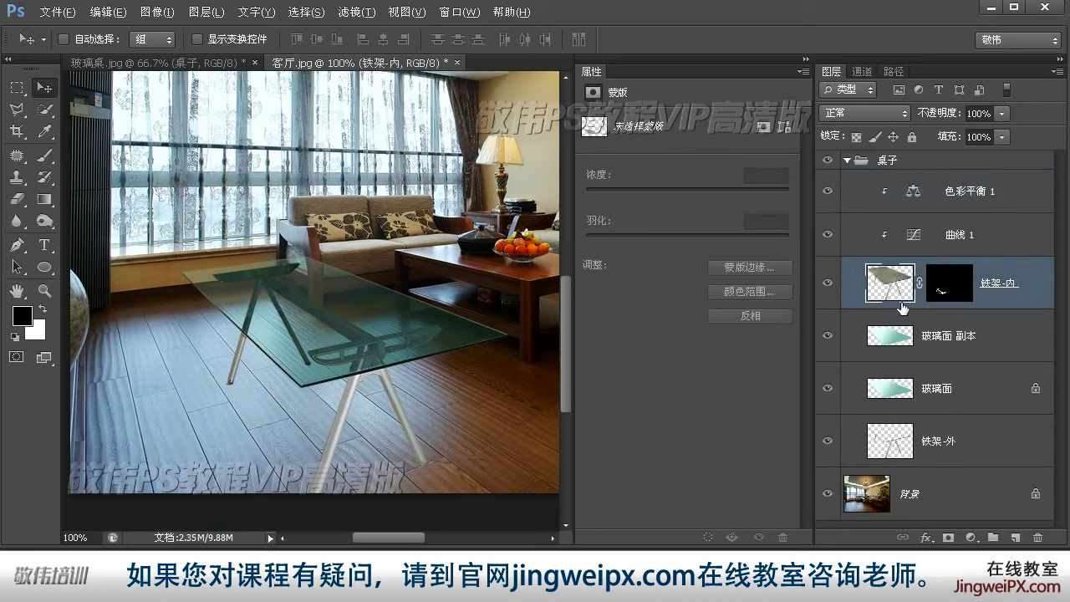
pyautogui.click(964, 192)
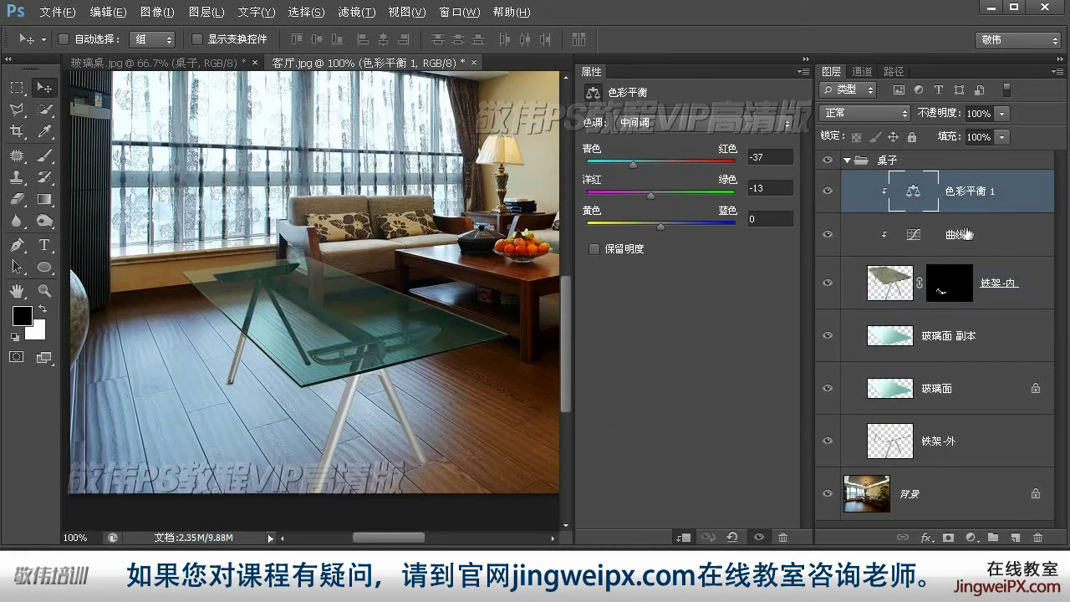
pyautogui.keyDown('shift'); pyautogui.click(964, 234); pyautogui.keyUp('shift')
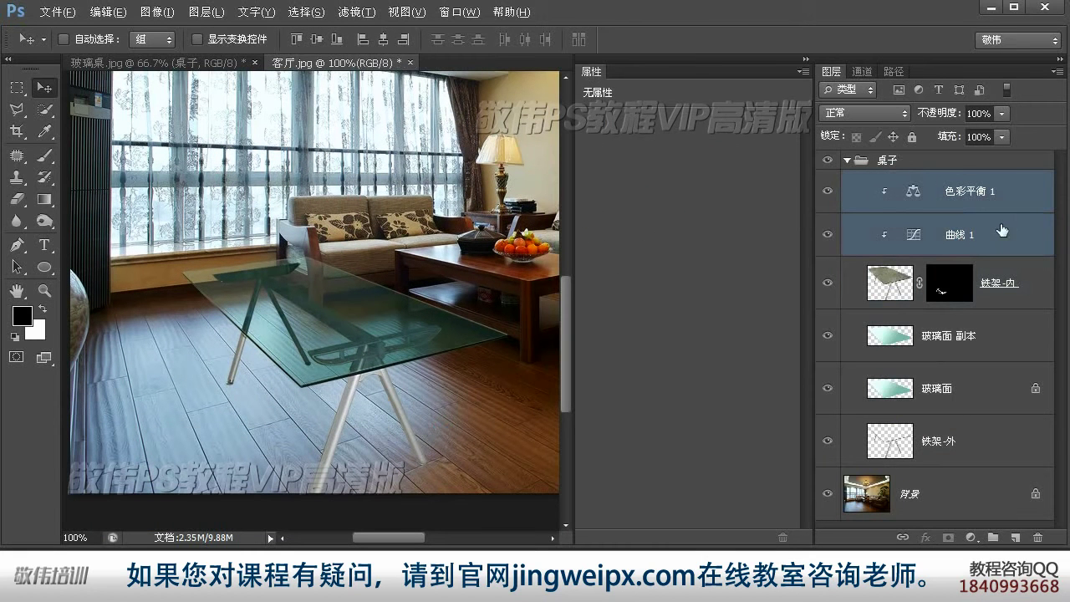
pyautogui.moveTo(1008, 233); pyautogui.dragTo(964, 420)
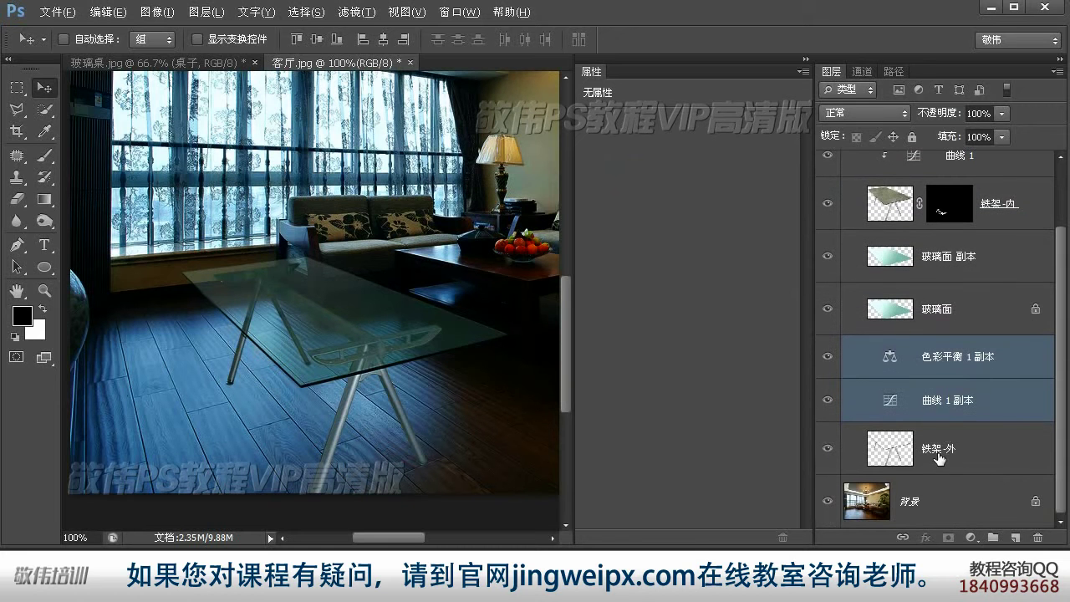
pyautogui.keyDown('alt'); pyautogui.click(945, 419); pyautogui.keyUp('alt')
pyautogui.moveTo(938, 388); pyautogui.dragTo(939, 375)
pyautogui.keyDown('alt'); pyautogui.click(939, 375); pyautogui.keyUp('alt')
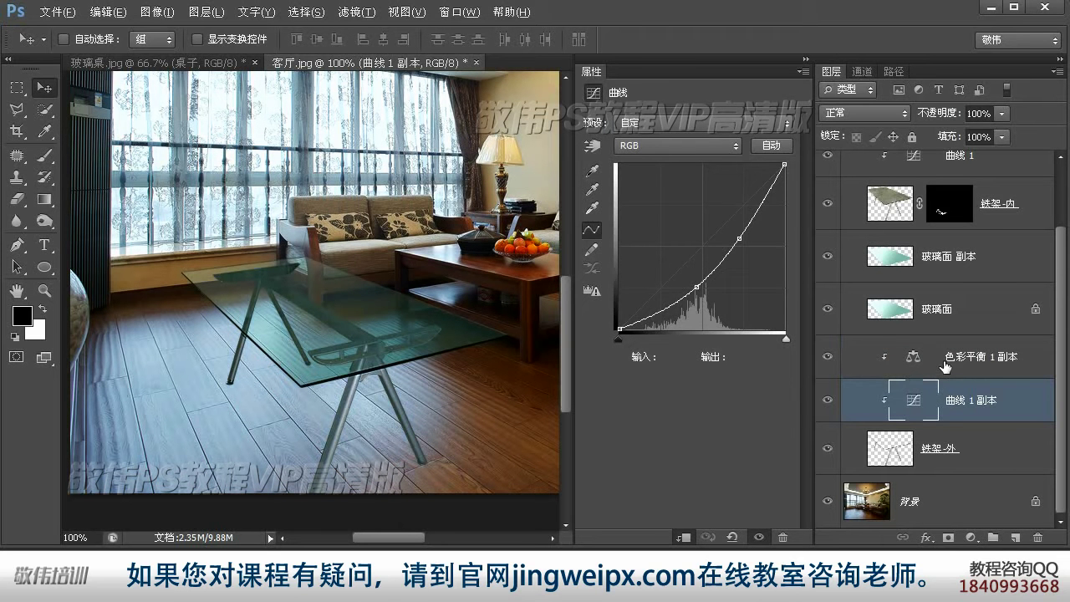
pyautogui.click(954, 374)
pyautogui.click(955, 400)
pyautogui.click(994, 455)
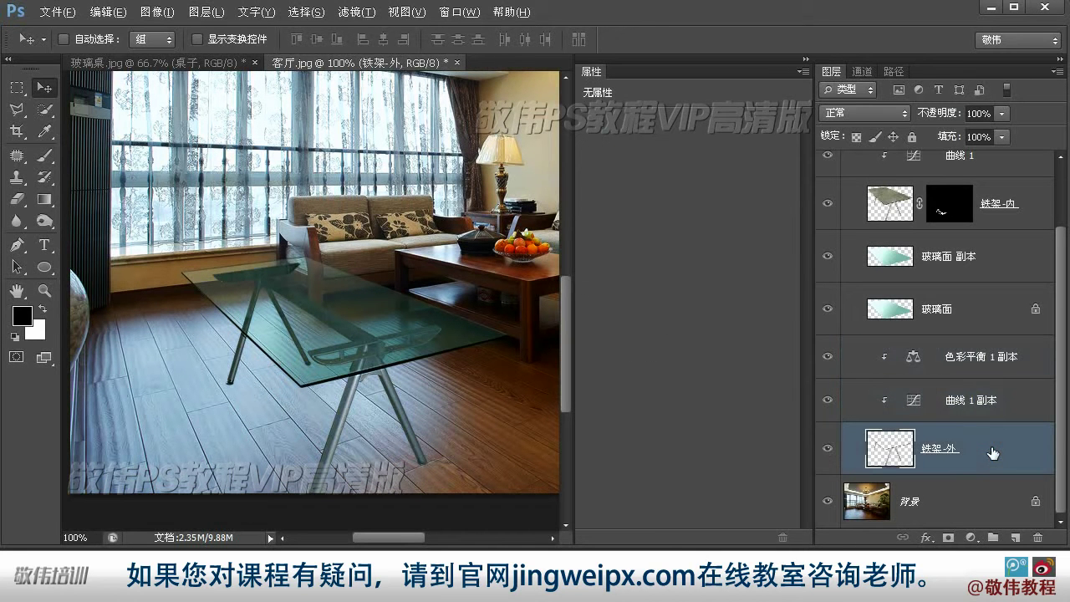
# - Reduce the cyan in the outer frame's Color Balance and soften its Curves darkening, with the lower point at input 97, output 66
pyautogui.click(968, 375)
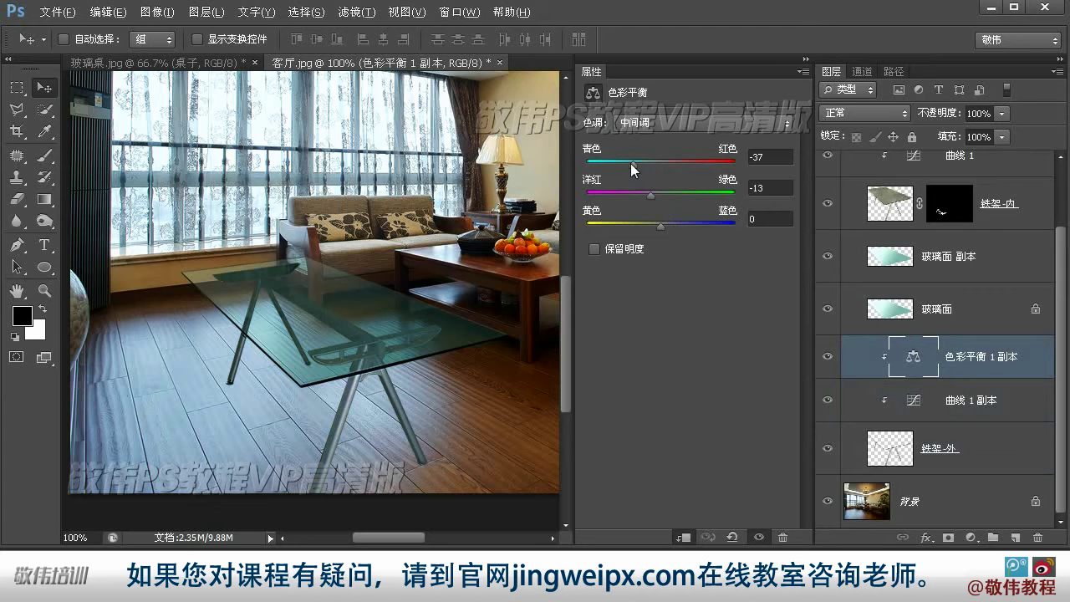
pyautogui.moveTo(635, 170); pyautogui.dragTo(654, 171)
pyautogui.click(913, 401)
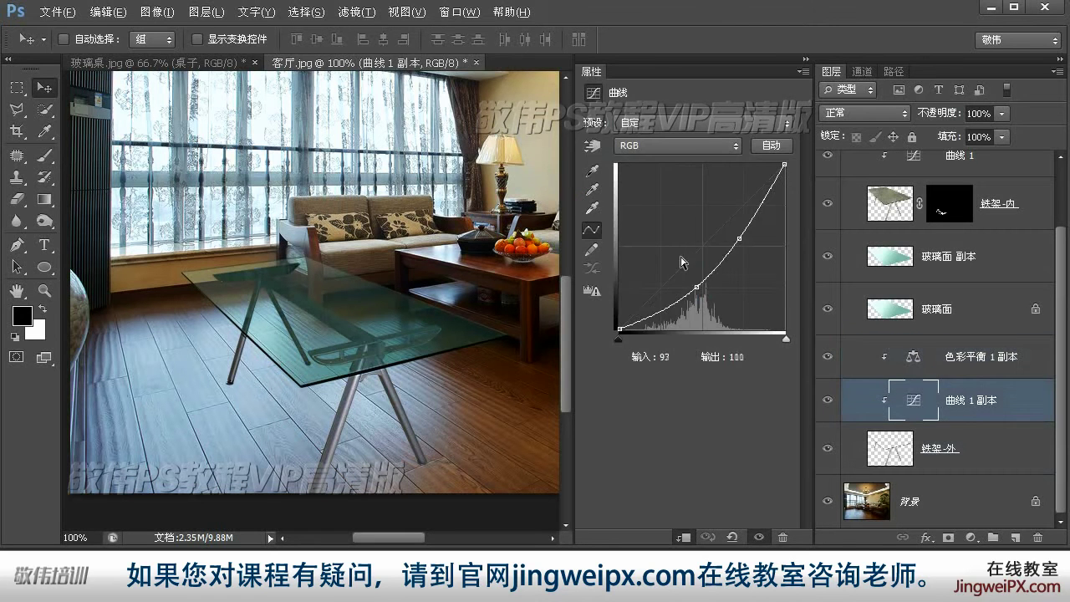
pyautogui.moveTo(698, 284); pyautogui.dragTo(685, 277)
pyautogui.moveTo(740, 239)
pyautogui.mouseDown()
pyautogui.moveTo(719, 228)
pyautogui.moveTo(735, 235)
pyautogui.mouseUp()
pyautogui.moveTo(680, 279)
pyautogui.mouseDown()
pyautogui.moveTo(648, 268)
pyautogui.moveTo(676, 264)
pyautogui.moveTo(692, 290)
pyautogui.moveTo(682, 285)
pyautogui.mouseUp()
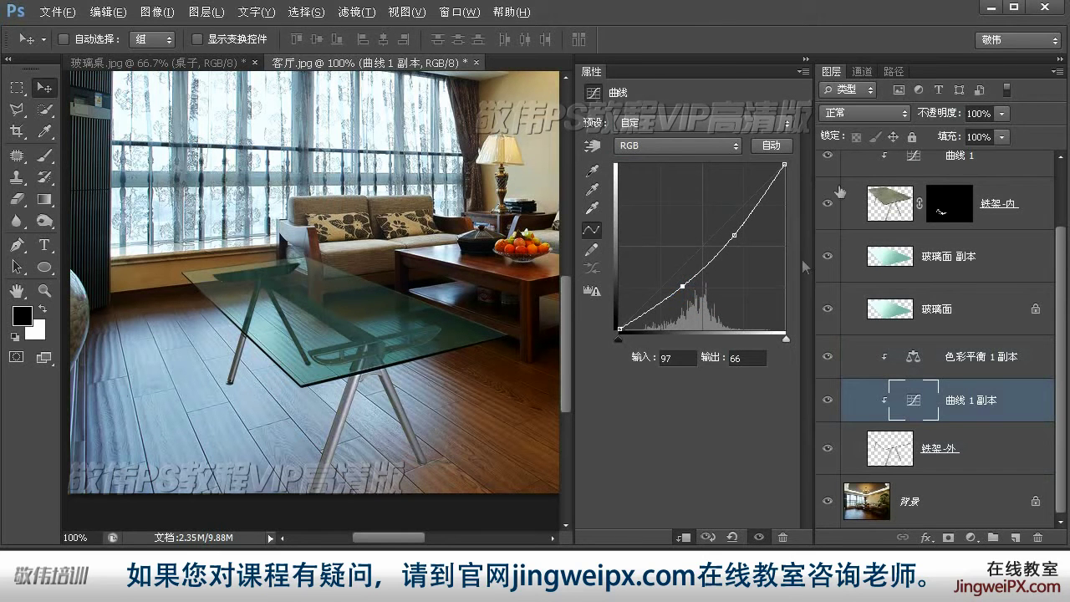
# - Create a new empty layer at the top of the 桌子 group
pyautogui.click(806, 58)
pyautogui.moveTo(1061, 331); pyautogui.dragTo(1052, 252)
pyautogui.click(847, 159)
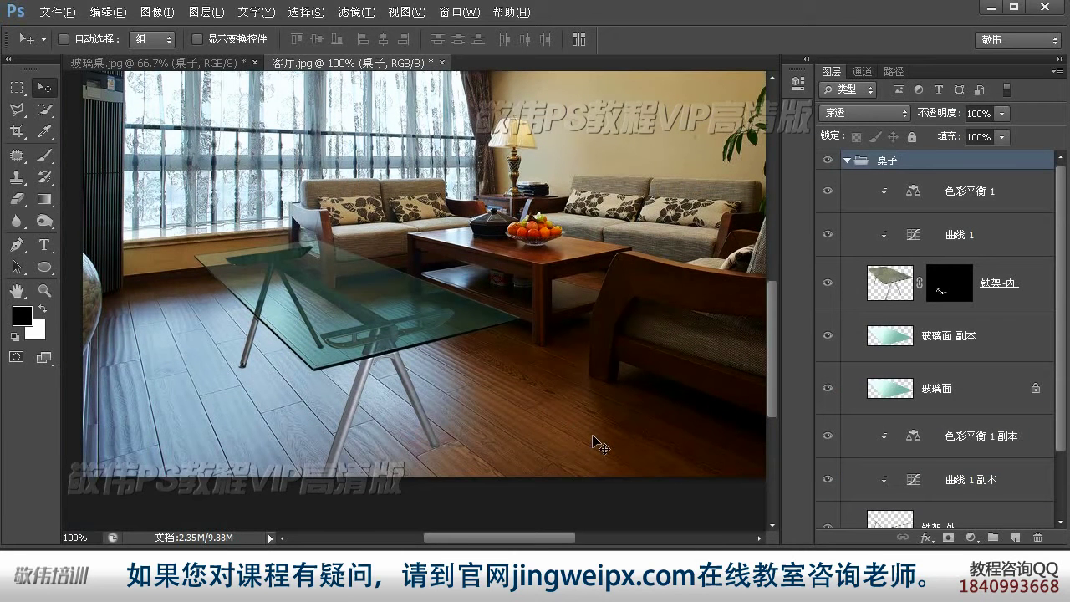
pyautogui.scroll(2, 486, 239)
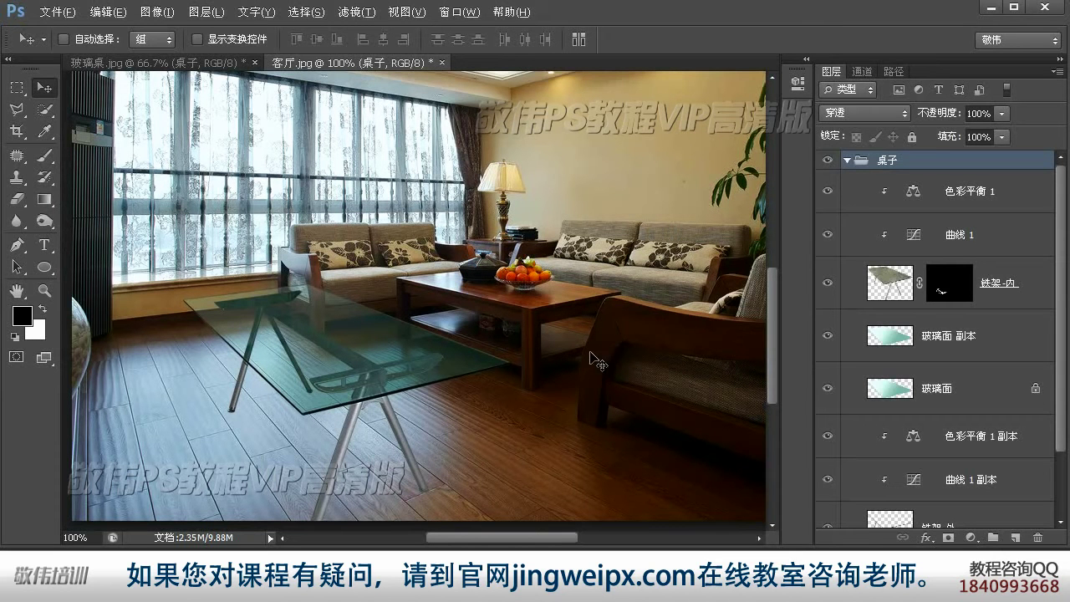
pyautogui.hotkey('ctrl', 'shift', 'alt', 'n')
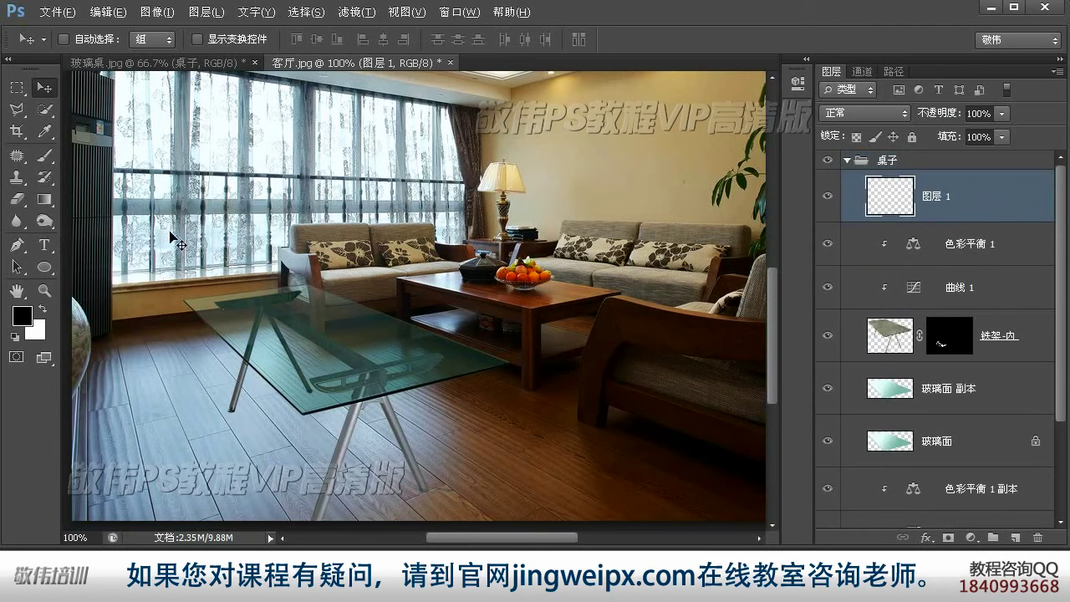
# - Select a rectangular area of the curtained window and copy it from the 背景 layer onto a new layer
pyautogui.click(17, 87)
pyautogui.moveTo(151, 105); pyautogui.dragTo(289, 264)
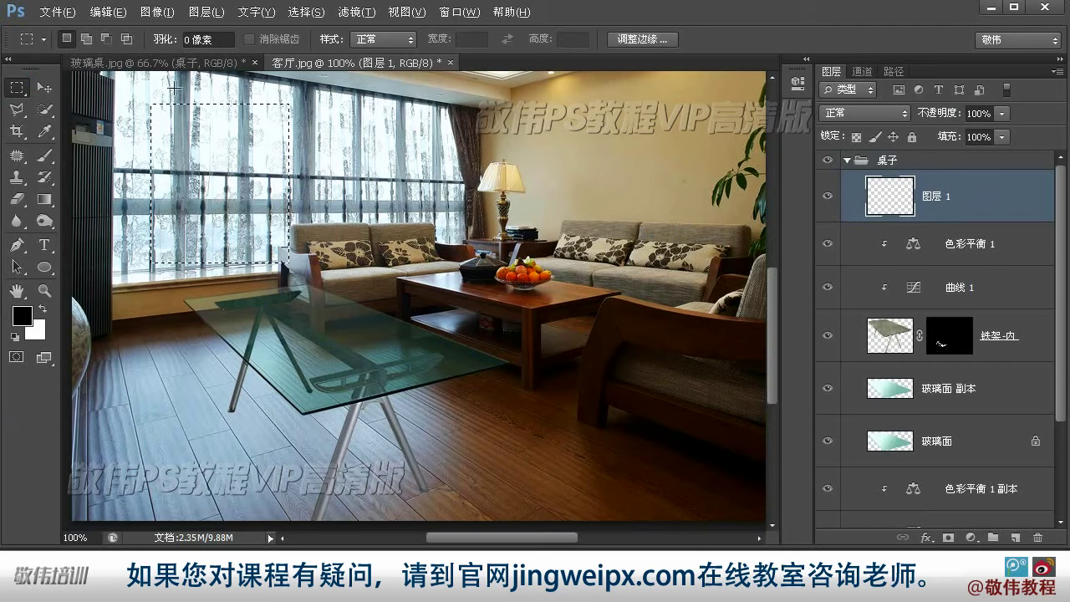
pyautogui.click(44, 87)
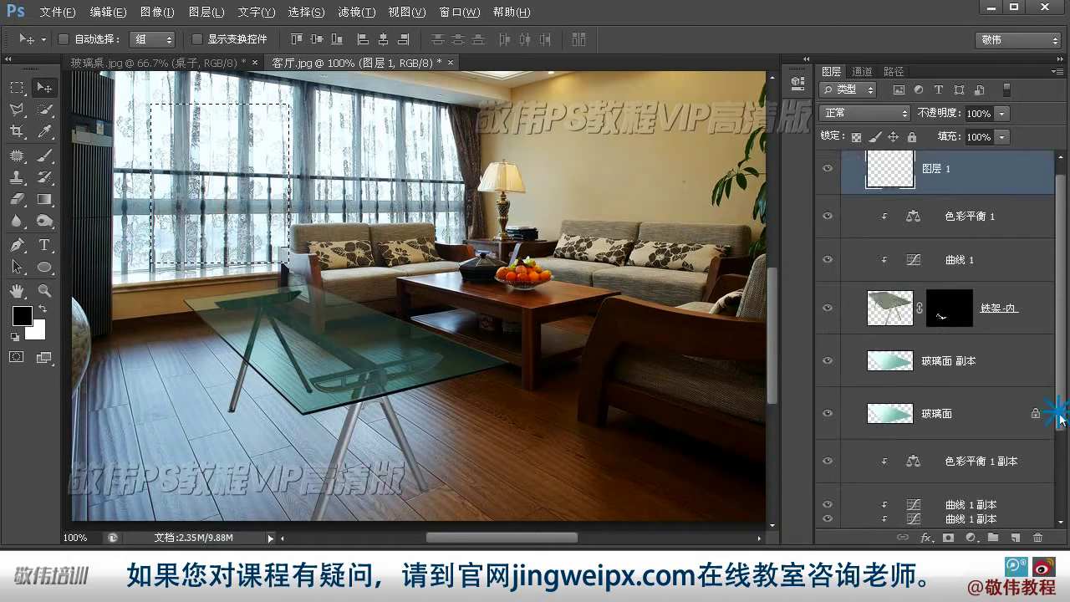
pyautogui.scroll(-3, 1064, 410)
pyautogui.click(963, 502)
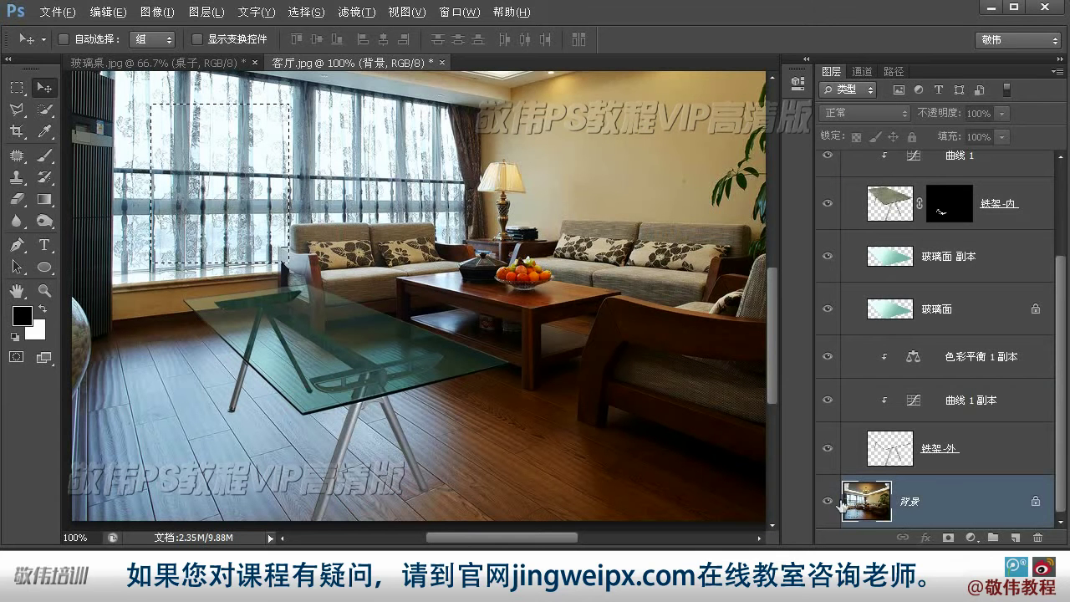
pyautogui.hotkey('ctrl', 'j')
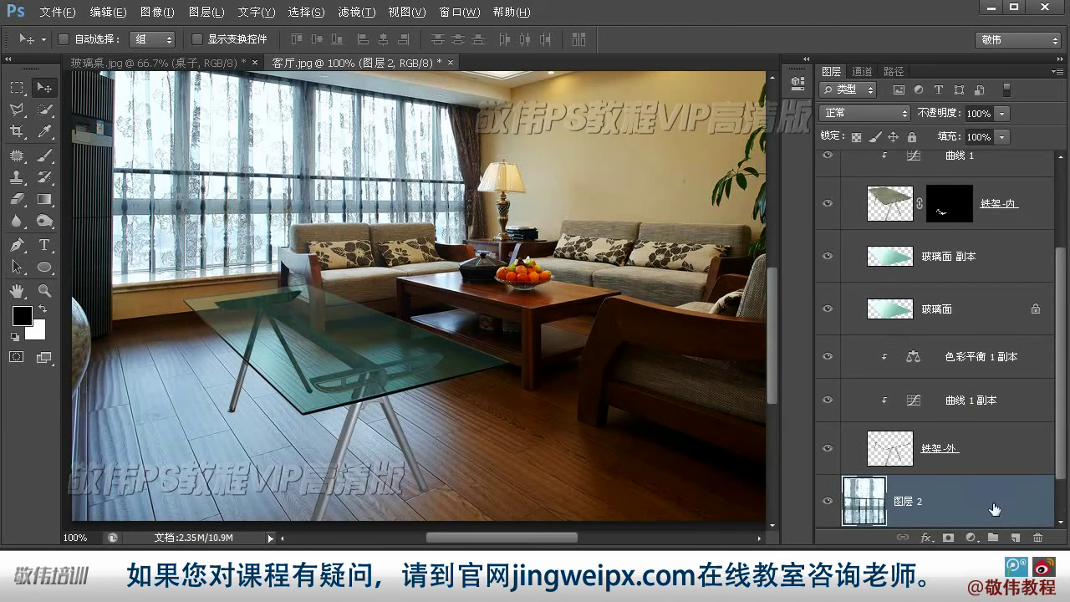
# - Move the copied window layer to the top of the 桌子 group, shift it toward the table, and flip it vertically
pyautogui.moveTo(960, 503); pyautogui.dragTo(982, 196)
pyautogui.moveTo(231, 149); pyautogui.dragTo(255, 225)
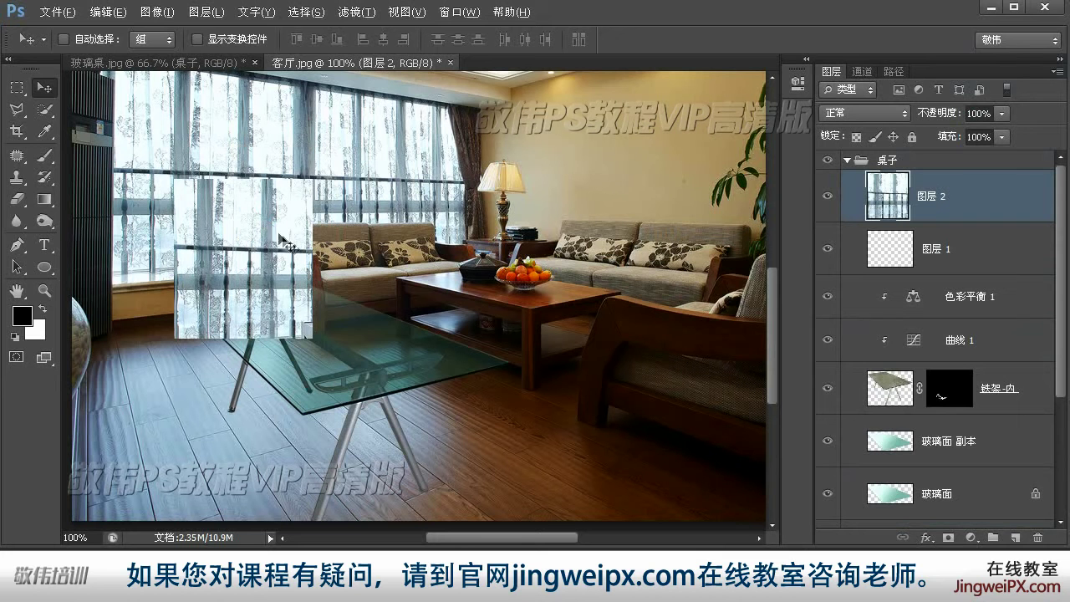
pyautogui.hotkey('ctrl', 't')
pyautogui.rightClick(269, 212)
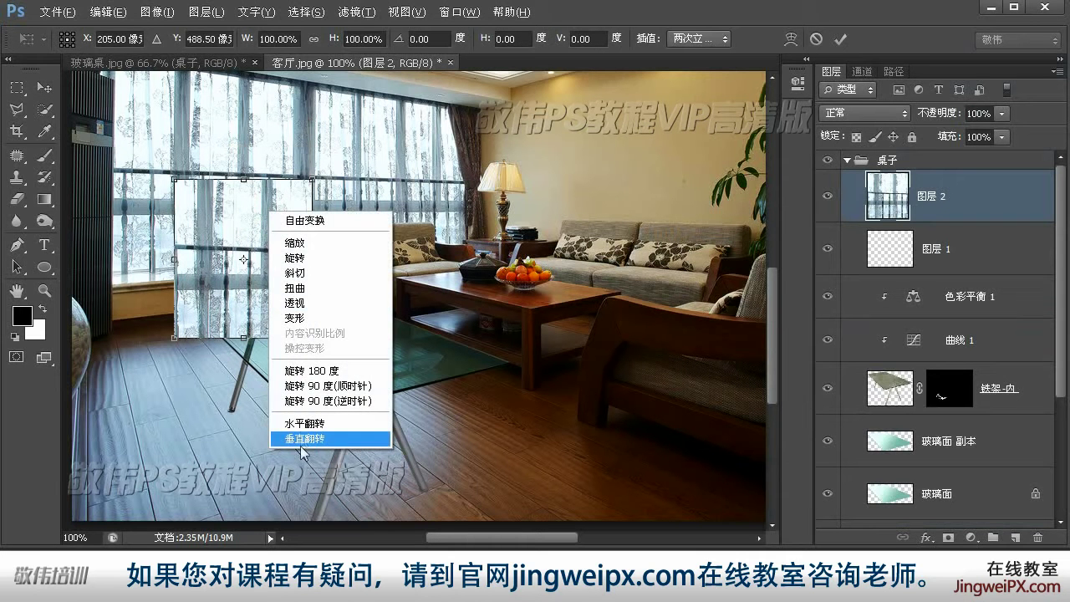
pyautogui.click(302, 441)
# - Place the flipped window image over the window-side half of the glass table and distort its corners to suit the perspective
pyautogui.moveTo(278, 222); pyautogui.dragTo(279, 319)
pyautogui.moveTo(181, 286); pyautogui.dragTo(179, 289)
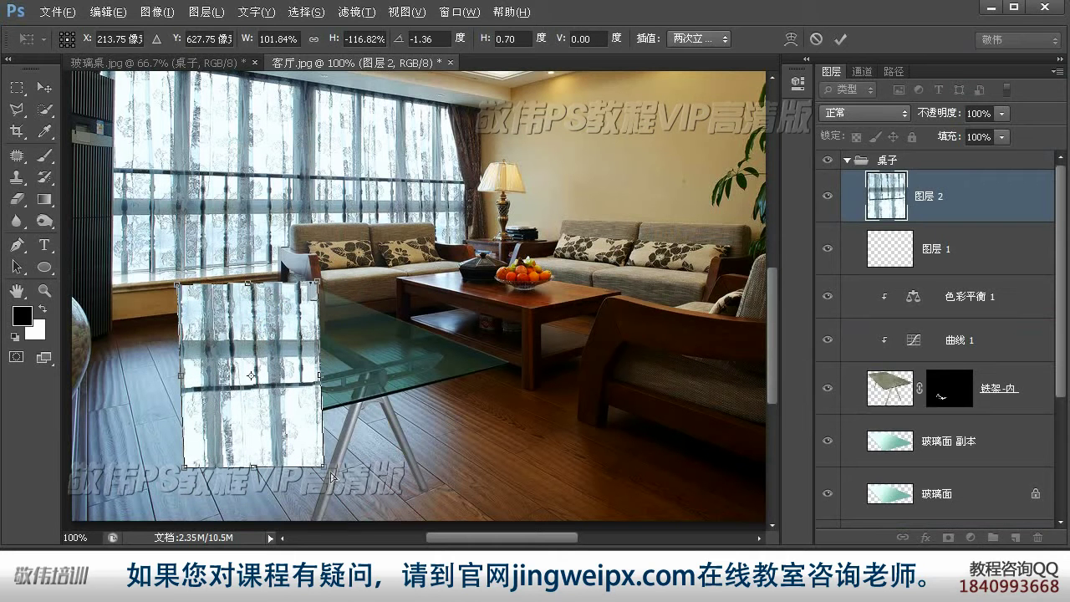
pyautogui.moveTo(323, 468); pyautogui.dragTo(313, 458)
pyautogui.moveTo(312, 286)
pyautogui.mouseDown()
pyautogui.moveTo(330, 255)
pyautogui.moveTo(309, 278)
pyautogui.mouseUp()
pyautogui.moveTo(191, 475)
pyautogui.mouseDown()
pyautogui.moveTo(185, 424)
pyautogui.moveTo(176, 483)
pyautogui.mouseUp()
pyautogui.press('Return')
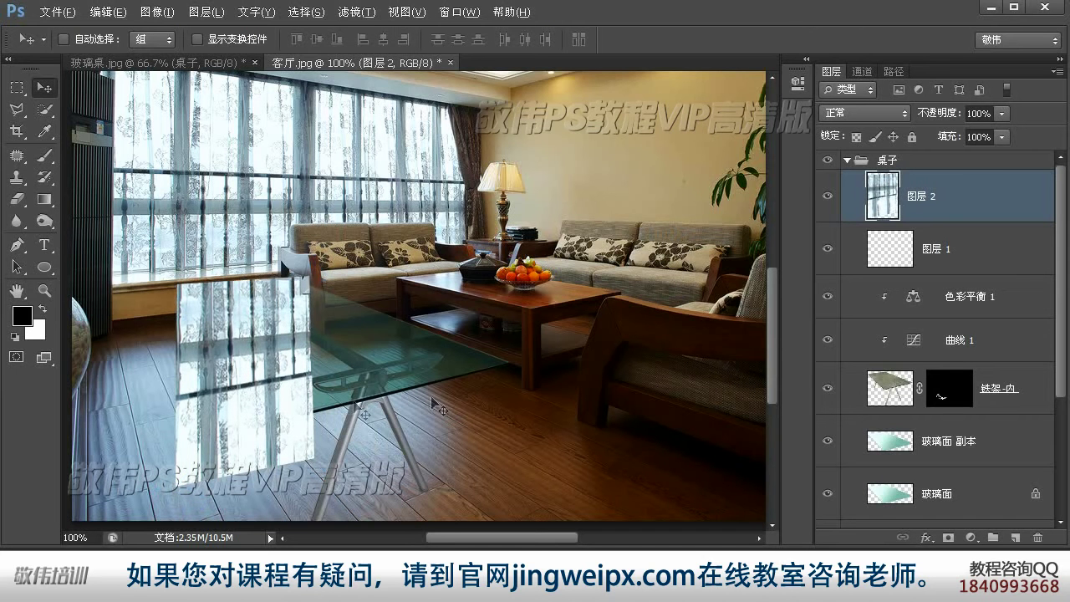
# - Add a layer mask to 图层 2 that confines the window reflection to the glass top's outline, taken from the 玻璃面 副本 layer
pyautogui.click(947, 539)
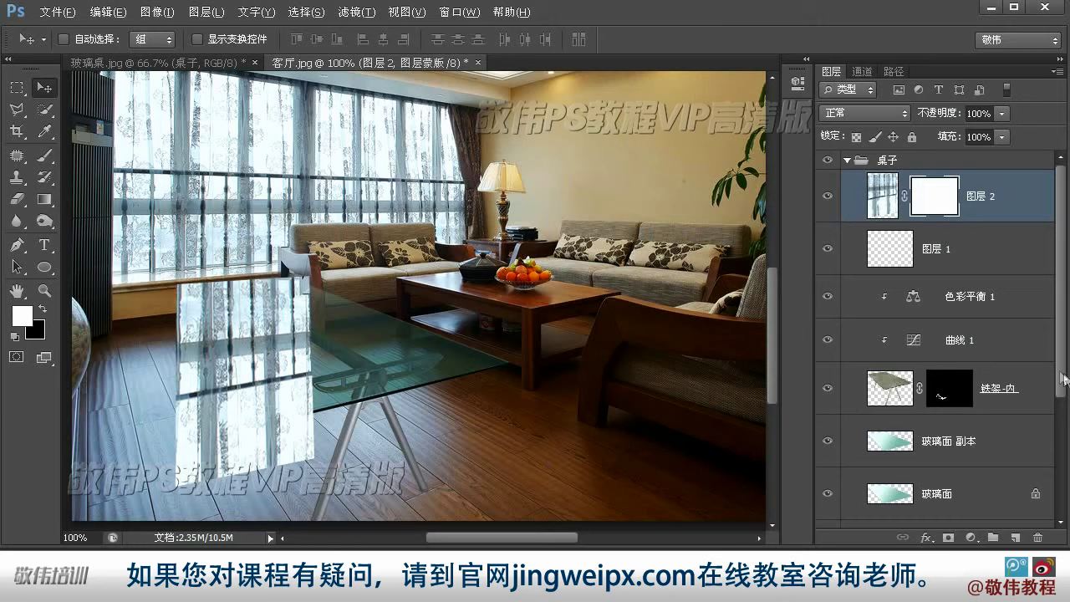
pyautogui.click(891, 447)
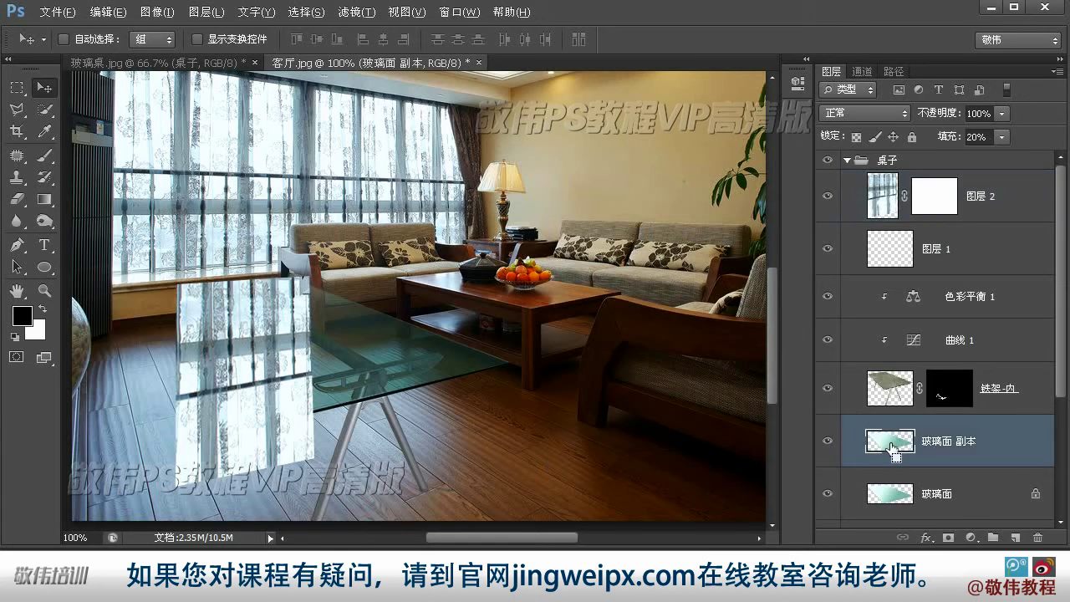
pyautogui.keyDown('ctrl'); pyautogui.click(892, 447); pyautogui.keyUp('ctrl')
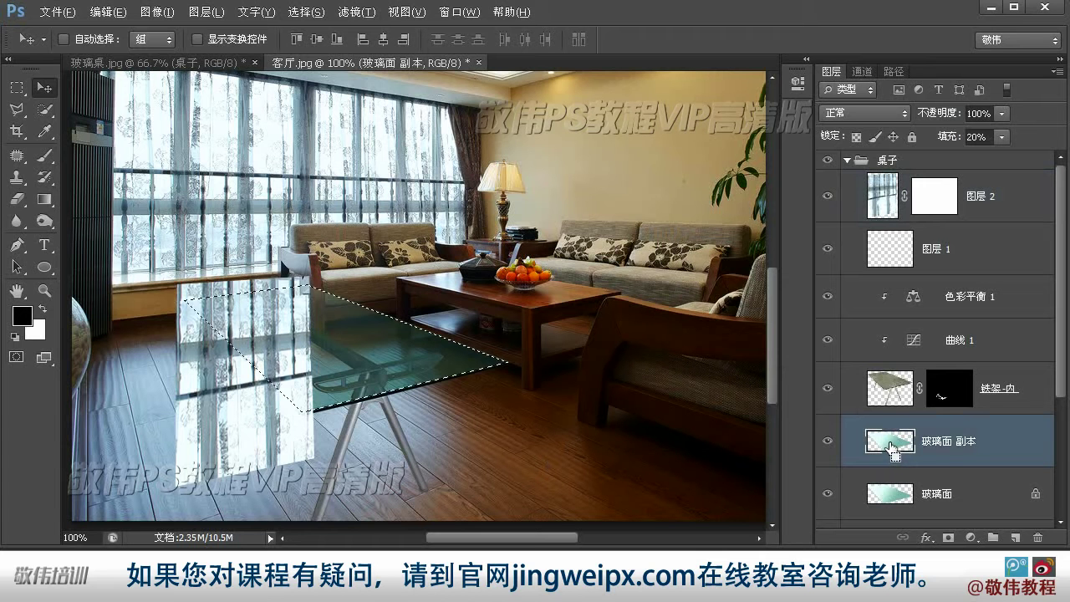
pyautogui.click(936, 205)
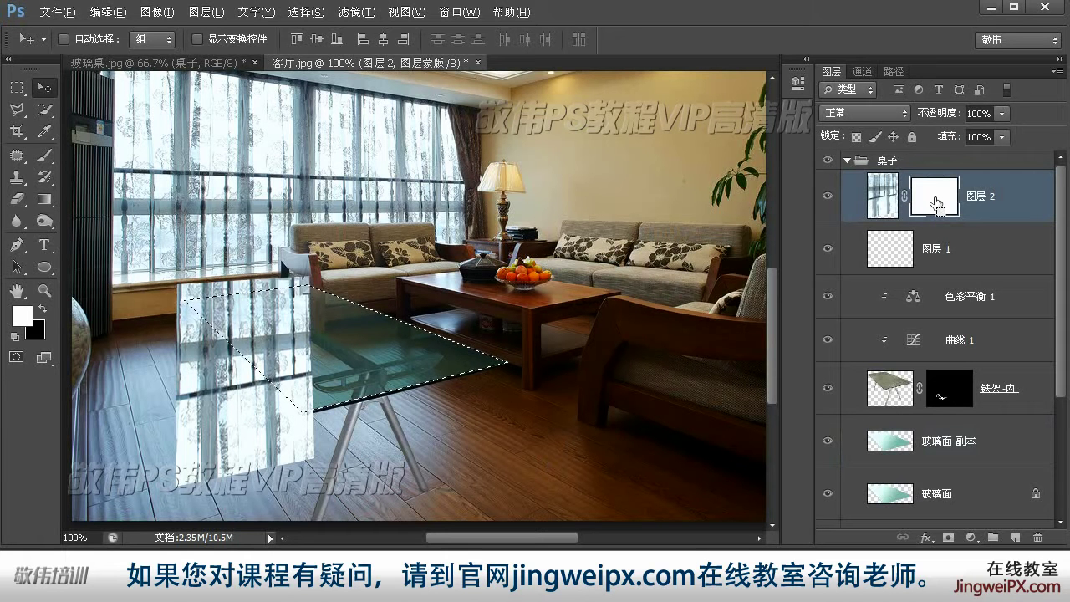
pyautogui.hotkey('ctrl', 'BackSpace')
pyautogui.hotkey('ctrl', 'd')
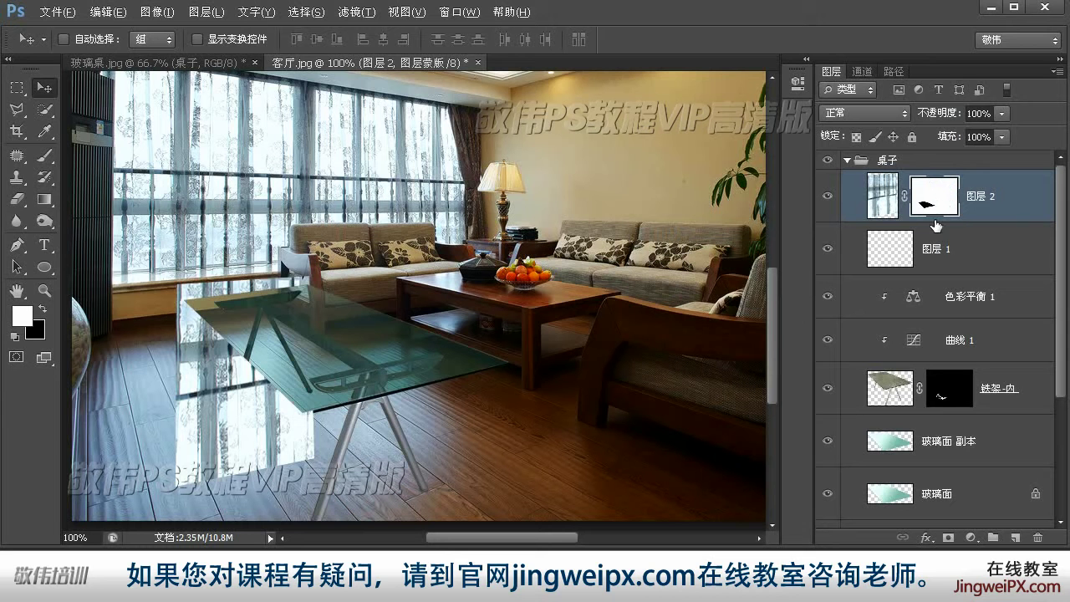
pyautogui.hotkey('ctrl', 'i')
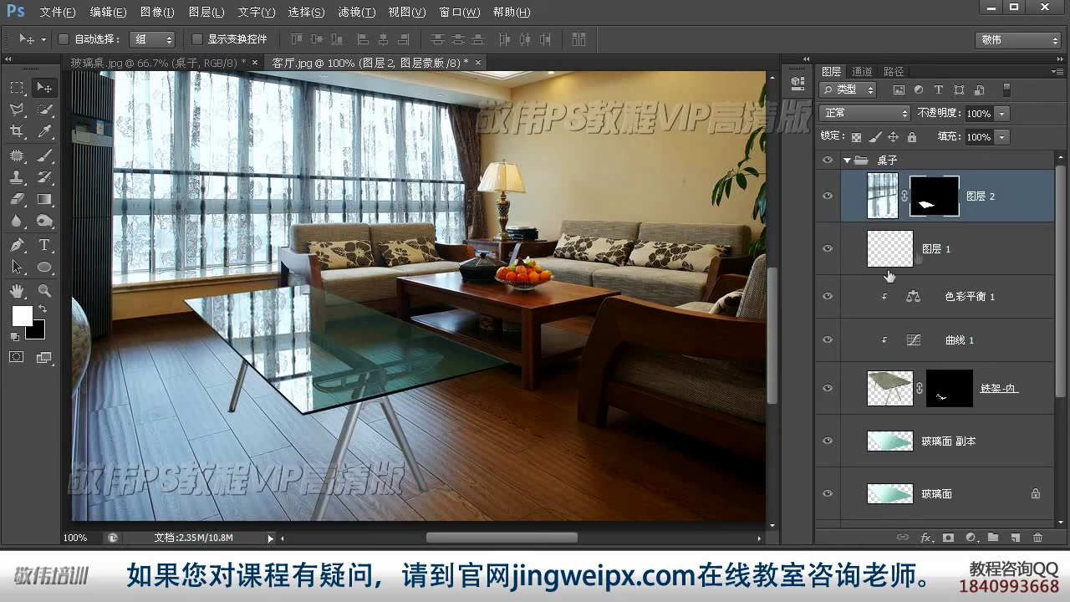
# - Set 图层 2 to Soft Light (柔光) blending with a fill of 90%
pyautogui.click(884, 202)
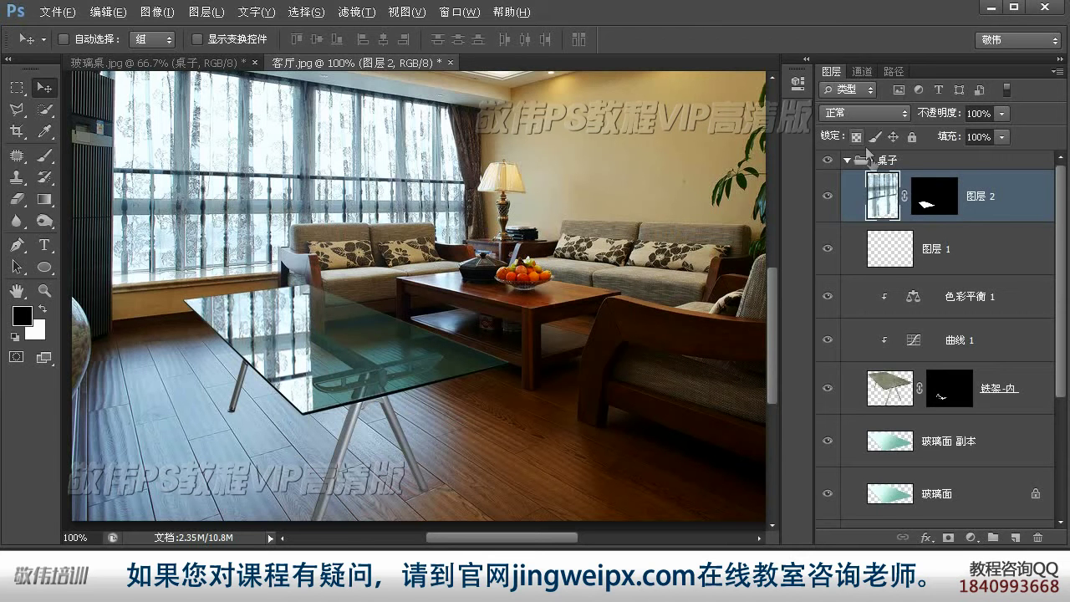
pyautogui.click(855, 115)
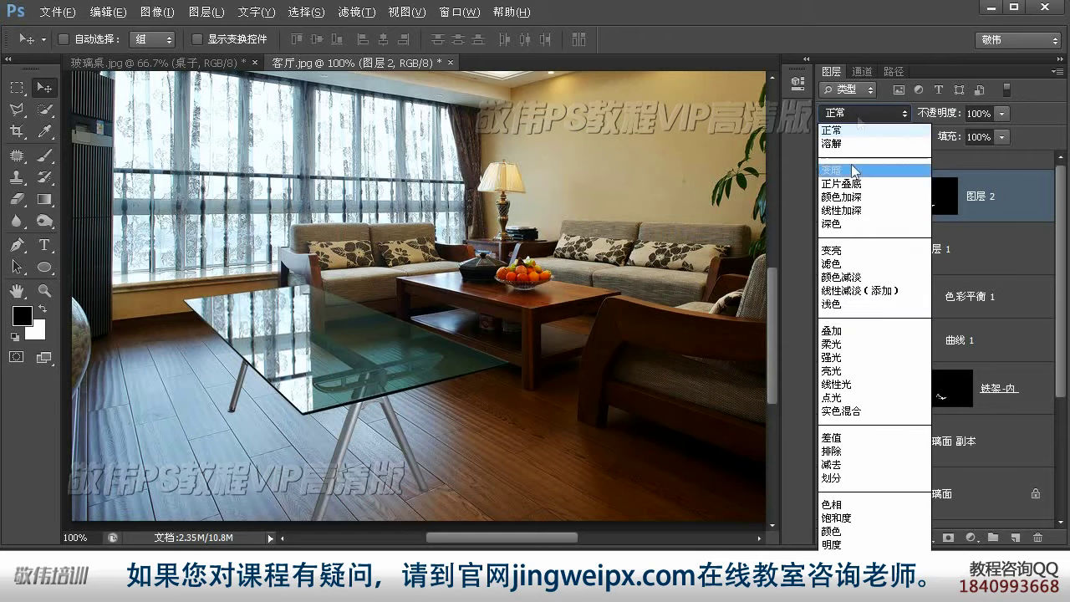
pyautogui.click(846, 346)
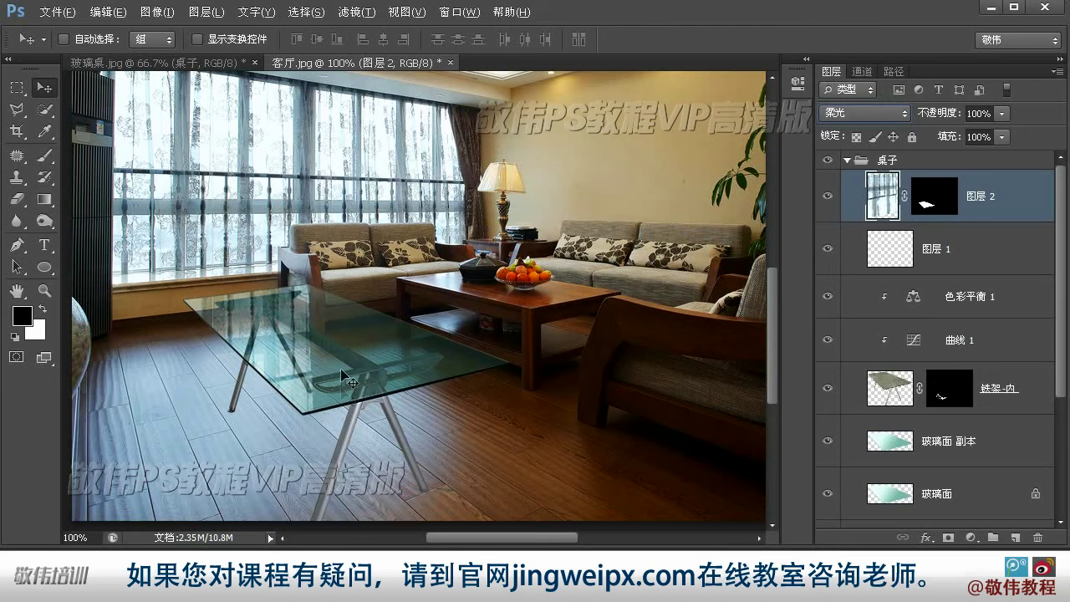
pyautogui.click(1002, 137)
pyautogui.moveTo(1004, 158)
pyautogui.mouseDown()
pyautogui.moveTo(975, 158)
pyautogui.moveTo(995, 159)
pyautogui.mouseUp()
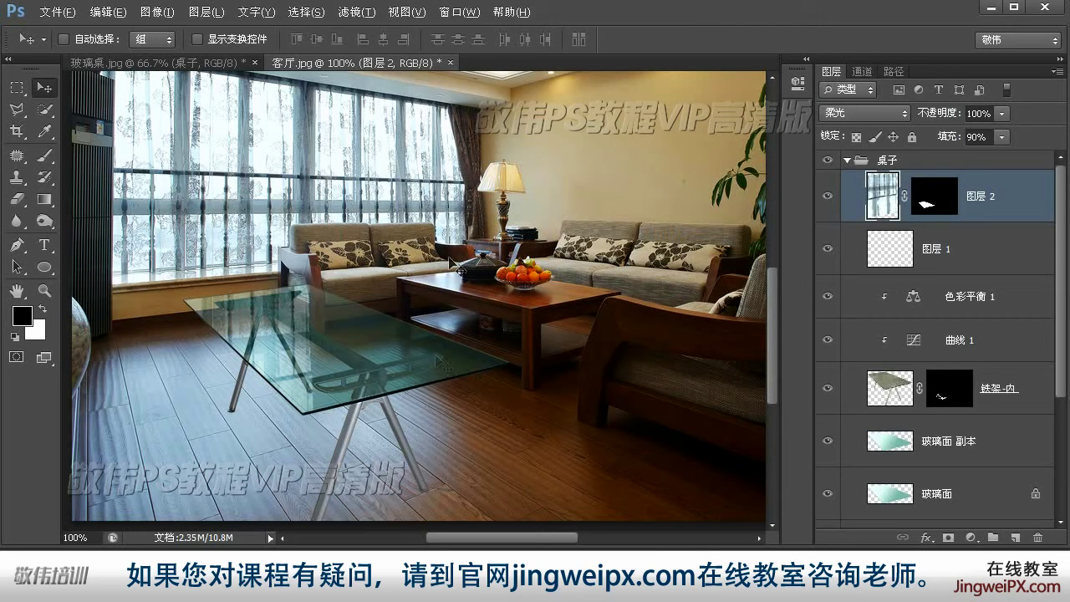
# - Copy a four-sided area of the window's curtain end and the sofa cushion from 背景 onto a new layer atop the 桌子 group
pyautogui.click(17, 115)
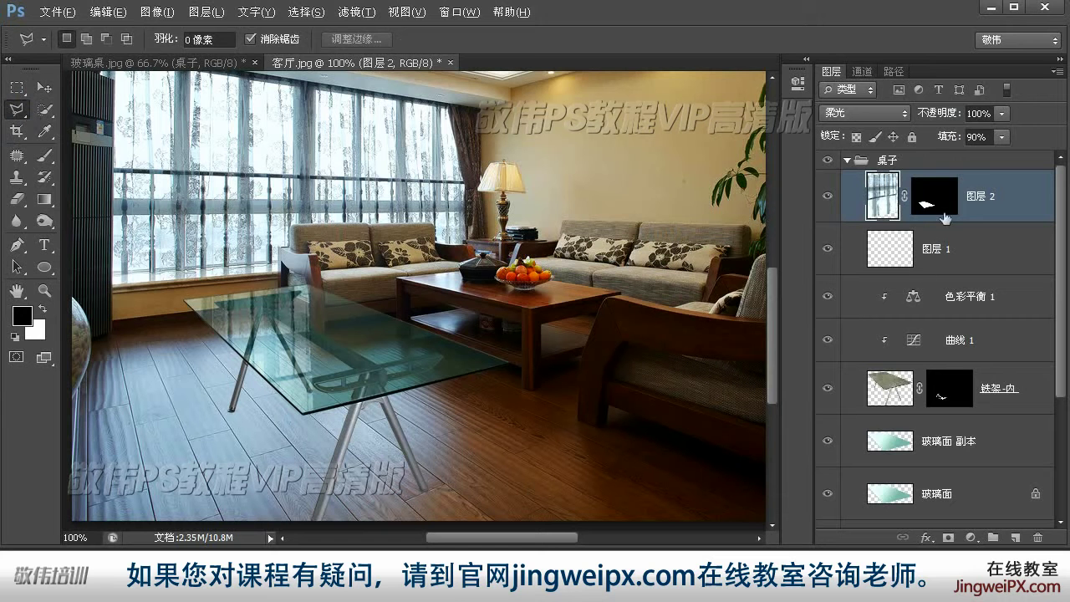
pyautogui.click(368, 131)
pyautogui.click(474, 142)
pyautogui.click(479, 285)
pyautogui.click(376, 295)
pyautogui.click(368, 131)
pyautogui.press('v')
pyautogui.scroll(-3, 985, 351)
pyautogui.click(985, 507)
pyautogui.hotkey('ctrl', 'j')
pyautogui.moveTo(961, 501); pyautogui.dragTo(962, 171)
# - Move the new curtain-and-cushion copy over the far half of the table, flip it vertically, and distort its corners to fit
pyautogui.moveTo(452, 234); pyautogui.dragTo(479, 383)
pyautogui.hotkey('ctrl', 't')
pyautogui.rightClick(469, 368)
pyautogui.click(498, 359)
pyautogui.moveTo(507, 289); pyautogui.dragTo(475, 286)
pyautogui.moveTo(382, 296); pyautogui.dragTo(380, 311)
pyautogui.moveTo(492, 462); pyautogui.dragTo(484, 432)
pyautogui.moveTo(475, 286); pyautogui.dragTo(478, 283)
pyautogui.press('Return')
# - Copy 图层 2's mask to 图层 3 and soften the reflection's edge on the mask with a black brush at 39% opacity
pyautogui.click(938, 266)
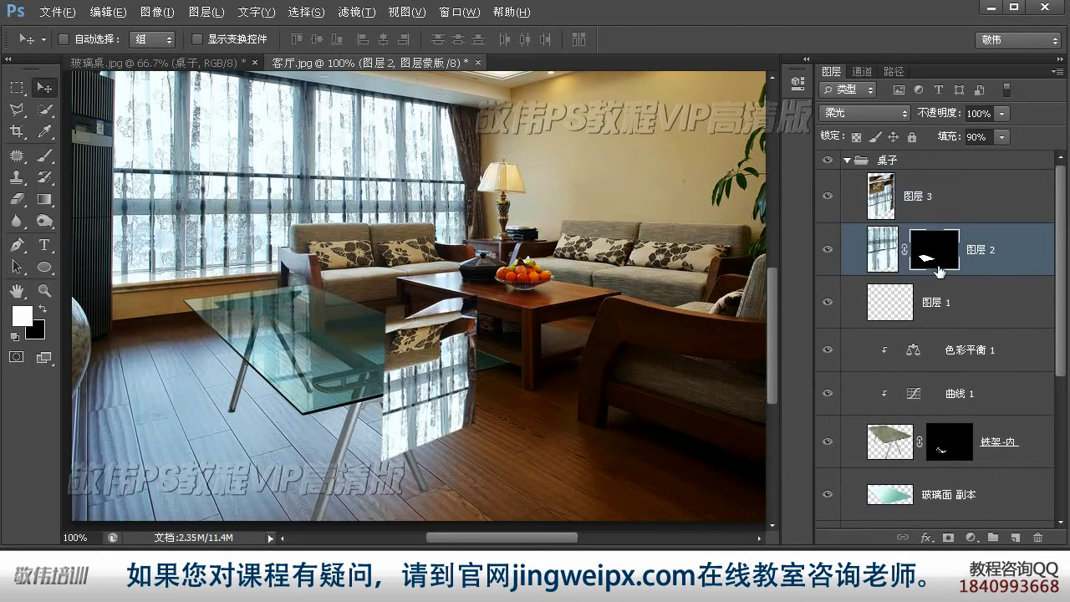
pyautogui.moveTo(939, 270); pyautogui.dragTo(924, 194)
pyautogui.press('b')
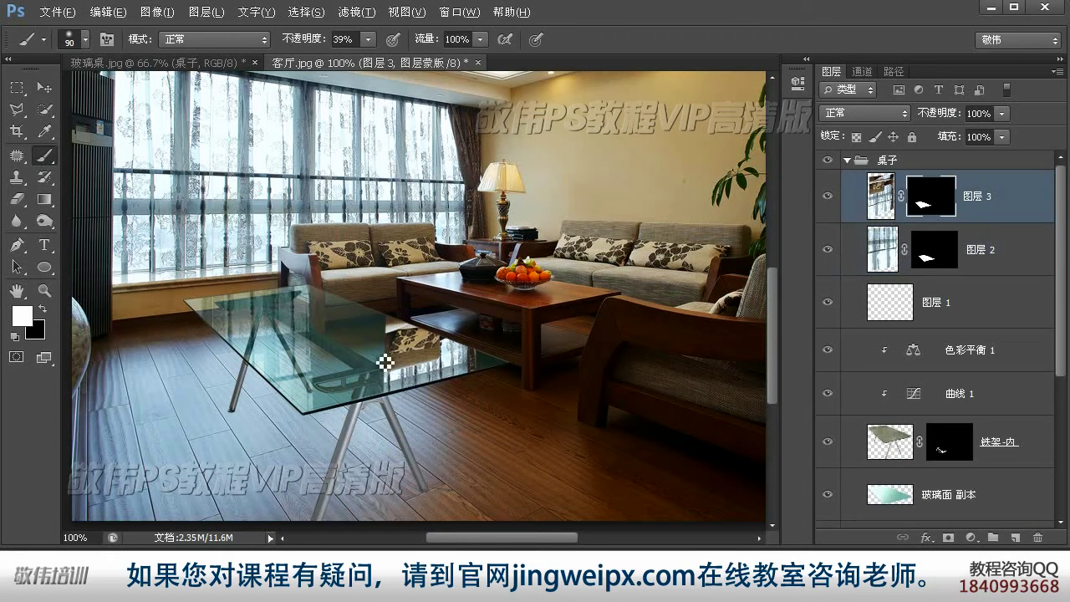
pyautogui.keyDown('shift'); pyautogui.click(920, 201); pyautogui.keyUp('shift')
pyautogui.keyDown('shift'); pyautogui.click(920, 201); pyautogui.keyUp('shift')
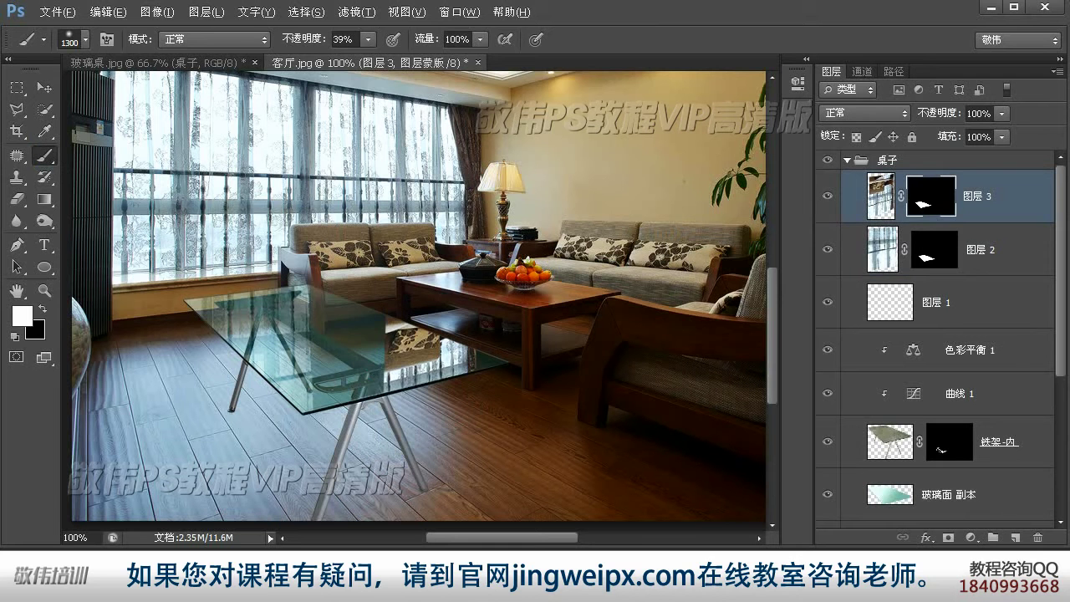
pyautogui.press('x')
pyautogui.press(']')
pyautogui.press(']')
pyautogui.press('v')
# - Set 图层 3 to Overlay (叠加) blending with a fill of 82%
pyautogui.click(880, 196)
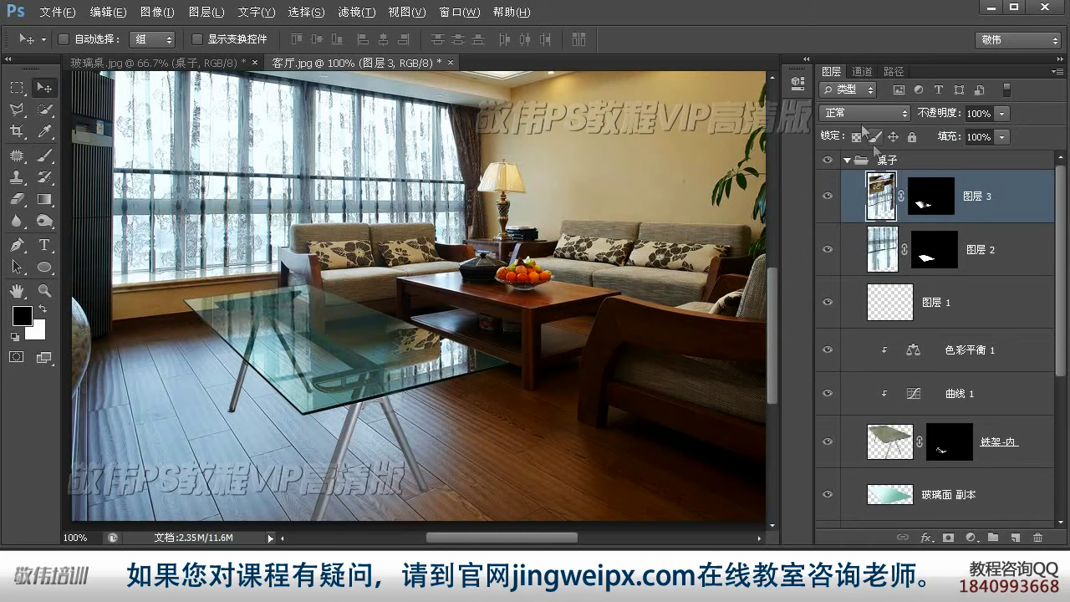
pyautogui.click(869, 113)
pyautogui.click(854, 346)
pyautogui.click(872, 113)
pyautogui.click(855, 332)
pyautogui.moveTo(999, 137); pyautogui.dragTo(987, 157)
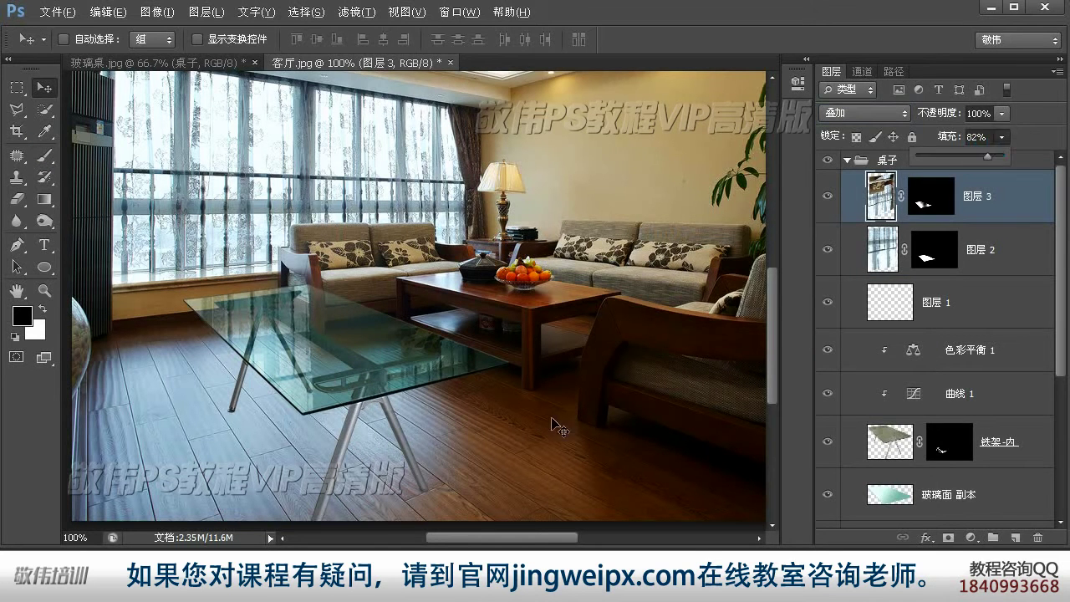
# - Duplicate 图层 2 to strengthen the window reflection slightly and set the copy's fill to 5%
pyautogui.keyDown('alt'); pyautogui.click(349, 448); pyautogui.keyUp('alt')
pyautogui.keyDown('ctrl'); pyautogui.click(322, 448); pyautogui.keyUp('ctrl')
pyautogui.click(884, 256)
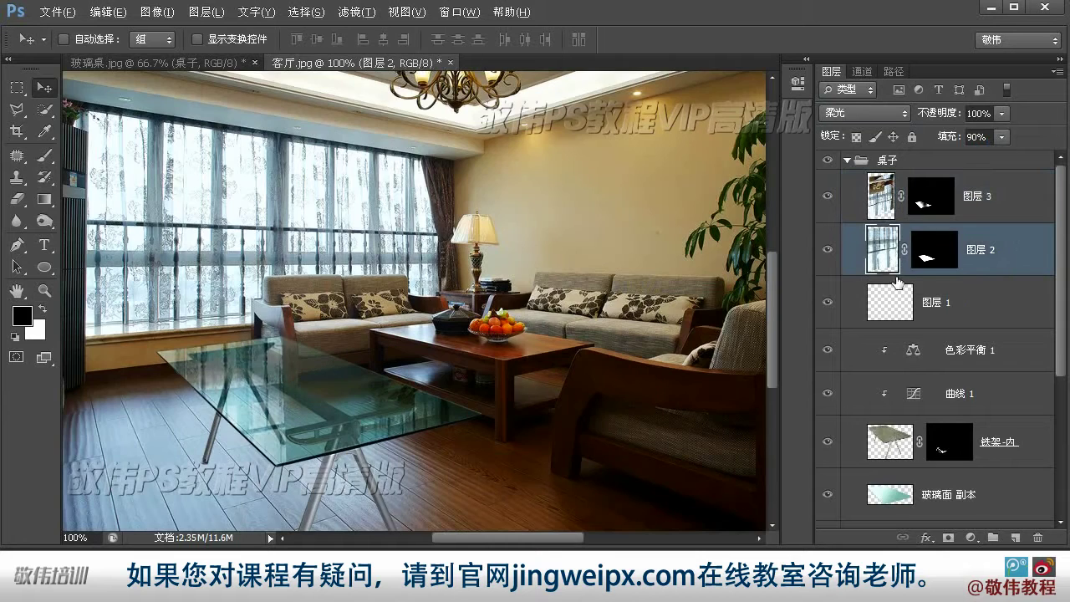
pyautogui.hotkey('ctrl', 'j')
pyautogui.press('z')
pyautogui.keyDown('alt'); pyautogui.click(413, 464); pyautogui.keyUp('alt')
pyautogui.click(1001, 138)
pyautogui.moveTo(999, 155); pyautogui.dragTo(929, 157)
pyautogui.click(585, 334)
pyautogui.moveTo(418, 502); pyautogui.dragTo(580, 342)
pyautogui.press('v')
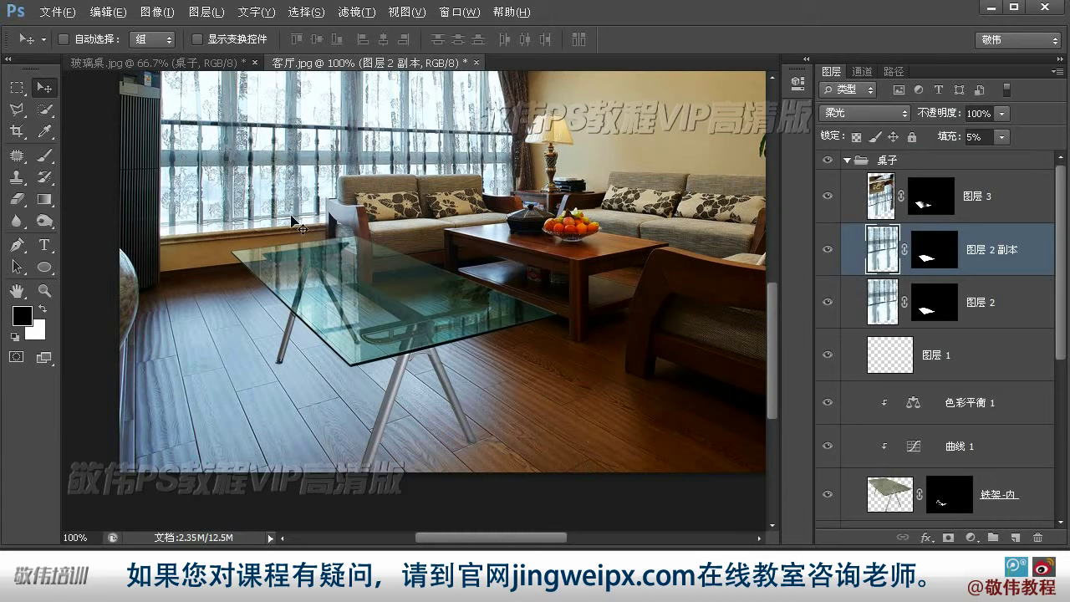
# - Create a new empty layer directly above the 背景 layer, below the table layers
pyautogui.scroll(-1, 360, 289)
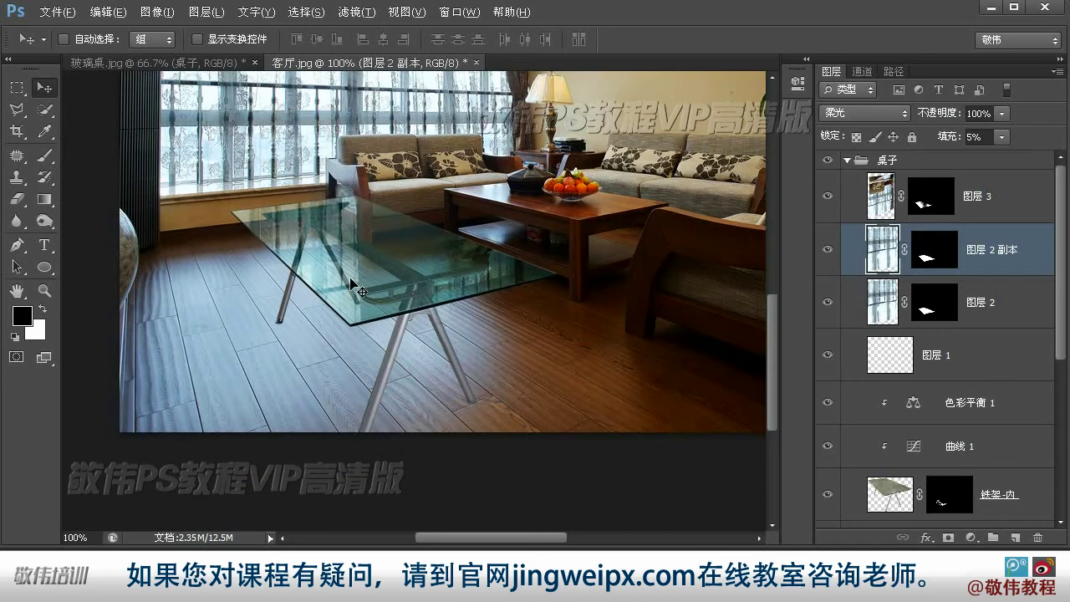
pyautogui.scroll(-5, 1064, 291)
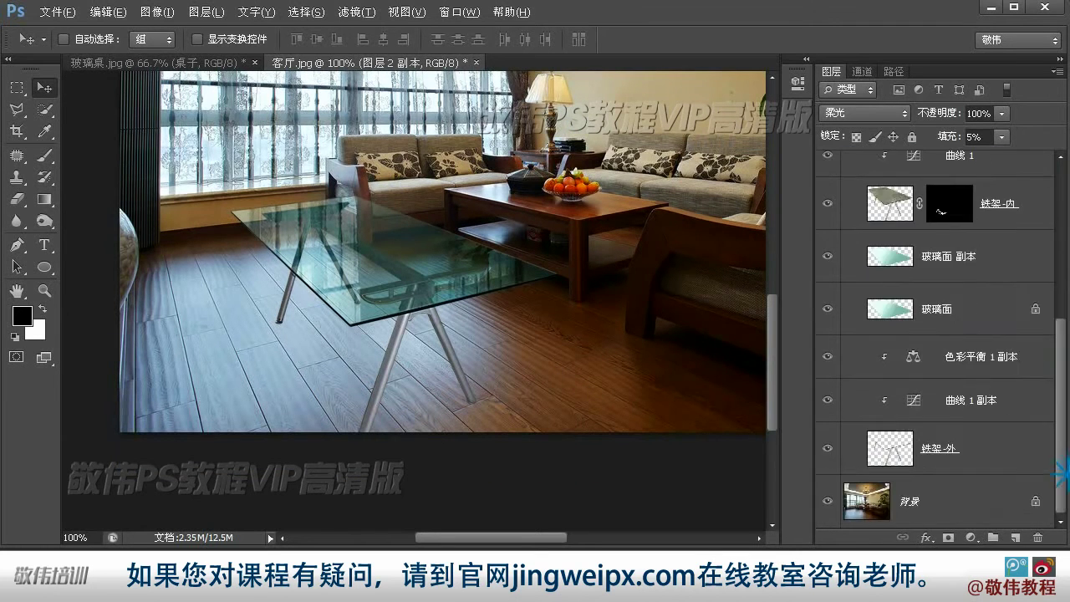
pyautogui.click(980, 506)
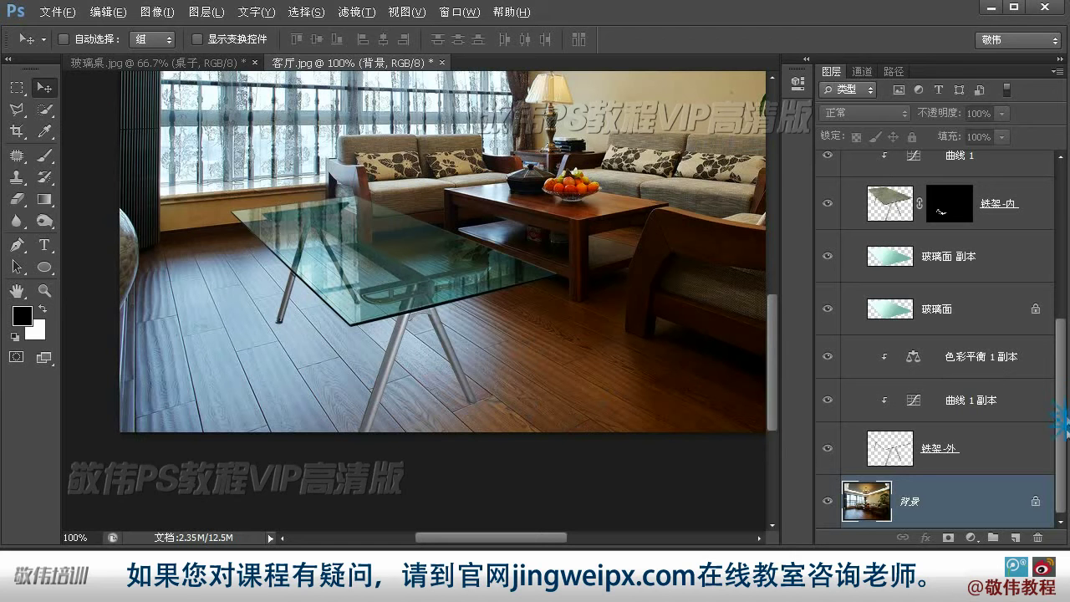
pyautogui.click(1017, 539)
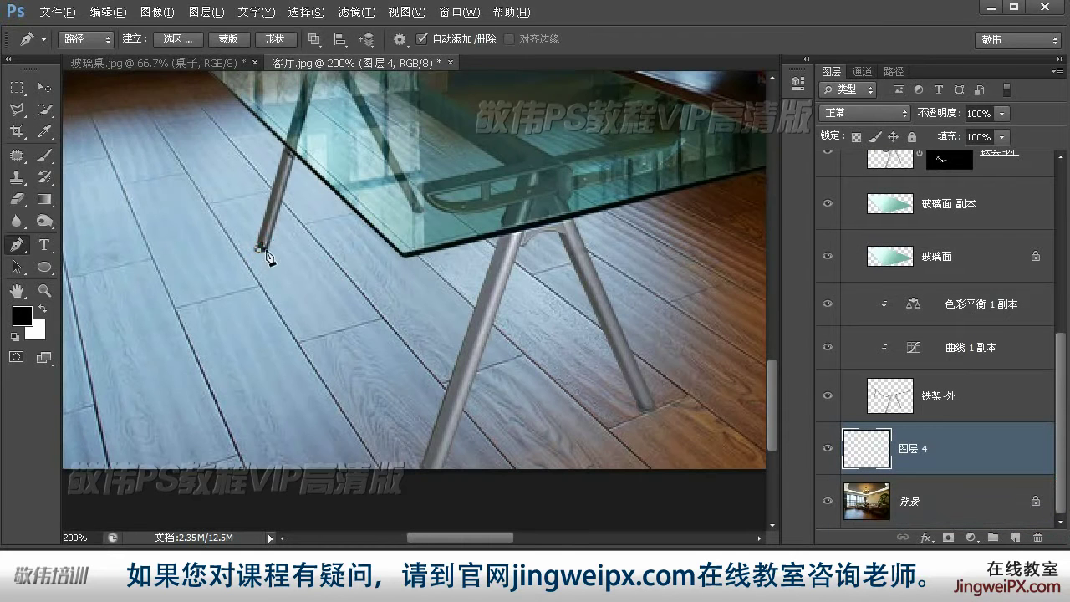
# - Draw a Pen path across the floor beneath the table, starting at the foot of the rear leg nearest the window
pyautogui.click(263, 249)
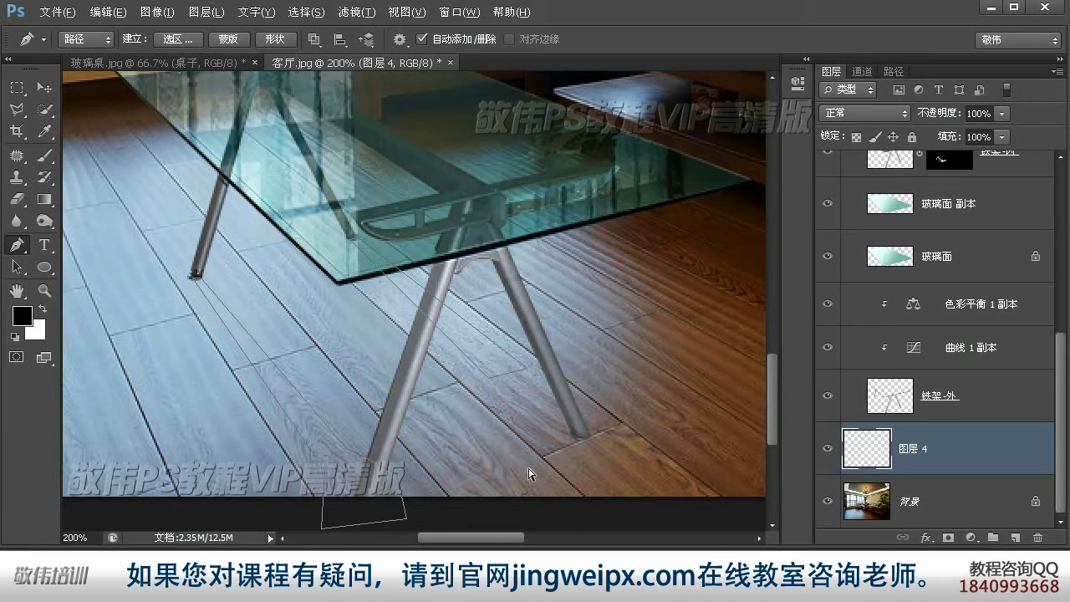
# - Turn the drawn leg-shadow paths into a selection and fill it with black on 图层 4
pyautogui.hotkey('ctrl', 'Return')
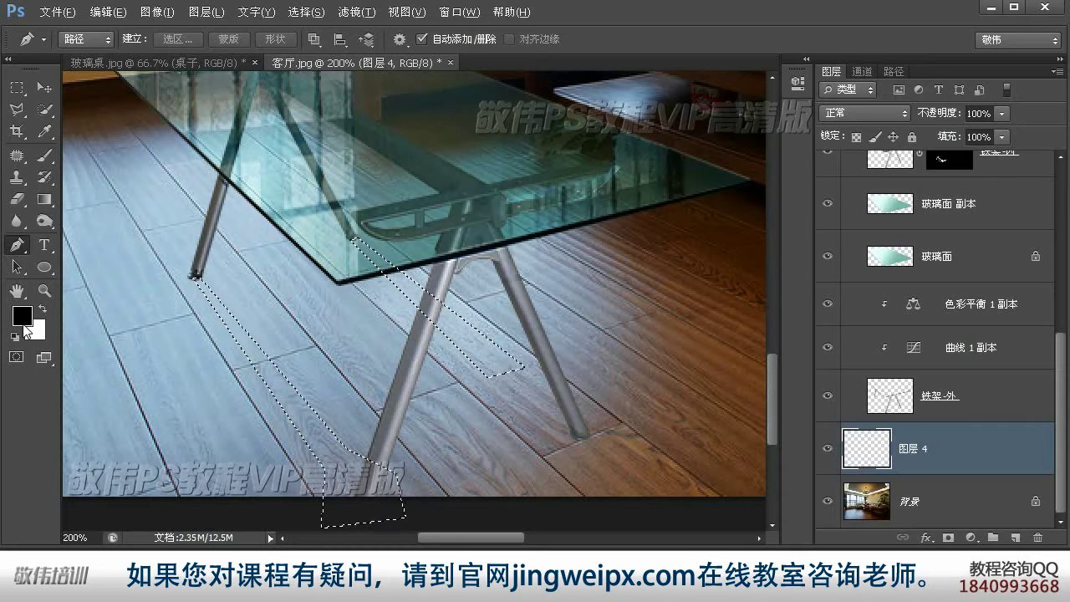
pyautogui.hotkey('alt', 'BackSpace')
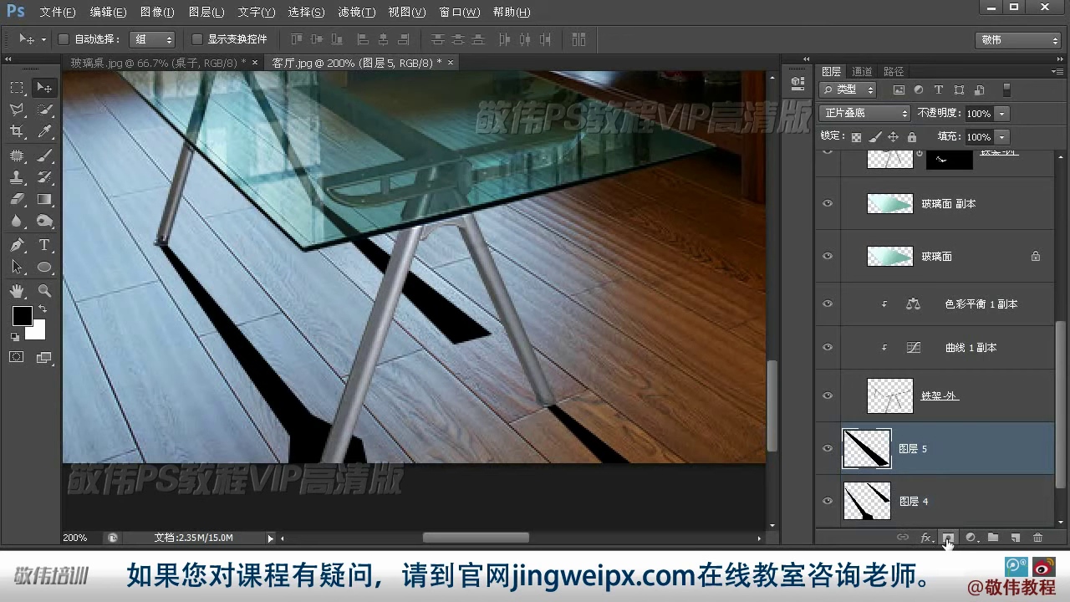
# - Add a white layer mask to both shadow layers, 图层 5 and 图层 4
pyautogui.click(948, 540)
pyautogui.hotkey('alt', '[')
pyautogui.click(949, 539)
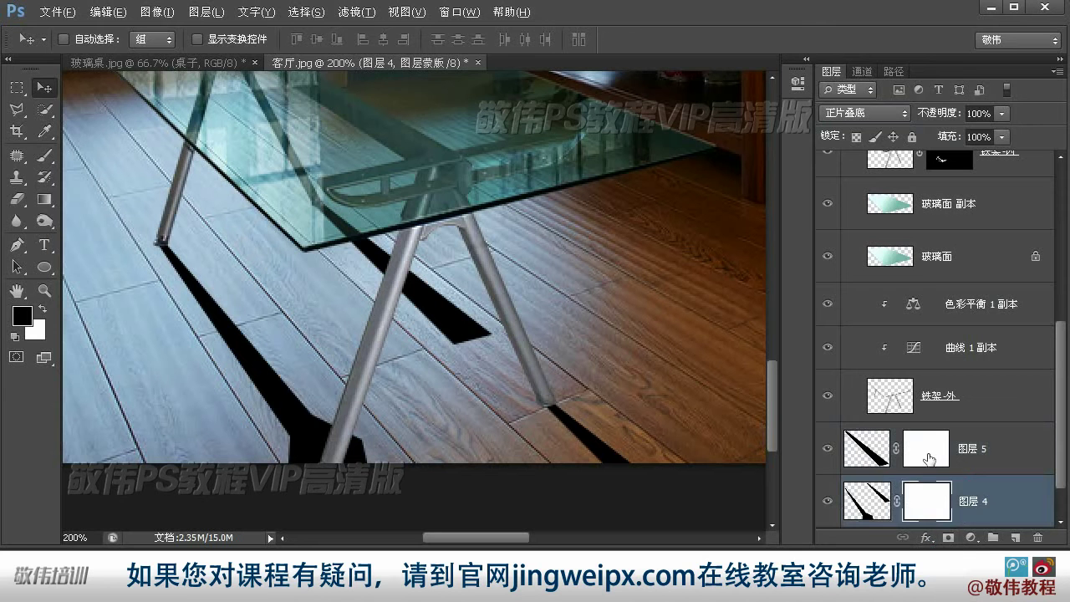
# - Fade the end of the rear right leg's shadow on 图层 4's mask with a soft black brush at 39% opacity
pyautogui.click(926, 456)
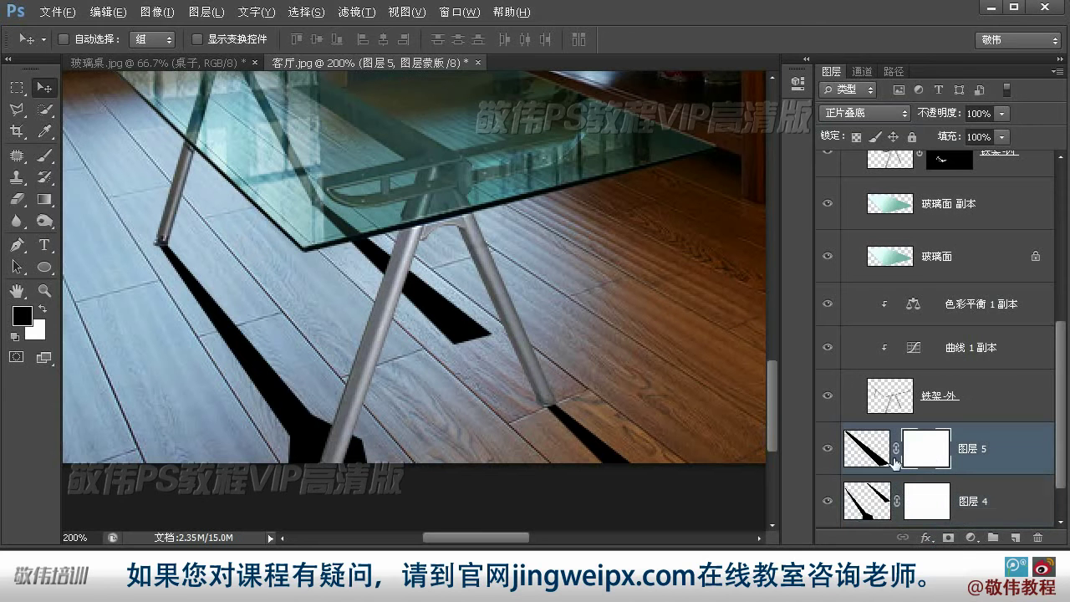
pyautogui.click(42, 156)
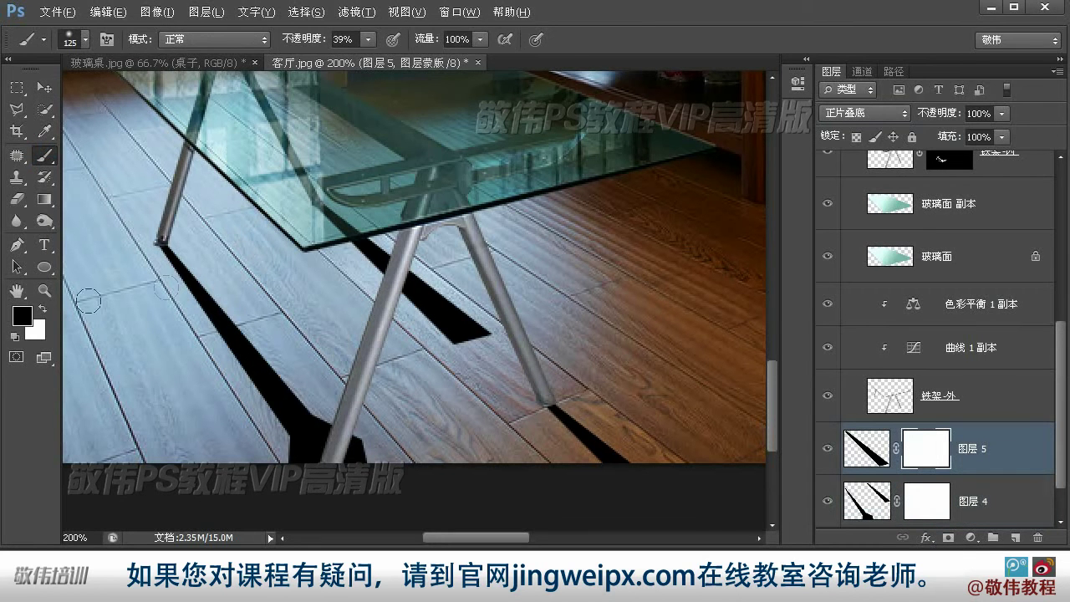
pyautogui.rightClick(364, 219)
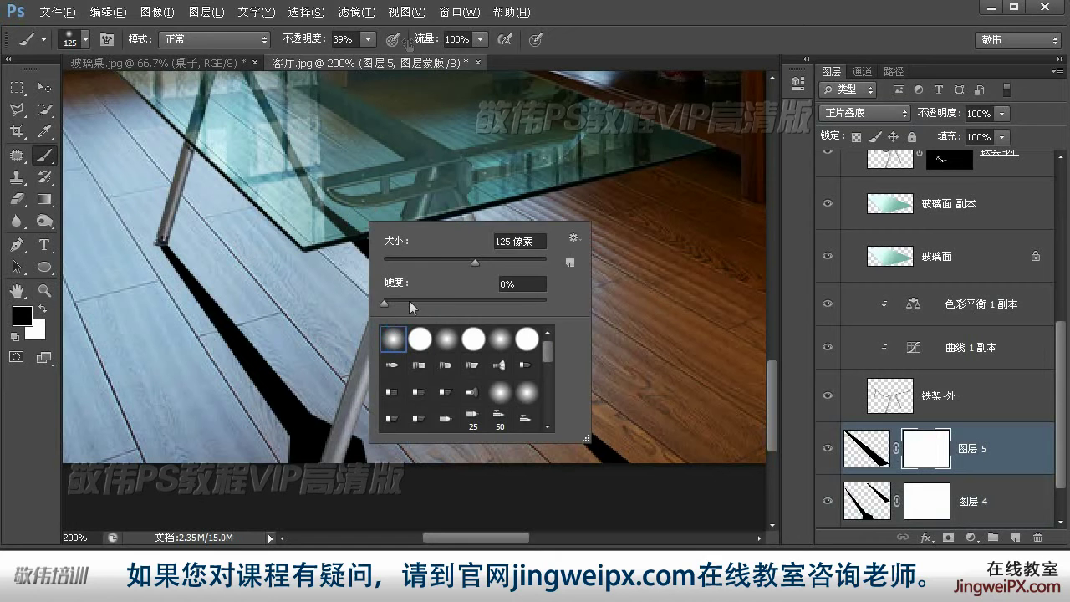
pyautogui.click(585, 41)
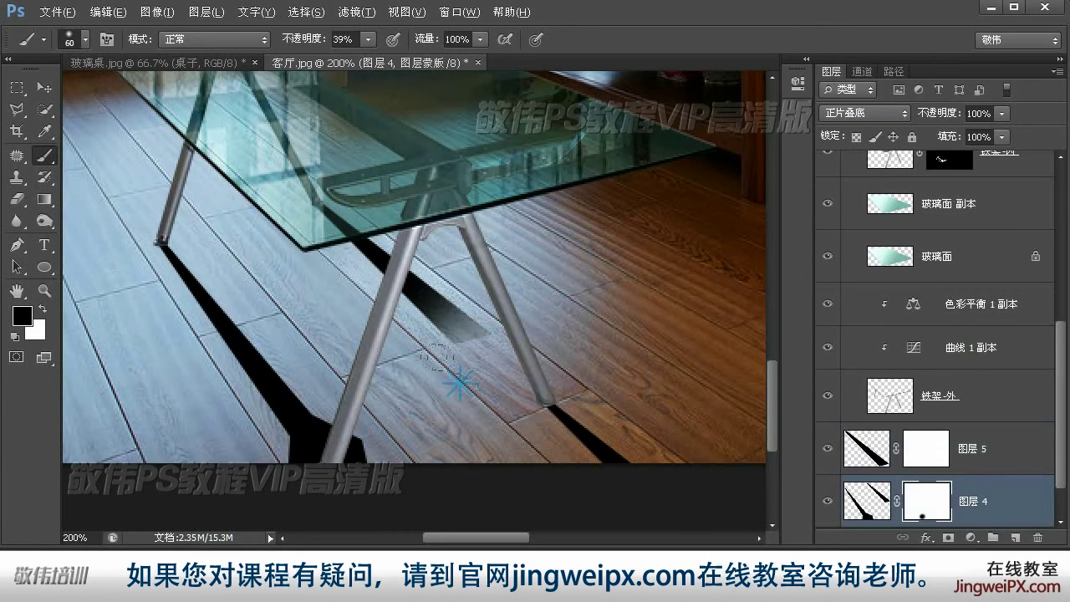
pyautogui.click(471, 347)
pyautogui.click(439, 353)
pyautogui.click(537, 370)
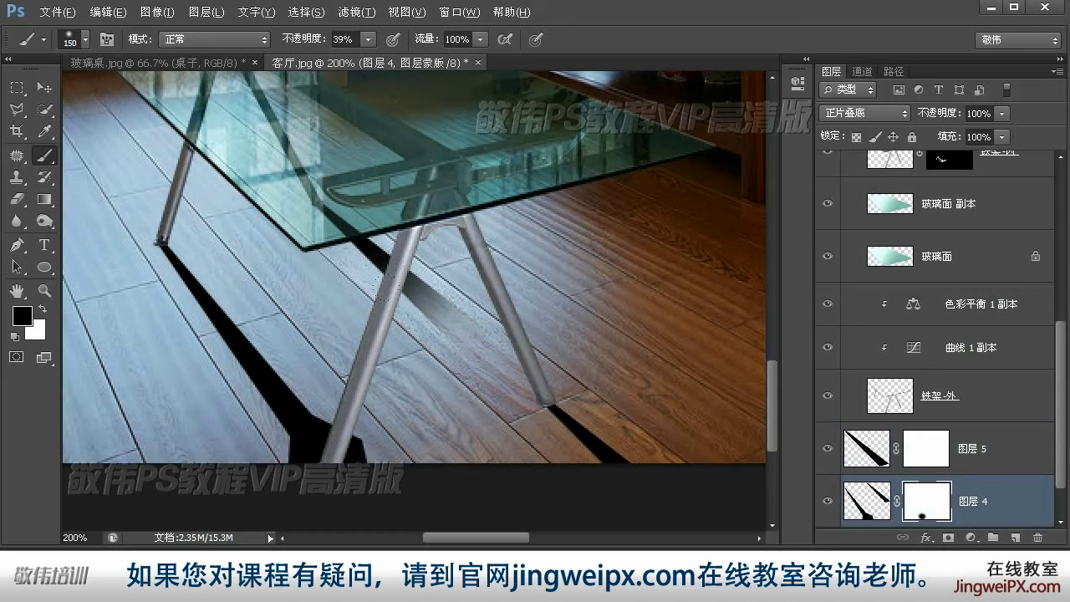
pyautogui.moveTo(487, 388); pyautogui.dragTo(467, 332)
# - Fade out the far end of the left leg's long shadow on 图层 4's mask with the 150-pixel soft black brush
pyautogui.click(417, 426)
pyautogui.click(372, 433)
pyautogui.click(349, 459)
pyautogui.click(317, 463)
pyautogui.click(231, 475)
pyautogui.click(259, 477)
pyautogui.click(287, 494)
pyautogui.click(288, 482)
pyautogui.moveTo(406, 384); pyautogui.dragTo(419, 405)
# - Lower the layer opacity to 53% for 图层 4 and 24% for 图层 5
pyautogui.press('v')
pyautogui.click(851, 503)
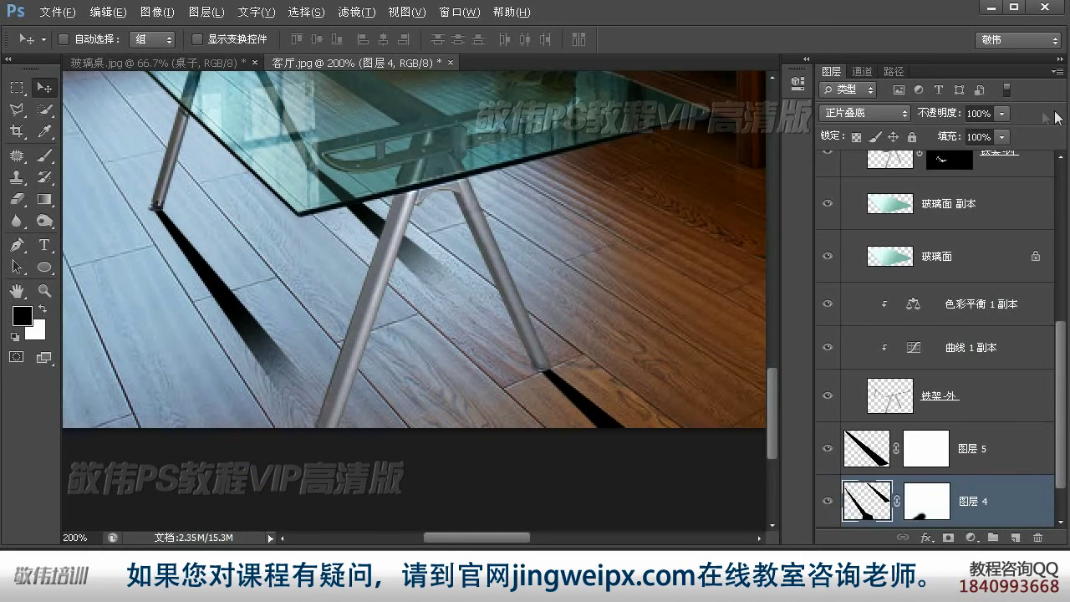
pyautogui.click(1002, 139)
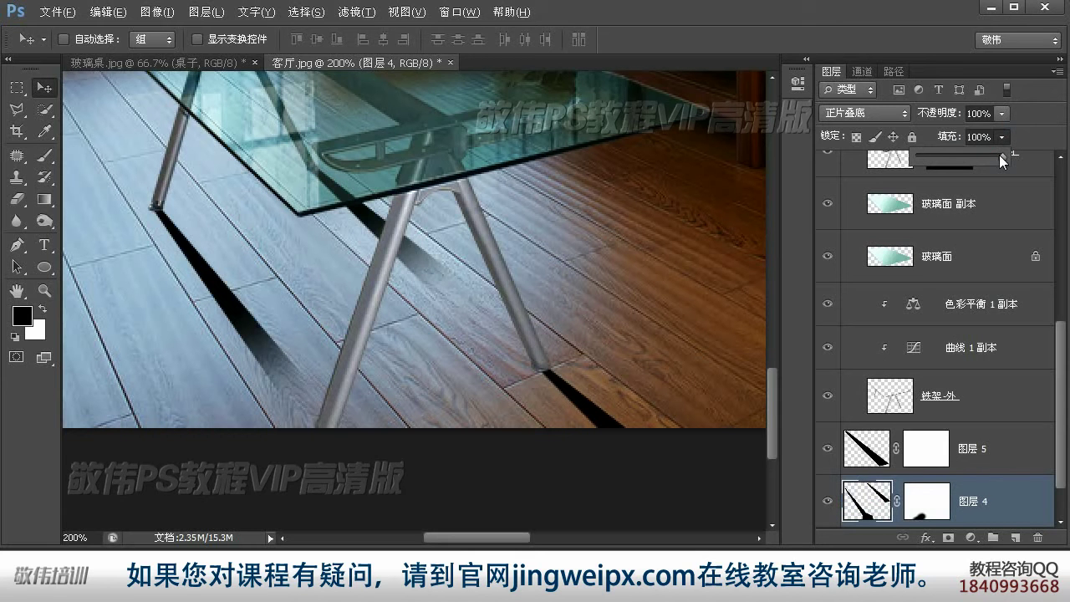
pyautogui.moveTo(1001, 155); pyautogui.dragTo(947, 155)
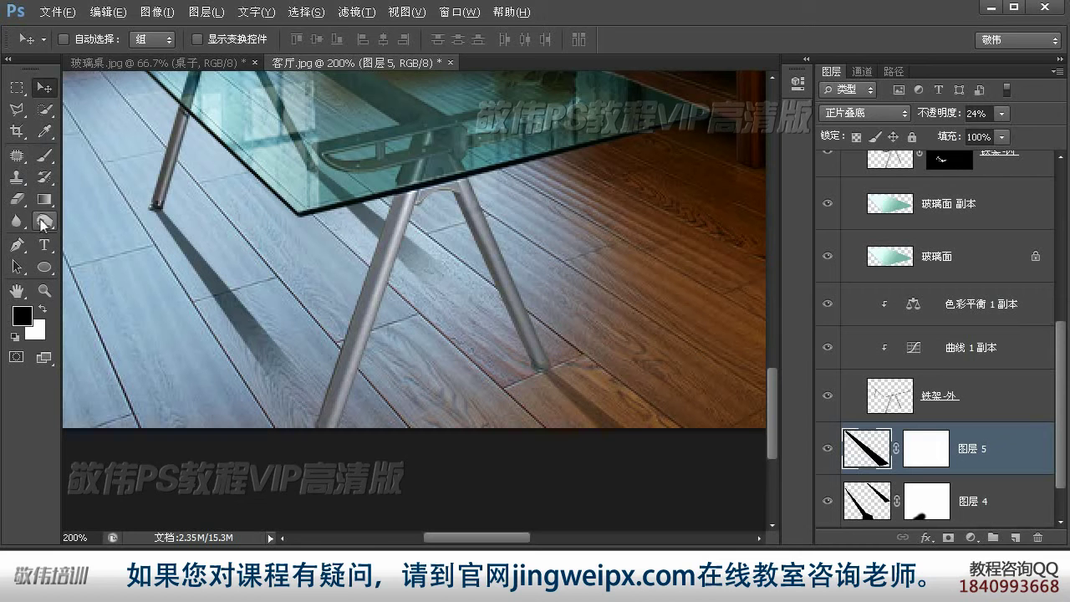
# - Soften the left leg's shadow on 图层 4 with the 70-pixel Blur tool, reducing its strength to 31%
pyautogui.click(17, 228)
pyautogui.click(83, 217)
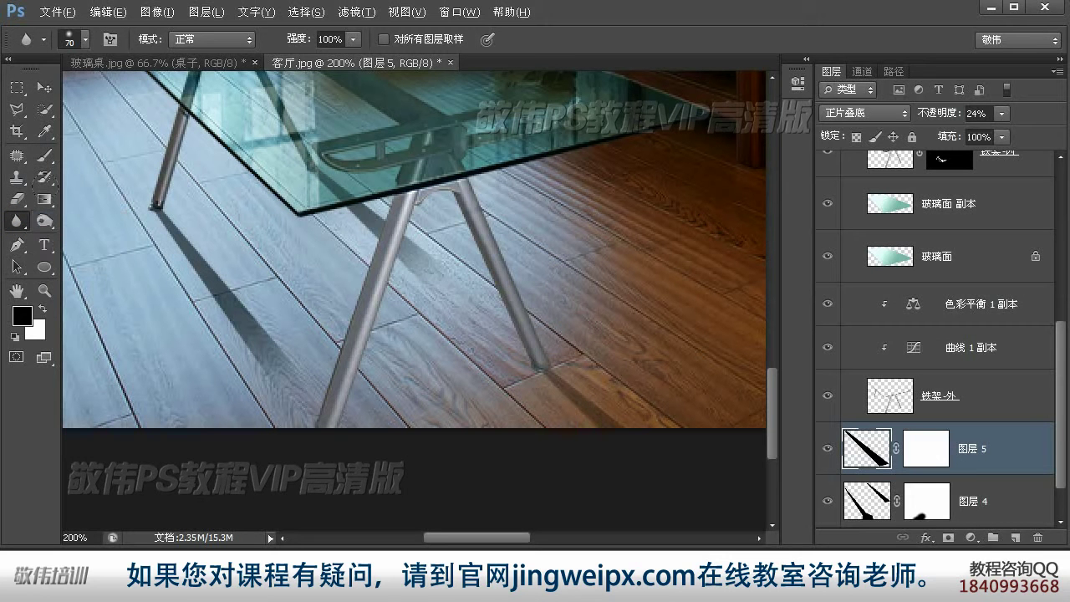
pyautogui.hotkey('alt', '[')
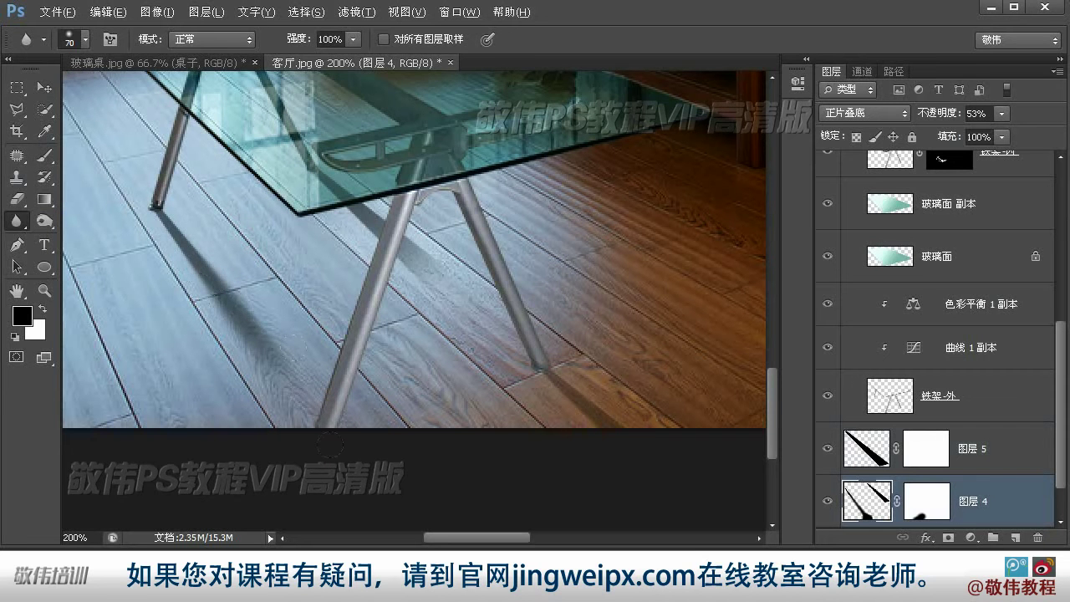
pyautogui.click(354, 39)
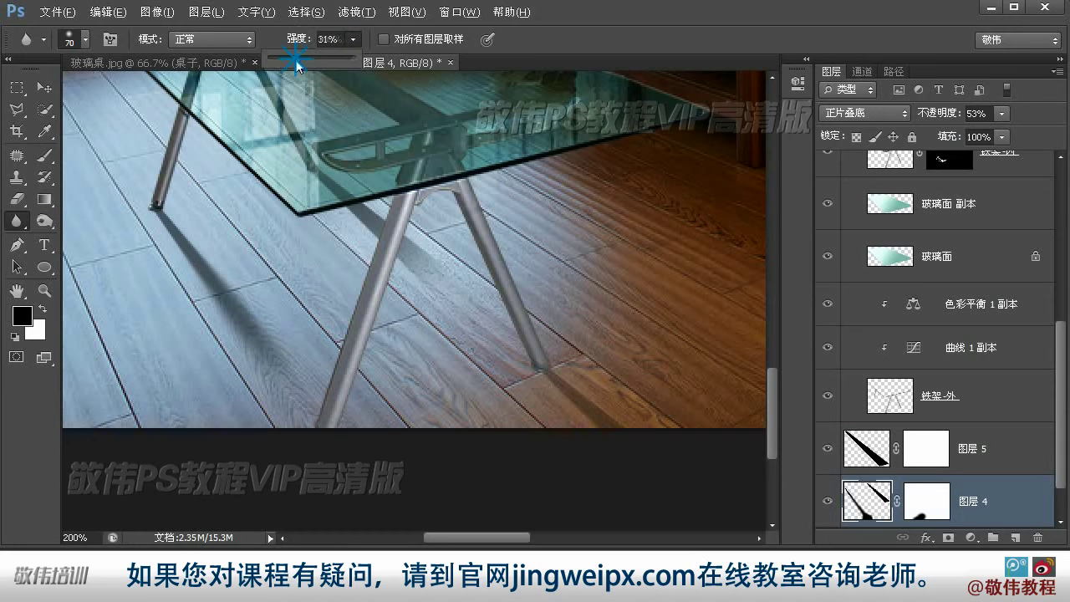
pyautogui.click(155, 203)
pyautogui.moveTo(193, 270); pyautogui.dragTo(160, 236)
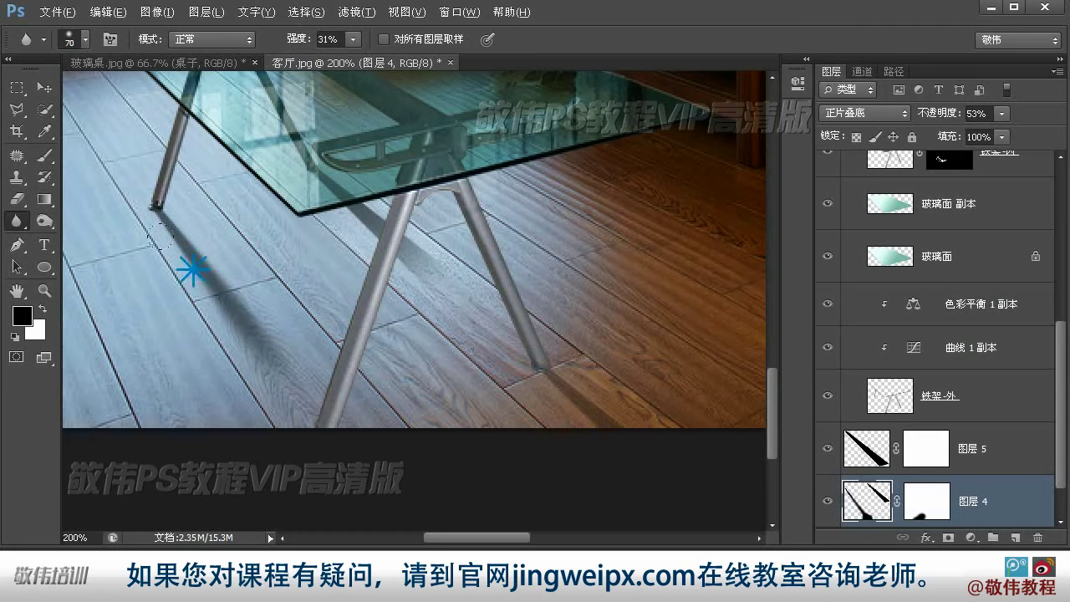
pyautogui.click(177, 291)
pyautogui.click(234, 382)
pyautogui.click(207, 326)
pyautogui.click(236, 356)
pyautogui.click(270, 356)
# - Blur the edges of the rear right leg's shadow on 图层 4, working along its length and faded end
pyautogui.click(436, 282)
pyautogui.click(419, 268)
pyautogui.click(446, 301)
pyautogui.click(446, 313)
pyautogui.click(410, 275)
pyautogui.click(357, 229)
pyautogui.moveTo(357, 229)
pyautogui.mouseDown()
pyautogui.moveTo(346, 201)
pyautogui.moveTo(406, 264)
pyautogui.mouseUp()
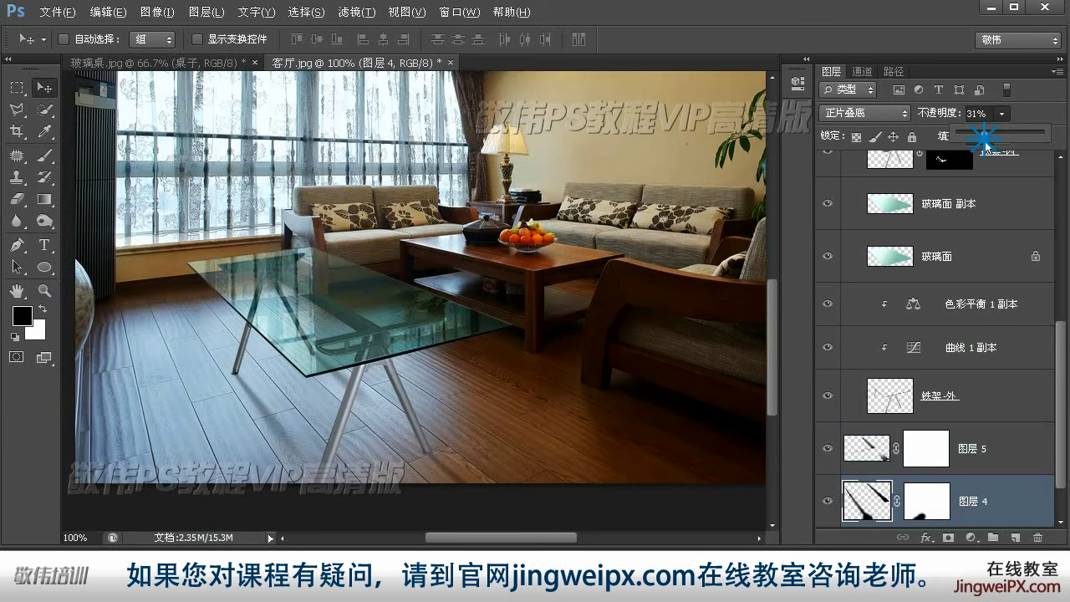
# - Set the opacity of shadow layer 图层 4 to 45%
pyautogui.moveTo(984, 144); pyautogui.dragTo(997, 142)
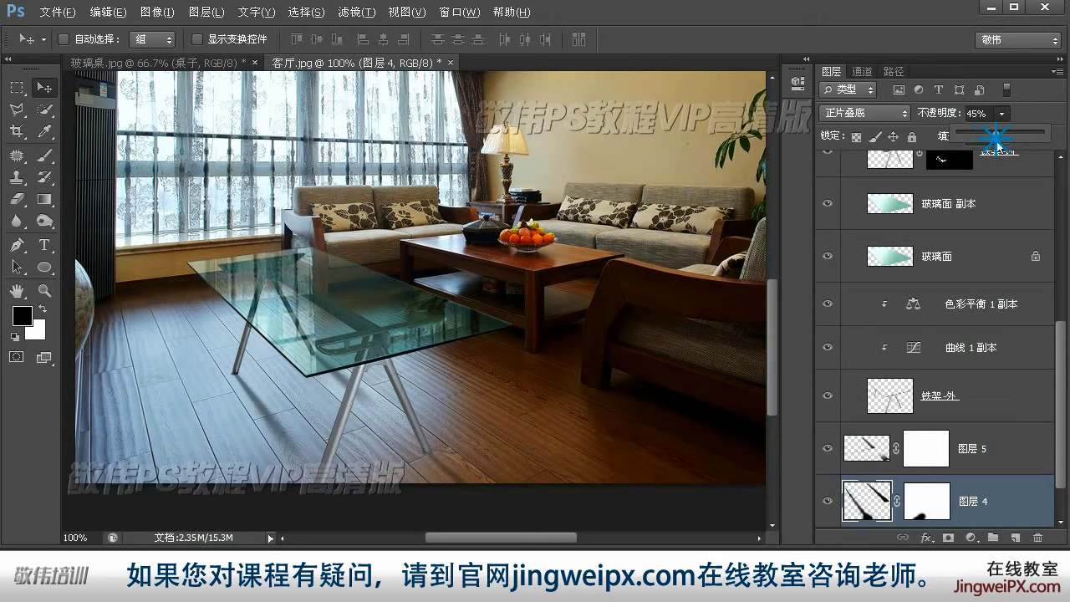
pyautogui.press('Return')
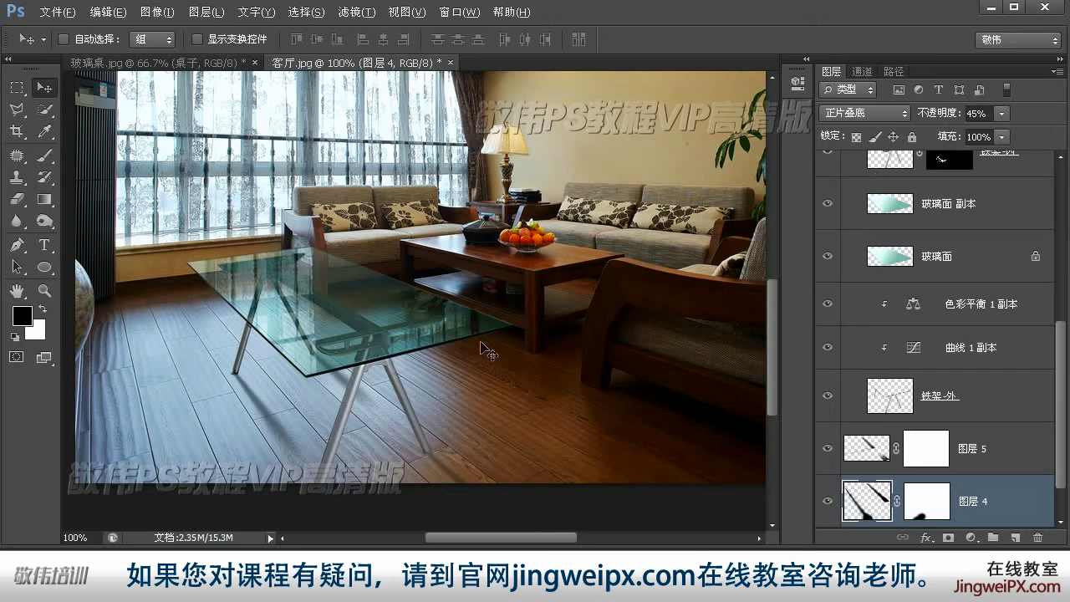
# - Select a four-sided floor area around the front table legs with the Polygonal Lasso, extending past the image's lower edge
pyautogui.click(17, 110)
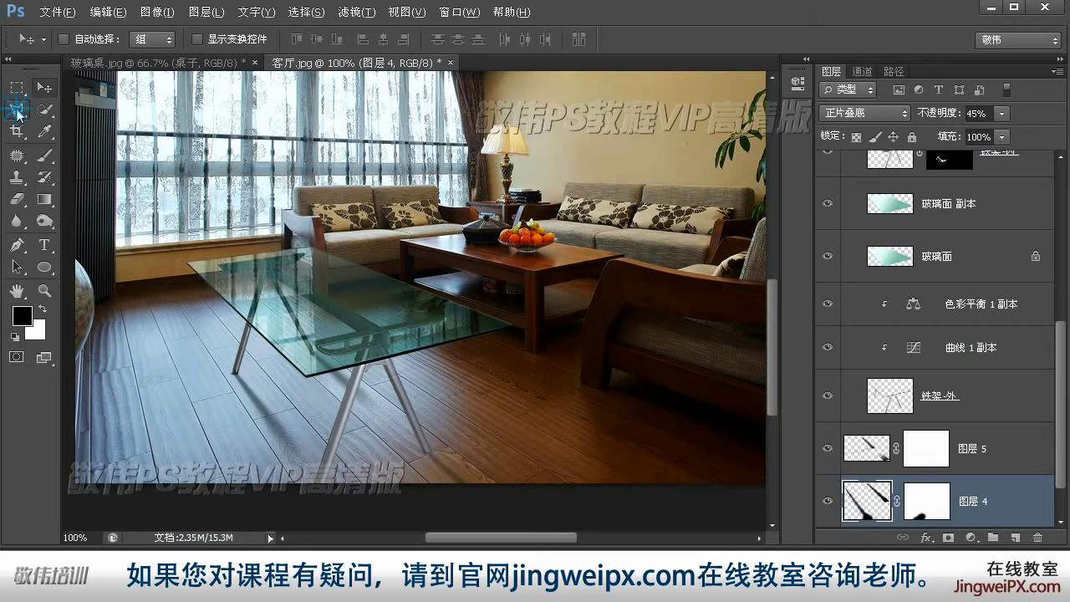
pyautogui.click(268, 433)
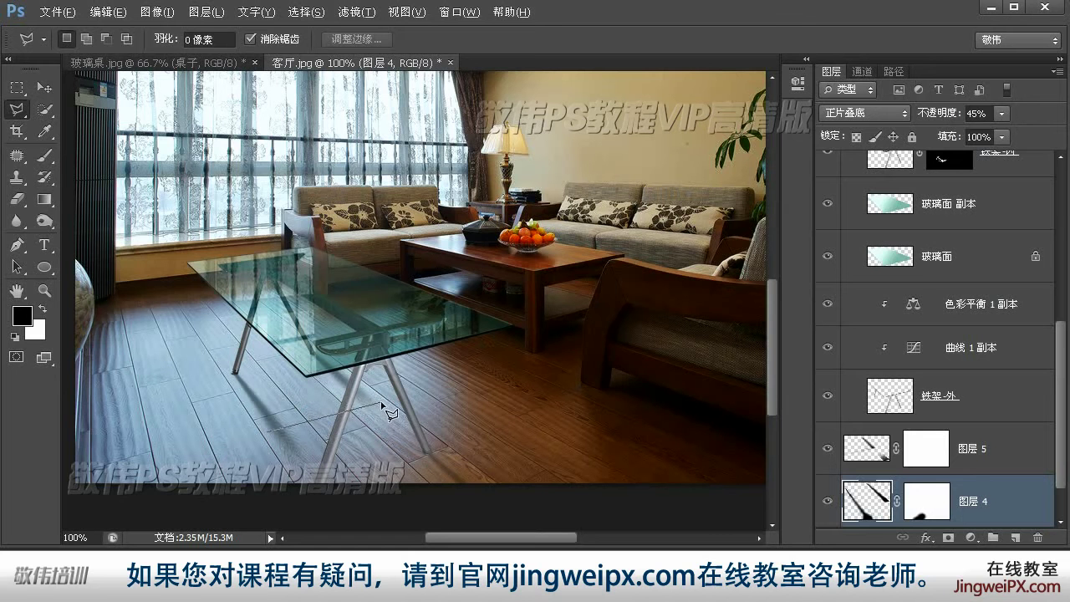
pyautogui.click(429, 393)
pyautogui.click(632, 510)
pyautogui.click(332, 517)
pyautogui.click(184, 431)
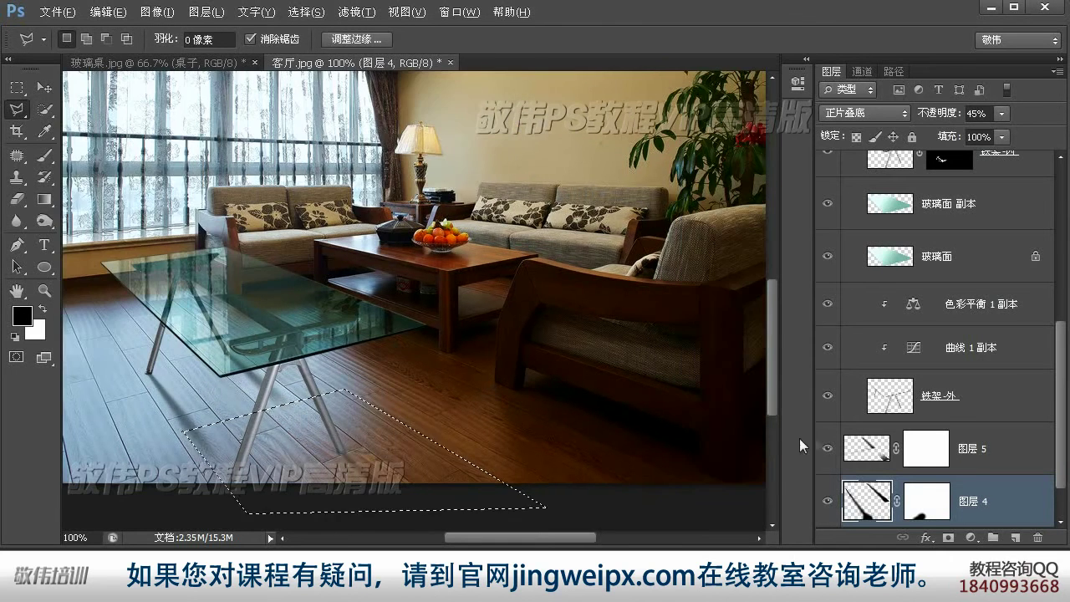
# - Fill the selected floor area with black on a new layer above 图层 4, deselect it, and set the layer's opacity to 11%
pyautogui.click(1015, 538)
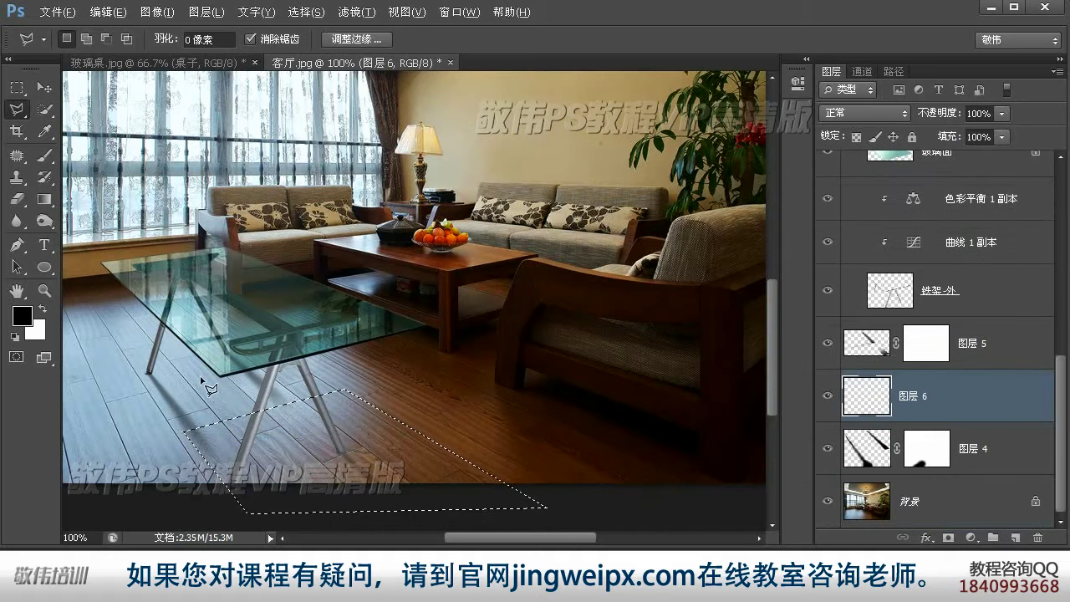
pyautogui.hotkey('alt', 'Delete')
pyautogui.hotkey('ctrl', 'd')
pyautogui.click(1002, 113)
pyautogui.moveTo(1002, 132); pyautogui.dragTo(928, 136)
# - Apply a Gaussian Blur to the tabletop shadow on 图层 6
pyautogui.click(358, 11)
pyautogui.moveTo(368, 188)
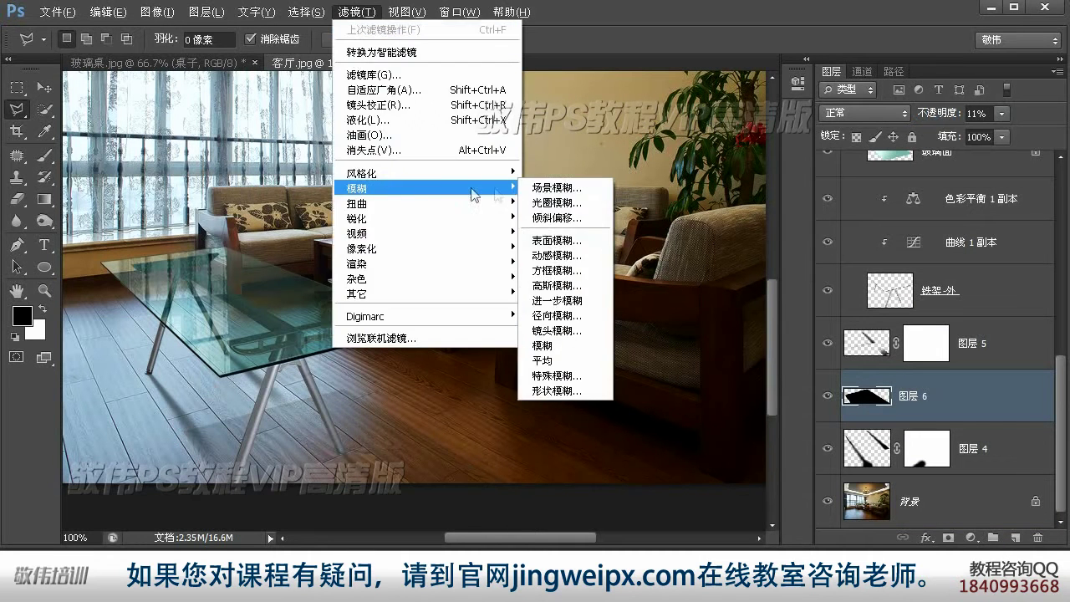
pyautogui.click(578, 286)
pyautogui.moveTo(702, 470); pyautogui.dragTo(690, 473)
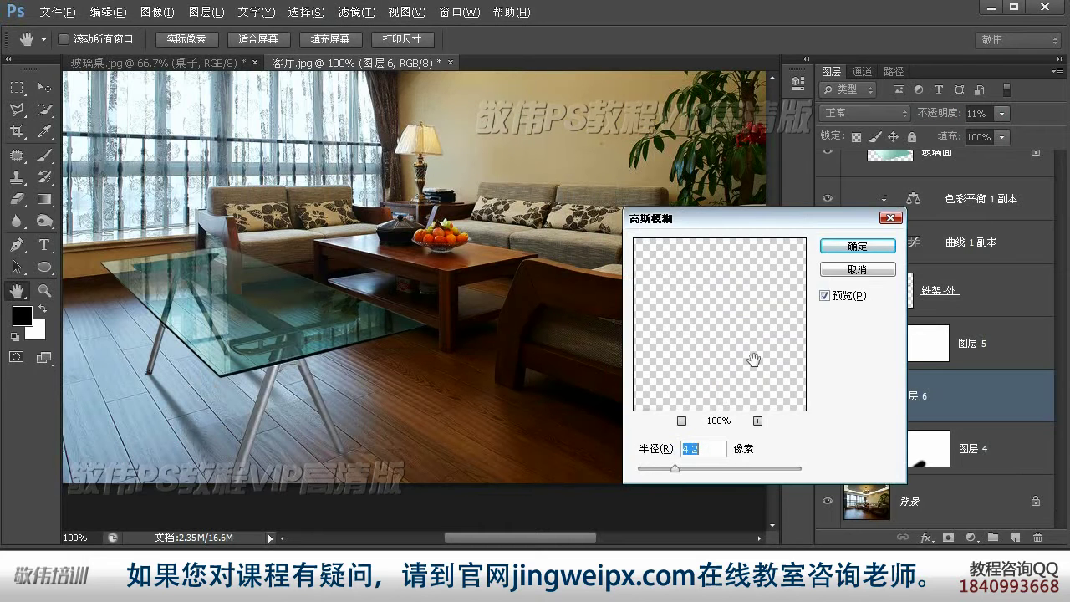
pyautogui.click(858, 246)
pyautogui.press('v')
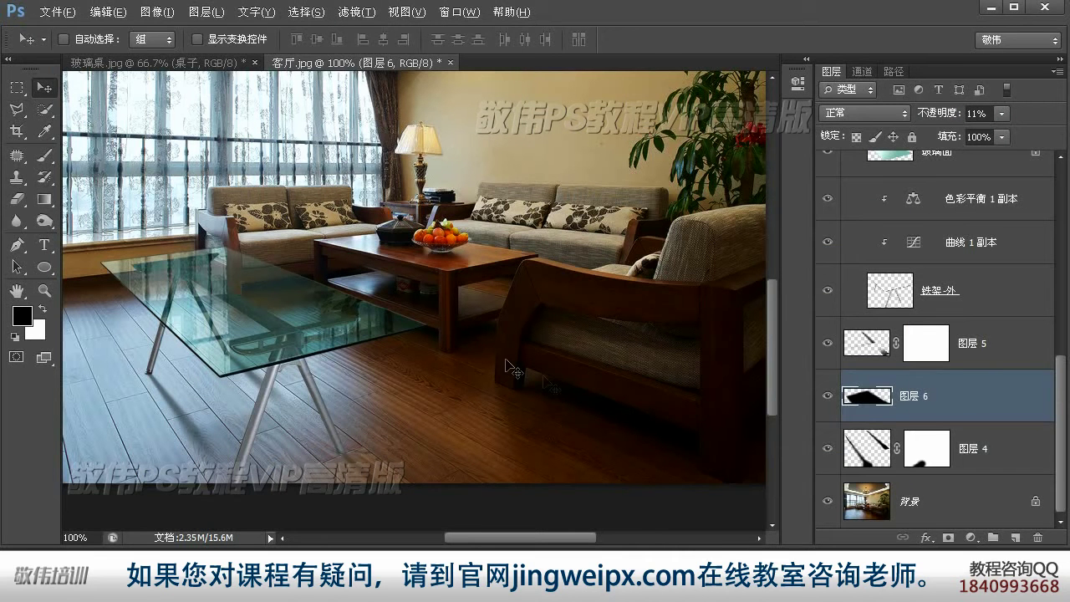
# - Fade the leg shadows further on 图层 4's mask with the soft black brush, reducing the brush opacity to 29%
pyautogui.hotkey('alt', '[')
pyautogui.press('b')
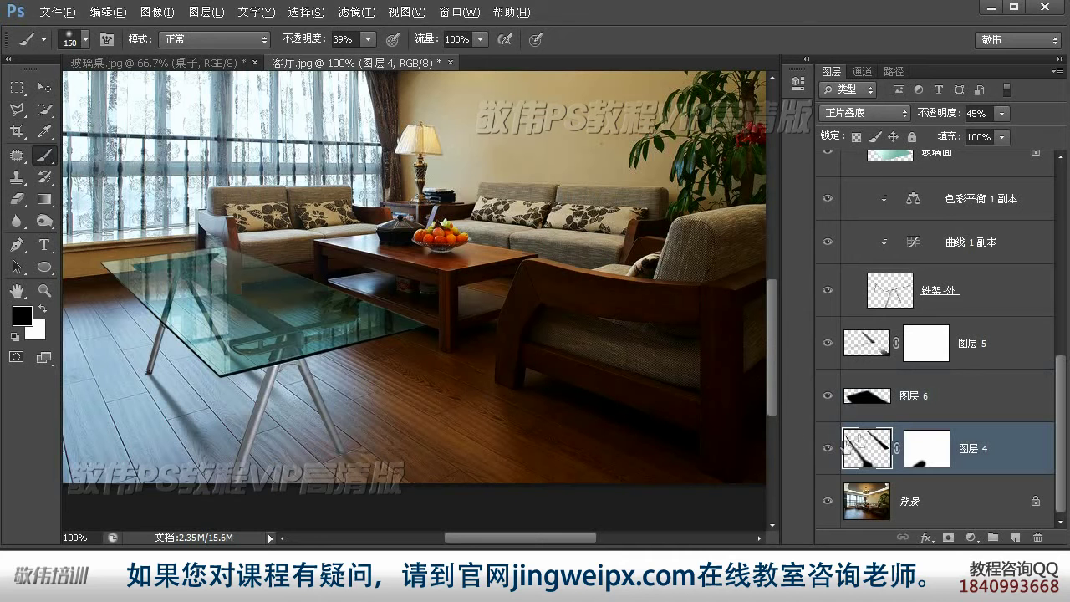
pyautogui.click(923, 452)
pyautogui.moveTo(193, 403); pyautogui.dragTo(186, 431)
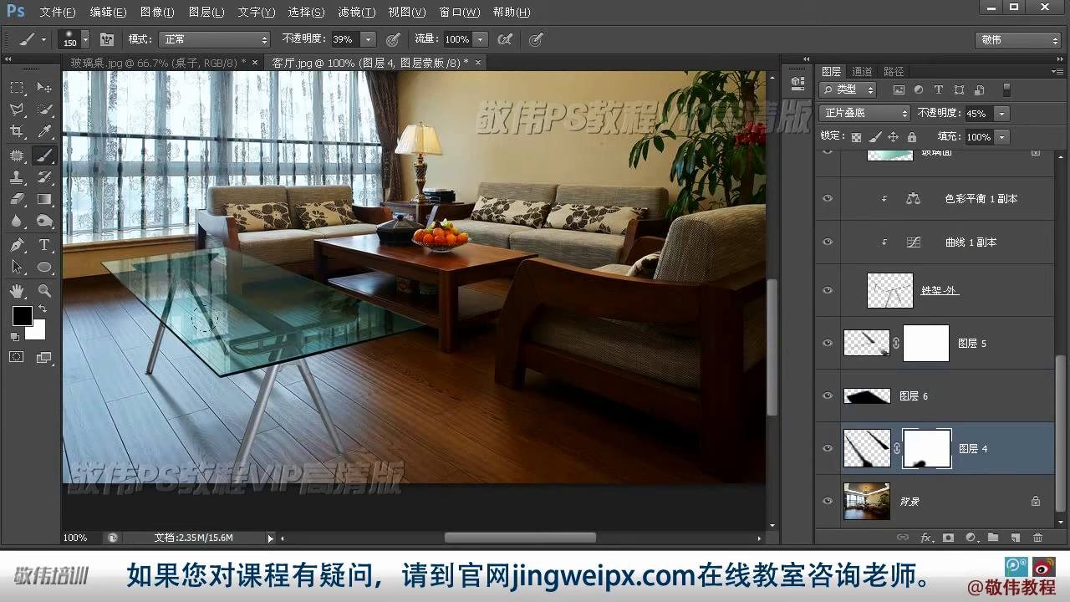
pyautogui.click(372, 40)
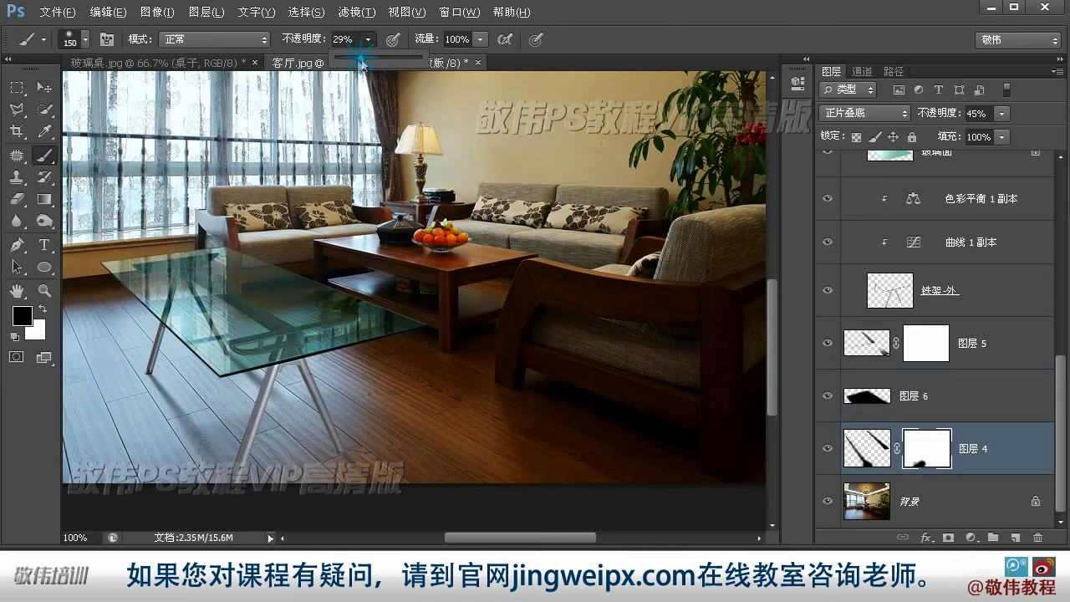
pyautogui.click(258, 383)
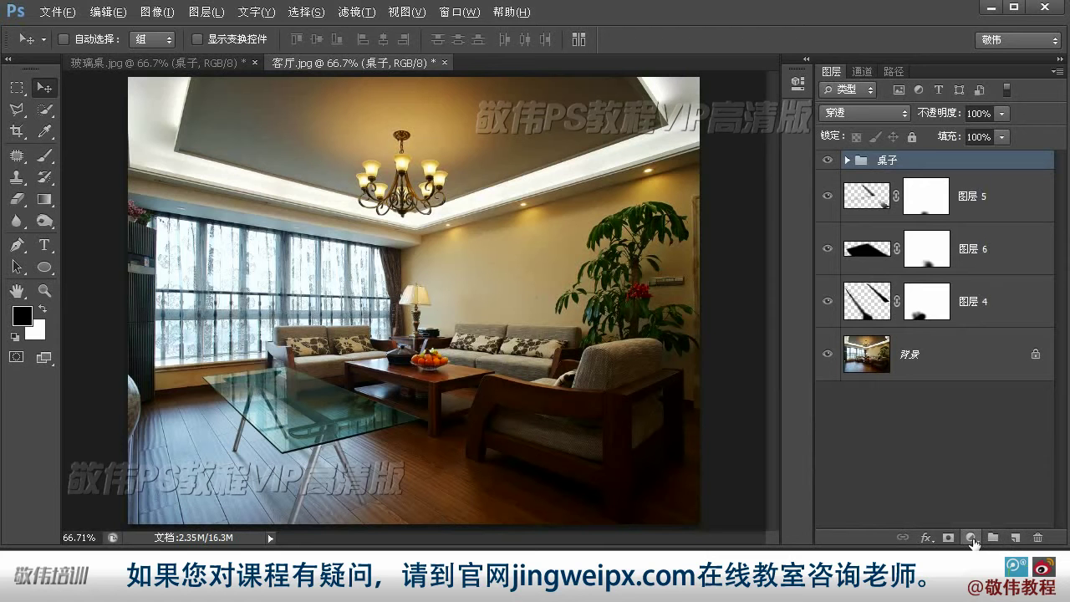
# - Add a Color Balance adjustment clipped to the 桌子 group, with midtones at red +1, green -20 and blue -29
pyautogui.click(971, 539)
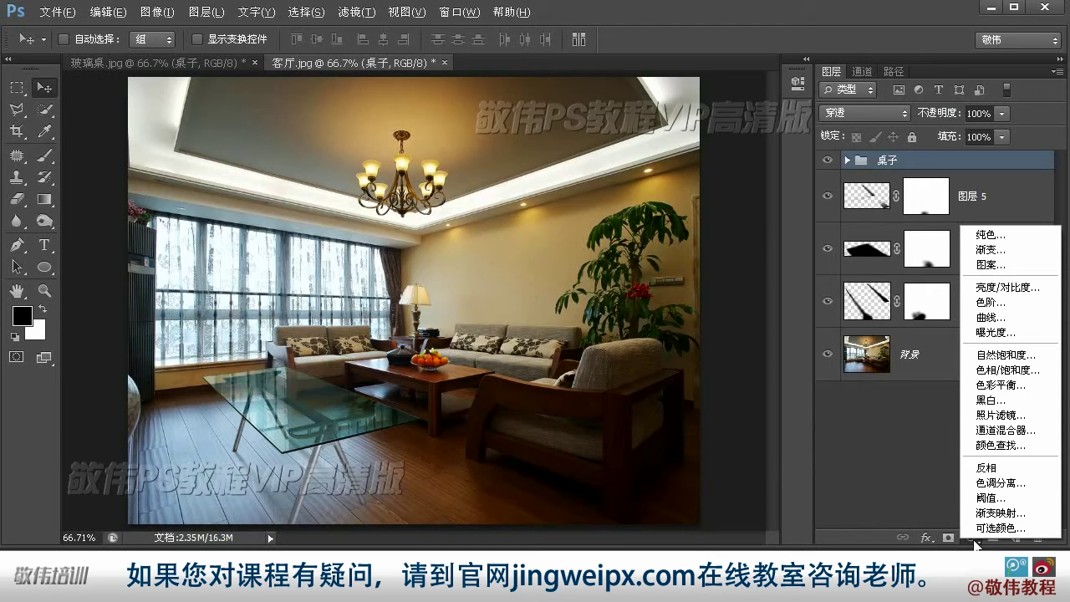
pyautogui.click(1001, 386)
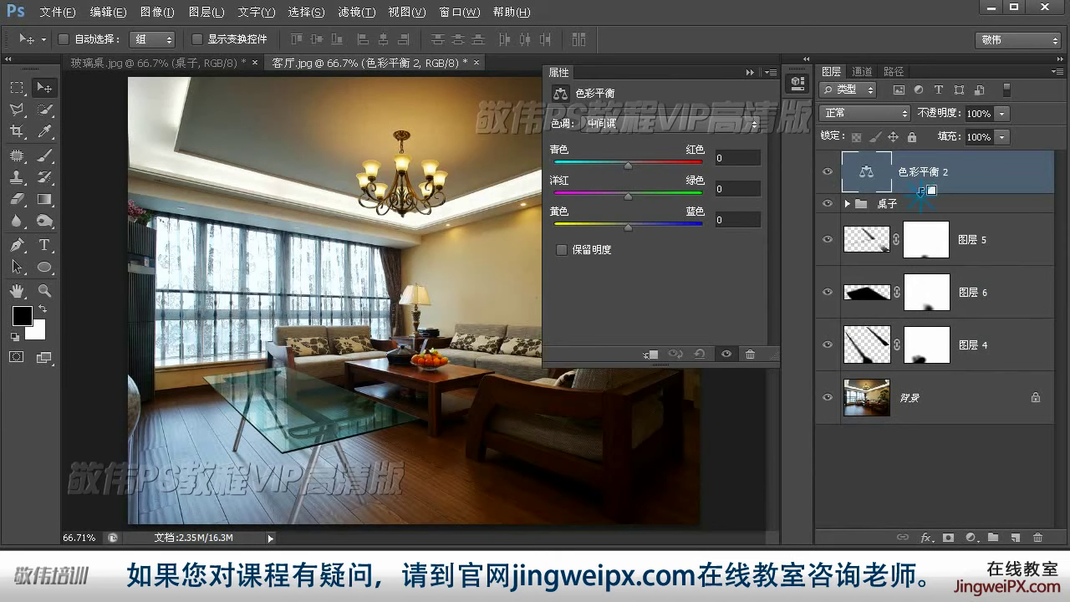
pyautogui.keyDown('alt'); pyautogui.click(922, 191); pyautogui.keyUp('alt')
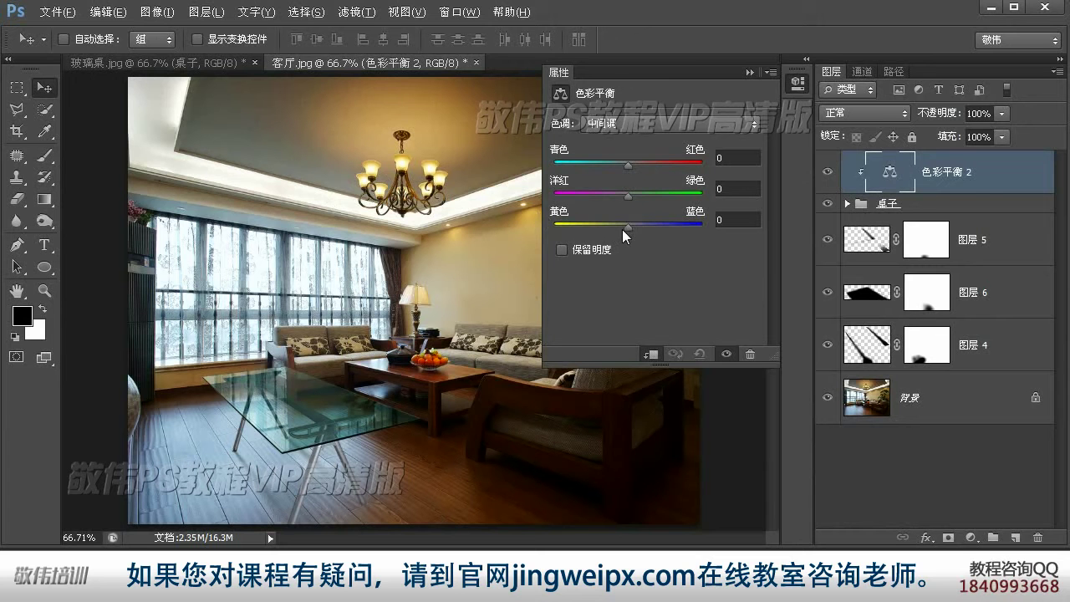
pyautogui.moveTo(626, 228)
pyautogui.mouseDown()
pyautogui.moveTo(598, 230)
pyautogui.moveTo(611, 230)
pyautogui.mouseUp()
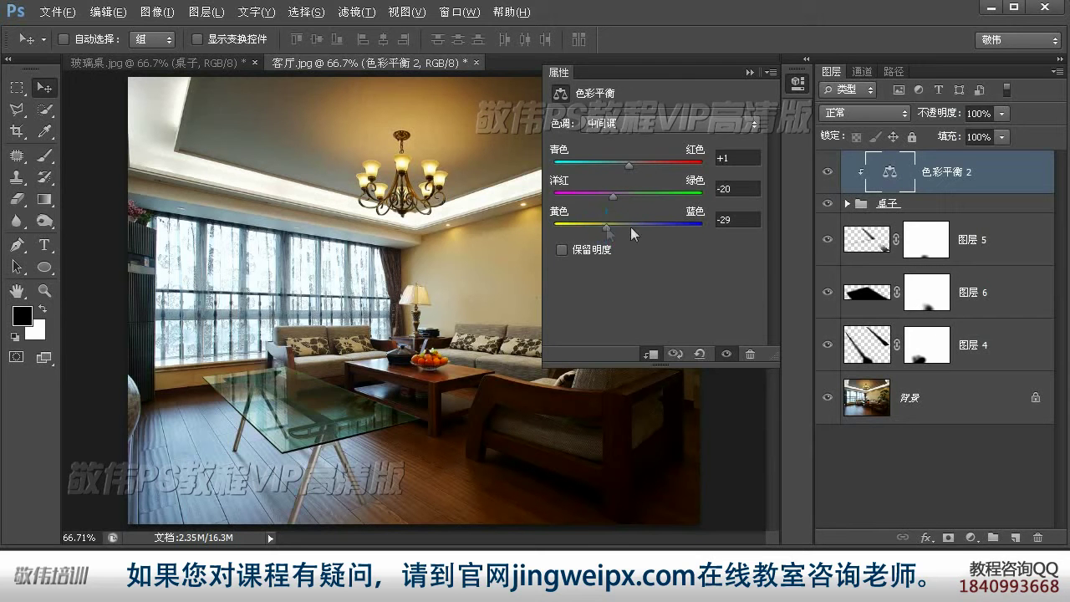
pyautogui.click(799, 87)
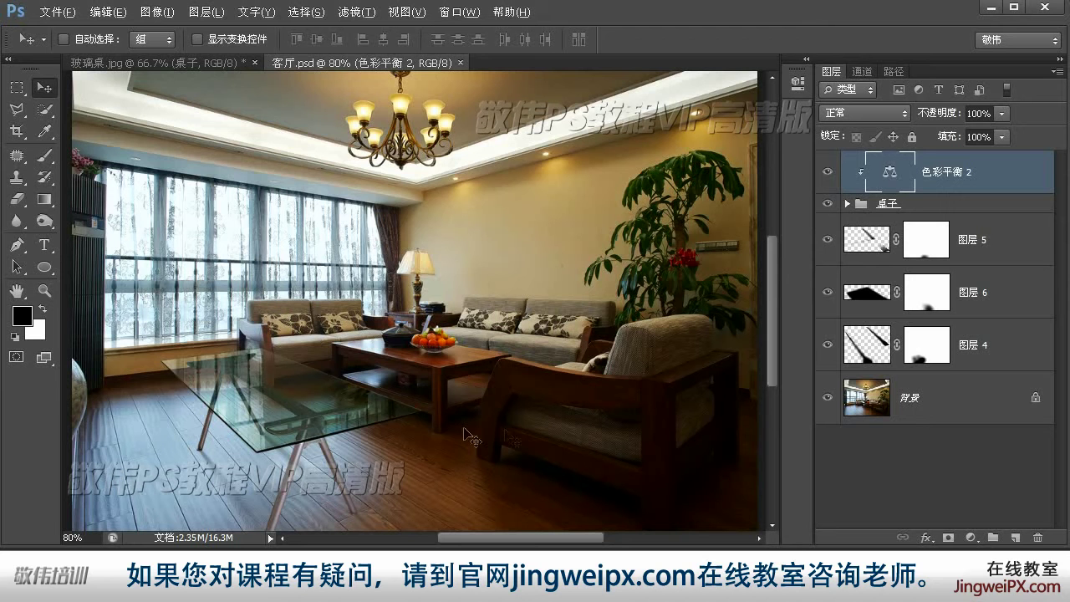
pyautogui.moveTo(770, 366); pyautogui.dragTo(771, 385)
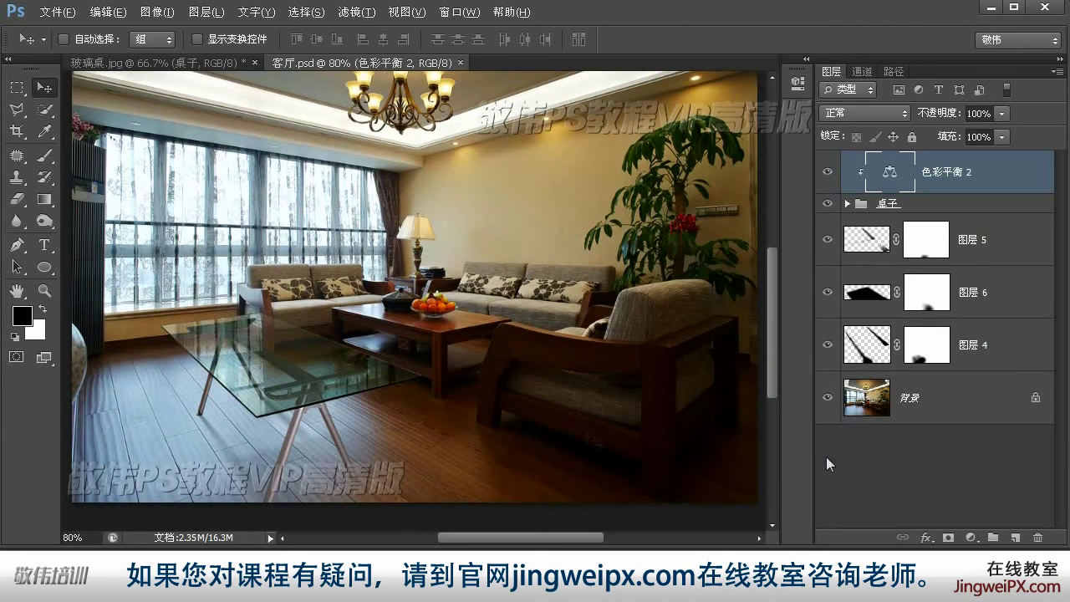
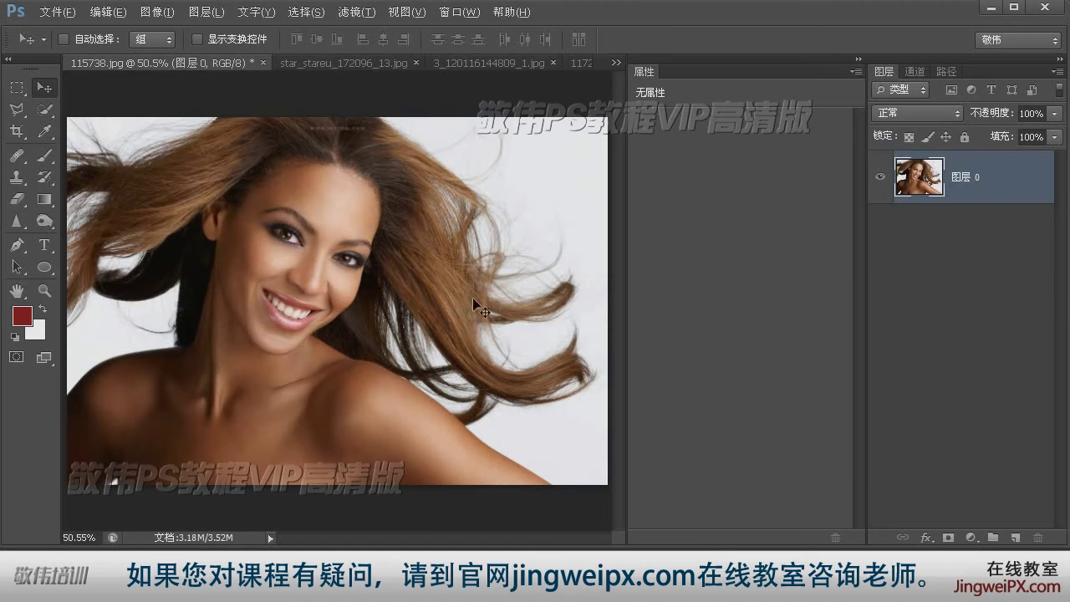
# - Look through the open portrait photos and compare the green and blue channels of 115738.jpg
pyautogui.click(347, 62)
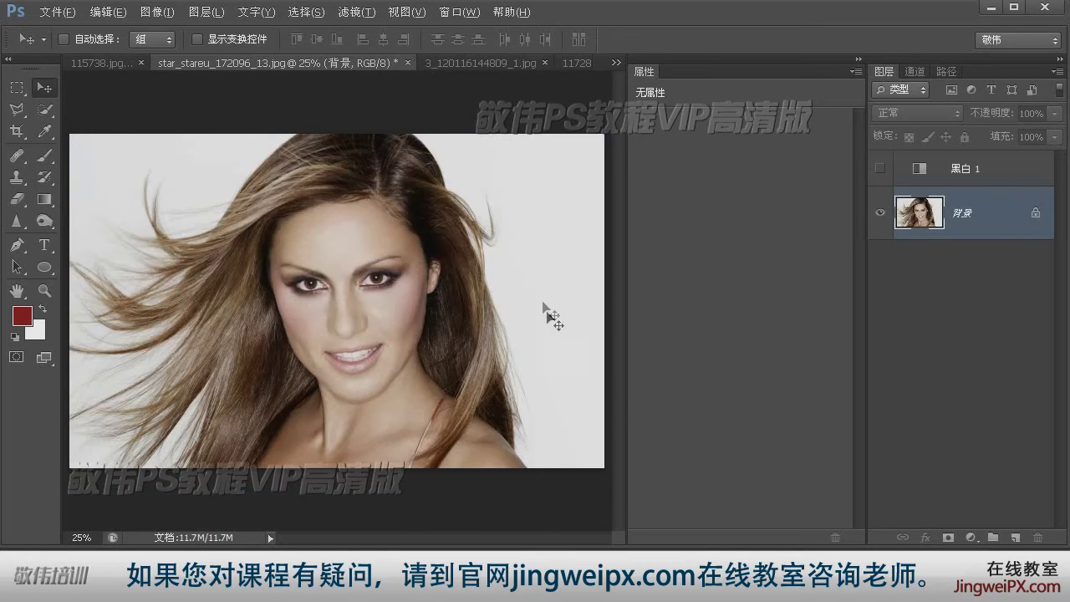
pyautogui.click(492, 62)
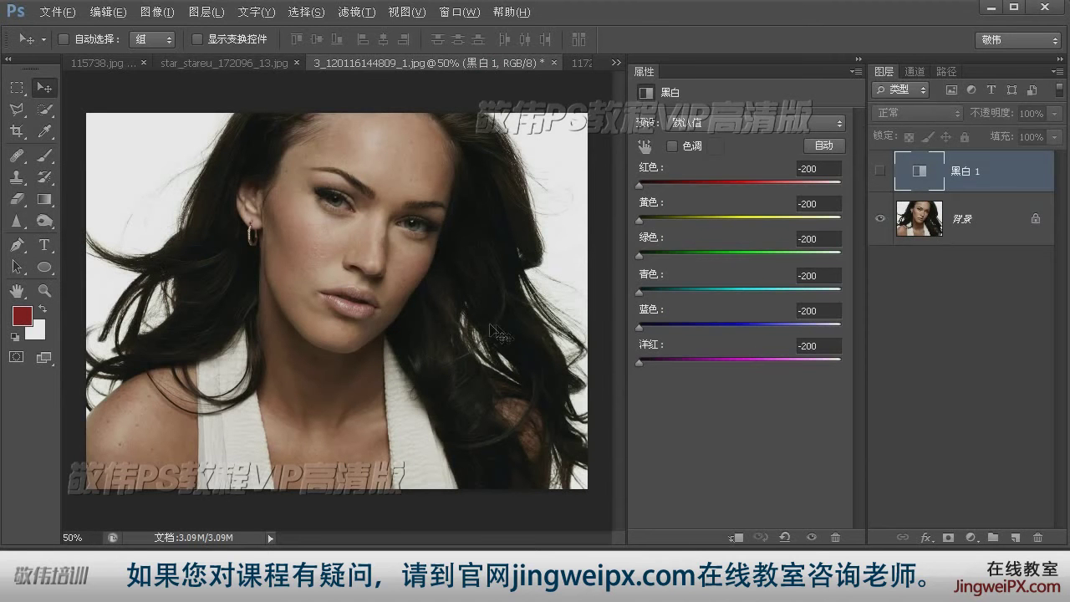
pyautogui.click(108, 63)
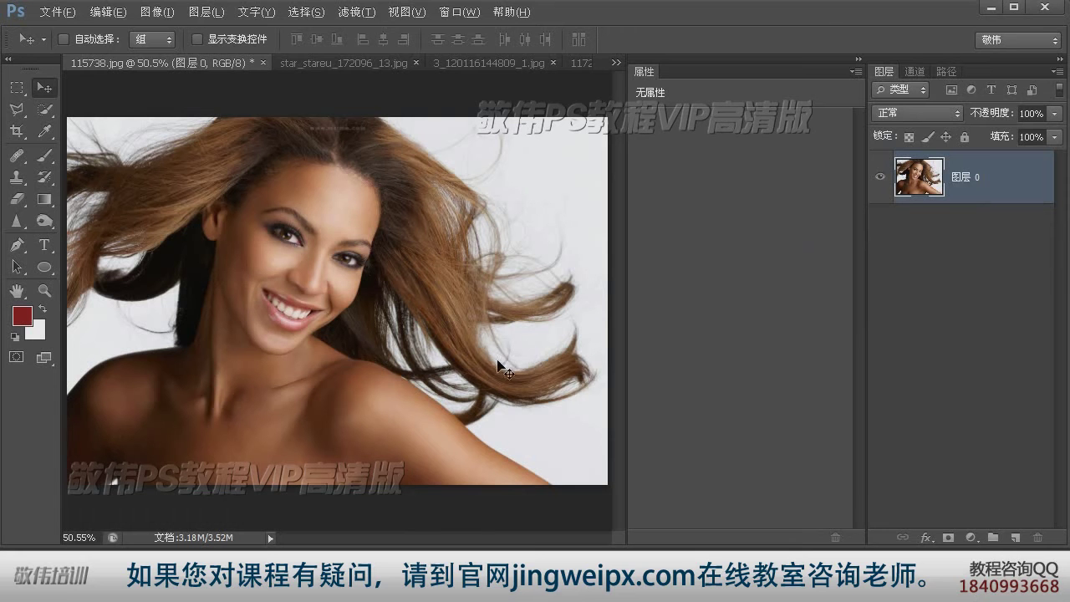
pyautogui.click(915, 72)
pyautogui.click(928, 213)
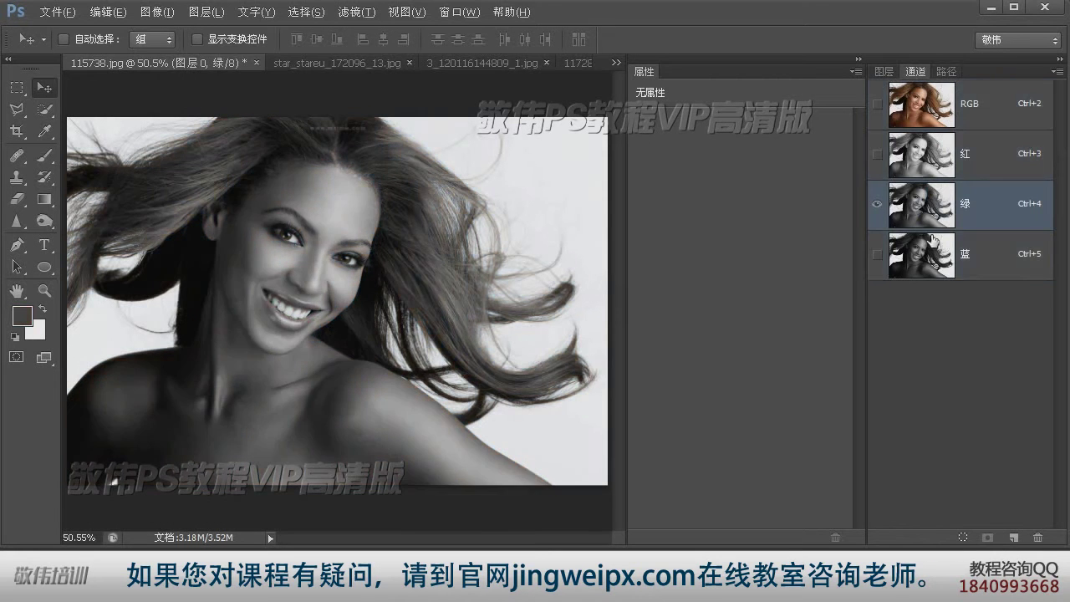
pyautogui.click(925, 264)
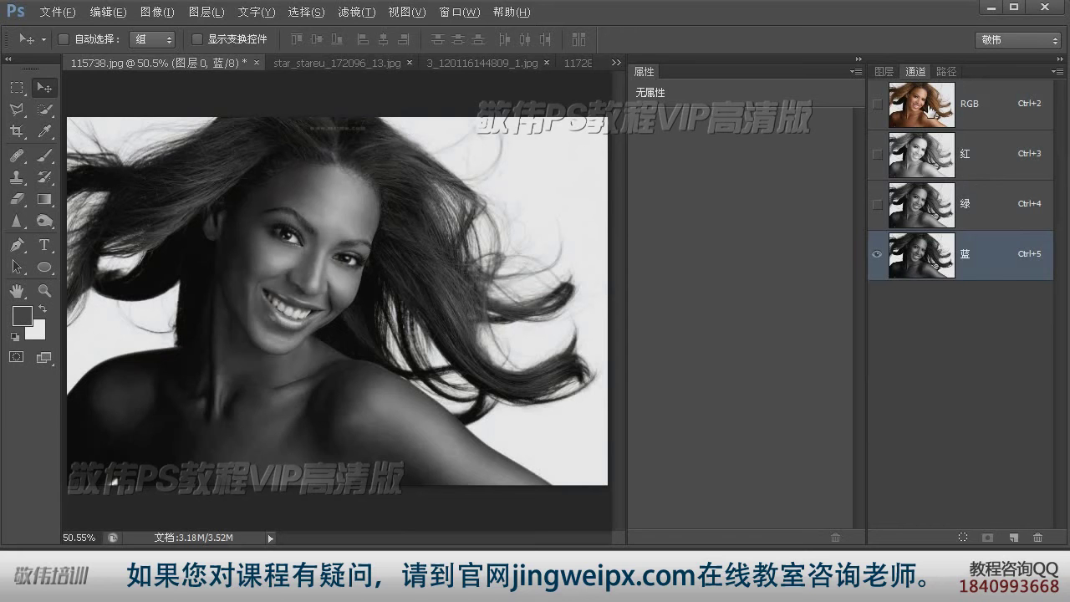
pyautogui.click(928, 107)
pyautogui.click(884, 71)
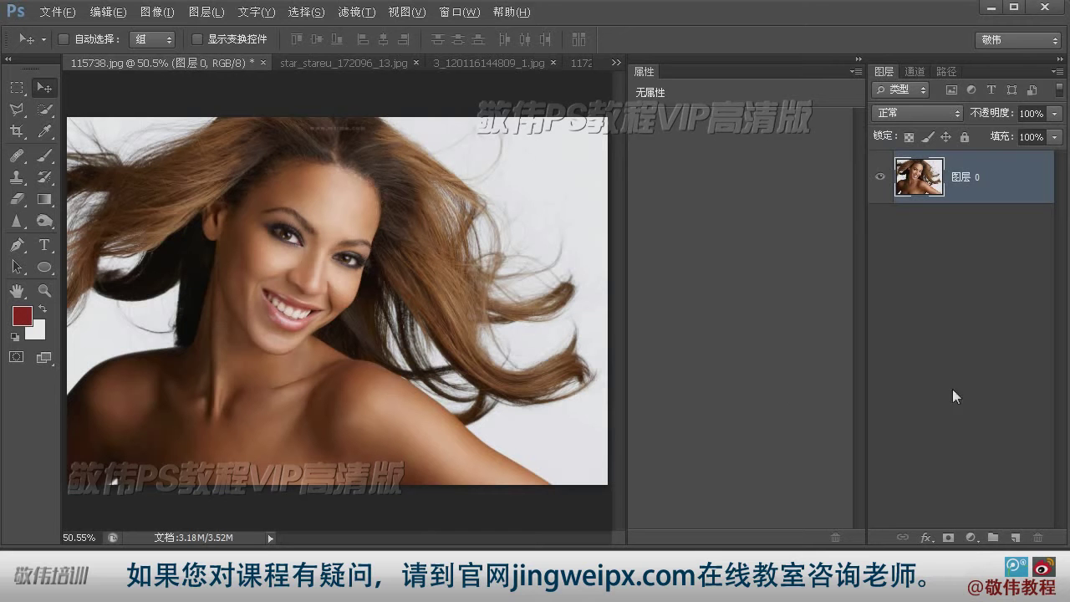
# - Add a Black & White adjustment above 图层 0 with reds, yellows, greens, cyans, blues and magentas all at -200
pyautogui.click(970, 539)
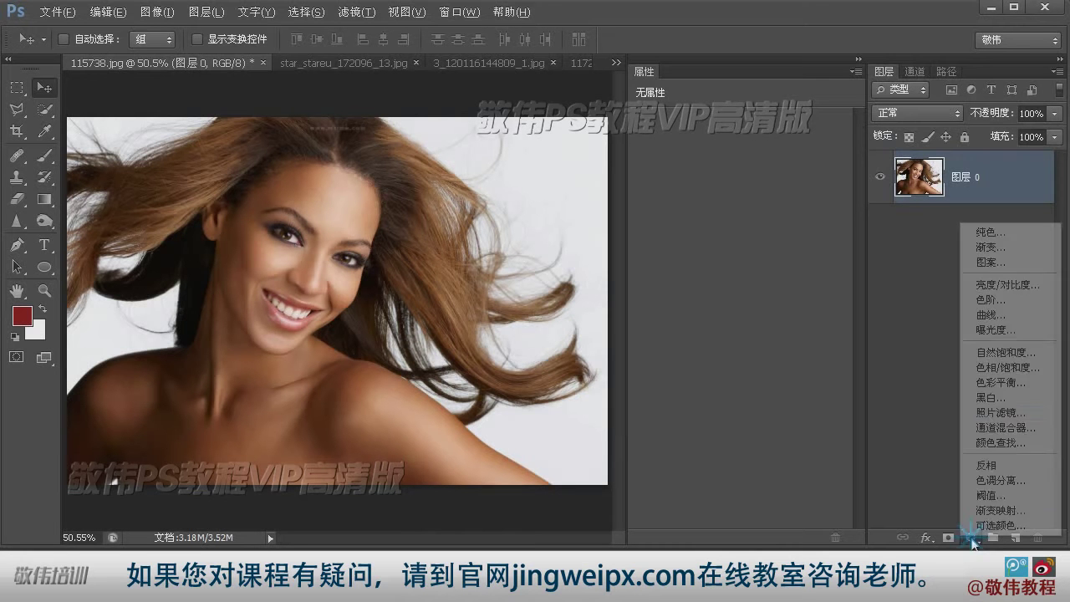
pyautogui.click(1000, 402)
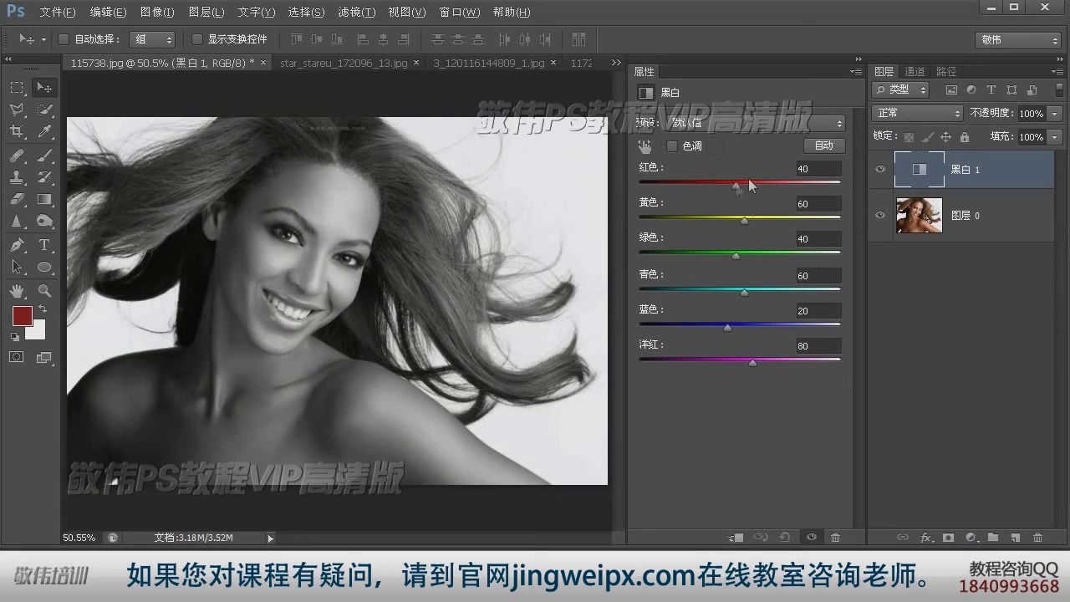
pyautogui.moveTo(734, 183); pyautogui.dragTo(620, 190)
pyautogui.moveTo(746, 222); pyautogui.dragTo(618, 222)
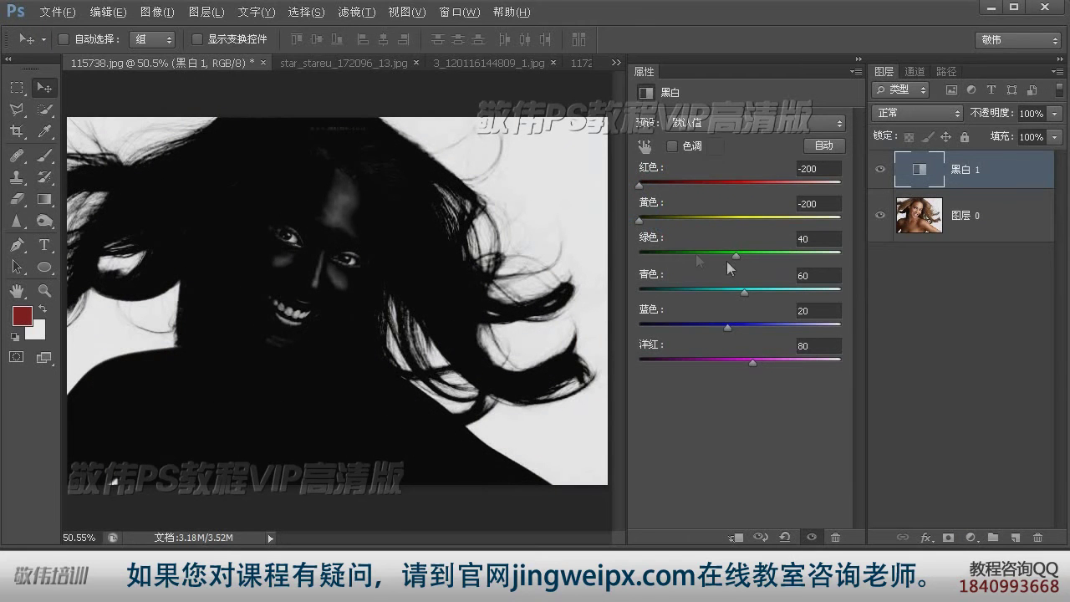
pyautogui.moveTo(735, 253); pyautogui.dragTo(619, 255)
pyautogui.moveTo(745, 291); pyautogui.dragTo(619, 294)
pyautogui.moveTo(727, 327); pyautogui.dragTo(580, 321)
pyautogui.moveTo(752, 362); pyautogui.dragTo(401, 361)
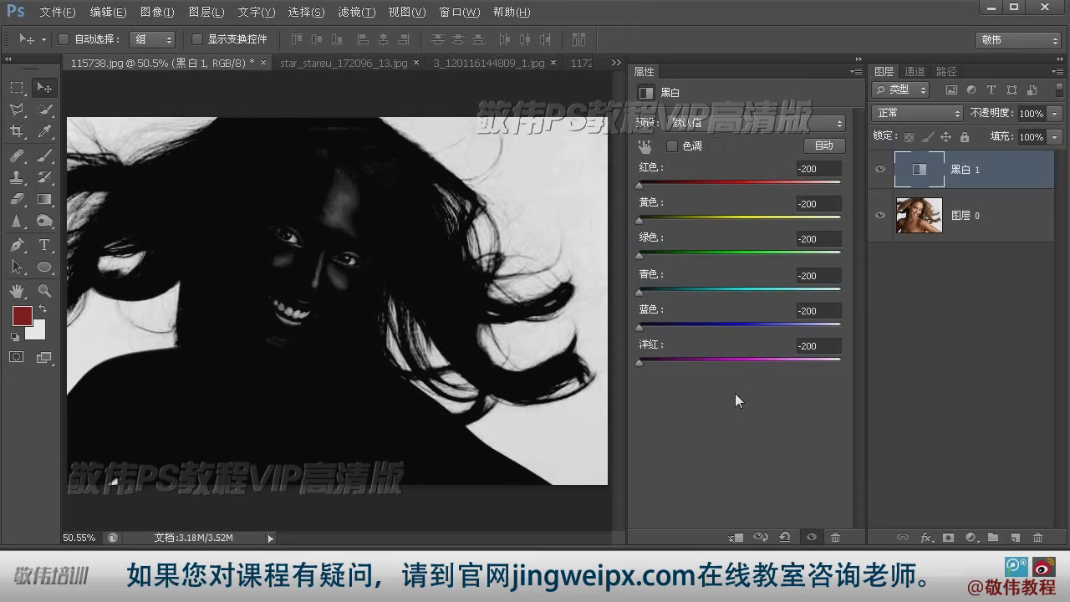
# - Compare the red, green and blue channels of the darkened portrait and duplicate the blue channel
pyautogui.click(920, 74)
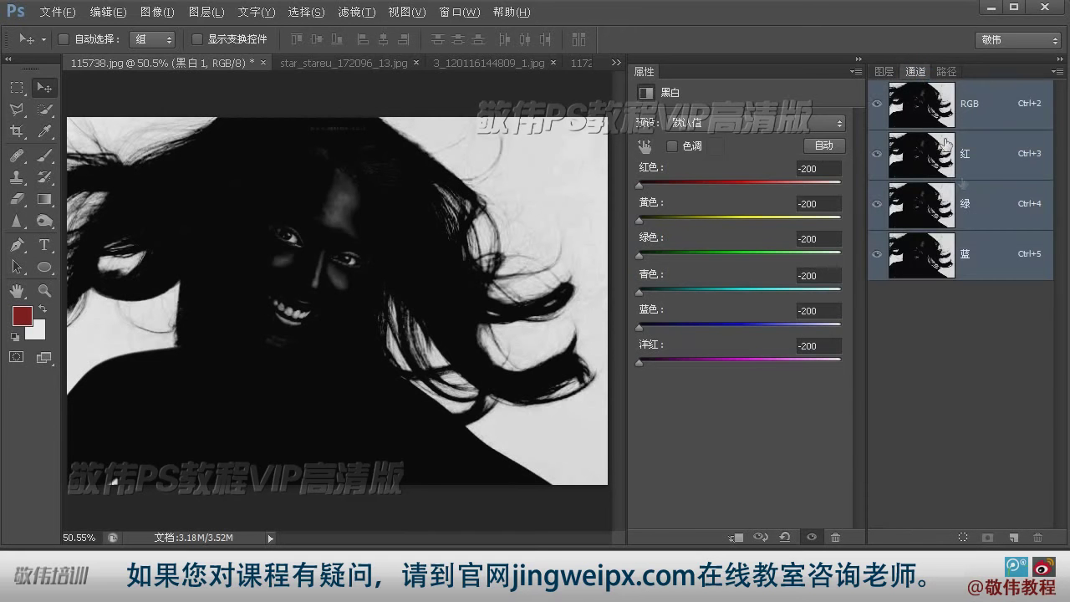
pyautogui.click(919, 255)
pyautogui.click(966, 213)
pyautogui.click(936, 254)
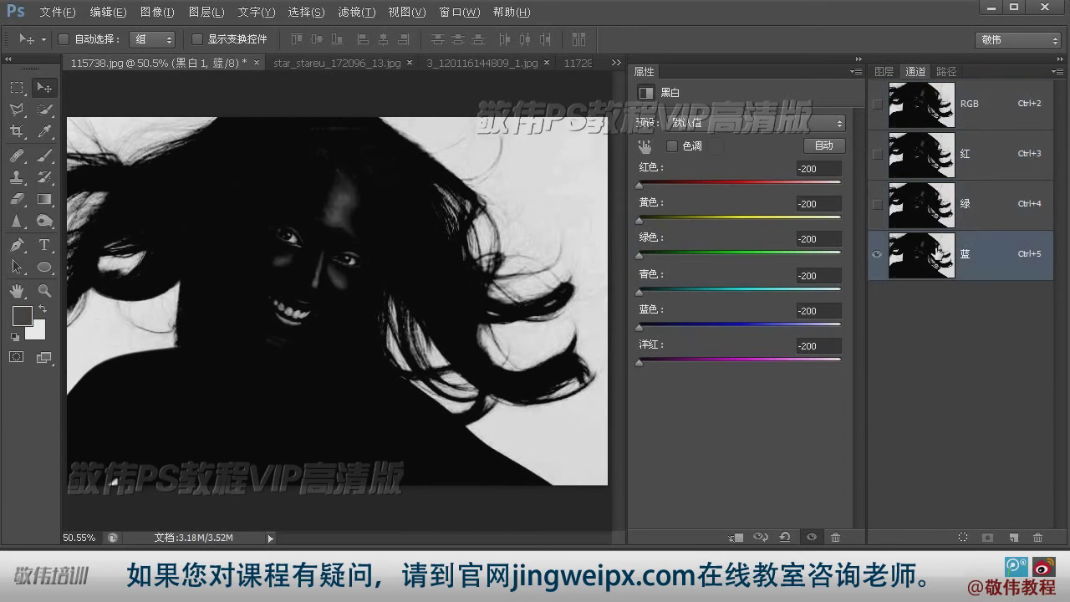
pyautogui.click(933, 216)
pyautogui.click(926, 160)
pyautogui.click(928, 210)
pyautogui.click(920, 253)
pyautogui.moveTo(947, 285); pyautogui.dragTo(1019, 542)
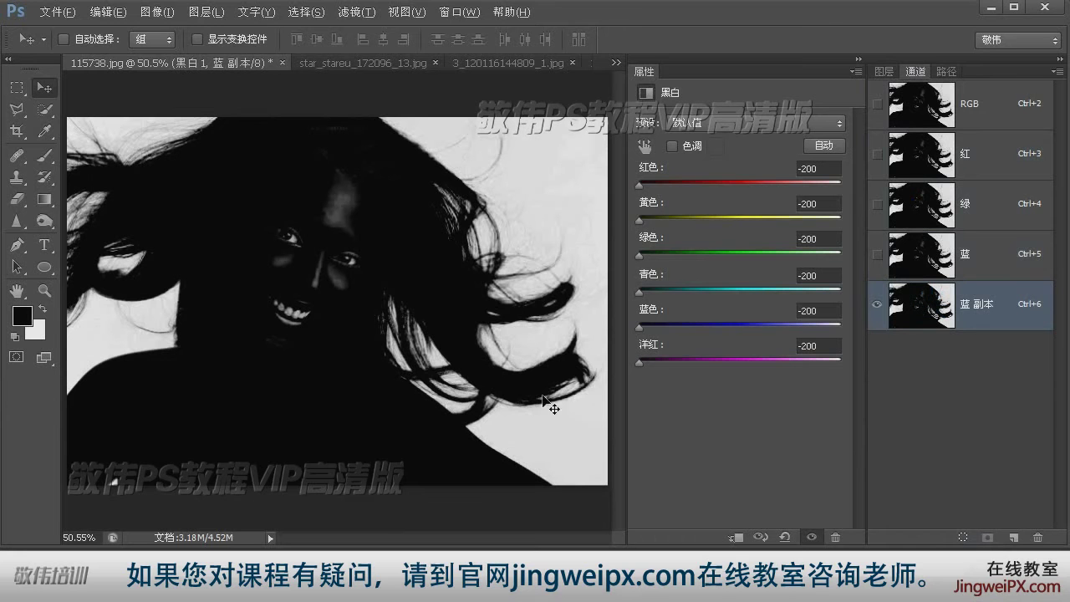
# - Paint the light areas of the face black on the 蓝 副本 channel with a size 90 brush at 100% opacity
pyautogui.click(46, 158)
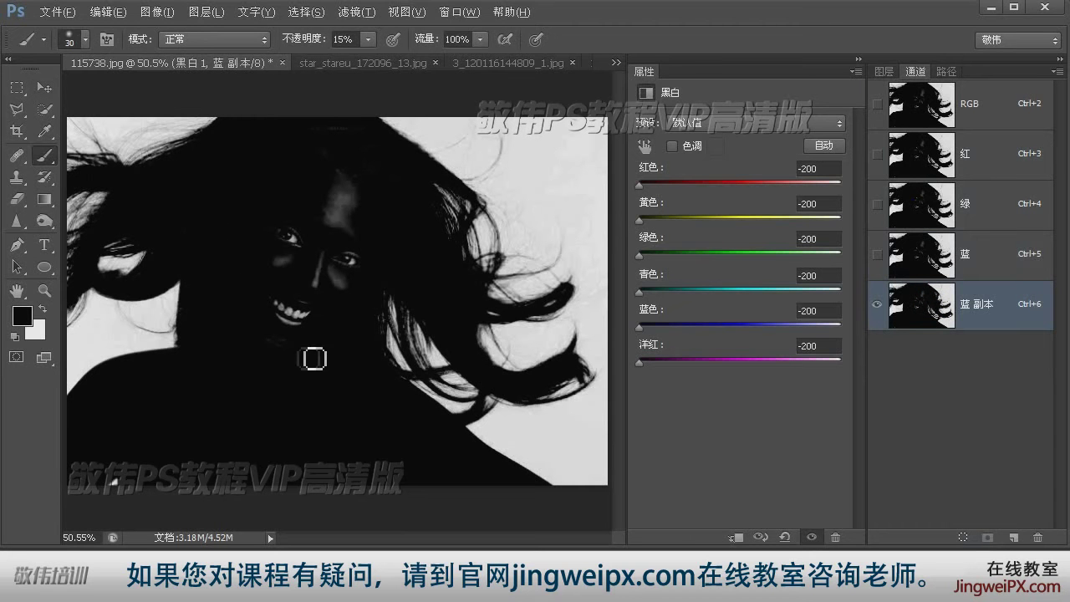
pyautogui.moveTo(293, 322); pyautogui.dragTo(285, 317)
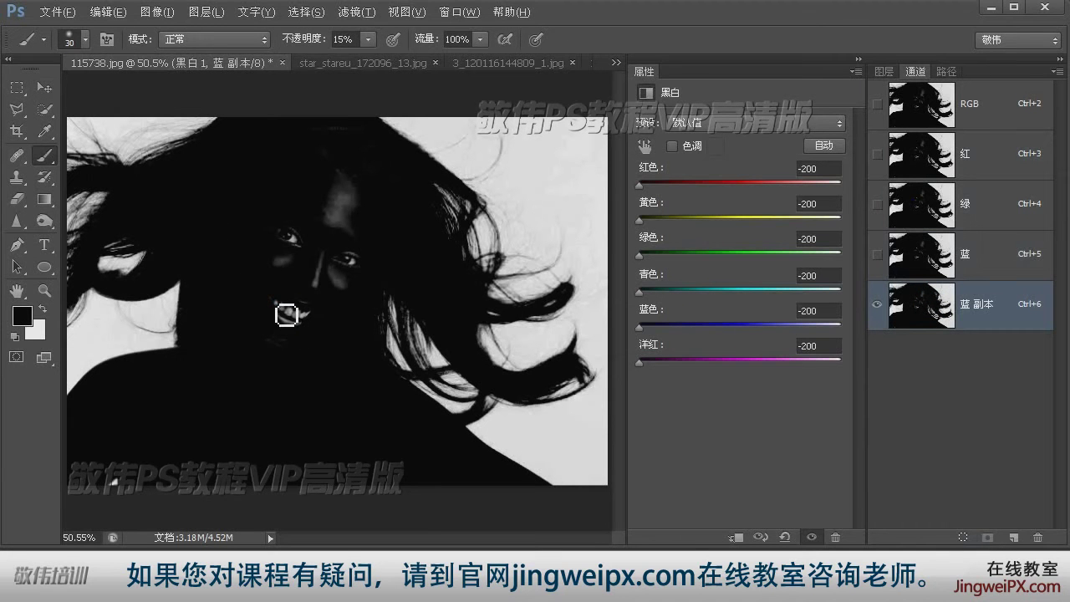
pyautogui.press(']')
pyautogui.click(368, 41)
pyautogui.moveTo(369, 58); pyautogui.dragTo(513, 64)
pyautogui.moveTo(284, 318)
pyautogui.mouseDown()
pyautogui.moveTo(294, 241)
pyautogui.moveTo(301, 349)
pyautogui.moveTo(347, 220)
pyautogui.moveTo(309, 192)
pyautogui.mouseUp()
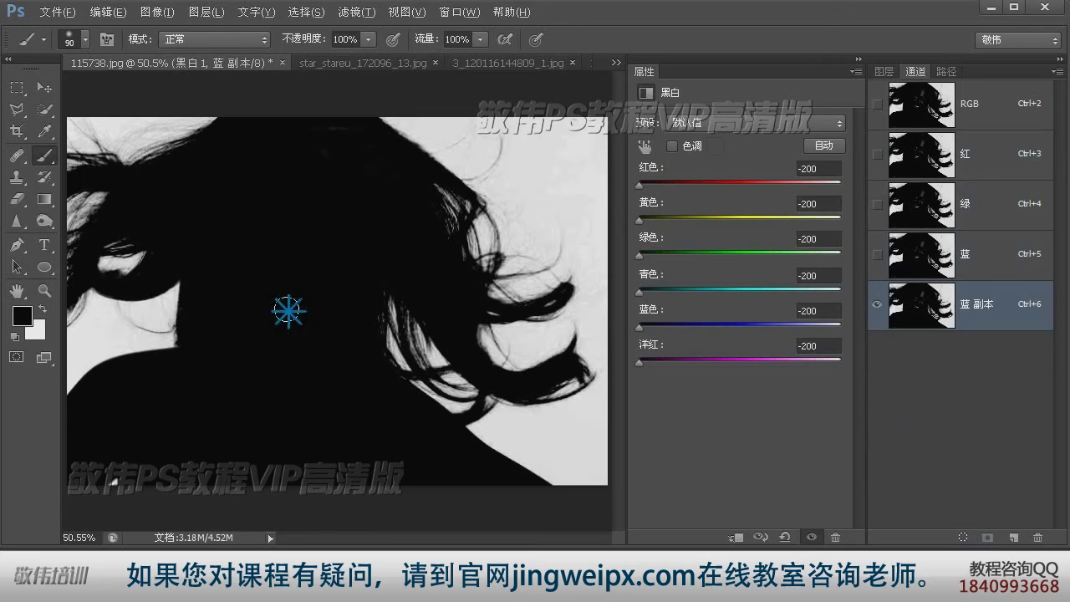
# - Apply Levels to the 蓝 副本 channel with the white input level at 237
pyautogui.click(44, 87)
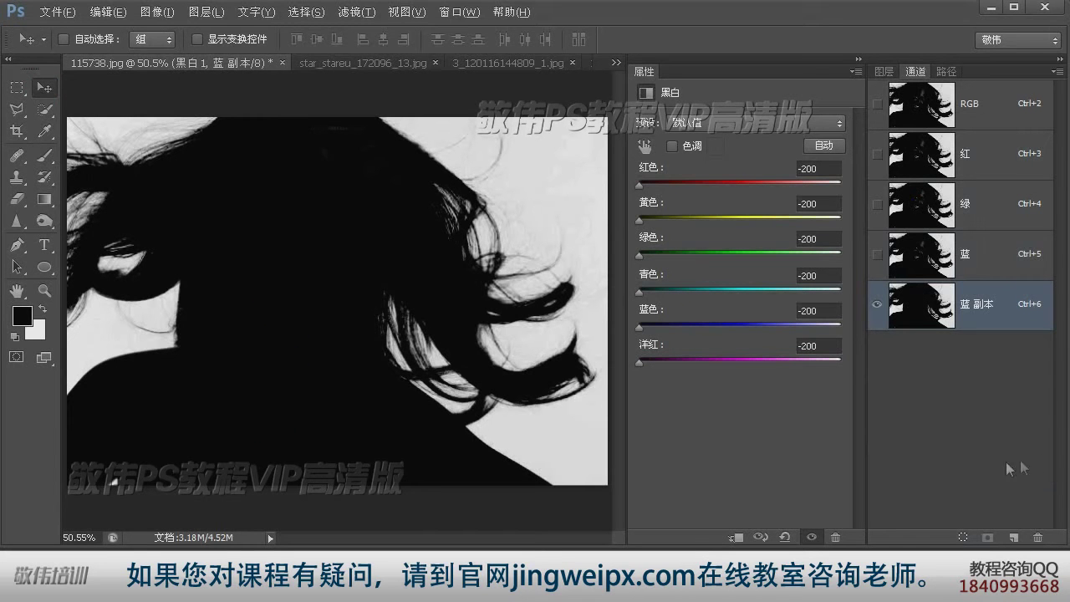
pyautogui.hotkey('ctrl', 'l')
pyautogui.moveTo(1013, 394)
pyautogui.mouseDown()
pyautogui.moveTo(980, 392)
pyautogui.moveTo(1009, 392)
pyautogui.moveTo(996, 390)
pyautogui.mouseUp()
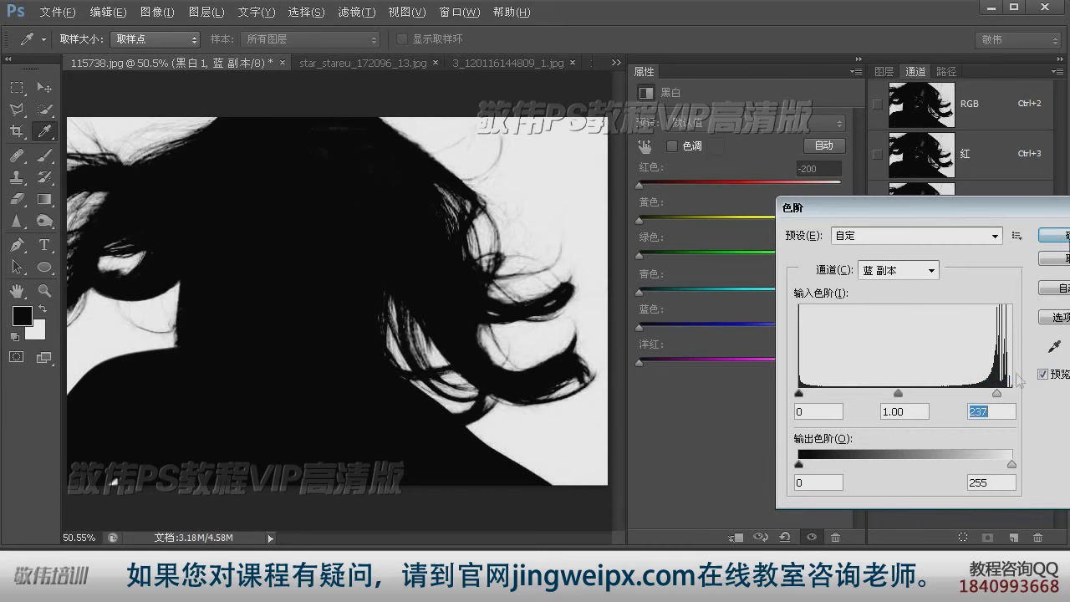
pyautogui.moveTo(1030, 209); pyautogui.dragTo(873, 216)
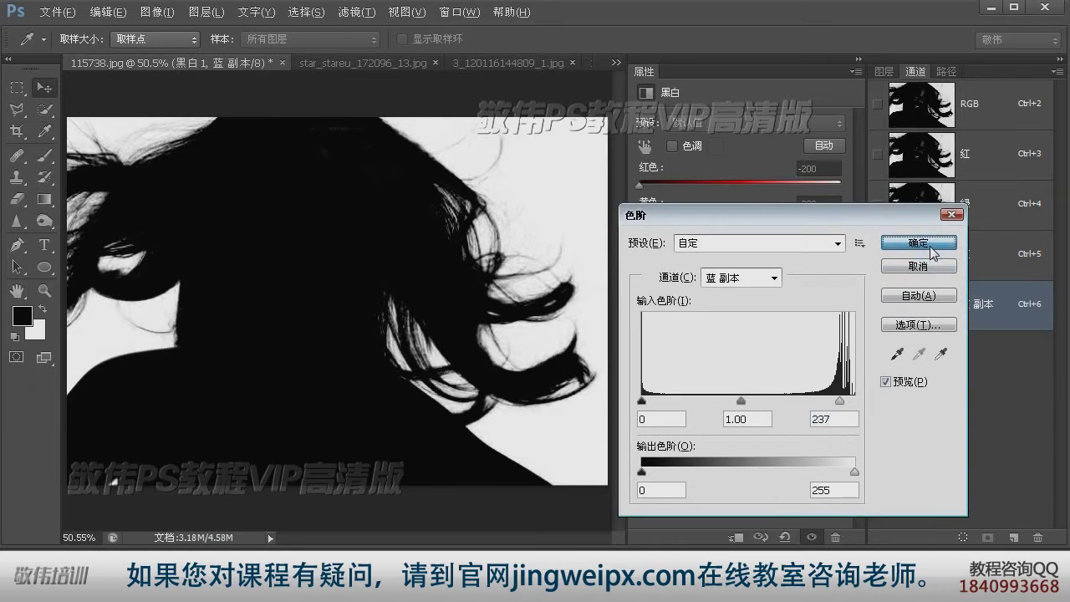
pyautogui.click(919, 242)
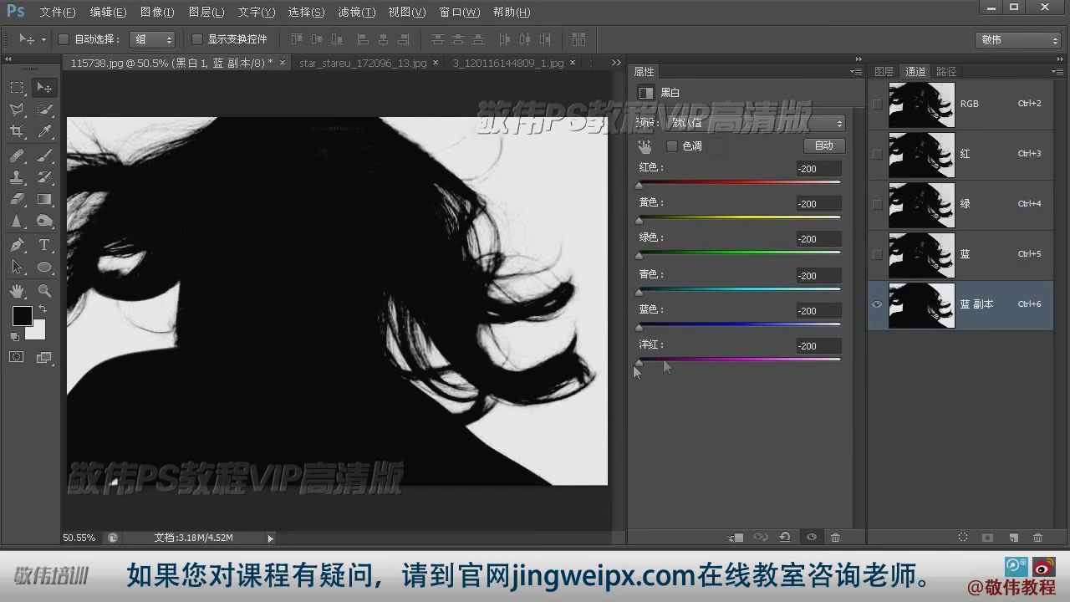
# - Invert the 蓝 副本 channel and paint the grey remnants inside the head and hair solid white
pyautogui.keyDown('ctrl'); pyautogui.click(944, 315); pyautogui.keyUp('ctrl')
pyautogui.hotkey('ctrl', 'i')
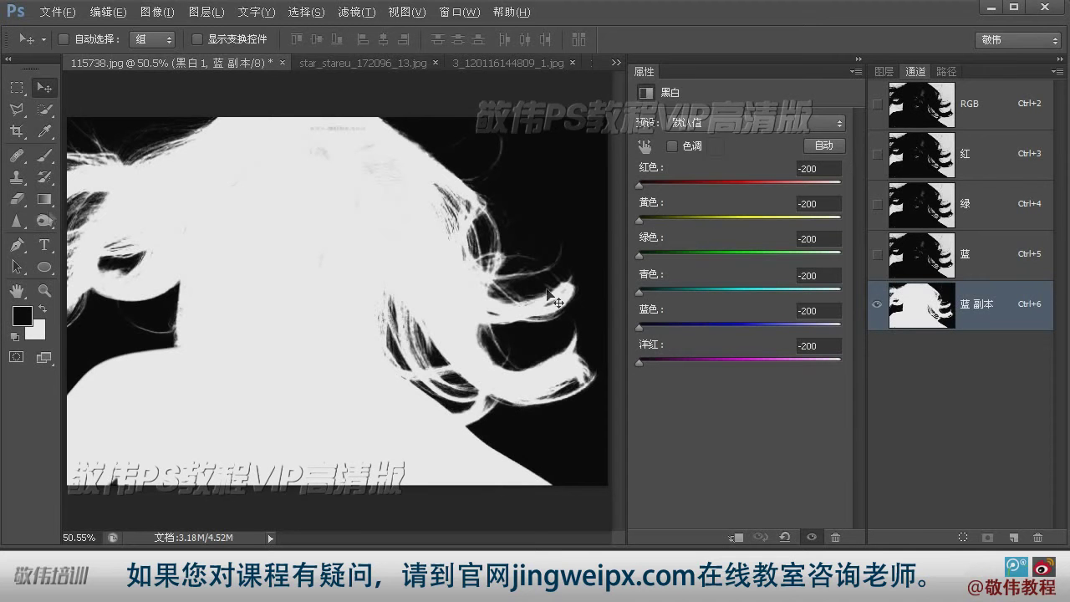
pyautogui.click(44, 155)
pyautogui.click(42, 310)
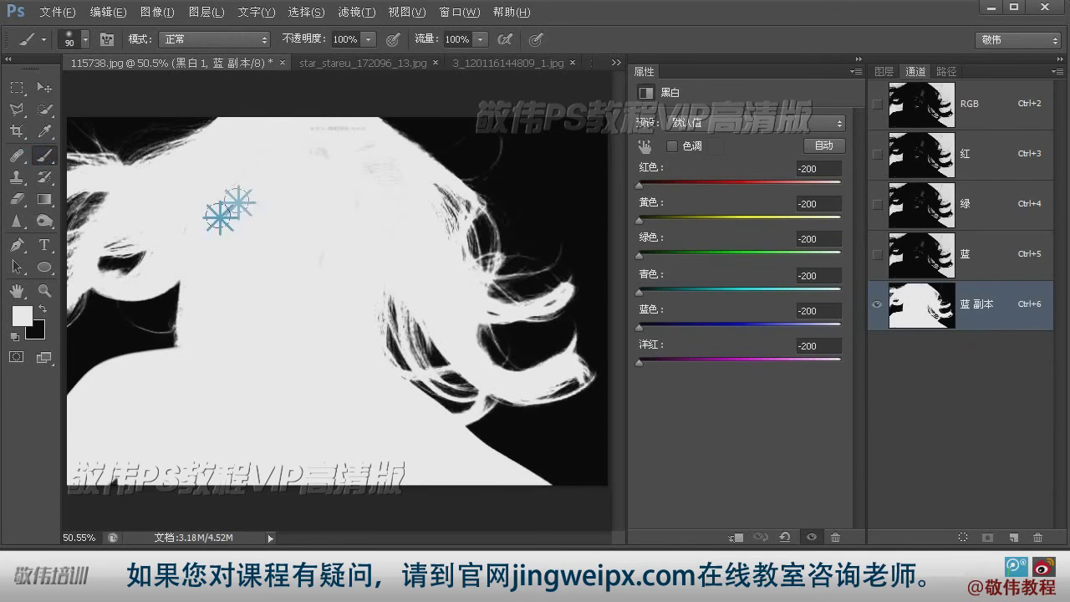
pyautogui.moveTo(383, 196)
pyautogui.mouseDown()
pyautogui.moveTo(385, 165)
pyautogui.moveTo(313, 143)
pyautogui.moveTo(334, 133)
pyautogui.moveTo(359, 145)
pyautogui.moveTo(389, 234)
pyautogui.moveTo(258, 425)
pyautogui.moveTo(320, 380)
pyautogui.moveTo(172, 373)
pyautogui.moveTo(155, 383)
pyautogui.moveTo(332, 425)
pyautogui.mouseUp()
pyautogui.moveTo(298, 387)
pyautogui.mouseDown()
pyautogui.moveTo(299, 213)
pyautogui.moveTo(266, 197)
pyautogui.mouseUp()
pyautogui.moveTo(193, 243)
pyautogui.mouseDown()
pyautogui.moveTo(191, 220)
pyautogui.moveTo(228, 221)
pyautogui.moveTo(253, 241)
pyautogui.mouseUp()
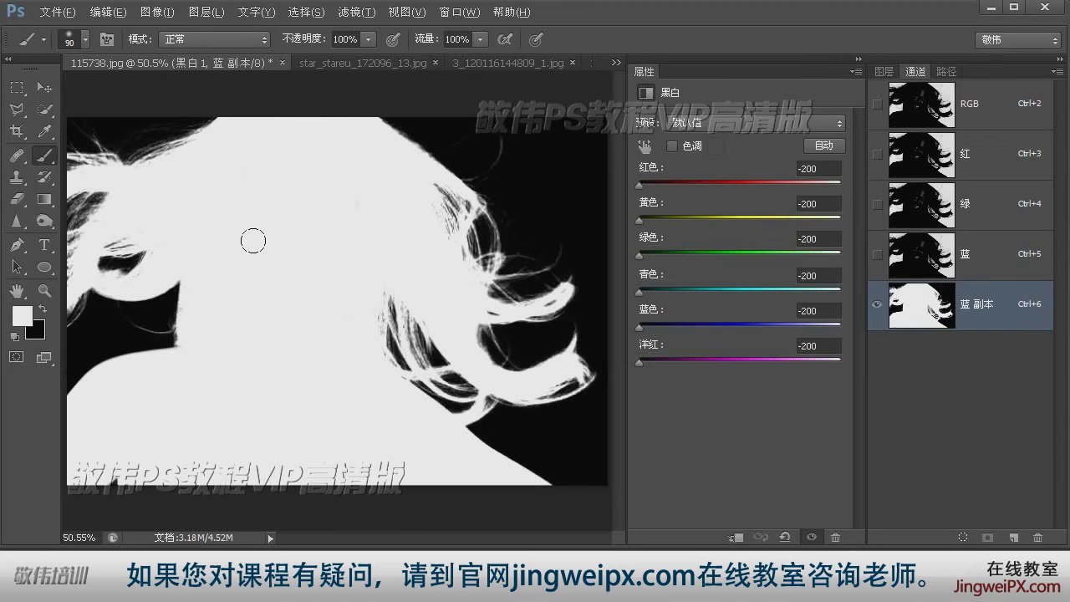
pyautogui.click(46, 83)
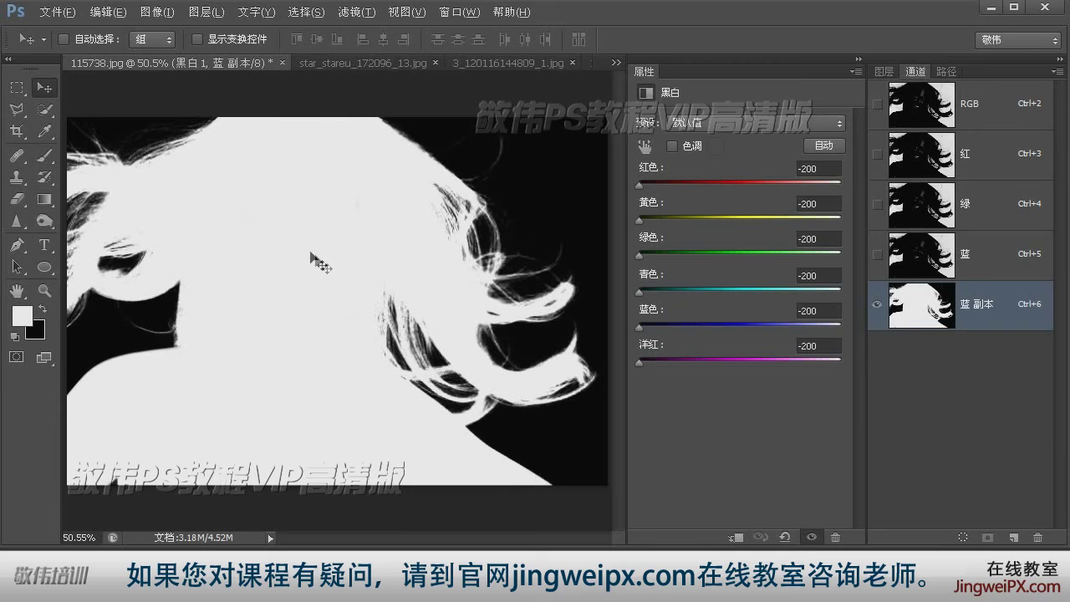
# - Load the 蓝 副本 channel as a selection, hide the 黑白 1 adjustment and make 图层 0 the active layer
pyautogui.keyDown('ctrl'); pyautogui.click(930, 316); pyautogui.keyUp('ctrl')
pyautogui.click(884, 74)
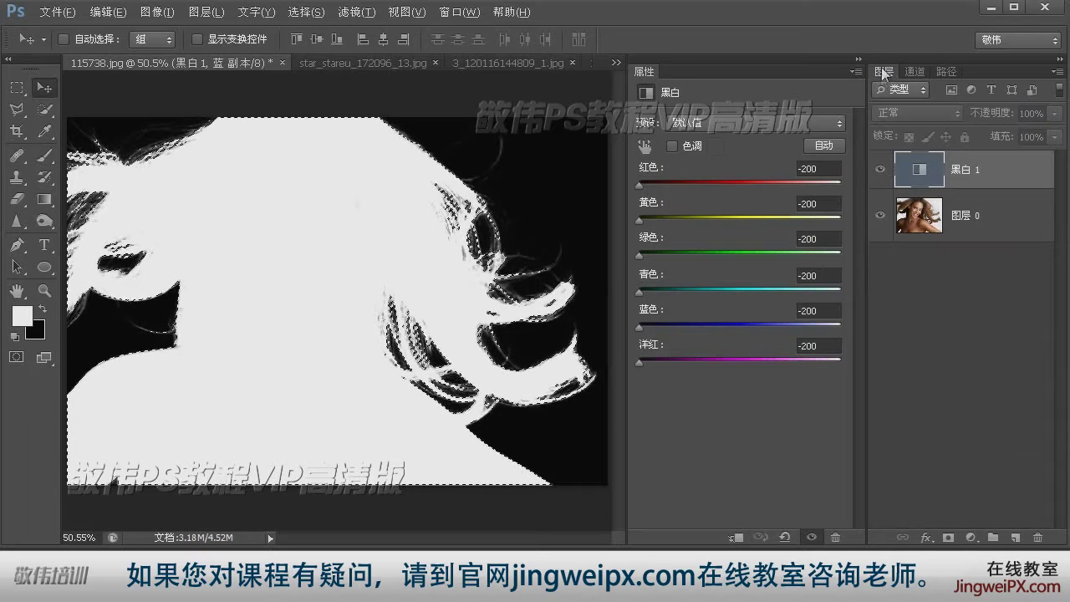
pyautogui.click(880, 169)
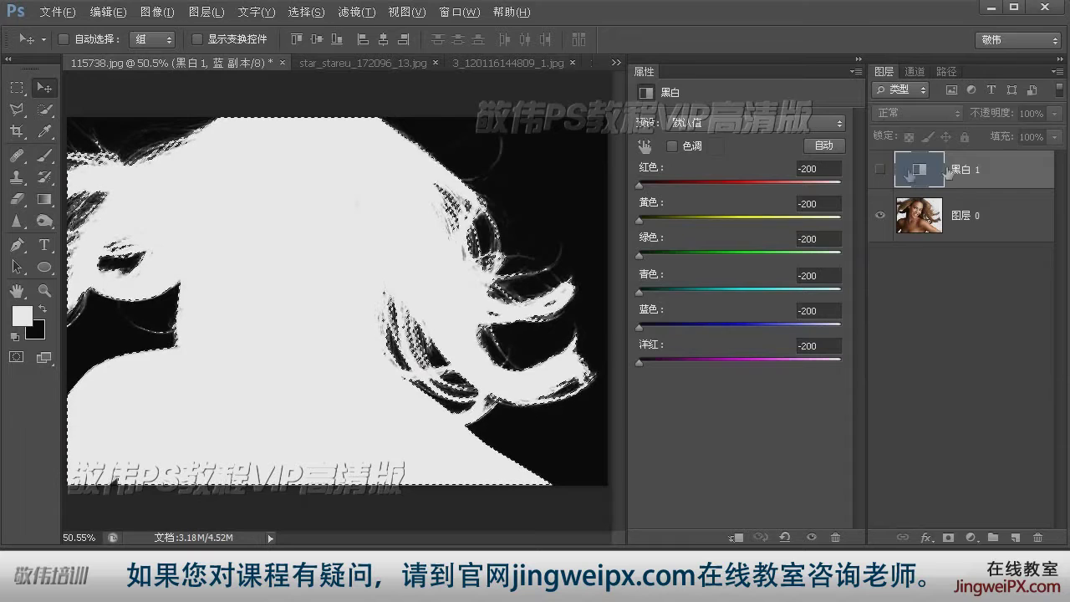
pyautogui.click(949, 216)
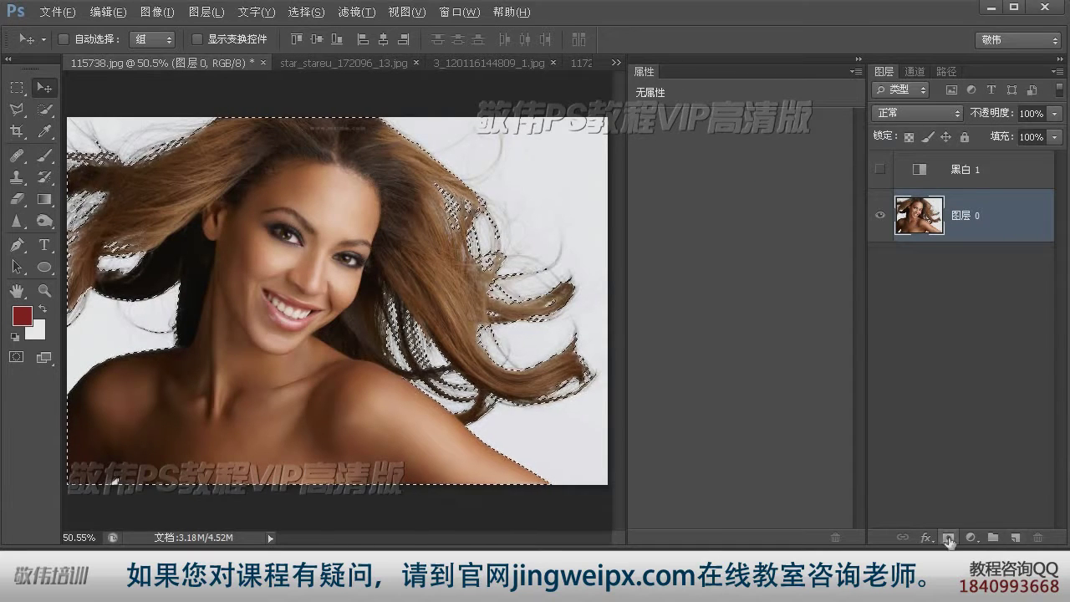
# - Duplicate 图层 0, hide the original and mask the copy with the loaded selection
pyautogui.moveTo(1008, 472); pyautogui.dragTo(1016, 538)
pyautogui.click(880, 266)
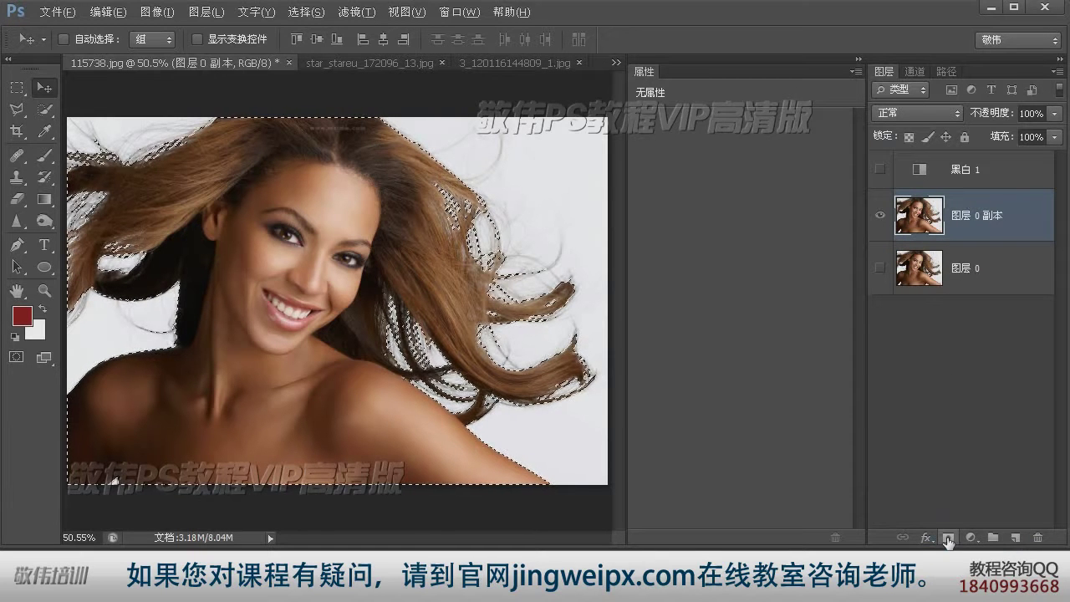
pyautogui.click(949, 538)
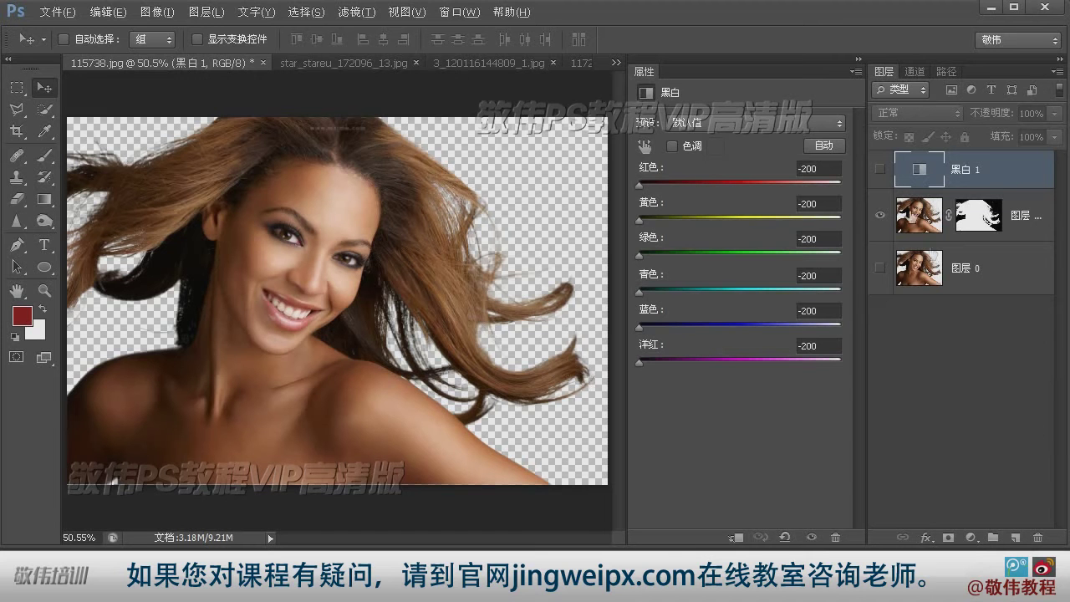
# - Compare the channels of the cut-out portrait with the 黑白 1 adjustment shown and hidden
pyautogui.click(880, 169)
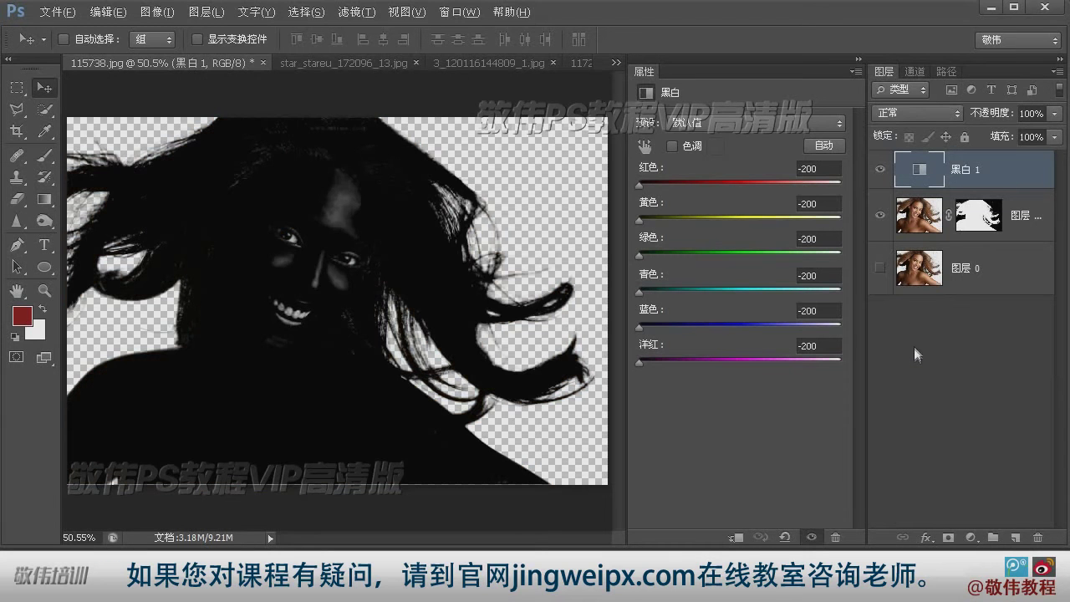
pyautogui.click(917, 70)
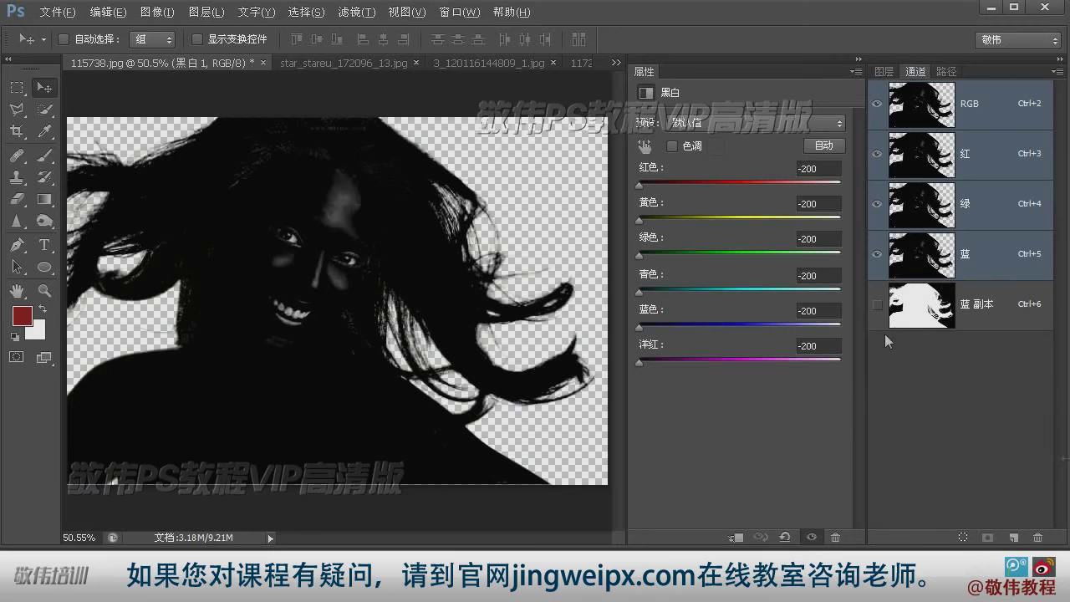
pyautogui.click(884, 71)
pyautogui.click(881, 171)
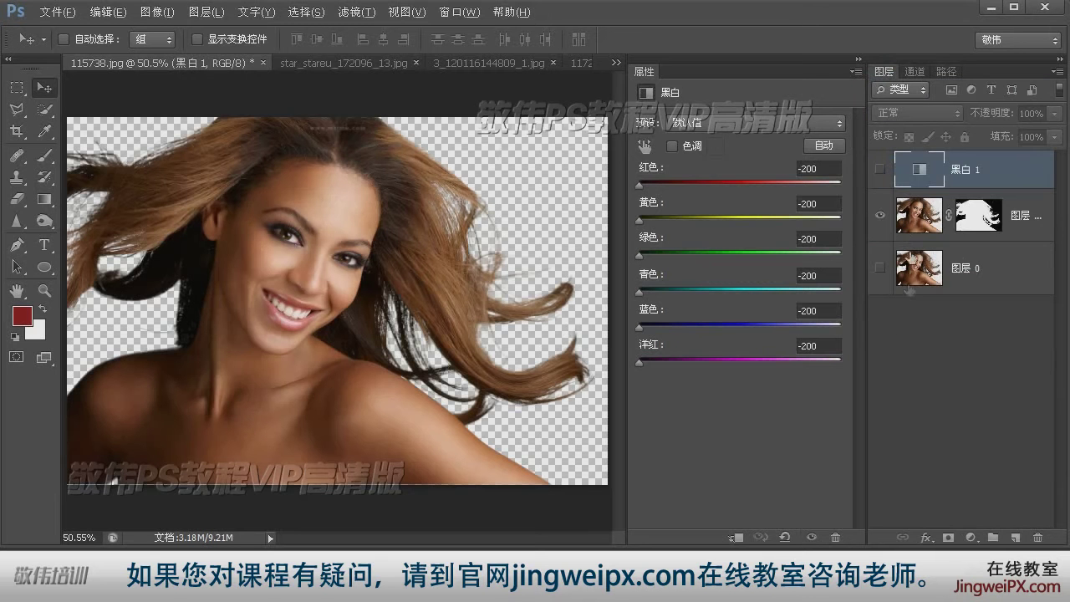
pyautogui.click(906, 69)
pyautogui.click(949, 258)
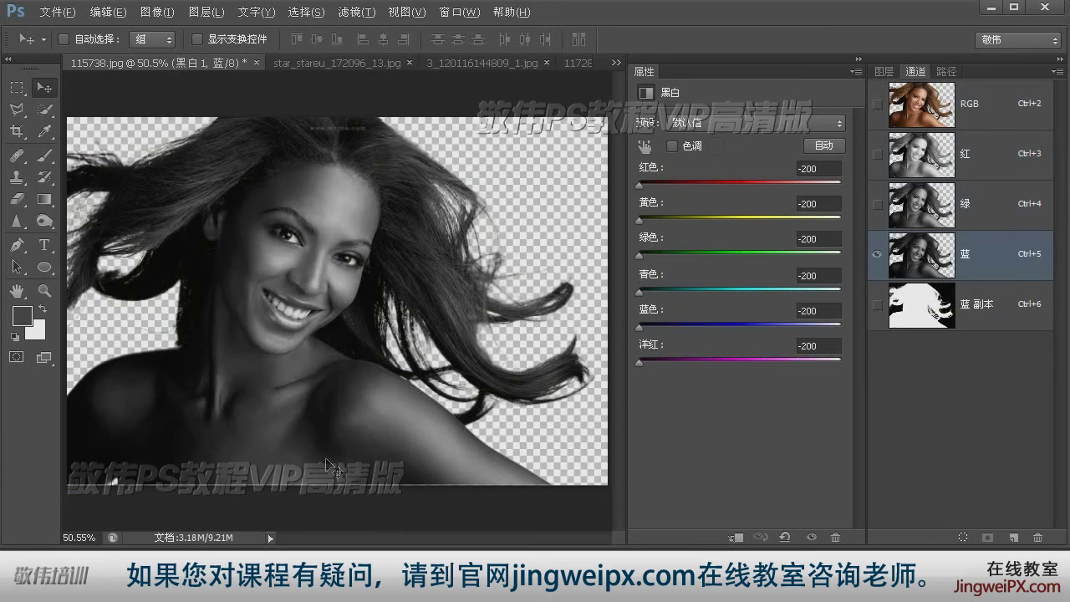
pyautogui.click(924, 117)
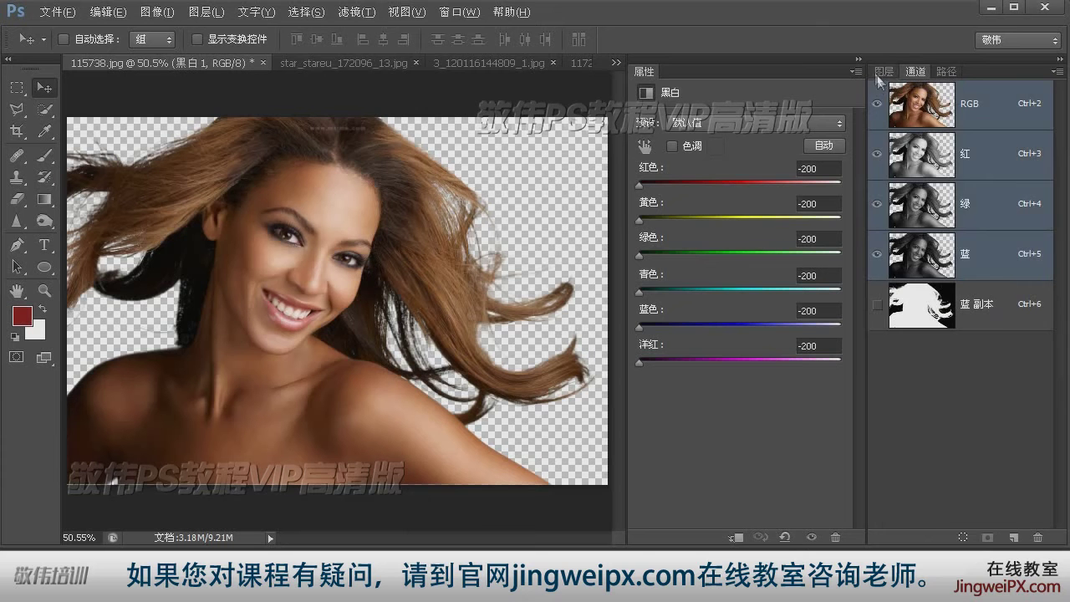
# - Switch to star_stareu_172096_13.jpg, show its 黑白 1 adjustment and make that adjustment the active layer
pyautogui.click(881, 73)
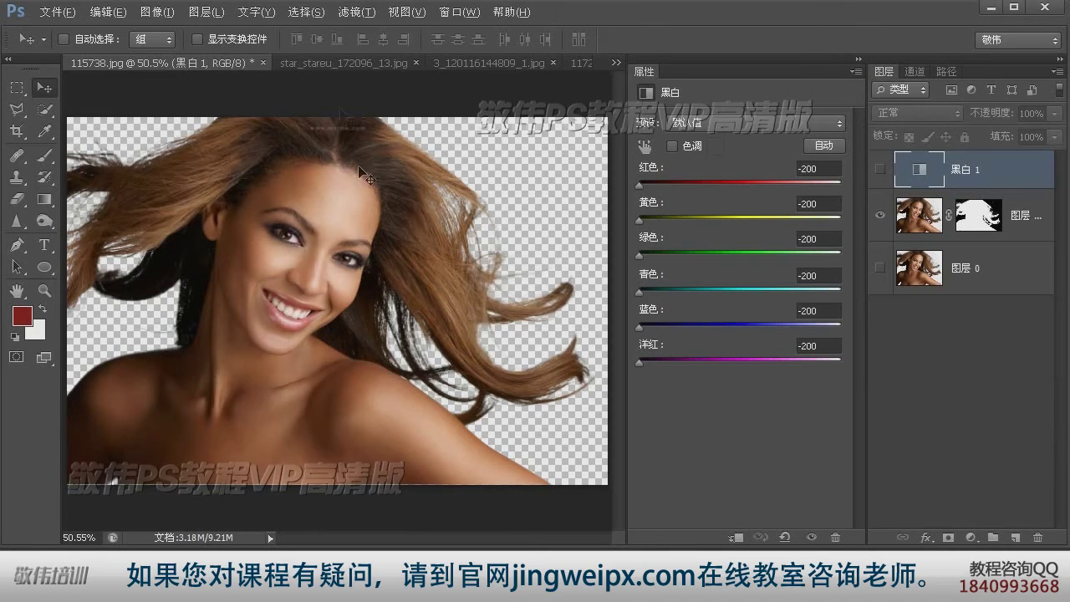
pyautogui.click(305, 61)
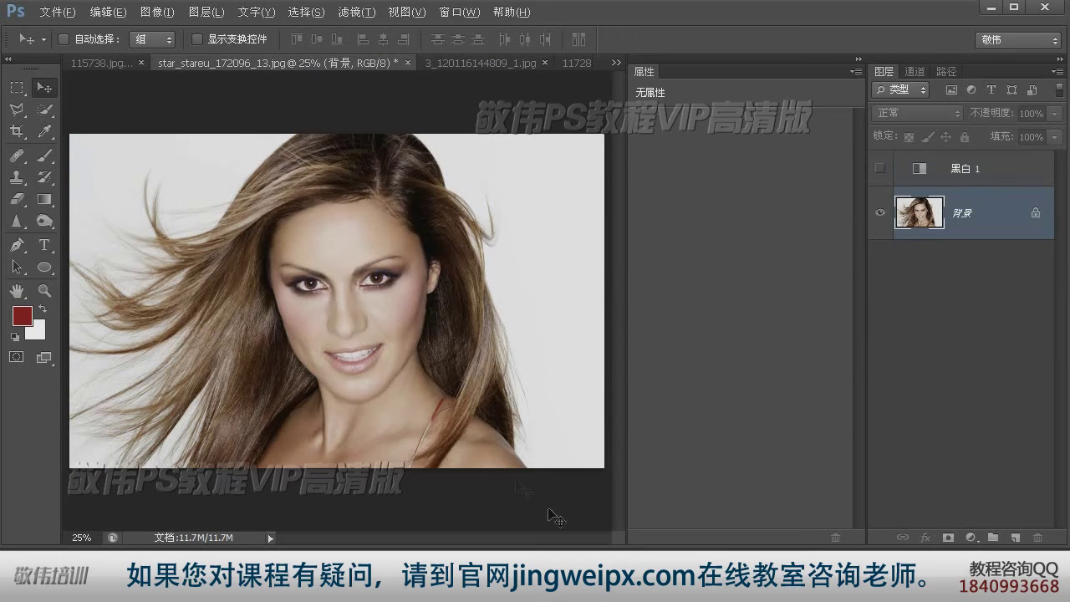
pyautogui.click(880, 169)
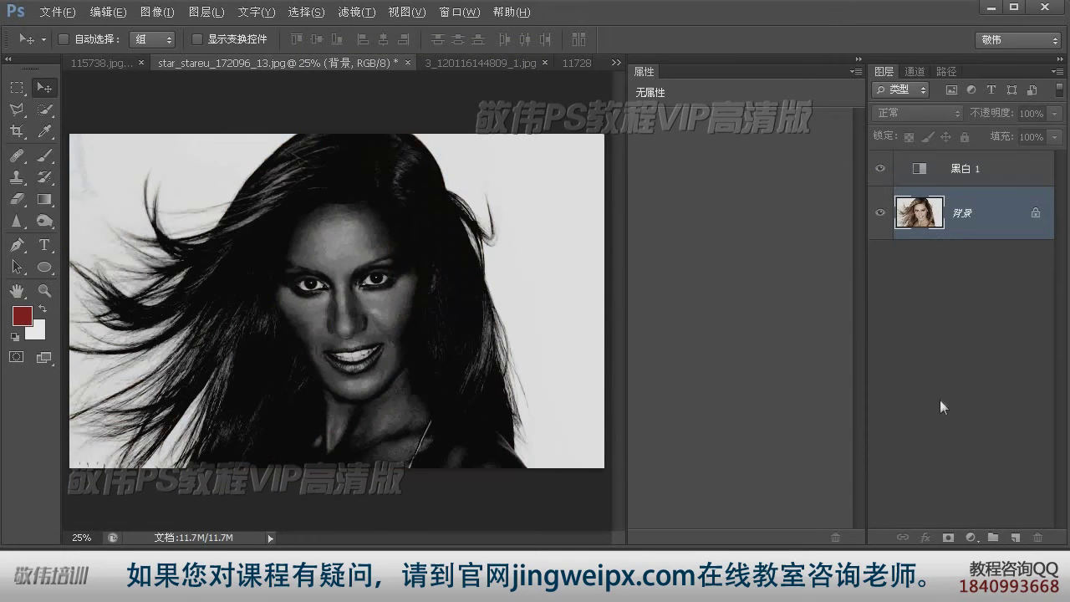
pyautogui.click(987, 161)
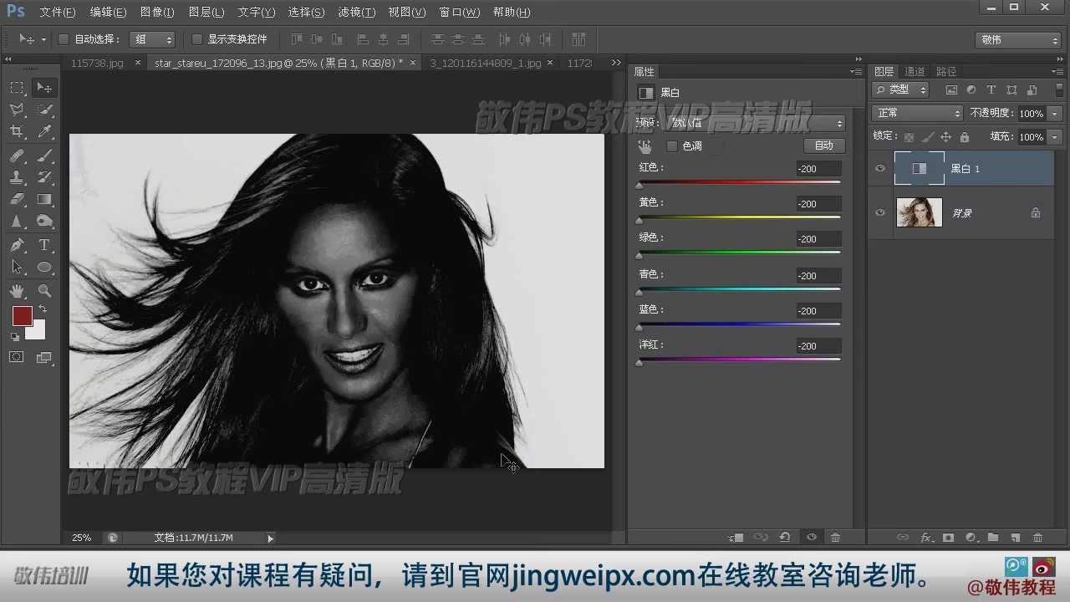
# - Duplicate the 蓝 channel of the long-haired portrait as 蓝 副本
pyautogui.click(916, 72)
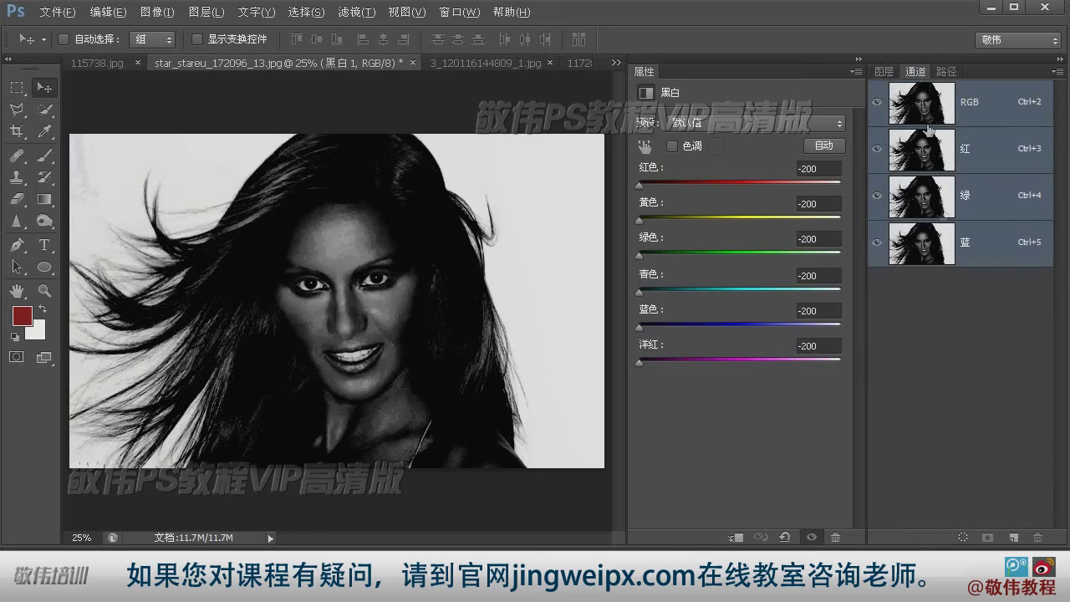
pyautogui.click(927, 249)
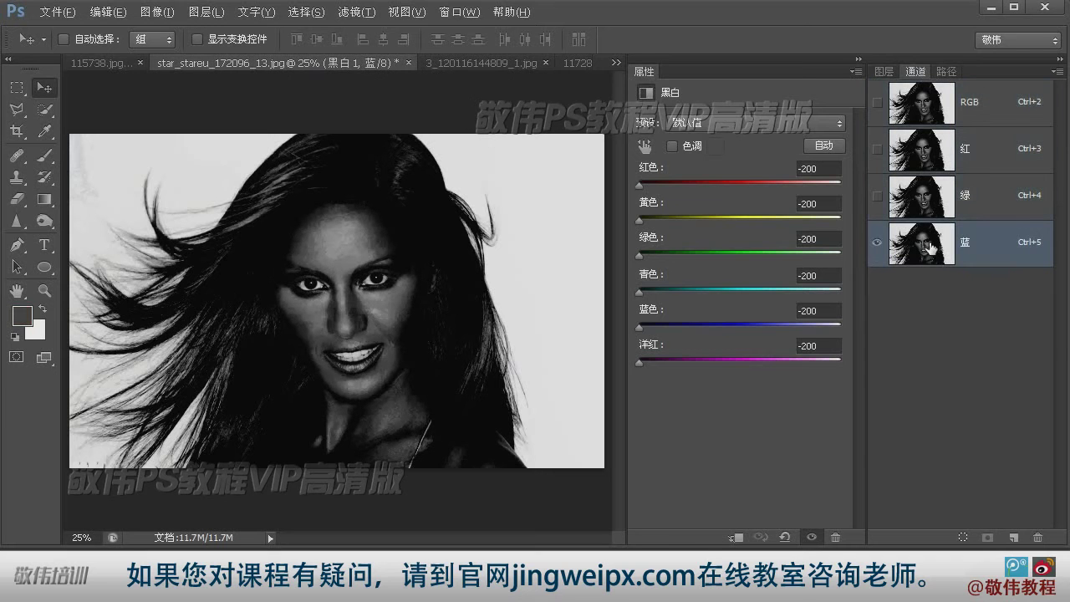
pyautogui.moveTo(940, 248); pyautogui.dragTo(1013, 537)
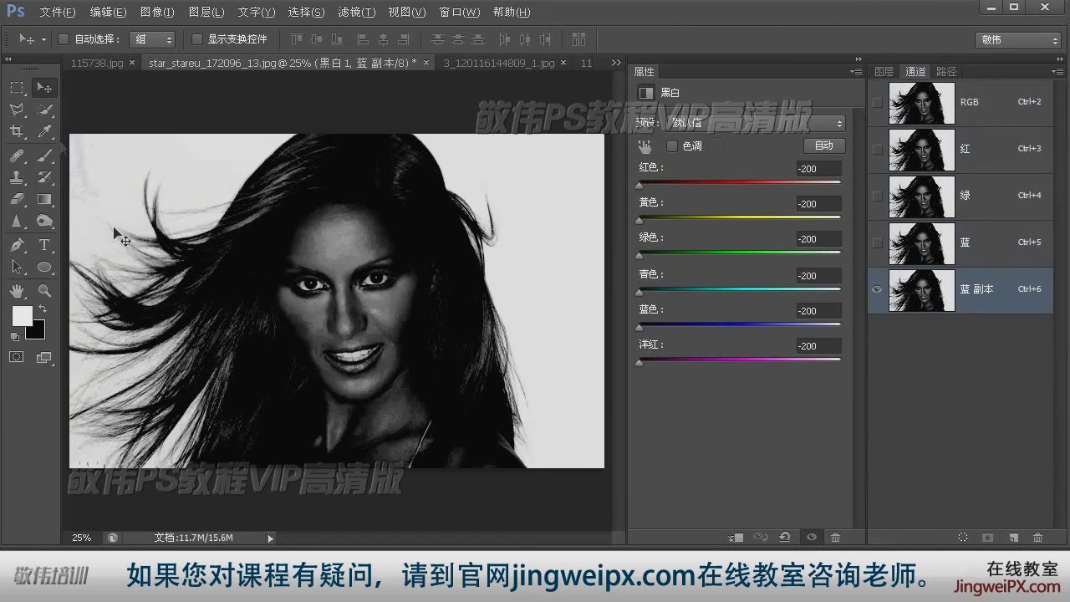
# - Paint the face, neck and inner hair solid black in the 蓝 副本 channel with a 300–400 px brush, and invert the channel
pyautogui.click(45, 156)
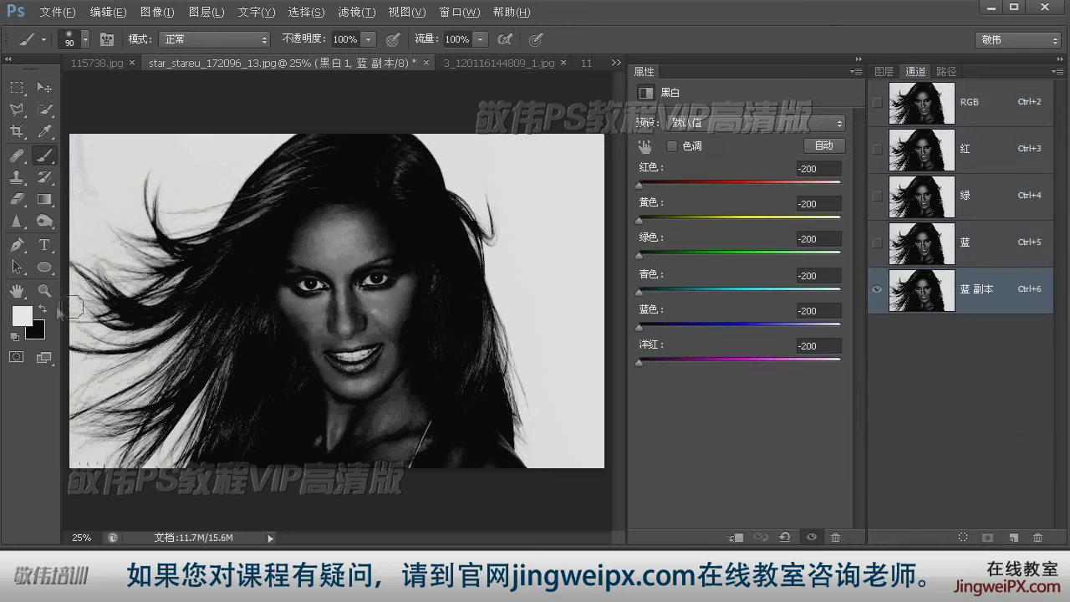
pyautogui.click(42, 309)
pyautogui.moveTo(316, 293)
pyautogui.mouseDown()
pyautogui.moveTo(327, 383)
pyautogui.moveTo(343, 380)
pyautogui.moveTo(310, 325)
pyautogui.moveTo(273, 306)
pyautogui.moveTo(299, 316)
pyautogui.mouseUp()
pyautogui.press(']')
pyautogui.press(']')
pyautogui.press(']')
pyautogui.press(']')
pyautogui.press(']')
pyautogui.press(']')
pyautogui.press(']')
pyautogui.press(']')
pyautogui.press(']')
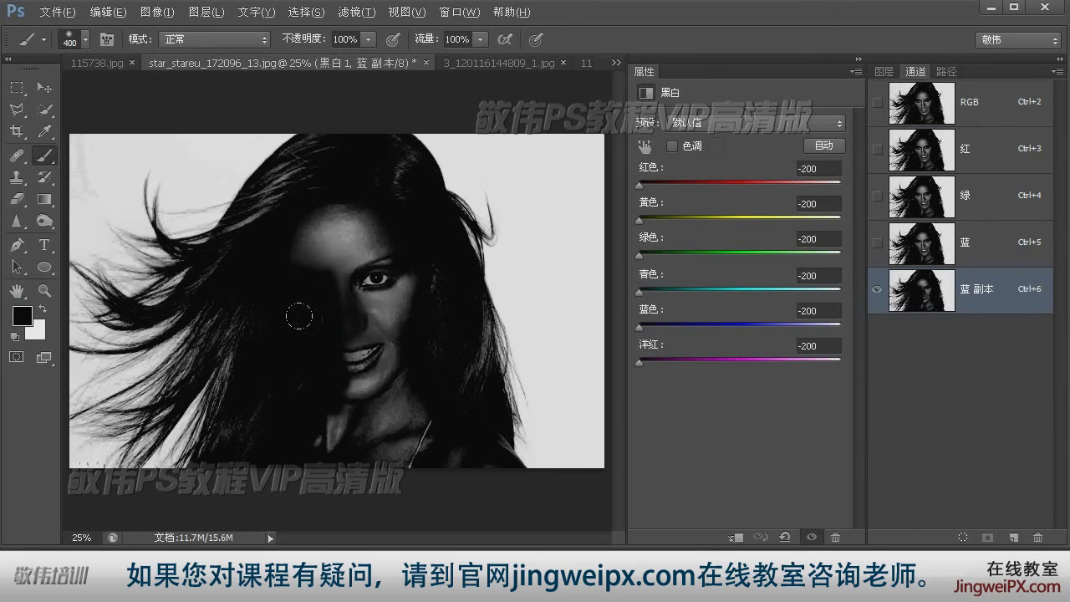
pyautogui.press('[')
pyautogui.press('[')
pyautogui.moveTo(333, 351); pyautogui.dragTo(339, 427)
pyautogui.click(239, 443)
pyautogui.moveTo(375, 351); pyautogui.dragTo(385, 414)
pyautogui.click(410, 383)
pyautogui.click(427, 411)
pyautogui.moveTo(456, 368); pyautogui.dragTo(361, 239)
pyautogui.click(333, 283)
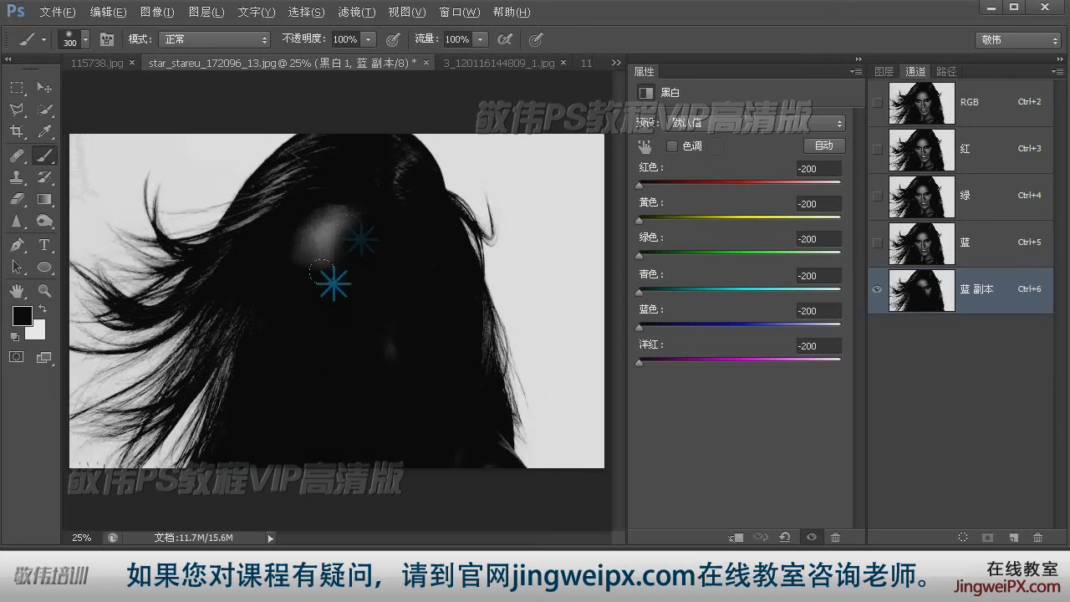
pyautogui.moveTo(320, 271); pyautogui.dragTo(360, 185)
pyautogui.press('v')
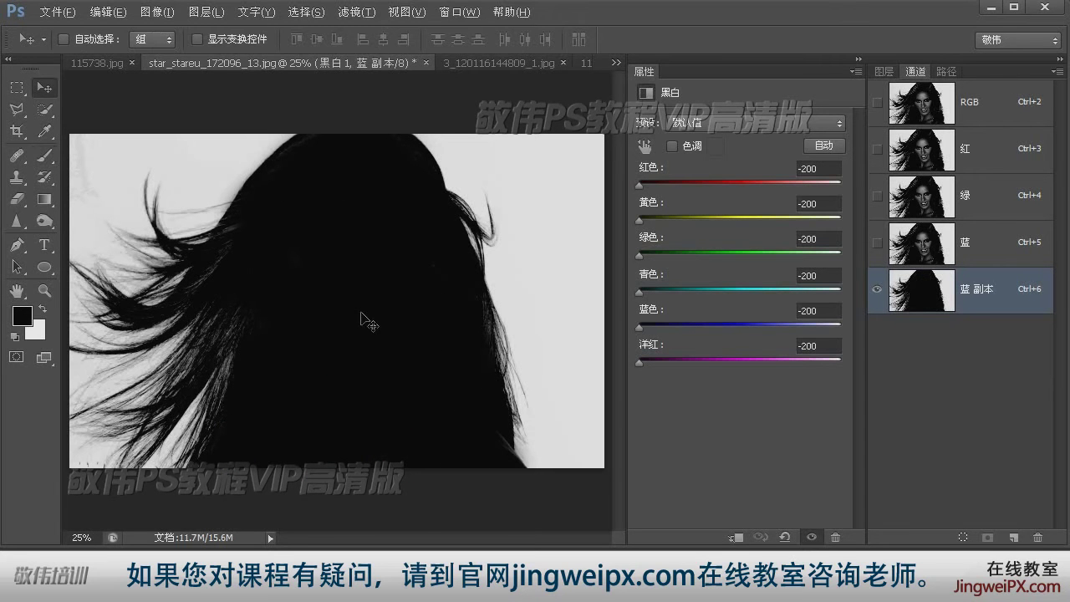
pyautogui.hotkey('ctrl', 'i')
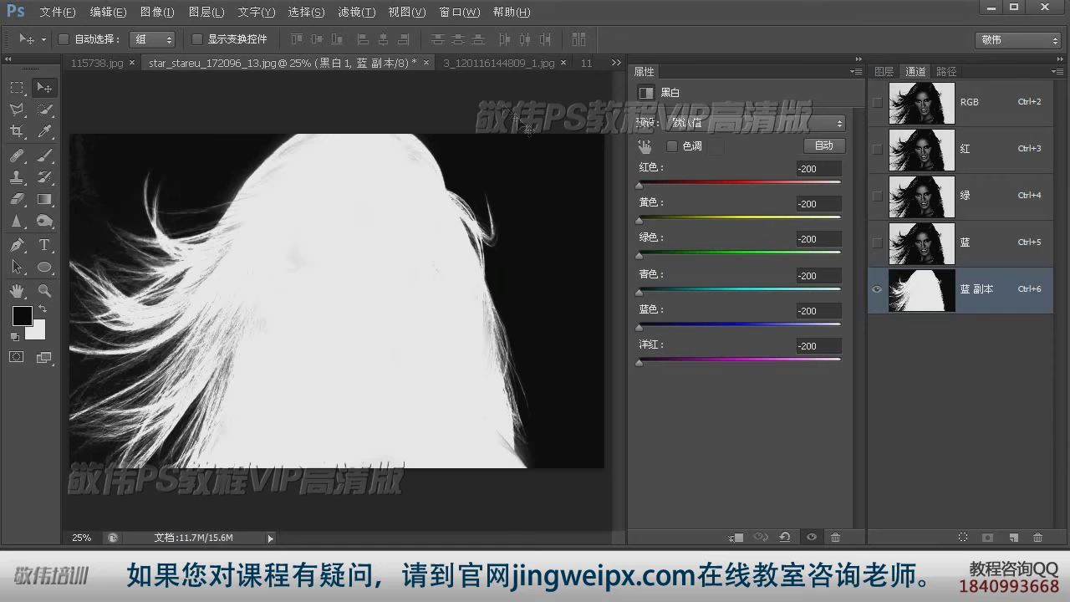
pyautogui.click(477, 66)
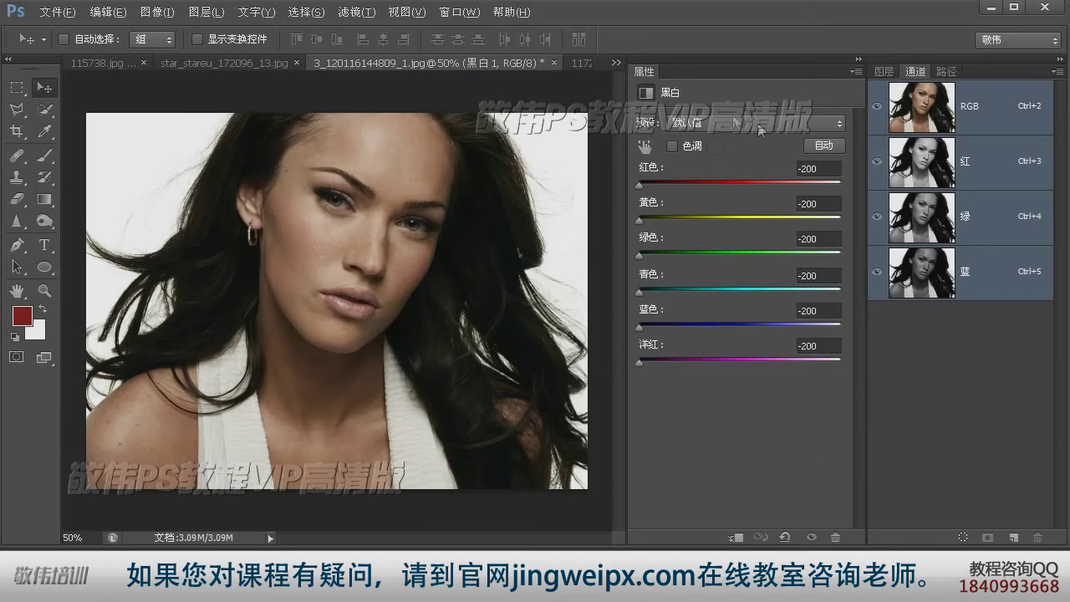
pyautogui.click(887, 72)
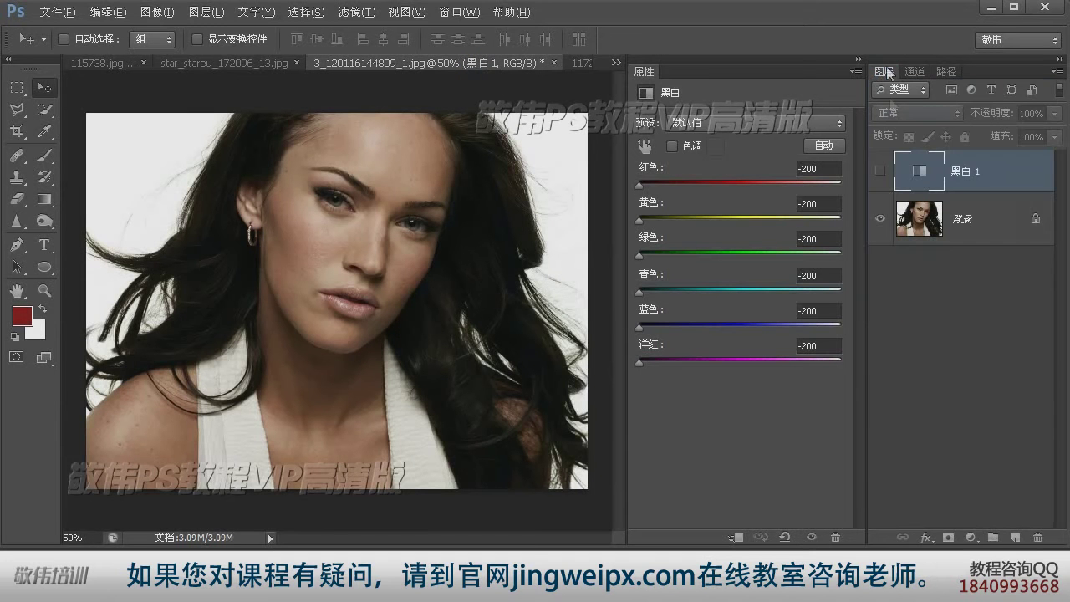
pyautogui.click(880, 172)
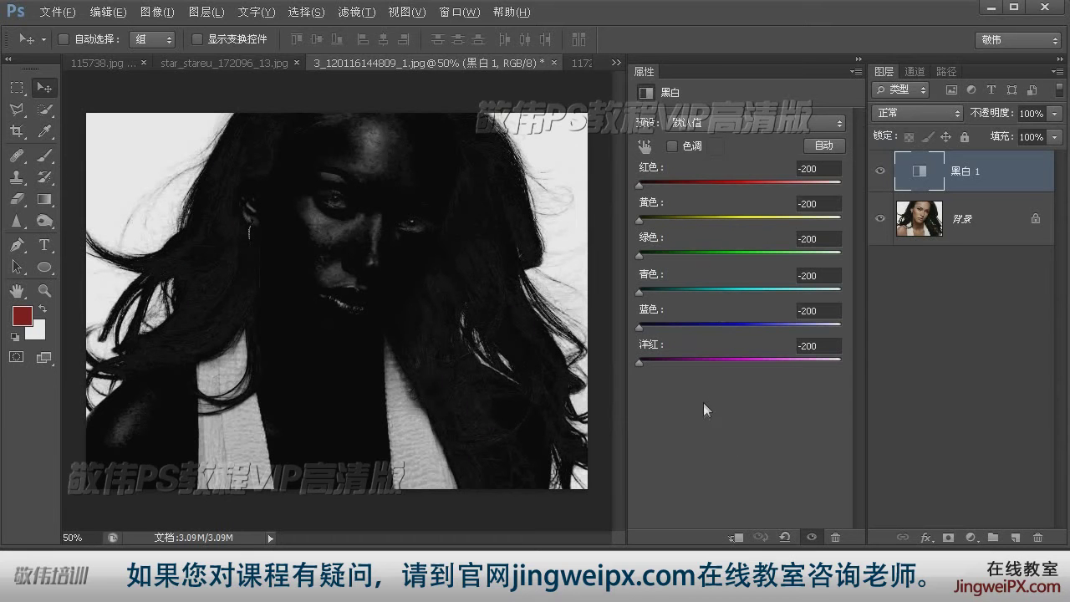
# - Switch to 1172828016808.jpg, show its 黑白 1 adjustment and set yellow to -136, green to -200 and blue to 155
pyautogui.click(579, 67)
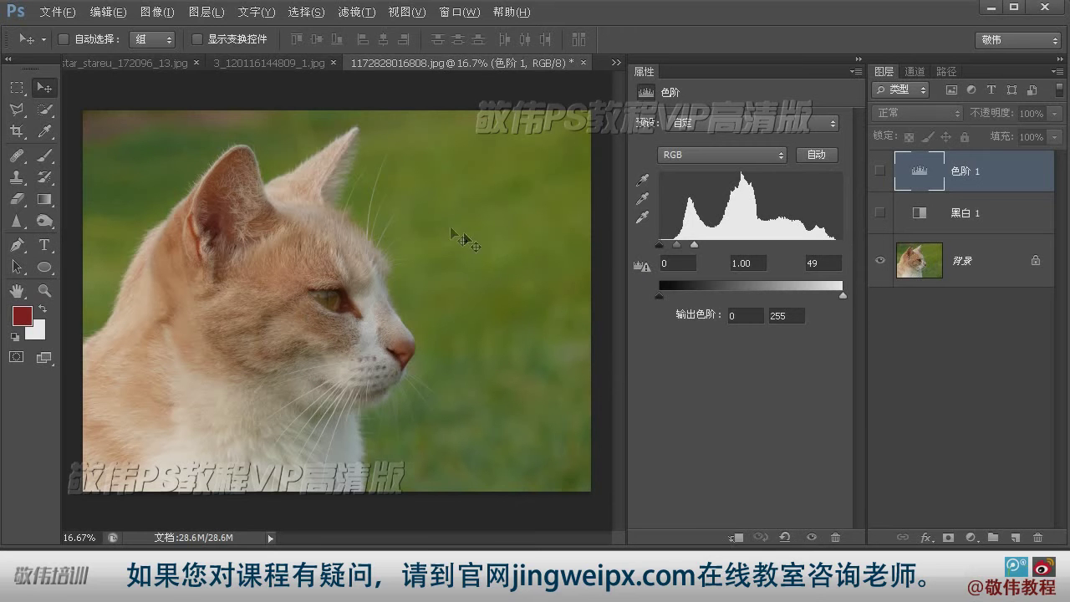
pyautogui.keyDown('ctrl'); pyautogui.click(529, 339); pyautogui.keyUp('ctrl')
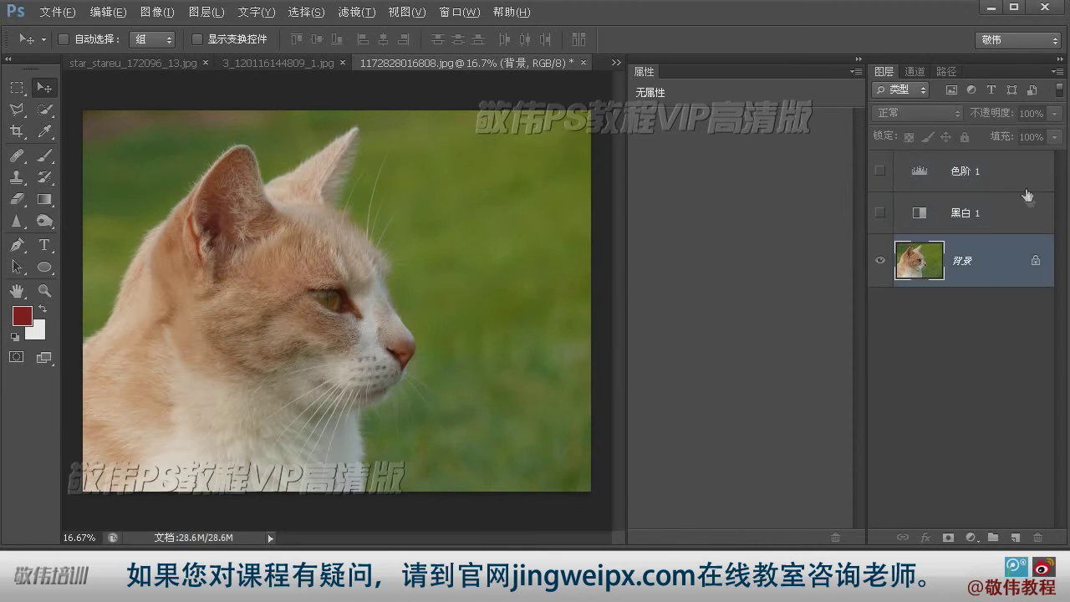
pyautogui.click(994, 218)
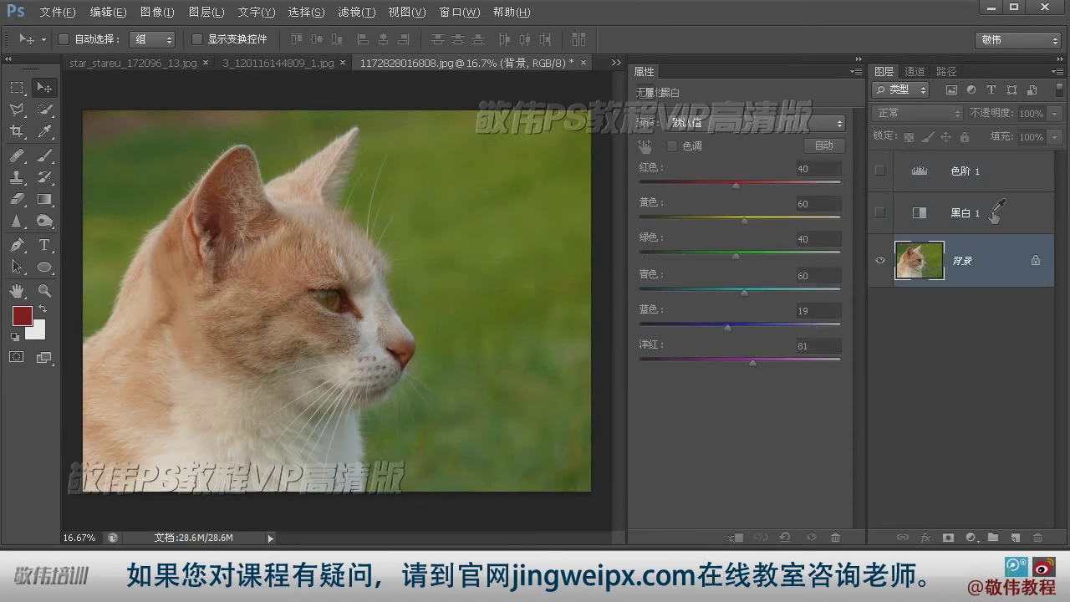
pyautogui.click(880, 216)
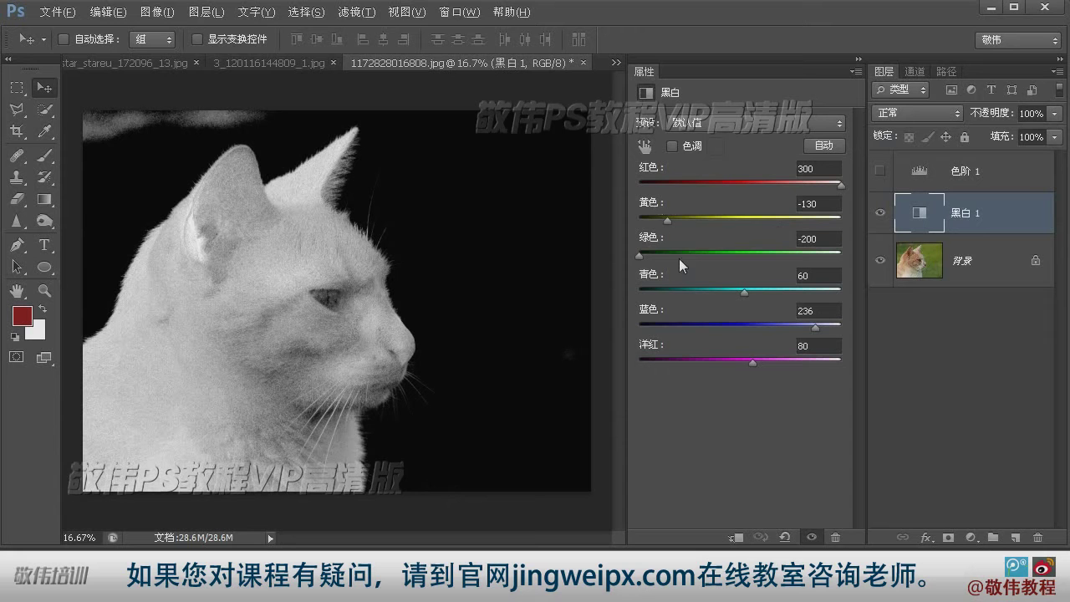
pyautogui.moveTo(640, 252); pyautogui.dragTo(616, 257)
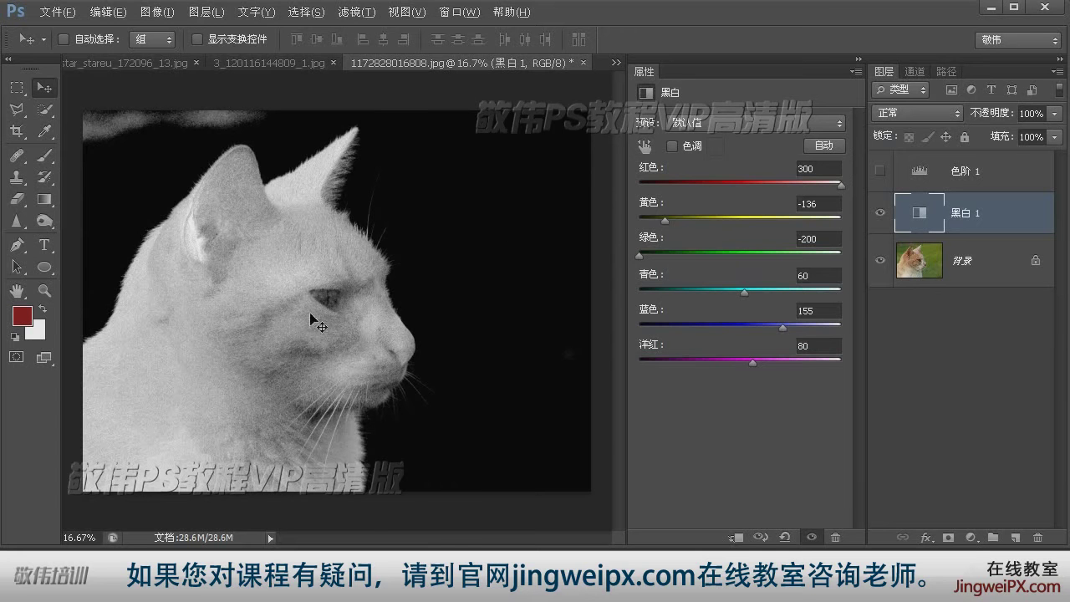
# - Show the 色阶 1 adjustment over the cat and set its midtone level to 2.54 and white input level to 108
pyautogui.click(996, 170)
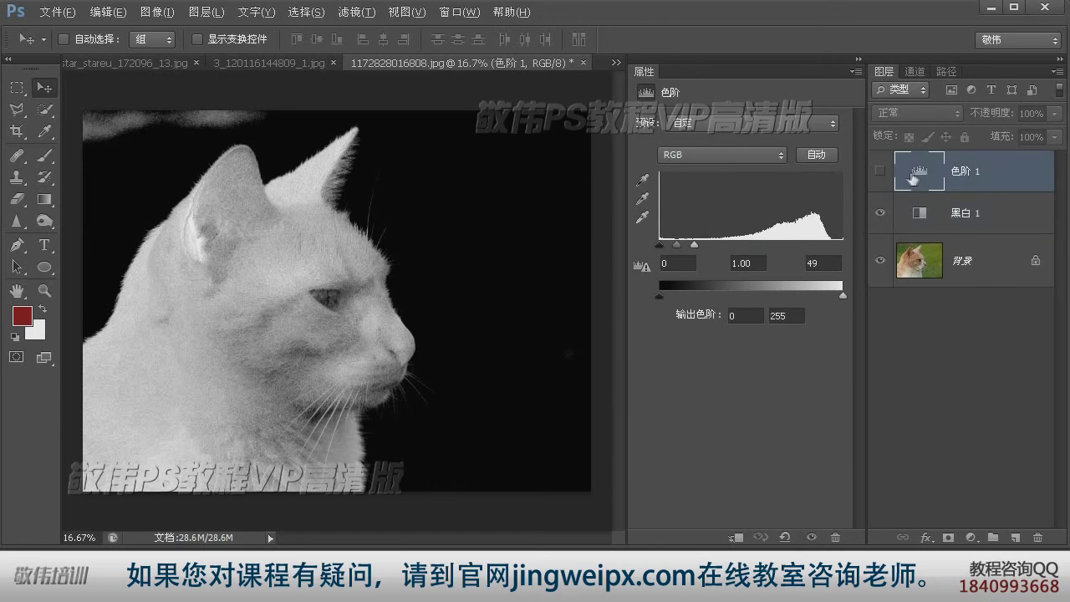
pyautogui.click(880, 171)
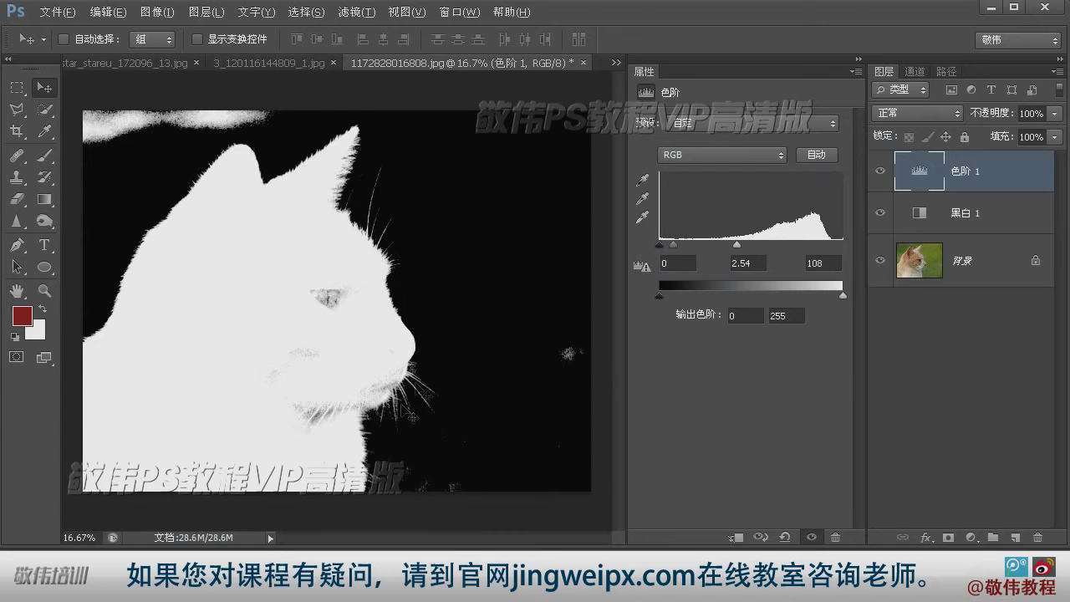
# - Duplicate the 绿 channel of the cat picture as 绿 副本
pyautogui.click(910, 73)
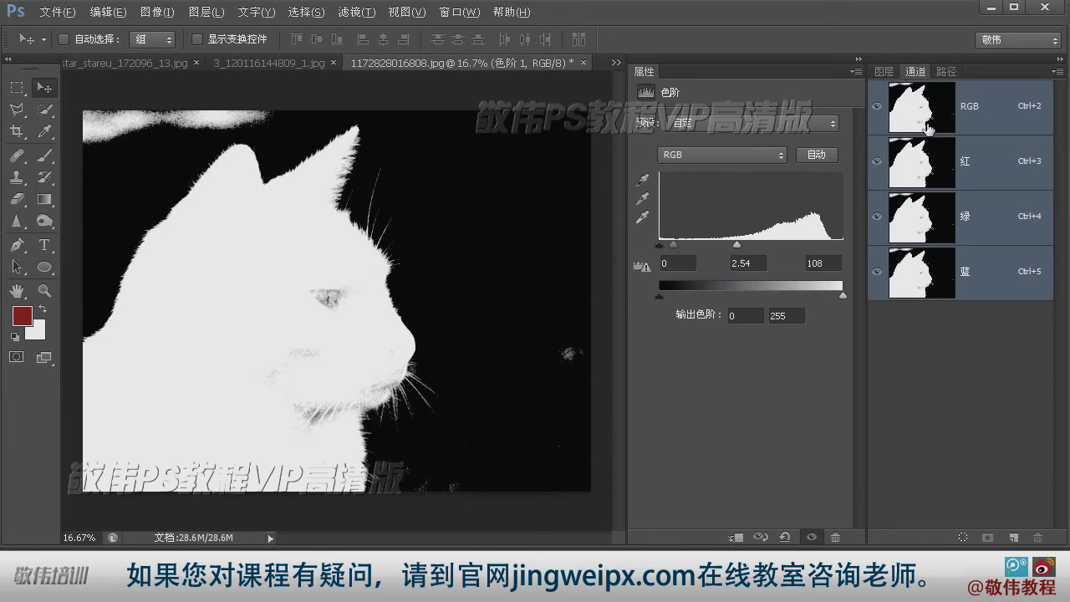
pyautogui.click(930, 216)
pyautogui.moveTo(935, 235); pyautogui.dragTo(1015, 536)
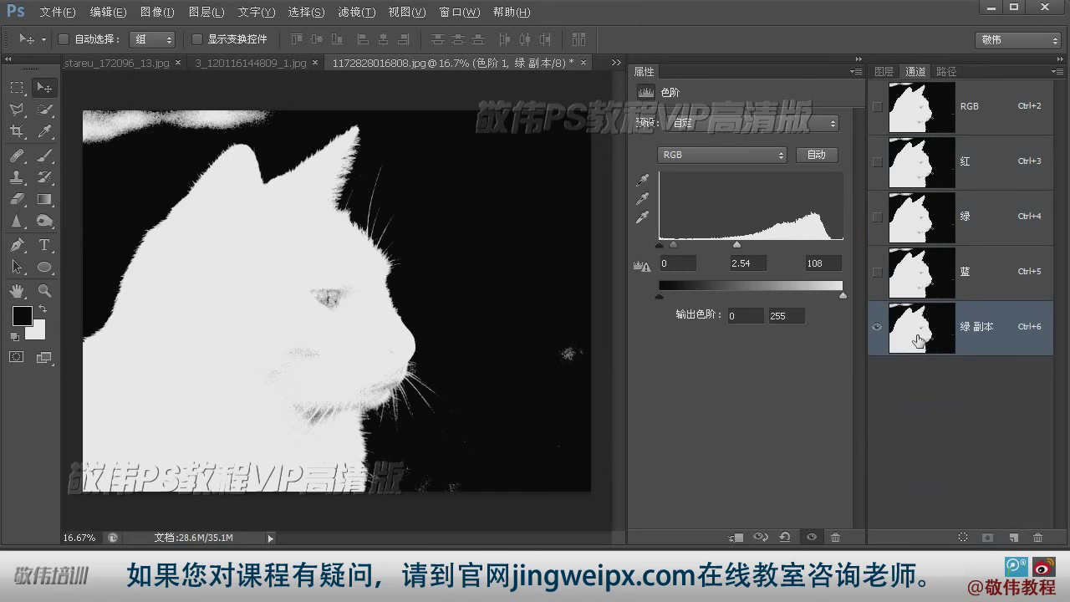
# - Paint the light remnants in the background of the 绿 副本 channel black with a 300 px hard round brush
pyautogui.click(44, 155)
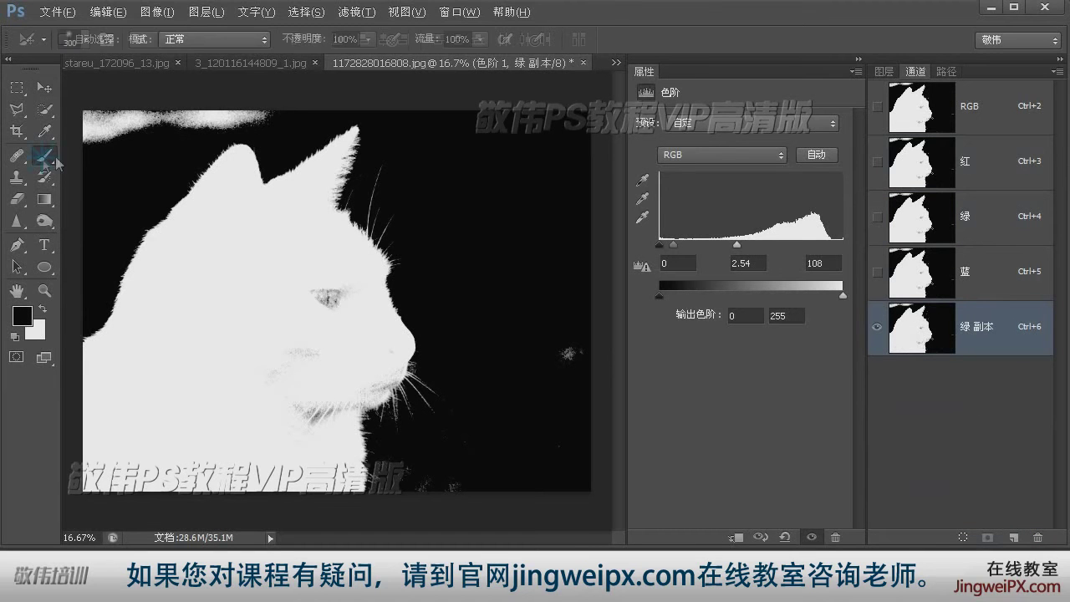
pyautogui.rightClick(468, 175)
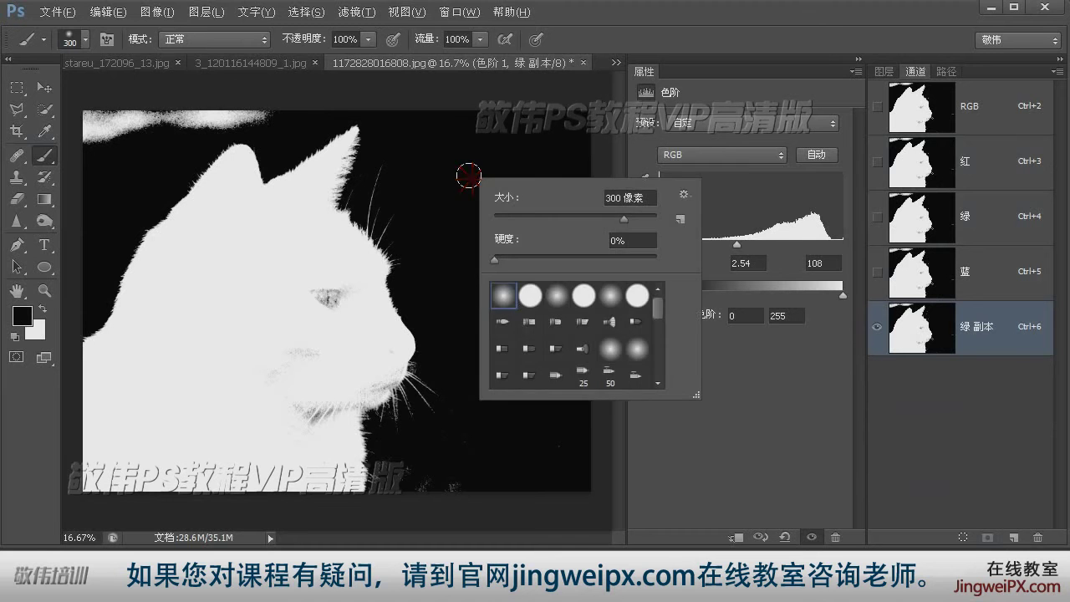
pyautogui.click(527, 301)
pyautogui.click(433, 145)
pyautogui.moveTo(274, 128)
pyautogui.mouseDown()
pyautogui.moveTo(275, 112)
pyautogui.moveTo(167, 92)
pyautogui.moveTo(42, 84)
pyautogui.moveTo(84, 134)
pyautogui.moveTo(243, 124)
pyautogui.moveTo(293, 109)
pyautogui.mouseUp()
pyautogui.moveTo(526, 240)
pyautogui.mouseDown()
pyautogui.moveTo(561, 490)
pyautogui.moveTo(443, 509)
pyautogui.moveTo(393, 461)
pyautogui.mouseUp()
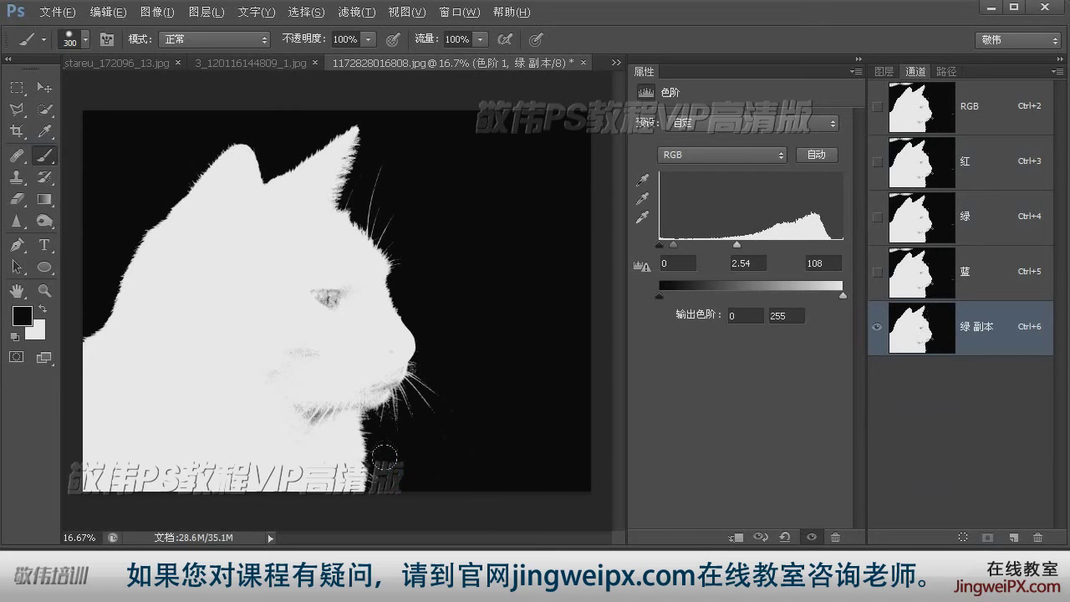
# - Paint the grey remnants on the cat's eye, cheek and muzzle white, using a 60 px brush near the whiskers
pyautogui.click(43, 309)
pyautogui.moveTo(323, 286)
pyautogui.mouseDown()
pyautogui.moveTo(299, 381)
pyautogui.moveTo(354, 370)
pyautogui.moveTo(452, 401)
pyautogui.mouseUp()
pyautogui.press('[')
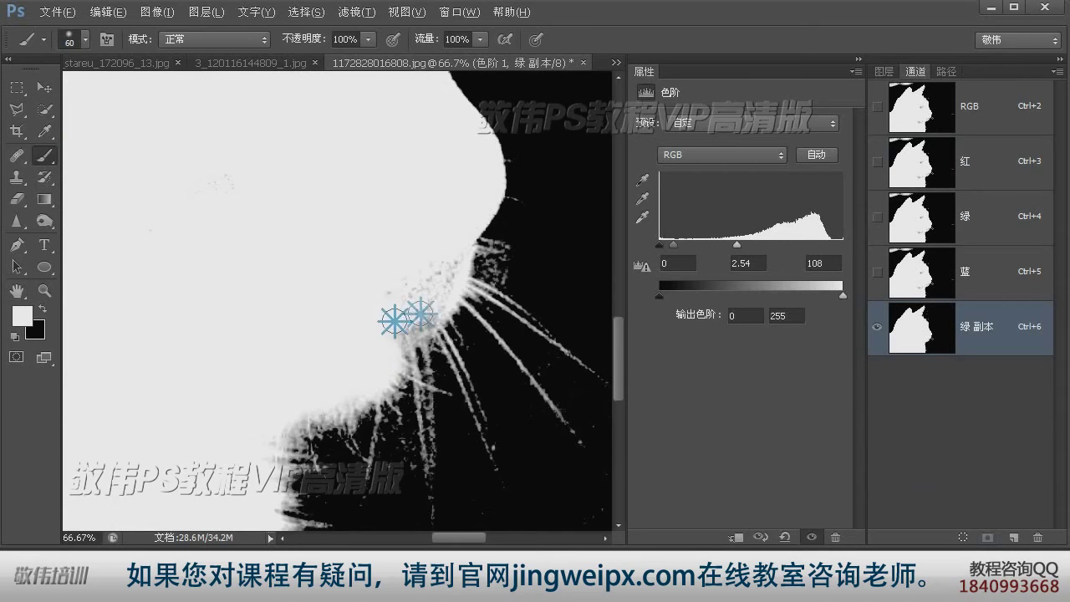
pyautogui.hotkey('ctrl', '0')
pyautogui.click(38, 92)
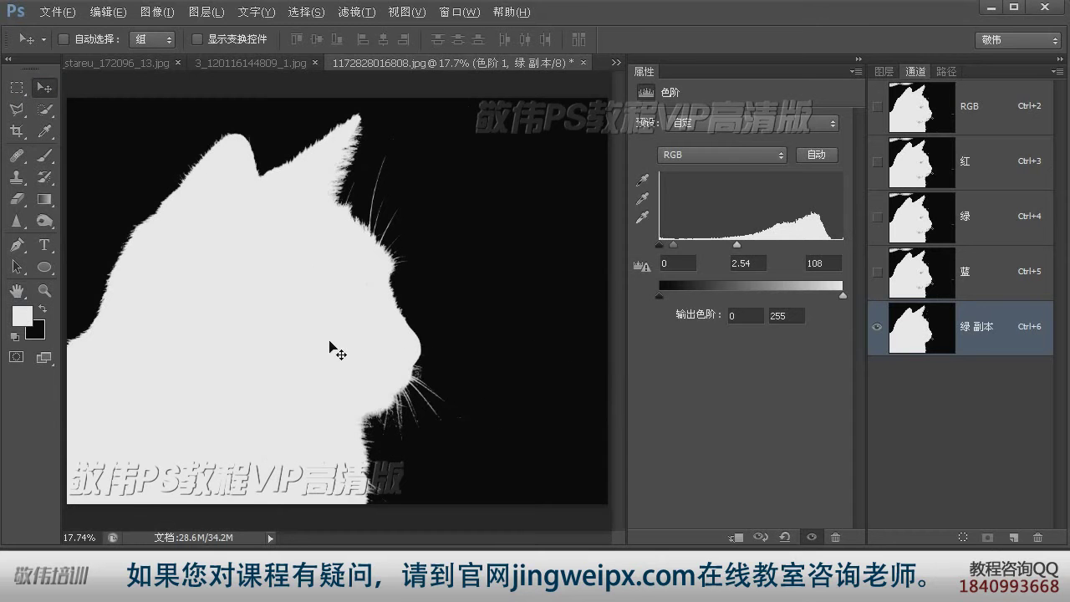
# - Load the 绿 副本 channel as a selection and hide the 黑白 1 and 色阶 1 adjustments
pyautogui.keyDown('ctrl'); pyautogui.click(940, 336); pyautogui.keyUp('ctrl')
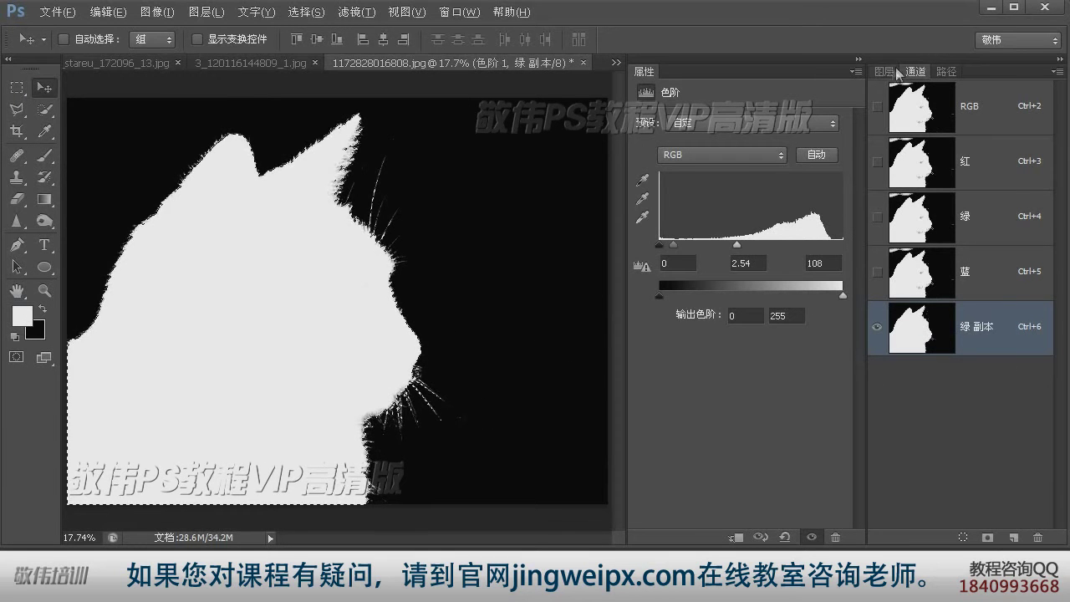
pyautogui.click(884, 72)
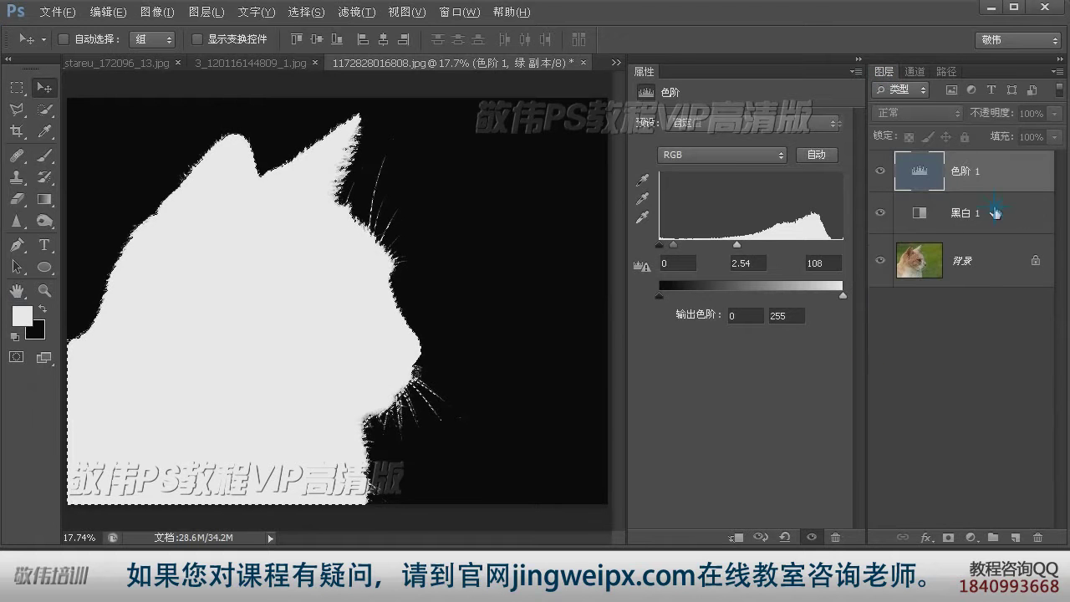
pyautogui.click(890, 217)
pyautogui.moveTo(879, 222); pyautogui.dragTo(880, 172)
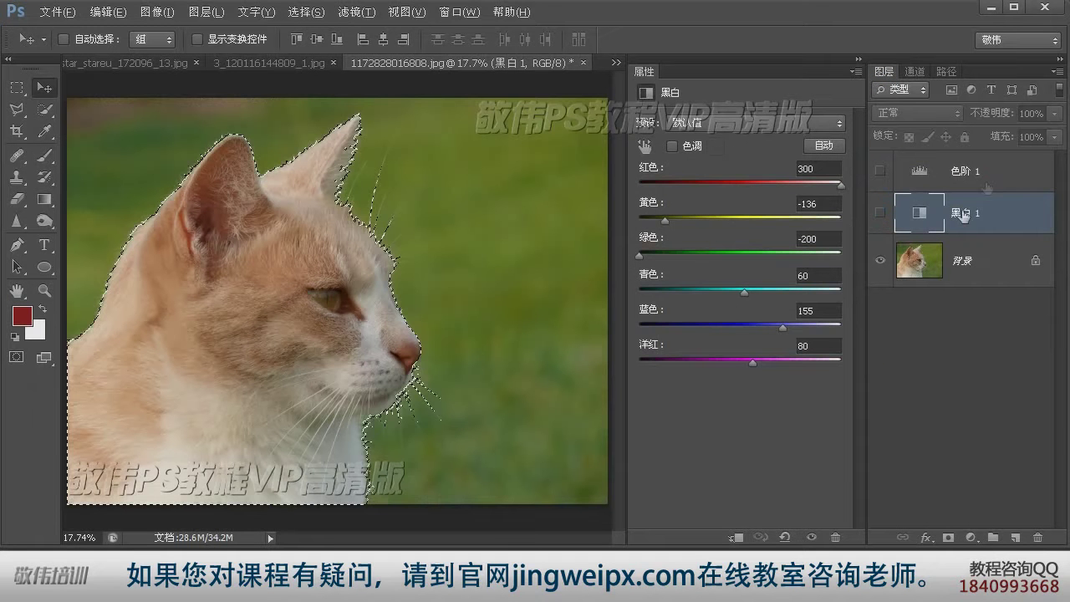
# - Add a layer mask to the cat picture from the loaded selection and disable the mask
pyautogui.click(1004, 272)
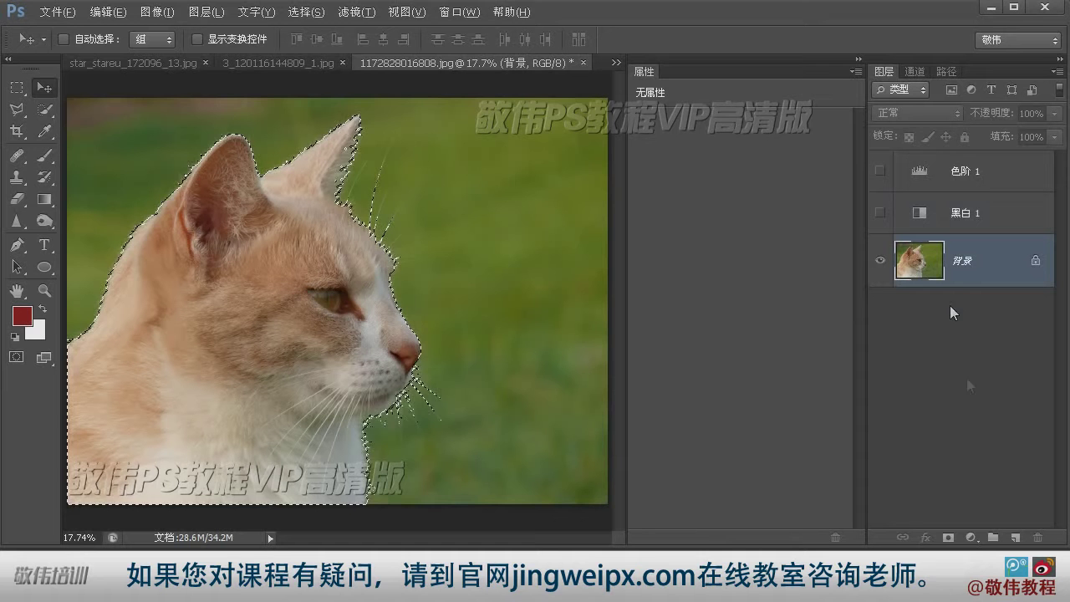
pyautogui.click(951, 538)
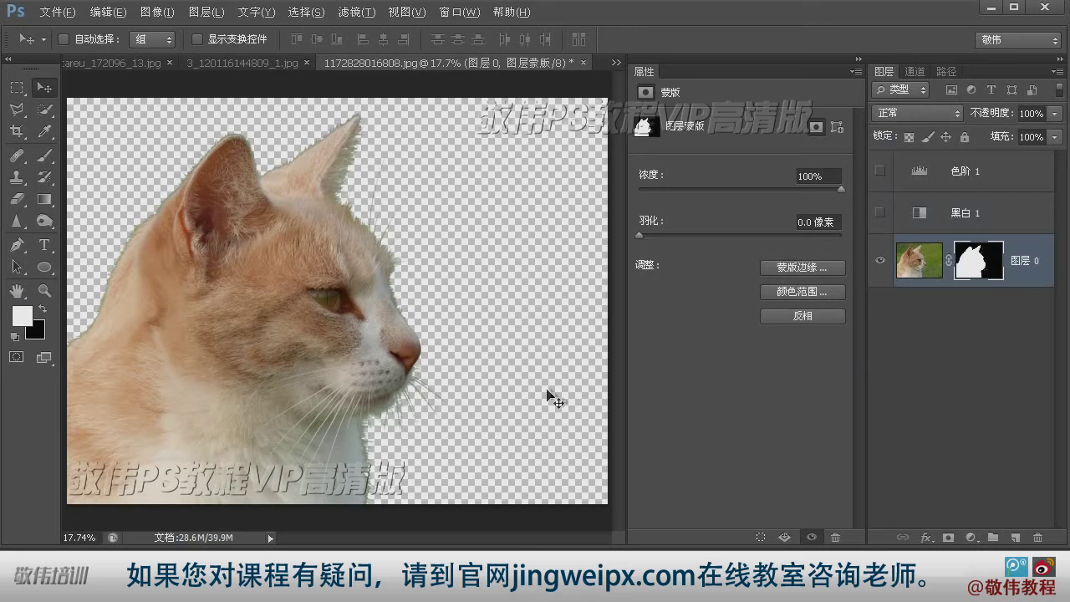
pyautogui.rightClick(983, 261)
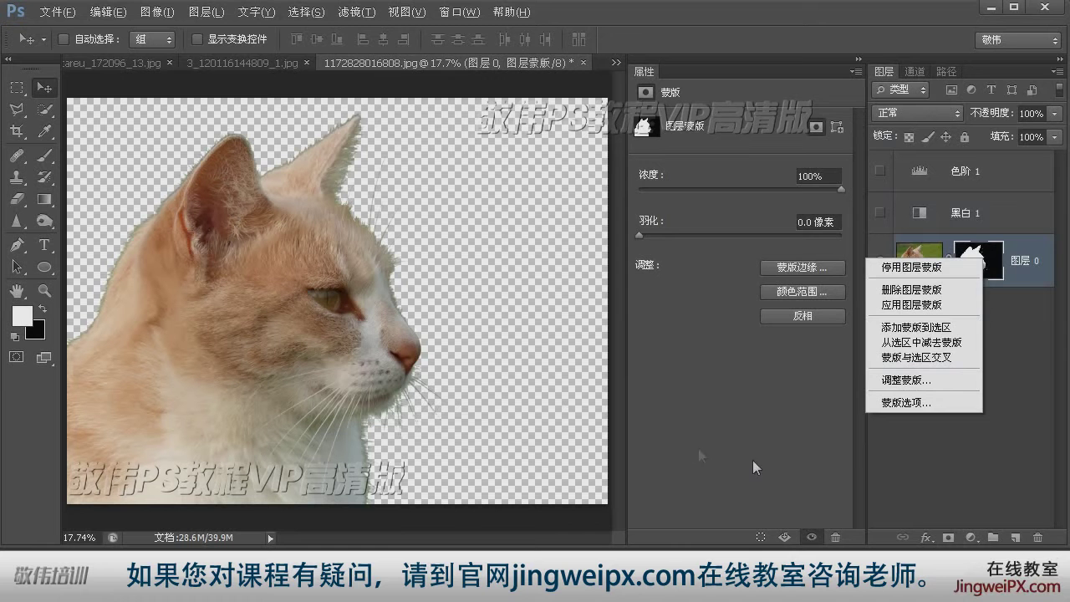
pyautogui.click(1031, 479)
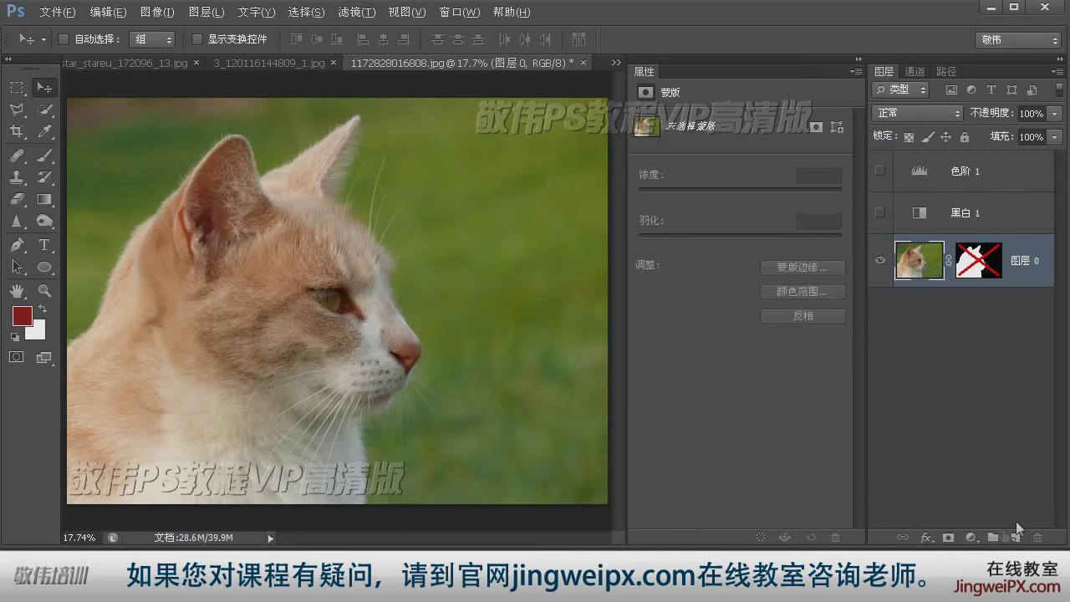
# - Add a monochrome Channel Mixer adjustment above the cat with red +200, green -200, blue +149 and constant -18, and display the 绿 副本 channel
pyautogui.click(971, 537)
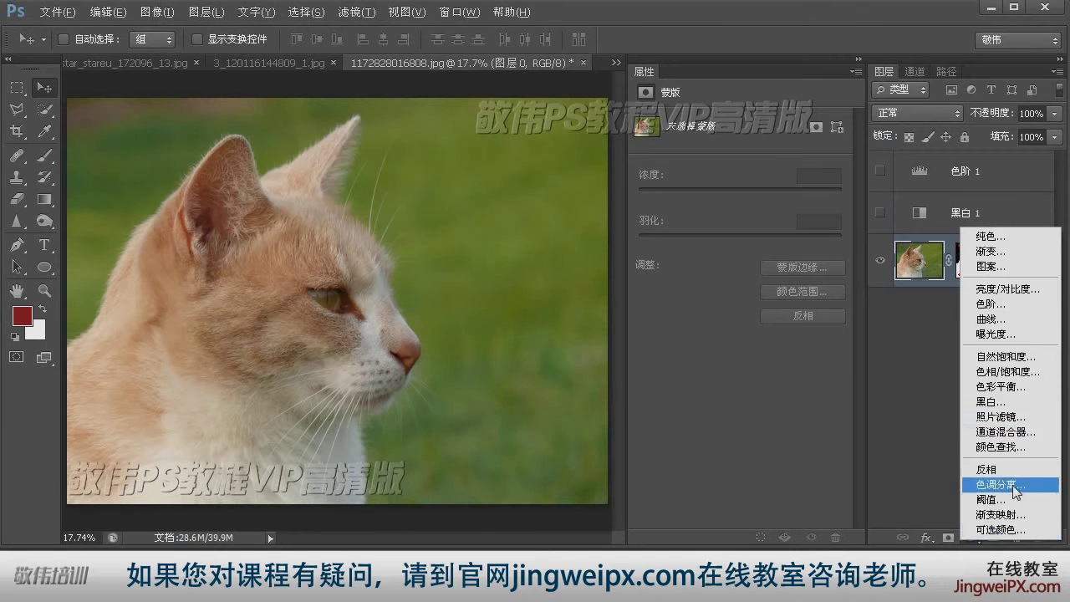
pyautogui.click(1006, 431)
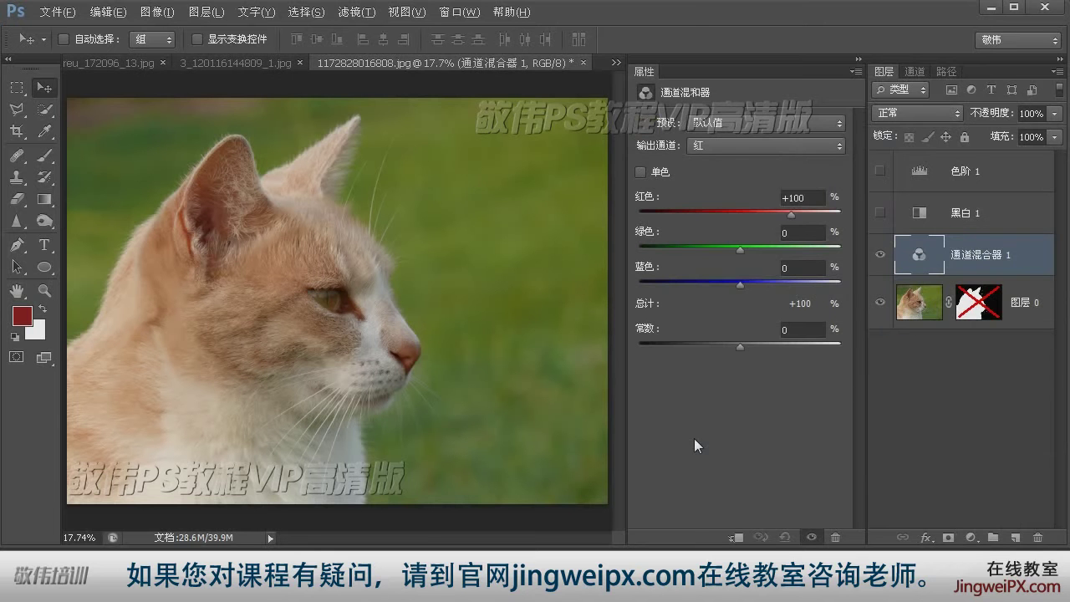
pyautogui.click(641, 172)
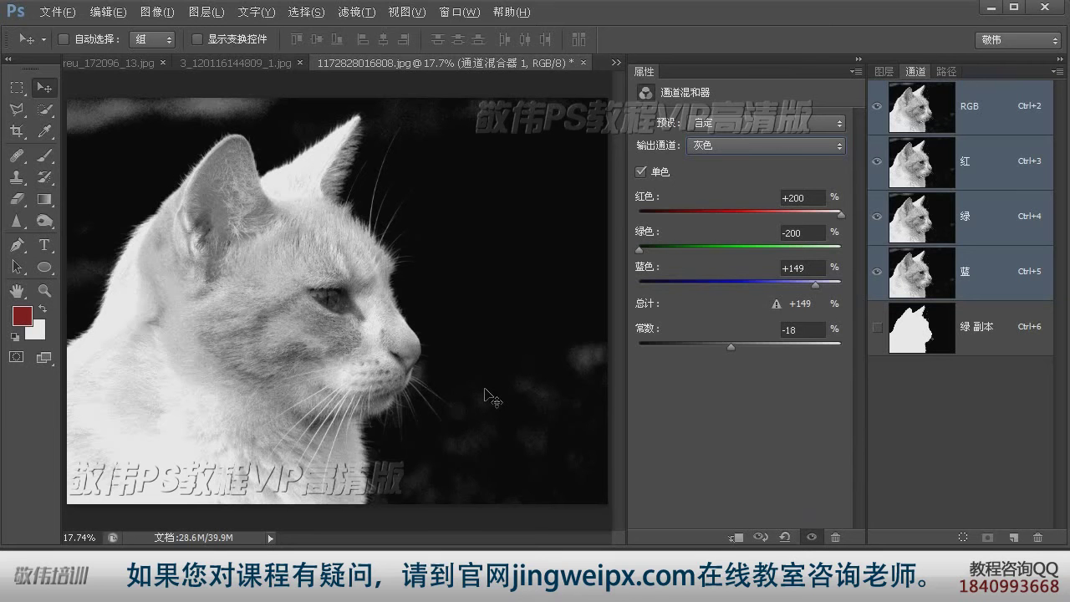
pyautogui.click(978, 334)
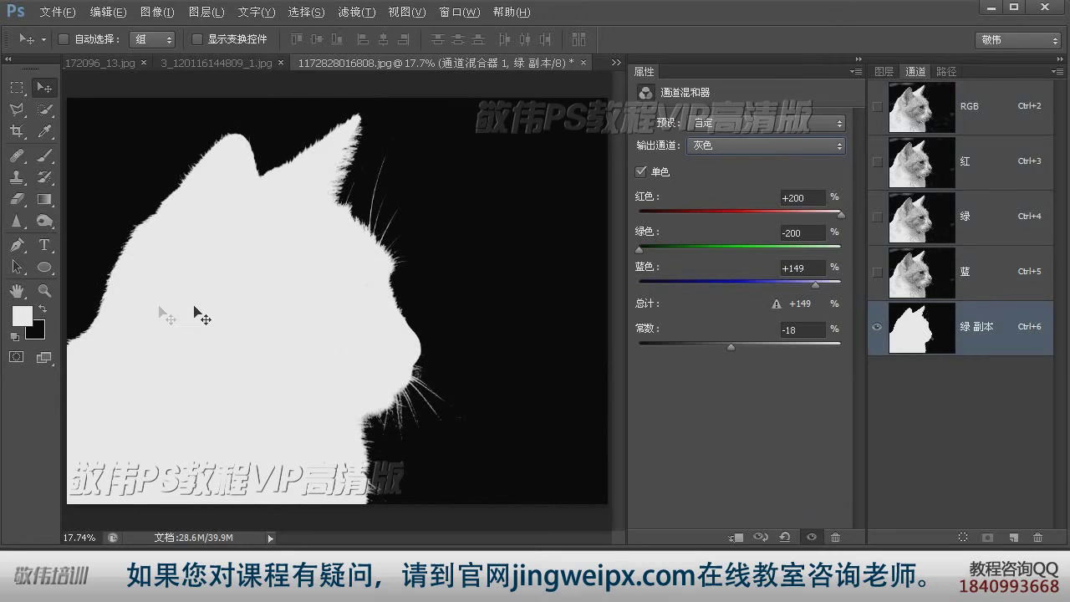
# - Copy the perfume bottle picture from 瓶.jpg into 背景.jpg as a new layer over the flowers
pyautogui.click(113, 63)
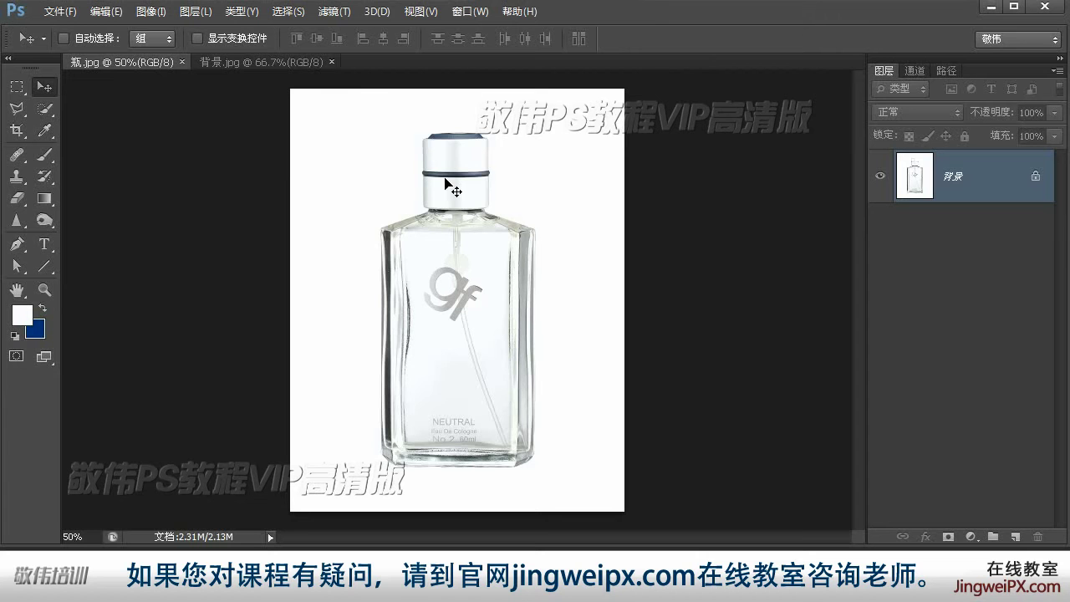
pyautogui.moveTo(460, 282)
pyautogui.mouseDown()
pyautogui.moveTo(241, 62)
pyautogui.moveTo(402, 234)
pyautogui.moveTo(452, 264)
pyautogui.mouseUp()
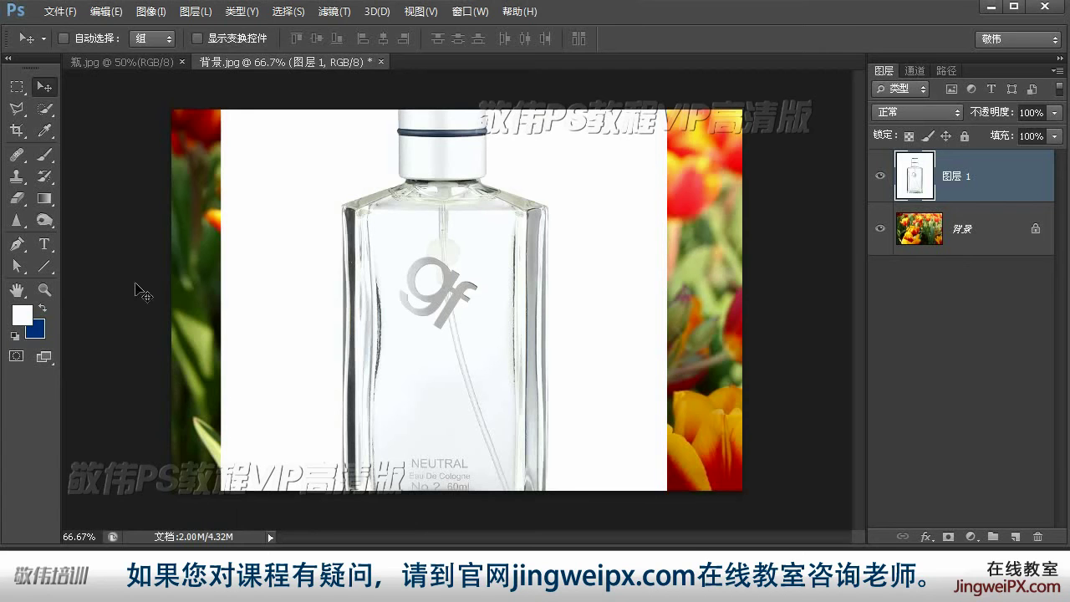
pyautogui.click(17, 290)
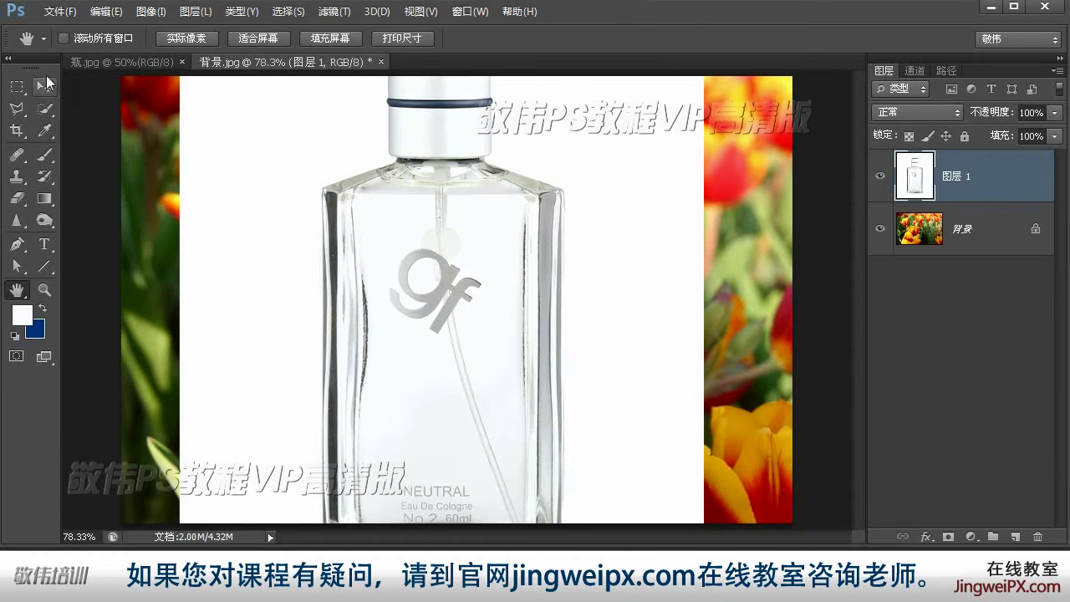
pyautogui.click(45, 86)
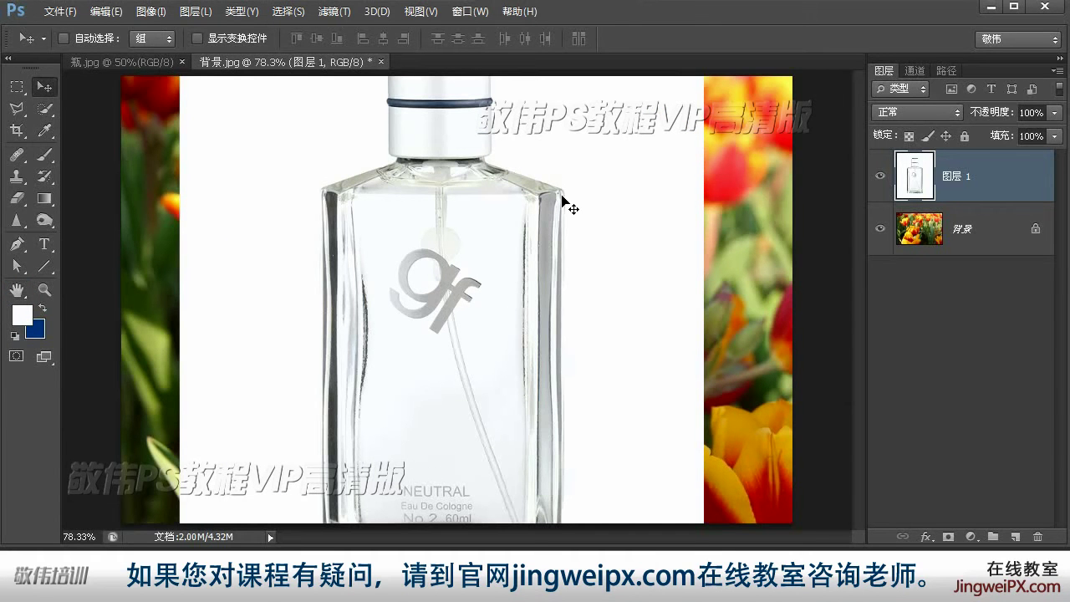
# - Scale down the bottle layer proportionally and position it so the whole bottle fits near the middle of the flower picture
pyautogui.hotkey('ctrl', 't')
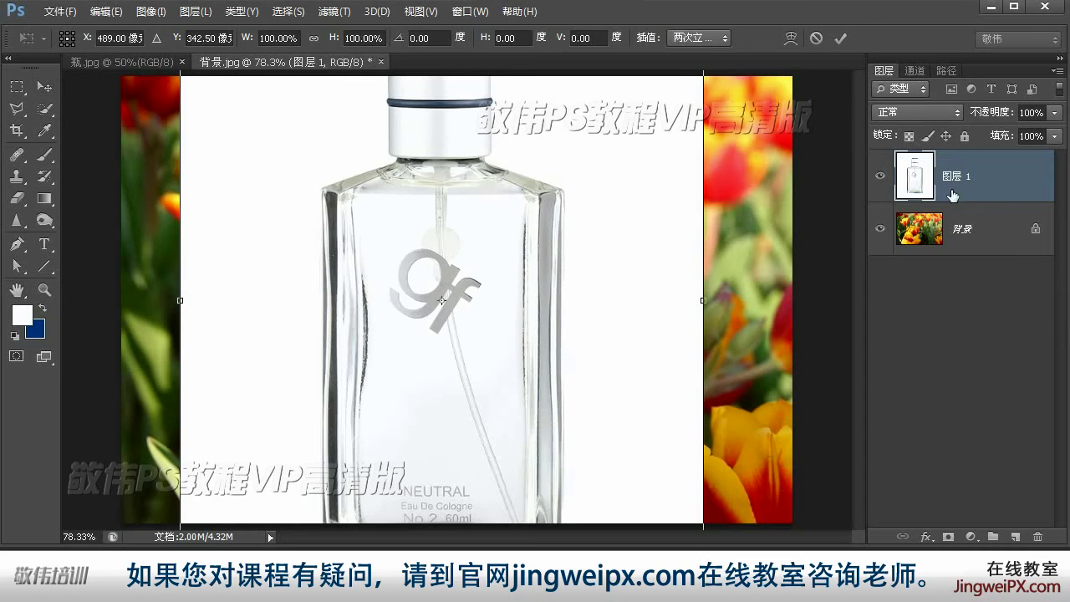
pyautogui.moveTo(657, 119); pyautogui.dragTo(599, 224)
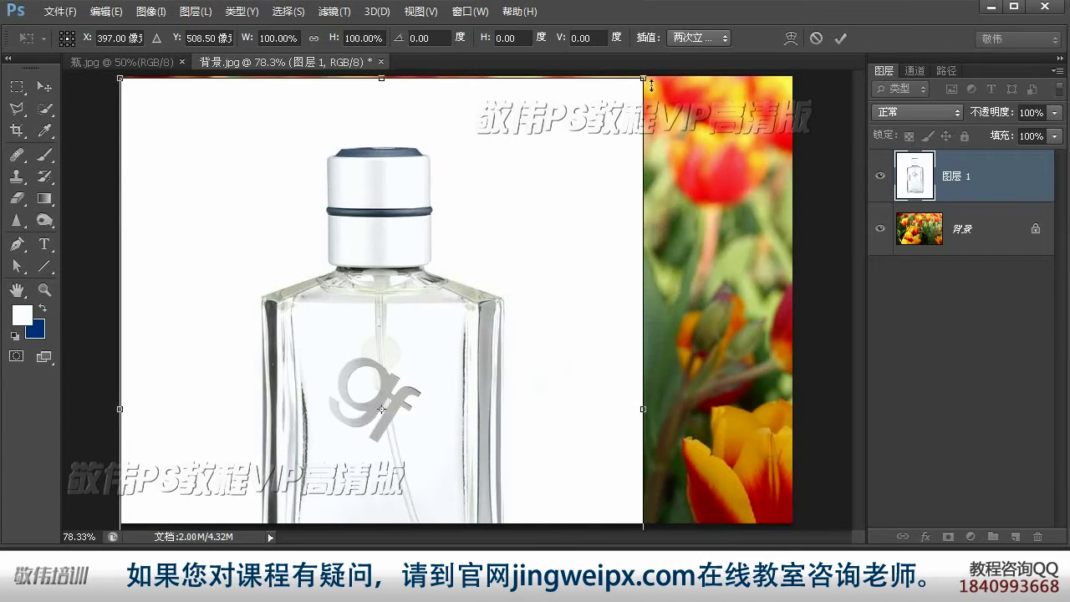
pyautogui.moveTo(644, 79); pyautogui.dragTo(552, 211)
pyautogui.moveTo(507, 292); pyautogui.dragTo(623, 142)
pyautogui.moveTo(641, 89); pyautogui.dragTo(659, 67)
pyautogui.moveTo(543, 252); pyautogui.dragTo(547, 242)
pyautogui.press('Return')
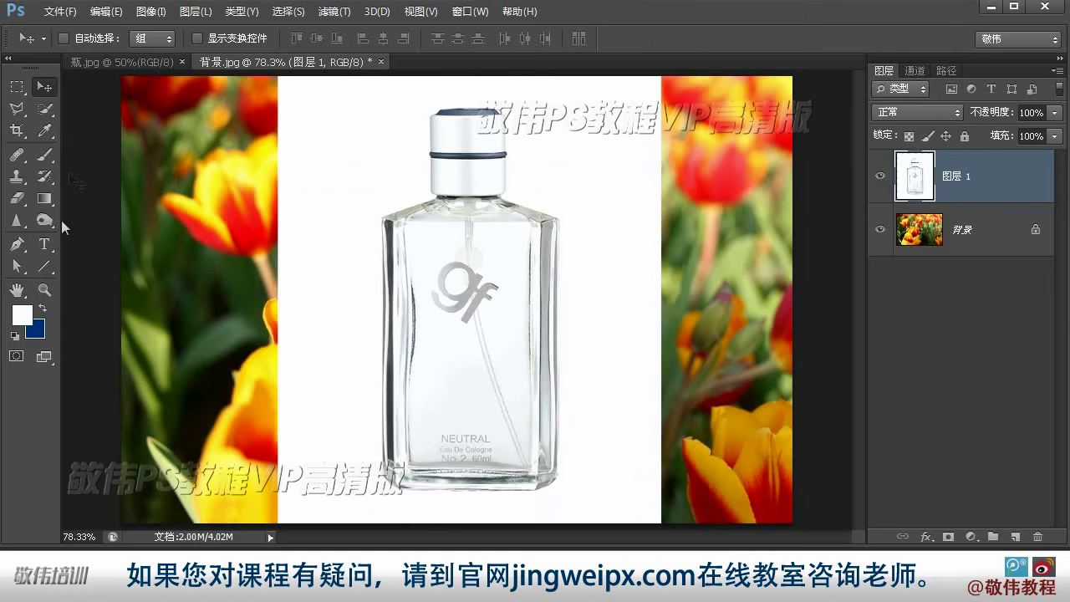
# - Start a Pen tool shape outline with three anchor points along the bottle's slanted lower-left corner
pyautogui.doubleClick(45, 292)
pyautogui.moveTo(598, 146); pyautogui.dragTo(590, 227)
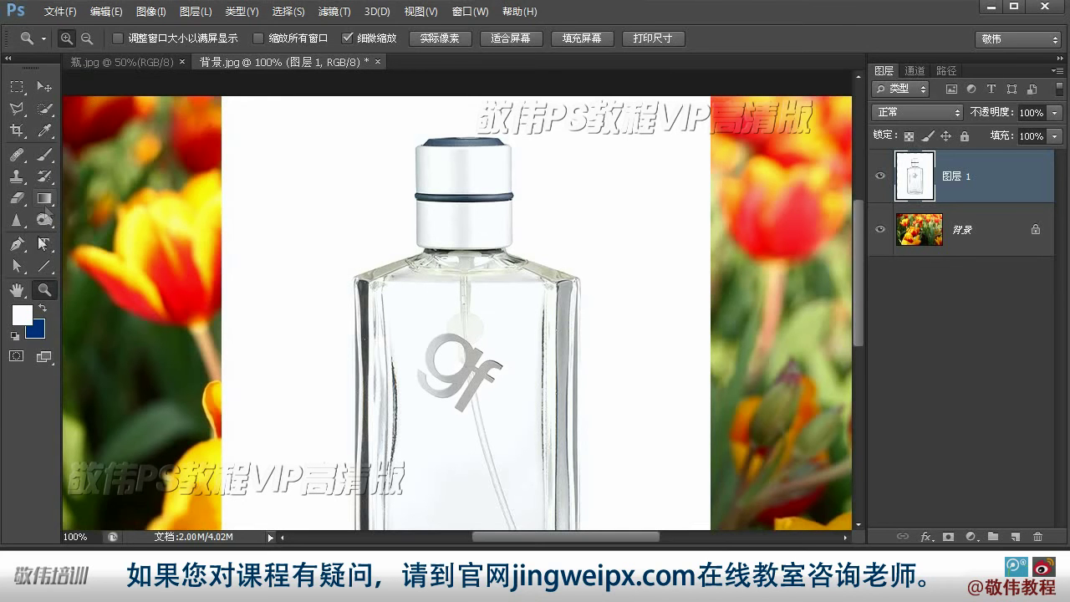
pyautogui.click(16, 244)
pyautogui.moveTo(482, 400); pyautogui.dragTo(483, 176)
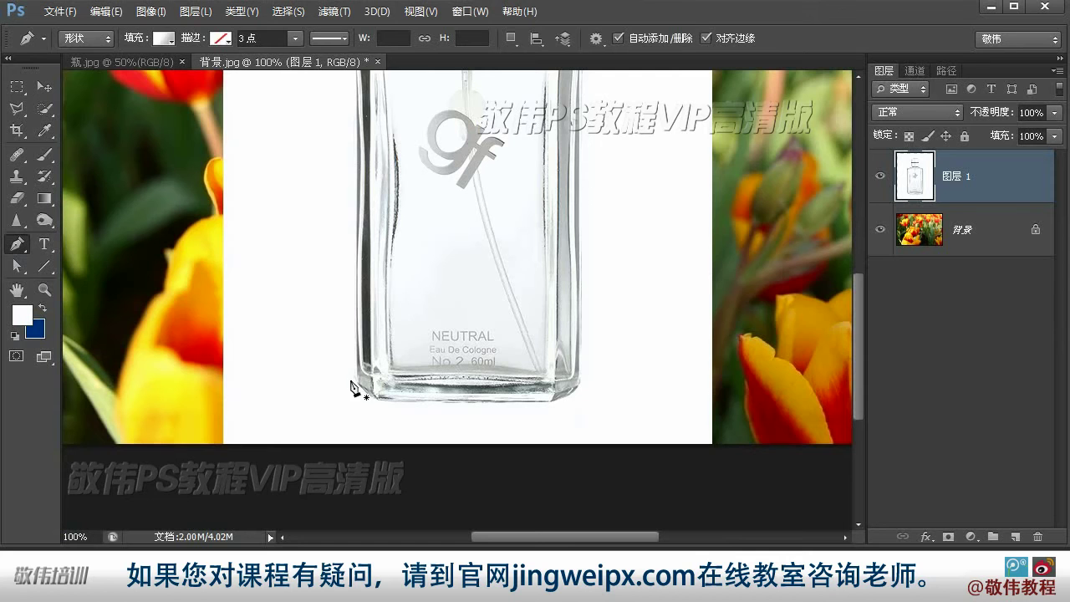
pyautogui.click(45, 290)
pyautogui.click(358, 407)
pyautogui.click(344, 308)
pyautogui.click(16, 243)
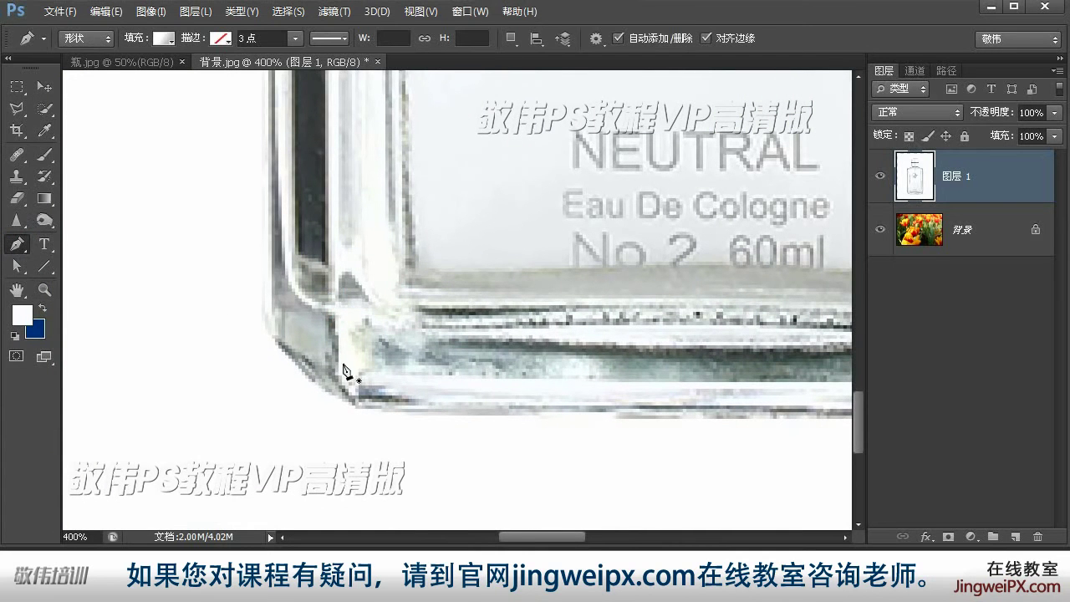
pyautogui.click(273, 339)
pyautogui.click(310, 376)
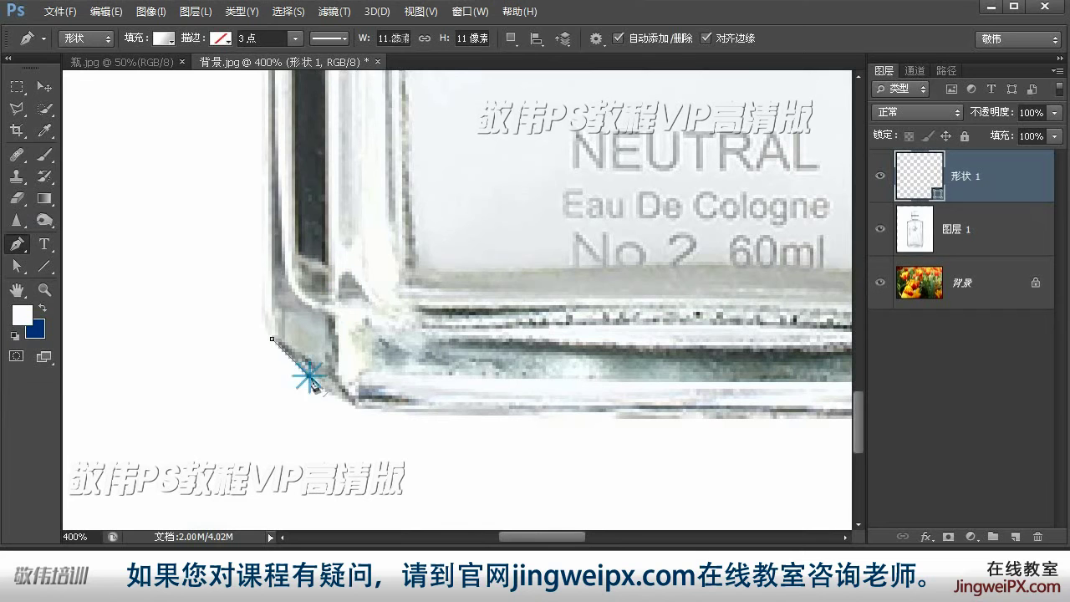
pyautogui.click(355, 407)
# - Continue the pen outline along the bottle's bottom edge, around the lower-right corner and up to the right shoulder
pyautogui.moveTo(536, 417); pyautogui.dragTo(328, 372)
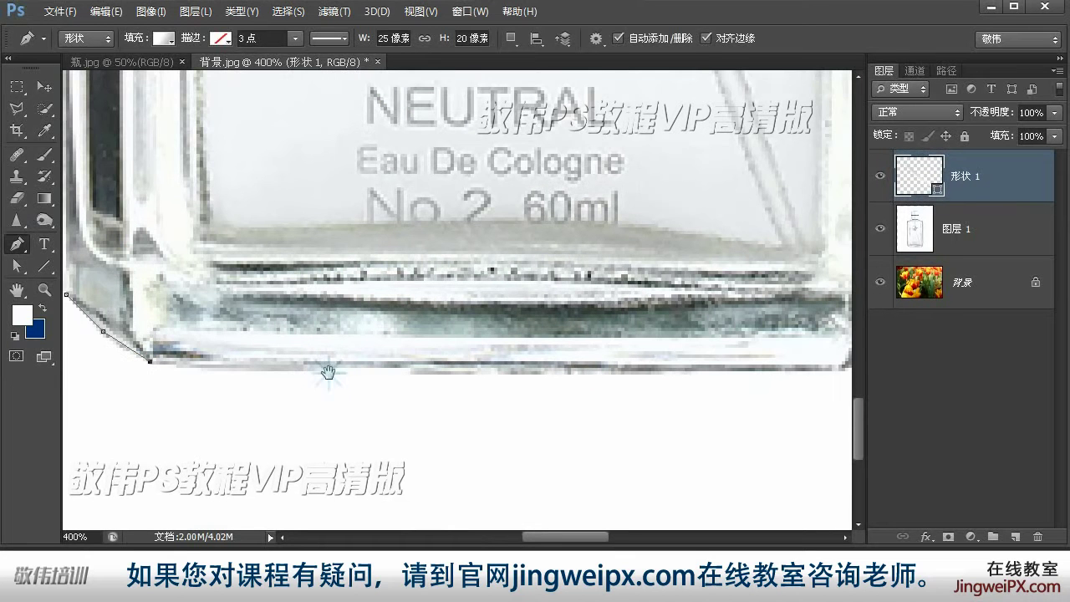
pyautogui.click(529, 375)
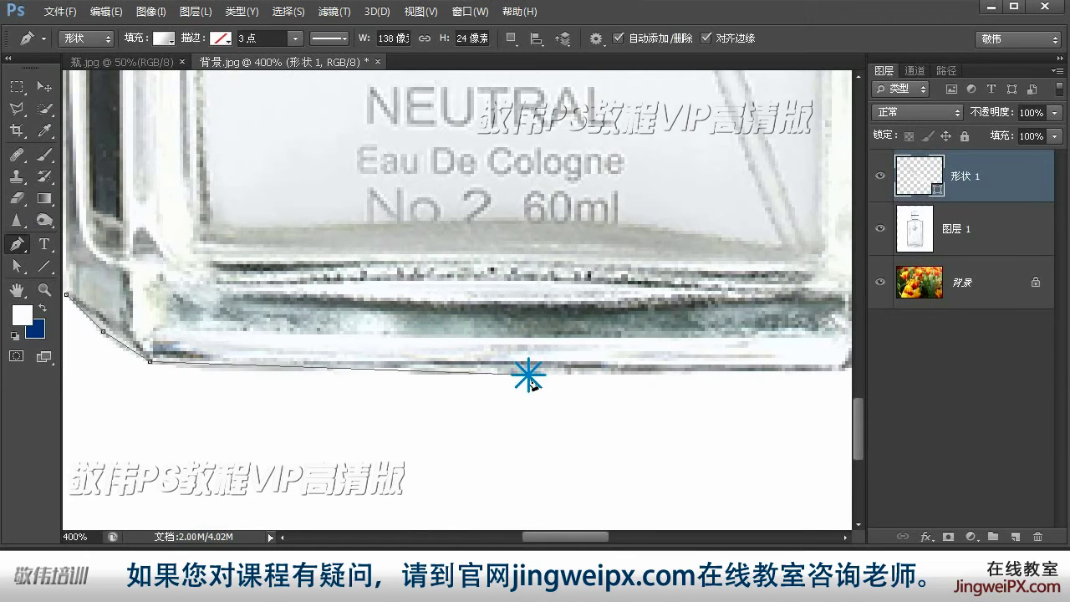
pyautogui.moveTo(528, 375); pyautogui.dragTo(710, 370)
pyautogui.moveTo(779, 410); pyautogui.dragTo(592, 400)
pyautogui.click(653, 361)
pyautogui.moveTo(720, 337); pyautogui.dragTo(725, 334)
pyautogui.moveTo(773, 290); pyautogui.dragTo(612, 200)
pyautogui.click(619, 231)
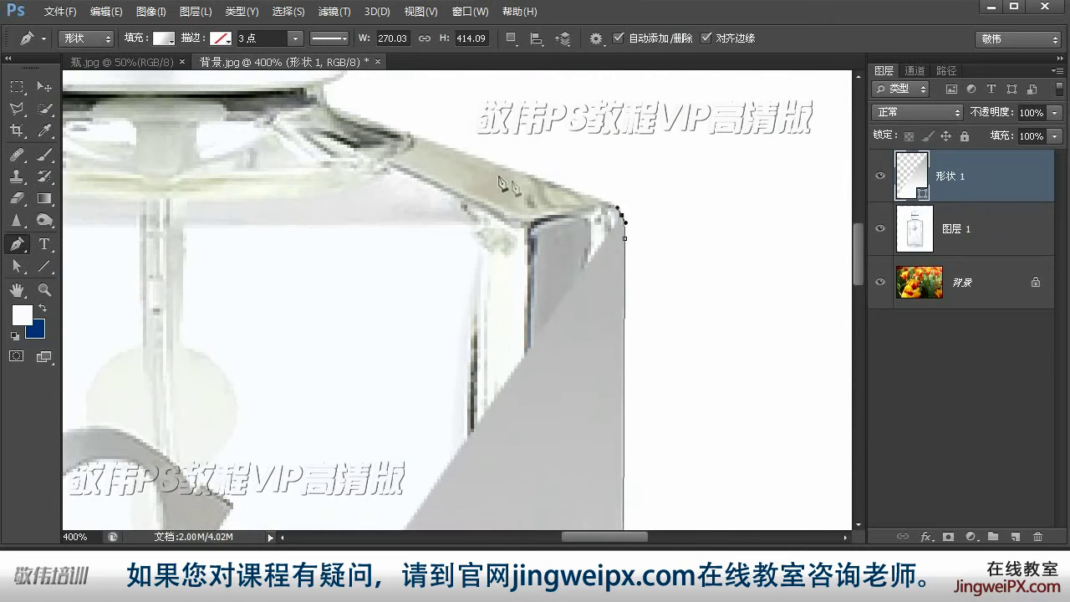
# - Trace the bottle's right shoulder and neck up to the right side of the cap with the Pen tool
pyautogui.moveTo(429, 160); pyautogui.dragTo(531, 273)
pyautogui.click(425, 217)
pyautogui.scroll(5, 410, 284)
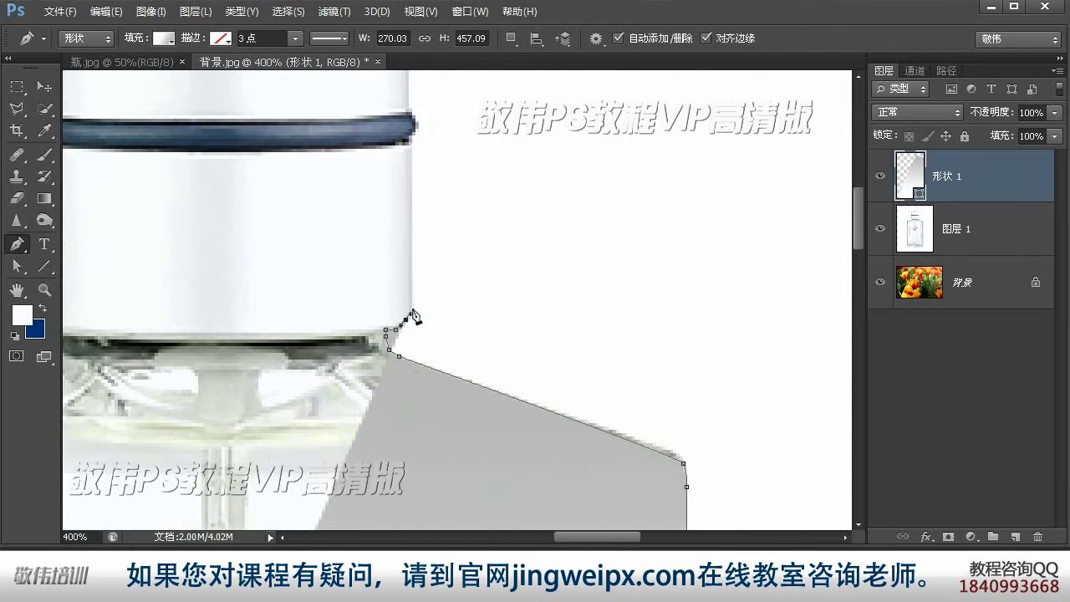
pyautogui.click(404, 263)
pyautogui.click(408, 249)
pyautogui.click(401, 236)
# - Trace the upper right corner and the top of the cap, ending the outline at its upper left corner
pyautogui.moveTo(366, 220); pyautogui.dragTo(383, 352)
pyautogui.click(416, 185)
pyautogui.click(412, 179)
pyautogui.click(402, 175)
pyautogui.click(393, 176)
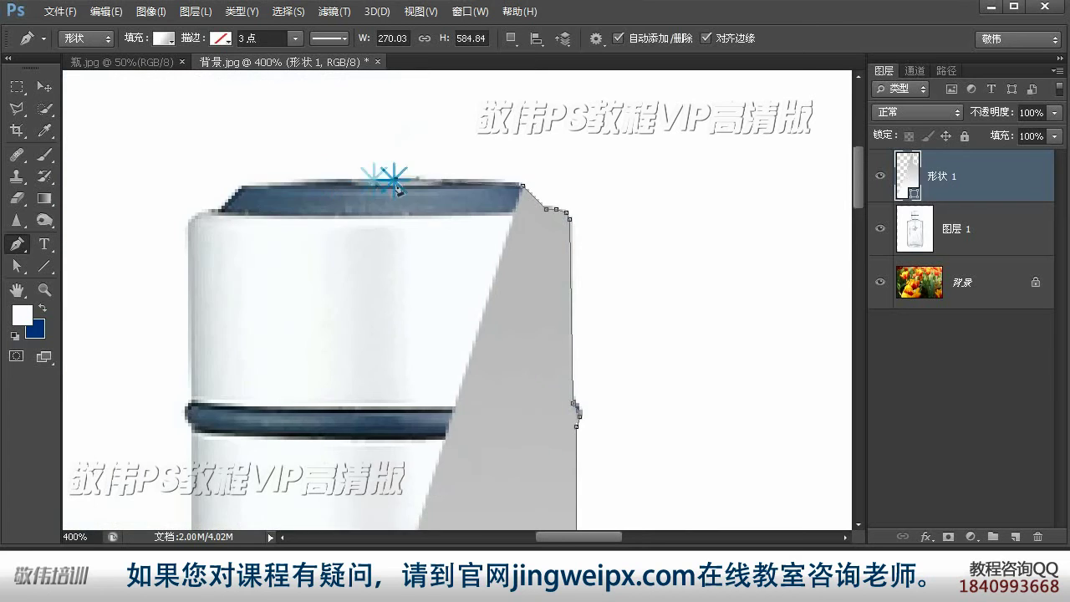
pyautogui.click(218, 209)
pyautogui.click(208, 209)
pyautogui.moveTo(188, 222); pyautogui.dragTo(188, 228)
# - Keep the Pen tool in Shape mode (形状) and set the bottle outline's fill to none
pyautogui.moveTo(205, 410); pyautogui.dragTo(272, 332)
pyautogui.click(86, 39)
pyautogui.click(83, 73)
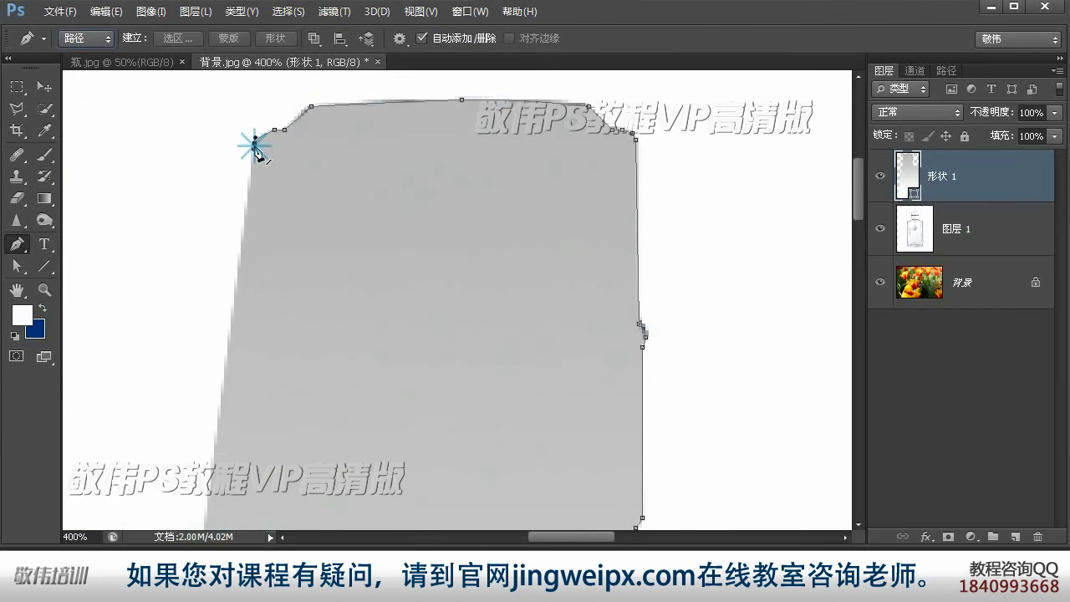
pyautogui.click(251, 236)
pyautogui.click(101, 39)
pyautogui.click(84, 55)
pyautogui.click(163, 38)
pyautogui.click(76, 70)
# - Trace the left side of the cap around its dark ring and down to the bottle's neck
pyautogui.moveTo(258, 240); pyautogui.dragTo(258, 196)
pyautogui.moveTo(251, 192); pyautogui.dragTo(255, 192)
pyautogui.click(256, 279)
pyautogui.click(249, 286)
pyautogui.click(249, 294)
pyautogui.click(256, 307)
pyautogui.moveTo(277, 374); pyautogui.dragTo(296, 296)
pyautogui.click(276, 405)
pyautogui.click(286, 412)
pyautogui.click(303, 419)
# - Trace the bottle's left shoulder and left side and close the outline at the lower-left corner
pyautogui.moveTo(237, 462); pyautogui.dragTo(534, 380)
pyautogui.click(556, 375)
pyautogui.click(319, 458)
pyautogui.click(316, 443)
pyautogui.moveTo(321, 465)
pyautogui.mouseDown()
pyautogui.moveTo(320, 229)
pyautogui.moveTo(310, 235)
pyautogui.mouseUp()
pyautogui.moveTo(354, 507); pyautogui.dragTo(336, 228)
pyautogui.moveTo(300, 349); pyautogui.dragTo(329, 222)
pyautogui.click(329, 225)
# - Refine the outline at the bottle's lower-left corner and bottom edge by adding and nudging anchor points
pyautogui.press('a')
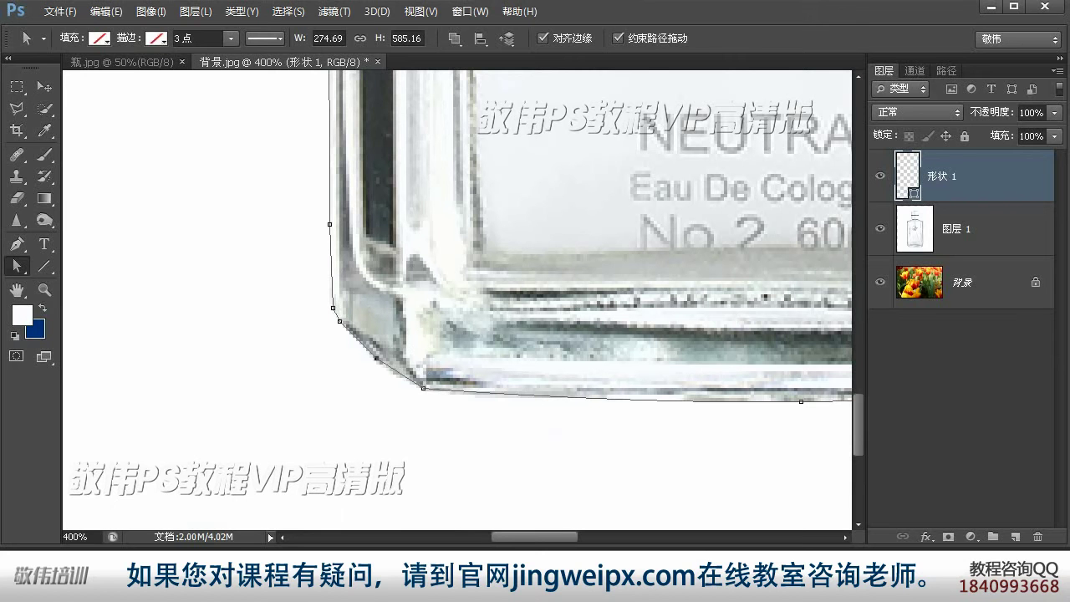
pyautogui.click(17, 244)
pyautogui.click(168, 268)
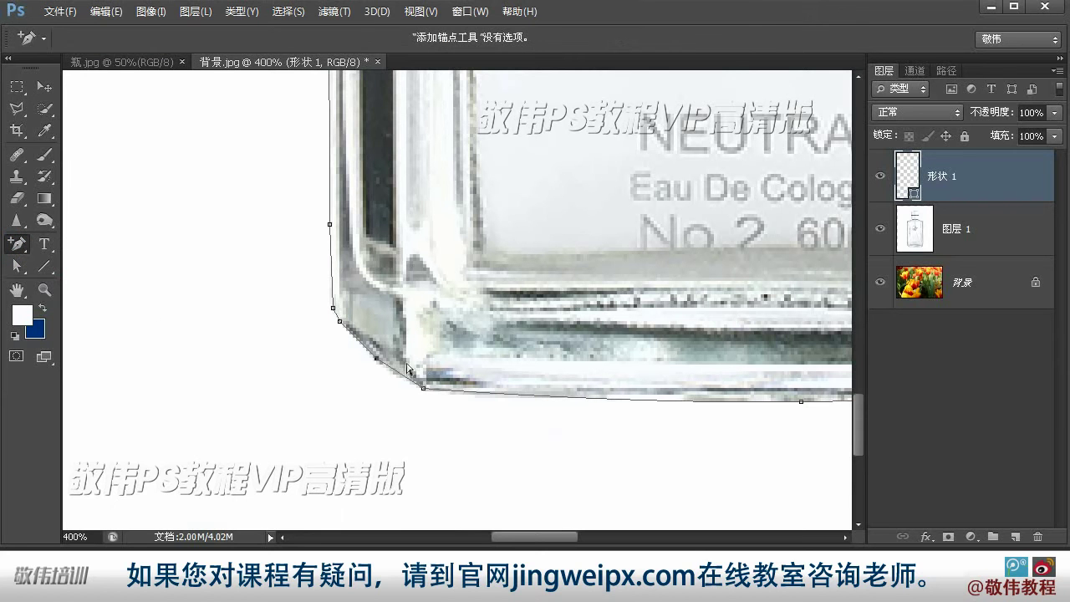
pyautogui.keyDown('ctrl'); pyautogui.click(399, 377); pyautogui.keyUp('ctrl')
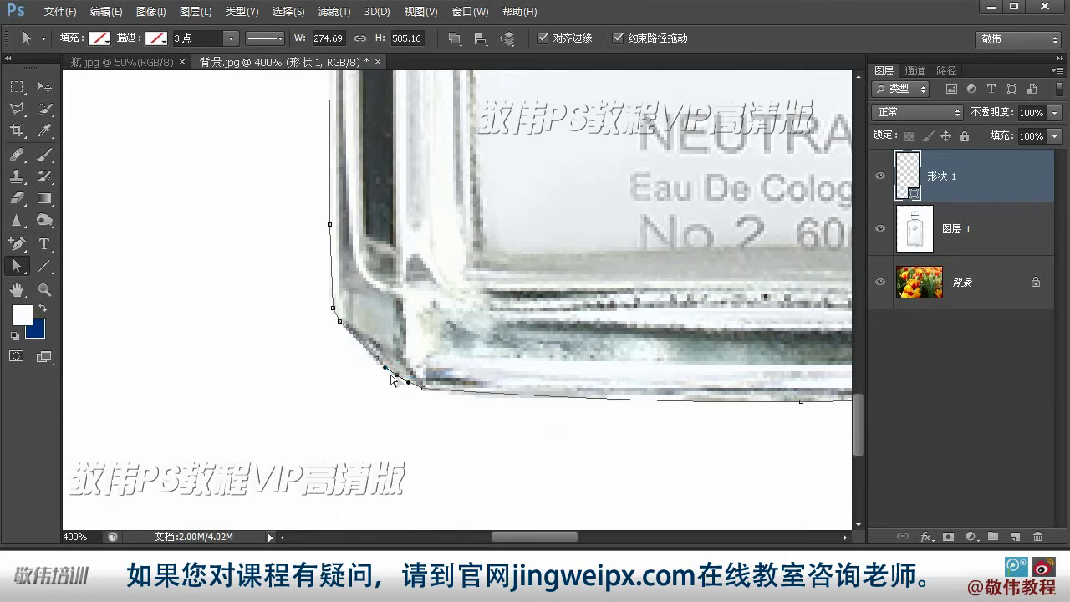
pyautogui.moveTo(377, 359); pyautogui.dragTo(371, 356)
pyautogui.moveTo(664, 439); pyautogui.dragTo(536, 445)
pyautogui.hscroll(1, 535, 445)
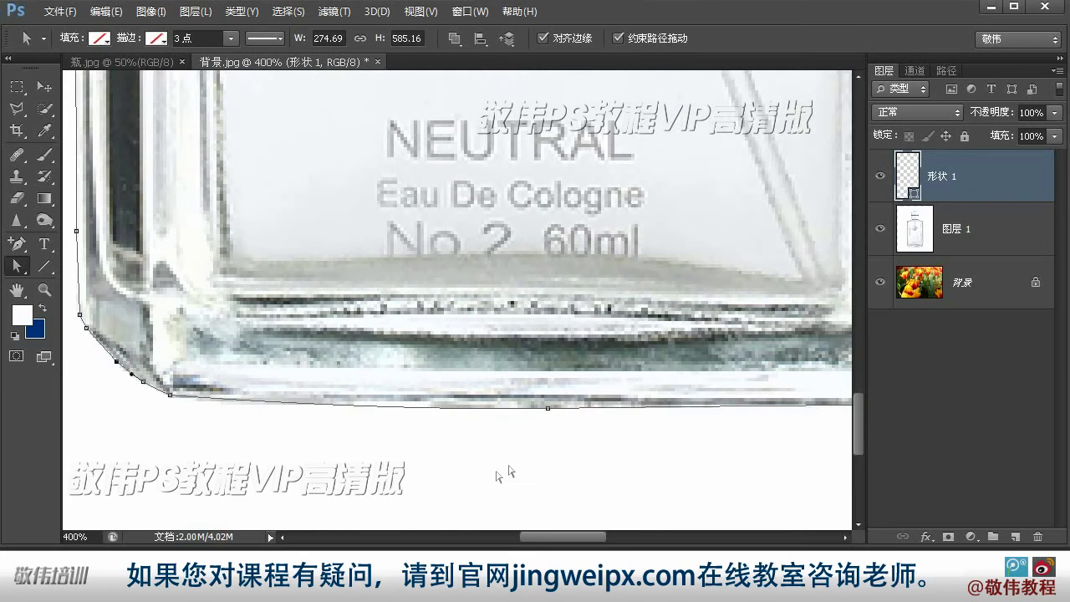
pyautogui.moveTo(231, 399); pyautogui.dragTo(232, 402)
pyautogui.hscroll(2, 438, 433)
# - Load the bottle outline as a selection and copy the bottle from 图层 1 onto a new layer
pyautogui.hotkey('ctrl', '1')
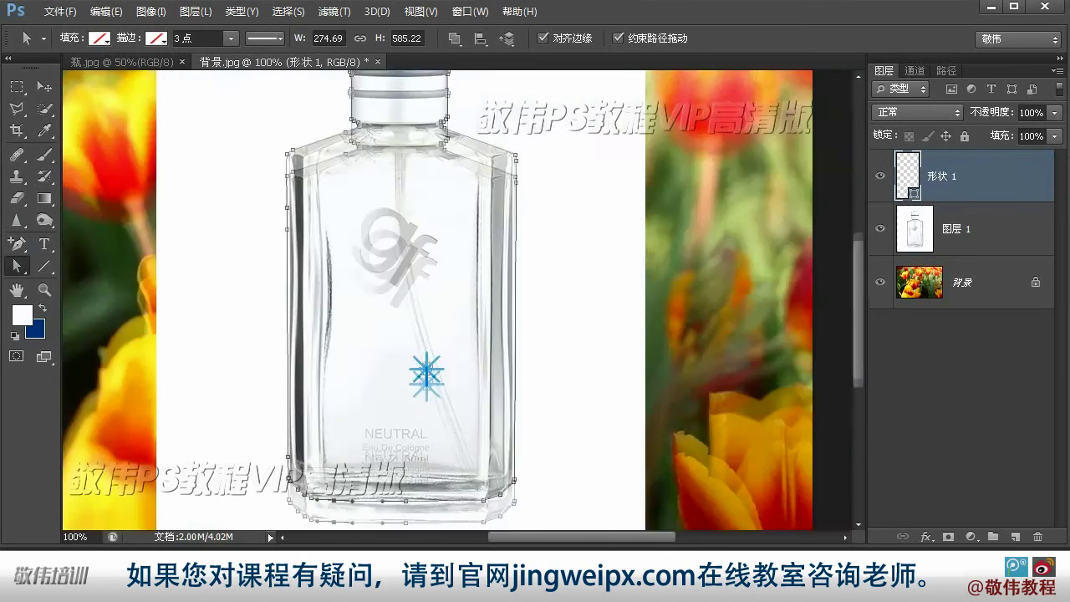
pyautogui.scroll(3, 440, 288)
pyautogui.moveTo(444, 424); pyautogui.dragTo(438, 382)
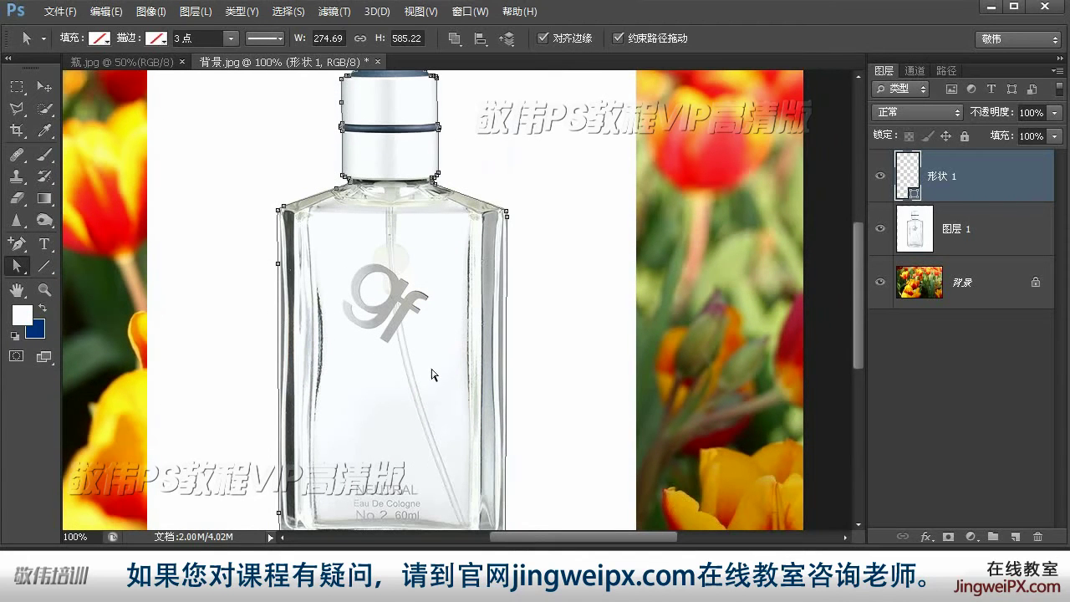
pyautogui.moveTo(15, 244); pyautogui.dragTo(71, 240)
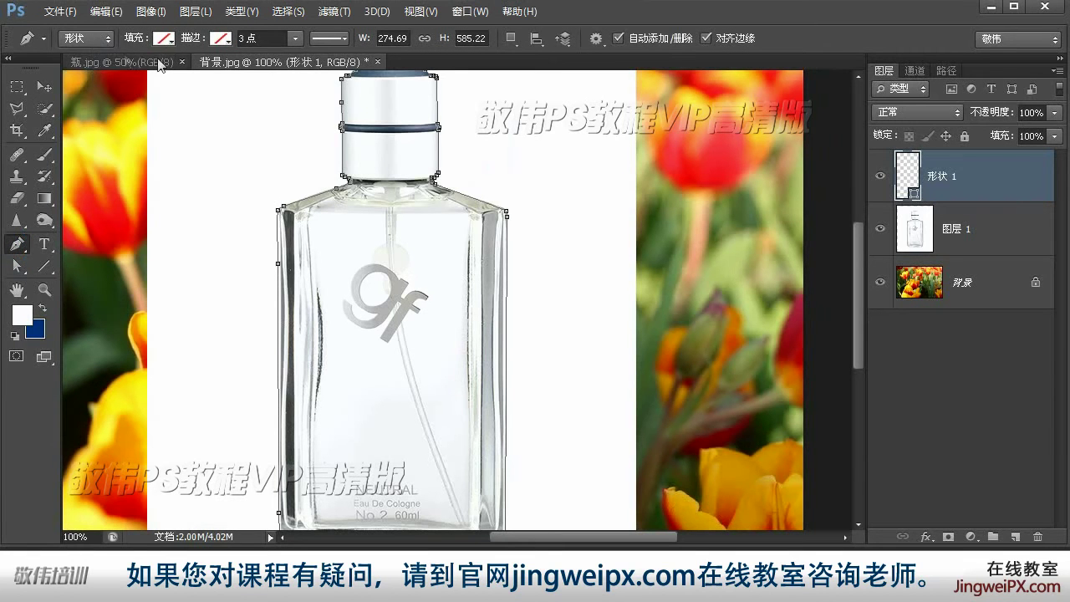
pyautogui.click(91, 43)
pyautogui.click(93, 38)
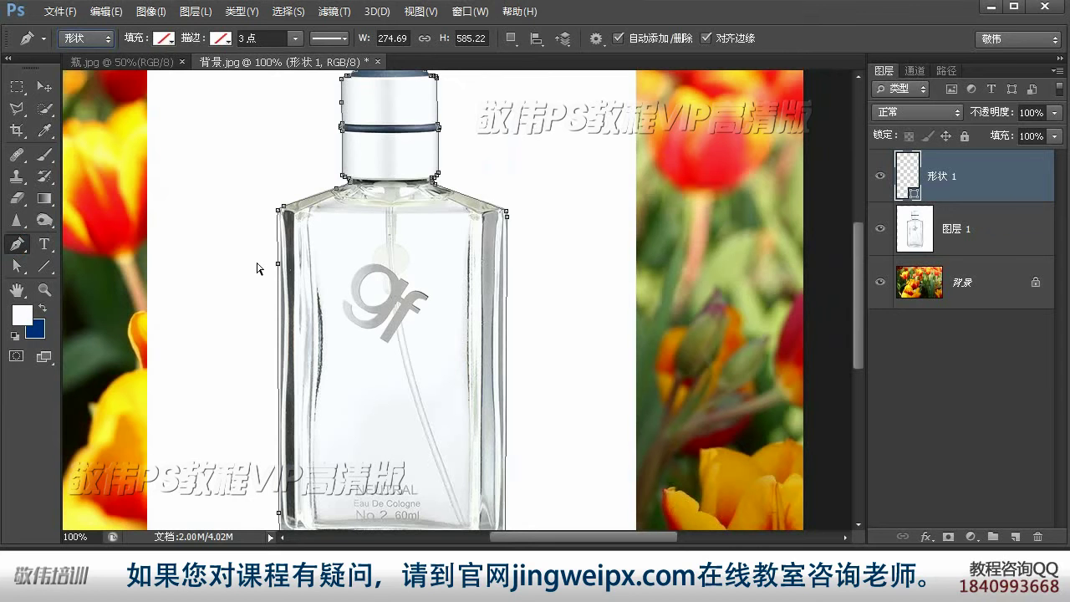
pyautogui.hotkey('ctrl', 'Return')
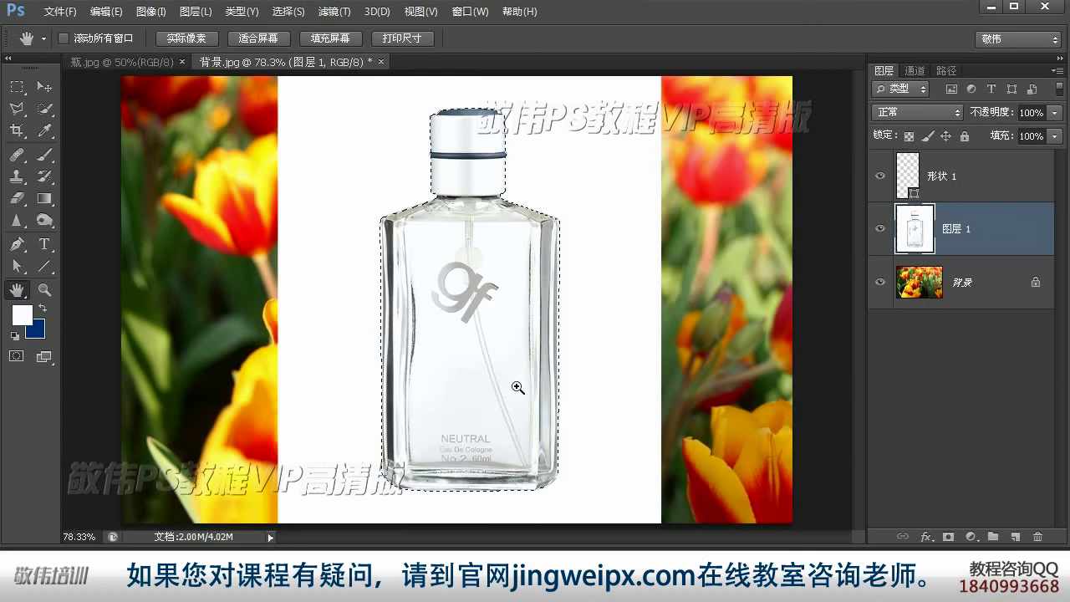
pyautogui.hotkey('ctrl', 'j')
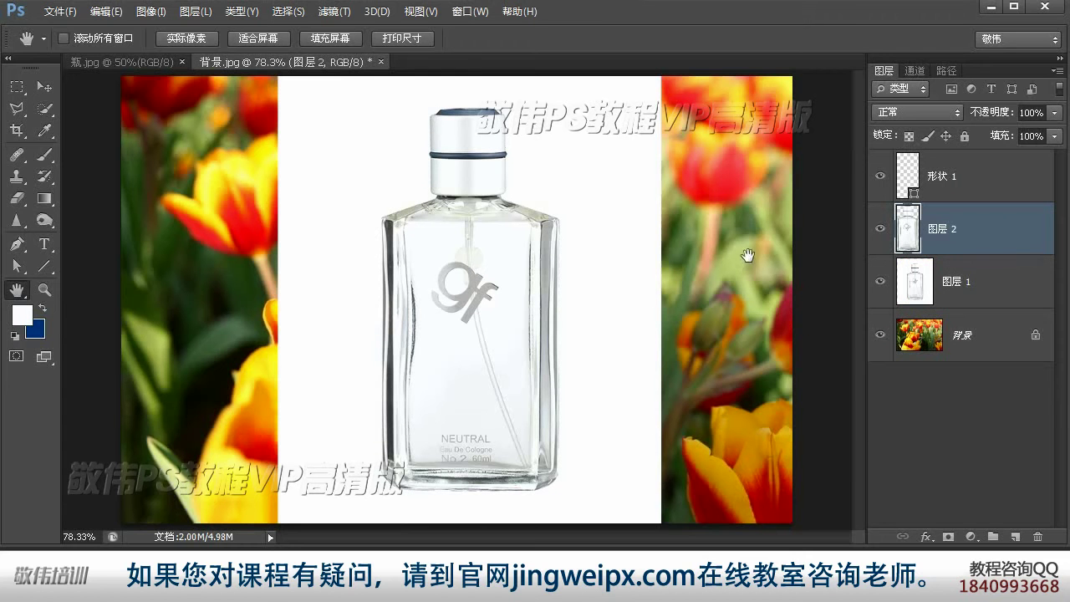
# - Convert the locked tulip background into a normal layer and move 图层 1 beneath it
pyautogui.click(879, 281)
pyautogui.click(879, 281)
pyautogui.click(1000, 295)
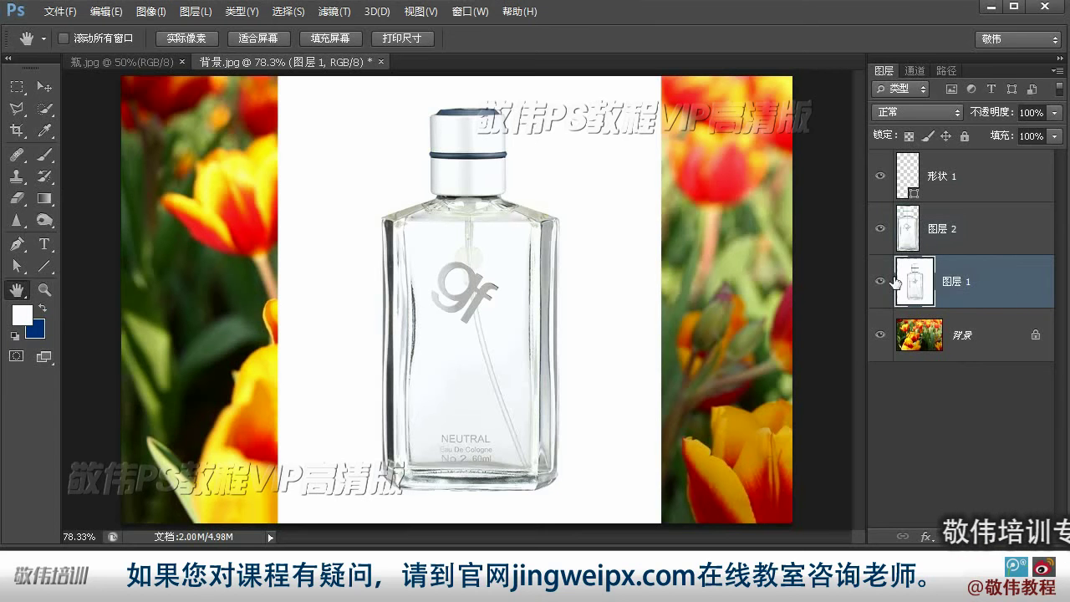
pyautogui.click(1002, 336)
pyautogui.doubleClick(1002, 337)
pyautogui.click(627, 92)
pyautogui.moveTo(997, 282); pyautogui.dragTo(1004, 355)
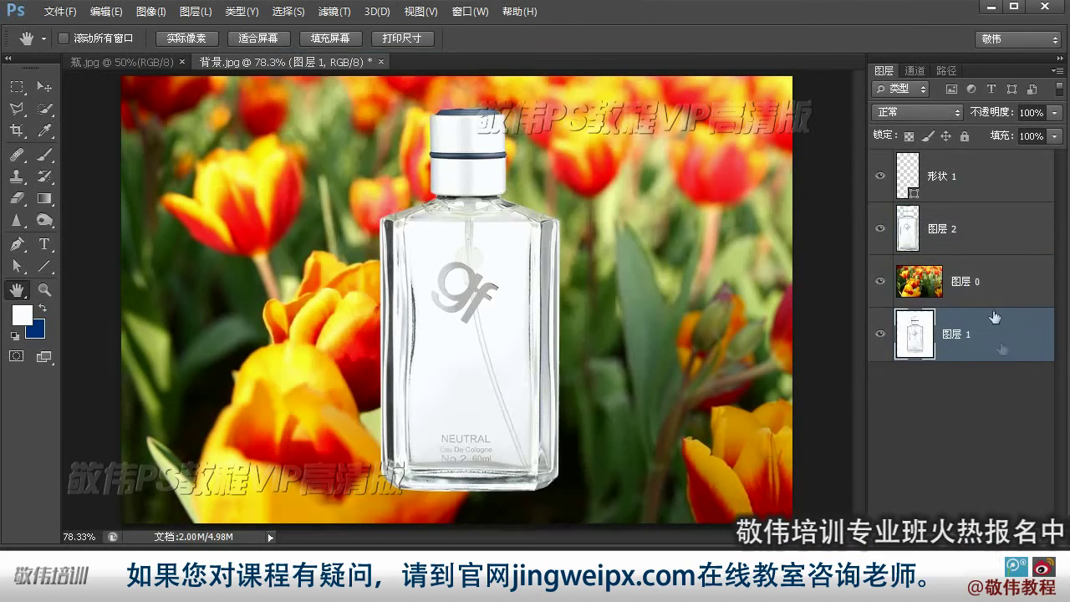
# - On 图层 2, outline the bottle cap with the Polygonal Lasso, following its lower edge at the neck
pyautogui.click(936, 230)
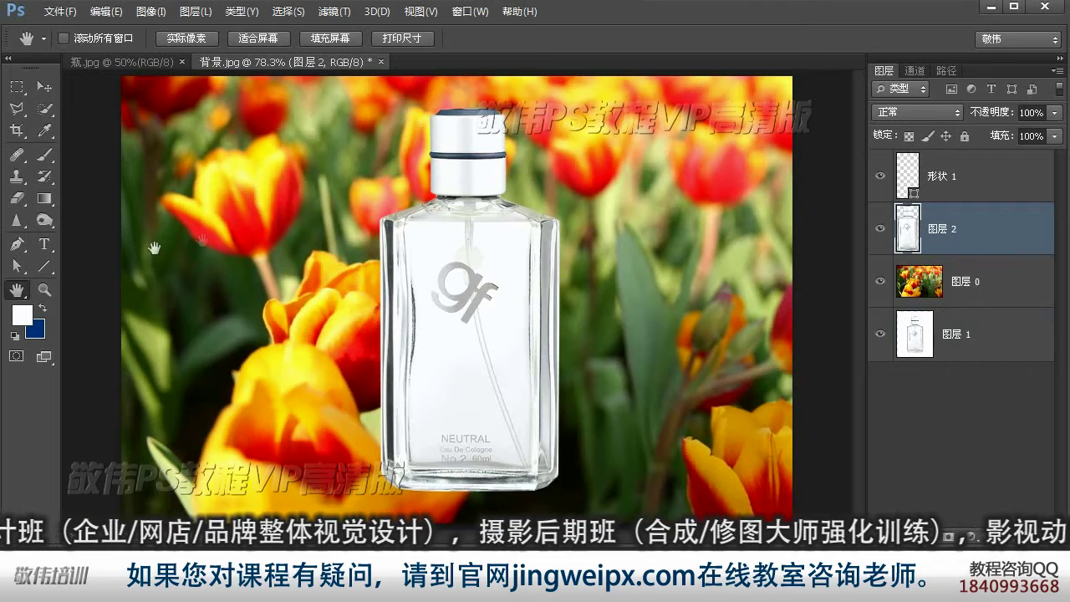
pyautogui.click(45, 289)
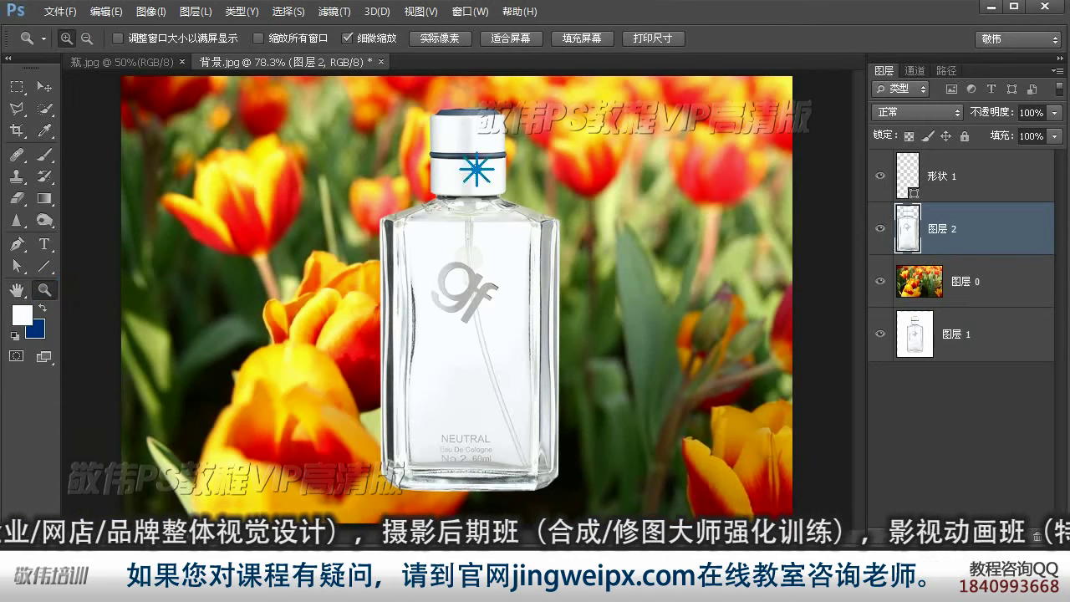
pyautogui.click(502, 158)
pyautogui.click(502, 159)
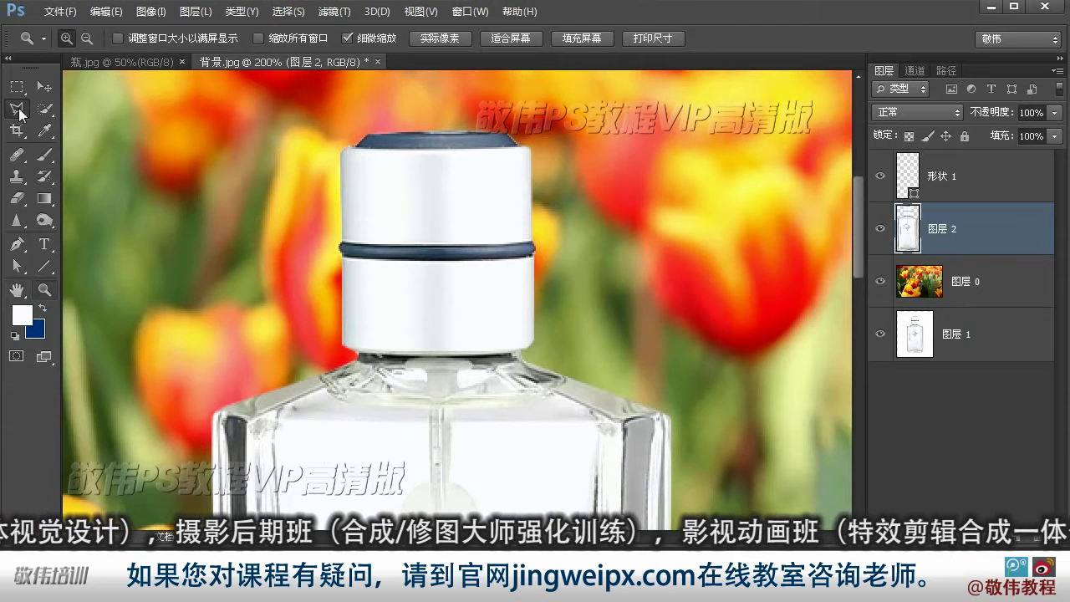
pyautogui.click(16, 108)
pyautogui.click(292, 241)
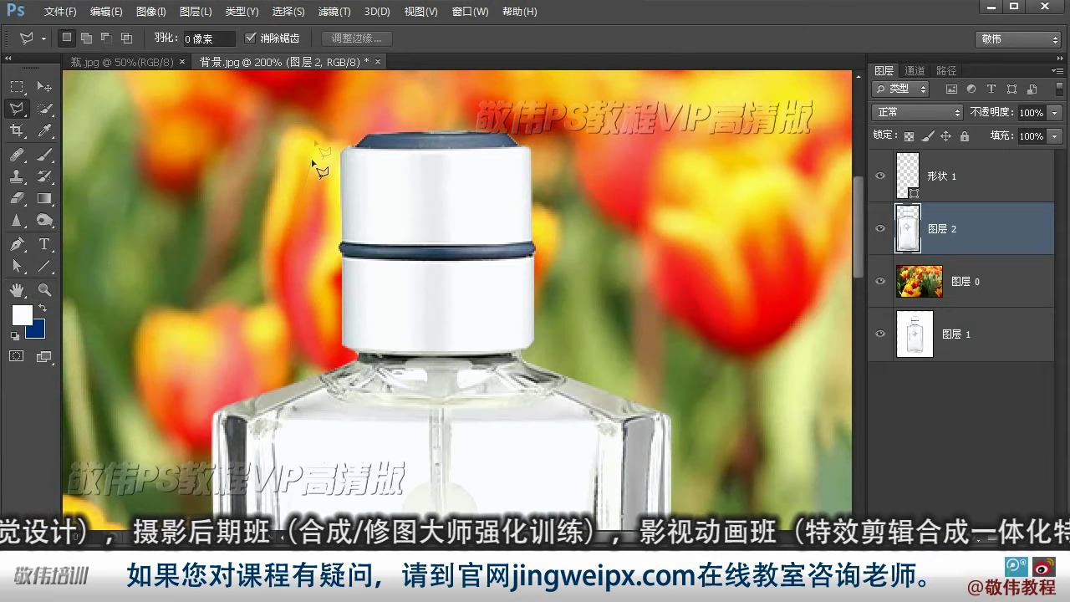
pyautogui.click(358, 355)
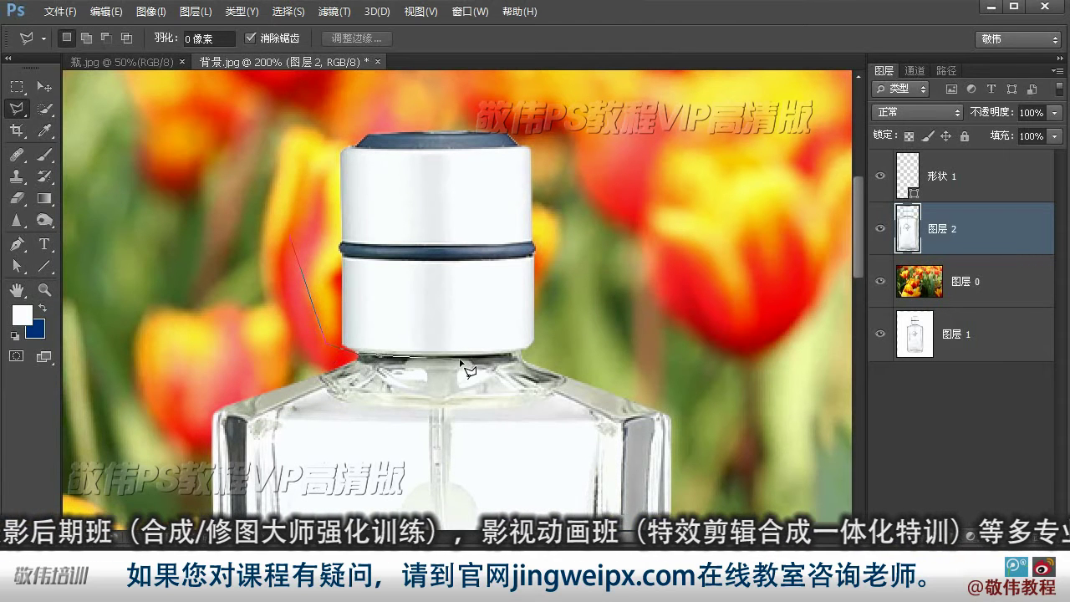
pyautogui.click(520, 353)
pyautogui.click(596, 341)
pyautogui.click(618, 266)
pyautogui.click(598, 143)
pyautogui.click(507, 82)
pyautogui.click(311, 81)
pyautogui.click(274, 184)
pyautogui.click(323, 342)
pyautogui.click(359, 355)
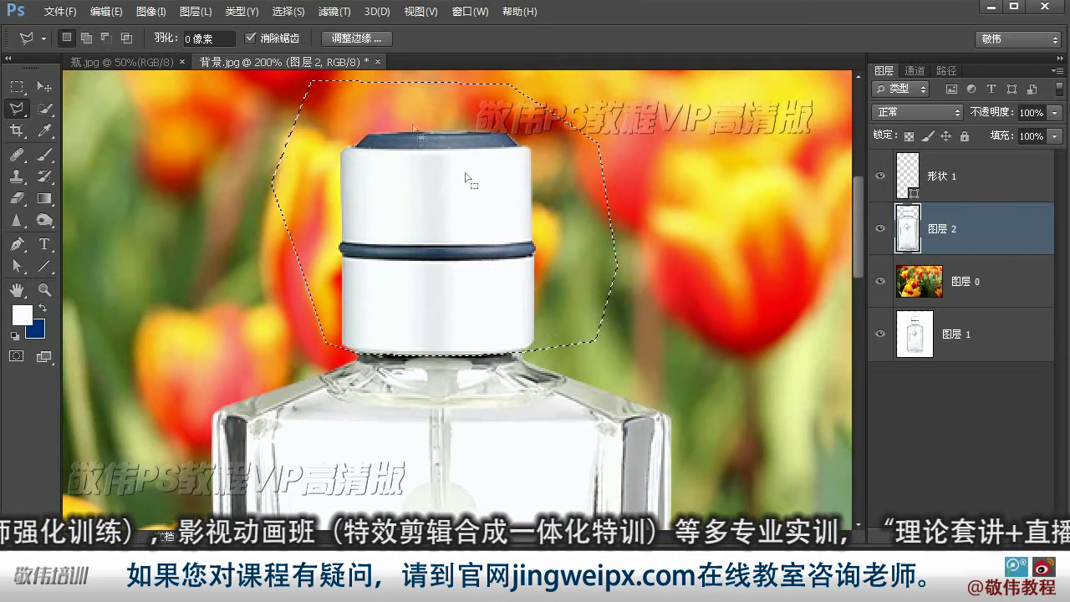
# - Cut the selected cap from 图层 2 onto its own new layer
pyautogui.click(201, 12)
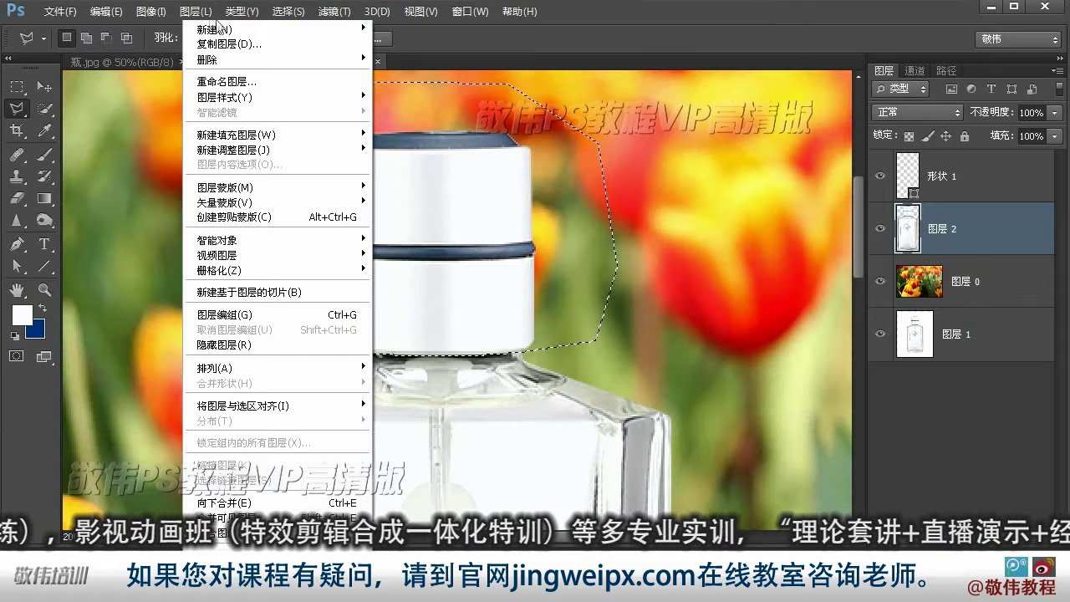
pyautogui.moveTo(214, 29)
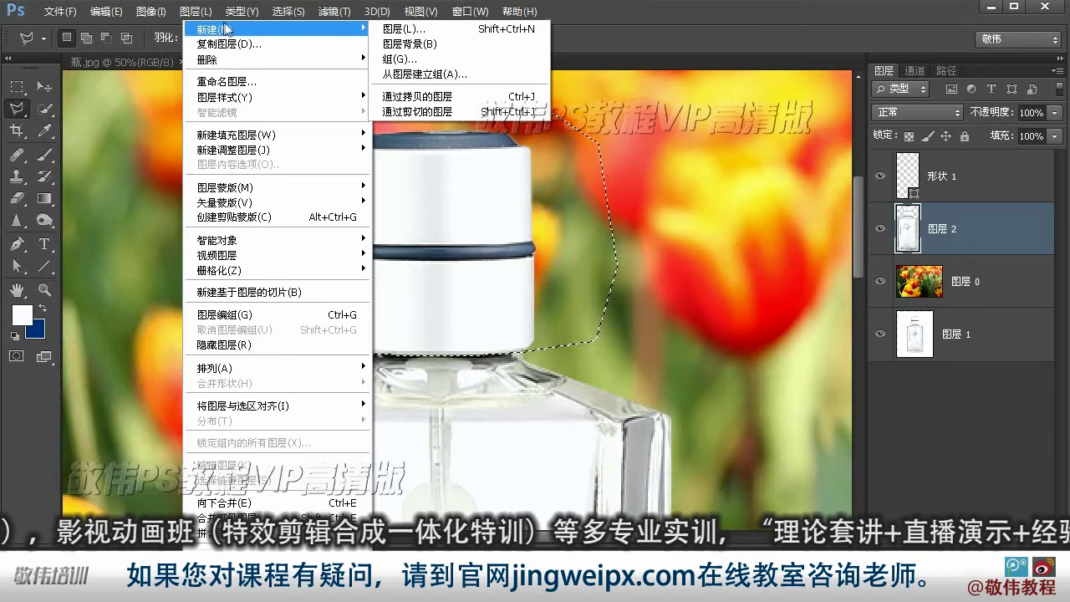
pyautogui.click(451, 111)
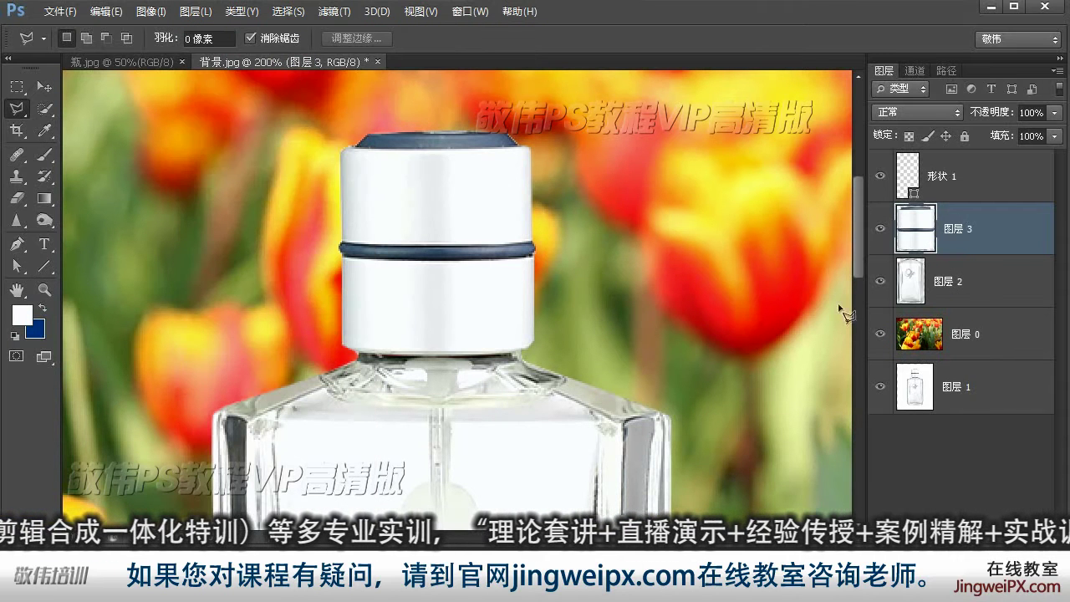
# - Toggle the cap layer's visibility to check the separation, and examine the glass body and its gf logo
pyautogui.click(880, 228)
pyautogui.click(880, 228)
pyautogui.click(881, 229)
pyautogui.click(880, 229)
pyautogui.click(881, 228)
pyautogui.click(881, 228)
pyautogui.scroll(-3, 487, 425)
pyautogui.click(880, 233)
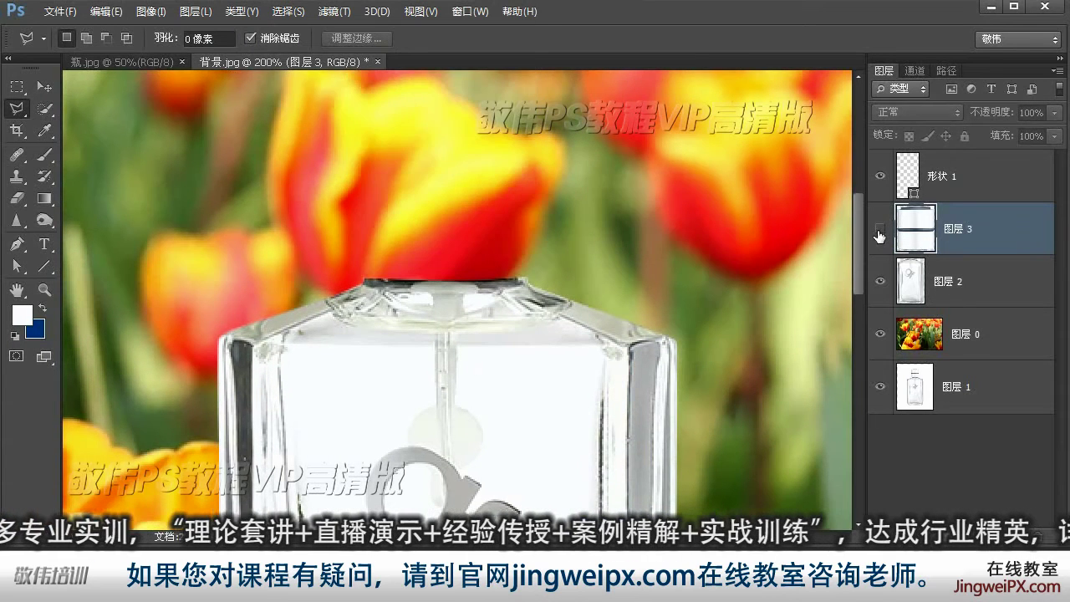
pyautogui.click(880, 234)
pyautogui.scroll(-7, 501, 352)
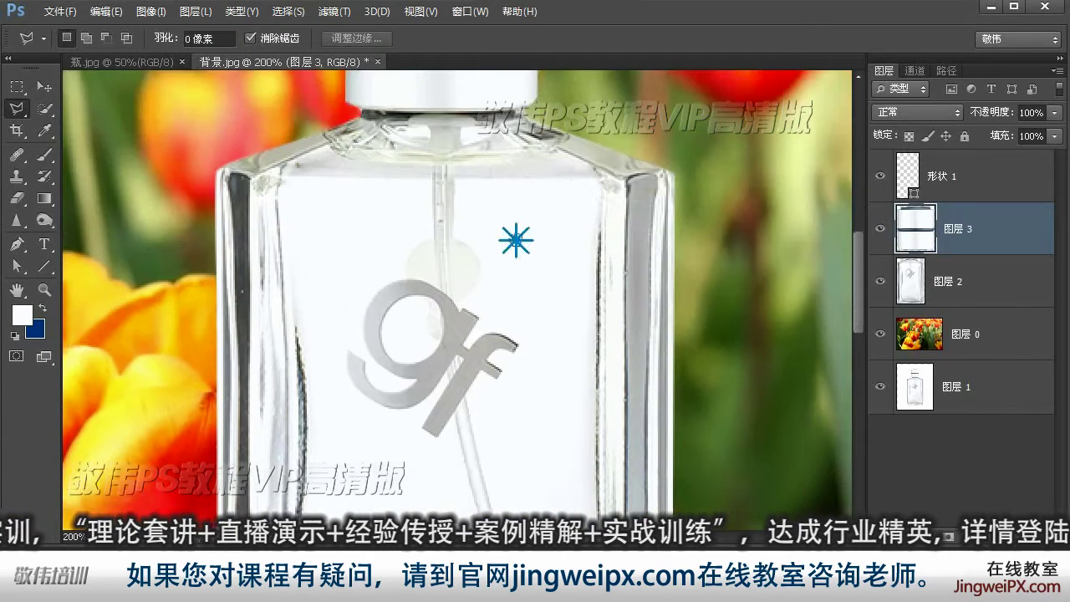
pyautogui.scroll(-2, 514, 381)
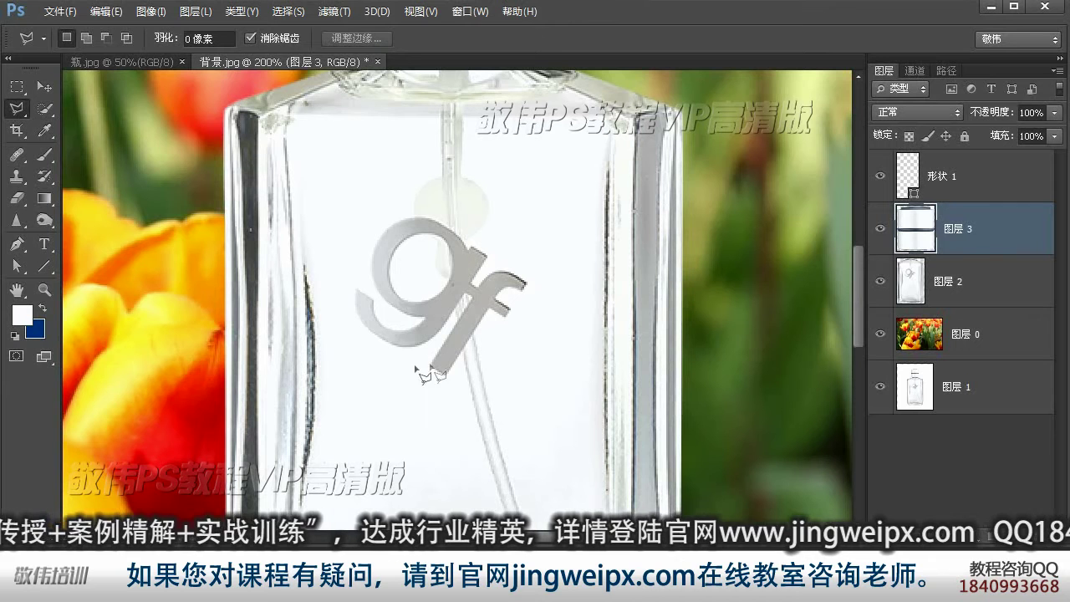
pyautogui.moveTo(545, 418)
pyautogui.mouseDown()
pyautogui.moveTo(485, 288)
pyautogui.moveTo(479, 360)
pyautogui.moveTo(509, 411)
pyautogui.mouseUp()
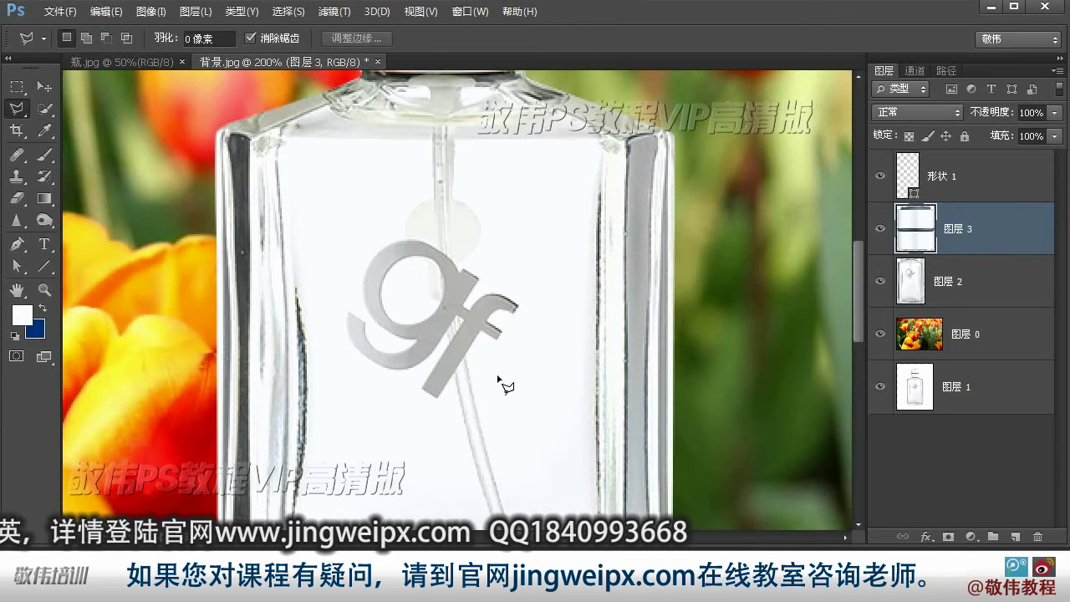
pyautogui.moveTo(519, 374)
pyautogui.mouseDown()
pyautogui.moveTo(497, 346)
pyautogui.moveTo(483, 368)
pyautogui.moveTo(475, 356)
pyautogui.mouseUp()
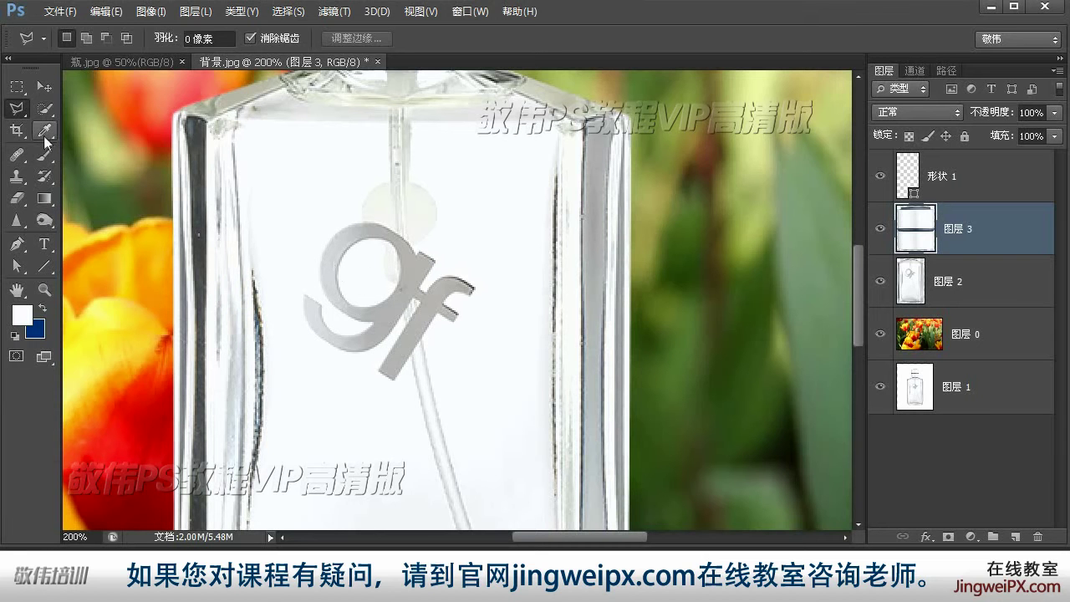
# - Select the gf logo on 图层 2 with the Quick Selection tool
pyautogui.click(43, 109)
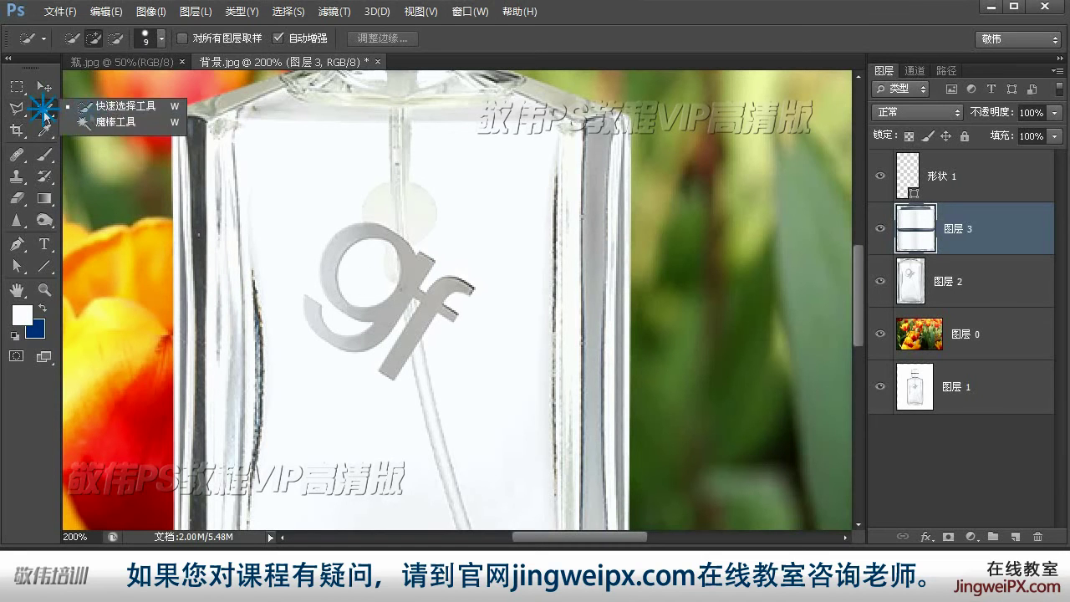
pyautogui.click(120, 109)
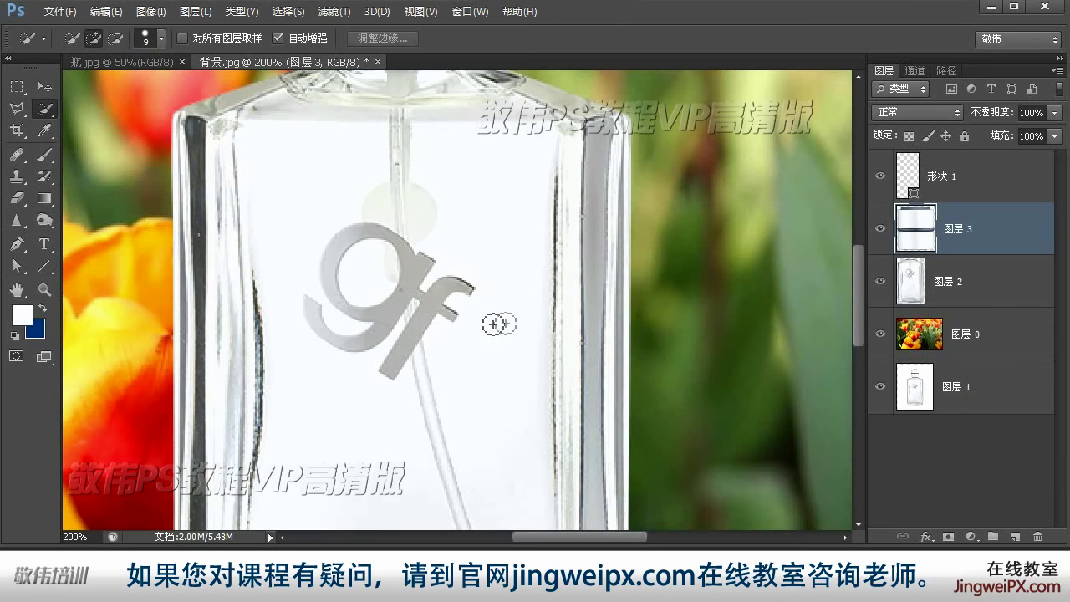
pyautogui.click(976, 286)
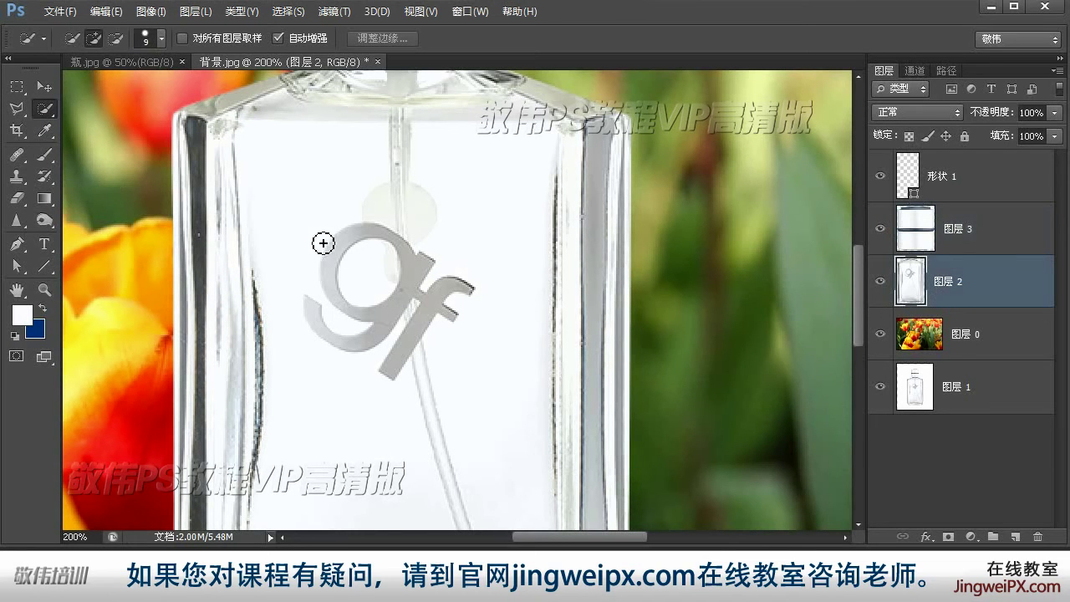
pyautogui.moveTo(332, 249)
pyautogui.mouseDown()
pyautogui.moveTo(407, 244)
pyautogui.moveTo(415, 285)
pyautogui.moveTo(394, 314)
pyautogui.moveTo(358, 316)
pyautogui.moveTo(345, 304)
pyautogui.moveTo(341, 342)
pyautogui.moveTo(322, 321)
pyautogui.moveTo(366, 356)
pyautogui.moveTo(318, 310)
pyautogui.mouseUp()
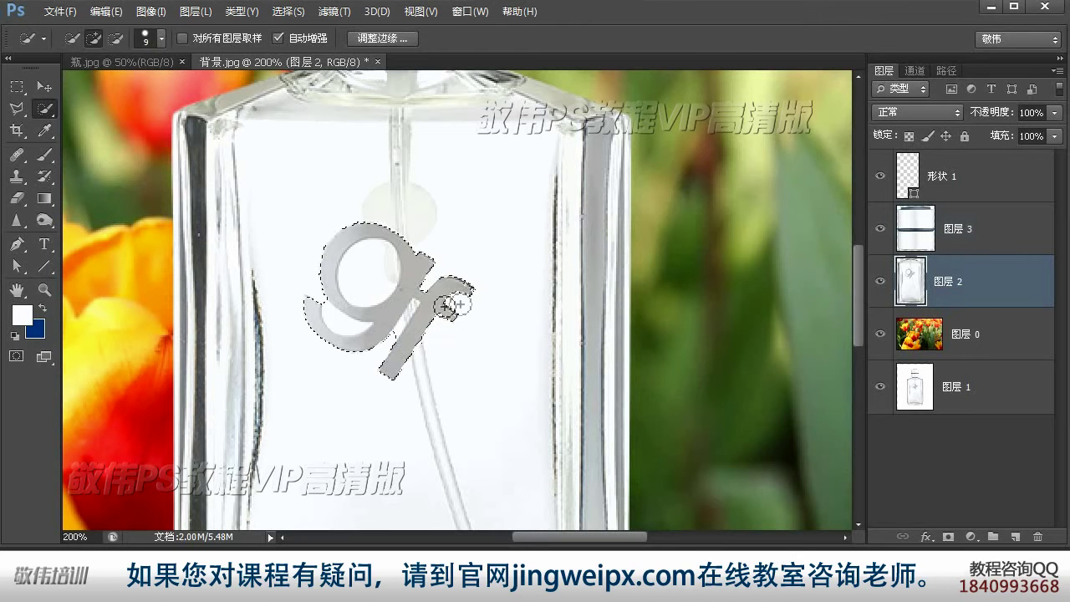
# - Subtract the inside of the g and the gaps between the letters from the logo selection, reducing the brush size to 2
pyautogui.press('alt')
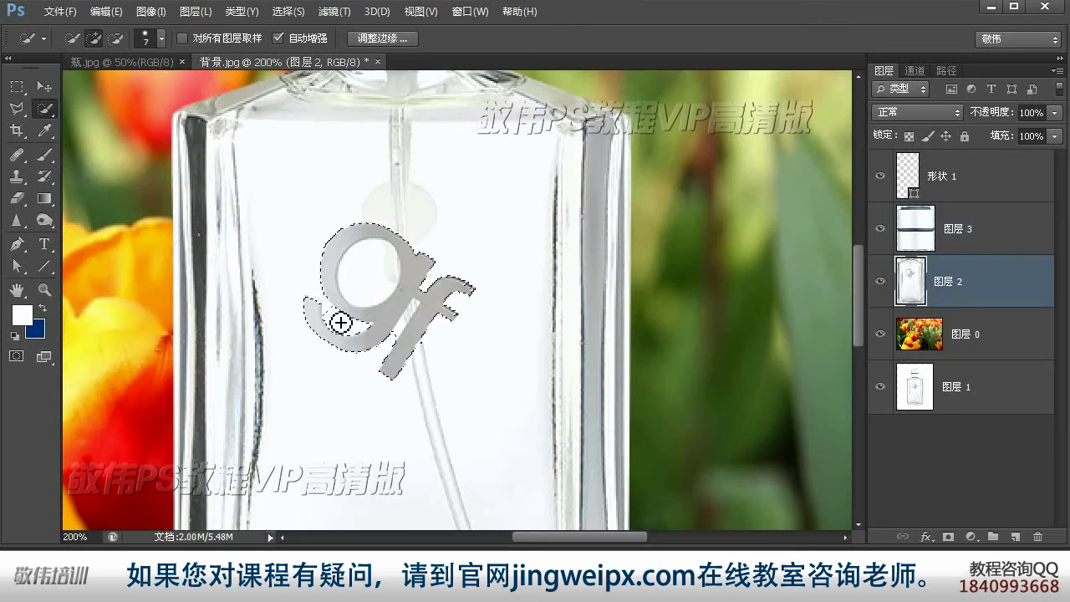
pyautogui.hotkey('ctrl', '+')
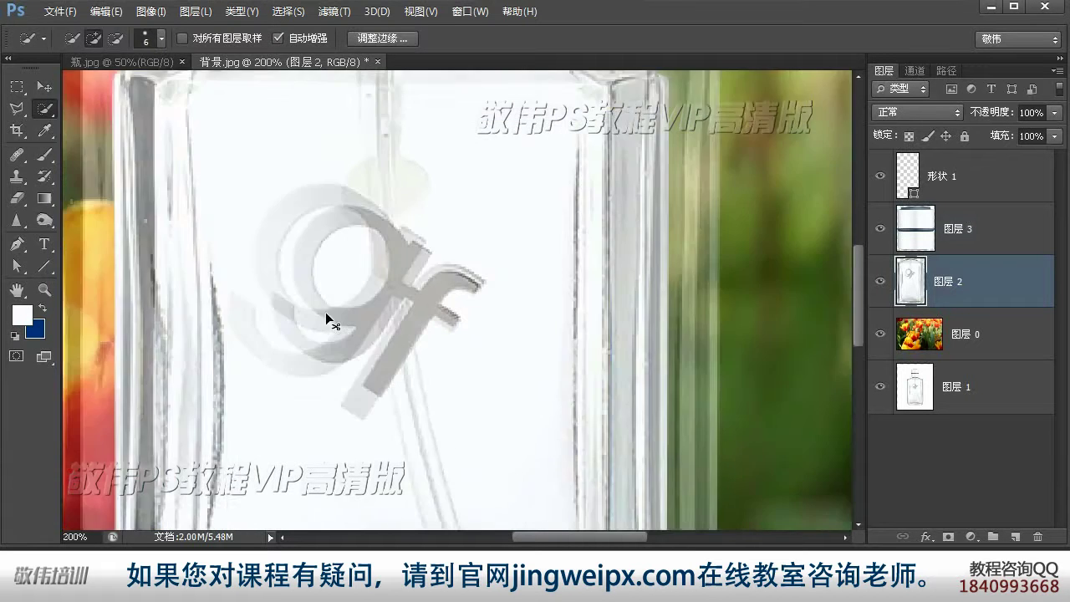
pyautogui.press('alt')
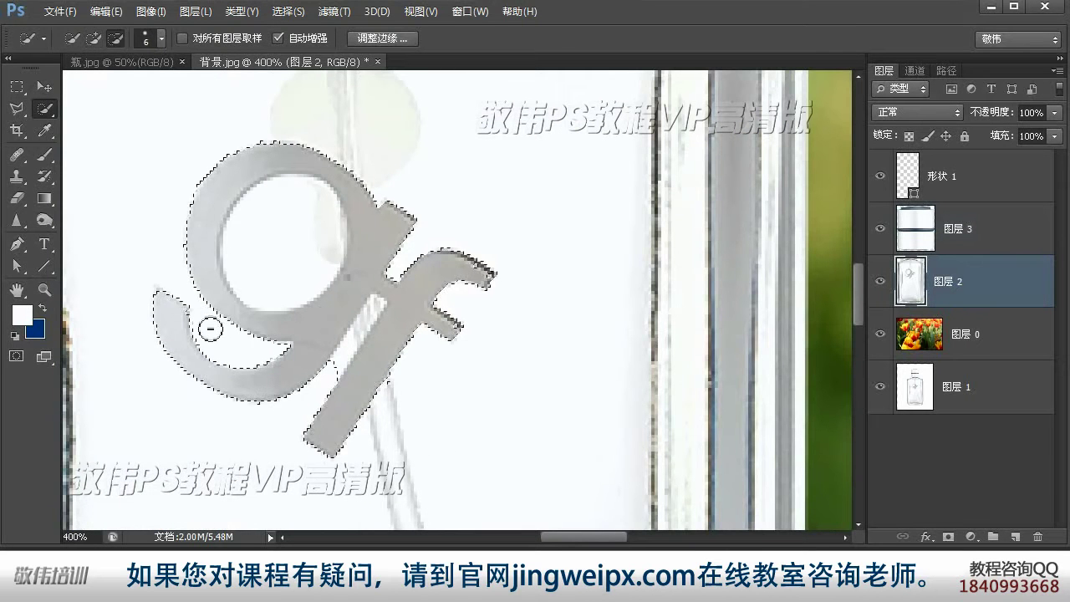
pyautogui.keyDown('alt'); pyautogui.click(266, 266); pyautogui.keyUp('alt')
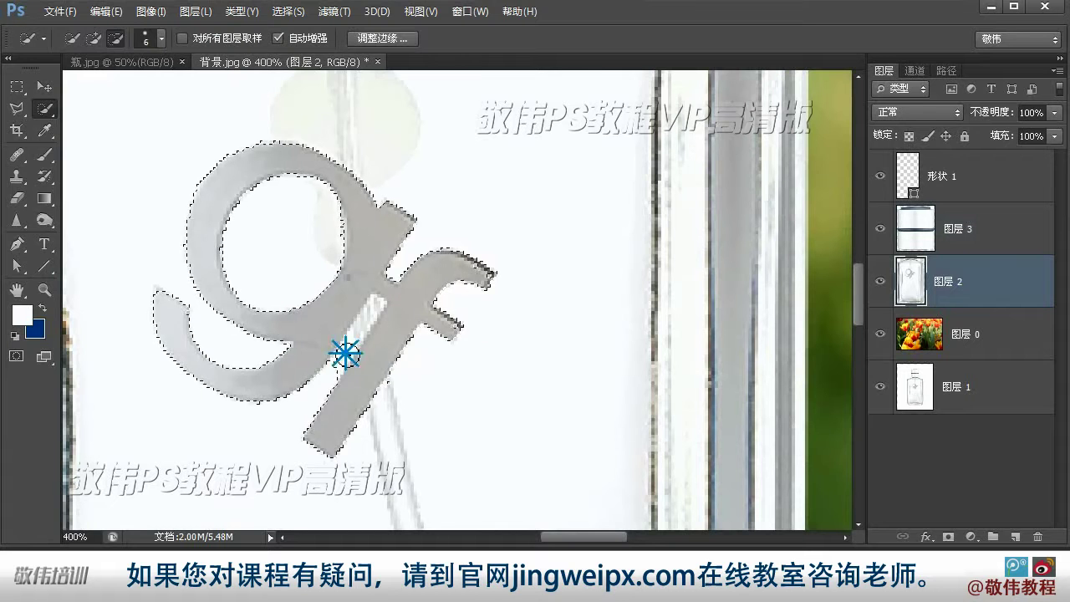
pyautogui.click(368, 346)
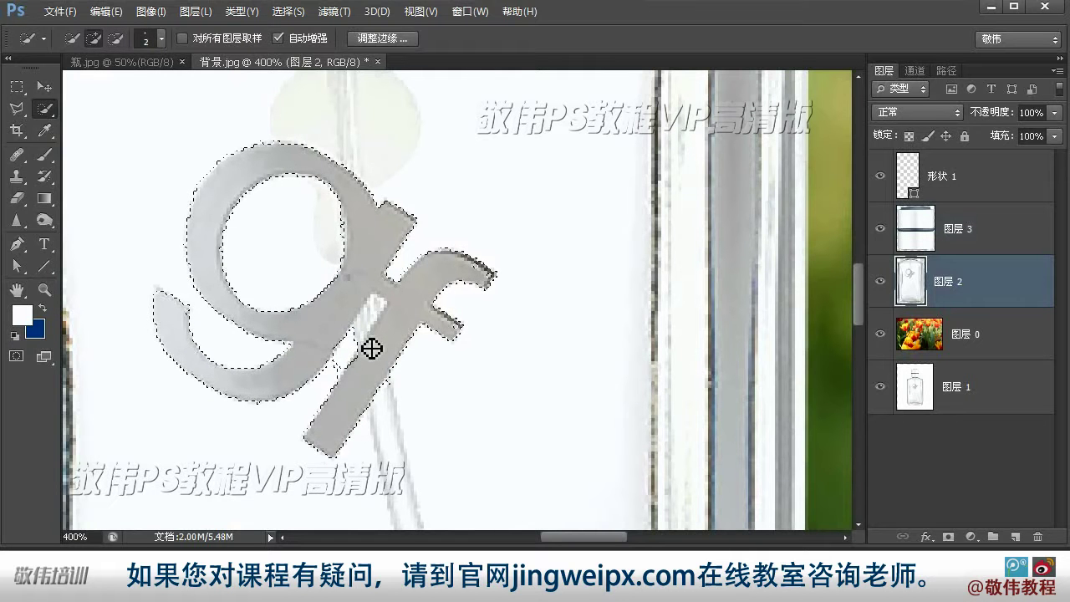
pyautogui.keyDown('alt'); pyautogui.click(339, 363); pyautogui.keyUp('alt')
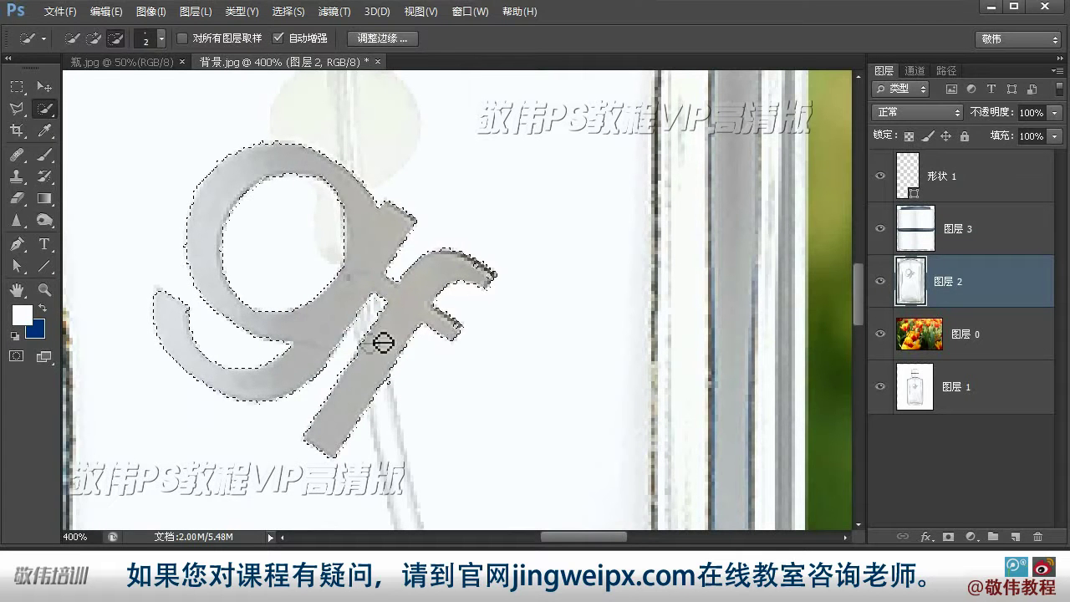
pyautogui.keyDown('alt'); pyautogui.click(372, 331); pyautogui.keyUp('alt')
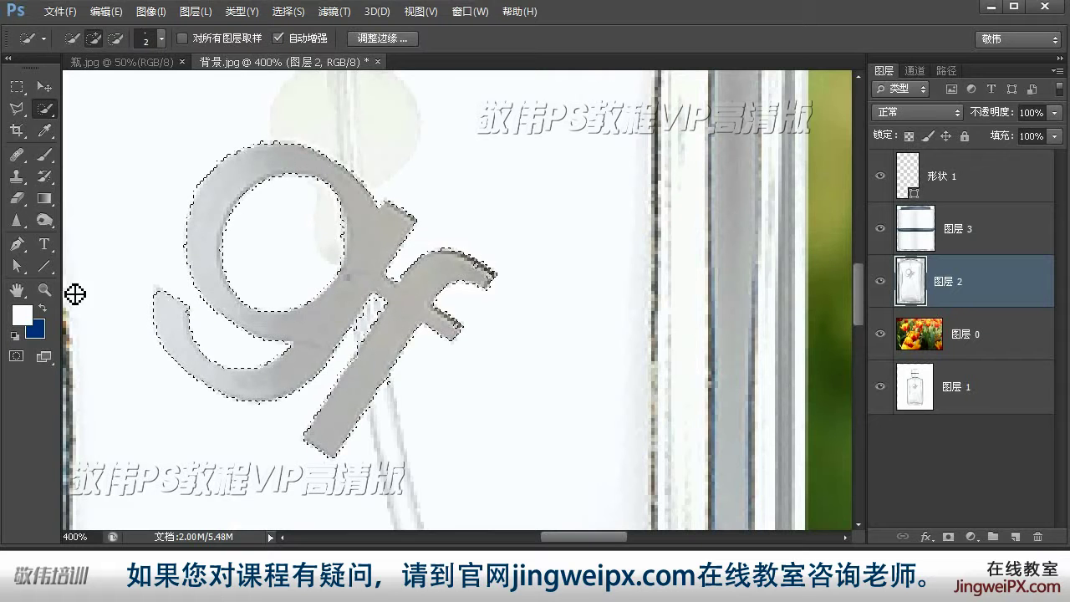
# - Copy the selected gf logo from 图层 2 onto a new layer and check it by toggling the bottle layer's visibility
pyautogui.doubleClick(18, 292)
pyautogui.click(44, 87)
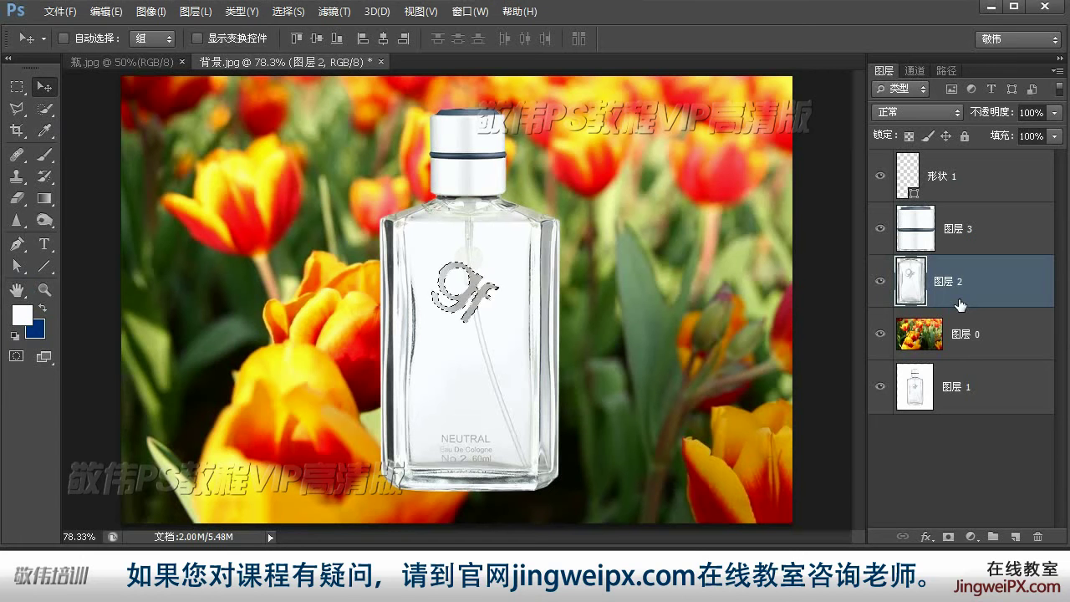
pyautogui.hotkey('ctrl', 'j')
pyautogui.click(879, 335)
pyautogui.click(878, 334)
pyautogui.click(879, 335)
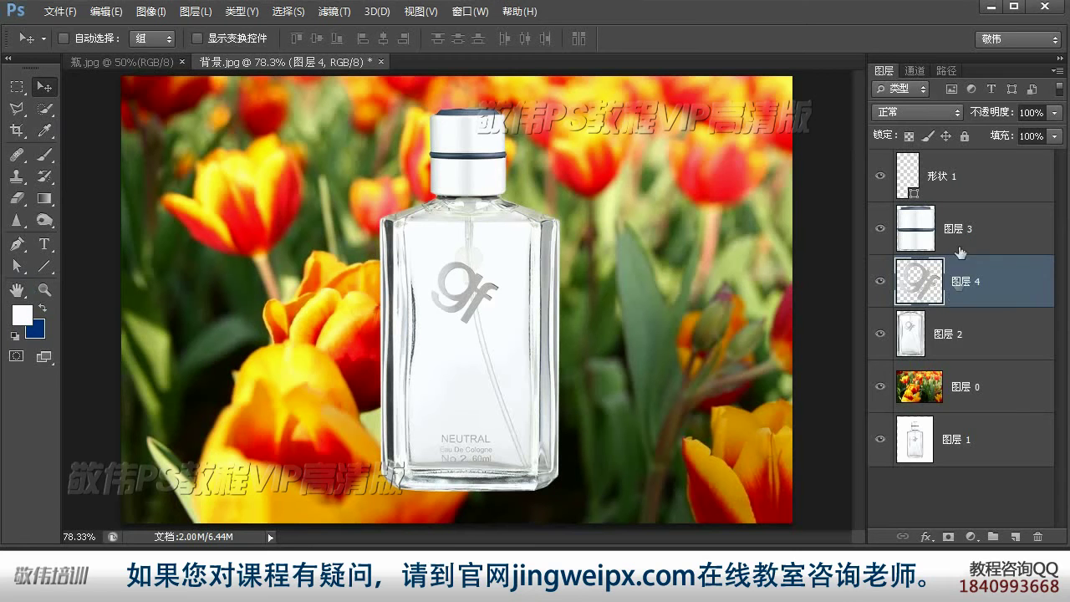
# - Rename the glass bottle layer 图层 2 as 玻璃瓶身
pyautogui.doubleClick(952, 335)
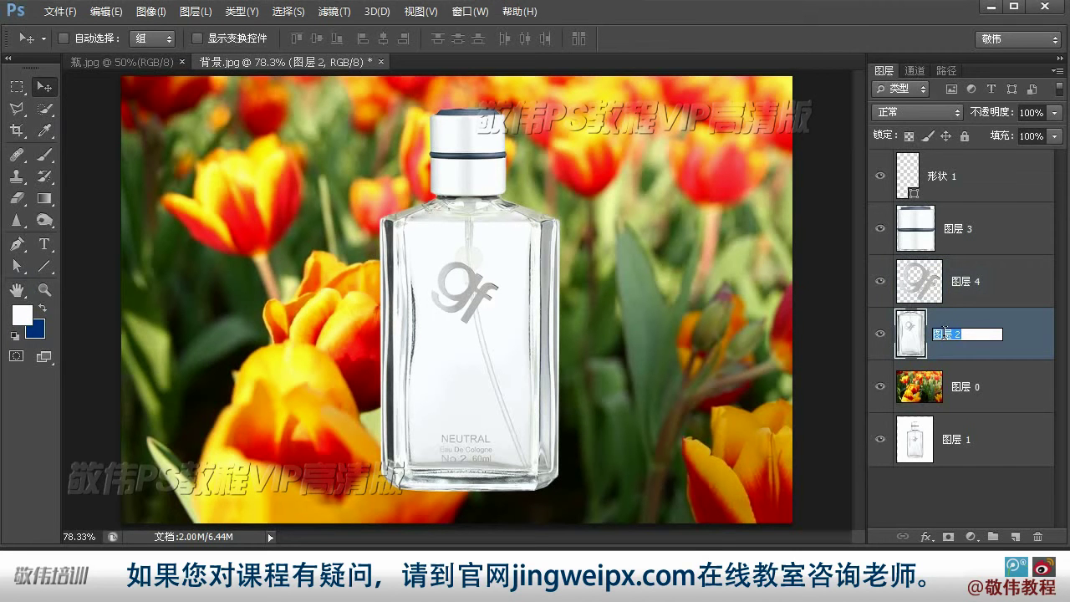
pyautogui.write('boli')
pyautogui.press('space')
pyautogui.write('pingzi')
pyautogui.press('space')
pyautogui.write('shen3')
pyautogui.press('Return')
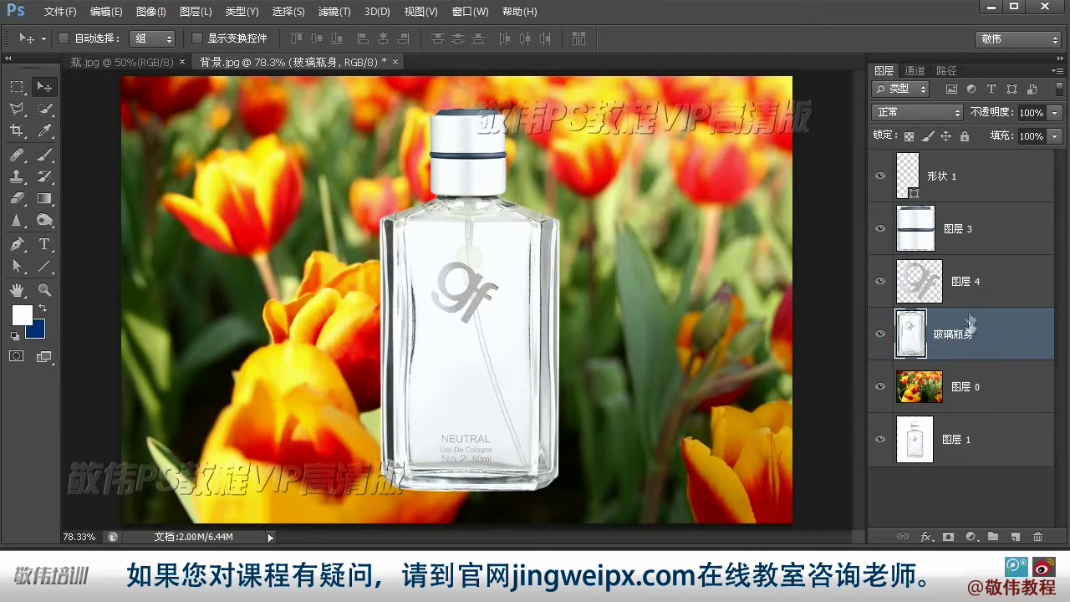
# - Rename the logo layer 图层 4 as LOGO and the cap layer 图层 3 as 瓶盖
pyautogui.doubleClick(968, 282)
pyautogui.write('LOGO')
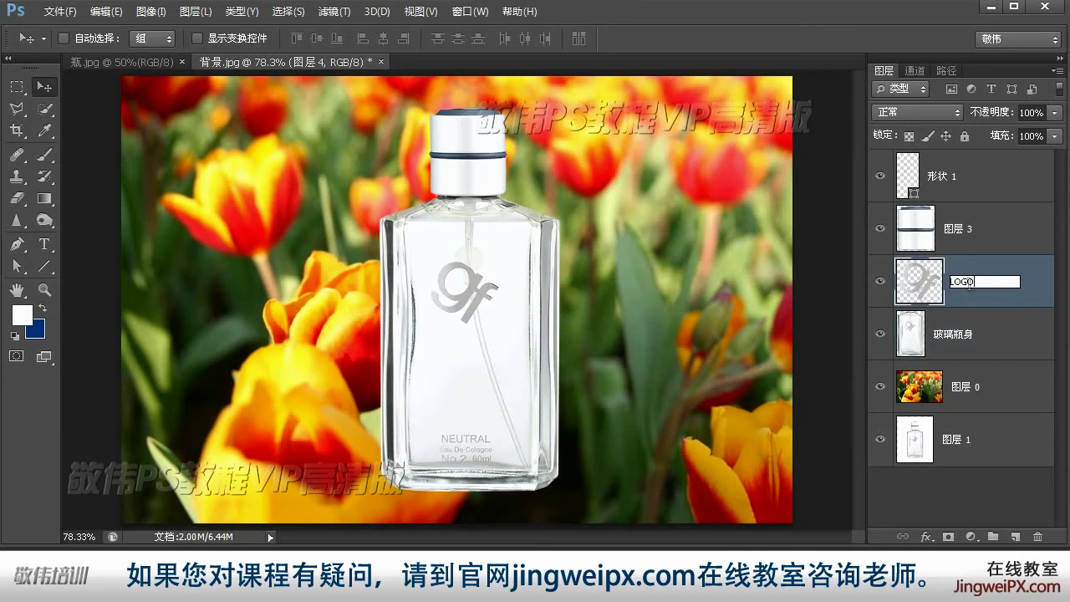
pyautogui.press('Return')
pyautogui.doubleClick(960, 229)
pyautogui.write('pinggai')
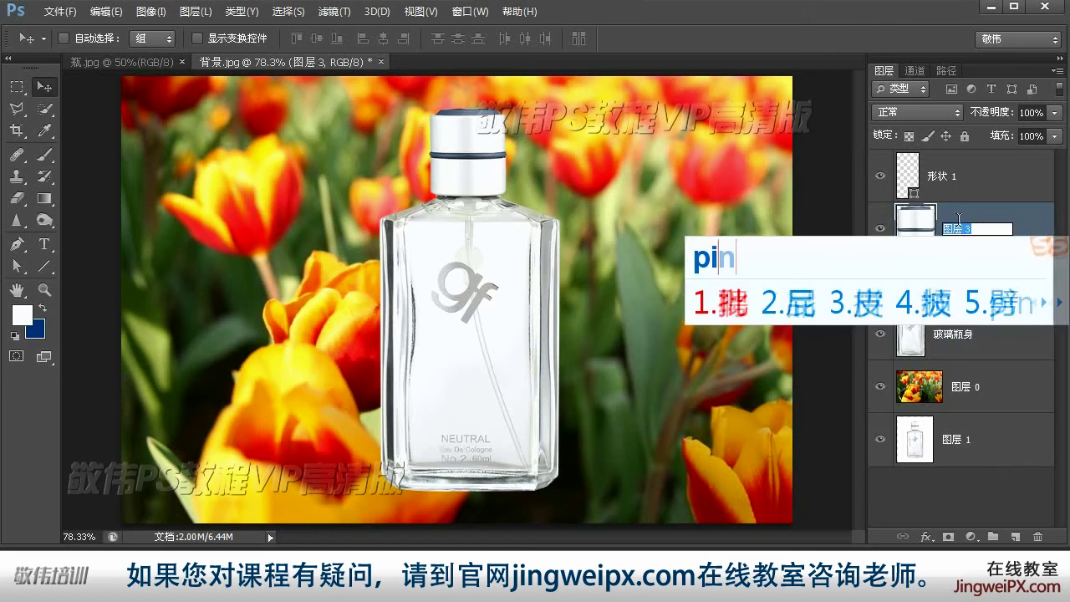
pyautogui.press('space')
pyautogui.press('Return')
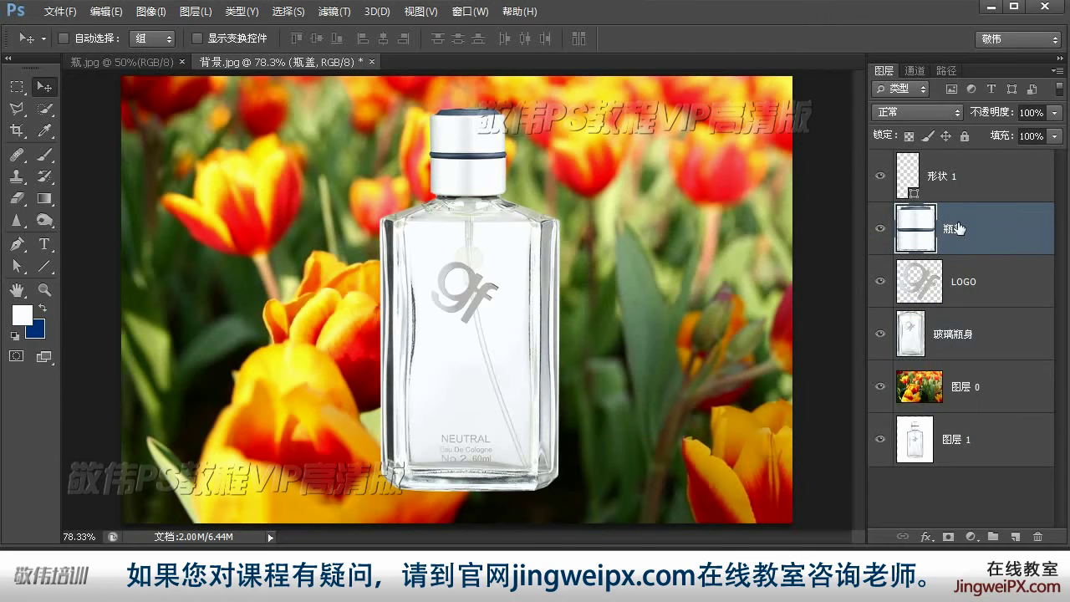
# - Delete the shape layer 形状 1
pyautogui.click(985, 192)
pyautogui.press('Delete')
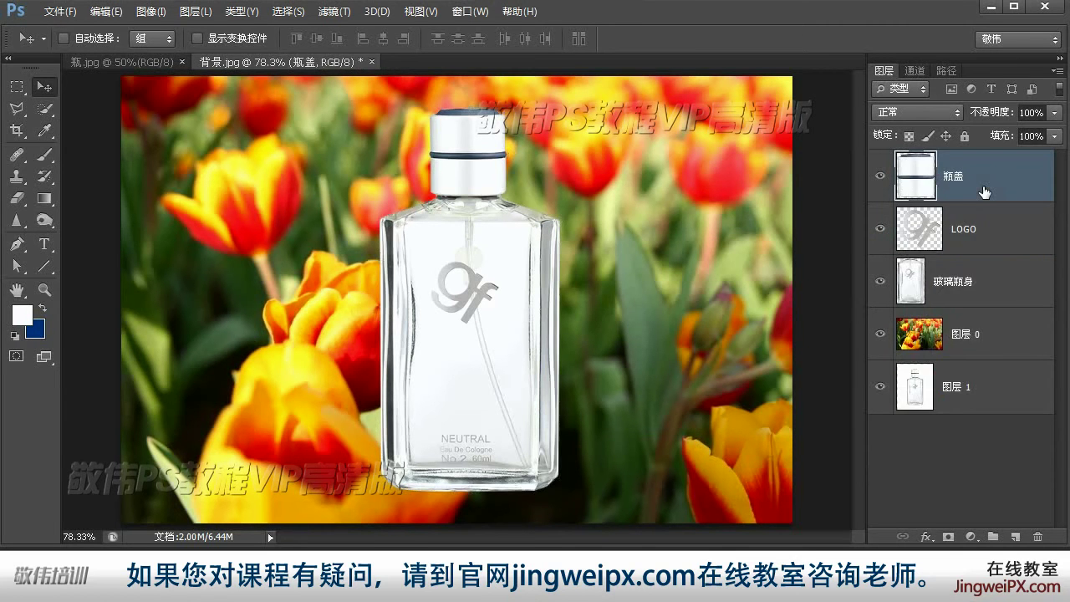
# - Duplicate the 玻璃瓶身 layer and, with the copy hidden, set the original layer's blend mode to 正片叠底
pyautogui.click(951, 285)
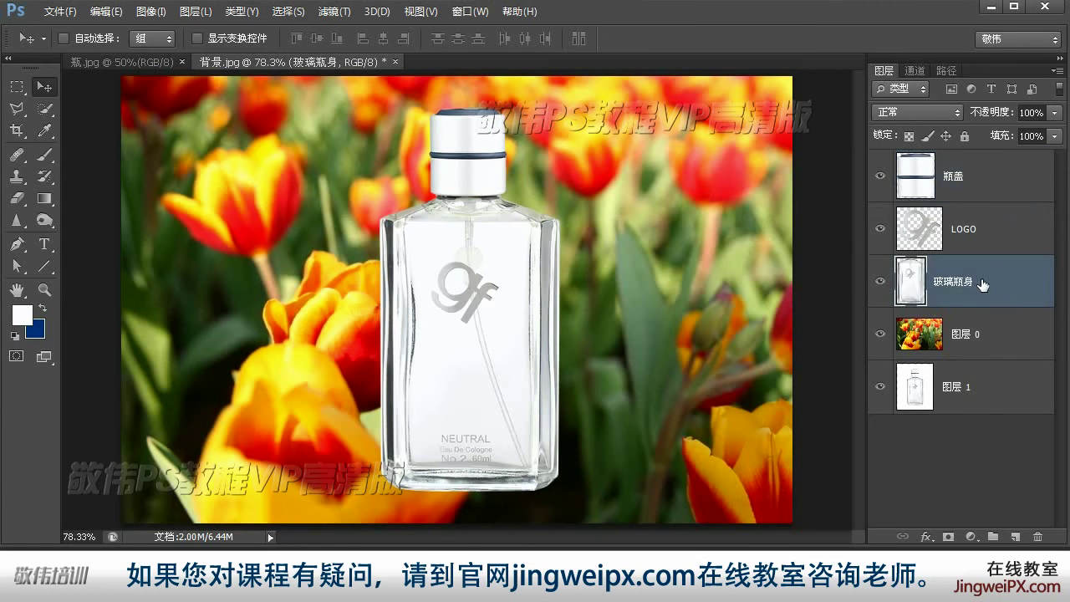
pyautogui.hotkey('ctrl', 'j')
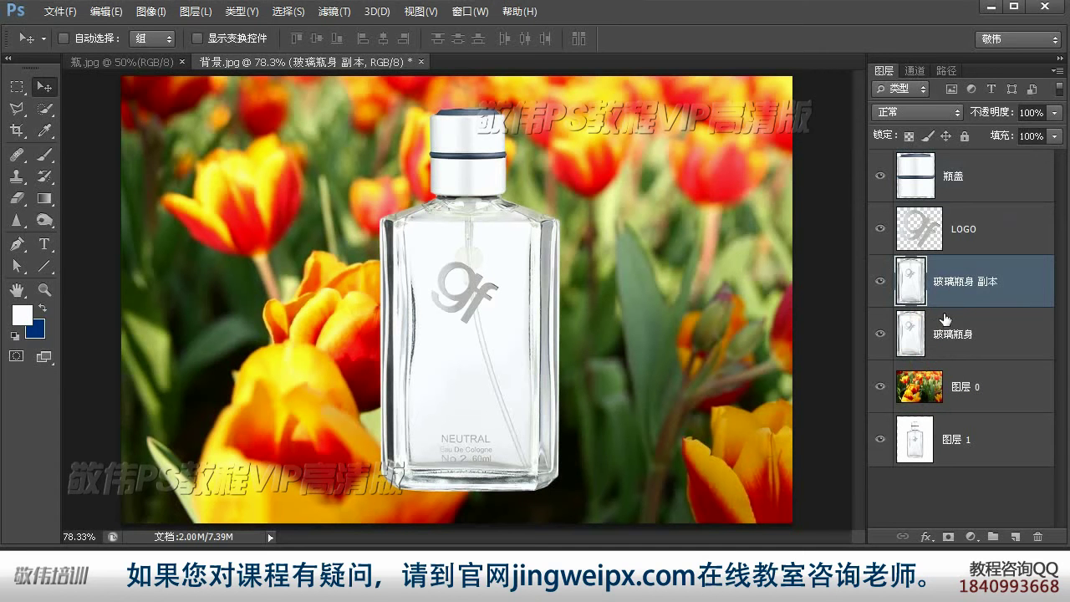
pyautogui.click(970, 337)
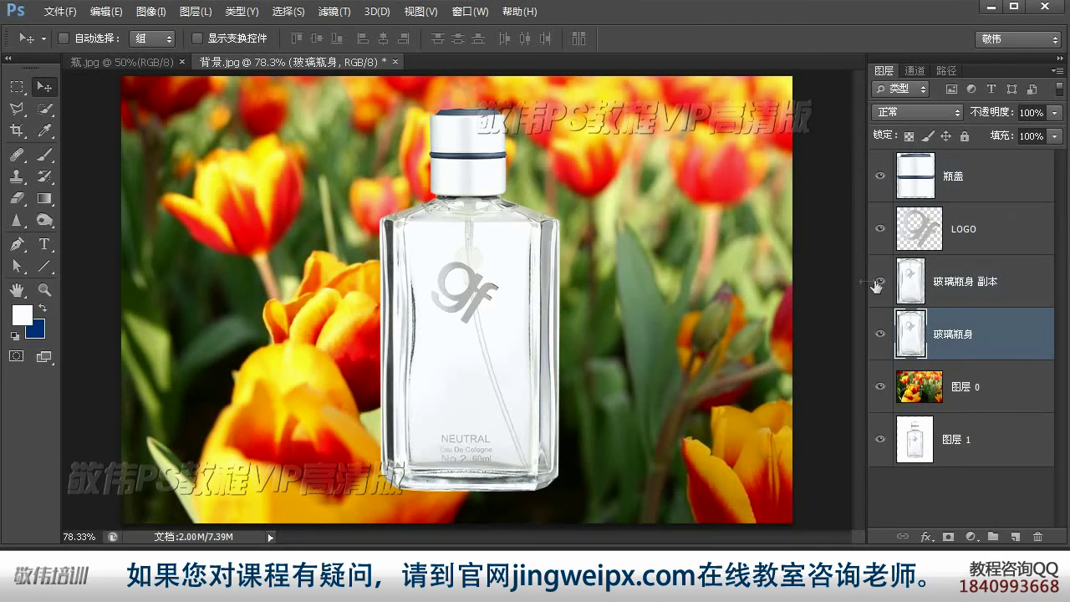
pyautogui.click(881, 285)
pyautogui.click(911, 118)
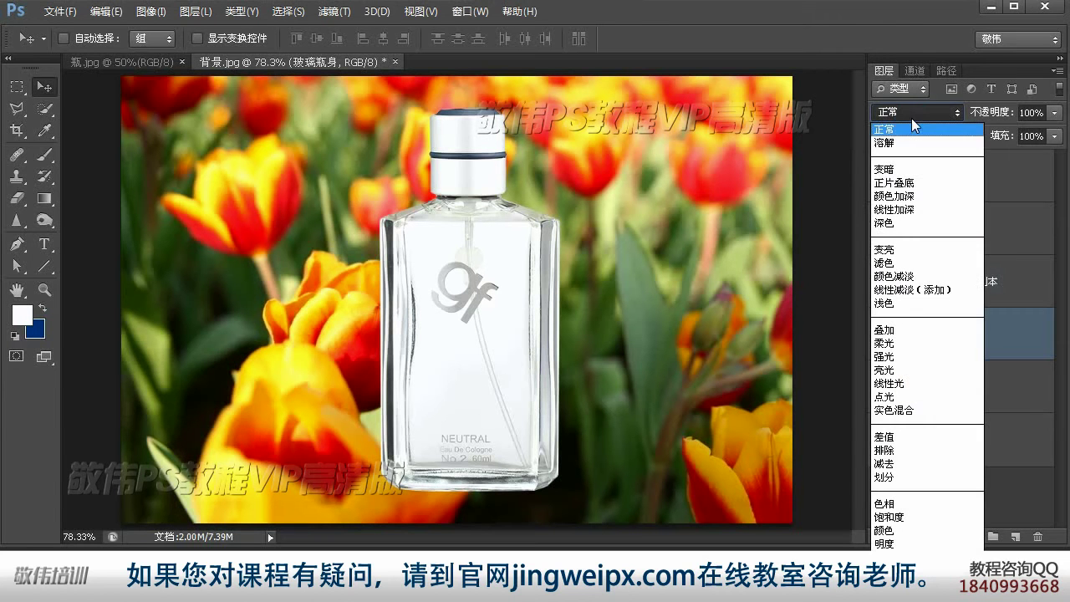
pyautogui.click(903, 184)
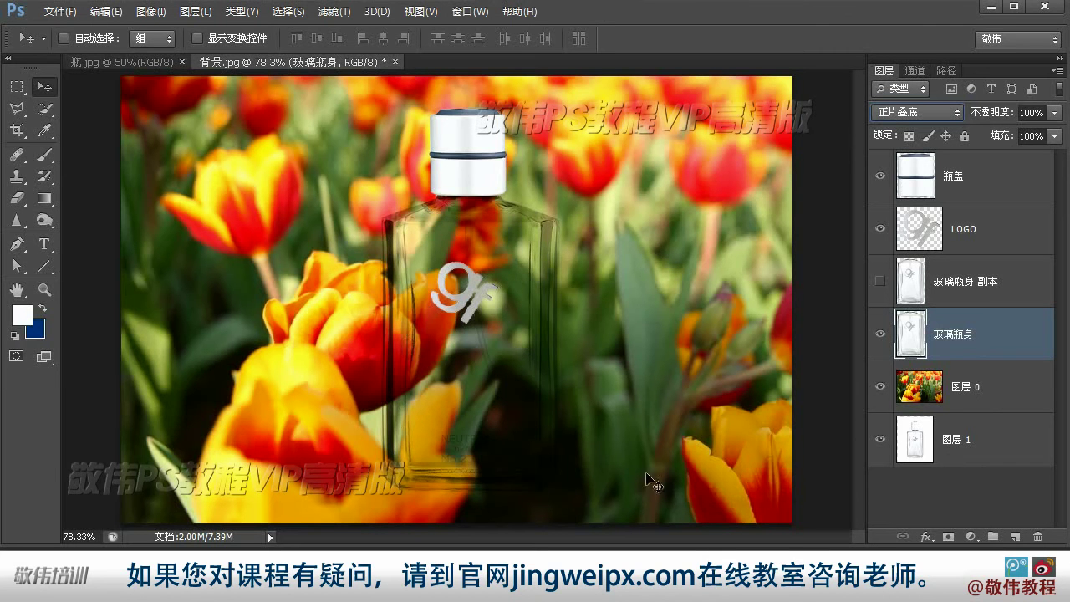
# - Show the bottle copy layer again and rename it 玻璃瓶身反光
pyautogui.click(961, 387)
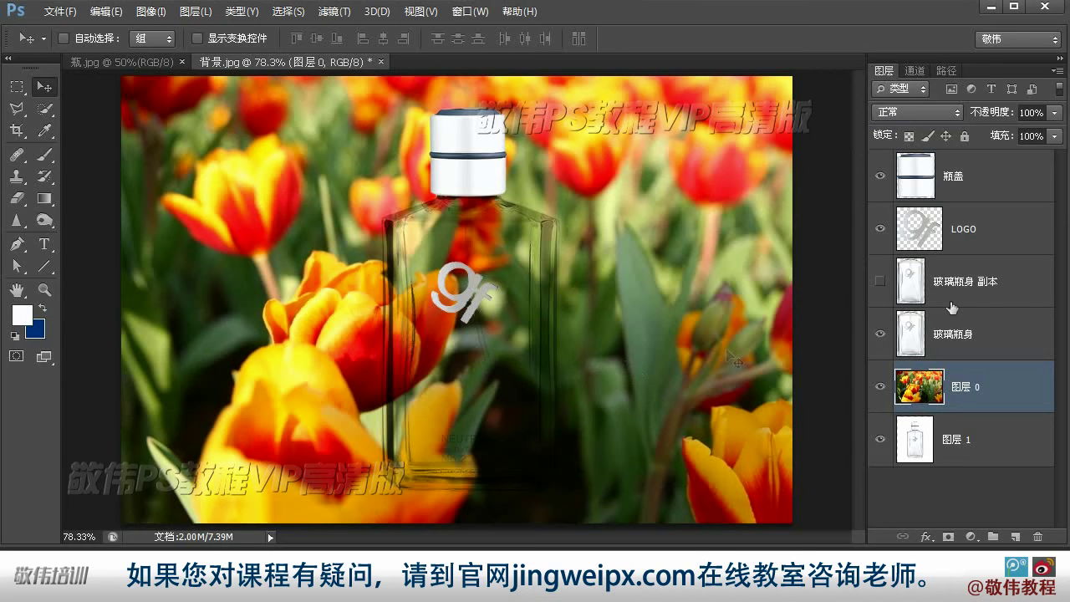
pyautogui.click(980, 281)
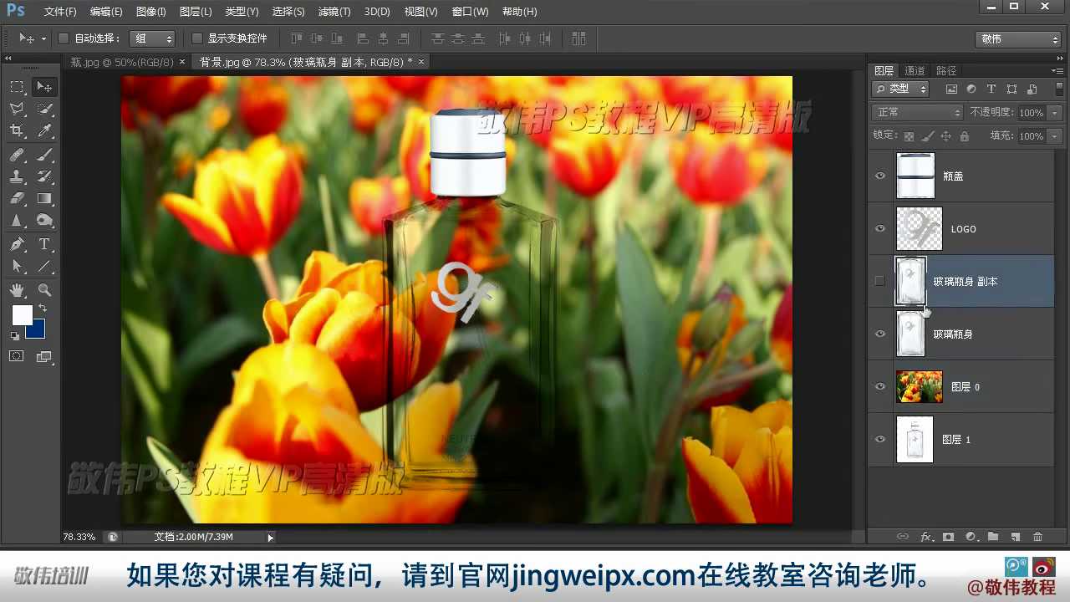
pyautogui.click(881, 283)
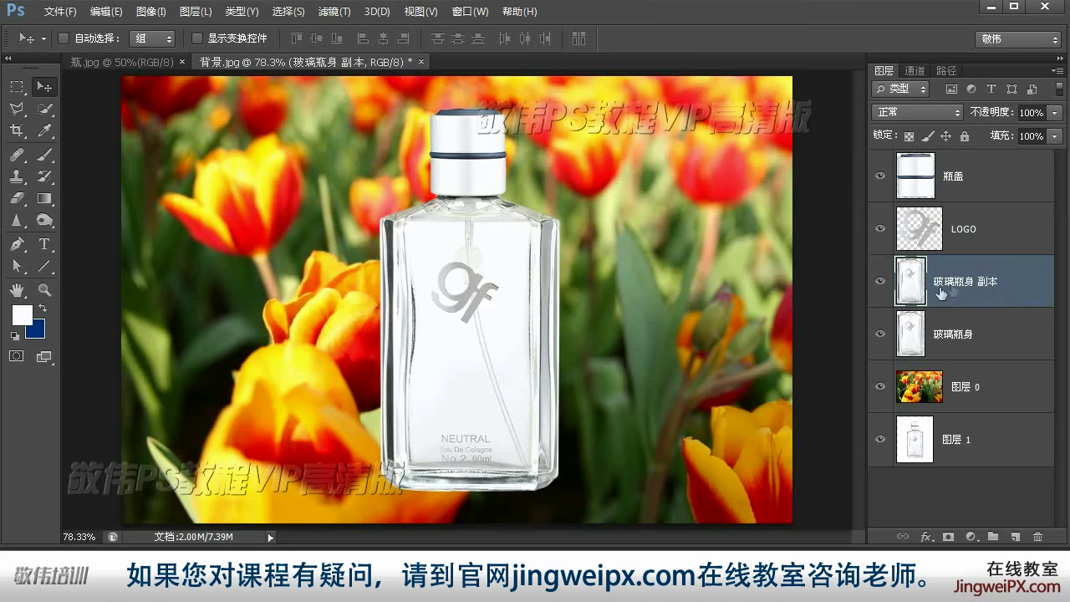
pyautogui.doubleClick(984, 282)
pyautogui.moveTo(972, 281); pyautogui.dragTo(1030, 285)
pyautogui.write('fan')
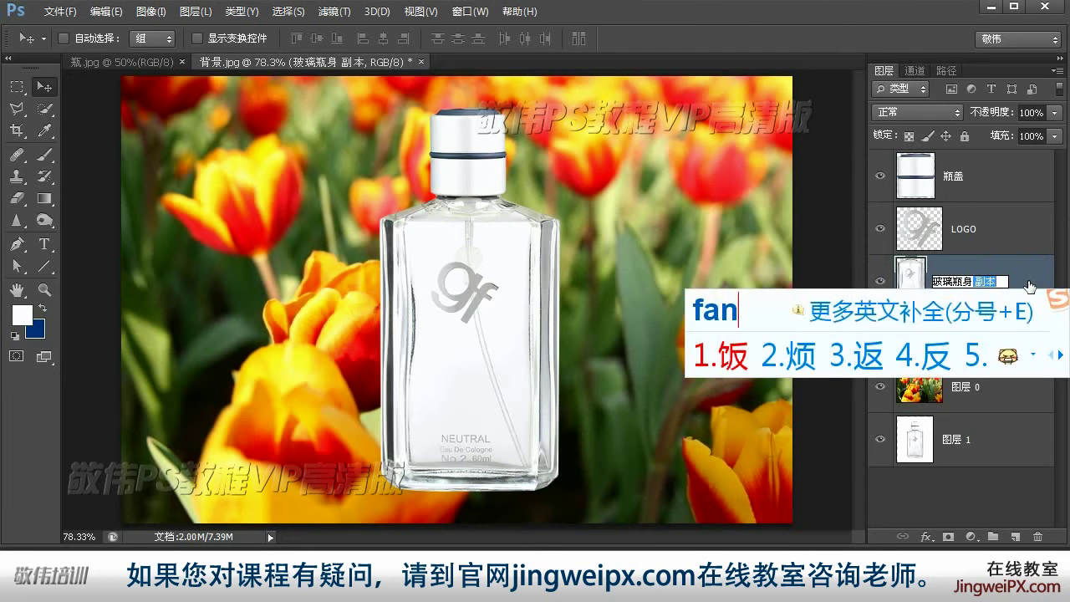
pyautogui.write('guang')
pyautogui.press('space')
pyautogui.press('Return')
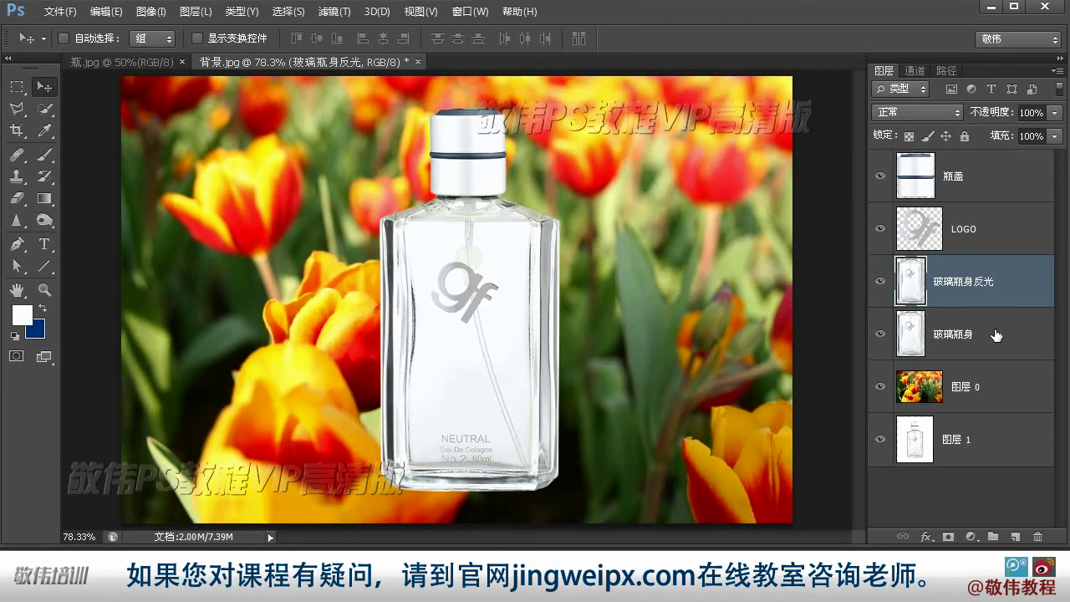
# - Hide every layer other than 玻璃瓶身反光
pyautogui.click(879, 228)
pyautogui.click(879, 176)
pyautogui.moveTo(879, 334); pyautogui.dragTo(880, 441)
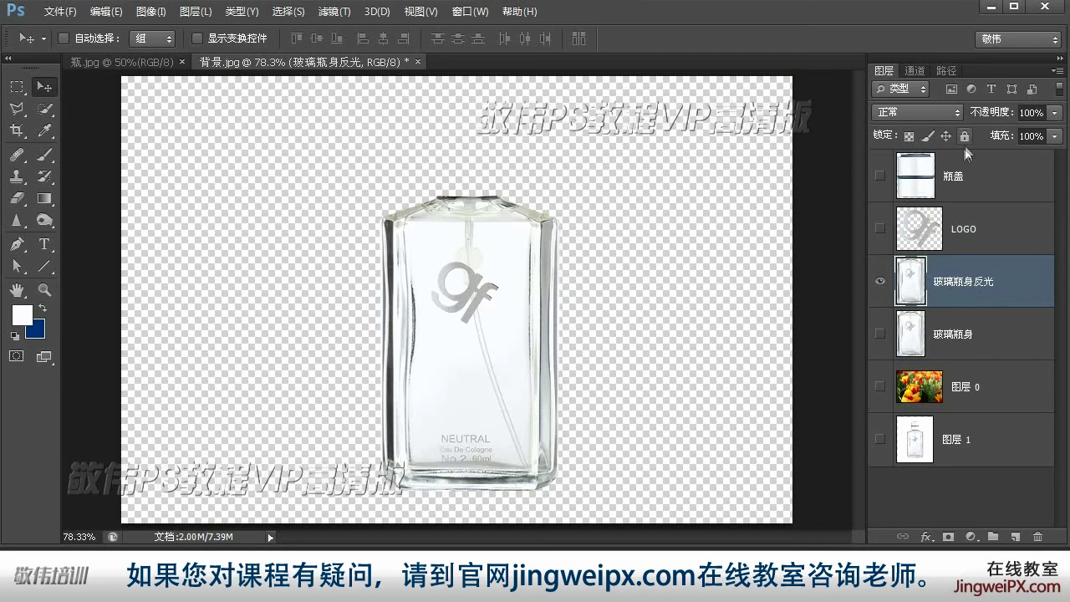
# - Load the RGB channel's brightness as a selection and turn it into a layer mask on 玻璃瓶身反光
pyautogui.click(916, 71)
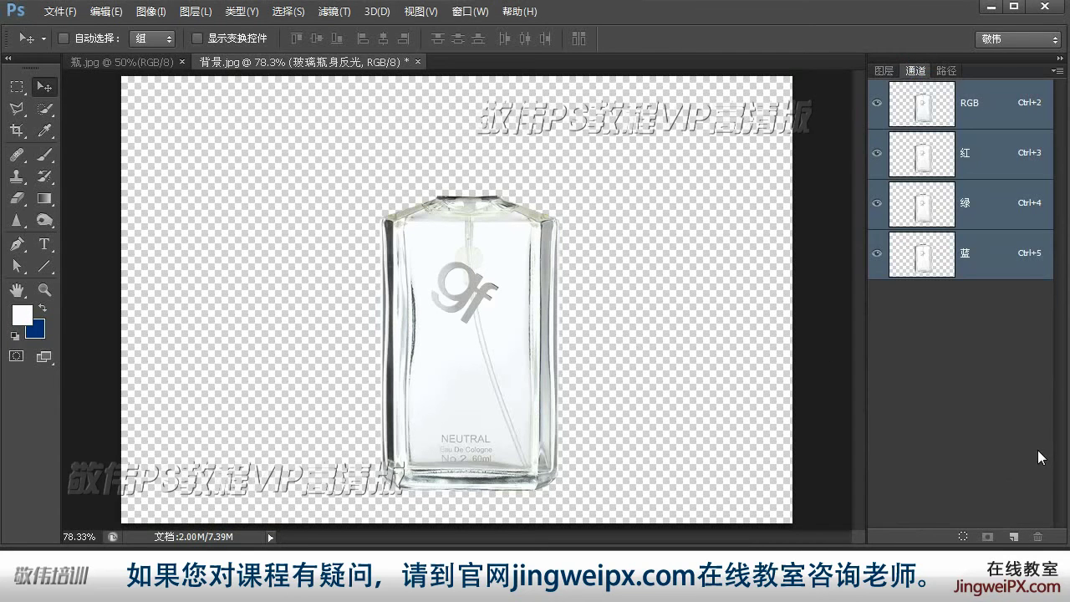
pyautogui.keyDown('ctrl'); pyautogui.click(928, 109); pyautogui.keyUp('ctrl')
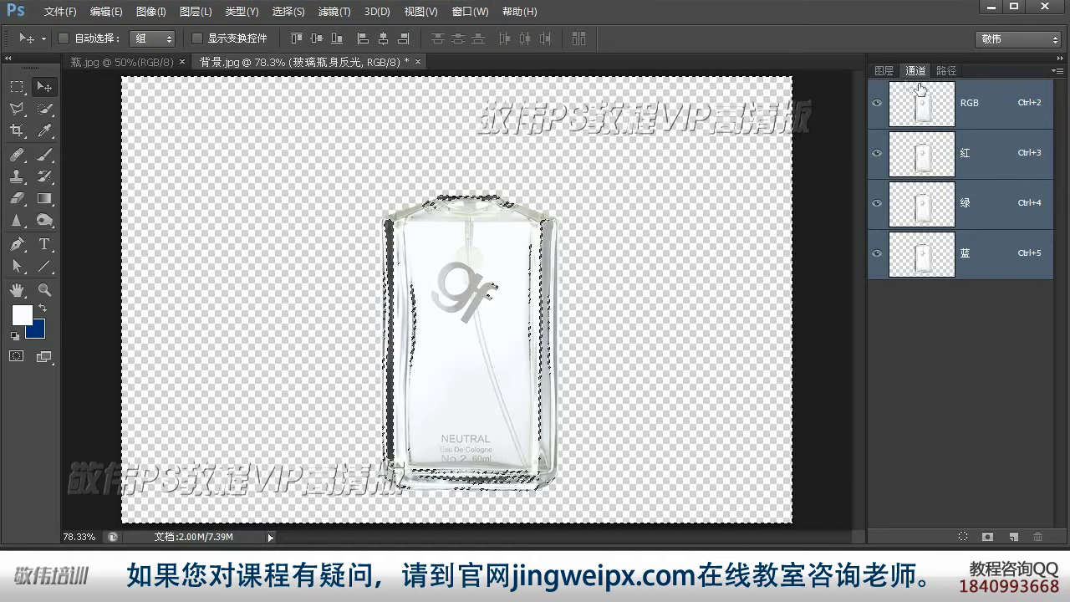
pyautogui.click(884, 72)
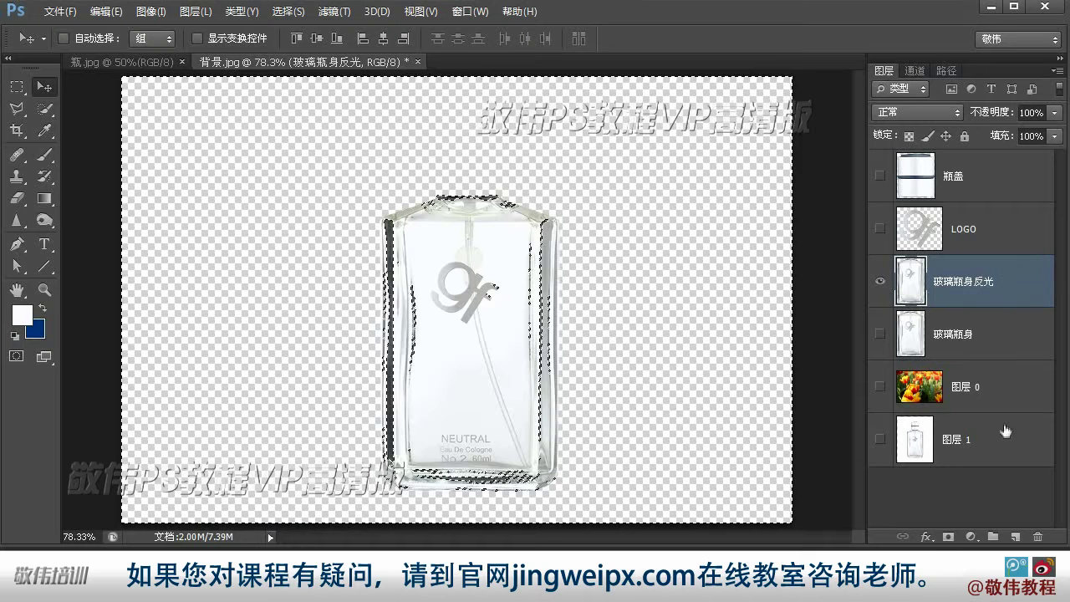
pyautogui.click(947, 536)
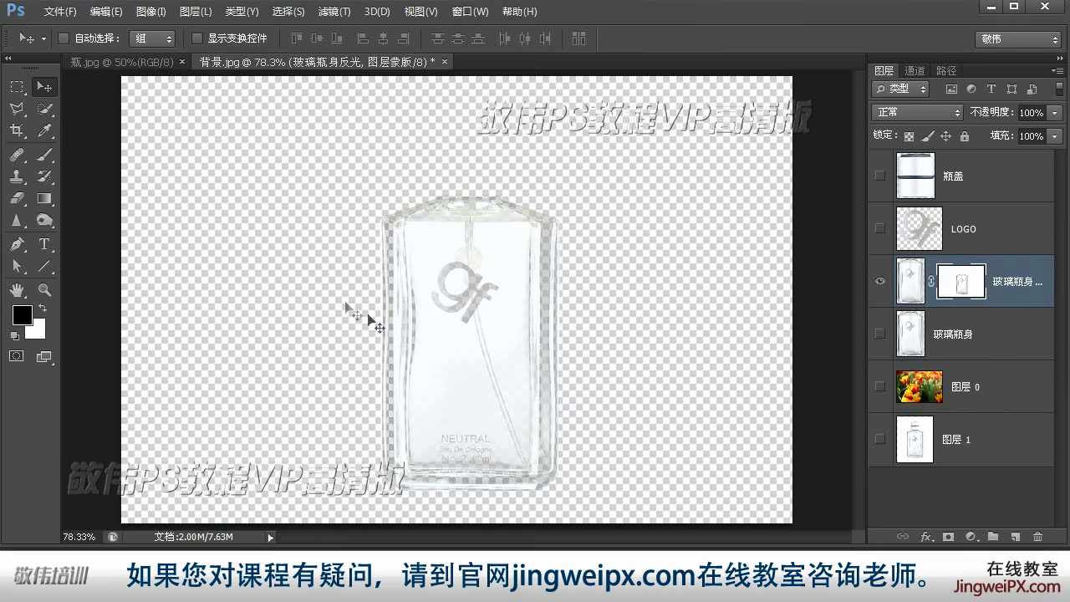
pyautogui.click(962, 283)
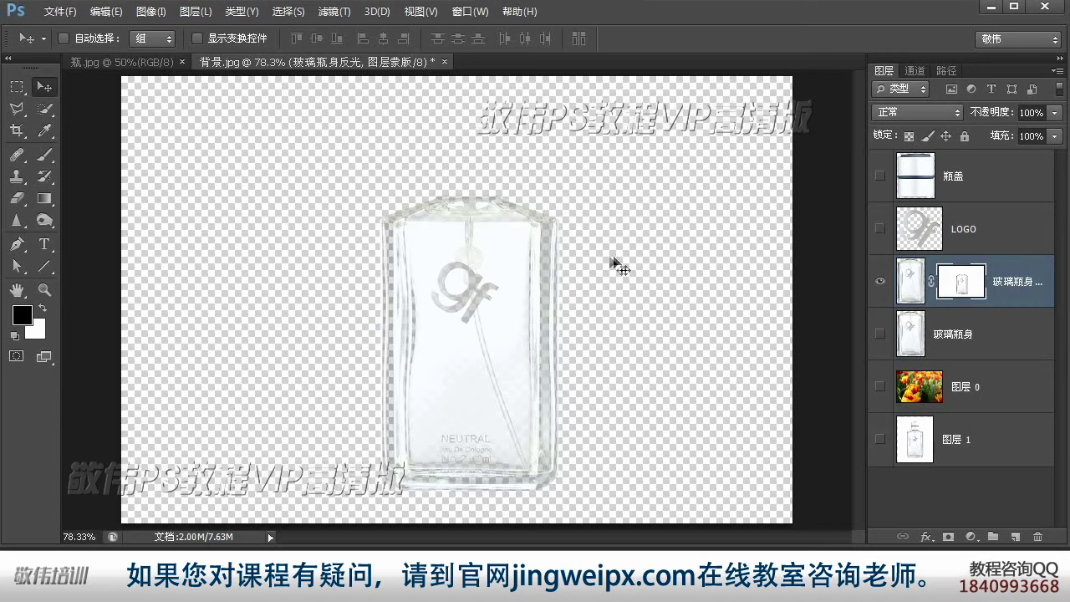
pyautogui.hotkey('ctrl', 'm')
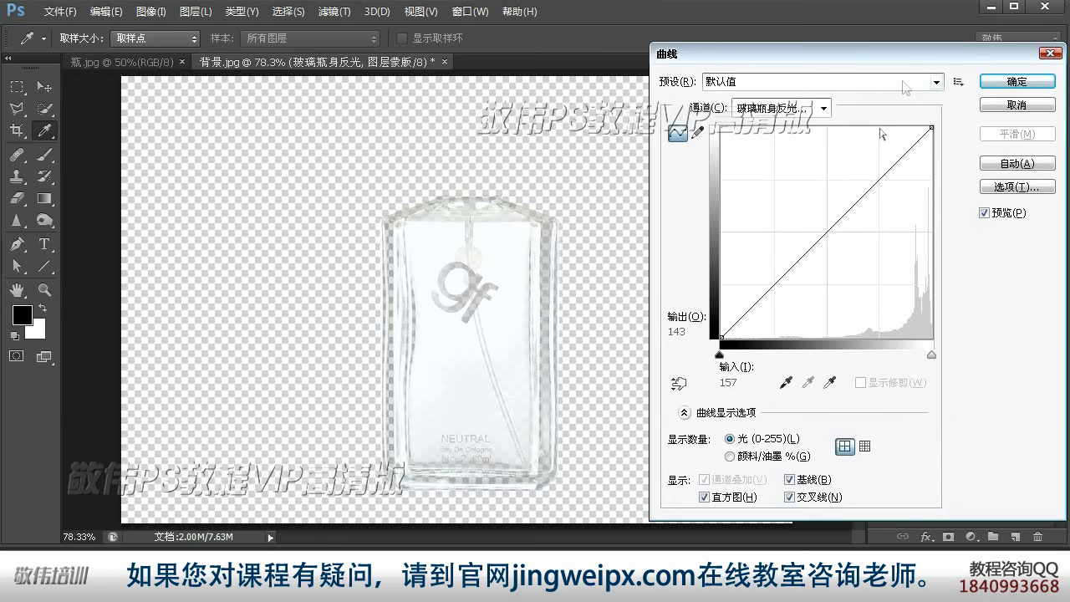
pyautogui.moveTo(835, 224); pyautogui.dragTo(875, 259)
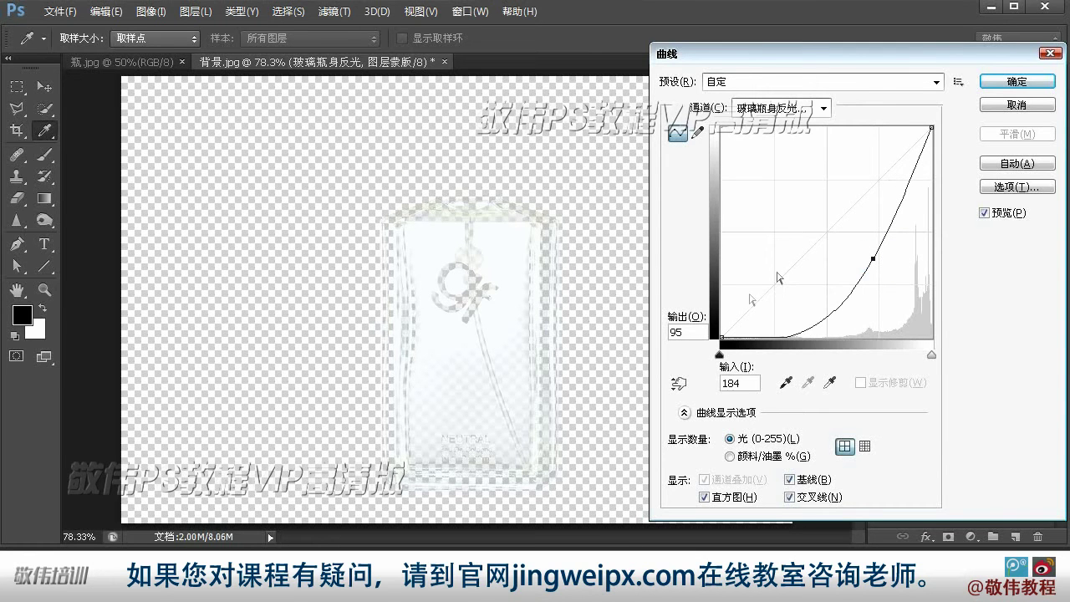
pyautogui.moveTo(870, 266); pyautogui.dragTo(868, 264)
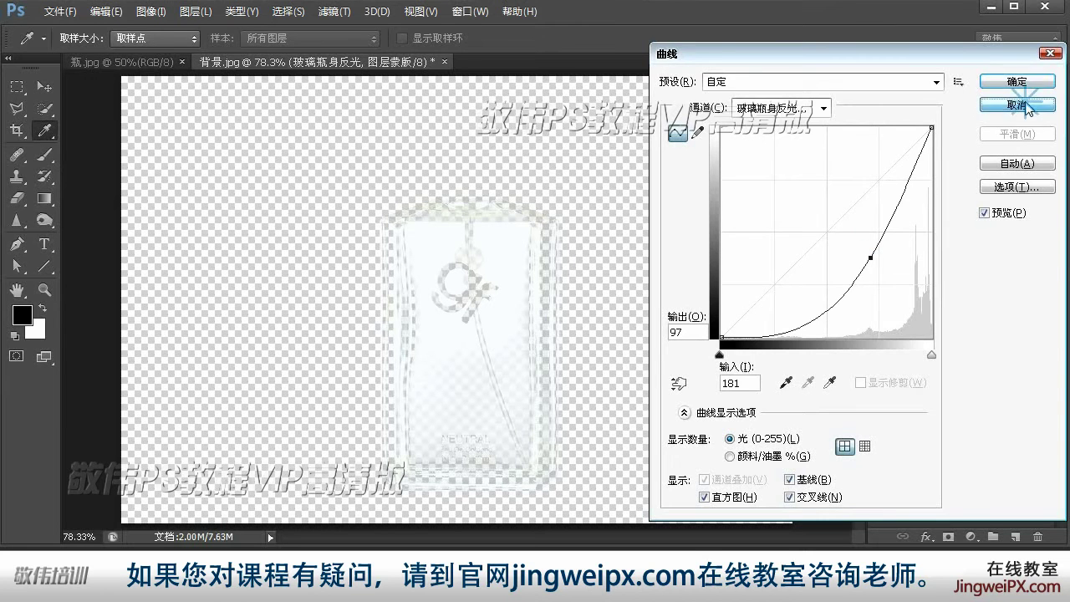
pyautogui.click(1025, 106)
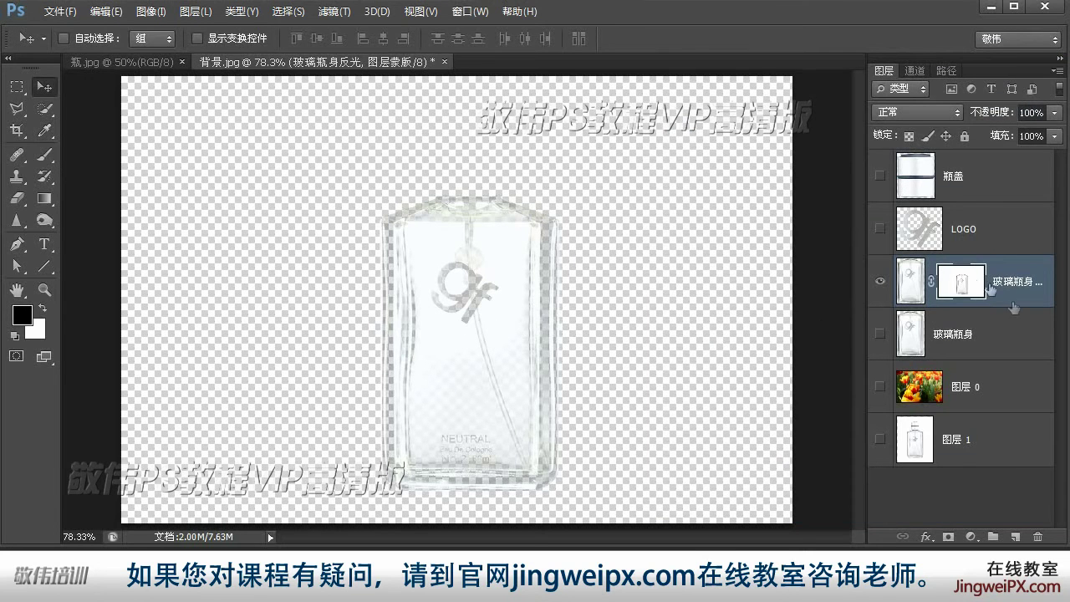
# - View the 玻璃瓶身反光 mask alone, darken it with Curves at input 173 and output 92, and return to the layer image
pyautogui.keyDown('alt'); pyautogui.click(966, 285); pyautogui.keyUp('alt')
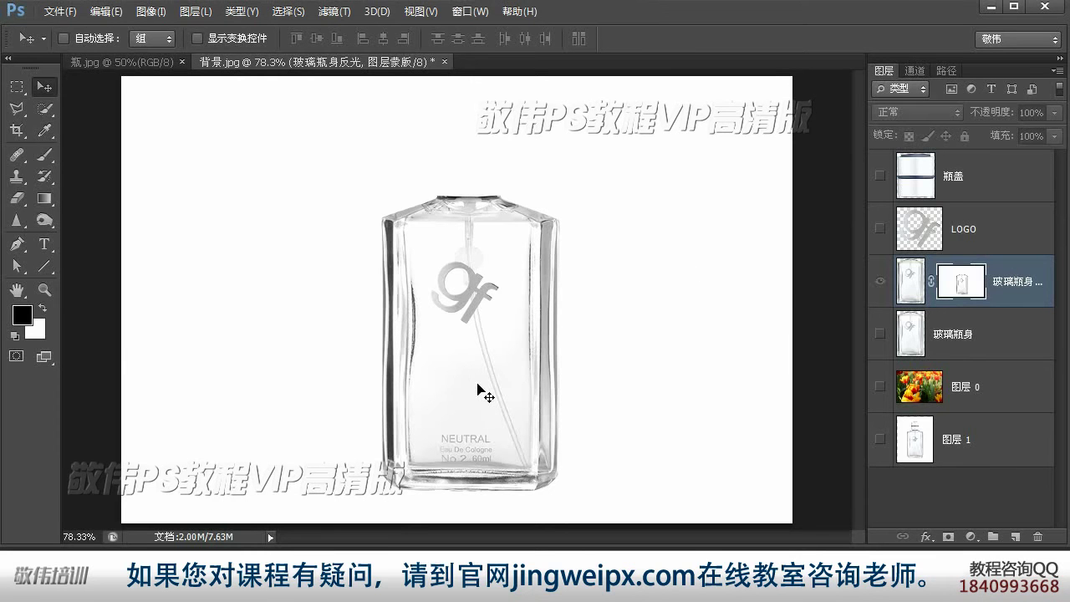
pyautogui.hotkey('ctrl', 'm')
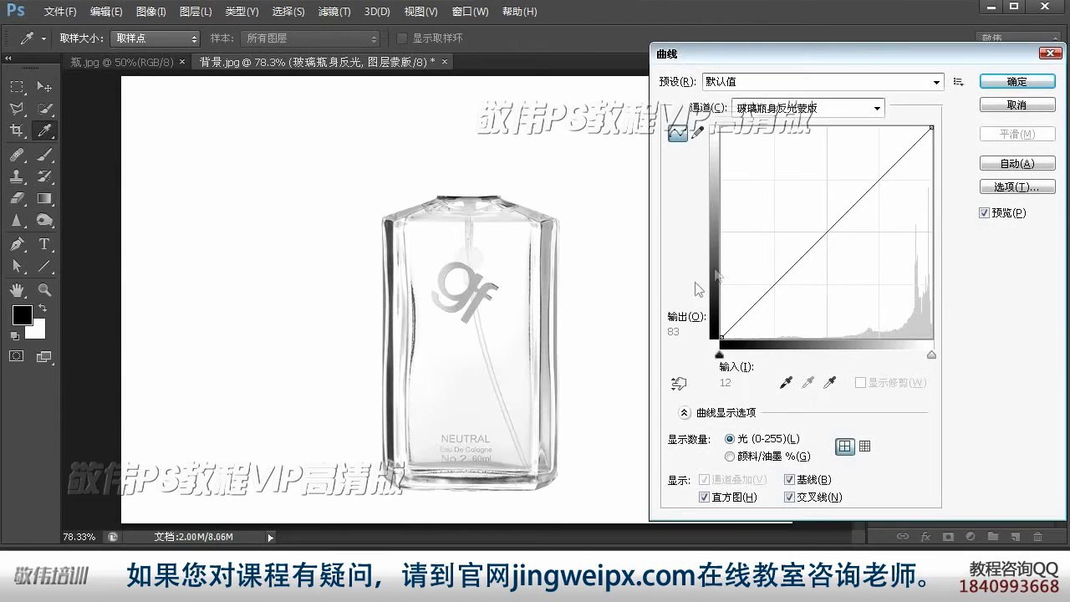
pyautogui.moveTo(824, 232); pyautogui.dragTo(859, 265)
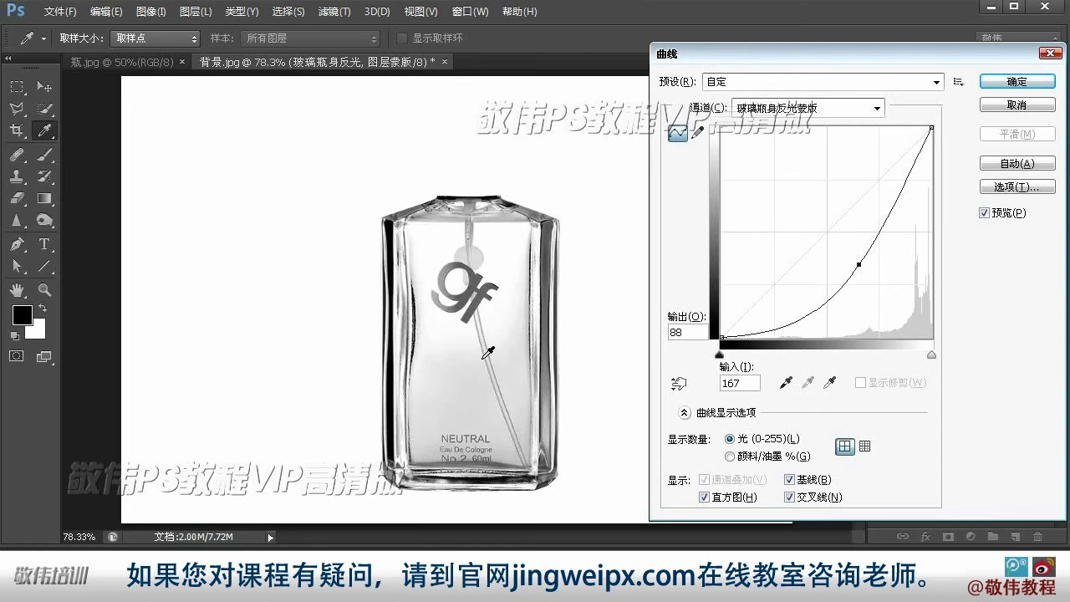
pyautogui.moveTo(859, 264)
pyautogui.mouseDown()
pyautogui.moveTo(843, 250)
pyautogui.moveTo(866, 262)
pyautogui.mouseUp()
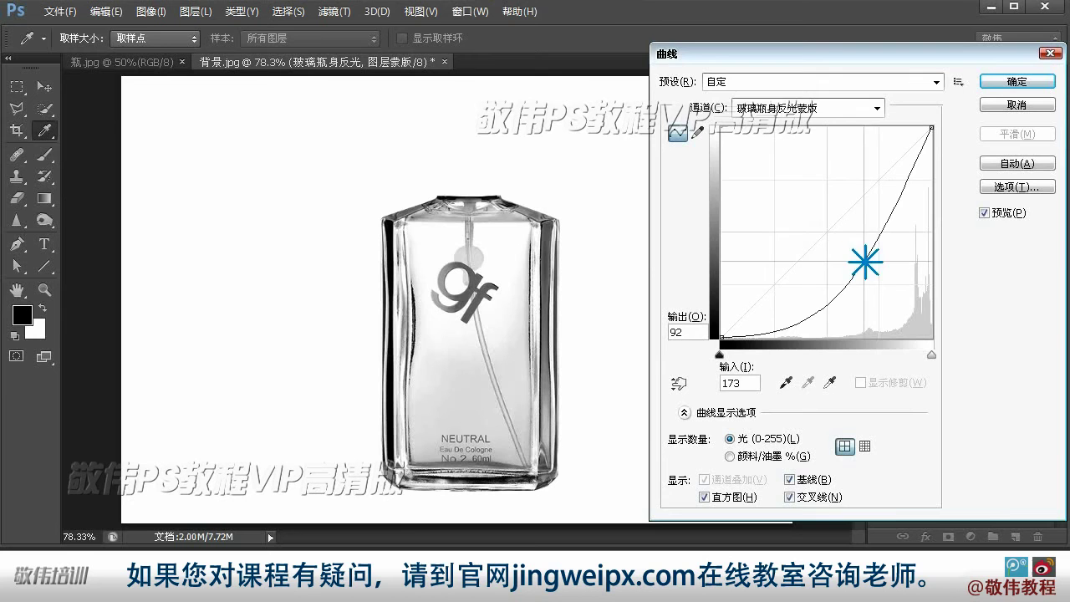
pyautogui.click(1017, 81)
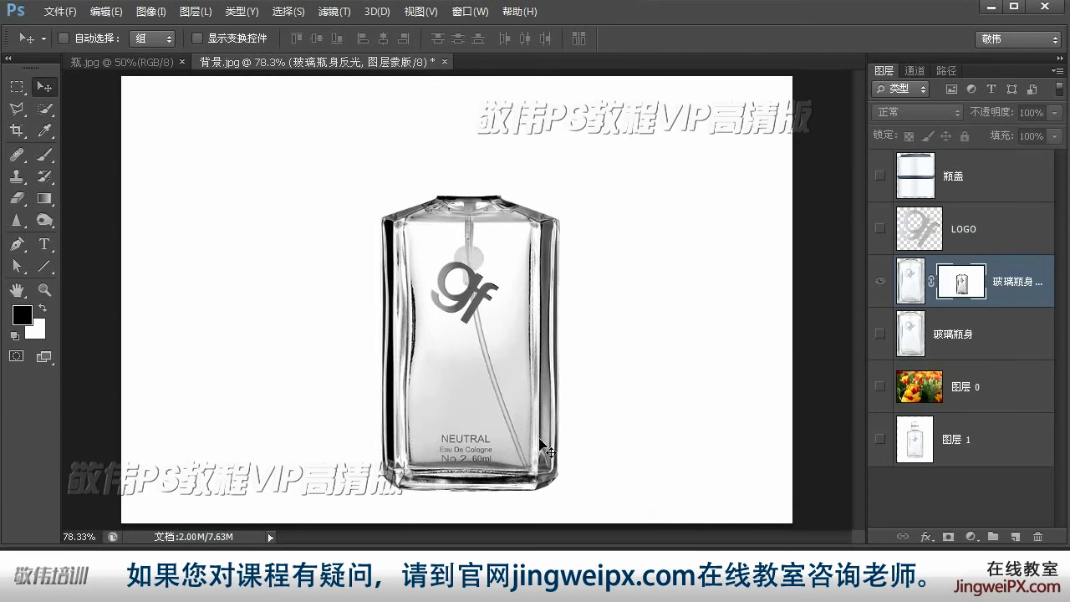
pyautogui.click(909, 290)
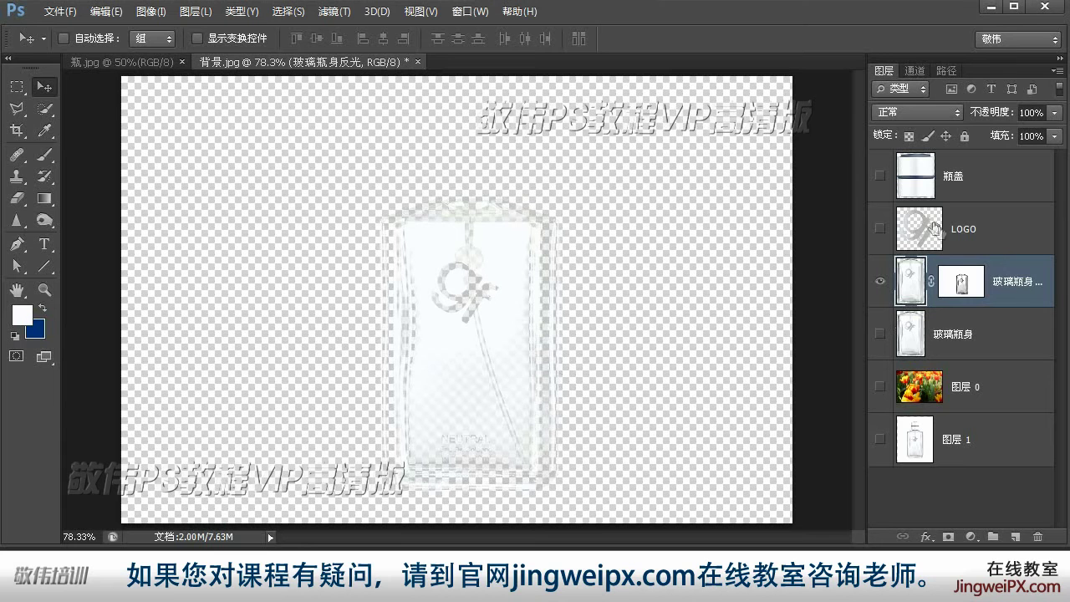
# - Show the LOGO, 瓶盖 and 玻璃瓶身 layers again
pyautogui.click(879, 231)
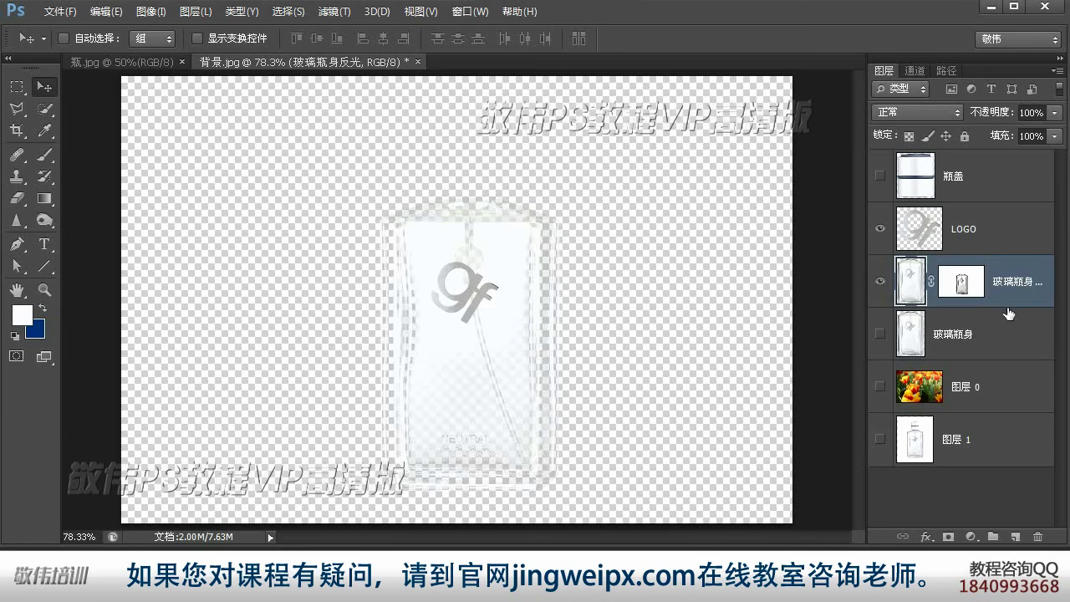
pyautogui.click(880, 177)
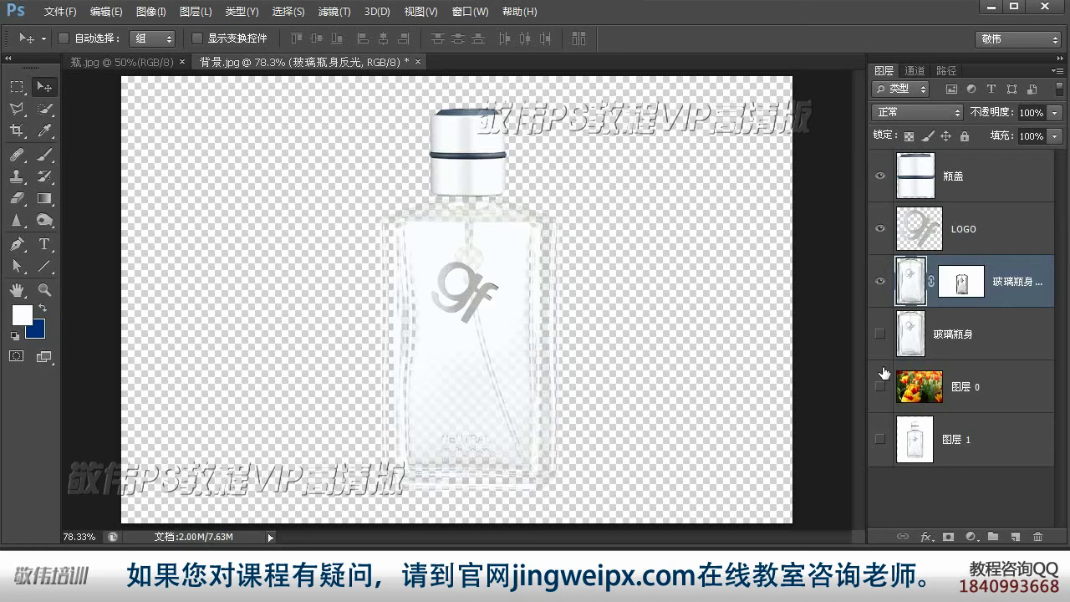
pyautogui.click(945, 345)
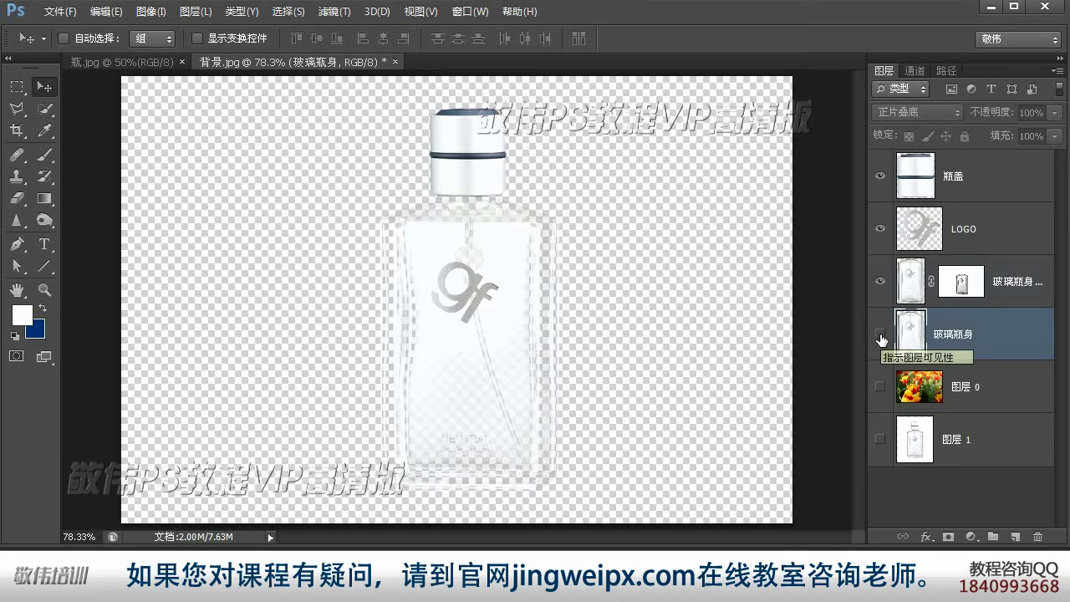
pyautogui.click(880, 336)
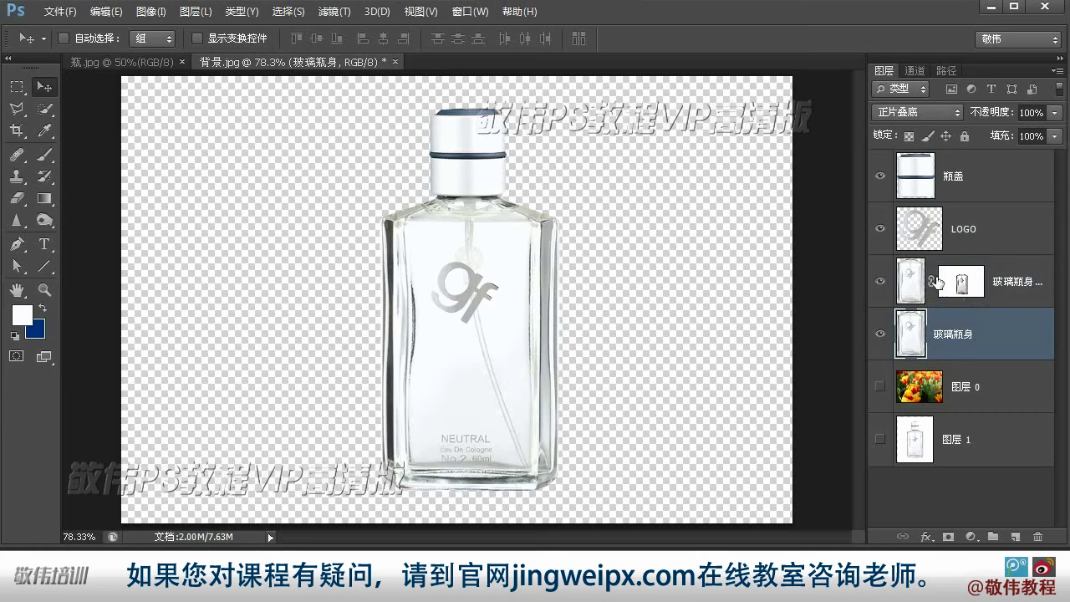
pyautogui.click(913, 282)
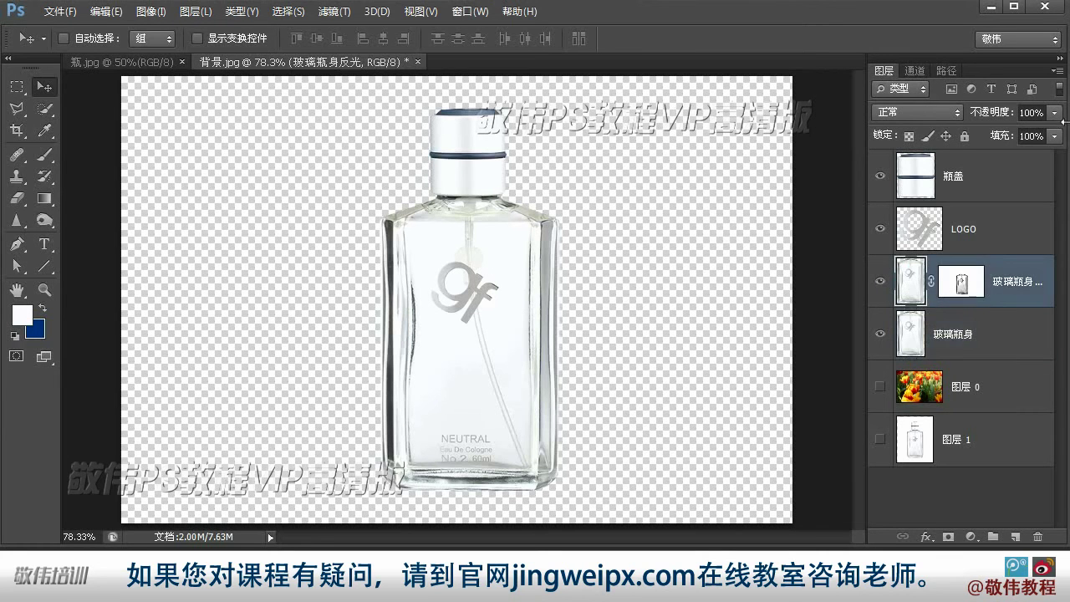
pyautogui.click(1057, 137)
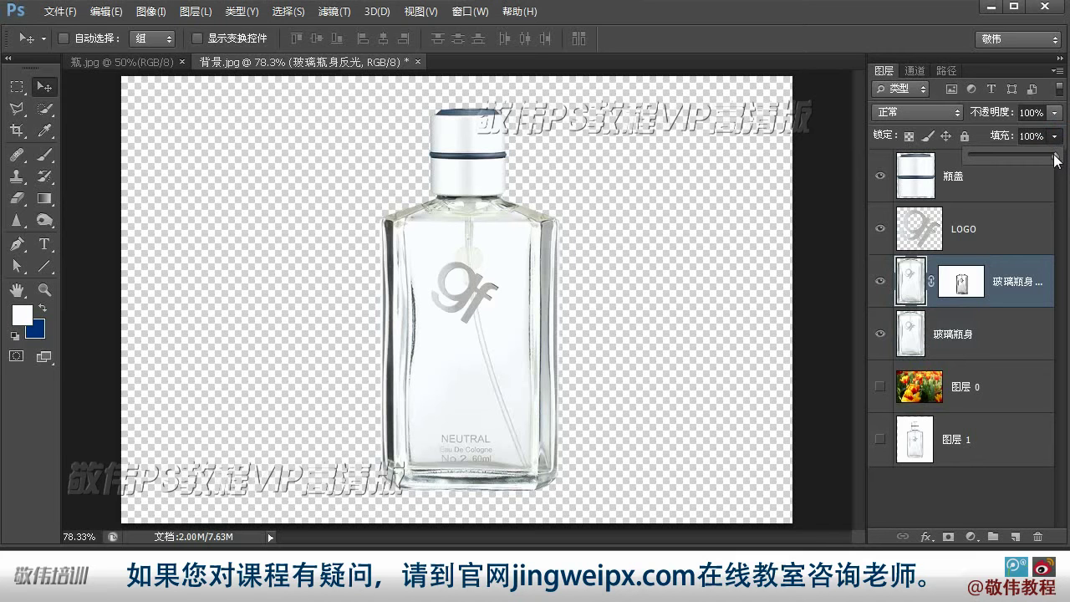
pyautogui.moveTo(1057, 159); pyautogui.dragTo(1049, 165)
# - Show the tulip background layer 图层 0 again
pyautogui.click(1012, 368)
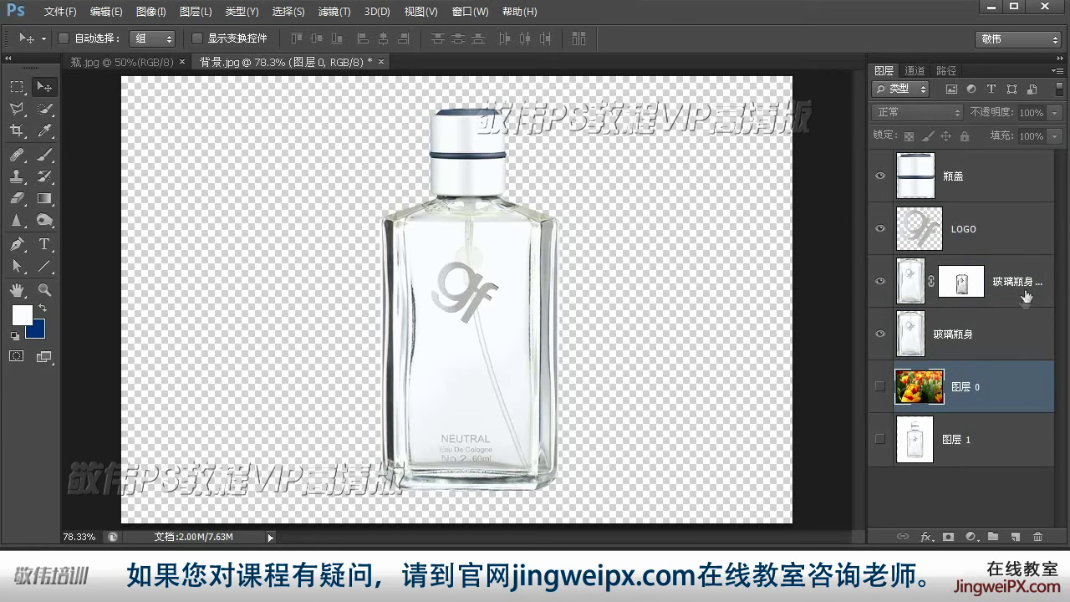
pyautogui.click(880, 388)
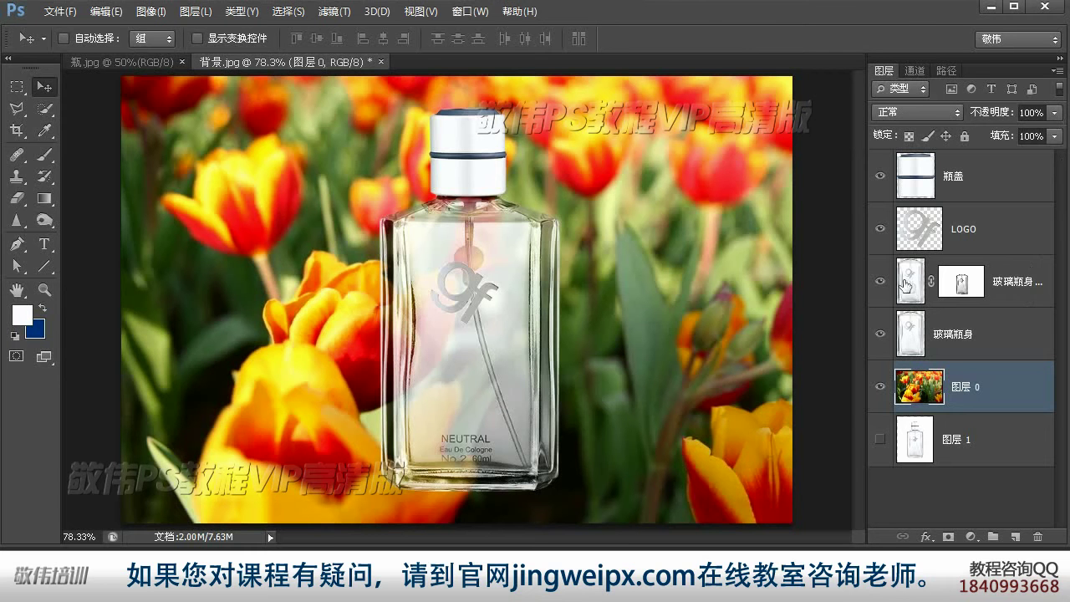
# - Set the 玻璃瓶身反光 layer's fill to 80% and its opacity to 88%
pyautogui.click(911, 281)
pyautogui.click(1055, 135)
pyautogui.moveTo(1051, 158)
pyautogui.mouseDown()
pyautogui.moveTo(1035, 159)
pyautogui.moveTo(1045, 159)
pyautogui.moveTo(1048, 131)
pyautogui.moveTo(1035, 134)
pyautogui.moveTo(1047, 140)
pyautogui.mouseUp()
pyautogui.click(1056, 115)
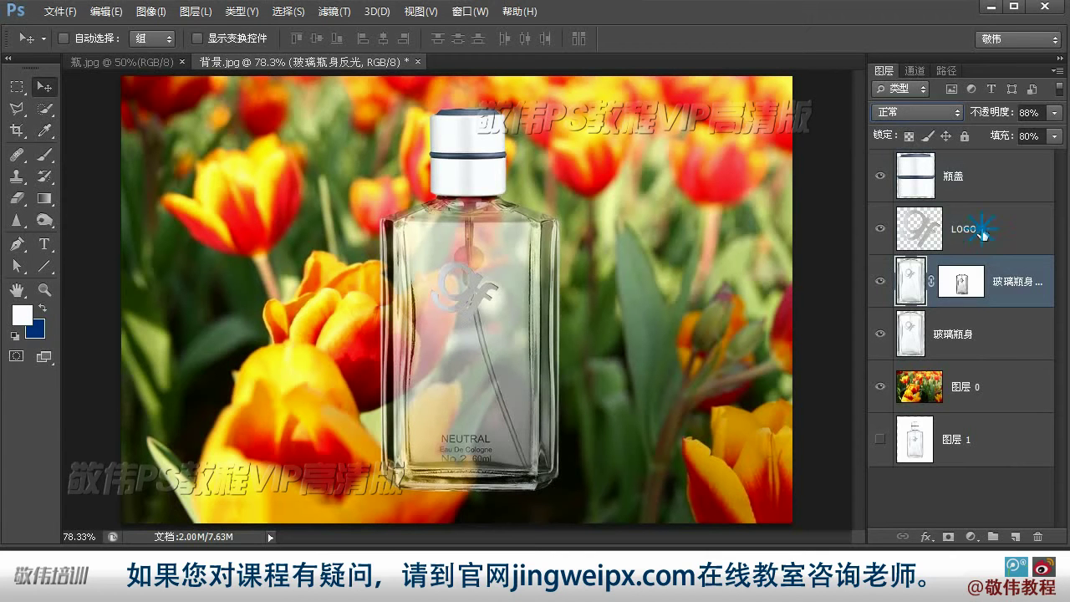
# - Duplicate the LOGO layer and darken the copy with Curves at input 175 and output 107
pyautogui.click(962, 230)
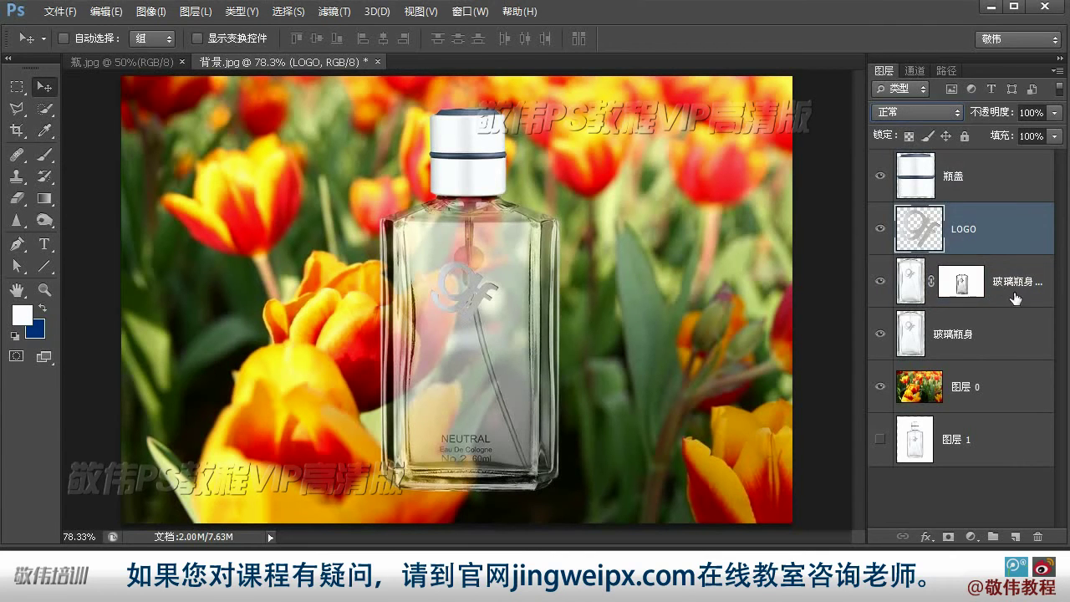
pyautogui.hotkey('ctrl', 'j')
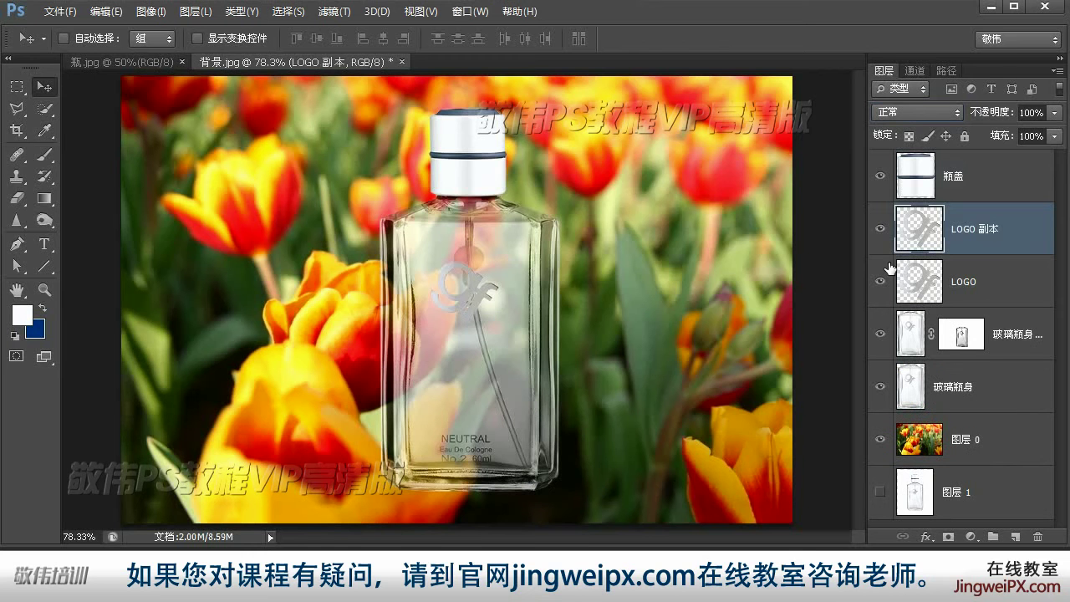
pyautogui.hotkey('ctrl', 'm')
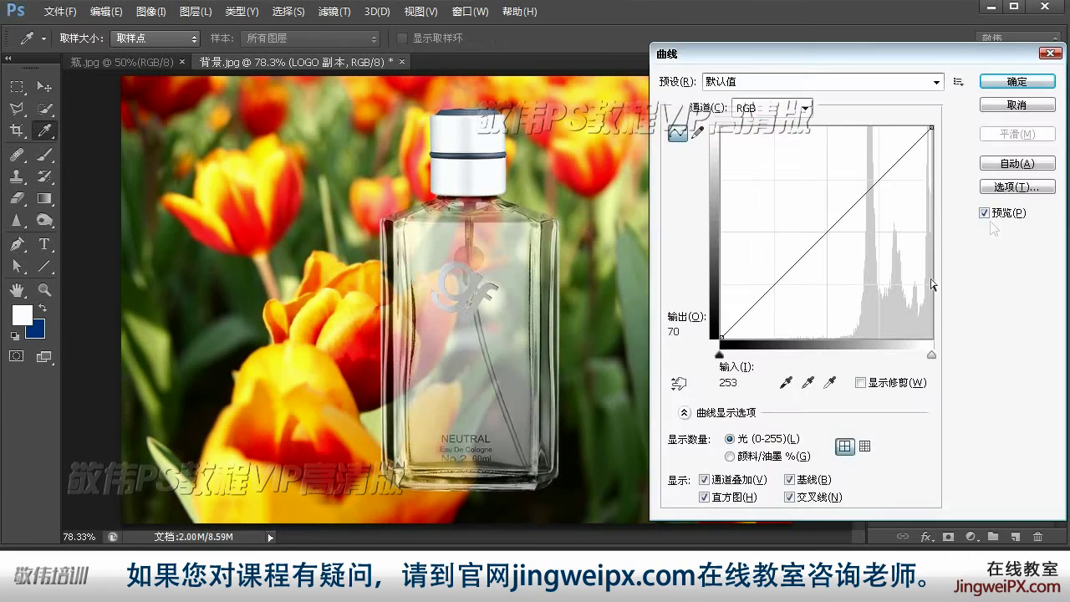
pyautogui.moveTo(832, 226); pyautogui.dragTo(868, 250)
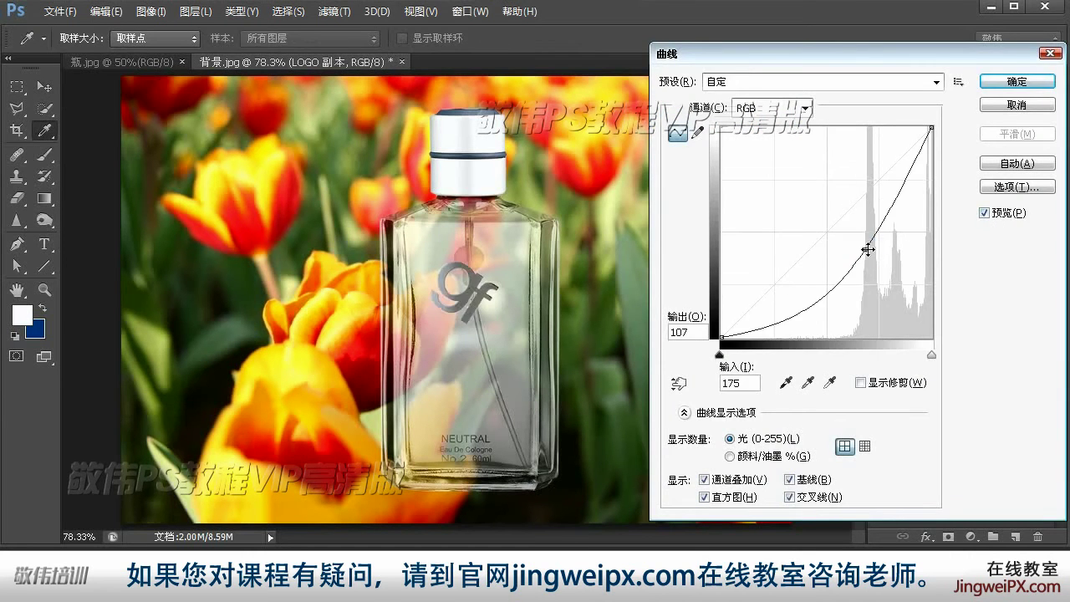
pyautogui.click(1017, 81)
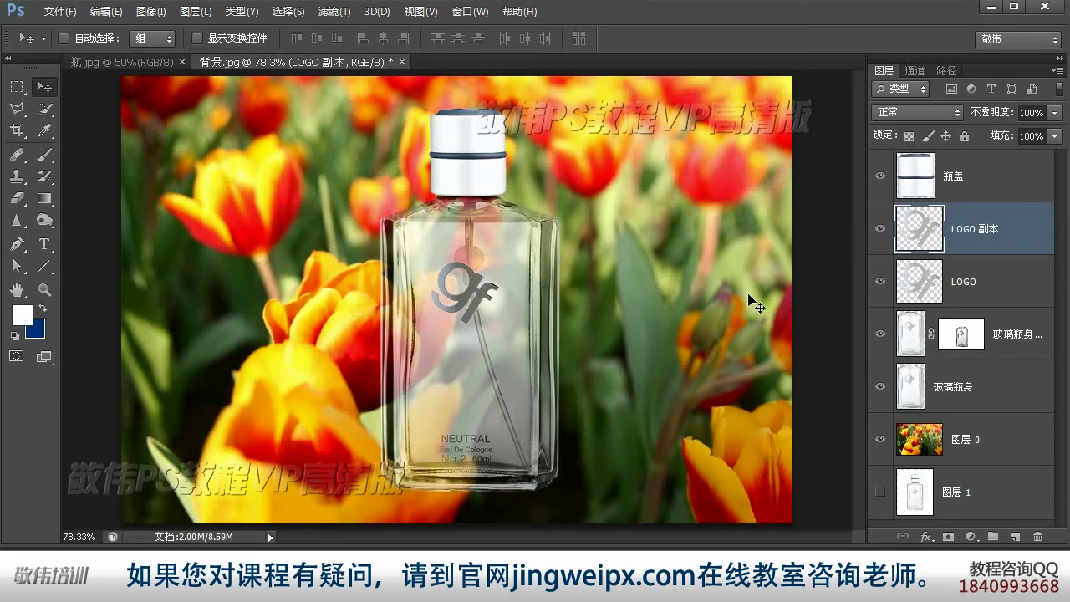
pyautogui.click(995, 393)
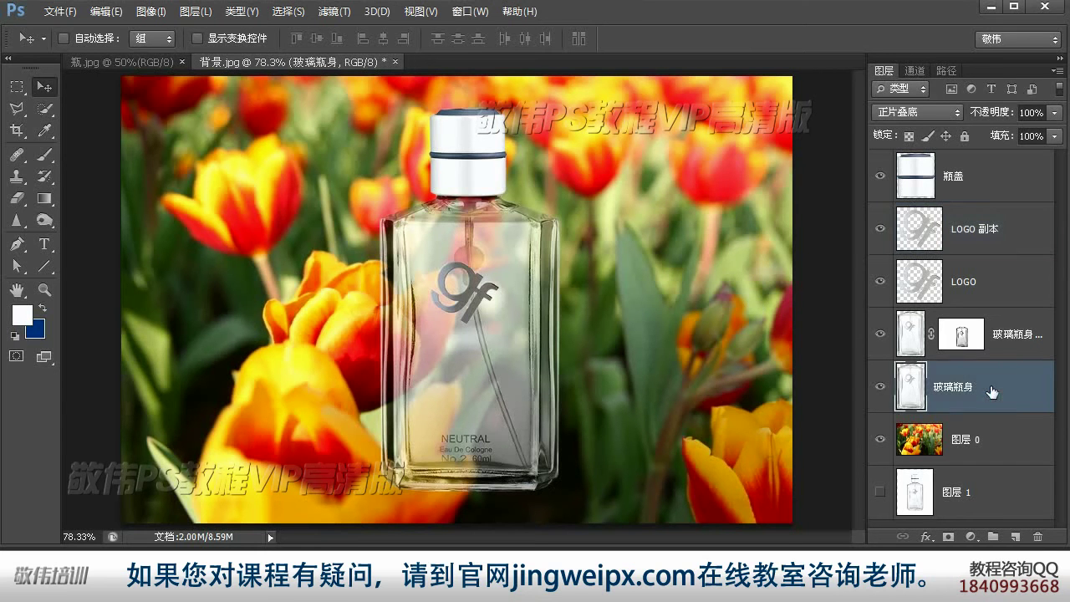
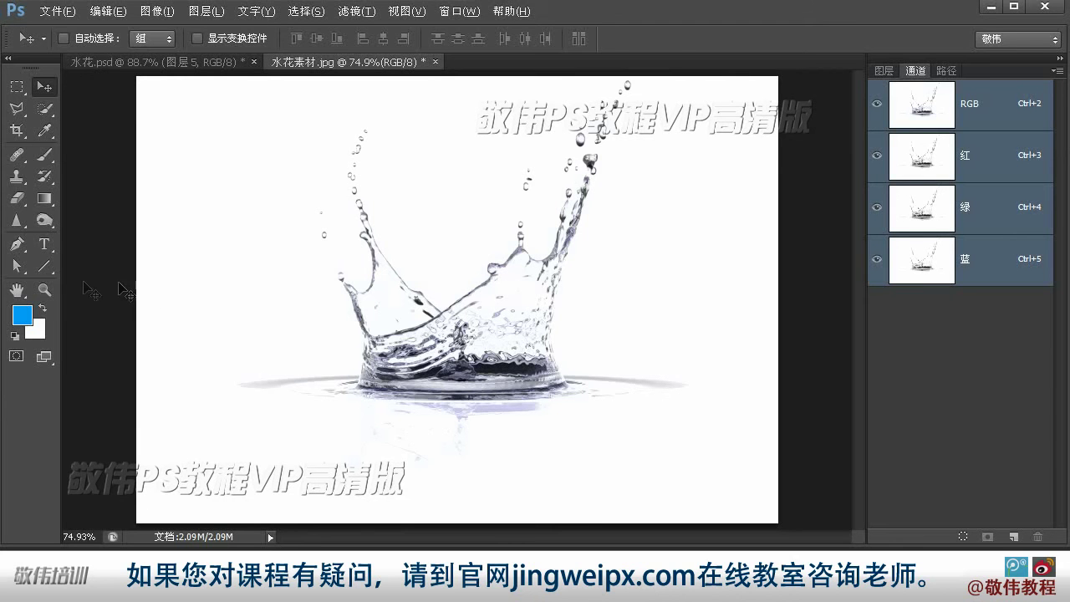
# - Compare the red, green and blue channels of 水花素材.jpg individually to judge the contrast of the water splash
pyautogui.click(44, 291)
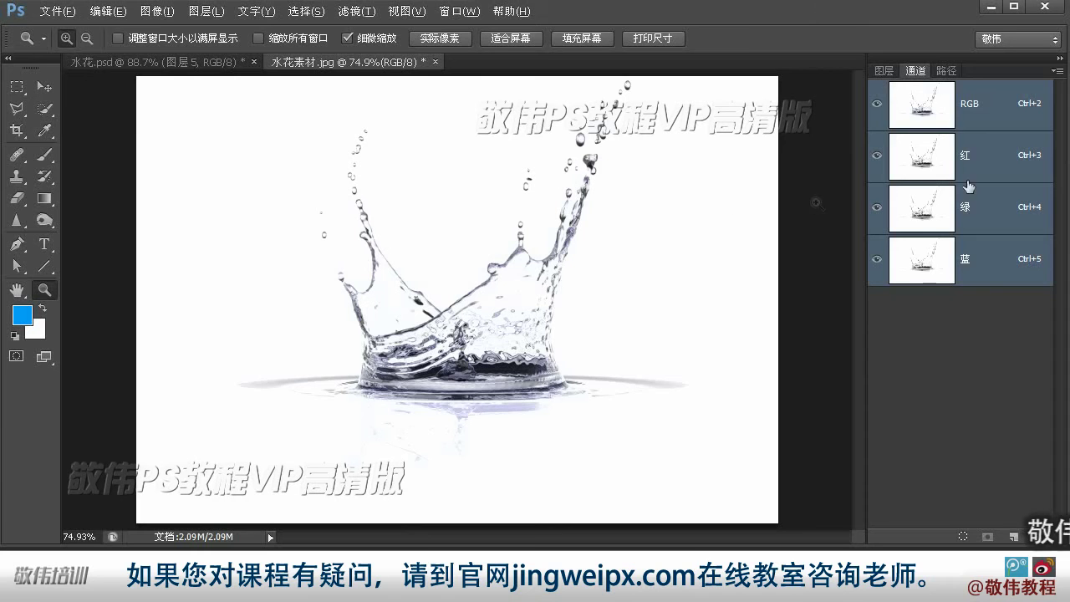
pyautogui.click(885, 70)
pyautogui.click(915, 72)
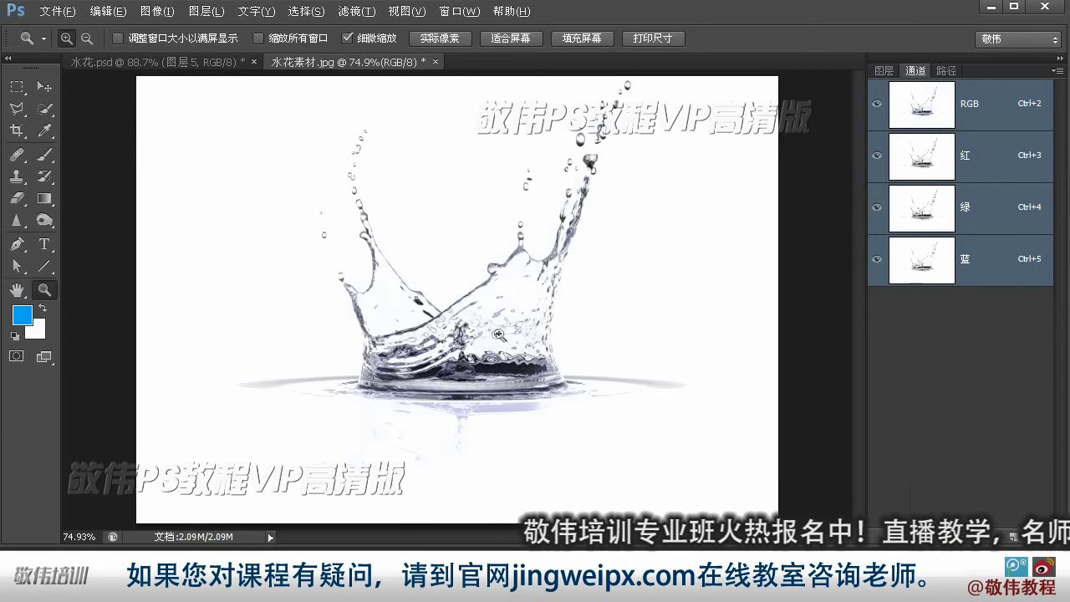
pyautogui.click(924, 159)
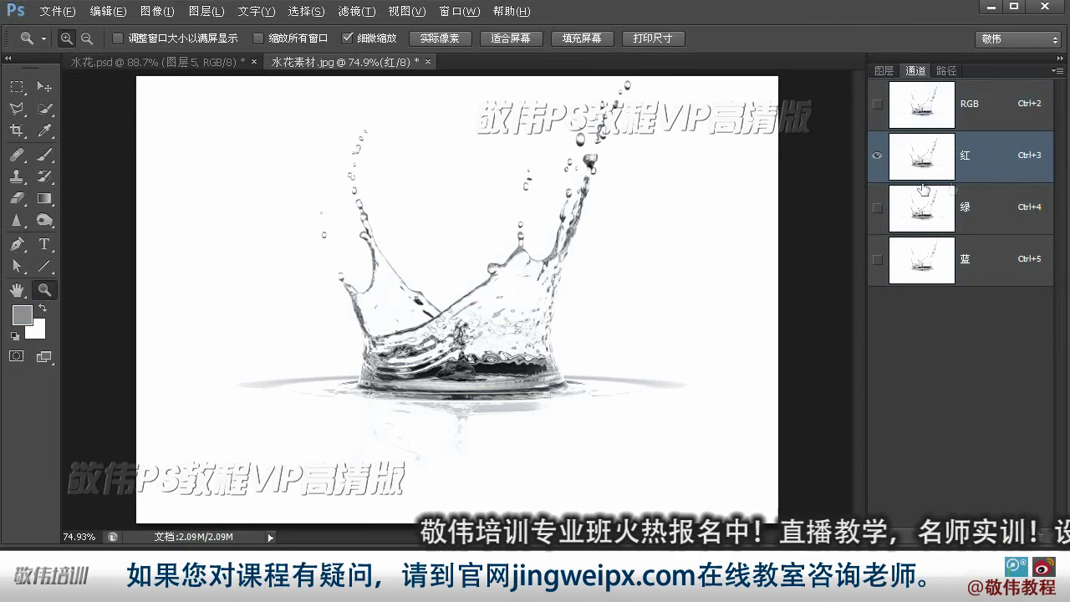
pyautogui.click(920, 209)
pyautogui.click(926, 257)
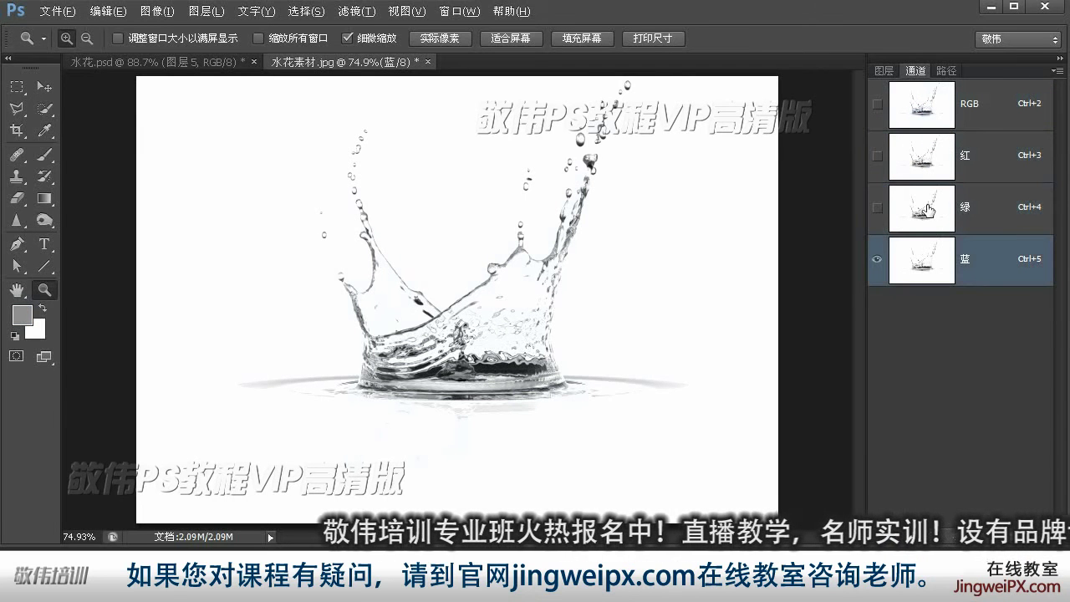
pyautogui.click(923, 114)
pyautogui.click(924, 159)
pyautogui.click(922, 212)
pyautogui.click(923, 249)
pyautogui.click(926, 213)
pyautogui.click(924, 157)
pyautogui.click(919, 107)
pyautogui.click(916, 154)
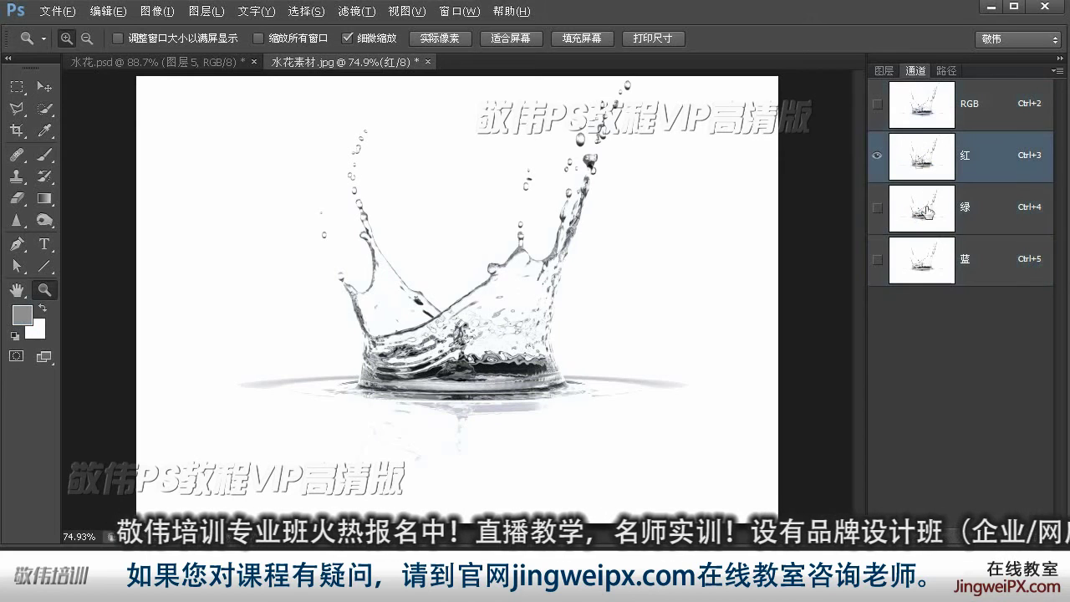
pyautogui.click(928, 213)
pyautogui.click(924, 250)
pyautogui.click(930, 216)
pyautogui.click(930, 155)
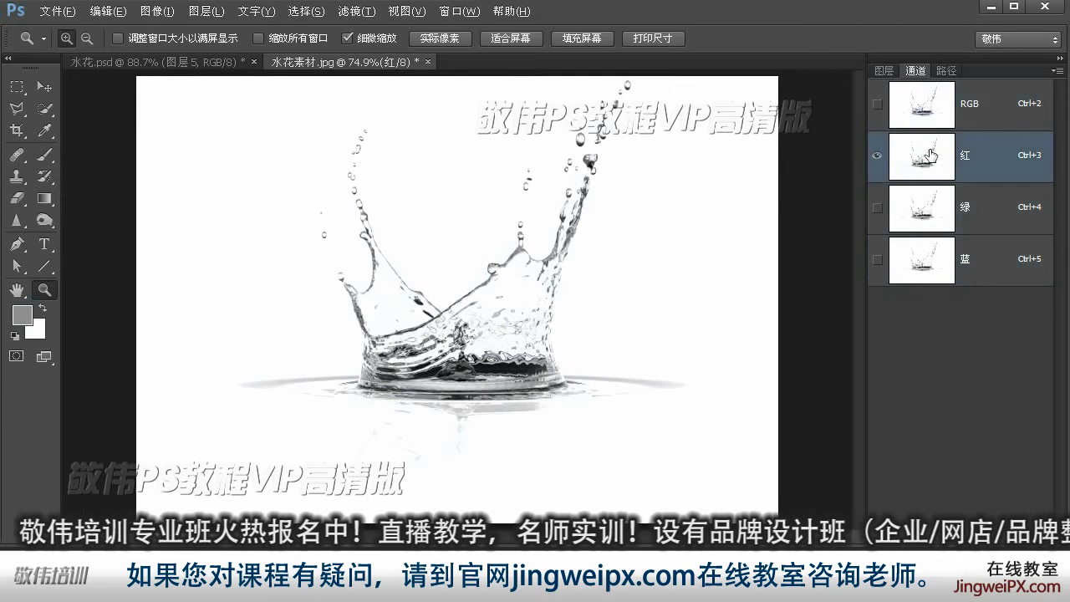
pyautogui.click(920, 104)
pyautogui.click(925, 157)
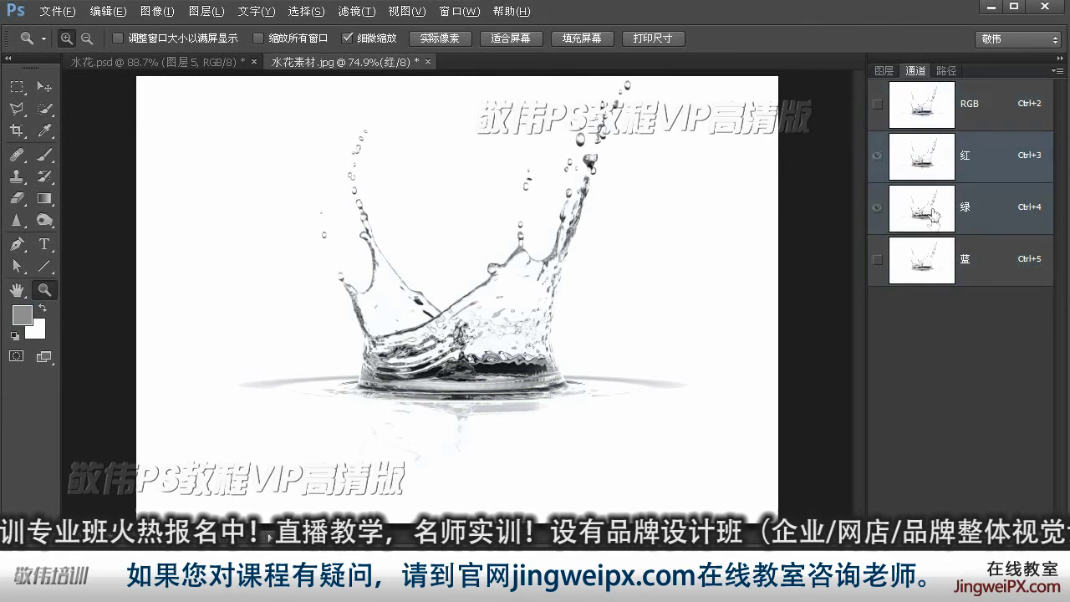
pyautogui.click(935, 211)
pyautogui.click(929, 255)
pyautogui.click(935, 209)
pyautogui.click(935, 153)
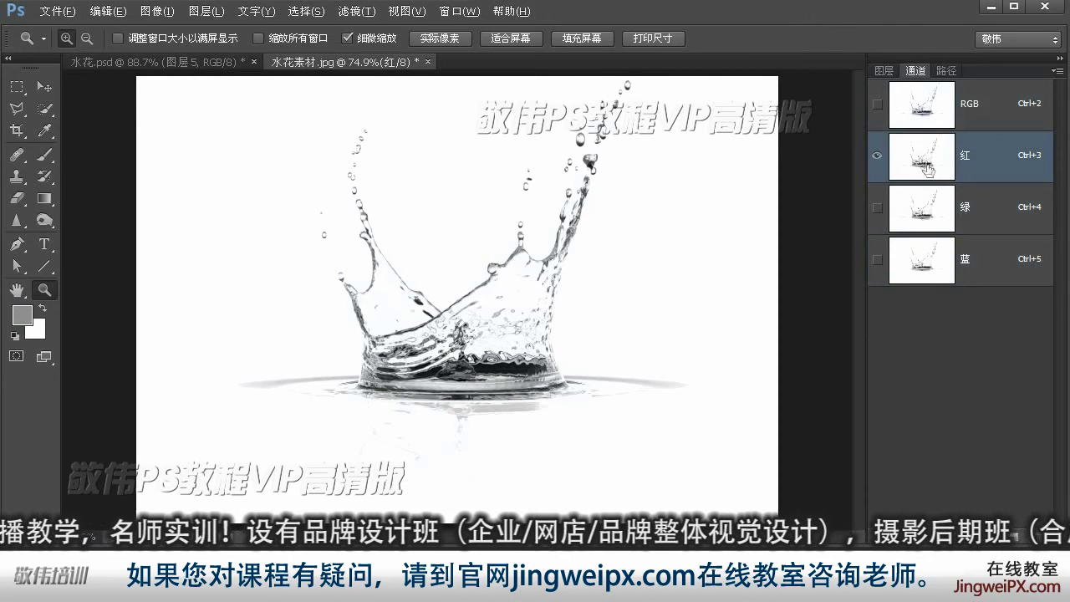
# - Duplicate the red channel (红) and invert the copy
pyautogui.moveTo(928, 159); pyautogui.dragTo(924, 506)
pyautogui.moveTo(1031, 515); pyautogui.dragTo(1024, 502)
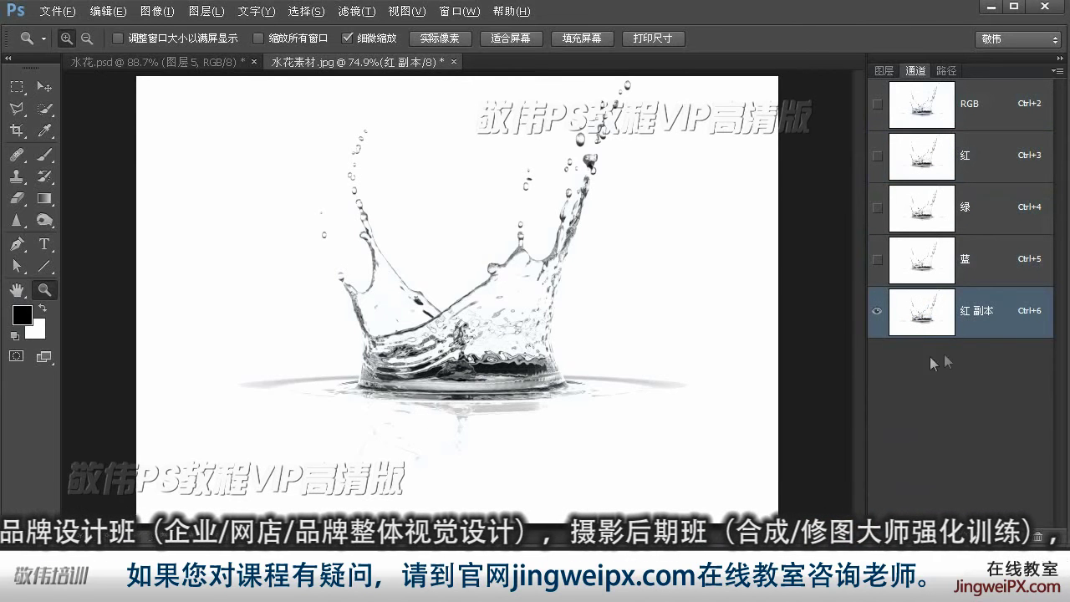
pyautogui.click(44, 87)
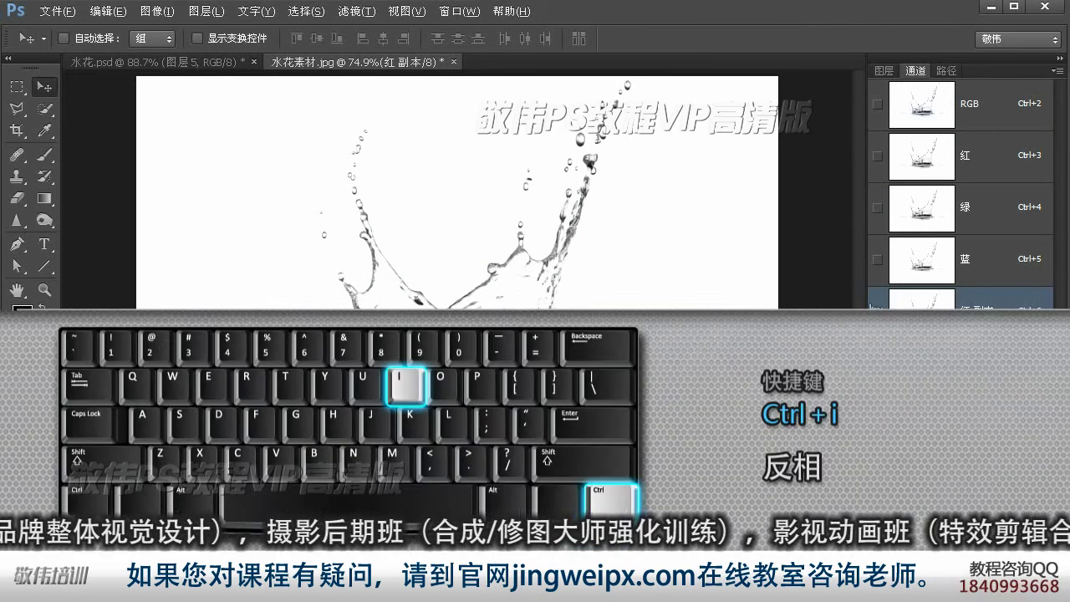
pyautogui.hotkey('ctrl', 'i')
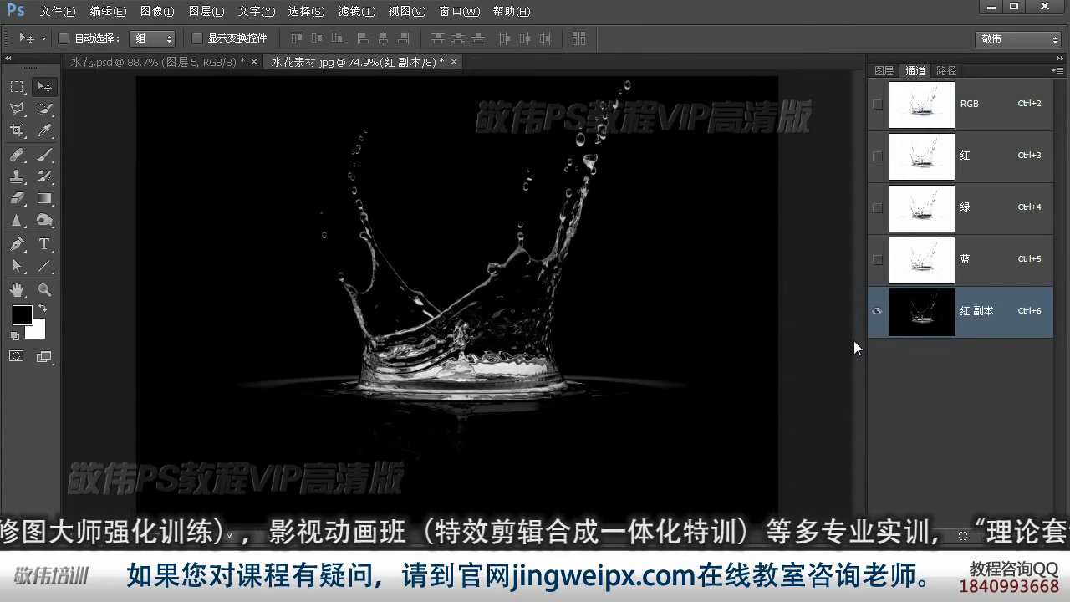
# - Brighten the splash in the red channel copy with Curves at input 44 and output 206
pyautogui.hotkey('ctrl', 'm')
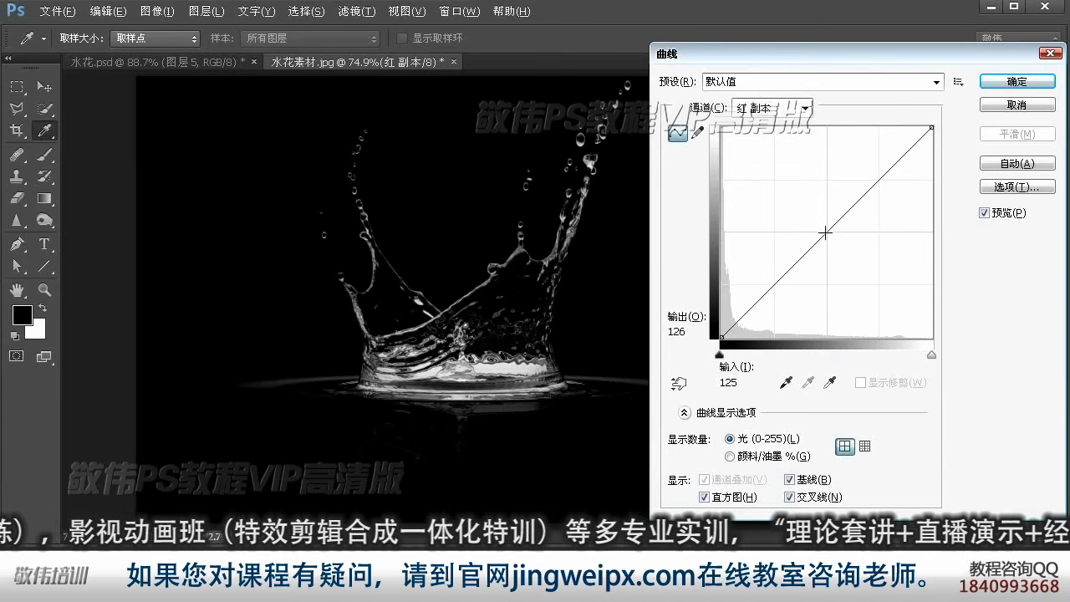
pyautogui.moveTo(826, 233); pyautogui.dragTo(756, 168)
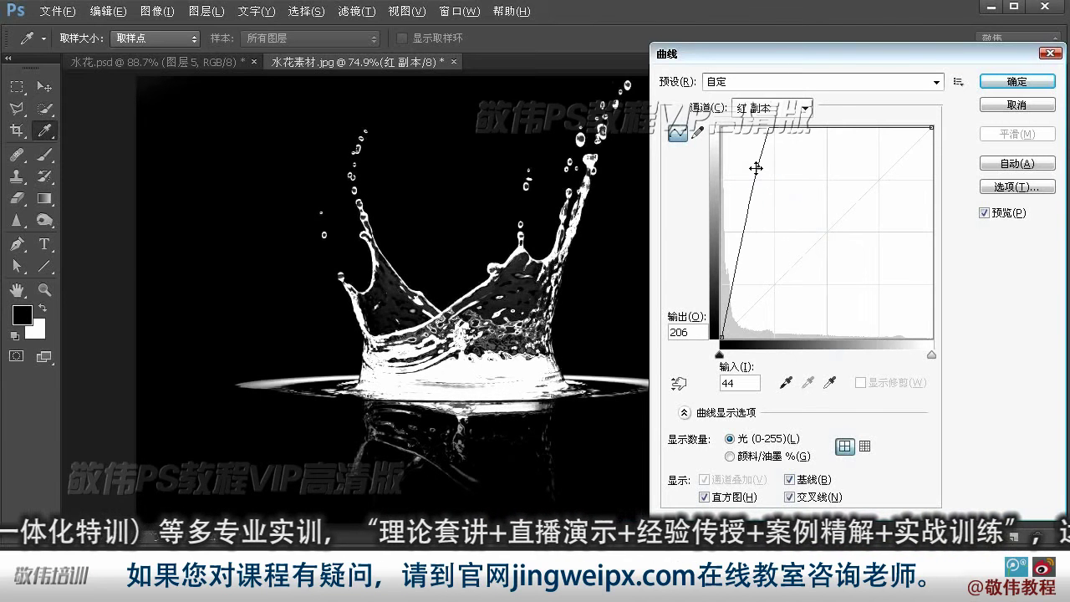
pyautogui.press('Return')
# - Examine the splash edges and the droplets of the red channel copy up close for stray noise
pyautogui.press('z')
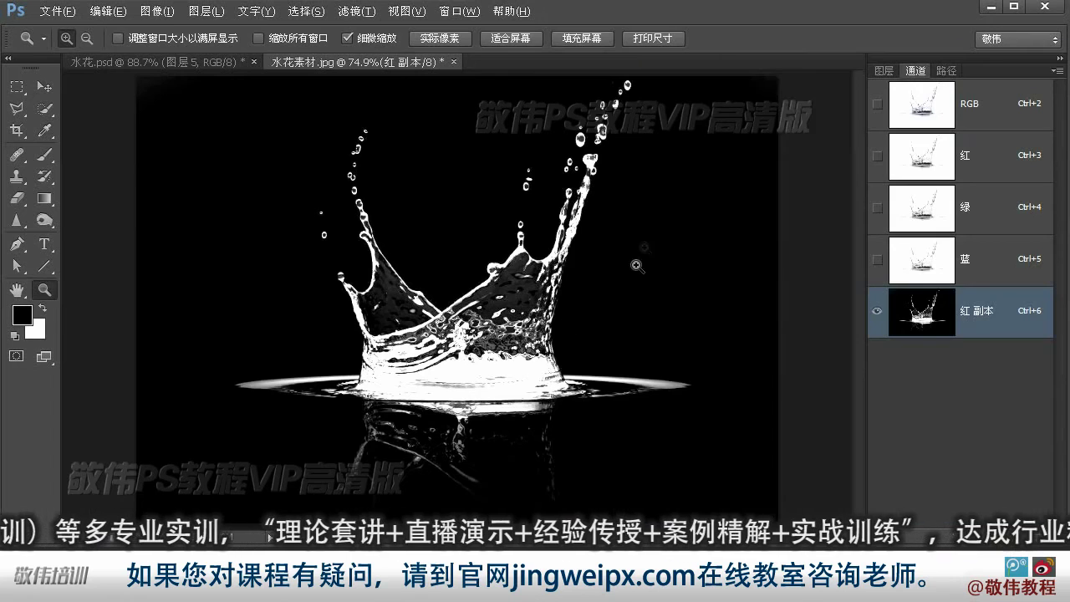
pyautogui.click(550, 222)
pyautogui.click(571, 245)
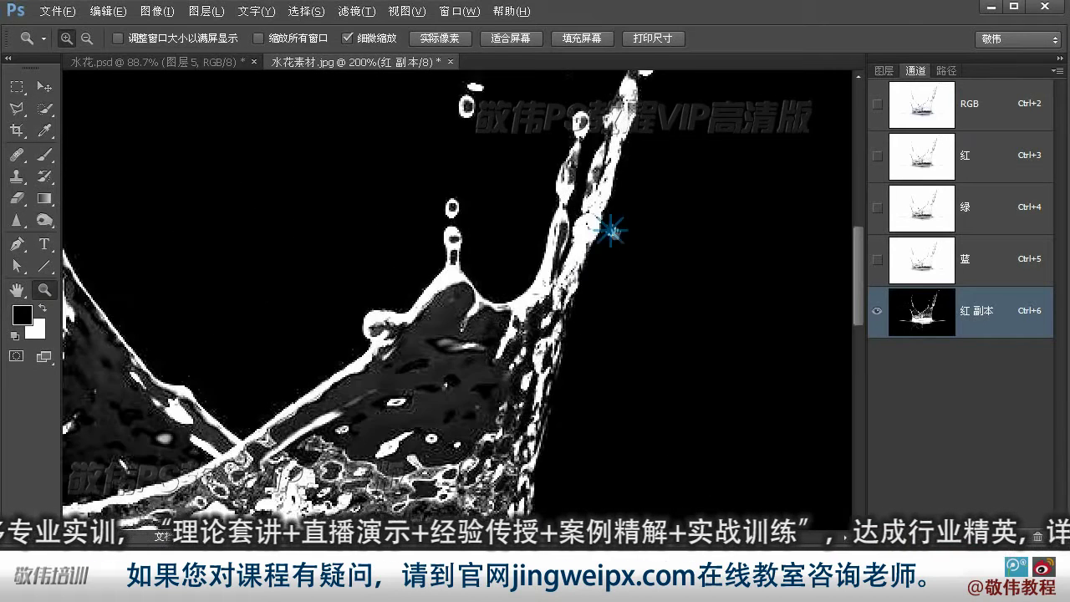
pyautogui.moveTo(619, 239); pyautogui.dragTo(444, 340)
pyautogui.moveTo(518, 142); pyautogui.dragTo(418, 381)
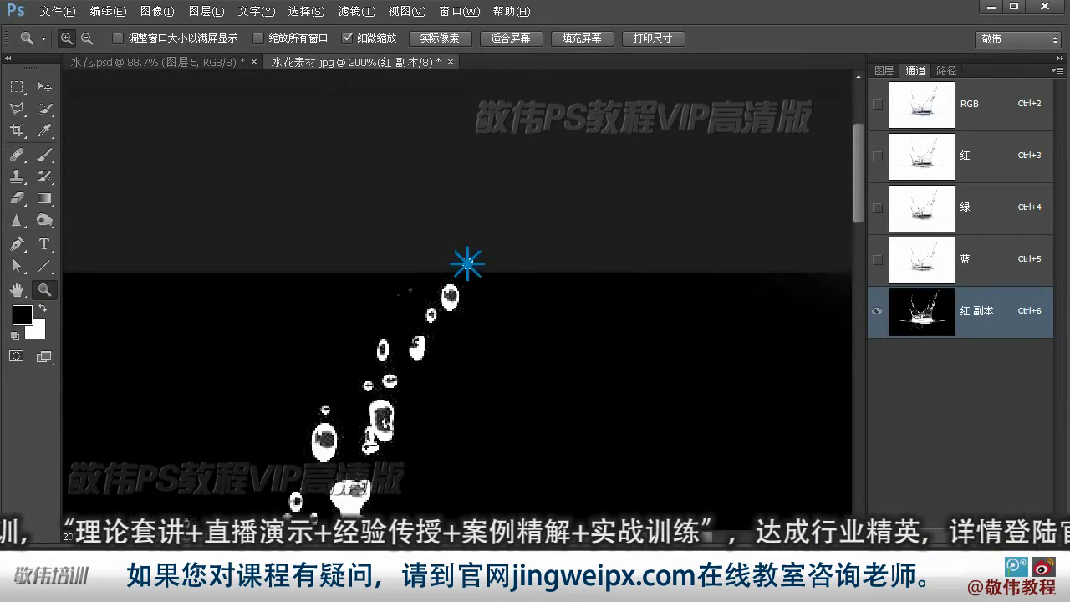
pyautogui.click(408, 395)
pyautogui.click(458, 317)
pyautogui.click(439, 323)
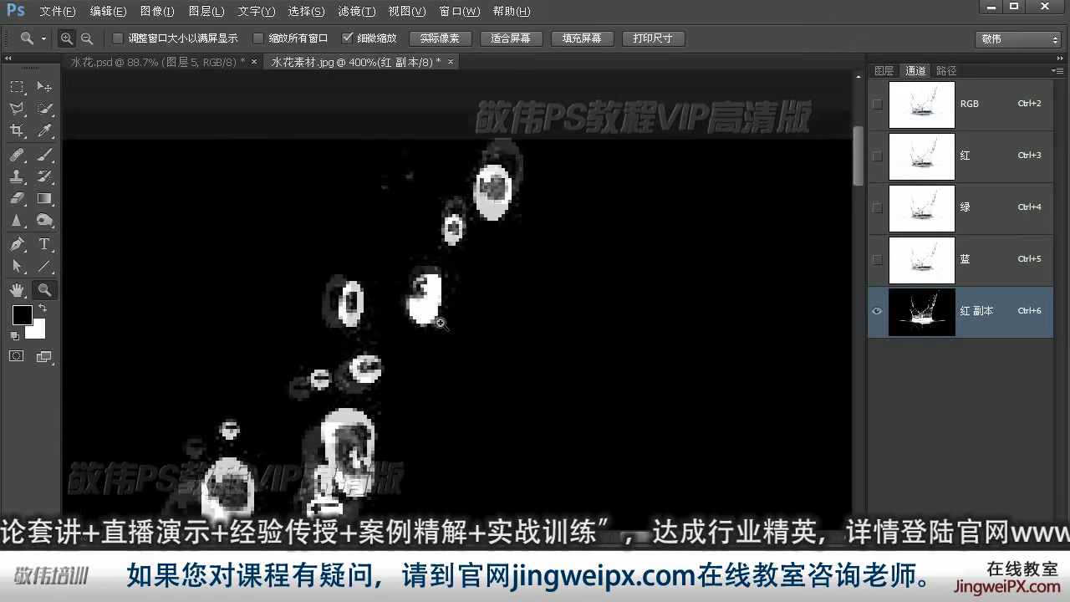
pyautogui.moveTo(332, 498); pyautogui.dragTo(463, 305)
pyautogui.moveTo(459, 348); pyautogui.dragTo(485, 289)
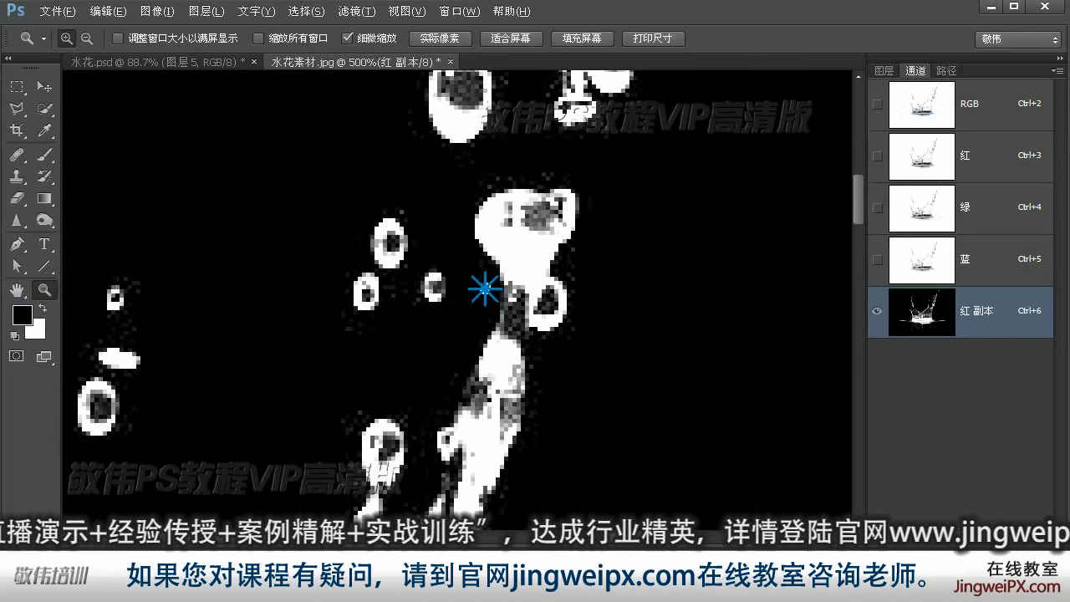
pyautogui.doubleClick(44, 289)
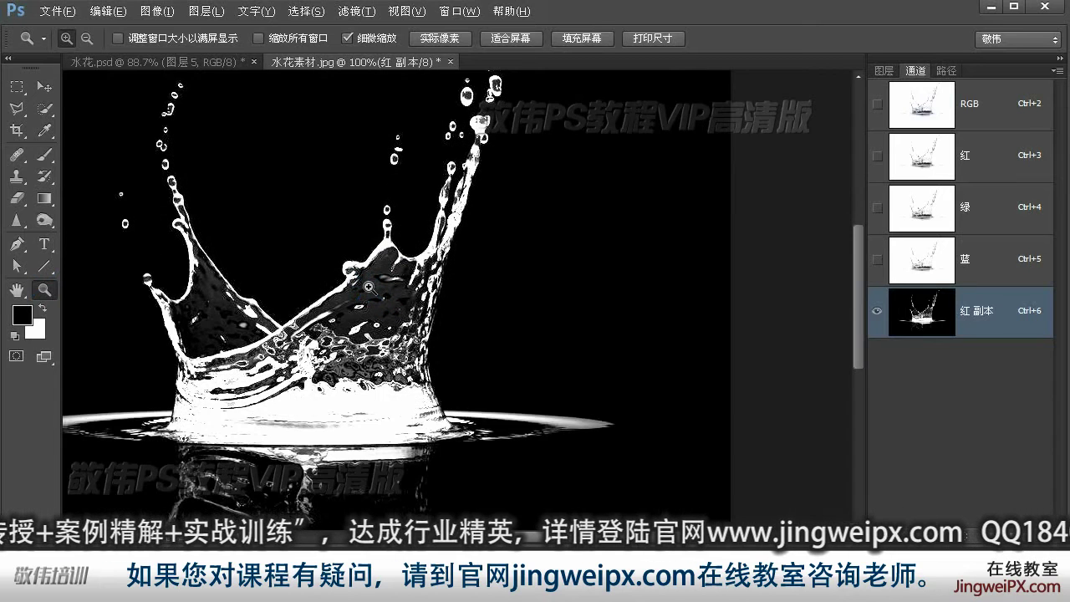
# - Clean the dark background of the red channel copy with Levels, setting the black input level to 43
pyautogui.hotkey('ctrl', 'l')
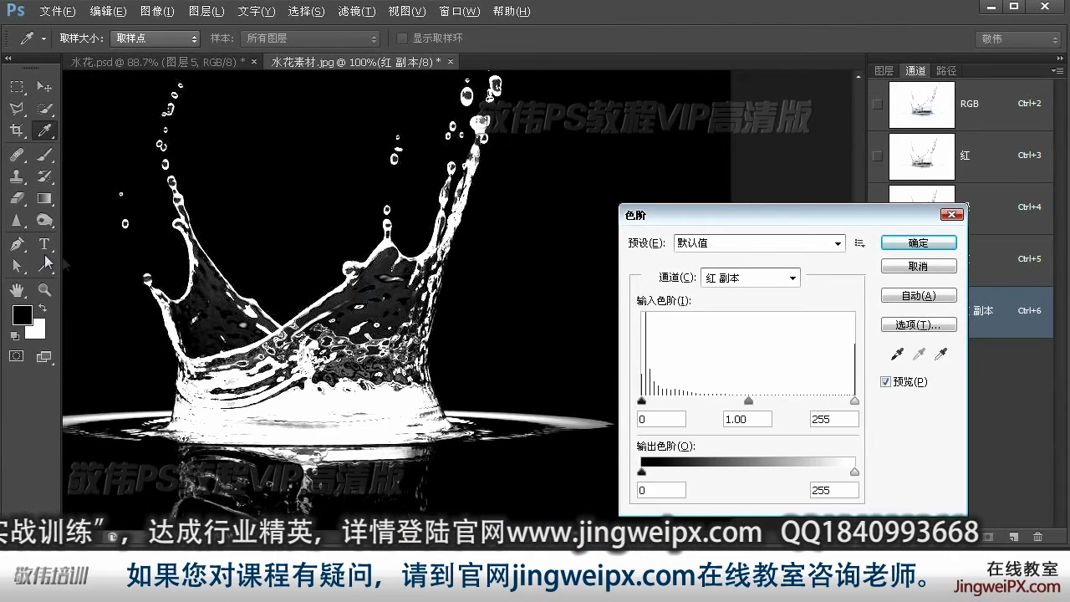
pyautogui.hotkey('ctrl', '+')
pyautogui.hotkey('ctrl', '+')
pyautogui.hotkey('ctrl', '+')
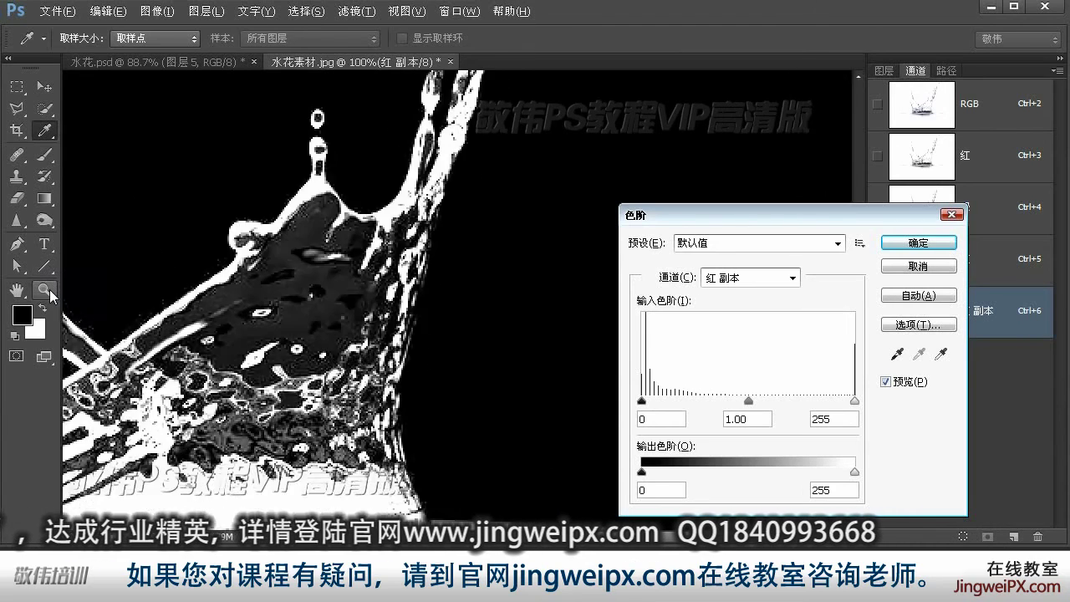
pyautogui.moveTo(321, 155); pyautogui.dragTo(306, 373)
pyautogui.moveTo(322, 151); pyautogui.dragTo(278, 373)
pyautogui.moveTo(348, 242); pyautogui.dragTo(327, 322)
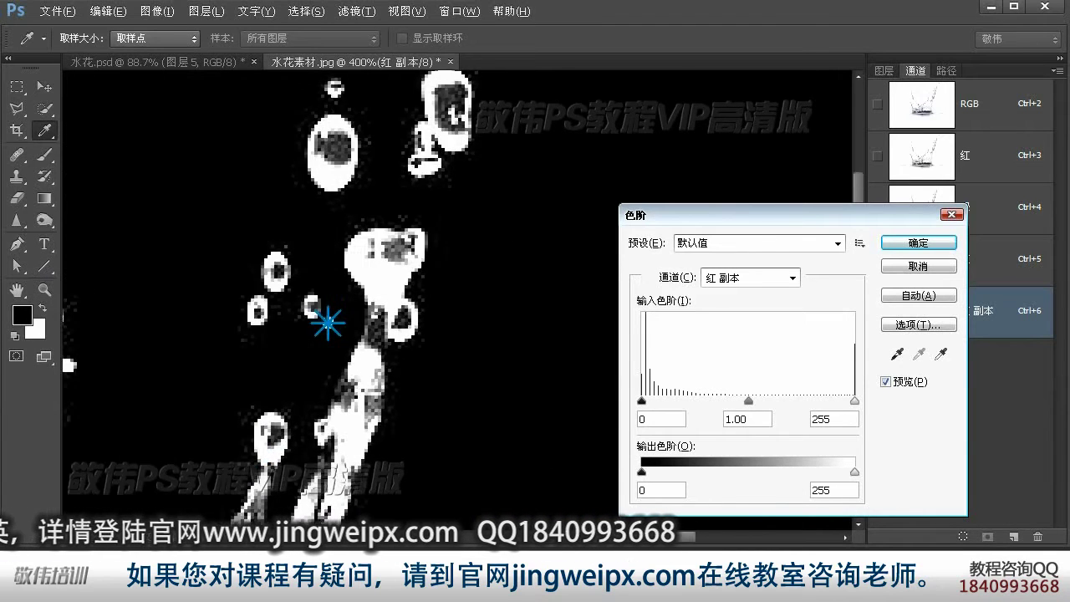
pyautogui.moveTo(396, 307); pyautogui.dragTo(384, 334)
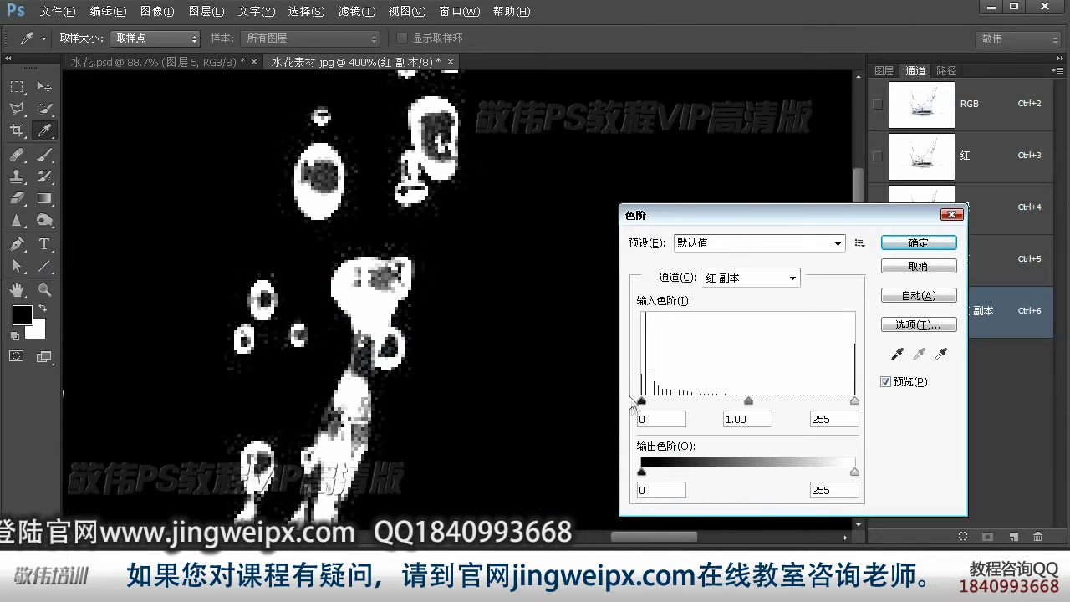
pyautogui.moveTo(642, 403); pyautogui.dragTo(679, 400)
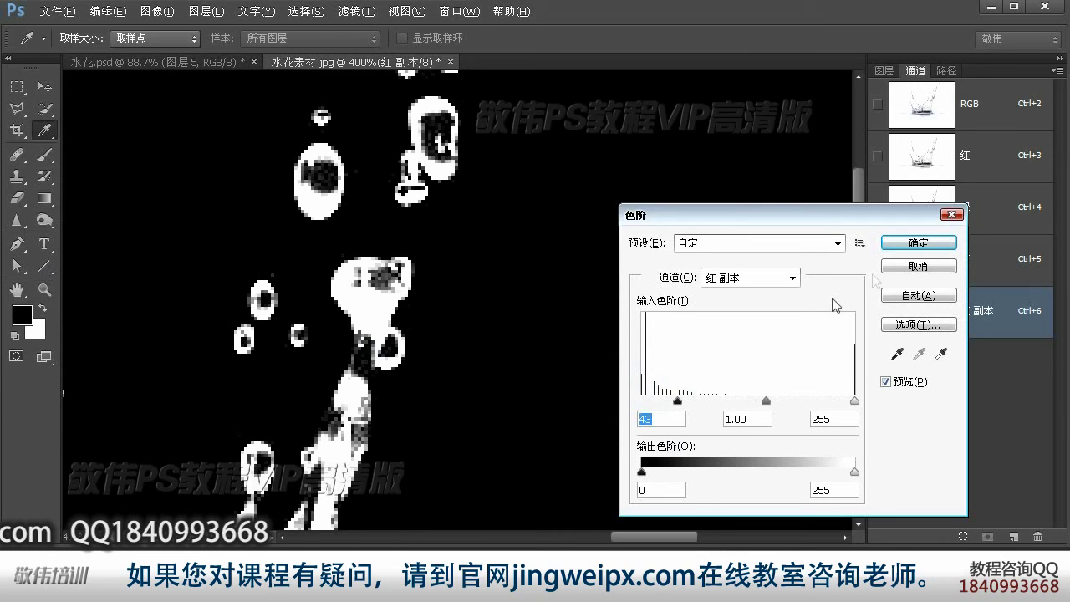
pyautogui.click(917, 247)
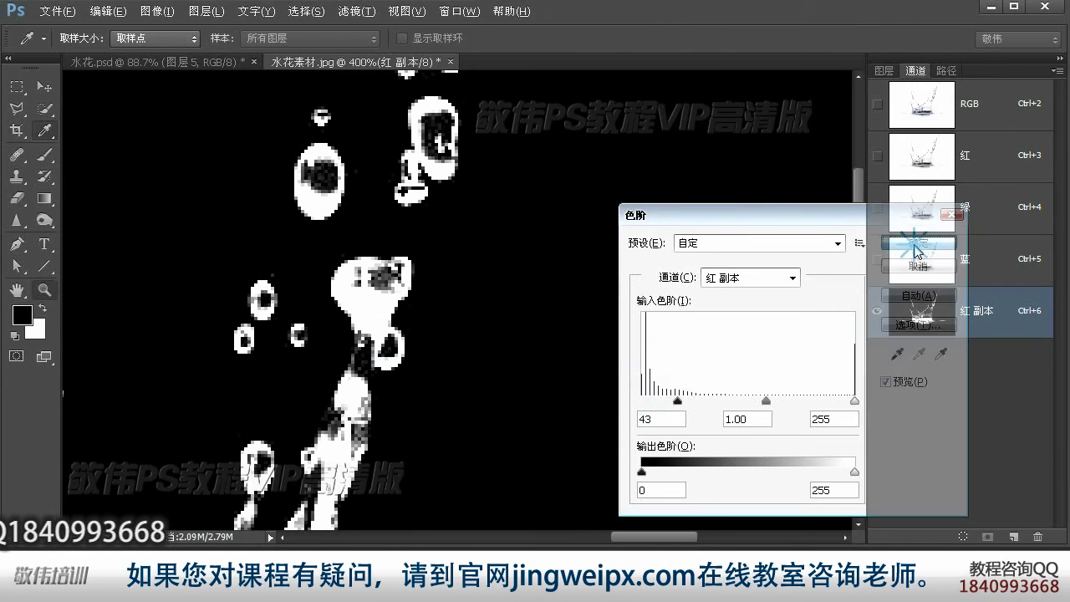
pyautogui.doubleClick(15, 290)
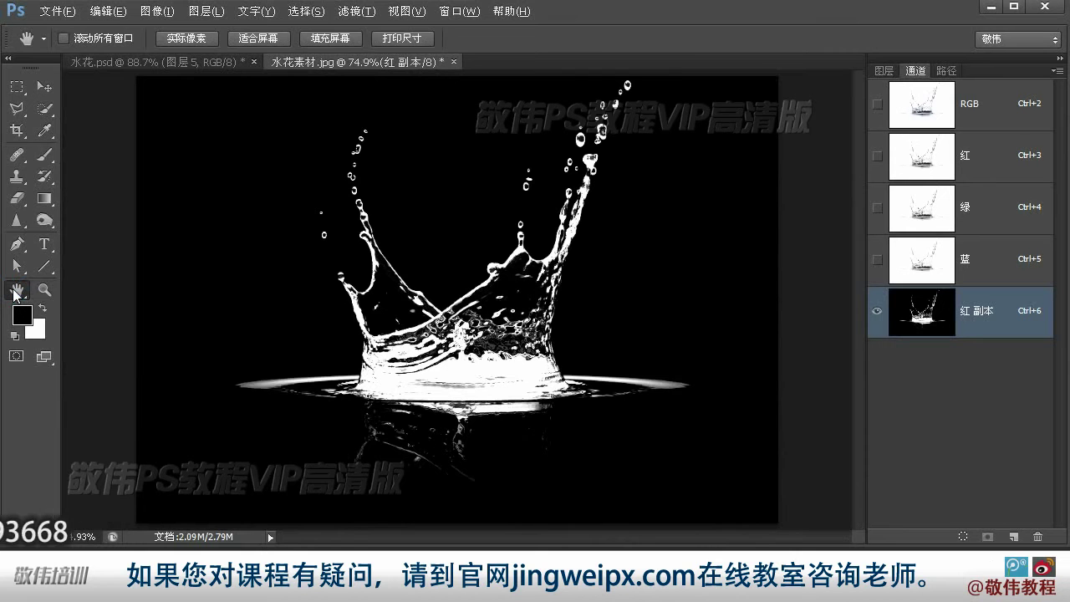
# - Set up a small hard round brush painting white at 100% opacity for the droplets in the red channel copy
pyautogui.click(47, 289)
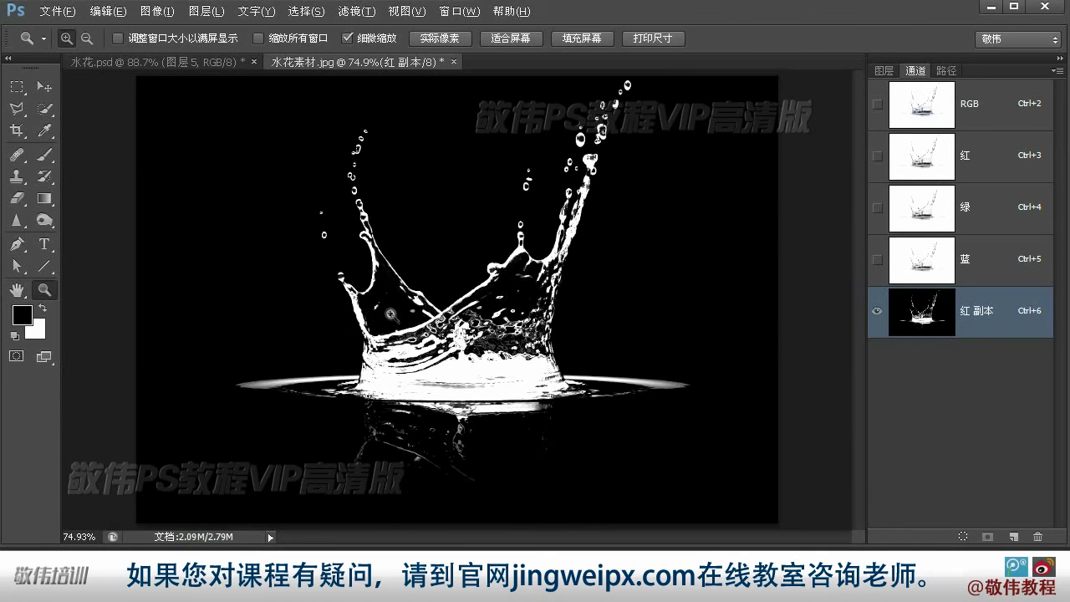
pyautogui.click(598, 150)
pyautogui.click(551, 194)
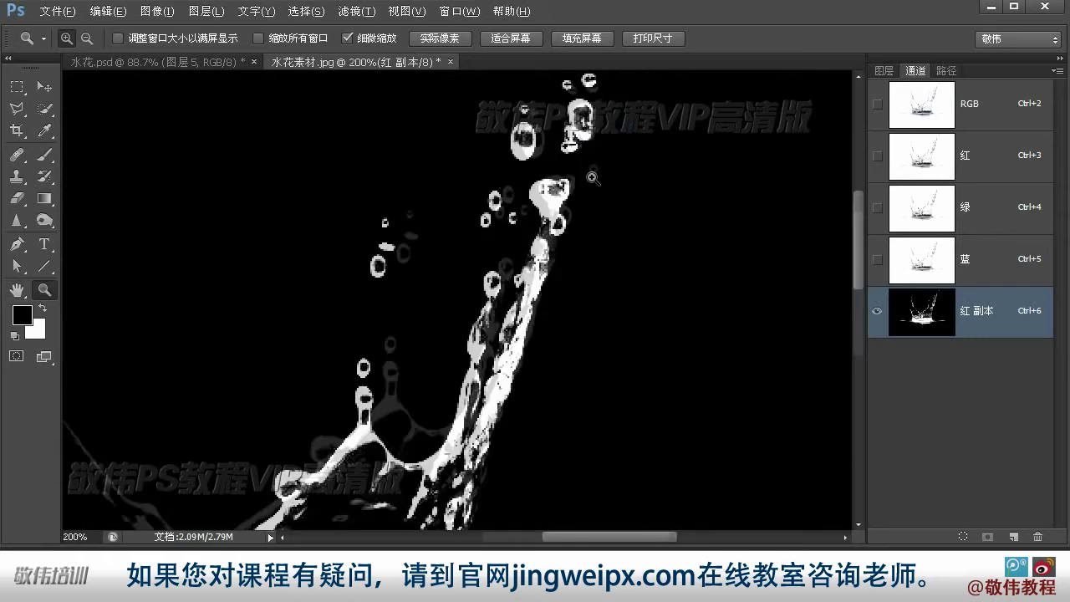
pyautogui.click(463, 175)
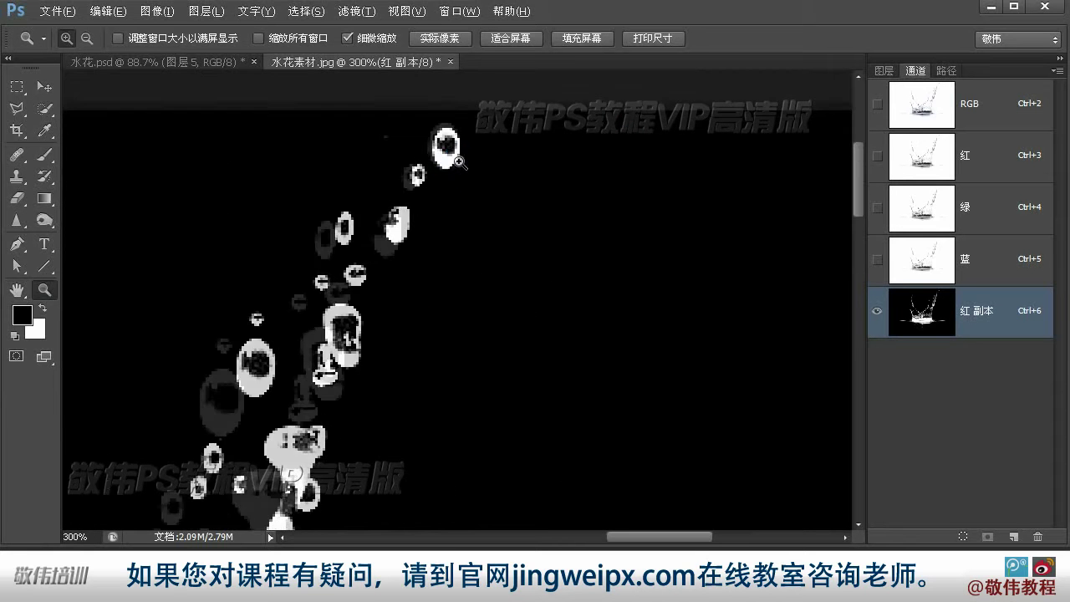
pyautogui.click(457, 162)
pyautogui.click(446, 167)
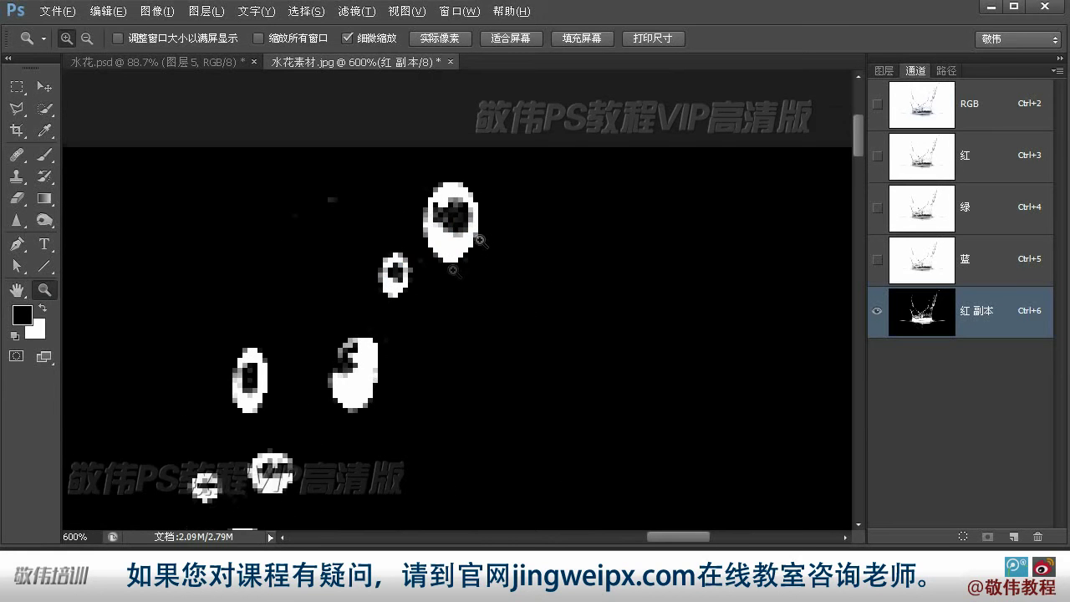
pyautogui.click(479, 239)
pyautogui.click(44, 155)
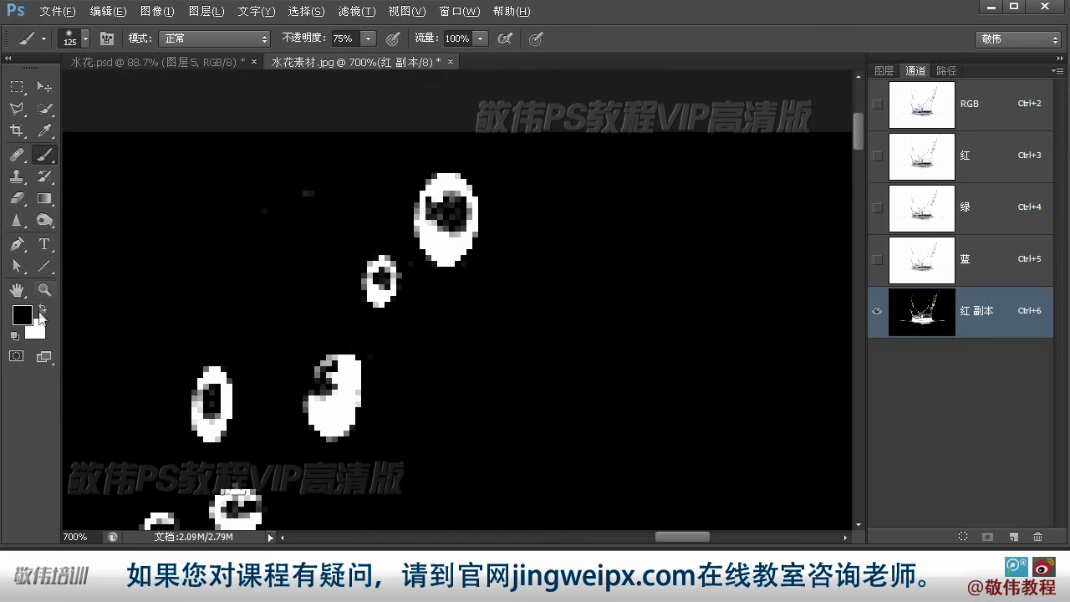
pyautogui.click(42, 309)
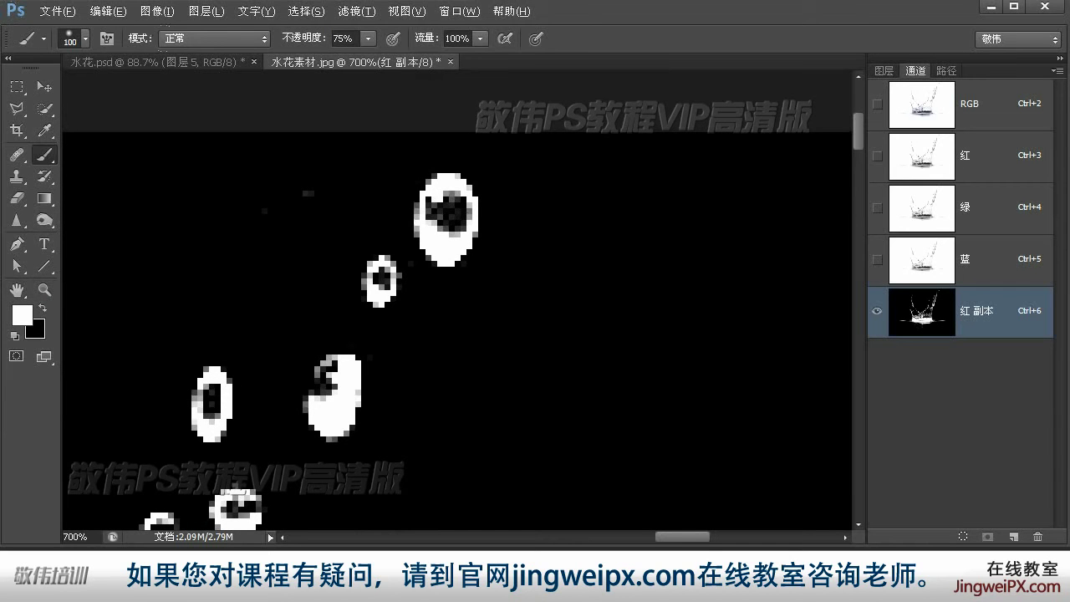
pyautogui.click(405, 380)
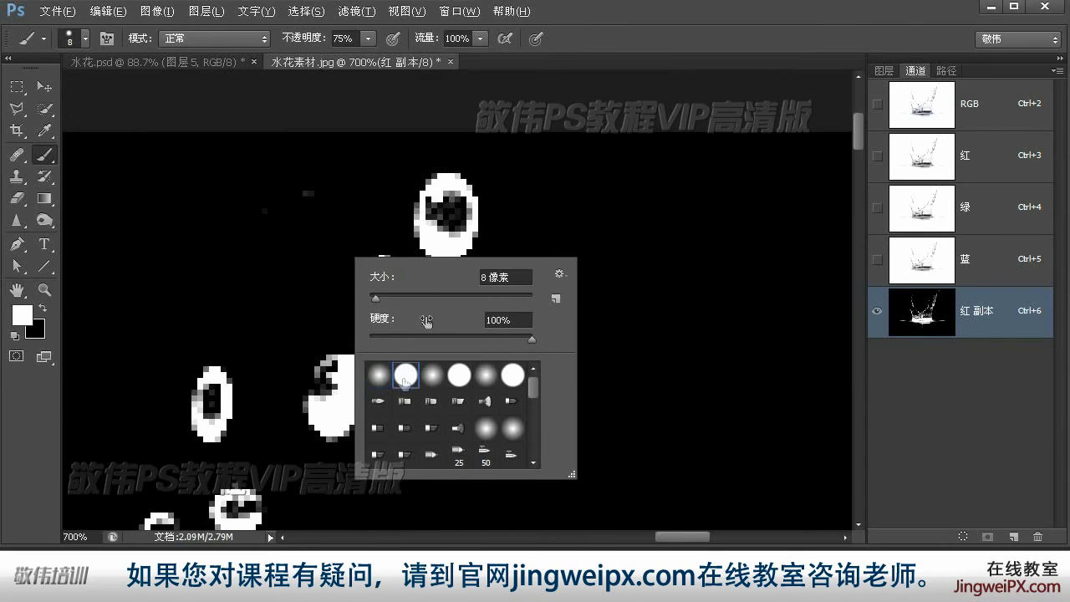
pyautogui.click(561, 37)
pyautogui.press('0')
pyautogui.press('[')
pyautogui.press('[')
pyautogui.press('[')
pyautogui.press('[')
pyautogui.press('[')
# - Paint the hollow droplets above the splash's right column solid white in the red channel copy
pyautogui.moveTo(452, 203); pyautogui.dragTo(437, 219)
pyautogui.click(380, 279)
pyautogui.moveTo(381, 279); pyautogui.dragTo(437, 190)
pyautogui.moveTo(397, 287); pyautogui.dragTo(391, 311)
pyautogui.moveTo(269, 299); pyautogui.dragTo(269, 326)
pyautogui.moveTo(291, 436)
pyautogui.mouseDown()
pyautogui.moveTo(309, 265)
pyautogui.moveTo(322, 248)
pyautogui.mouseUp()
pyautogui.moveTo(301, 364)
pyautogui.mouseDown()
pyautogui.moveTo(331, 219)
pyautogui.moveTo(334, 268)
pyautogui.mouseUp()
pyautogui.moveTo(267, 343); pyautogui.dragTo(421, 290)
pyautogui.click(418, 293)
pyautogui.moveTo(250, 255); pyautogui.dragTo(289, 290)
pyautogui.moveTo(308, 425); pyautogui.dragTo(295, 162)
pyautogui.rightClick(294, 162)
pyautogui.press(']')
pyautogui.moveTo(376, 159); pyautogui.dragTo(385, 197)
pyautogui.moveTo(369, 293); pyautogui.dragTo(372, 315)
pyautogui.moveTo(276, 435); pyautogui.dragTo(376, 280)
pyautogui.click(259, 363)
pyautogui.moveTo(267, 502); pyautogui.dragTo(351, 234)
# - Enlarge the brush and fill the inside of the splash's right column with white
pyautogui.scroll(-5, 351, 234)
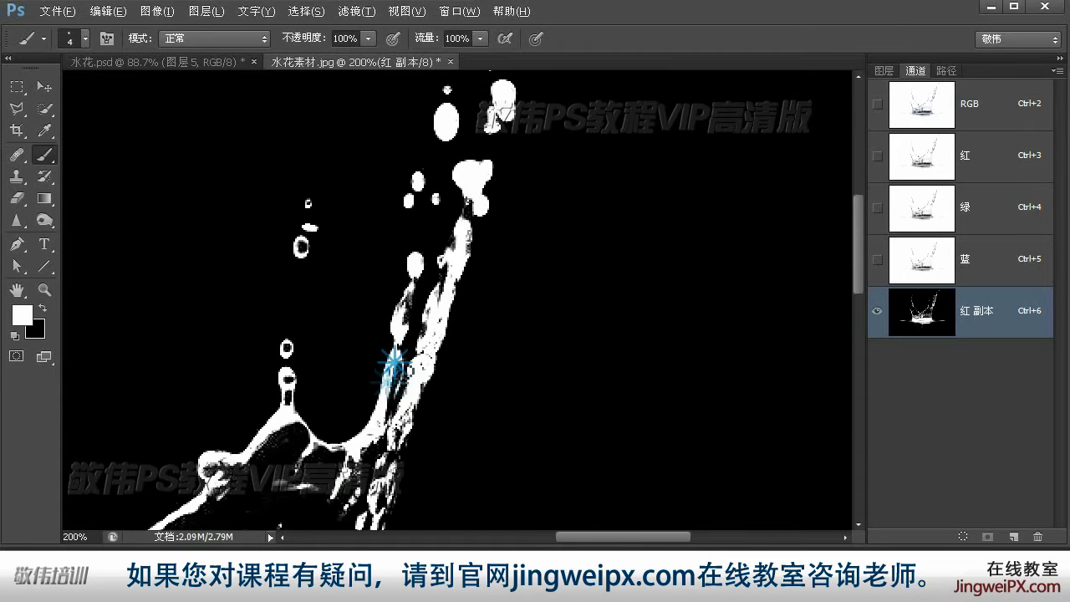
pyautogui.press(']')
pyautogui.press(']')
pyautogui.press(']')
pyautogui.moveTo(388, 314); pyautogui.dragTo(389, 286)
pyautogui.moveTo(372, 307)
pyautogui.mouseDown()
pyautogui.moveTo(438, 222)
pyautogui.moveTo(398, 368)
pyautogui.mouseUp()
pyautogui.moveTo(275, 430); pyautogui.dragTo(597, 513)
# - Reduce the brush and paint the remaining hollow droplets solid white, including those above the splash's left arm
pyautogui.press('[')
pyautogui.moveTo(674, 224); pyautogui.dragTo(677, 249)
pyautogui.moveTo(243, 110)
pyautogui.mouseDown()
pyautogui.moveTo(394, 269)
pyautogui.moveTo(412, 387)
pyautogui.mouseUp()
pyautogui.moveTo(347, 498); pyautogui.dragTo(285, 248)
pyautogui.moveTo(286, 248)
pyautogui.mouseDown()
pyautogui.moveTo(294, 279)
pyautogui.moveTo(259, 511)
pyautogui.mouseUp()
pyautogui.scroll(4, 285, 193)
pyautogui.press('[')
pyautogui.press('[')
pyautogui.moveTo(249, 279); pyautogui.dragTo(275, 298)
pyautogui.moveTo(290, 111)
pyautogui.mouseDown()
pyautogui.moveTo(220, 281)
pyautogui.moveTo(247, 219)
pyautogui.mouseUp()
pyautogui.click(269, 153)
pyautogui.click(305, 95)
pyautogui.moveTo(314, 118); pyautogui.dragTo(288, 203)
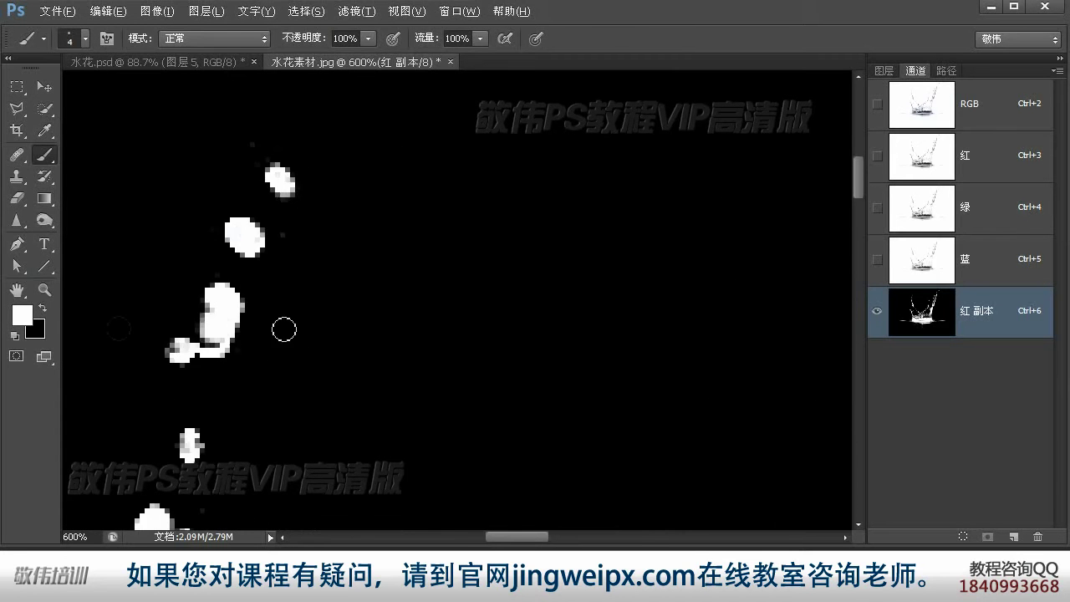
# - Outline the left half of the splash with the Polygonal Lasso, fill it with white and deselect
pyautogui.hotkey('ctrl', '0')
pyautogui.press('z')
pyautogui.hotkey('ctrl', '+')
pyautogui.hotkey('ctrl', '+')
pyautogui.moveTo(323, 338)
pyautogui.mouseDown()
pyautogui.moveTo(316, 354)
pyautogui.moveTo(291, 343)
pyautogui.mouseUp()
pyautogui.click(15, 112)
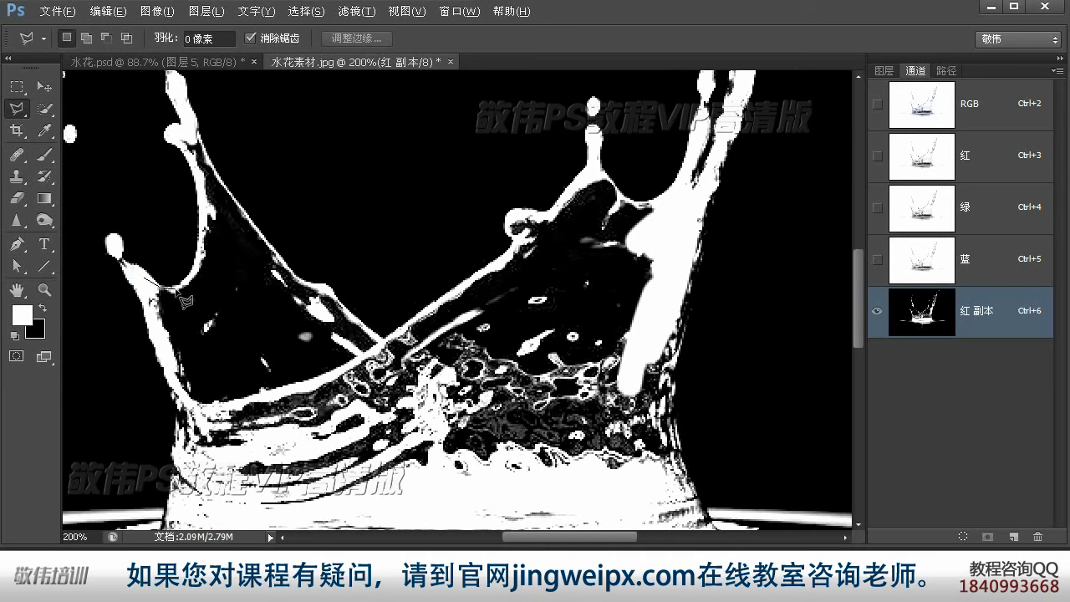
pyautogui.click(192, 279)
pyautogui.click(201, 254)
pyautogui.click(202, 230)
pyautogui.click(203, 206)
pyautogui.click(201, 182)
pyautogui.click(194, 162)
pyautogui.click(193, 131)
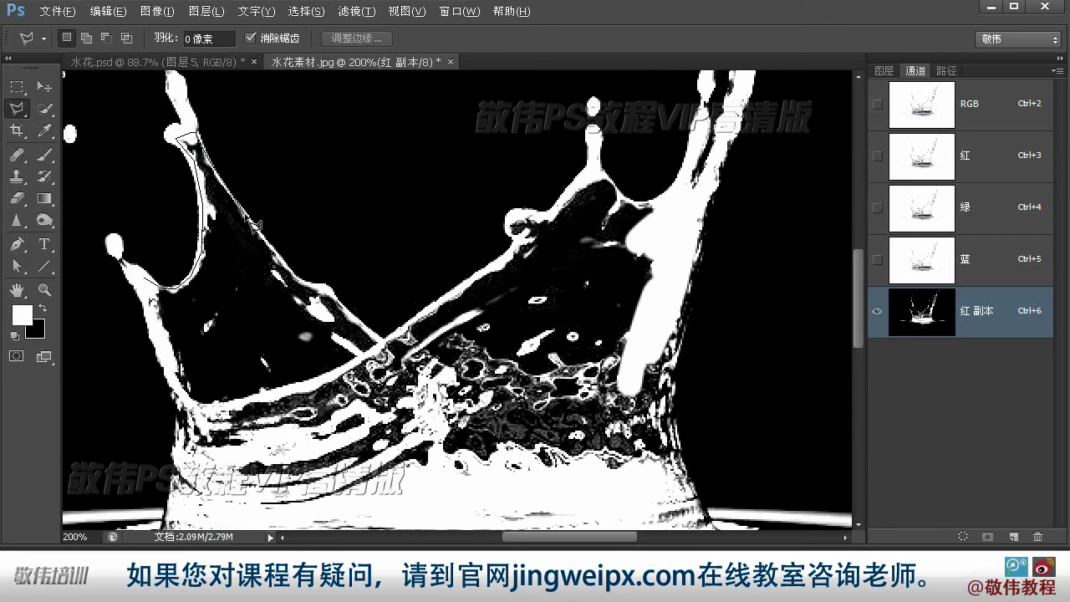
pyautogui.click(240, 203)
pyautogui.click(329, 292)
pyautogui.click(386, 345)
pyautogui.click(511, 420)
pyautogui.click(511, 485)
pyautogui.click(194, 512)
pyautogui.click(172, 473)
pyautogui.click(174, 399)
pyautogui.click(144, 282)
pyautogui.hotkey('alt', 'Delete')
pyautogui.hotkey('ctrl', 'd')
# - Outline the right half of the splash with the Polygonal Lasso, fill it with white and deselect
pyautogui.moveTo(452, 343); pyautogui.dragTo(385, 298)
pyautogui.click(309, 297)
pyautogui.click(454, 195)
pyautogui.click(446, 172)
pyautogui.click(485, 165)
pyautogui.click(520, 130)
pyautogui.click(568, 157)
pyautogui.click(617, 148)
pyautogui.click(610, 222)
pyautogui.click(626, 198)
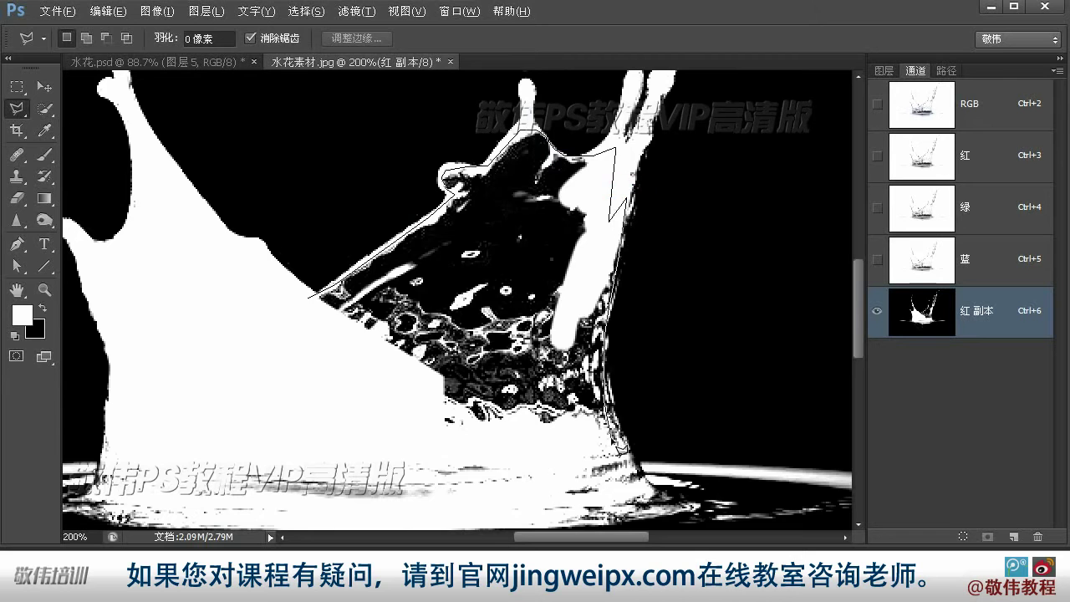
pyautogui.click(557, 461)
pyautogui.click(430, 461)
pyautogui.doubleClick(320, 421)
pyautogui.hotkey('alt', 'Delete')
pyautogui.hotkey('ctrl', 'd')
# - Brush white over the remaining dark specks inside the splash and along its lower right edge
pyautogui.moveTo(320, 421); pyautogui.dragTo(333, 295)
pyautogui.press('b')
pyautogui.moveTo(260, 347); pyautogui.dragTo(318, 347)
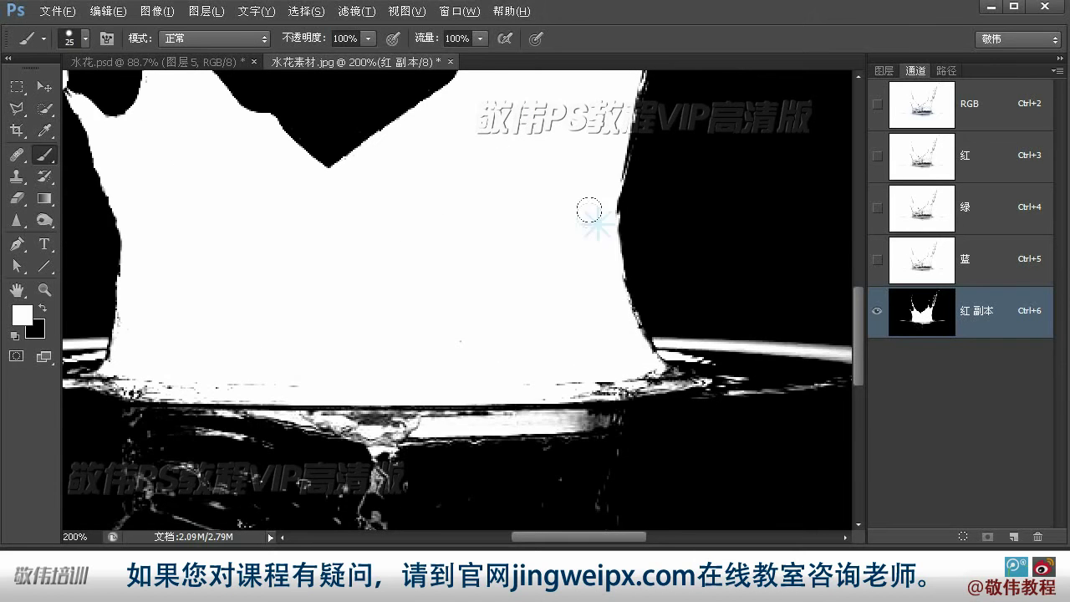
pyautogui.moveTo(590, 210); pyautogui.dragTo(558, 324)
pyautogui.click(588, 215)
pyautogui.hotkey('ctrl', '-')
pyautogui.hotkey('ctrl', '-')
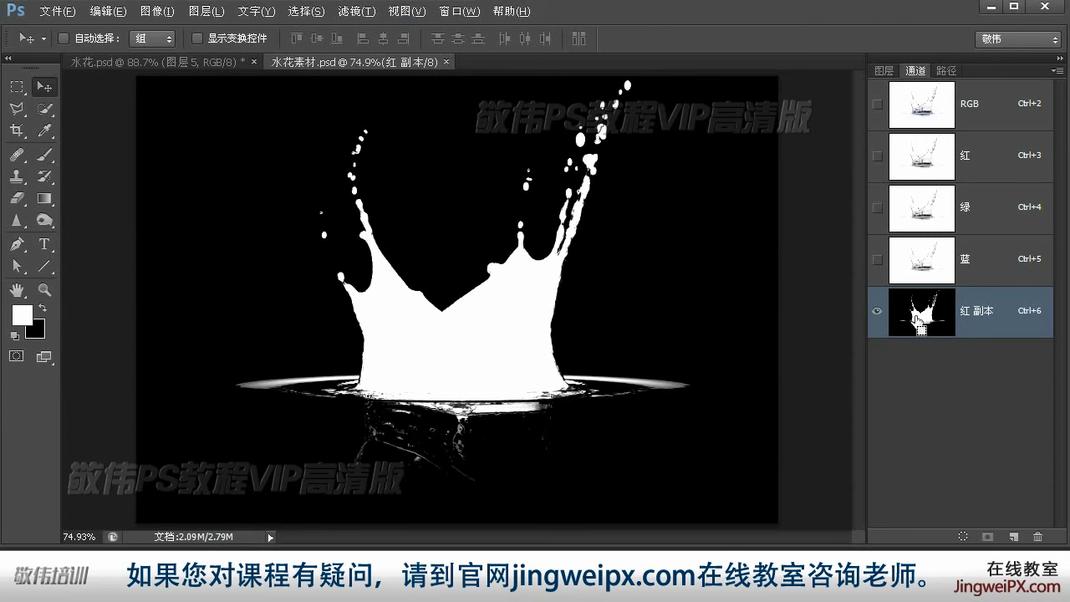
# - Load the red channel copy (红 副本) as a selection and return to the RGB composite and the layers
pyautogui.keyDown('ctrl'); pyautogui.click(930, 321); pyautogui.keyUp('ctrl')
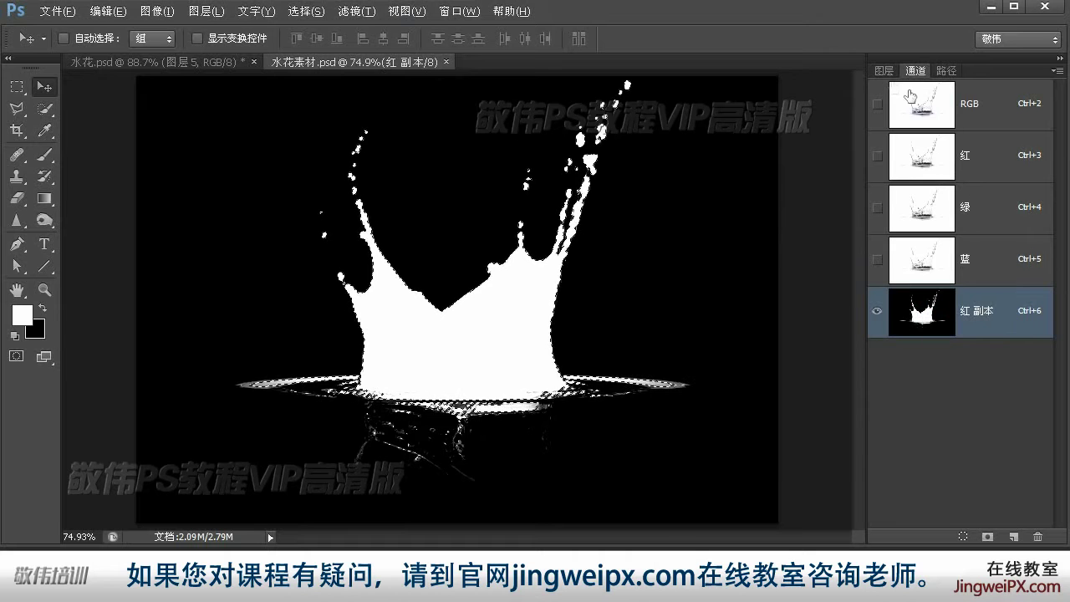
pyautogui.click(934, 97)
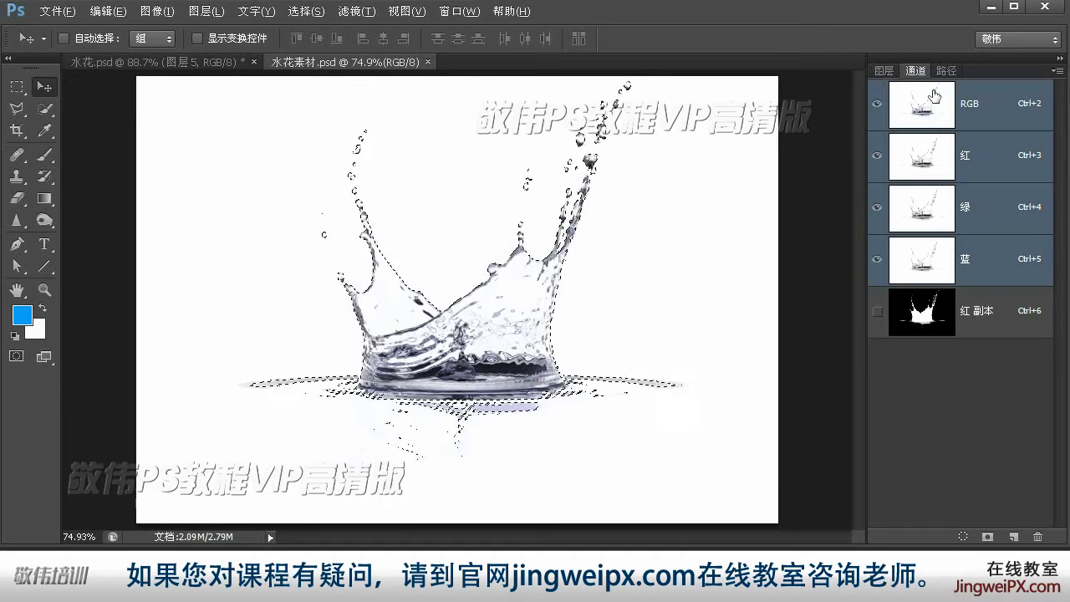
pyautogui.click(882, 70)
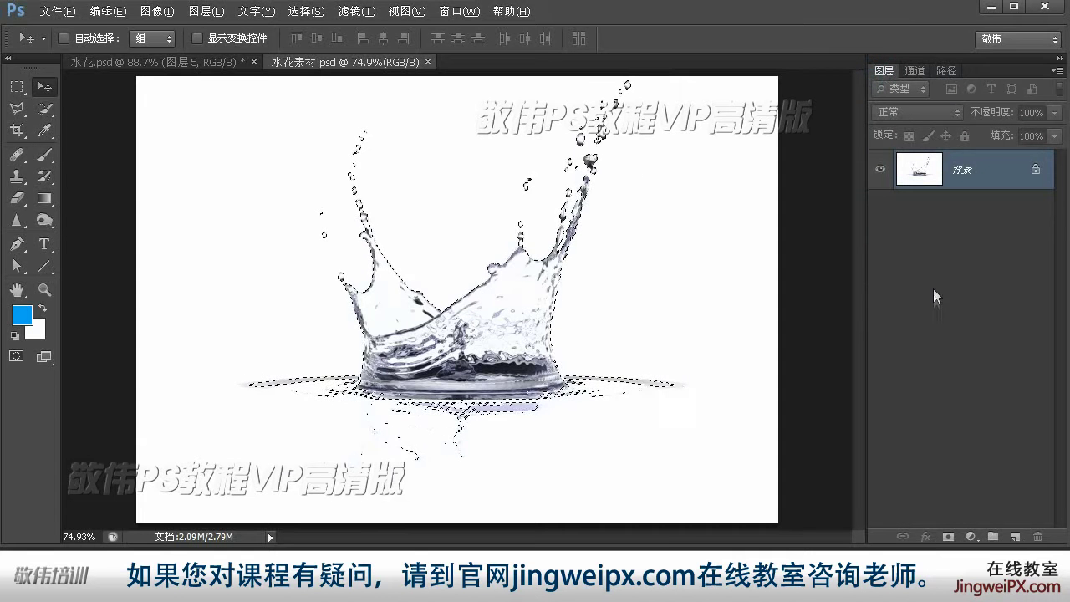
# - Mask a duplicate of the 背景 layer with the splash selection and hide the original background
pyautogui.moveTo(979, 171); pyautogui.dragTo(1015, 535)
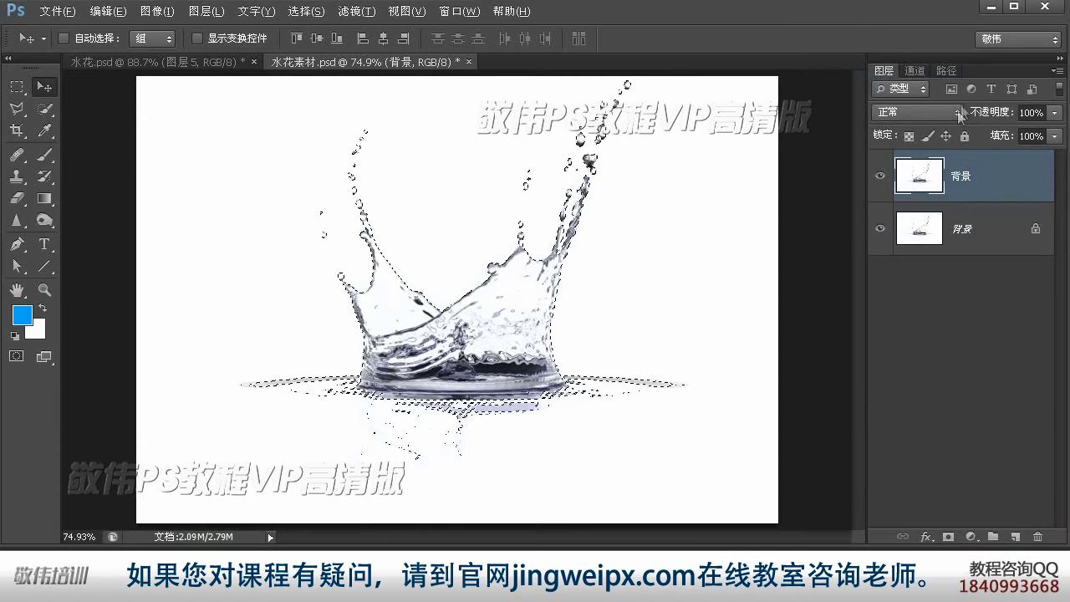
pyautogui.click(947, 540)
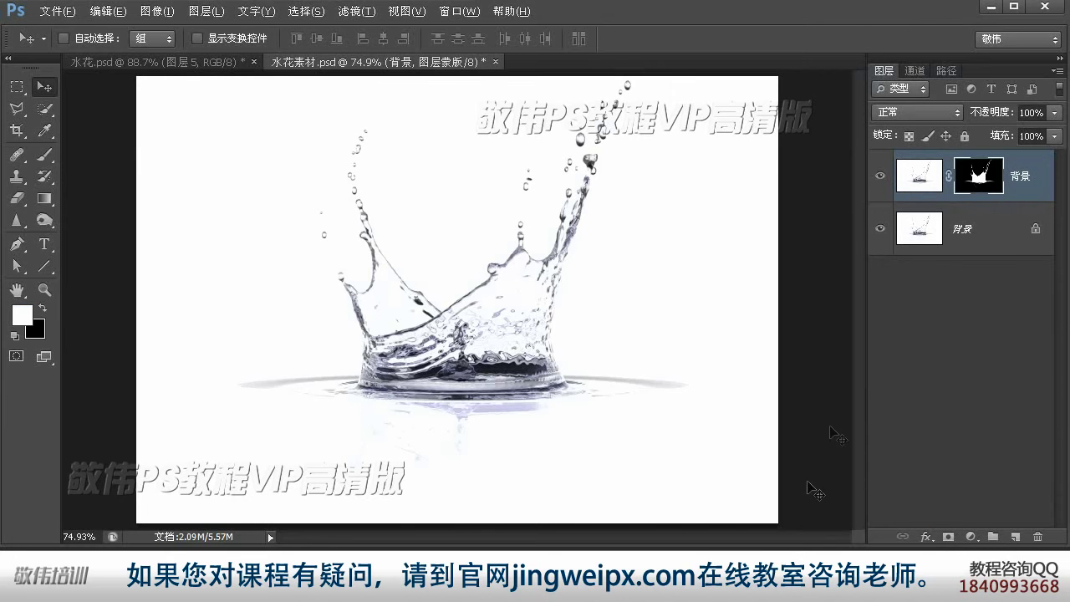
pyautogui.click(880, 228)
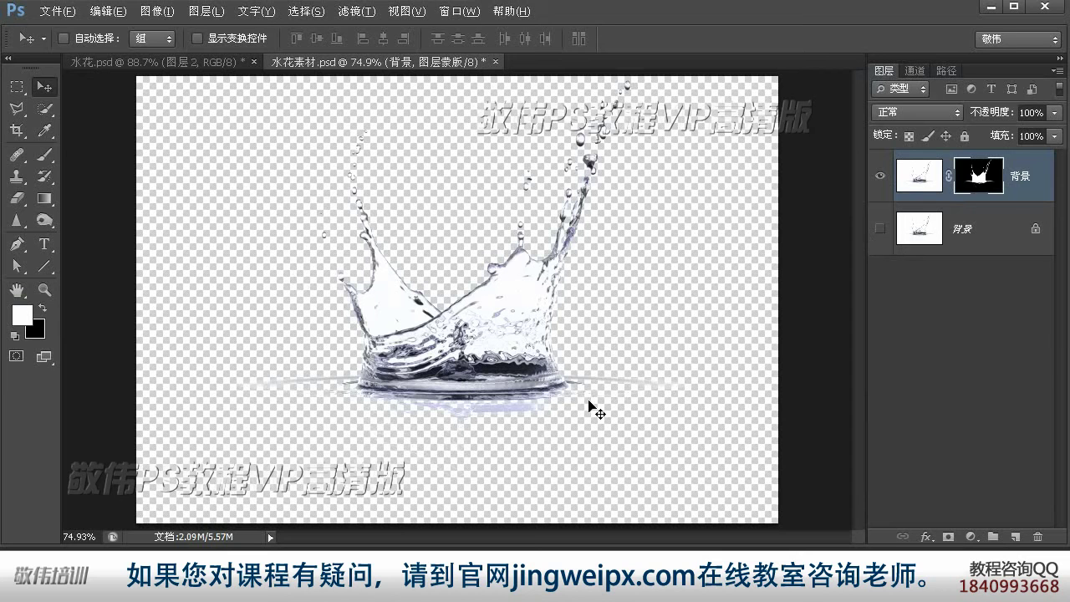
# - Bring the masked splash layer into 水花.psd above 图层 2 and position it over the blue background
pyautogui.moveTo(575, 341); pyautogui.dragTo(514, 398)
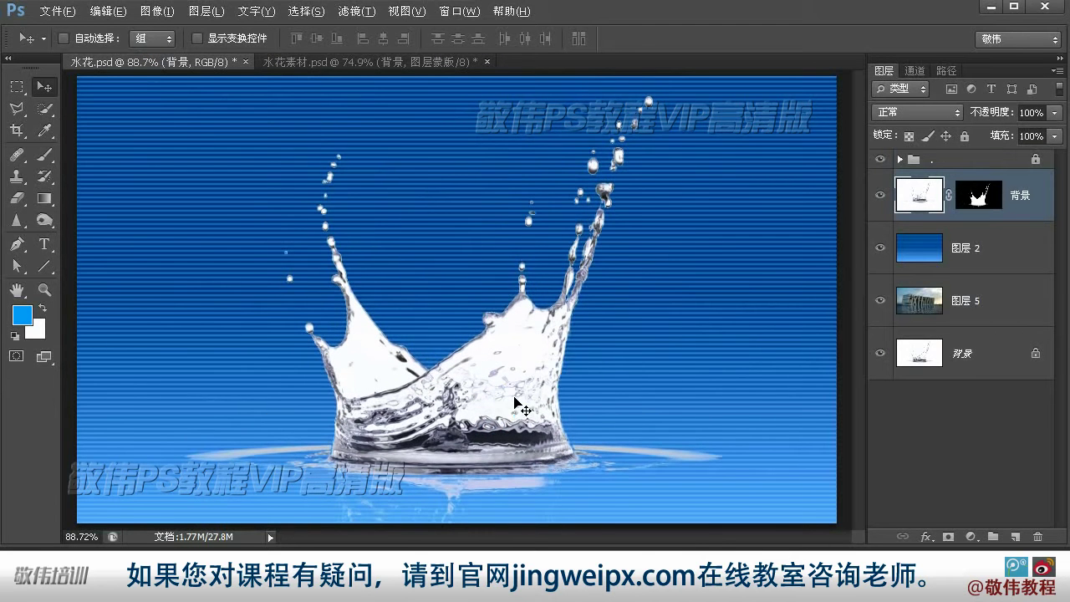
pyautogui.hotkey('ctrl', '-')
pyautogui.moveTo(494, 368)
pyautogui.mouseDown()
pyautogui.moveTo(496, 384)
pyautogui.moveTo(497, 376)
pyautogui.mouseUp()
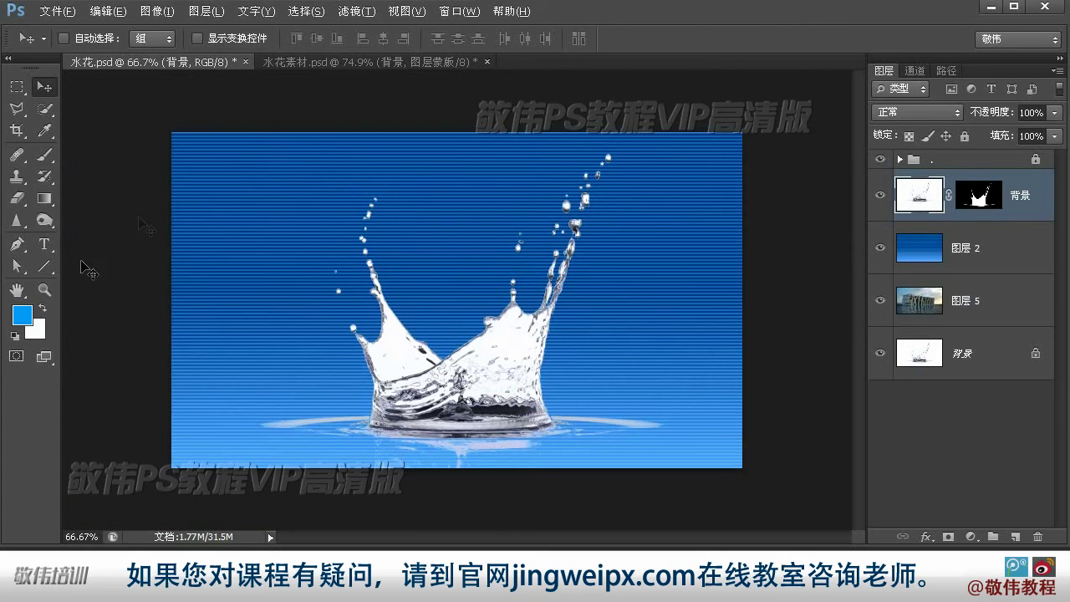
pyautogui.hotkey('ctrl', '+')
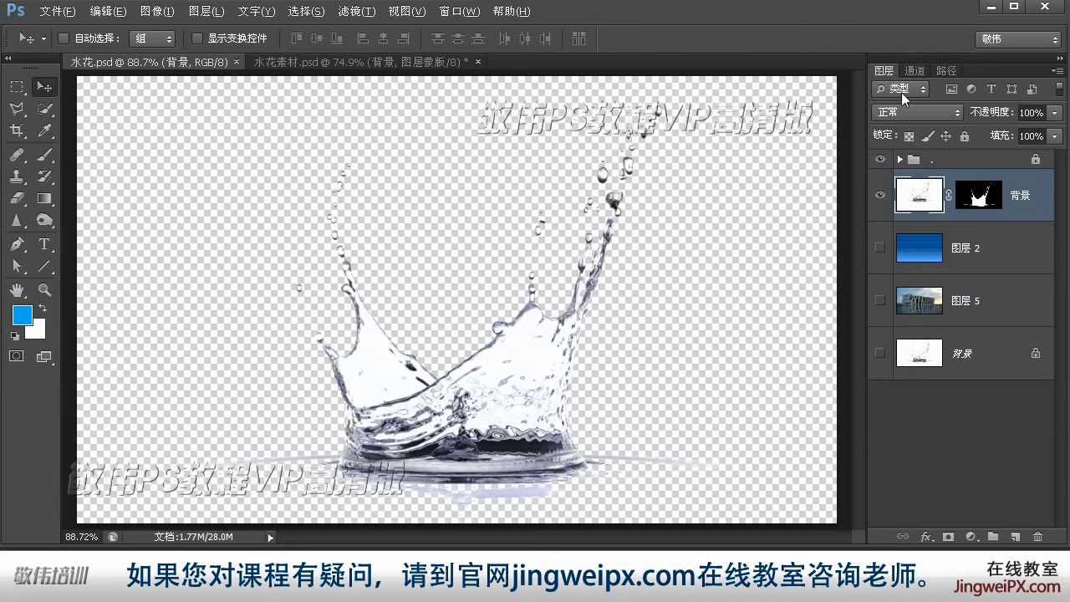
# - Select the splash's dark tones by loading the RGB composite channel as a selection and inverting it
pyautogui.click(917, 71)
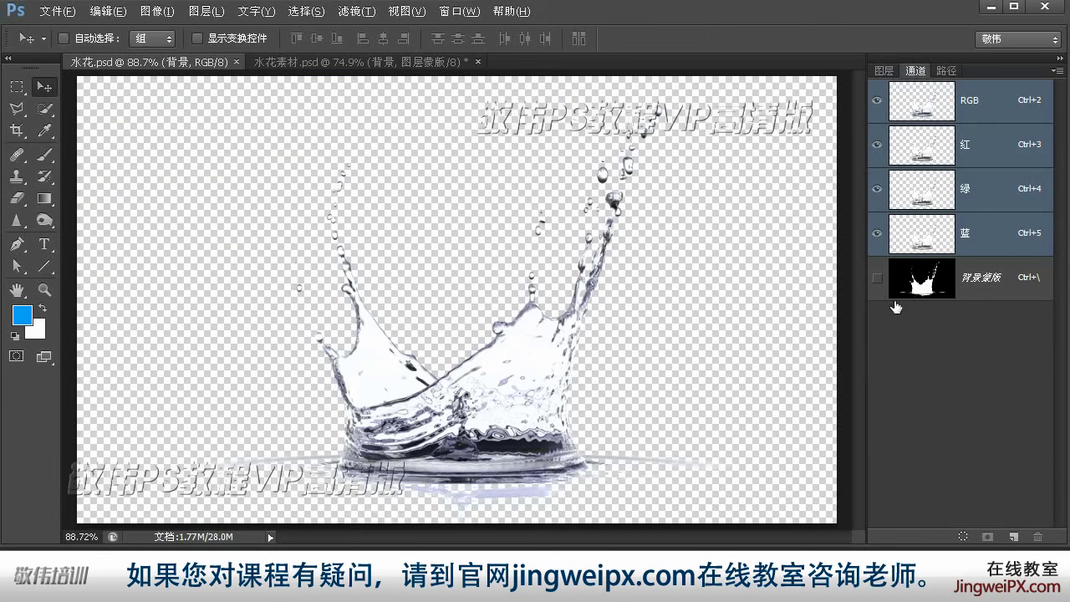
pyautogui.keyDown('ctrl'); pyautogui.click(923, 105); pyautogui.keyUp('ctrl')
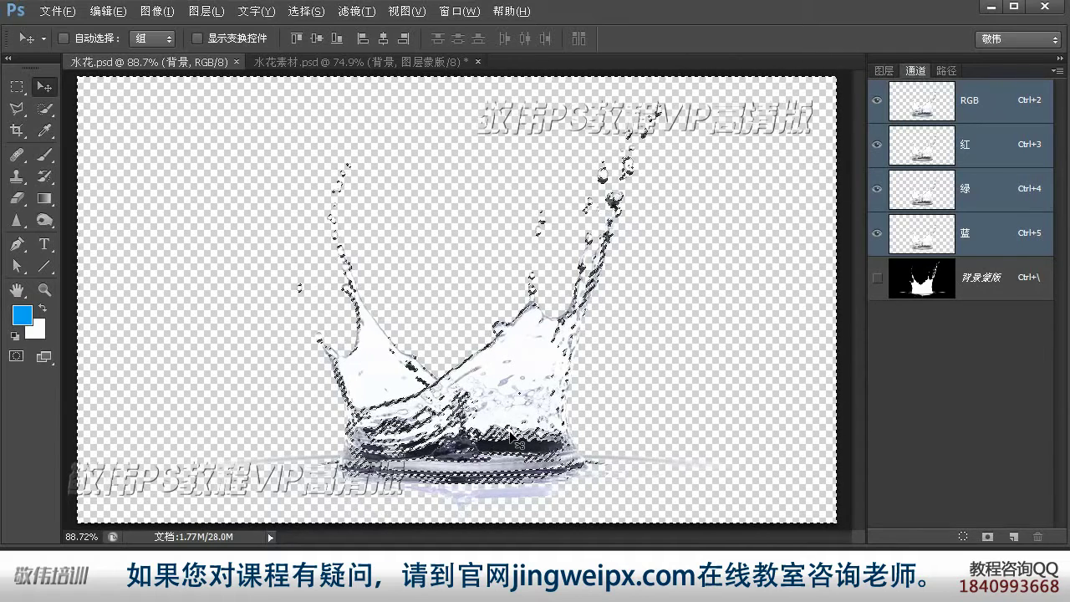
pyautogui.click(317, 13)
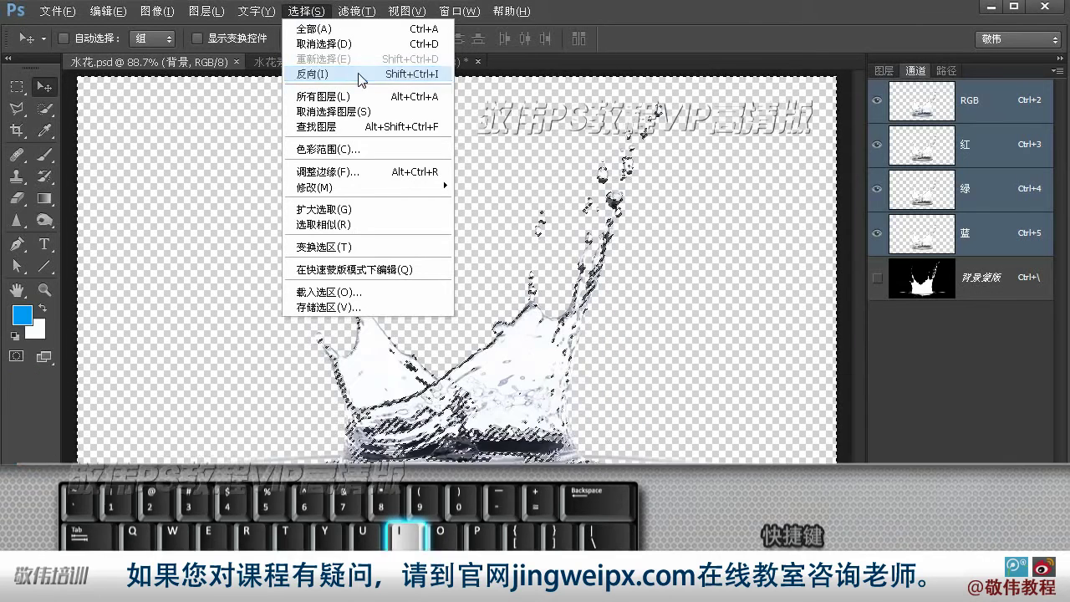
pyautogui.click(362, 78)
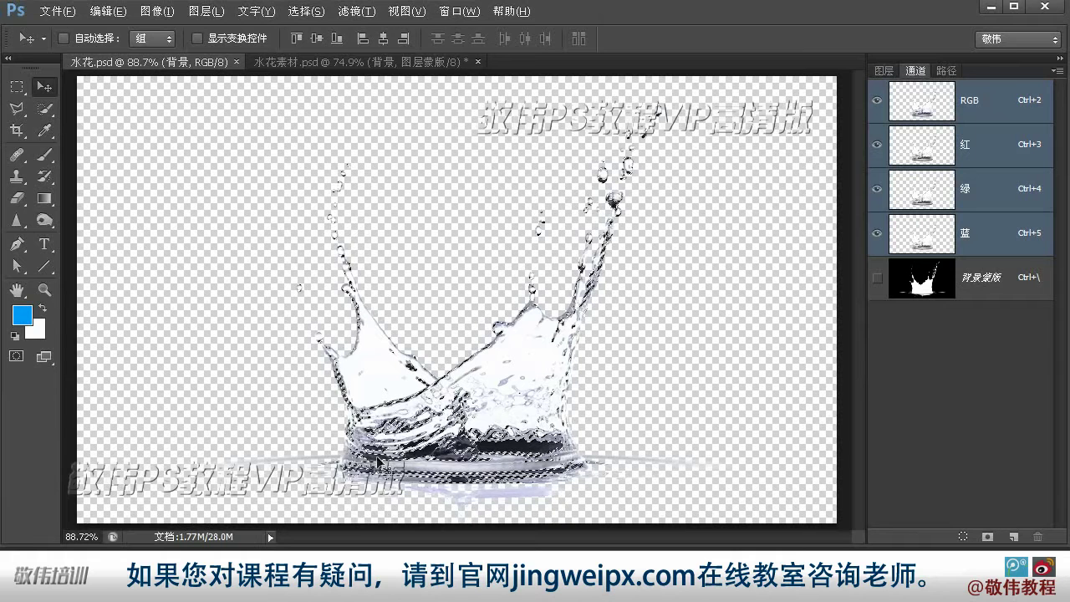
# - Copy the selected dark tones to a new layer, and show only that layer over the blue 图层 2
pyautogui.click(885, 72)
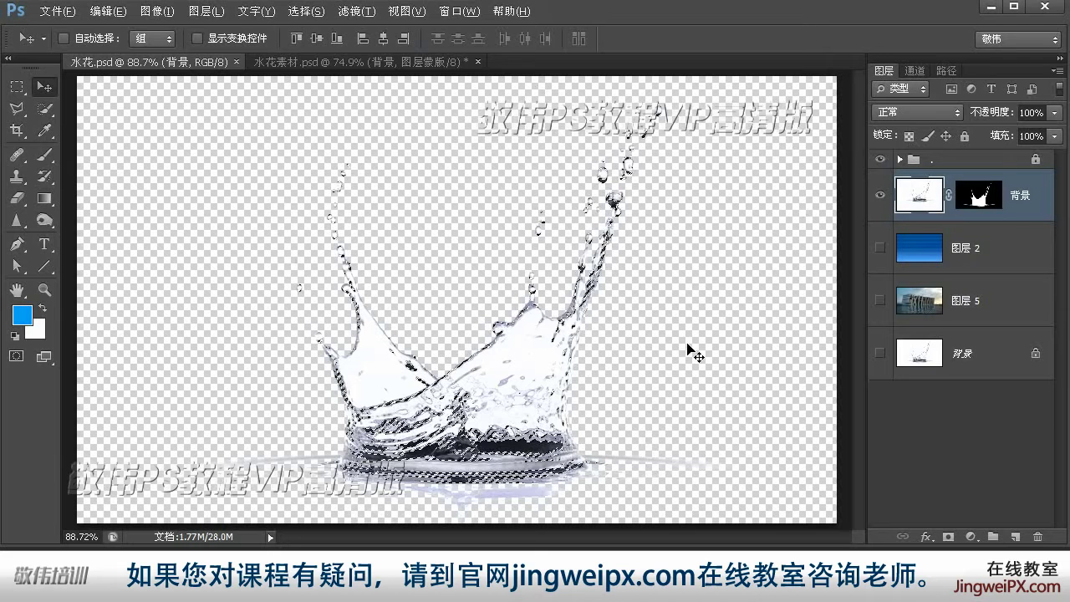
pyautogui.hotkey('ctrl', 'j')
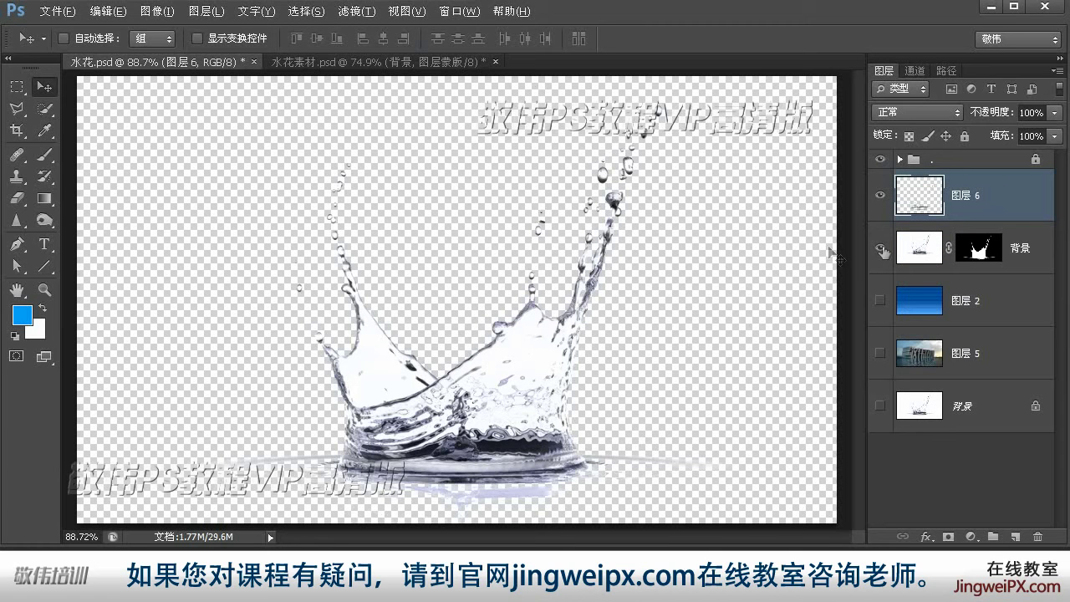
pyautogui.click(880, 249)
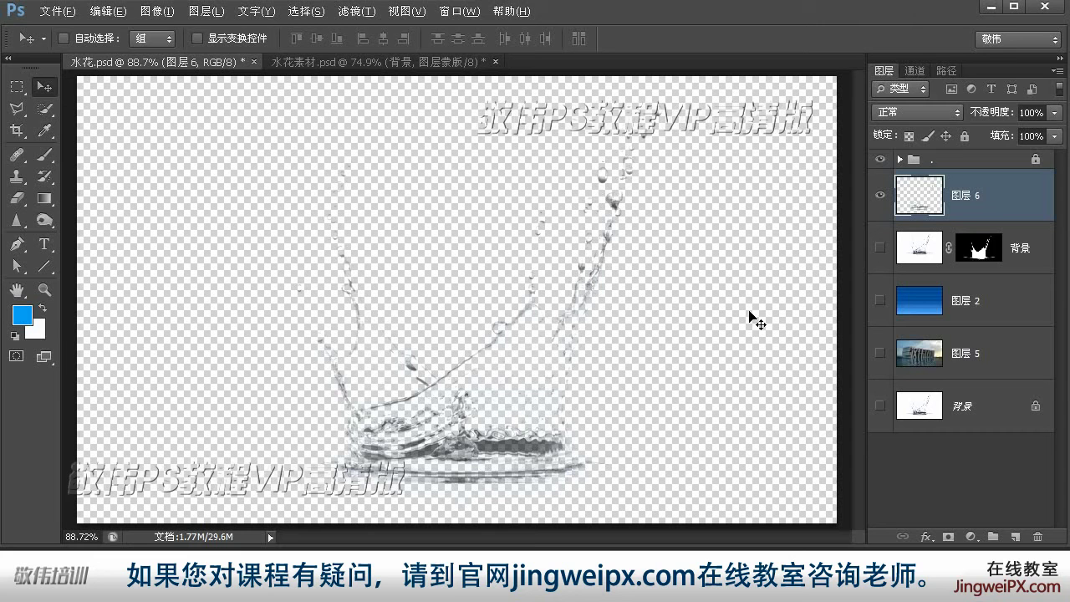
pyautogui.click(879, 301)
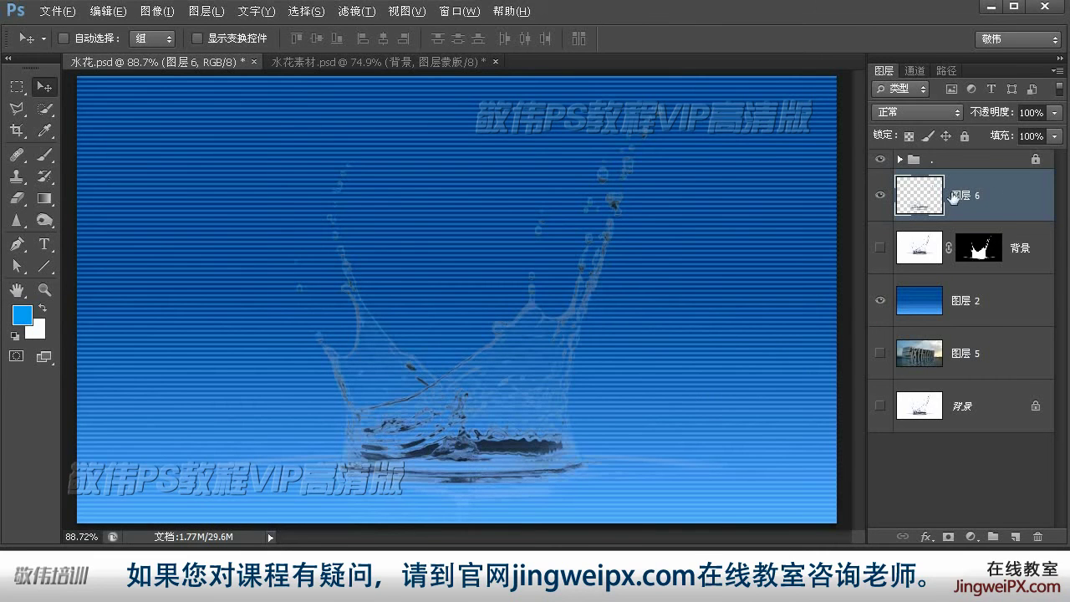
# - Set the dark-tones layer 图层 6 to Multiply (正片叠底) and duplicate it to strengthen the shadows
pyautogui.click(928, 112)
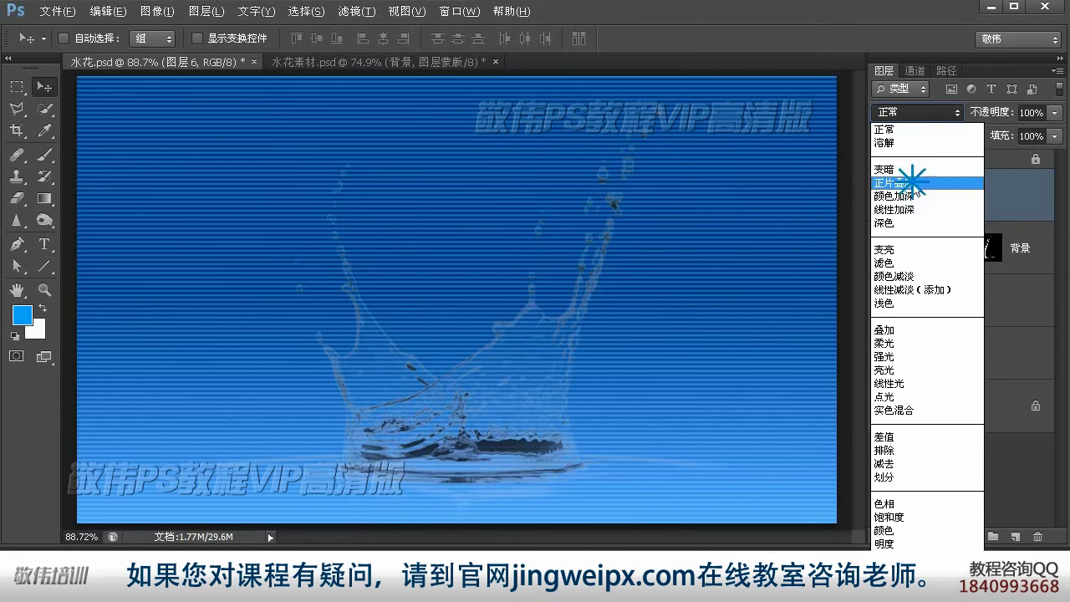
pyautogui.click(916, 184)
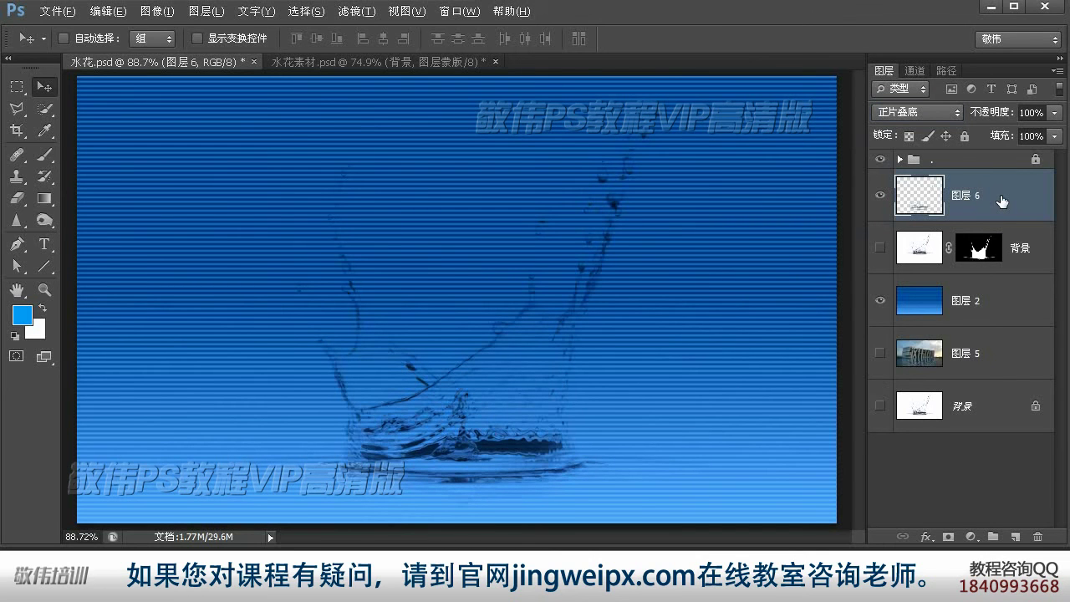
pyautogui.hotkey('ctrl', 'j')
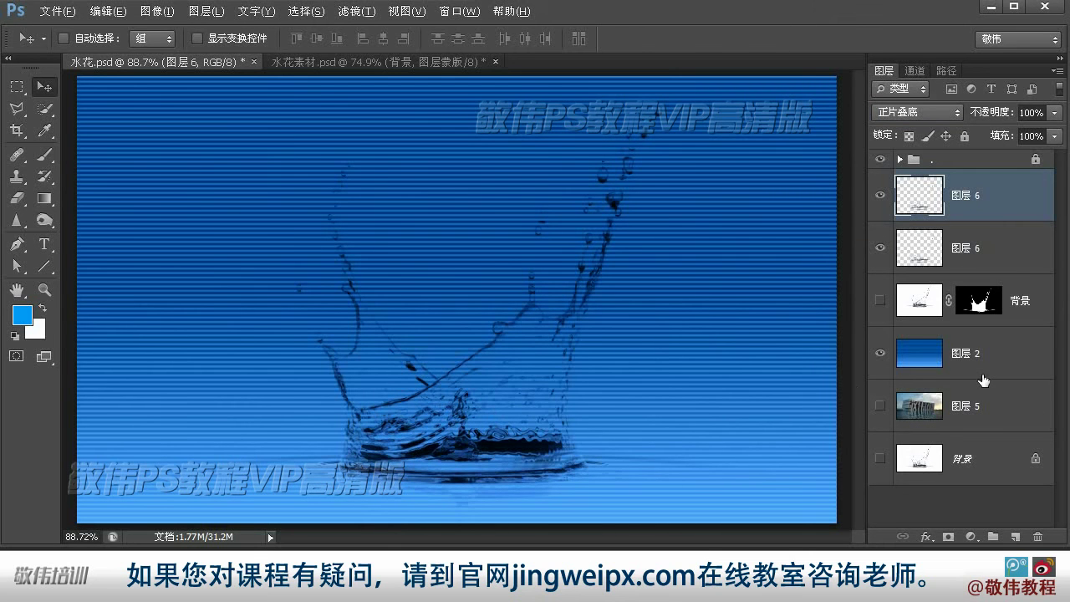
# - Show only the masked splash layer 背景, hiding both 图层 6 layers and the blue 图层 2
pyautogui.click(924, 304)
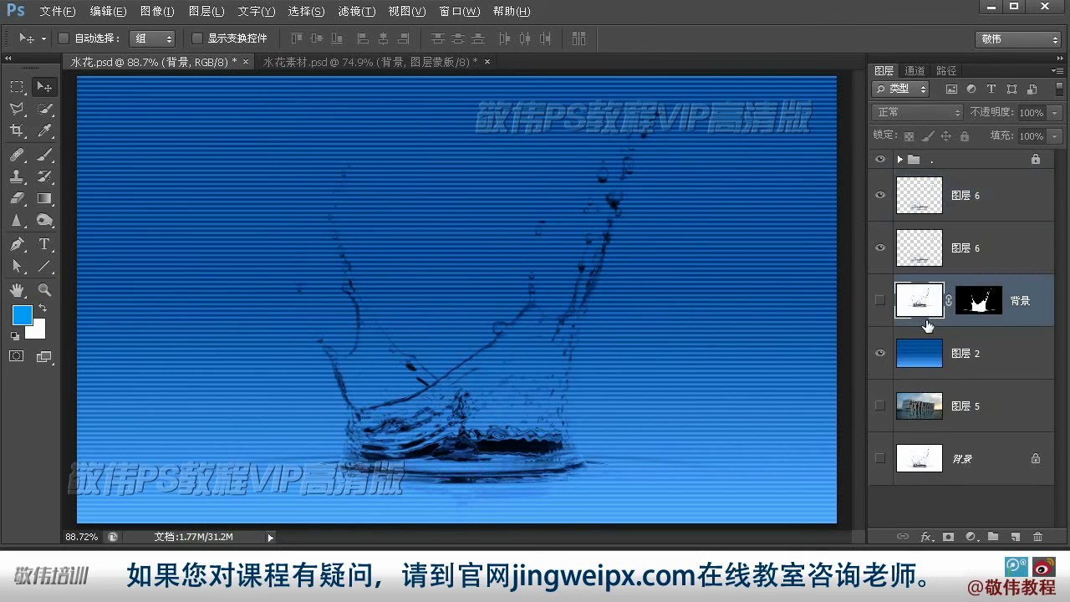
pyautogui.click(878, 298)
pyautogui.click(879, 249)
pyautogui.click(880, 195)
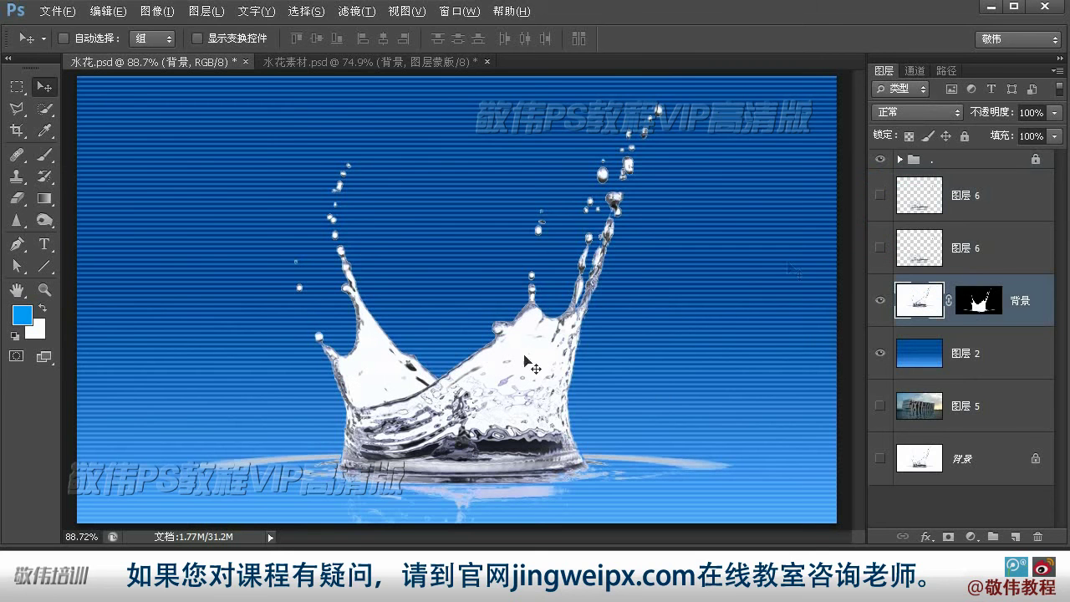
pyautogui.click(880, 352)
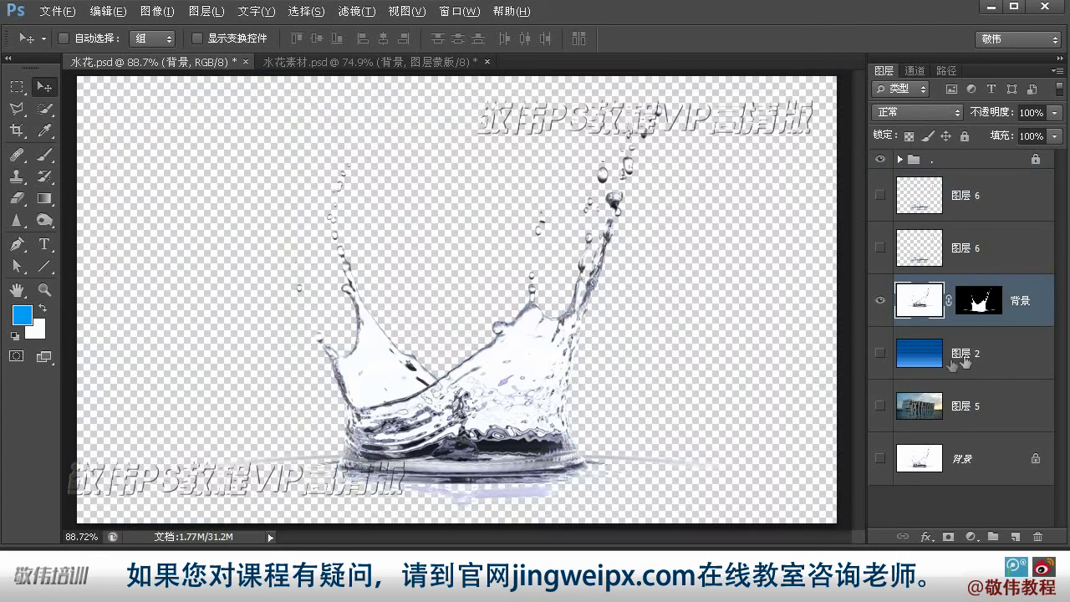
# - Load the RGB composite channel as a selection and copy the splash's light tones from 背景 to a new layer
pyautogui.click(917, 71)
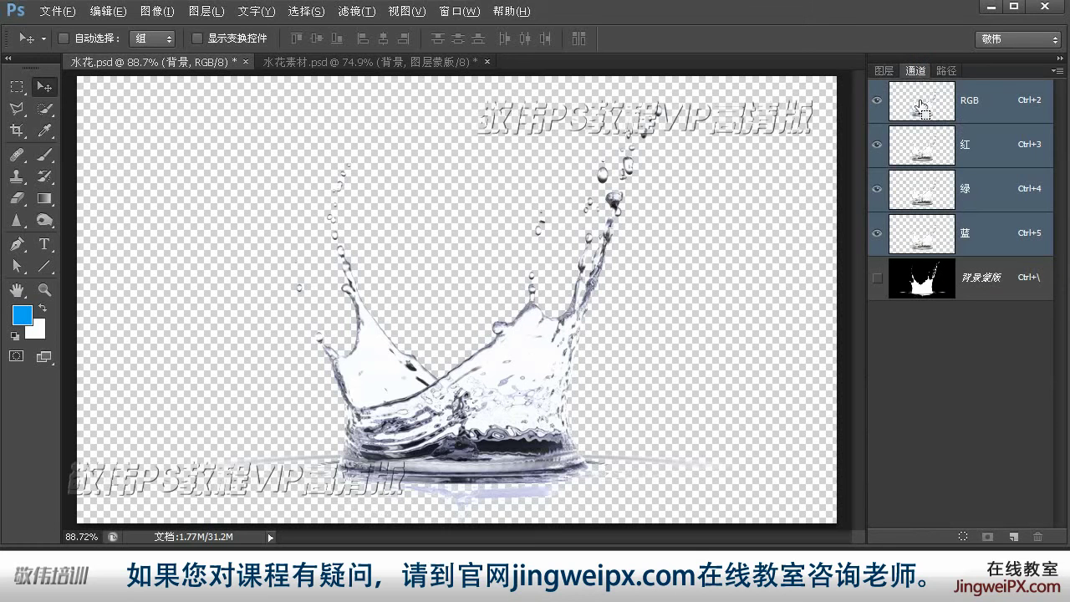
pyautogui.keyDown('ctrl'); pyautogui.click(925, 103); pyautogui.keyUp('ctrl')
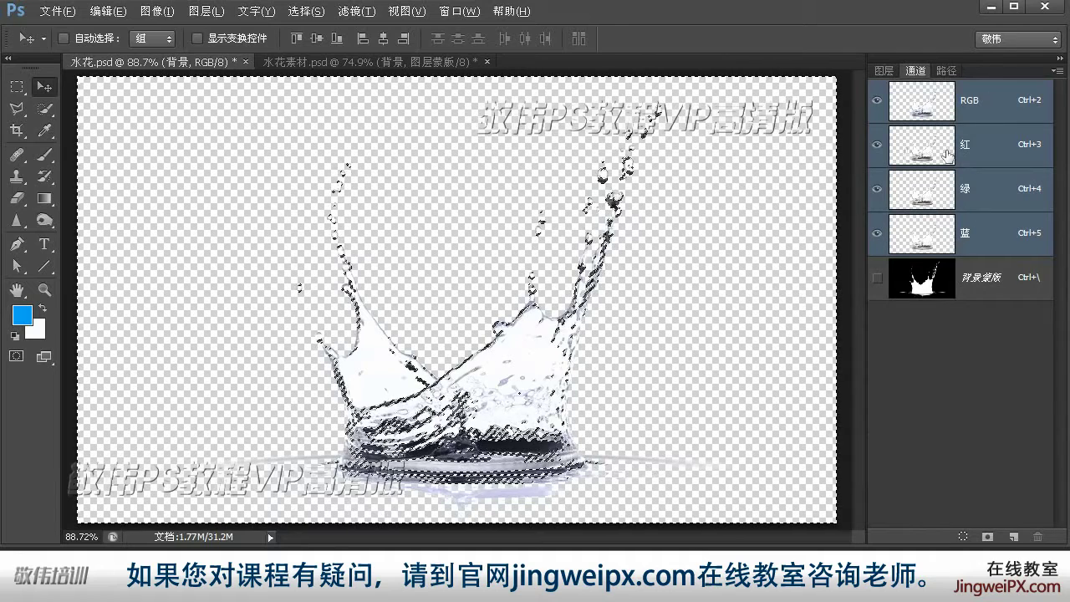
pyautogui.click(886, 71)
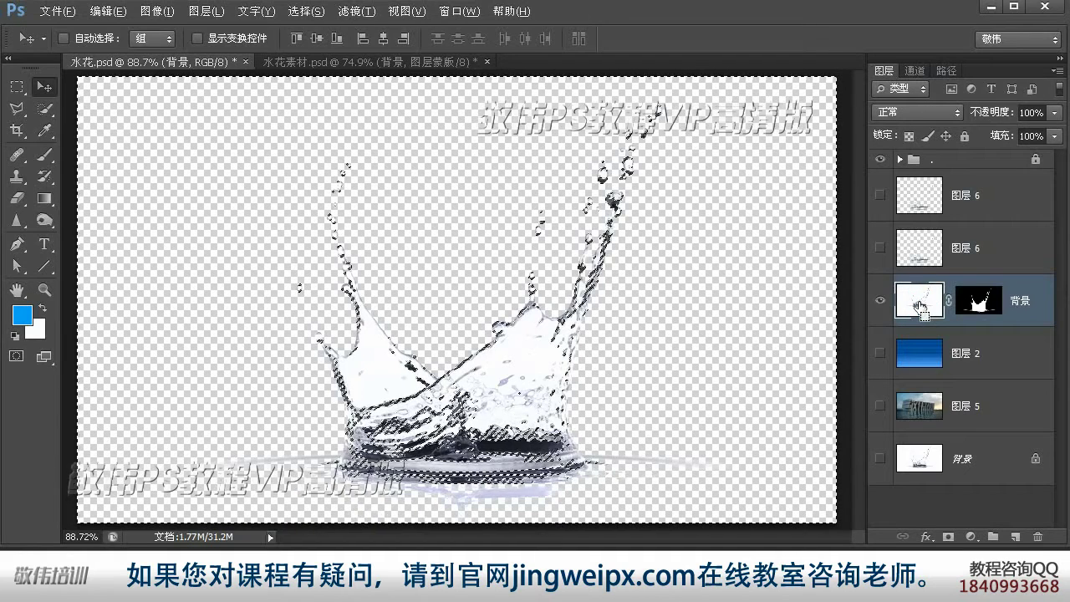
pyautogui.hotkey('ctrl', 'j')
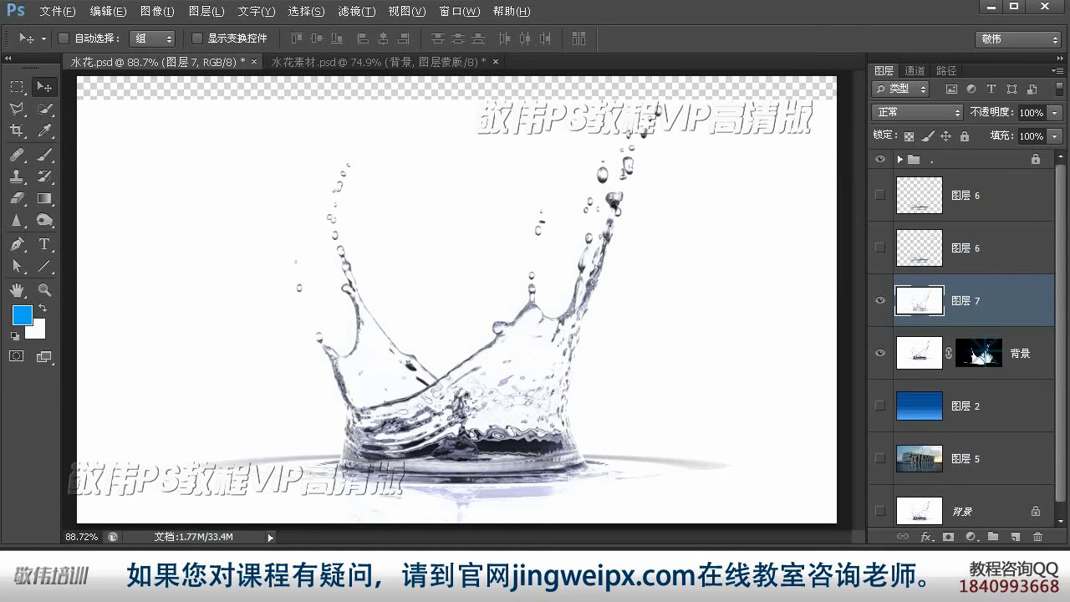
# - Copy the mask of 背景 onto 图层 7, then hide 背景 and show both 图层 6 layers and the blue 图层 2
pyautogui.click(986, 356)
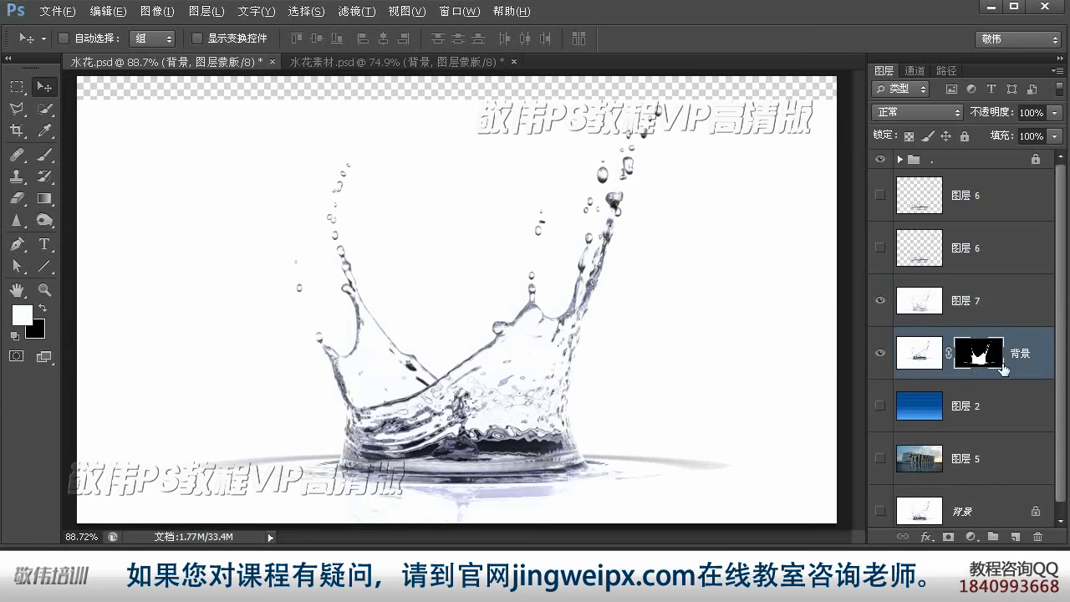
pyautogui.moveTo(987, 356); pyautogui.dragTo(989, 301)
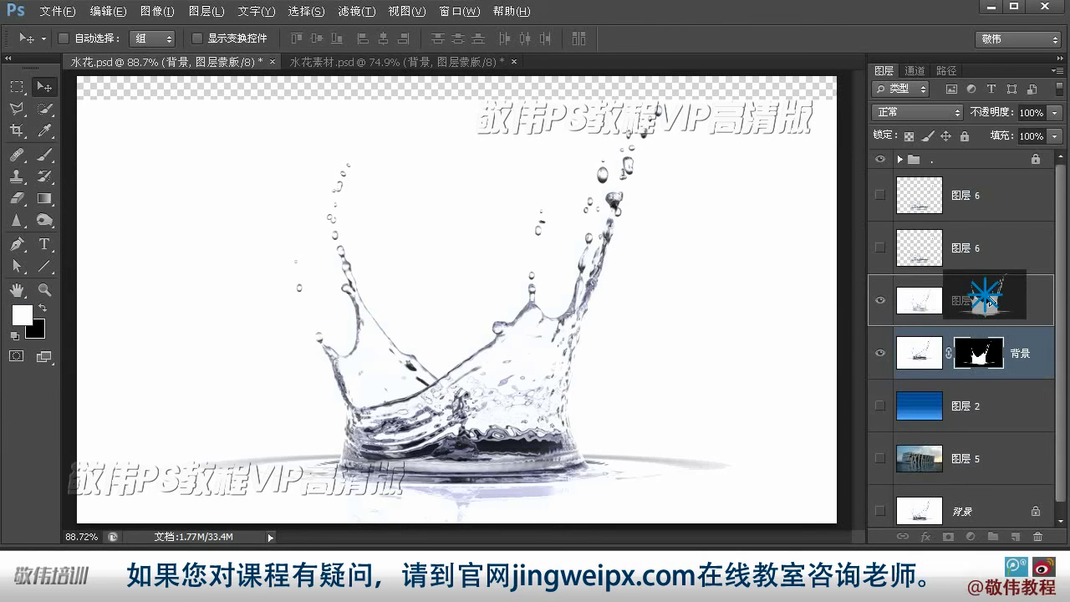
pyautogui.moveTo(987, 299); pyautogui.dragTo(987, 301)
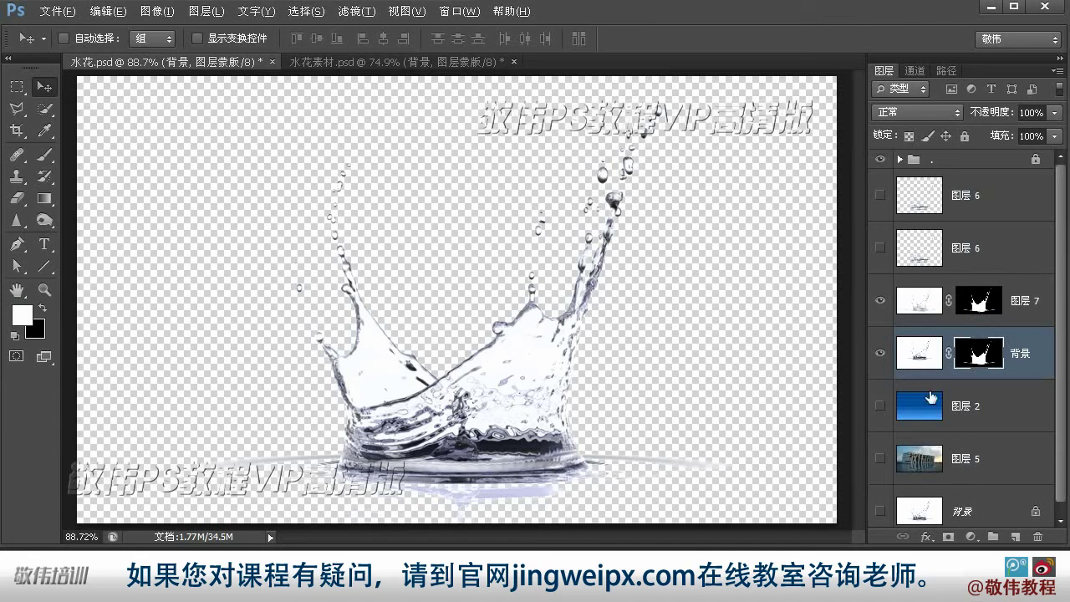
pyautogui.click(880, 355)
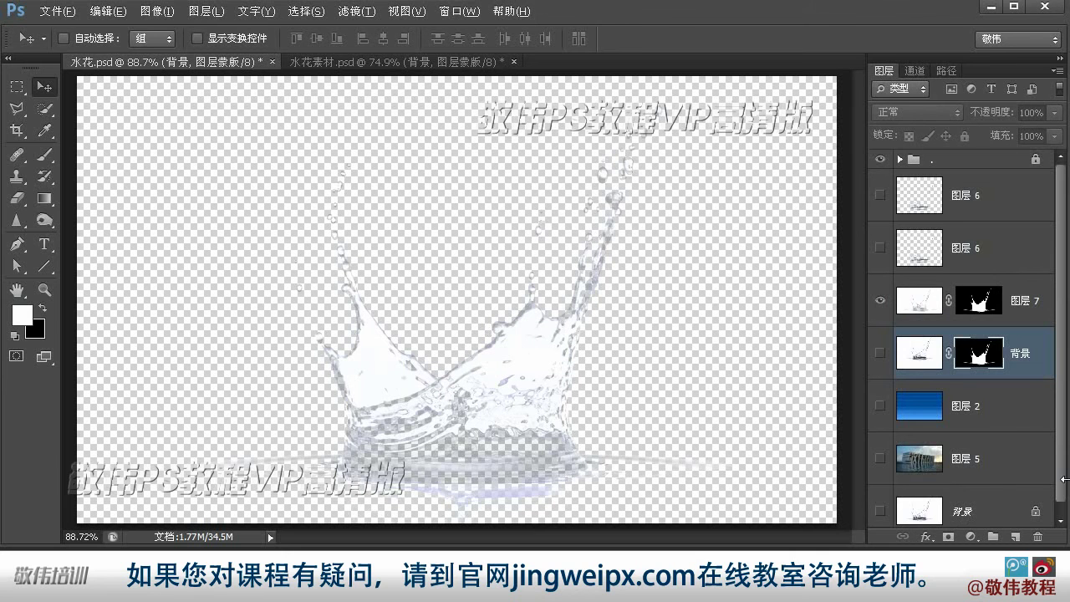
pyautogui.click(878, 407)
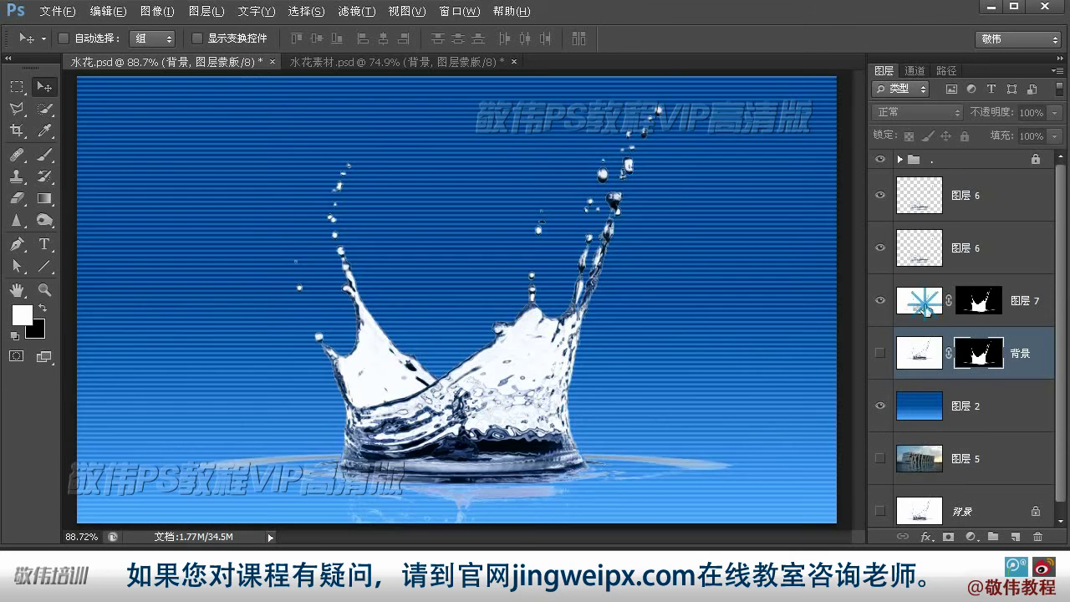
# - Rename the light-tones layer 图层 7 as 亮色
pyautogui.click(987, 301)
pyautogui.doubleClick(1025, 301)
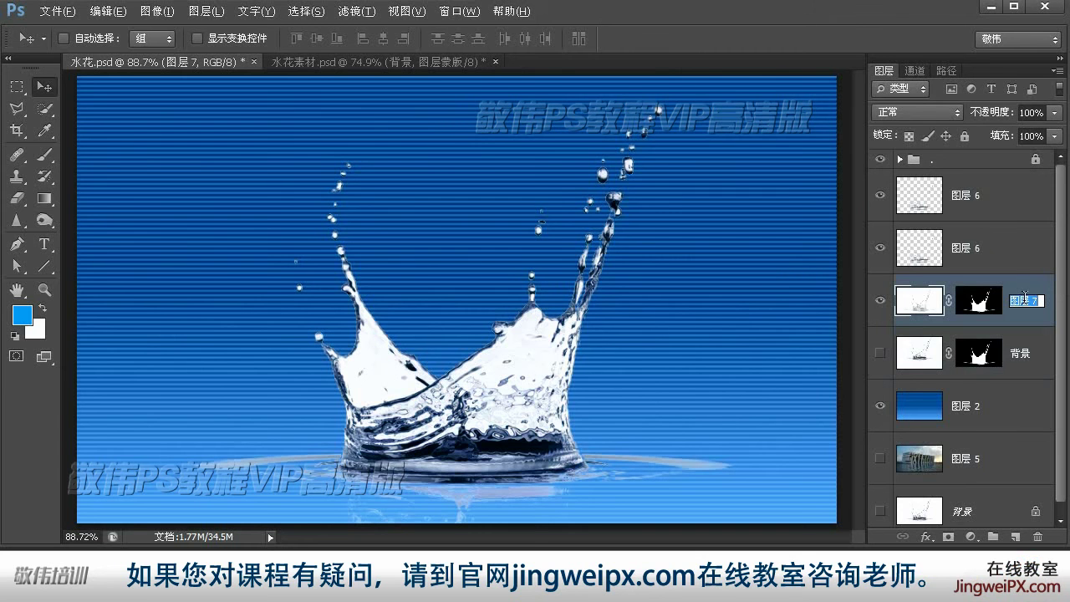
pyautogui.write('linagse')
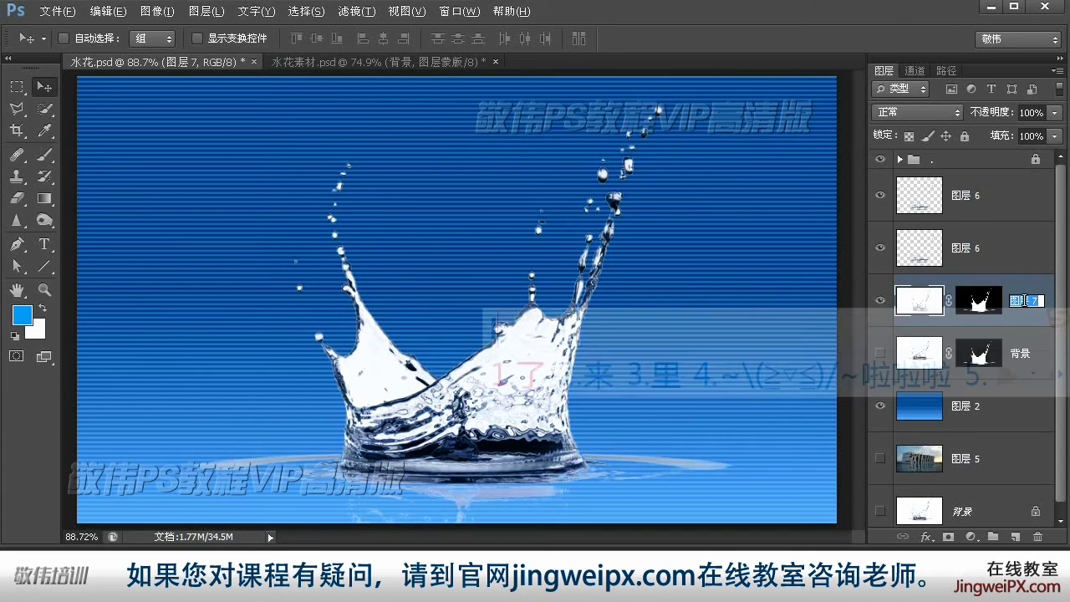
pyautogui.press('space')
pyautogui.press('Return')
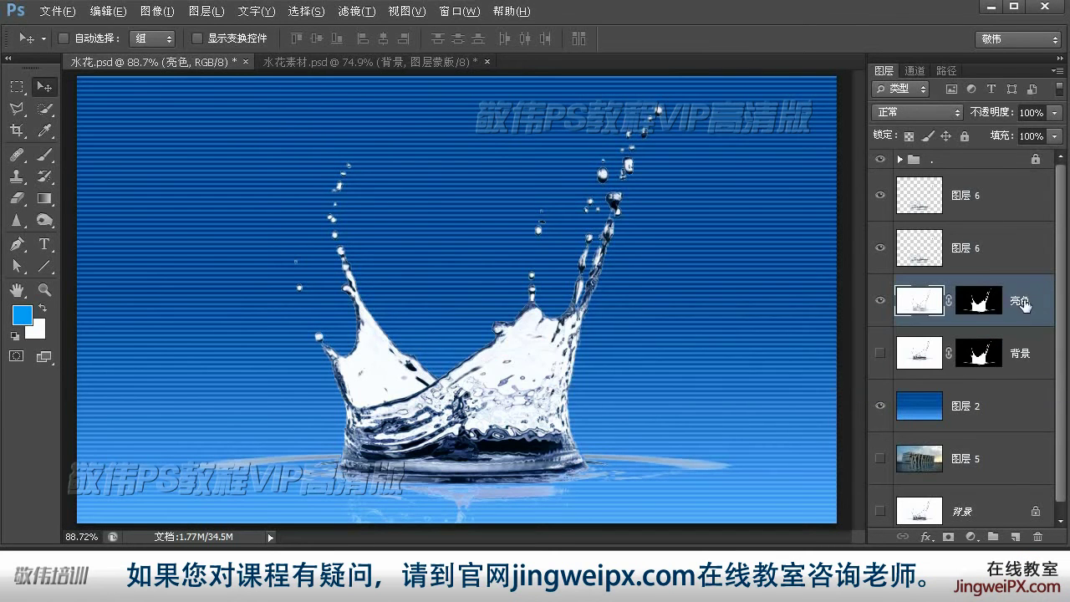
# - Rename the lower 图层 6 as 暗色1 and the upper 图层 6 as 暗色2
pyautogui.doubleClick(966, 248)
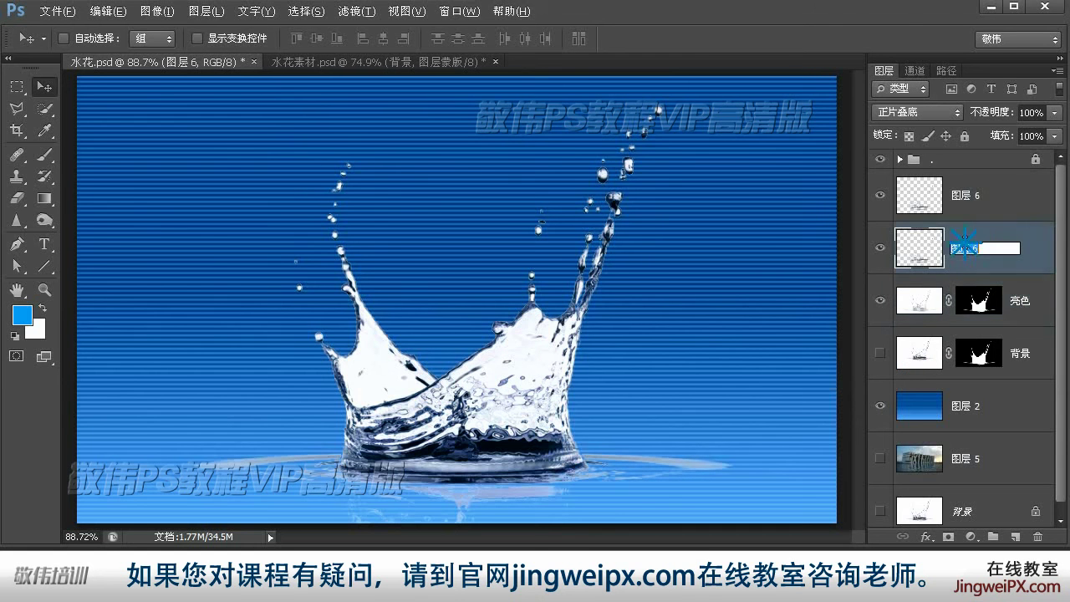
pyautogui.write('anse')
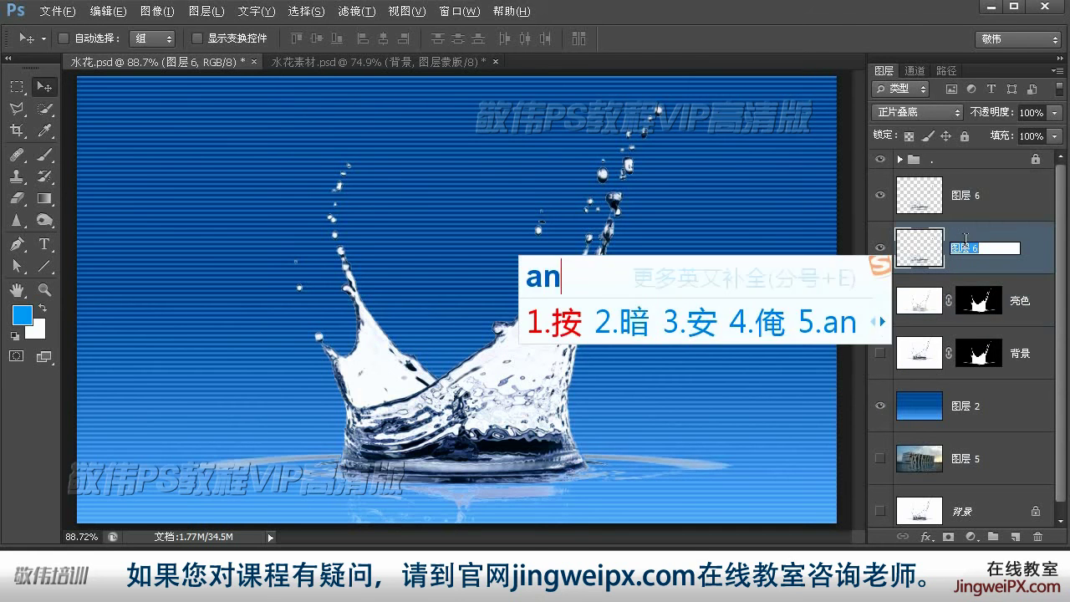
pyautogui.press('space')
pyautogui.write('1')
pyautogui.press('Return')
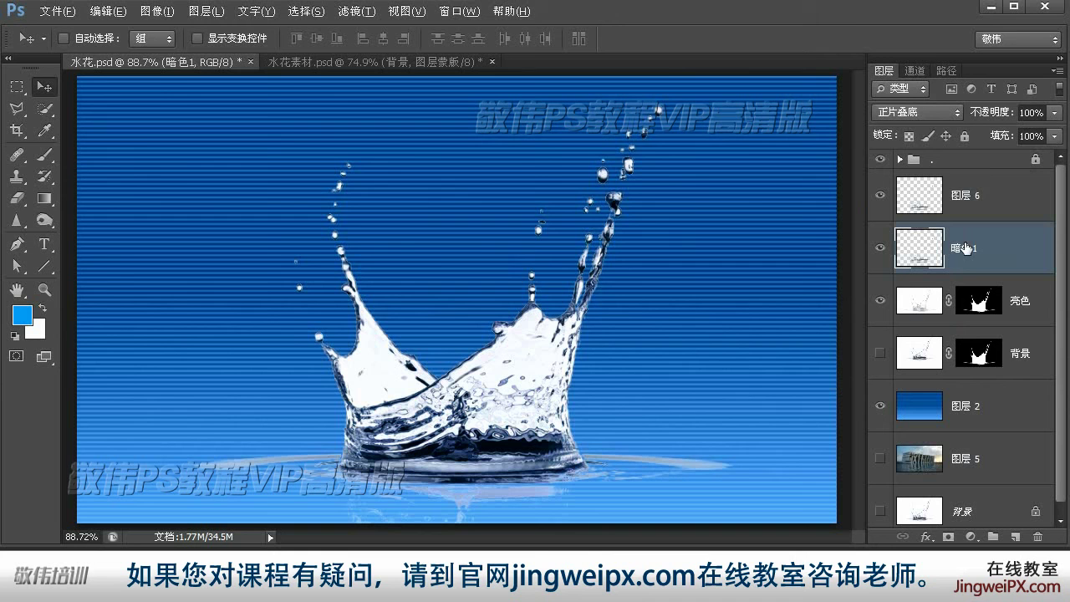
pyautogui.doubleClick(959, 194)
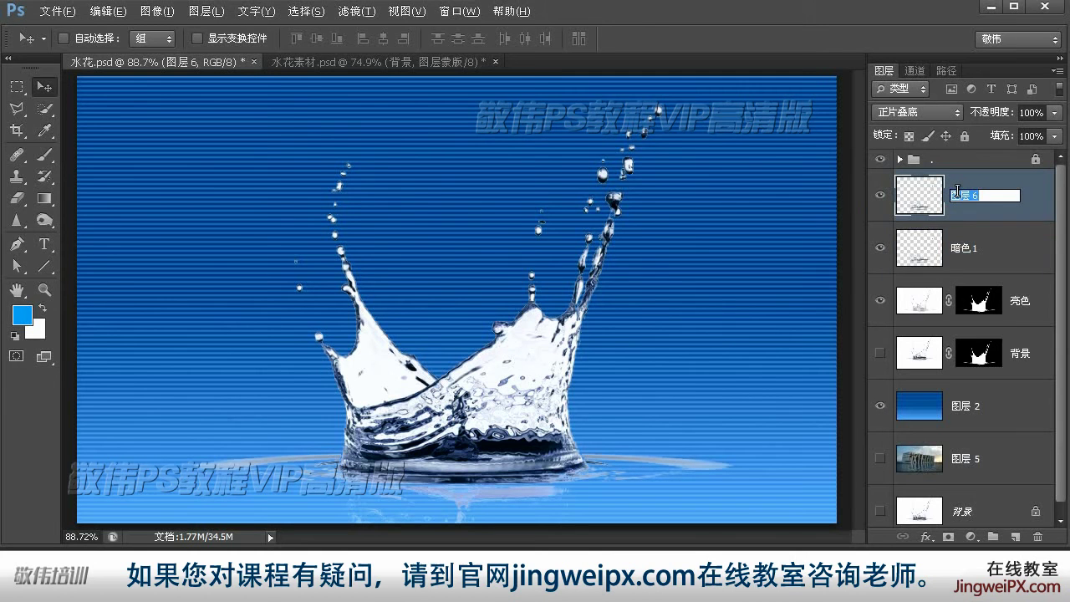
pyautogui.write('anse')
pyautogui.press('space')
pyautogui.press('Return')
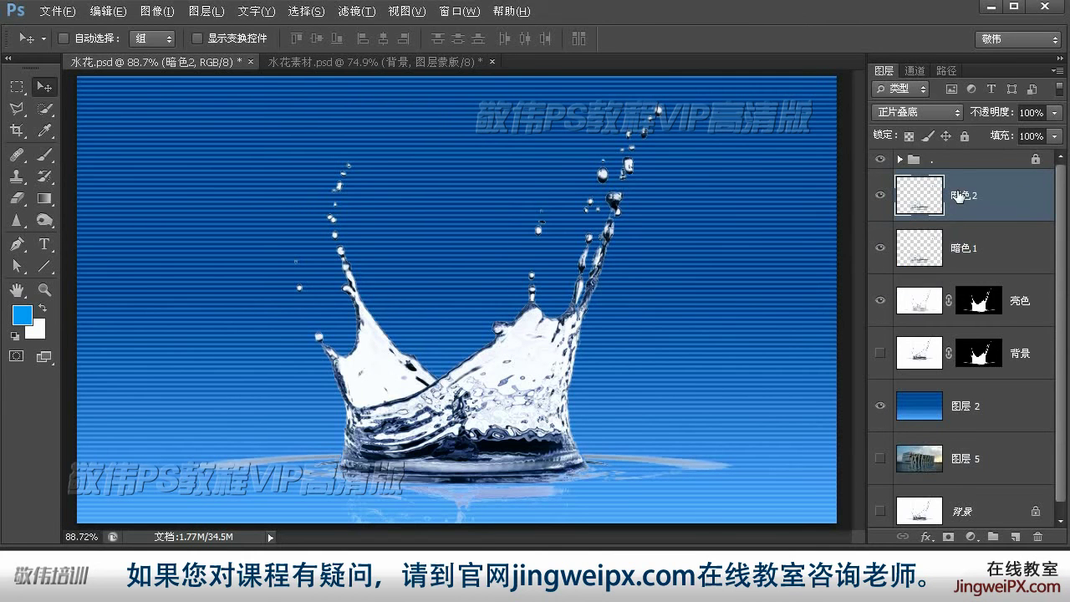
# - Lower the 亮色 layer's opacity to 81%
pyautogui.click(918, 300)
pyautogui.click(918, 301)
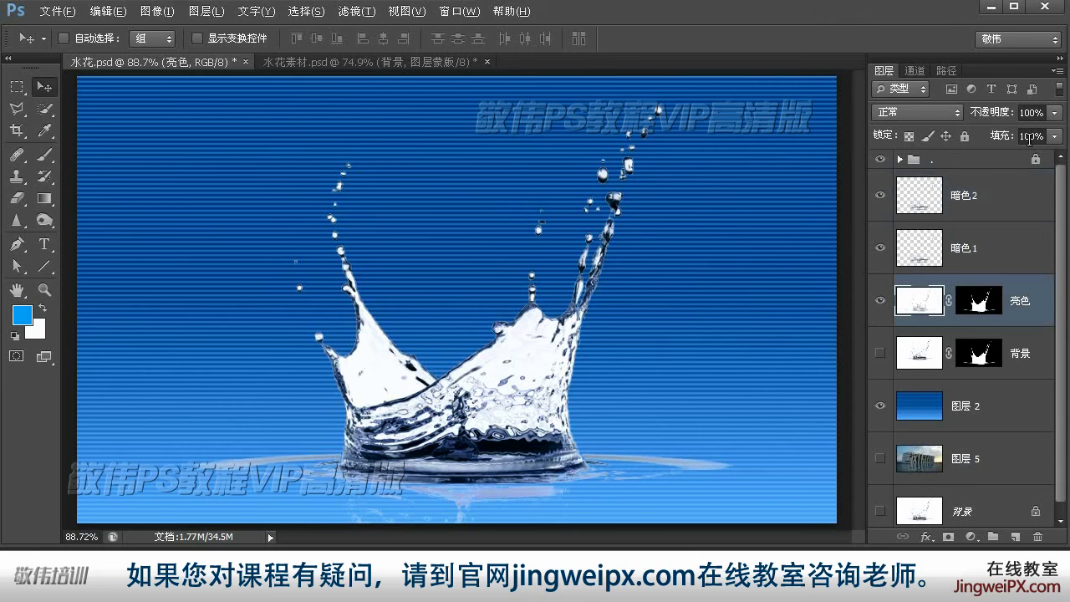
pyautogui.click(1054, 113)
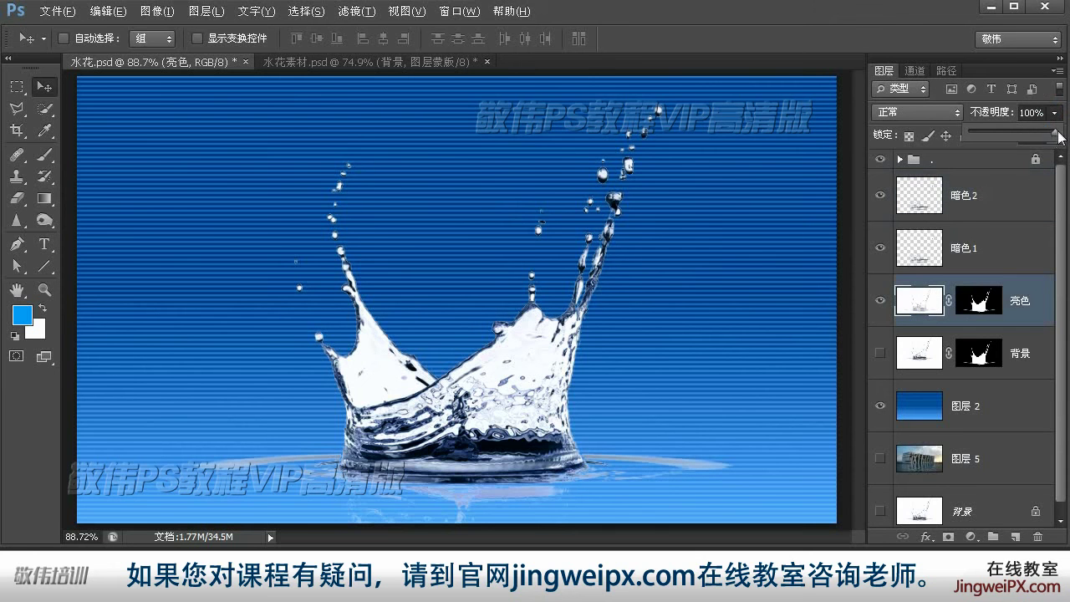
pyautogui.moveTo(1058, 139)
pyautogui.mouseDown()
pyautogui.moveTo(1018, 133)
pyautogui.moveTo(1043, 134)
pyautogui.mouseUp()
pyautogui.click(675, 360)
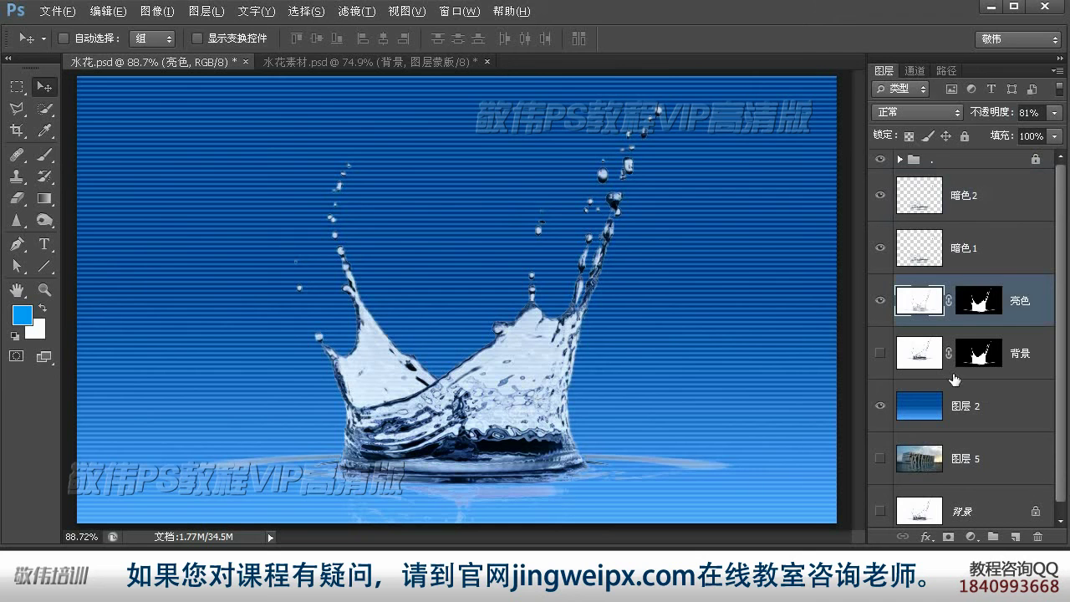
# - Swap the blue 图层 2 for the 图层 5 photo background, and set 亮色 to 72% opacity and 87% fill
pyautogui.click(881, 459)
pyautogui.click(880, 406)
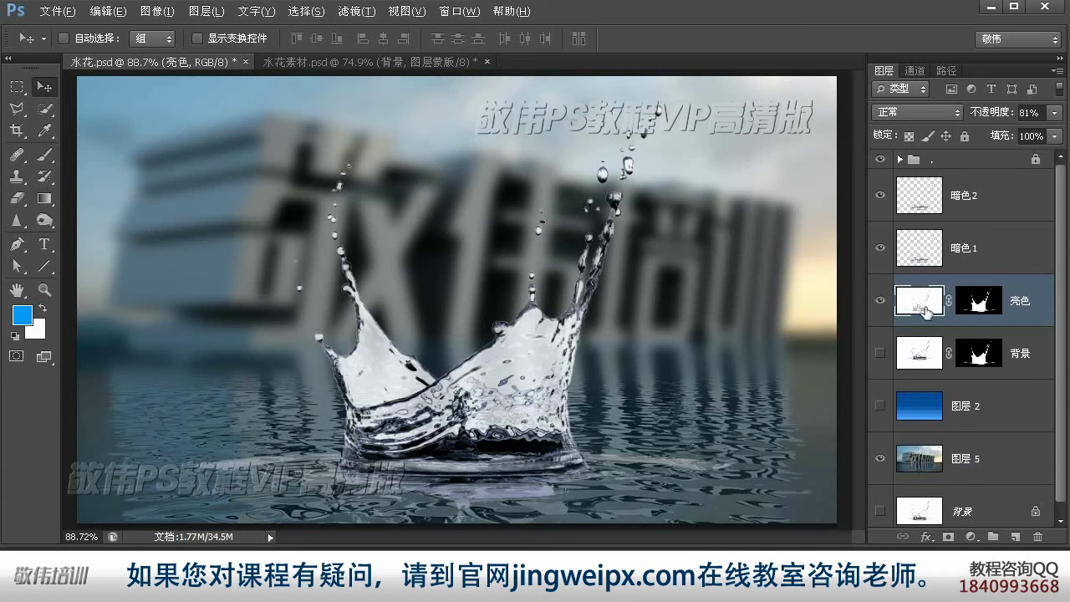
pyautogui.click(1057, 113)
pyautogui.moveTo(1045, 138)
pyautogui.mouseDown()
pyautogui.moveTo(1009, 139)
pyautogui.moveTo(1037, 134)
pyautogui.mouseUp()
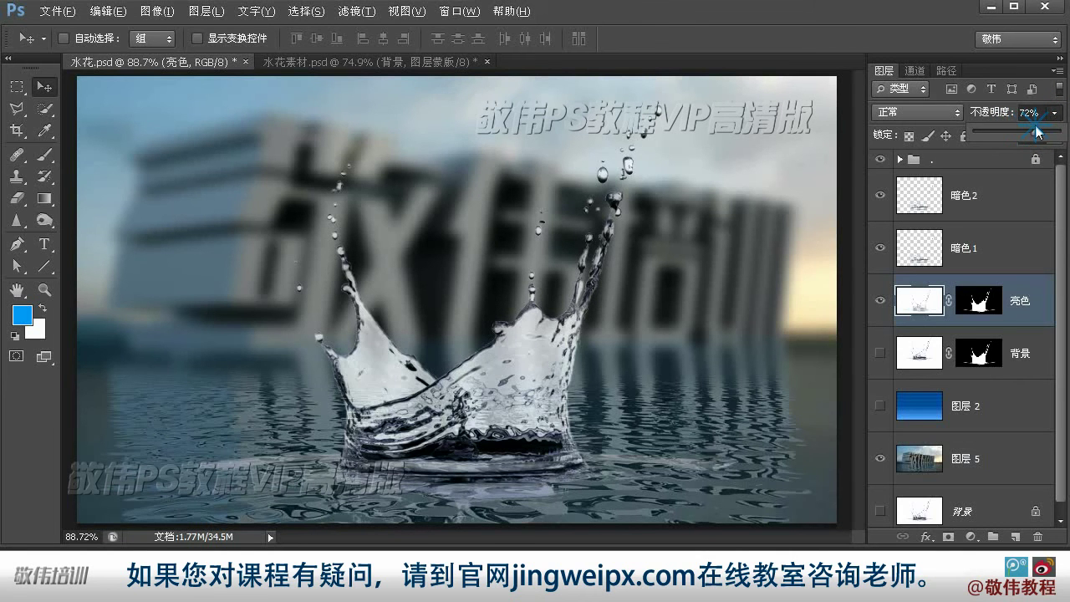
pyautogui.click(1055, 135)
pyautogui.moveTo(1057, 155)
pyautogui.mouseDown()
pyautogui.moveTo(1019, 157)
pyautogui.moveTo(1047, 153)
pyautogui.mouseUp()
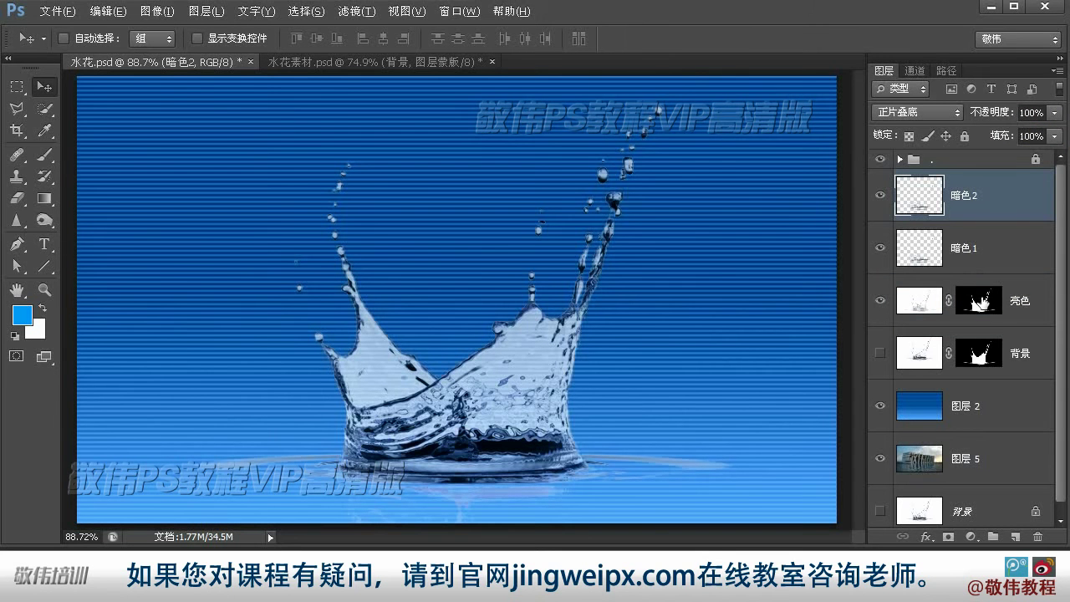
# - Apply the existing layer mask of 亮色 permanently and add a new blank white mask to the layer
pyautogui.click(978, 300)
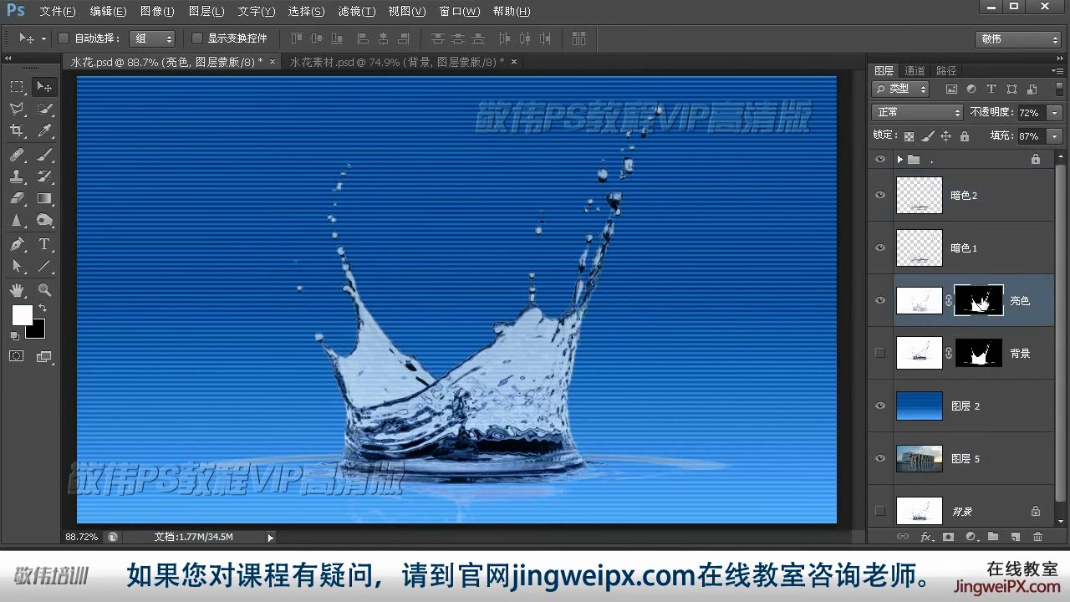
pyautogui.rightClick(978, 300)
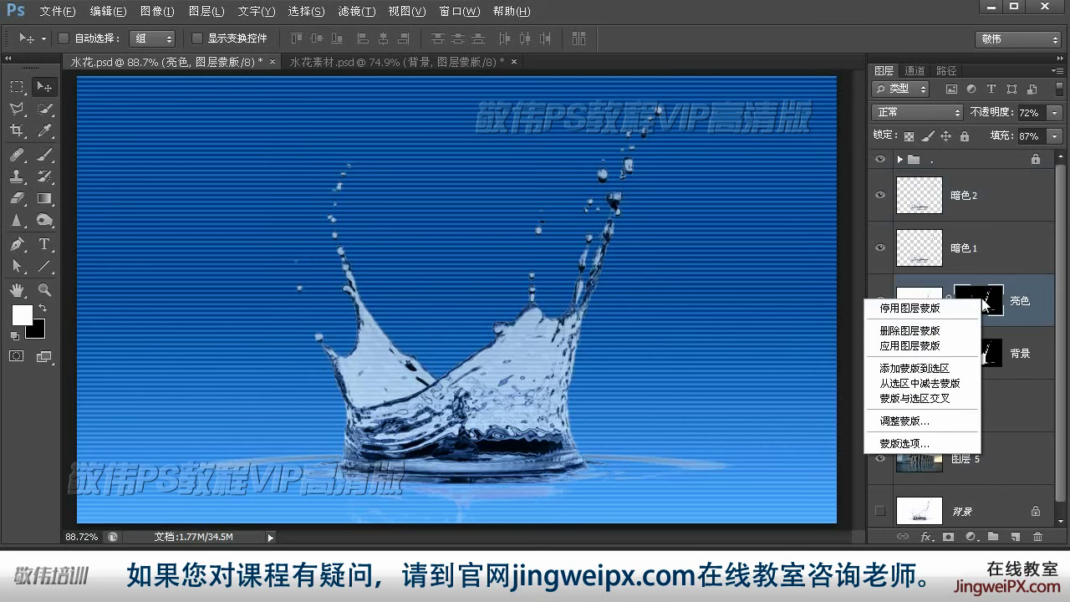
pyautogui.click(917, 346)
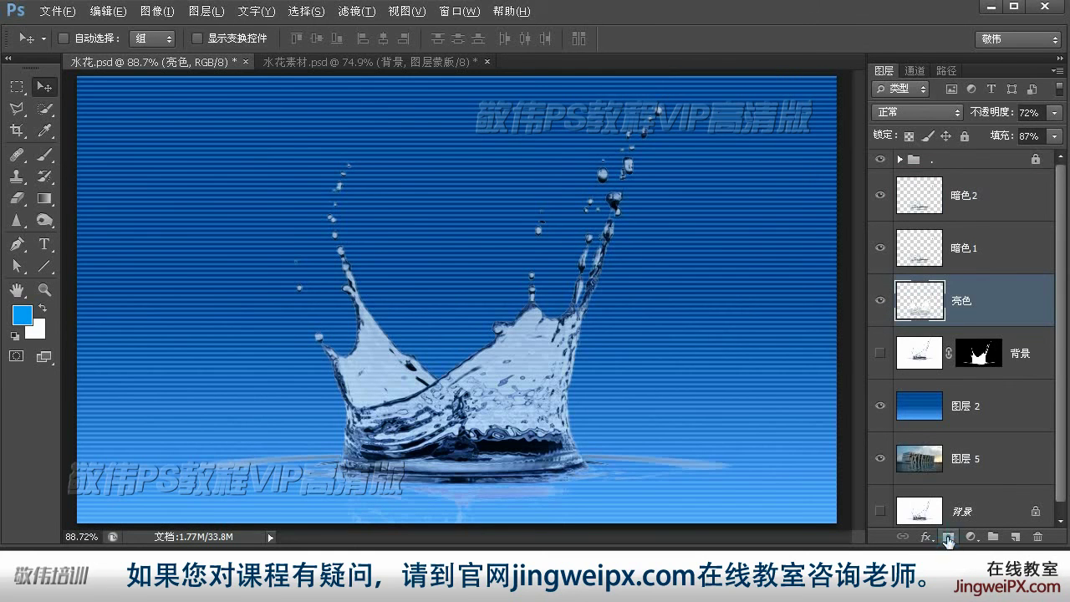
pyautogui.click(947, 539)
pyautogui.moveTo(968, 305); pyautogui.dragTo(495, 396)
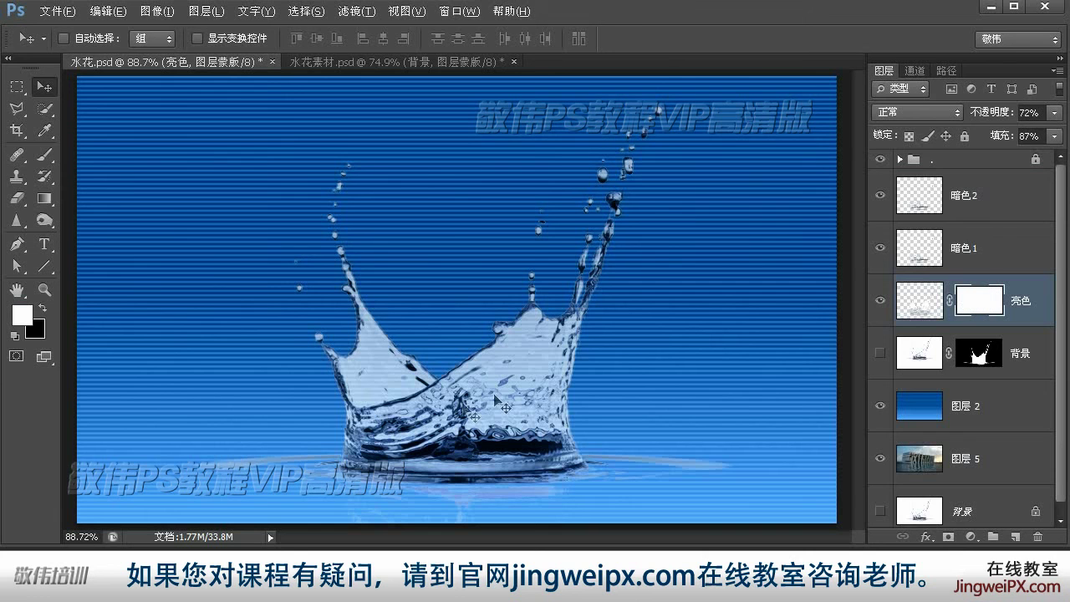
# - Fill the 亮色 mask with a linear white-to-black gradient that fades the highlights toward the splash's base, and reselect the layer's image
pyautogui.click(46, 200)
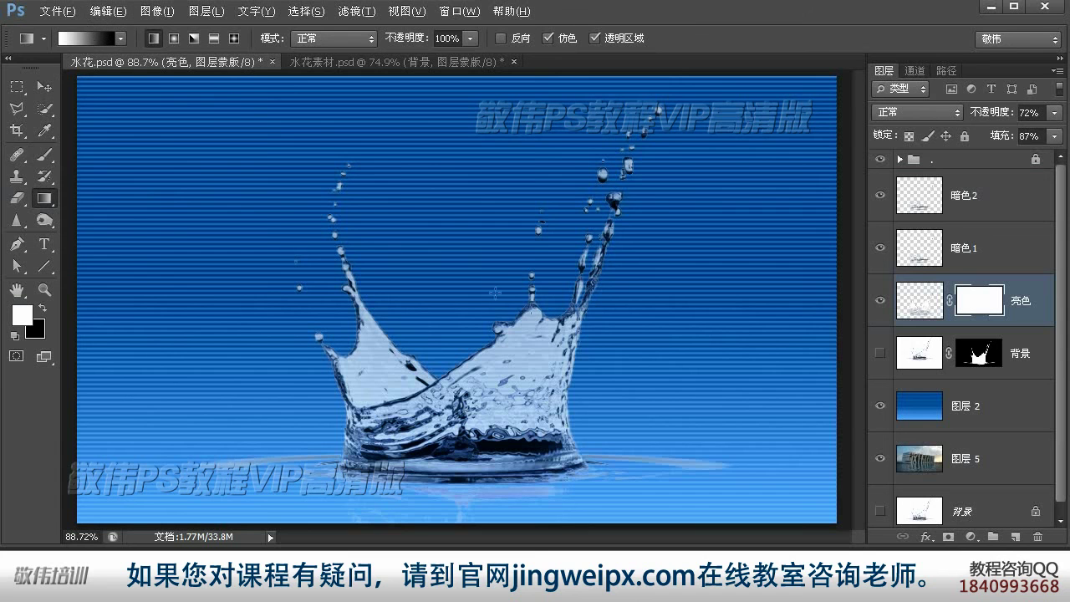
pyautogui.moveTo(464, 209); pyautogui.dragTo(498, 342)
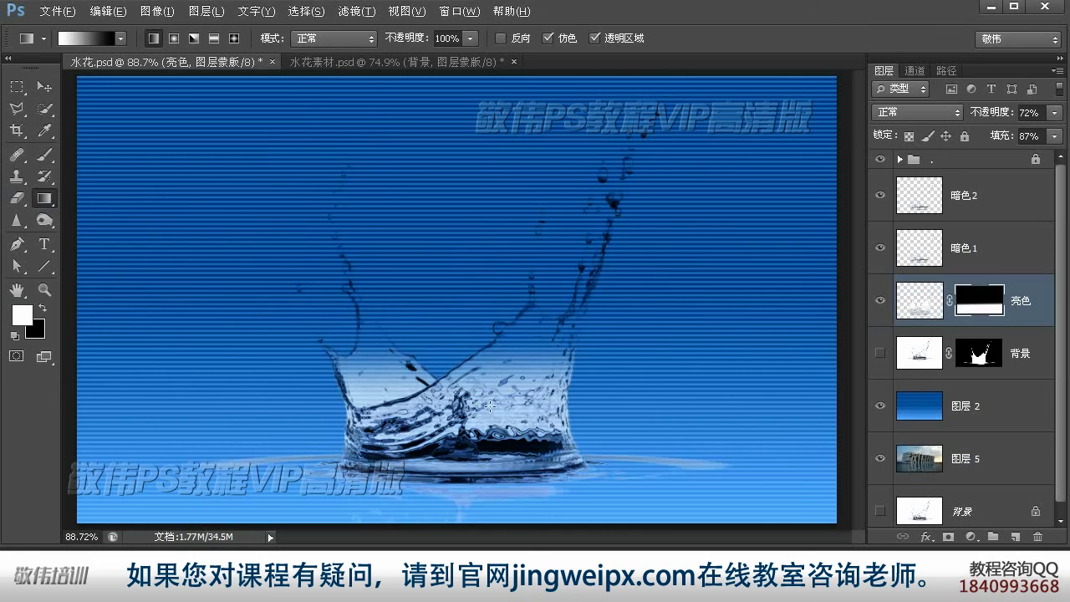
pyautogui.hotkey('ctrl', 'z')
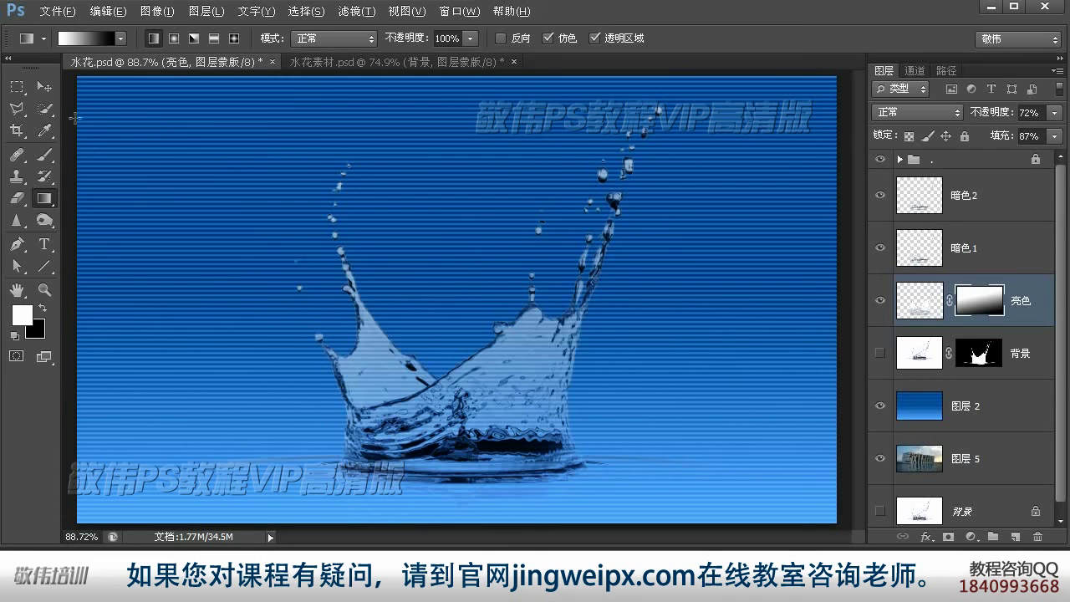
pyautogui.click(46, 87)
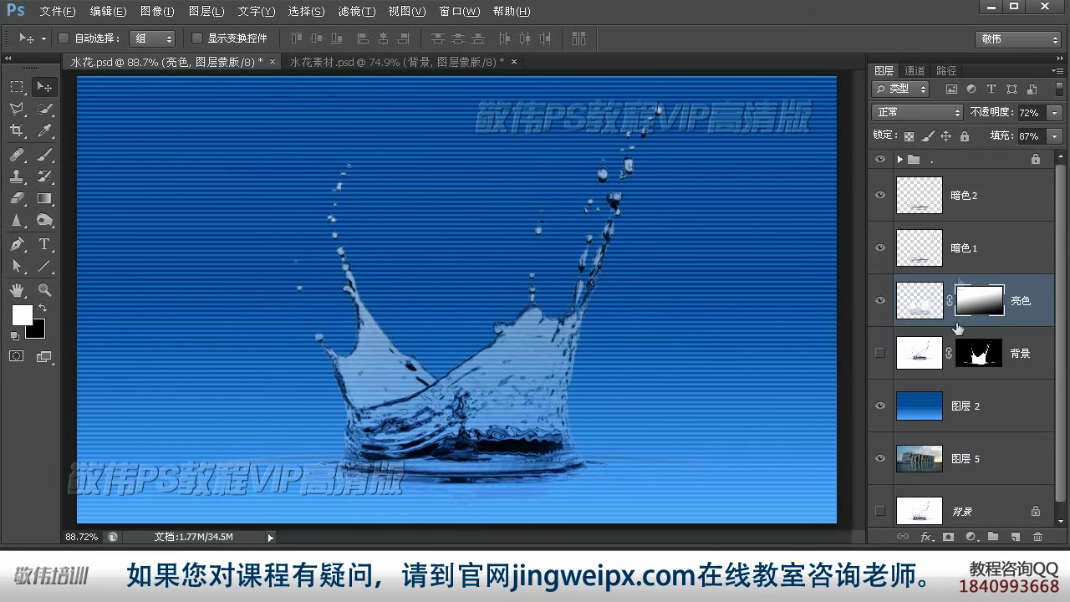
pyautogui.click(915, 309)
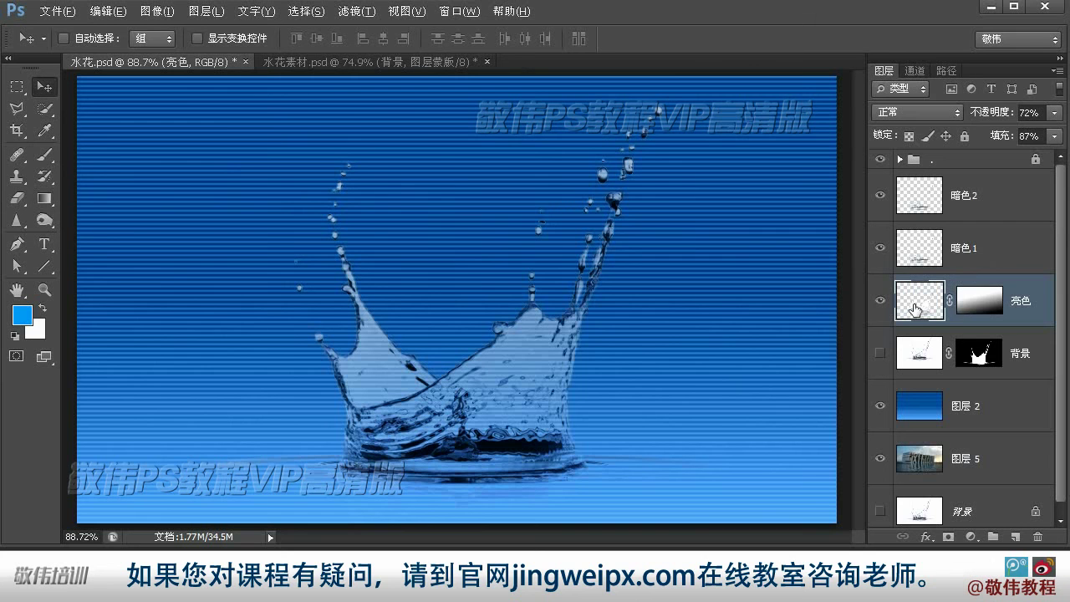
# - Duplicate the 亮色 layer twice to strengthen the highlights, then reduce the fill of the upper two, with the topmost at 46%
pyautogui.moveTo(915, 309); pyautogui.dragTo(918, 311)
pyautogui.moveTo(917, 312); pyautogui.dragTo(917, 312)
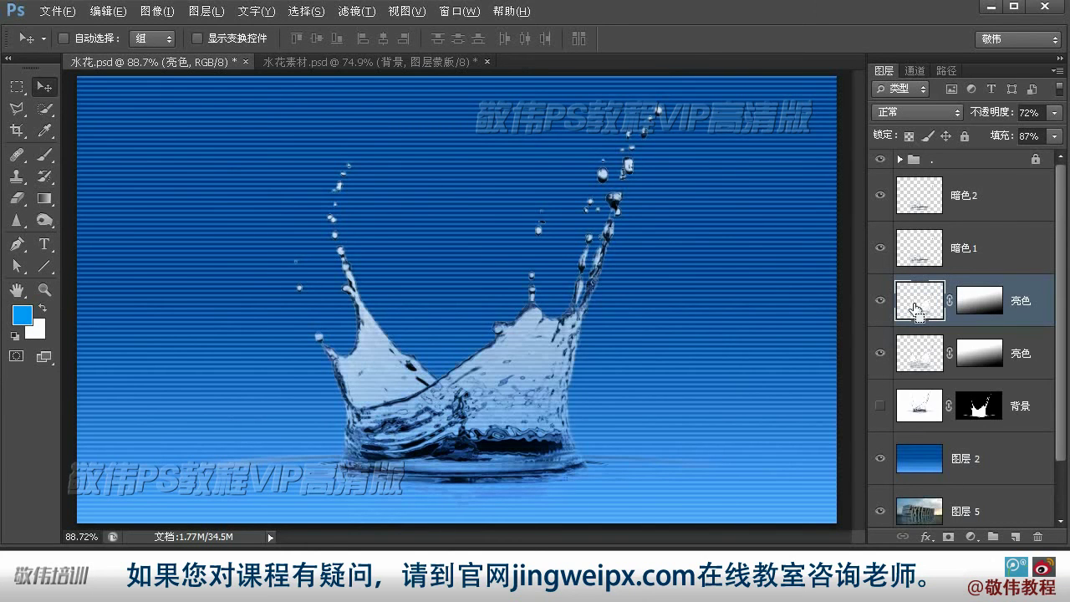
pyautogui.hotkey('ctrl', 'j')
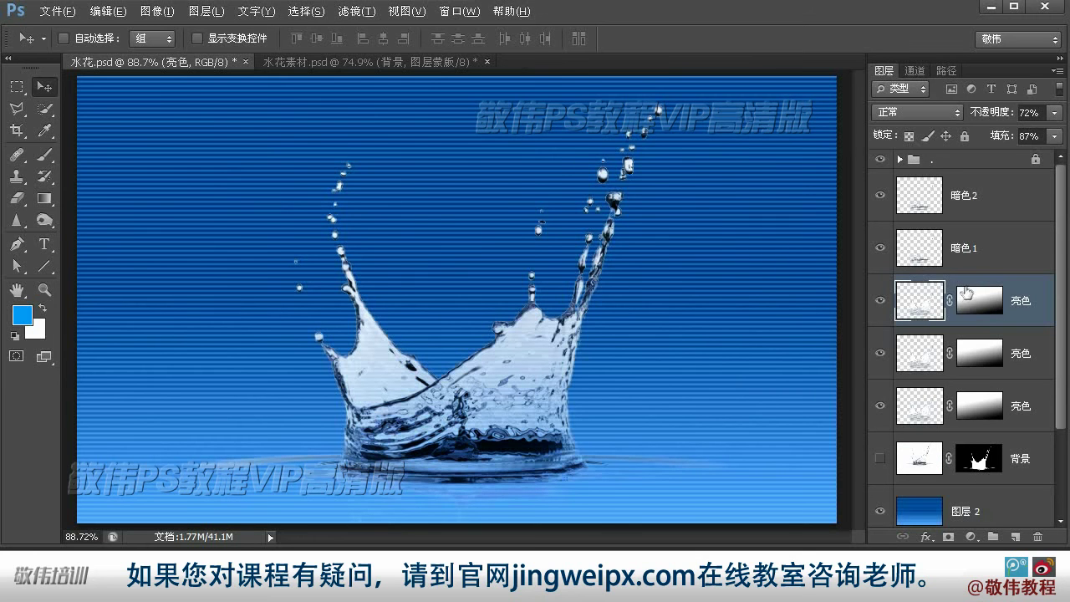
pyautogui.click(1053, 136)
pyautogui.moveTo(1050, 157); pyautogui.dragTo(976, 159)
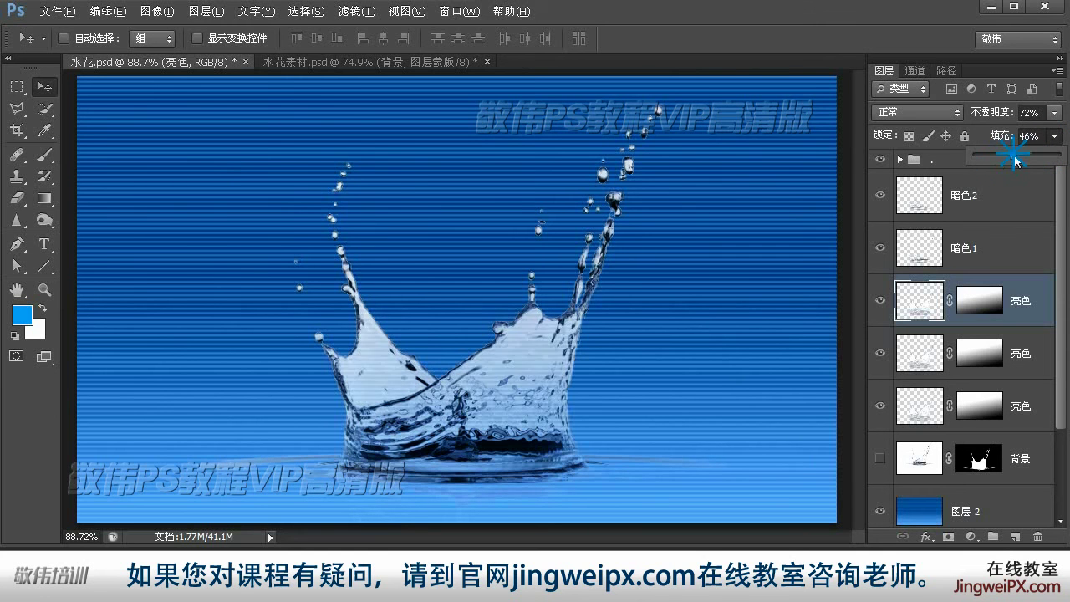
pyautogui.click(928, 355)
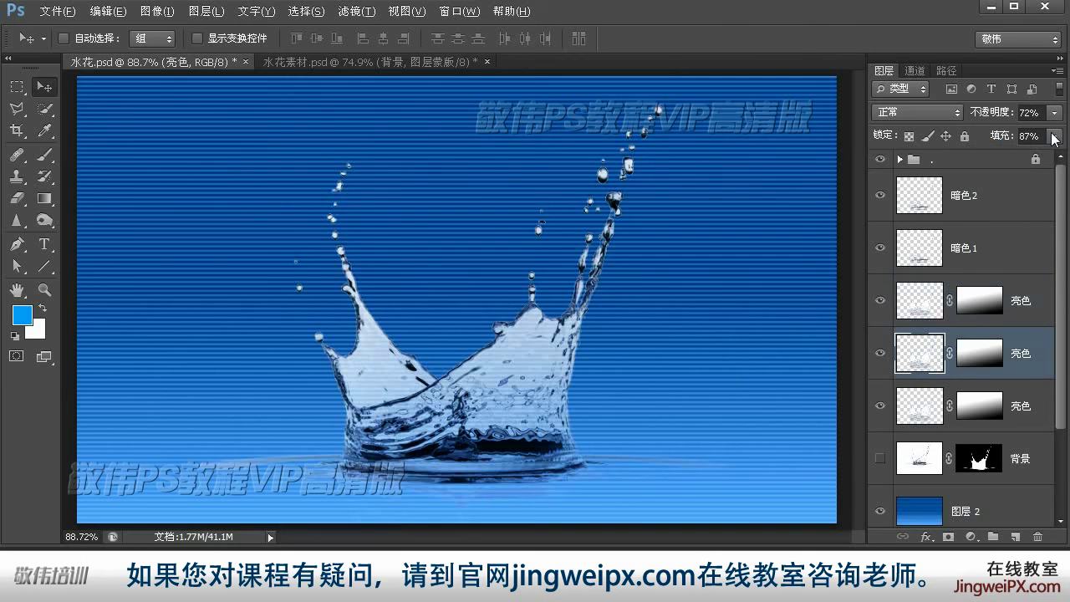
pyautogui.moveTo(1056, 117); pyautogui.dragTo(994, 142)
# - Redraw the linear white-to-black gradient on the topmost 亮色 layer's mask, trying several directions and lengths across the splash
pyautogui.click(980, 301)
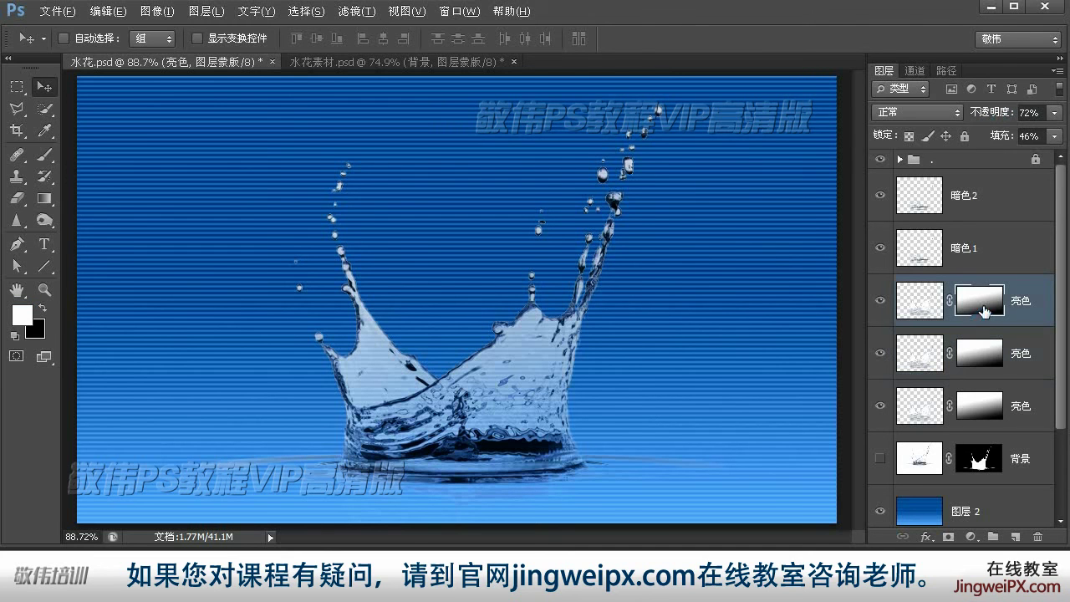
pyautogui.click(44, 199)
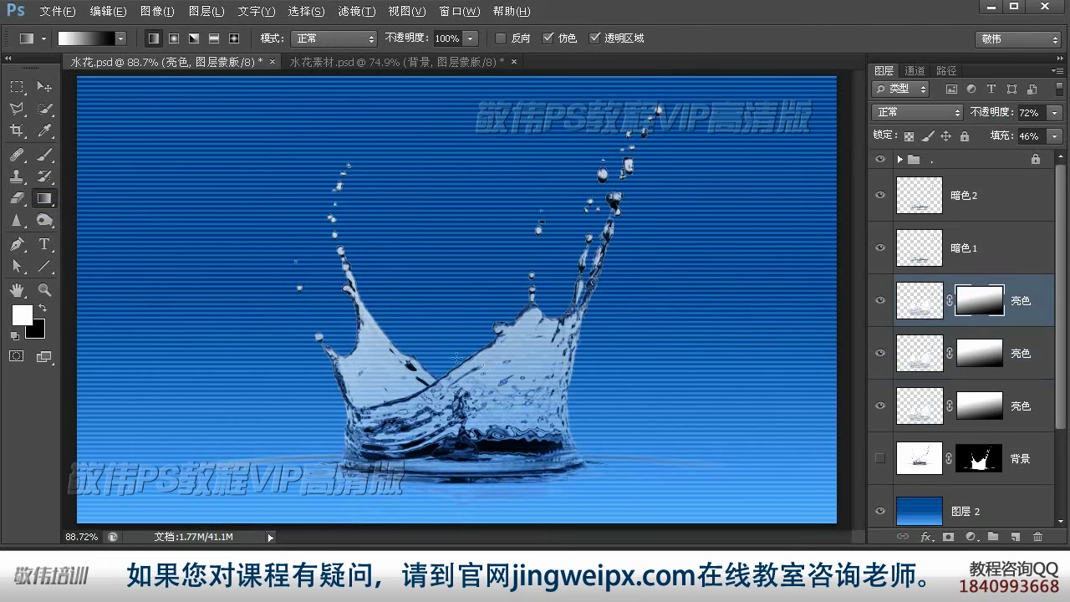
pyautogui.moveTo(475, 407); pyautogui.dragTo(467, 380)
pyautogui.moveTo(451, 427); pyautogui.dragTo(449, 348)
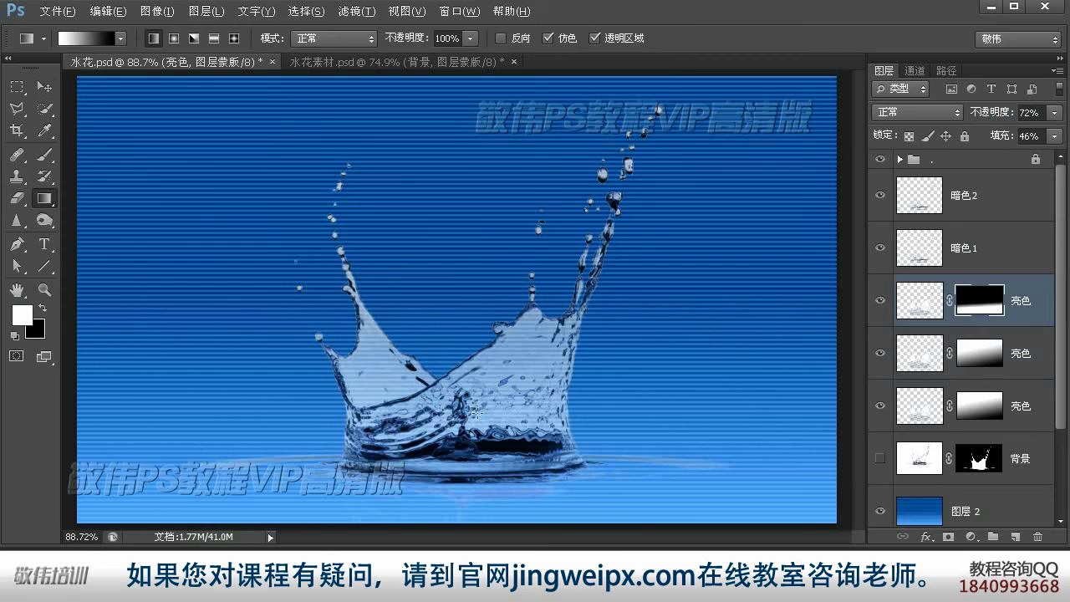
pyautogui.moveTo(496, 405); pyautogui.dragTo(459, 405)
pyautogui.moveTo(532, 326); pyautogui.dragTo(521, 366)
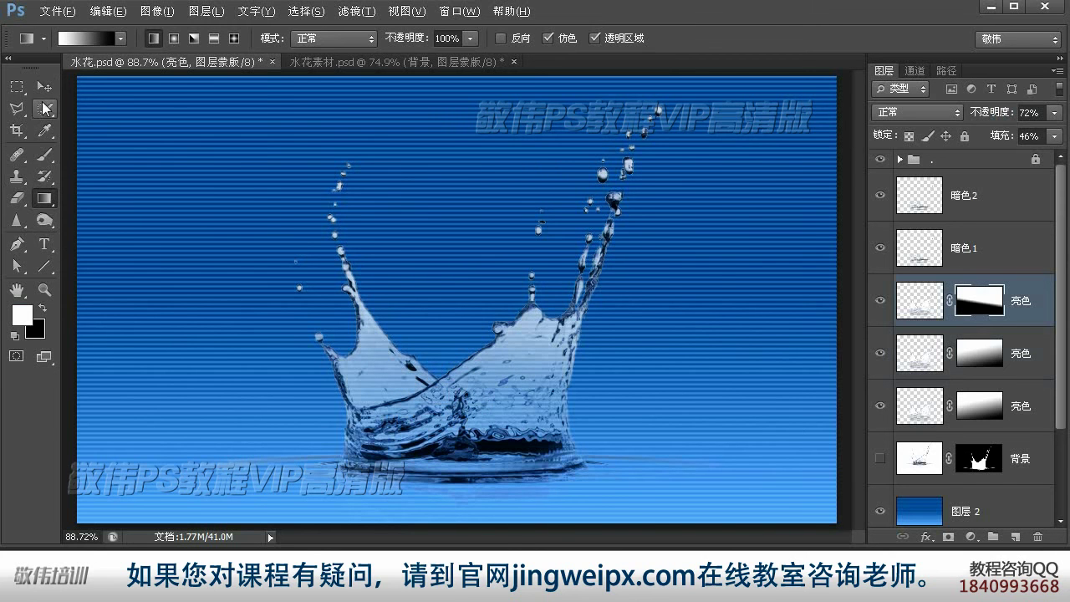
pyautogui.click(521, 373)
pyautogui.moveTo(522, 373)
pyautogui.mouseDown()
pyautogui.moveTo(505, 413)
pyautogui.moveTo(469, 445)
pyautogui.moveTo(513, 365)
pyautogui.moveTo(497, 418)
pyautogui.mouseUp()
# - In 玻璃瓶2.psd, rename the bottle group 组 1 as 瓶子 and copy it into 水花.psd
pyautogui.click(527, 373)
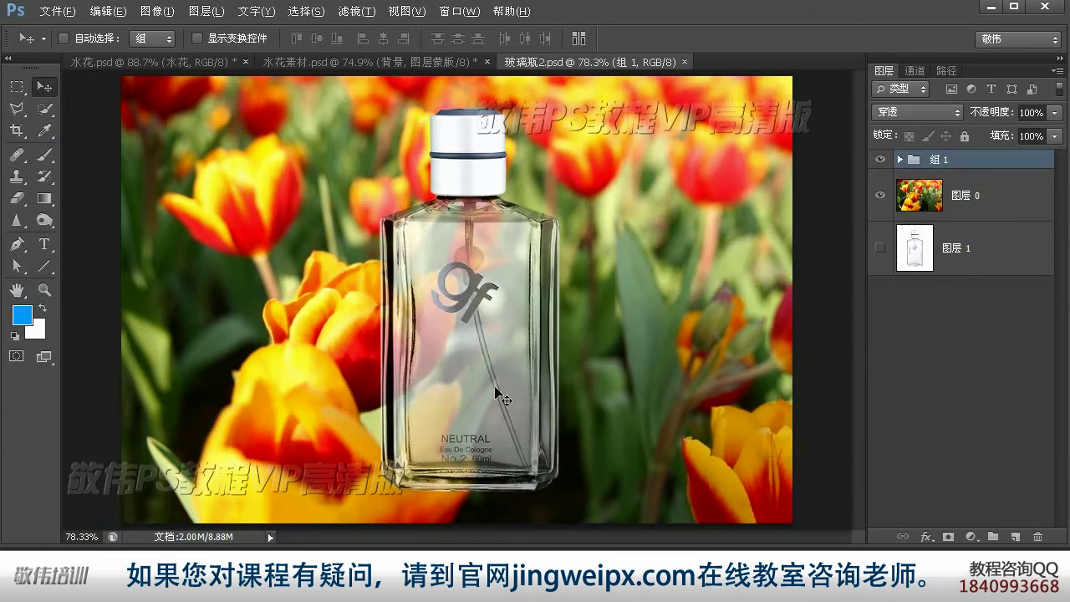
pyautogui.doubleClick(947, 160)
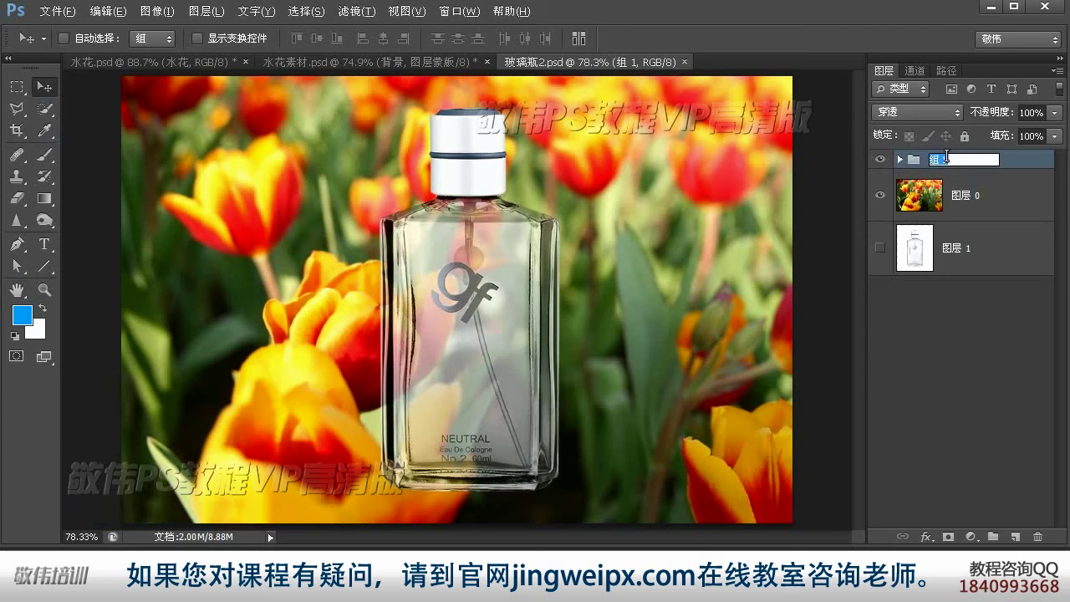
pyautogui.write('pingzi')
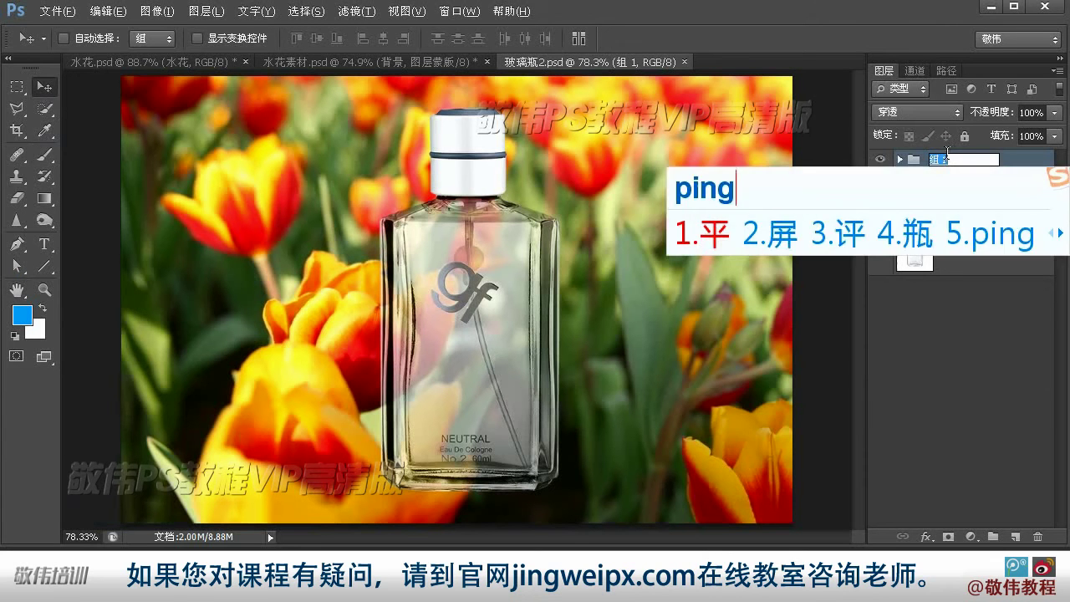
pyautogui.press('space')
pyautogui.press('Return')
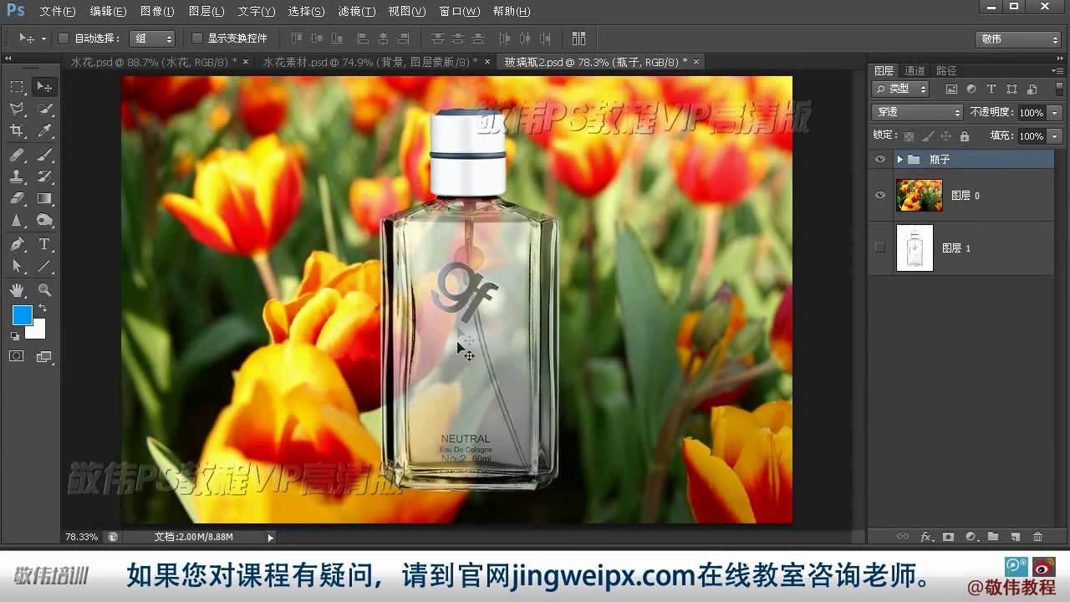
pyautogui.moveTo(495, 297); pyautogui.dragTo(485, 269)
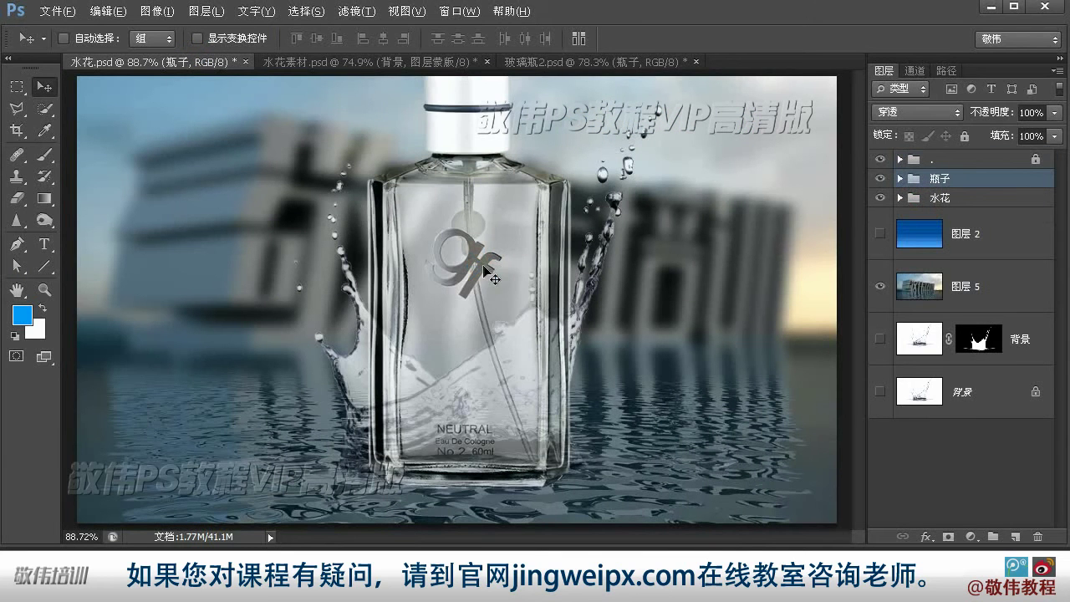
# - Scale the 瓶子 group to about 81%, position it inside the splash, and move it below the 水花 group
pyautogui.hotkey('ctrl', 't')
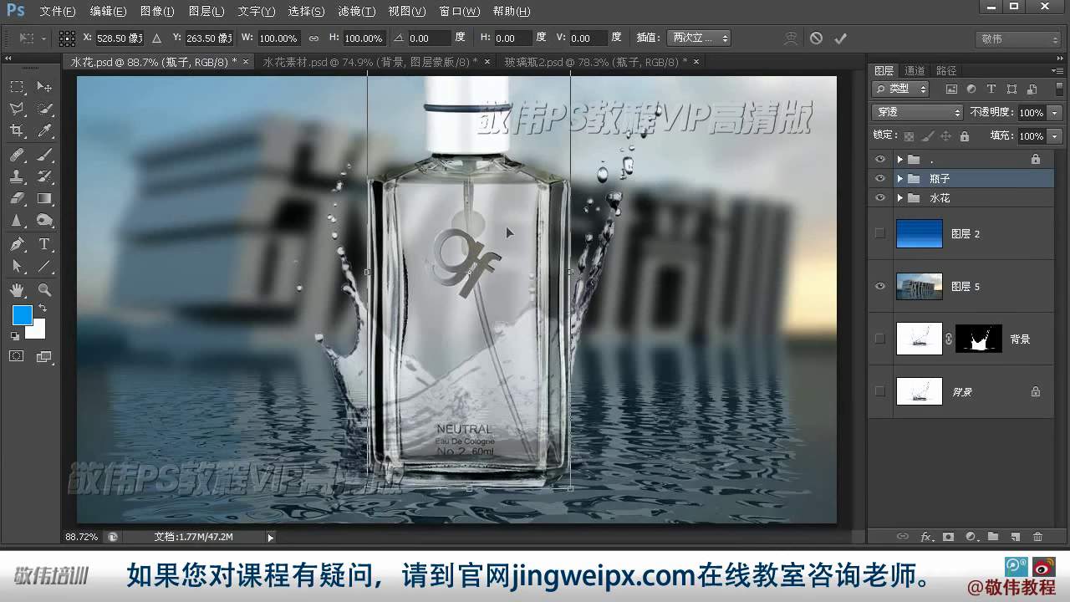
pyautogui.moveTo(570, 487); pyautogui.dragTo(506, 413)
pyautogui.moveTo(478, 179); pyautogui.dragTo(491, 225)
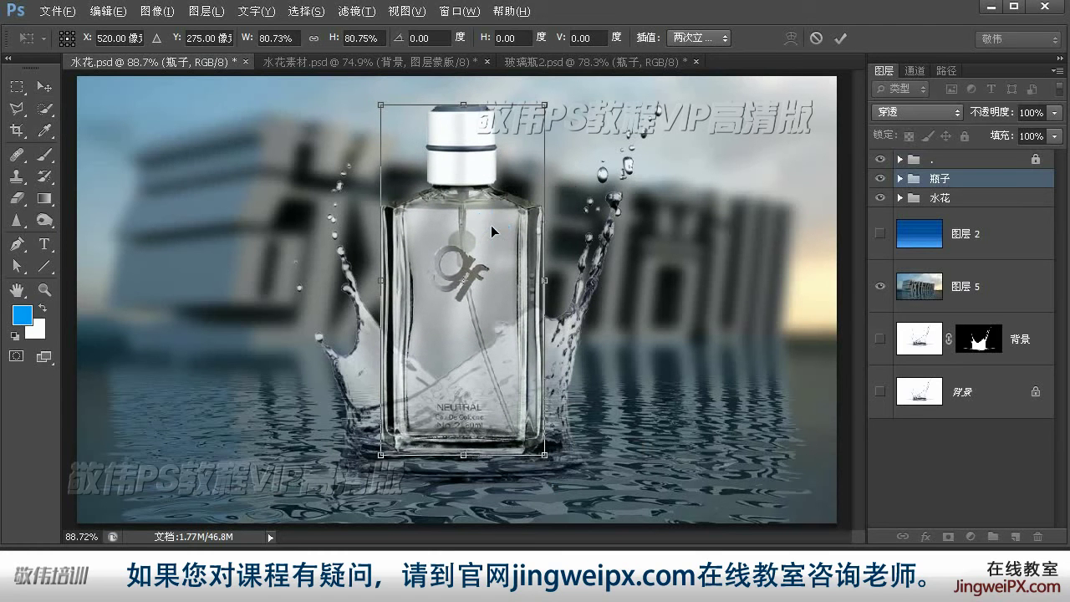
pyautogui.press('Return')
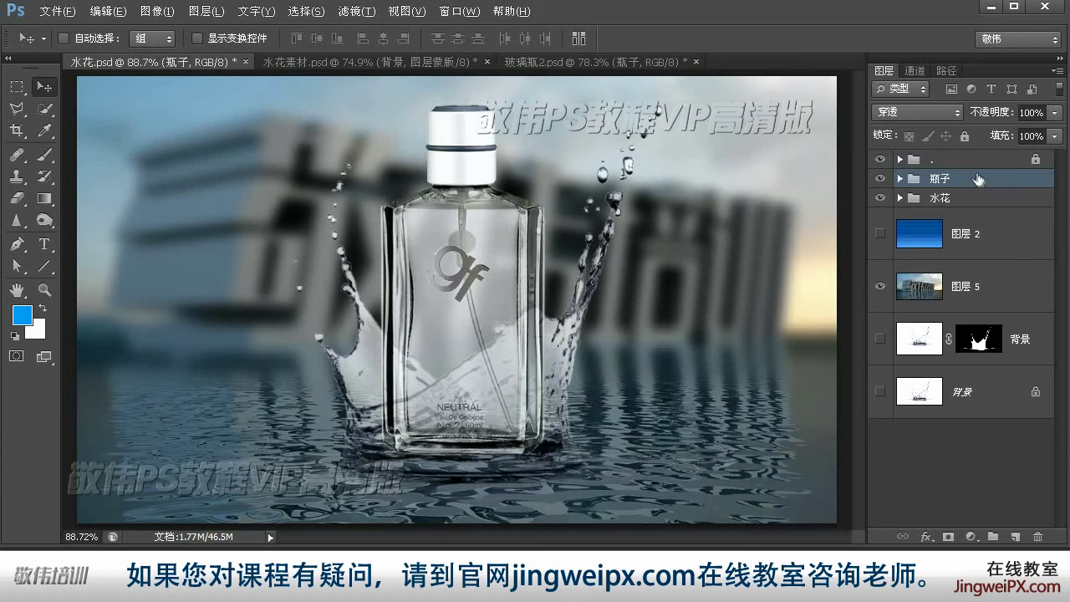
pyautogui.moveTo(975, 177); pyautogui.dragTo(979, 209)
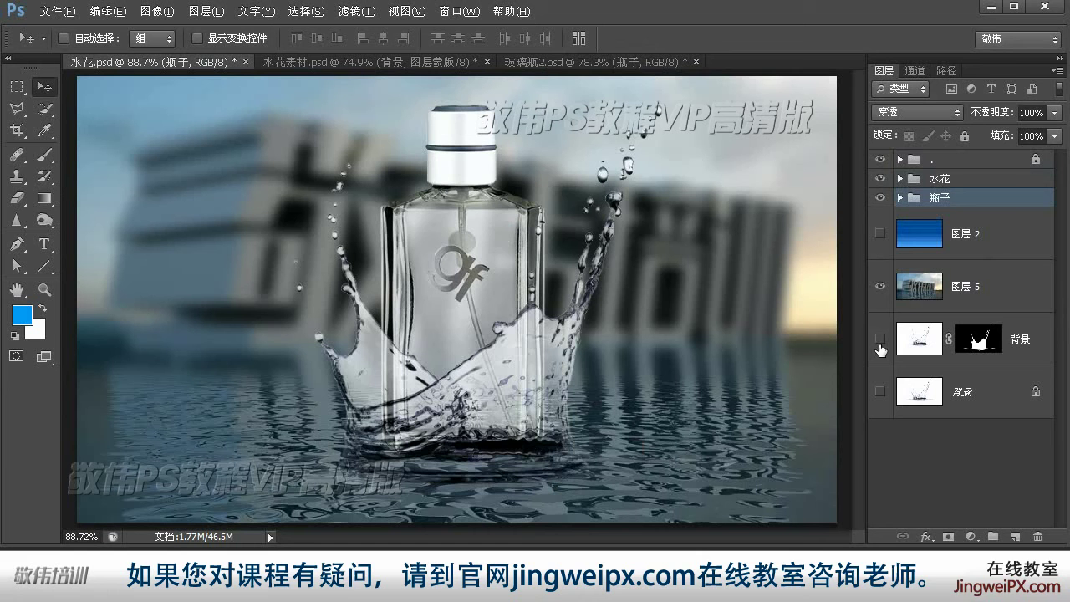
# - Add a blank white mask to the 水花 group and outline the rear splash area overlapping the bottle with a polygonal lasso selection
pyautogui.click(971, 179)
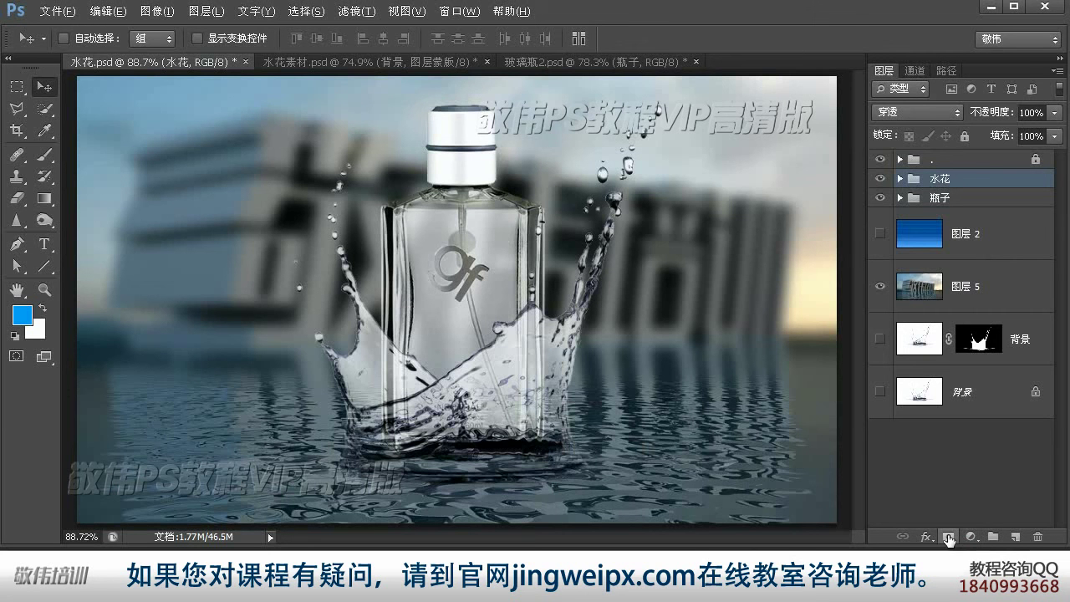
pyautogui.click(948, 537)
pyautogui.click(44, 290)
pyautogui.click(418, 393)
pyautogui.click(418, 393)
pyautogui.click(418, 393)
pyautogui.click(16, 109)
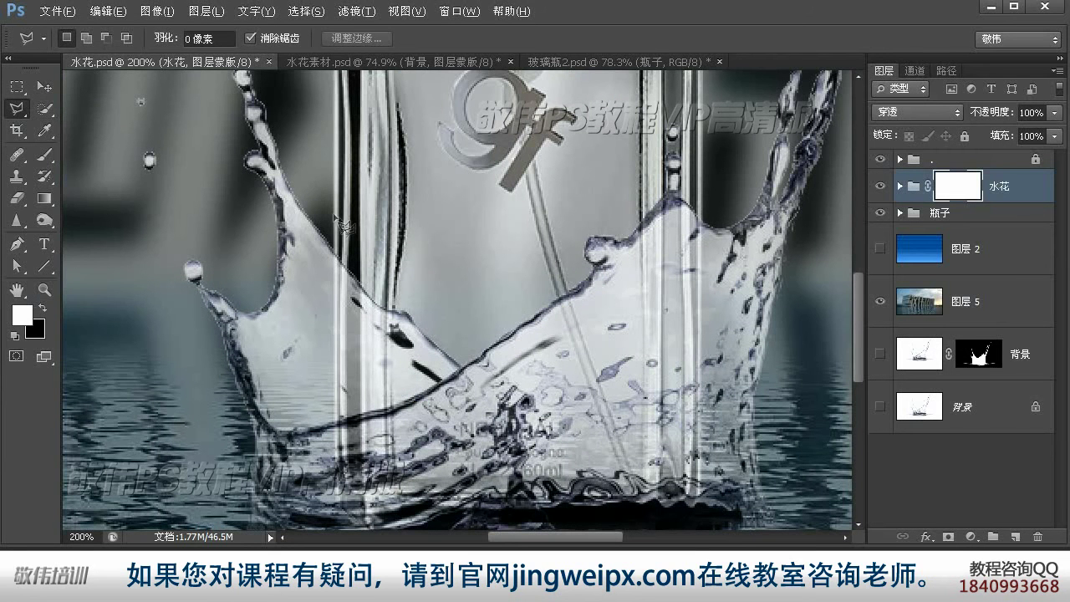
pyautogui.click(336, 215)
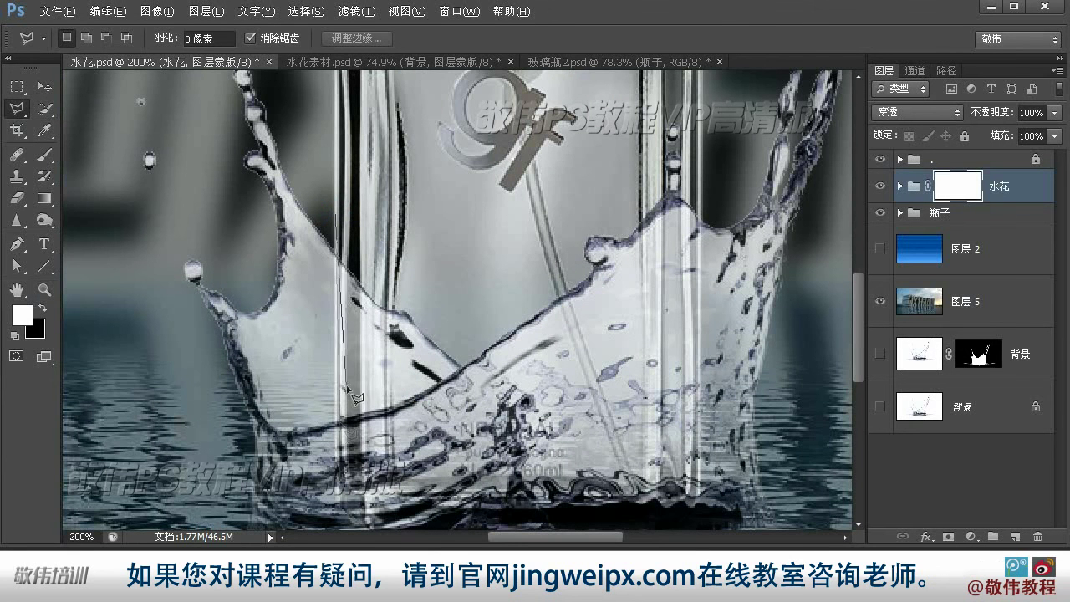
pyautogui.click(337, 421)
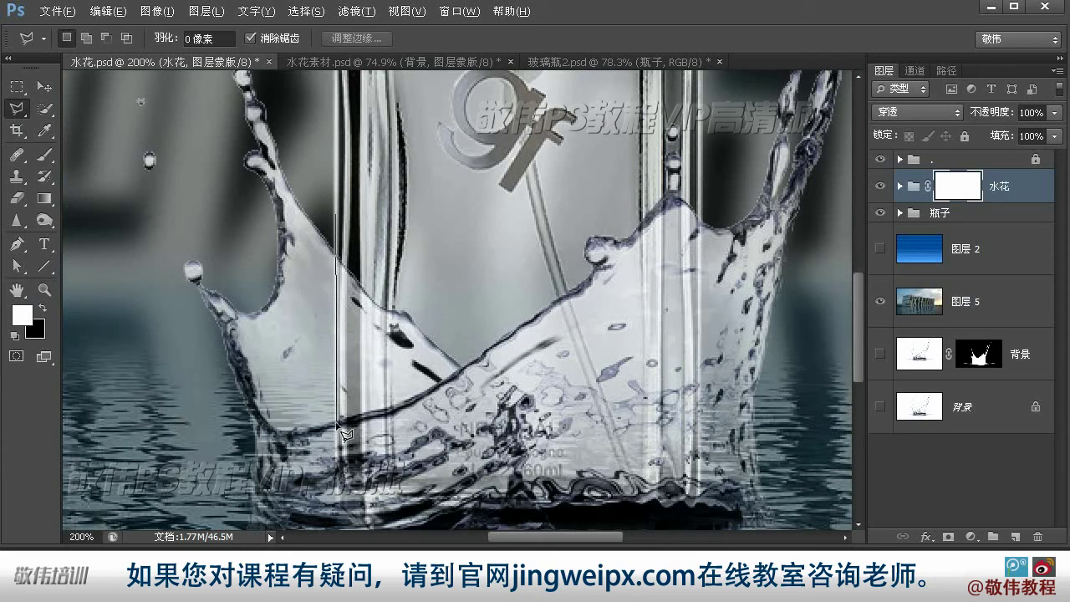
pyautogui.click(407, 400)
pyautogui.click(456, 377)
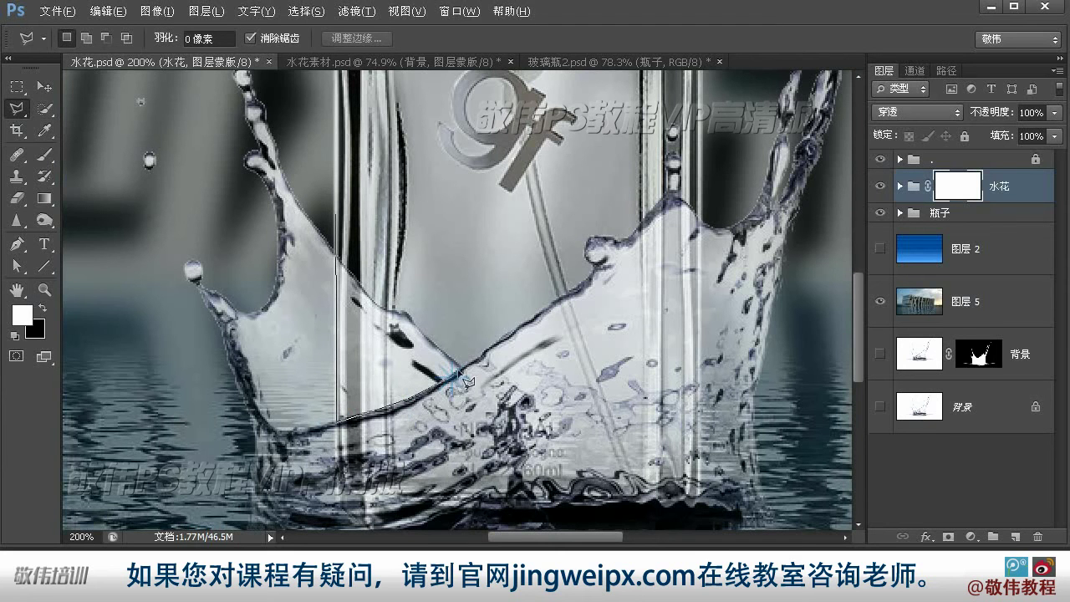
pyautogui.click(473, 361)
pyautogui.click(464, 282)
pyautogui.doubleClick(361, 205)
# - Paint black on the 水花 mask inside the selection with a soft 50 px brush at 34% opacity, fading the splash over the bottle, and deselect
pyautogui.click(46, 155)
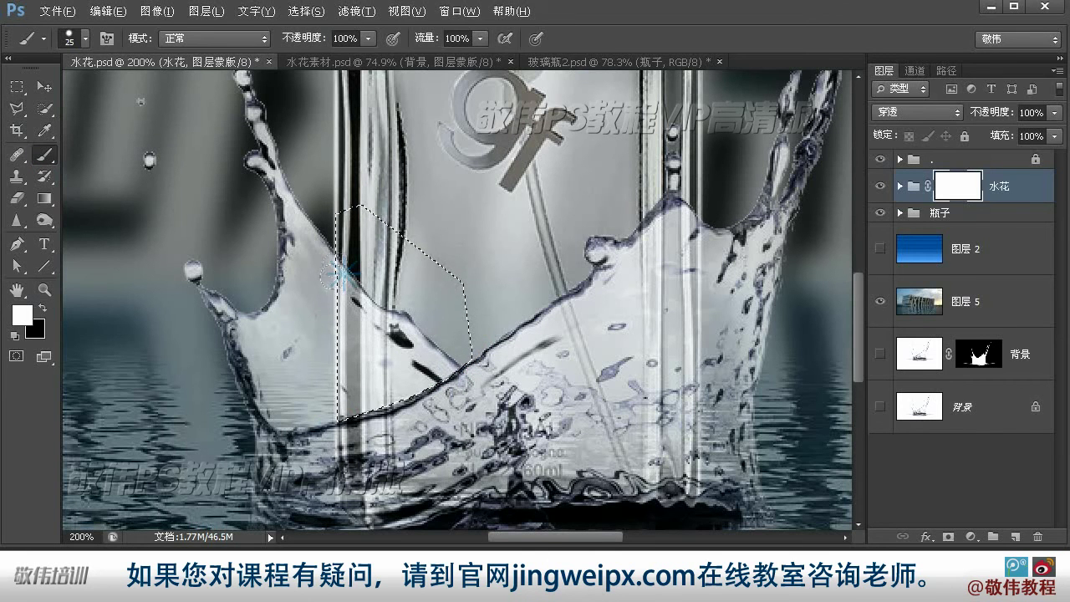
pyautogui.click(43, 307)
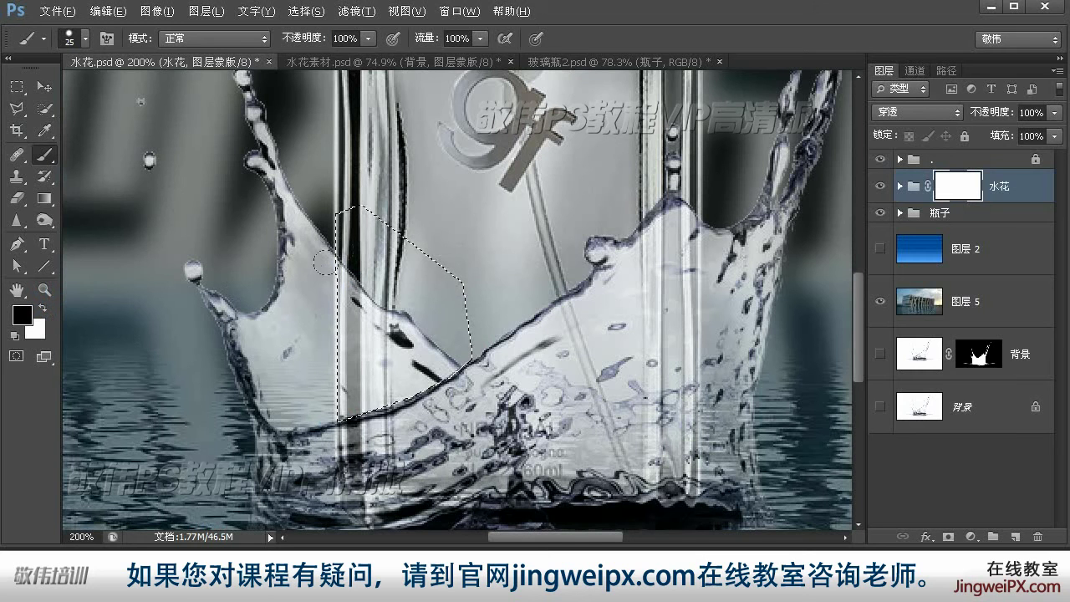
pyautogui.rightClick(435, 312)
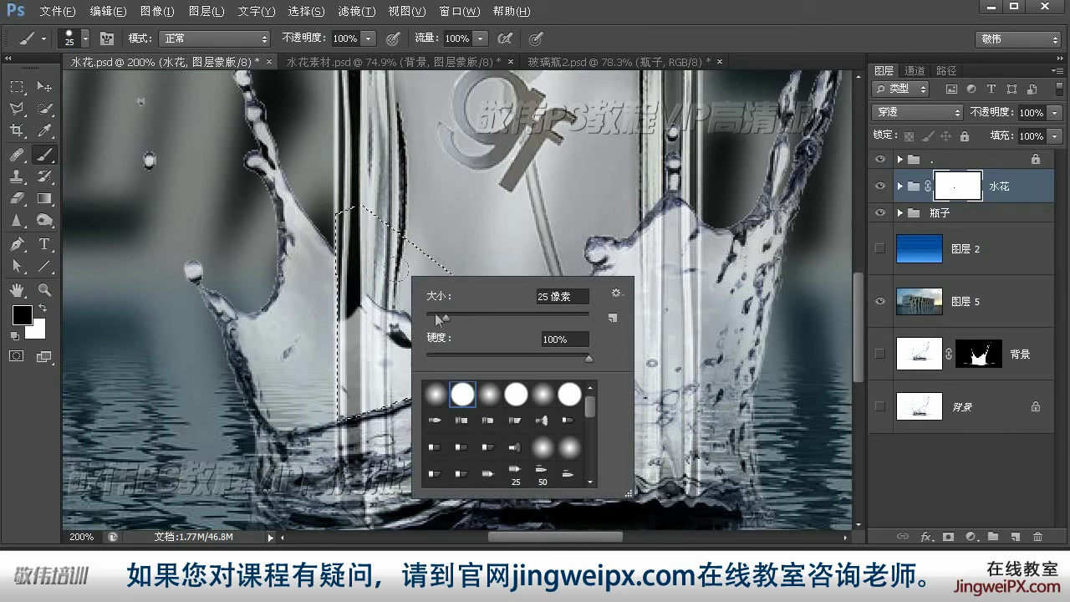
pyautogui.click(489, 394)
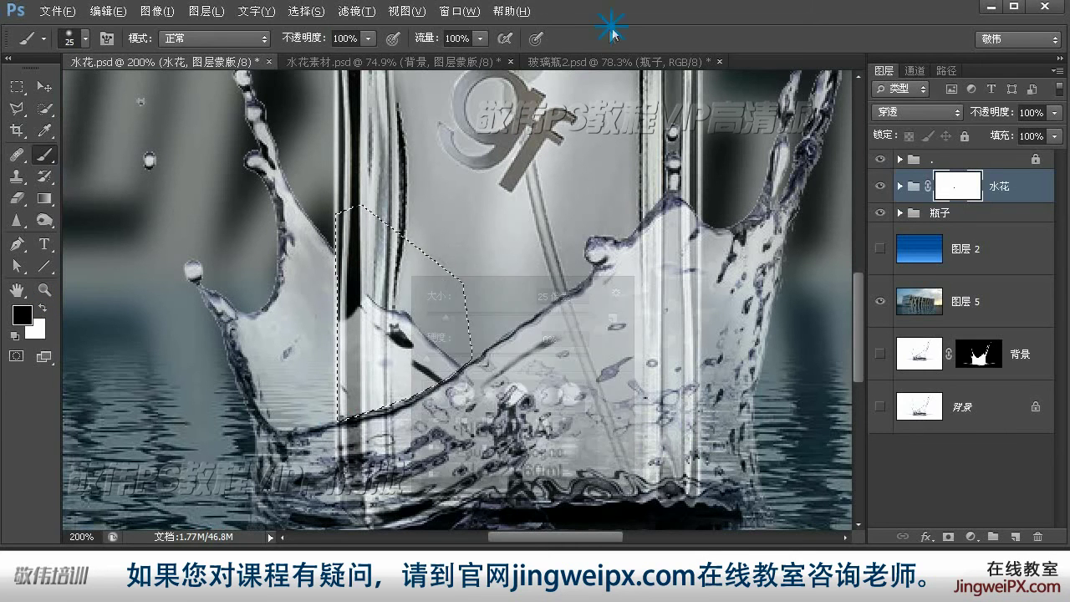
pyautogui.click(347, 39)
pyautogui.moveTo(365, 54); pyautogui.dragTo(314, 58)
pyautogui.click(349, 315)
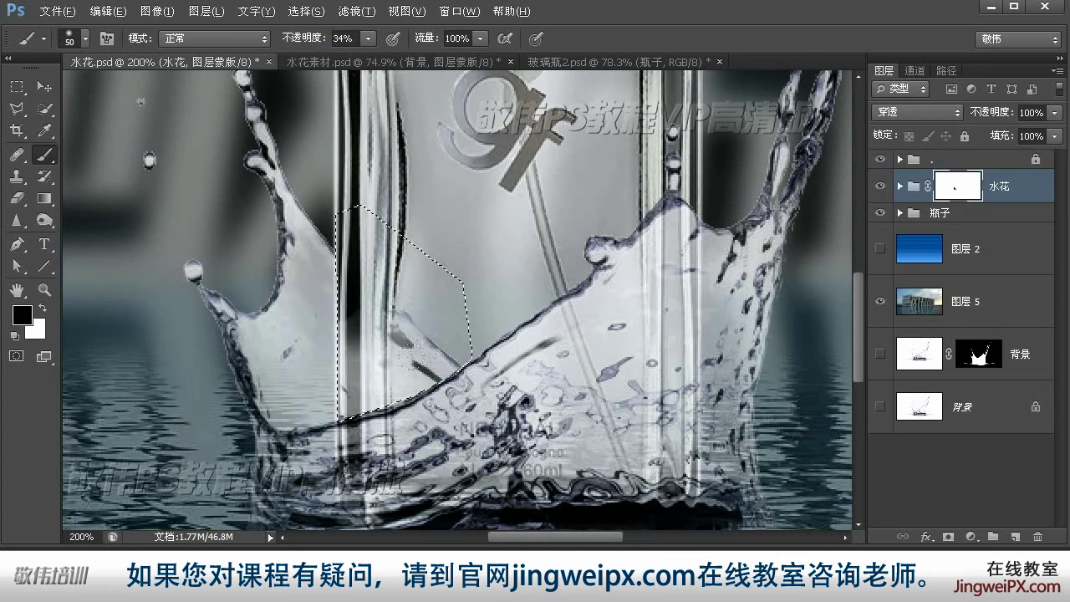
pyautogui.click(455, 377)
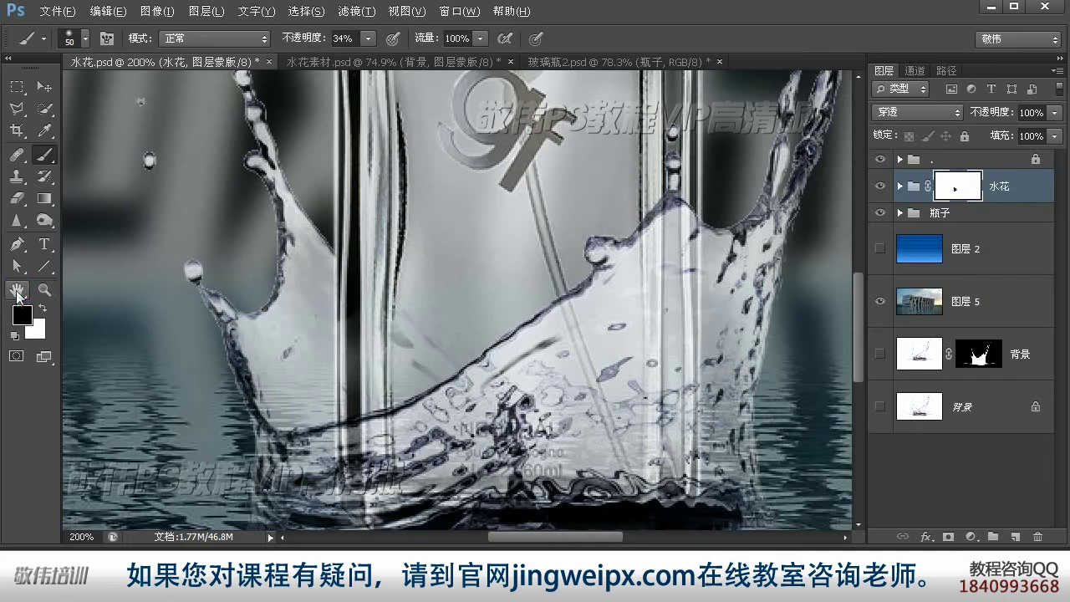
# - Compare the whole composite over the blue 图层 2 background and over the 图层 5 photo background
pyautogui.doubleClick(18, 291)
pyautogui.click(48, 87)
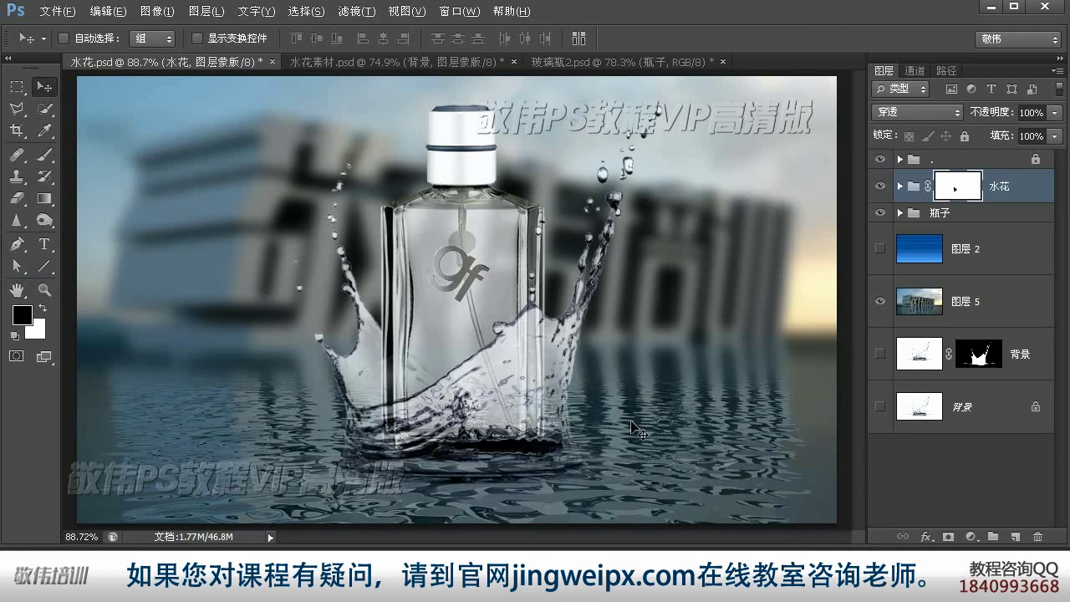
pyautogui.click(881, 249)
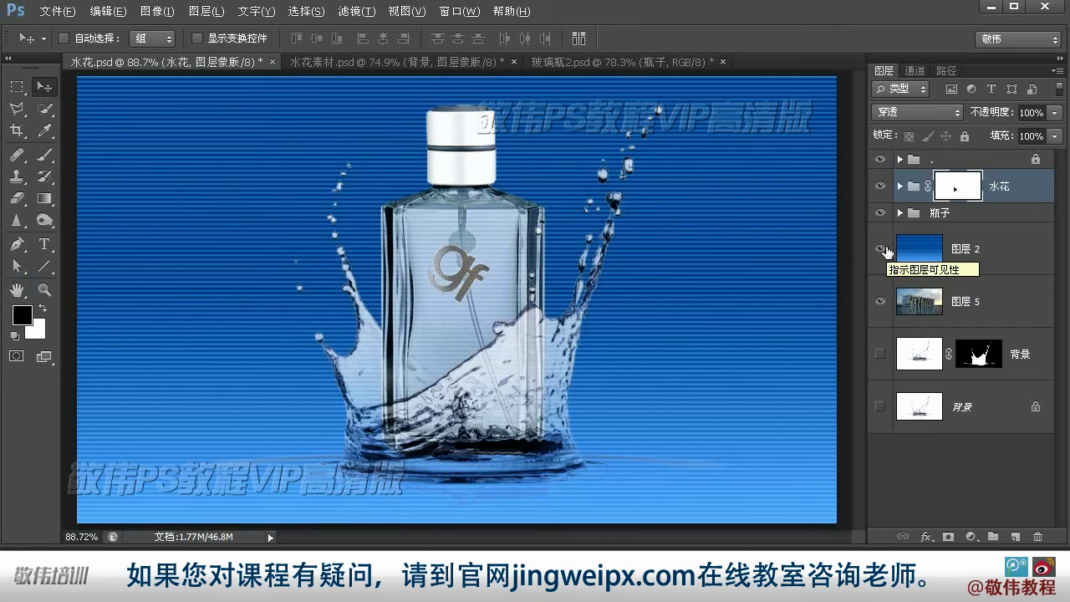
pyautogui.click(879, 247)
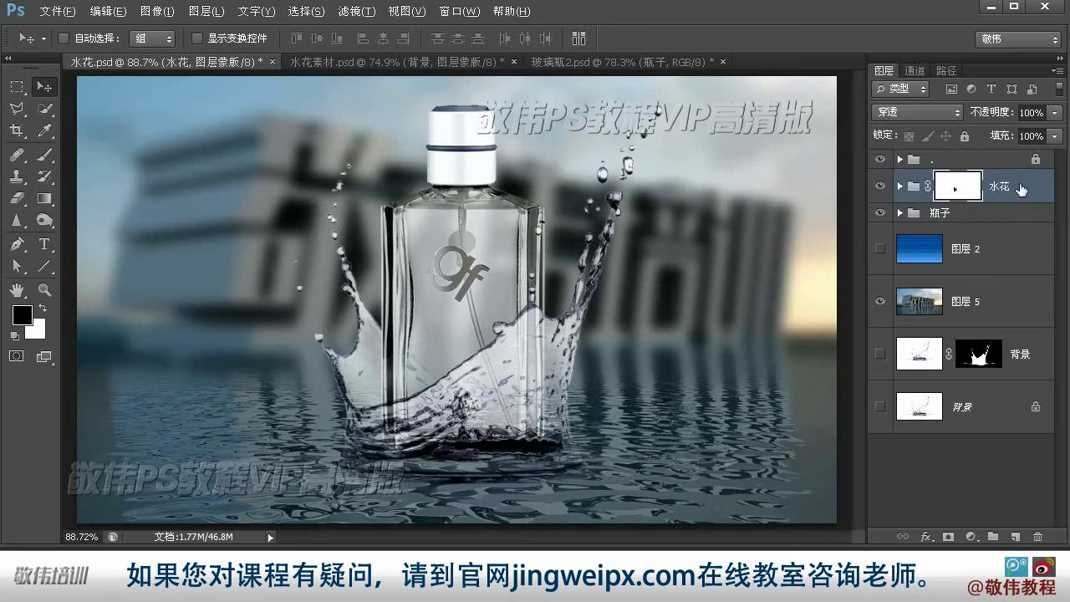
# - Add a Color Balance (色彩平衡) adjustment layer above the 水花 group and clip it to that group
pyautogui.click(1028, 191)
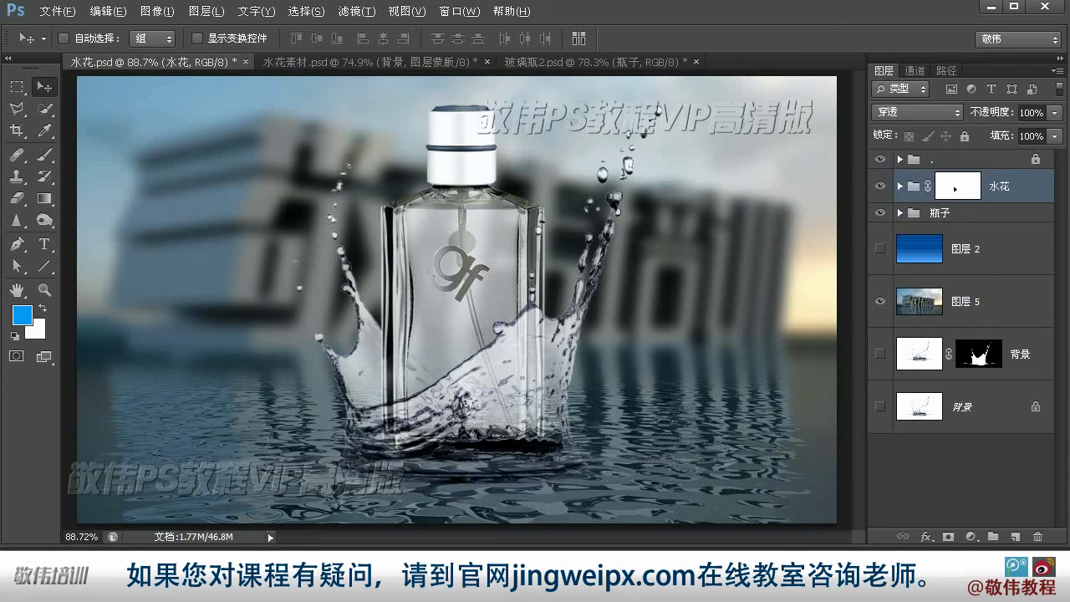
pyautogui.click(972, 535)
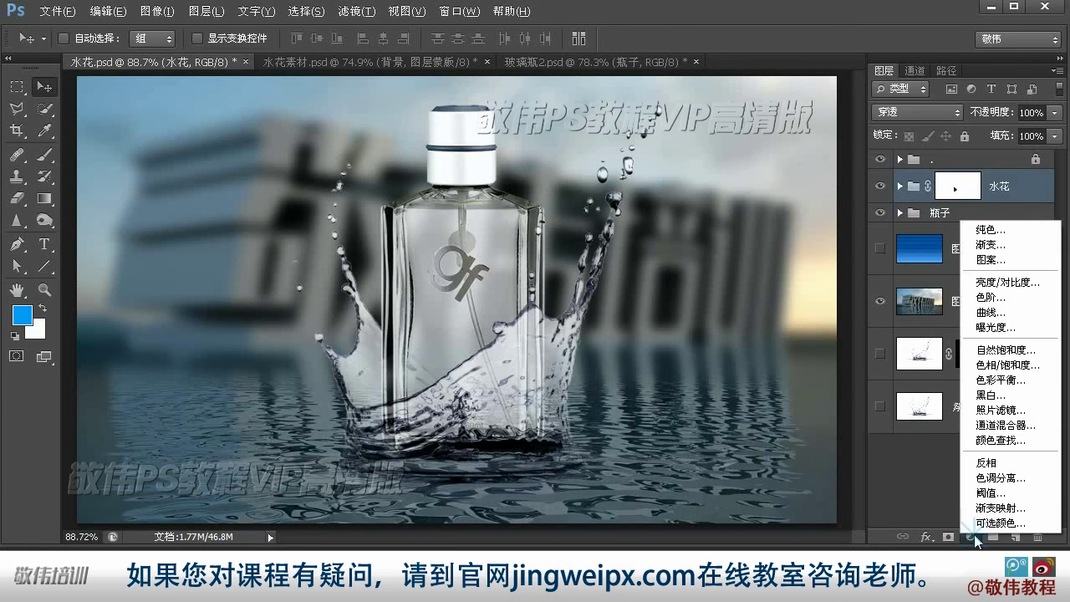
pyautogui.click(1007, 381)
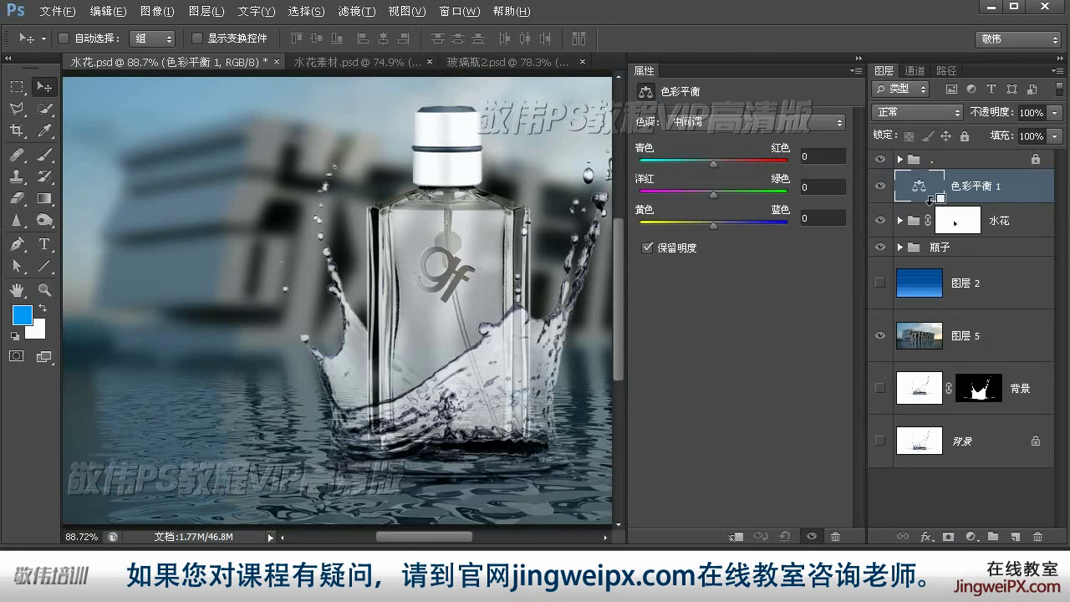
pyautogui.keyDown('alt'); pyautogui.click(930, 200); pyautogui.keyUp('alt')
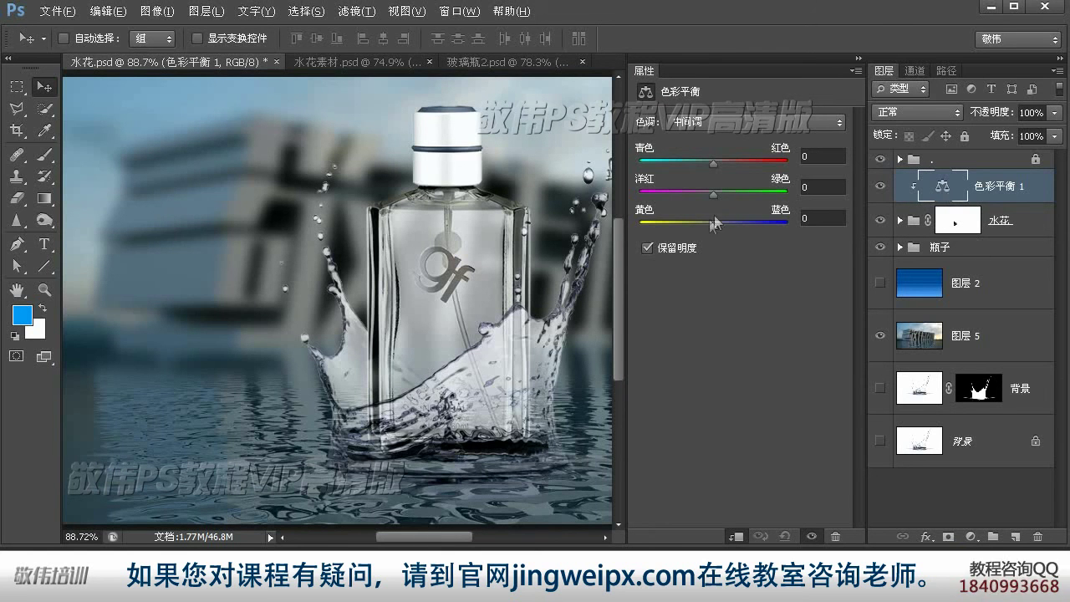
# - Set the splash's Color Balance midtones to -46, -8 and +16, and add a Hue/Saturation (色相/饱和度) adjustment layer clipped above it
pyautogui.moveTo(714, 165); pyautogui.dragTo(684, 164)
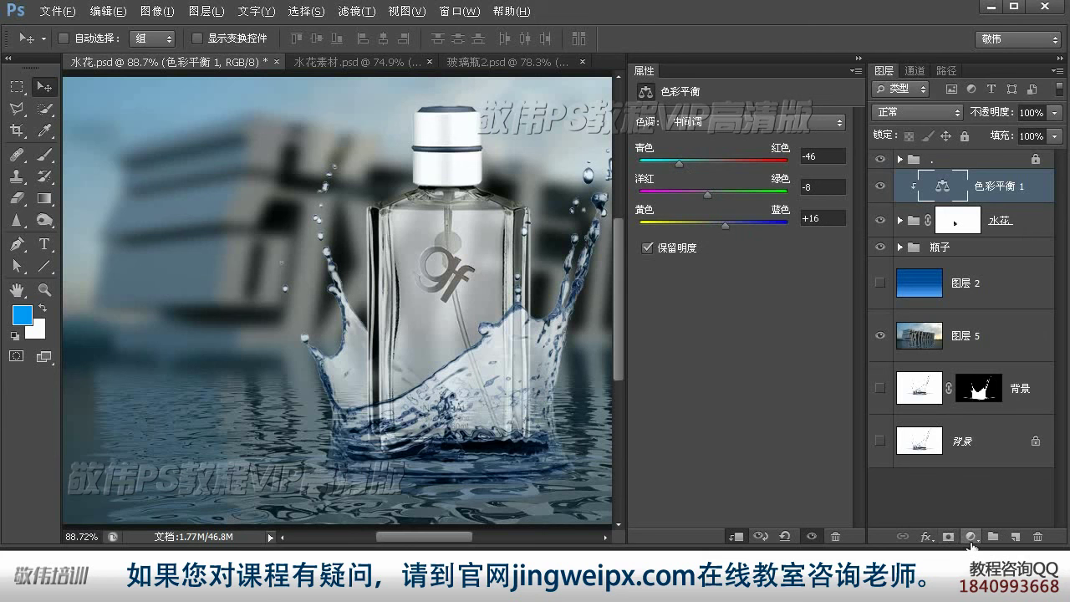
pyautogui.click(971, 540)
pyautogui.click(1013, 376)
pyautogui.keyDown('alt'); pyautogui.click(945, 203); pyautogui.keyUp('alt')
# - Set the clipped Hue/Saturation adjustment's saturation to -51 and shift its hue slightly in the negative direction to match the water
pyautogui.moveTo(740, 221); pyautogui.dragTo(688, 224)
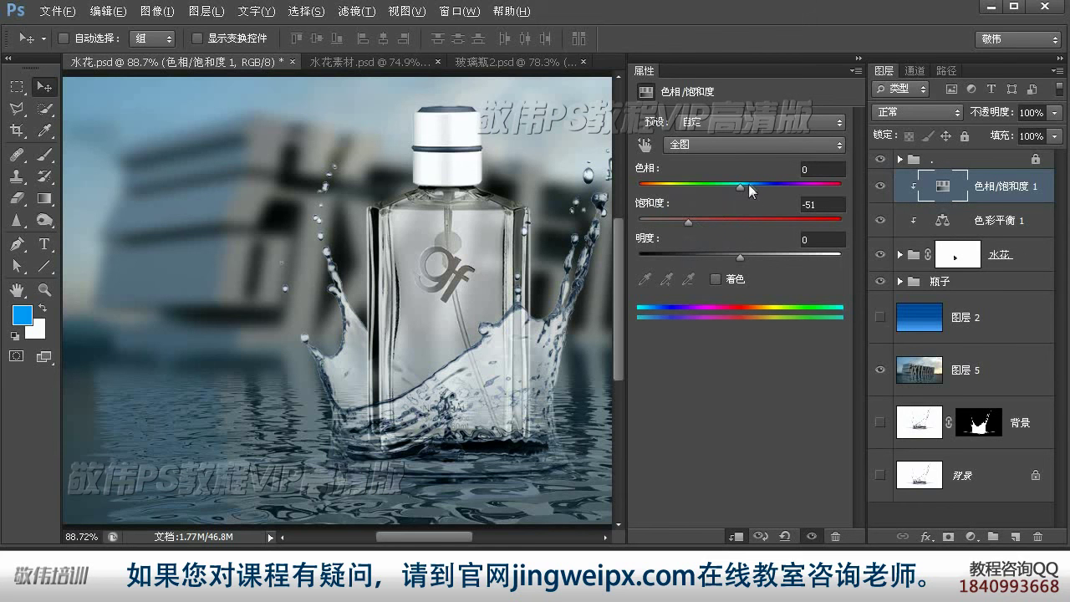
pyautogui.moveTo(739, 194)
pyautogui.mouseDown()
pyautogui.moveTo(714, 195)
pyautogui.moveTo(730, 195)
pyautogui.mouseUp()
pyautogui.click(859, 59)
pyautogui.click(31, 286)
pyautogui.click(30, 286)
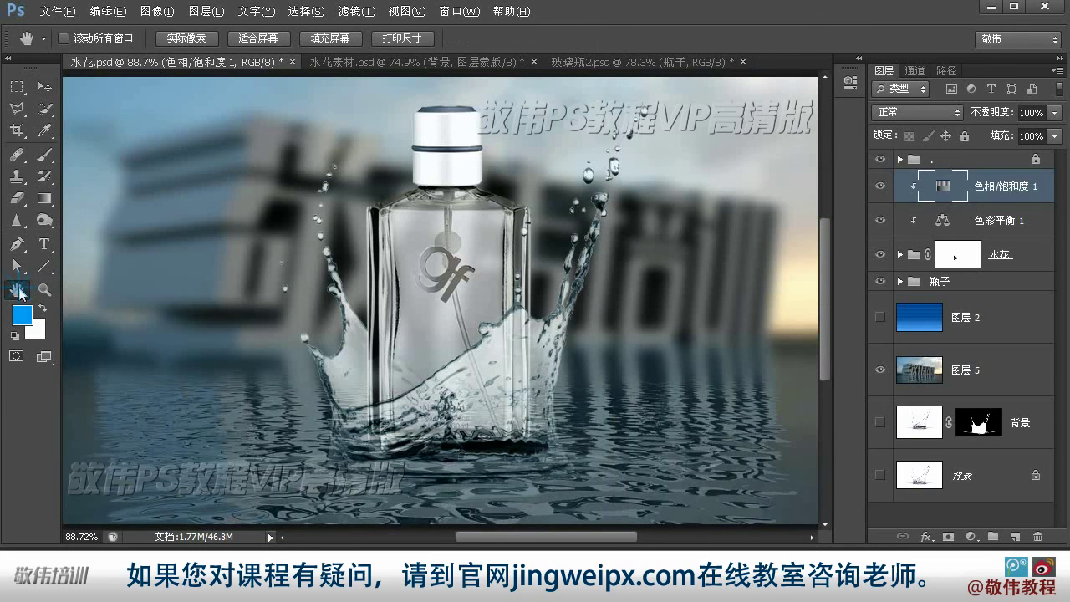
pyautogui.click(47, 88)
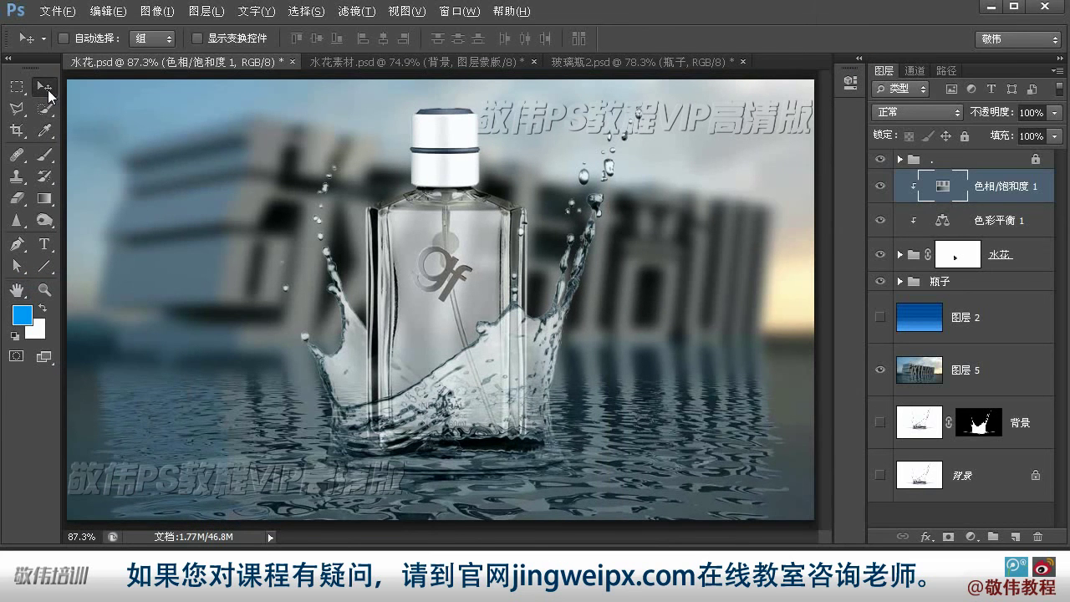
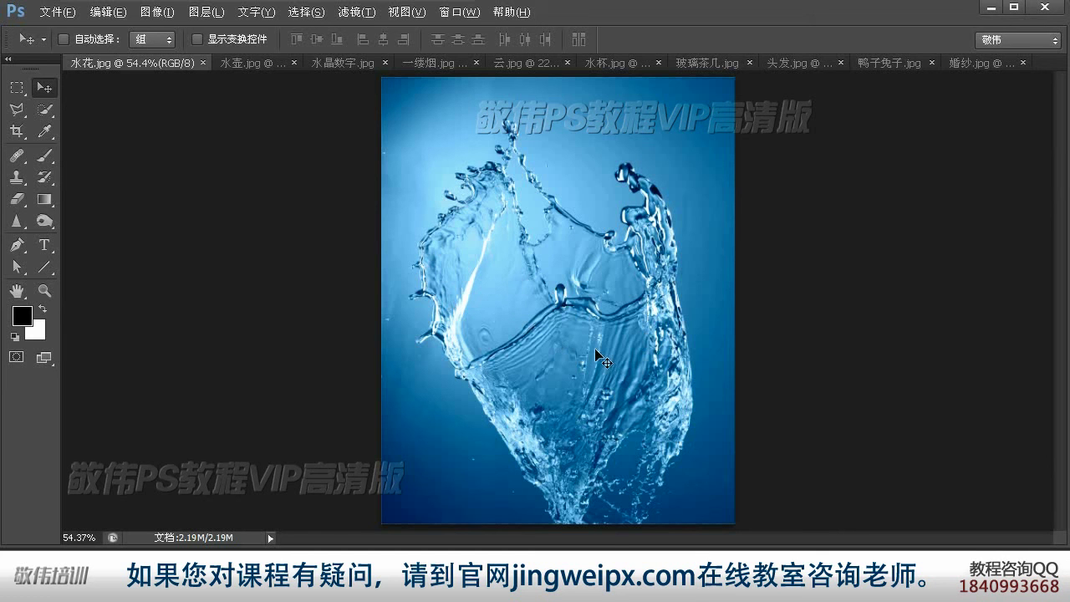
# - Examine the sample photos from 水壶.jpg through 婚纱.jpg, looking at their transparent objects, smoke, cloud, hair, fur and veil
pyautogui.click(259, 67)
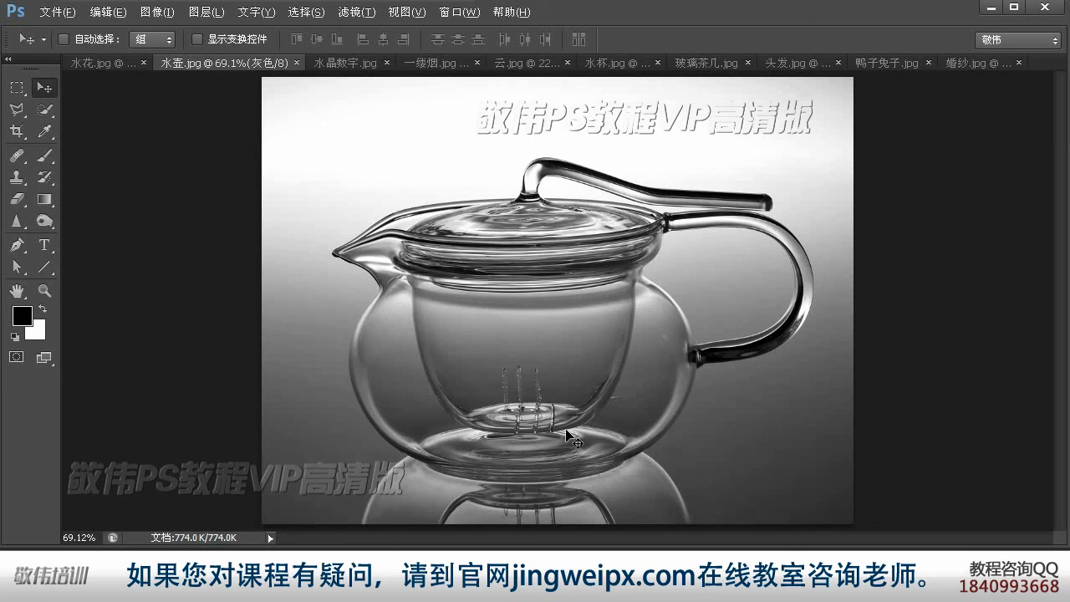
pyautogui.click(339, 63)
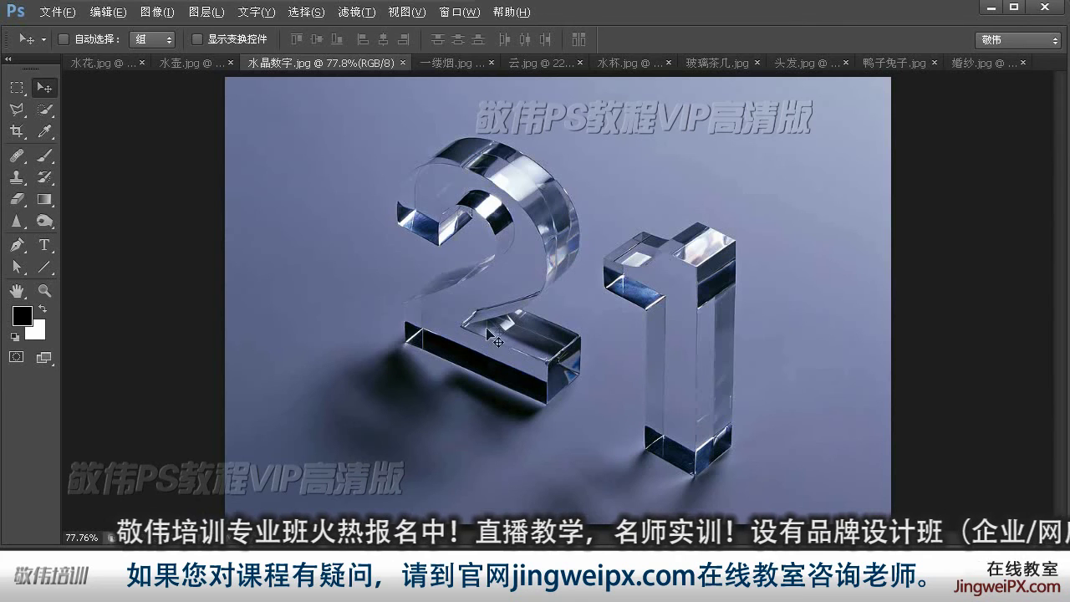
pyautogui.moveTo(444, 63); pyautogui.dragTo(444, 67)
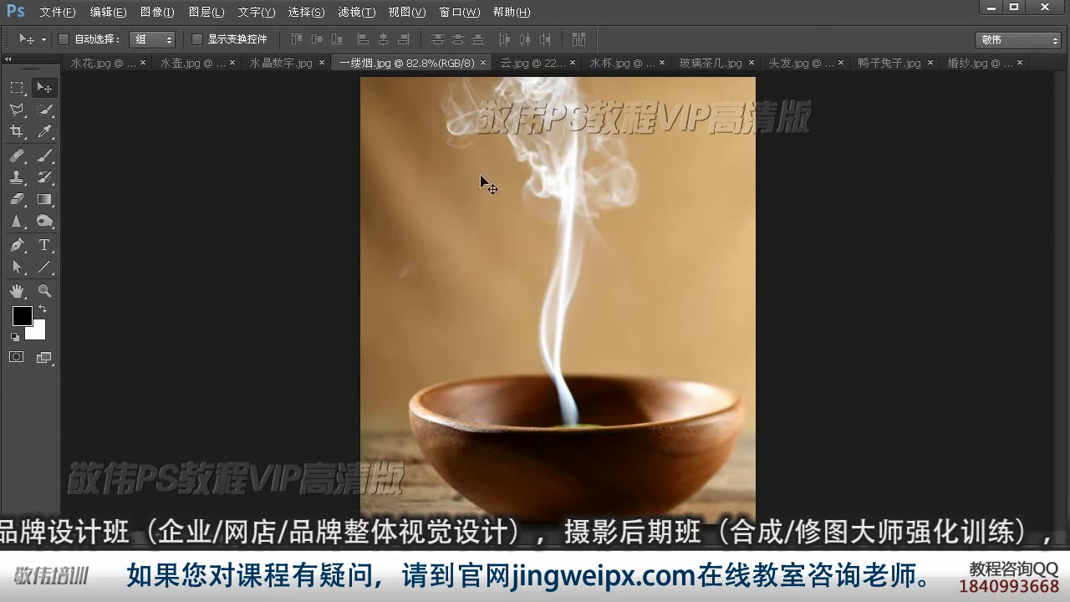
pyautogui.click(528, 63)
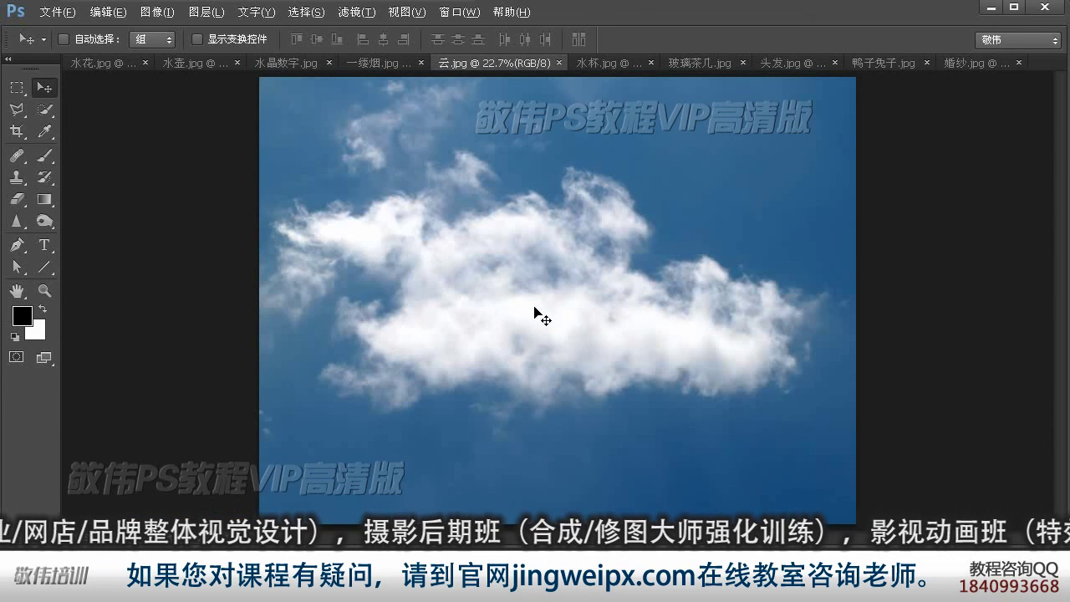
pyautogui.click(593, 64)
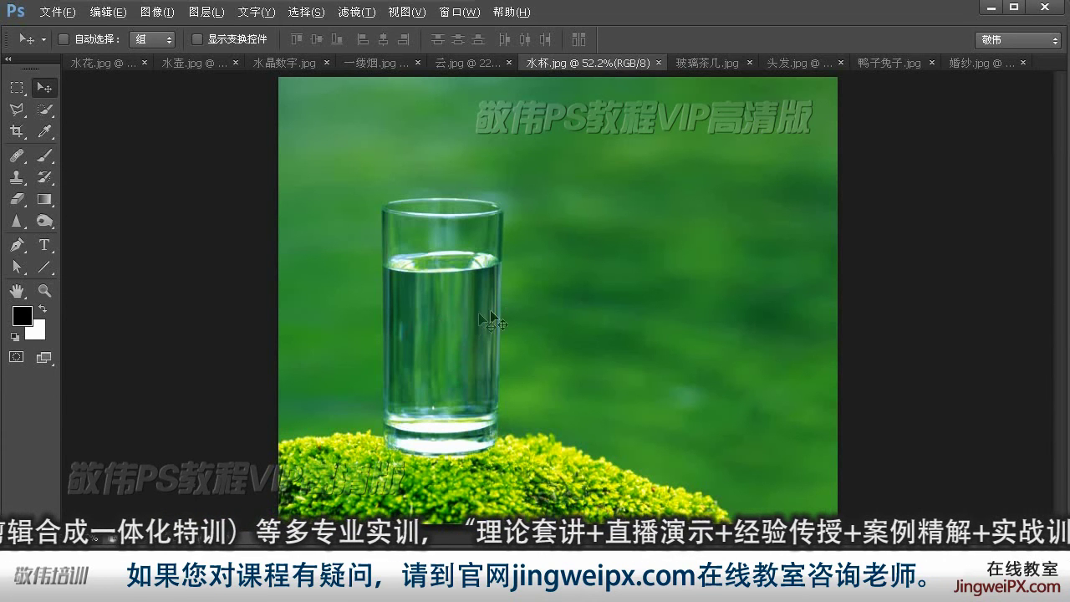
pyautogui.click(708, 65)
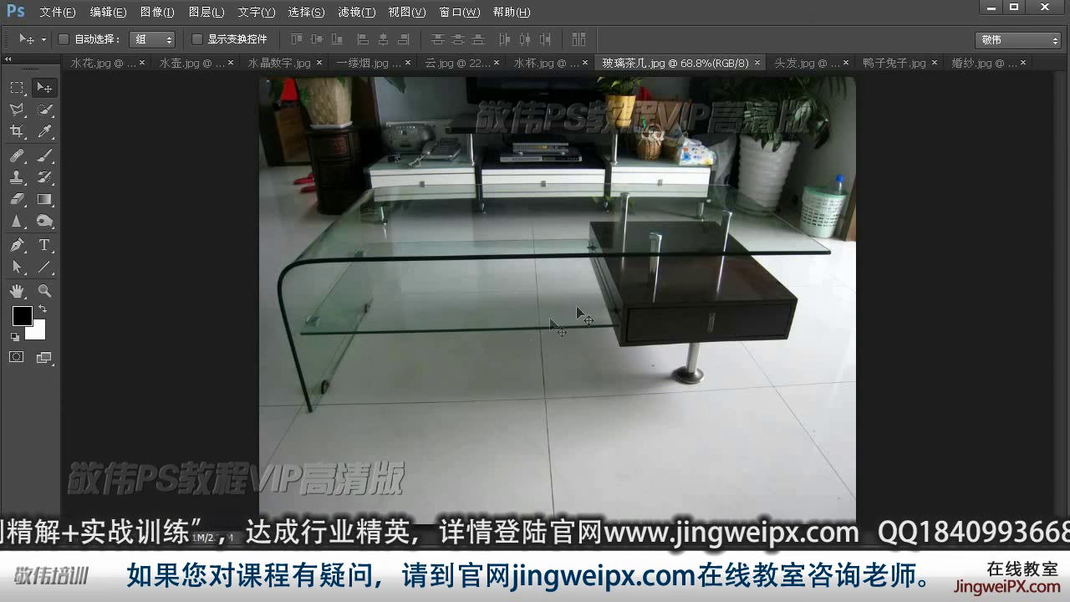
pyautogui.hotkey('ctrl', 'Tab')
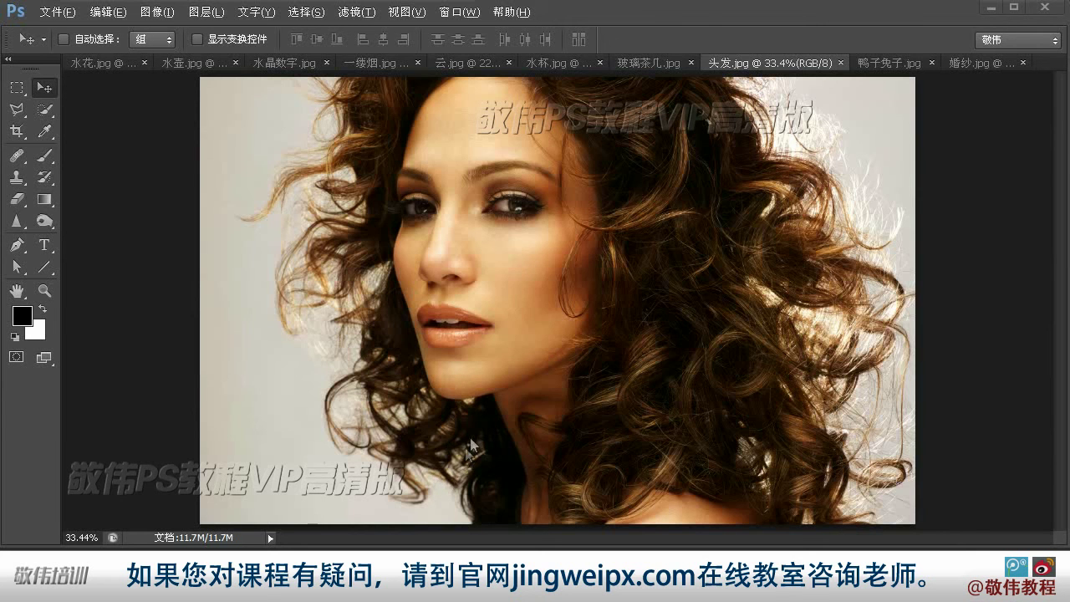
pyautogui.click(889, 63)
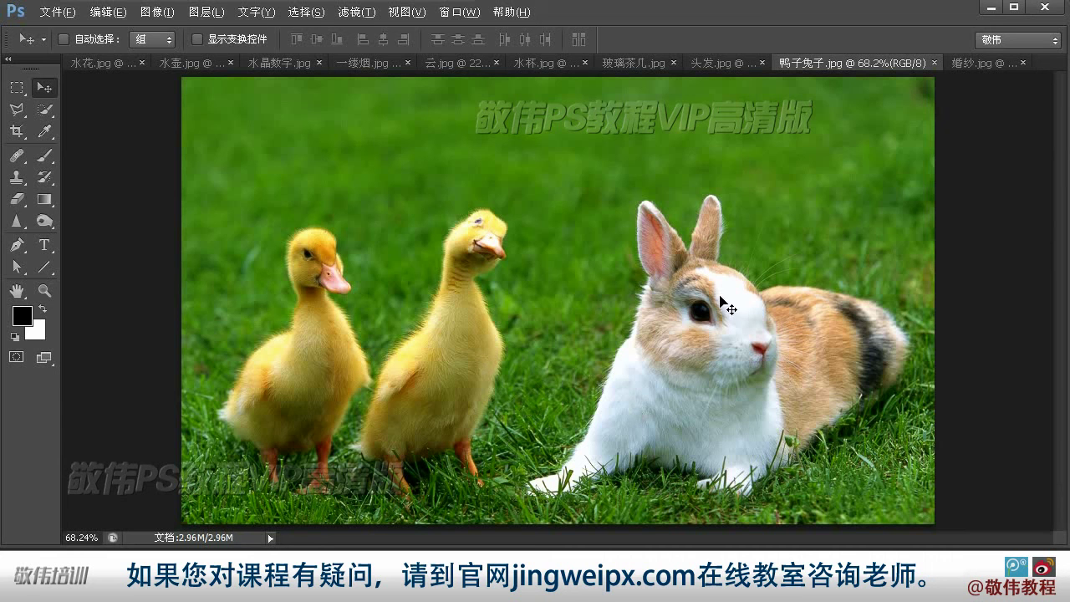
pyautogui.click(978, 64)
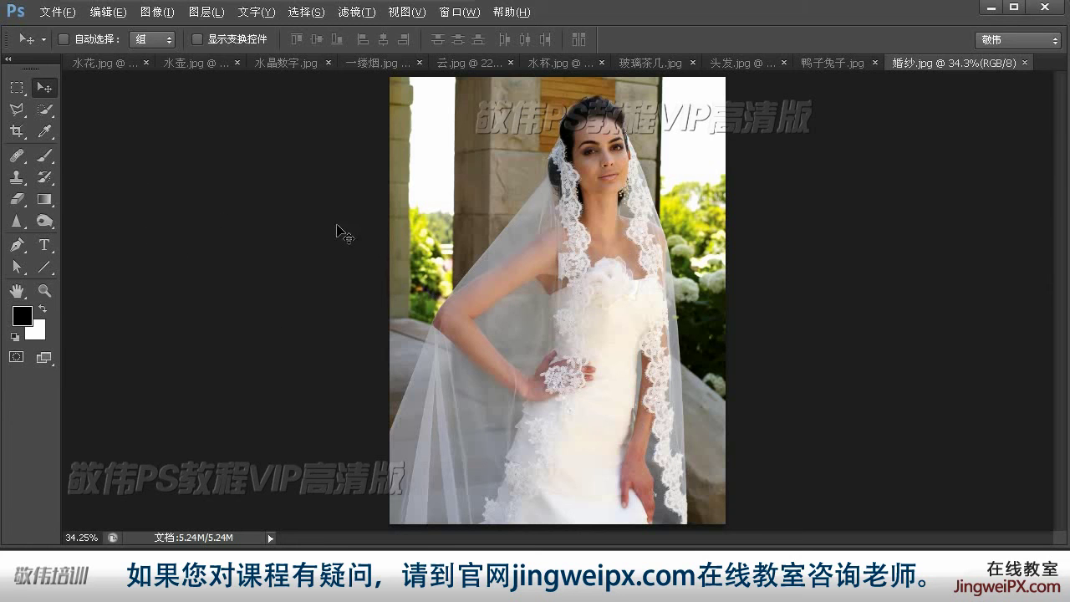
# - Go back through the sample photos from 婚纱.jpg to 水花.jpg, and compare them again up to 头发.jpg
pyautogui.click(816, 63)
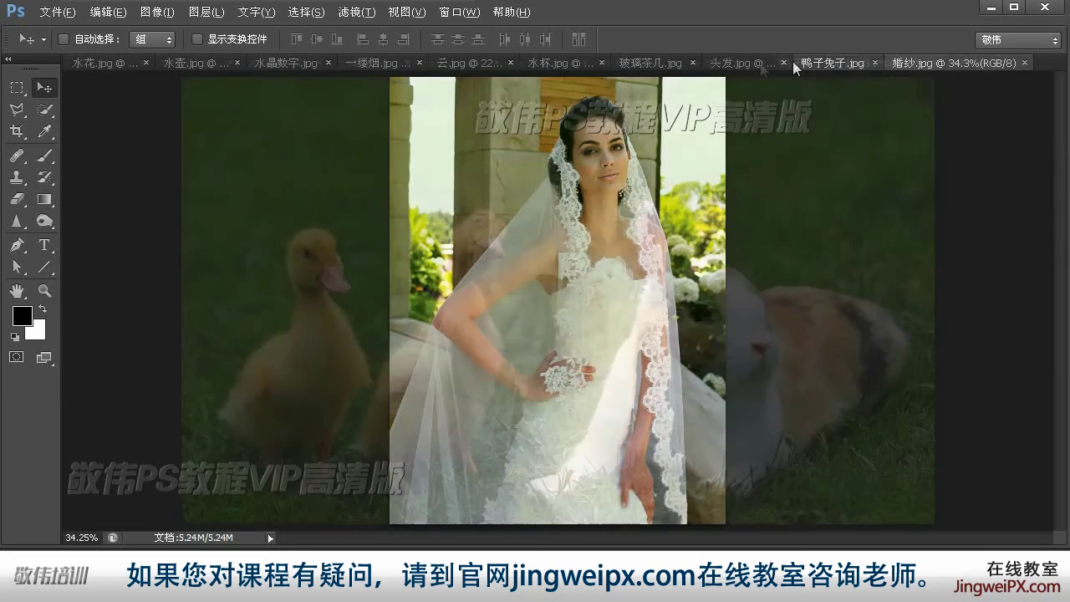
pyautogui.click(735, 59)
pyautogui.click(656, 60)
pyautogui.click(532, 64)
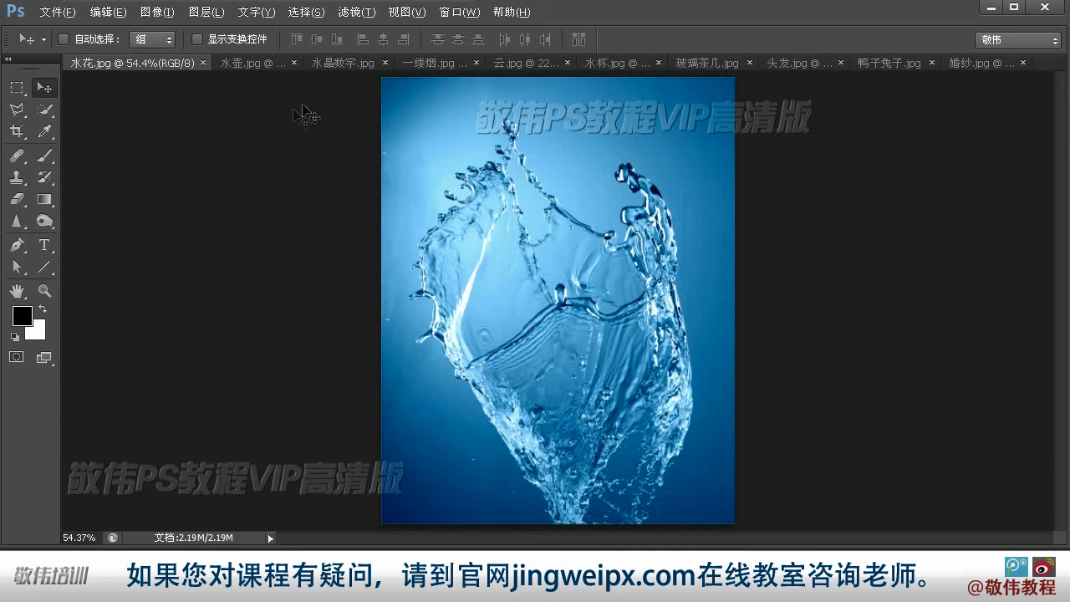
pyautogui.click(251, 63)
pyautogui.click(347, 65)
pyautogui.click(443, 66)
pyautogui.click(543, 64)
pyautogui.click(626, 65)
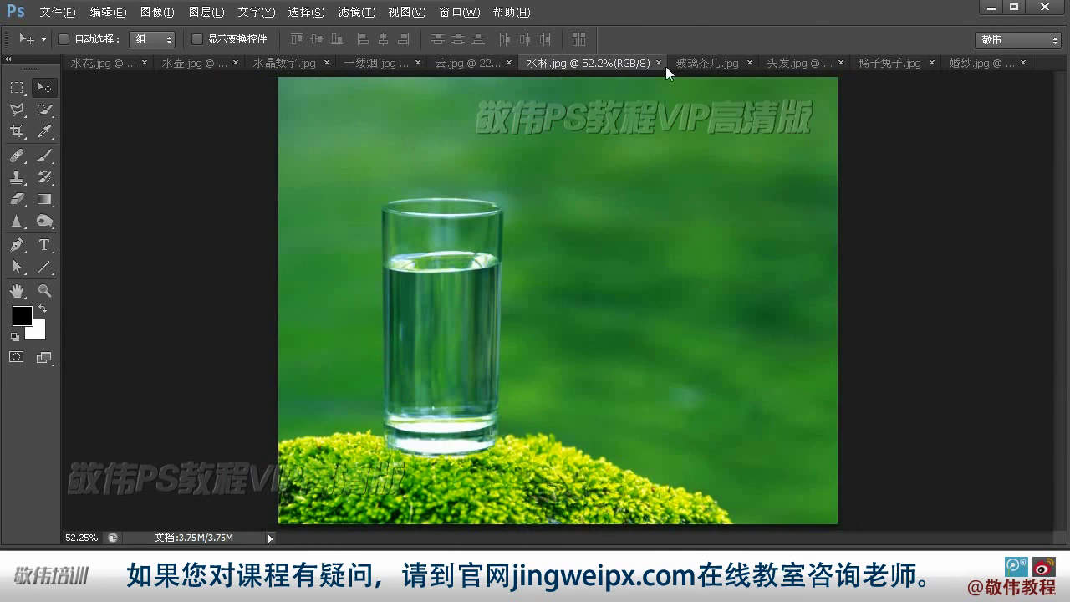
pyautogui.click(693, 66)
pyautogui.click(799, 63)
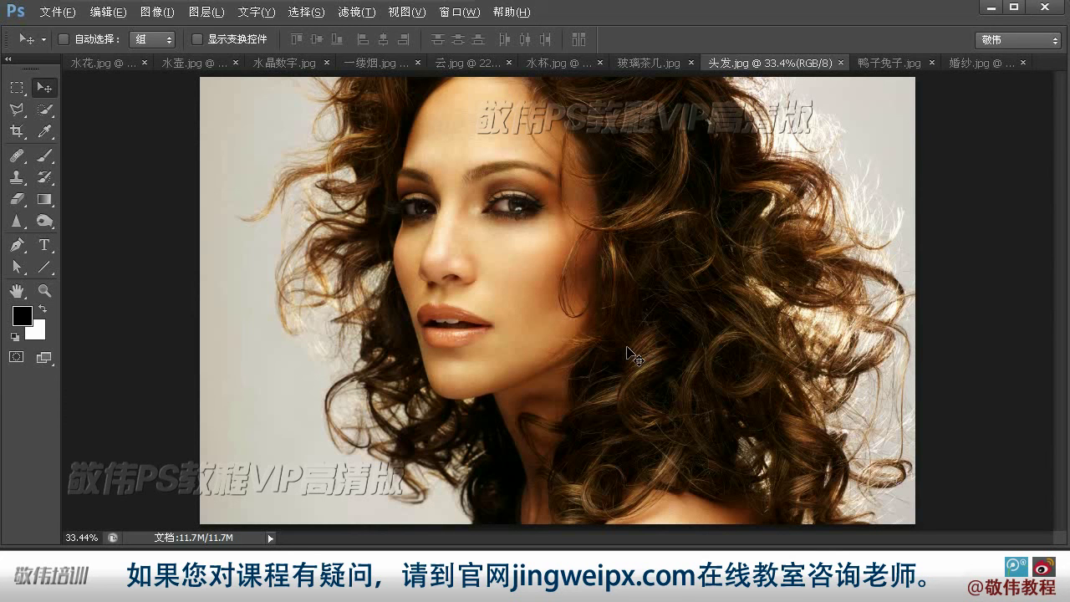
# - Compare the glass, water, smoke, cloud and hair photos once more, finishing on the glass table in 玻璃茶几.jpg
pyautogui.hotkey('ctrl', 'shift', 'Tab')
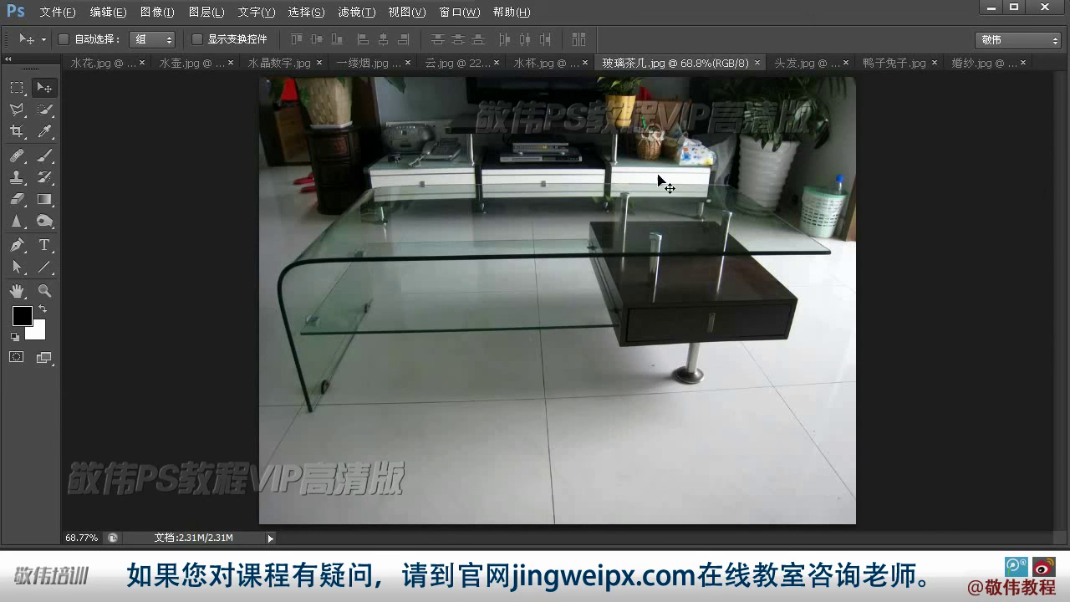
pyautogui.click(542, 65)
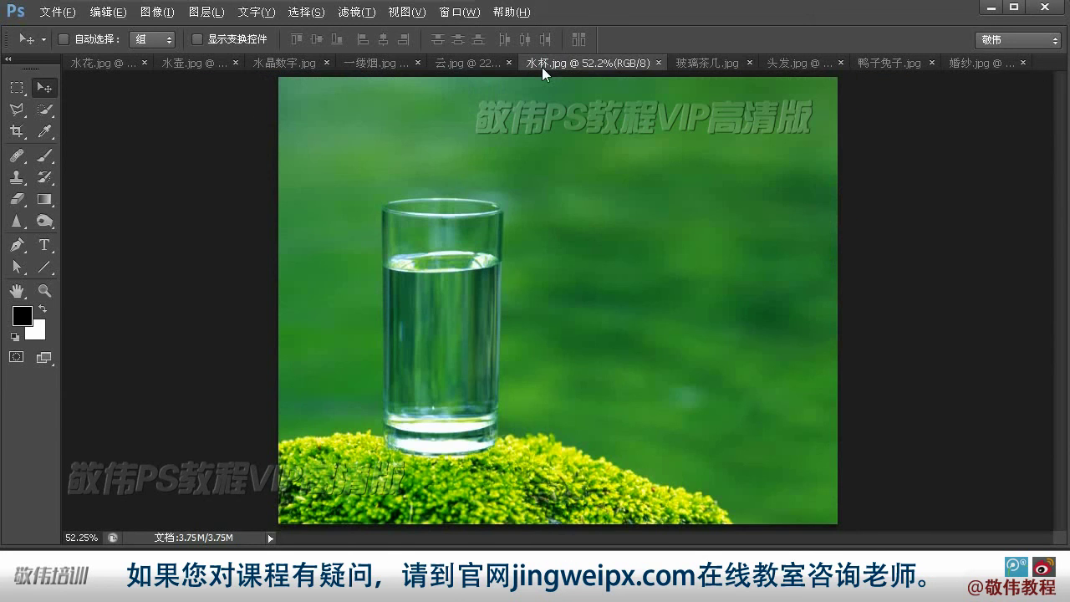
pyautogui.hotkey('ctrl', 'shift', 'Tab')
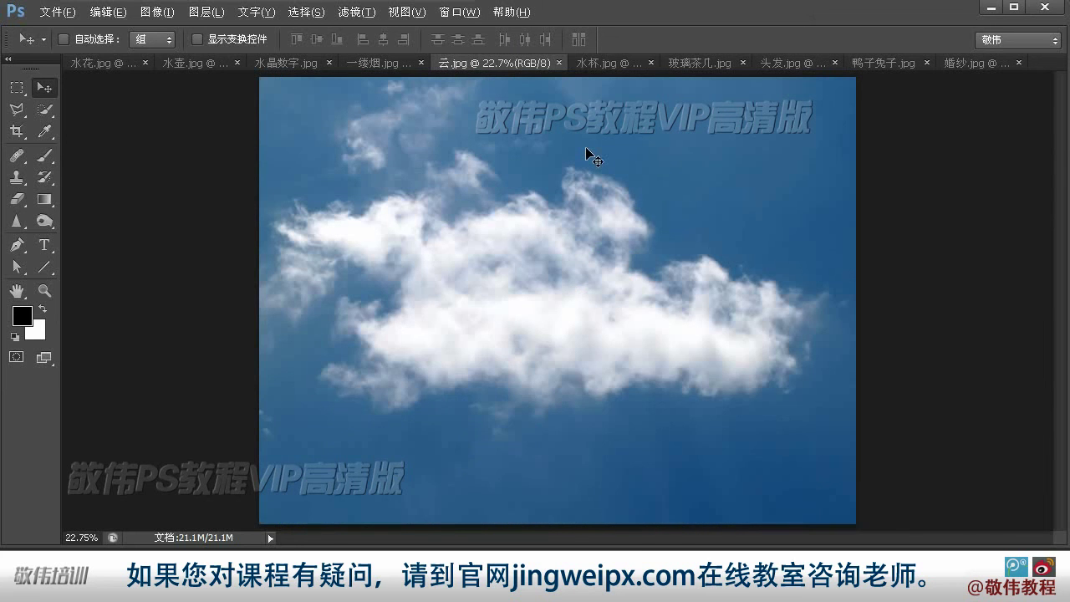
pyautogui.hotkey('ctrl', 'shift', 'i')
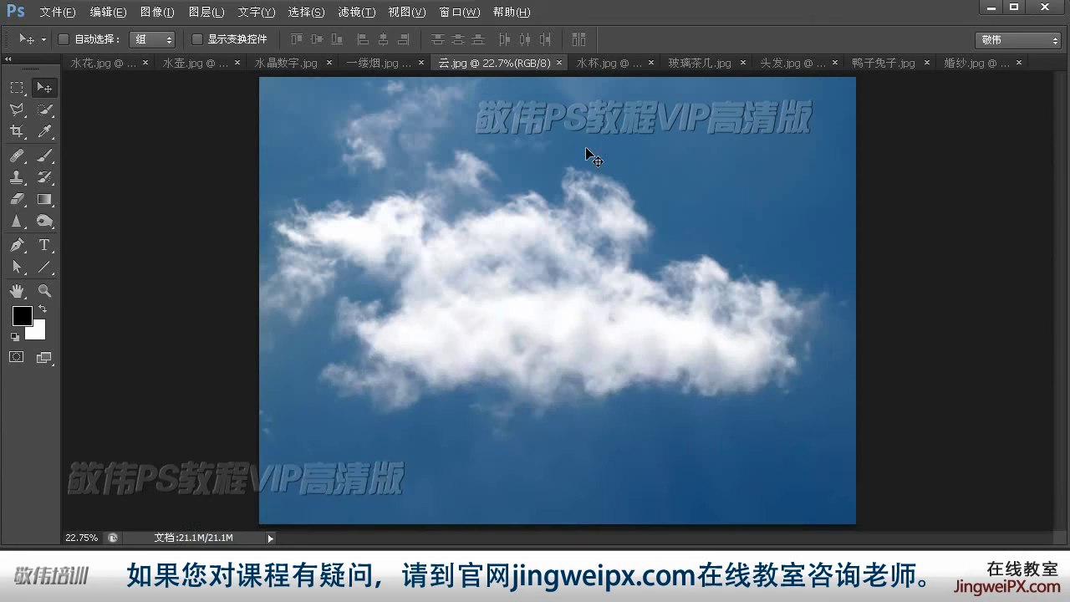
pyautogui.click(97, 63)
pyautogui.click(249, 60)
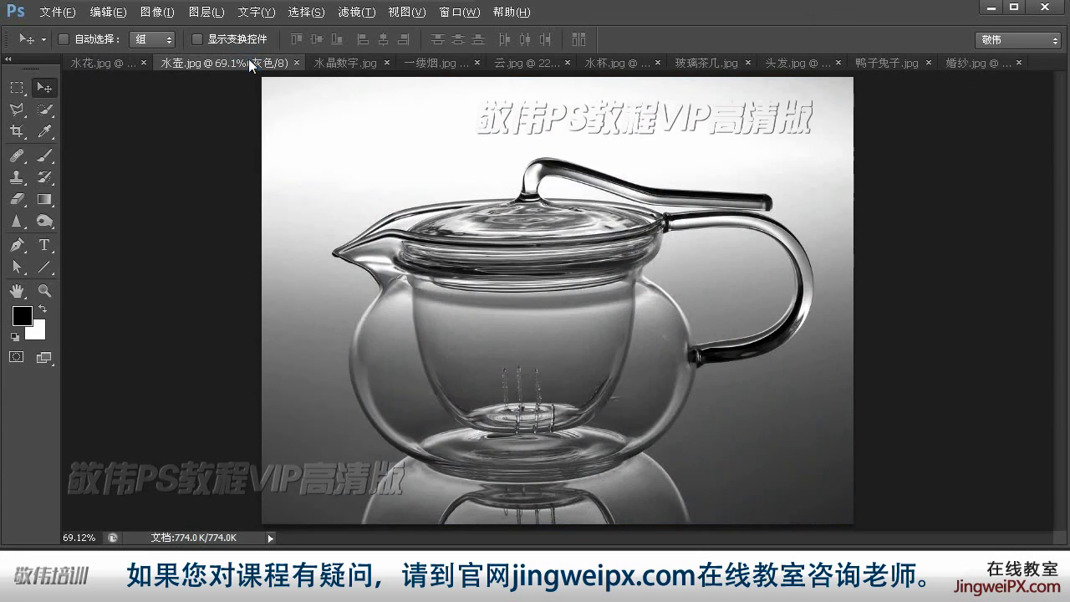
pyautogui.click(343, 63)
pyautogui.click(447, 63)
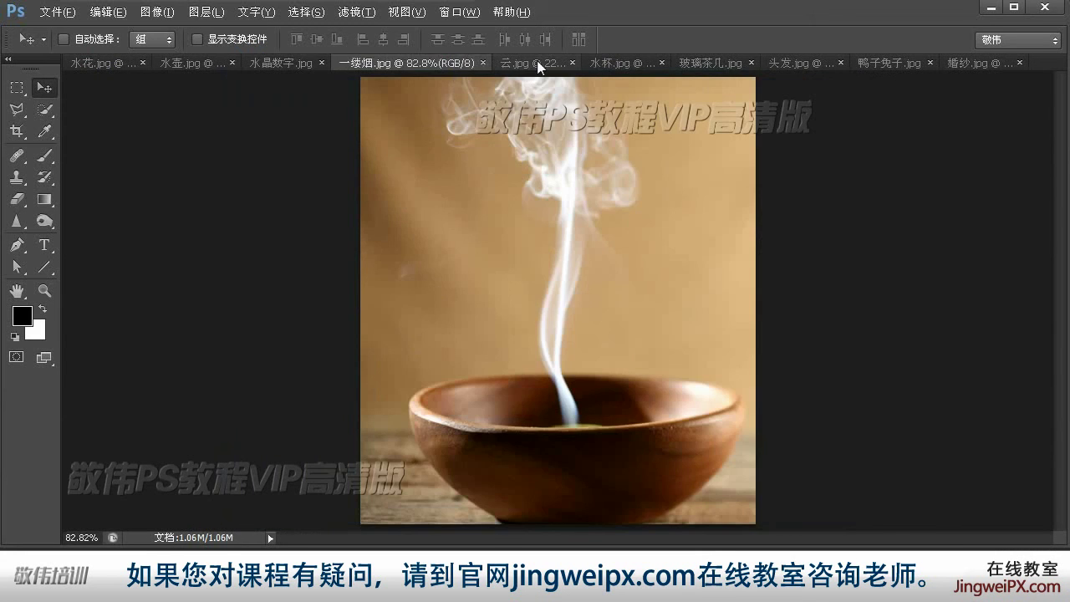
pyautogui.click(527, 64)
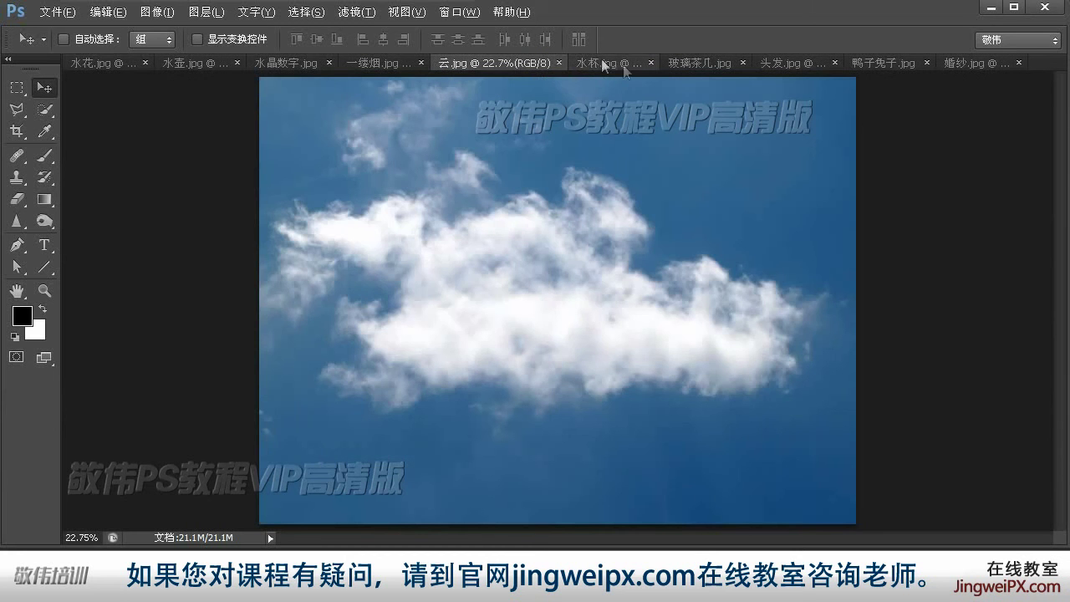
pyautogui.click(606, 63)
pyautogui.click(711, 61)
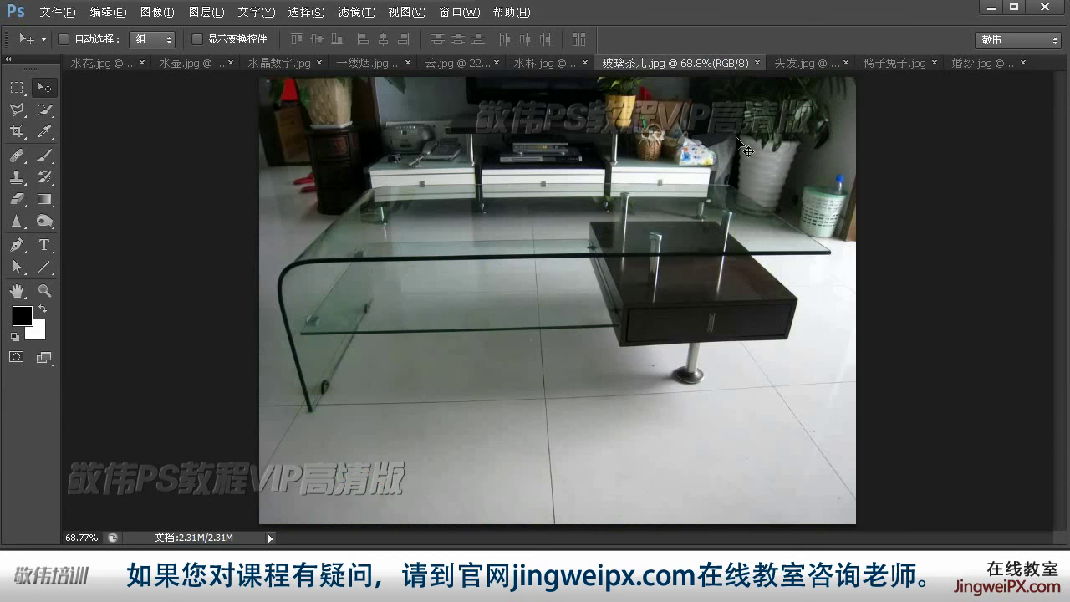
pyautogui.click(808, 65)
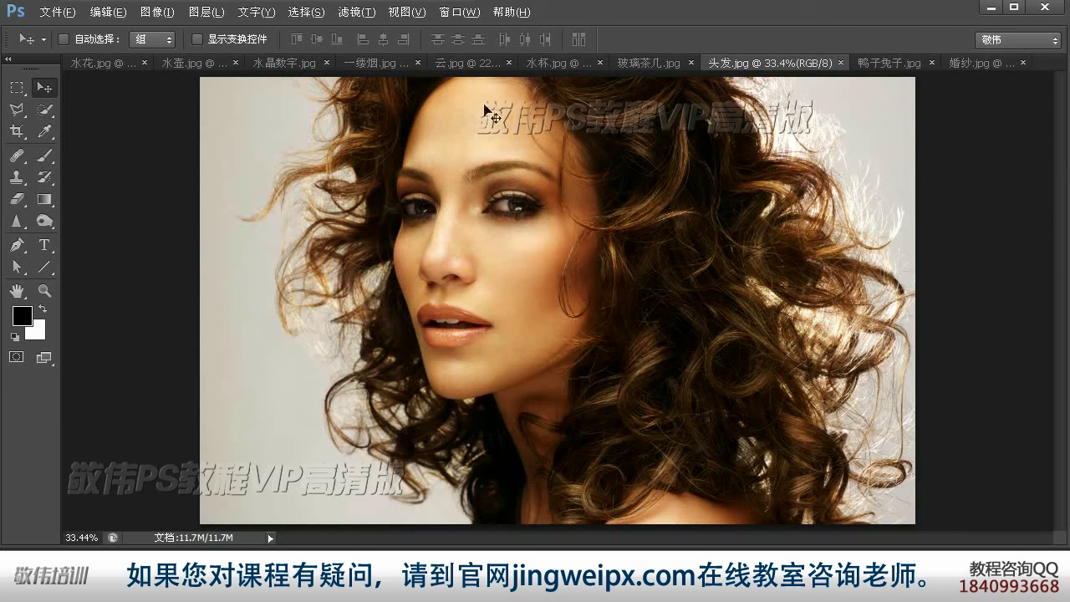
pyautogui.click(469, 62)
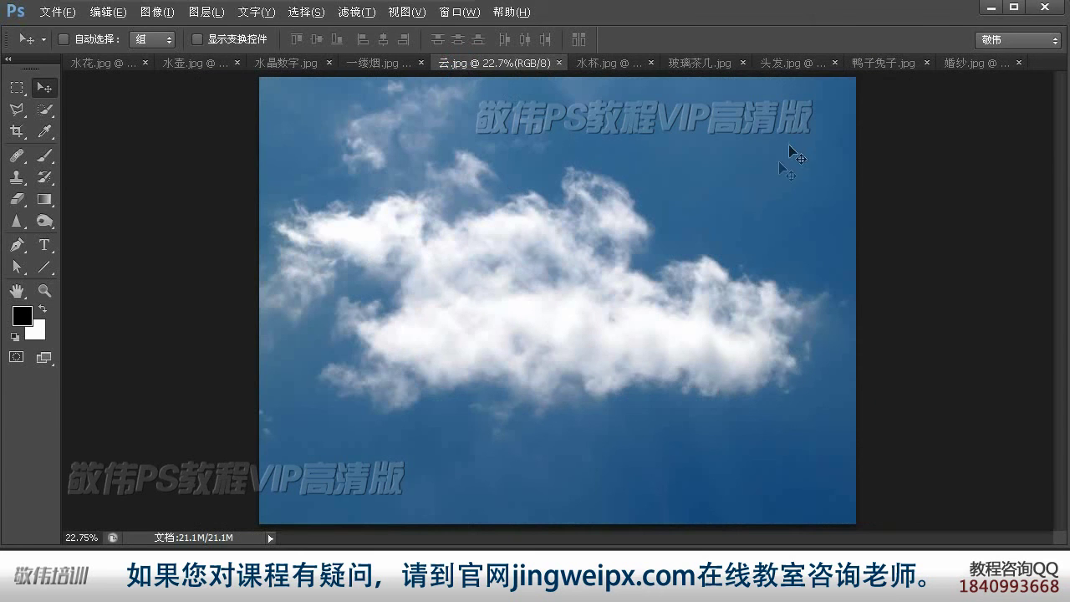
pyautogui.click(700, 62)
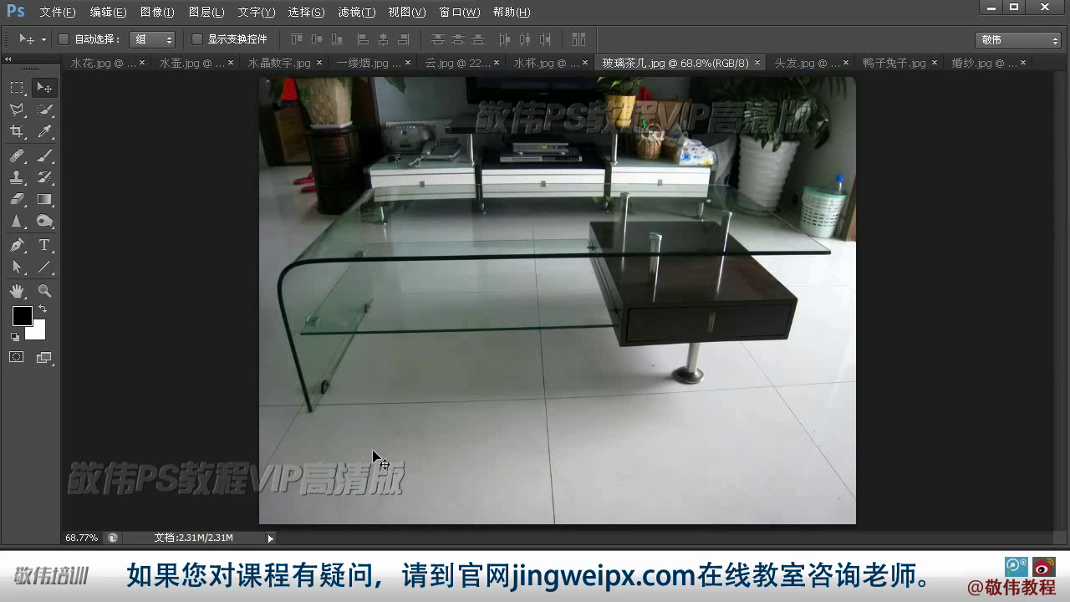
pyautogui.click(358, 11)
pyautogui.moveTo(440, 263)
pyautogui.moveTo(451, 180)
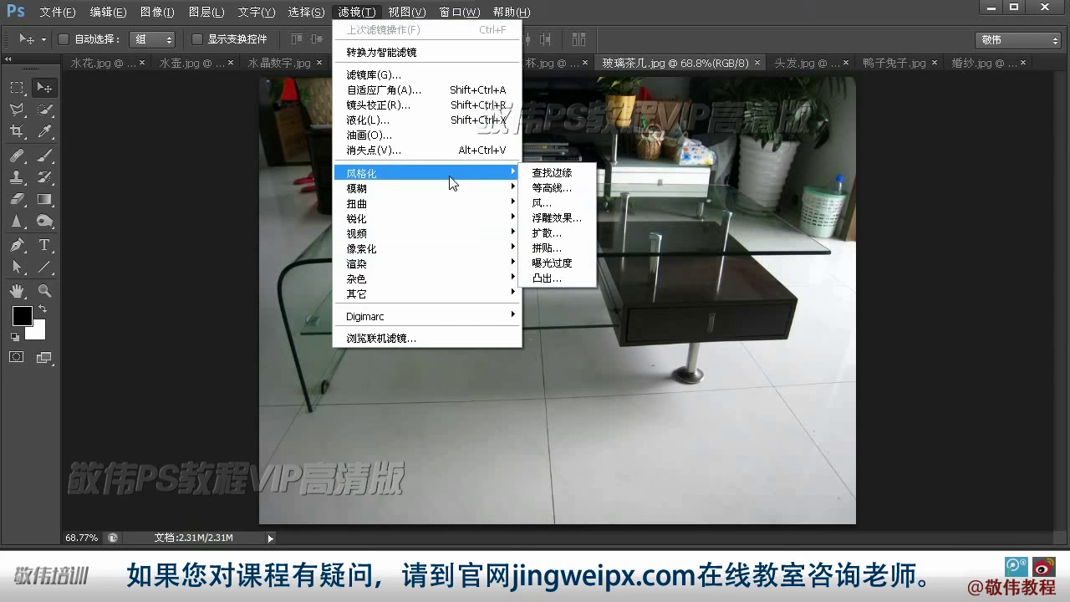